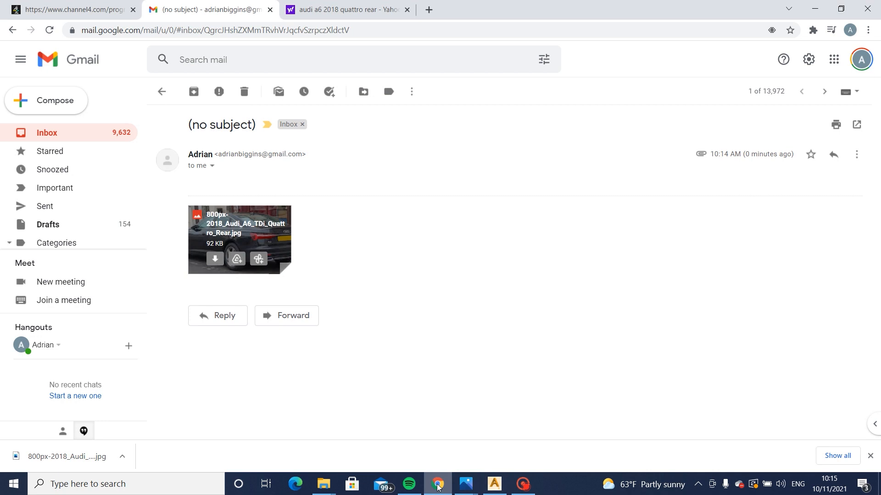
# Step: Bring up the Audi A6 reference photo and examine the rear bumper and exhaust trim
pyautogui.click(437, 485)
pyautogui.moveTo(465, 484)
pyautogui.click(556, 443)
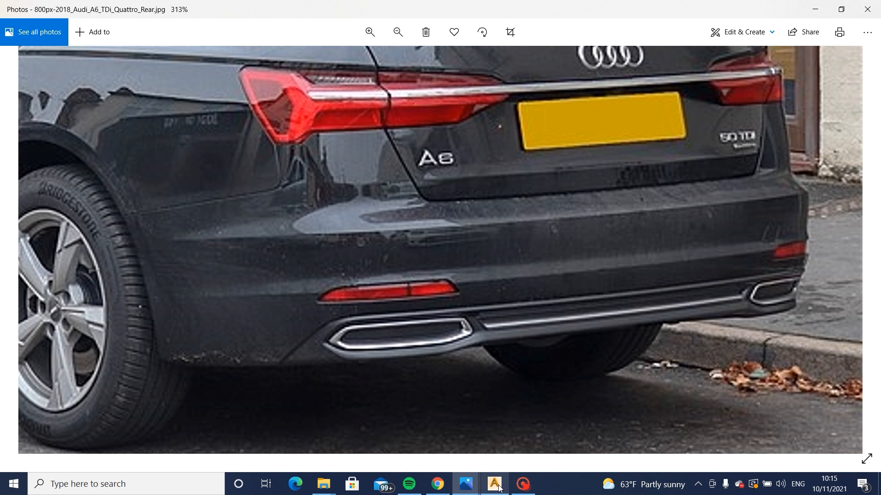
pyautogui.moveTo(498, 486)
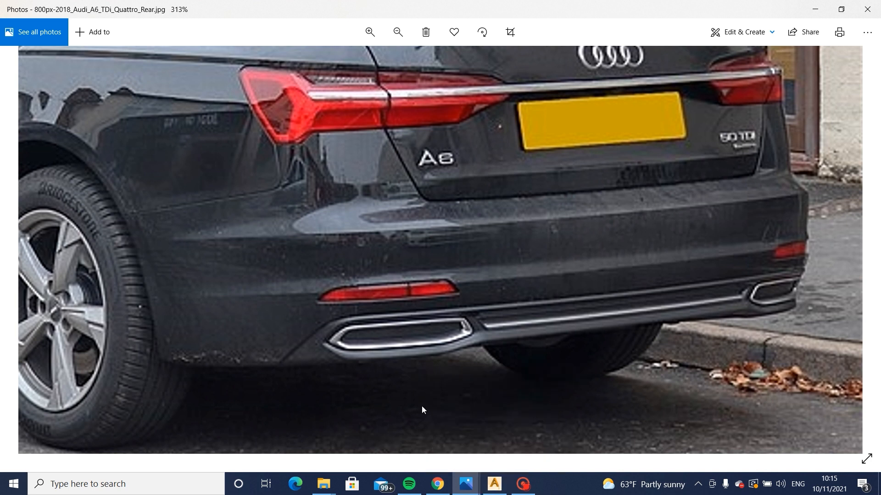
# Step: Switch to Alias and set the canvas transparency to 0.17 with the rear bumper in the orthographic back view
pyautogui.click(494, 484)
pyautogui.click(739, 101)
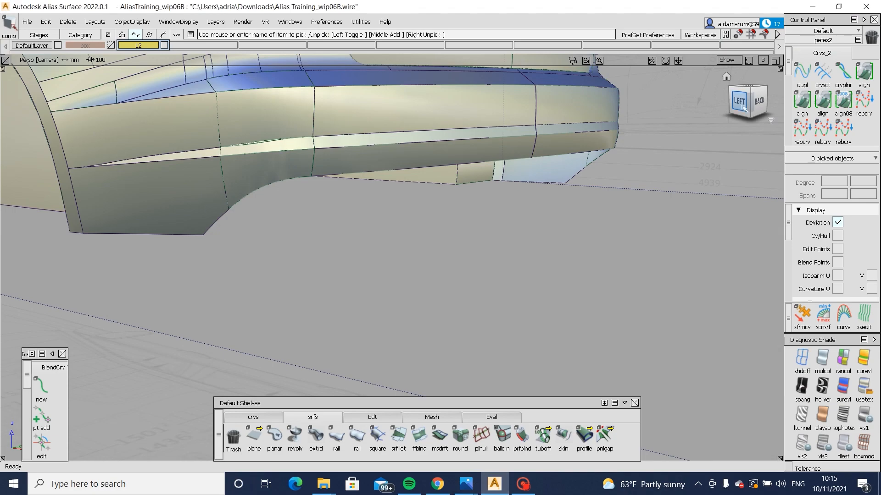
pyautogui.keyDown('alt'); pyautogui.keyDown('shift'); pyautogui.moveTo(647, 200); pyautogui.dragTo(376, 214); pyautogui.keyUp('shift'); pyautogui.keyUp('alt')
pyautogui.click(754, 104)
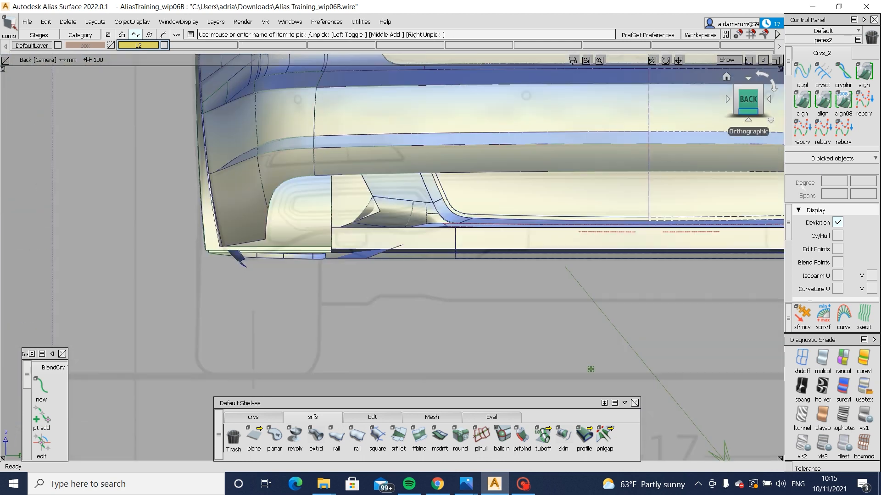
pyautogui.scroll(-5, 836, 266)
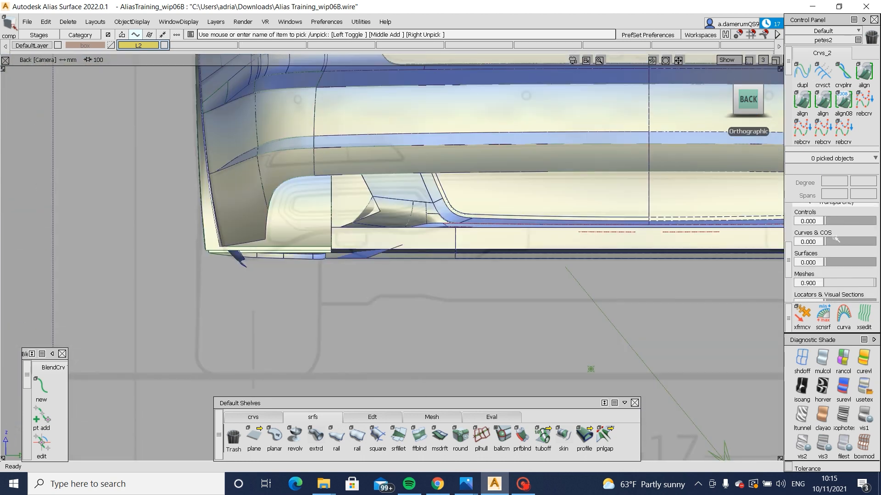
pyautogui.scroll(-2, 837, 252)
pyautogui.scroll(-1, 832, 269)
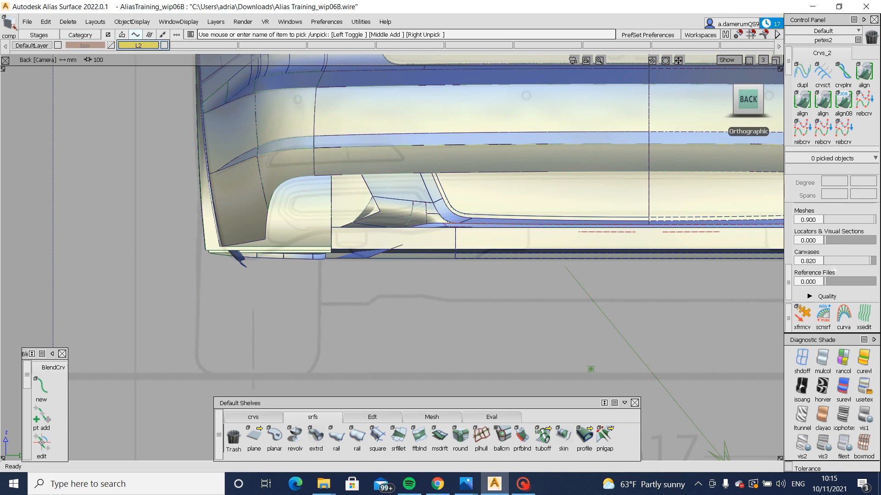
pyautogui.moveTo(862, 262); pyautogui.dragTo(826, 261)
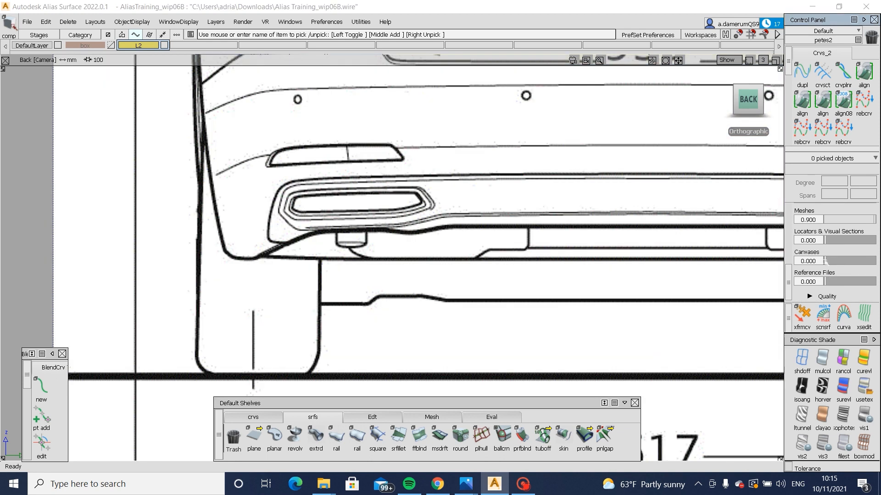
pyautogui.moveTo(825, 261); pyautogui.dragTo(832, 262)
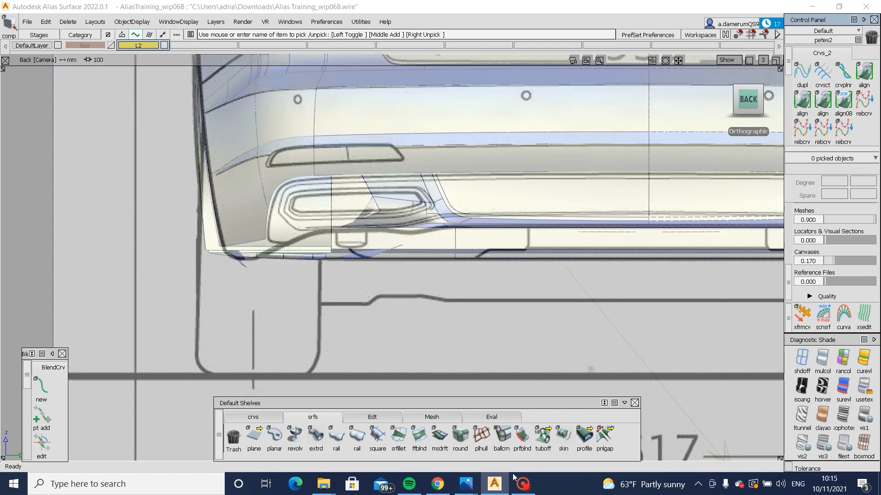
# Step: Check the lower bumper in the reference photo, then return to Alias and compare it with the left-view sketch
pyautogui.moveTo(473, 489)
pyautogui.click(565, 428)
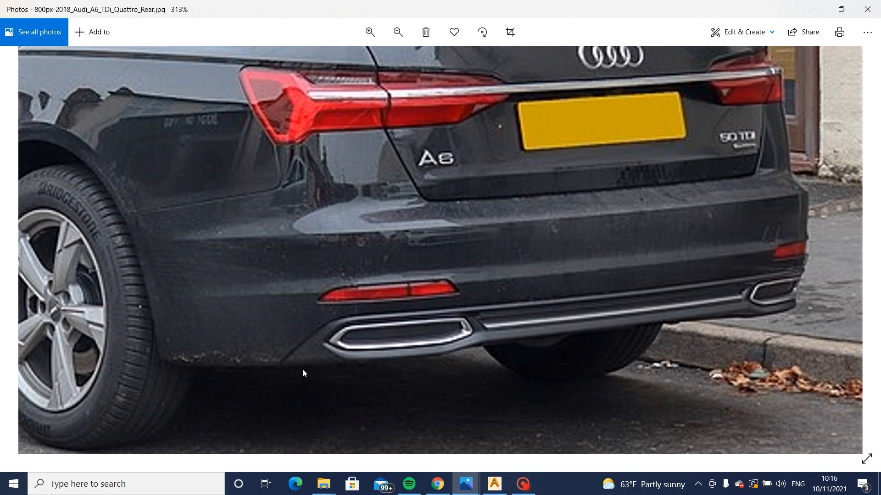
pyautogui.click(501, 487)
pyautogui.click(740, 102)
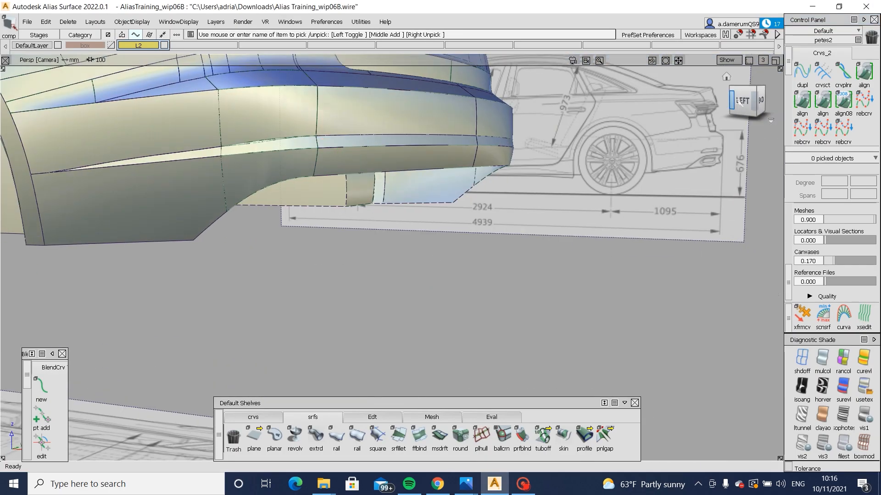
pyautogui.scroll(5, 418, 317)
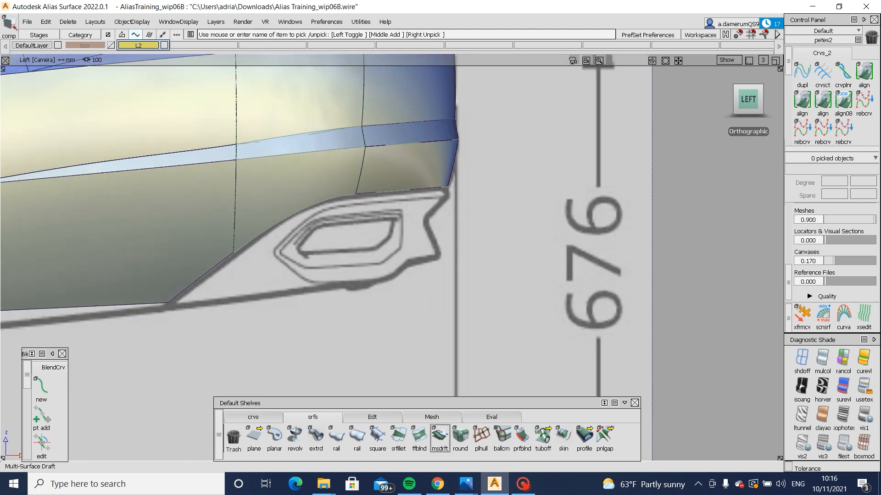
# Step: Create a 100 mm Multi-Surface Draft along Z with the surface flipped, from the lower edge at the bumper's rear corner
pyautogui.click(439, 435)
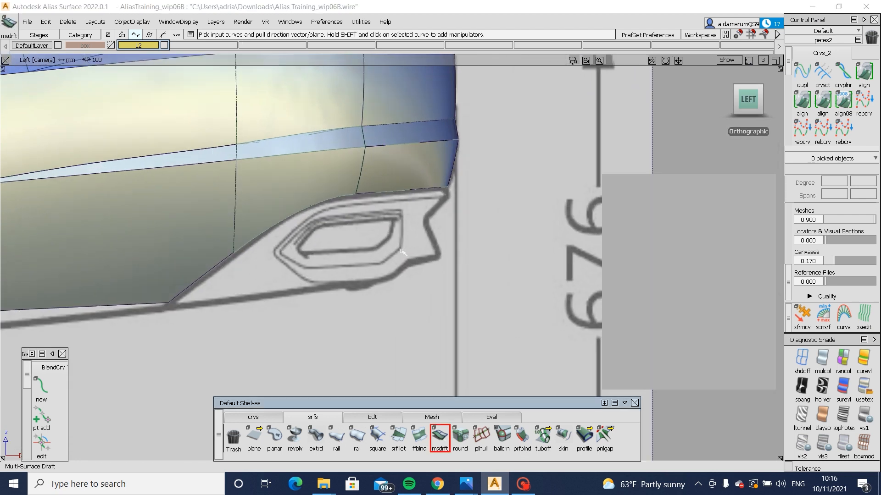
pyautogui.click(393, 193)
pyautogui.scroll(-5, 732, 278)
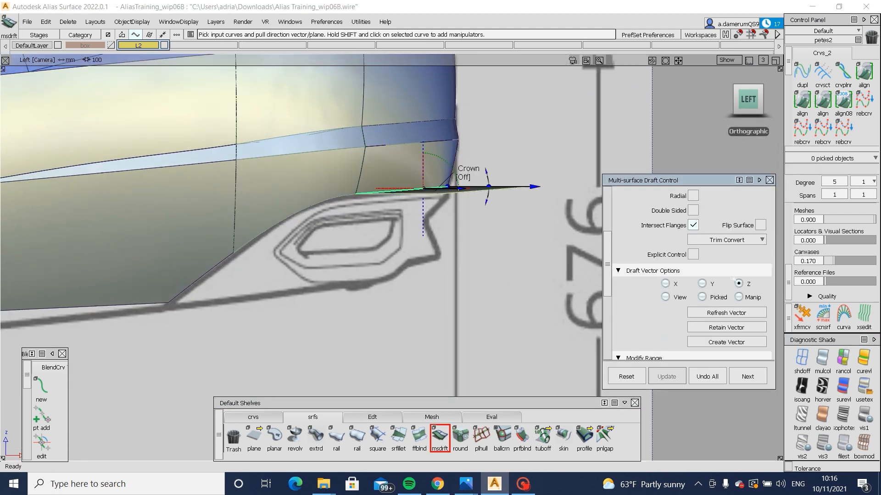
pyautogui.click(760, 341)
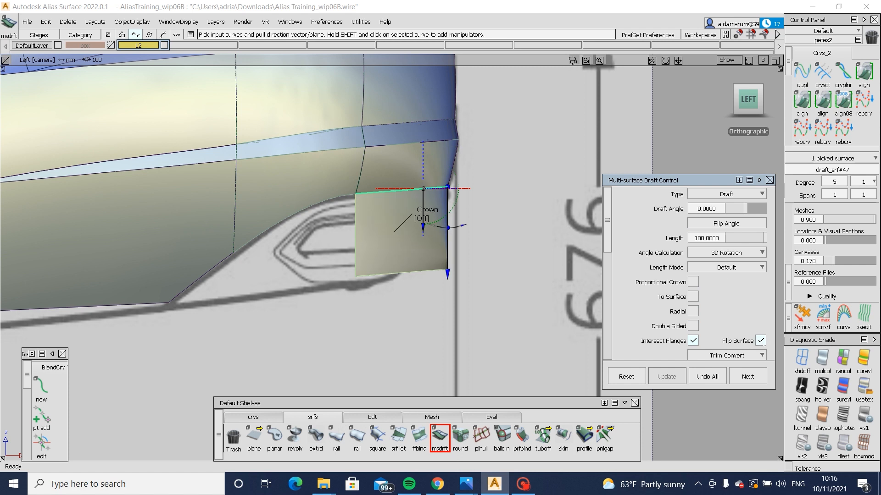
# Step: Raise the draft surface's lower row of CVs to leave a narrow strip along the sketched bumper line, accepting history removal
pyautogui.keyDown('ctrl'); pyautogui.keyDown('shift'); pyautogui.moveTo(460, 293); pyautogui.dragTo(458, 332, button='middle'); pyautogui.keyUp('shift'); pyautogui.keyUp('ctrl')
pyautogui.keyDown('ctrl'); pyautogui.keyDown('shift'); pyautogui.moveTo(431, 294); pyautogui.dragTo(504, 308); pyautogui.keyUp('shift'); pyautogui.keyUp('ctrl')
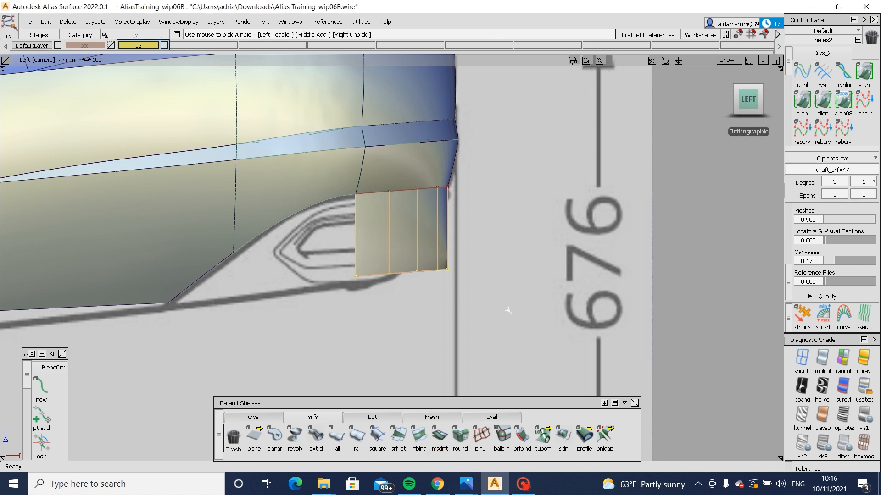
pyautogui.keyDown('ctrl'); pyautogui.keyDown('shift'); pyautogui.moveTo(504, 308); pyautogui.dragTo(565, 327, button='right'); pyautogui.keyUp('shift'); pyautogui.keyUp('ctrl')
pyautogui.press('Return')
pyautogui.moveTo(566, 335); pyautogui.dragTo(569, 262)
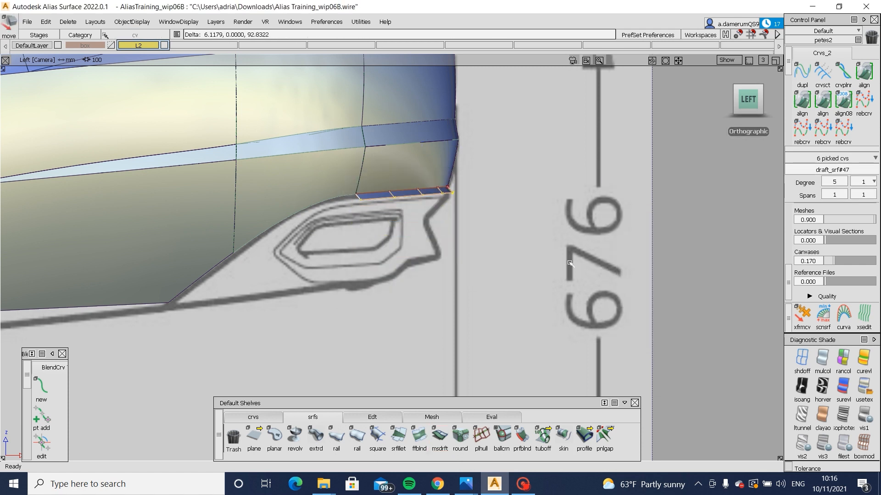
pyautogui.keyDown('alt'); pyautogui.keyDown('shift'); pyautogui.moveTo(568, 263); pyautogui.dragTo(573, 258, button='right'); pyautogui.keyUp('shift'); pyautogui.keyUp('alt')
pyautogui.moveTo(573, 259); pyautogui.dragTo(573, 262)
pyautogui.keyDown('alt'); pyautogui.keyDown('shift'); pyautogui.moveTo(500, 266); pyautogui.dragTo(569, 238, button='middle'); pyautogui.keyUp('shift'); pyautogui.keyUp('alt')
pyautogui.keyDown('ctrl'); pyautogui.keyDown('shift'); pyautogui.moveTo(525, 277); pyautogui.dragTo(432, 291); pyautogui.keyUp('shift'); pyautogui.keyUp('ctrl')
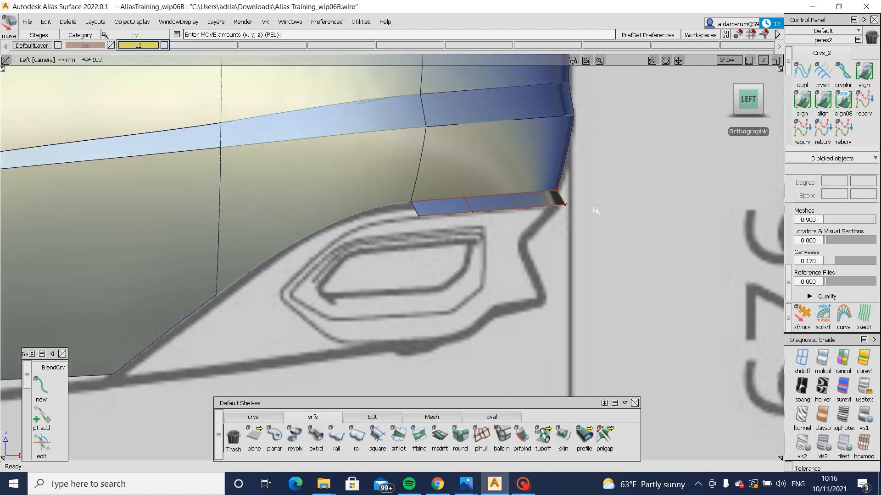
# Step: Examine the rear quarter and lower bumper against the side-view sketch
pyautogui.keyDown('alt'); pyautogui.keyDown('shift'); pyautogui.moveTo(596, 211); pyautogui.dragTo(538, 348, button='right'); pyautogui.keyUp('shift'); pyautogui.keyUp('alt')
pyautogui.keyDown('ctrl'); pyautogui.keyDown('shift'); pyautogui.moveTo(540, 234); pyautogui.dragTo(536, 293); pyautogui.keyUp('shift'); pyautogui.keyUp('ctrl')
pyautogui.keyDown('alt'); pyautogui.keyDown('shift'); pyautogui.moveTo(558, 291); pyautogui.dragTo(564, 377, button='middle'); pyautogui.keyUp('shift'); pyautogui.keyUp('alt')
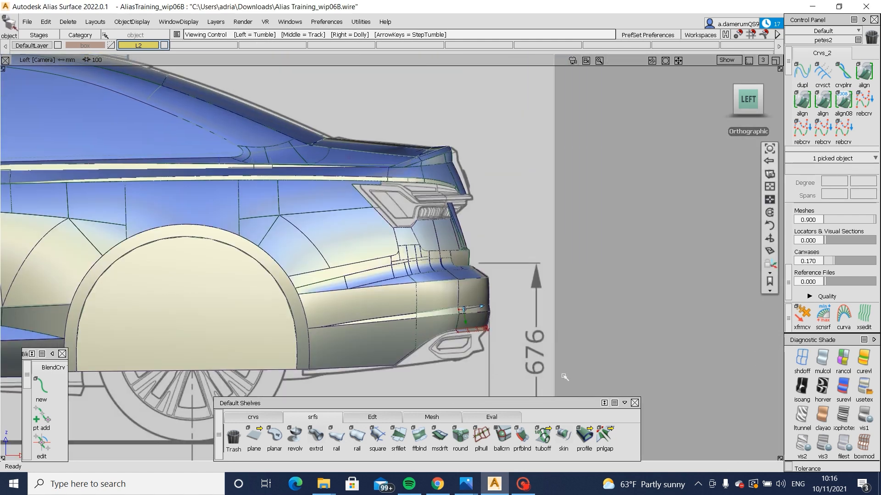
pyautogui.keyDown('alt'); pyautogui.keyDown('shift'); pyautogui.moveTo(579, 313); pyautogui.dragTo(579, 301, button='middle'); pyautogui.keyUp('shift'); pyautogui.keyUp('alt')
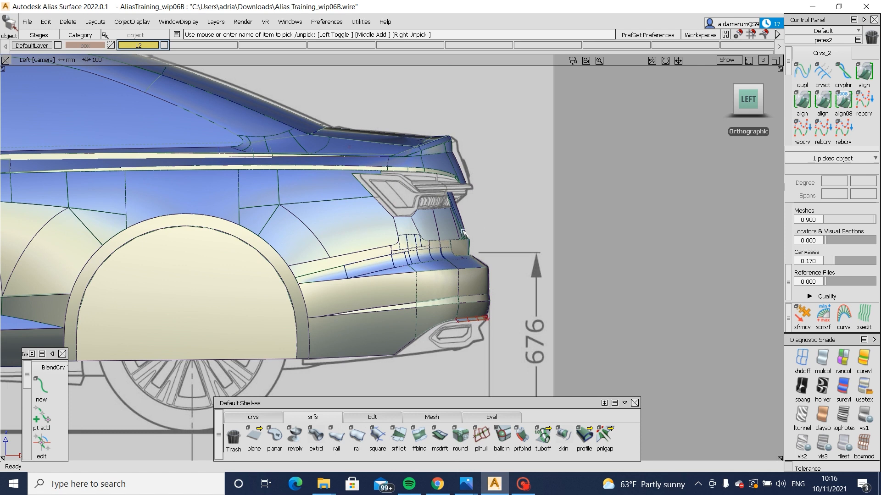
pyautogui.keyDown('alt'); pyautogui.keyDown('shift'); pyautogui.moveTo(555, 344); pyautogui.dragTo(549, 284, button='right'); pyautogui.keyUp('shift'); pyautogui.keyUp('alt')
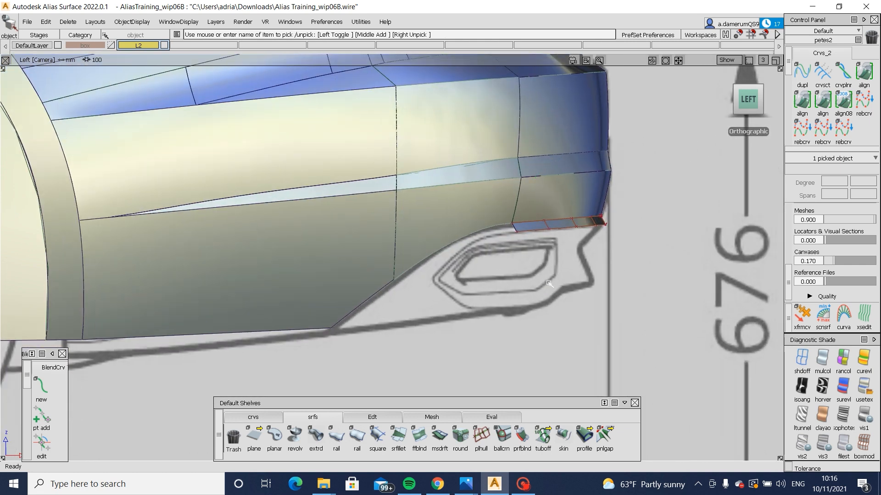
pyautogui.keyDown('alt'); pyautogui.keyDown('shift'); pyautogui.moveTo(550, 283); pyautogui.dragTo(540, 226, button='middle'); pyautogui.keyUp('shift'); pyautogui.keyUp('alt')
pyautogui.keyDown('alt'); pyautogui.keyDown('shift'); pyautogui.moveTo(541, 225); pyautogui.dragTo(432, 367, button='right'); pyautogui.keyUp('shift'); pyautogui.keyUp('alt')
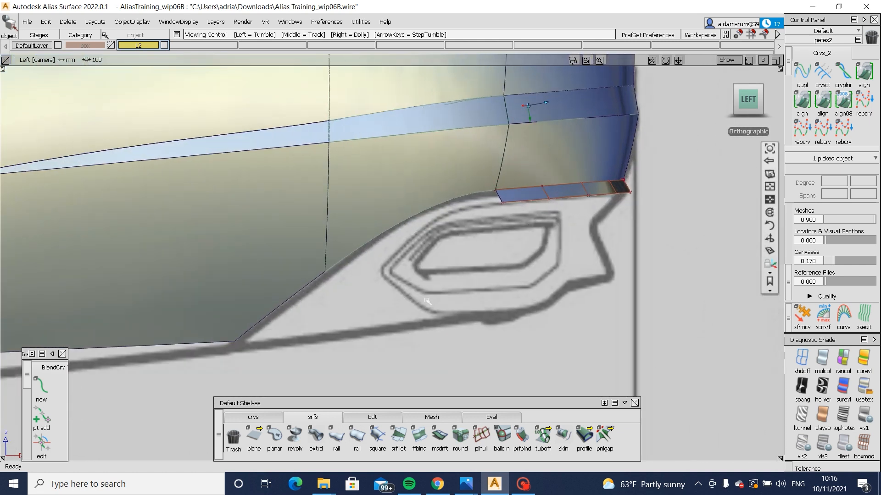
pyautogui.keyDown('alt'); pyautogui.keyDown('shift'); pyautogui.moveTo(431, 366); pyautogui.dragTo(499, 315, button='middle'); pyautogui.keyUp('shift'); pyautogui.keyUp('alt')
pyautogui.keyDown('ctrl'); pyautogui.keyDown('shift'); pyautogui.moveTo(480, 324); pyautogui.dragTo(474, 242); pyautogui.keyUp('shift'); pyautogui.keyUp('ctrl')
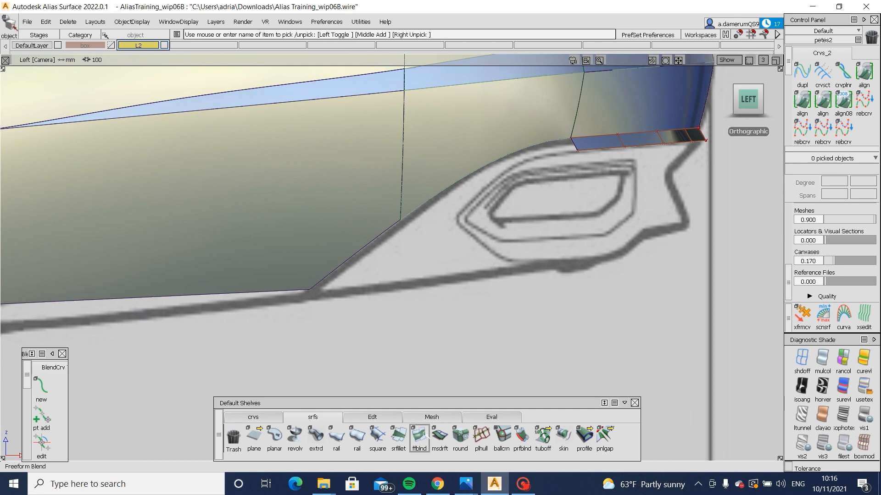
# Step: Create a 100 mm Multi-Surface Draft along X, with Flip Surface off, from the diagonal lower edge behind the wheel arch
pyautogui.click(438, 436)
pyautogui.keyDown('alt'); pyautogui.keyDown('shift'); pyautogui.moveTo(358, 252); pyautogui.dragTo(519, 346, button='right'); pyautogui.keyUp('shift'); pyautogui.keyUp('alt')
pyautogui.click(389, 236)
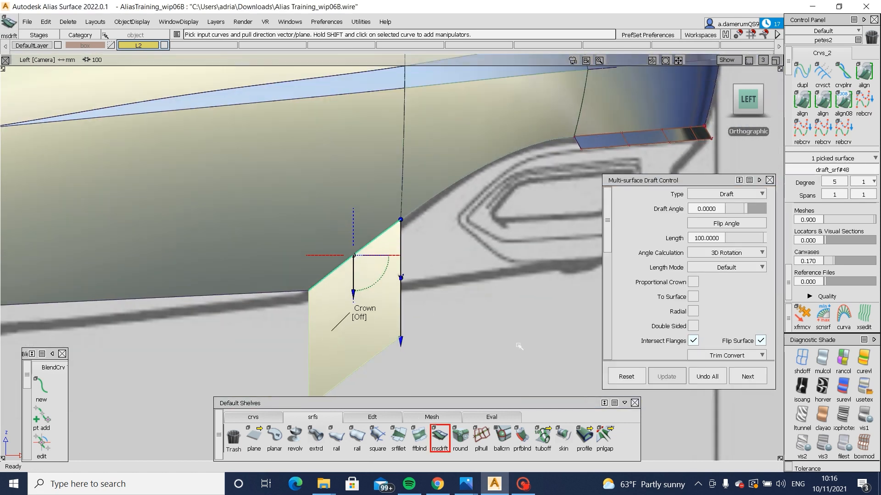
pyautogui.scroll(-5, 676, 331)
pyautogui.click(665, 336)
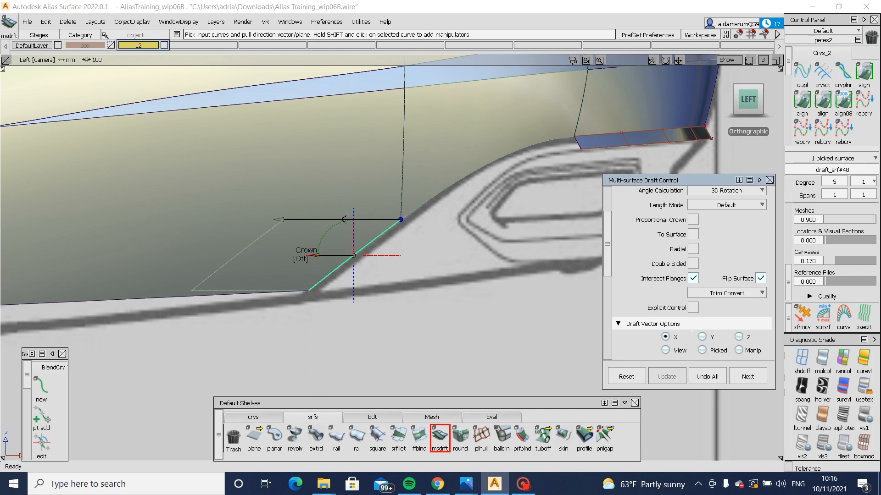
pyautogui.click(760, 279)
# Step: Move the new draft surface's outer CVs rearward and up to follow the sketched lower line, and turn off the shading
pyautogui.keyDown('ctrl'); pyautogui.keyDown('shift'); pyautogui.moveTo(524, 291); pyautogui.dragTo(519, 317, button='right'); pyautogui.keyUp('shift'); pyautogui.keyUp('ctrl')
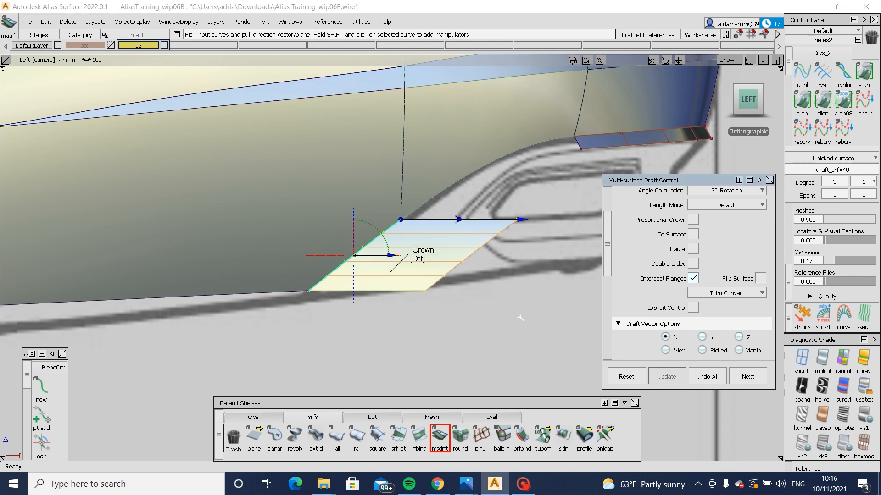
pyautogui.keyDown('ctrl'); pyautogui.keyDown('shift'); pyautogui.moveTo(518, 316); pyautogui.dragTo(519, 289); pyautogui.keyUp('shift'); pyautogui.keyUp('ctrl')
pyautogui.moveTo(546, 206); pyautogui.dragTo(444, 280)
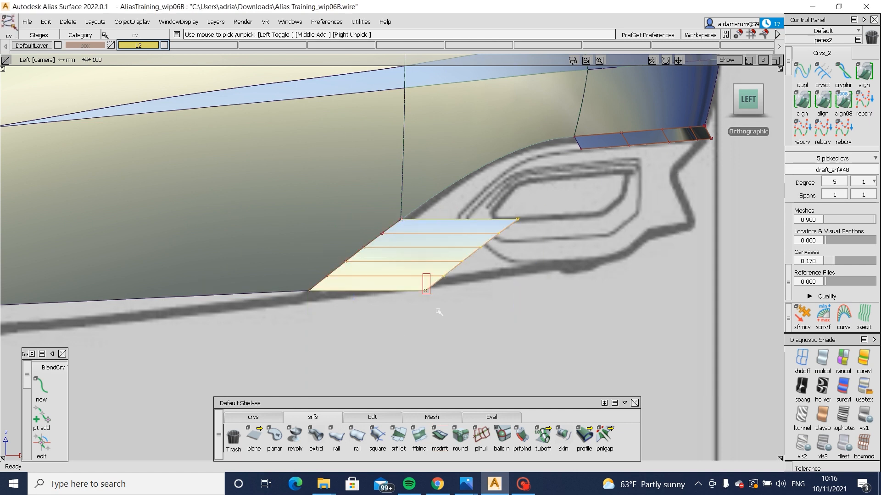
pyautogui.keyDown('ctrl'); pyautogui.keyDown('shift'); pyautogui.moveTo(519, 326); pyautogui.dragTo(523, 270, button='middle'); pyautogui.keyUp('shift'); pyautogui.keyUp('ctrl')
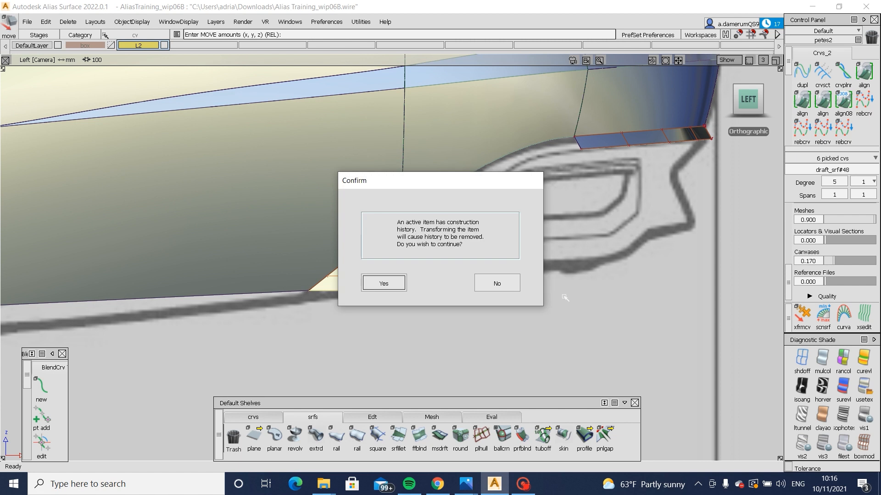
pyautogui.press('Return')
pyautogui.moveTo(564, 308)
pyautogui.mouseDown()
pyautogui.moveTo(664, 286)
pyautogui.moveTo(636, 264)
pyautogui.mouseUp()
pyautogui.click(801, 360)
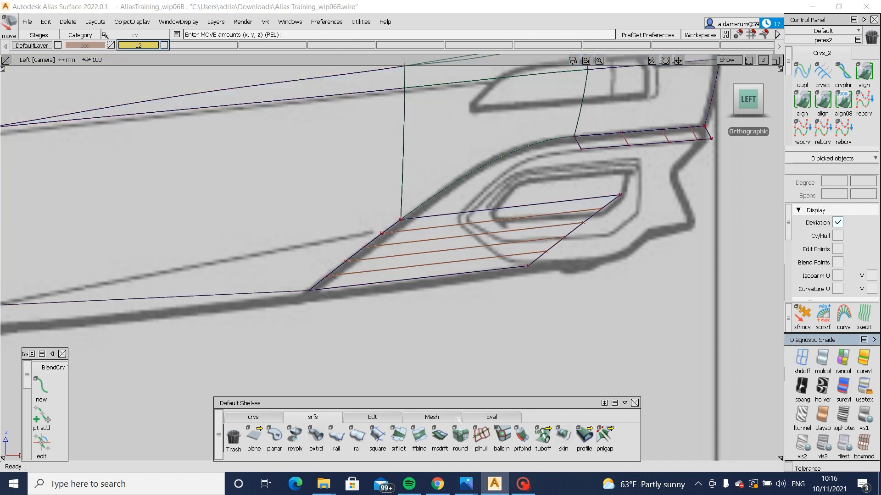
pyautogui.click(273, 415)
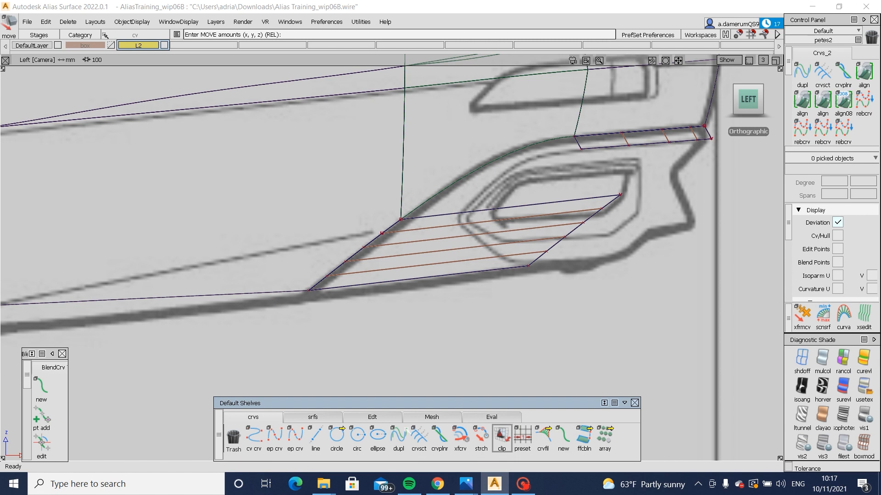
pyautogui.click(295, 437)
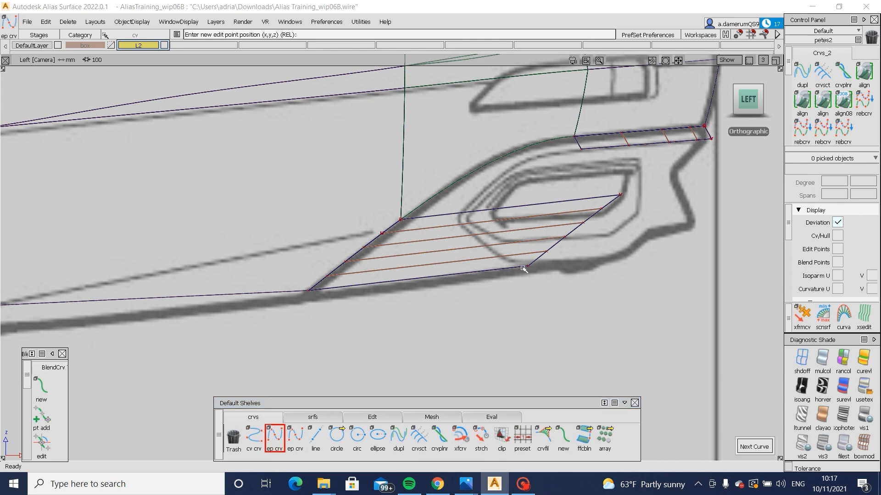
pyautogui.keyDown('alt'); pyautogui.keyDown('shift'); pyautogui.moveTo(536, 275); pyautogui.dragTo(711, 296, button='right'); pyautogui.keyUp('shift'); pyautogui.keyUp('alt')
pyautogui.keyDown('alt'); pyautogui.keyDown('shift'); pyautogui.moveTo(711, 296); pyautogui.dragTo(554, 311, button='middle'); pyautogui.keyUp('shift'); pyautogui.keyUp('alt')
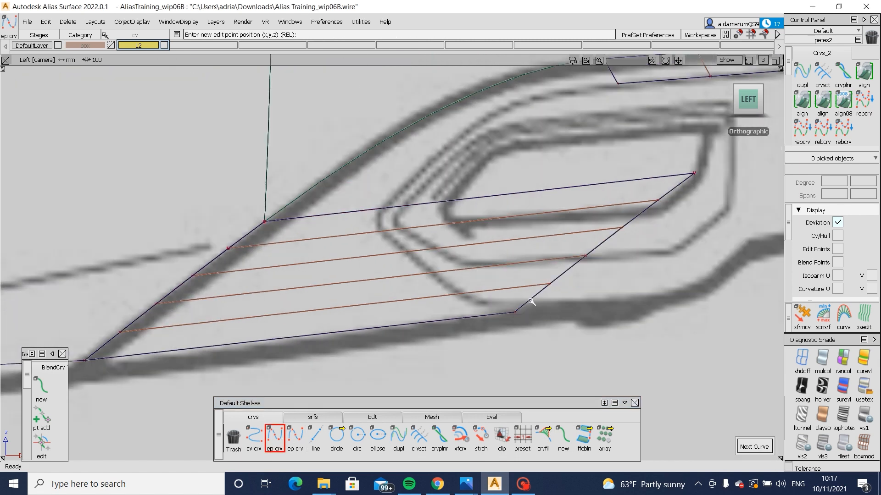
pyautogui.click(531, 302)
pyautogui.click(467, 302)
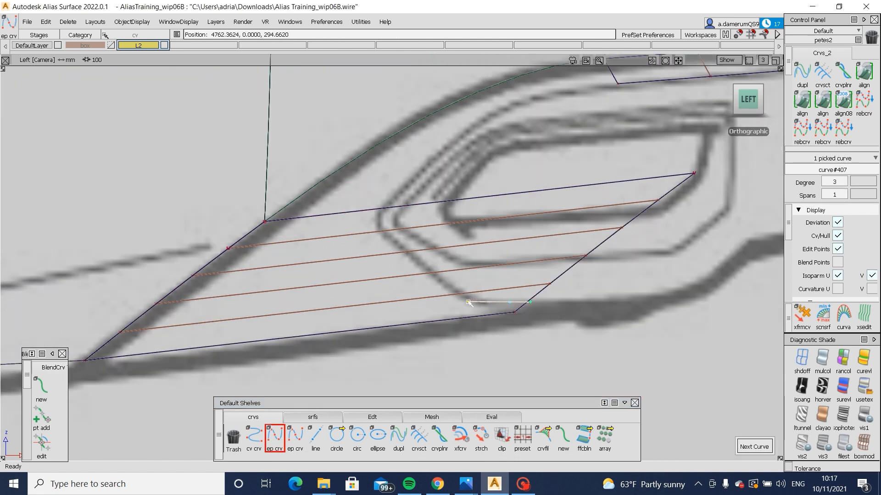
pyautogui.press('space')
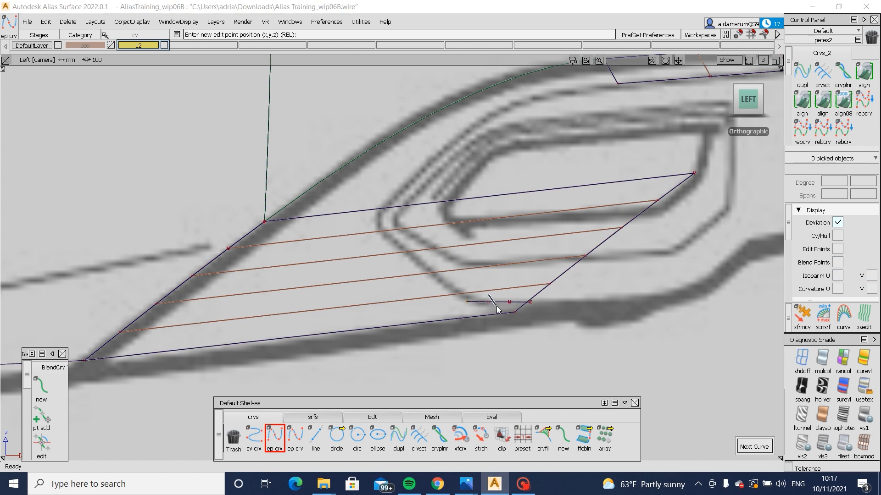
pyautogui.keyDown('ctrl'); pyautogui.keyDown('shift'); pyautogui.moveTo(497, 306); pyautogui.dragTo(516, 312); pyautogui.keyUp('shift'); pyautogui.keyUp('ctrl')
pyautogui.hotkey('ctrl', 'x')
pyautogui.hotkey('ctrl', 'x')
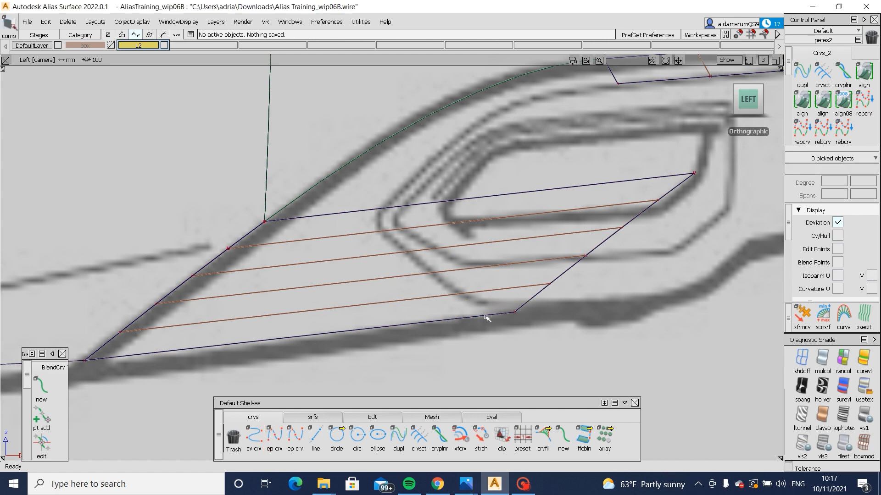
# Step: Draw a single-span degree-3 edit-point curve along the lower front diagonal of the exhaust trim in the side-view sketch
pyautogui.click(277, 438)
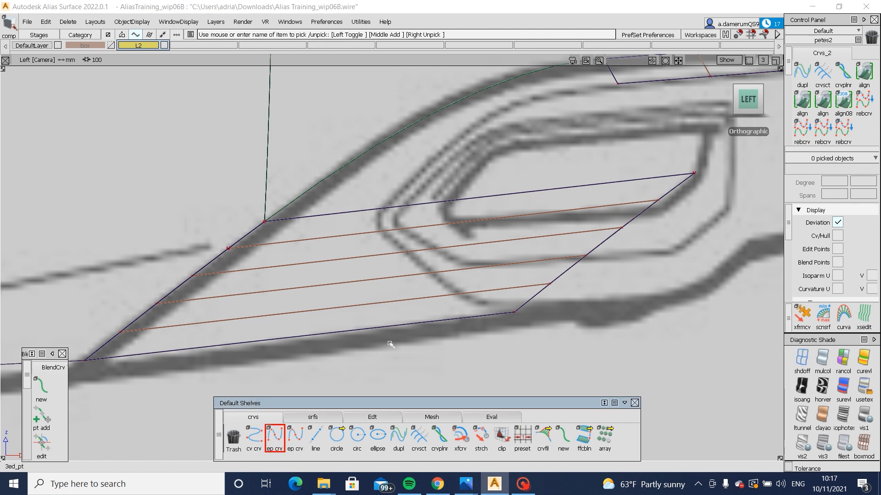
pyautogui.click(490, 321)
pyautogui.click(364, 220)
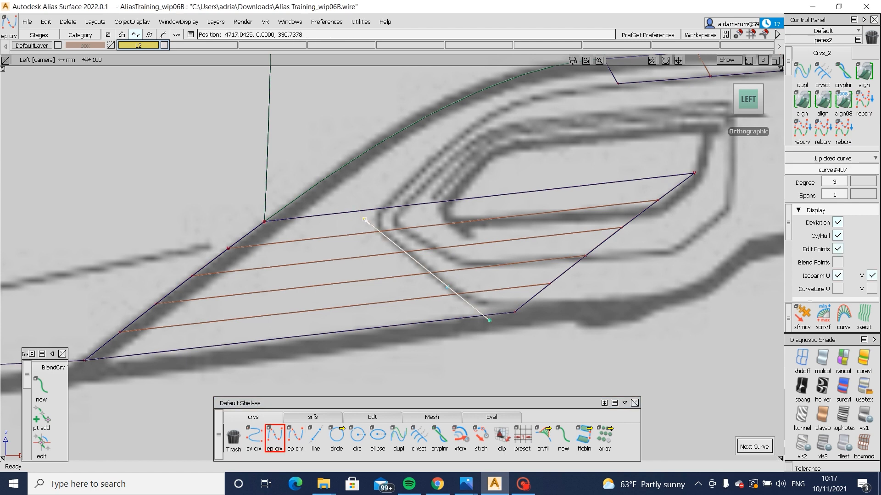
# Step: Move the diagonal curve's CVs to match the sketched line, with its lower end crossing the draft surface's bottom edge
pyautogui.keyDown('ctrl'); pyautogui.keyDown('shift'); pyautogui.moveTo(404, 273); pyautogui.dragTo(397, 215); pyautogui.keyUp('shift'); pyautogui.keyUp('ctrl')
pyautogui.moveTo(470, 299); pyautogui.dragTo(523, 351)
pyautogui.keyDown('ctrl'); pyautogui.keyDown('shift'); pyautogui.moveTo(526, 360); pyautogui.dragTo(528, 315, button='middle'); pyautogui.keyUp('shift'); pyautogui.keyUp('ctrl')
pyautogui.moveTo(529, 318); pyautogui.dragTo(486, 311)
pyautogui.keyDown('ctrl'); pyautogui.keyDown('shift'); pyautogui.moveTo(384, 289); pyautogui.dragTo(384, 243); pyautogui.keyUp('shift'); pyautogui.keyUp('ctrl')
pyautogui.moveTo(345, 199); pyautogui.dragTo(384, 238)
pyautogui.keyDown('ctrl'); pyautogui.keyDown('shift'); pyautogui.moveTo(383, 317); pyautogui.dragTo(383, 279, button='middle'); pyautogui.keyUp('shift'); pyautogui.keyUp('ctrl')
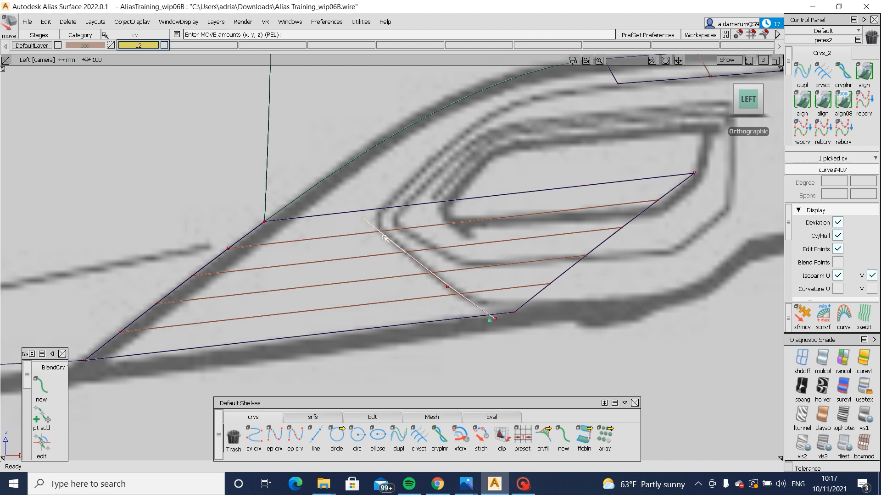
pyautogui.moveTo(383, 278); pyautogui.dragTo(384, 277)
# Step: Draw a short second edit-point curve from the diagonal curve's upper end, following the trim's upper front edge
pyautogui.click(274, 436)
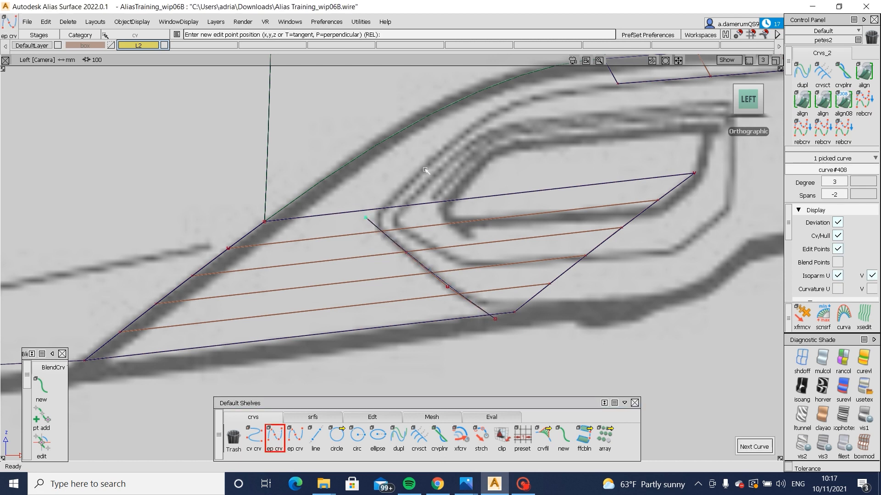
pyautogui.keyDown('alt'); pyautogui.keyDown('shift'); pyautogui.moveTo(426, 171); pyautogui.dragTo(405, 197, button='middle'); pyautogui.keyUp('shift'); pyautogui.keyUp('alt')
pyautogui.moveTo(330, 239)
pyautogui.mouseDown()
pyautogui.moveTo(362, 220)
pyautogui.moveTo(356, 275)
pyautogui.moveTo(331, 250)
pyautogui.mouseUp()
pyautogui.click(330, 251)
pyautogui.keyDown('ctrl'); pyautogui.keyDown('shift'); pyautogui.moveTo(363, 243); pyautogui.dragTo(351, 233, button='right'); pyautogui.keyUp('shift'); pyautogui.keyUp('ctrl')
pyautogui.click(348, 232)
pyautogui.press('space')
pyautogui.keyDown('ctrl'); pyautogui.keyDown('shift'); pyautogui.moveTo(424, 217); pyautogui.dragTo(423, 259); pyautogui.keyUp('shift'); pyautogui.keyUp('ctrl')
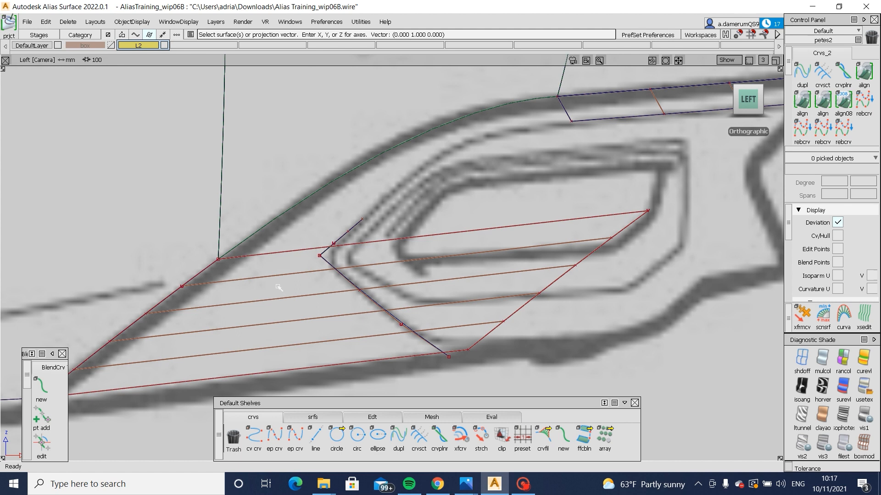
# Step: Stretch the second curve's upper end further along the sketched edge and its lower end past the diagonal curve
pyautogui.keyDown('ctrl'); pyautogui.keyDown('shift'); pyautogui.moveTo(292, 285); pyautogui.dragTo(358, 268); pyautogui.keyUp('shift'); pyautogui.keyUp('ctrl')
pyautogui.keyDown('alt'); pyautogui.keyDown('shift'); pyautogui.moveTo(321, 278); pyautogui.dragTo(385, 294, button='right'); pyautogui.keyUp('shift'); pyautogui.keyUp('alt')
pyautogui.click(481, 437)
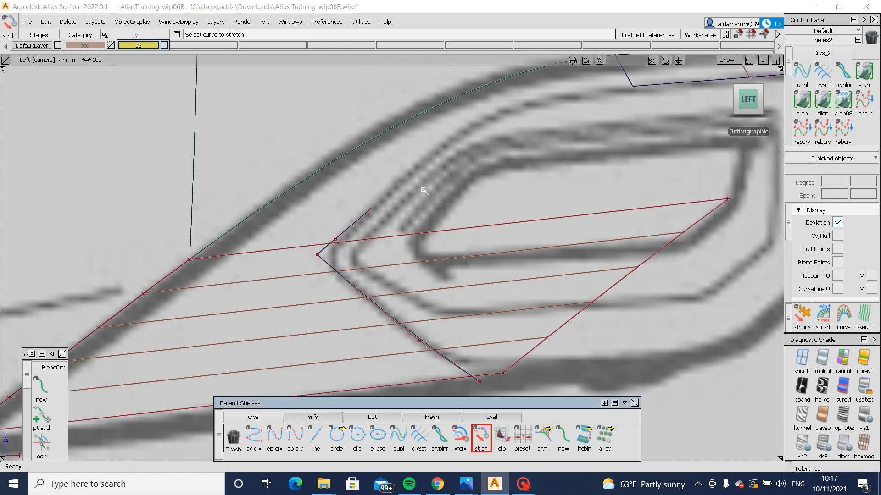
pyautogui.click(372, 207)
pyautogui.moveTo(371, 208); pyautogui.dragTo(424, 159)
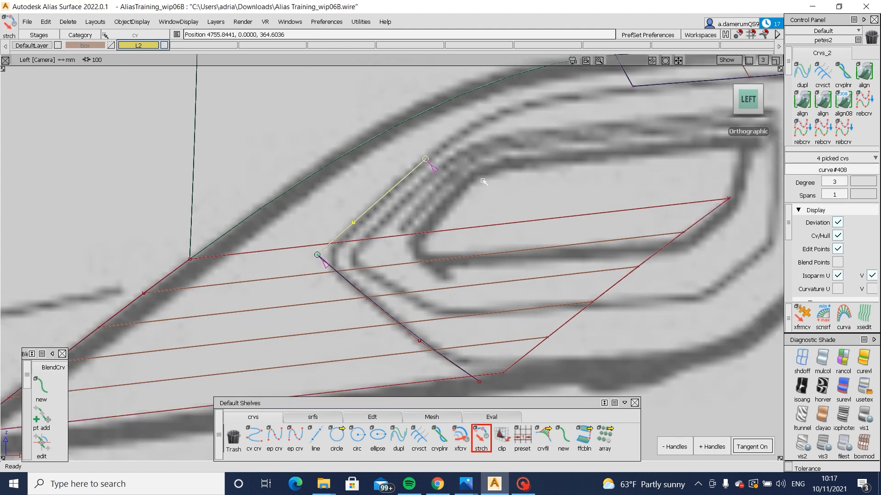
pyautogui.click(435, 289)
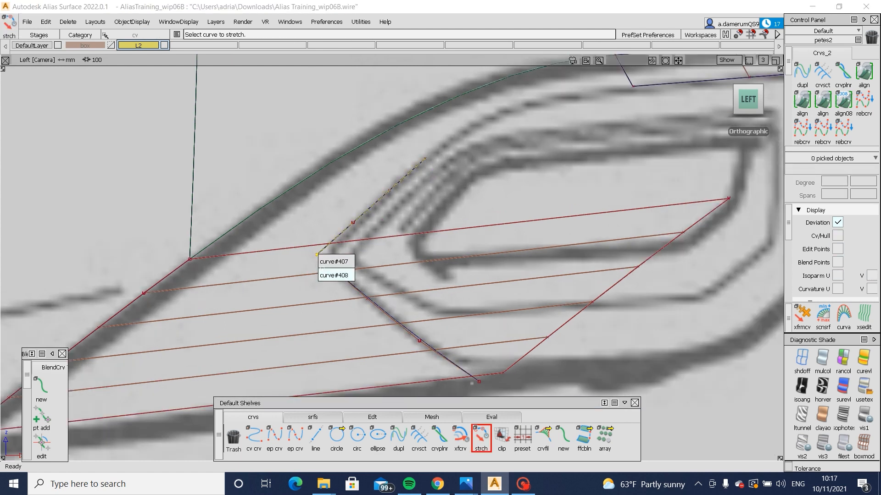
pyautogui.click(320, 259)
pyautogui.moveTo(325, 298); pyautogui.dragTo(358, 249)
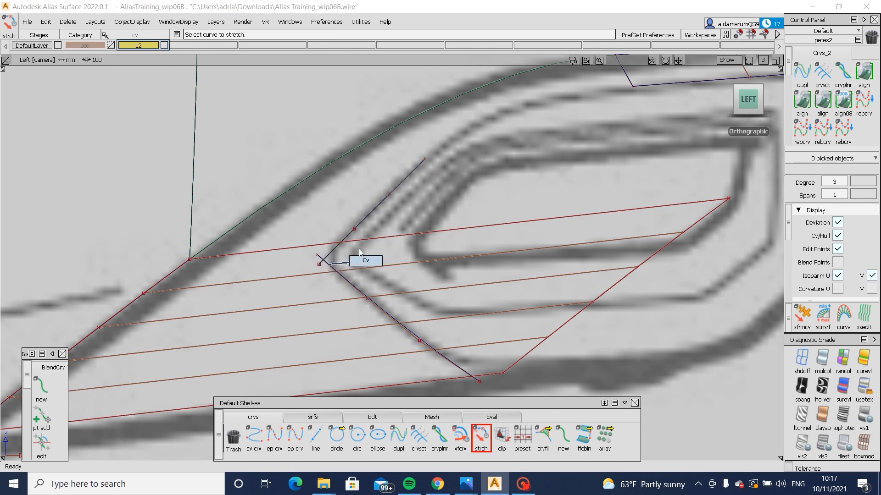
# Step: Adjust the second curve's two middle CVs to follow the sketched front edge of the exhaust trim
pyautogui.click(354, 230)
pyautogui.click(390, 193)
pyautogui.keyDown('ctrl'); pyautogui.keyDown('shift'); pyautogui.moveTo(412, 238); pyautogui.dragTo(409, 227, button='middle'); pyautogui.keyUp('shift'); pyautogui.keyUp('ctrl')
pyautogui.moveTo(409, 228); pyautogui.dragTo(407, 229)
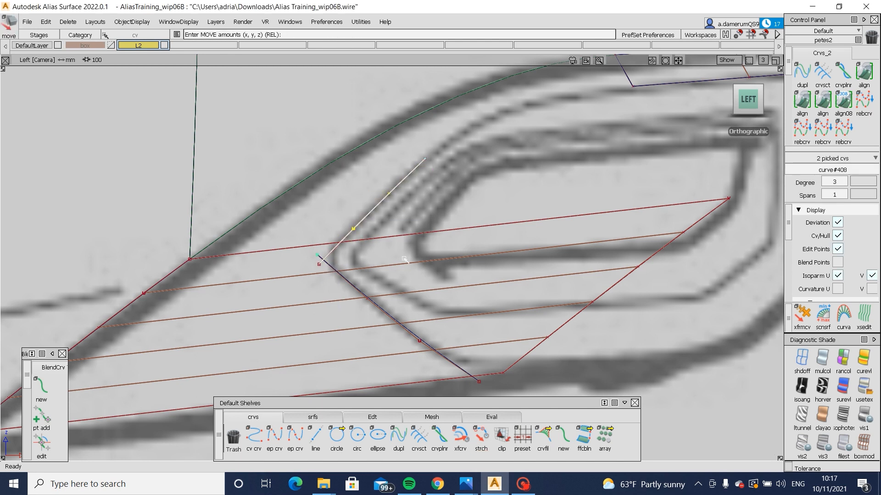
# Step: Project both crossing curves onto the lower draft surface along Y and trim away the part behind them
pyautogui.keyDown('ctrl'); pyautogui.keyDown('shift'); pyautogui.moveTo(342, 266); pyautogui.dragTo(318, 297, button='right'); pyautogui.keyUp('shift'); pyautogui.keyUp('ctrl')
pyautogui.click(317, 297)
pyautogui.click(696, 447)
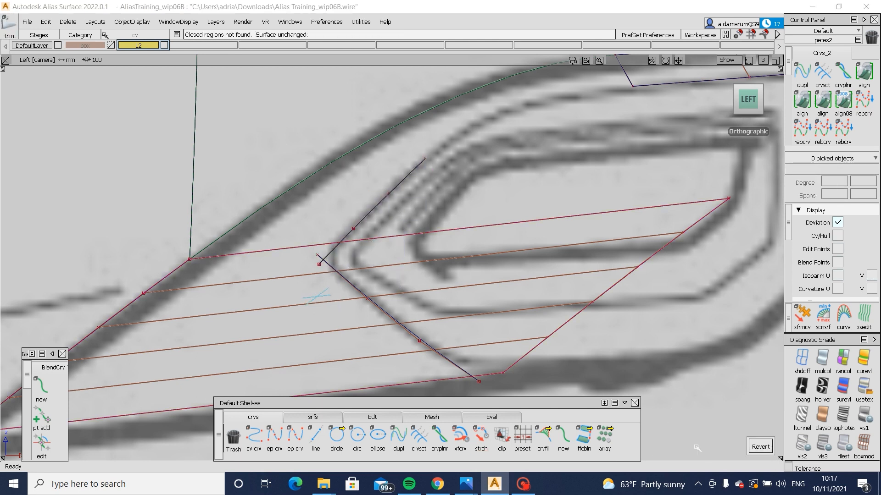
pyautogui.click(358, 332)
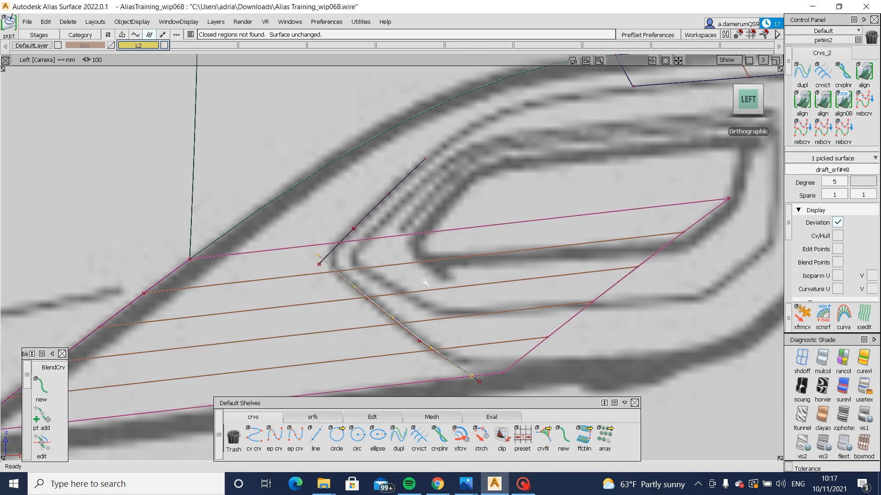
pyautogui.click(357, 332)
pyautogui.click(704, 446)
# Step: Shade the model and show the trimmed draft surface in the perspective view
pyautogui.press('F8')
pyautogui.keyDown('alt'); pyautogui.keyDown('shift'); pyautogui.moveTo(610, 340); pyautogui.dragTo(514, 335); pyautogui.keyUp('shift'); pyautogui.keyUp('alt')
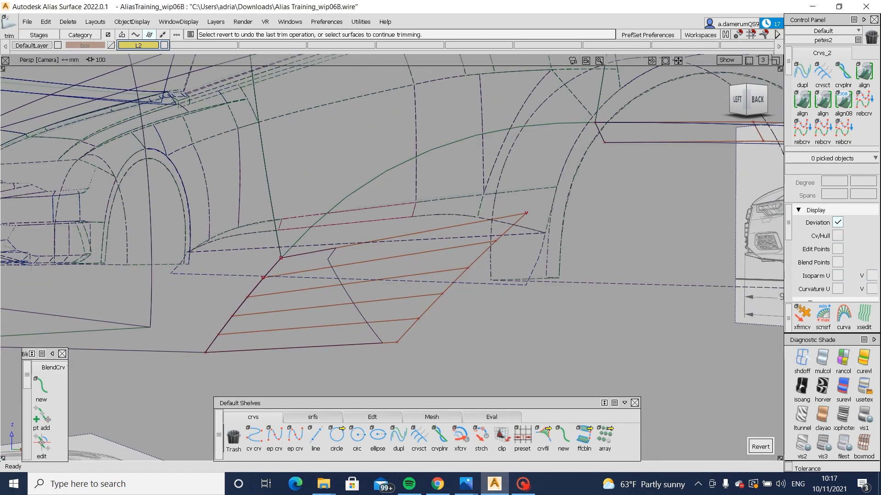
pyautogui.click(848, 387)
pyautogui.click(863, 388)
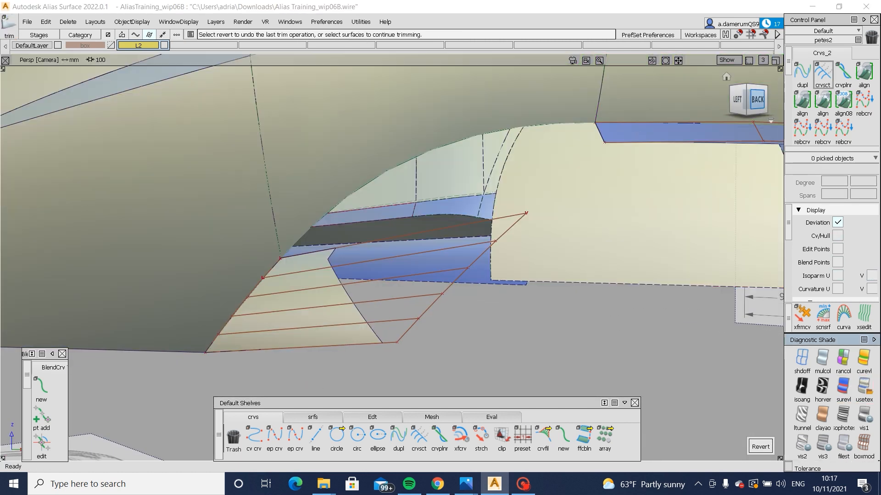
# Step: Move the draft surface's six outer CVs inboard in the back view so the trimmed edge matches the sketched opening
pyautogui.press('F10')
pyautogui.moveTo(393, 403); pyautogui.dragTo(737, 193)
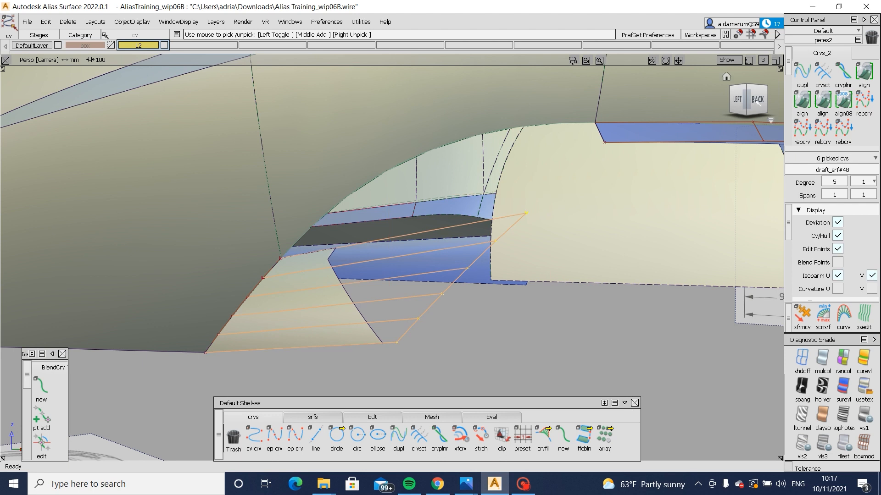
pyautogui.click(757, 105)
pyautogui.keyDown('ctrl'); pyautogui.keyDown('shift'); pyautogui.moveTo(486, 344); pyautogui.dragTo(614, 299, button='middle'); pyautogui.keyUp('shift'); pyautogui.keyUp('ctrl')
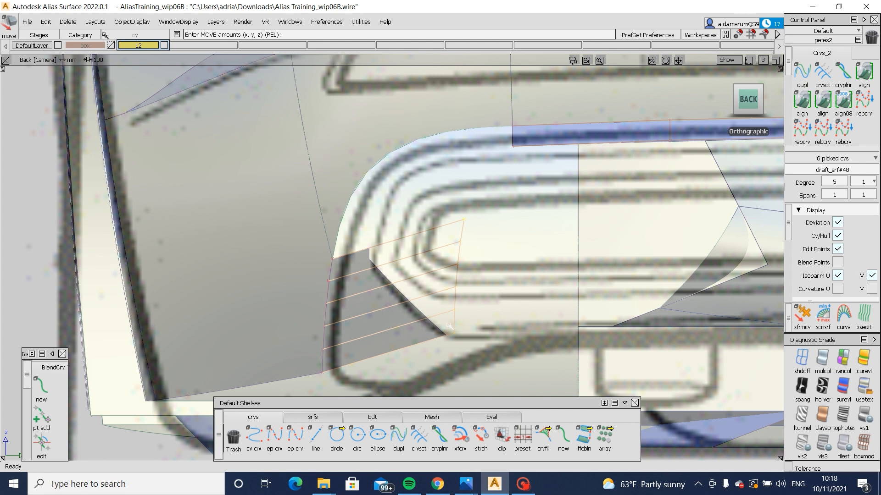
pyautogui.keyDown('alt'); pyautogui.keyDown('shift'); pyautogui.moveTo(250, 278); pyautogui.dragTo(793, 135); pyautogui.keyUp('shift'); pyautogui.keyUp('alt')
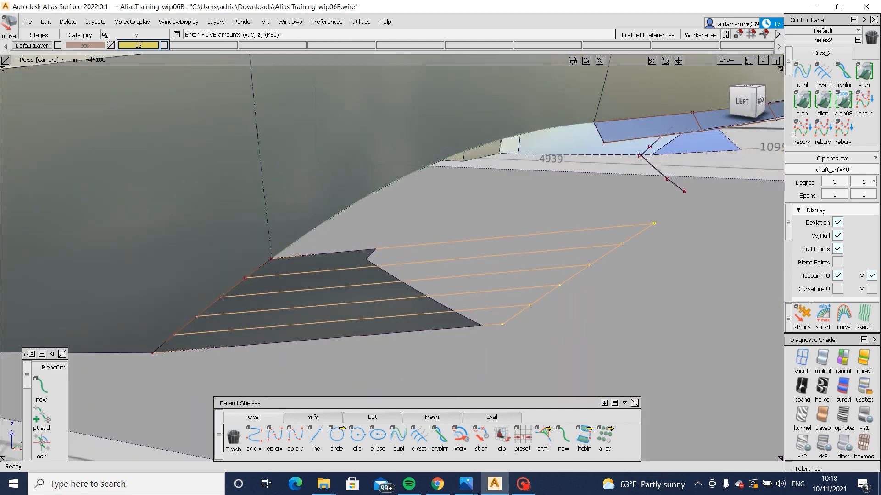
pyautogui.click(747, 101)
pyautogui.click(359, 292)
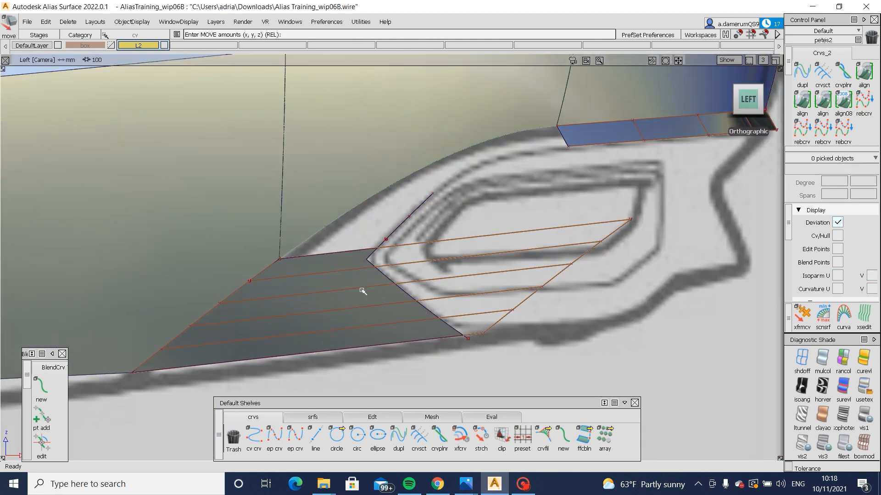
# Step: Hide the draft surface's CVs and bow the lower trim curve by moving its middle and end CVs, checking the back view
pyautogui.click(409, 324)
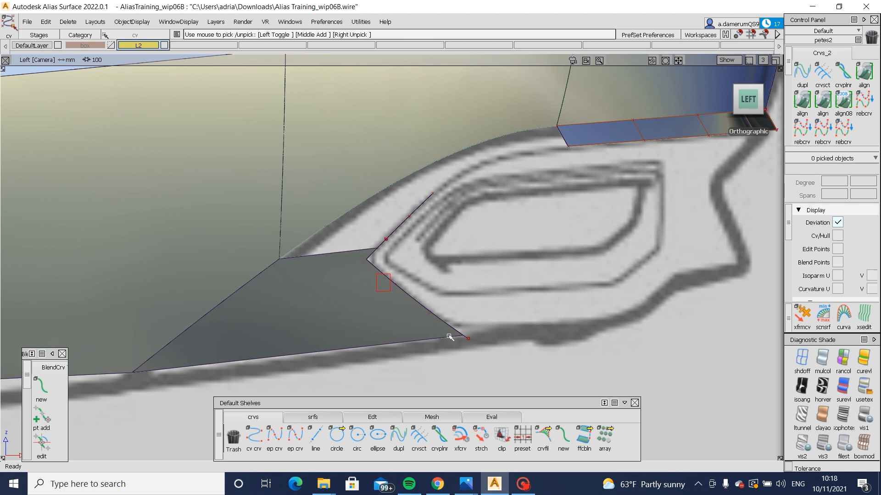
pyautogui.moveTo(452, 324); pyautogui.dragTo(477, 349)
pyautogui.press('m')
pyautogui.keyDown('alt'); pyautogui.keyDown('shift'); pyautogui.moveTo(477, 349); pyautogui.dragTo(563, 344, button='right'); pyautogui.keyUp('shift'); pyautogui.keyUp('alt')
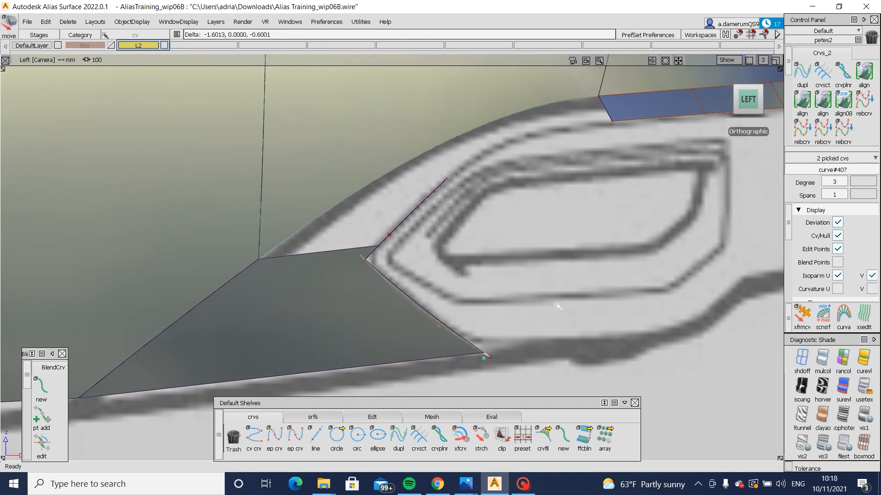
pyautogui.click(475, 348)
pyautogui.moveTo(476, 348); pyautogui.dragTo(528, 341)
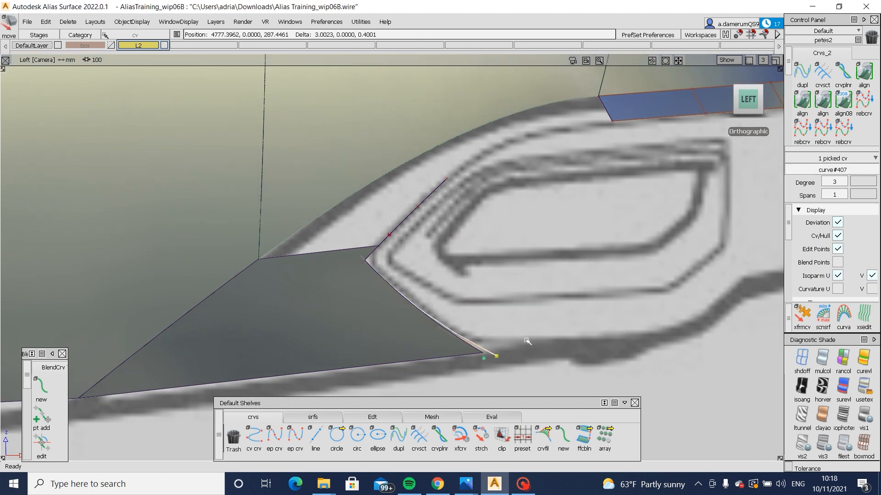
pyautogui.press('F9')
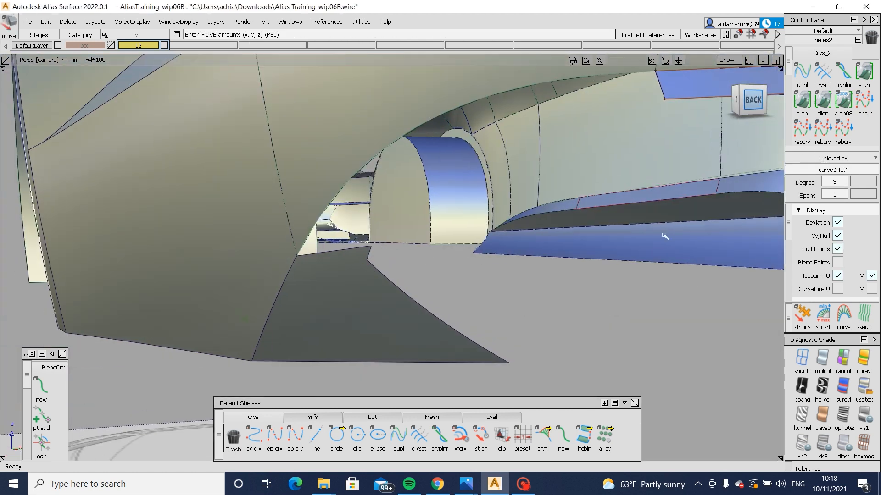
pyautogui.click(752, 100)
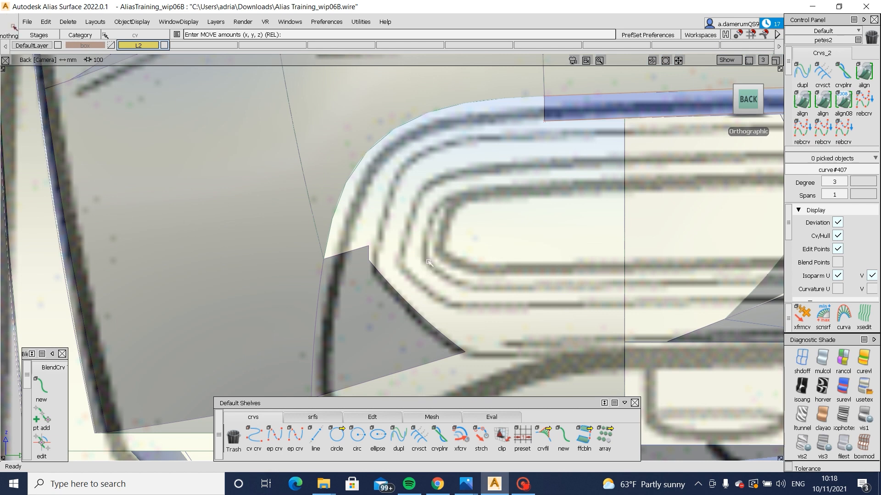
pyautogui.hotkey('ctrl', 'shift', 'n')
pyautogui.keyDown('alt'); pyautogui.keyDown('shift'); pyautogui.moveTo(354, 288); pyautogui.dragTo(608, 285); pyautogui.keyUp('shift'); pyautogui.keyUp('alt')
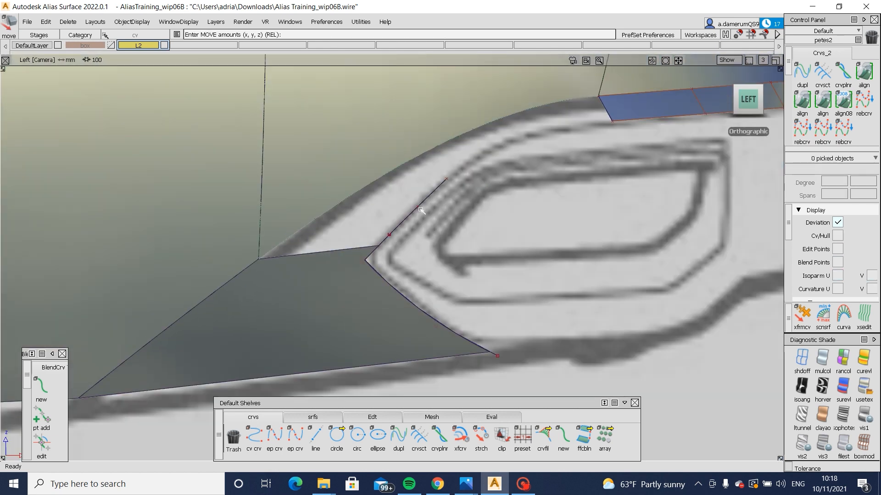
# Step: Move the upper trim curve's lower end CV to refine the trimmed corner, and compare it with the back-view sketch
pyautogui.press('F2')
pyautogui.click(363, 265)
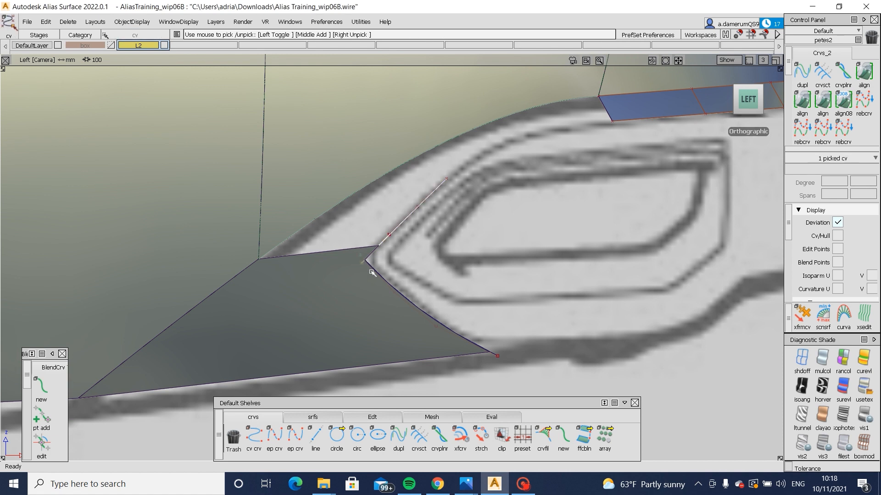
pyautogui.press('F3')
pyautogui.moveTo(364, 267); pyautogui.dragTo(437, 268)
pyautogui.hotkey('ctrl', 'shift', 'n')
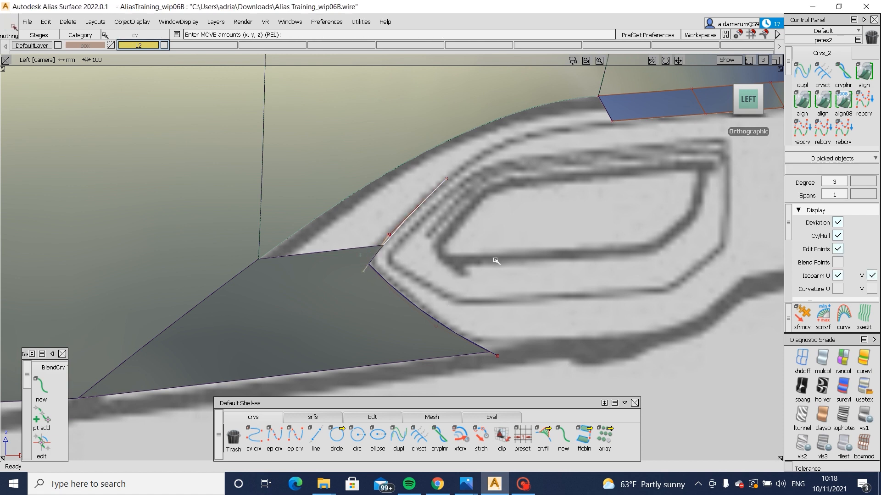
pyautogui.keyDown('alt'); pyautogui.keyDown('shift'); pyautogui.moveTo(496, 260); pyautogui.dragTo(372, 273); pyautogui.keyUp('shift'); pyautogui.keyUp('alt')
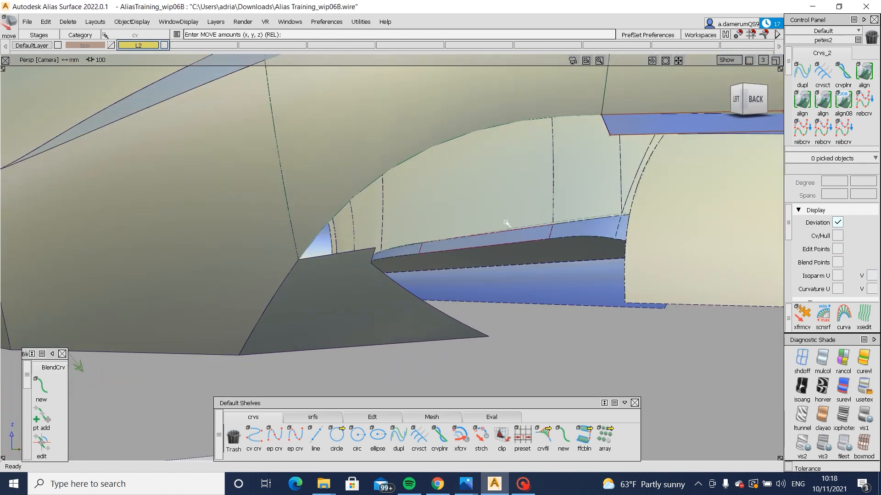
pyautogui.click(753, 102)
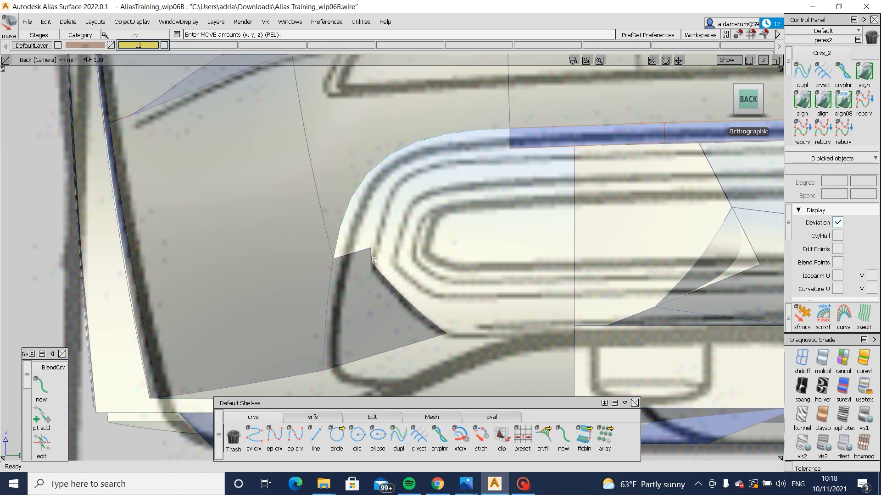
pyautogui.keyDown('alt'); pyautogui.keyDown('shift'); pyautogui.moveTo(290, 263); pyautogui.dragTo(596, 229); pyautogui.keyUp('shift'); pyautogui.keyUp('alt')
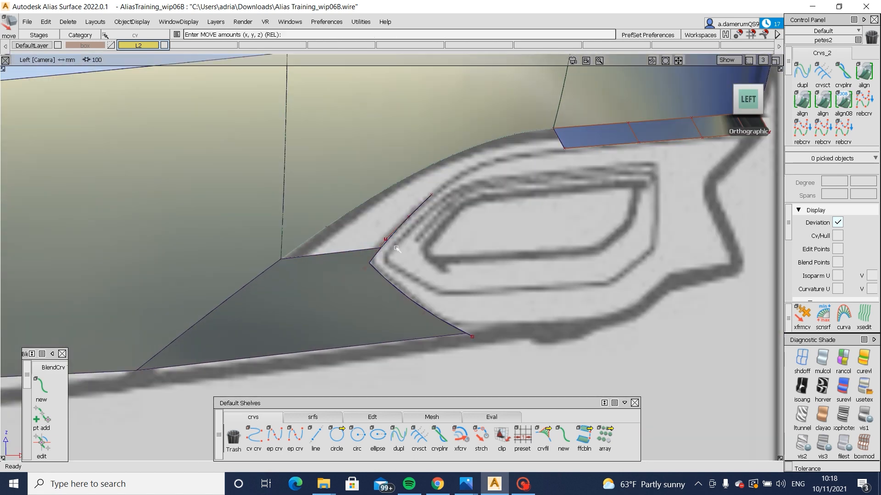
# Step: Stretch the upper trim curve's free end slightly rearward and check the trimmed corner against the back and side sketches
pyautogui.click(481, 438)
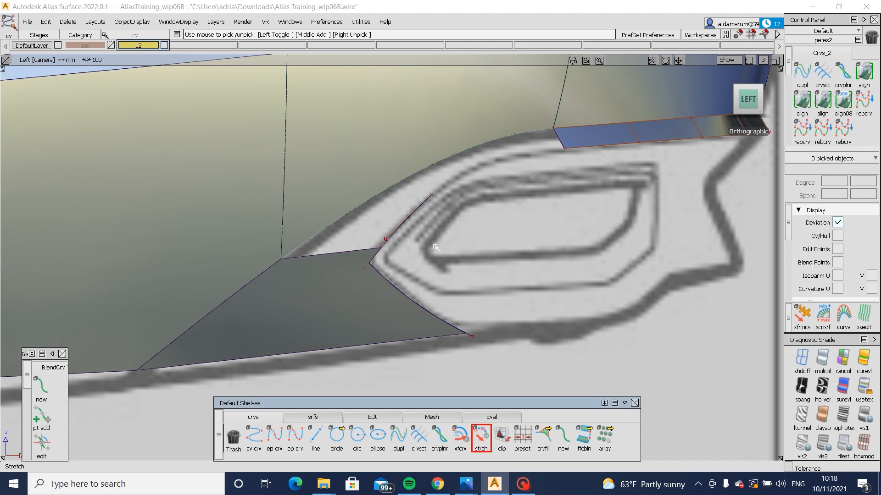
pyautogui.click(430, 200)
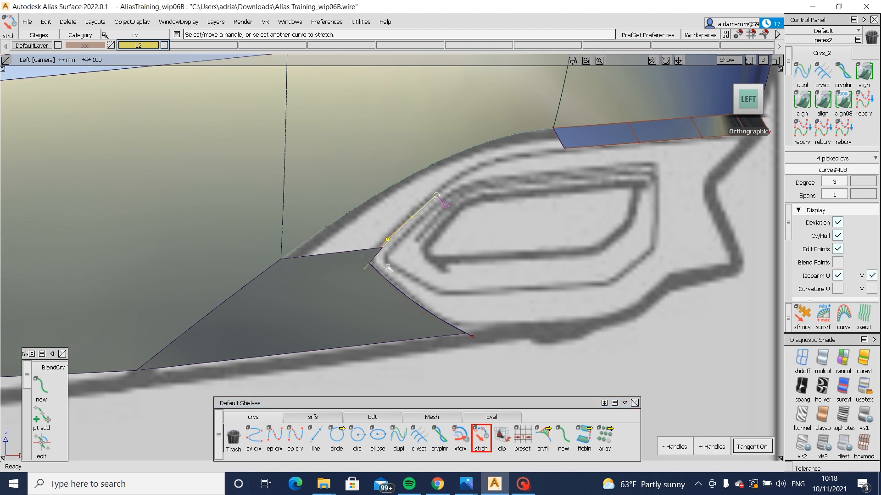
pyautogui.keyDown('ctrl'); pyautogui.keyDown('shift'); pyautogui.moveTo(394, 242); pyautogui.dragTo(395, 214); pyautogui.keyUp('shift'); pyautogui.keyUp('ctrl')
pyautogui.click(407, 223)
pyautogui.keyDown('ctrl'); pyautogui.keyDown('shift'); pyautogui.moveTo(439, 251); pyautogui.dragTo(441, 266, button='middle'); pyautogui.keyUp('shift'); pyautogui.keyUp('ctrl')
pyautogui.moveTo(440, 251); pyautogui.dragTo(437, 252, button='middle')
pyautogui.keyDown('ctrl'); pyautogui.keyDown('shift'); pyautogui.moveTo(445, 277); pyautogui.dragTo(445, 243); pyautogui.keyUp('shift'); pyautogui.keyUp('ctrl')
pyautogui.keyDown('alt'); pyautogui.keyDown('shift'); pyautogui.moveTo(518, 269); pyautogui.dragTo(665, 79); pyautogui.keyUp('shift'); pyautogui.keyUp('alt')
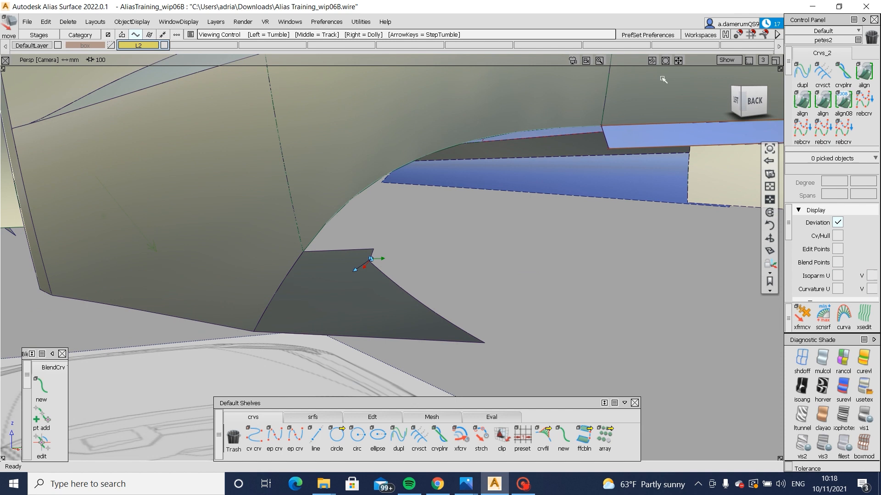
pyautogui.click(756, 100)
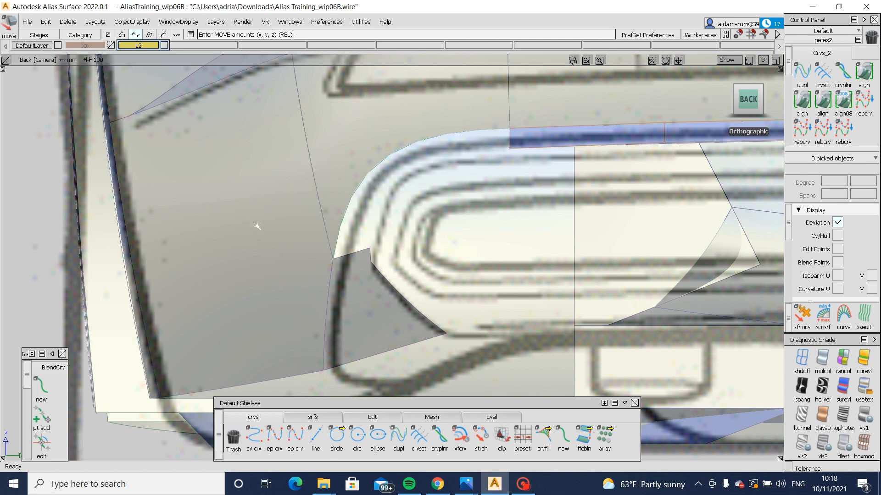
pyautogui.keyDown('alt'); pyautogui.keyDown('shift'); pyautogui.moveTo(256, 227); pyautogui.dragTo(556, 139); pyautogui.keyUp('shift'); pyautogui.keyUp('alt')
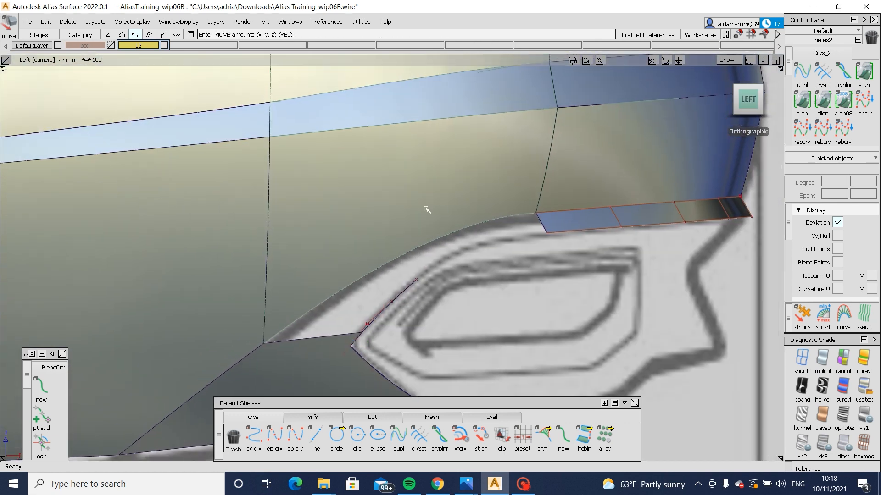
# Step: Show the CVs of the side bumper surface above the exhaust opening and align its front edge with G2 continuity to the neighbouring surface's trimmed edge
pyautogui.click(427, 209)
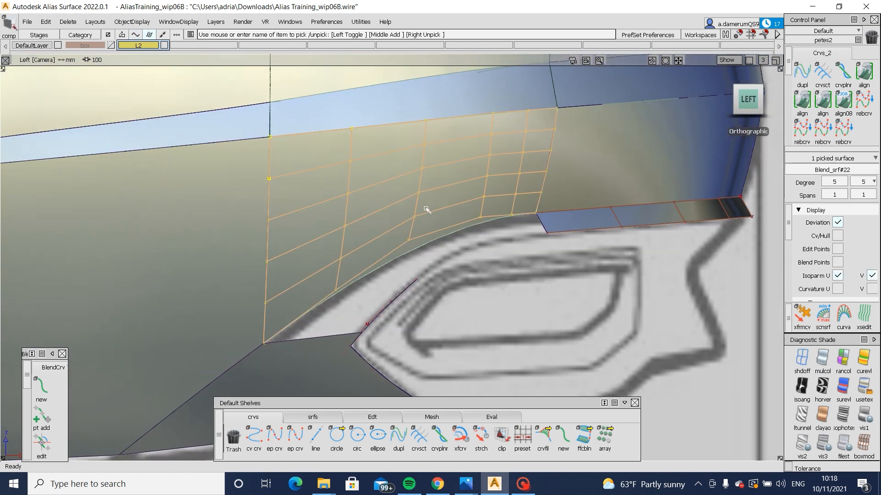
pyautogui.click(420, 238)
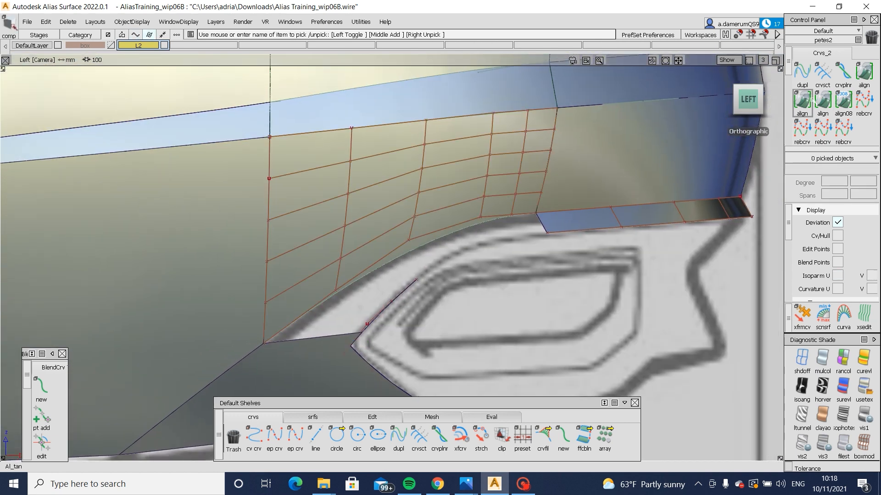
pyautogui.doubleClick(804, 101)
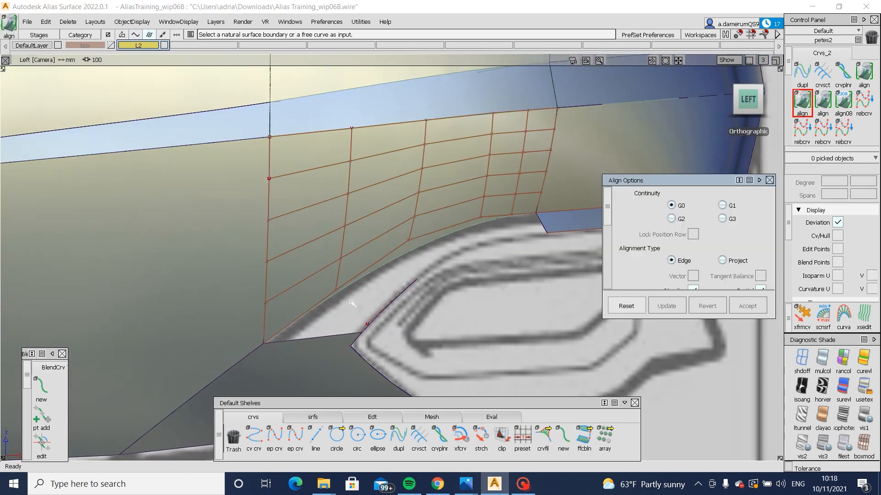
pyautogui.click(672, 219)
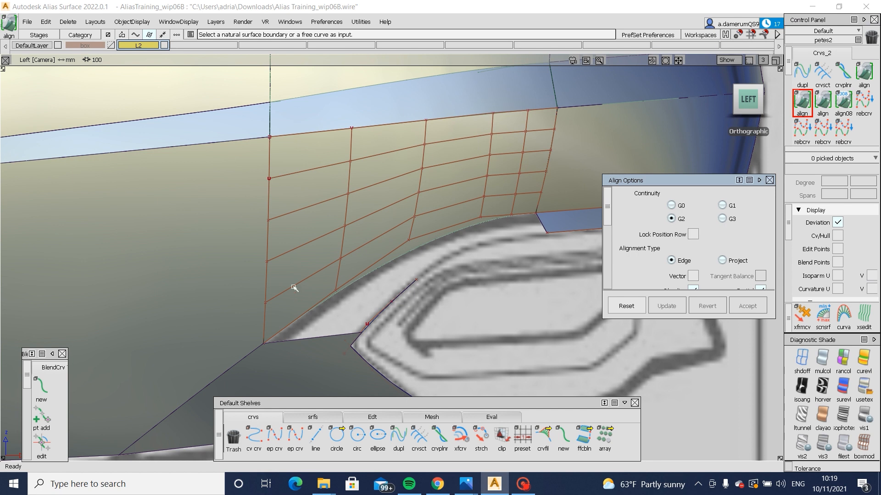
pyautogui.click(267, 275)
pyautogui.press('Return')
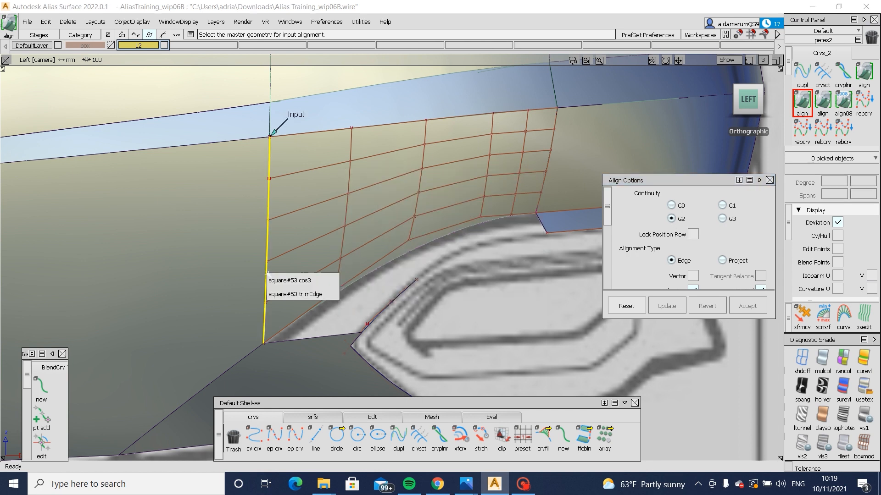
pyautogui.click(331, 294)
# Step: Reshape the surface's lower edge with the alignment handles, setting the end curvature scalar to about 10.6 and the end tangent scalar to about 6.3
pyautogui.moveTo(410, 234); pyautogui.dragTo(426, 228)
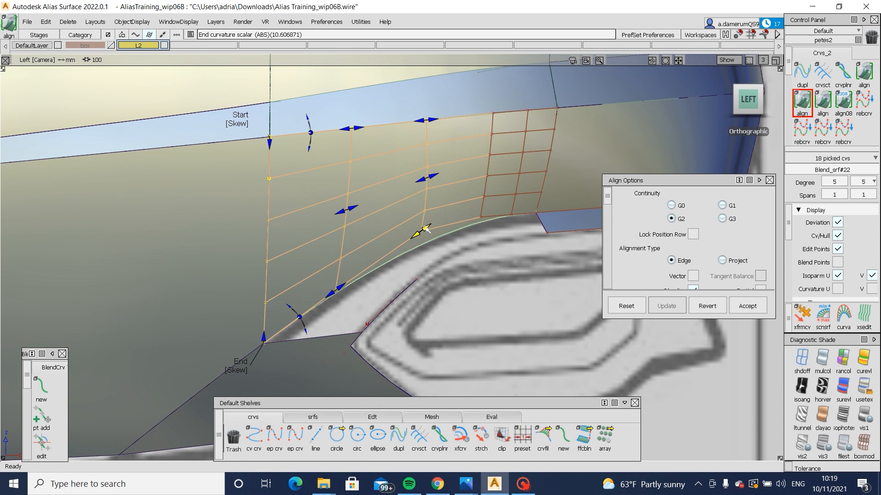
pyautogui.moveTo(340, 289); pyautogui.dragTo(362, 275)
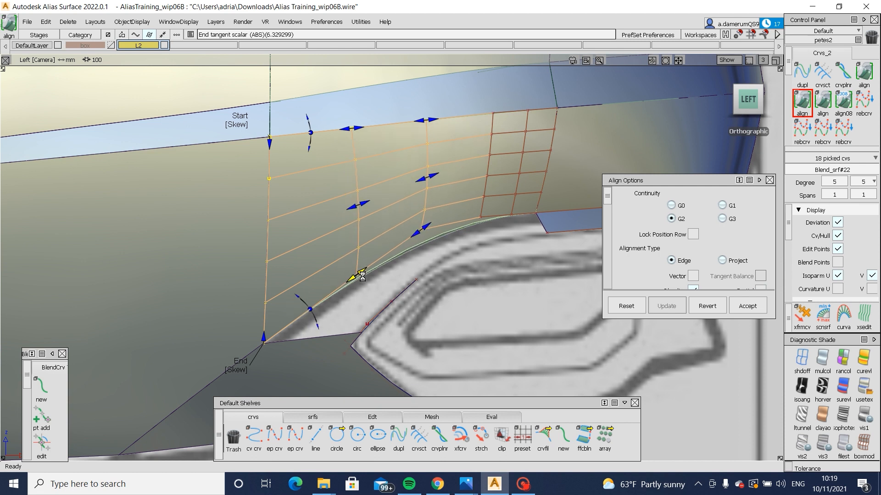
pyautogui.keyDown('ctrl'); pyautogui.keyDown('shift'); pyautogui.moveTo(462, 269); pyautogui.dragTo(464, 207); pyautogui.keyUp('shift'); pyautogui.keyUp('ctrl')
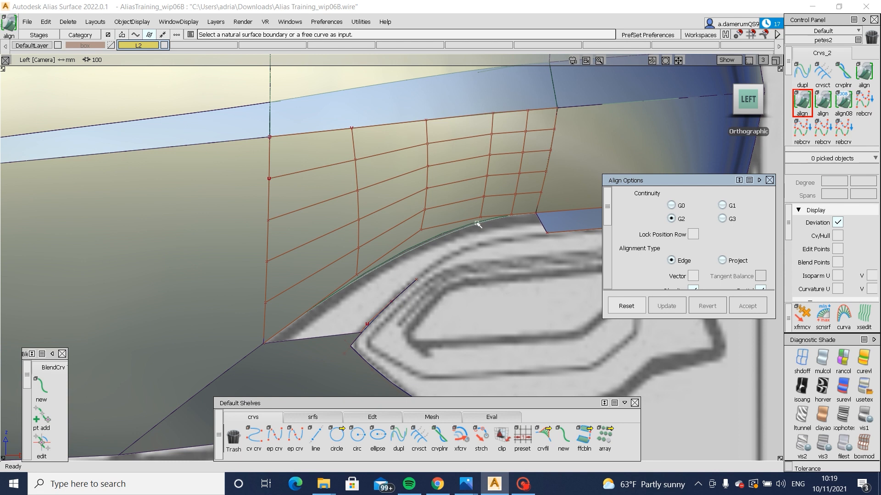
# Step: Align the surface's rear edge with G2 continuity to the adjacent bumper surface and adjust the lower end handle to shape the edge
pyautogui.click(546, 178)
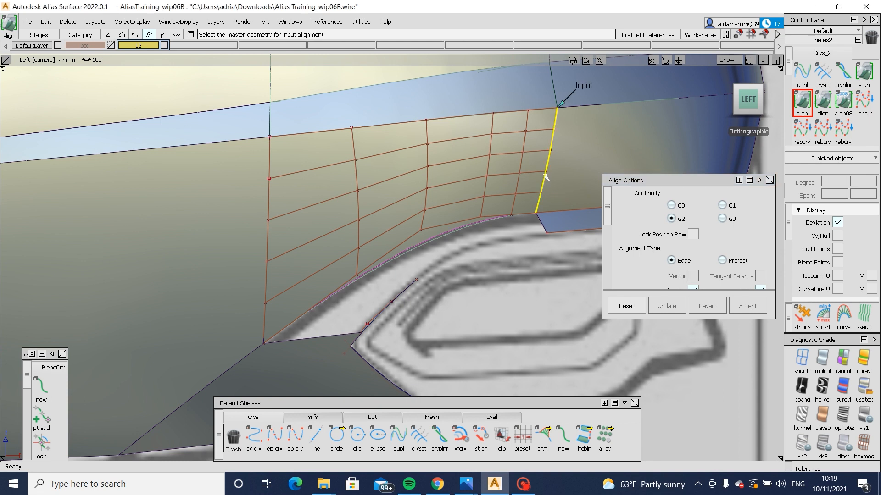
pyautogui.click(487, 215)
pyautogui.moveTo(474, 217)
pyautogui.mouseDown()
pyautogui.moveTo(502, 216)
pyautogui.moveTo(198, 185)
pyautogui.moveTo(320, 198)
pyautogui.moveTo(409, 195)
pyautogui.moveTo(417, 293)
pyautogui.mouseUp()
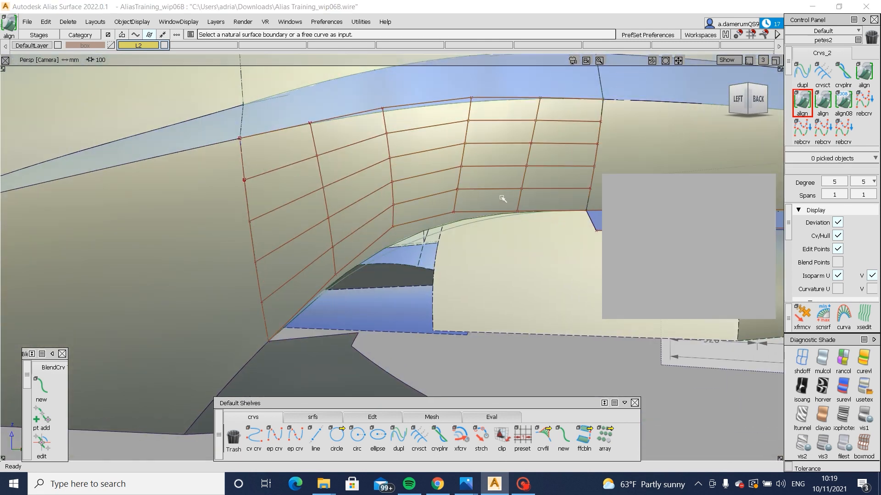
# Step: Hide the side surface's CVs and check its lower edge in perspective and against the back-view sketch
pyautogui.keyDown('ctrl'); pyautogui.keyDown('shift'); pyautogui.moveTo(521, 182); pyautogui.dragTo(486, 214); pyautogui.keyUp('shift'); pyautogui.keyUp('ctrl')
pyautogui.click(429, 215)
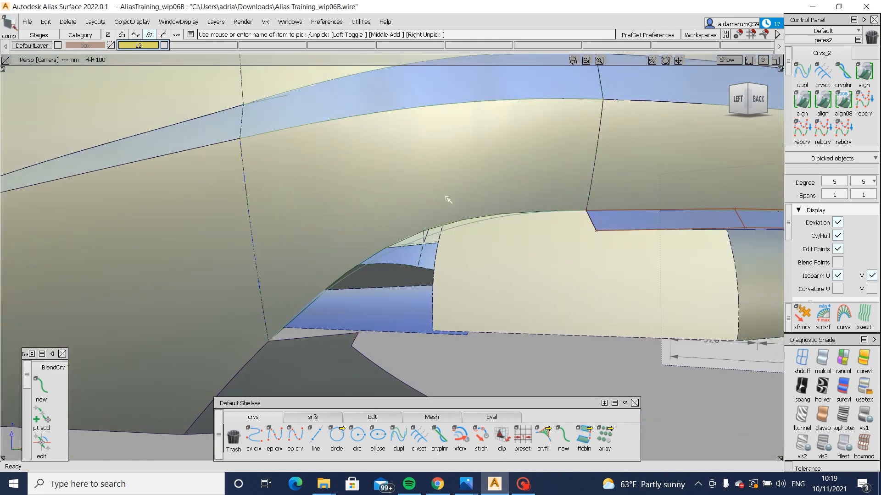
pyautogui.hotkey('ctrl', 'h')
pyautogui.press('Return')
pyautogui.keyDown('ctrl'); pyautogui.keyDown('shift'); pyautogui.moveTo(450, 248); pyautogui.dragTo(451, 289); pyautogui.keyUp('shift'); pyautogui.keyUp('ctrl')
pyautogui.keyDown('alt'); pyautogui.keyDown('shift'); pyautogui.moveTo(451, 289); pyautogui.dragTo(641, 263); pyautogui.keyUp('shift'); pyautogui.keyUp('alt')
pyautogui.click(759, 100)
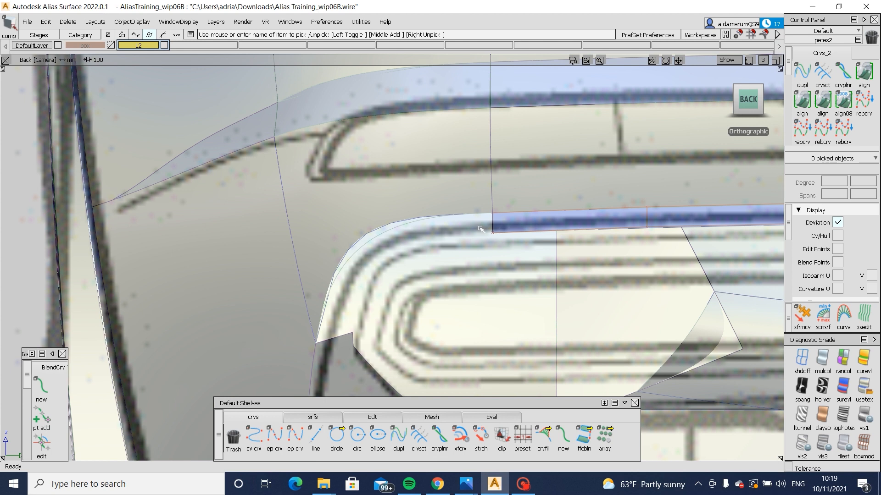
pyautogui.keyDown('alt'); pyautogui.keyDown('shift'); pyautogui.moveTo(270, 357); pyautogui.dragTo(371, 360); pyautogui.keyUp('shift'); pyautogui.keyUp('alt')
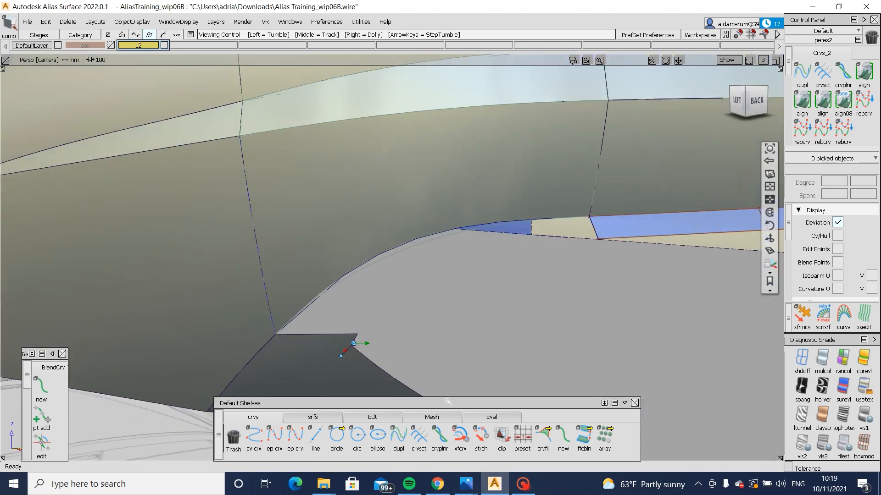
# Step: Switch to Photos to examine the exhaust trim in the Audi A6 rear photo up close, and return to Alias
pyautogui.click(494, 486)
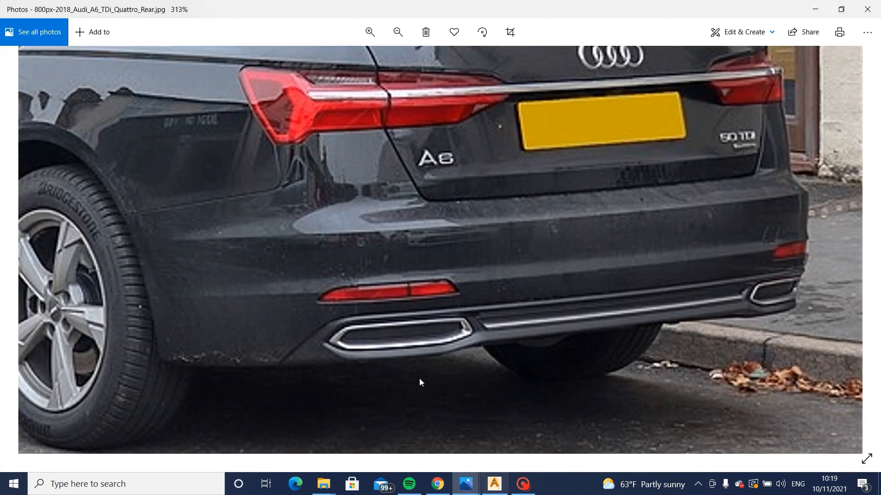
pyautogui.keyDown('ctrl'); pyautogui.scroll(5, 329, 348); pyautogui.keyUp('ctrl')
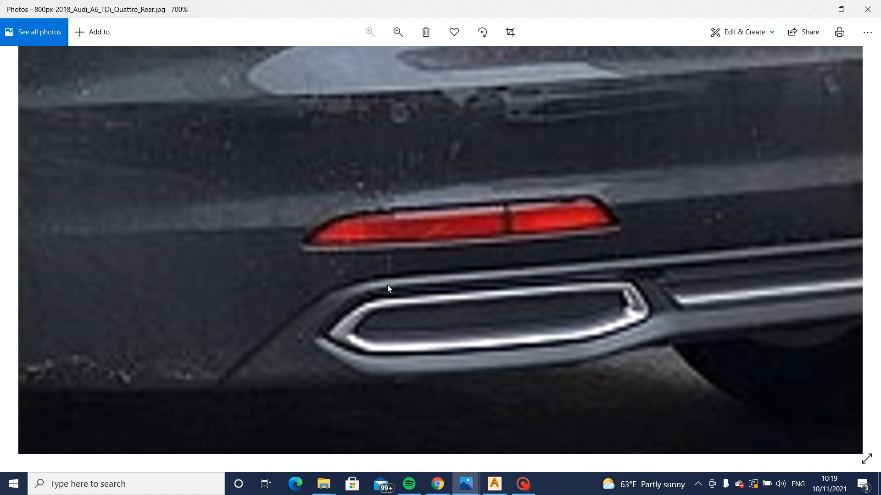
pyautogui.click(495, 483)
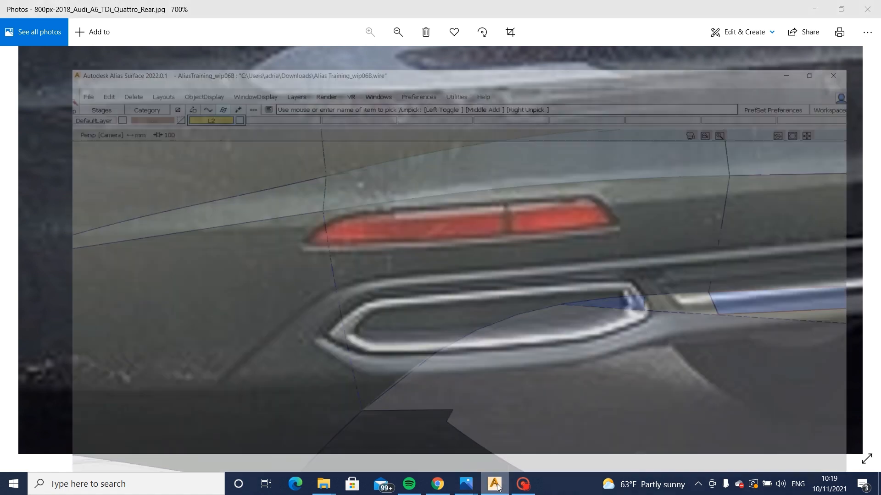
# Step: Compare the modelled exhaust opening and lower bumper corner with the blueprint in the back view
pyautogui.click(764, 96)
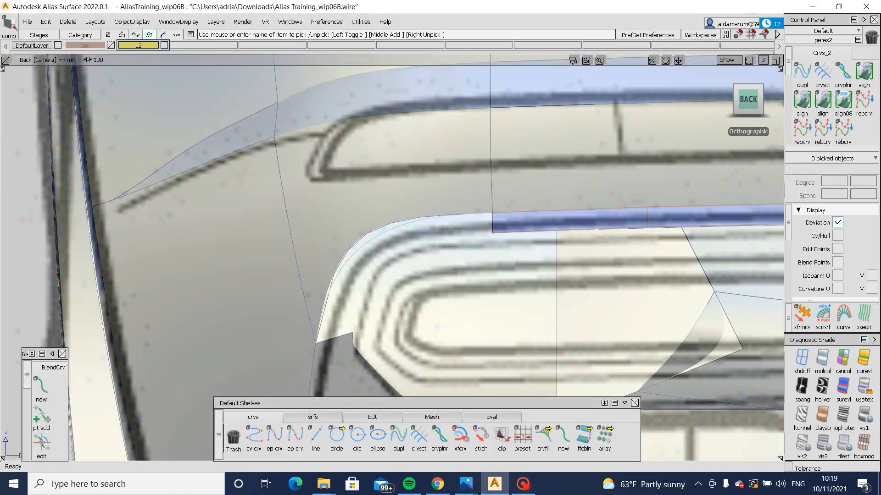
pyautogui.keyDown('alt'); pyautogui.keyDown('shift'); pyautogui.moveTo(595, 229); pyautogui.dragTo(560, 269, button='right'); pyautogui.keyUp('shift'); pyautogui.keyUp('alt')
pyautogui.keyDown('alt'); pyautogui.keyDown('shift'); pyautogui.moveTo(560, 269); pyautogui.dragTo(554, 200, button='middle'); pyautogui.keyUp('shift'); pyautogui.keyUp('alt')
pyautogui.keyDown('alt'); pyautogui.keyDown('shift'); pyautogui.moveTo(563, 239); pyautogui.dragTo(549, 107, button='right'); pyautogui.keyUp('shift'); pyautogui.keyUp('alt')
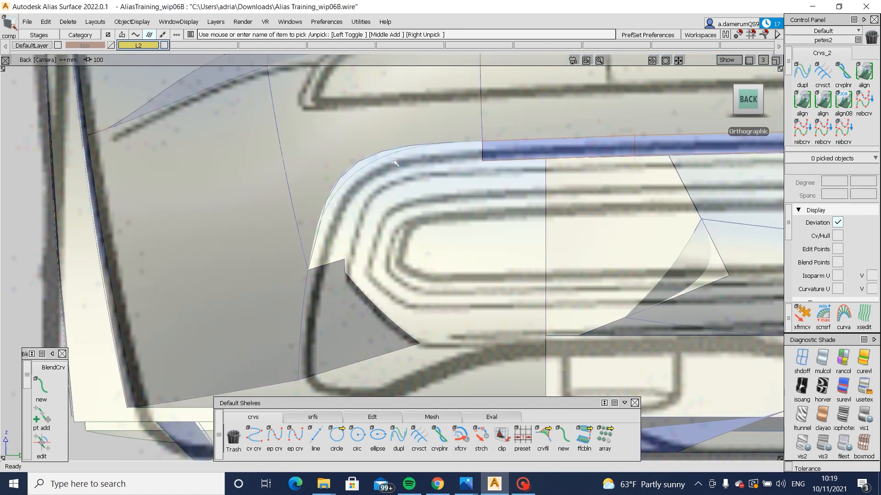
pyautogui.keyDown('alt'); pyautogui.keyDown('shift'); pyautogui.moveTo(450, 180); pyautogui.dragTo(510, 289, button='right'); pyautogui.keyUp('shift'); pyautogui.keyUp('alt')
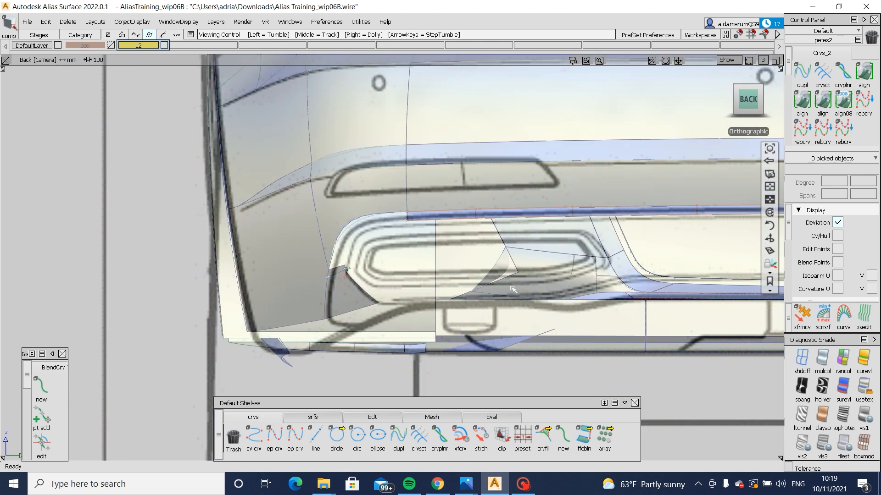
pyautogui.keyDown('alt'); pyautogui.keyDown('shift'); pyautogui.moveTo(509, 289); pyautogui.dragTo(438, 252, button='middle'); pyautogui.keyUp('shift'); pyautogui.keyUp('alt')
pyautogui.keyDown('alt'); pyautogui.keyDown('shift'); pyautogui.moveTo(268, 224); pyautogui.dragTo(341, 216, button='middle'); pyautogui.keyUp('shift'); pyautogui.keyUp('alt')
pyautogui.keyDown('alt'); pyautogui.keyDown('shift'); pyautogui.moveTo(342, 216); pyautogui.dragTo(334, 303, button='right'); pyautogui.keyUp('shift'); pyautogui.keyUp('alt')
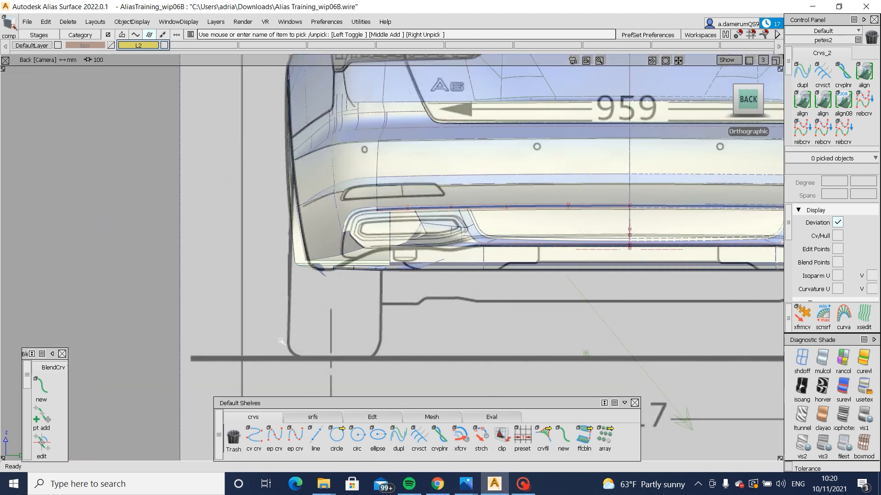
# Step: Pick the back-view blueprint canvas and move it up about 5.5 mm to line it up with the bumper surfaces
pyautogui.keyDown('ctrl'); pyautogui.keyDown('shift'); pyautogui.moveTo(206, 332); pyautogui.dragTo(180, 336); pyautogui.keyUp('shift'); pyautogui.keyUp('ctrl')
pyautogui.click(181, 336)
pyautogui.keyDown('alt'); pyautogui.keyDown('shift'); pyautogui.moveTo(180, 336); pyautogui.dragTo(60, 276, button='right'); pyautogui.keyUp('shift'); pyautogui.keyUp('alt')
pyautogui.keyDown('alt'); pyautogui.keyDown('shift'); pyautogui.moveTo(59, 276); pyautogui.dragTo(200, 261, button='middle'); pyautogui.keyUp('shift'); pyautogui.keyUp('alt')
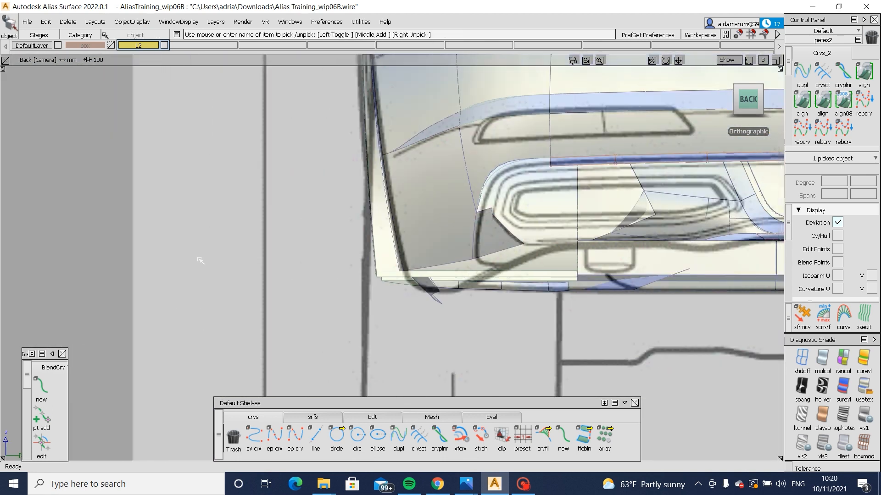
pyautogui.click(169, 339)
pyautogui.moveTo(159, 352); pyautogui.dragTo(163, 353)
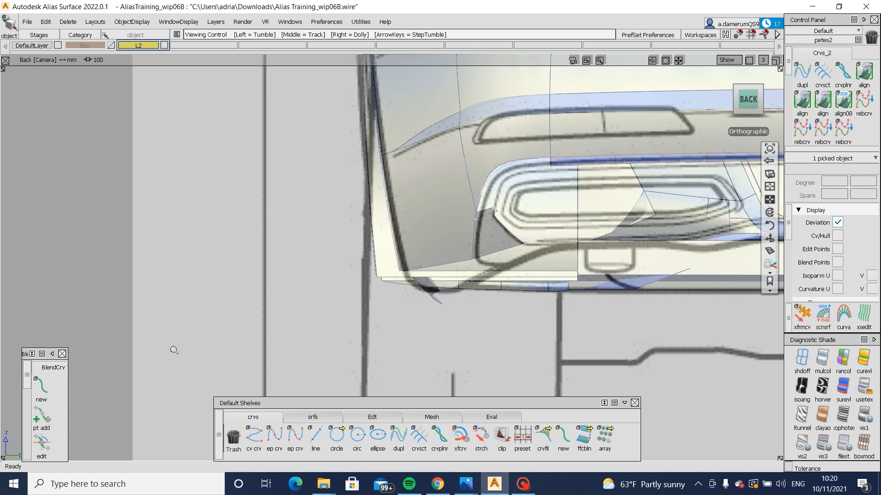
pyautogui.keyDown('alt'); pyautogui.keyDown('shift'); pyautogui.moveTo(173, 350); pyautogui.dragTo(573, 266, button='right'); pyautogui.keyUp('shift'); pyautogui.keyUp('alt')
pyautogui.keyDown('alt'); pyautogui.keyDown('shift'); pyautogui.moveTo(591, 254); pyautogui.dragTo(390, 318, button='middle'); pyautogui.keyUp('shift'); pyautogui.keyUp('alt')
pyautogui.keyDown('alt'); pyautogui.keyDown('shift'); pyautogui.moveTo(480, 339); pyautogui.dragTo(395, 320, button='right'); pyautogui.keyUp('shift'); pyautogui.keyUp('alt')
pyautogui.moveTo(447, 319)
pyautogui.keyDown('alt'); pyautogui.keyDown('shift'); pyautogui.mouseDown(button='middle')
pyautogui.moveTo(405, 301)
pyautogui.moveTo(459, 327)
pyautogui.mouseUp(button='middle'); pyautogui.keyUp('shift'); pyautogui.keyUp('alt')
pyautogui.keyDown('alt'); pyautogui.keyDown('shift'); pyautogui.moveTo(460, 327); pyautogui.dragTo(348, 305, button='right'); pyautogui.keyUp('shift'); pyautogui.keyUp('alt')
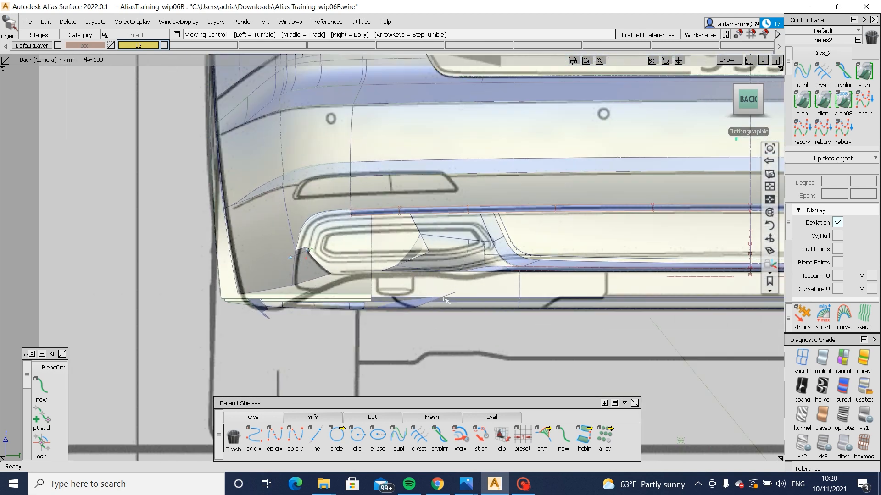
pyautogui.press('s')
pyautogui.moveTo(173, 277); pyautogui.dragTo(140, 311)
pyautogui.keyDown('ctrl'); pyautogui.keyDown('shift'); pyautogui.moveTo(140, 311); pyautogui.dragTo(142, 294, button='middle'); pyautogui.keyUp('shift'); pyautogui.keyUp('ctrl')
pyautogui.moveTo(142, 294); pyautogui.dragTo(142, 290, button='right')
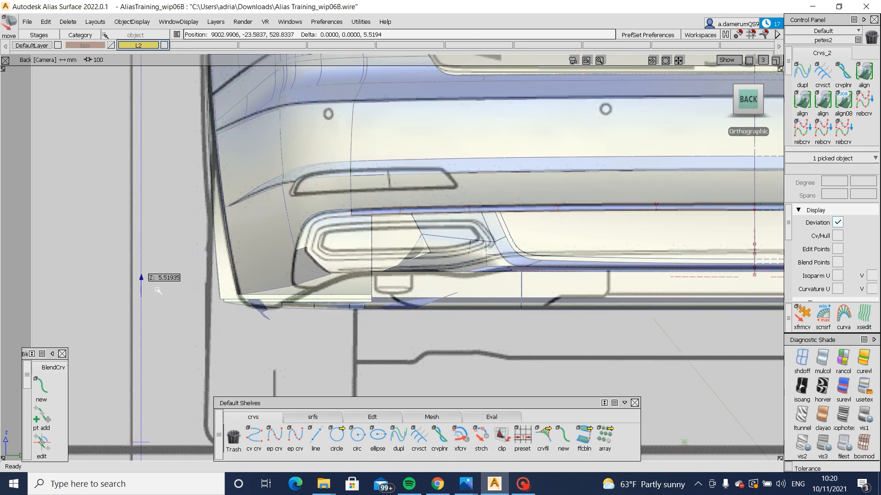
# Step: Check the canvas against the whole rear end, try another vertical move of the canvas, and undo that last move
pyautogui.keyDown('alt'); pyautogui.keyDown('shift'); pyautogui.moveTo(495, 316); pyautogui.dragTo(431, 316, button='right'); pyautogui.keyUp('shift'); pyautogui.keyUp('alt')
pyautogui.keyDown('alt'); pyautogui.keyDown('shift'); pyautogui.moveTo(431, 317); pyautogui.dragTo(310, 315, button='middle'); pyautogui.keyUp('shift'); pyautogui.keyUp('alt')
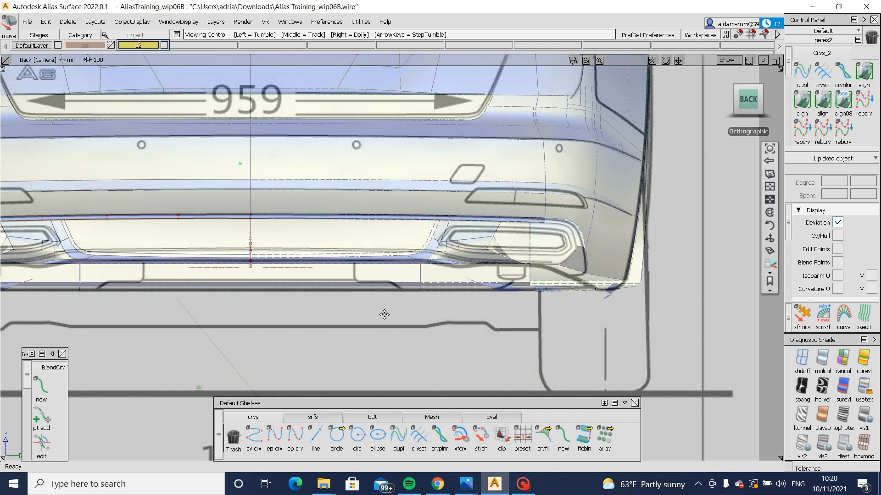
pyautogui.keyDown('alt'); pyautogui.keyDown('shift'); pyautogui.moveTo(384, 314); pyautogui.dragTo(382, 316, button='middle'); pyautogui.keyUp('shift'); pyautogui.keyUp('alt')
pyautogui.keyDown('alt'); pyautogui.keyDown('shift'); pyautogui.moveTo(345, 136); pyautogui.dragTo(613, 344, button='middle'); pyautogui.keyUp('shift'); pyautogui.keyUp('alt')
pyautogui.keyDown('alt'); pyautogui.keyDown('shift'); pyautogui.moveTo(429, 291); pyautogui.dragTo(455, 276, button='middle'); pyautogui.keyUp('shift'); pyautogui.keyUp('alt')
pyautogui.keyDown('alt'); pyautogui.keyDown('shift'); pyautogui.moveTo(107, 234); pyautogui.dragTo(146, 222, button='middle'); pyautogui.keyUp('shift'); pyautogui.keyUp('alt')
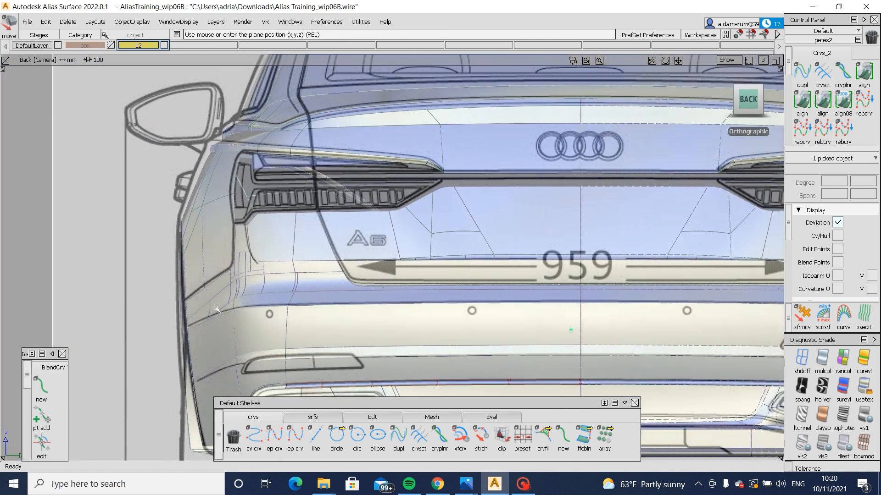
pyautogui.keyDown('alt'); pyautogui.keyDown('shift'); pyautogui.moveTo(92, 258); pyautogui.dragTo(185, 226, button='middle'); pyautogui.keyUp('shift'); pyautogui.keyUp('alt')
pyautogui.keyDown('ctrl'); pyautogui.keyDown('shift'); pyautogui.moveTo(117, 274); pyautogui.dragTo(106, 215, button='middle'); pyautogui.keyUp('shift'); pyautogui.keyUp('ctrl')
pyautogui.moveTo(105, 214); pyautogui.dragTo(107, 219, button='right')
pyautogui.keyDown('alt'); pyautogui.keyDown('shift'); pyautogui.moveTo(365, 362); pyautogui.dragTo(368, 278, button='middle'); pyautogui.keyUp('shift'); pyautogui.keyUp('alt')
pyautogui.keyDown('alt'); pyautogui.keyDown('shift'); pyautogui.moveTo(368, 278); pyautogui.dragTo(400, 287, button='right'); pyautogui.keyUp('shift'); pyautogui.keyUp('alt')
pyautogui.hotkey('ctrl', 'z')
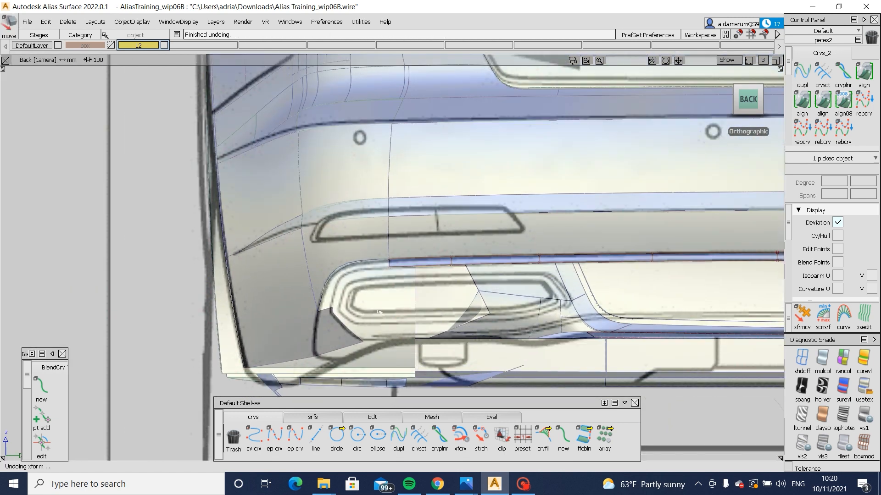
# Step: Create a G2 freeform blend from the lower corner patch's upper edge to the front end of the narrow flange strip
pyautogui.keyDown('alt'); pyautogui.keyDown('shift'); pyautogui.moveTo(438, 218); pyautogui.dragTo(374, 301, button='right'); pyautogui.keyUp('shift'); pyautogui.keyUp('alt')
pyautogui.keyDown('alt'); pyautogui.keyDown('shift'); pyautogui.moveTo(375, 302); pyautogui.dragTo(537, 312); pyautogui.keyUp('shift'); pyautogui.keyUp('alt')
pyautogui.keyDown('alt'); pyautogui.keyDown('shift'); pyautogui.moveTo(537, 309); pyautogui.dragTo(280, 304, button='middle'); pyautogui.keyUp('shift'); pyautogui.keyUp('alt')
pyautogui.keyDown('alt'); pyautogui.keyDown('shift'); pyautogui.moveTo(461, 263); pyautogui.dragTo(489, 327, button='right'); pyautogui.keyUp('shift'); pyautogui.keyUp('alt')
pyautogui.keyDown('alt'); pyautogui.keyDown('shift'); pyautogui.moveTo(489, 327); pyautogui.dragTo(508, 326); pyautogui.keyUp('shift'); pyautogui.keyUp('alt')
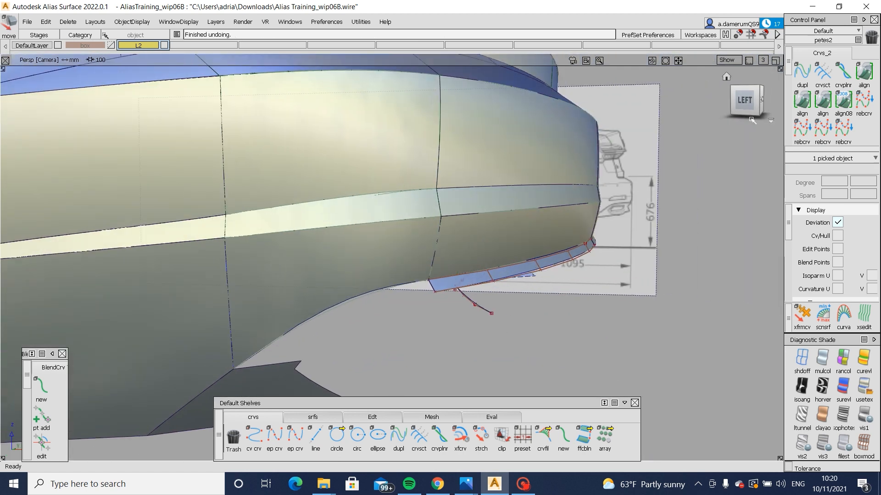
pyautogui.click(744, 100)
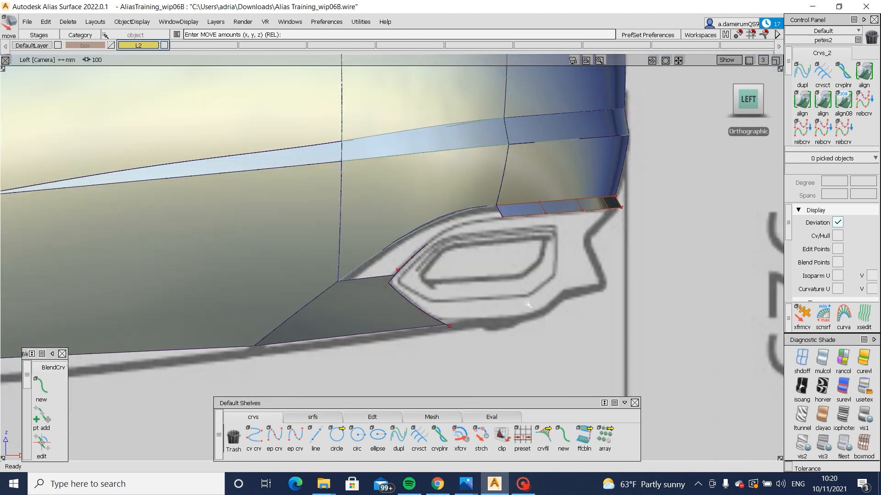
pyautogui.click(312, 417)
pyautogui.click(419, 437)
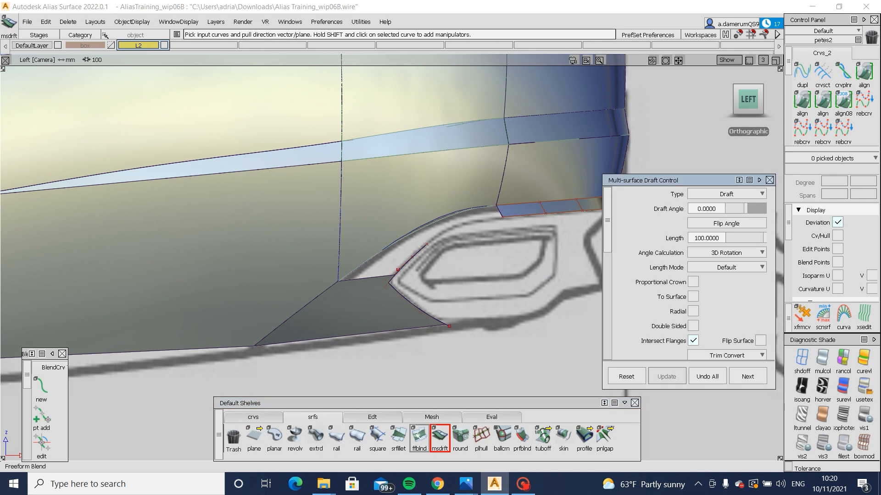
pyautogui.click(369, 265)
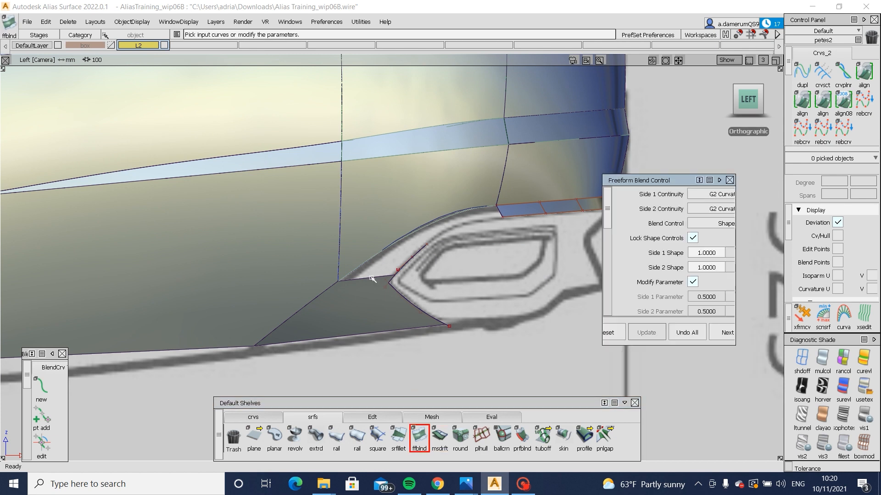
pyautogui.click(500, 212)
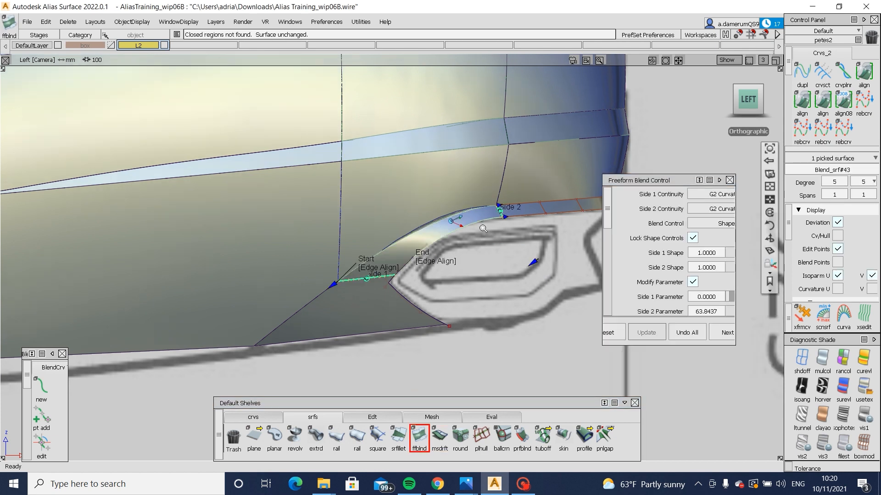
# Step: Show the CVs of the freeform blend and of the side bumper surface above it
pyautogui.keyDown('alt'); pyautogui.keyDown('shift'); pyautogui.moveTo(452, 223); pyautogui.dragTo(92, 262); pyautogui.keyUp('shift'); pyautogui.keyUp('alt')
pyautogui.keyDown('alt'); pyautogui.keyDown('shift'); pyautogui.moveTo(371, 262); pyautogui.dragTo(374, 277, button='right'); pyautogui.keyUp('shift'); pyautogui.keyUp('alt')
pyautogui.keyDown('alt'); pyautogui.keyDown('shift'); pyautogui.moveTo(413, 272); pyautogui.dragTo(463, 270); pyautogui.keyUp('shift'); pyautogui.keyUp('alt')
pyautogui.moveTo(489, 303)
pyautogui.keyDown('ctrl'); pyautogui.keyDown('shift'); pyautogui.mouseDown()
pyautogui.moveTo(493, 226)
pyautogui.moveTo(504, 202)
pyautogui.mouseUp(); pyautogui.keyUp('shift'); pyautogui.keyUp('ctrl')
pyautogui.keyDown('ctrl'); pyautogui.keyDown('shift'); pyautogui.moveTo(552, 148); pyautogui.dragTo(493, 187); pyautogui.keyUp('shift'); pyautogui.keyUp('ctrl')
pyautogui.click(512, 169)
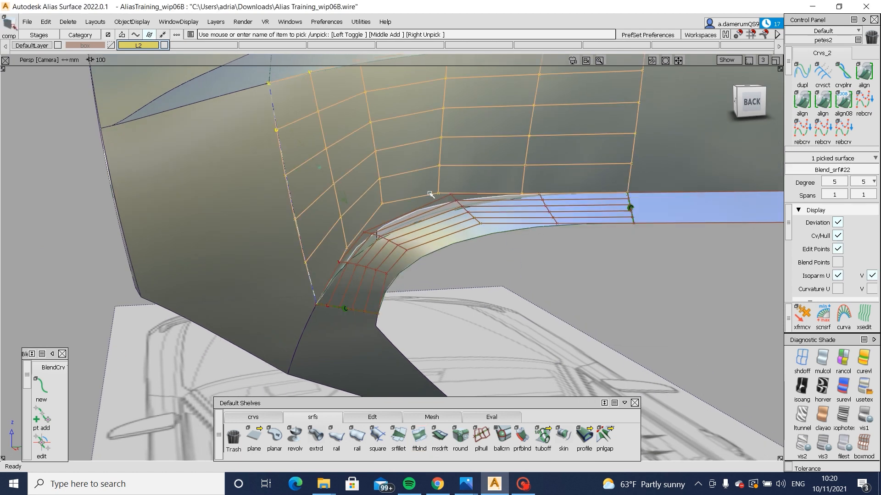
# Step: Align the blend surface's end to the front end of the narrow flange strip with G2 edge continuity
pyautogui.keyDown('ctrl'); pyautogui.keyDown('shift'); pyautogui.moveTo(684, 215); pyautogui.dragTo(716, 123); pyautogui.keyUp('shift'); pyautogui.keyUp('ctrl')
pyautogui.click(802, 101)
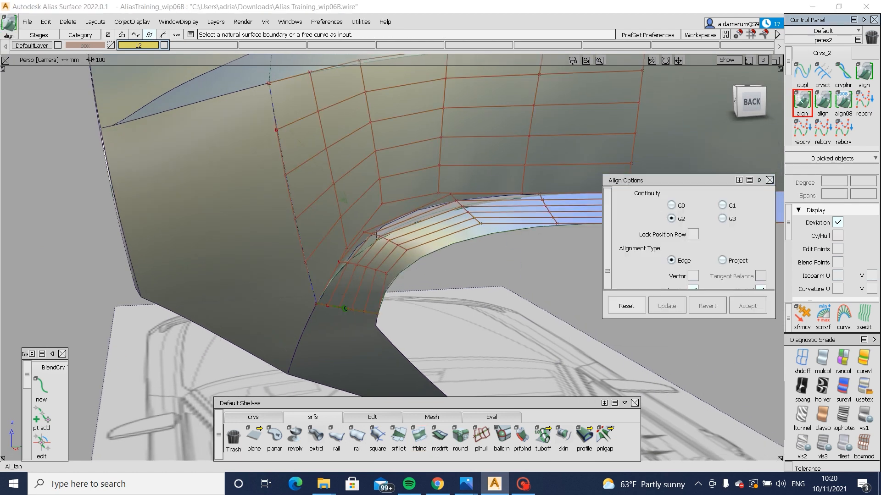
pyautogui.moveTo(674, 182); pyautogui.dragTo(713, 196)
pyautogui.click(629, 205)
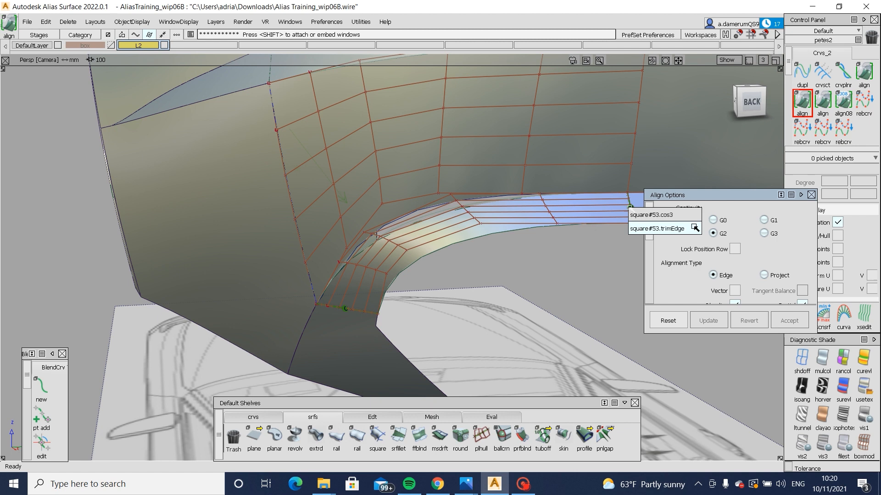
pyautogui.click(691, 226)
pyautogui.click(691, 226)
pyautogui.press('Return')
pyautogui.click(629, 210)
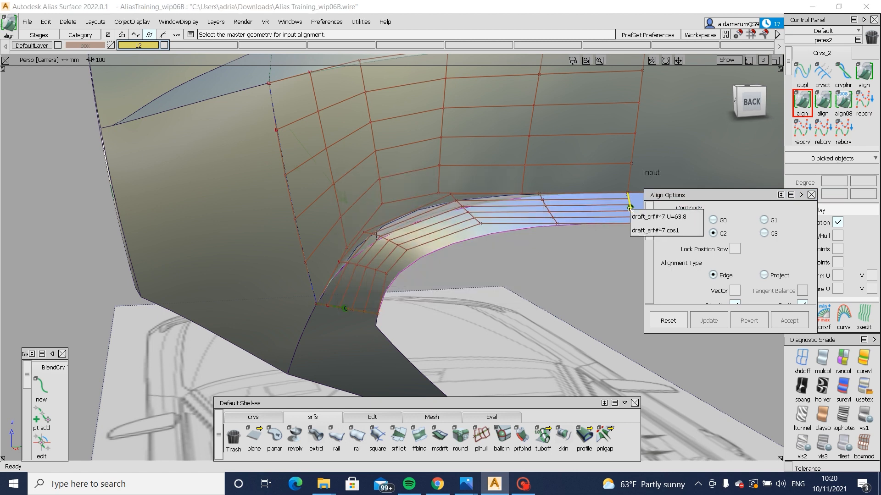
pyautogui.click(660, 217)
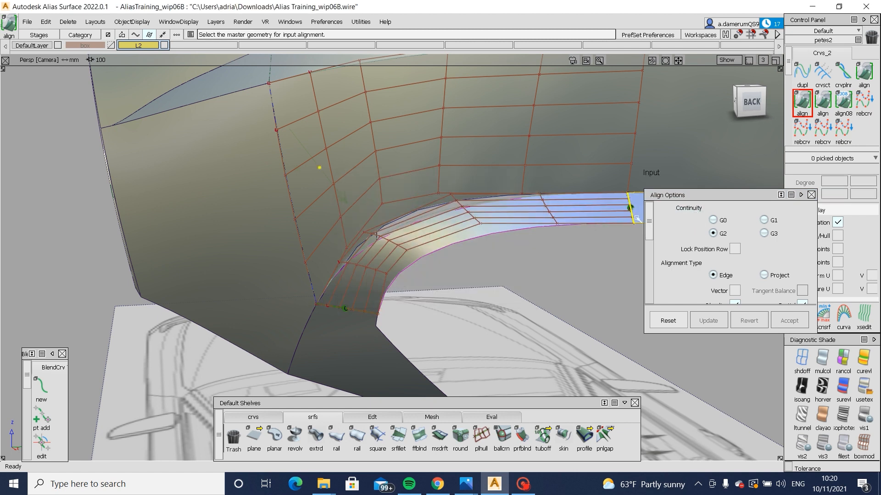
# Step: In the back view, adjust the blend's curvature handles at the flange strip end to about 7.38 to follow the blueprint's corner outline
pyautogui.click(750, 102)
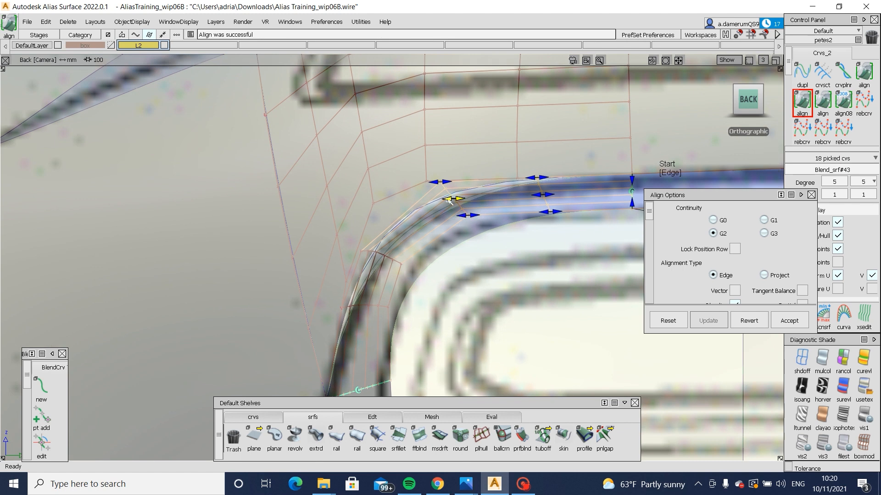
pyautogui.moveTo(448, 201)
pyautogui.mouseDown()
pyautogui.moveTo(437, 198)
pyautogui.moveTo(449, 203)
pyautogui.mouseUp()
pyautogui.moveTo(527, 195)
pyautogui.mouseDown()
pyautogui.moveTo(520, 194)
pyautogui.moveTo(542, 195)
pyautogui.moveTo(531, 205)
pyautogui.mouseUp()
pyautogui.moveTo(452, 204); pyautogui.dragTo(447, 202)
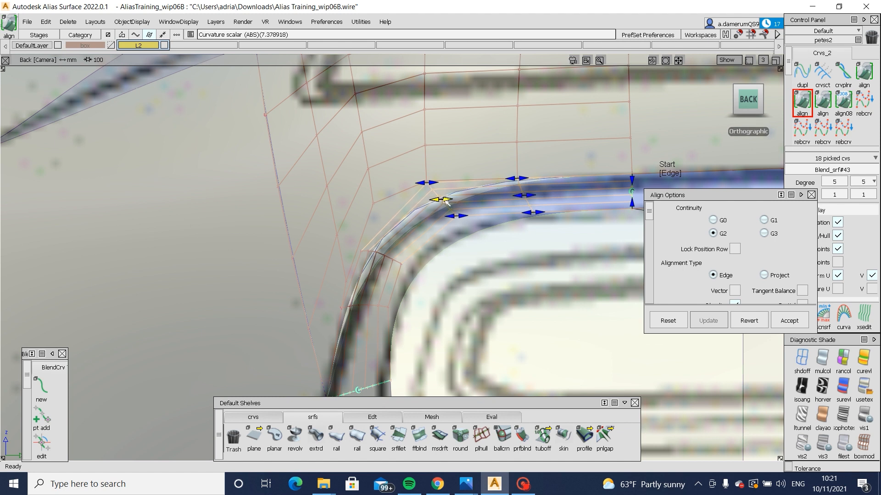
pyautogui.keyDown('ctrl'); pyautogui.keyDown('shift'); pyautogui.moveTo(347, 338); pyautogui.dragTo(358, 252); pyautogui.keyUp('shift'); pyautogui.keyUp('ctrl')
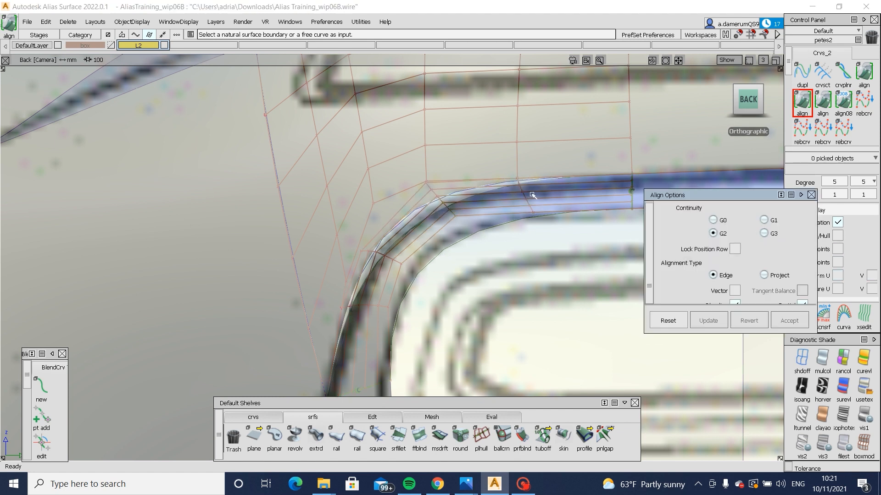
# Step: Fine-tune the alignment at the flange strip end with a curvature scalar of about 7.37
pyautogui.keyDown('alt'); pyautogui.keyDown('shift'); pyautogui.moveTo(439, 225); pyautogui.dragTo(491, 202, button='middle'); pyautogui.keyUp('shift'); pyautogui.keyUp('alt')
pyautogui.keyDown('ctrl'); pyautogui.keyDown('shift'); pyautogui.moveTo(642, 182); pyautogui.dragTo(562, 182); pyautogui.keyUp('shift'); pyautogui.keyUp('ctrl')
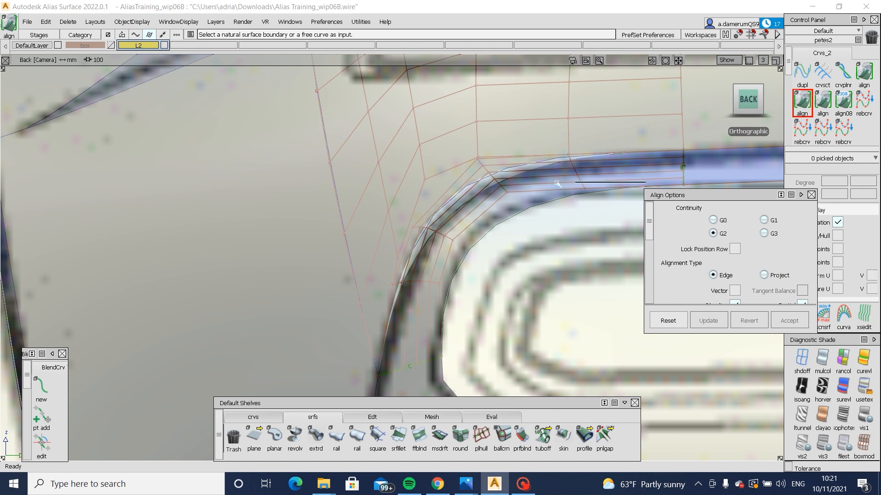
pyautogui.keyDown('alt'); pyautogui.keyDown('shift'); pyautogui.moveTo(506, 168); pyautogui.dragTo(607, 177, button='right'); pyautogui.keyUp('shift'); pyautogui.keyUp('alt')
pyautogui.keyDown('ctrl'); pyautogui.keyDown('shift'); pyautogui.moveTo(613, 178); pyautogui.dragTo(536, 189); pyautogui.keyUp('shift'); pyautogui.keyUp('ctrl')
pyautogui.click(501, 201)
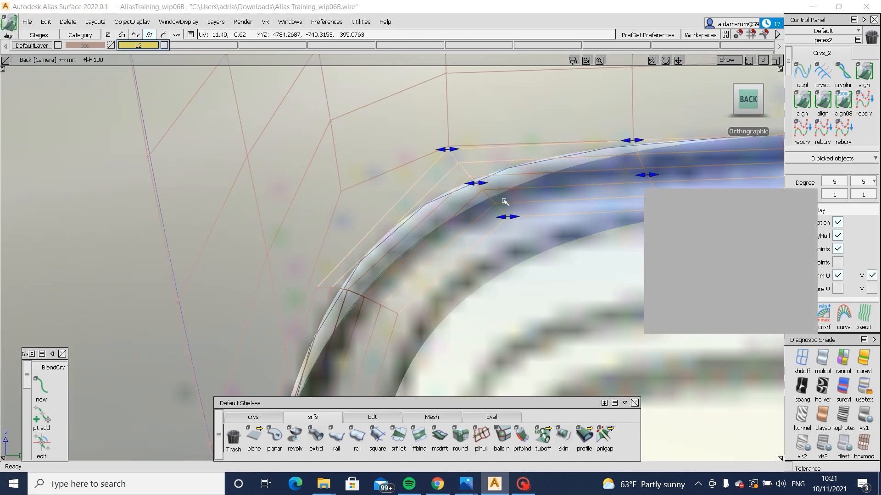
pyautogui.moveTo(477, 185); pyautogui.dragTo(481, 184)
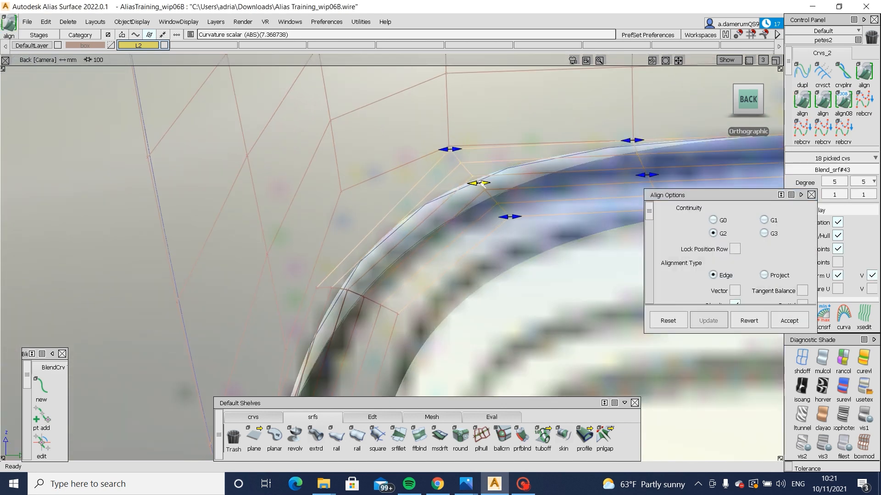
# Step: Align the blend's lower end to the corner patch with G2 continuity and raise its start curvature scalar to about 10.69
pyautogui.keyDown('alt'); pyautogui.keyDown('shift'); pyautogui.moveTo(481, 185); pyautogui.dragTo(460, 211, button='right'); pyautogui.keyUp('shift'); pyautogui.keyUp('alt')
pyautogui.keyDown('alt'); pyautogui.keyDown('shift'); pyautogui.moveTo(460, 210); pyautogui.dragTo(546, 115, button='middle'); pyautogui.keyUp('shift'); pyautogui.keyUp('alt')
pyautogui.click(427, 371)
pyautogui.click(428, 364)
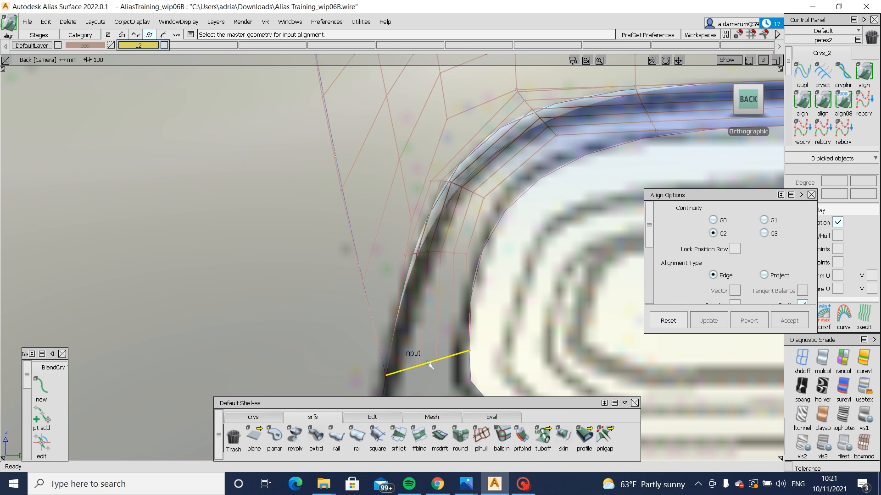
pyautogui.click(428, 364)
pyautogui.moveTo(458, 186); pyautogui.dragTo(463, 119)
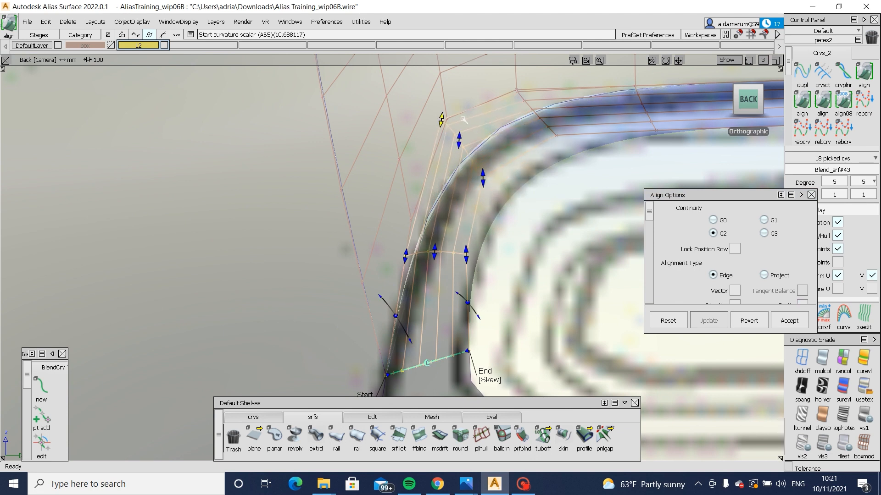
# Step: Set the start tangent scalar of the blend's lower alignment to about 6.27 to fit the outer blueprint line
pyautogui.click(409, 253)
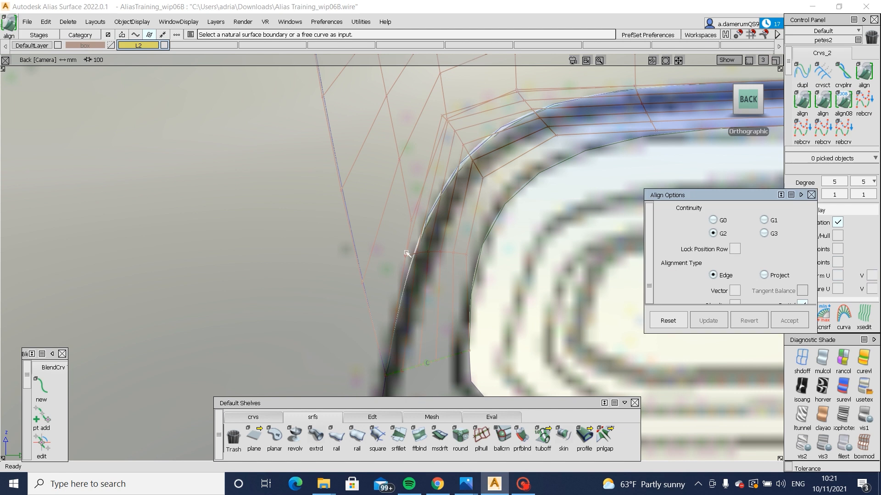
pyautogui.click(409, 252)
pyautogui.click(436, 256)
pyautogui.click(405, 257)
pyautogui.moveTo(406, 258); pyautogui.dragTo(412, 224)
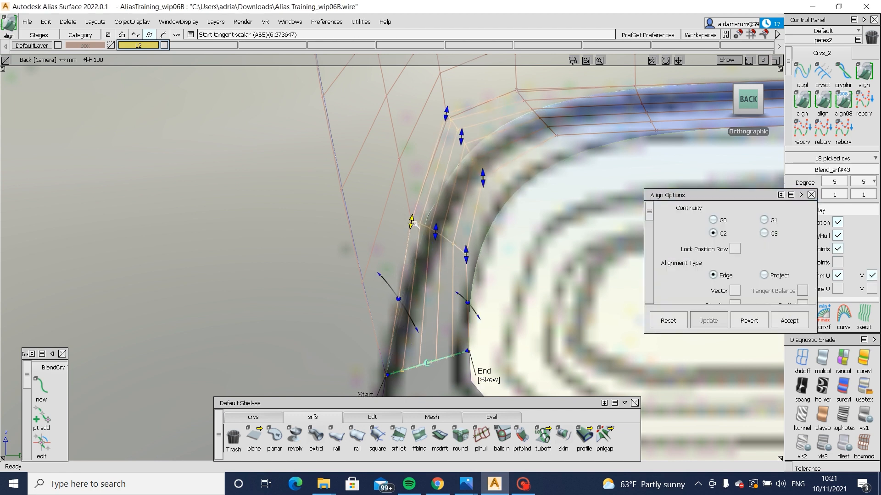
pyautogui.keyDown('alt'); pyautogui.keyDown('shift'); pyautogui.moveTo(411, 223); pyautogui.dragTo(399, 133, button='middle'); pyautogui.keyUp('shift'); pyautogui.keyUp('alt')
pyautogui.press('Escape')
# Step: Adjust the blend's inner edge with an end curvature scalar of about 6.49 and a slightly longer end tangent
pyautogui.click(864, 71)
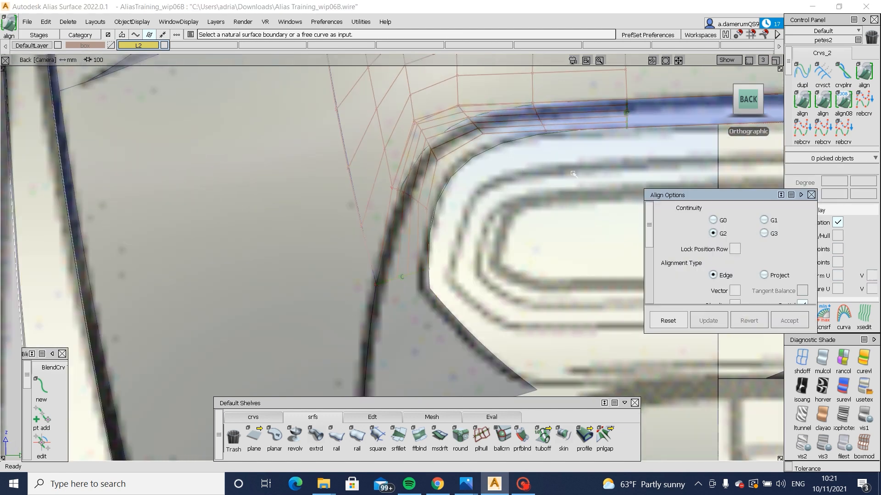
pyautogui.click(438, 162)
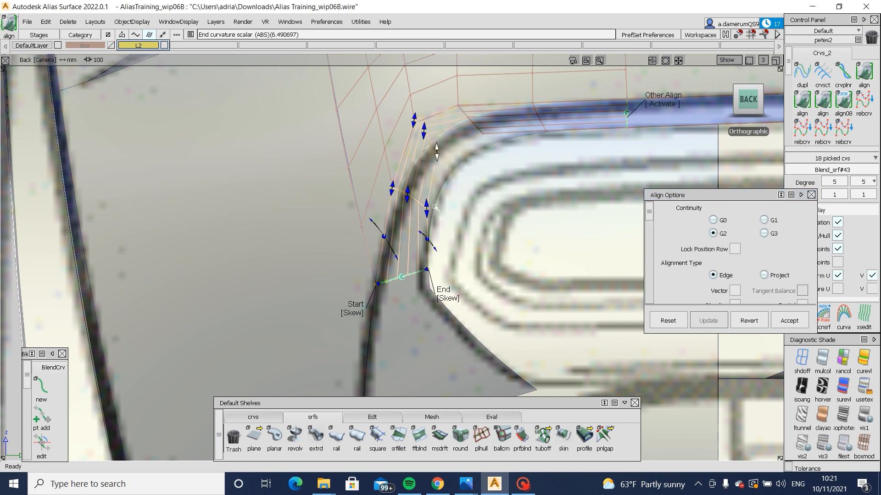
pyautogui.moveTo(427, 206); pyautogui.dragTo(430, 196)
pyautogui.click(350, 255)
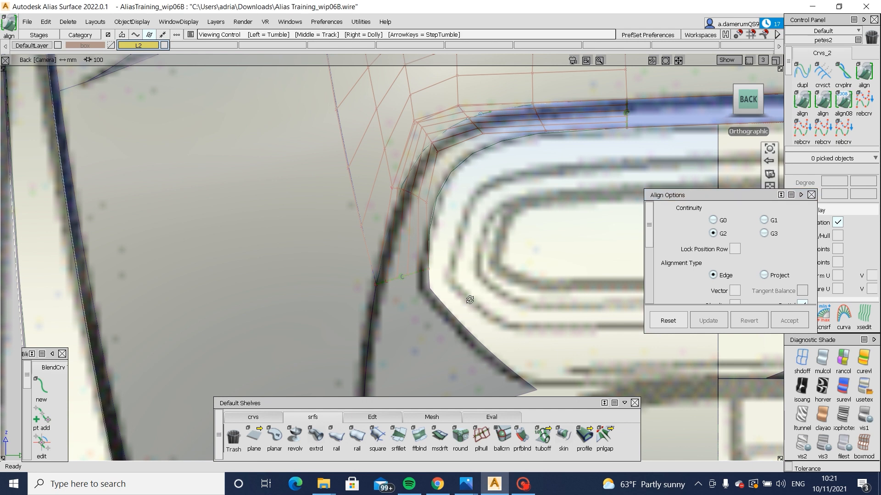
# Step: Pick the trimmed lower corner patch and reduce its U degree to 3
pyautogui.moveTo(748, 98); pyautogui.dragTo(670, 188)
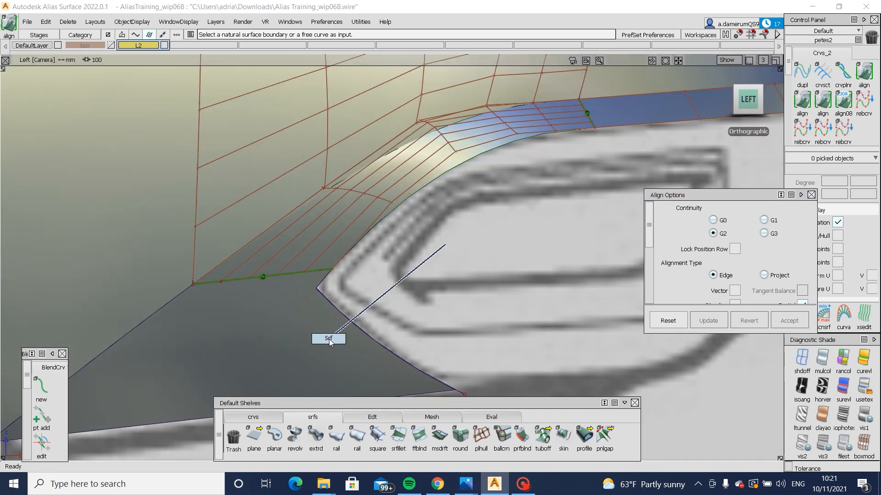
pyautogui.click(329, 340)
pyautogui.keyDown('alt'); pyautogui.keyDown('shift'); pyautogui.moveTo(329, 339); pyautogui.dragTo(447, 301); pyautogui.keyUp('shift'); pyautogui.keyUp('alt')
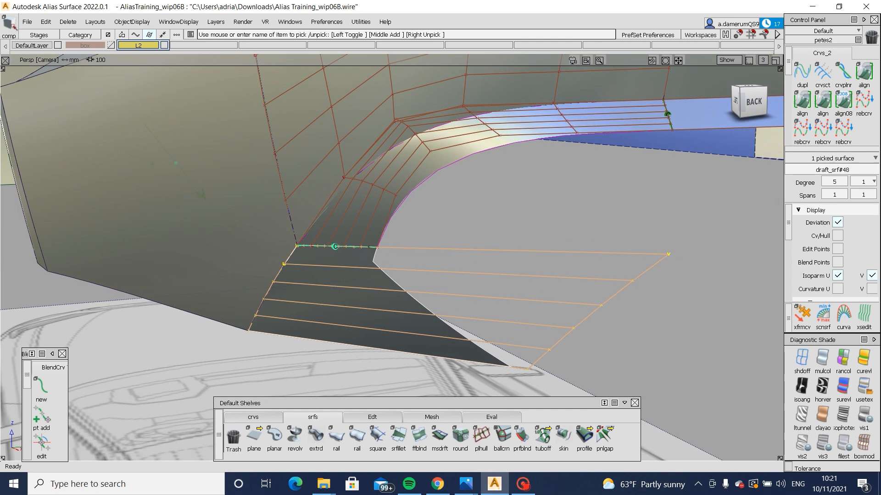
pyautogui.click(844, 182)
pyautogui.click(837, 248)
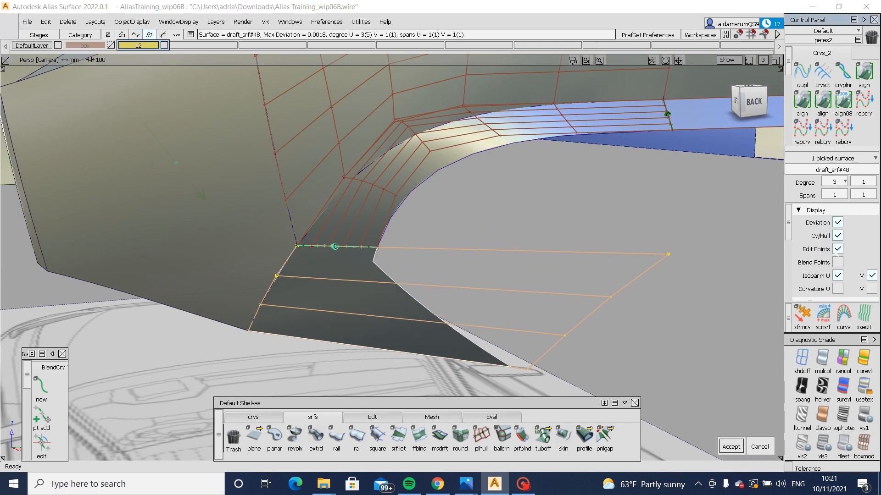
# Step: Move the lower corner patch's outer upper corner CV slightly sideways in the back view
pyautogui.press('F10')
pyautogui.moveTo(633, 232); pyautogui.dragTo(678, 271)
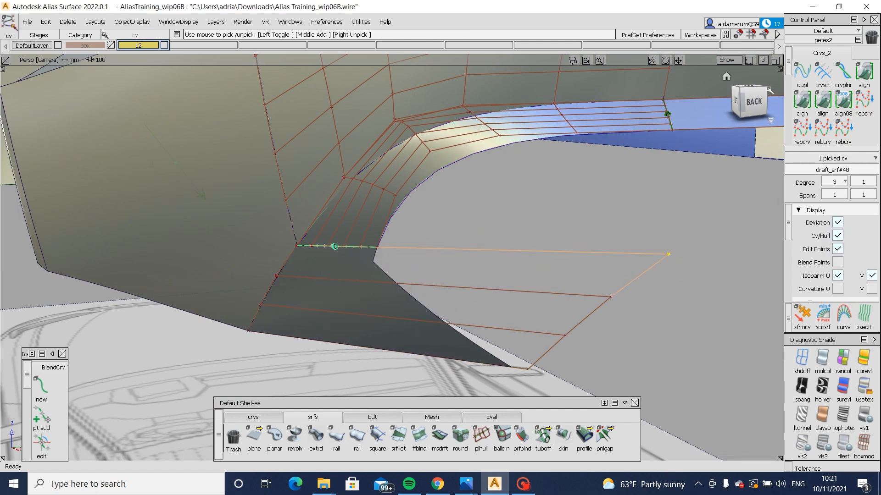
pyautogui.click(749, 101)
pyautogui.press('m')
pyautogui.moveTo(651, 274); pyautogui.dragTo(672, 275, button='middle')
pyautogui.keyDown('ctrl'); pyautogui.keyDown('shift'); pyautogui.moveTo(566, 305); pyautogui.dragTo(553, 195); pyautogui.keyUp('shift'); pyautogui.keyUp('ctrl')
# Step: Re-align the blend's lower end to the modified corner patch with G2 continuity
pyautogui.click(802, 101)
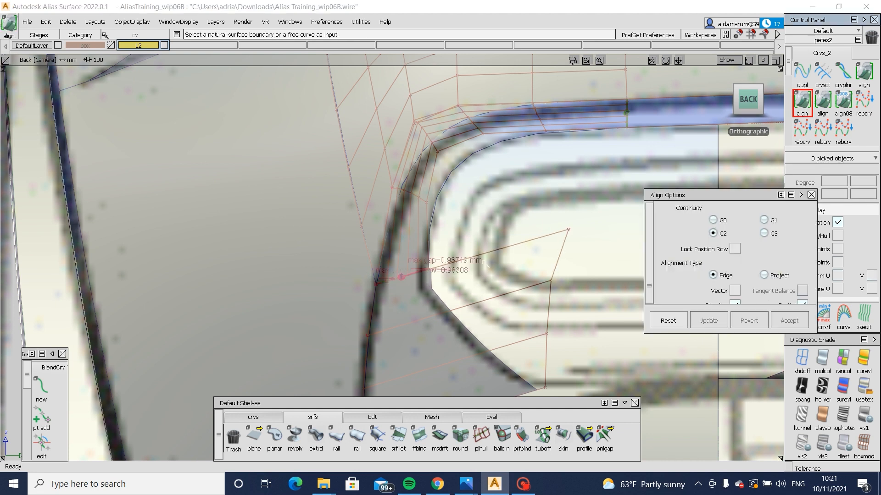
pyautogui.click(426, 270)
pyautogui.click(429, 296)
pyautogui.click(429, 295)
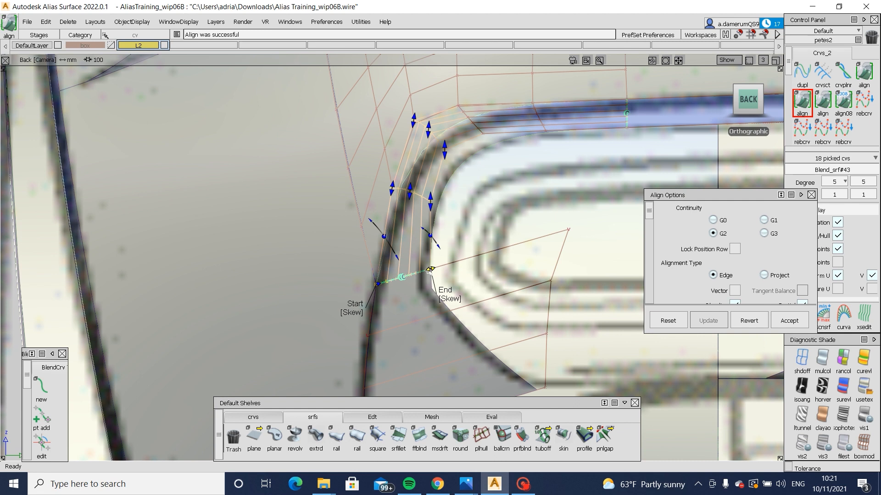
# Step: Inspect the re-aligned blend from the side and in perspective with its control hulls hidden
pyautogui.moveTo(747, 103); pyautogui.dragTo(759, 99)
pyautogui.click(743, 100)
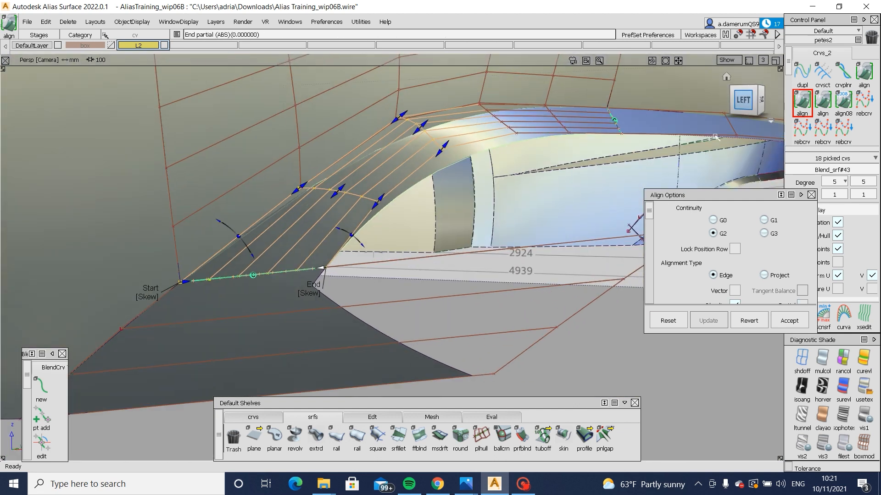
pyautogui.click(419, 226)
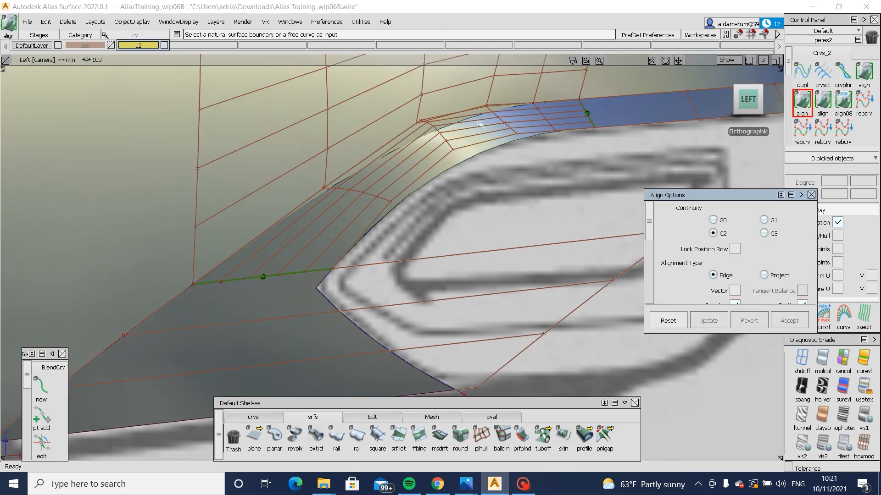
pyautogui.keyDown('ctrl'); pyautogui.keyDown('shift'); pyautogui.click(360, 174); pyautogui.keyUp('shift'); pyautogui.keyUp('ctrl')
pyautogui.hotkey('alt', 'm')
pyautogui.keyDown('alt'); pyautogui.keyDown('shift'); pyautogui.moveTo(436, 131); pyautogui.dragTo(399, 174); pyautogui.keyUp('shift'); pyautogui.keyUp('alt')
pyautogui.click(746, 101)
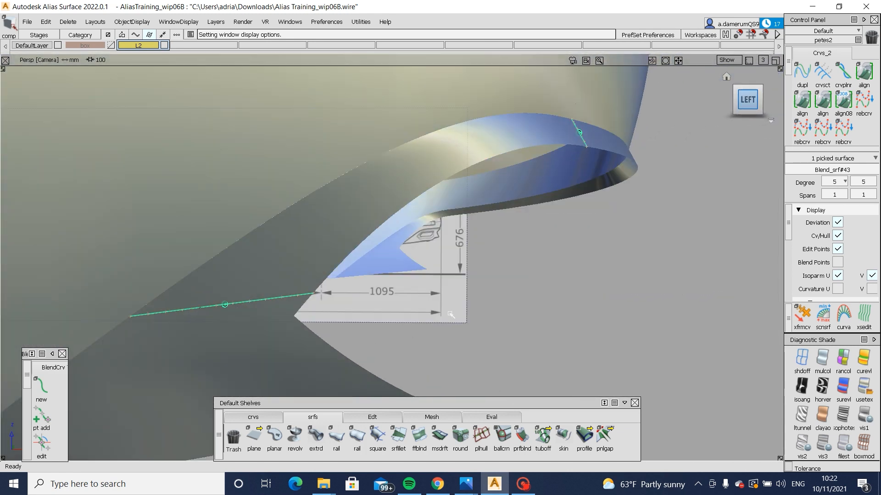
# Step: Pick the lower corner patch and raise its V degree to 2
pyautogui.click(296, 331)
pyautogui.keyDown('alt'); pyautogui.keyDown('shift'); pyautogui.moveTo(297, 332); pyautogui.dragTo(193, 317, button='right'); pyautogui.keyUp('shift'); pyautogui.keyUp('alt')
pyautogui.keyDown('alt'); pyautogui.keyDown('shift'); pyautogui.moveTo(354, 316); pyautogui.dragTo(604, 250); pyautogui.keyUp('shift'); pyautogui.keyUp('alt')
pyautogui.click(873, 182)
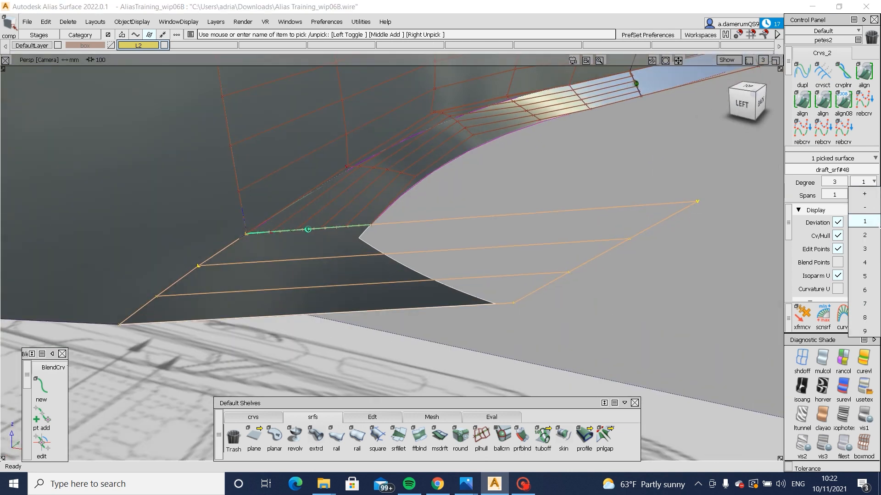
pyautogui.click(865, 235)
# Step: Pick the lower corner patch's middle hull, move its four CVs slightly, and check the shape against the side blueprint
pyautogui.click(499, 375)
pyautogui.click(372, 418)
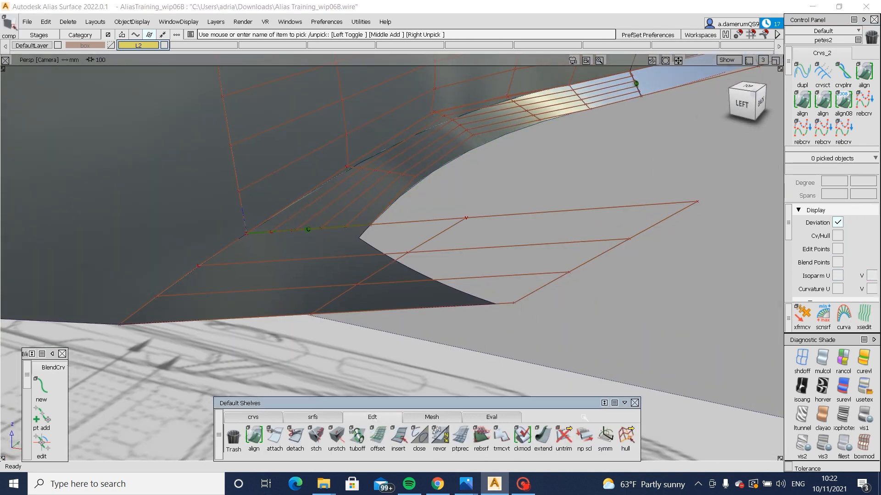
pyautogui.click(340, 305)
pyautogui.keyDown('alt'); pyautogui.keyDown('shift'); pyautogui.moveTo(340, 305); pyautogui.dragTo(642, 193); pyautogui.keyUp('shift'); pyautogui.keyUp('alt')
pyautogui.click(741, 102)
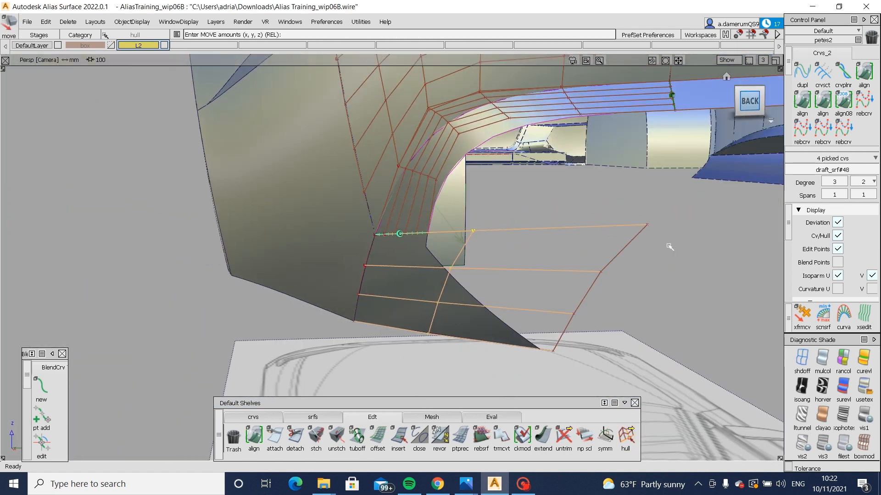
pyautogui.moveTo(666, 257); pyautogui.dragTo(655, 254)
pyautogui.keyDown('alt'); pyautogui.keyDown('shift'); pyautogui.moveTo(435, 274); pyautogui.dragTo(580, 303); pyautogui.keyUp('shift'); pyautogui.keyUp('alt')
pyautogui.keyDown('ctrl'); pyautogui.keyDown('shift'); pyautogui.moveTo(616, 216); pyautogui.dragTo(616, 184); pyautogui.keyUp('shift'); pyautogui.keyUp('ctrl')
pyautogui.moveTo(293, 275)
pyautogui.keyDown('alt'); pyautogui.keyDown('shift'); pyautogui.mouseDown()
pyautogui.moveTo(362, 274)
pyautogui.moveTo(306, 260)
pyautogui.moveTo(287, 278)
pyautogui.mouseUp(); pyautogui.keyUp('shift'); pyautogui.keyUp('alt')
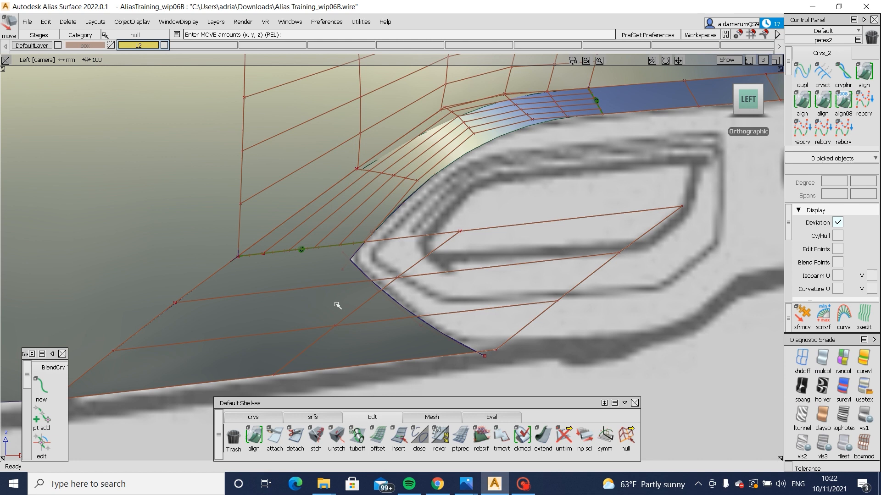
# Step: With shading off, stretch the lower end of the upper trim curve slightly outward in the side view, and restore shading to check it
pyautogui.click(270, 416)
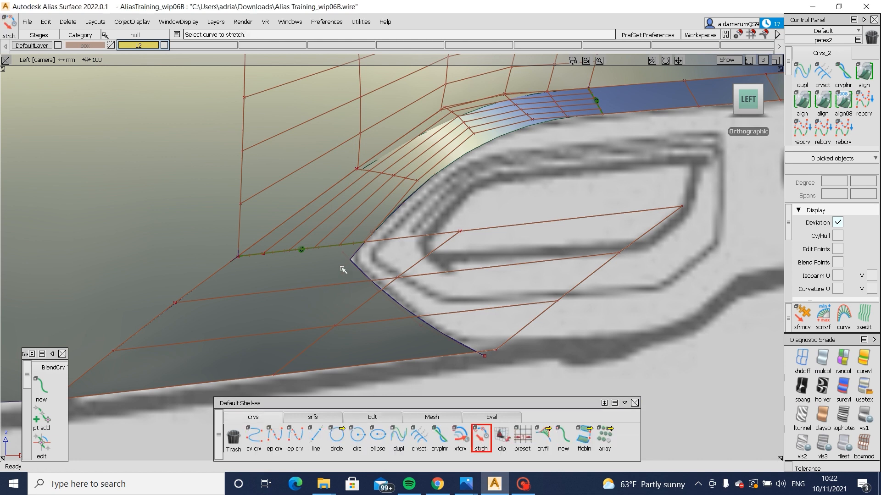
pyautogui.click(801, 360)
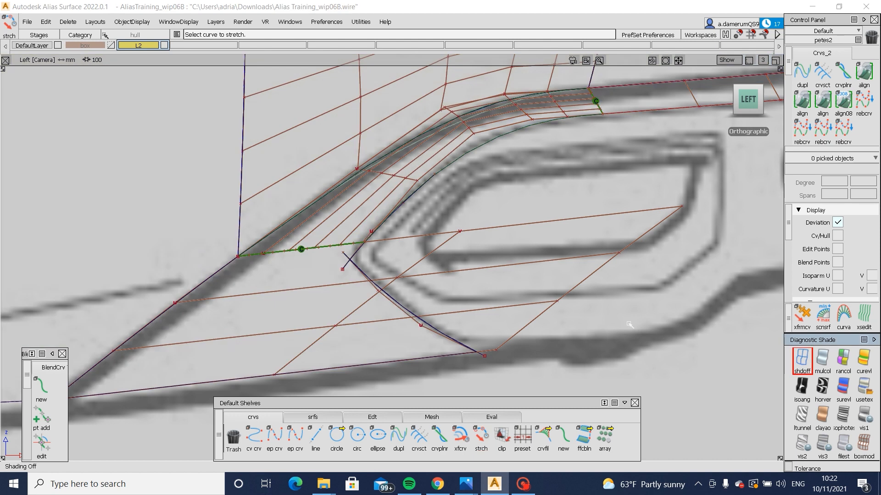
pyautogui.click(340, 269)
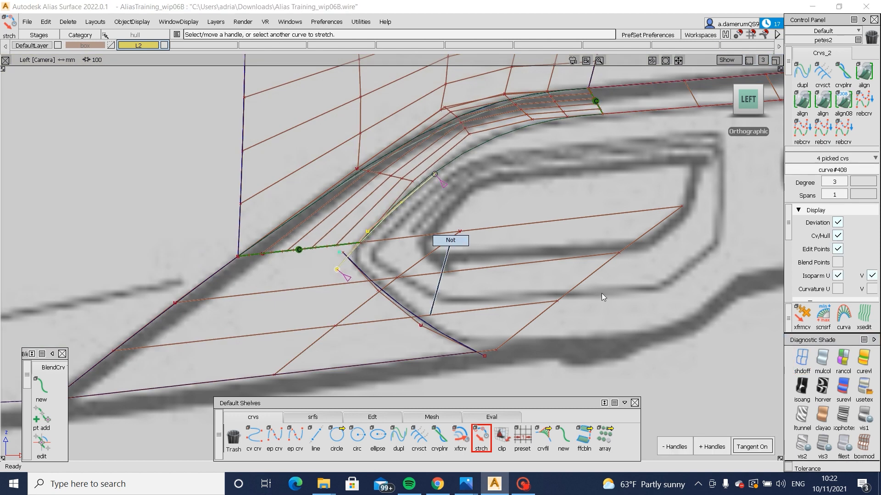
pyautogui.click(821, 360)
pyautogui.keyDown('alt'); pyautogui.keyDown('shift'); pyautogui.moveTo(608, 299); pyautogui.dragTo(317, 289); pyautogui.keyUp('shift'); pyautogui.keyUp('alt')
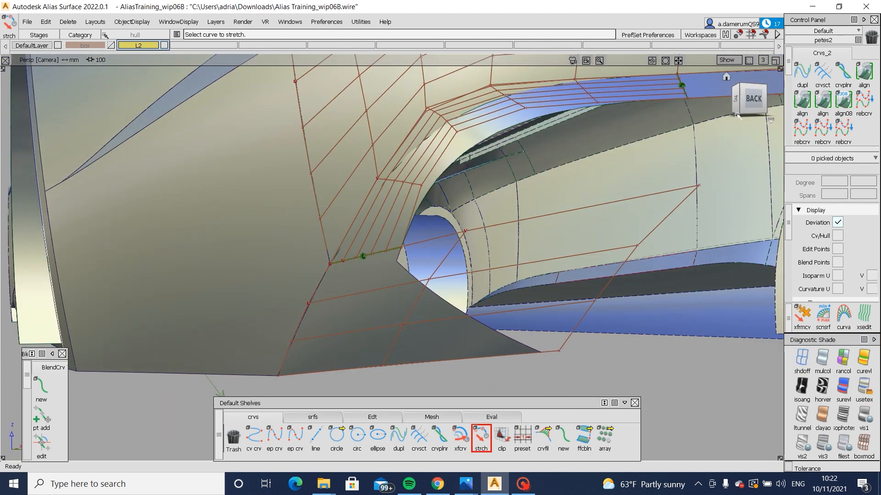
pyautogui.click(744, 106)
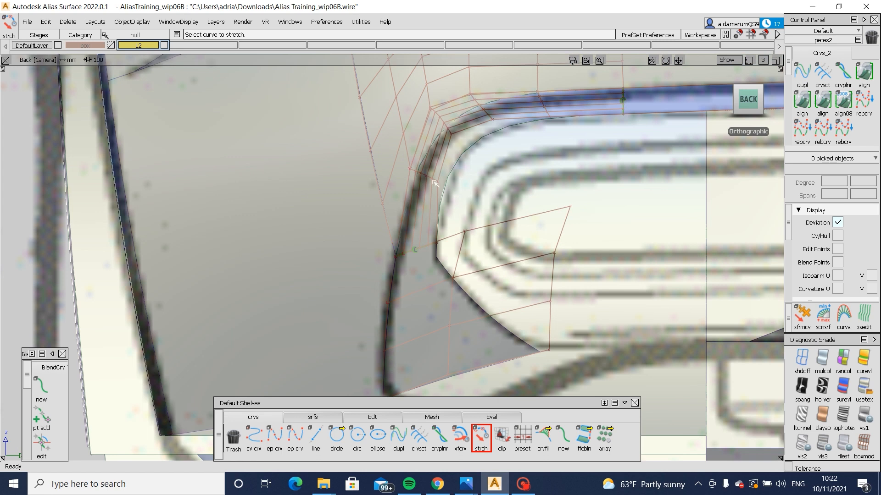
# Step: Compare the upper trim blend with the back and side blueprints, and stretch the lower end of the trim curve slightly outward
pyautogui.scroll(3, 435, 184)
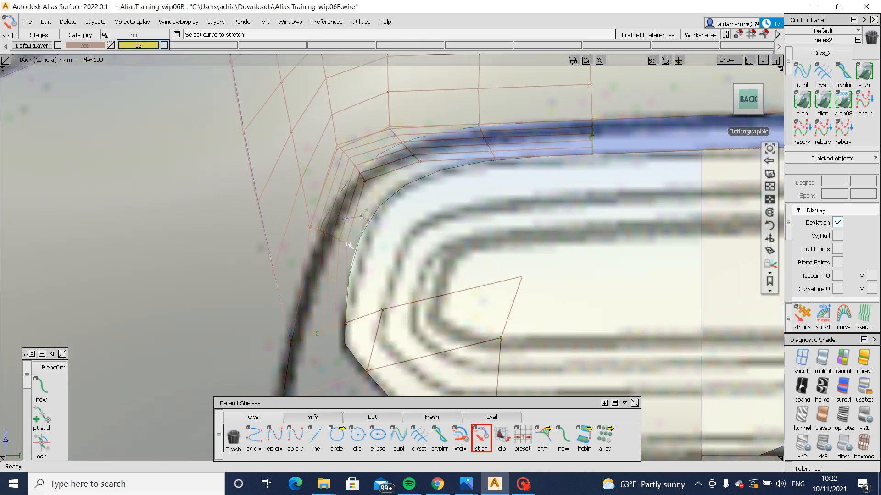
pyautogui.keyDown('alt'); pyautogui.keyDown('shift'); pyautogui.moveTo(246, 291); pyautogui.dragTo(564, 285); pyautogui.keyUp('shift'); pyautogui.keyUp('alt')
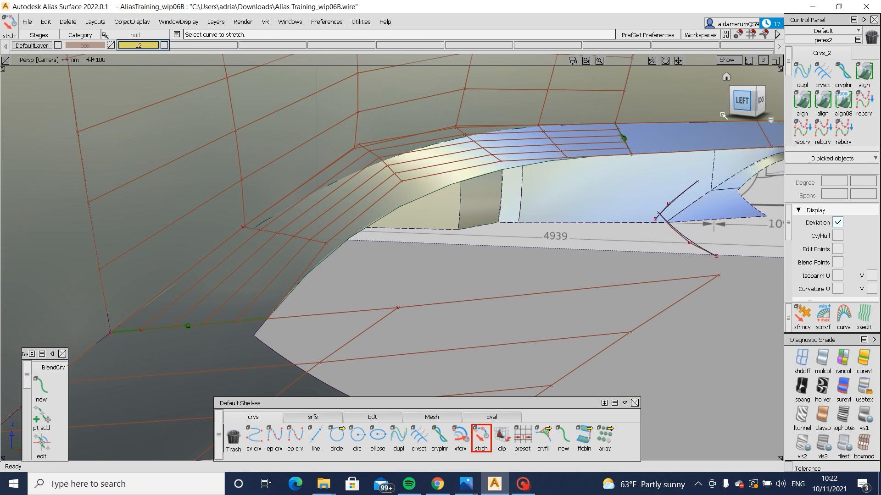
pyautogui.click(739, 102)
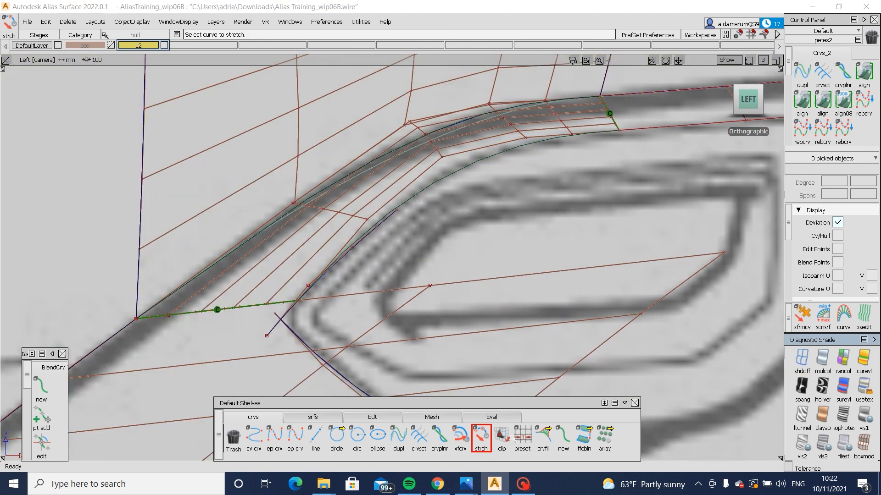
pyautogui.click(268, 338)
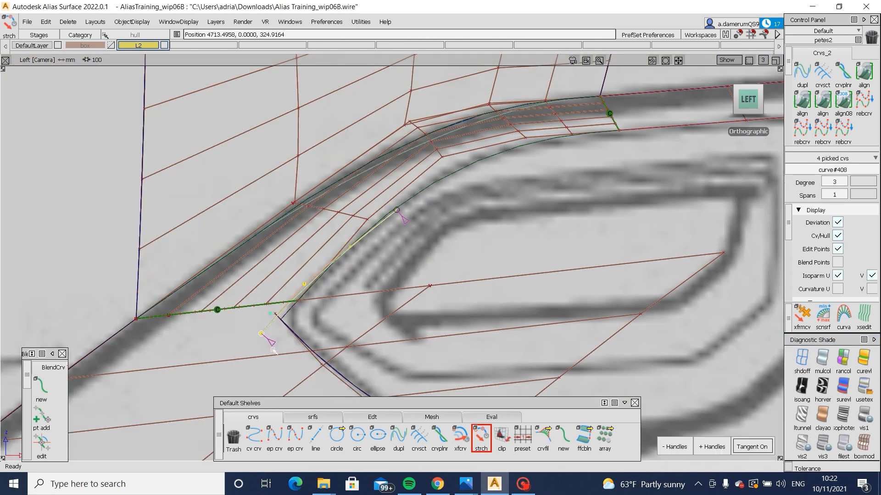
pyautogui.keyDown('ctrl'); pyautogui.keyDown('shift'); pyautogui.moveTo(402, 211); pyautogui.dragTo(378, 220, button='middle'); pyautogui.keyUp('shift'); pyautogui.keyUp('ctrl')
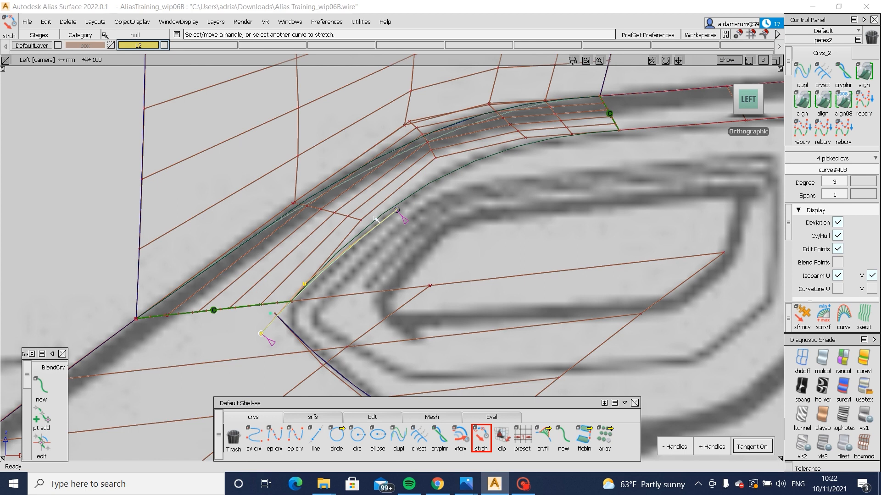
pyautogui.click(304, 296)
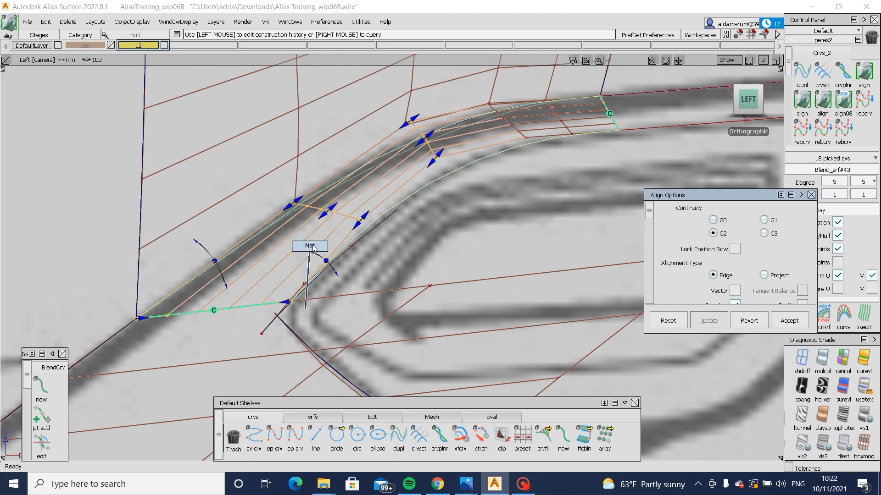
# Step: Re-align the lower end of the upper trim blend to the corner patch with G2 continuity, switching its end sides from Skew to Edge
pyautogui.keyDown('ctrl'); pyautogui.keyDown('shift'); pyautogui.moveTo(306, 308); pyautogui.dragTo(382, 259); pyautogui.keyUp('shift'); pyautogui.keyUp('ctrl')
pyautogui.press('F8')
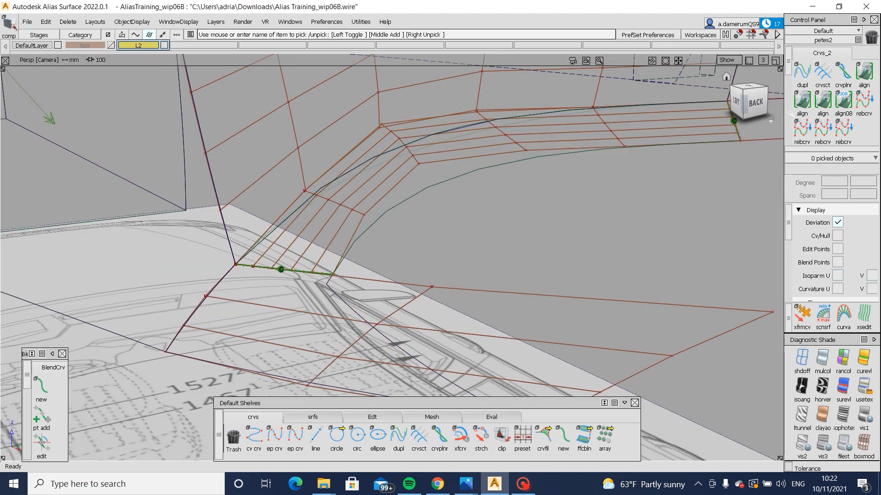
pyautogui.doubleClick(802, 100)
pyautogui.click(313, 275)
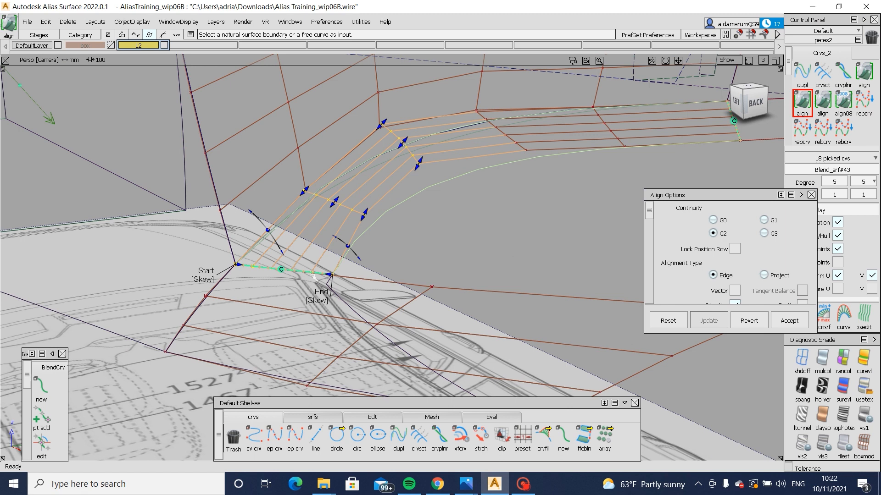
pyautogui.click(318, 298)
# Step: In the side view, stretch both ends of the upper trim curve slightly with Curve Stretch to match the blueprint
pyautogui.keyDown('alt'); pyautogui.keyDown('shift'); pyautogui.moveTo(318, 298); pyautogui.dragTo(412, 243); pyautogui.keyUp('shift'); pyautogui.keyUp('alt')
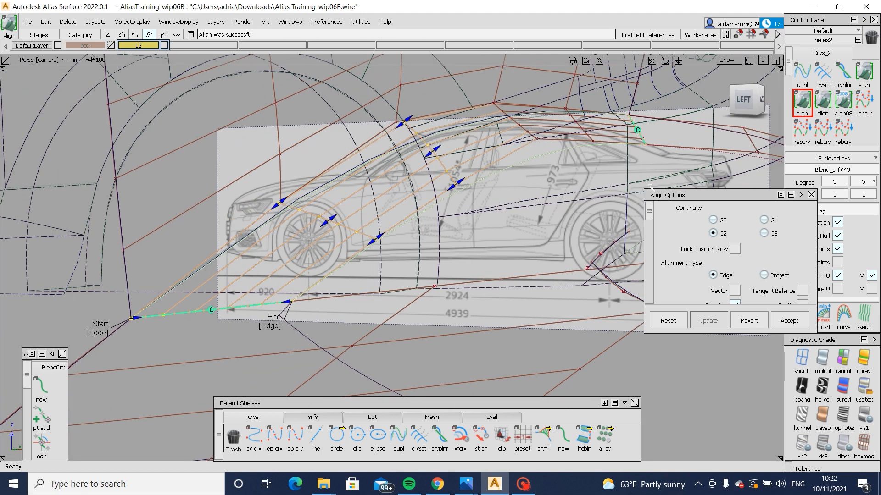
pyautogui.click(760, 97)
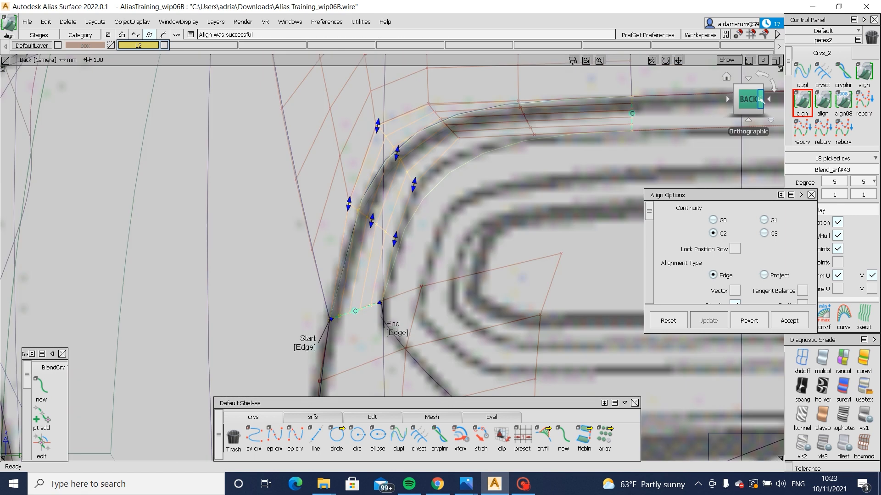
pyautogui.keyDown('alt'); pyautogui.keyDown('shift'); pyautogui.moveTo(252, 235); pyautogui.dragTo(452, 204); pyautogui.keyUp('shift'); pyautogui.keyUp('alt')
pyautogui.click(746, 101)
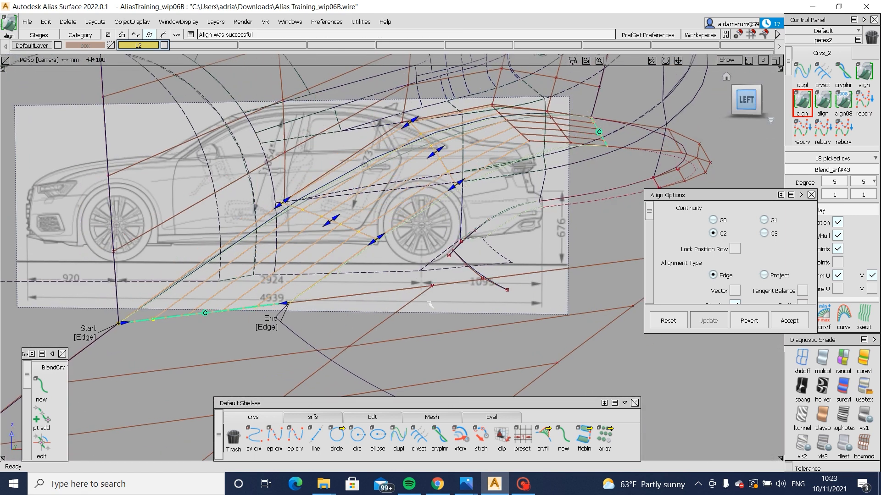
pyautogui.click(480, 436)
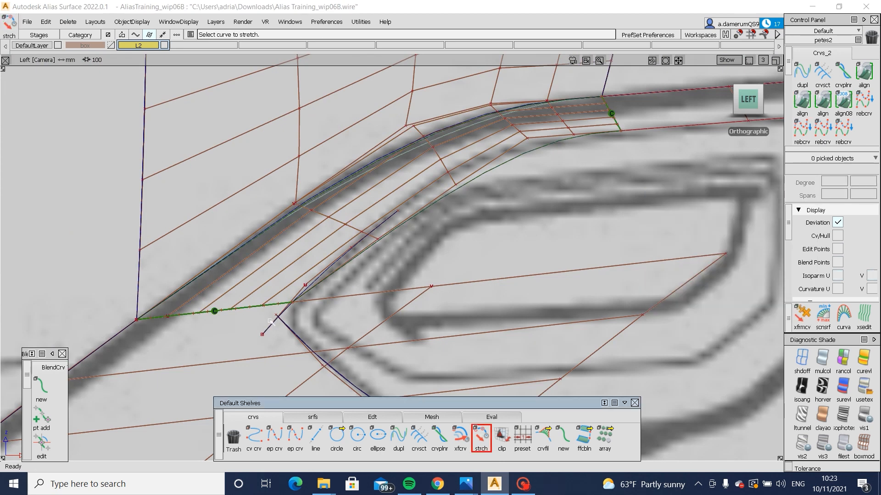
pyautogui.click(263, 338)
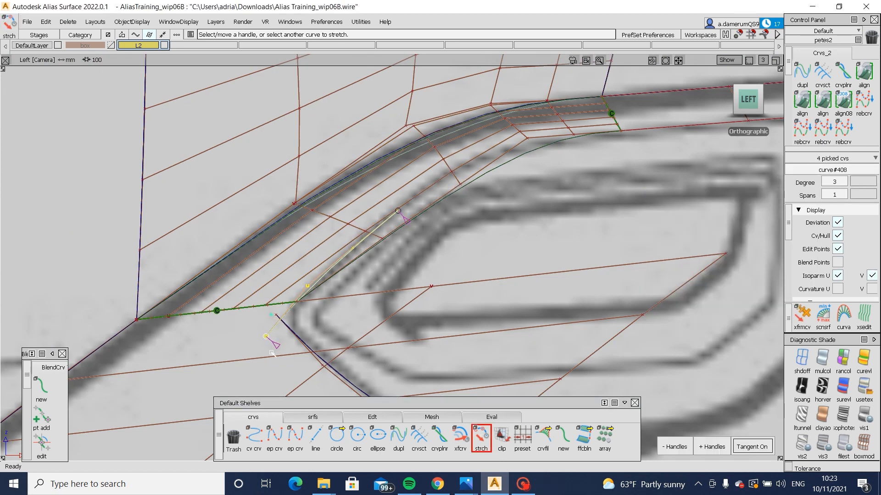
pyautogui.moveTo(455, 246); pyautogui.dragTo(451, 246)
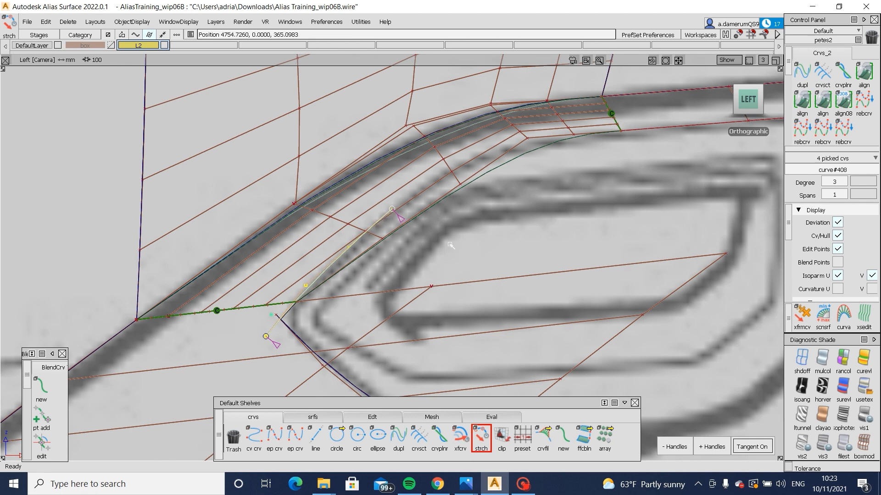
pyautogui.keyDown('ctrl'); pyautogui.keyDown('shift'); pyautogui.moveTo(444, 283); pyautogui.dragTo(445, 186); pyautogui.keyUp('shift'); pyautogui.keyUp('ctrl')
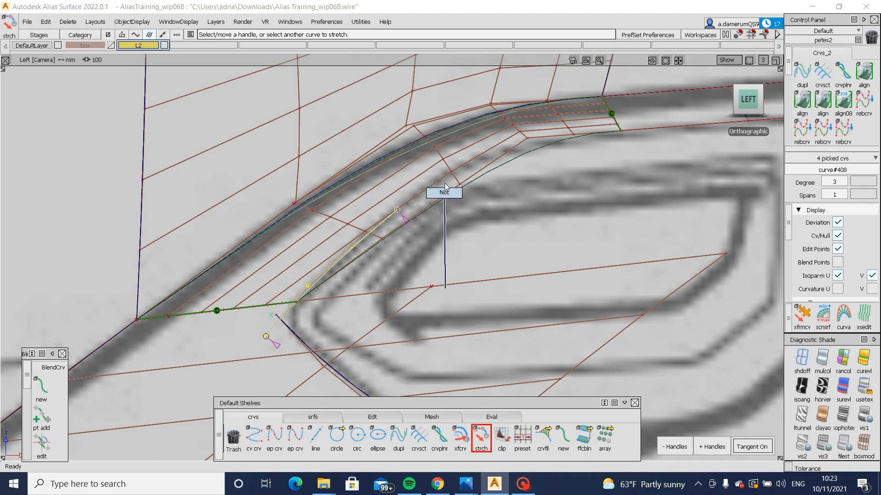
pyautogui.click(387, 234)
pyautogui.press('Return')
# Step: Align the blend's lower end to the corner patch again with G2 continuity and adjust its end curvature handle against the side blueprint
pyautogui.keyDown('ctrl'); pyautogui.keyDown('shift'); pyautogui.moveTo(409, 236); pyautogui.dragTo(775, 108); pyautogui.keyUp('shift'); pyautogui.keyUp('ctrl')
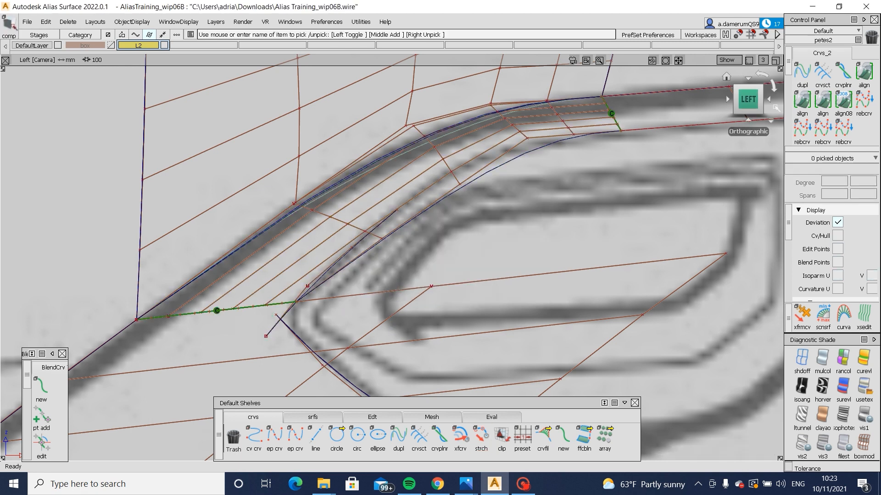
pyautogui.doubleClick(801, 101)
pyautogui.click(290, 303)
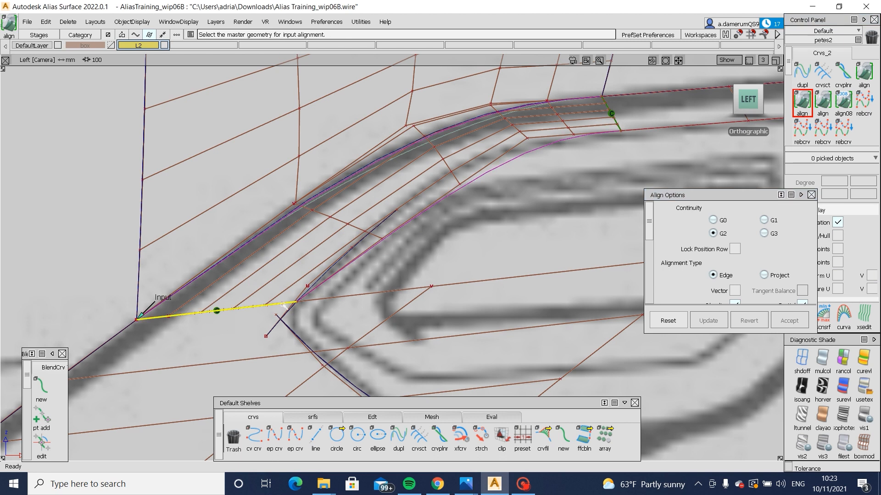
pyautogui.click(292, 302)
pyautogui.click(274, 330)
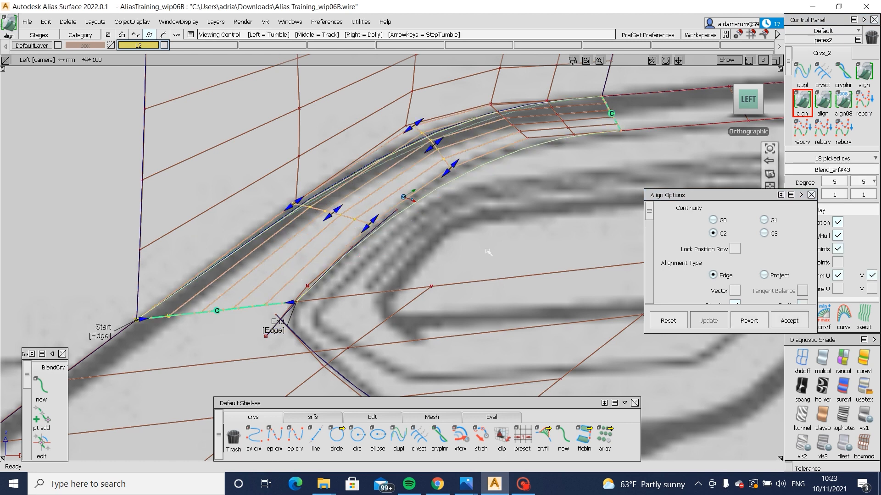
pyautogui.keyDown('alt'); pyautogui.keyDown('shift'); pyautogui.moveTo(490, 252); pyautogui.dragTo(458, 222, button='right'); pyautogui.keyUp('shift'); pyautogui.keyUp('alt')
pyautogui.moveTo(438, 176); pyautogui.dragTo(445, 172)
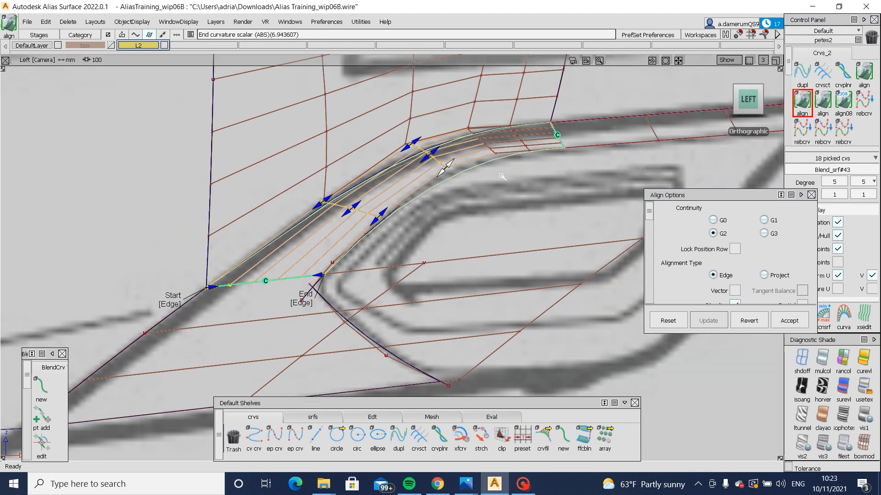
# Step: Re-align the blend's upper end with G2 continuity, using the adjoining draft surface's U=63.8 isoparm as master
pyautogui.click(496, 152)
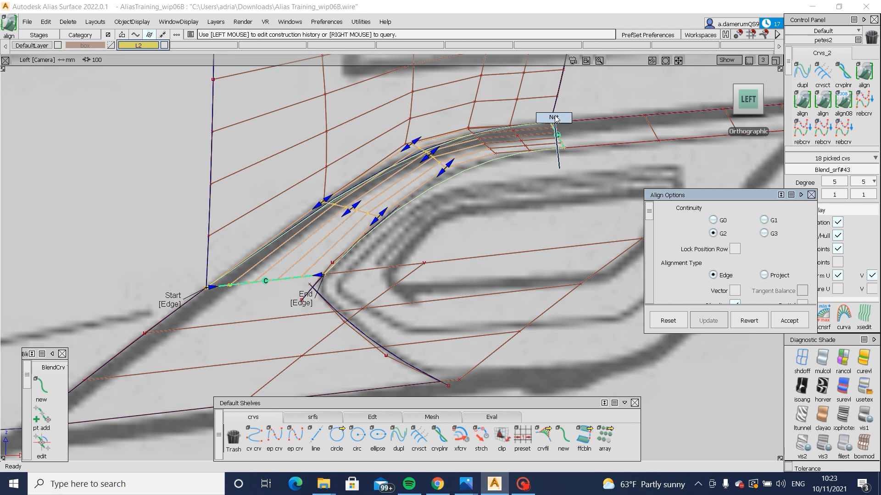
pyautogui.keyDown('ctrl'); pyautogui.keyDown('shift'); pyautogui.moveTo(556, 119); pyautogui.dragTo(555, 116); pyautogui.keyUp('shift'); pyautogui.keyUp('ctrl')
pyautogui.click(802, 102)
pyautogui.click(560, 140)
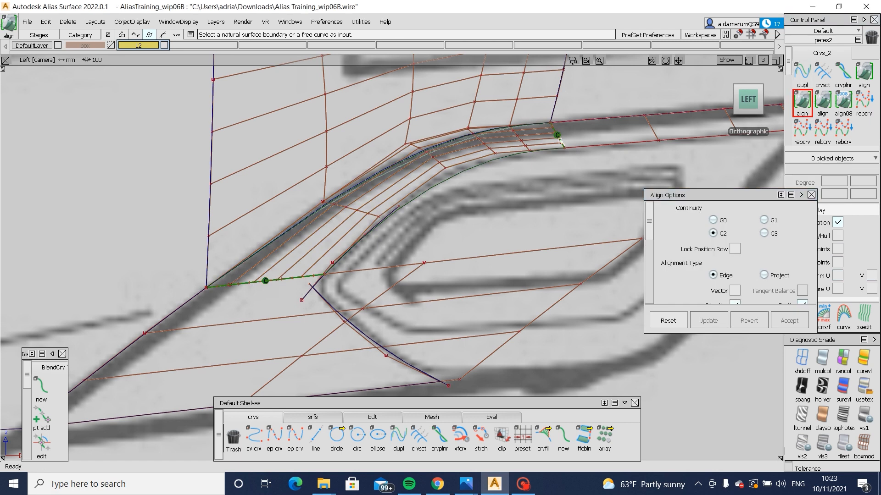
pyautogui.click(568, 161)
pyautogui.click(559, 142)
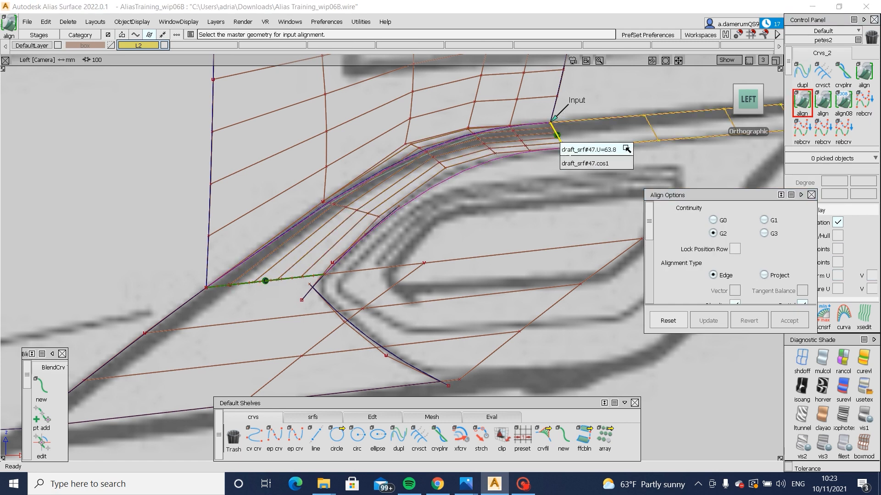
pyautogui.click(588, 149)
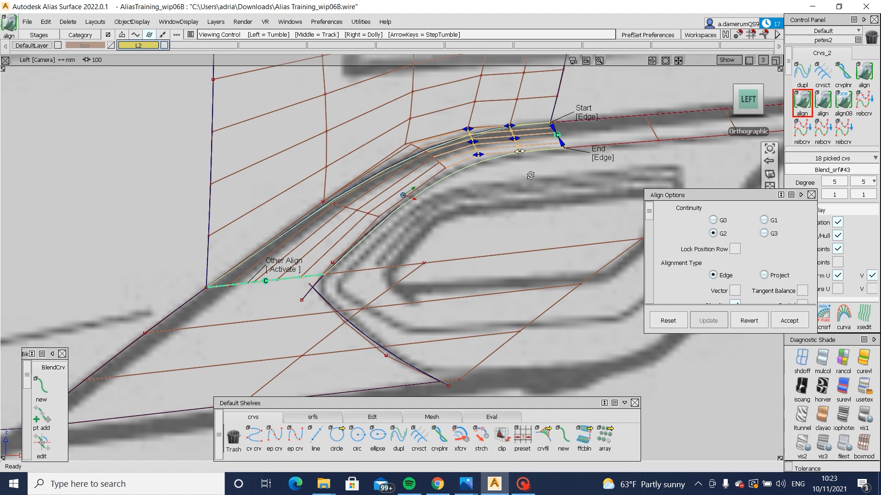
# Step: Restore shading and examine the re-aligned blend in perspective and against the back blueprint
pyautogui.keyDown('alt'); pyautogui.keyDown('shift'); pyautogui.moveTo(520, 152); pyautogui.dragTo(135, 197); pyautogui.keyUp('shift'); pyautogui.keyUp('alt')
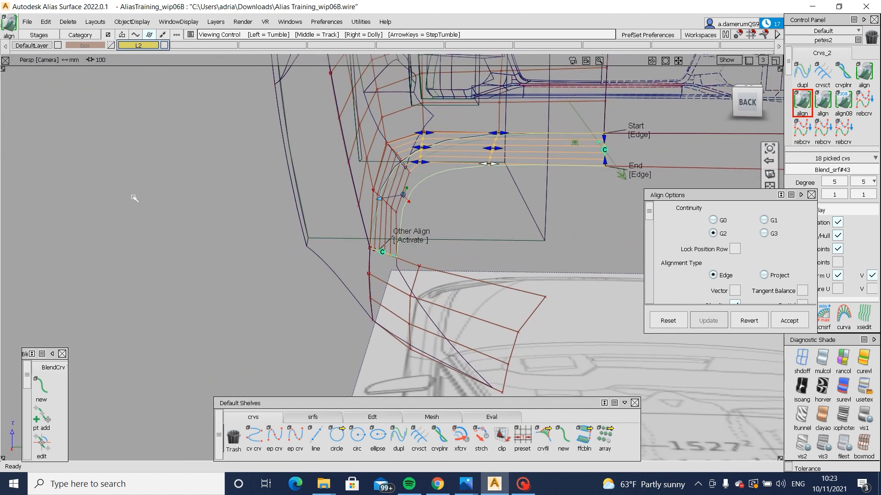
pyautogui.keyDown('alt'); pyautogui.keyDown('shift'); pyautogui.moveTo(379, 205); pyautogui.dragTo(482, 229); pyautogui.keyUp('shift'); pyautogui.keyUp('alt')
pyautogui.keyDown('ctrl'); pyautogui.keyDown('shift'); pyautogui.moveTo(501, 262); pyautogui.dragTo(518, 182); pyautogui.keyUp('shift'); pyautogui.keyUp('ctrl')
pyautogui.click(869, 383)
pyautogui.moveTo(504, 309)
pyautogui.keyDown('alt'); pyautogui.keyDown('shift'); pyautogui.mouseDown()
pyautogui.moveTo(517, 302)
pyautogui.moveTo(546, 181)
pyautogui.mouseUp(); pyautogui.keyUp('shift'); pyautogui.keyUp('alt')
pyautogui.click(750, 102)
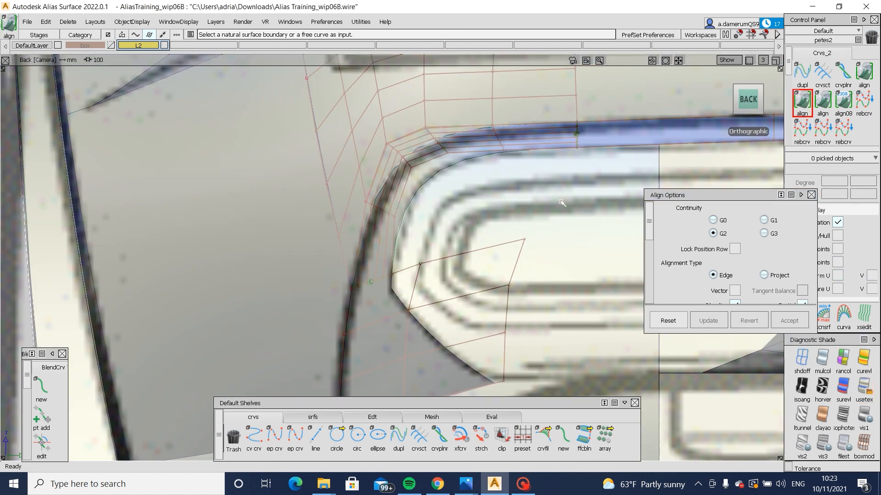
# Step: Pick the seven surfaces around the exhaust trim corner and hide their control hulls
pyautogui.keyDown('ctrl'); pyautogui.keyDown('shift'); pyautogui.moveTo(526, 139); pyautogui.dragTo(477, 195); pyautogui.keyUp('shift'); pyautogui.keyUp('ctrl')
pyautogui.moveTo(342, 102); pyautogui.dragTo(566, 375)
pyautogui.moveTo(566, 375); pyautogui.dragTo(547, 249)
pyautogui.keyDown('alt'); pyautogui.keyDown('shift'); pyautogui.moveTo(353, 268); pyautogui.dragTo(588, 268); pyautogui.keyUp('shift'); pyautogui.keyUp('alt')
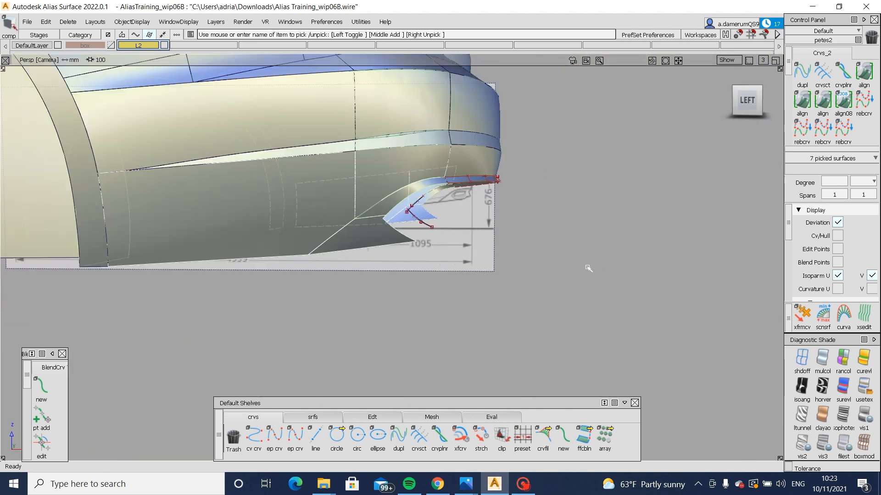
pyautogui.press('Delete')
# Step: Inspect the shaded trim corner in perspective, switch to the reference photo to compare the exhaust surround, and return to Alias
pyautogui.keyDown('alt'); pyautogui.keyDown('shift'); pyautogui.moveTo(513, 251); pyautogui.dragTo(610, 252); pyautogui.keyUp('shift'); pyautogui.keyUp('alt')
pyautogui.keyDown('alt'); pyautogui.keyDown('shift'); pyautogui.moveTo(609, 252); pyautogui.dragTo(638, 253, button='right'); pyautogui.keyUp('shift'); pyautogui.keyUp('alt')
pyautogui.keyDown('alt'); pyautogui.keyDown('shift'); pyautogui.moveTo(638, 253); pyautogui.dragTo(492, 269); pyautogui.keyUp('shift'); pyautogui.keyUp('alt')
pyautogui.keyDown('alt'); pyautogui.keyDown('shift'); pyautogui.moveTo(492, 269); pyautogui.dragTo(504, 297, button='right'); pyautogui.keyUp('shift'); pyautogui.keyUp('alt')
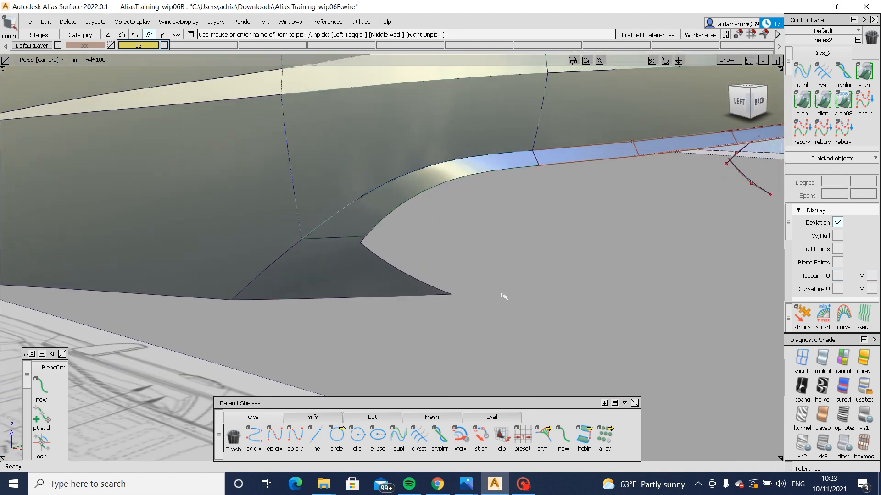
pyautogui.moveTo(469, 303)
pyautogui.keyDown('alt'); pyautogui.keyDown('shift'); pyautogui.mouseDown()
pyautogui.moveTo(390, 296)
pyautogui.moveTo(458, 300)
pyautogui.mouseUp(); pyautogui.keyUp('shift'); pyautogui.keyUp('alt')
pyautogui.click(500, 486)
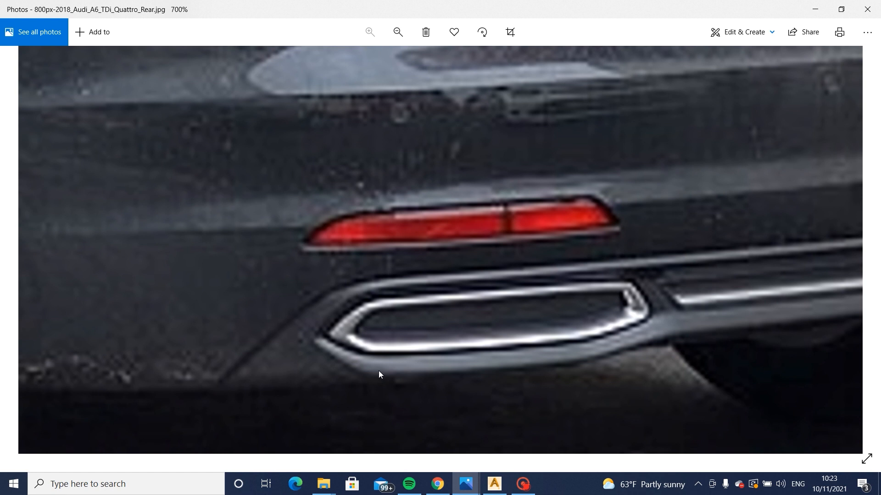
pyautogui.click(494, 486)
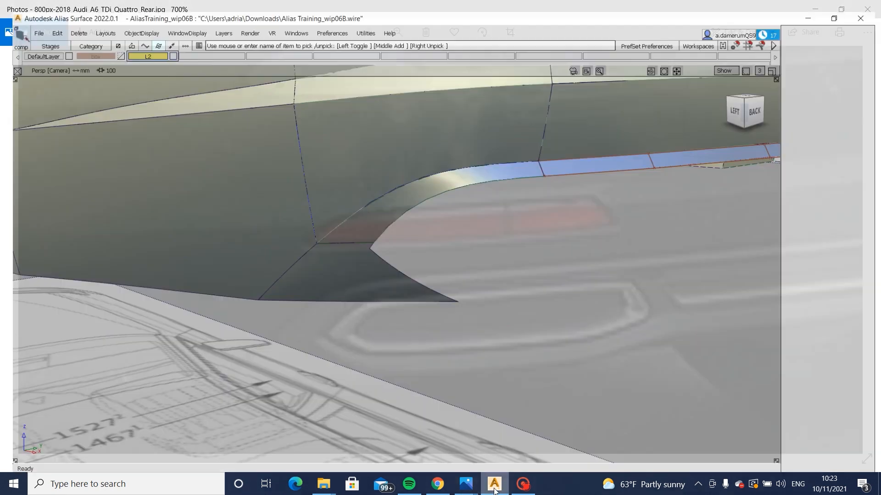
# Step: Draw an edit point curve from the corner patch's lower tip along the lower exhaust trim line in the back blueprint
pyautogui.click(274, 438)
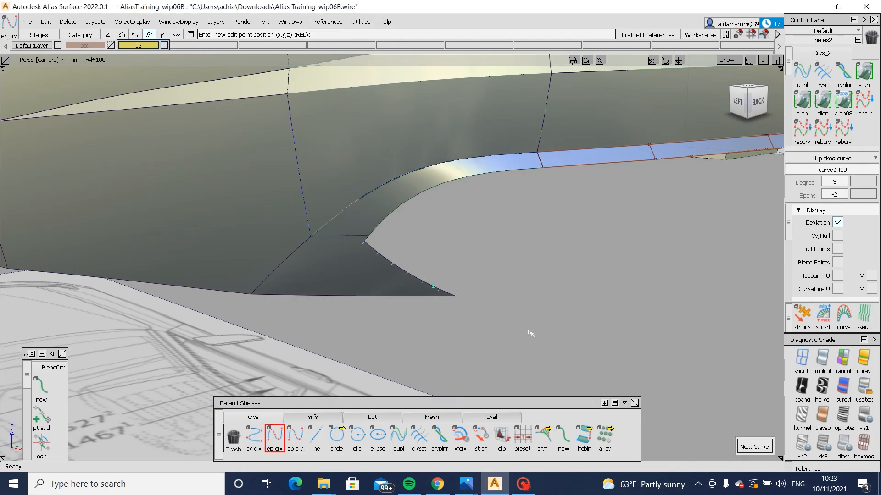
pyautogui.keyDown('alt'); pyautogui.keyDown('shift'); pyautogui.moveTo(477, 330); pyautogui.dragTo(667, 208); pyautogui.keyUp('shift'); pyautogui.keyUp('alt')
pyautogui.click(750, 103)
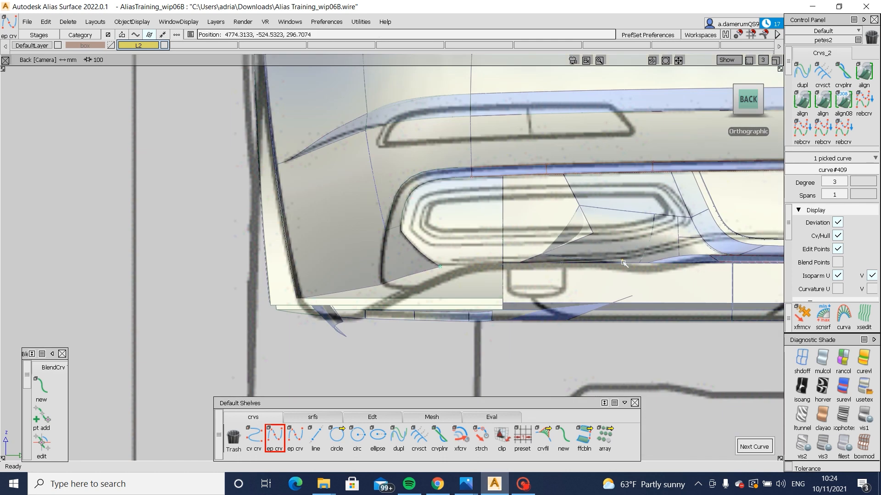
pyautogui.click(623, 264)
pyautogui.keyDown('alt'); pyautogui.keyDown('shift'); pyautogui.moveTo(624, 264); pyautogui.dragTo(664, 261, button='right'); pyautogui.keyUp('shift'); pyautogui.keyUp('alt')
pyautogui.keyDown('alt'); pyautogui.keyDown('shift'); pyautogui.moveTo(664, 261); pyautogui.dragTo(566, 275, button='middle'); pyautogui.keyUp('shift'); pyautogui.keyUp('alt')
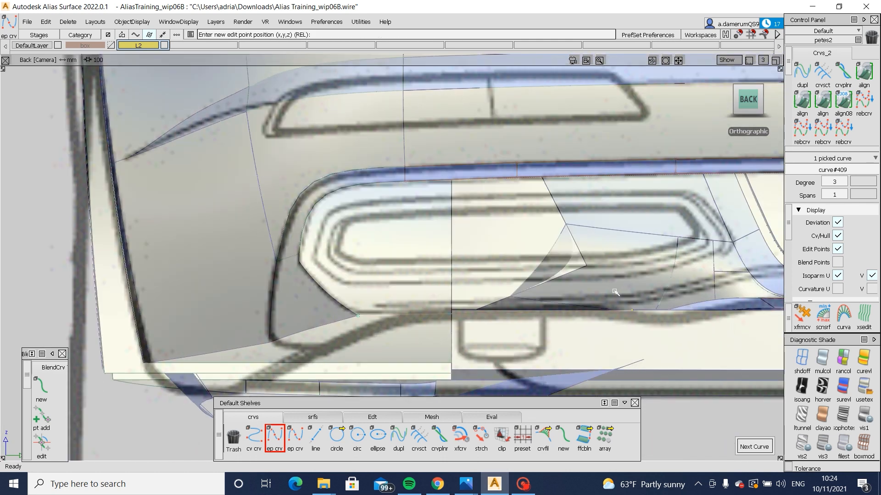
# Step: Finish the lower exhaust trim curve and stretch its inner end rearward in the top view to follow the bumper's sweep
pyautogui.keyDown('alt'); pyautogui.keyDown('shift'); pyautogui.moveTo(520, 274); pyautogui.dragTo(489, 296); pyautogui.keyUp('shift'); pyautogui.keyUp('alt')
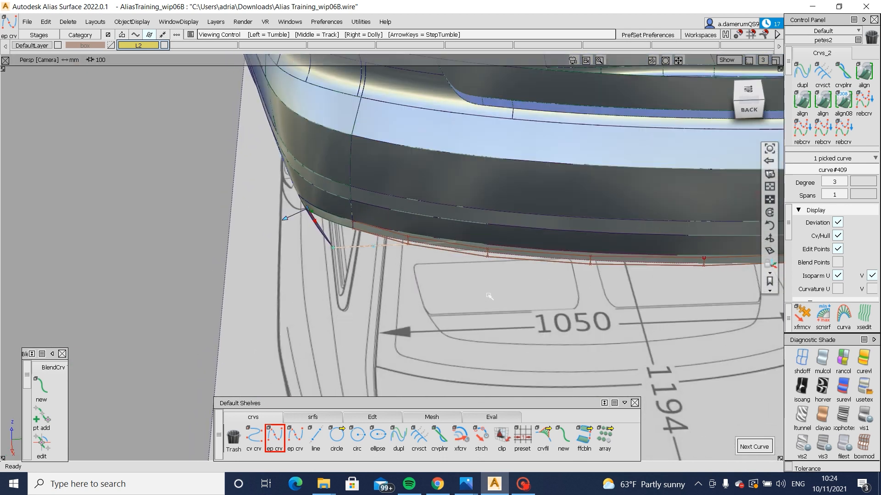
pyautogui.keyDown('alt'); pyautogui.keyDown('shift'); pyautogui.moveTo(489, 297); pyautogui.dragTo(474, 318, button='right'); pyautogui.keyUp('shift'); pyautogui.keyUp('alt')
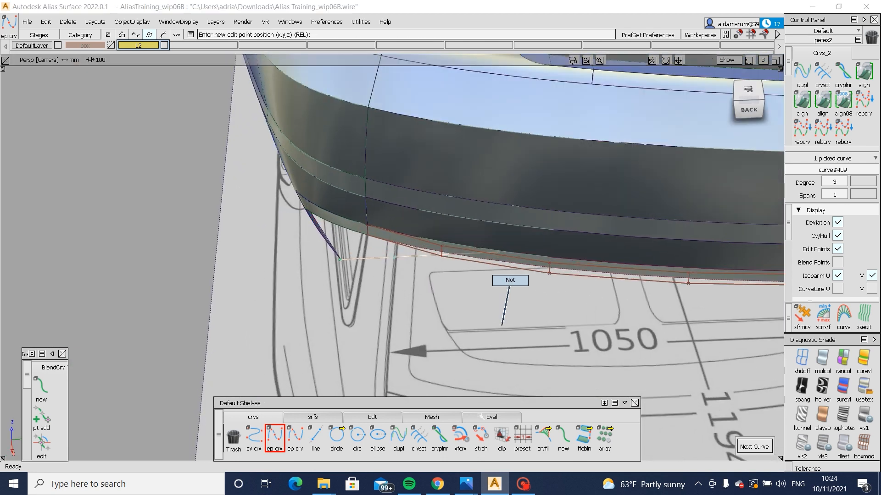
pyautogui.click(754, 446)
pyautogui.click(481, 438)
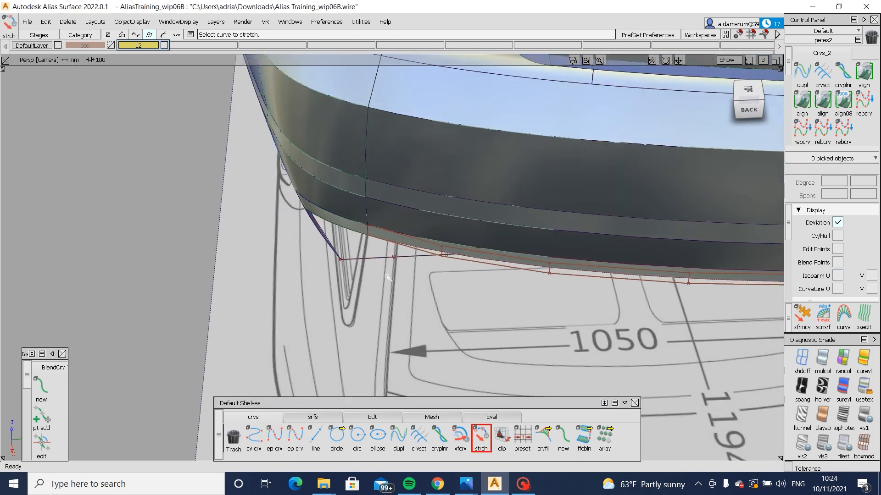
pyautogui.keyDown('alt'); pyautogui.keyDown('shift'); pyautogui.moveTo(402, 262); pyautogui.dragTo(464, 232); pyautogui.keyUp('shift'); pyautogui.keyUp('alt')
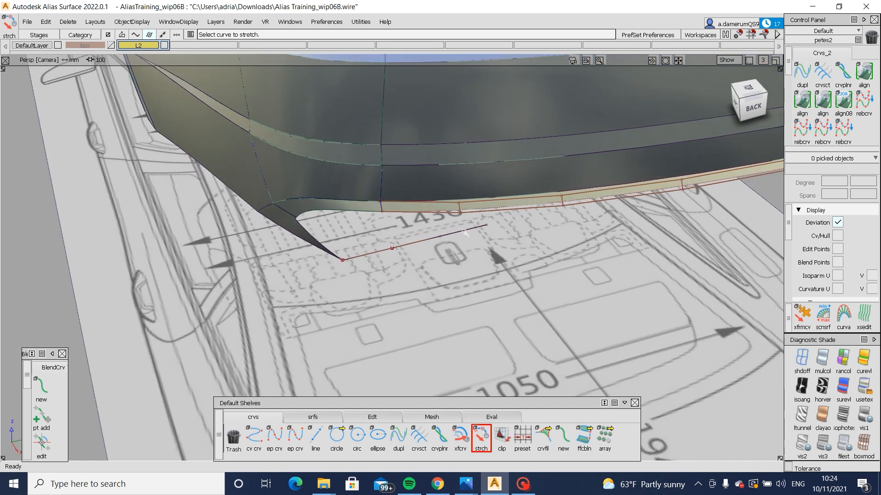
pyautogui.click(488, 225)
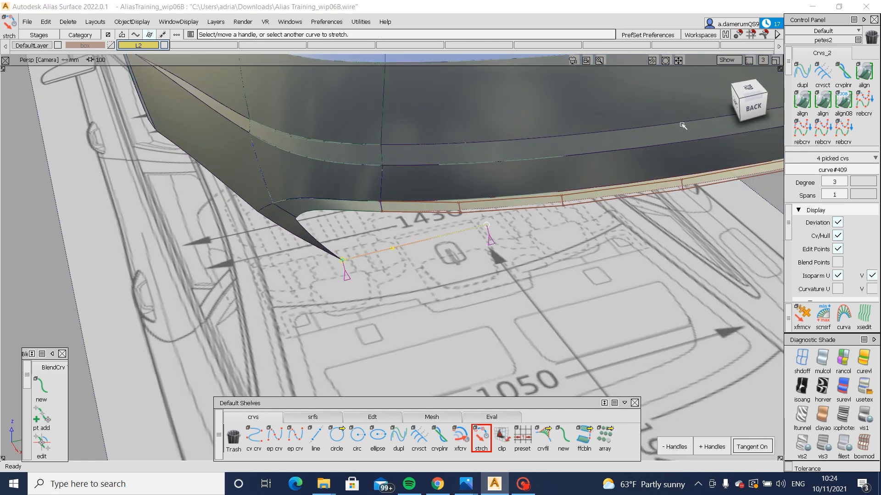
pyautogui.click(744, 90)
pyautogui.moveTo(430, 351); pyautogui.dragTo(418, 412, button='right')
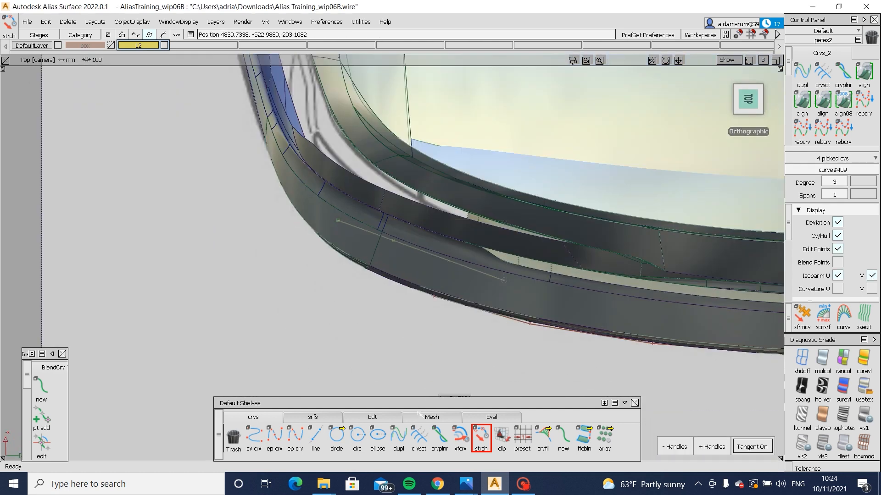
# Step: Move individual CVs of the lower trim curve fore and aft in the top view to shape its plan curvature
pyautogui.moveTo(377, 271)
pyautogui.keyDown('ctrl'); pyautogui.keyDown('shift'); pyautogui.mouseDown()
pyautogui.moveTo(375, 248)
pyautogui.moveTo(450, 273)
pyautogui.mouseUp(); pyautogui.keyUp('shift'); pyautogui.keyUp('ctrl')
pyautogui.click(467, 279)
pyautogui.keyDown('ctrl'); pyautogui.keyDown('shift'); pyautogui.moveTo(468, 290); pyautogui.dragTo(470, 281, button='middle'); pyautogui.keyUp('shift'); pyautogui.keyUp('ctrl')
pyautogui.moveTo(470, 282)
pyautogui.mouseDown()
pyautogui.moveTo(460, 291)
pyautogui.moveTo(463, 273)
pyautogui.mouseUp()
pyautogui.keyDown('ctrl'); pyautogui.keyDown('shift'); pyautogui.moveTo(464, 275); pyautogui.dragTo(492, 281); pyautogui.keyUp('shift'); pyautogui.keyUp('ctrl')
pyautogui.click(504, 279)
pyautogui.keyDown('ctrl'); pyautogui.keyDown('shift'); pyautogui.moveTo(513, 292); pyautogui.dragTo(515, 277, button='middle'); pyautogui.keyUp('shift'); pyautogui.keyUp('ctrl')
pyautogui.moveTo(528, 289); pyautogui.dragTo(527, 289)
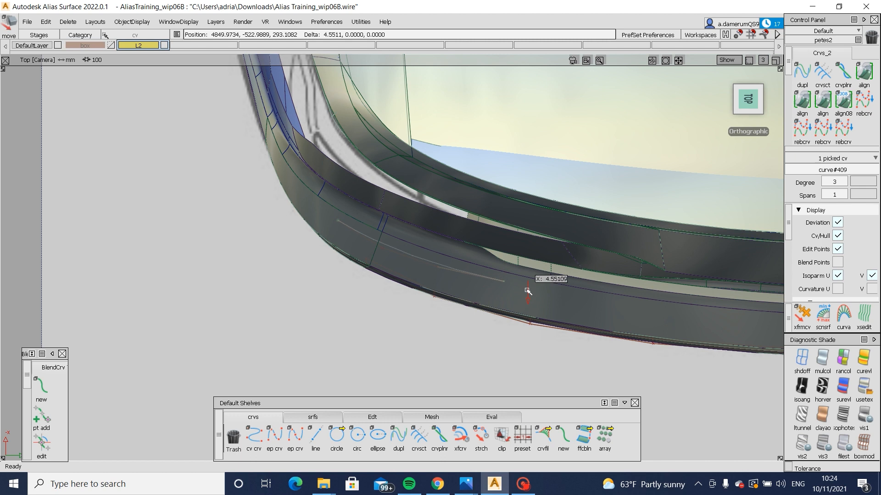
pyautogui.moveTo(527, 292); pyautogui.dragTo(527, 292, button='right')
# Step: Adjust the lower trim curve's end and inner CVs in the left view to match the side blueprint's lower trim line
pyautogui.press('F8')
pyautogui.keyDown('alt'); pyautogui.keyDown('shift'); pyautogui.moveTo(458, 310); pyautogui.dragTo(692, 164); pyautogui.keyUp('shift'); pyautogui.keyUp('alt')
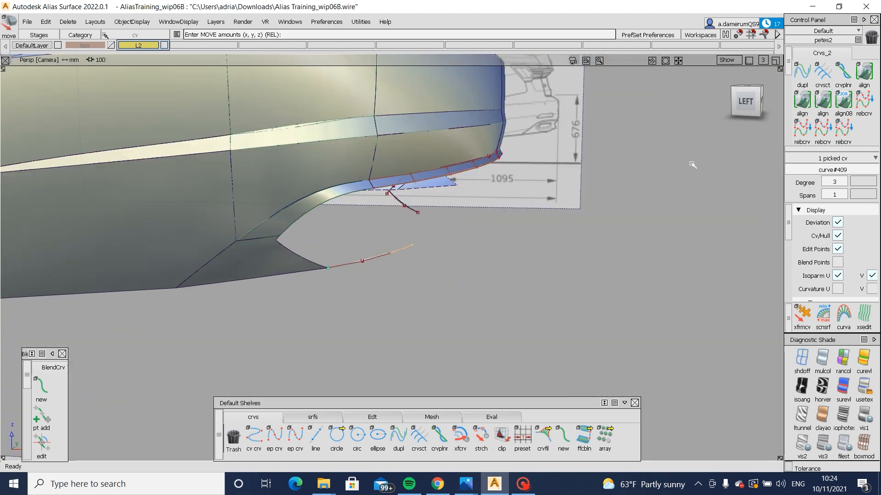
pyautogui.click(739, 96)
pyautogui.keyDown('alt'); pyautogui.keyDown('shift'); pyautogui.moveTo(566, 306); pyautogui.dragTo(571, 269, button='right'); pyautogui.keyUp('shift'); pyautogui.keyUp('alt')
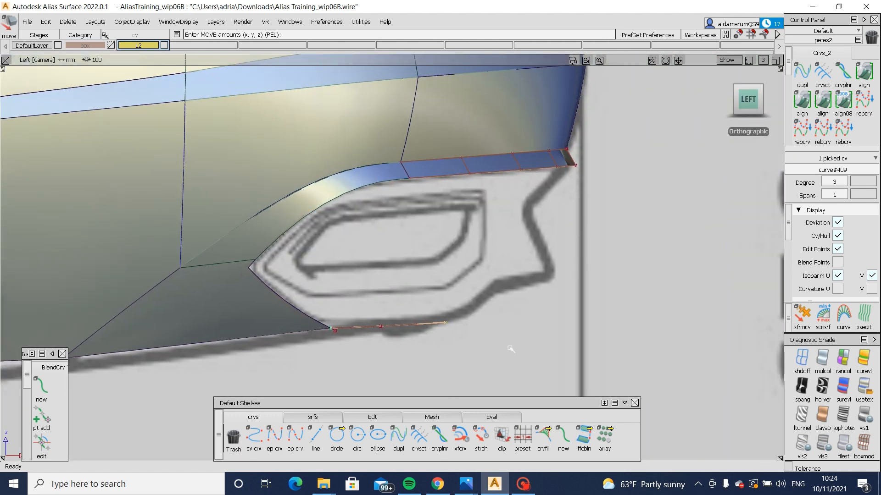
pyautogui.moveTo(517, 312); pyautogui.dragTo(525, 310, button='middle')
pyautogui.keyDown('ctrl'); pyautogui.keyDown('shift'); pyautogui.moveTo(499, 339); pyautogui.dragTo(499, 288); pyautogui.keyUp('shift'); pyautogui.keyUp('ctrl')
pyautogui.moveTo(365, 310); pyautogui.dragTo(438, 344)
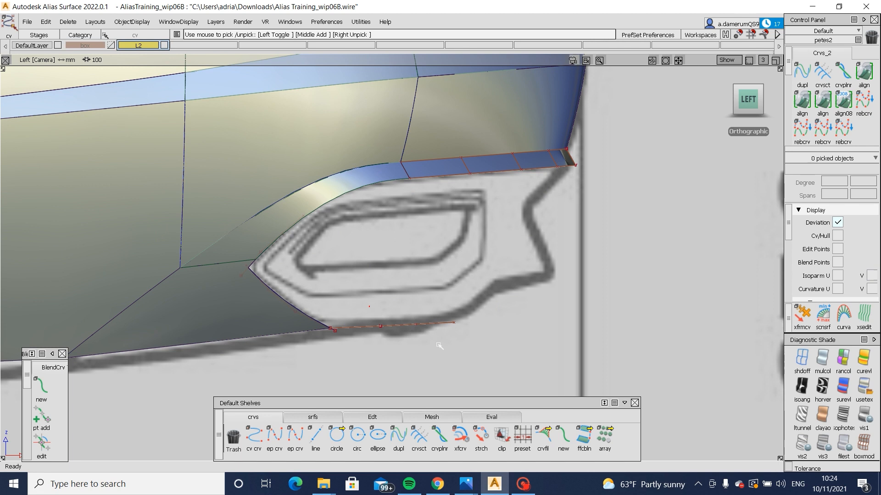
pyautogui.keyDown('ctrl'); pyautogui.keyDown('shift'); pyautogui.moveTo(440, 366); pyautogui.dragTo(444, 333, button='middle'); pyautogui.keyUp('shift'); pyautogui.keyUp('ctrl')
pyautogui.keyDown('alt'); pyautogui.keyDown('shift'); pyautogui.moveTo(451, 335); pyautogui.dragTo(451, 344, button='right'); pyautogui.keyUp('shift'); pyautogui.keyUp('alt')
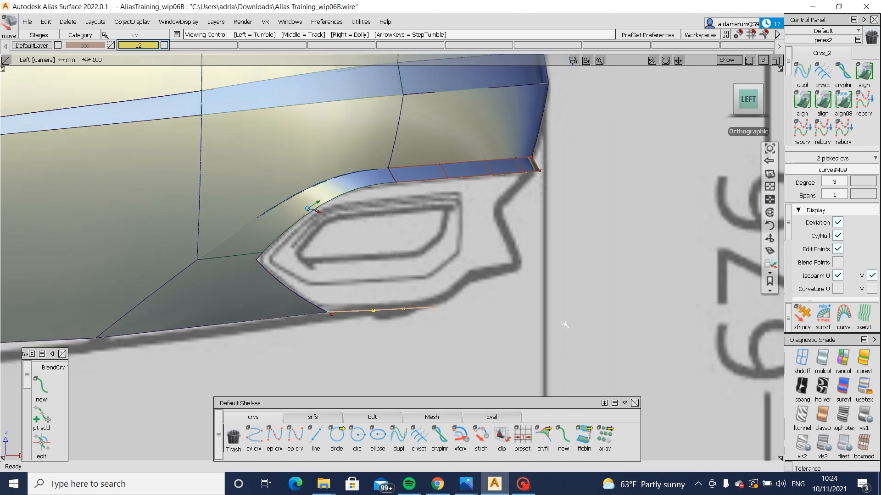
pyautogui.keyDown('ctrl'); pyautogui.keyDown('shift'); pyautogui.moveTo(541, 337); pyautogui.dragTo(541, 294); pyautogui.keyUp('shift'); pyautogui.keyUp('ctrl')
pyautogui.click(481, 438)
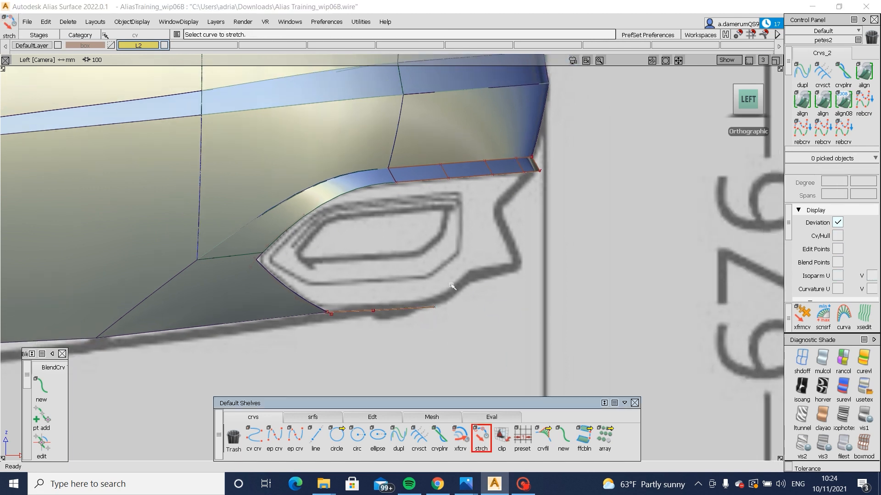
pyautogui.click(431, 306)
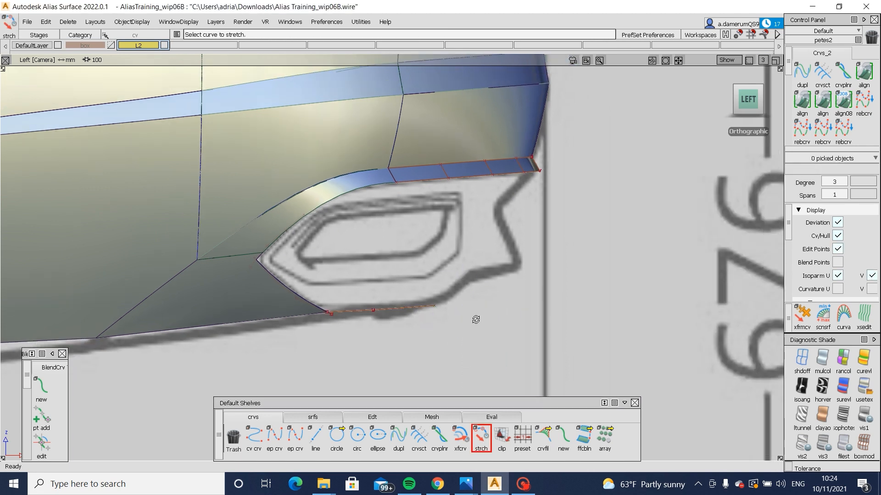
# Step: Draw a second edit point curve from the lower trim curve's inner end, rising along the trim line in the back blueprint
pyautogui.moveTo(476, 320)
pyautogui.keyDown('alt'); pyautogui.keyDown('shift'); pyautogui.mouseDown()
pyautogui.moveTo(352, 289)
pyautogui.moveTo(330, 302)
pyautogui.mouseUp(); pyautogui.keyUp('shift'); pyautogui.keyUp('alt')
pyautogui.keyDown('alt'); pyautogui.keyDown('shift'); pyautogui.moveTo(330, 302); pyautogui.dragTo(324, 282, button='right'); pyautogui.keyUp('shift'); pyautogui.keyUp('alt')
pyautogui.keyDown('alt'); pyautogui.keyDown('shift'); pyautogui.moveTo(324, 281); pyautogui.dragTo(368, 264); pyautogui.keyUp('shift'); pyautogui.keyUp('alt')
pyautogui.keyDown('alt'); pyautogui.keyDown('shift'); pyautogui.moveTo(367, 263); pyautogui.dragTo(369, 306, button='right'); pyautogui.keyUp('shift'); pyautogui.keyUp('alt')
pyautogui.keyDown('ctrl'); pyautogui.keyDown('shift'); pyautogui.moveTo(369, 306); pyautogui.dragTo(379, 240); pyautogui.keyUp('shift'); pyautogui.keyUp('ctrl')
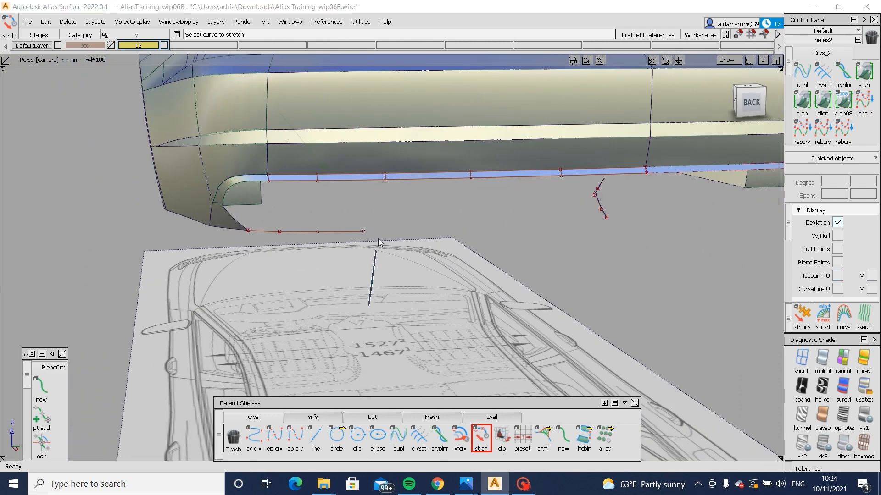
pyautogui.click(752, 105)
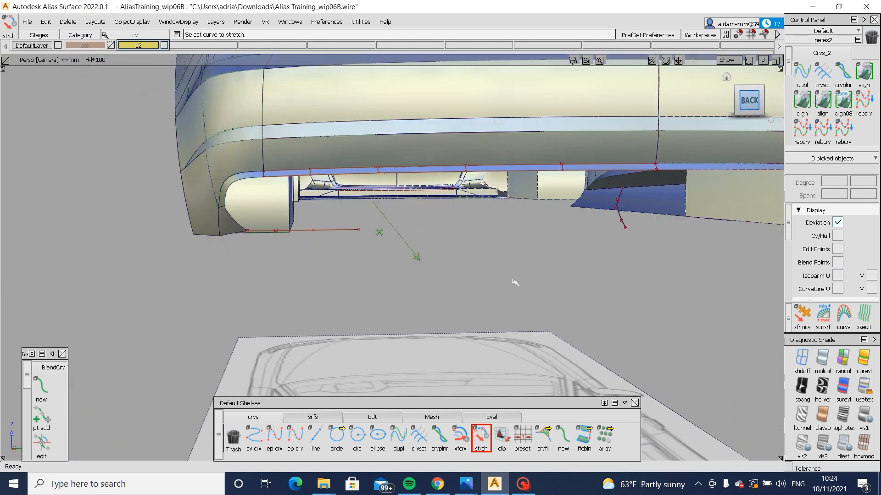
pyautogui.click(274, 438)
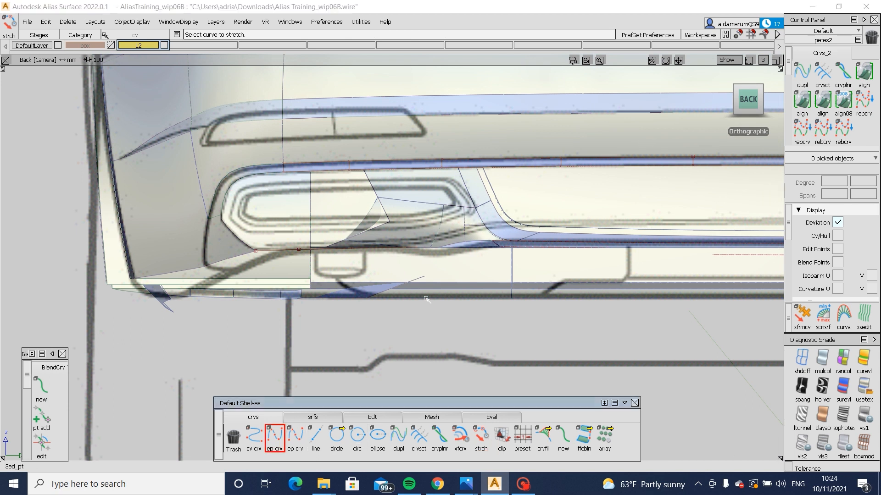
pyautogui.click(416, 248)
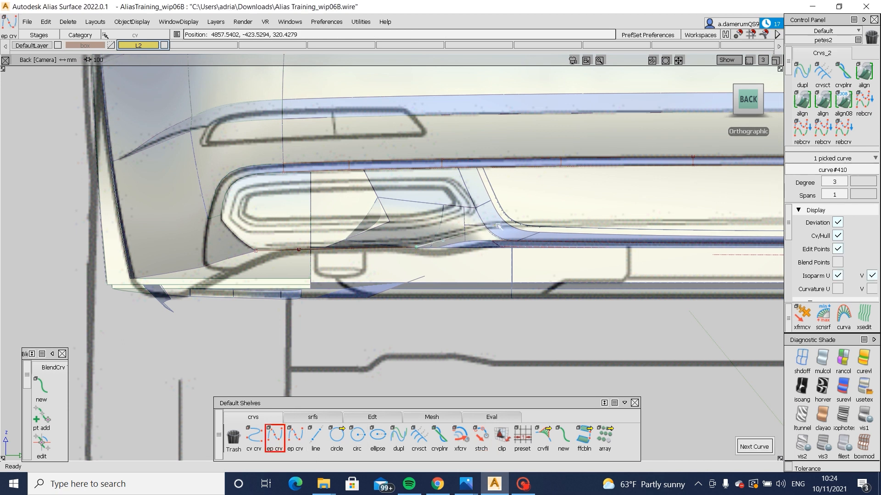
# Step: Stretch the second curve's upper end rearward in the left view to match the sloping trim edge in the side blueprint
pyautogui.keyDown('alt'); pyautogui.keyDown('shift'); pyautogui.moveTo(498, 226); pyautogui.dragTo(345, 250); pyautogui.keyUp('shift'); pyautogui.keyUp('alt')
pyautogui.keyDown('alt'); pyautogui.keyDown('shift'); pyautogui.moveTo(340, 282); pyautogui.dragTo(496, 257); pyautogui.keyUp('shift'); pyautogui.keyUp('alt')
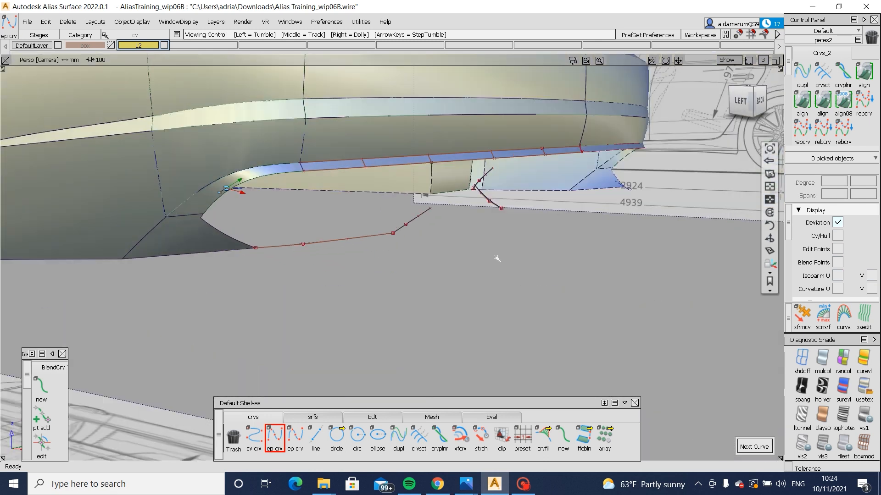
pyautogui.click(740, 101)
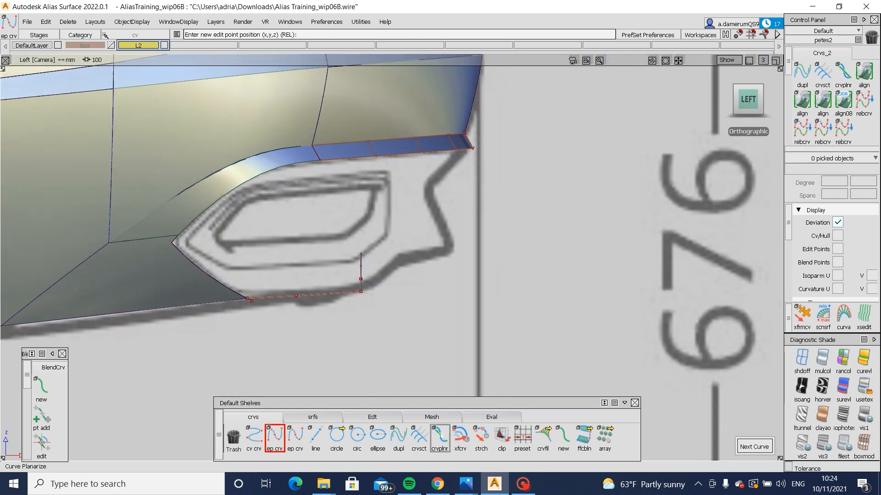
pyautogui.click(480, 436)
pyautogui.click(362, 261)
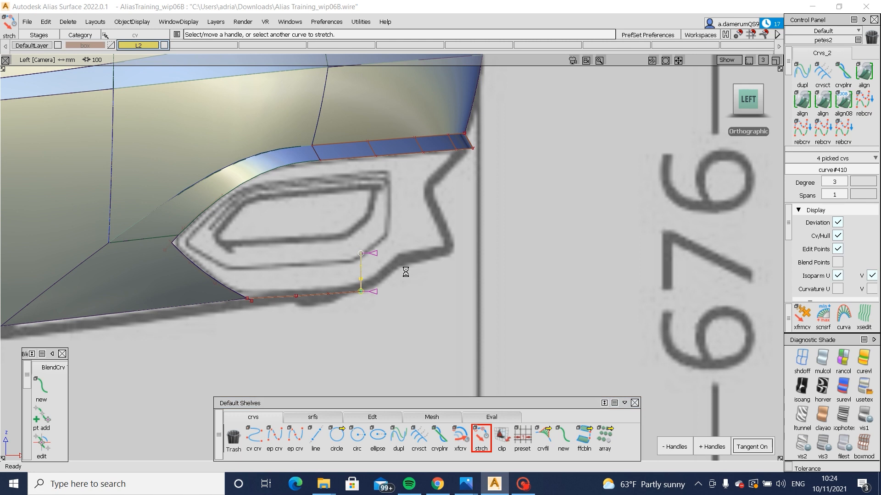
pyautogui.moveTo(404, 270); pyautogui.dragTo(678, 299)
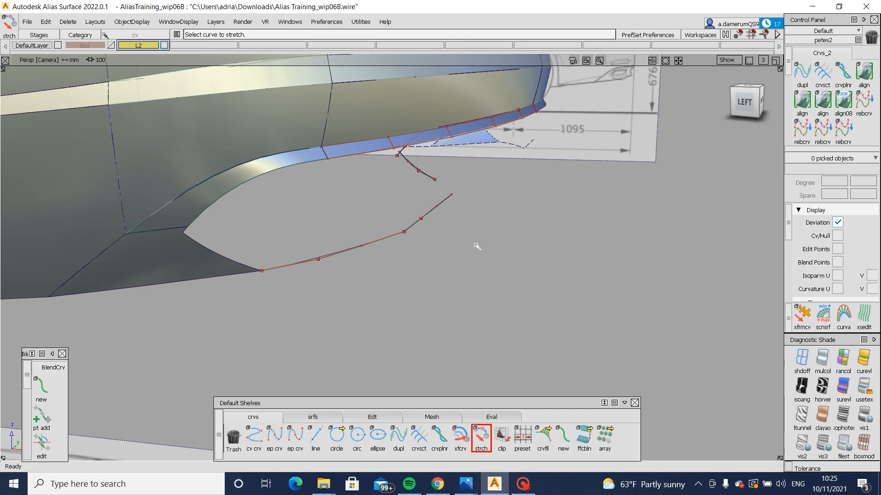
# Step: Create a Multi-Surface Draft downward along Z from the upper trim strip's lower edge, with a 0 degree angle and length 100
pyautogui.click(326, 415)
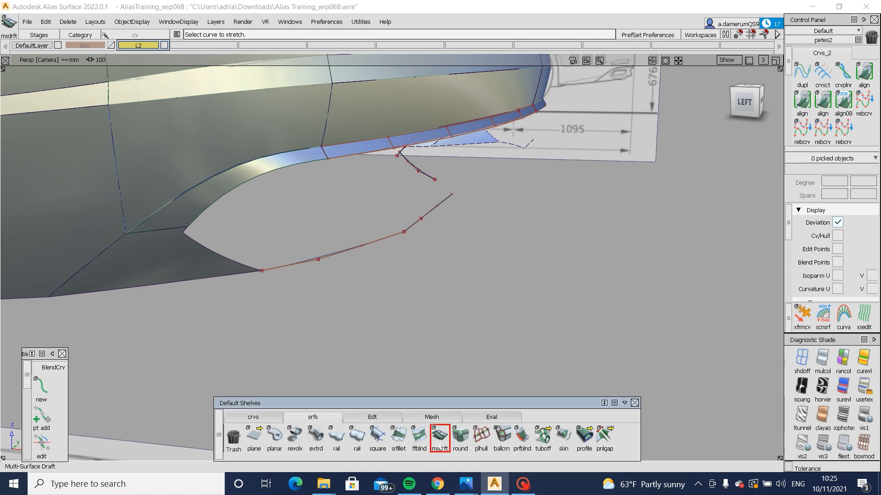
pyautogui.click(745, 102)
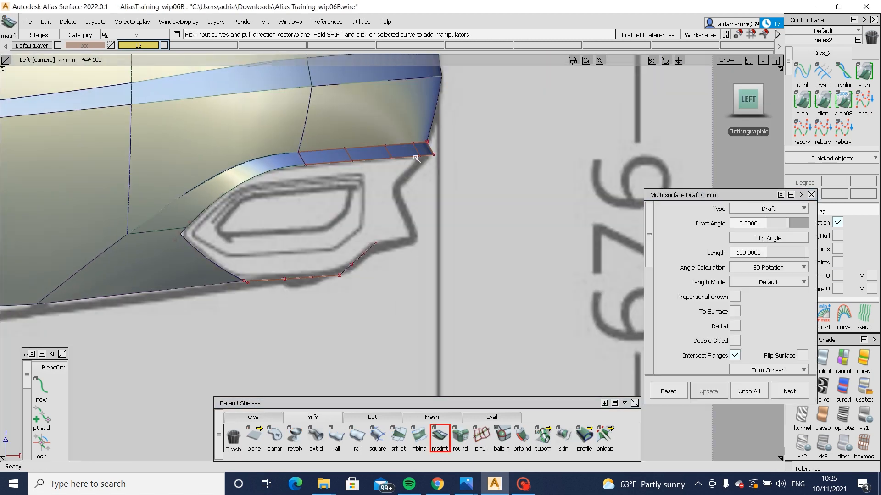
pyautogui.click(416, 159)
pyautogui.scroll(-3, 774, 311)
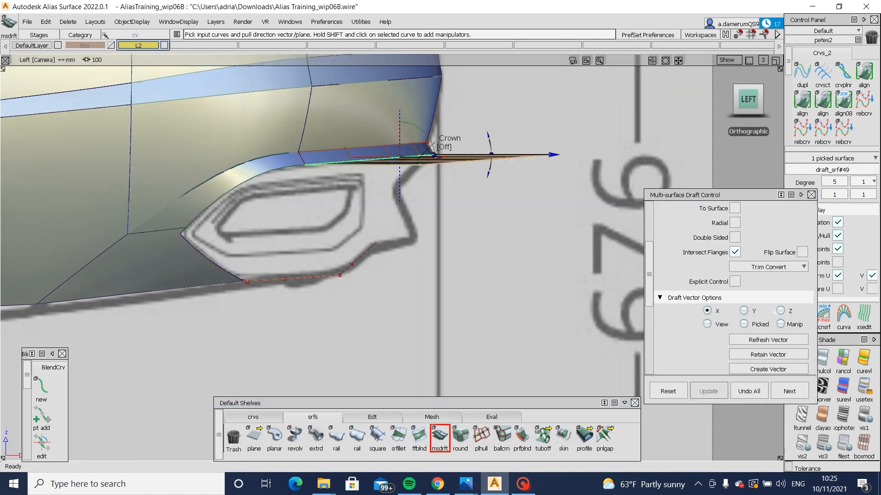
pyautogui.click(780, 311)
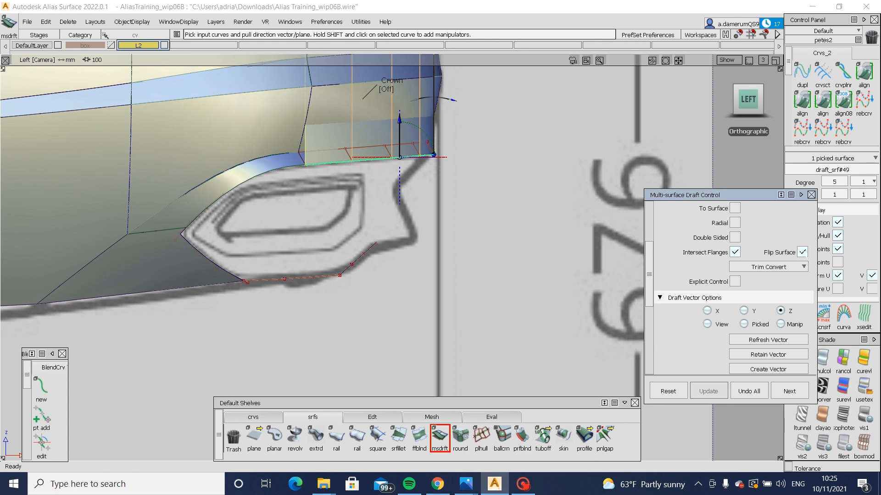
pyautogui.click(540, 238)
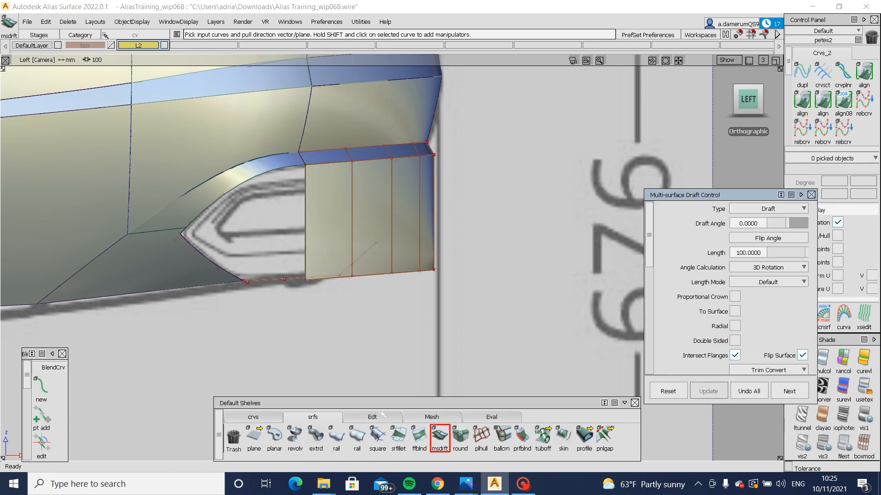
# Step: Move the draft surface's lower hull forward and up in the left view to match the side blueprint's inward-sloping trim line
pyautogui.click(372, 417)
pyautogui.click(625, 437)
pyautogui.click(395, 271)
pyautogui.keyDown('ctrl'); pyautogui.keyDown('shift'); pyautogui.moveTo(478, 318); pyautogui.dragTo(498, 219, button='middle'); pyautogui.keyUp('shift'); pyautogui.keyUp('ctrl')
pyautogui.press('Return')
pyautogui.moveTo(621, 296)
pyautogui.mouseDown()
pyautogui.moveTo(574, 219)
pyautogui.moveTo(575, 232)
pyautogui.moveTo(580, 224)
pyautogui.mouseUp()
pyautogui.keyDown('ctrl'); pyautogui.keyDown('shift'); pyautogui.moveTo(565, 310); pyautogui.dragTo(594, 260); pyautogui.keyUp('shift'); pyautogui.keyUp('ctrl')
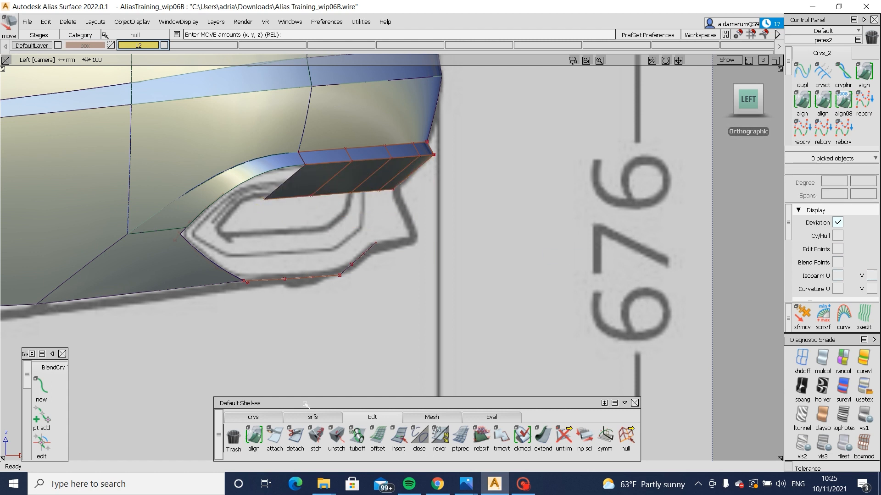
# Step: Create a second Multi-Surface Draft downward from the lower edge of the inward-sloping draft surface
pyautogui.click(310, 416)
pyautogui.click(439, 436)
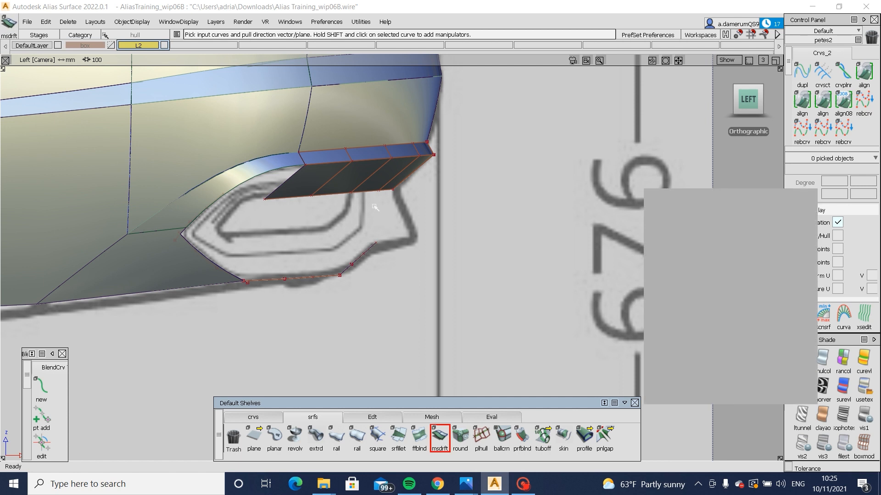
pyautogui.click(374, 195)
pyautogui.keyDown('ctrl'); pyautogui.keyDown('shift'); pyautogui.moveTo(399, 249); pyautogui.dragTo(227, 308); pyautogui.keyUp('shift'); pyautogui.keyUp('ctrl')
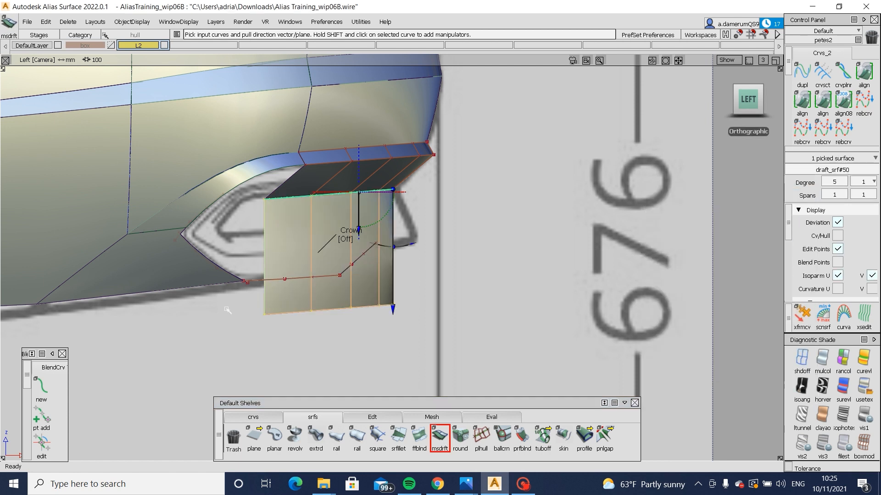
# Step: Move the second draft surface's lower hull rearward and up to meet the outer trim corner in the side blueprint
pyautogui.moveTo(445, 361); pyautogui.dragTo(447, 361)
pyautogui.keyDown('ctrl'); pyautogui.keyDown('shift'); pyautogui.moveTo(447, 361); pyautogui.dragTo(470, 323, button='middle'); pyautogui.keyUp('shift'); pyautogui.keyUp('ctrl')
pyautogui.moveTo(470, 321)
pyautogui.mouseDown()
pyautogui.moveTo(507, 255)
pyautogui.moveTo(497, 255)
pyautogui.mouseUp()
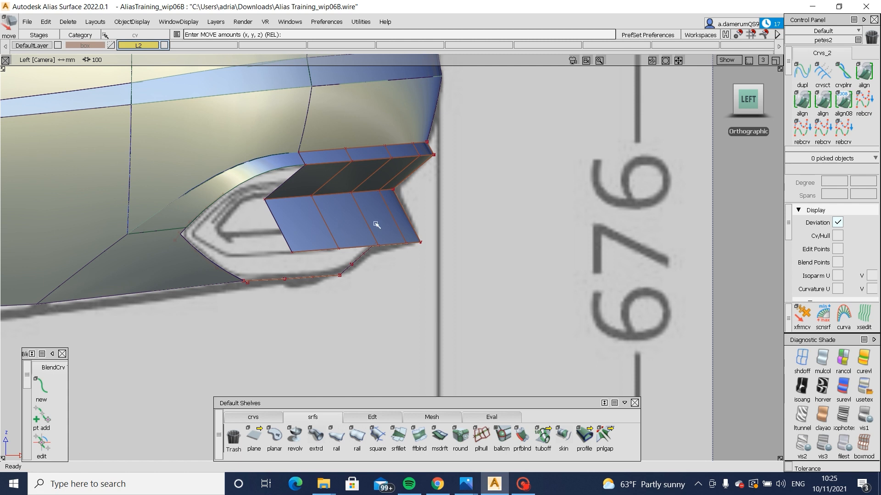
# Step: Check the draft surfaces against the back blueprint, then switch to the reference photo in Photos and examine the trim beside the exhaust surround
pyautogui.moveTo(375, 224)
pyautogui.keyDown('alt'); pyautogui.keyDown('shift'); pyautogui.mouseDown()
pyautogui.moveTo(347, 216)
pyautogui.moveTo(329, 181)
pyautogui.moveTo(194, 152)
pyautogui.moveTo(452, 177)
pyautogui.moveTo(707, 120)
pyautogui.mouseUp(); pyautogui.keyUp('shift'); pyautogui.keyUp('alt')
pyautogui.click(748, 103)
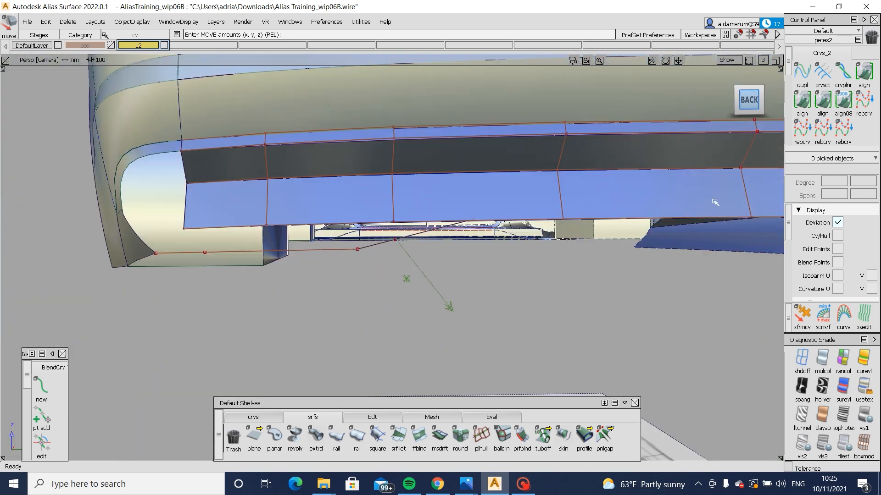
pyautogui.click(466, 485)
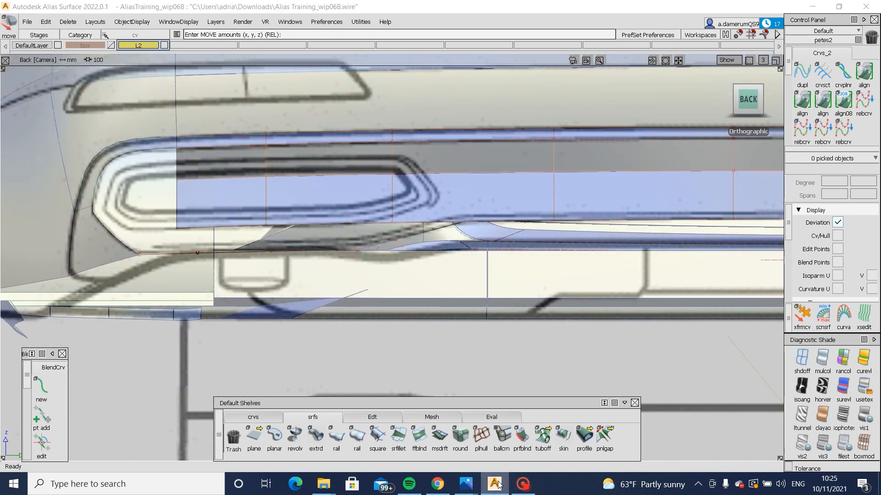
pyautogui.moveTo(684, 287); pyautogui.dragTo(428, 274)
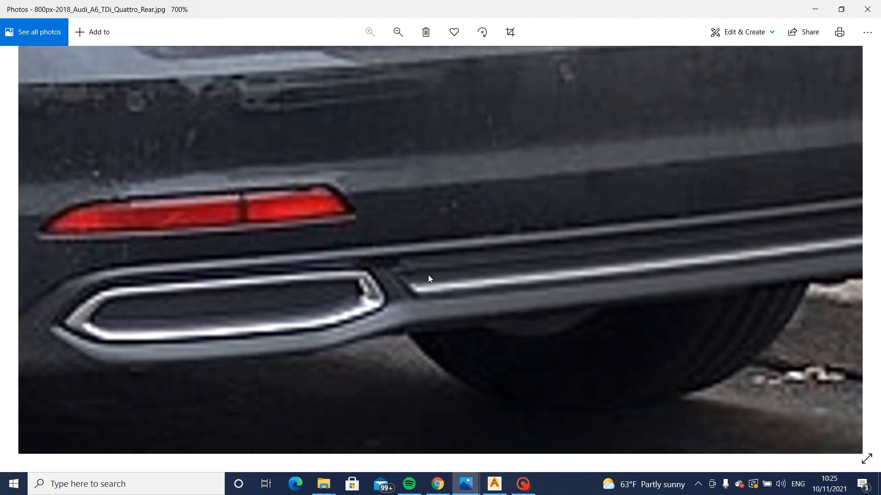
pyautogui.scroll(-3, 429, 277)
pyautogui.scroll(3, 433, 282)
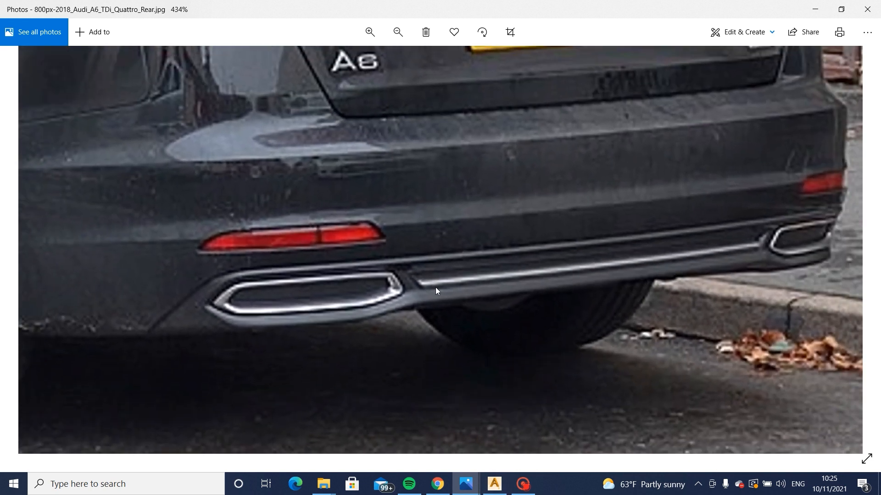
pyautogui.scroll(-3, 436, 289)
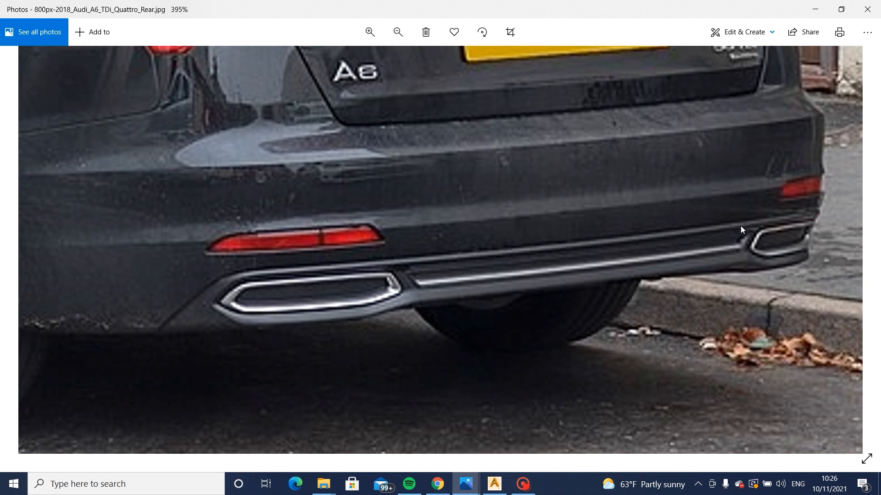
# Step: Switch back to Alias and try to lower only the upper draft surface's bottom hull in the back view, then undo it
pyautogui.click(494, 484)
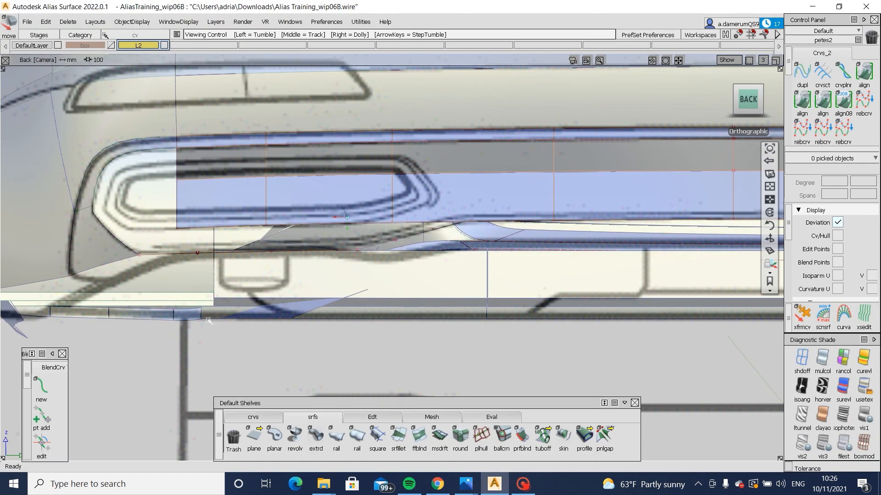
pyautogui.keyDown('alt'); pyautogui.keyDown('shift'); pyautogui.moveTo(437, 239); pyautogui.dragTo(348, 276, button='middle'); pyautogui.keyUp('shift'); pyautogui.keyUp('alt')
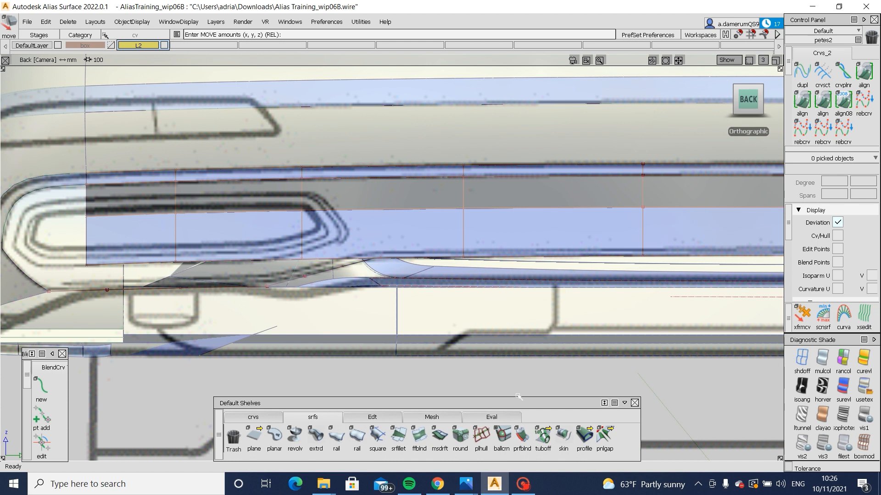
pyautogui.click(372, 417)
pyautogui.click(620, 433)
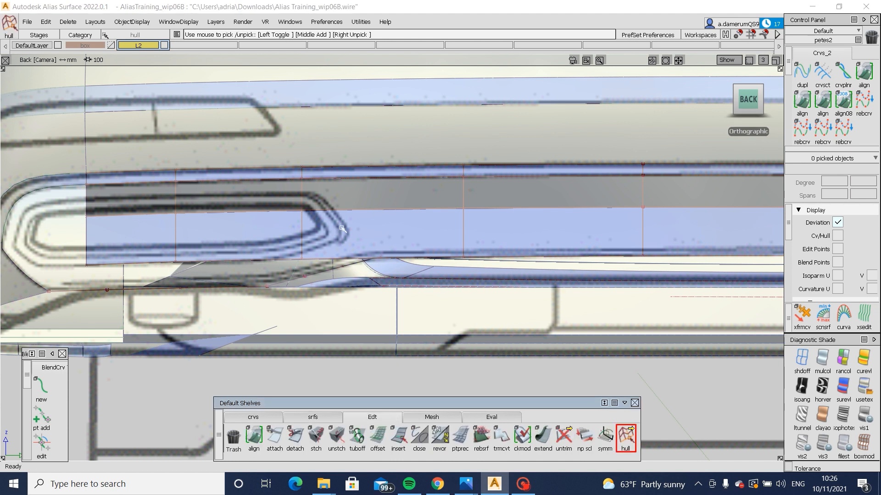
pyautogui.click(375, 213)
pyautogui.click(385, 232)
pyautogui.keyDown('ctrl'); pyautogui.keyDown('shift'); pyautogui.moveTo(407, 337); pyautogui.dragTo(405, 308, button='middle'); pyautogui.keyUp('shift'); pyautogui.keyUp('ctrl')
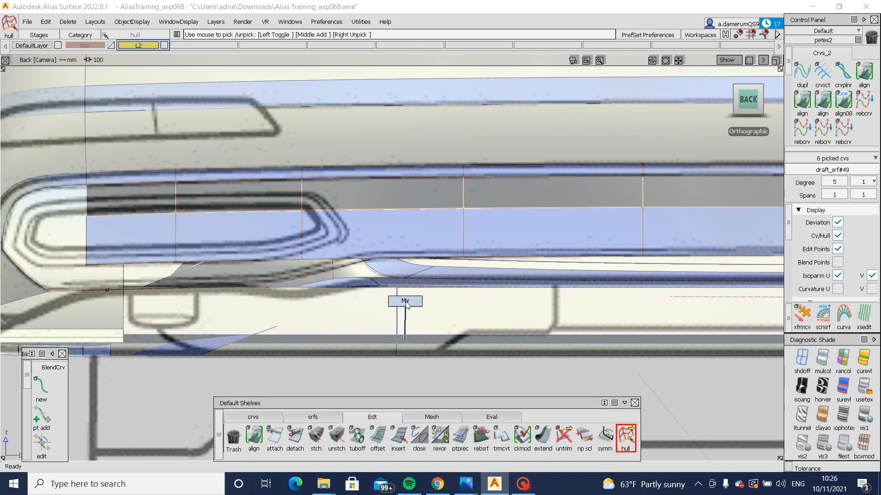
pyautogui.moveTo(406, 314); pyautogui.dragTo(406, 339, button='right')
pyautogui.hotkey('ctrl', 'z')
pyautogui.hotkey('ctrl', 'z')
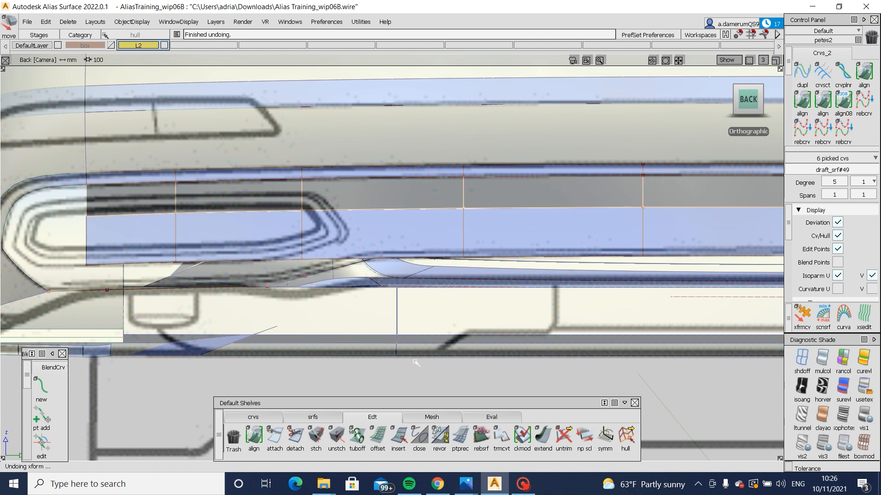
# Step: Pick the coincident hulls of both draft surfaces and move them down together in the back view
pyautogui.click(623, 435)
pyautogui.click(432, 210)
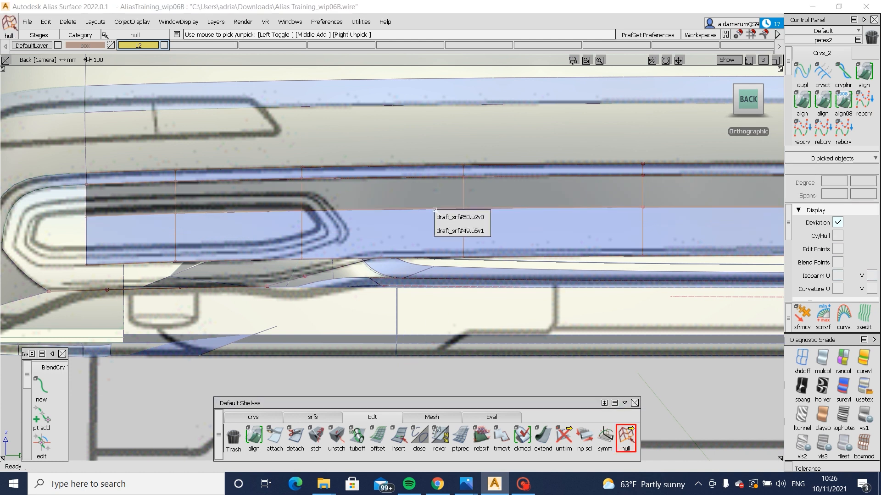
pyautogui.click(436, 215)
pyautogui.click(434, 208)
pyautogui.click(439, 229)
pyautogui.keyDown('ctrl'); pyautogui.keyDown('shift'); pyautogui.moveTo(478, 339); pyautogui.dragTo(478, 314, button='middle'); pyautogui.keyUp('shift'); pyautogui.keyUp('ctrl')
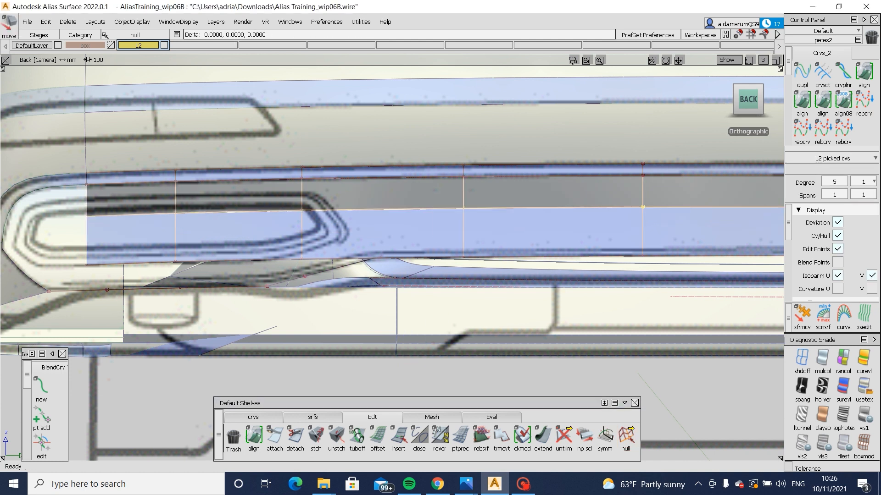
pyautogui.moveTo(479, 313); pyautogui.dragTo(479, 337, button='right')
# Step: Check the lowered shared edge in the left, perspective and back views, and examine the exhaust surround in the reference photo in Photos
pyautogui.press('F8')
pyautogui.keyDown('alt'); pyautogui.keyDown('shift'); pyautogui.moveTo(313, 228); pyautogui.dragTo(732, 139); pyautogui.keyUp('shift'); pyautogui.keyUp('alt')
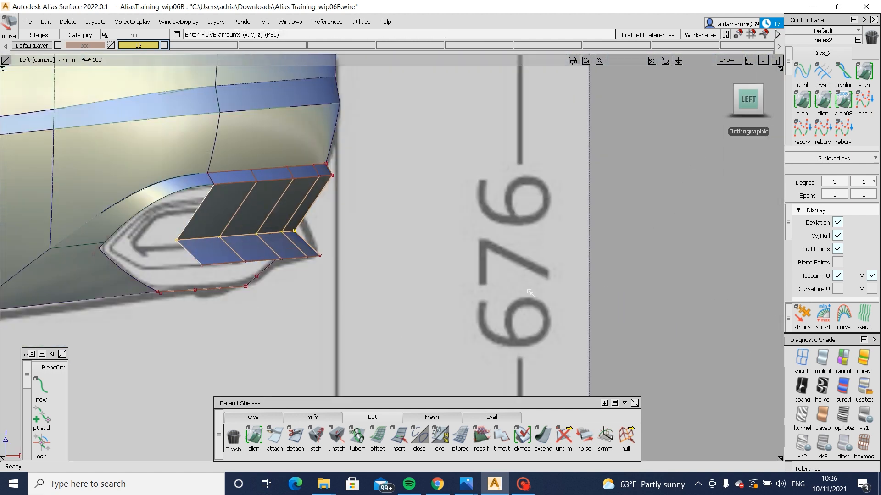
pyautogui.keyDown('alt'); pyautogui.keyDown('shift'); pyautogui.moveTo(530, 293); pyautogui.dragTo(534, 268, button='right'); pyautogui.keyUp('shift'); pyautogui.keyUp('alt')
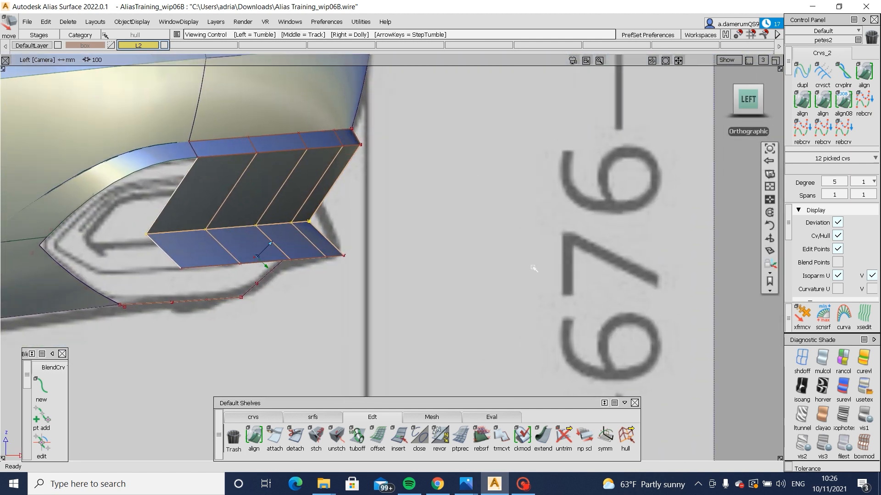
pyautogui.keyDown('alt'); pyautogui.keyDown('shift'); pyautogui.moveTo(446, 237); pyautogui.dragTo(304, 317, button='right'); pyautogui.keyUp('shift'); pyautogui.keyUp('alt')
pyautogui.press('F8')
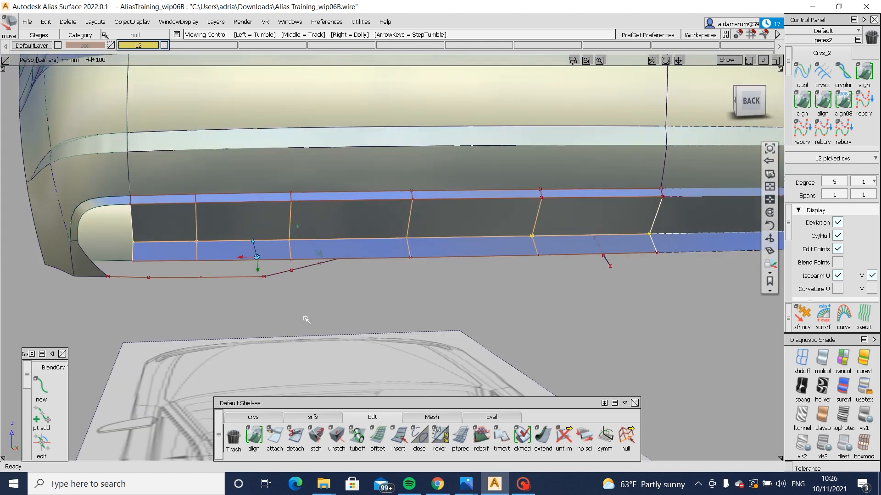
pyautogui.keyDown('ctrl'); pyautogui.keyDown('shift'); pyautogui.moveTo(303, 317); pyautogui.dragTo(298, 252); pyautogui.keyUp('shift'); pyautogui.keyUp('ctrl')
pyautogui.click(751, 102)
pyautogui.keyDown('alt'); pyautogui.keyDown('shift'); pyautogui.moveTo(473, 309); pyautogui.dragTo(527, 307, button='right'); pyautogui.keyUp('shift'); pyautogui.keyUp('alt')
pyautogui.keyDown('alt'); pyautogui.keyDown('shift'); pyautogui.moveTo(528, 307); pyautogui.dragTo(644, 324, button='middle'); pyautogui.keyUp('shift'); pyautogui.keyUp('alt')
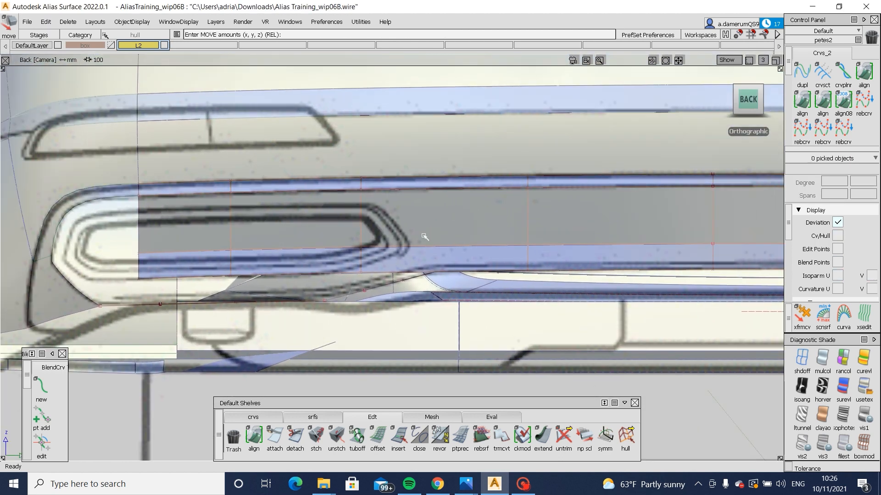
pyautogui.click(466, 484)
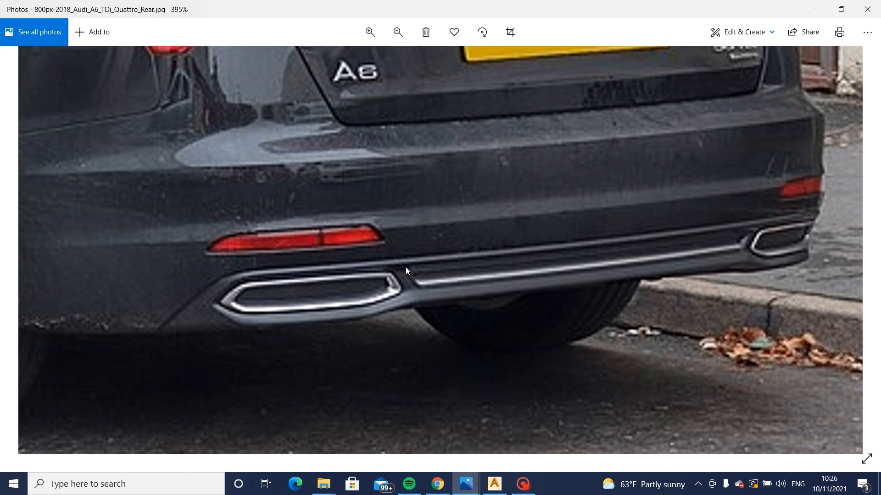
# Step: Return to Alias and draw a slanted edit-point curve beside the exhaust surround's inner end in the back view
pyautogui.click(492, 485)
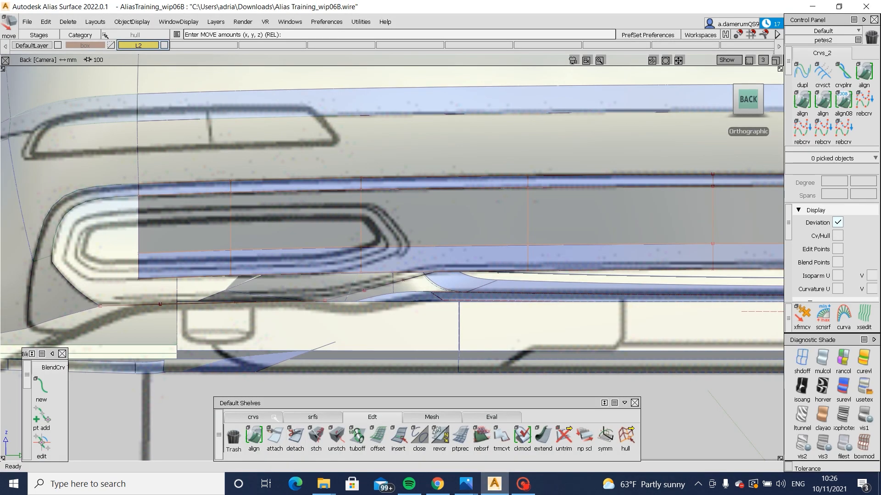
pyautogui.click(254, 417)
pyautogui.click(274, 438)
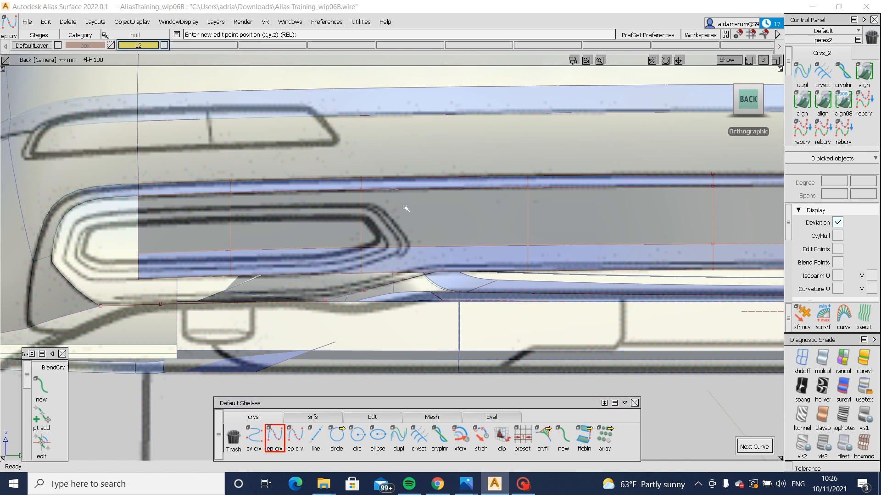
pyautogui.click(404, 206)
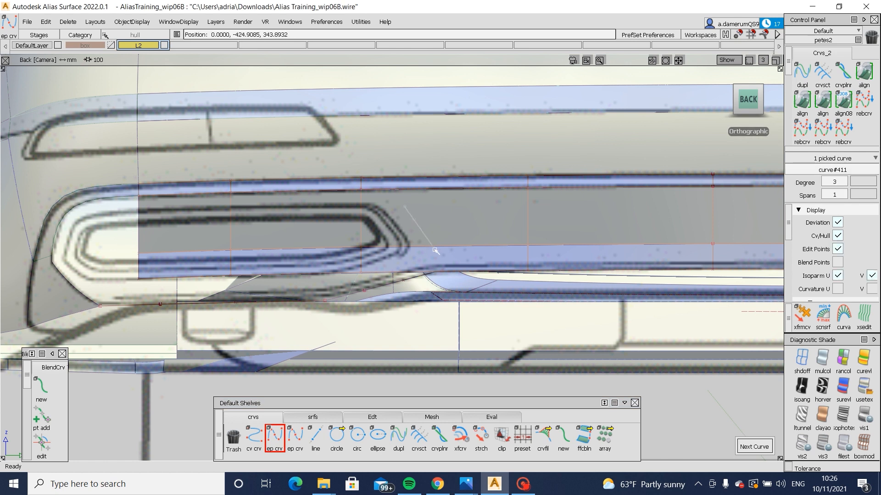
pyautogui.click(435, 251)
# Step: Set the slanted curve's pivot at its lower end and move that end onto the shared edge of the two draft surfaces
pyautogui.keyDown('ctrl'); pyautogui.keyDown('shift'); pyautogui.moveTo(440, 287); pyautogui.dragTo(433, 214); pyautogui.keyUp('shift'); pyautogui.keyUp('ctrl')
pyautogui.click(419, 225)
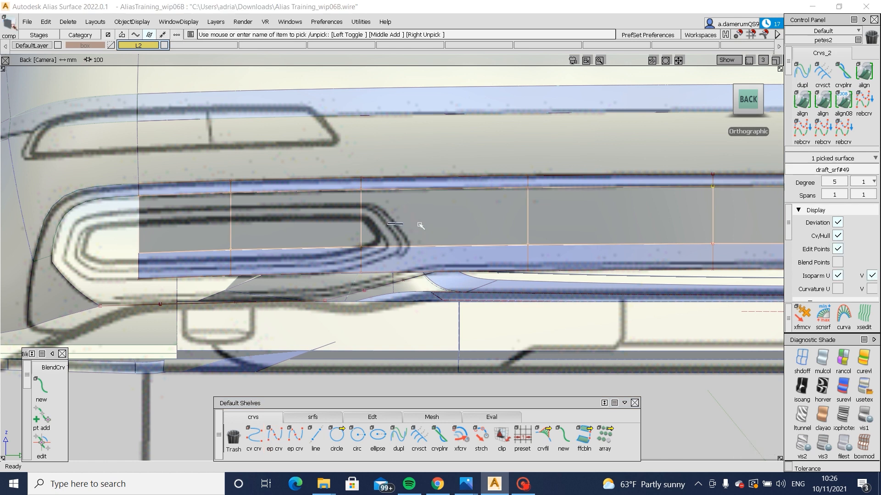
pyautogui.keyDown('ctrl'); pyautogui.keyDown('shift'); pyautogui.moveTo(420, 225); pyautogui.dragTo(416, 224, button='right'); pyautogui.keyUp('shift'); pyautogui.keyUp('ctrl')
pyautogui.click(421, 229)
pyautogui.press('space')
pyautogui.keyDown('ctrl'); pyautogui.keyDown('shift'); pyautogui.moveTo(430, 260); pyautogui.dragTo(398, 211); pyautogui.keyUp('shift'); pyautogui.keyUp('ctrl')
pyautogui.click(414, 219)
pyautogui.keyDown('alt'); pyautogui.keyDown('shift'); pyautogui.moveTo(414, 222); pyautogui.dragTo(450, 219, button='middle'); pyautogui.keyUp('shift'); pyautogui.keyUp('alt')
pyautogui.keyDown('alt'); pyautogui.keyDown('shift'); pyautogui.moveTo(450, 219); pyautogui.dragTo(474, 219, button='right'); pyautogui.keyUp('shift'); pyautogui.keyUp('alt')
pyautogui.keyDown('ctrl'); pyautogui.keyDown('shift'); pyautogui.moveTo(514, 214); pyautogui.dragTo(526, 204, button='middle'); pyautogui.keyUp('shift'); pyautogui.keyUp('ctrl')
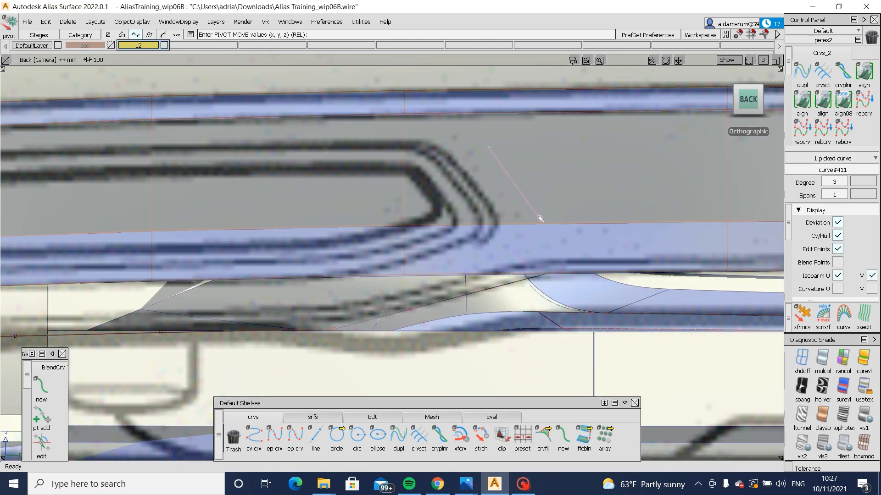
pyautogui.keyDown('ctrl'); pyautogui.click(542, 225); pyautogui.keyUp('ctrl')
pyautogui.keyDown('ctrl'); pyautogui.keyDown('shift'); pyautogui.moveTo(549, 232); pyautogui.dragTo(549, 225, button='middle'); pyautogui.keyUp('shift'); pyautogui.keyUp('ctrl')
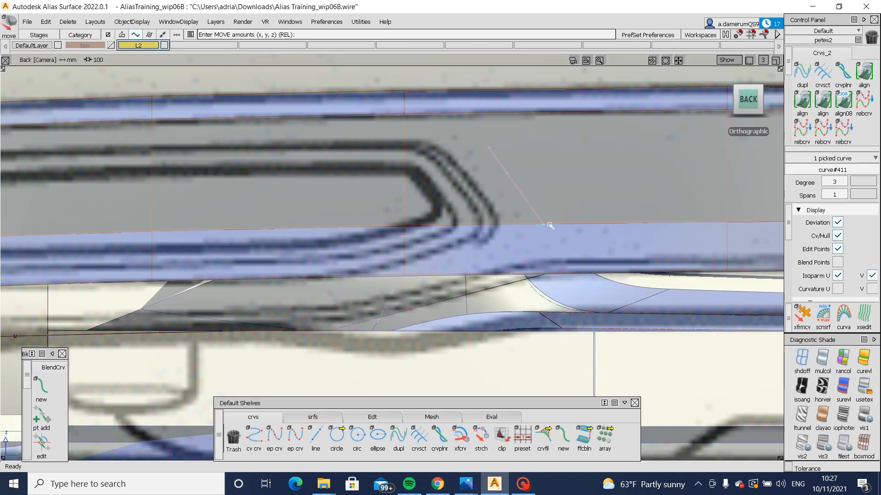
pyautogui.moveTo(549, 225); pyautogui.dragTo(543, 229)
# Step: Scale the slanted curve about its lower end to lengthen it upward
pyautogui.keyDown('ctrl'); pyautogui.keyDown('shift'); pyautogui.moveTo(551, 201); pyautogui.dragTo(575, 204, button='middle'); pyautogui.keyUp('shift'); pyautogui.keyUp('ctrl')
pyautogui.moveTo(574, 203); pyautogui.dragTo(581, 204)
pyautogui.keyDown('ctrl'); pyautogui.keyDown('shift'); pyautogui.moveTo(572, 248); pyautogui.dragTo(565, 186, button='middle'); pyautogui.keyUp('shift'); pyautogui.keyUp('ctrl')
pyautogui.keyDown('ctrl'); pyautogui.keyDown('shift'); pyautogui.moveTo(566, 185); pyautogui.dragTo(565, 174); pyautogui.keyUp('shift'); pyautogui.keyUp('ctrl')
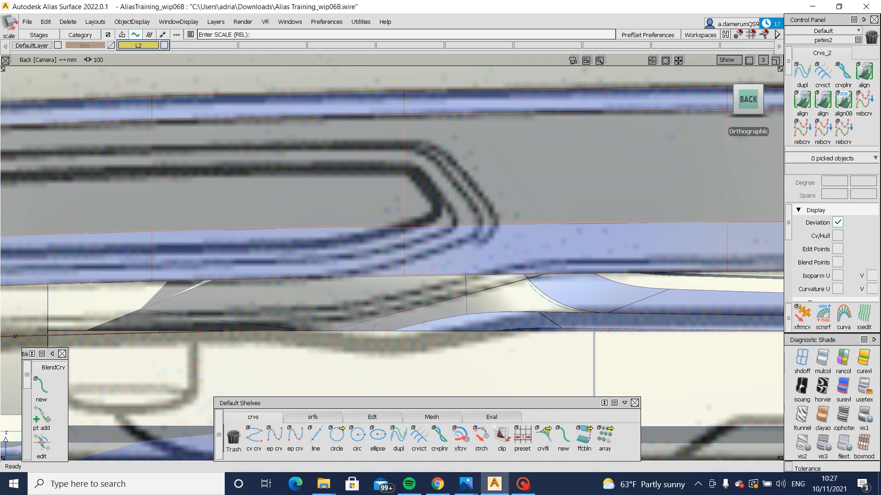
# Step: Stretch the slanted curve's upper end up toward the exhaust surround, turning diagnostic shading off while selecting it and back on when finished
pyautogui.click(481, 436)
pyautogui.click(486, 139)
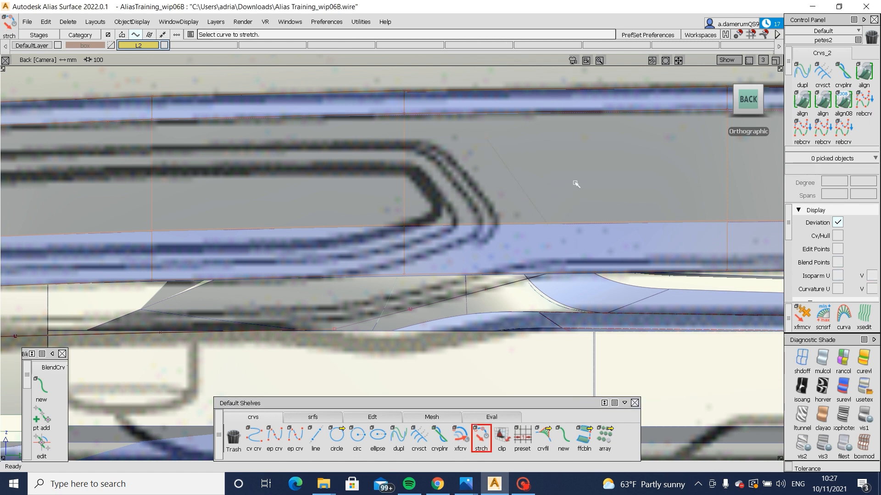
pyautogui.click(796, 358)
pyautogui.click(489, 140)
pyautogui.moveTo(544, 146); pyautogui.dragTo(537, 145)
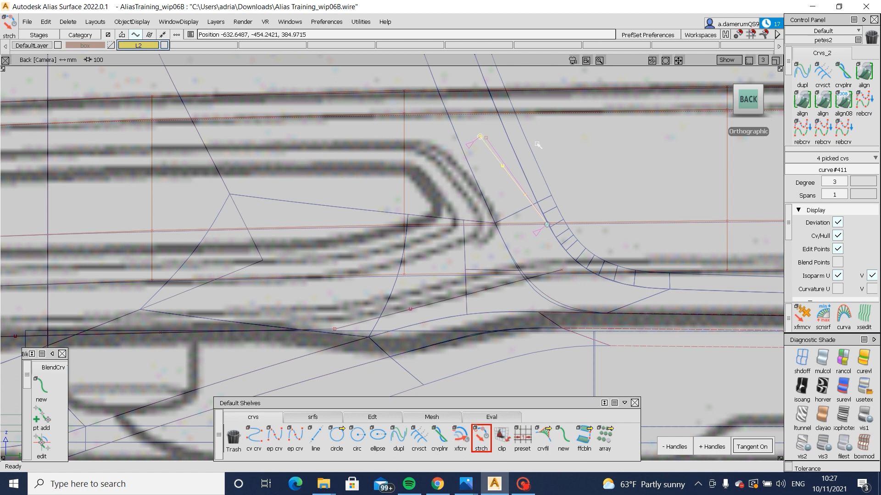
pyautogui.keyDown('ctrl'); pyautogui.keyDown('shift'); pyautogui.moveTo(539, 214); pyautogui.dragTo(530, 159); pyautogui.keyUp('shift'); pyautogui.keyUp('ctrl')
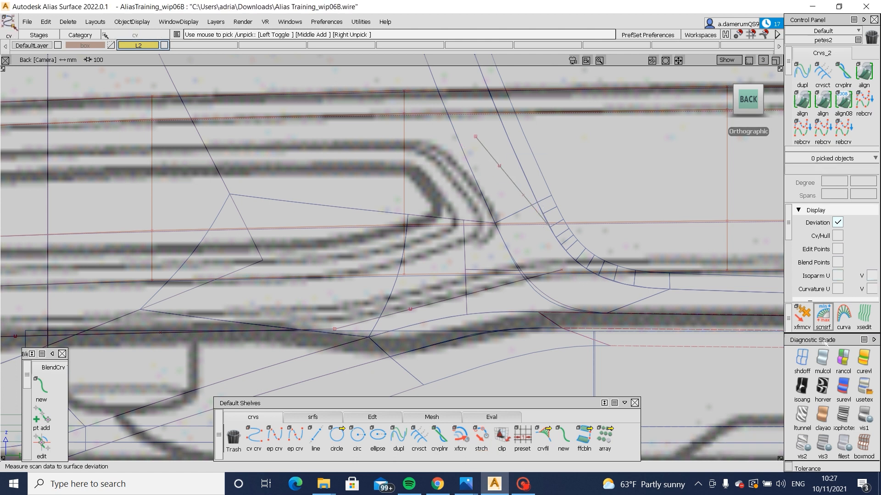
pyautogui.click(862, 387)
# Step: Draw an edit-point curve from the slanted curve's upper end along the top of the exhaust surround, past the draft surface's outer edge
pyautogui.click(274, 438)
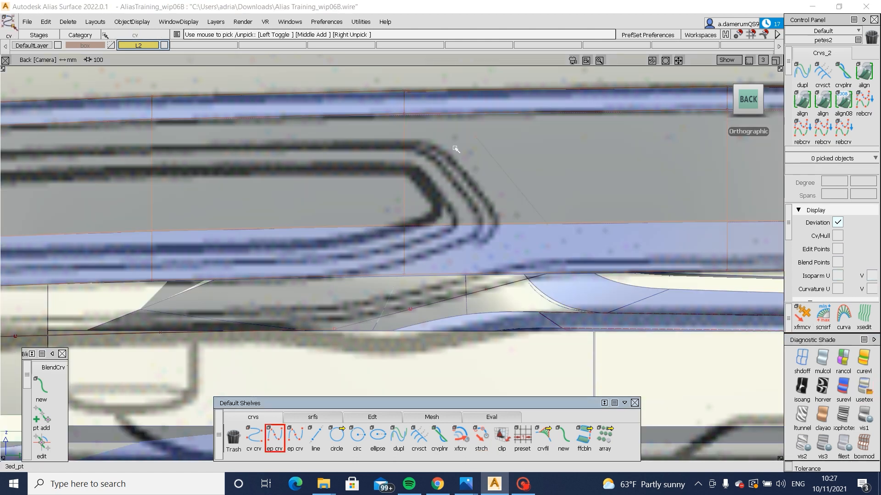
pyautogui.click(477, 139)
pyautogui.keyDown('alt'); pyautogui.keyDown('shift'); pyautogui.moveTo(308, 163); pyautogui.dragTo(616, 163, button='middle'); pyautogui.keyUp('shift'); pyautogui.keyUp('alt')
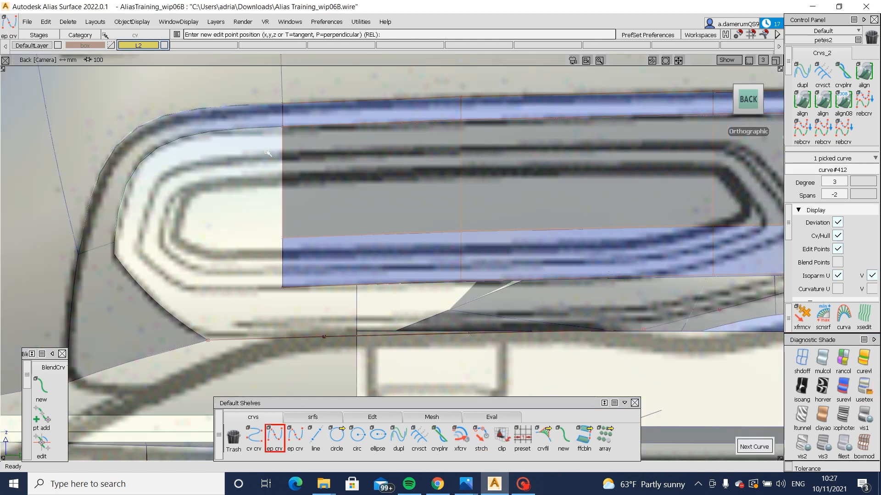
pyautogui.click(274, 153)
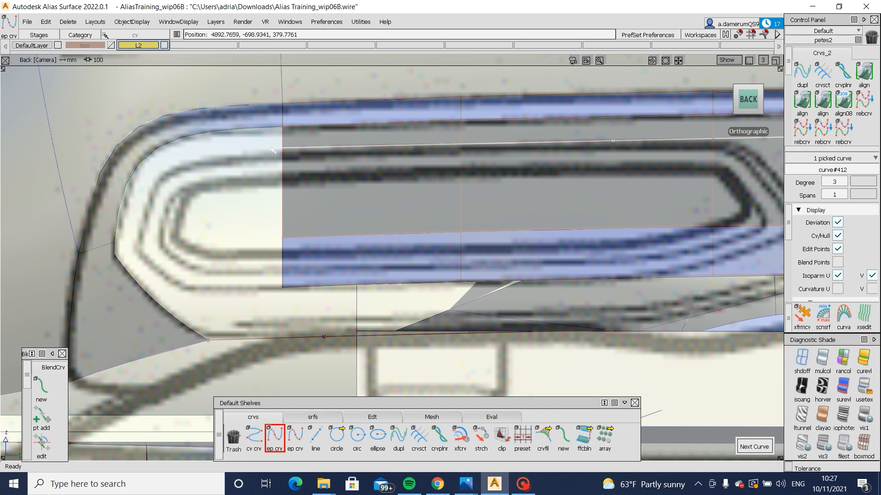
pyautogui.keyDown('alt'); pyautogui.keyDown('shift'); pyautogui.moveTo(479, 190); pyautogui.dragTo(331, 181, button='middle'); pyautogui.keyUp('shift'); pyautogui.keyUp('alt')
pyautogui.keyDown('ctrl'); pyautogui.keyDown('shift'); pyautogui.moveTo(525, 219); pyautogui.dragTo(521, 157); pyautogui.keyUp('shift'); pyautogui.keyUp('ctrl')
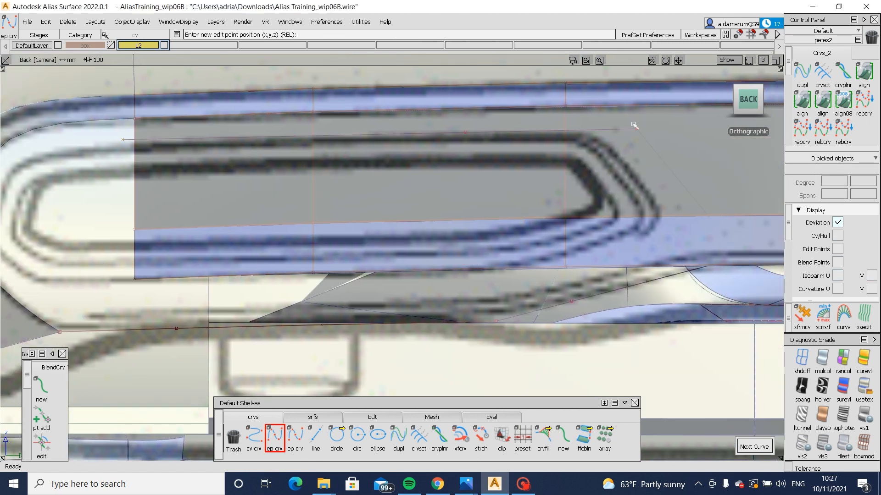
# Step: Move the two CVs at the shared corner of the curves down toward the exhaust surround's upper outline
pyautogui.keyDown('ctrl'); pyautogui.keyDown('shift'); pyautogui.moveTo(633, 125); pyautogui.dragTo(626, 121); pyautogui.keyUp('shift'); pyautogui.keyUp('ctrl')
pyautogui.moveTo(627, 121); pyautogui.dragTo(644, 136)
pyautogui.keyDown('ctrl'); pyautogui.keyDown('shift'); pyautogui.moveTo(676, 157); pyautogui.dragTo(676, 133, button='middle'); pyautogui.keyUp('shift'); pyautogui.keyUp('ctrl')
pyautogui.moveTo(676, 133); pyautogui.dragTo(677, 139, button='right')
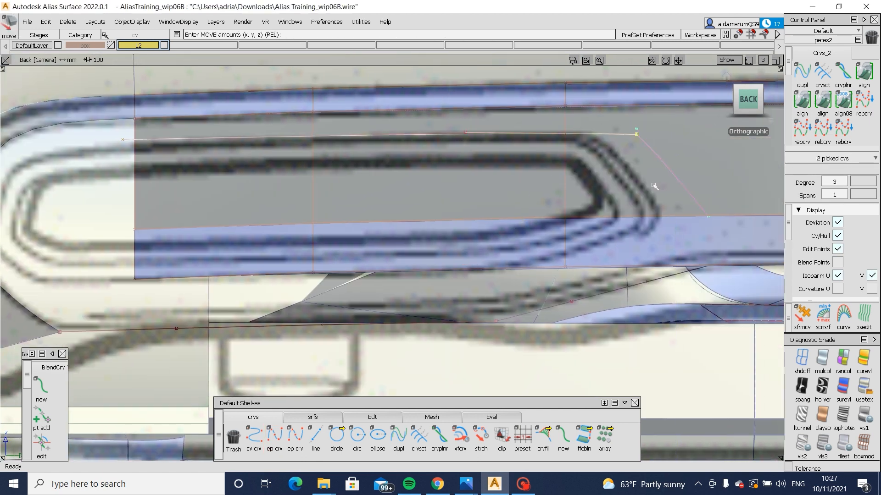
pyautogui.keyDown('ctrl'); pyautogui.keyDown('shift'); pyautogui.moveTo(652, 186); pyautogui.dragTo(653, 155); pyautogui.keyUp('shift'); pyautogui.keyUp('ctrl')
# Step: Lower the top curve's outer end CV by about 1.3 mm in Z to follow the exhaust surround
pyautogui.keyDown('ctrl'); pyautogui.keyDown('shift'); pyautogui.moveTo(269, 142); pyautogui.dragTo(243, 127); pyautogui.keyUp('shift'); pyautogui.keyUp('ctrl')
pyautogui.moveTo(97, 128); pyautogui.dragTo(134, 154)
pyautogui.keyDown('ctrl'); pyautogui.keyDown('shift'); pyautogui.moveTo(211, 184); pyautogui.dragTo(211, 164, button='middle'); pyautogui.keyUp('shift'); pyautogui.keyUp('ctrl')
pyautogui.moveTo(263, 186); pyautogui.dragTo(262, 188, button='right')
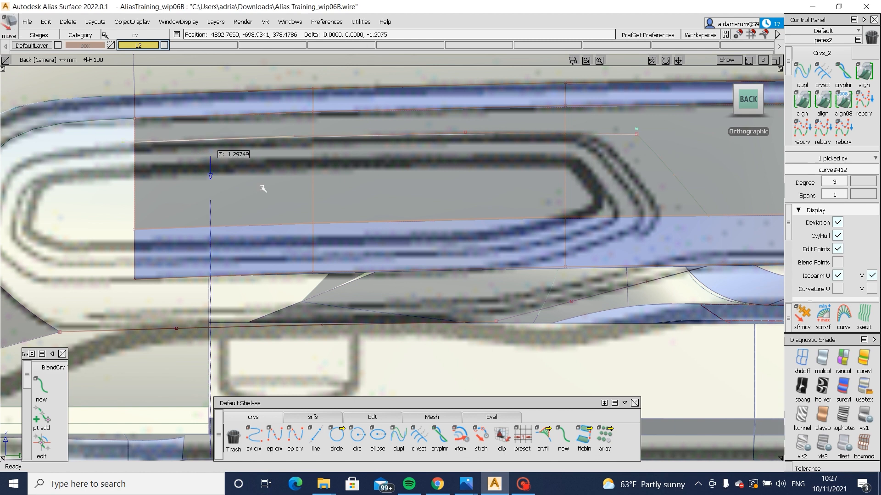
pyautogui.keyDown('ctrl'); pyautogui.keyDown('shift'); pyautogui.moveTo(263, 188); pyautogui.dragTo(263, 159); pyautogui.keyUp('shift'); pyautogui.keyUp('ctrl')
# Step: Trim the upper draft surface with the two curves, keeping the region outside the exhaust opening
pyautogui.keyDown('ctrl'); pyautogui.keyDown('shift'); pyautogui.moveTo(714, 156); pyautogui.dragTo(606, 126); pyautogui.keyUp('shift'); pyautogui.keyUp('ctrl')
pyautogui.keyDown('ctrl'); pyautogui.keyDown('shift'); pyautogui.moveTo(605, 127); pyautogui.dragTo(709, 160, button='right'); pyautogui.keyUp('shift'); pyautogui.keyUp('ctrl')
pyautogui.click(704, 446)
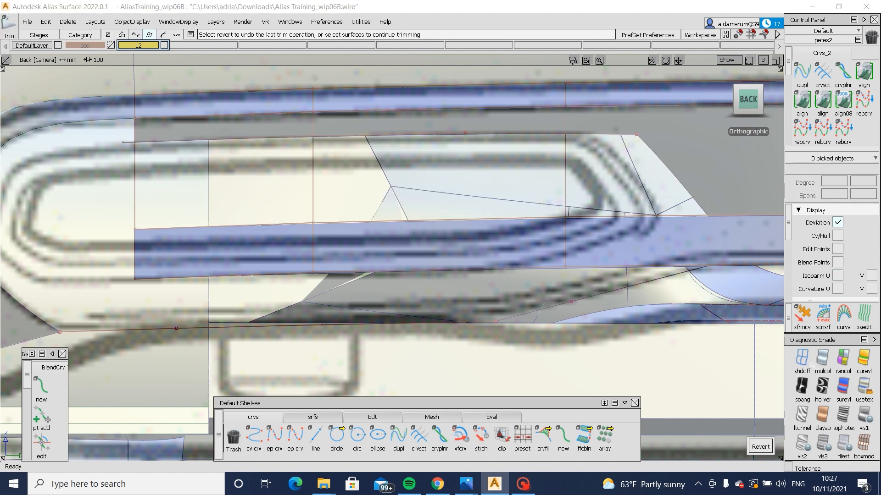
# Step: Check the surround's inner end in the reference photo and draw a short edit-point curve across the lower draft surface from the trimmed corner
pyautogui.keyDown('alt'); pyautogui.keyDown('shift'); pyautogui.moveTo(694, 248); pyautogui.dragTo(603, 248, button='middle'); pyautogui.keyUp('shift'); pyautogui.keyUp('alt')
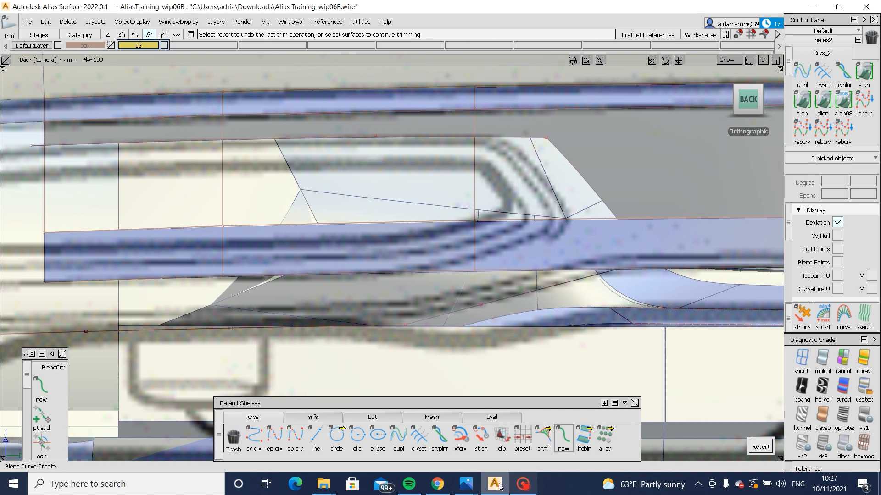
pyautogui.click(469, 484)
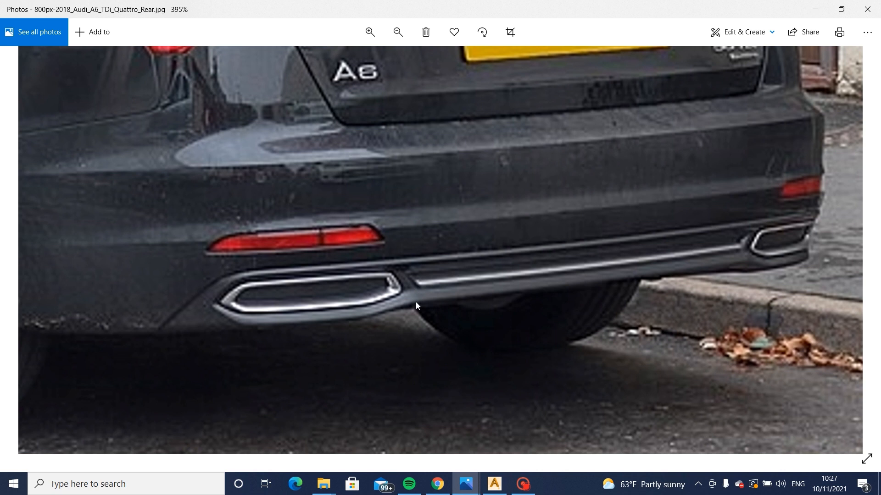
pyautogui.click(493, 483)
pyautogui.click(274, 438)
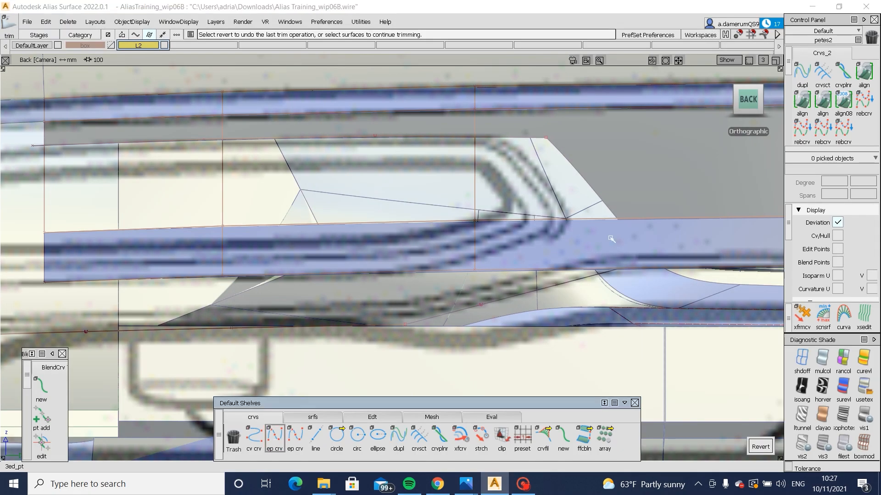
pyautogui.click(615, 218)
pyautogui.click(601, 276)
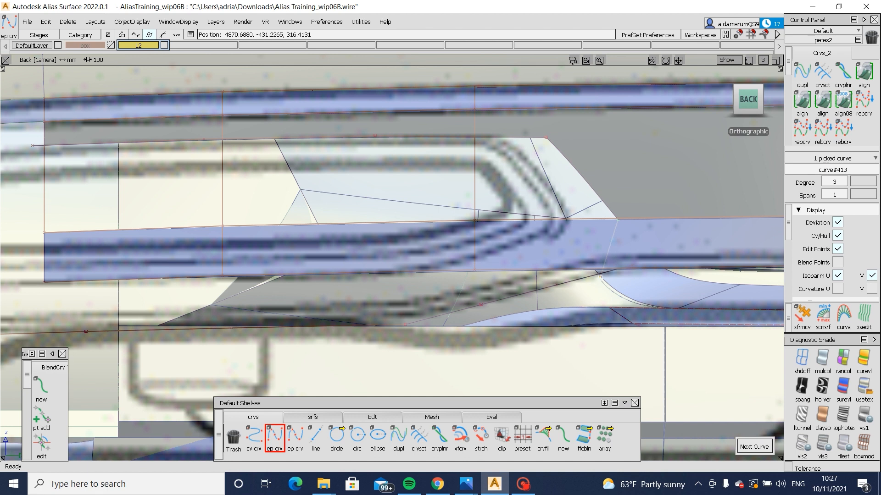
pyautogui.keyDown('ctrl'); pyautogui.keyDown('shift'); pyautogui.moveTo(621, 306); pyautogui.dragTo(627, 224); pyautogui.keyUp('shift'); pyautogui.keyUp('ctrl')
# Step: Project the short curve onto the lower draft surface and trim it, keeping the part toward the car's centre
pyautogui.click(570, 251)
pyautogui.keyDown('ctrl'); pyautogui.keyDown('shift'); pyautogui.moveTo(570, 252); pyautogui.dragTo(620, 250, button='right'); pyautogui.keyUp('shift'); pyautogui.keyUp('ctrl')
pyautogui.click(609, 242)
pyautogui.keyDown('ctrl'); pyautogui.keyDown('shift'); pyautogui.moveTo(696, 219); pyautogui.dragTo(658, 247, button='right'); pyautogui.keyUp('shift'); pyautogui.keyUp('ctrl')
pyautogui.click(658, 245)
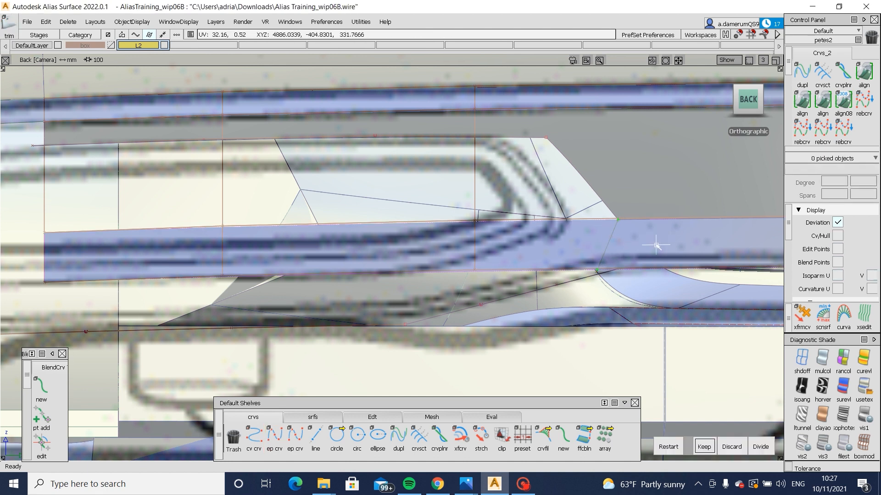
pyautogui.press('space')
# Step: Inspect the trimmed draft surfaces from several angles and compare the exhaust surround's inner corner with the reference photo in Photos
pyautogui.keyDown('alt'); pyautogui.keyDown('shift'); pyautogui.moveTo(646, 197); pyautogui.dragTo(678, 222); pyautogui.keyUp('shift'); pyautogui.keyUp('alt')
pyautogui.keyDown('alt'); pyautogui.keyDown('shift'); pyautogui.moveTo(677, 222); pyautogui.dragTo(616, 248, button='right'); pyautogui.keyUp('shift'); pyautogui.keyUp('alt')
pyautogui.keyDown('alt'); pyautogui.keyDown('shift'); pyautogui.moveTo(617, 247); pyautogui.dragTo(647, 209); pyautogui.keyUp('shift'); pyautogui.keyUp('alt')
pyautogui.click(679, 192)
pyautogui.keyDown('alt'); pyautogui.keyDown('shift'); pyautogui.moveTo(680, 192); pyautogui.dragTo(715, 202, button='right'); pyautogui.keyUp('shift'); pyautogui.keyUp('alt')
pyautogui.keyDown('alt'); pyautogui.keyDown('shift'); pyautogui.moveTo(715, 202); pyautogui.dragTo(569, 239); pyautogui.keyUp('shift'); pyautogui.keyUp('alt')
pyautogui.click(698, 232)
pyautogui.keyDown('alt'); pyautogui.keyDown('shift'); pyautogui.moveTo(568, 238); pyautogui.dragTo(427, 248, button='right'); pyautogui.keyUp('shift'); pyautogui.keyUp('alt')
pyautogui.keyDown('alt'); pyautogui.keyDown('shift'); pyautogui.moveTo(427, 248); pyautogui.dragTo(394, 248); pyautogui.keyUp('shift'); pyautogui.keyUp('alt')
pyautogui.keyDown('alt'); pyautogui.keyDown('shift'); pyautogui.moveTo(394, 248); pyautogui.dragTo(490, 248, button='right'); pyautogui.keyUp('shift'); pyautogui.keyUp('alt')
pyautogui.keyDown('alt'); pyautogui.keyDown('shift'); pyautogui.moveTo(491, 248); pyautogui.dragTo(489, 275); pyautogui.keyUp('shift'); pyautogui.keyUp('alt')
pyautogui.click(496, 483)
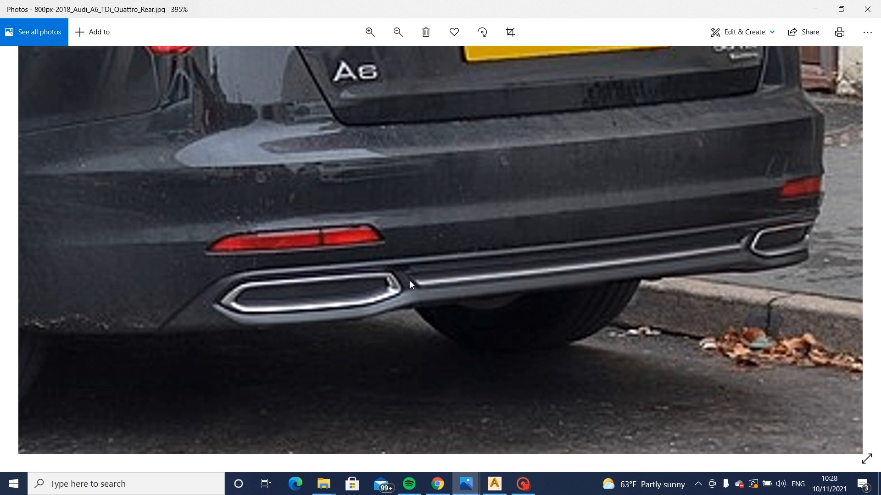
# Step: Return to the Alias model and rework the upper draft surface's trim in the back view, removing the thin strip above the exhaust opening
pyautogui.click(494, 484)
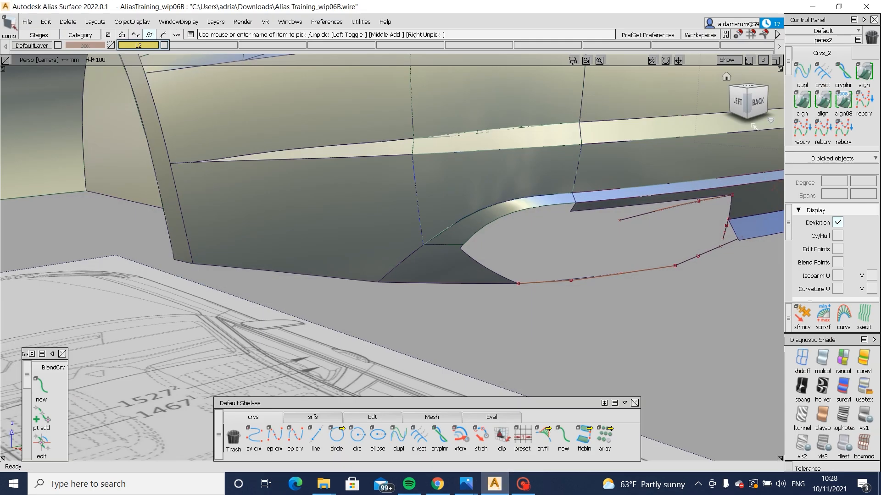
pyautogui.click(757, 102)
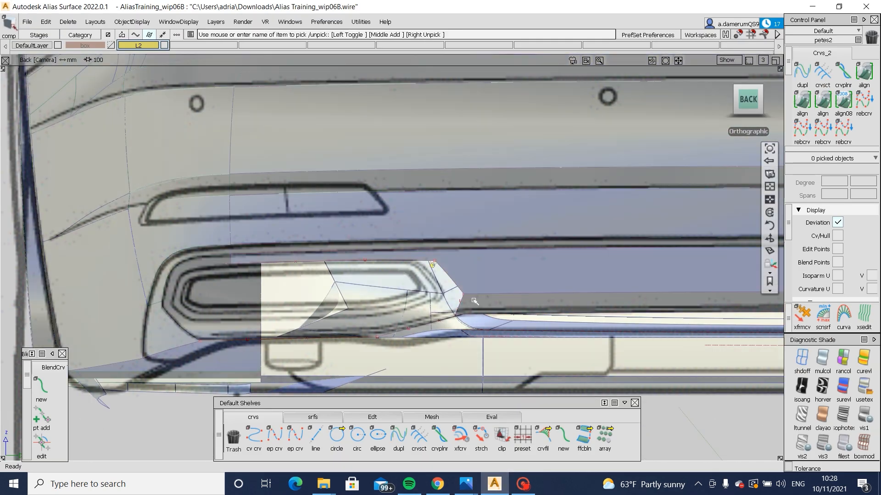
pyautogui.scroll(5, 475, 301)
pyautogui.click(536, 311)
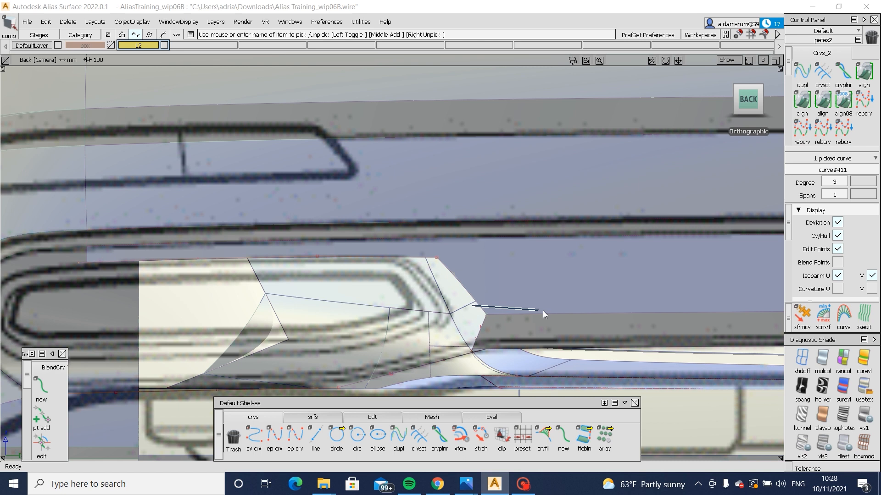
pyautogui.press('s')
pyautogui.moveTo(550, 311); pyautogui.dragTo(559, 314)
pyautogui.hotkey('ctrl', 'shift', 'd')
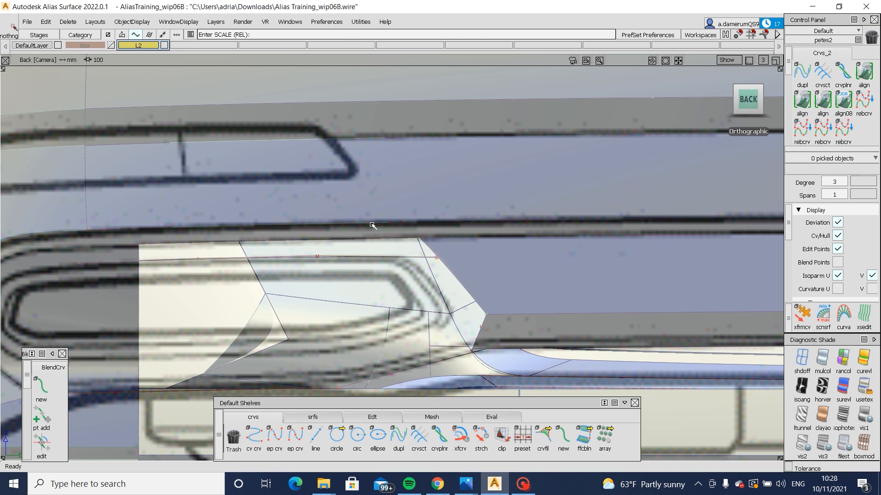
pyautogui.keyDown('alt'); pyautogui.keyDown('shift'); pyautogui.moveTo(416, 220); pyautogui.dragTo(293, 240); pyautogui.keyUp('shift'); pyautogui.keyUp('alt')
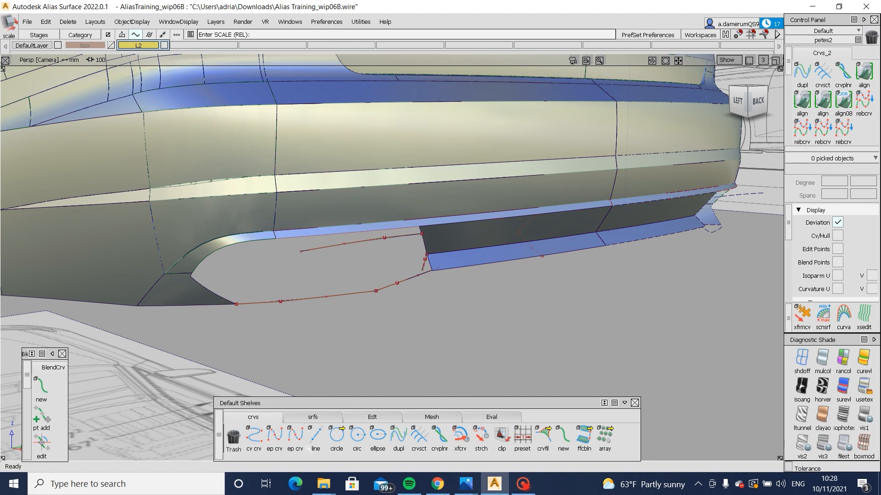
# Step: Create a multi-surface draft flange downward from the lower edge of the lip above the exhaust opening, with a length of 12
pyautogui.click(312, 417)
pyautogui.click(440, 438)
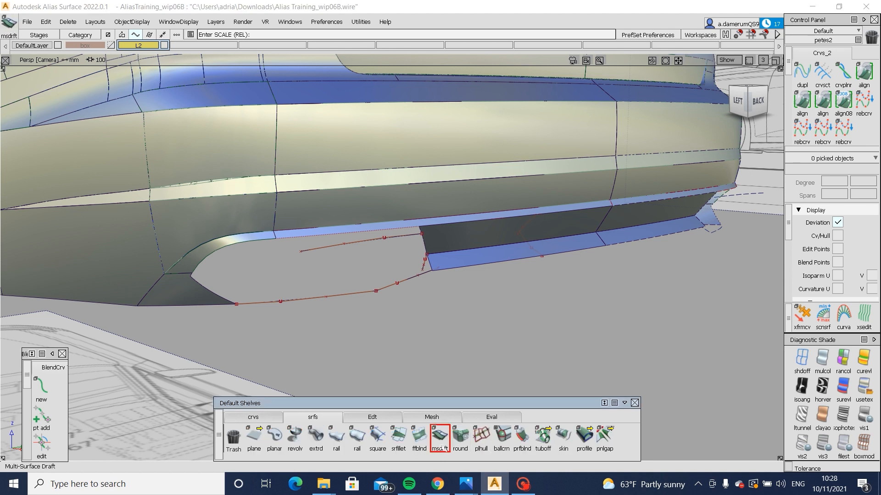
pyautogui.click(356, 236)
pyautogui.scroll(3, 356, 237)
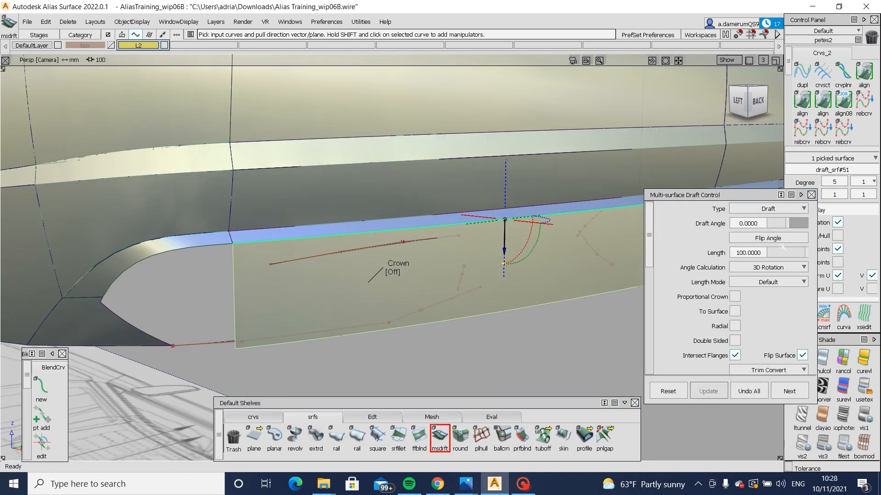
pyautogui.moveTo(781, 251); pyautogui.dragTo(774, 252)
pyautogui.click(758, 101)
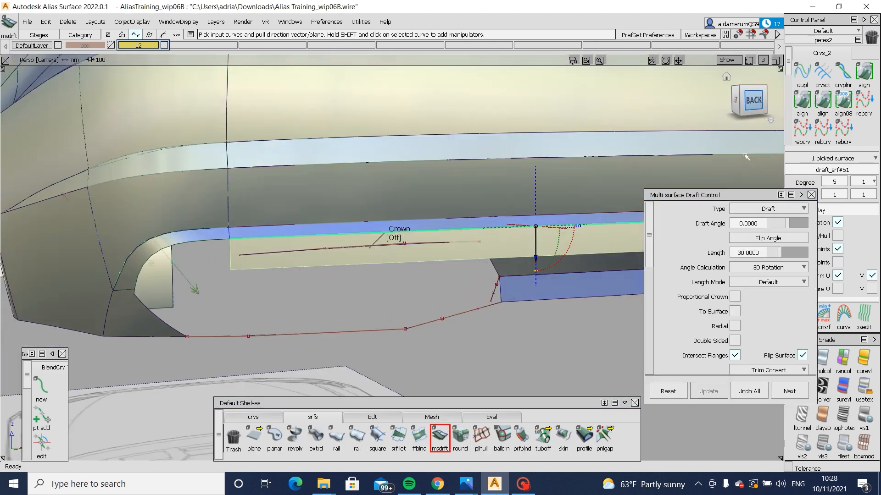
pyautogui.moveTo(537, 270); pyautogui.dragTo(537, 263)
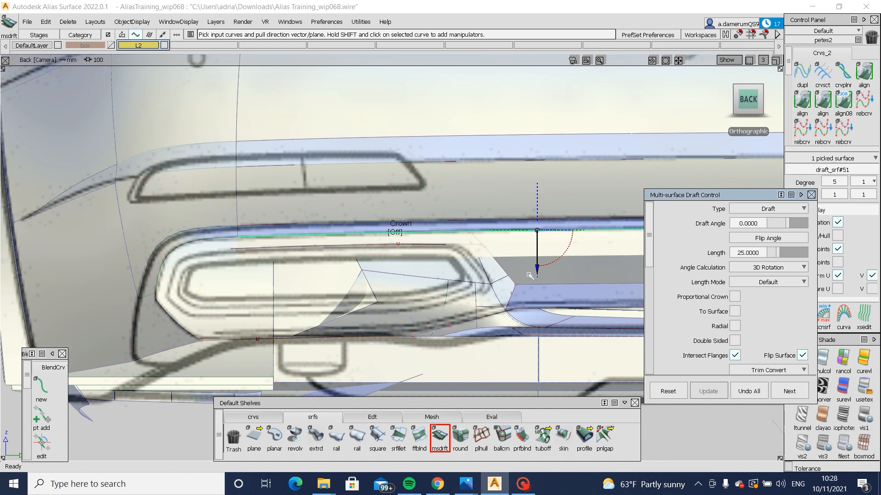
pyautogui.scroll(3, 349, 232)
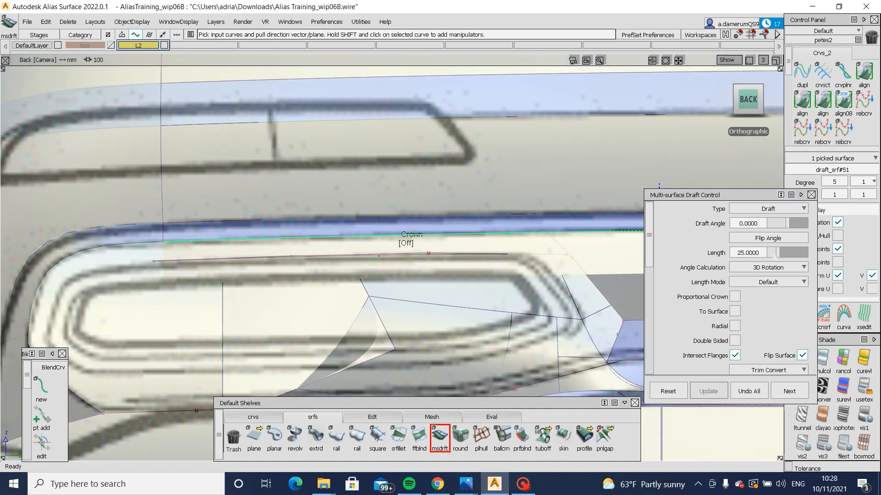
pyautogui.moveTo(774, 256); pyautogui.dragTo(776, 256)
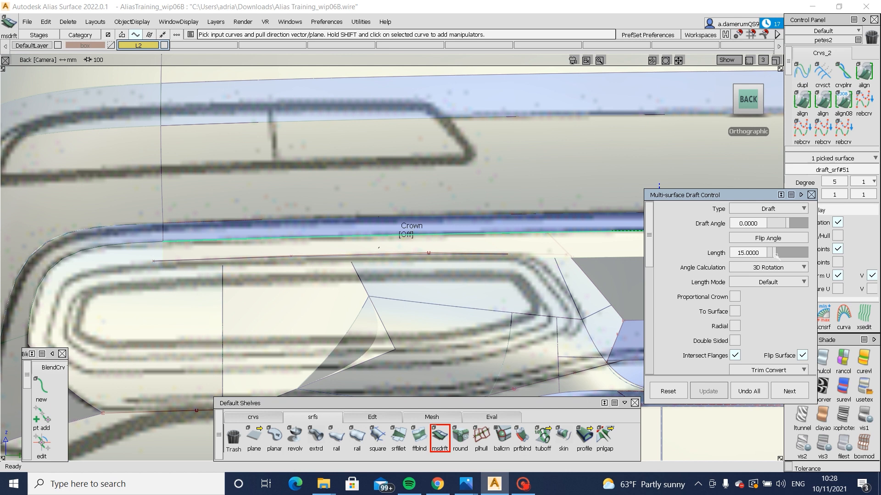
pyautogui.click(758, 252)
pyautogui.press('Return')
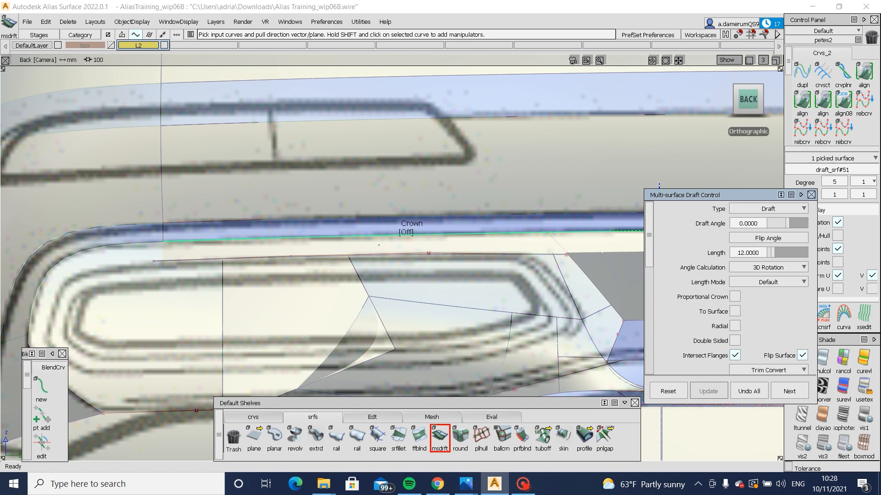
# Step: Slant the new flange in the left view by moving its lower hull row along X toward the front of the car
pyautogui.keyDown('alt'); pyautogui.keyDown('shift'); pyautogui.moveTo(531, 264); pyautogui.dragTo(638, 257); pyautogui.keyUp('shift'); pyautogui.keyUp('alt')
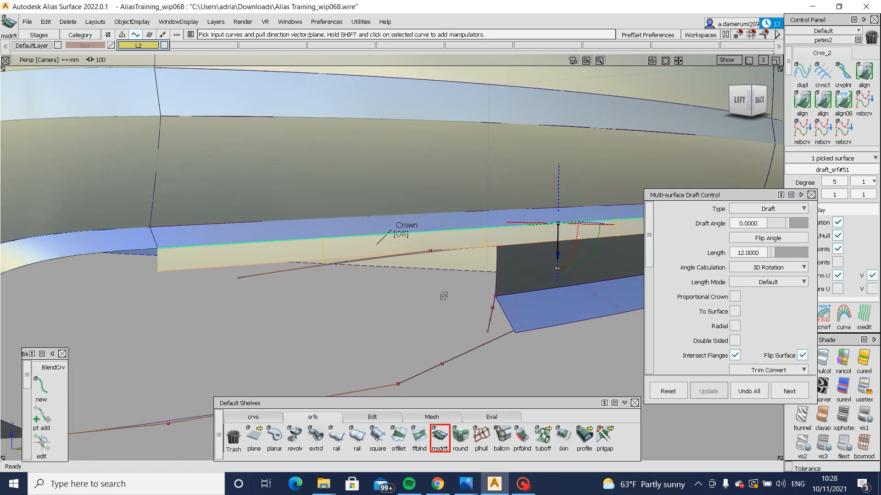
pyautogui.keyDown('alt'); pyautogui.keyDown('shift'); pyautogui.moveTo(444, 297); pyautogui.dragTo(596, 276); pyautogui.keyUp('shift'); pyautogui.keyUp('alt')
pyautogui.click(742, 103)
pyautogui.click(372, 417)
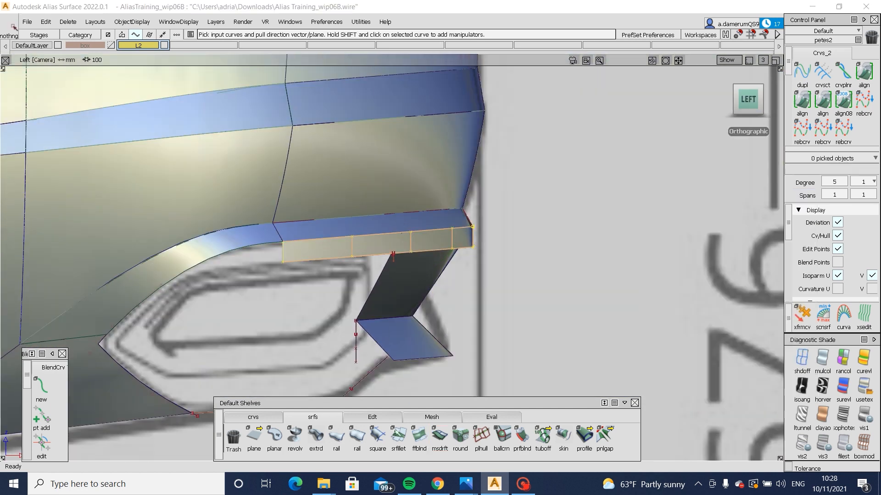
pyautogui.click(626, 436)
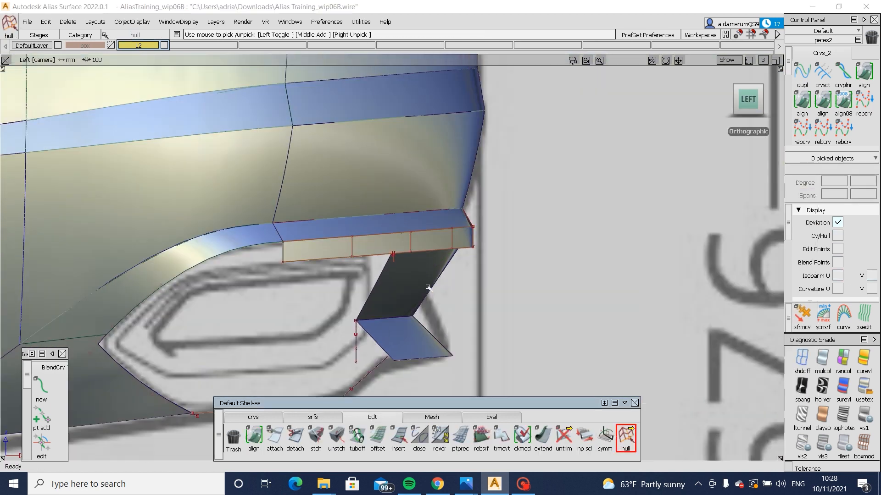
pyautogui.click(366, 255)
pyautogui.moveTo(549, 318); pyautogui.dragTo(539, 317, button='middle')
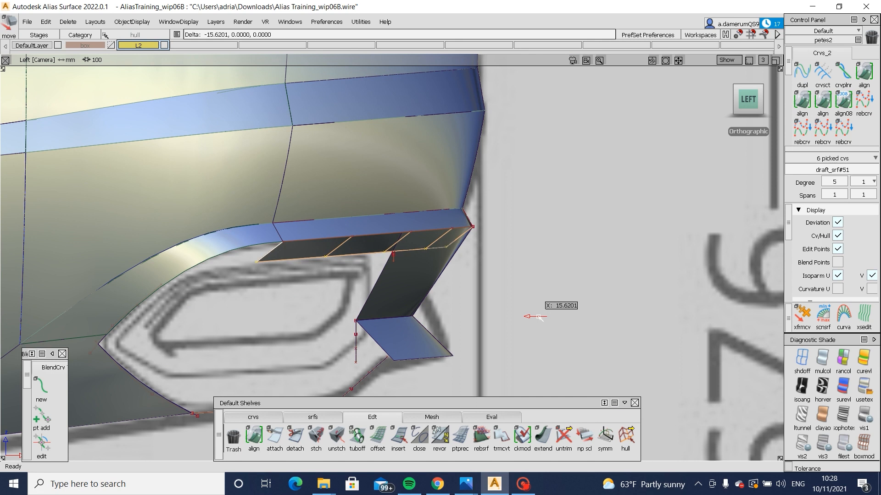
pyautogui.keyDown('ctrl'); pyautogui.keyDown('shift'); pyautogui.moveTo(537, 354); pyautogui.dragTo(542, 272); pyautogui.keyUp('shift'); pyautogui.keyUp('ctrl')
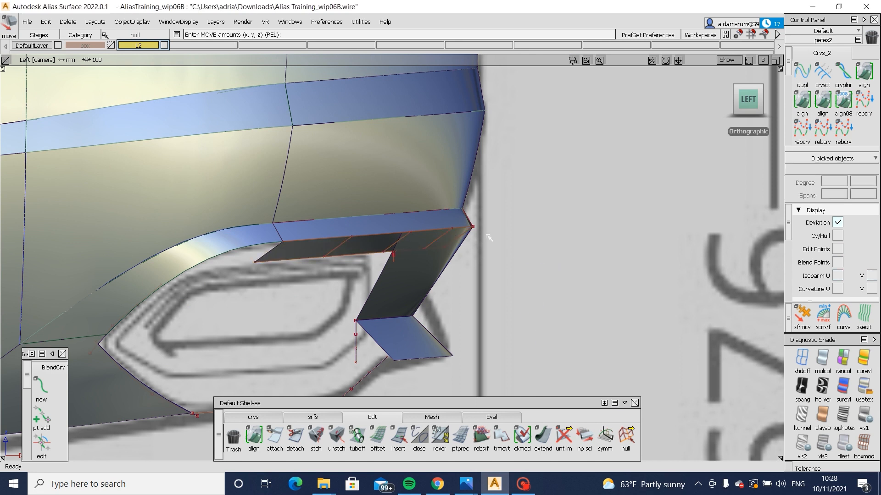
# Step: Trim the slanted flange against the upper draft surface, keeping the part that runs over the exhaust opening
pyautogui.moveTo(393, 278)
pyautogui.keyDown('alt'); pyautogui.keyDown('shift'); pyautogui.mouseDown()
pyautogui.moveTo(447, 281)
pyautogui.moveTo(403, 277)
pyautogui.moveTo(507, 219)
pyautogui.moveTo(465, 246)
pyautogui.moveTo(508, 240)
pyautogui.moveTo(528, 254)
pyautogui.mouseUp(); pyautogui.keyUp('shift'); pyautogui.keyUp('alt')
pyautogui.click(472, 249)
pyautogui.click(519, 233)
pyautogui.click(496, 245)
pyautogui.press('space')
pyautogui.keyDown('alt'); pyautogui.keyDown('shift'); pyautogui.moveTo(456, 235); pyautogui.dragTo(367, 293); pyautogui.keyUp('shift'); pyautogui.keyUp('alt')
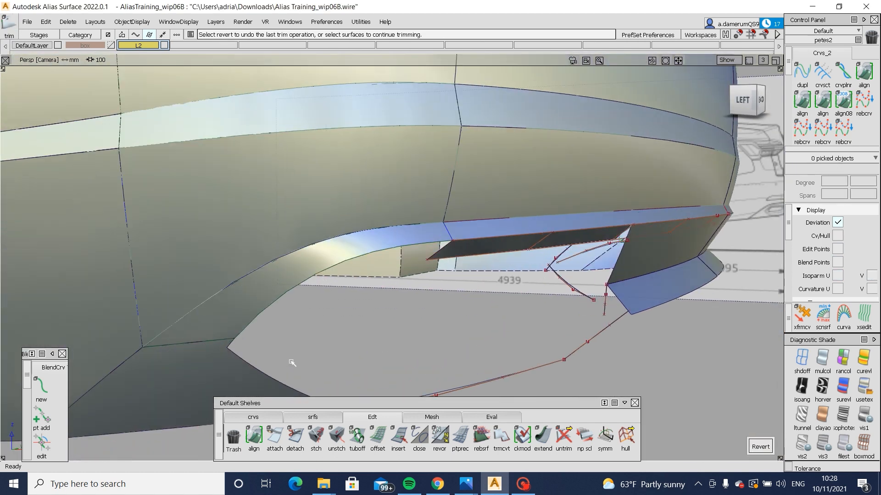
pyautogui.keyDown('alt'); pyautogui.keyDown('shift'); pyautogui.moveTo(292, 363); pyautogui.dragTo(362, 425); pyautogui.keyUp('shift'); pyautogui.keyUp('alt')
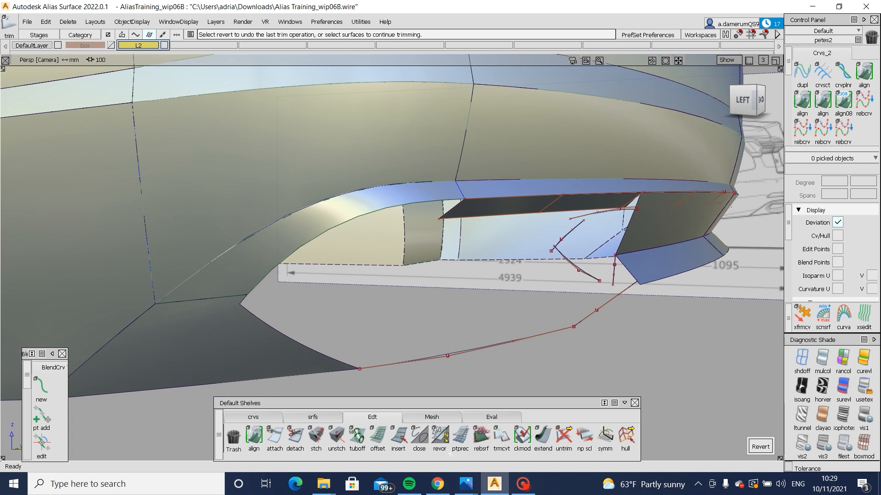
# Step: Create draft flanges of length 12 along Y from the exhaust opening's lower outer edge and adjoining short corner edge, with Flip Surface turned off
pyautogui.click(312, 417)
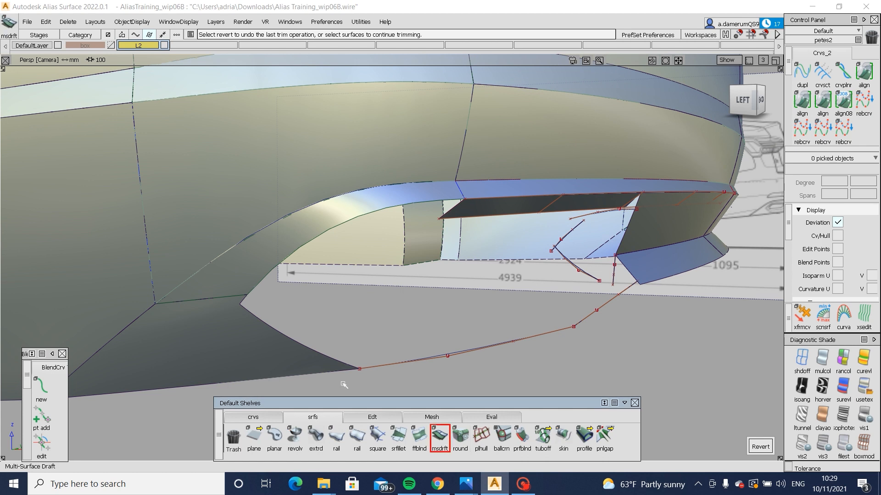
pyautogui.click(272, 333)
pyautogui.keyDown('alt'); pyautogui.keyDown('shift'); pyautogui.moveTo(238, 296); pyautogui.dragTo(248, 308, button='right'); pyautogui.keyUp('shift'); pyautogui.keyUp('alt')
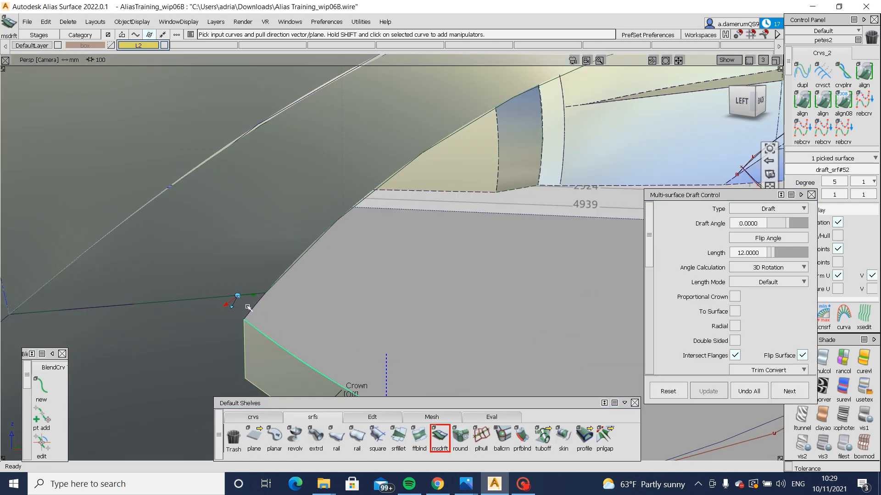
pyautogui.keyDown('alt'); pyautogui.keyDown('shift'); pyautogui.moveTo(248, 308); pyautogui.dragTo(266, 309); pyautogui.keyUp('shift'); pyautogui.keyUp('alt')
pyautogui.click(255, 306)
pyautogui.scroll(-3, 678, 310)
pyautogui.click(744, 337)
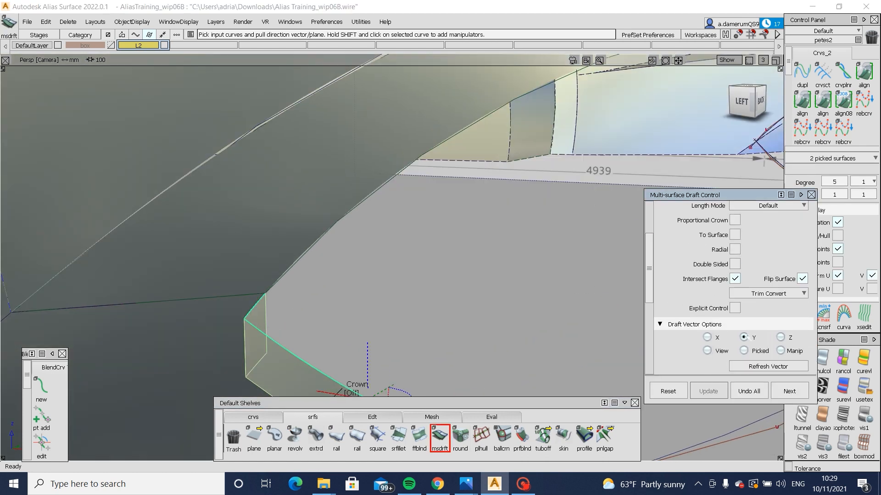
pyautogui.keyDown('alt'); pyautogui.keyDown('shift'); pyautogui.moveTo(452, 327); pyautogui.dragTo(342, 324); pyautogui.keyUp('shift'); pyautogui.keyUp('alt')
pyautogui.scroll(1, 802, 316)
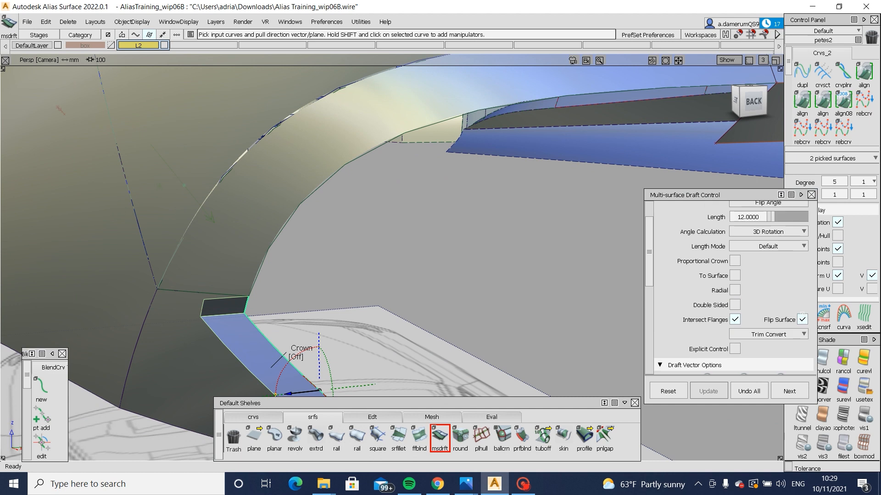
pyautogui.click(802, 317)
pyautogui.keyDown('alt'); pyautogui.keyDown('shift'); pyautogui.moveTo(332, 281); pyautogui.dragTo(386, 280); pyautogui.keyUp('shift'); pyautogui.keyUp('alt')
pyautogui.click(439, 437)
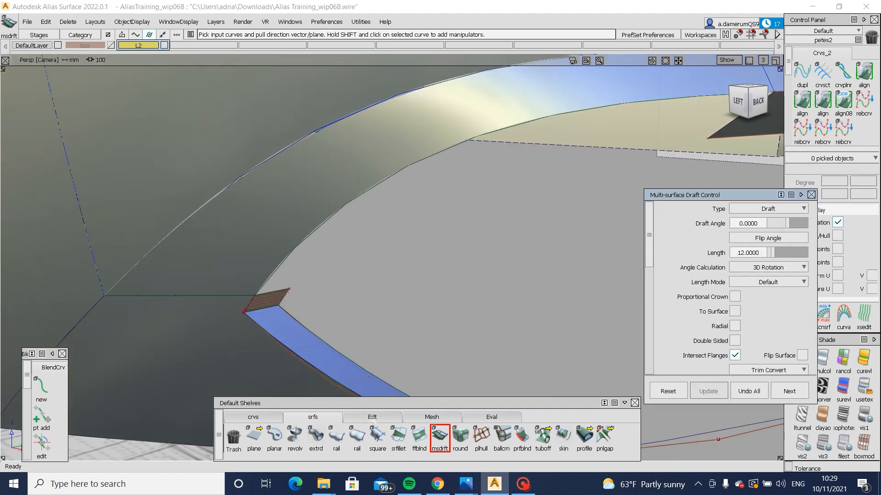
# Step: Select the inner hull rows of both corner flanges and move them along X toward the front of the car in the left view
pyautogui.click(372, 417)
pyautogui.click(625, 437)
pyautogui.scroll(3, 266, 309)
pyautogui.click(314, 288)
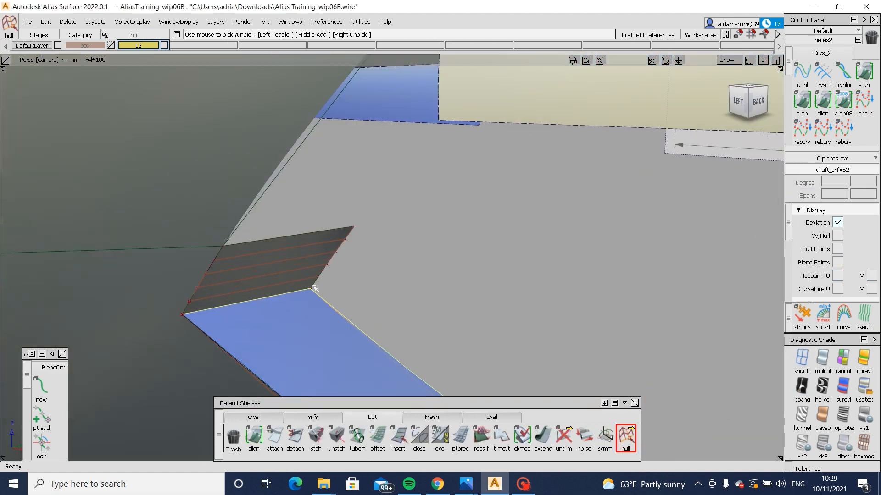
pyautogui.click(314, 289)
pyautogui.scroll(-5, 324, 285)
pyautogui.keyDown('alt'); pyautogui.keyDown('shift'); pyautogui.moveTo(404, 321); pyautogui.dragTo(504, 327); pyautogui.keyUp('shift'); pyautogui.keyUp('alt')
pyautogui.click(747, 102)
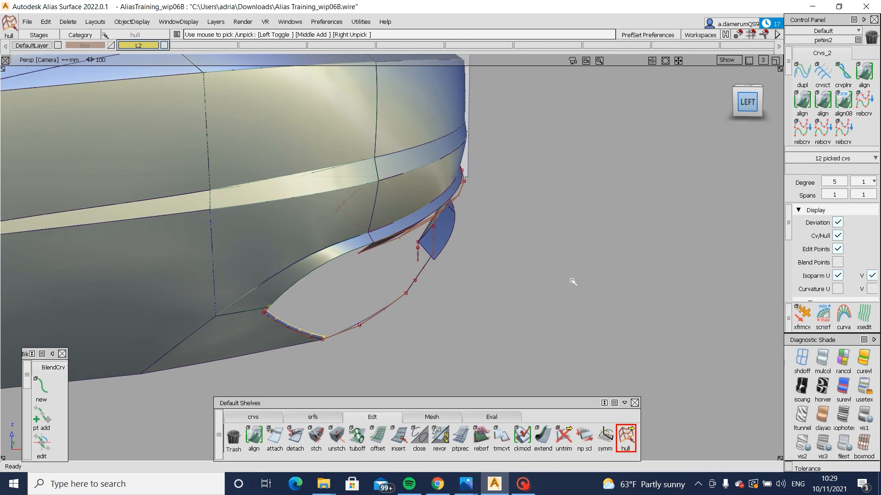
pyautogui.keyDown('alt'); pyautogui.keyDown('shift'); pyautogui.moveTo(558, 290); pyautogui.dragTo(446, 314, button='right'); pyautogui.keyUp('shift'); pyautogui.keyUp('alt')
pyautogui.keyDown('ctrl'); pyautogui.keyDown('shift'); pyautogui.moveTo(446, 315); pyautogui.dragTo(427, 317, button='middle'); pyautogui.keyUp('shift'); pyautogui.keyUp('ctrl')
pyautogui.press('Return')
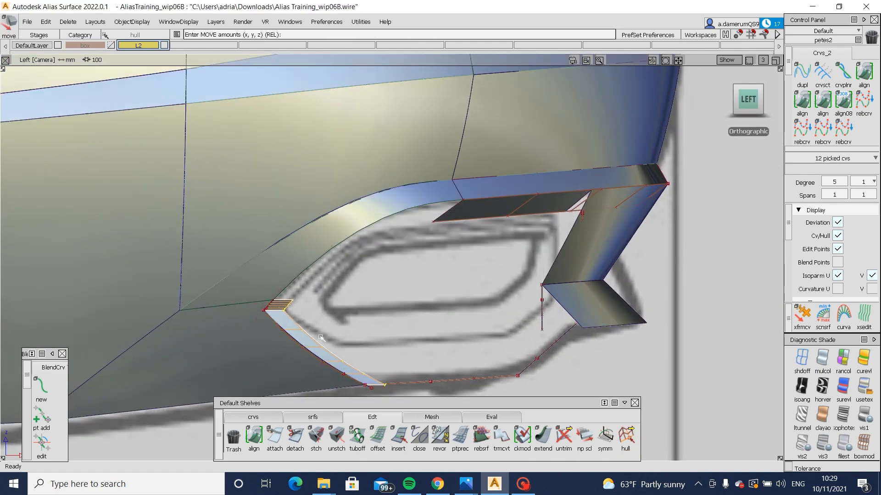
# Step: Check the opening's outer corner in the Photos reference and shift the corner flanges' inner hull rows about -1.8 mm in X and 3.2 mm in Z
pyautogui.click(503, 490)
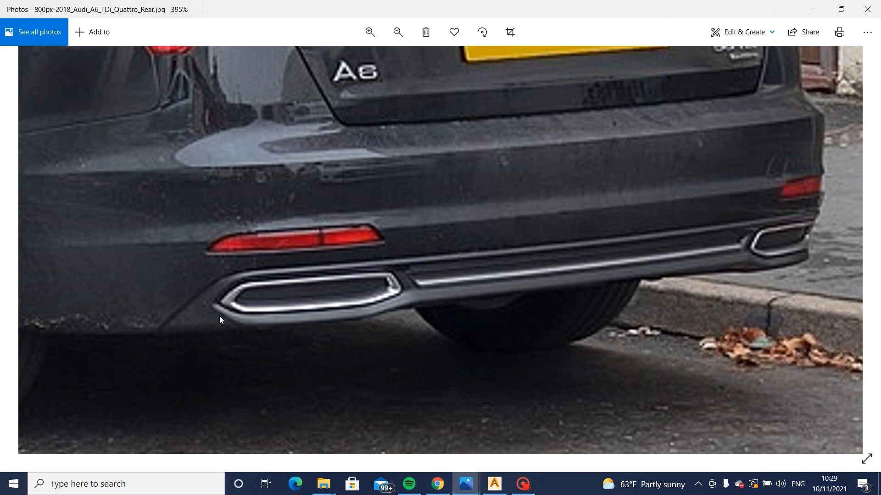
pyautogui.click(504, 485)
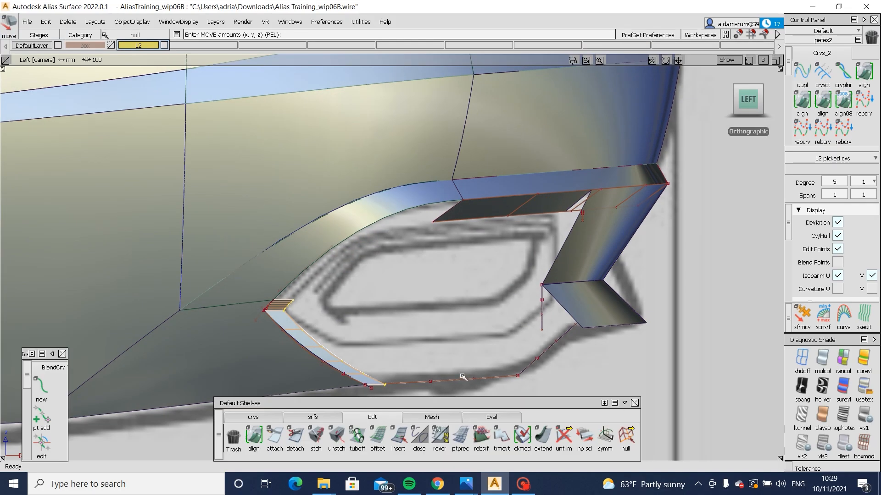
pyautogui.keyDown('alt'); pyautogui.keyDown('shift'); pyautogui.moveTo(463, 377); pyautogui.dragTo(464, 332, button='right'); pyautogui.keyUp('shift'); pyautogui.keyUp('alt')
pyautogui.moveTo(464, 332); pyautogui.dragTo(462, 335)
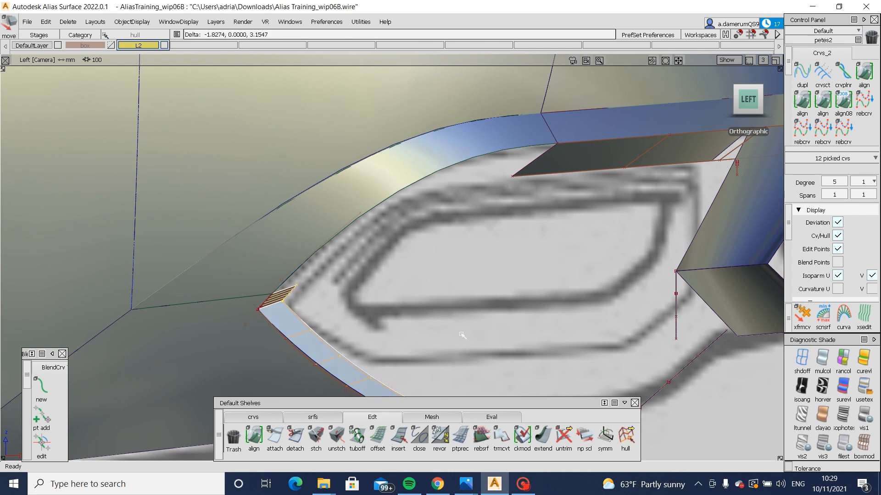
pyautogui.keyDown('alt'); pyautogui.keyDown('shift'); pyautogui.moveTo(462, 335); pyautogui.dragTo(452, 283, button='middle'); pyautogui.keyUp('shift'); pyautogui.keyUp('alt')
pyautogui.keyDown('ctrl'); pyautogui.keyDown('shift'); pyautogui.moveTo(452, 284); pyautogui.dragTo(454, 316); pyautogui.keyUp('shift'); pyautogui.keyUp('ctrl')
# Step: Extend the inner edge of the lower corner flange non-proportionally by about 17.3 mm at its lower end, matching it against the blueprints
pyautogui.click(543, 436)
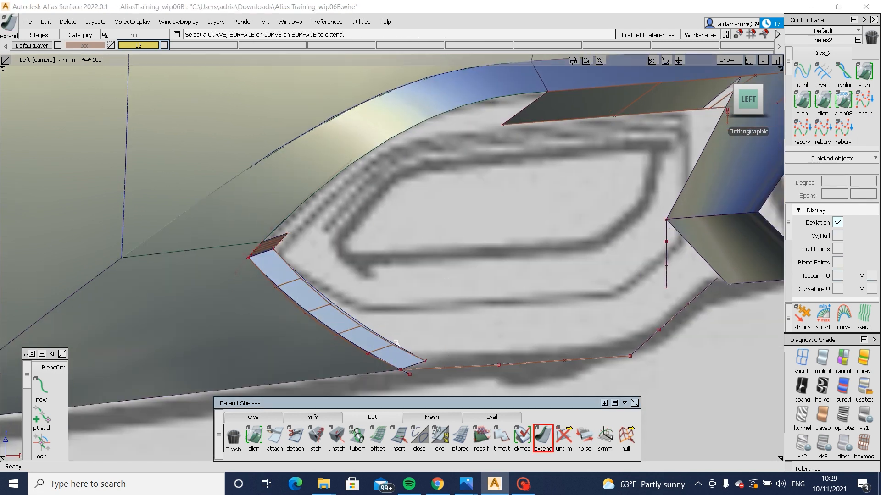
pyautogui.click(423, 351)
pyautogui.moveTo(436, 347); pyautogui.dragTo(473, 339)
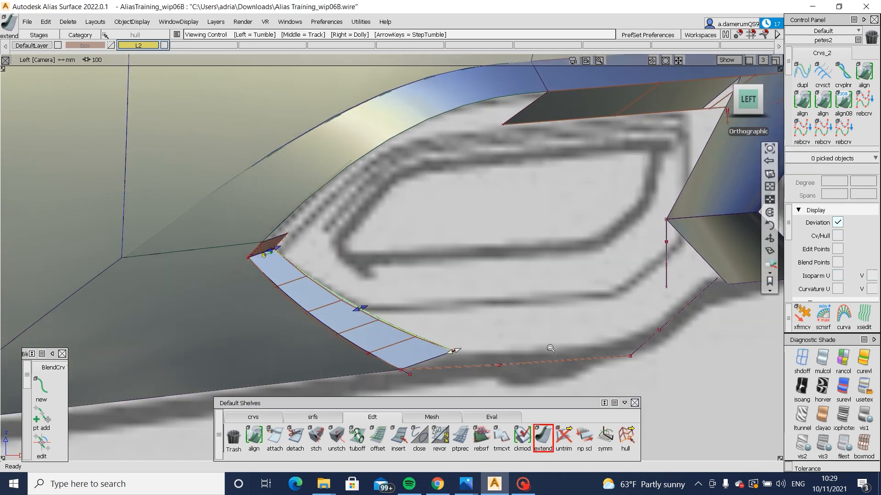
pyautogui.keyDown('alt'); pyautogui.keyDown('shift'); pyautogui.click(766, 113); pyautogui.keyUp('shift'); pyautogui.keyUp('alt')
pyautogui.click(754, 100)
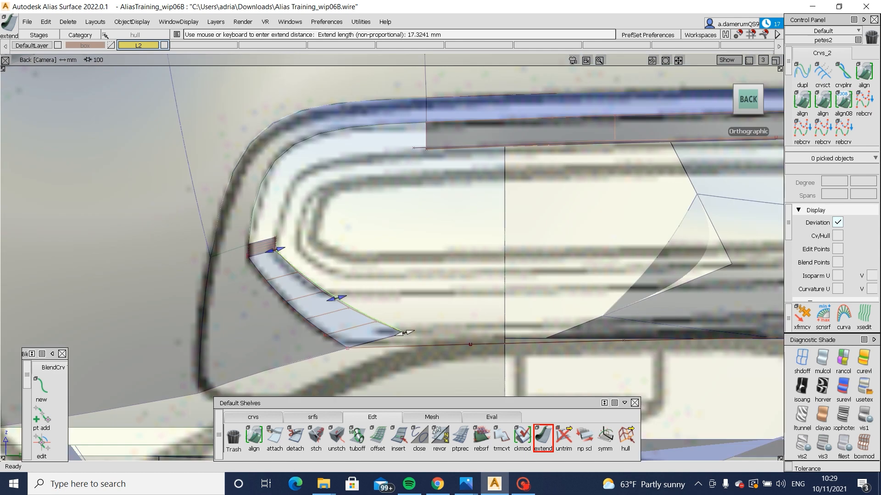
pyautogui.click(303, 278)
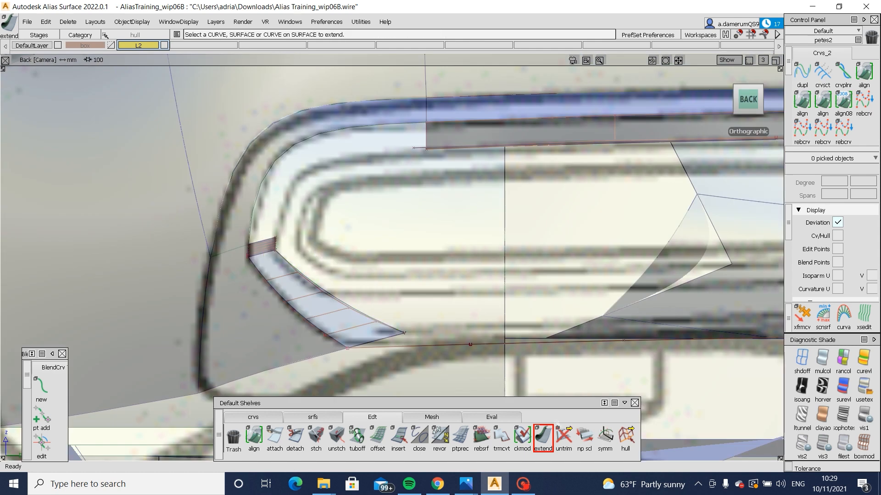
# Step: Select the inner hull rows of both corner flanges and move them slightly outboard along Y in the back view
pyautogui.click(625, 435)
pyautogui.click(322, 290)
pyautogui.keyDown('alt'); pyautogui.keyDown('shift'); pyautogui.moveTo(323, 290); pyautogui.dragTo(470, 260); pyautogui.keyUp('shift'); pyautogui.keyUp('alt')
pyautogui.keyDown('alt'); pyautogui.keyDown('shift'); pyautogui.moveTo(469, 260); pyautogui.dragTo(471, 255, button='right'); pyautogui.keyUp('shift'); pyautogui.keyUp('alt')
pyautogui.click(455, 234)
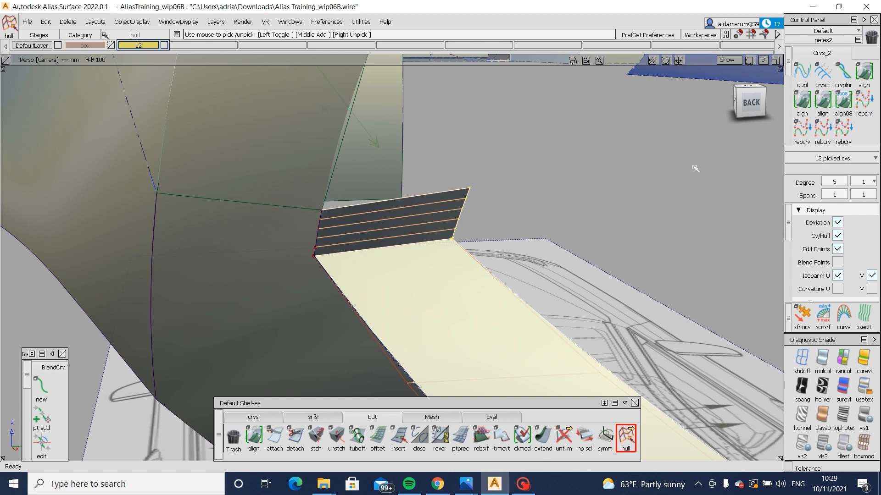
pyautogui.click(743, 104)
pyautogui.keyDown('ctrl'); pyautogui.keyDown('shift'); pyautogui.moveTo(655, 314); pyautogui.dragTo(666, 222, button='middle'); pyautogui.keyUp('shift'); pyautogui.keyUp('ctrl')
pyautogui.moveTo(666, 223); pyautogui.dragTo(652, 228, button='middle')
pyautogui.moveTo(651, 229)
pyautogui.keyDown('alt'); pyautogui.keyDown('shift'); pyautogui.mouseDown(button='right')
pyautogui.moveTo(632, 321)
pyautogui.moveTo(602, 380)
pyautogui.mouseUp(button='right'); pyautogui.keyUp('shift'); pyautogui.keyUp('alt')
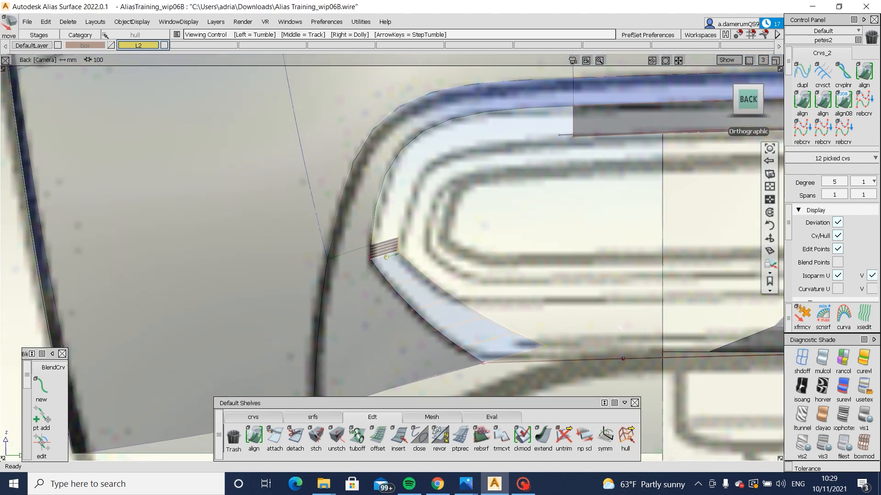
pyautogui.moveTo(580, 378)
pyautogui.keyDown('ctrl'); pyautogui.keyDown('shift'); pyautogui.mouseDown()
pyautogui.moveTo(579, 294)
pyautogui.moveTo(563, 315)
pyautogui.mouseUp(); pyautogui.keyUp('shift'); pyautogui.keyUp('ctrl')
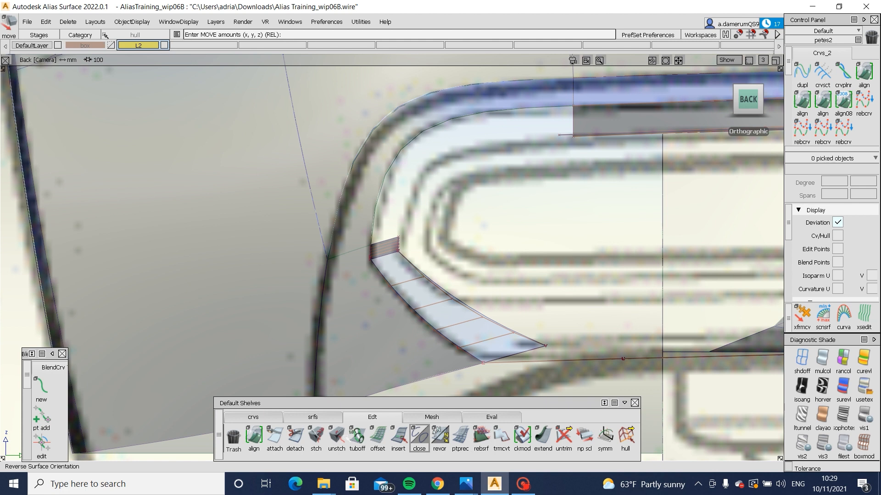
# Step: Draw an edit point curve across the lower corner flange from its outer lower corner, project it, and trim off the flange's pointed tip
pyautogui.click(253, 417)
pyautogui.click(275, 436)
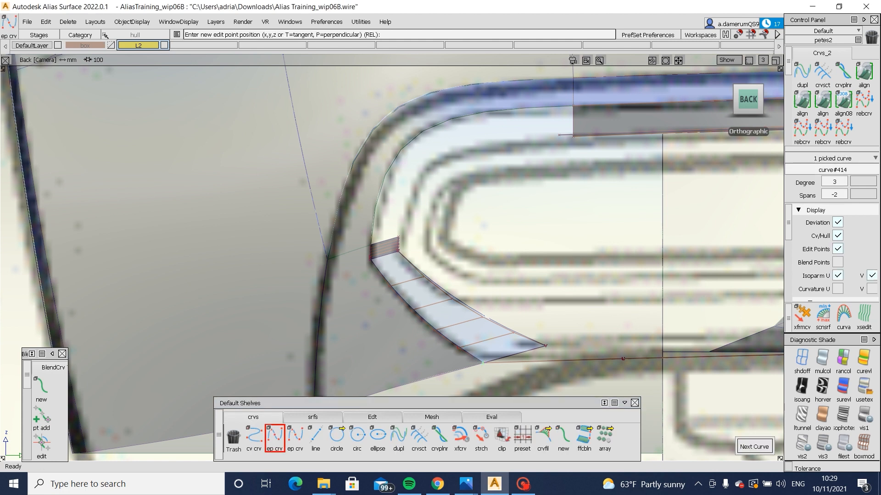
pyautogui.keyDown('ctrl'); pyautogui.keyDown('shift'); pyautogui.moveTo(485, 360); pyautogui.dragTo(489, 295); pyautogui.keyUp('shift'); pyautogui.keyUp('ctrl')
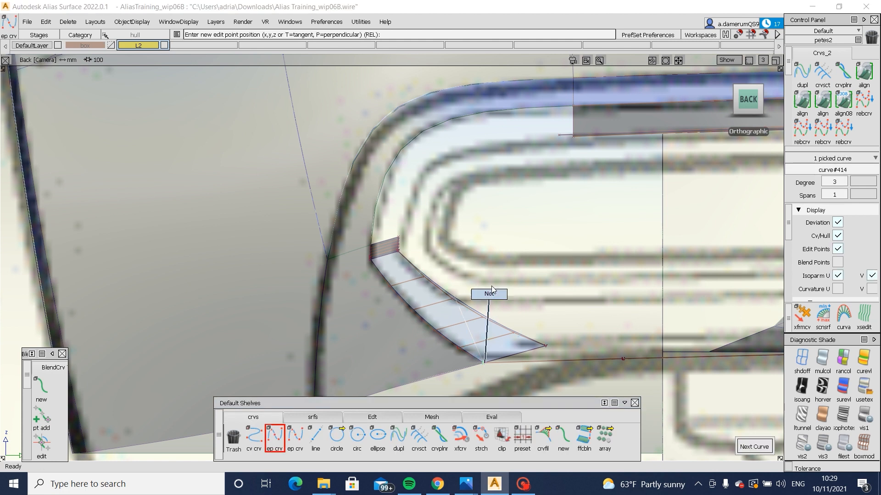
pyautogui.click(462, 325)
pyautogui.click(463, 325)
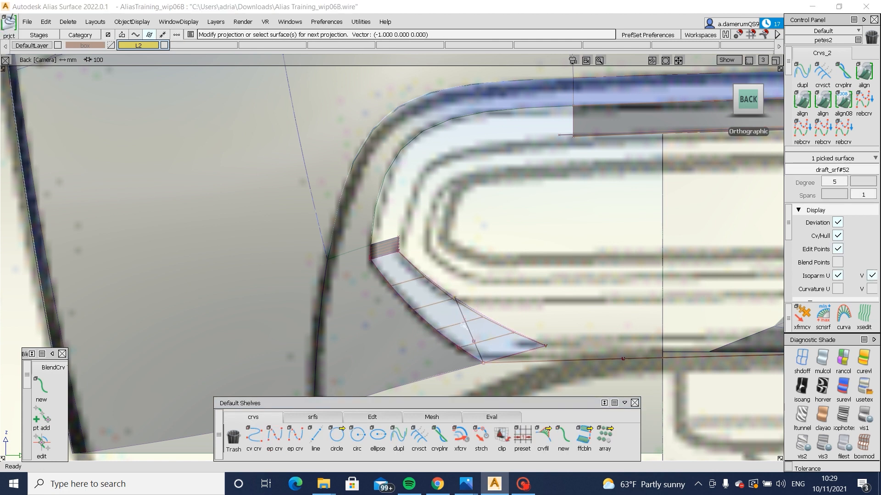
pyautogui.click(495, 485)
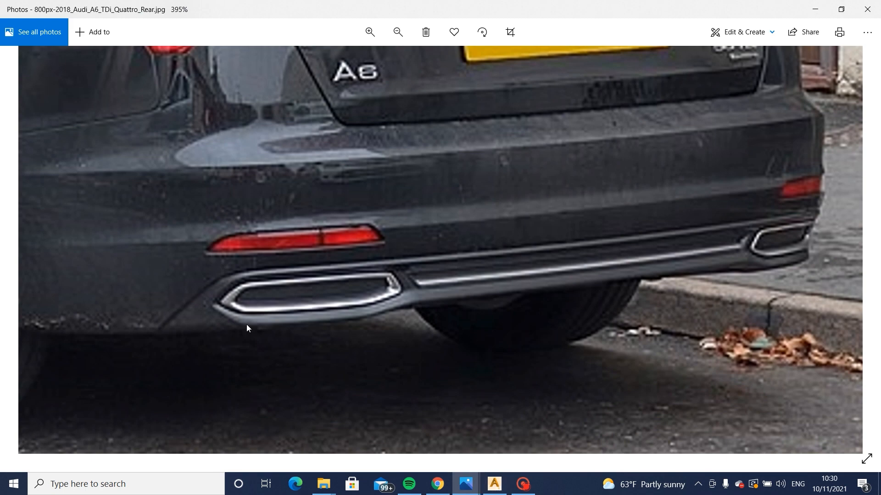
pyautogui.click(490, 485)
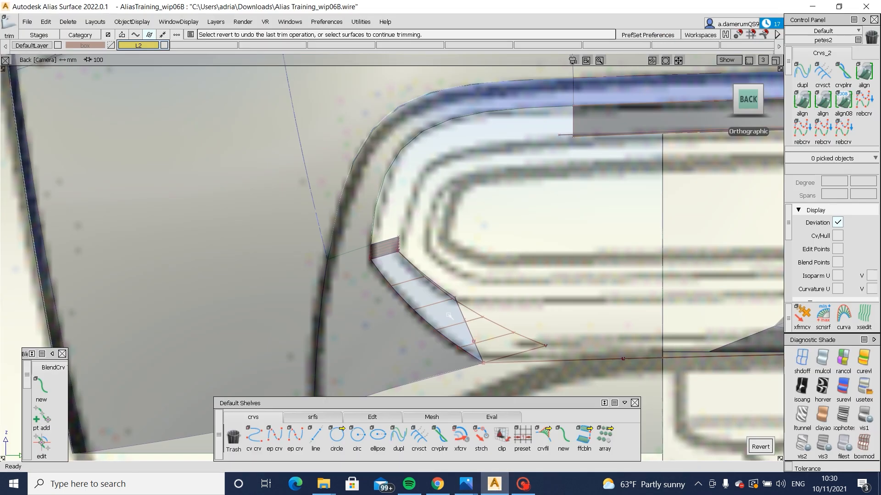
# Step: Clear the extra surfaces at the inboard end of the exhaust opening from the back view
pyautogui.keyDown('alt'); pyautogui.keyDown('shift'); pyautogui.moveTo(461, 298); pyautogui.dragTo(278, 284, button='middle'); pyautogui.keyUp('shift'); pyautogui.keyUp('alt')
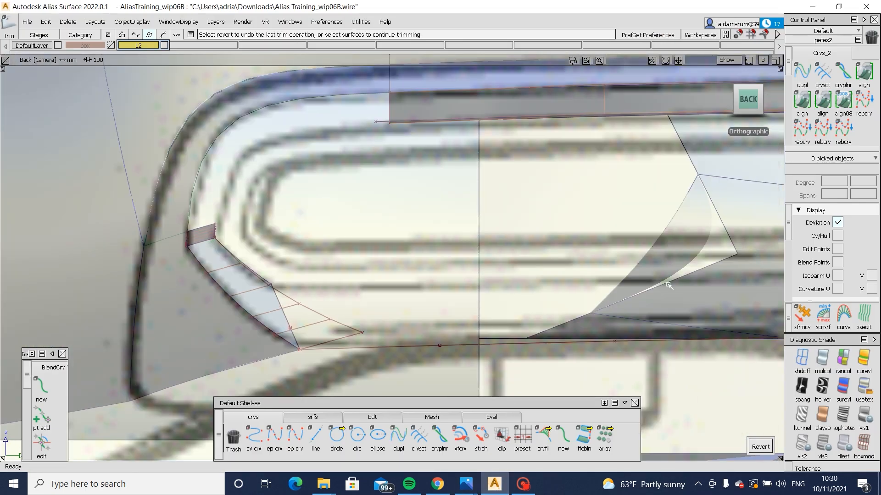
pyautogui.keyDown('alt'); pyautogui.keyDown('shift'); pyautogui.moveTo(670, 293); pyautogui.dragTo(396, 354, button='middle'); pyautogui.keyUp('shift'); pyautogui.keyUp('alt')
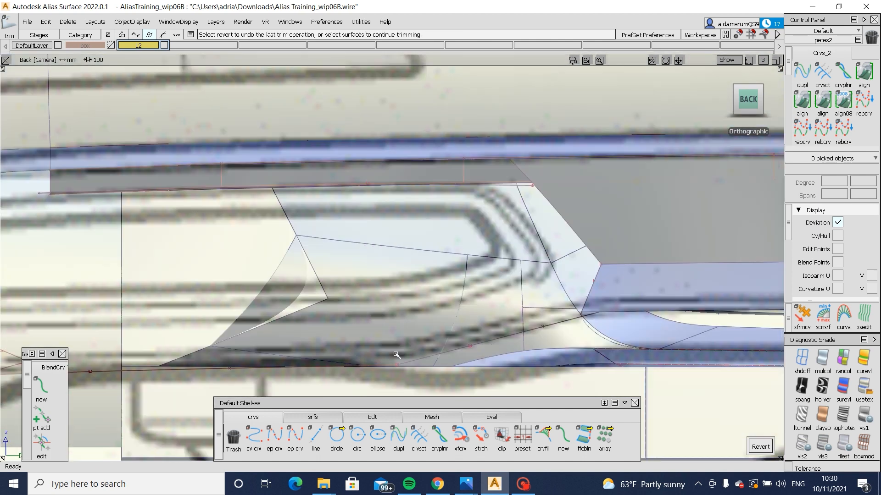
pyautogui.keyDown('ctrl'); pyautogui.keyDown('shift'); pyautogui.moveTo(385, 303); pyautogui.dragTo(362, 335); pyautogui.keyUp('shift'); pyautogui.keyUp('ctrl')
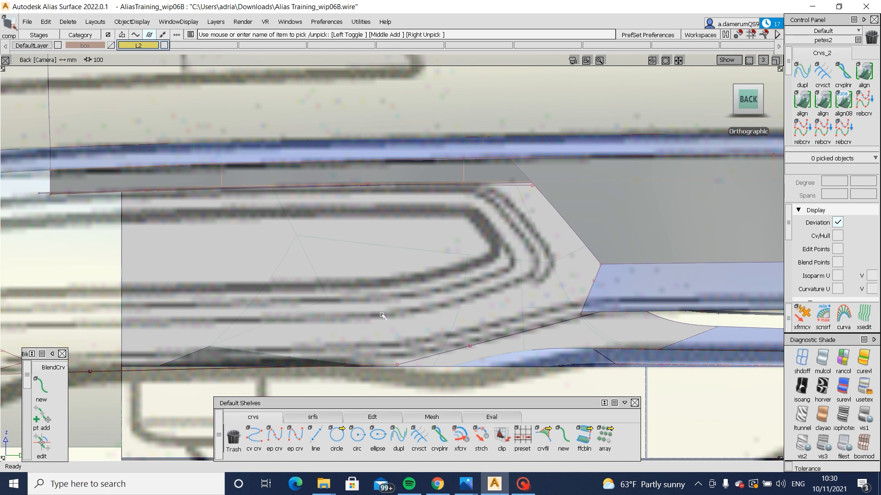
# Step: Pick the two corner flanges at the outer end of the exhaust opening and set their V degree to 2
pyautogui.keyDown('alt'); pyautogui.keyDown('shift'); pyautogui.moveTo(613, 313); pyautogui.dragTo(303, 308, button='middle'); pyautogui.keyUp('shift'); pyautogui.keyUp('alt')
pyautogui.press('F8')
pyautogui.keyDown('alt'); pyautogui.keyDown('shift'); pyautogui.moveTo(460, 335); pyautogui.dragTo(471, 348, button='right'); pyautogui.keyUp('shift'); pyautogui.keyUp('alt')
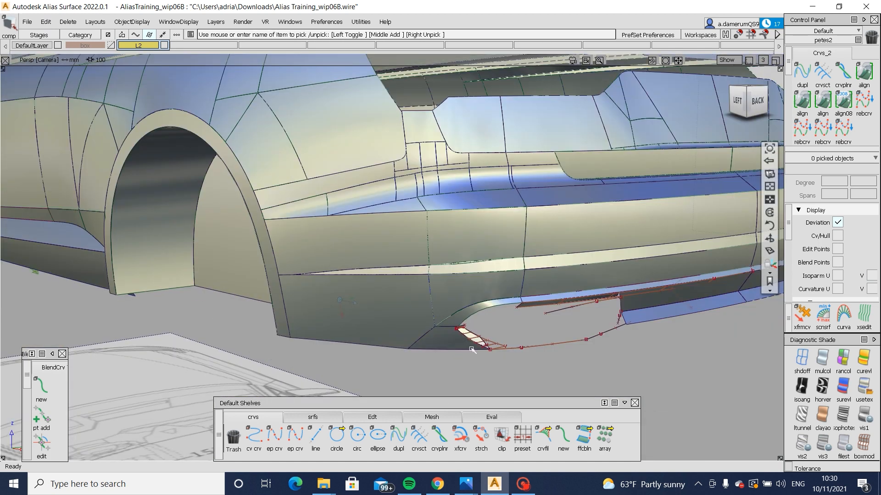
pyautogui.keyDown('alt'); pyautogui.keyDown('shift'); pyautogui.moveTo(383, 337); pyautogui.dragTo(427, 328); pyautogui.keyUp('shift'); pyautogui.keyUp('alt')
pyautogui.keyDown('alt'); pyautogui.keyDown('shift'); pyautogui.moveTo(443, 345); pyautogui.dragTo(496, 307, button='right'); pyautogui.keyUp('shift'); pyautogui.keyUp('alt')
pyautogui.moveTo(558, 381); pyautogui.dragTo(433, 298)
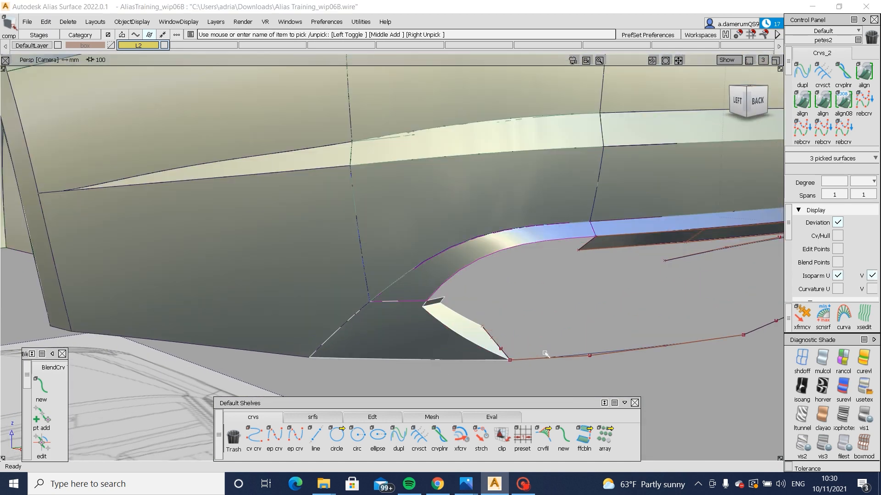
pyautogui.keyDown('alt'); pyautogui.keyDown('shift'); pyautogui.moveTo(477, 360); pyautogui.dragTo(509, 324, button='right'); pyautogui.keyUp('shift'); pyautogui.keyUp('alt')
pyautogui.keyDown('alt'); pyautogui.keyDown('shift'); pyautogui.moveTo(509, 323); pyautogui.dragTo(524, 314); pyautogui.keyUp('shift'); pyautogui.keyUp('alt')
pyautogui.click(376, 249)
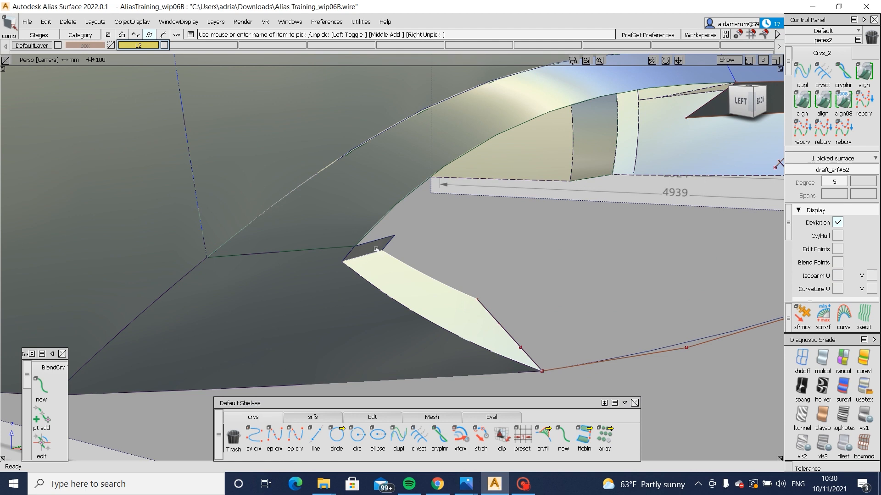
pyautogui.keyDown('alt'); pyautogui.keyDown('shift'); pyautogui.moveTo(434, 292); pyautogui.dragTo(525, 294); pyautogui.keyUp('shift'); pyautogui.keyUp('alt')
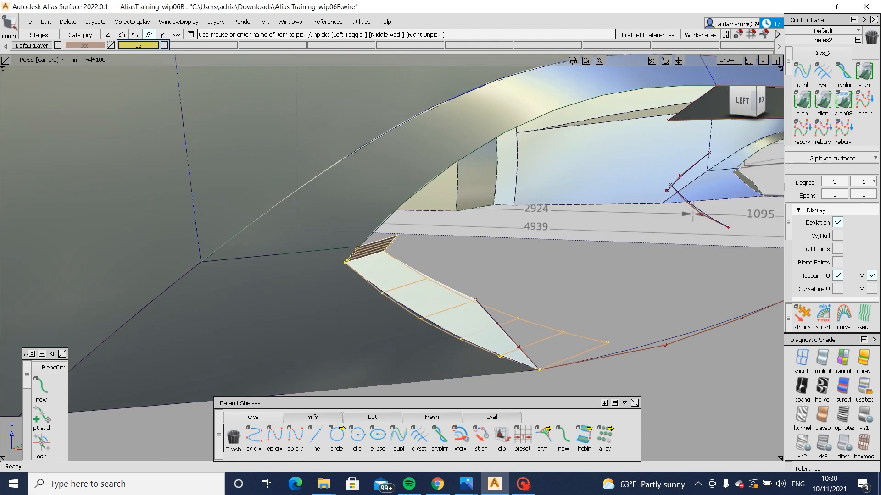
pyautogui.click(874, 182)
pyautogui.click(868, 234)
pyautogui.click(731, 446)
pyautogui.keyDown('ctrl'); pyautogui.keyDown('shift'); pyautogui.moveTo(633, 387); pyautogui.dragTo(635, 298); pyautogui.keyUp('shift'); pyautogui.keyUp('ctrl')
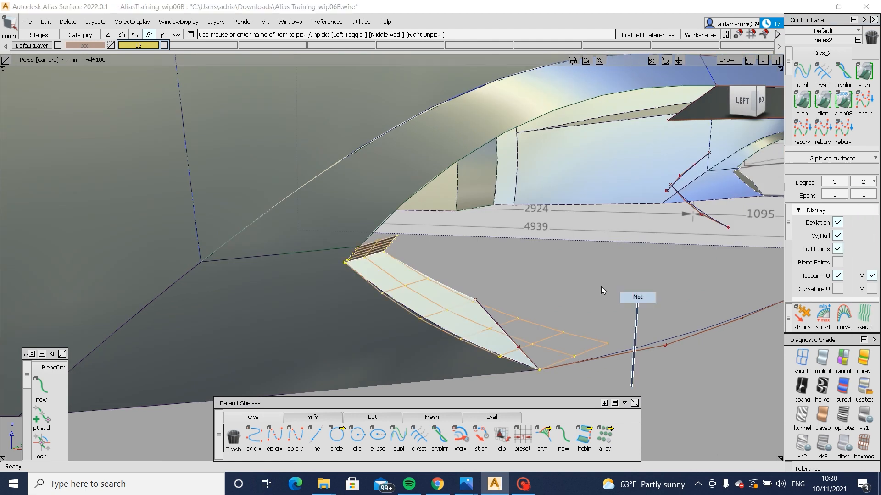
# Step: Pick the middle hull rows of both corner flanges and move them to give the flanges a curved cross-section
pyautogui.click(372, 417)
pyautogui.click(625, 437)
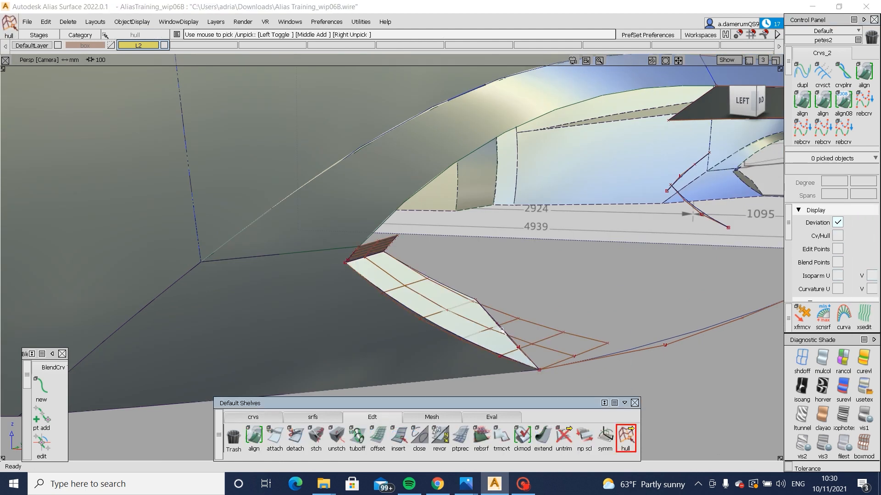
pyautogui.click(473, 321)
pyautogui.keyDown('alt'); pyautogui.keyDown('shift'); pyautogui.moveTo(488, 354); pyautogui.dragTo(383, 263, button='right'); pyautogui.keyUp('shift'); pyautogui.keyUp('alt')
pyautogui.click(301, 217)
pyautogui.keyDown('alt'); pyautogui.keyDown('shift'); pyautogui.moveTo(300, 220); pyautogui.dragTo(463, 338, button='right'); pyautogui.keyUp('shift'); pyautogui.keyUp('alt')
pyautogui.keyDown('alt'); pyautogui.keyDown('shift'); pyautogui.moveTo(464, 338); pyautogui.dragTo(458, 293); pyautogui.keyUp('shift'); pyautogui.keyUp('alt')
pyautogui.keyDown('alt'); pyautogui.keyDown('shift'); pyautogui.moveTo(527, 294); pyautogui.dragTo(435, 387); pyautogui.keyUp('shift'); pyautogui.keyUp('alt')
# Step: Build a monorail surface along the opening's lower curve from the corner flange's trimmed edge, changing its Generation 1 continuity
pyautogui.click(312, 417)
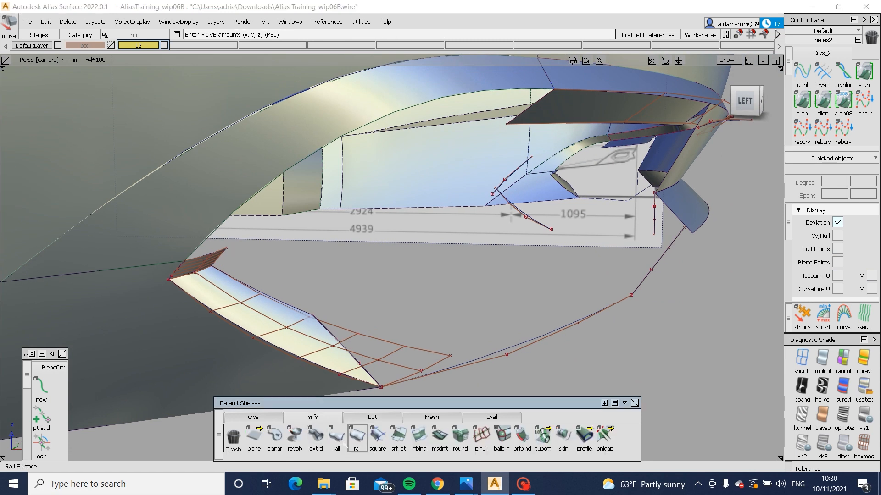
pyautogui.click(473, 361)
pyautogui.keyDown('alt'); pyautogui.keyDown('shift'); pyautogui.moveTo(473, 362); pyautogui.dragTo(404, 435); pyautogui.keyUp('shift'); pyautogui.keyUp('alt')
pyautogui.click(337, 437)
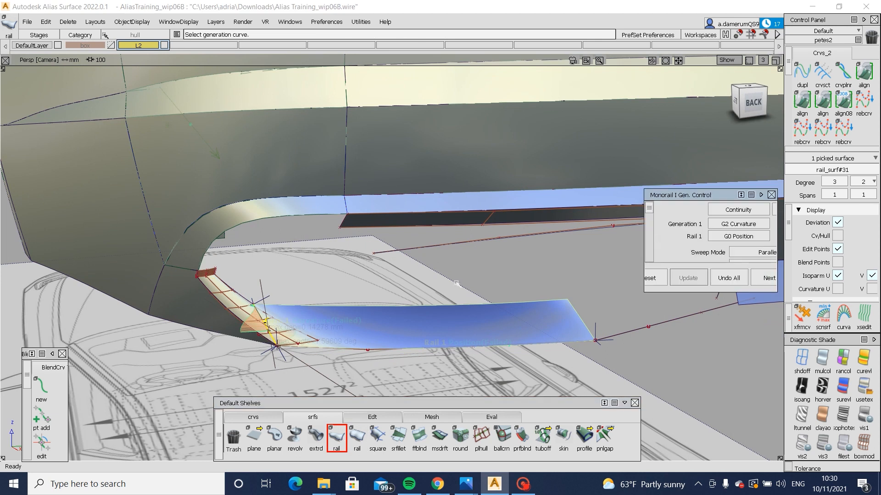
pyautogui.click(728, 223)
pyautogui.click(729, 236)
pyautogui.keyDown('alt'); pyautogui.keyDown('shift'); pyautogui.moveTo(427, 325); pyautogui.dragTo(525, 353); pyautogui.keyUp('shift'); pyautogui.keyUp('alt')
pyautogui.click(768, 277)
# Step: Draw an edit point curve in the left view from the corner flange's upper trimmed corner rearward along the blueprint's lower opening line
pyautogui.click(744, 99)
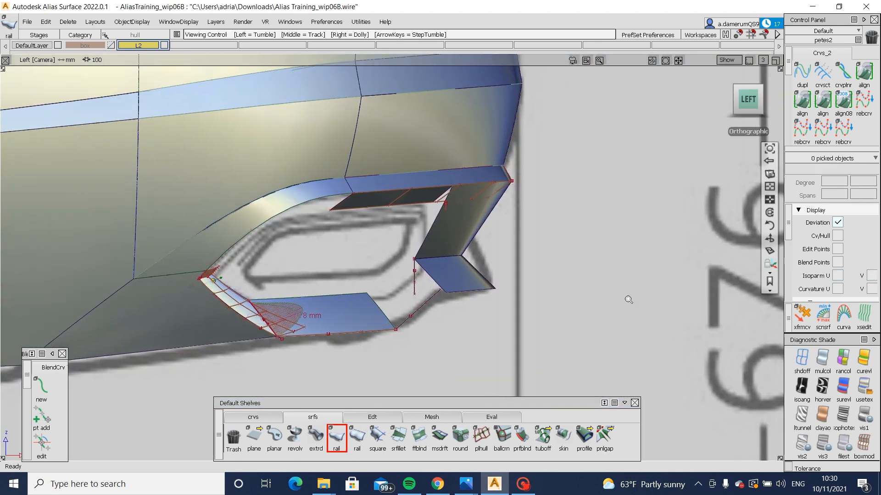
pyautogui.keyDown('alt'); pyautogui.keyDown('shift'); pyautogui.moveTo(628, 299); pyautogui.dragTo(468, 317, button='right'); pyautogui.keyUp('shift'); pyautogui.keyUp('alt')
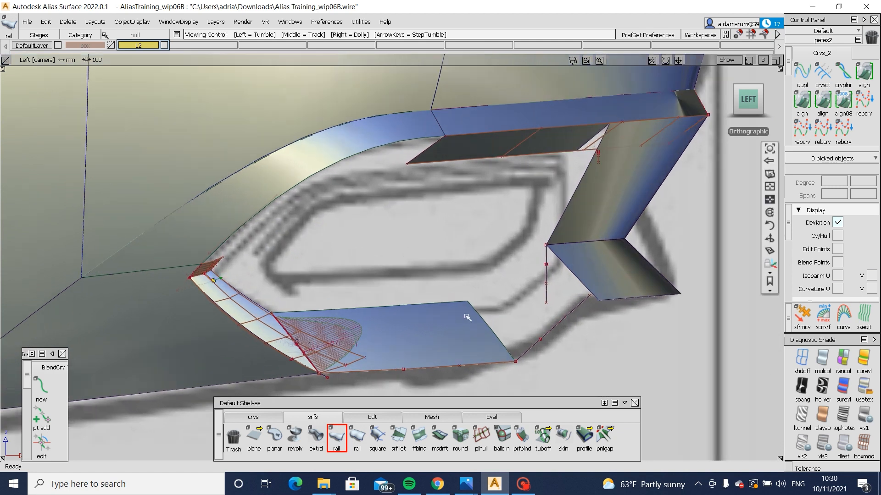
pyautogui.keyDown('alt'); pyautogui.keyDown('shift'); pyautogui.moveTo(341, 313); pyautogui.dragTo(700, 136); pyautogui.keyUp('shift'); pyautogui.keyUp('alt')
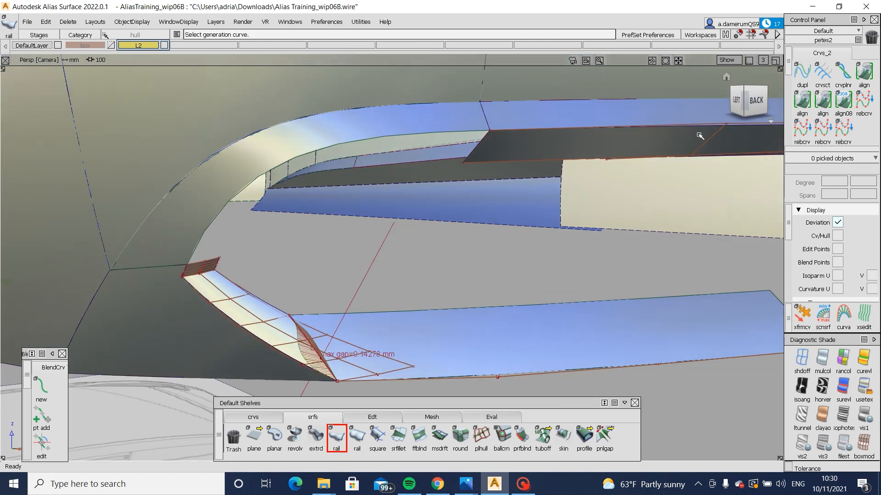
pyautogui.click(753, 102)
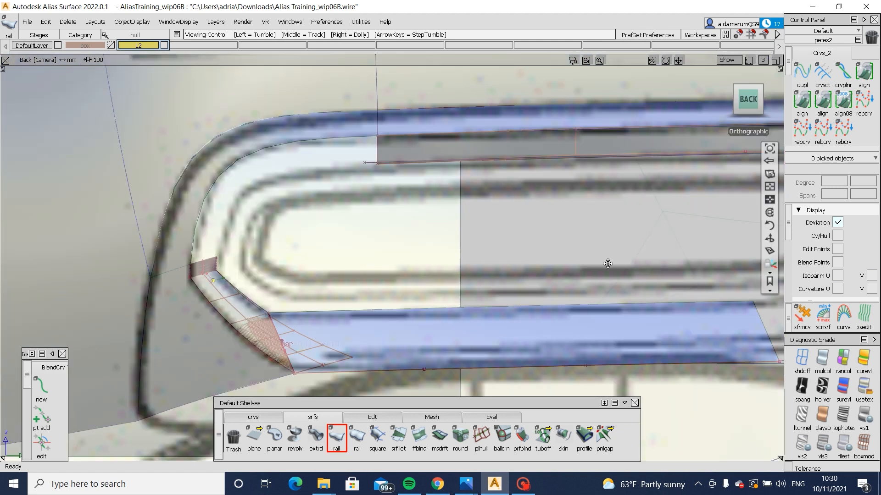
pyautogui.keyDown('alt'); pyautogui.keyDown('shift'); pyautogui.moveTo(394, 289); pyautogui.dragTo(528, 301); pyautogui.keyUp('shift'); pyautogui.keyUp('alt')
pyautogui.click(741, 103)
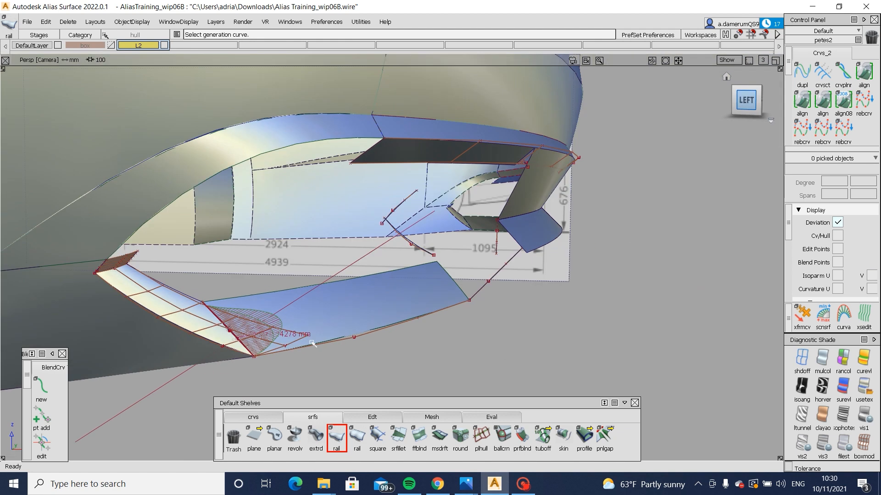
pyautogui.click(259, 417)
pyautogui.click(274, 436)
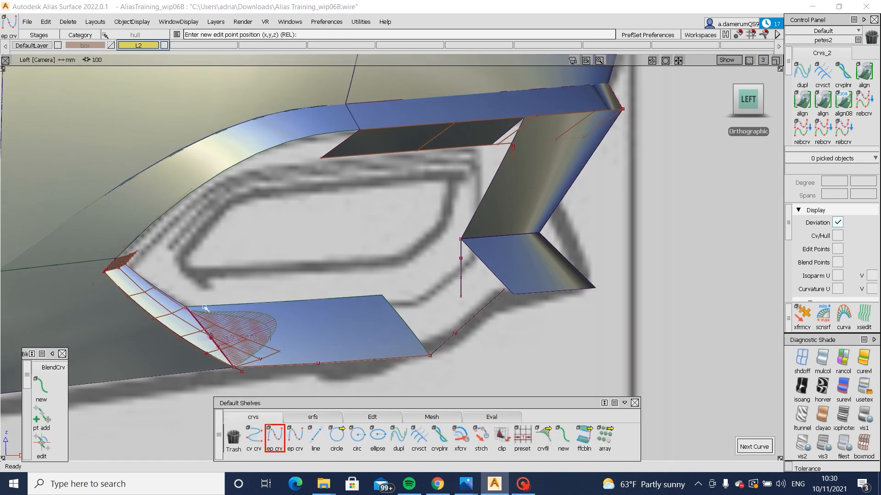
pyautogui.moveTo(420, 305); pyautogui.dragTo(419, 304)
pyautogui.moveTo(414, 290)
pyautogui.keyDown('ctrl'); pyautogui.keyDown('shift'); pyautogui.mouseDown()
pyautogui.moveTo(405, 352)
pyautogui.moveTo(313, 330)
pyautogui.mouseUp(); pyautogui.keyUp('shift'); pyautogui.keyUp('ctrl')
# Step: Project the new curve onto the lower rail surface in the left view and trim away the strip above it
pyautogui.click(352, 297)
pyautogui.keyDown('ctrl'); pyautogui.keyDown('shift'); pyautogui.moveTo(354, 310); pyautogui.dragTo(358, 331, button='middle'); pyautogui.keyUp('shift'); pyautogui.keyUp('ctrl')
pyautogui.click(394, 305)
pyautogui.keyDown('ctrl'); pyautogui.keyDown('shift'); pyautogui.moveTo(420, 284); pyautogui.dragTo(389, 306, button='middle'); pyautogui.keyUp('shift'); pyautogui.keyUp('ctrl')
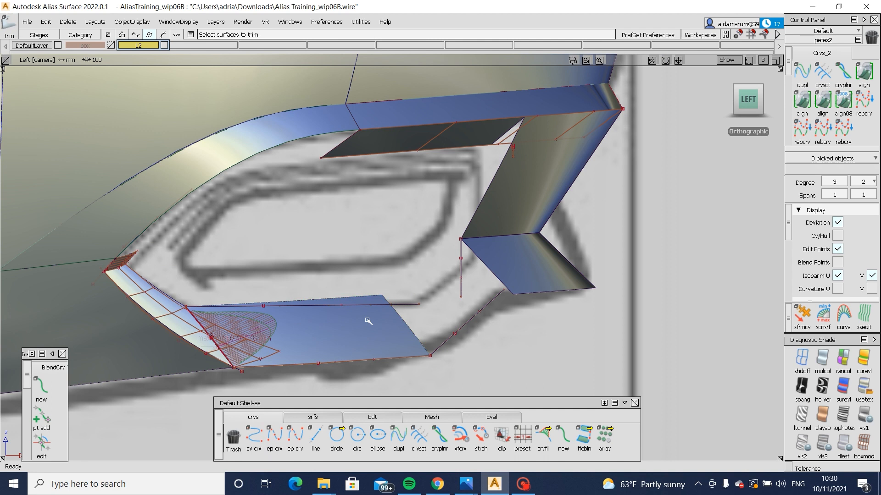
pyautogui.click(368, 321)
pyautogui.press('space')
# Step: Compare the trimmed lower flange in the back view, then shift the trim curve's two middle CVs slightly in Z in the left view
pyautogui.keyDown('alt'); pyautogui.keyDown('shift'); pyautogui.moveTo(432, 321); pyautogui.dragTo(684, 175); pyautogui.keyUp('shift'); pyautogui.keyUp('alt')
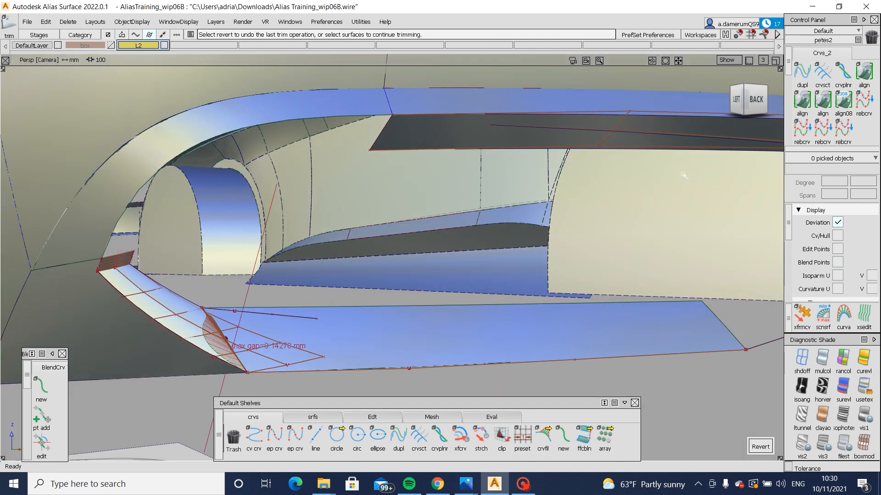
pyautogui.click(750, 105)
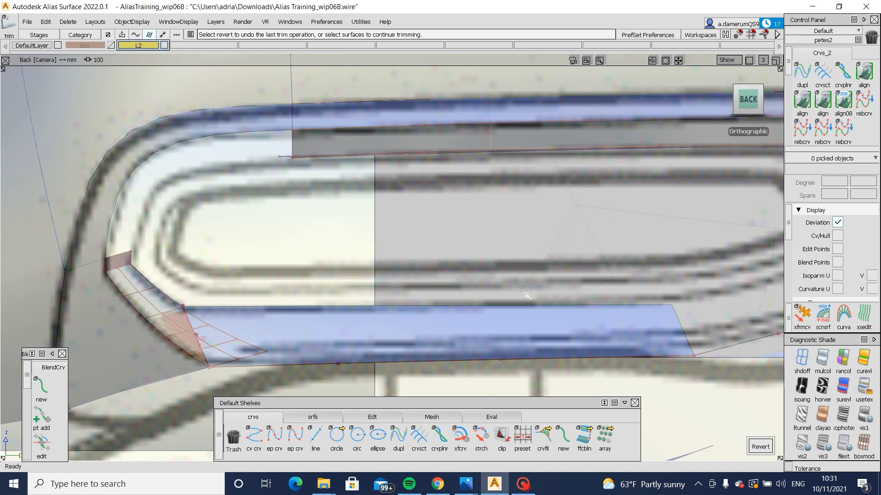
pyautogui.keyDown('alt'); pyautogui.keyDown('shift'); pyautogui.moveTo(340, 290); pyautogui.dragTo(528, 295); pyautogui.keyUp('shift'); pyautogui.keyUp('alt')
pyautogui.click(737, 100)
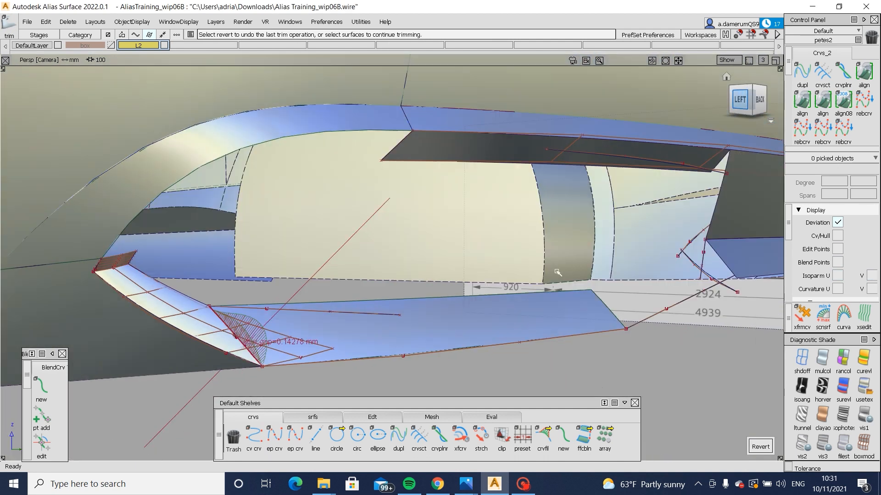
pyautogui.keyDown('ctrl'); pyautogui.keyDown('shift'); pyautogui.moveTo(290, 329); pyautogui.dragTo(259, 299); pyautogui.keyUp('shift'); pyautogui.keyUp('ctrl')
pyautogui.moveTo(359, 323); pyautogui.dragTo(360, 323)
pyautogui.keyDown('ctrl'); pyautogui.keyDown('shift'); pyautogui.moveTo(356, 320); pyautogui.dragTo(357, 275, button='middle'); pyautogui.keyUp('shift'); pyautogui.keyUp('ctrl')
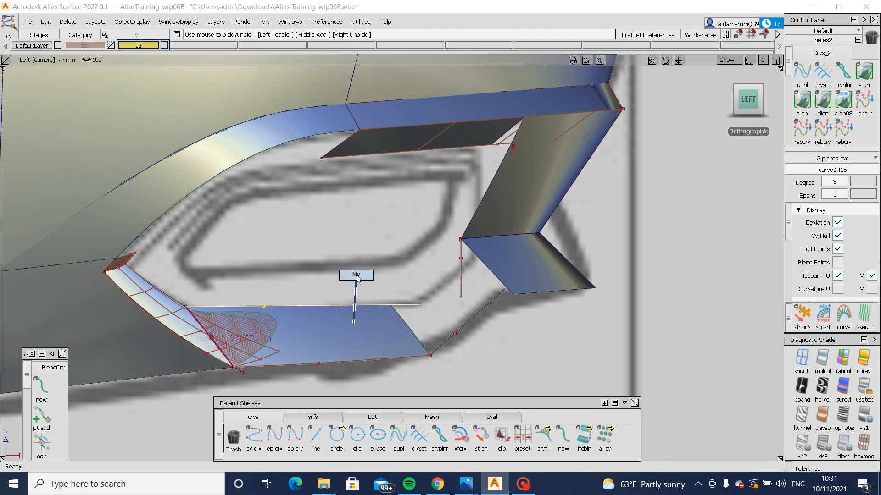
pyautogui.moveTo(356, 275); pyautogui.dragTo(357, 279, button='right')
# Step: Nudge the rear end CV of the trim curve in Z and check the lower flange's edge against the back blueprint
pyautogui.keyDown('ctrl'); pyautogui.keyDown('shift'); pyautogui.moveTo(432, 304); pyautogui.dragTo(433, 304); pyautogui.keyUp('shift'); pyautogui.keyUp('ctrl')
pyautogui.moveTo(413, 299); pyautogui.dragTo(436, 308)
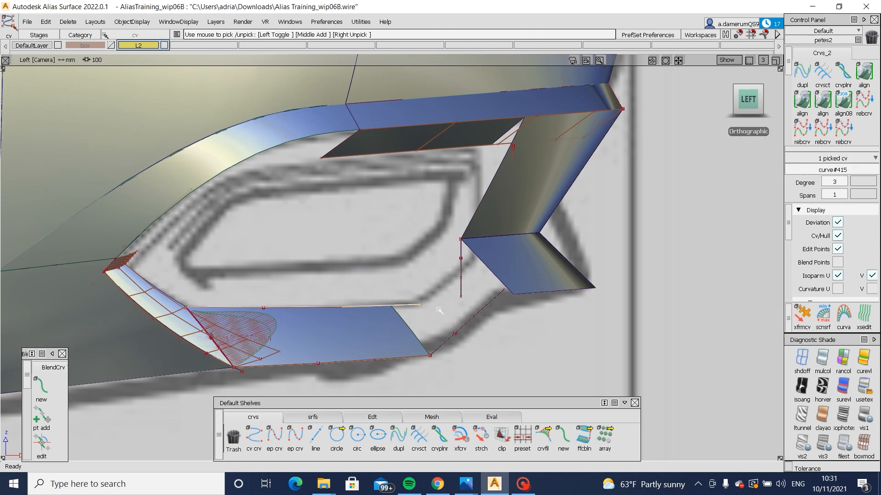
pyautogui.keyDown('ctrl'); pyautogui.keyDown('shift'); pyautogui.moveTo(439, 308); pyautogui.dragTo(439, 296, button='middle'); pyautogui.keyUp('shift'); pyautogui.keyUp('ctrl')
pyautogui.moveTo(439, 299); pyautogui.dragTo(439, 296, button='right')
pyautogui.keyDown('alt'); pyautogui.keyDown('shift'); pyautogui.moveTo(533, 324); pyautogui.dragTo(452, 321); pyautogui.keyUp('shift'); pyautogui.keyUp('alt')
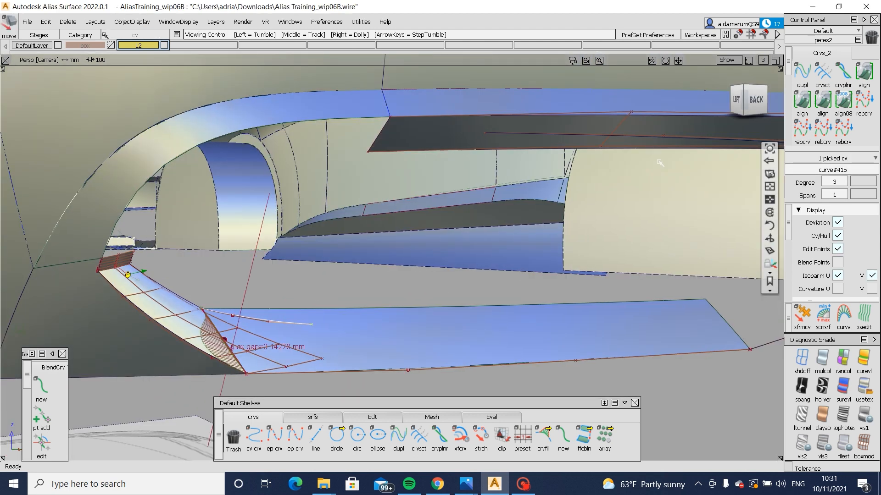
pyautogui.click(755, 100)
pyautogui.keyDown('ctrl'); pyautogui.keyDown('shift'); pyautogui.moveTo(646, 324); pyautogui.dragTo(642, 236); pyautogui.keyUp('shift'); pyautogui.keyUp('ctrl')
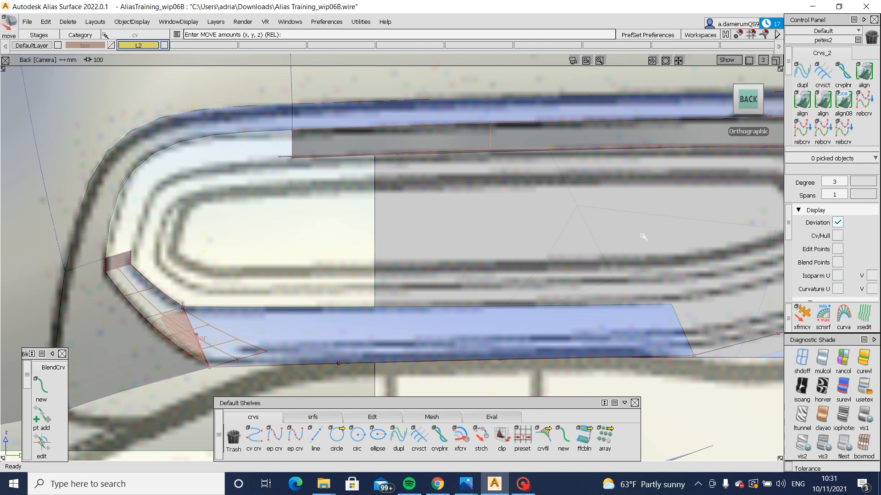
# Step: Try a one-rail surface from the lower flange's trimmed inner end along the diagonal lower curve and inspect where it meets the centre flange
pyautogui.keyDown('alt'); pyautogui.keyDown('shift'); pyautogui.moveTo(643, 236); pyautogui.dragTo(381, 255, button='middle'); pyautogui.keyUp('shift'); pyautogui.keyUp('alt')
pyautogui.hotkey('alt', 'm')
pyautogui.hotkey('alt', 'm')
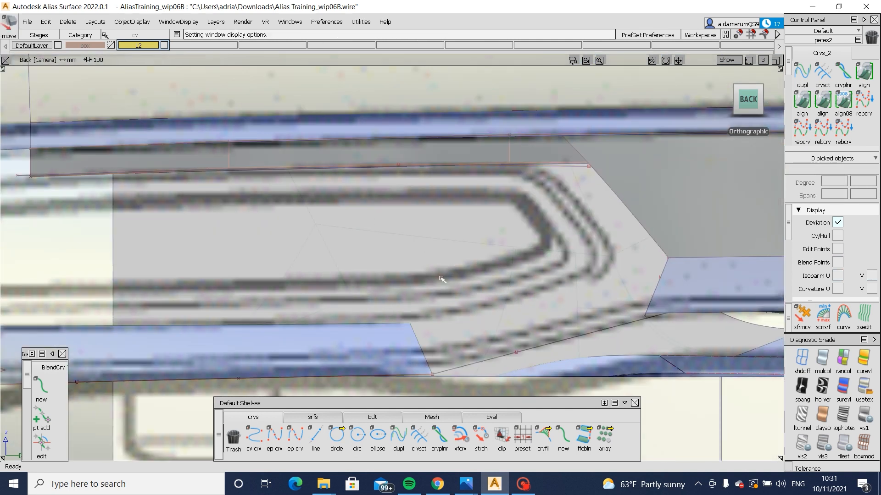
pyautogui.keyDown('alt'); pyautogui.keyDown('shift'); pyautogui.moveTo(442, 277); pyautogui.dragTo(347, 421); pyautogui.keyUp('shift'); pyautogui.keyUp('alt')
pyautogui.click(285, 416)
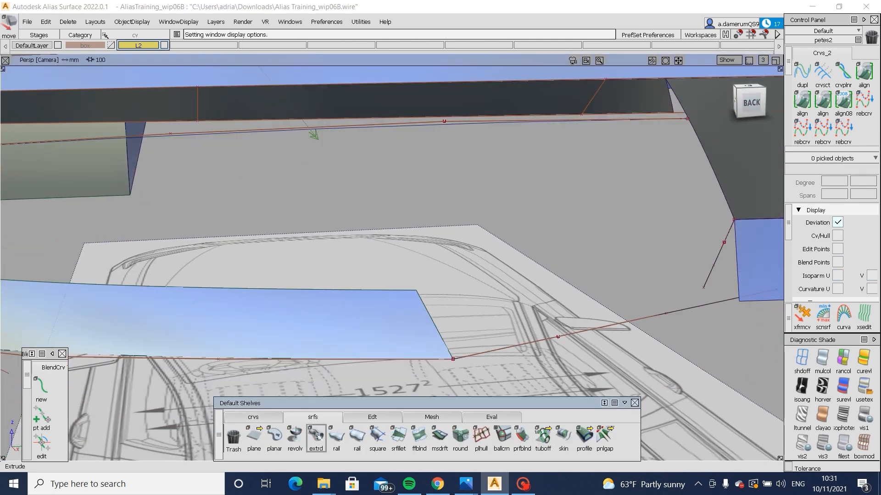
pyautogui.click(536, 343)
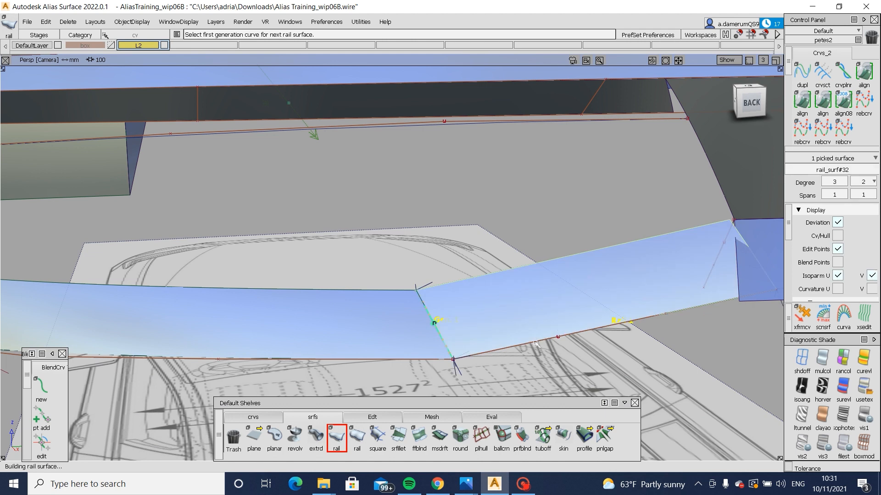
pyautogui.keyDown('alt'); pyautogui.keyDown('shift'); pyautogui.moveTo(523, 146); pyautogui.dragTo(586, 206); pyautogui.keyUp('shift'); pyautogui.keyUp('alt')
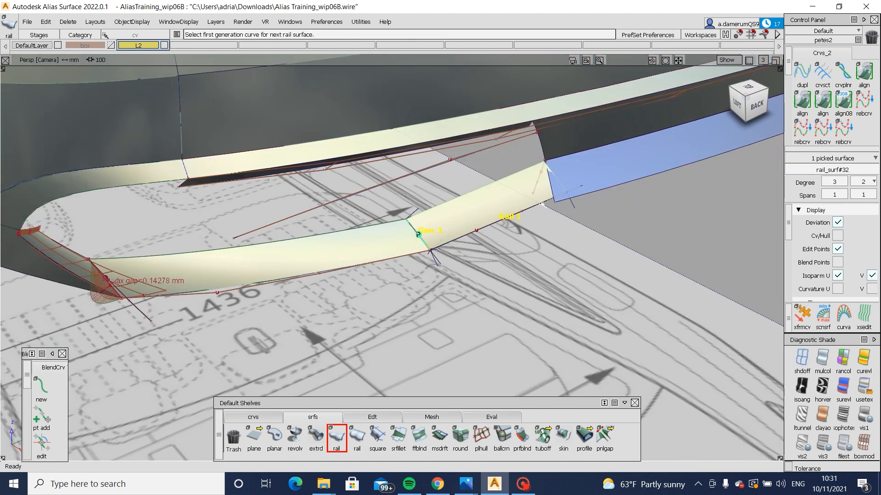
pyautogui.keyDown('alt'); pyautogui.keyDown('shift'); pyautogui.click(573, 195); pyautogui.keyUp('shift'); pyautogui.keyUp('alt')
pyautogui.keyDown('alt'); pyautogui.keyDown('shift'); pyautogui.moveTo(604, 222); pyautogui.dragTo(669, 215, button='right'); pyautogui.keyUp('shift'); pyautogui.keyUp('alt')
pyautogui.keyDown('alt'); pyautogui.keyDown('shift'); pyautogui.moveTo(669, 216); pyautogui.dragTo(715, 192); pyautogui.keyUp('shift'); pyautogui.keyUp('alt')
pyautogui.click(443, 379)
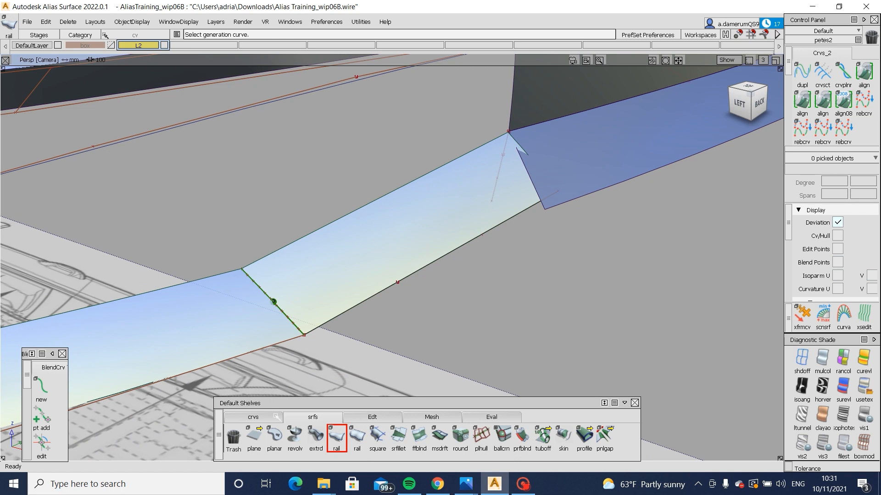
# Step: Stretch the diagonal lower curve's inner end onto the centre flange's lower corner and check it in the back view
pyautogui.click(253, 417)
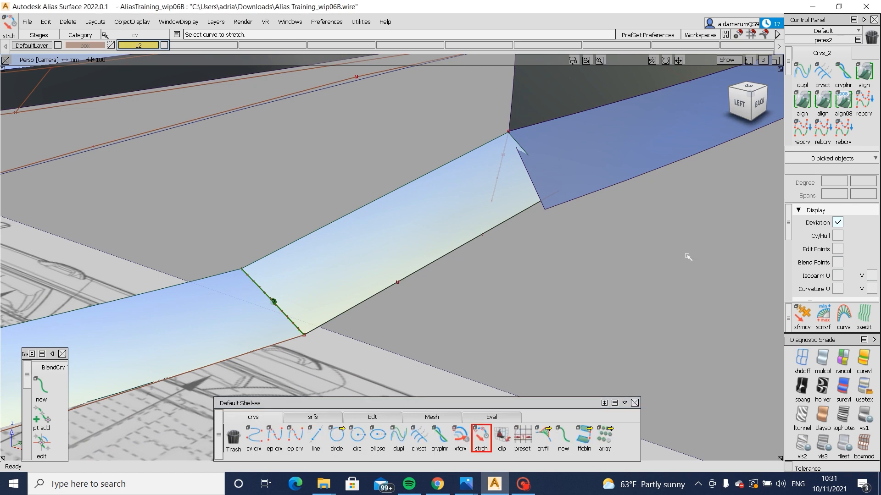
pyautogui.click(801, 357)
pyautogui.click(553, 204)
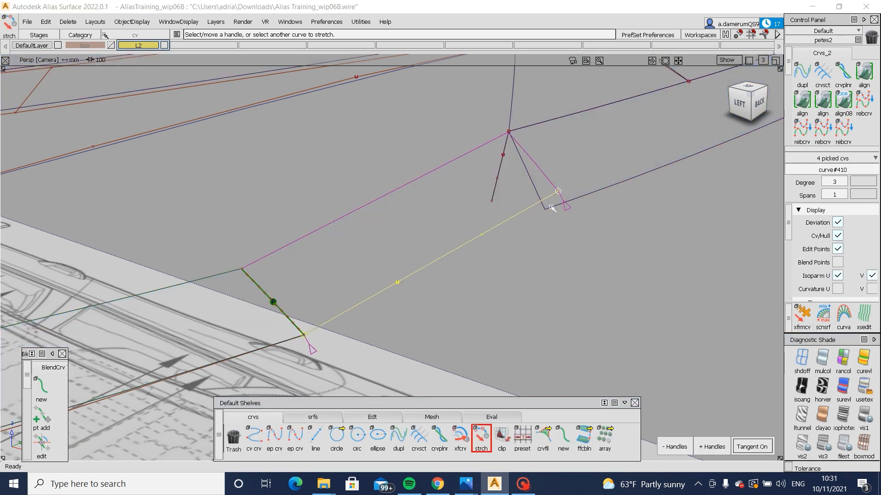
pyautogui.keyDown('alt'); pyautogui.keyDown('shift'); pyautogui.moveTo(631, 172); pyautogui.dragTo(734, 119); pyautogui.keyUp('shift'); pyautogui.keyUp('alt')
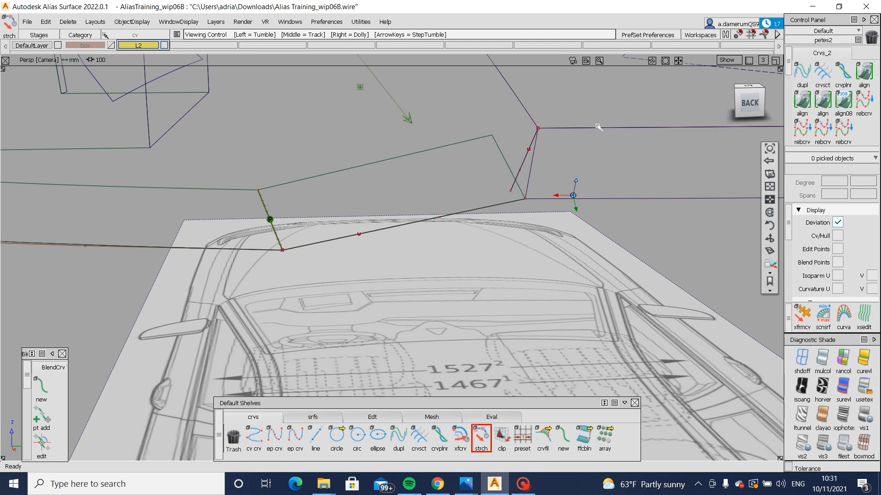
pyautogui.click(747, 103)
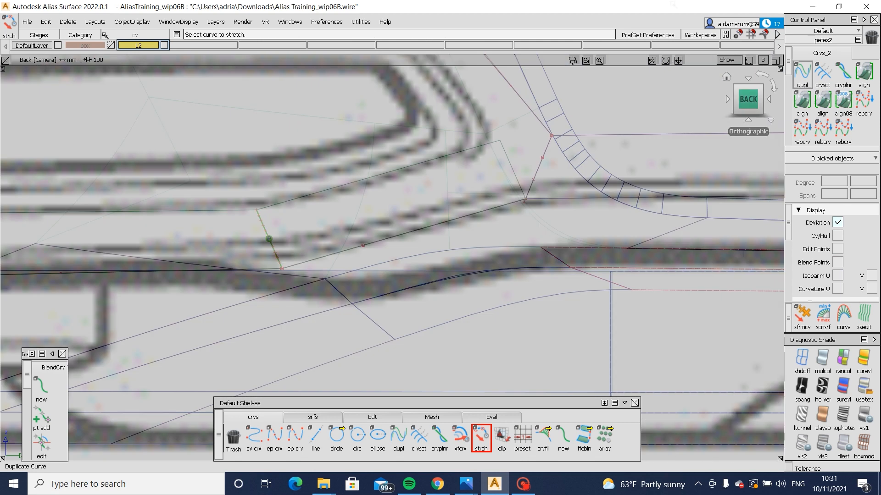
# Step: Try the one-rail surface again along the stretched diagonal curve and compare it with the left blueprint
pyautogui.keyDown('alt'); pyautogui.keyDown('shift'); pyautogui.moveTo(527, 230); pyautogui.dragTo(495, 264); pyautogui.keyUp('shift'); pyautogui.keyUp('alt')
pyautogui.click(396, 321)
pyautogui.click(528, 248)
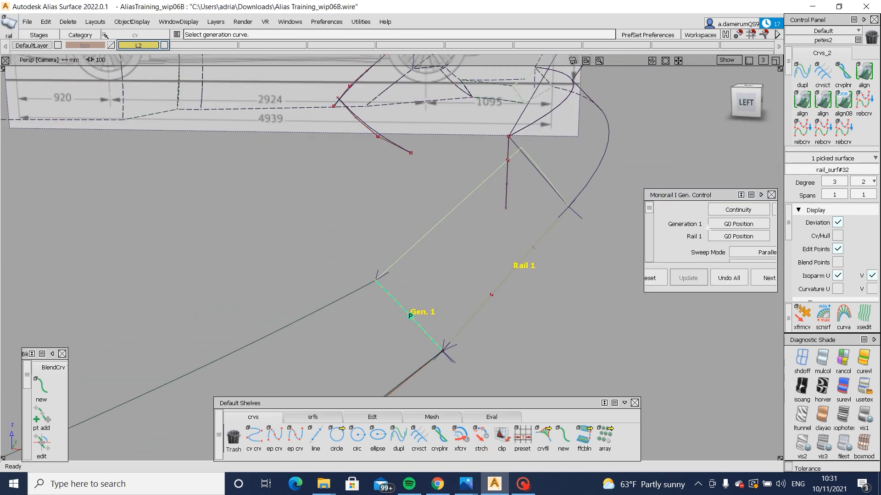
pyautogui.click(748, 102)
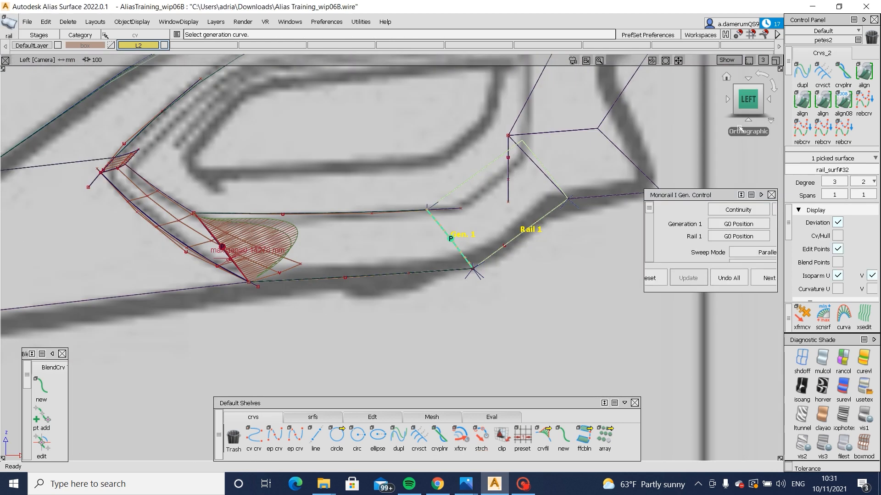
pyautogui.hotkey('ctrl', 'shift', 'n')
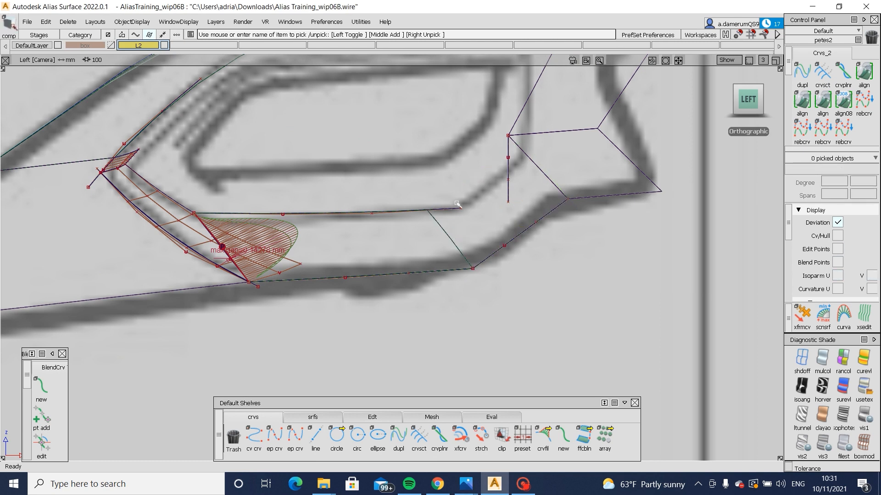
# Step: Untrim the lower flange and extend its rear edge past the end of the blueprint's lower opening line
pyautogui.hotkey('ctrl', 'shift', 'u')
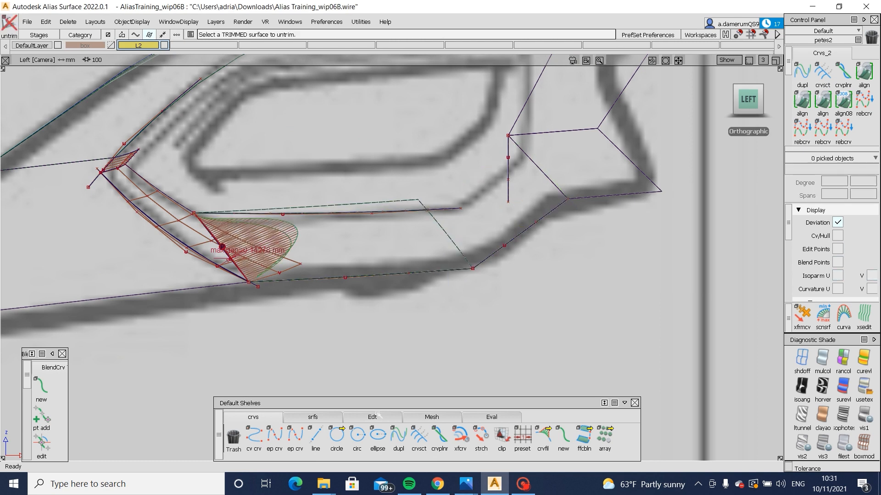
pyautogui.click(379, 415)
pyautogui.click(470, 245)
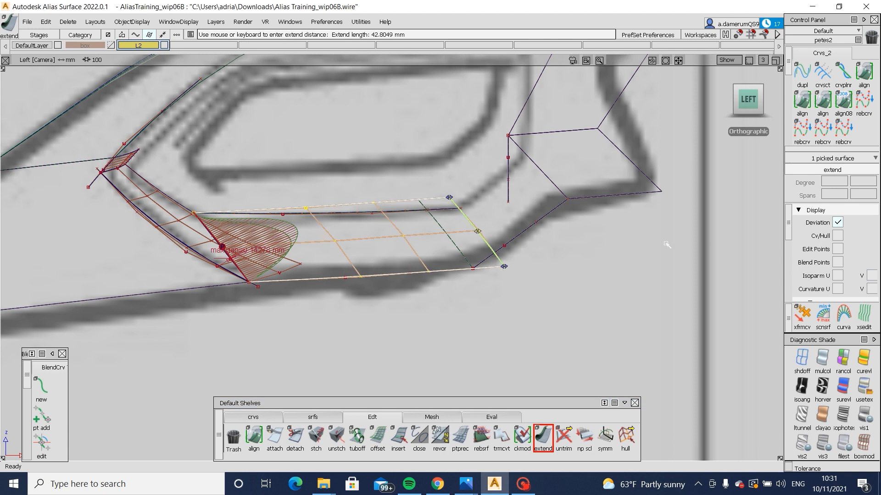
pyautogui.press('Return')
pyautogui.click(379, 282)
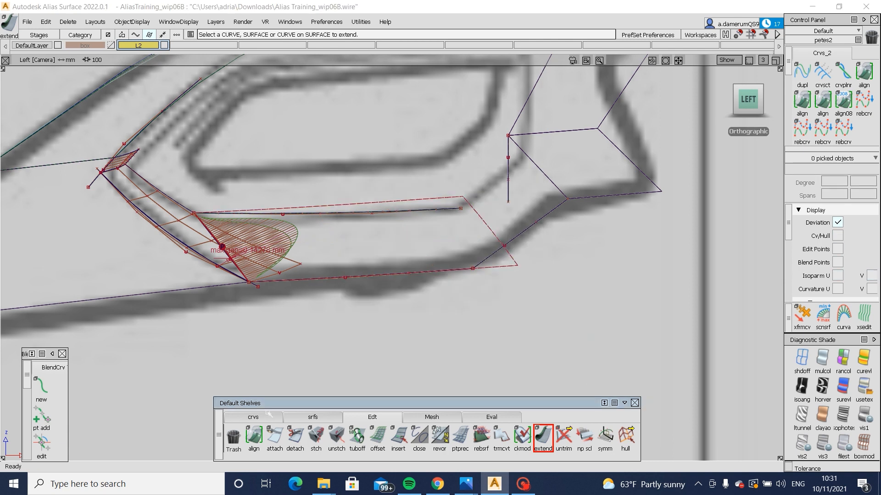
# Step: Draw an edit point curve in the left view from the opening line's rear end down to the lower rail's corner
pyautogui.click(253, 417)
pyautogui.click(274, 437)
pyautogui.click(459, 209)
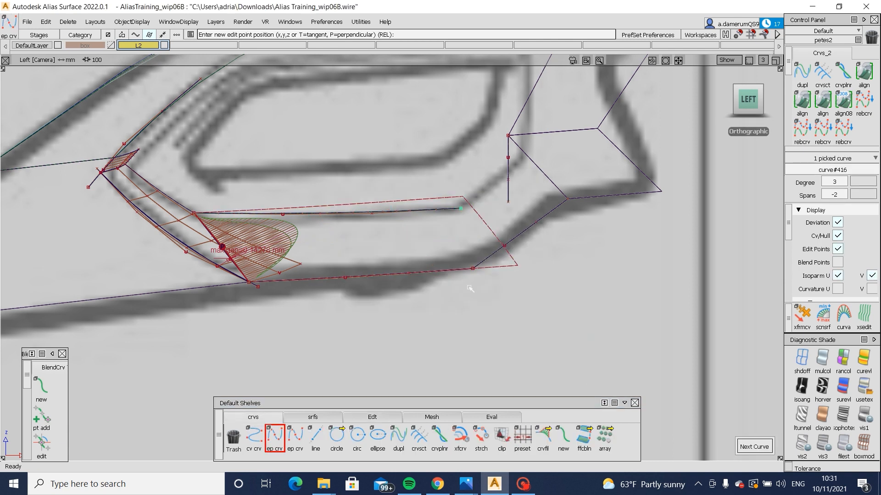
pyautogui.keyDown('ctrl'); pyautogui.keyDown('shift'); pyautogui.moveTo(491, 323); pyautogui.dragTo(492, 341); pyautogui.keyUp('shift'); pyautogui.keyUp('ctrl')
pyautogui.keyDown('ctrl'); pyautogui.keyDown('shift'); pyautogui.moveTo(480, 210); pyautogui.dragTo(421, 262); pyautogui.keyUp('shift'); pyautogui.keyUp('ctrl')
pyautogui.click(411, 273)
# Step: Project the opening curves onto the extended lower flange in the left view and trim away the excess beyond them
pyautogui.keyDown('ctrl'); pyautogui.keyDown('shift'); pyautogui.moveTo(403, 246); pyautogui.dragTo(471, 242, button='right'); pyautogui.keyUp('shift'); pyautogui.keyUp('ctrl')
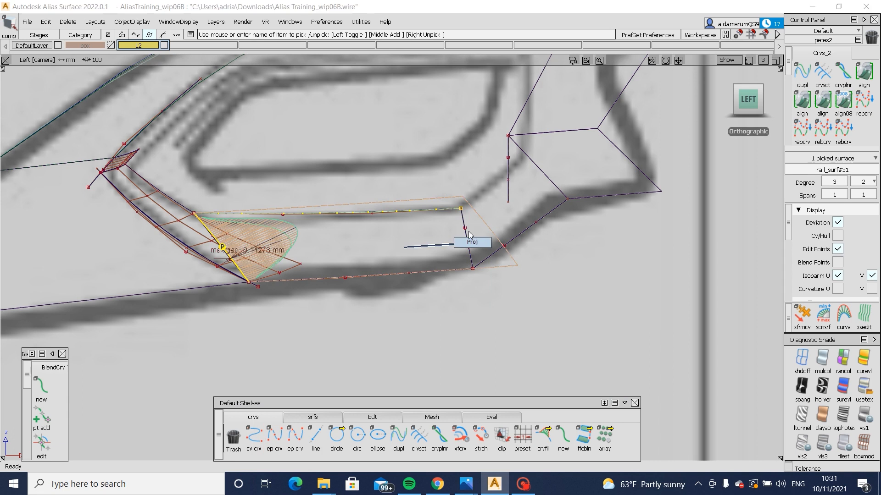
pyautogui.click(467, 241)
pyautogui.click(445, 252)
pyautogui.press('space')
pyautogui.keyDown('alt'); pyautogui.keyDown('shift'); pyautogui.moveTo(603, 269); pyautogui.dragTo(569, 272, button='right'); pyautogui.keyUp('shift'); pyautogui.keyUp('alt')
pyautogui.keyDown('alt'); pyautogui.keyDown('shift'); pyautogui.moveTo(591, 276); pyautogui.dragTo(471, 280); pyautogui.keyUp('shift'); pyautogui.keyUp('alt')
pyautogui.keyDown('ctrl'); pyautogui.keyDown('shift'); pyautogui.moveTo(518, 327); pyautogui.dragTo(526, 260, button='right'); pyautogui.keyUp('shift'); pyautogui.keyUp('ctrl')
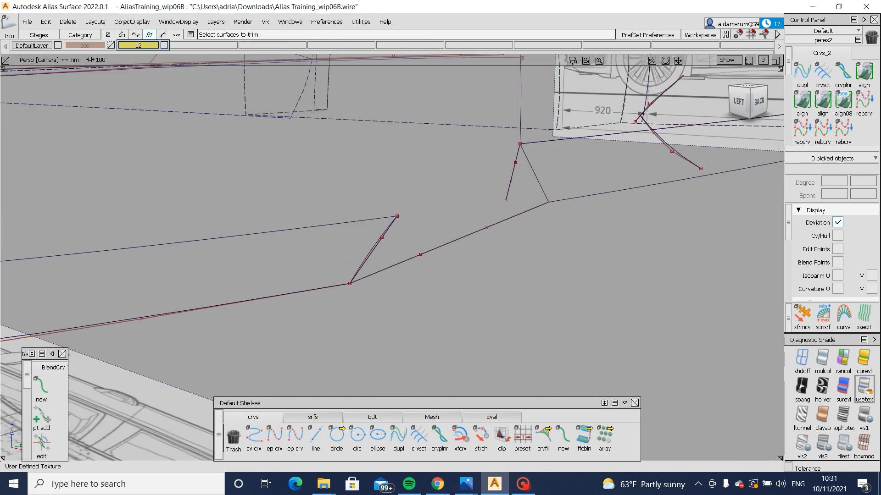
# Step: Pick the corner flange beside the trimmed lower flange and hide its CV and hull display
pyautogui.keyDown('alt'); pyautogui.keyDown('shift'); pyautogui.moveTo(509, 280); pyautogui.dragTo(463, 362); pyautogui.keyUp('shift'); pyautogui.keyUp('alt')
pyautogui.keyDown('alt'); pyautogui.keyDown('shift'); pyautogui.moveTo(463, 362); pyautogui.dragTo(428, 372, button='right'); pyautogui.keyUp('shift'); pyautogui.keyUp('alt')
pyautogui.keyDown('alt'); pyautogui.keyDown('shift'); pyautogui.moveTo(428, 371); pyautogui.dragTo(438, 353); pyautogui.keyUp('shift'); pyautogui.keyUp('alt')
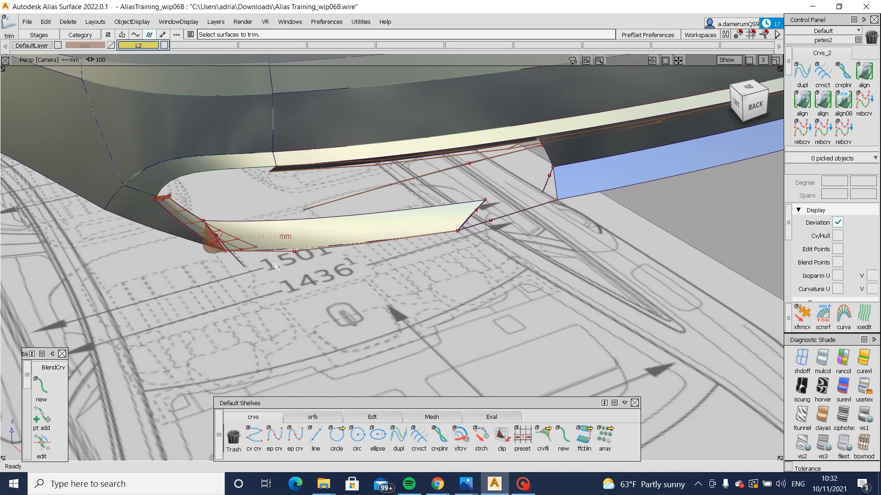
pyautogui.keyDown('ctrl'); pyautogui.keyDown('shift'); pyautogui.moveTo(307, 257); pyautogui.dragTo(266, 293); pyautogui.keyUp('shift'); pyautogui.keyUp('ctrl')
pyautogui.moveTo(188, 213); pyautogui.dragTo(245, 262)
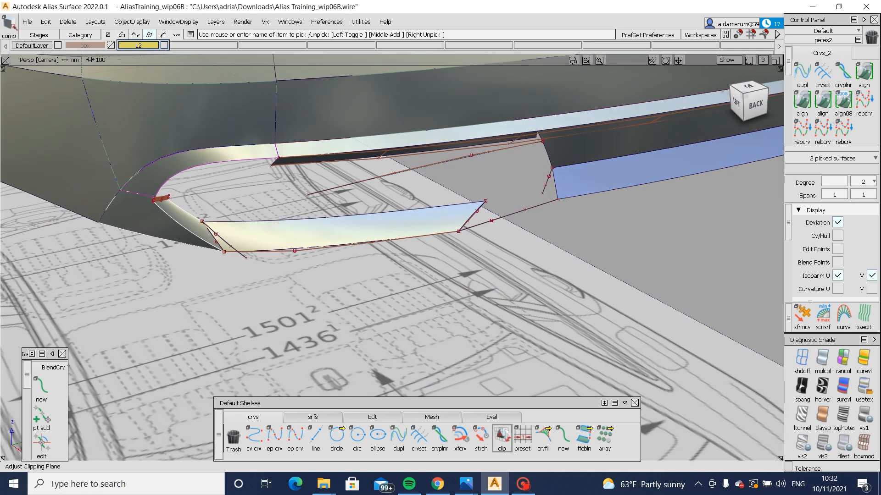
# Step: Check the A6 rear reference photo in Photos, return to Alias, and show the CVs of the two draft surfaces at the opening's inner side
pyautogui.moveTo(465, 484)
pyautogui.click(566, 430)
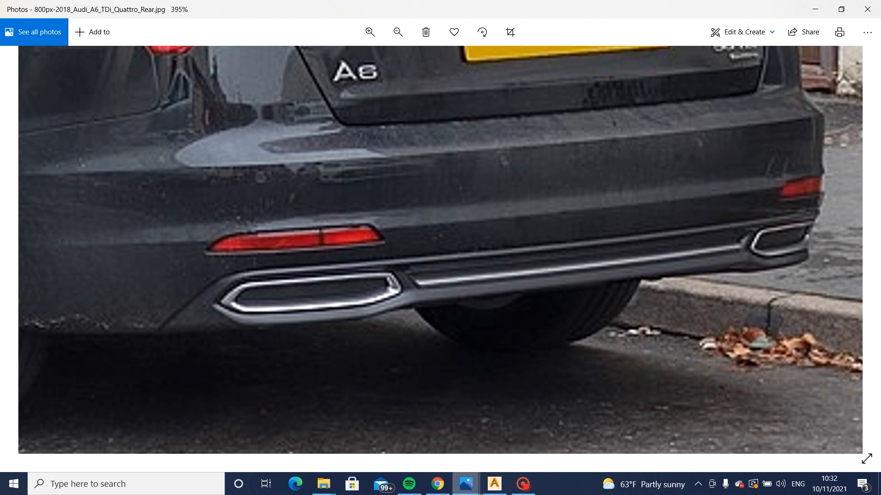
pyautogui.click(494, 484)
pyautogui.moveTo(770, 174); pyautogui.dragTo(752, 164)
pyautogui.click(524, 229)
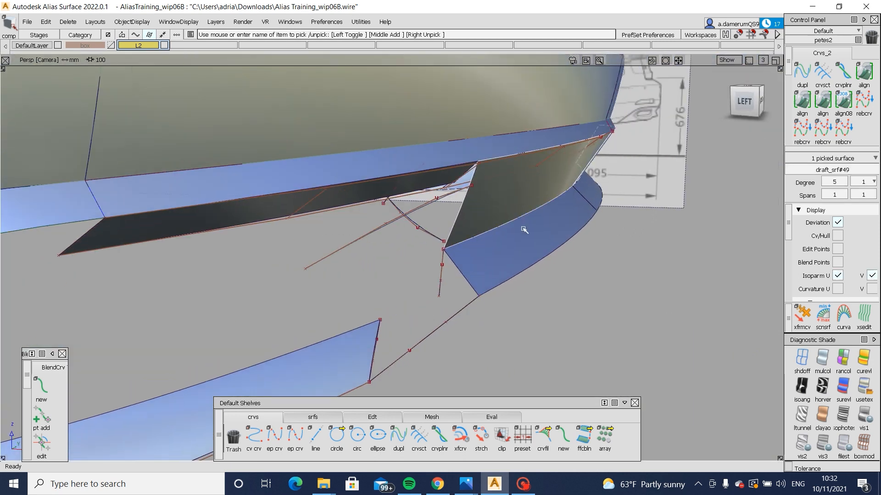
pyautogui.click(743, 110)
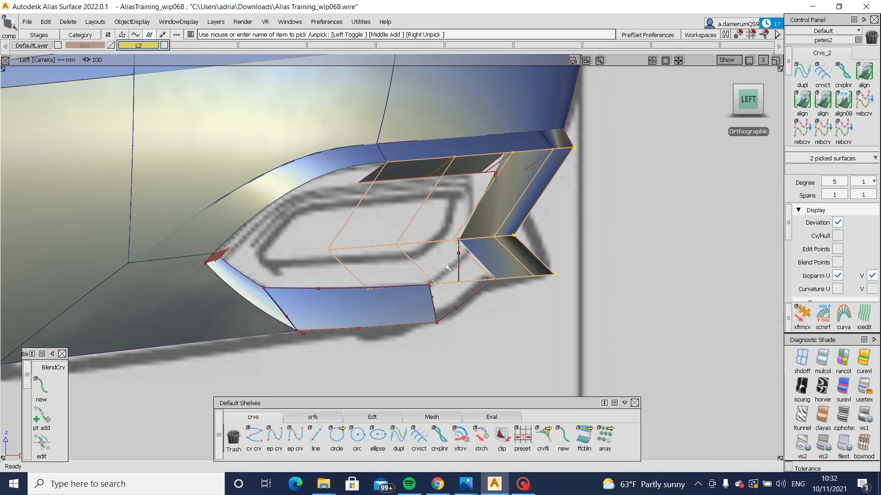
# Step: Adjust the shared hulls of the two draft surfaces in Z, undo the last move, and compare the edge with the back blueprint
pyautogui.click(372, 416)
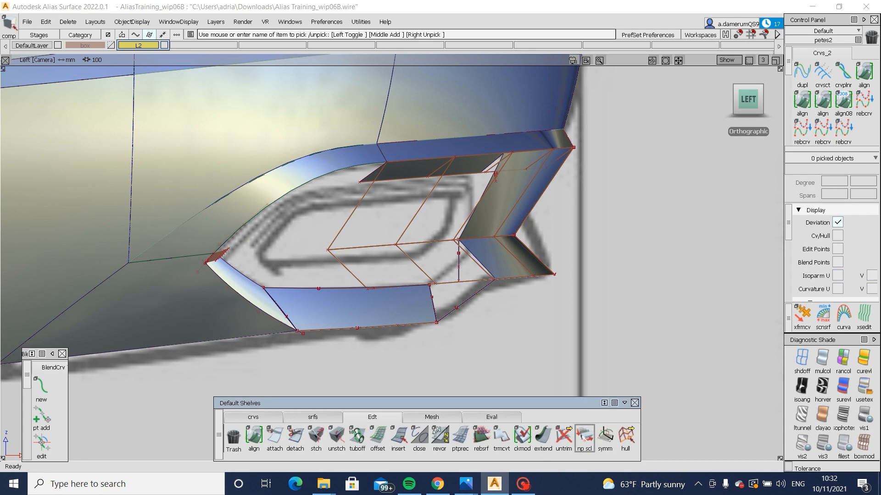
pyautogui.click(625, 438)
pyautogui.click(457, 240)
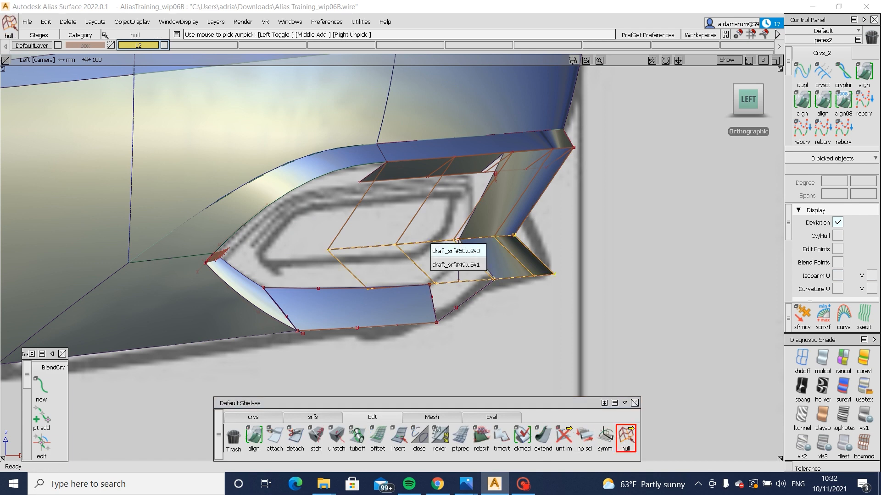
pyautogui.click(469, 263)
pyautogui.press('w')
pyautogui.moveTo(606, 309); pyautogui.dragTo(622, 310)
pyautogui.moveTo(625, 312); pyautogui.dragTo(618, 325, button='right')
pyautogui.hotkey('ctrl', 'z')
pyautogui.click(761, 99)
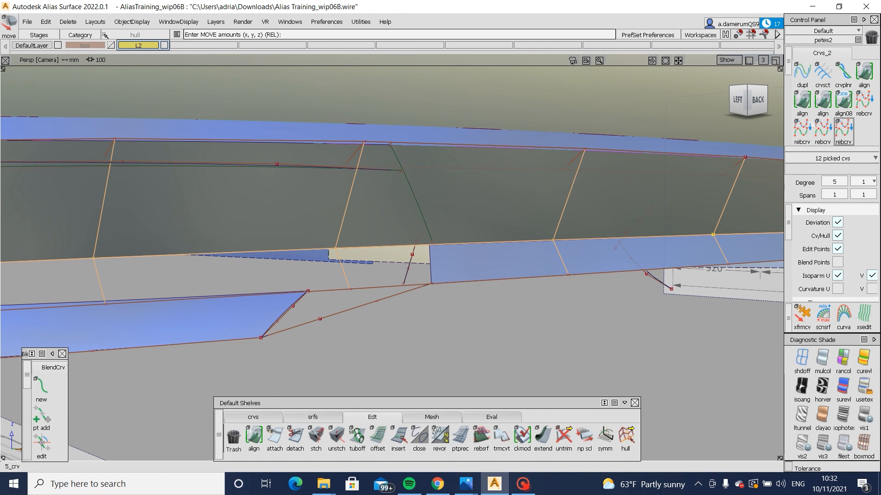
pyautogui.click(758, 97)
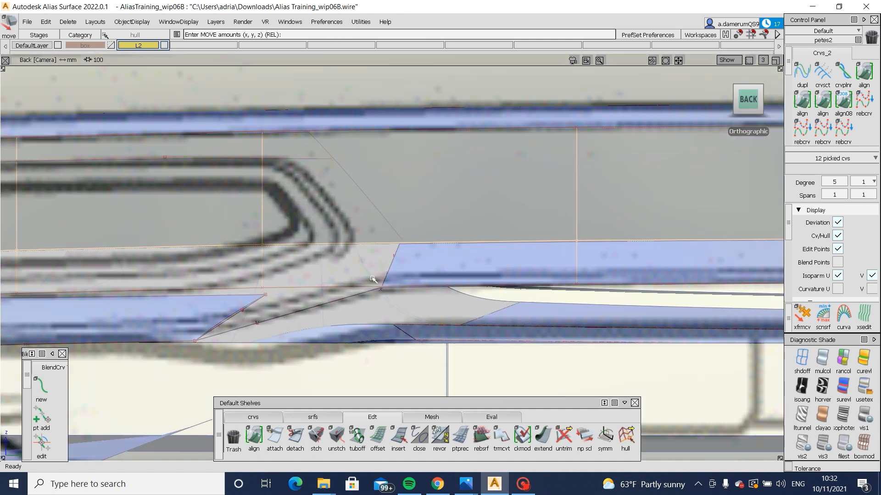
# Step: Stretch the opening's sloped inner curve so its lower end meets the shifted upper corner of the centre flange
pyautogui.click(253, 416)
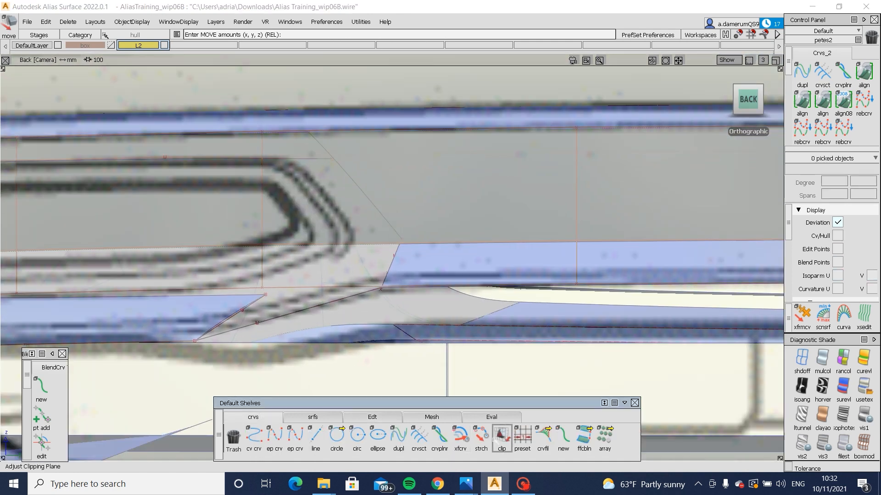
pyautogui.click(802, 360)
pyautogui.click(403, 239)
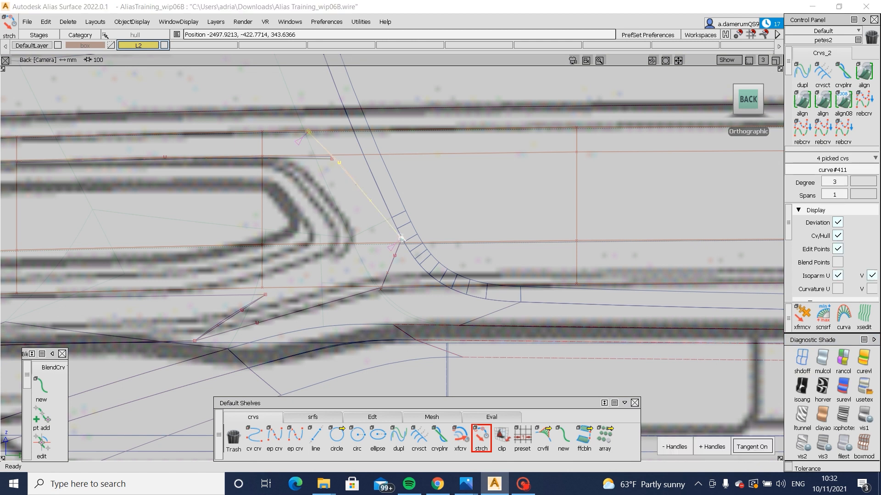
pyautogui.moveTo(393, 243); pyautogui.dragTo(391, 245)
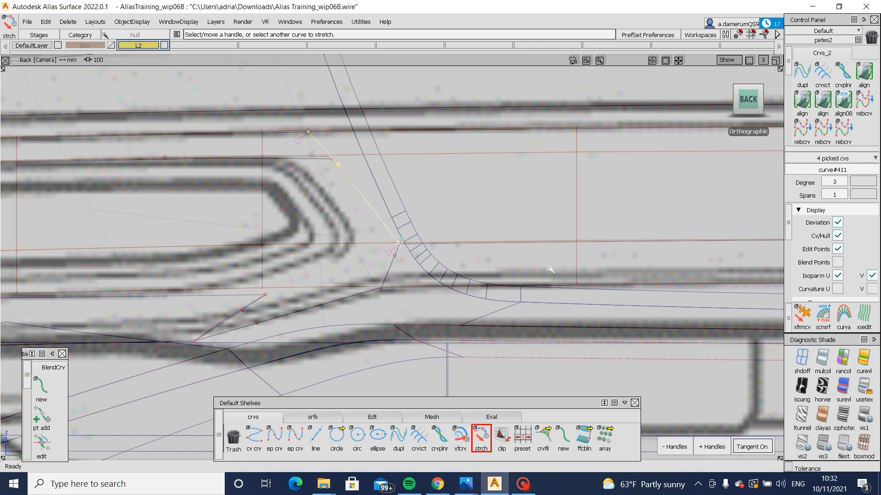
pyautogui.keyDown('ctrl'); pyautogui.keyDown('shift'); pyautogui.moveTo(599, 285); pyautogui.dragTo(600, 369); pyautogui.keyUp('shift'); pyautogui.keyUp('ctrl')
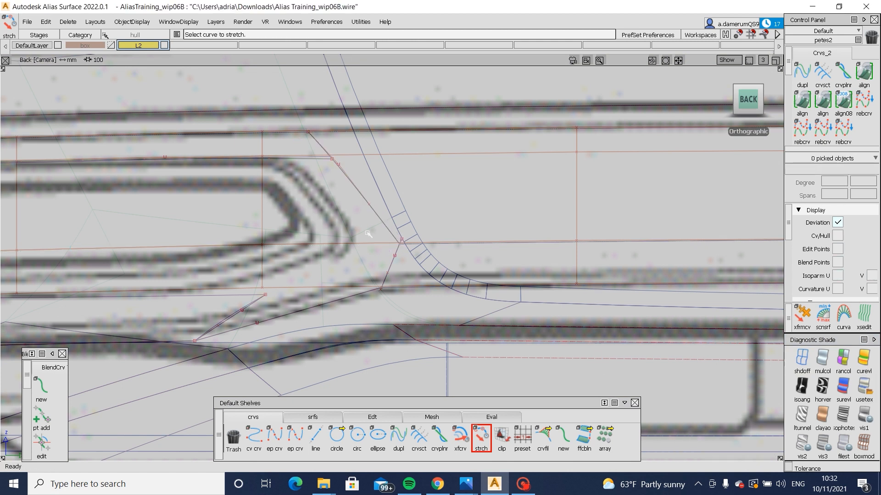
# Step: Shift the sloped inner curve's two middle CVs slightly in Y to bow it, restore shading, and check it in the left view
pyautogui.keyDown('ctrl'); pyautogui.keyDown('shift'); pyautogui.moveTo(367, 234); pyautogui.dragTo(362, 207); pyautogui.keyUp('shift'); pyautogui.keyUp('ctrl')
pyautogui.click(338, 164)
pyautogui.click(368, 204)
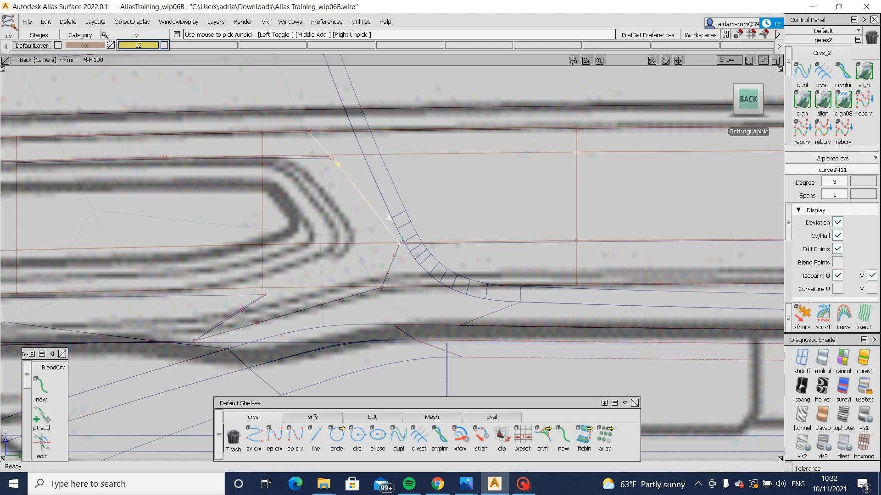
pyautogui.keyDown('ctrl'); pyautogui.keyDown('shift'); pyautogui.moveTo(388, 217); pyautogui.dragTo(416, 211, button='middle'); pyautogui.keyUp('shift'); pyautogui.keyUp('ctrl')
pyautogui.moveTo(416, 211); pyautogui.dragTo(419, 211, button='middle')
pyautogui.keyDown('ctrl'); pyautogui.keyDown('shift'); pyautogui.moveTo(440, 225); pyautogui.dragTo(440, 284); pyautogui.keyUp('shift'); pyautogui.keyUp('ctrl')
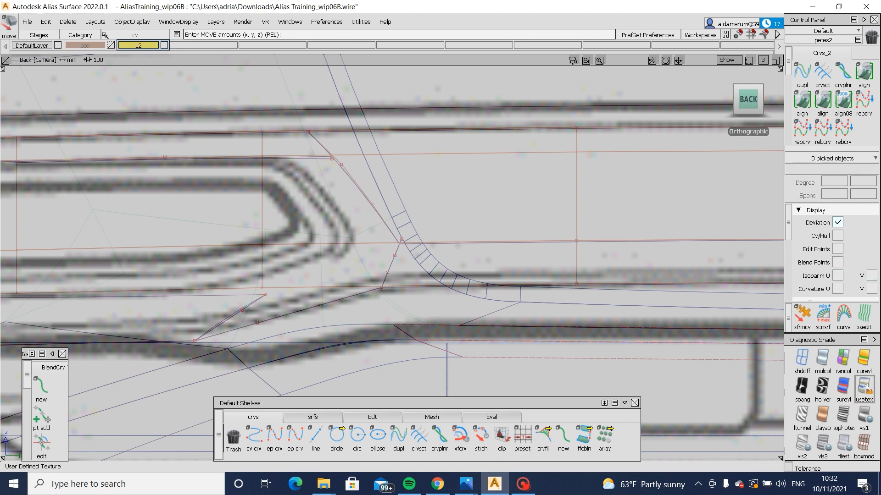
pyautogui.click(863, 389)
pyautogui.moveTo(502, 232)
pyautogui.keyDown('alt'); pyautogui.keyDown('shift'); pyautogui.mouseDown()
pyautogui.moveTo(459, 247)
pyautogui.moveTo(702, 287)
pyautogui.mouseUp(); pyautogui.keyUp('shift'); pyautogui.keyUp('alt')
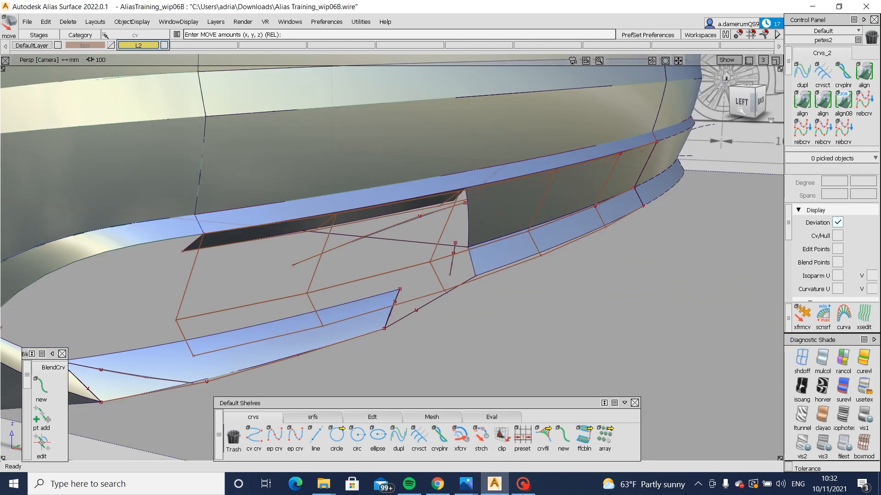
pyautogui.click(736, 106)
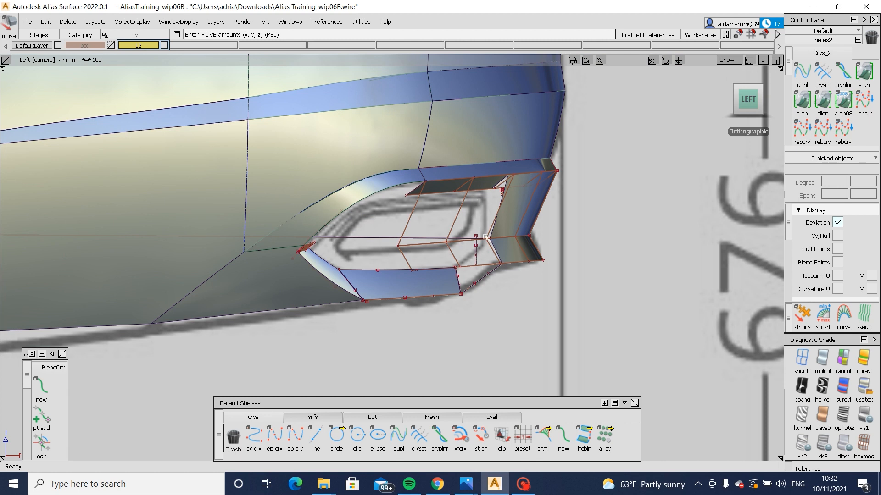
# Step: Inspect the exhaust opening from the rear quarter, compare it with the A6 rear photo in Photos, and return to Alias
pyautogui.keyDown('alt'); pyautogui.keyDown('shift'); pyautogui.moveTo(607, 251); pyautogui.dragTo(408, 255); pyautogui.keyUp('shift'); pyautogui.keyUp('alt')
pyautogui.keyDown('alt'); pyautogui.keyDown('shift'); pyautogui.moveTo(409, 255); pyautogui.dragTo(522, 246, button='middle'); pyautogui.keyUp('shift'); pyautogui.keyUp('alt')
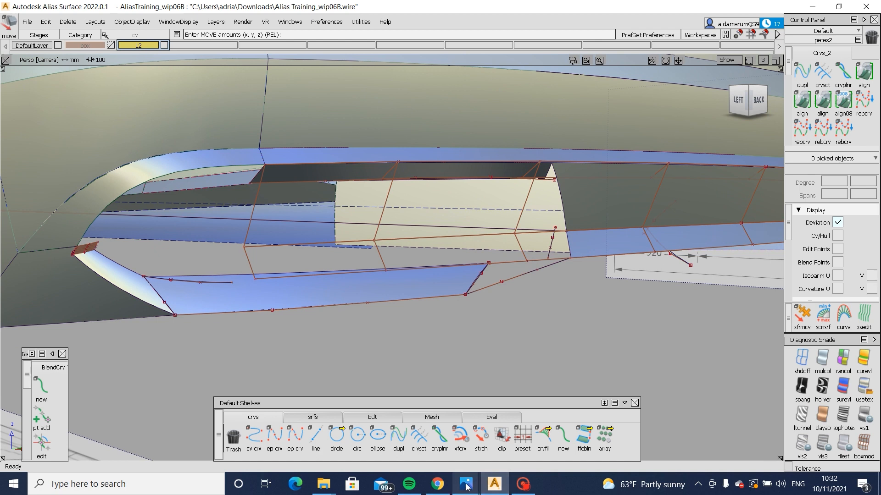
pyautogui.moveTo(465, 484)
pyautogui.click(587, 427)
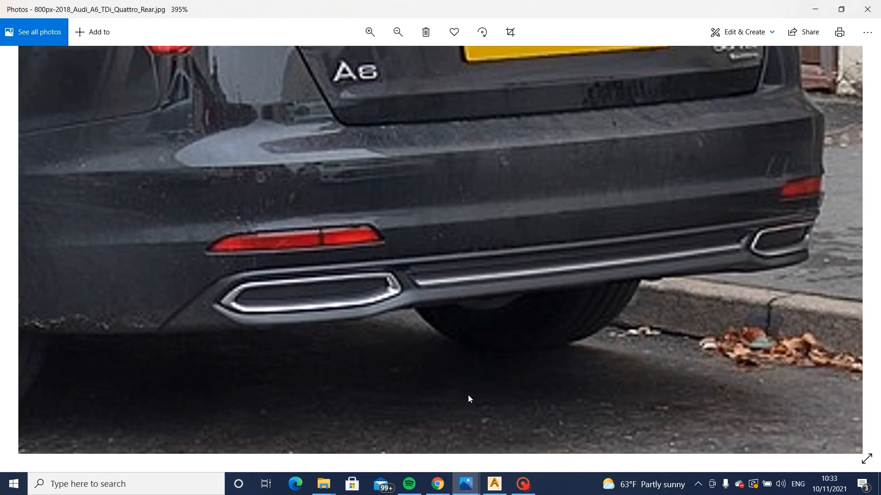
pyautogui.click(494, 484)
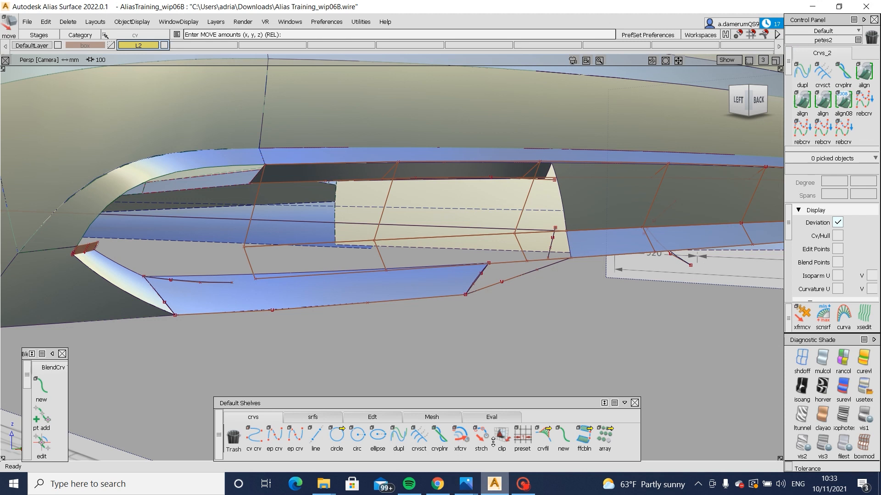
# Step: Turn off the CV and hull display on the surfaces around the exhaust opening
pyautogui.keyDown('alt'); pyautogui.keyDown('shift'); pyautogui.moveTo(586, 244); pyautogui.dragTo(659, 283); pyautogui.keyUp('shift'); pyautogui.keyUp('alt')
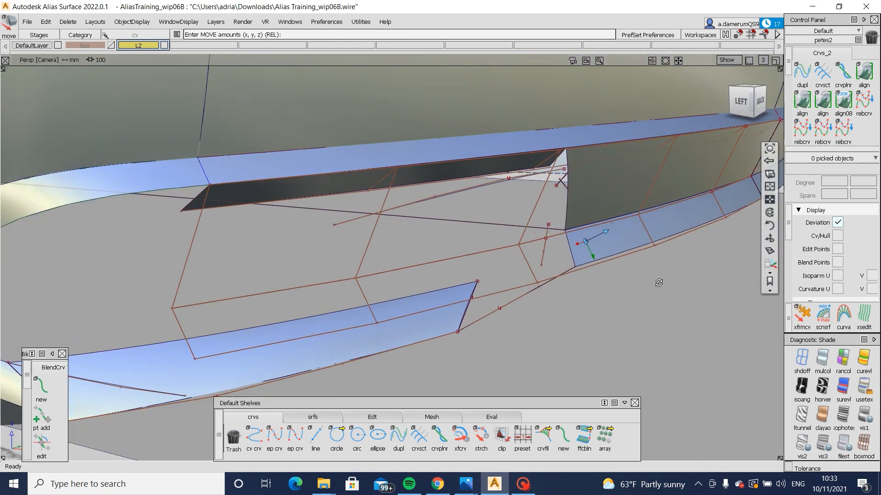
pyautogui.keyDown('ctrl'); pyautogui.keyDown('shift'); pyautogui.moveTo(597, 173); pyautogui.dragTo(508, 243); pyautogui.keyUp('shift'); pyautogui.keyUp('ctrl')
pyautogui.moveTo(454, 136); pyautogui.dragTo(658, 372)
pyautogui.keyDown('ctrl'); pyautogui.keyDown('shift'); pyautogui.moveTo(658, 373); pyautogui.dragTo(644, 328, button='right'); pyautogui.keyUp('shift'); pyautogui.keyUp('ctrl')
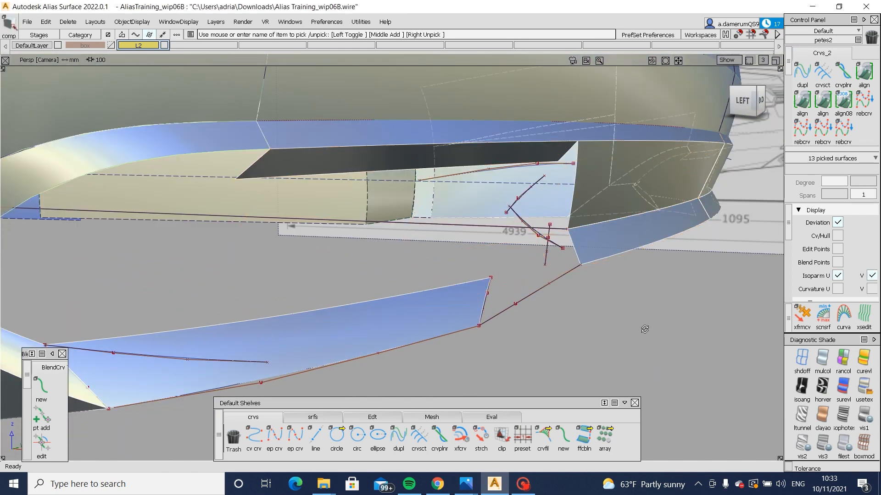
# Step: Pick the two middle CVs of the opening's sloped lower curve and compare it with the left blueprint
pyautogui.keyDown('alt'); pyautogui.keyDown('shift'); pyautogui.moveTo(643, 329); pyautogui.dragTo(651, 362); pyautogui.keyUp('shift'); pyautogui.keyUp('alt')
pyautogui.click(651, 362)
pyautogui.keyDown('alt'); pyautogui.keyDown('shift'); pyautogui.moveTo(596, 360); pyautogui.dragTo(502, 387); pyautogui.keyUp('shift'); pyautogui.keyUp('alt')
pyautogui.keyDown('ctrl'); pyautogui.keyDown('shift'); pyautogui.moveTo(524, 310); pyautogui.dragTo(576, 316); pyautogui.keyUp('shift'); pyautogui.keyUp('ctrl')
pyautogui.click(752, 105)
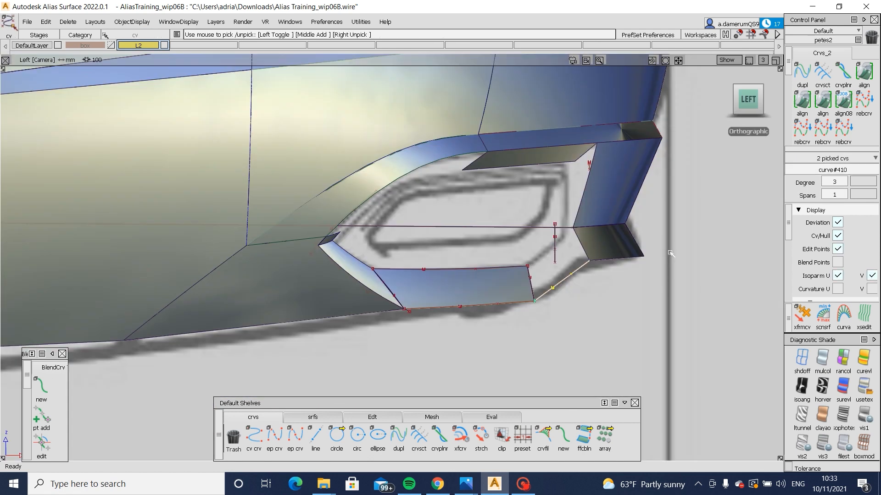
pyautogui.keyDown('ctrl'); pyautogui.keyDown('shift'); pyautogui.moveTo(676, 336); pyautogui.dragTo(680, 295, button='right'); pyautogui.keyUp('shift'); pyautogui.keyUp('ctrl')
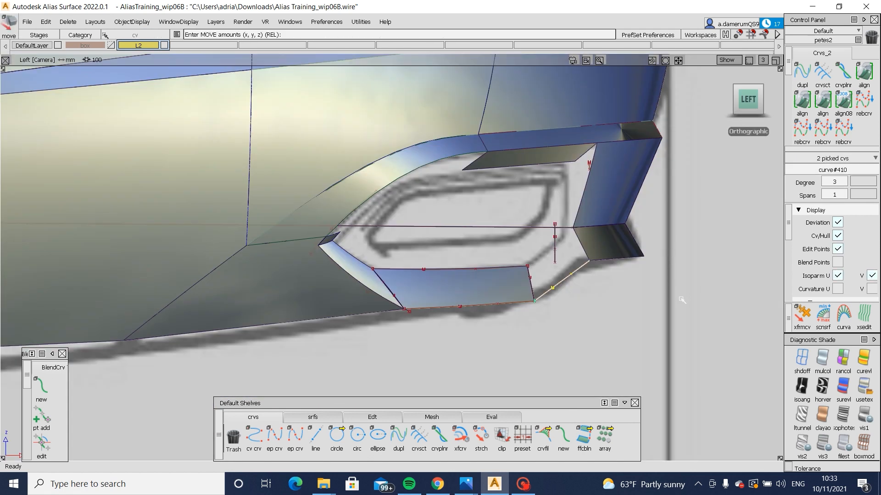
pyautogui.keyDown('ctrl'); pyautogui.keyDown('shift'); pyautogui.moveTo(666, 224); pyautogui.dragTo(663, 263); pyautogui.keyUp('shift'); pyautogui.keyUp('ctrl')
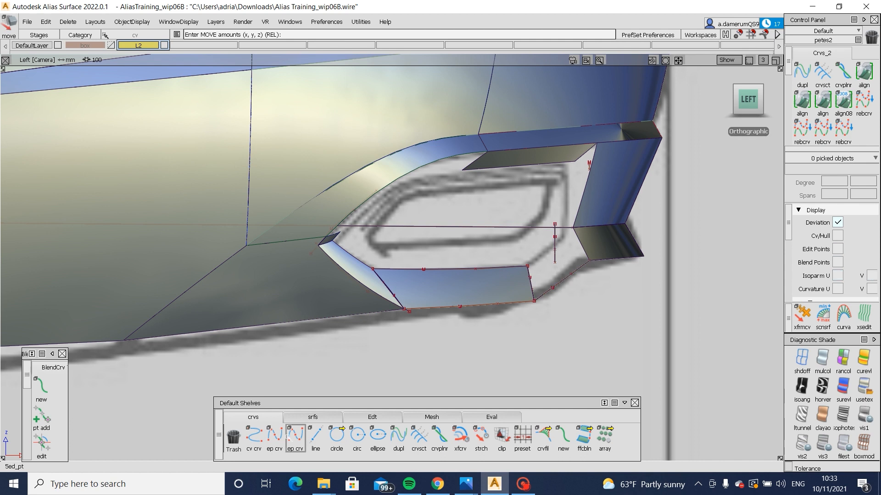
# Step: Try to draw an edit point curve from the lower flange's inner upper corner towards the centre flange
pyautogui.click(275, 438)
pyautogui.click(527, 266)
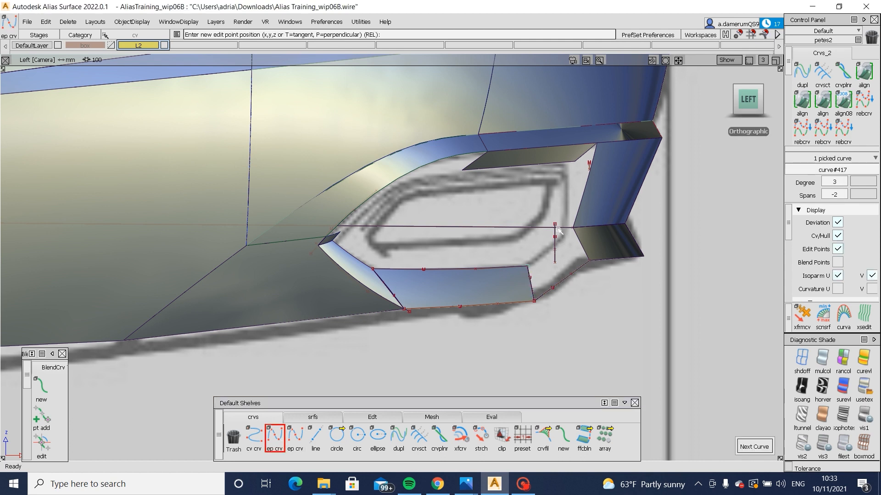
pyautogui.click(560, 232)
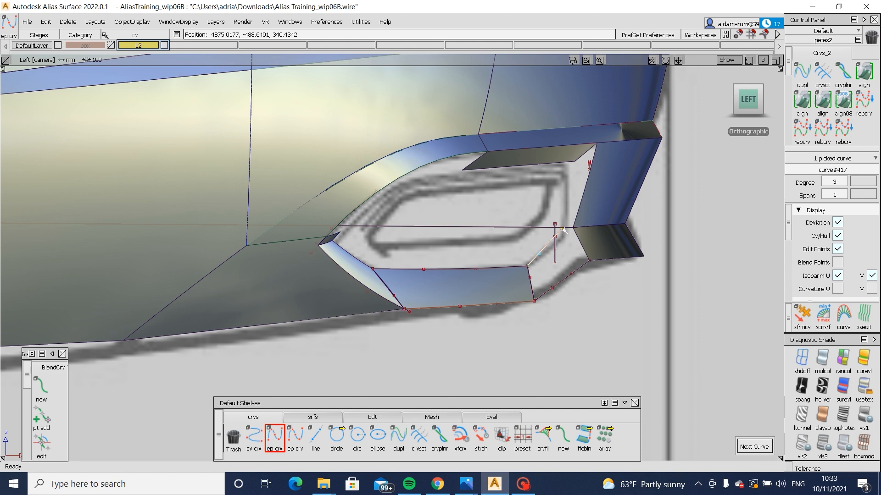
pyautogui.hotkey('ctrl', 'z')
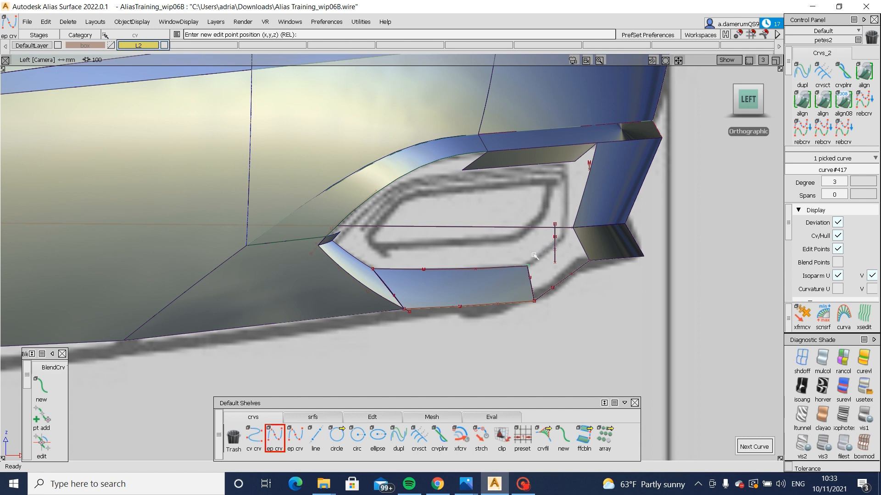
# Step: Check the shape of the exhaust surround's inner lower corner in the Photos reference and return to Alias
pyautogui.moveTo(461, 488)
pyautogui.click(576, 402)
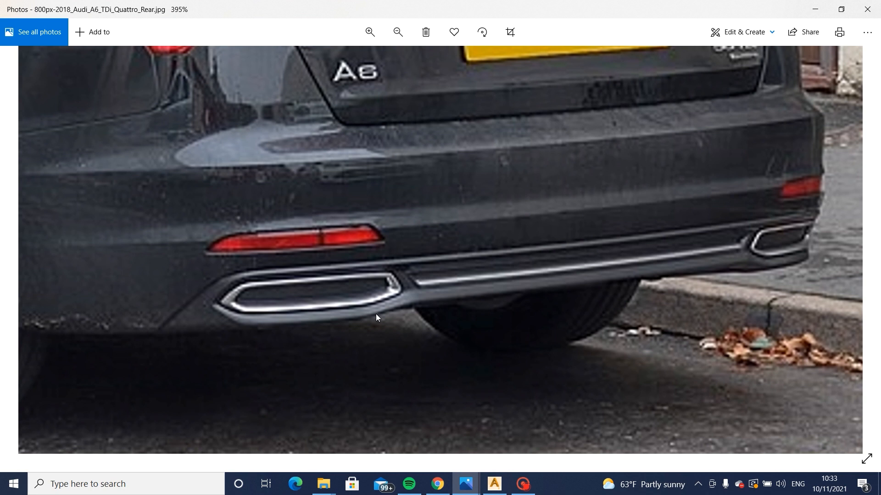
pyautogui.click(494, 484)
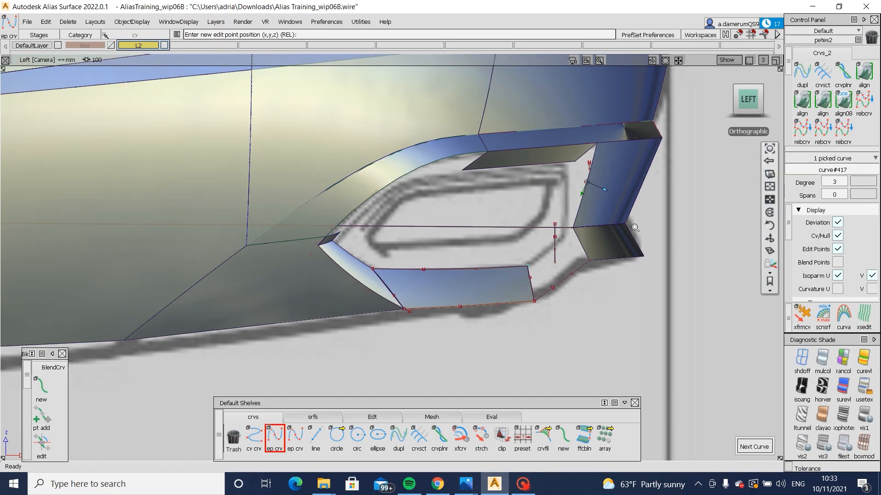
# Step: Build a 12 mm multi-surface draft flange at 0° draft along the opening's sloped inner edge, with the surface flipped
pyautogui.keyDown('alt'); pyautogui.keyDown('shift'); pyautogui.moveTo(635, 227); pyautogui.dragTo(657, 200); pyautogui.keyUp('shift'); pyautogui.keyUp('alt')
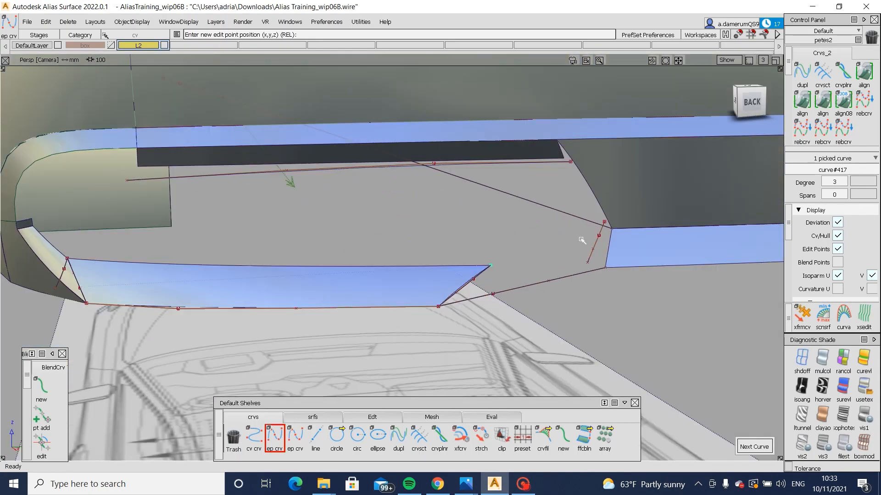
pyautogui.keyDown('ctrl'); pyautogui.keyDown('shift'); pyautogui.moveTo(396, 365); pyautogui.dragTo(395, 326); pyautogui.keyUp('shift'); pyautogui.keyUp('ctrl')
pyautogui.click(313, 417)
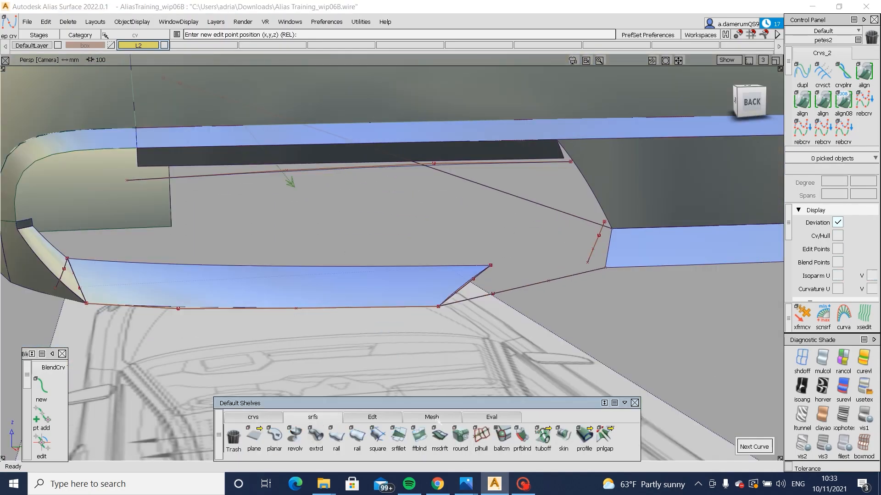
pyautogui.click(439, 436)
pyautogui.click(586, 184)
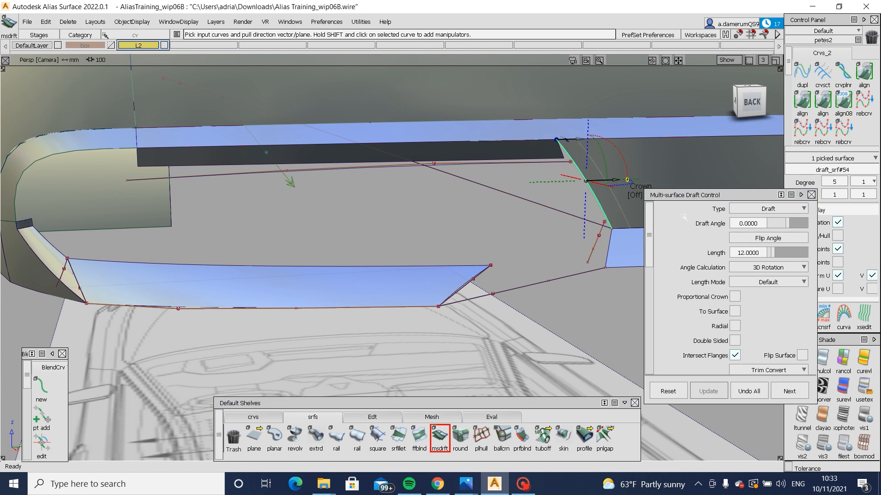
pyautogui.click(802, 355)
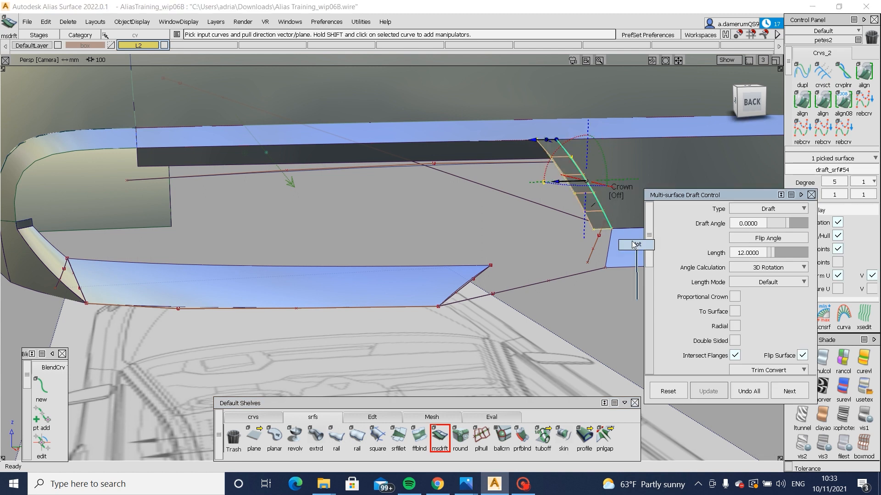
# Step: Move the new inner flange's free-edge hull about -9.4 mm in Y and -1.8 mm in Z to match the back blueprint
pyautogui.click(375, 417)
pyautogui.click(626, 436)
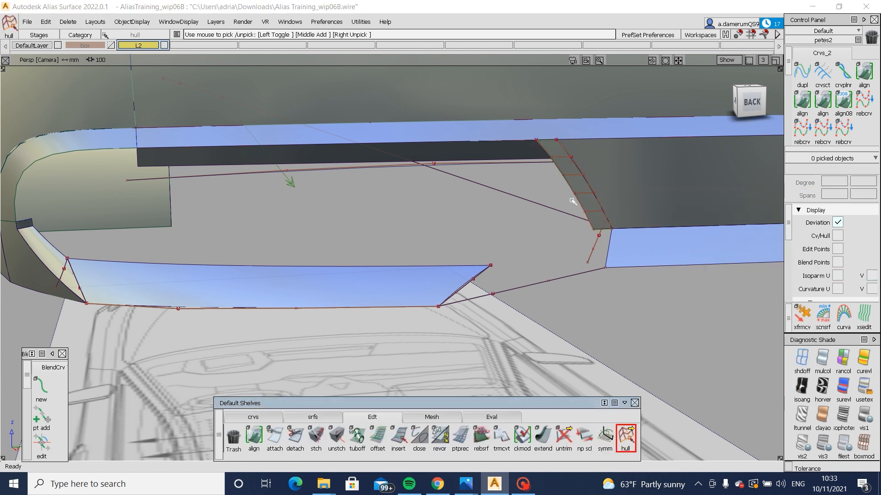
pyautogui.click(656, 158)
pyautogui.click(750, 102)
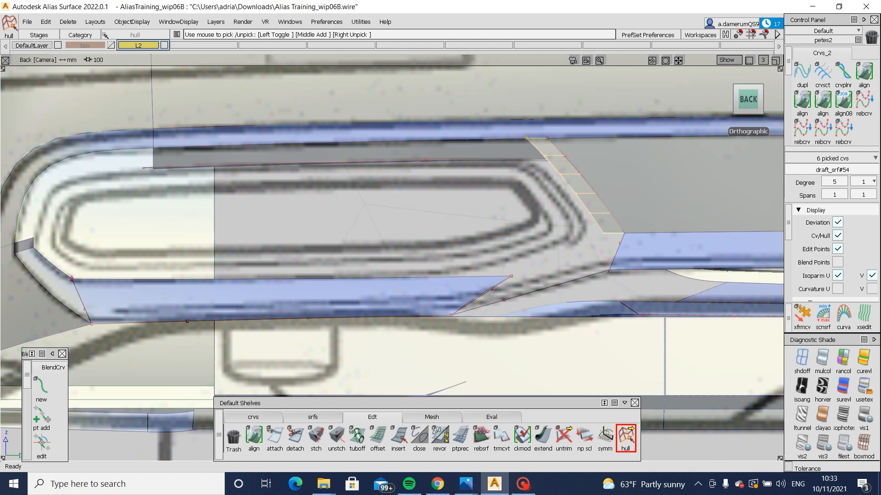
pyautogui.keyDown('ctrl'); pyautogui.keyDown('shift'); pyautogui.moveTo(690, 255); pyautogui.dragTo(683, 326, button='middle'); pyautogui.keyUp('shift'); pyautogui.keyUp('ctrl')
pyautogui.press('Return')
pyautogui.moveTo(679, 312); pyautogui.dragTo(664, 318)
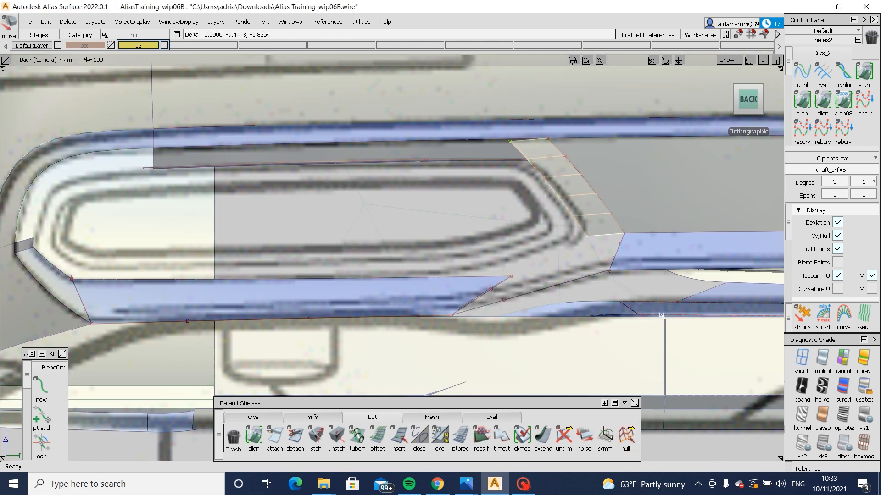
# Step: Intersect the new inner flange with the opening's upper flange
pyautogui.keyDown('alt'); pyautogui.keyDown('shift'); pyautogui.moveTo(490, 289); pyautogui.dragTo(624, 327); pyautogui.keyUp('shift'); pyautogui.keyUp('alt')
pyautogui.moveTo(692, 335)
pyautogui.keyDown('alt'); pyautogui.keyDown('shift'); pyautogui.mouseDown()
pyautogui.moveTo(766, 356)
pyautogui.moveTo(560, 346)
pyautogui.moveTo(573, 206)
pyautogui.mouseUp(); pyautogui.keyUp('shift'); pyautogui.keyUp('alt')
pyautogui.click(557, 202)
pyautogui.keyDown('ctrl'); pyautogui.keyDown('shift'); pyautogui.moveTo(506, 194); pyautogui.dragTo(531, 160, button='middle'); pyautogui.keyUp('shift'); pyautogui.keyUp('ctrl')
pyautogui.click(527, 153)
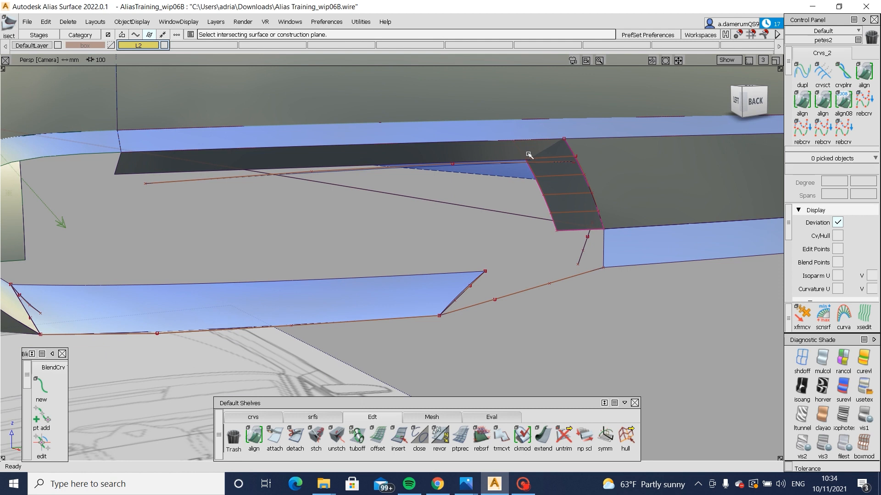
# Step: Nudge the inner flange's free-edge hull slightly to line up its corner with the upper flange's lower edge
pyautogui.keyDown('alt'); pyautogui.keyDown('shift'); pyautogui.moveTo(527, 154); pyautogui.dragTo(563, 167, button='right'); pyautogui.keyUp('shift'); pyautogui.keyUp('alt')
pyautogui.keyDown('alt'); pyautogui.keyDown('shift'); pyautogui.moveTo(562, 167); pyautogui.dragTo(620, 231); pyautogui.keyUp('shift'); pyautogui.keyUp('alt')
pyautogui.click(625, 438)
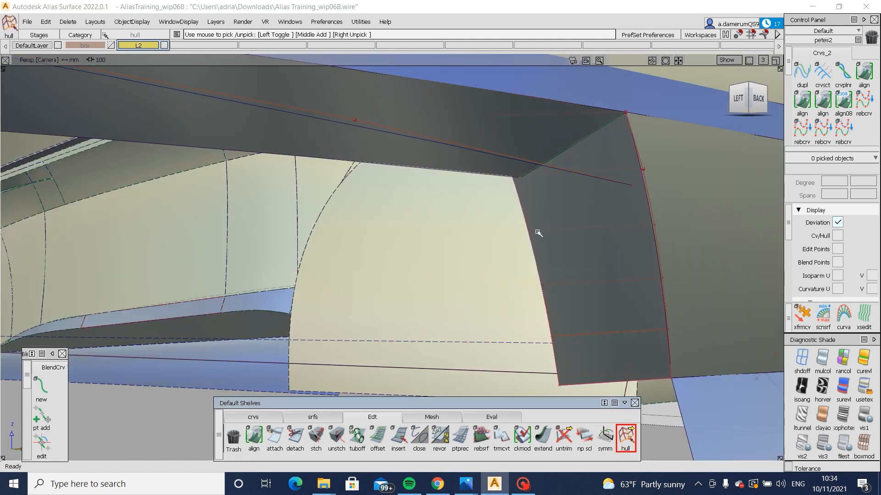
pyautogui.click(530, 232)
pyautogui.click(521, 203)
pyautogui.keyDown('ctrl'); pyautogui.keyDown('shift'); pyautogui.moveTo(506, 265); pyautogui.dragTo(501, 233, button='right'); pyautogui.keyUp('shift'); pyautogui.keyUp('ctrl')
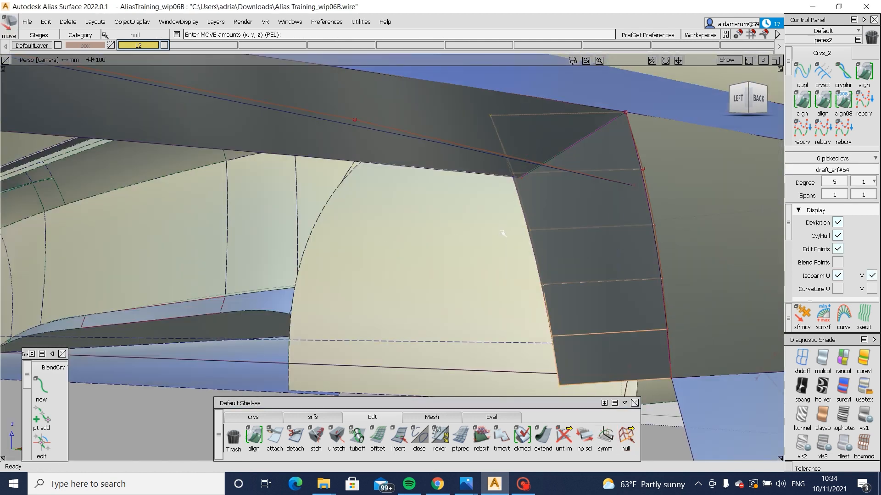
pyautogui.moveTo(500, 232); pyautogui.dragTo(501, 233)
# Step: Trim the inner flange where it crosses the opening's upper flange
pyautogui.keyDown('ctrl'); pyautogui.keyDown('shift'); pyautogui.moveTo(516, 273); pyautogui.dragTo(530, 214); pyautogui.keyUp('shift'); pyautogui.keyUp('ctrl')
pyautogui.keyDown('alt'); pyautogui.keyDown('shift'); pyautogui.moveTo(576, 213); pyautogui.dragTo(553, 191, button='right'); pyautogui.keyUp('shift'); pyautogui.keyUp('alt')
pyautogui.keyDown('alt'); pyautogui.keyDown('shift'); pyautogui.moveTo(553, 190); pyautogui.dragTo(573, 204); pyautogui.keyUp('shift'); pyautogui.keyUp('alt')
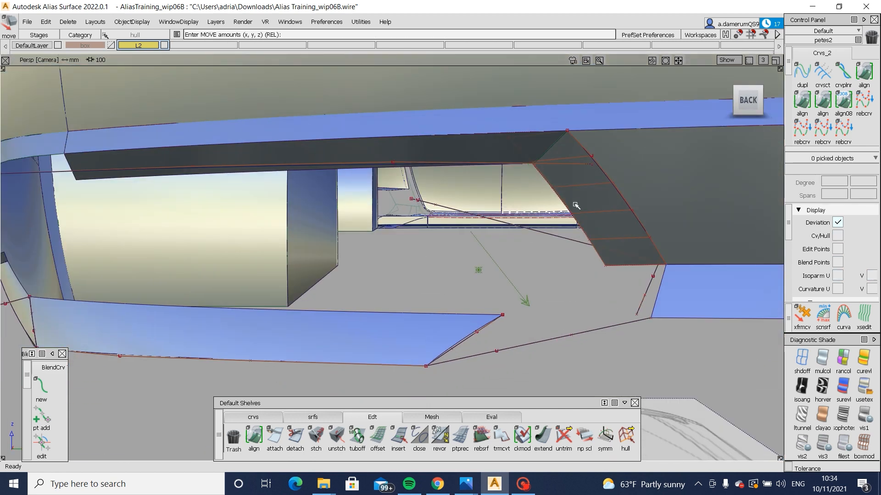
pyautogui.keyDown('ctrl'); pyautogui.keyDown('shift'); pyautogui.moveTo(573, 204); pyautogui.dragTo(569, 193, button='middle'); pyautogui.keyUp('shift'); pyautogui.keyUp('ctrl')
pyautogui.click(595, 193)
pyautogui.click(595, 193)
# Step: Draw an edit point curve from the centre flange's lower corner to the lower free corner of the inner flange
pyautogui.keyDown('alt'); pyautogui.keyDown('shift'); pyautogui.moveTo(514, 214); pyautogui.dragTo(547, 358); pyautogui.keyUp('shift'); pyautogui.keyUp('alt')
pyautogui.click(257, 418)
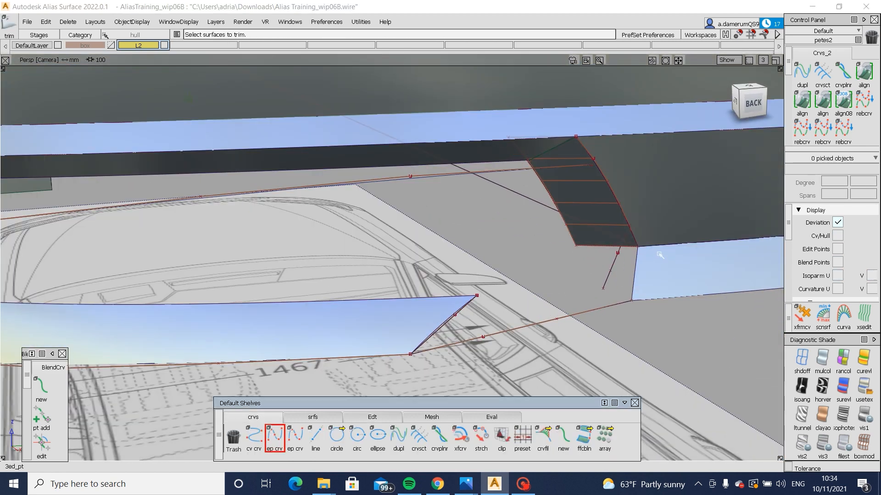
pyautogui.keyDown('ctrl'); pyautogui.keyDown('alt'); pyautogui.click(631, 300); pyautogui.keyUp('alt'); pyautogui.keyUp('ctrl')
pyautogui.keyDown('ctrl'); pyautogui.keyDown('alt'); pyautogui.click(545, 244); pyautogui.keyUp('alt'); pyautogui.keyUp('ctrl')
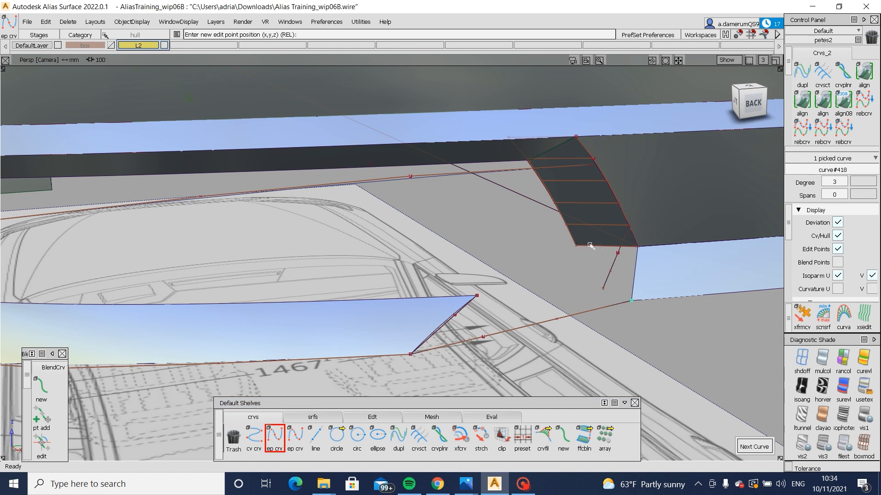
pyautogui.keyDown('alt'); pyautogui.keyDown('shift'); pyautogui.moveTo(555, 247); pyautogui.dragTo(591, 263); pyautogui.keyUp('shift'); pyautogui.keyUp('alt')
pyautogui.press('space')
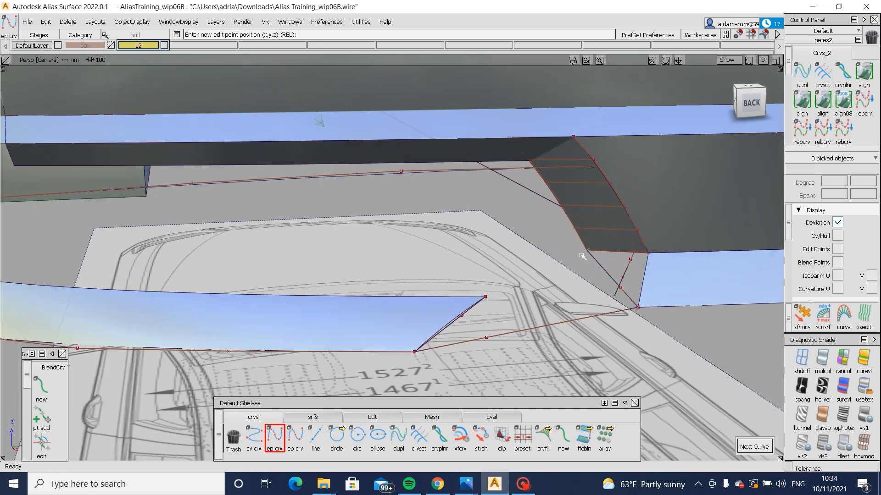
# Step: Draw an edit point curve from the inner flange's lower free corner to the lower flange's inner upper corner, checking the back blueprint
pyautogui.keyDown('ctrl'); pyautogui.keyDown('alt'); pyautogui.click(581, 255); pyautogui.keyUp('alt'); pyautogui.keyUp('ctrl')
pyautogui.click(752, 102)
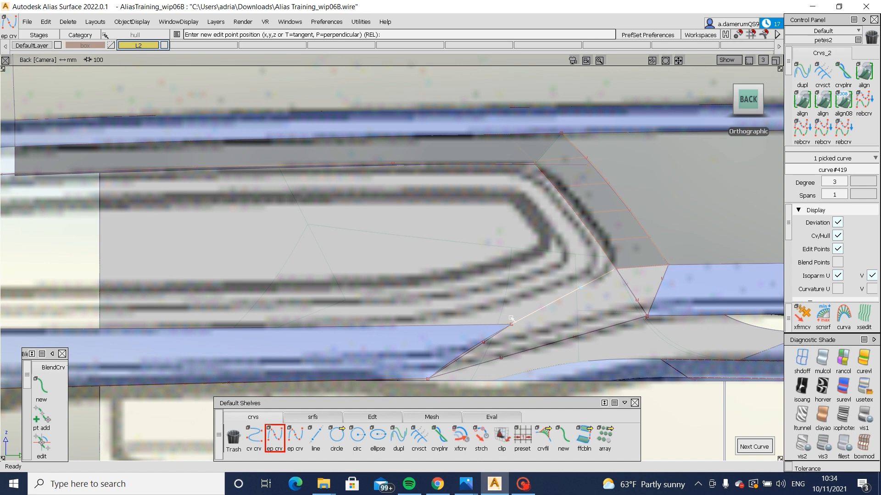
pyautogui.keyDown('alt'); pyautogui.keyDown('shift'); pyautogui.moveTo(439, 330); pyautogui.dragTo(508, 318, button='middle'); pyautogui.keyUp('shift'); pyautogui.keyUp('alt')
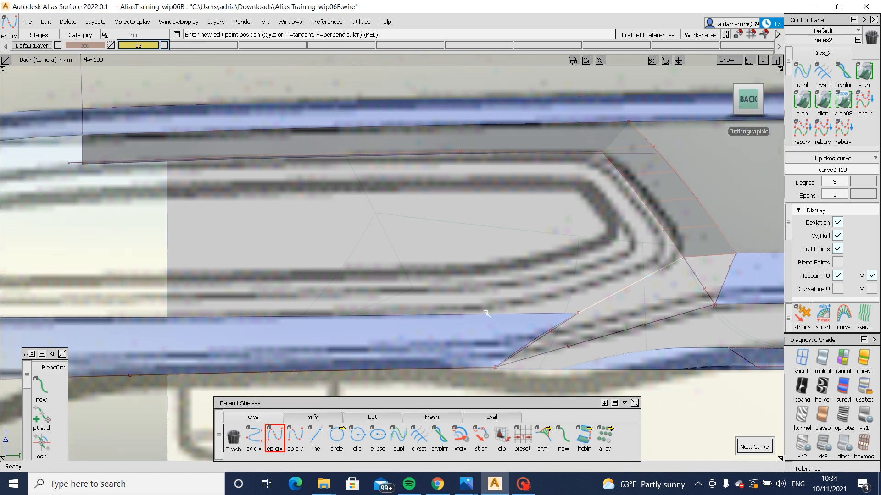
# Step: Delete the opening's lower flange surface, its inner end curve and the curve linking it to the inner flange
pyautogui.keyDown('alt'); pyautogui.keyDown('shift'); pyautogui.moveTo(507, 315); pyautogui.dragTo(459, 293); pyautogui.keyUp('shift'); pyautogui.keyUp('alt')
pyautogui.click(454, 302)
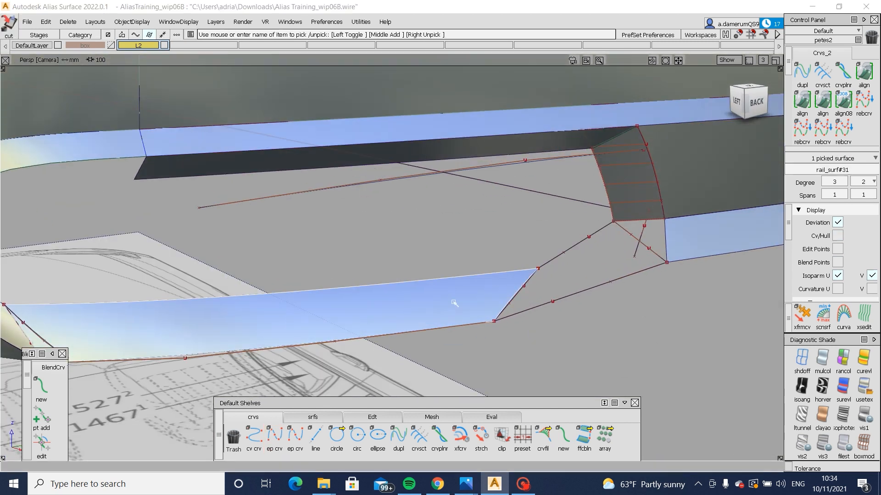
pyautogui.press('Delete')
pyautogui.keyDown('alt'); pyautogui.keyDown('shift'); pyautogui.moveTo(570, 304); pyautogui.dragTo(522, 293); pyautogui.keyUp('shift'); pyautogui.keyUp('alt')
pyautogui.moveTo(521, 234); pyautogui.dragTo(593, 262)
pyautogui.press('Delete')
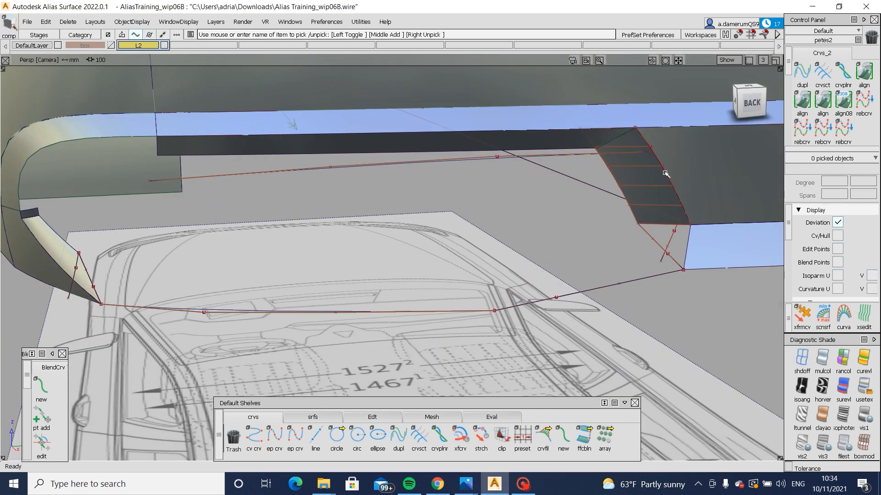
pyautogui.click(752, 102)
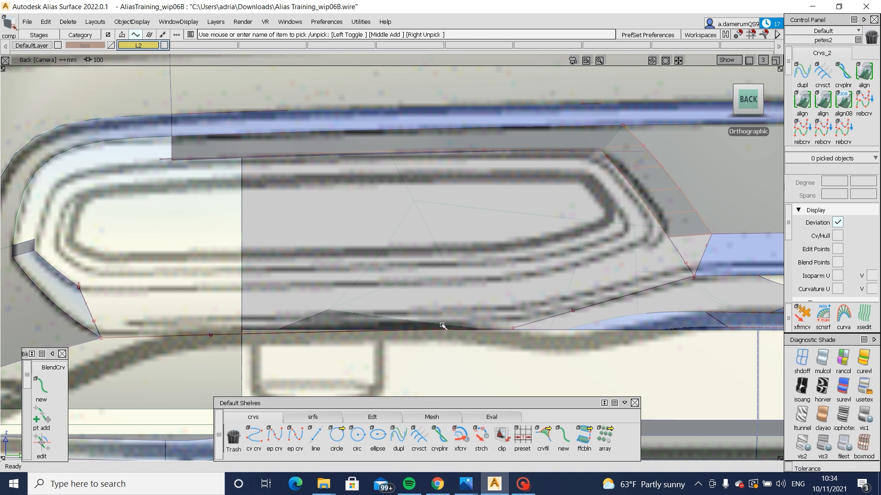
pyautogui.click(333, 419)
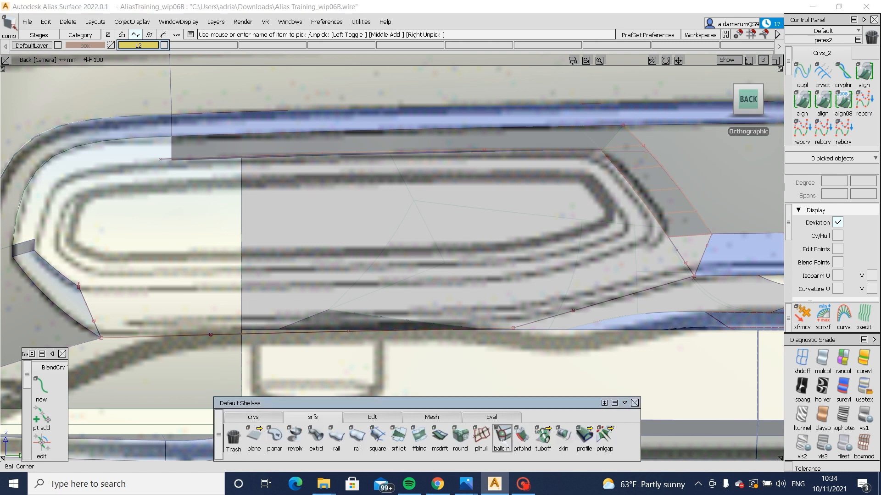
pyautogui.click(439, 436)
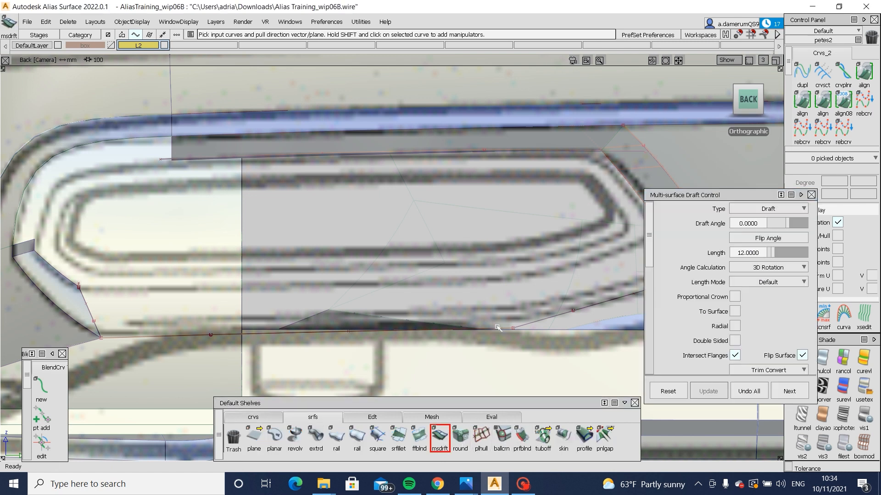
pyautogui.click(497, 327)
pyautogui.hotkey('ctrl', 'z')
pyautogui.keyDown('alt'); pyautogui.keyDown('shift'); pyautogui.moveTo(354, 317); pyautogui.dragTo(499, 327); pyautogui.keyUp('shift'); pyautogui.keyUp('alt')
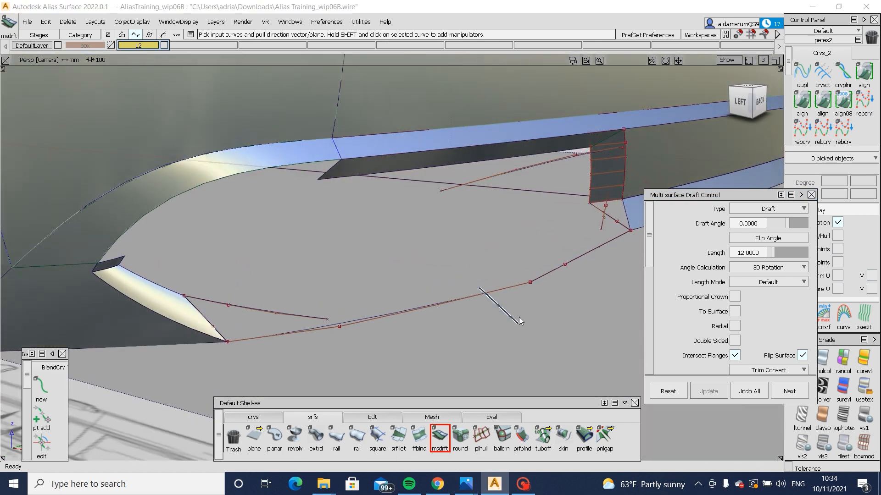
pyautogui.click(543, 304)
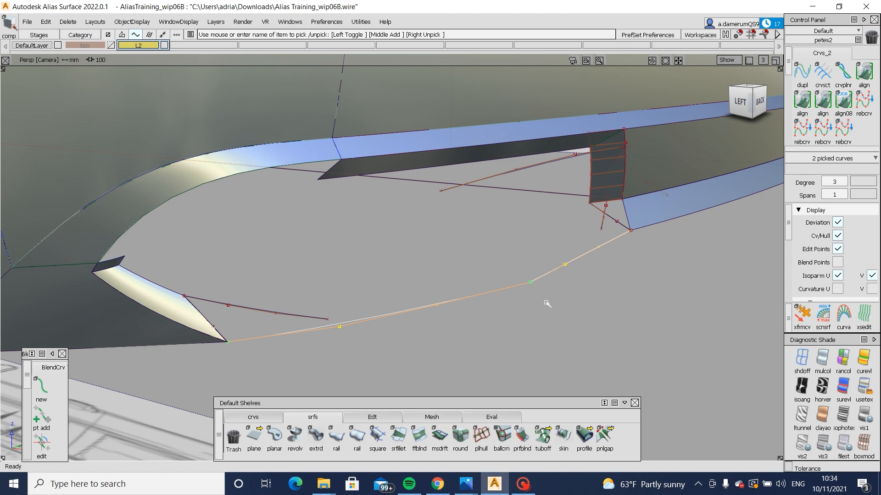
pyautogui.moveTo(528, 222)
pyautogui.keyDown('alt'); pyautogui.keyDown('shift'); pyautogui.mouseDown()
pyautogui.moveTo(450, 289)
pyautogui.moveTo(310, 200)
pyautogui.mouseUp(); pyautogui.keyUp('shift'); pyautogui.keyUp('alt')
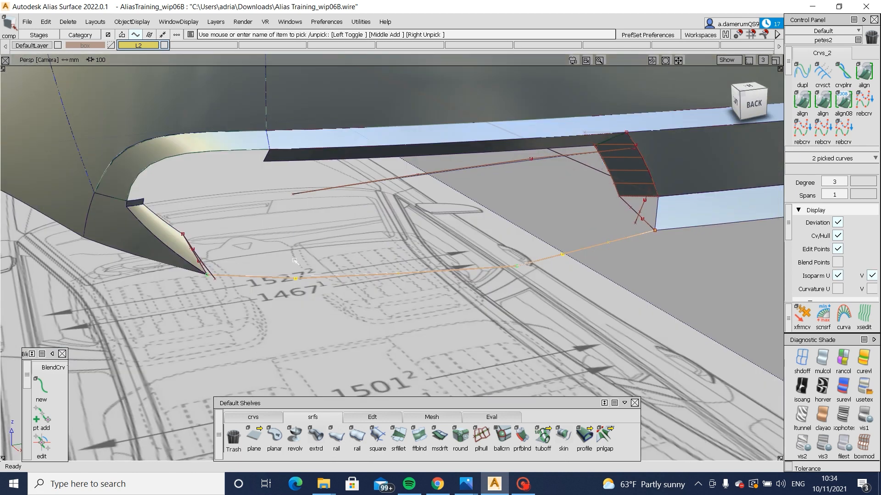
pyautogui.click(263, 132)
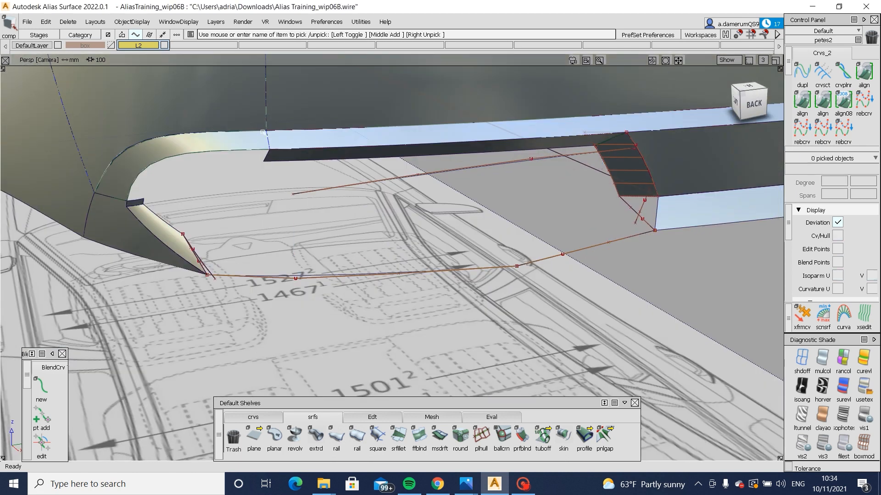
# Step: Build a multi-surface draft from the lower edges of the opening's upper flange and rounded corner flange, along Z with length 100
pyautogui.click(439, 436)
pyautogui.click(324, 149)
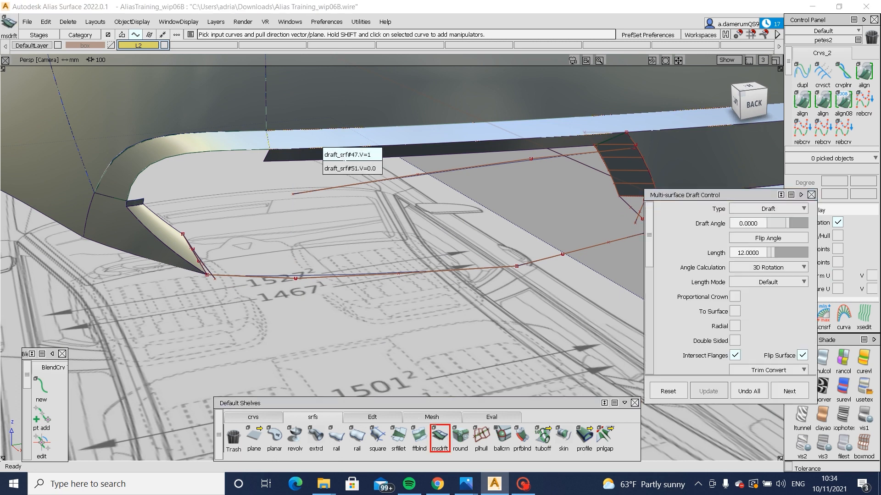
pyautogui.click(337, 170)
pyautogui.click(234, 153)
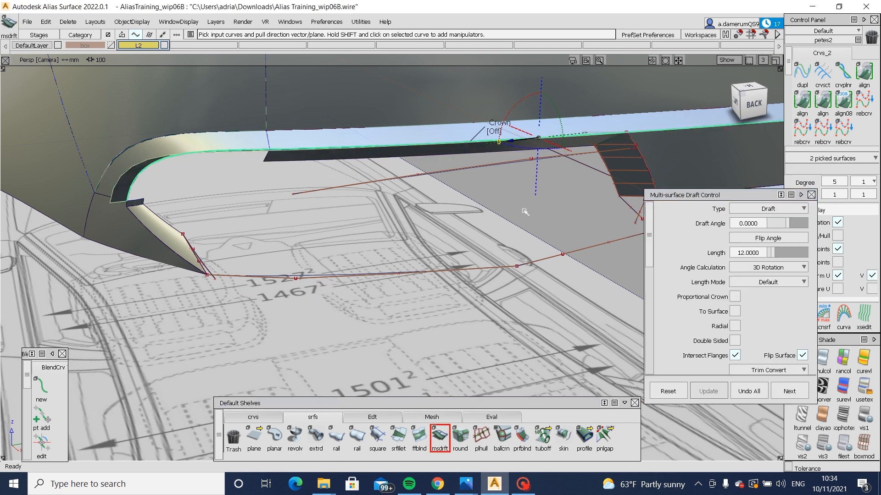
pyautogui.scroll(-3, 767, 271)
pyautogui.click(674, 322)
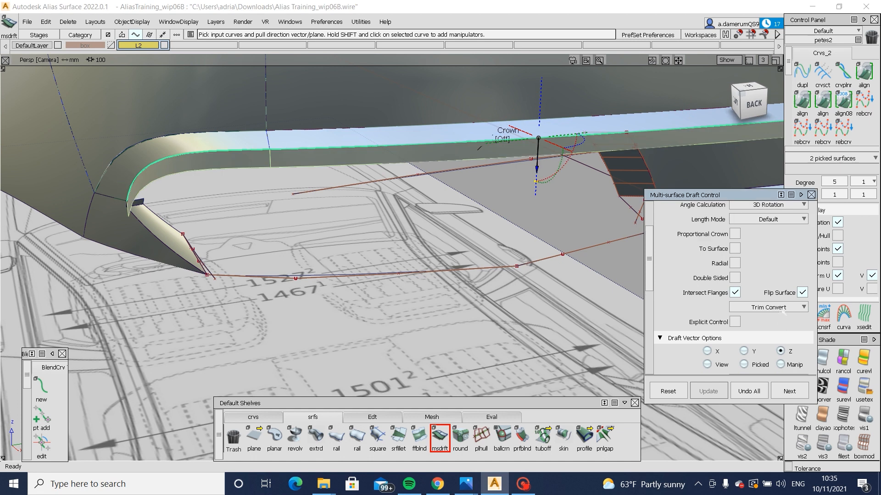
pyautogui.scroll(3, 791, 249)
pyautogui.moveTo(791, 249); pyautogui.dragTo(855, 257)
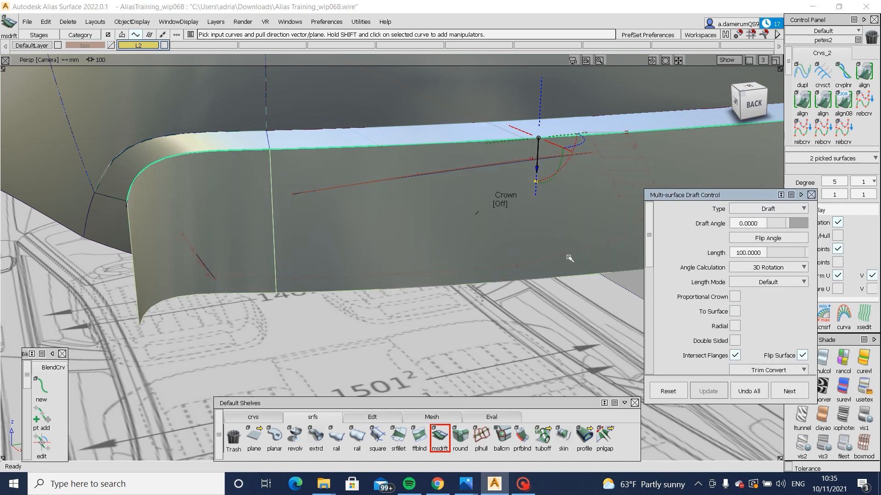
# Step: Move the lower hulls of the rear and corner draft surfaces forward along X so the flange leans inward in the left view
pyautogui.moveTo(570, 258)
pyautogui.keyDown('alt'); pyautogui.keyDown('shift'); pyautogui.mouseDown()
pyautogui.moveTo(764, 80)
pyautogui.moveTo(665, 161)
pyautogui.moveTo(515, 252)
pyautogui.moveTo(562, 257)
pyautogui.mouseUp(); pyautogui.keyUp('shift'); pyautogui.keyUp('alt')
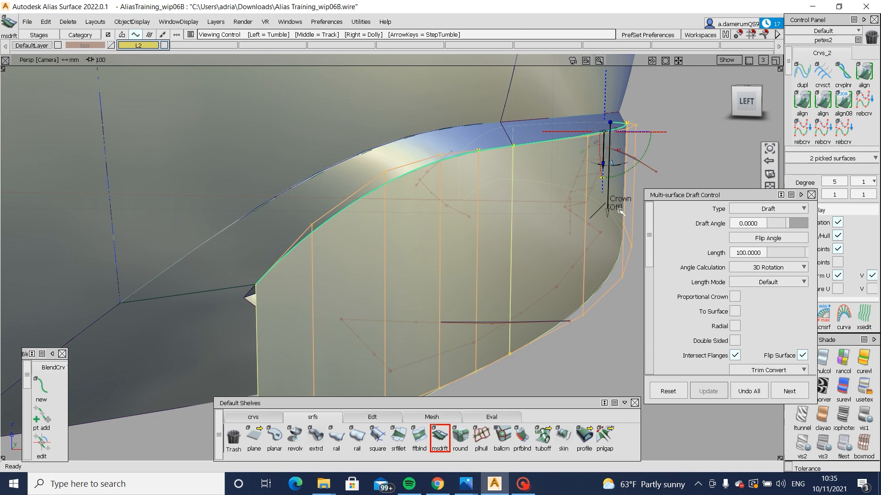
pyautogui.click(745, 103)
pyautogui.keyDown('ctrl'); pyautogui.keyDown('shift'); pyautogui.moveTo(483, 272); pyautogui.dragTo(482, 298); pyautogui.keyUp('shift'); pyautogui.keyUp('ctrl')
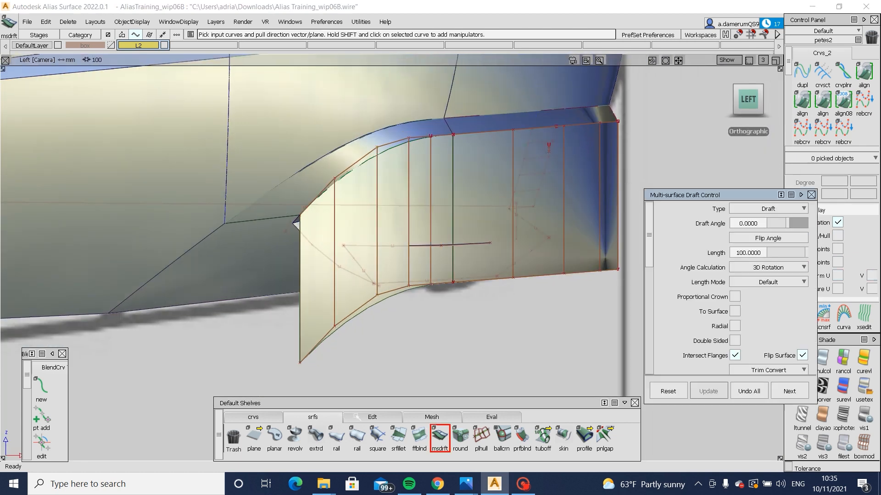
pyautogui.click(372, 417)
pyautogui.click(625, 437)
pyautogui.click(517, 287)
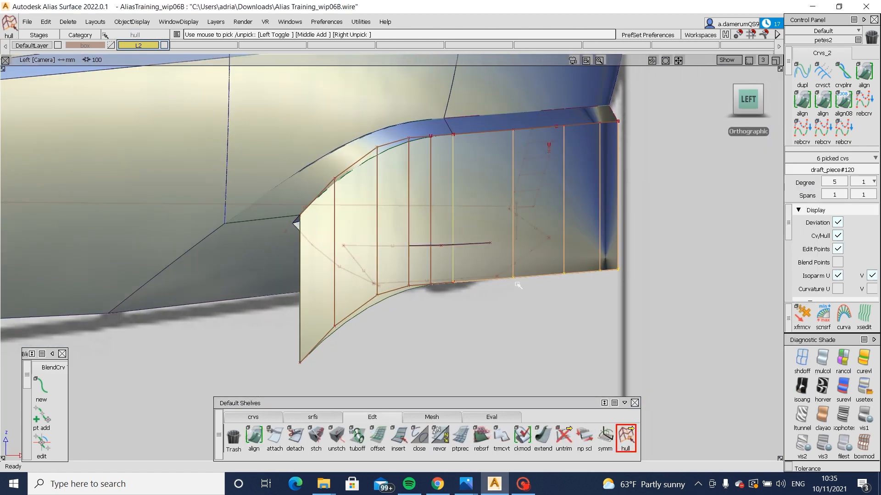
pyautogui.click(352, 314)
pyautogui.keyDown('ctrl'); pyautogui.keyDown('shift'); pyautogui.moveTo(434, 339); pyautogui.dragTo(476, 366, button='right'); pyautogui.keyUp('shift'); pyautogui.keyUp('ctrl')
pyautogui.press('Return')
pyautogui.moveTo(505, 368); pyautogui.dragTo(461, 369, button='middle')
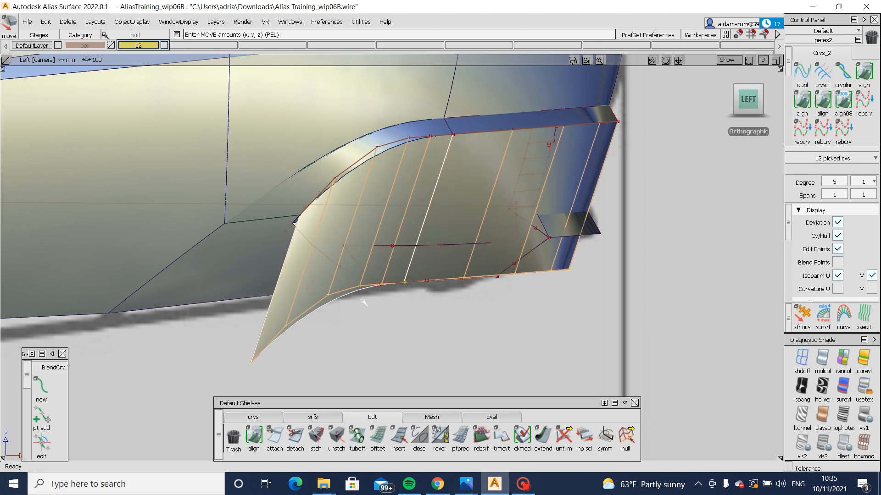
# Step: Fine-tune the picked lower hulls against the bottom curves by shifting them about 1.7 mm further along X
pyautogui.keyDown('alt'); pyautogui.keyDown('shift'); pyautogui.moveTo(424, 350); pyautogui.dragTo(411, 303, button='right'); pyautogui.keyUp('shift'); pyautogui.keyUp('alt')
pyautogui.keyDown('alt'); pyautogui.keyDown('shift'); pyautogui.moveTo(411, 303); pyautogui.dragTo(548, 268, button='middle'); pyautogui.keyUp('shift'); pyautogui.keyUp('alt')
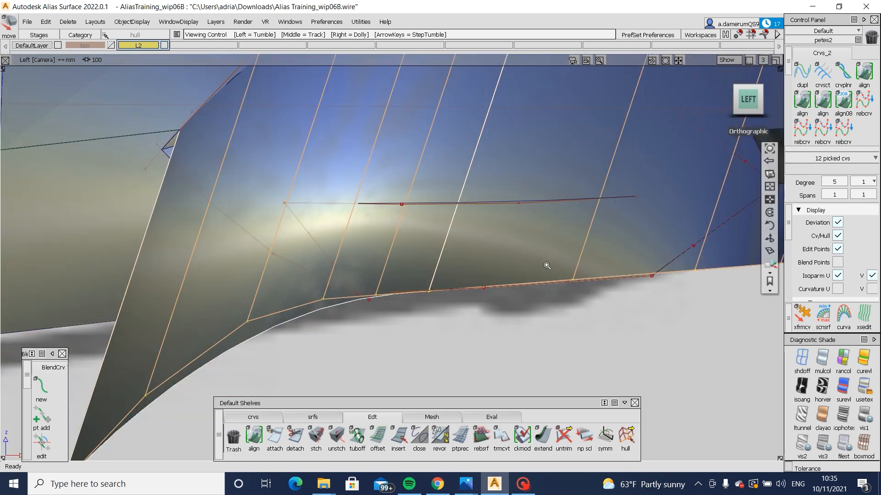
pyautogui.keyDown('alt'); pyautogui.keyDown('shift'); pyautogui.moveTo(548, 267); pyautogui.dragTo(558, 301, button='right'); pyautogui.keyUp('shift'); pyautogui.keyUp('alt')
pyautogui.keyDown('alt'); pyautogui.keyDown('shift'); pyautogui.moveTo(558, 301); pyautogui.dragTo(592, 297, button='middle'); pyautogui.keyUp('shift'); pyautogui.keyUp('alt')
pyautogui.moveTo(556, 344); pyautogui.dragTo(551, 346, button='middle')
pyautogui.keyDown('alt'); pyautogui.keyDown('shift'); pyautogui.moveTo(615, 279); pyautogui.dragTo(585, 334, button='right'); pyautogui.keyUp('shift'); pyautogui.keyUp('alt')
pyautogui.keyDown('alt'); pyautogui.keyDown('shift'); pyautogui.moveTo(585, 335); pyautogui.dragTo(458, 334); pyautogui.keyUp('shift'); pyautogui.keyUp('alt')
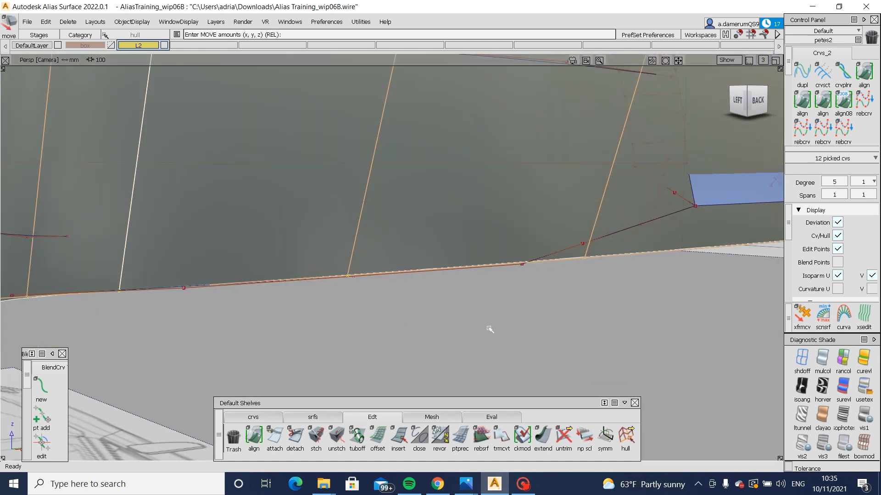
pyautogui.moveTo(489, 329); pyautogui.dragTo(490, 342, button='right')
pyautogui.keyDown('alt'); pyautogui.keyDown('shift'); pyautogui.moveTo(490, 342); pyautogui.dragTo(536, 324); pyautogui.keyUp('shift'); pyautogui.keyUp('alt')
pyautogui.click(749, 103)
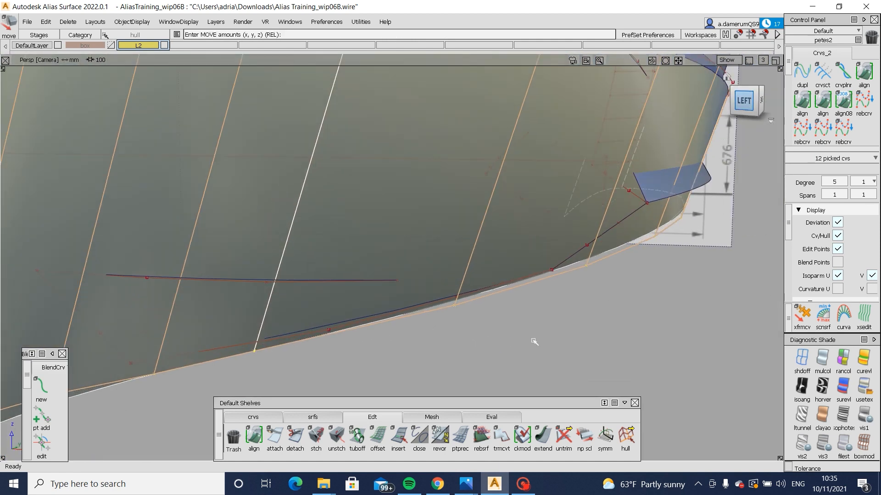
pyautogui.keyDown('alt'); pyautogui.keyDown('shift'); pyautogui.moveTo(533, 340); pyautogui.dragTo(569, 331, button='middle'); pyautogui.keyUp('shift'); pyautogui.keyUp('alt')
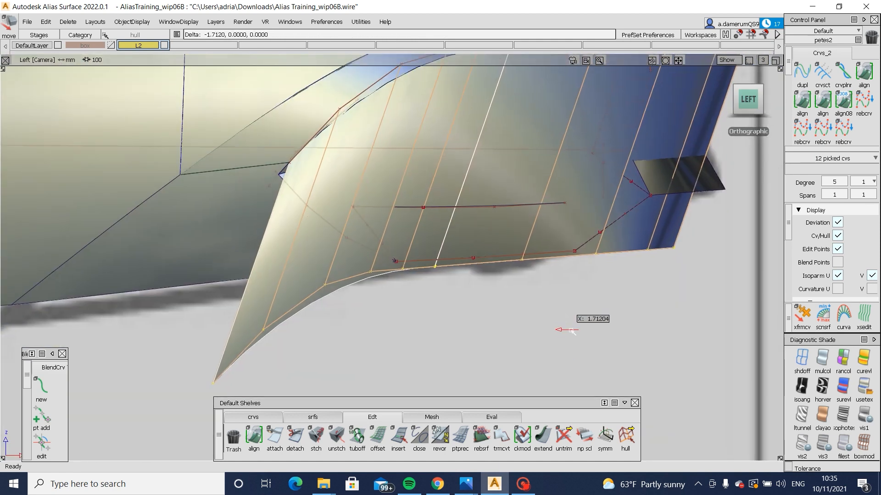
# Step: Project the lower outline curves onto the large rear draft surface along the back view
pyautogui.keyDown('alt'); pyautogui.keyDown('shift'); pyautogui.moveTo(569, 331); pyautogui.dragTo(324, 377); pyautogui.keyUp('shift'); pyautogui.keyUp('alt')
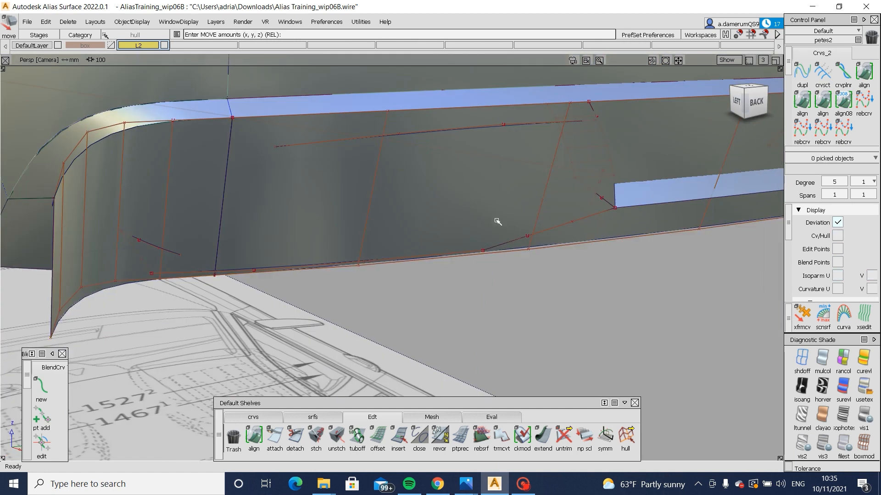
pyautogui.click(569, 235)
pyautogui.keyDown('alt'); pyautogui.keyDown('shift'); pyautogui.moveTo(568, 235); pyautogui.dragTo(440, 202); pyautogui.keyUp('shift'); pyautogui.keyUp('alt')
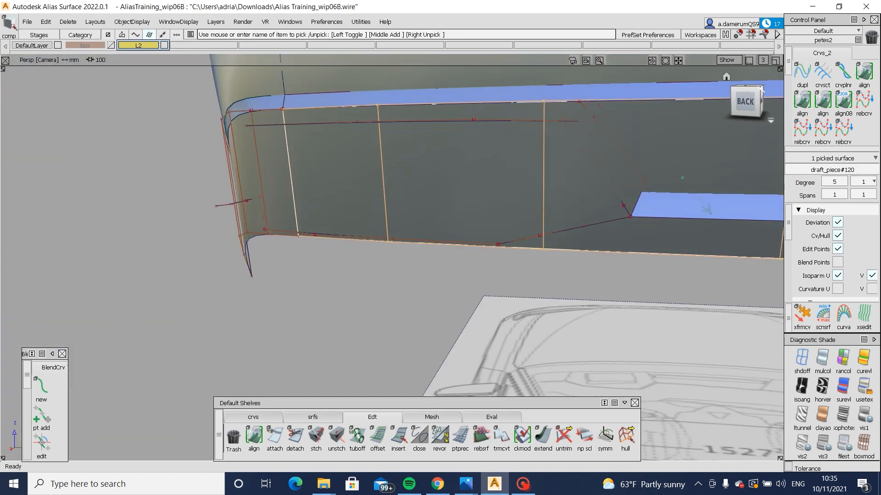
pyautogui.click(745, 101)
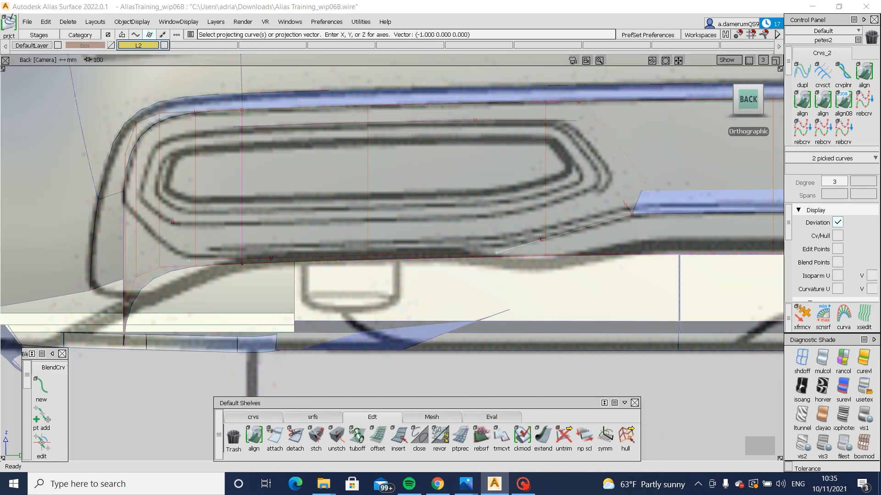
pyautogui.hotkey('shift', 'alt')
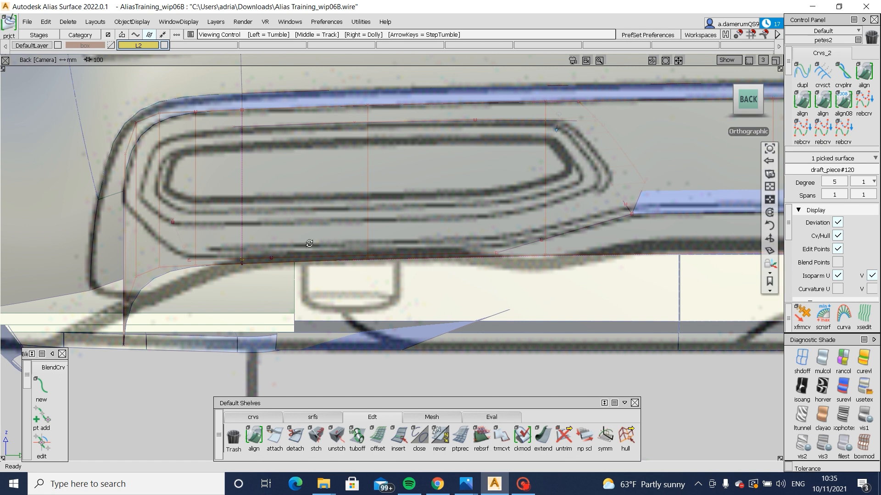
# Step: Project the lower outline curve onto the corner draft surface along the back view
pyautogui.keyDown('alt'); pyautogui.keyDown('shift'); pyautogui.moveTo(309, 244); pyautogui.dragTo(731, 134); pyautogui.keyUp('shift'); pyautogui.keyUp('alt')
pyautogui.click(758, 104)
pyautogui.click(234, 258)
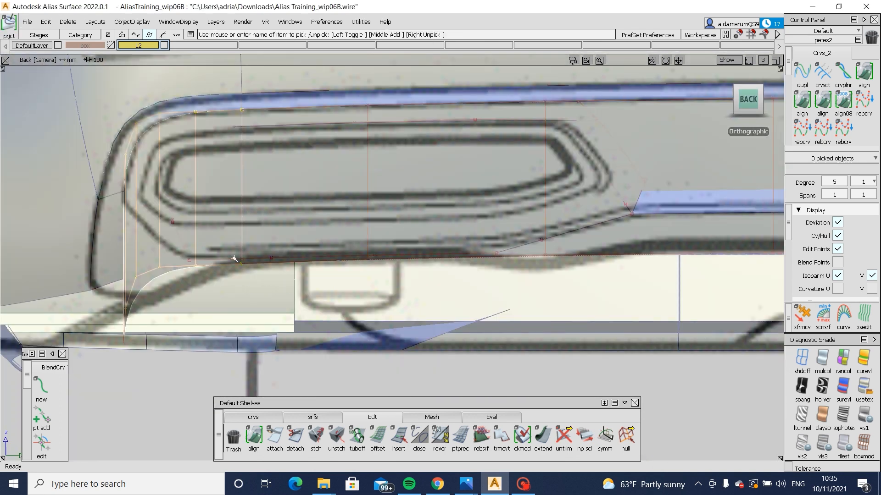
pyautogui.keyDown('alt'); pyautogui.keyDown('shift'); pyautogui.moveTo(232, 266); pyautogui.dragTo(387, 218); pyautogui.keyUp('shift'); pyautogui.keyUp('alt')
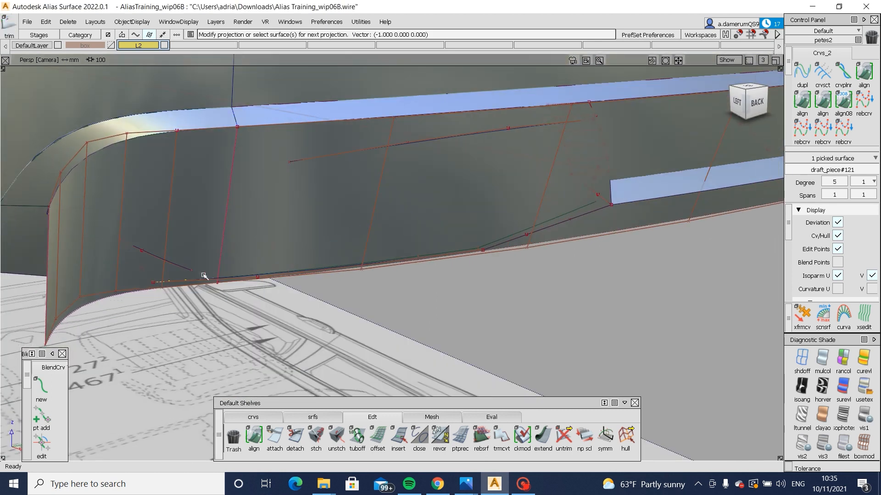
pyautogui.keyDown('ctrl'); pyautogui.keyDown('shift'); pyautogui.moveTo(202, 276); pyautogui.dragTo(135, 275); pyautogui.keyUp('shift'); pyautogui.keyUp('ctrl')
pyautogui.click(184, 225)
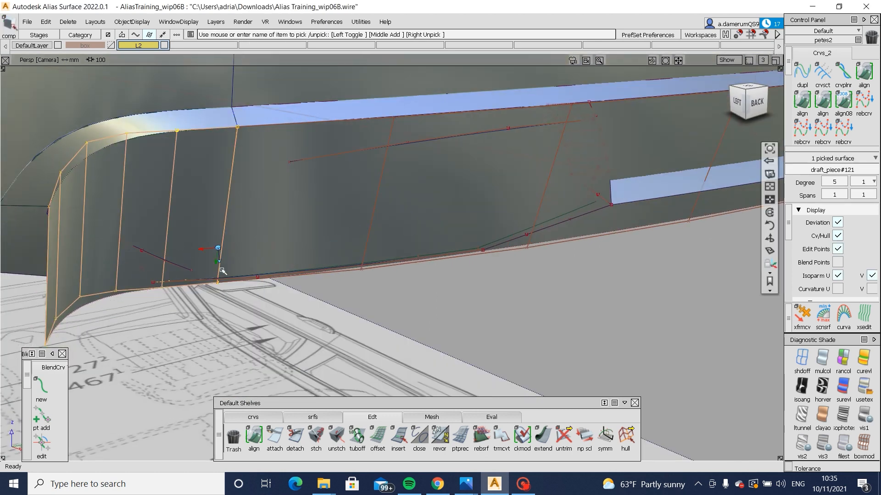
# Step: Pick the lower hulls of both draft surfaces again and adjust their position relative to the lower outline curves
pyautogui.keyDown('alt'); pyautogui.keyDown('shift'); pyautogui.moveTo(210, 191); pyautogui.dragTo(457, 266); pyautogui.keyUp('shift'); pyautogui.keyUp('alt')
pyautogui.keyDown('alt'); pyautogui.keyDown('shift'); pyautogui.moveTo(458, 265); pyautogui.dragTo(387, 298, button='right'); pyautogui.keyUp('shift'); pyautogui.keyUp('alt')
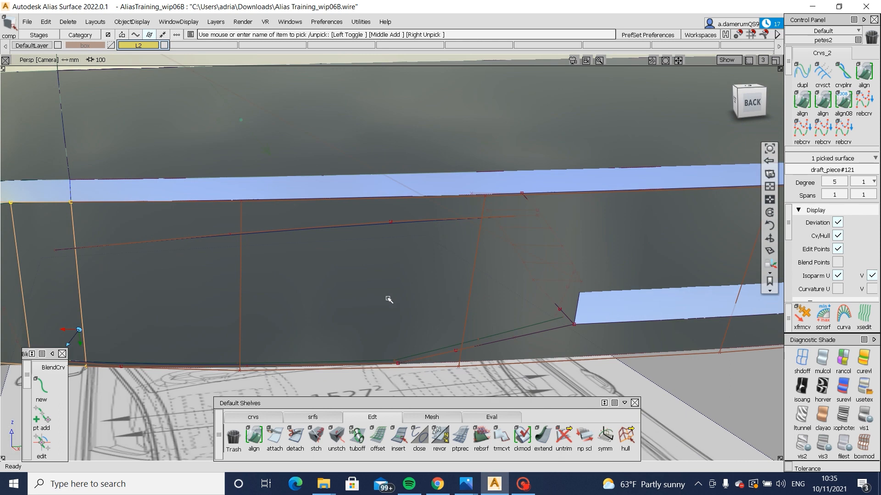
pyautogui.click(540, 340)
pyautogui.keyDown('alt'); pyautogui.keyDown('shift'); pyautogui.moveTo(556, 330); pyautogui.dragTo(632, 331, button='right'); pyautogui.keyUp('shift'); pyautogui.keyUp('alt')
pyautogui.keyDown('alt'); pyautogui.keyDown('shift'); pyautogui.moveTo(632, 331); pyautogui.dragTo(617, 322); pyautogui.keyUp('shift'); pyautogui.keyUp('alt')
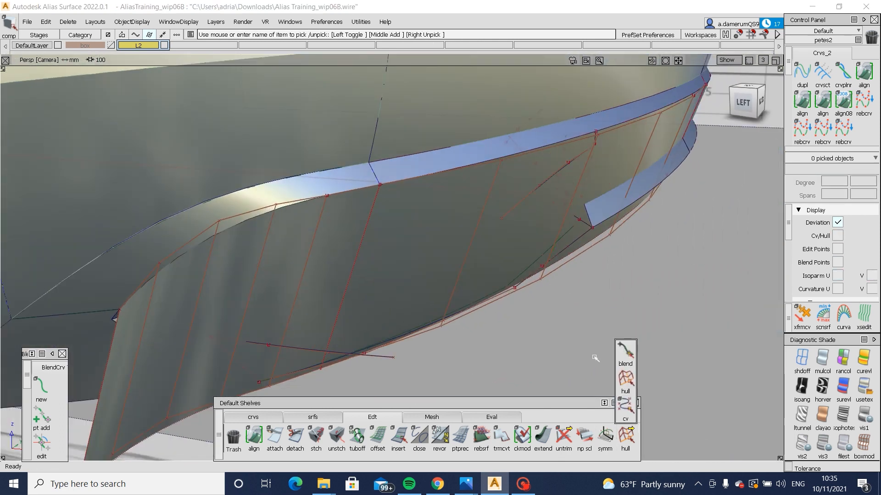
pyautogui.click(625, 381)
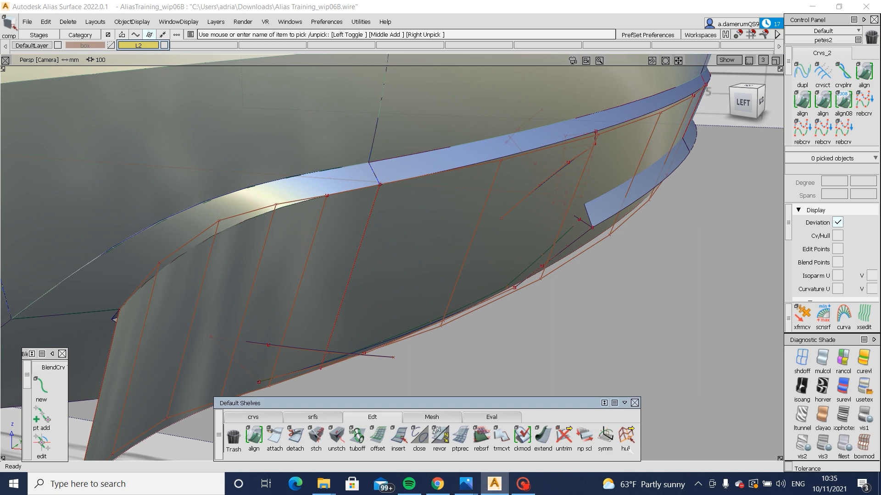
pyautogui.click(427, 332)
pyautogui.click(304, 382)
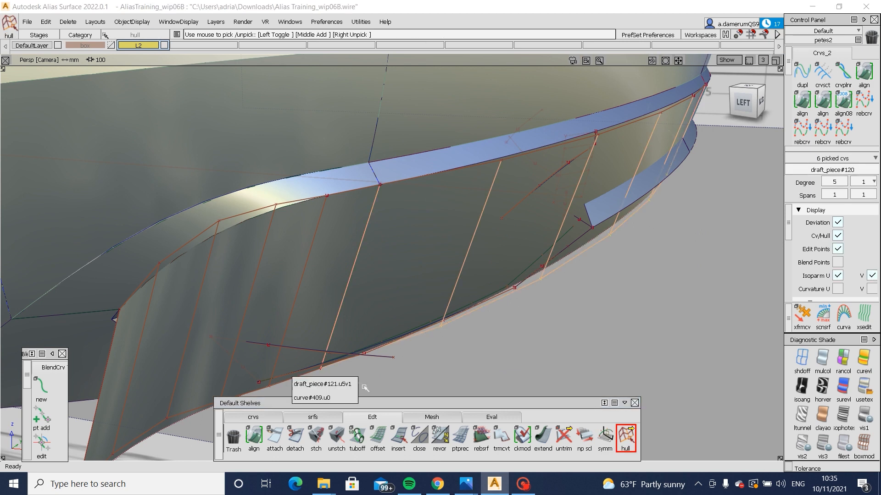
pyautogui.click(269, 385)
pyautogui.click(288, 378)
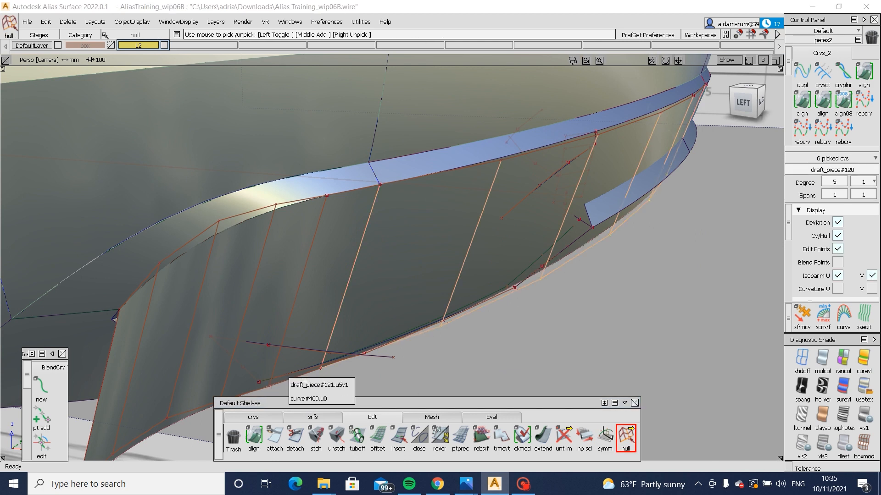
pyautogui.click(321, 385)
pyautogui.keyDown('ctrl'); pyautogui.keyDown('shift'); pyautogui.moveTo(546, 355); pyautogui.dragTo(559, 337, button='middle'); pyautogui.keyUp('shift'); pyautogui.keyUp('ctrl')
pyautogui.moveTo(559, 338); pyautogui.dragTo(594, 339)
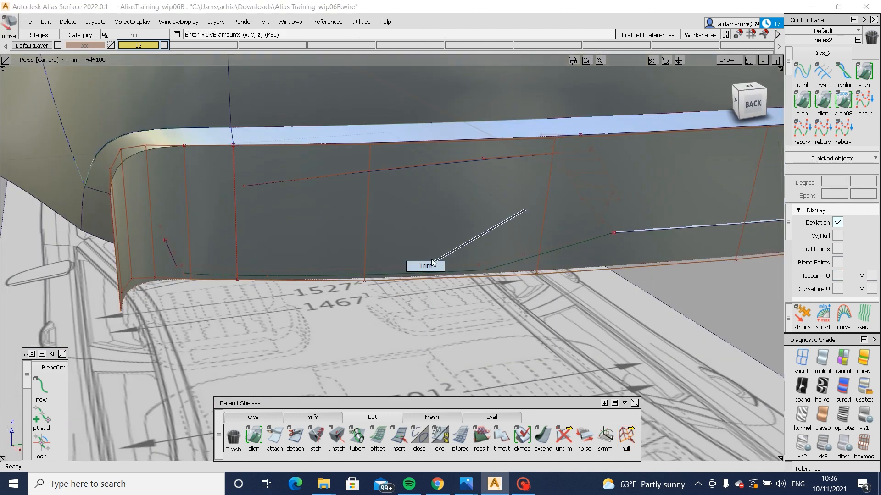
# Step: Project the lower edge of the central ledge onto the large rear draft surface along the back view
pyautogui.click(432, 260)
pyautogui.keyDown('ctrl'); pyautogui.keyDown('shift'); pyautogui.moveTo(547, 329); pyautogui.dragTo(556, 253); pyautogui.keyUp('shift'); pyautogui.keyUp('ctrl')
pyautogui.keyDown('ctrl'); pyautogui.keyDown('shift'); pyautogui.moveTo(634, 242); pyautogui.dragTo(613, 255); pyautogui.keyUp('shift'); pyautogui.keyUp('ctrl')
pyautogui.click(765, 133)
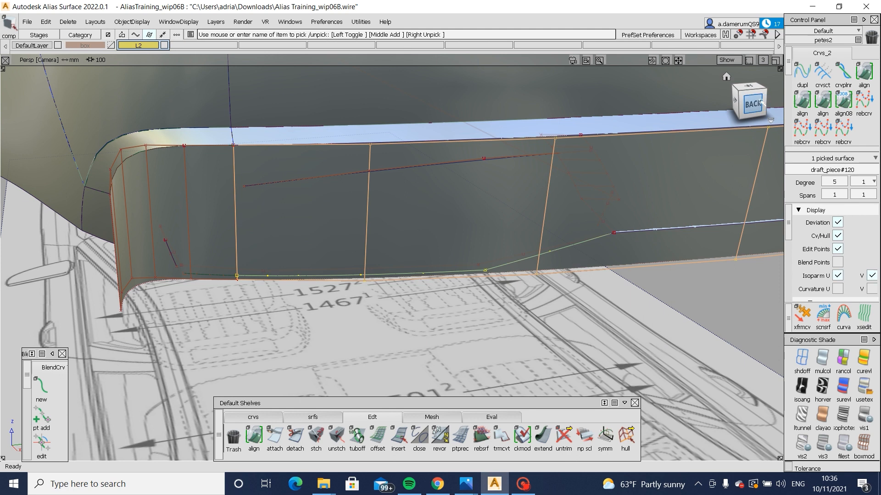
pyautogui.click(761, 102)
pyautogui.keyDown('ctrl'); pyautogui.keyDown('shift'); pyautogui.moveTo(543, 246); pyautogui.dragTo(660, 238, button='middle'); pyautogui.keyUp('shift'); pyautogui.keyUp('ctrl')
pyautogui.click(659, 236)
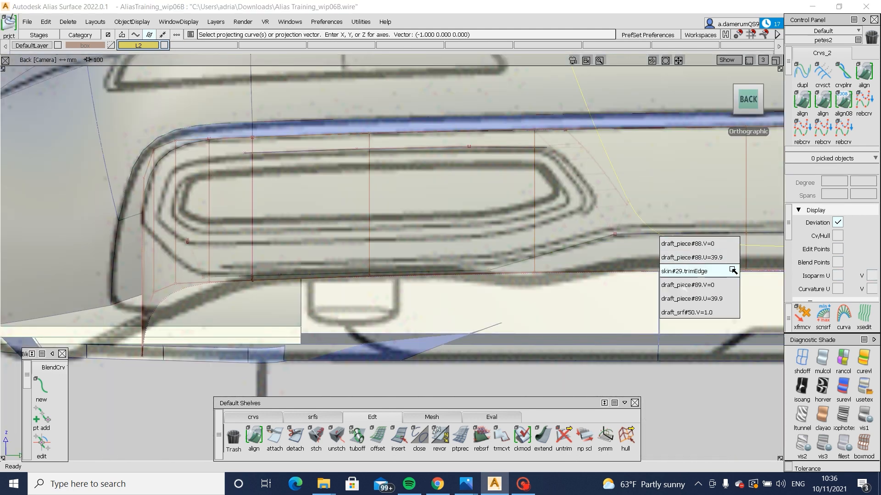
pyautogui.click(731, 312)
# Step: Trim the large rear draft surface along the projected curves to open the exhaust area
pyautogui.keyDown('ctrl'); pyautogui.keyDown('shift'); pyautogui.moveTo(684, 282); pyautogui.dragTo(599, 283, button='right'); pyautogui.keyUp('shift'); pyautogui.keyUp('ctrl')
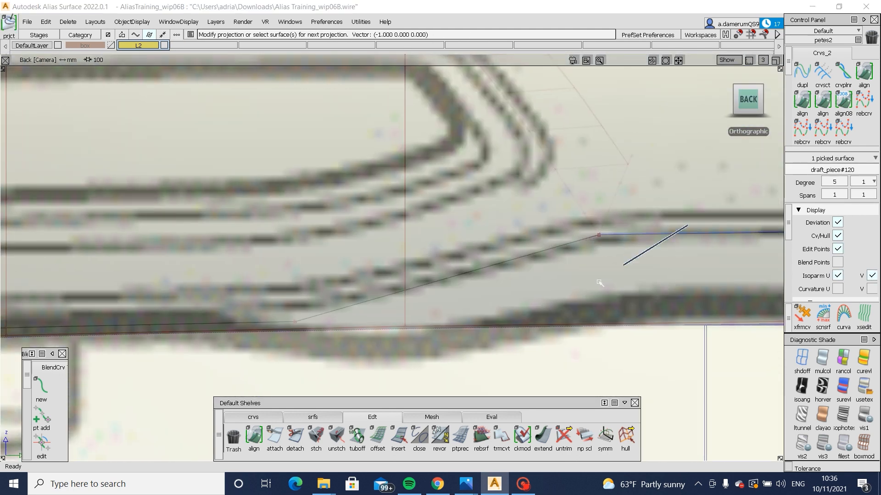
pyautogui.keyDown('ctrl'); pyautogui.keyDown('shift'); pyautogui.moveTo(688, 225); pyautogui.dragTo(599, 283, button='middle'); pyautogui.keyUp('shift'); pyautogui.keyUp('ctrl')
pyautogui.press('space')
pyautogui.keyDown('alt'); pyautogui.keyDown('shift'); pyautogui.moveTo(573, 271); pyautogui.dragTo(475, 308, button='right'); pyautogui.keyUp('shift'); pyautogui.keyUp('alt')
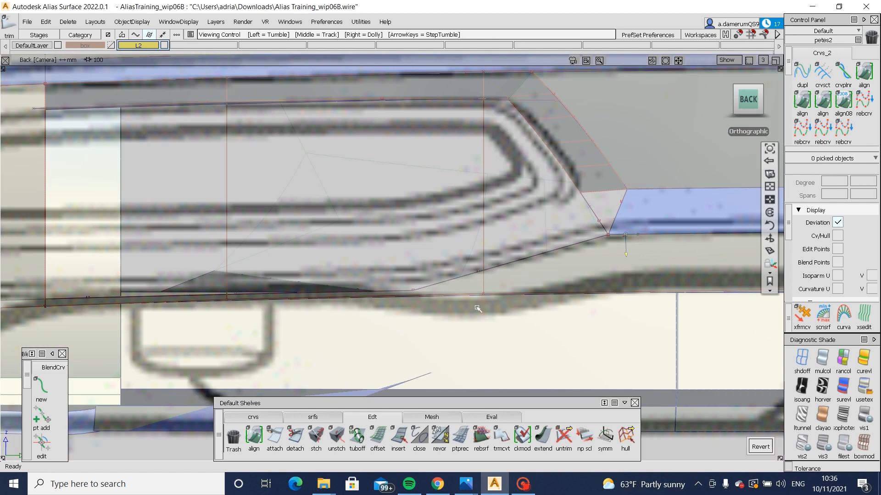
pyautogui.keyDown('alt'); pyautogui.keyDown('shift'); pyautogui.moveTo(475, 309); pyautogui.dragTo(652, 348); pyautogui.keyUp('shift'); pyautogui.keyUp('alt')
pyautogui.keyDown('alt'); pyautogui.keyDown('shift'); pyautogui.moveTo(653, 348); pyautogui.dragTo(650, 345, button='right'); pyautogui.keyUp('shift'); pyautogui.keyUp('alt')
pyautogui.keyDown('alt'); pyautogui.keyDown('shift'); pyautogui.moveTo(651, 345); pyautogui.dragTo(666, 339); pyautogui.keyUp('shift'); pyautogui.keyUp('alt')
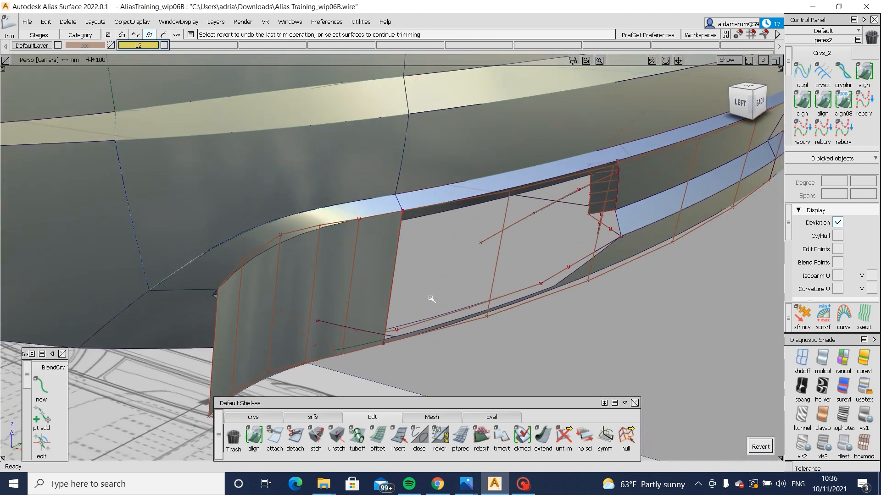
# Step: Delete the corner draft surface and hide the hulls of the trimmed rear surface
pyautogui.click(377, 313)
pyautogui.keyDown('ctrl'); pyautogui.keyDown('shift'); pyautogui.moveTo(423, 286); pyautogui.dragTo(516, 290); pyautogui.keyUp('shift'); pyautogui.keyUp('ctrl')
pyautogui.press('Delete')
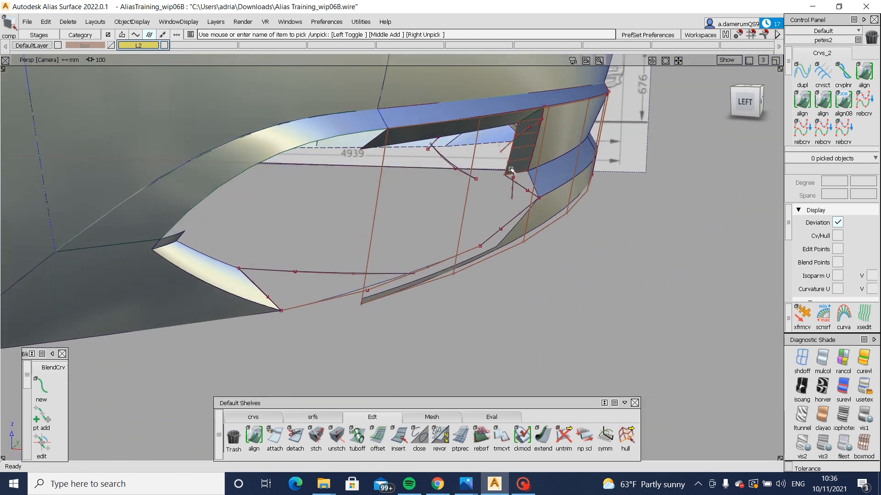
pyautogui.moveTo(390, 171); pyautogui.dragTo(608, 345)
pyautogui.keyDown('alt'); pyautogui.keyDown('shift'); pyautogui.moveTo(579, 301); pyautogui.dragTo(450, 338); pyautogui.keyUp('shift'); pyautogui.keyUp('alt')
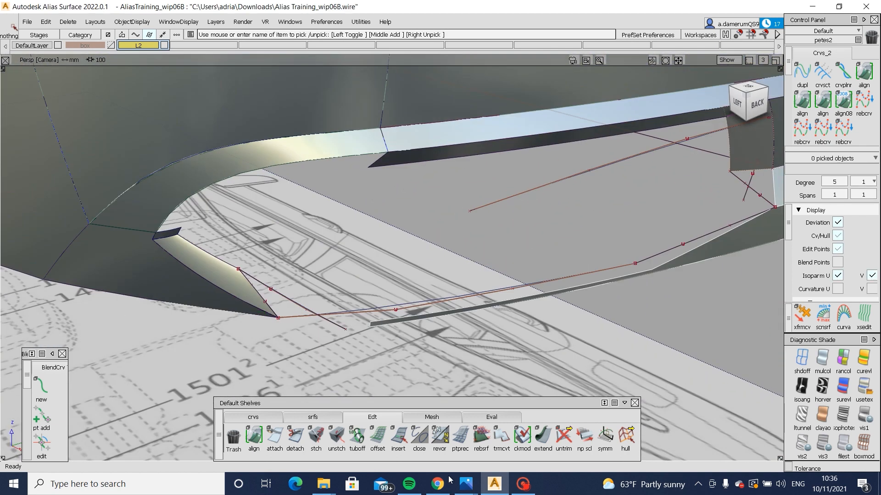
# Step: Switch to Photos to examine the exhaust surround in the Audi A6 rear reference image, and return to Alias
pyautogui.moveTo(466, 483)
pyautogui.click(550, 423)
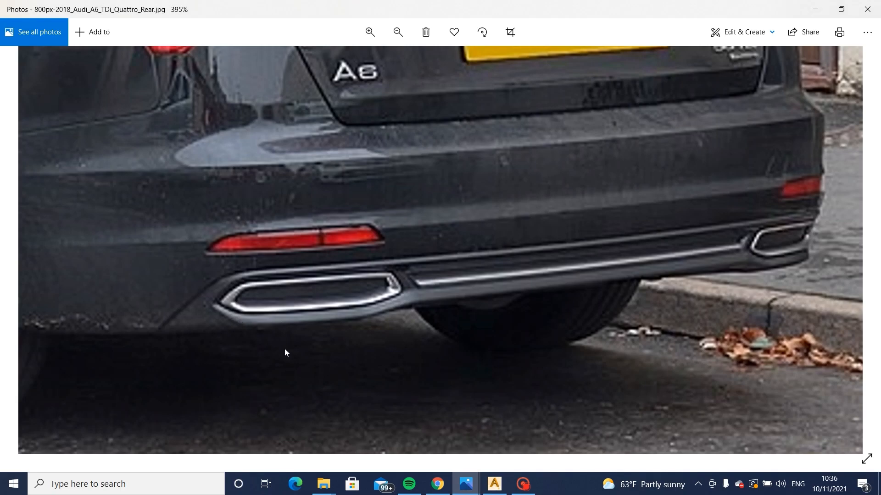
pyautogui.click(494, 484)
# Step: Select the trimmed rear surface in the left view and display its hulls
pyautogui.keyDown('alt'); pyautogui.keyDown('shift'); pyautogui.moveTo(474, 284); pyautogui.dragTo(617, 265); pyautogui.keyUp('shift'); pyautogui.keyUp('alt')
pyautogui.click(746, 99)
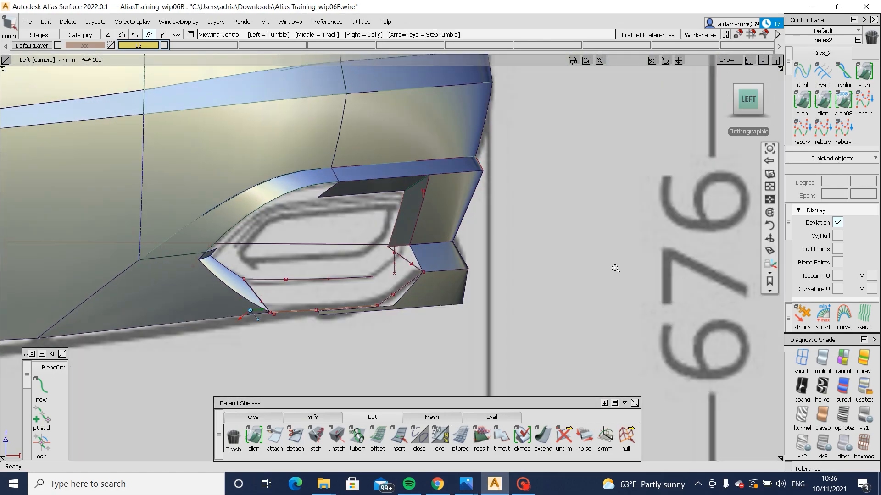
pyautogui.keyDown('alt'); pyautogui.keyDown('shift'); pyautogui.moveTo(615, 267); pyautogui.dragTo(615, 257, button='right'); pyautogui.keyUp('shift'); pyautogui.keyUp('alt')
pyautogui.click(527, 292)
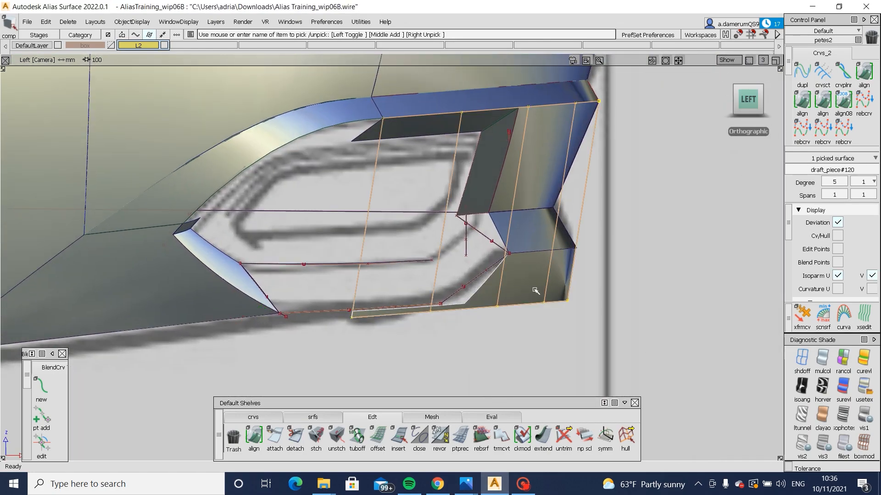
pyautogui.keyDown('ctrl'); pyautogui.keyDown('shift'); pyautogui.moveTo(545, 324); pyautogui.dragTo(545, 273); pyautogui.keyUp('shift'); pyautogui.keyUp('ctrl')
# Step: Move the bottom-row CVs of the trimmed rear draft surface slightly forward in the left view
pyautogui.keyDown('ctrl'); pyautogui.keyDown('shift'); pyautogui.moveTo(487, 298); pyautogui.dragTo(431, 300); pyautogui.keyUp('shift'); pyautogui.keyUp('ctrl')
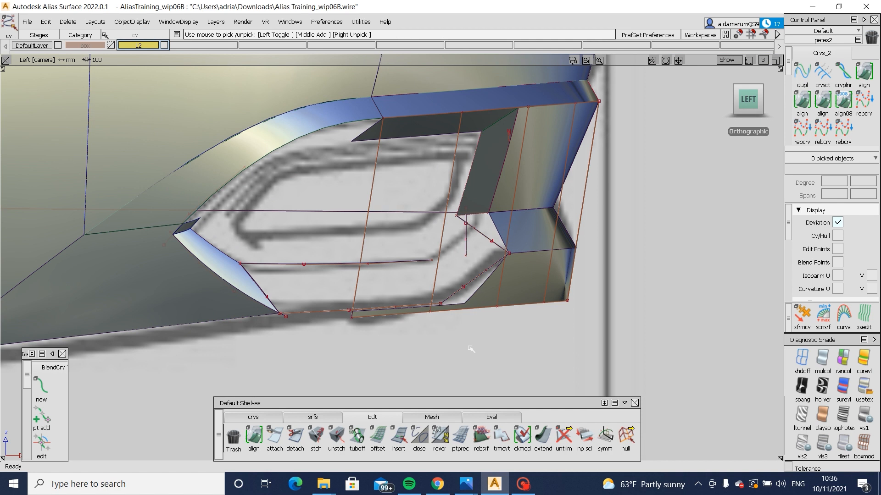
pyautogui.moveTo(608, 376); pyautogui.dragTo(608, 375)
pyautogui.moveTo(681, 362); pyautogui.dragTo(681, 361)
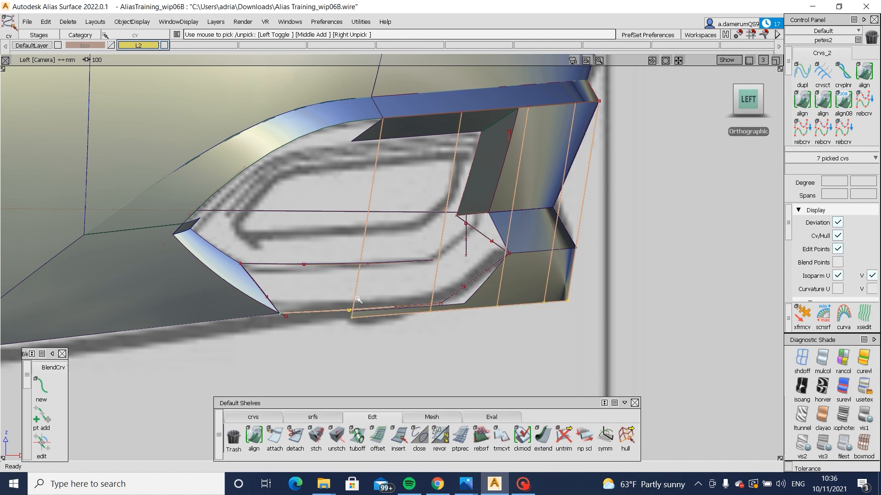
pyautogui.click(254, 435)
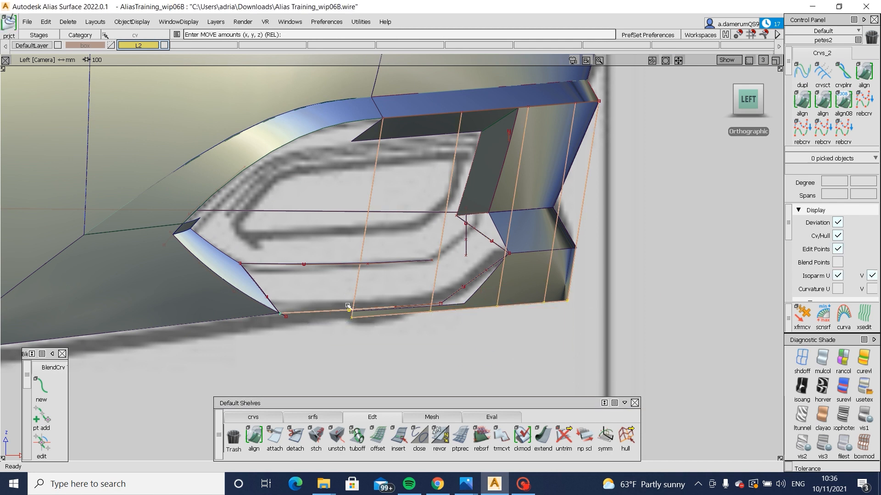
pyautogui.keyDown('ctrl'); pyautogui.keyDown('shift'); pyautogui.moveTo(341, 300); pyautogui.dragTo(369, 300, button='middle'); pyautogui.keyUp('shift'); pyautogui.keyUp('ctrl')
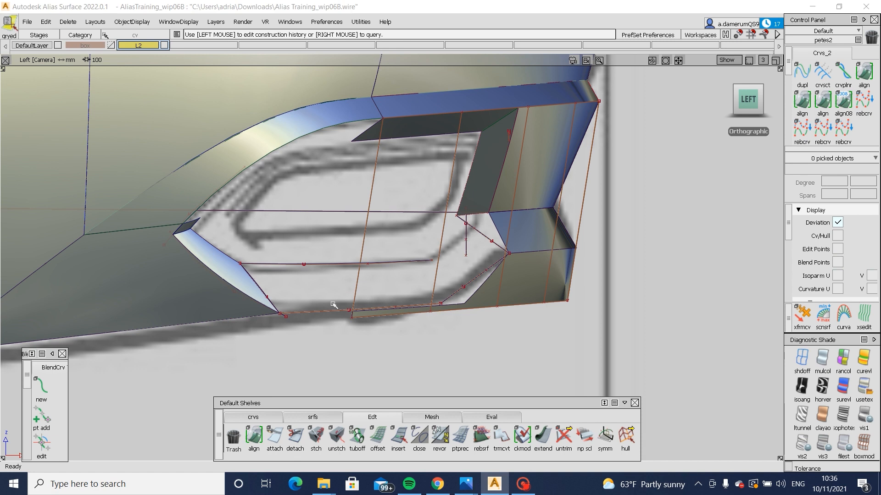
pyautogui.keyDown('ctrl'); pyautogui.keyDown('shift'); pyautogui.moveTo(332, 304); pyautogui.dragTo(369, 304); pyautogui.keyUp('shift'); pyautogui.keyUp('ctrl')
pyautogui.click(408, 309)
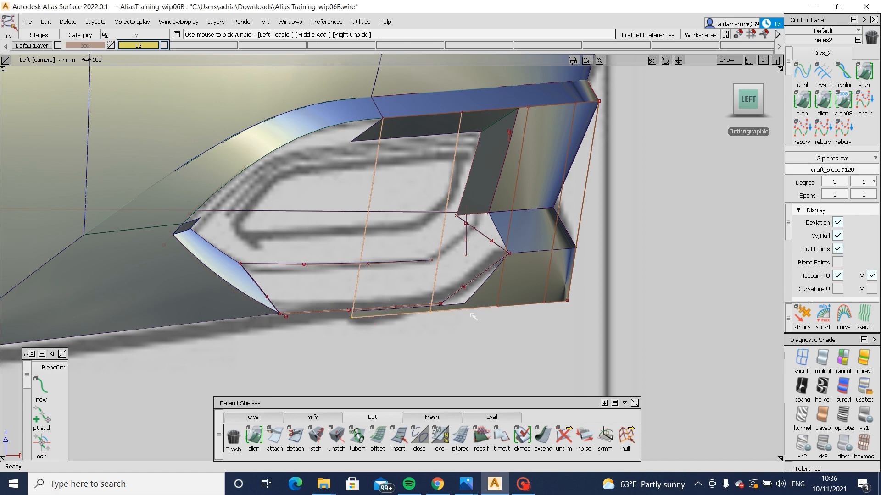
pyautogui.press('m')
pyautogui.moveTo(632, 302); pyautogui.dragTo(623, 302, button='middle')
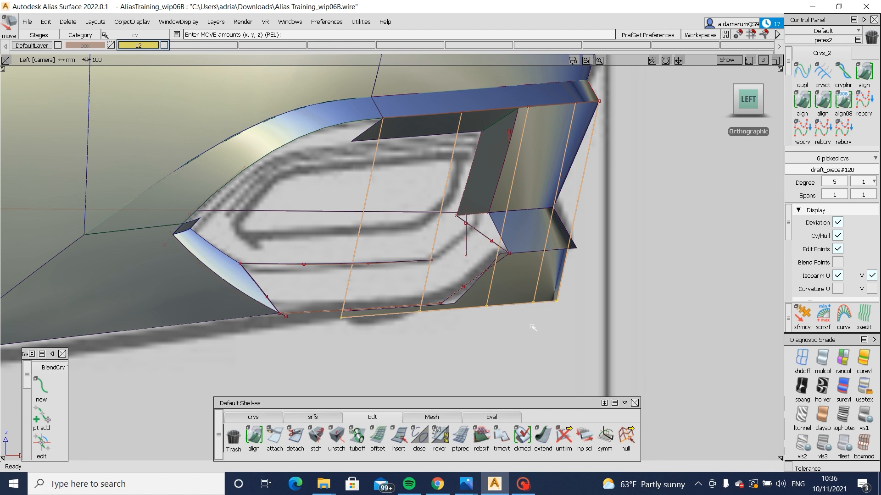
pyautogui.moveTo(557, 339); pyautogui.dragTo(558, 343, button='middle')
# Step: Adjust the CVs at the lower end of the sloping inboard trim curve in the back view to follow the blueprint
pyautogui.keyDown('alt'); pyautogui.keyDown('shift'); pyautogui.moveTo(571, 344); pyautogui.dragTo(516, 343); pyautogui.keyUp('shift'); pyautogui.keyUp('alt')
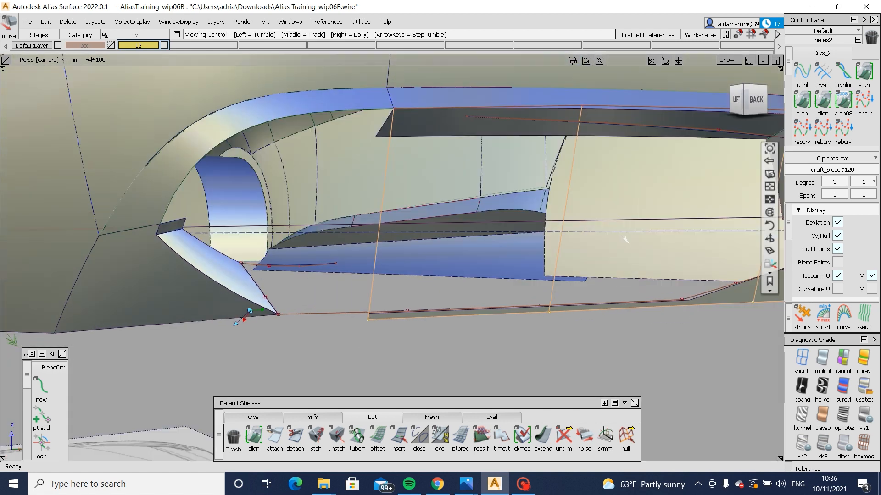
pyautogui.click(754, 100)
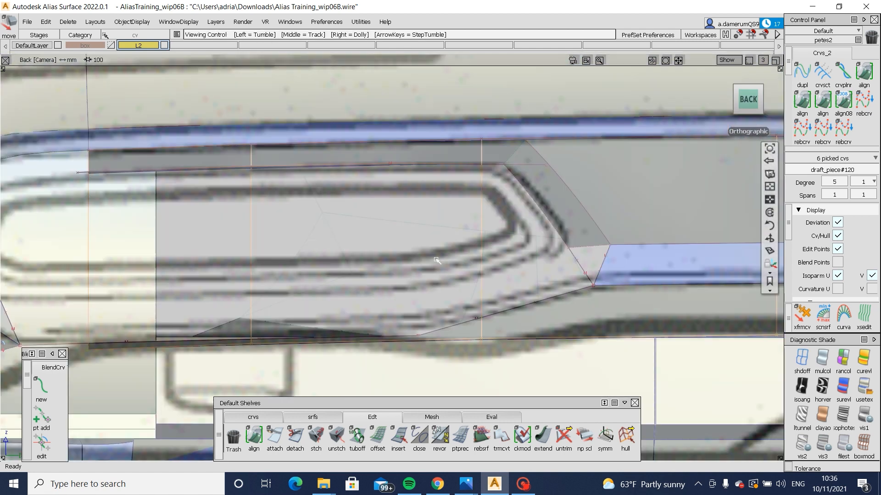
pyautogui.keyDown('ctrl'); pyautogui.keyDown('shift'); pyautogui.moveTo(405, 332); pyautogui.dragTo(406, 332); pyautogui.keyUp('shift'); pyautogui.keyUp('ctrl')
pyautogui.moveTo(402, 328); pyautogui.dragTo(429, 343)
pyautogui.keyDown('ctrl'); pyautogui.keyDown('shift'); pyautogui.moveTo(462, 374); pyautogui.dragTo(466, 363, button='middle'); pyautogui.keyUp('shift'); pyautogui.keyUp('ctrl')
pyautogui.moveTo(470, 372); pyautogui.dragTo(470, 356, button='right')
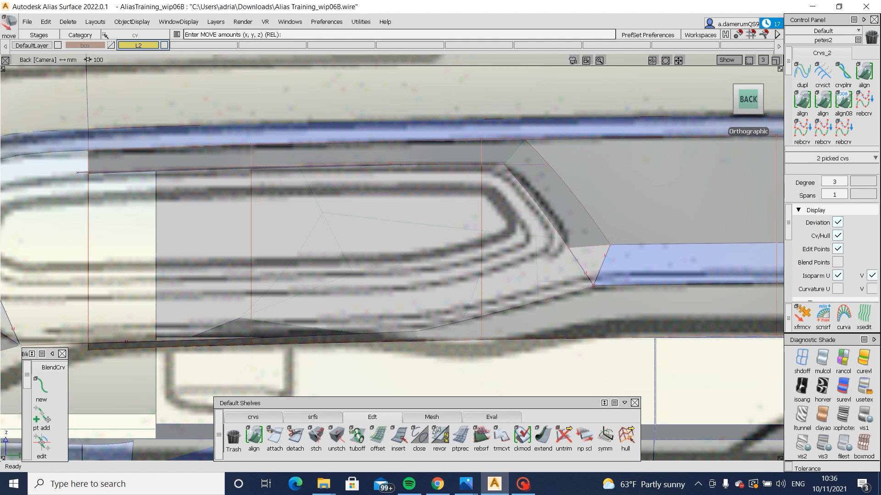
pyautogui.keyDown('ctrl'); pyautogui.keyDown('shift'); pyautogui.moveTo(471, 303); pyautogui.dragTo(471, 301); pyautogui.keyUp('shift'); pyautogui.keyUp('ctrl')
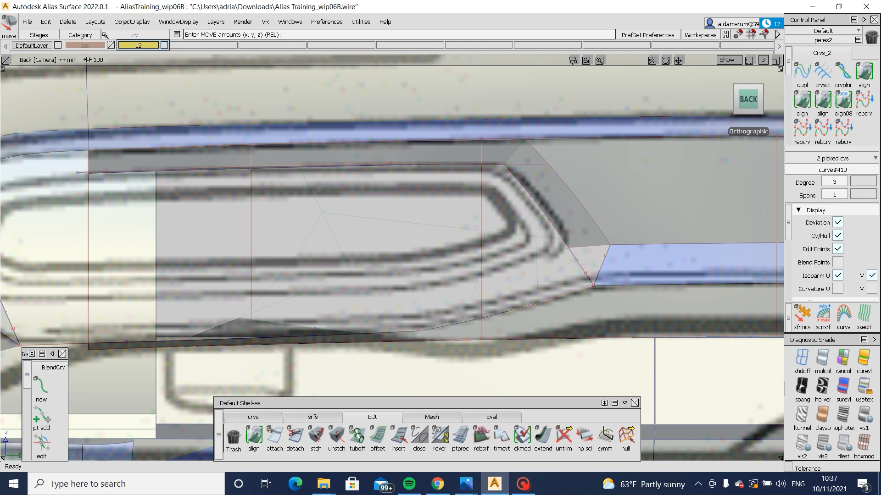
pyautogui.keyDown('ctrl'); pyautogui.keyDown('shift'); pyautogui.moveTo(579, 336); pyautogui.dragTo(579, 292); pyautogui.keyUp('shift'); pyautogui.keyUp('ctrl')
# Step: Move the outer end of the long lower opening curve up to the blueprint line in the back view
pyautogui.keyDown('alt'); pyautogui.keyDown('shift'); pyautogui.moveTo(99, 346); pyautogui.dragTo(227, 347, button='middle'); pyautogui.keyUp('shift'); pyautogui.keyUp('alt')
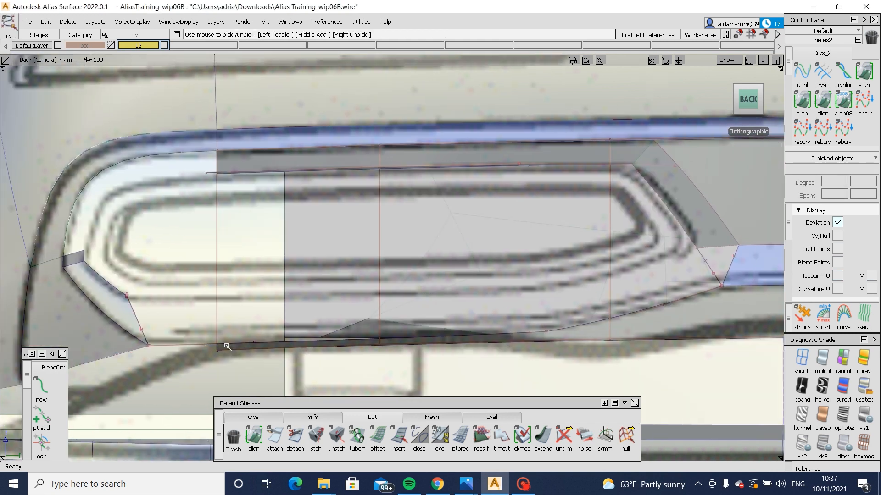
pyautogui.click(149, 347)
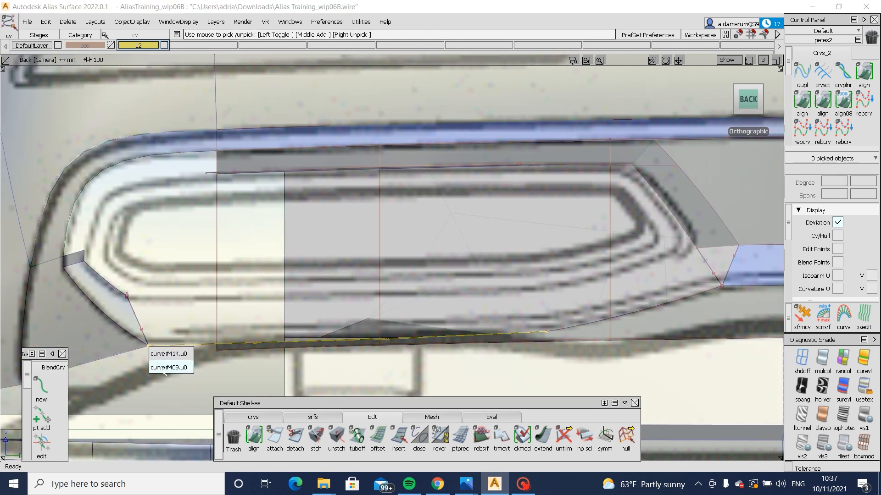
pyautogui.click(166, 368)
pyautogui.moveTo(196, 371); pyautogui.dragTo(206, 371, button='right')
pyautogui.keyDown('ctrl'); pyautogui.keyDown('shift'); pyautogui.moveTo(249, 382); pyautogui.dragTo(251, 353); pyautogui.keyUp('shift'); pyautogui.keyUp('ctrl')
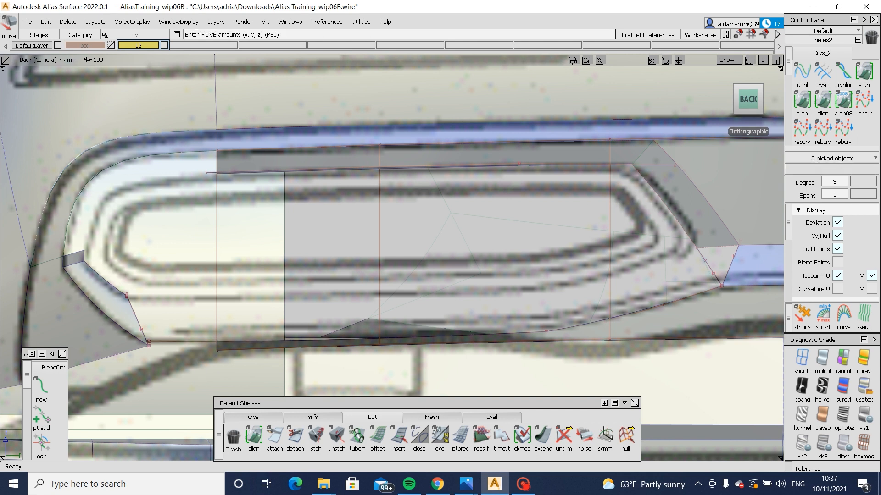
# Step: Turn off the shading and adjust a CV near the outer end of the long lower curve against the blueprint
pyautogui.click(802, 361)
pyautogui.keyDown('ctrl'); pyautogui.keyDown('shift'); pyautogui.moveTo(364, 361); pyautogui.dragTo(361, 353); pyautogui.keyUp('shift'); pyautogui.keyUp('ctrl')
pyautogui.click(361, 344)
pyautogui.keyDown('alt'); pyautogui.keyDown('shift'); pyautogui.moveTo(132, 341); pyautogui.dragTo(183, 341, button='right'); pyautogui.keyUp('shift'); pyautogui.keyUp('alt')
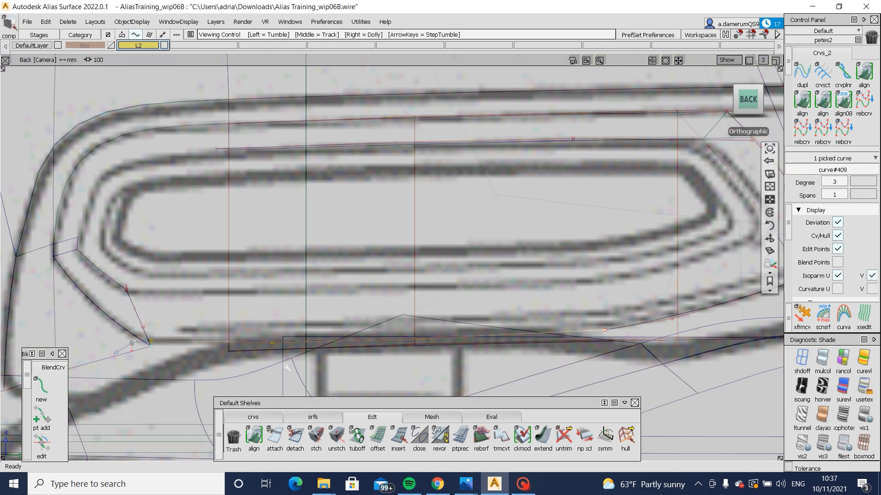
pyautogui.click(220, 345)
pyautogui.keyDown('ctrl'); pyautogui.keyDown('shift'); pyautogui.moveTo(221, 346); pyautogui.dragTo(247, 339); pyautogui.keyUp('shift'); pyautogui.keyUp('ctrl')
pyautogui.moveTo(255, 336); pyautogui.dragTo(278, 351)
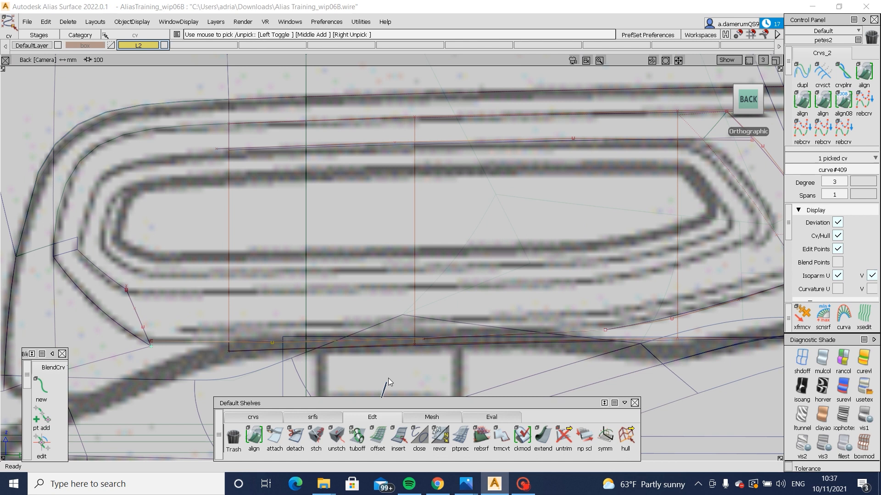
pyautogui.keyDown('ctrl'); pyautogui.keyDown('shift'); pyautogui.moveTo(388, 377); pyautogui.dragTo(389, 374, button='middle'); pyautogui.keyUp('shift'); pyautogui.keyUp('ctrl')
# Step: Rotate the long lower opening curve to follow the blueprint line and restore the shaded display
pyautogui.keyDown('ctrl'); pyautogui.keyDown('shift'); pyautogui.moveTo(426, 403); pyautogui.dragTo(434, 342); pyautogui.keyUp('shift'); pyautogui.keyUp('ctrl')
pyautogui.click(603, 332)
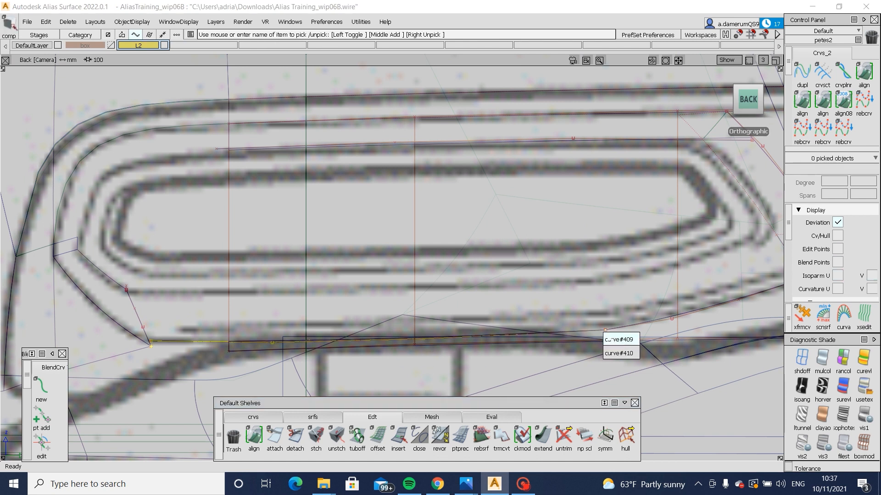
pyautogui.click(605, 339)
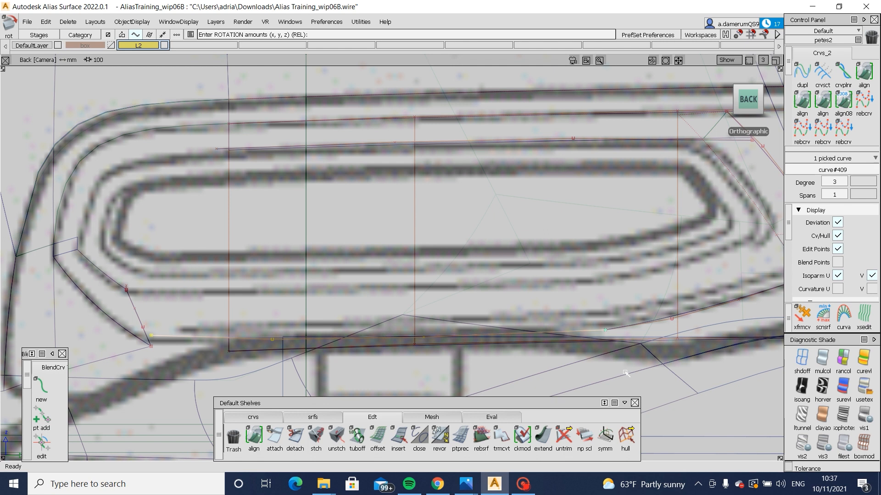
pyautogui.moveTo(615, 385)
pyautogui.keyDown('ctrl'); pyautogui.keyDown('shift'); pyautogui.mouseDown()
pyautogui.moveTo(587, 319)
pyautogui.moveTo(668, 312)
pyautogui.moveTo(623, 340)
pyautogui.mouseUp(); pyautogui.keyUp('shift'); pyautogui.keyUp('ctrl')
pyautogui.click(867, 387)
# Step: Delete the blue draft strip between the upper and lower rear surfaces beside the exhaust opening
pyautogui.click(661, 271)
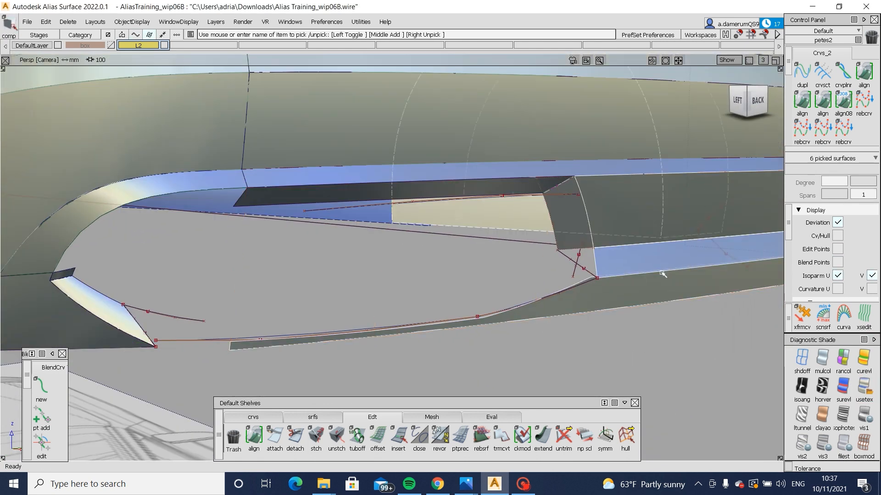
pyautogui.keyDown('alt'); pyautogui.keyDown('shift'); pyautogui.click(625, 261); pyautogui.keyUp('shift'); pyautogui.keyUp('alt')
pyautogui.keyDown('alt'); pyautogui.keyDown('shift'); pyautogui.moveTo(631, 303); pyautogui.dragTo(653, 313, button='right'); pyautogui.keyUp('shift'); pyautogui.keyUp('alt')
pyautogui.keyDown('ctrl'); pyautogui.keyDown('shift'); pyautogui.moveTo(653, 314); pyautogui.dragTo(639, 236); pyautogui.keyUp('shift'); pyautogui.keyUp('ctrl')
pyautogui.keyDown('ctrl'); pyautogui.keyDown('shift'); pyautogui.moveTo(639, 235); pyautogui.dragTo(607, 269); pyautogui.keyUp('shift'); pyautogui.keyUp('ctrl')
pyautogui.click(603, 278)
pyautogui.press('Delete')
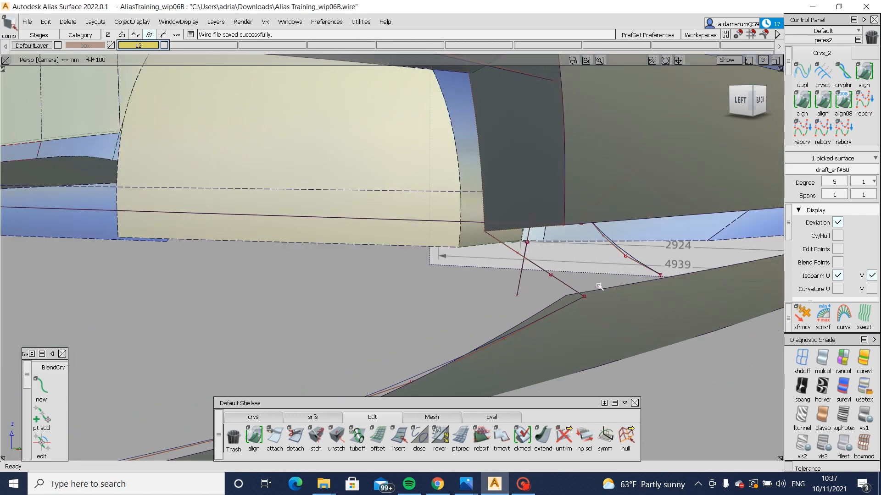
pyautogui.keyDown('alt'); pyautogui.keyDown('shift'); pyautogui.moveTo(615, 301); pyautogui.dragTo(642, 304); pyautogui.keyUp('shift'); pyautogui.keyUp('alt')
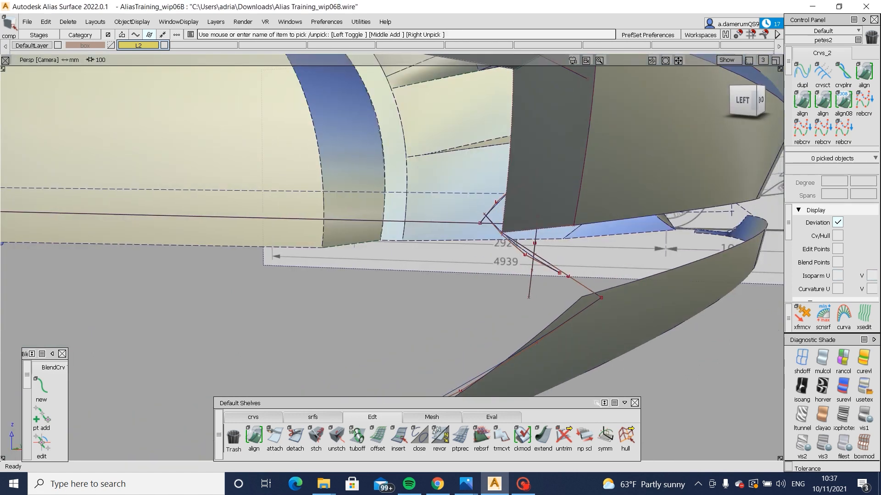
# Step: Skin a degree 5 by 5 crowned surface between the upper and lower rear surface edges, and toggle the crown flip
pyautogui.click(306, 416)
pyautogui.click(563, 447)
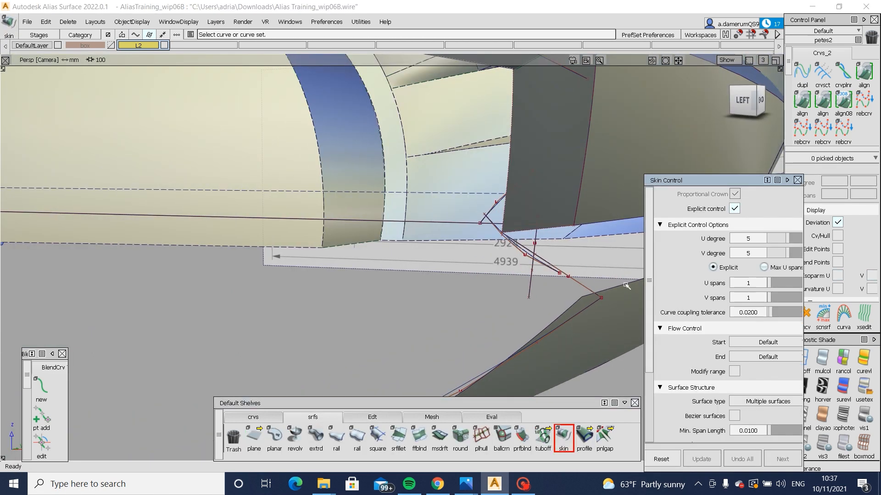
pyautogui.keyDown('alt'); pyautogui.keyDown('shift'); pyautogui.moveTo(452, 307); pyautogui.dragTo(177, 374); pyautogui.keyUp('shift'); pyautogui.keyUp('alt')
pyautogui.click(244, 279)
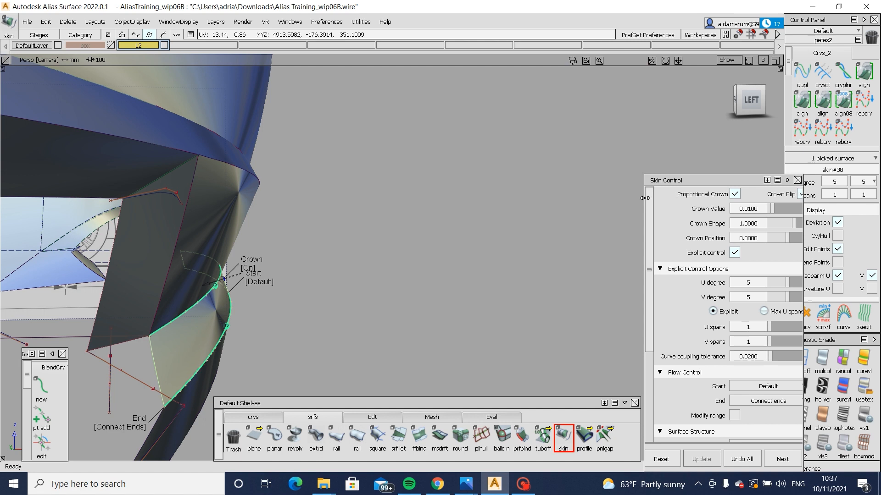
pyautogui.moveTo(642, 198); pyautogui.dragTo(629, 198)
pyautogui.click(788, 195)
pyautogui.keyDown('alt'); pyautogui.keyDown('shift'); pyautogui.moveTo(460, 266); pyautogui.dragTo(267, 293); pyautogui.keyUp('shift'); pyautogui.keyUp('alt')
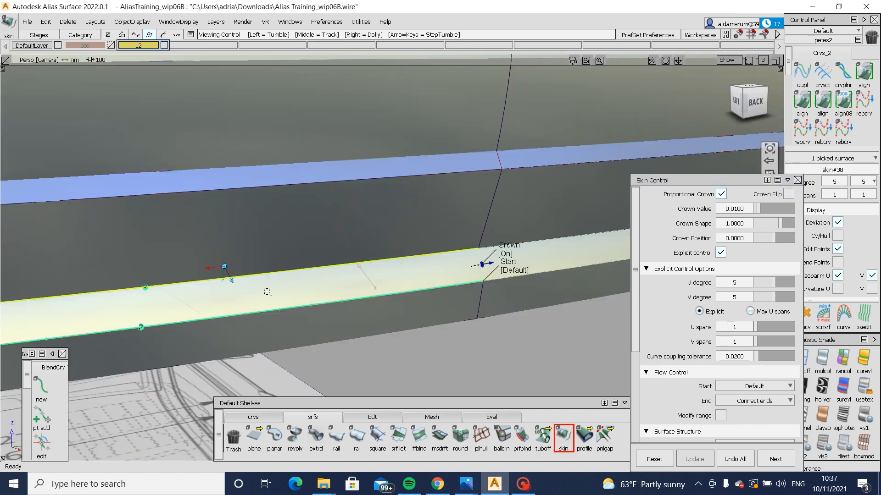
# Step: Examine the new skin surface along the bumper and within the whole rear end
pyautogui.keyDown('alt'); pyautogui.keyDown('shift'); pyautogui.moveTo(267, 293); pyautogui.dragTo(92, 363, button='right'); pyautogui.keyUp('shift'); pyautogui.keyUp('alt')
pyautogui.keyDown('alt'); pyautogui.keyDown('shift'); pyautogui.moveTo(92, 362); pyautogui.dragTo(280, 363, button='middle'); pyautogui.keyUp('shift'); pyautogui.keyUp('alt')
pyautogui.keyDown('ctrl'); pyautogui.keyDown('shift'); pyautogui.moveTo(279, 360); pyautogui.dragTo(313, 259); pyautogui.keyUp('shift'); pyautogui.keyUp('ctrl')
pyautogui.keyDown('ctrl'); pyautogui.keyDown('shift'); pyautogui.moveTo(313, 259); pyautogui.dragTo(440, 285, button='right'); pyautogui.keyUp('shift'); pyautogui.keyUp('ctrl')
pyautogui.keyDown('alt'); pyautogui.keyDown('shift'); pyautogui.moveTo(440, 284); pyautogui.dragTo(384, 299); pyautogui.keyUp('shift'); pyautogui.keyUp('alt')
pyautogui.keyDown('alt'); pyautogui.keyDown('shift'); pyautogui.moveTo(384, 299); pyautogui.dragTo(532, 277, button='middle'); pyautogui.keyUp('shift'); pyautogui.keyUp('alt')
pyautogui.keyDown('alt'); pyautogui.keyDown('shift'); pyautogui.moveTo(532, 277); pyautogui.dragTo(497, 326, button='right'); pyautogui.keyUp('shift'); pyautogui.keyUp('alt')
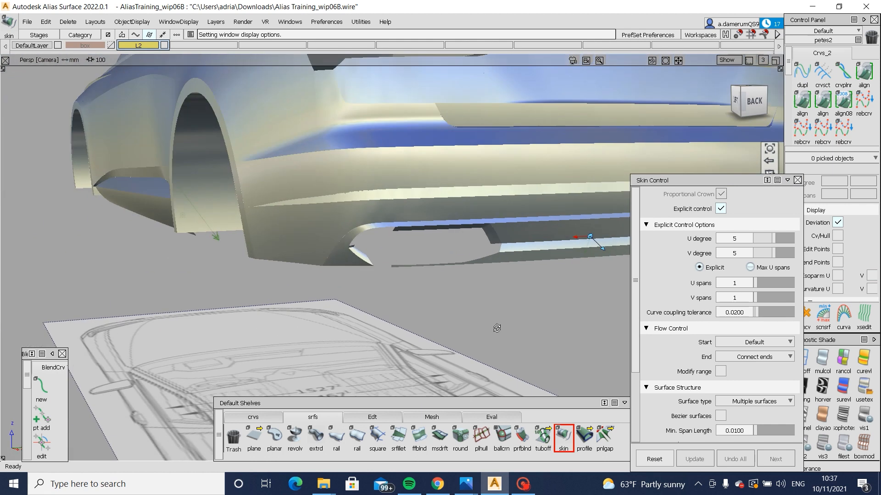
pyautogui.keyDown('alt'); pyautogui.keyDown('shift'); pyautogui.moveTo(497, 326); pyautogui.dragTo(504, 325); pyautogui.keyUp('shift'); pyautogui.keyUp('alt')
pyautogui.keyDown('alt'); pyautogui.keyDown('shift'); pyautogui.moveTo(505, 325); pyautogui.dragTo(515, 325, button='right'); pyautogui.keyUp('shift'); pyautogui.keyUp('alt')
# Step: Examine the opening's lower outer corner and its gap to the lower rear surface in perspective and back views
pyautogui.keyDown('alt'); pyautogui.keyDown('shift'); pyautogui.moveTo(236, 334); pyautogui.dragTo(333, 334, button='right'); pyautogui.keyUp('shift'); pyautogui.keyUp('alt')
pyautogui.keyDown('alt'); pyautogui.keyDown('shift'); pyautogui.moveTo(334, 334); pyautogui.dragTo(306, 344); pyautogui.keyUp('shift'); pyautogui.keyUp('alt')
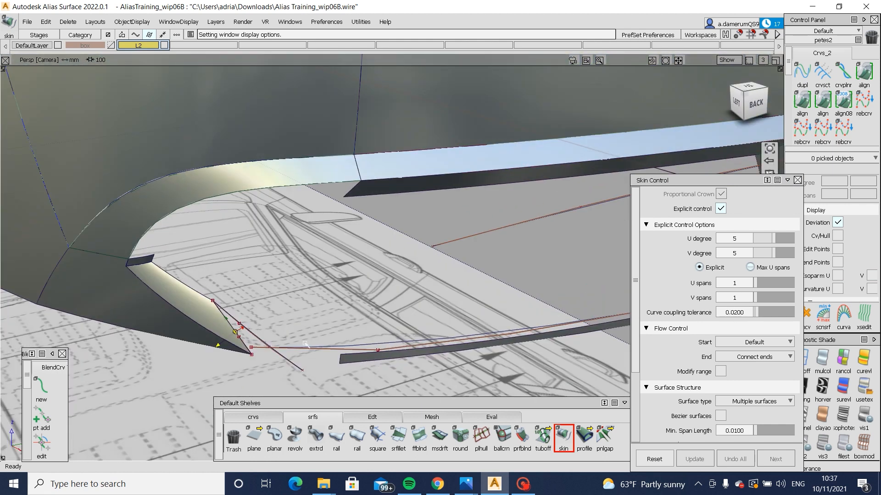
pyautogui.keyDown('alt'); pyautogui.keyDown('shift'); pyautogui.moveTo(360, 348); pyautogui.dragTo(241, 336); pyautogui.keyUp('shift'); pyautogui.keyUp('alt')
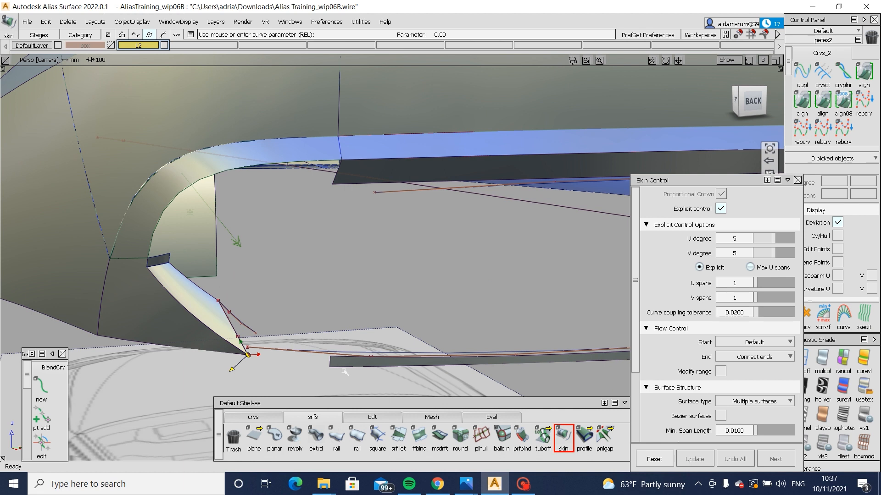
pyautogui.moveTo(345, 373)
pyautogui.keyDown('alt'); pyautogui.keyDown('shift'); pyautogui.mouseDown()
pyautogui.moveTo(609, 349)
pyautogui.moveTo(380, 374)
pyautogui.moveTo(367, 317)
pyautogui.mouseUp(); pyautogui.keyUp('shift'); pyautogui.keyUp('alt')
pyautogui.keyDown('alt'); pyautogui.keyDown('shift'); pyautogui.moveTo(437, 294); pyautogui.dragTo(690, 71); pyautogui.keyUp('shift'); pyautogui.keyUp('alt')
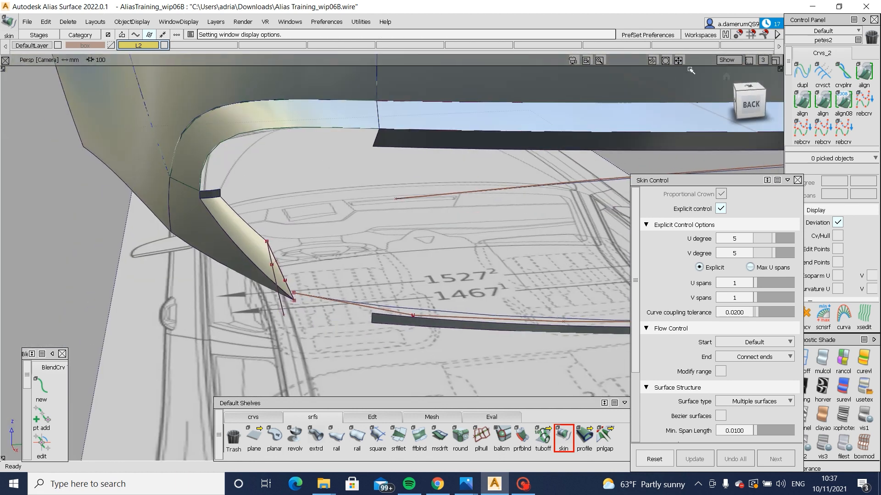
pyautogui.click(752, 104)
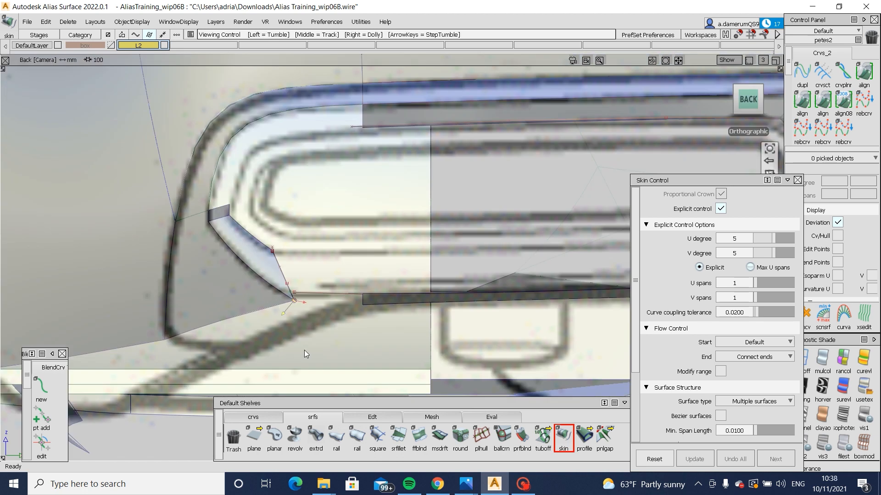
pyautogui.keyDown('alt'); pyautogui.keyDown('shift'); pyautogui.moveTo(267, 293); pyautogui.dragTo(372, 364); pyautogui.keyUp('shift'); pyautogui.keyUp('alt')
# Step: Draw a short edit-point curve across the outer end of the lower rear surface, and trim the surface along its projection
pyautogui.click(278, 414)
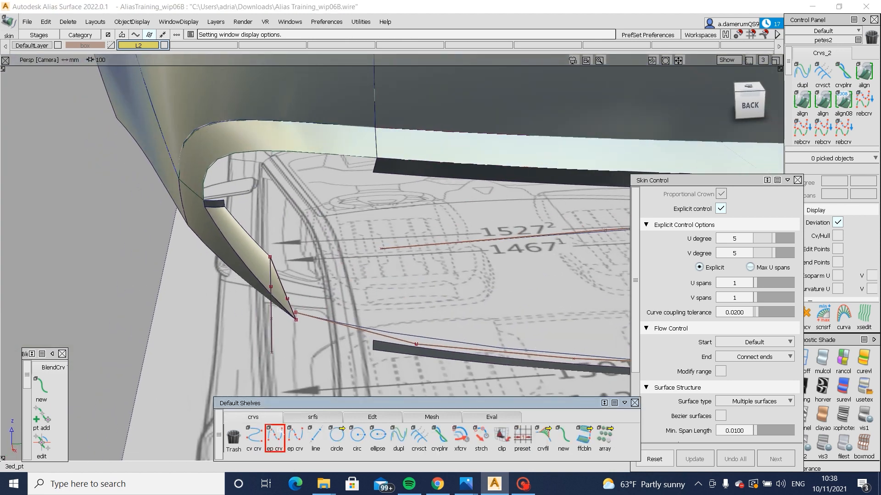
pyautogui.click(274, 436)
pyautogui.click(756, 104)
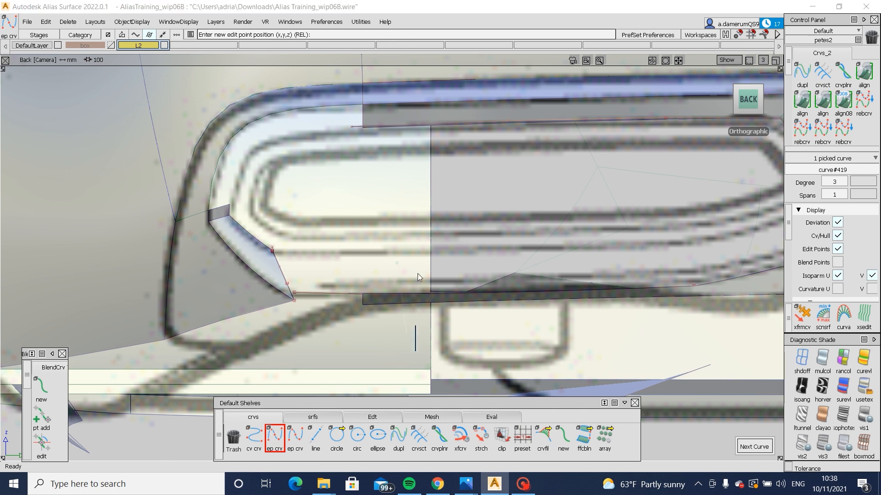
pyautogui.hotkey('ctrl', 'shift', 'p')
pyautogui.click(375, 303)
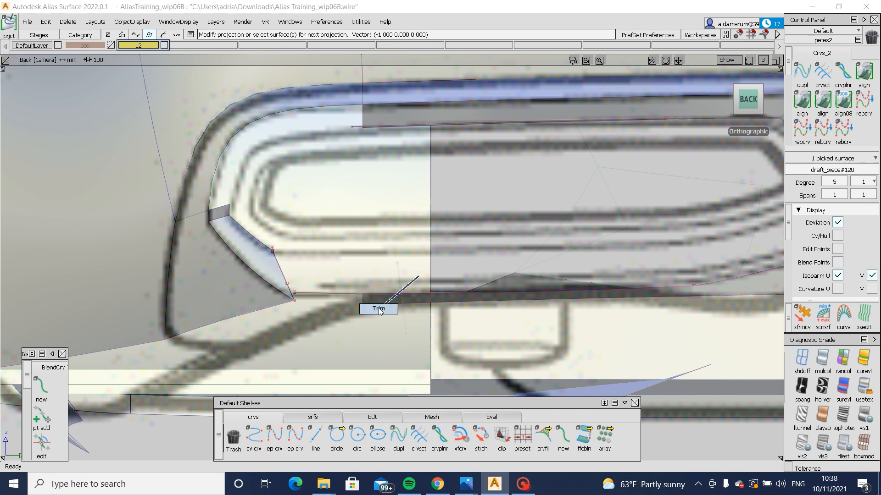
pyautogui.click(731, 447)
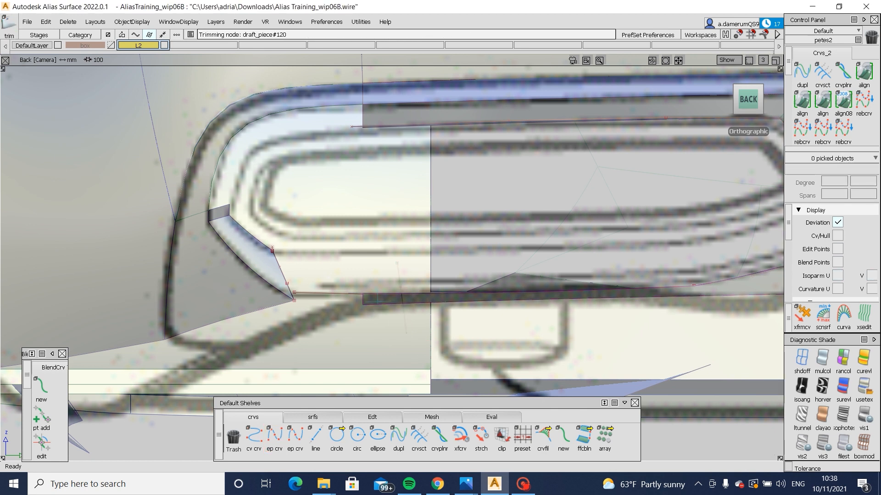
# Step: Bridge the gap between the opening's lower outer corner and the lower rear surface with an edit-point curve, and align it to that surface's edge
pyautogui.click(274, 438)
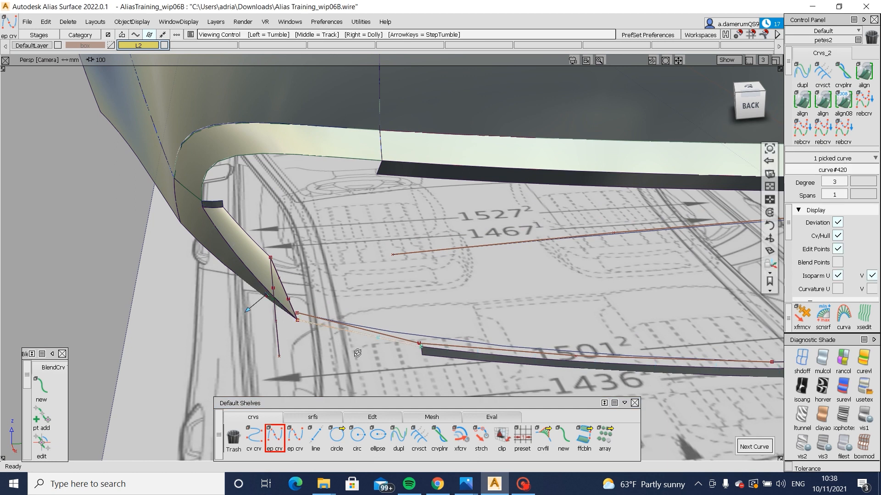
pyautogui.keyDown('alt'); pyautogui.keyDown('shift'); pyautogui.moveTo(315, 330); pyautogui.dragTo(557, 220); pyautogui.keyUp('shift'); pyautogui.keyUp('alt')
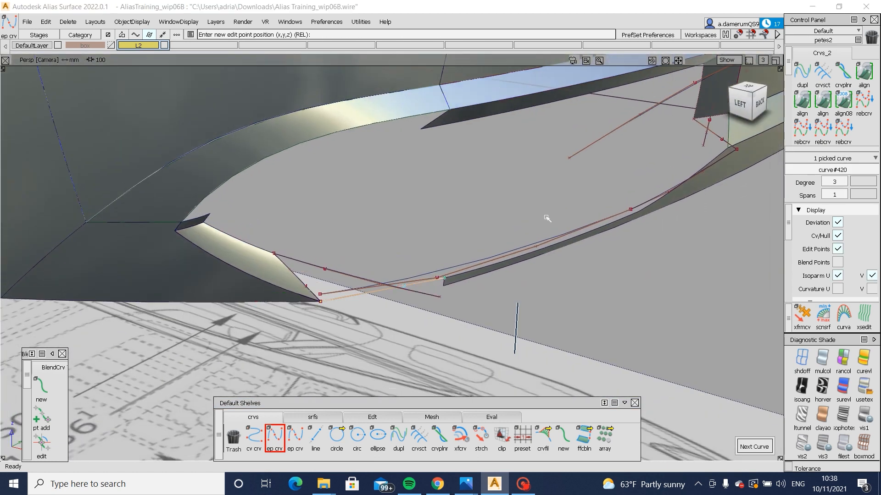
pyautogui.doubleClick(802, 101)
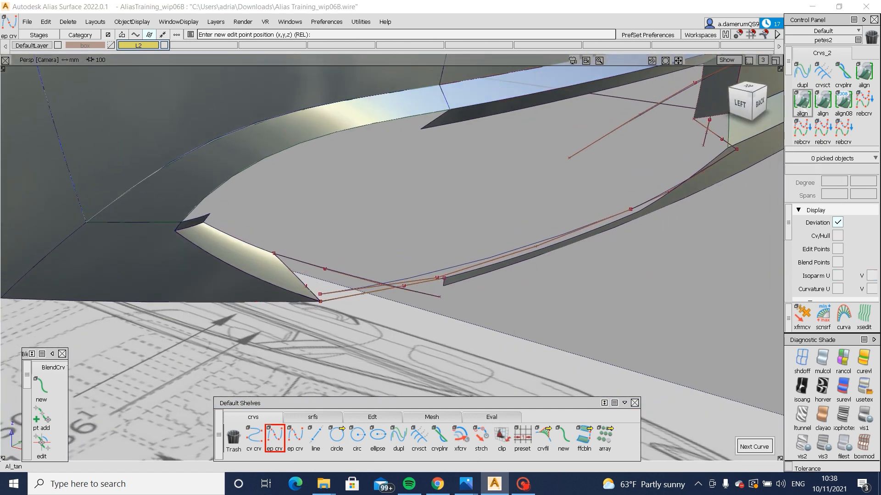
pyautogui.click(432, 283)
pyautogui.click(469, 276)
pyautogui.keyDown('alt'); pyautogui.keyDown('shift'); pyautogui.moveTo(469, 277); pyautogui.dragTo(296, 370); pyautogui.keyUp('shift'); pyautogui.keyUp('alt')
pyautogui.moveTo(379, 341)
pyautogui.keyDown('alt'); pyautogui.keyDown('shift'); pyautogui.mouseDown()
pyautogui.moveTo(408, 299)
pyautogui.moveTo(232, 284)
pyautogui.mouseUp(); pyautogui.keyUp('shift'); pyautogui.keyUp('alt')
pyautogui.keyDown('alt'); pyautogui.keyDown('shift'); pyautogui.moveTo(278, 290); pyautogui.dragTo(305, 287, button='right'); pyautogui.keyUp('shift'); pyautogui.keyUp('alt')
# Step: Show the CVs of the draft surface at the opening's lower outer corner, and move its inner hull row slightly outward in the back view
pyautogui.keyDown('ctrl'); pyautogui.keyDown('shift'); pyautogui.moveTo(276, 270); pyautogui.dragTo(275, 238); pyautogui.keyUp('shift'); pyautogui.keyUp('ctrl')
pyautogui.keyDown('ctrl'); pyautogui.keyDown('shift'); pyautogui.moveTo(243, 238); pyautogui.dragTo(213, 238); pyautogui.keyUp('shift'); pyautogui.keyUp('ctrl')
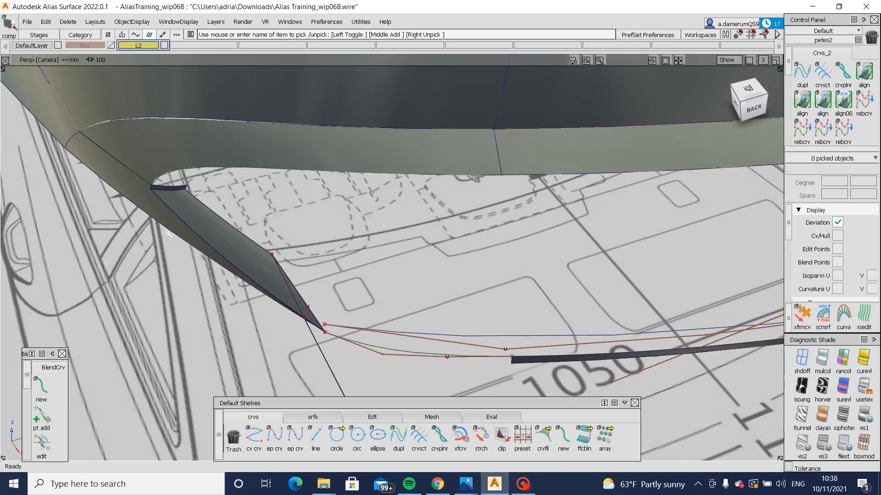
pyautogui.click(213, 244)
pyautogui.keyDown('alt'); pyautogui.keyDown('shift'); pyautogui.moveTo(230, 257); pyautogui.dragTo(201, 266, button='right'); pyautogui.keyUp('shift'); pyautogui.keyUp('alt')
pyautogui.keyDown('alt'); pyautogui.keyDown('shift'); pyautogui.moveTo(257, 293); pyautogui.dragTo(261, 218); pyautogui.keyUp('shift'); pyautogui.keyUp('alt')
pyautogui.keyDown('alt'); pyautogui.keyDown('shift'); pyautogui.moveTo(277, 306); pyautogui.dragTo(273, 224); pyautogui.keyUp('shift'); pyautogui.keyUp('alt')
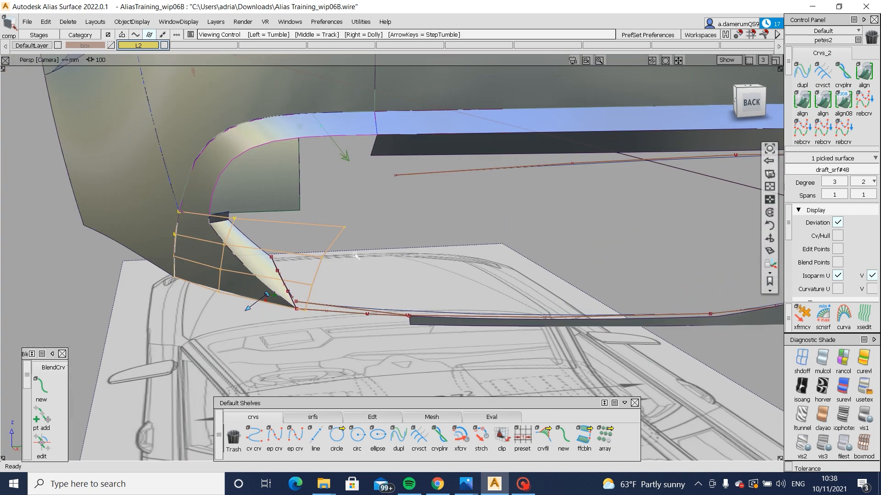
pyautogui.click(751, 101)
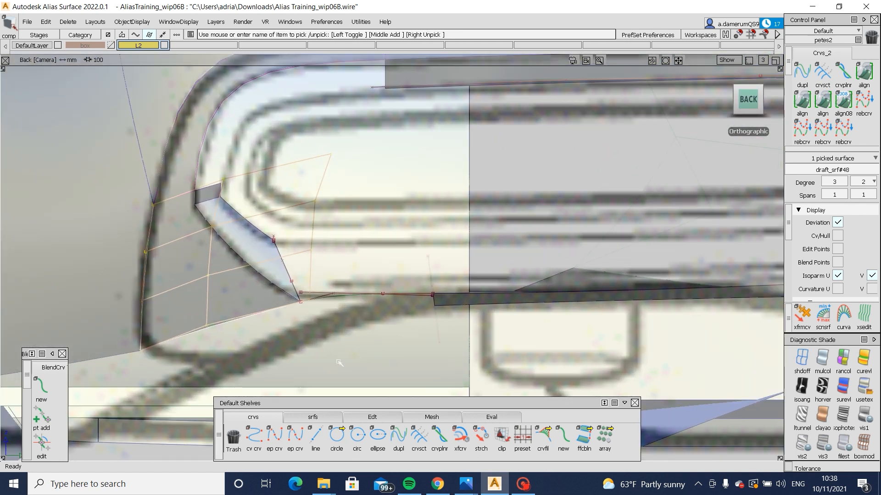
pyautogui.click(339, 362)
pyautogui.click(372, 417)
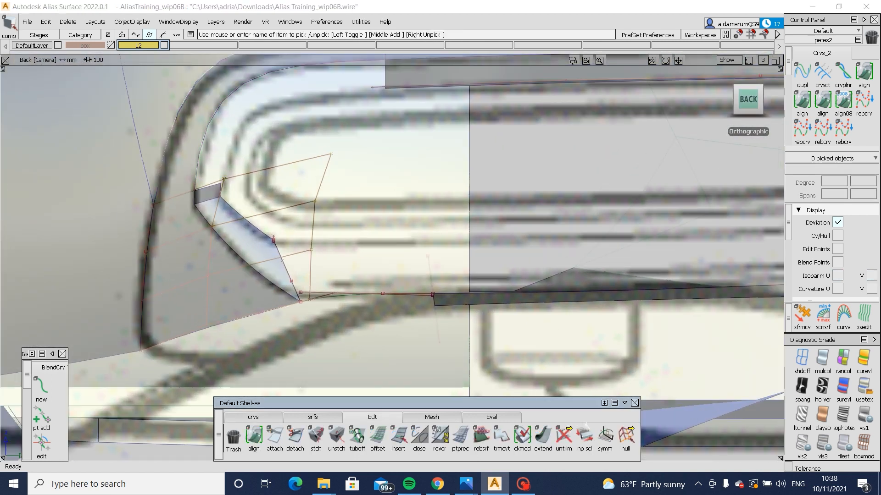
pyautogui.click(626, 436)
pyautogui.click(358, 286)
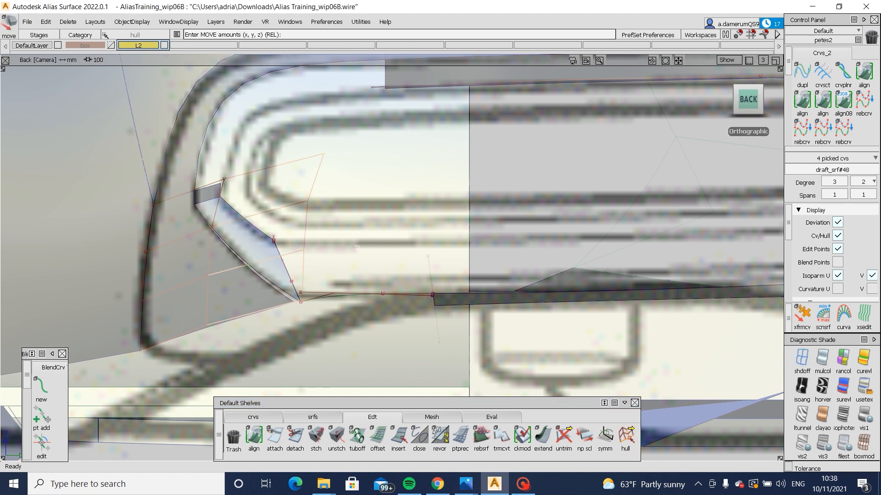
pyautogui.keyDown('alt'); pyautogui.keyDown('shift'); pyautogui.moveTo(332, 223); pyautogui.dragTo(272, 251); pyautogui.keyUp('shift'); pyautogui.keyUp('alt')
# Step: Align the curved lip surface and the lower outer corner surface along their shared edge
pyautogui.doubleClick(802, 99)
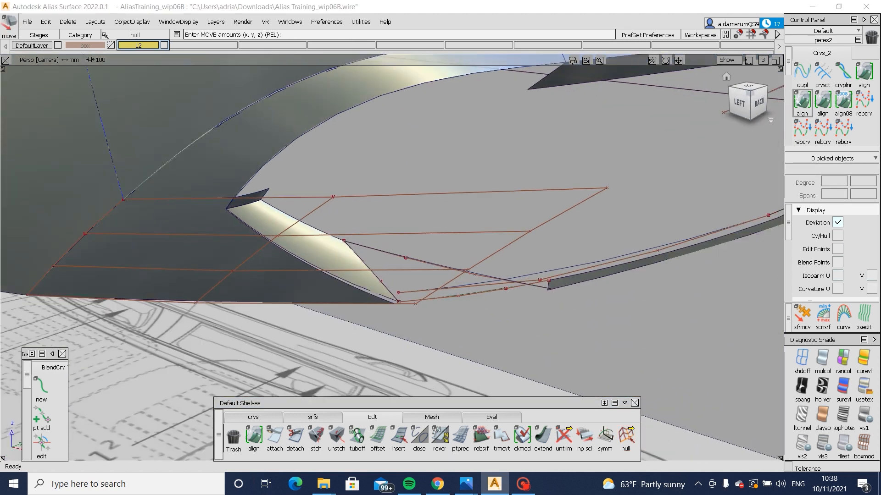
pyautogui.click(243, 177)
pyautogui.click(219, 198)
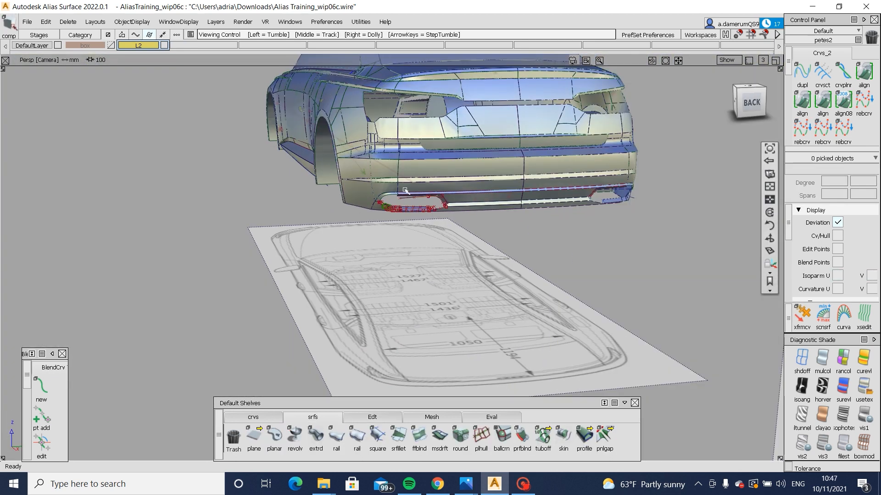
# Step: Create flipped multi-surface drafts at 0 degrees from the upper lip's inner edges, and lengthen them down to cover the exhaust opening
pyautogui.keyDown('alt'); pyautogui.keyDown('shift'); pyautogui.moveTo(405, 190); pyautogui.dragTo(477, 214, button='right'); pyautogui.keyUp('shift'); pyautogui.keyUp('alt')
pyautogui.keyDown('alt'); pyautogui.keyDown('shift'); pyautogui.moveTo(478, 214); pyautogui.dragTo(487, 212); pyautogui.keyUp('shift'); pyautogui.keyUp('alt')
pyautogui.keyDown('alt'); pyautogui.keyDown('shift'); pyautogui.moveTo(392, 289); pyautogui.dragTo(436, 299, button='right'); pyautogui.keyUp('shift'); pyautogui.keyUp('alt')
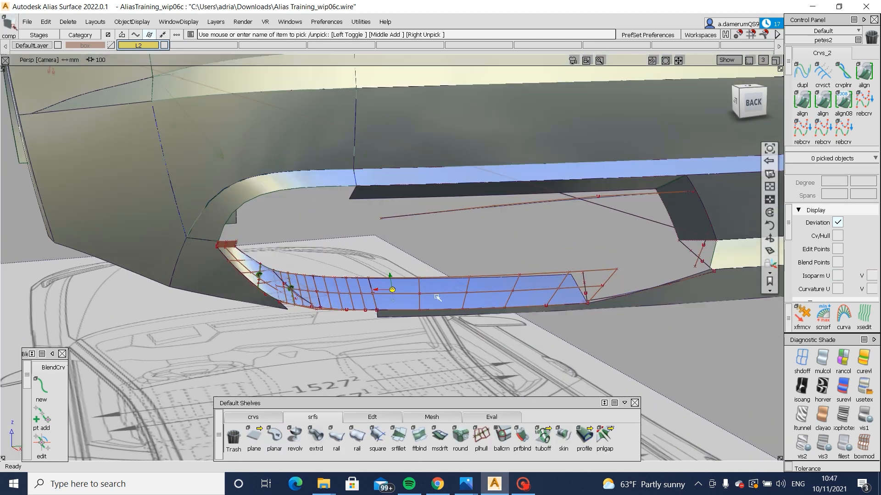
pyautogui.moveTo(436, 298)
pyautogui.keyDown('alt'); pyautogui.keyDown('shift'); pyautogui.mouseDown()
pyautogui.moveTo(478, 274)
pyautogui.moveTo(393, 290)
pyautogui.mouseUp(); pyautogui.keyUp('shift'); pyautogui.keyUp('alt')
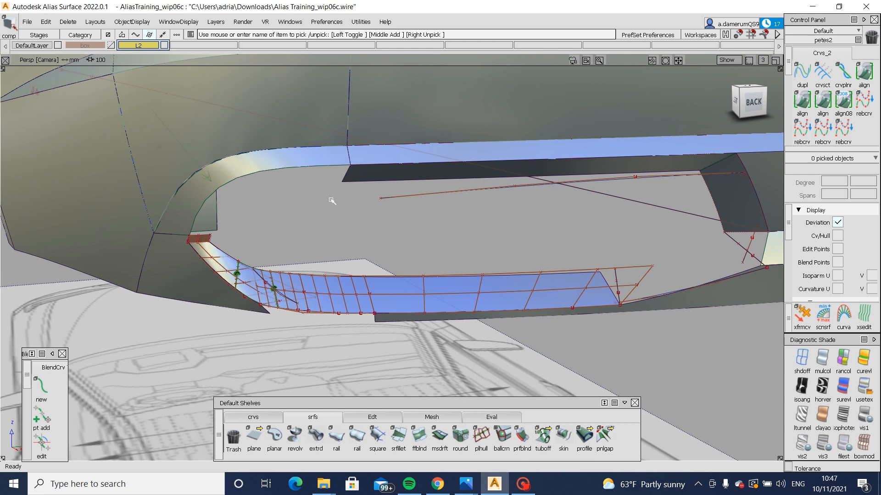
pyautogui.keyDown('alt'); pyautogui.keyDown('shift'); pyautogui.moveTo(332, 201); pyautogui.dragTo(353, 290); pyautogui.keyUp('shift'); pyautogui.keyUp('alt')
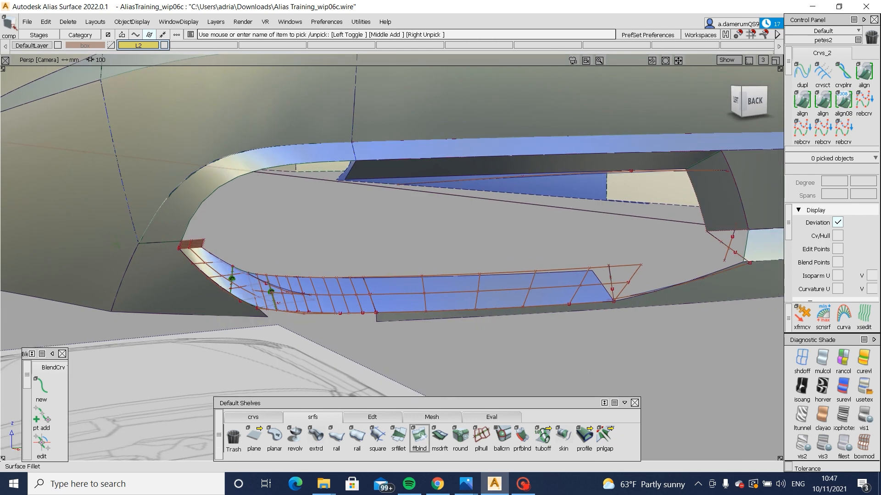
pyautogui.click(439, 437)
pyautogui.click(394, 161)
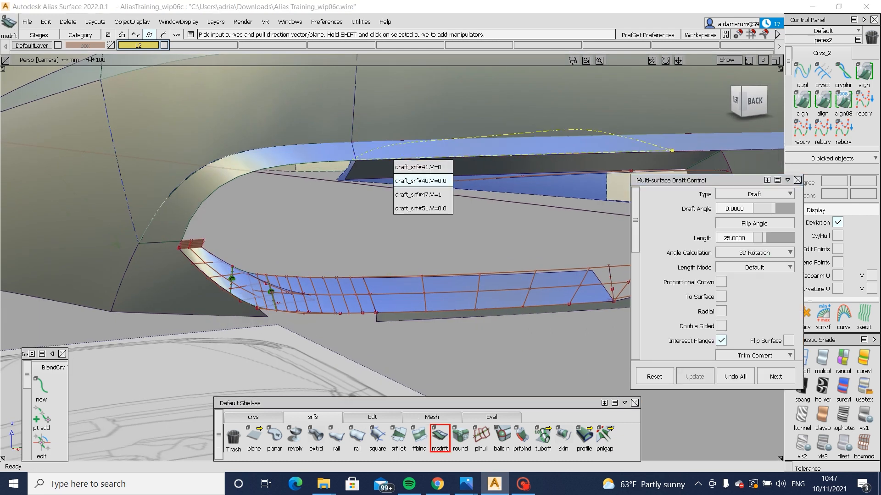
pyautogui.click(413, 164)
pyautogui.click(313, 163)
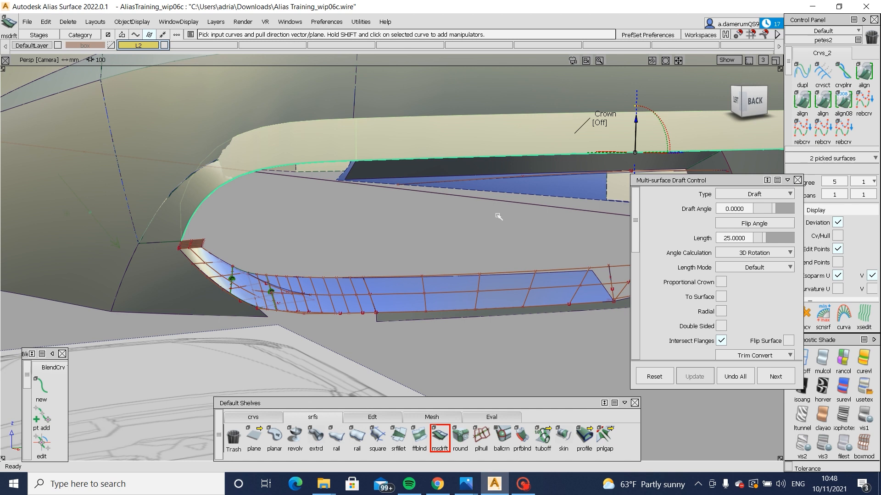
pyautogui.click(789, 340)
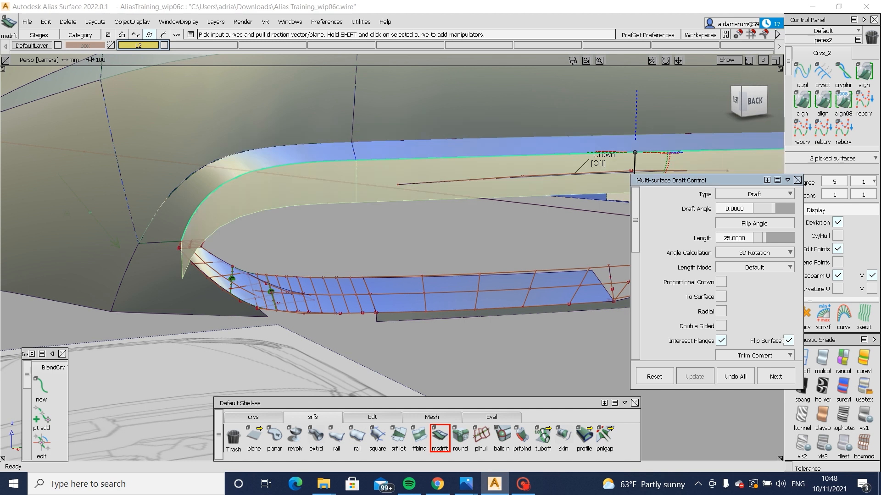
pyautogui.moveTo(783, 243); pyautogui.dragTo(791, 238)
pyautogui.keyDown('ctrl'); pyautogui.keyDown('shift'); pyautogui.moveTo(570, 324); pyautogui.dragTo(542, 206); pyautogui.keyUp('shift'); pyautogui.keyUp('ctrl')
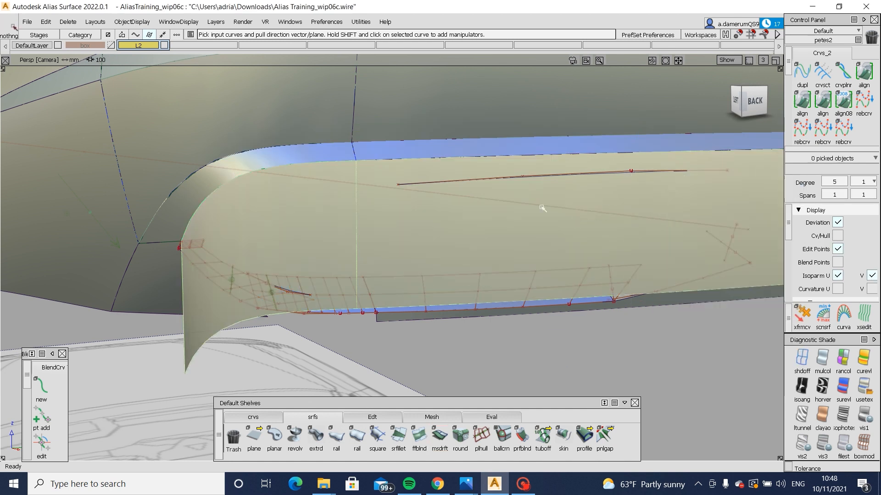
# Step: Try to move the two new draft surfaces, accepting the removal of their construction history
pyautogui.keyDown('alt'); pyautogui.keyDown('shift'); pyautogui.moveTo(344, 234); pyautogui.dragTo(410, 283); pyautogui.keyUp('shift'); pyautogui.keyUp('alt')
pyautogui.click(629, 364)
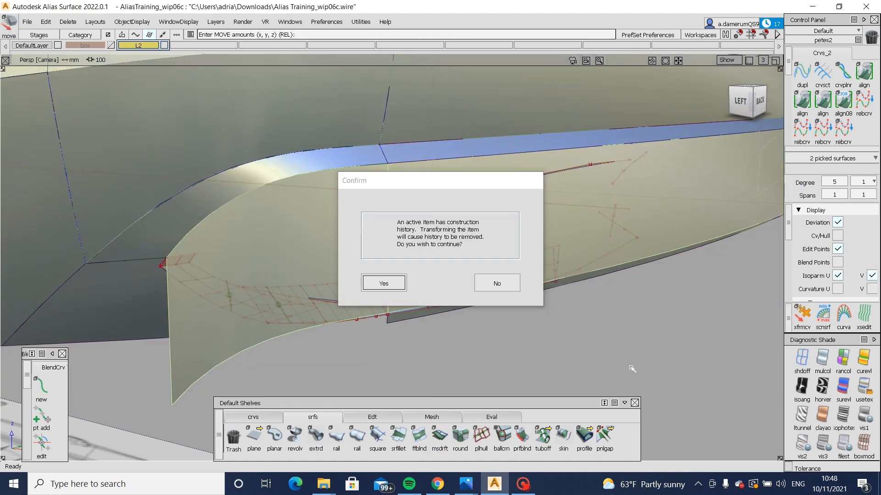
pyautogui.press('Return')
pyautogui.moveTo(628, 364); pyautogui.dragTo(388, 289)
pyautogui.hotkey('ctrl', 'z')
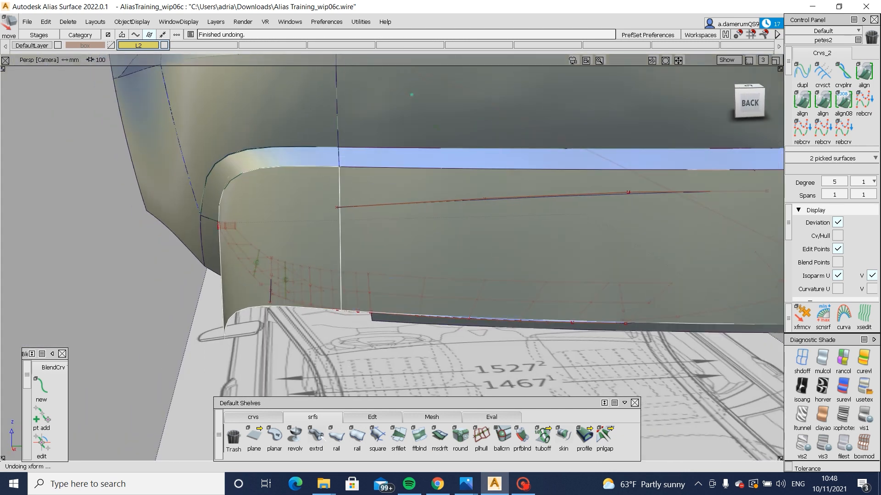
# Step: Offset the two new draft surfaces by a distance of 20 toward the inside of the car
pyautogui.click(752, 103)
pyautogui.keyDown('alt'); pyautogui.keyDown('shift'); pyautogui.click(777, 105); pyautogui.keyUp('shift'); pyautogui.keyUp('alt')
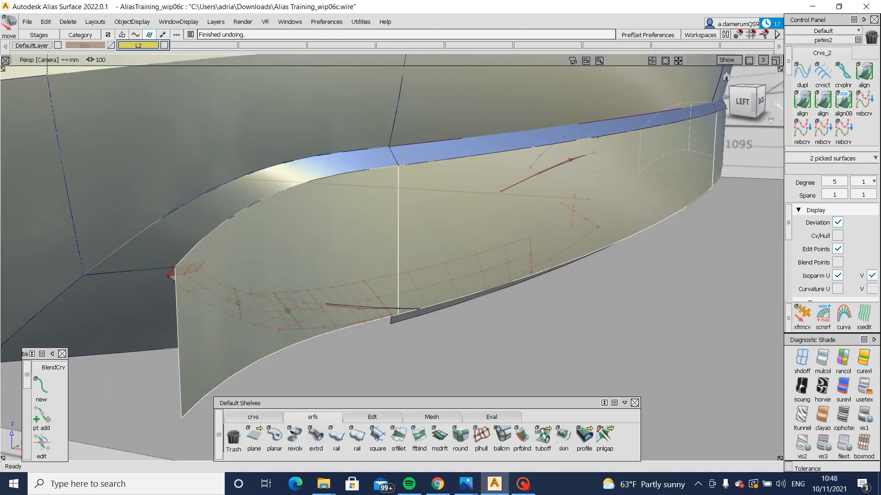
pyautogui.click(745, 102)
pyautogui.click(372, 417)
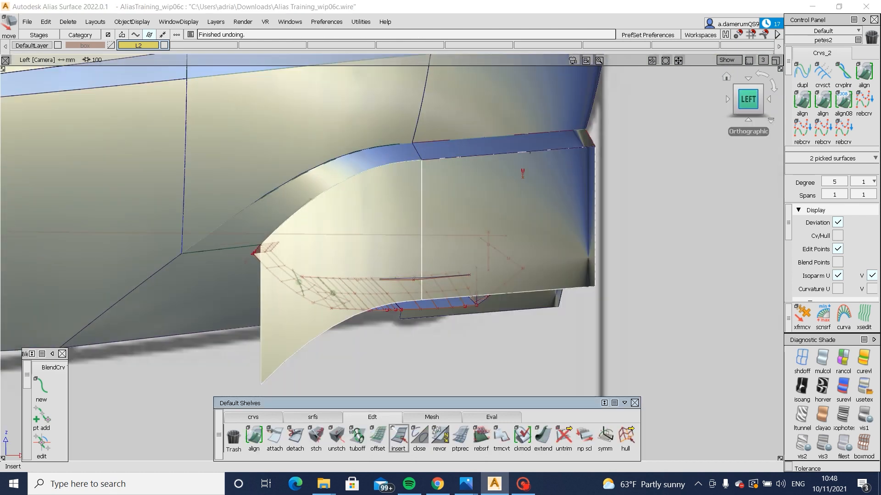
pyautogui.click(378, 438)
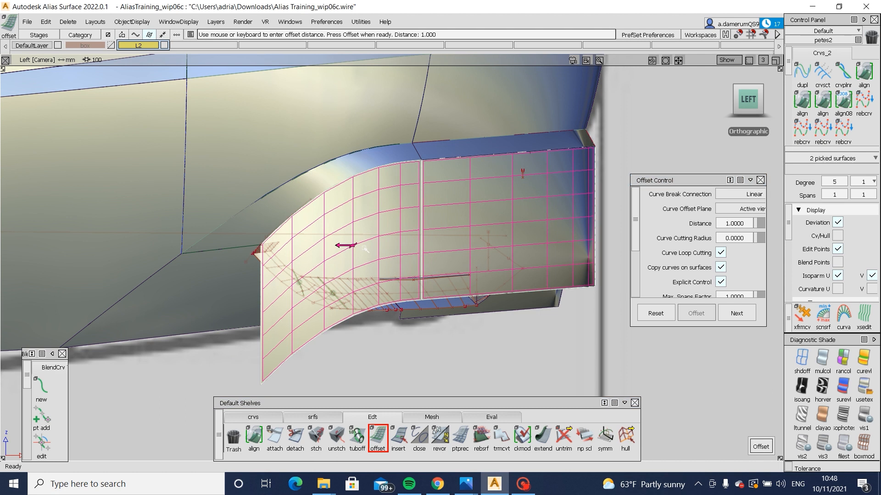
pyautogui.click(743, 223)
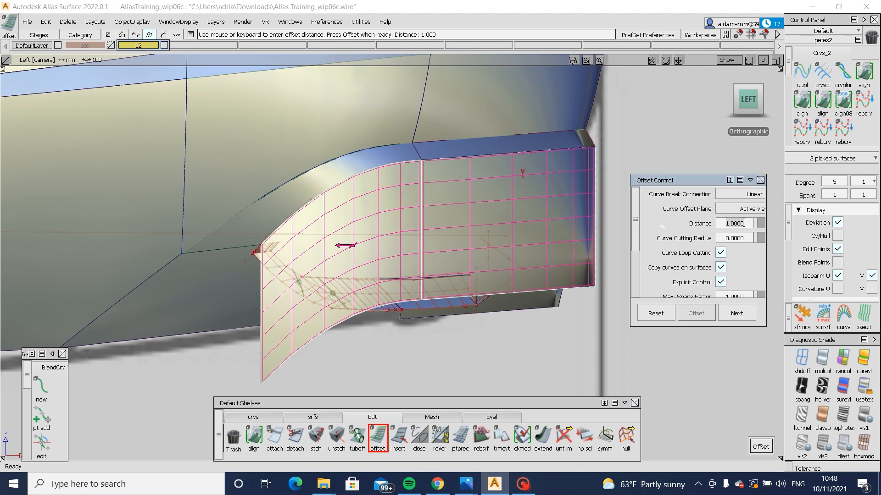
pyautogui.write('20')
pyautogui.press('Return')
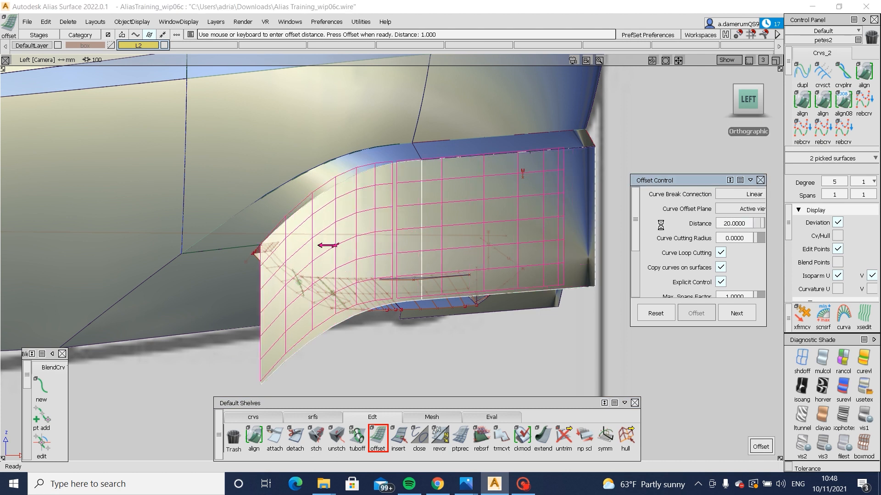
pyautogui.keyDown('alt'); pyautogui.keyDown('shift'); pyautogui.moveTo(468, 174); pyautogui.dragTo(275, 219); pyautogui.keyUp('shift'); pyautogui.keyUp('alt')
pyautogui.press('space')
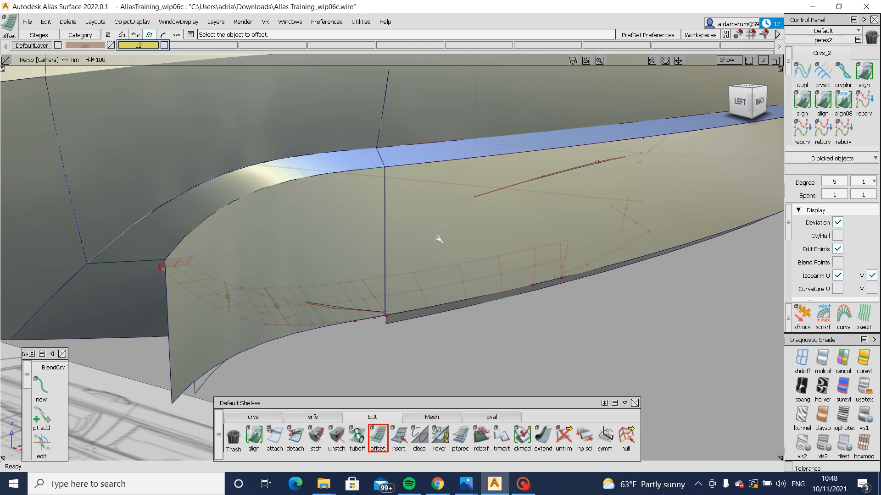
# Step: Delete the original pair of draft surfaces in front of the offset pair
pyautogui.keyDown('alt'); pyautogui.keyDown('shift'); pyautogui.moveTo(354, 236); pyautogui.dragTo(393, 290); pyautogui.keyUp('shift'); pyautogui.keyUp('alt')
pyautogui.click(864, 388)
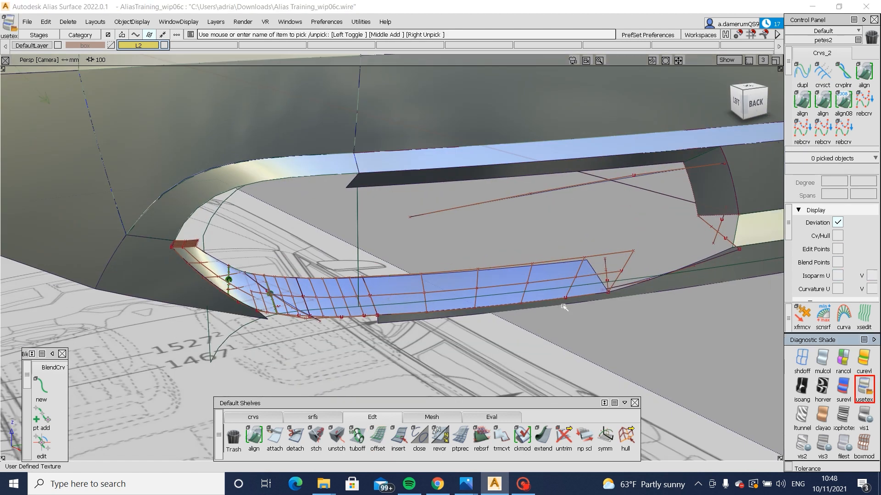
pyautogui.keyDown('alt'); pyautogui.keyDown('shift'); pyautogui.moveTo(564, 307); pyautogui.dragTo(481, 247); pyautogui.keyUp('shift'); pyautogui.keyUp('alt')
pyautogui.keyDown('alt'); pyautogui.keyDown('shift'); pyautogui.moveTo(336, 254); pyautogui.dragTo(380, 223); pyautogui.keyUp('shift'); pyautogui.keyUp('alt')
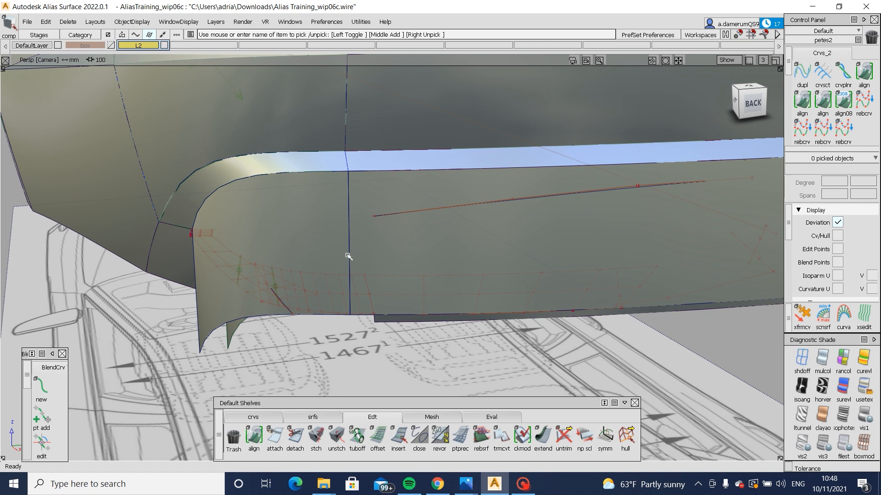
pyautogui.keyDown('alt'); pyautogui.keyDown('shift'); pyautogui.moveTo(350, 255); pyautogui.dragTo(250, 232); pyautogui.keyUp('shift'); pyautogui.keyUp('alt')
pyautogui.click(219, 326)
pyautogui.press('Delete')
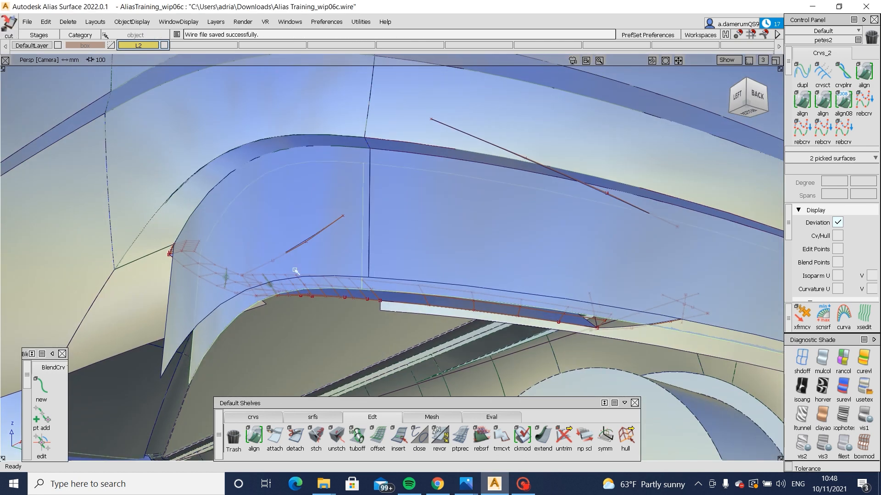
# Step: Move the two offset surfaces deeper into the exhaust opening, behind the lower lip surfaces
pyautogui.moveTo(361, 213)
pyautogui.keyDown('ctrl'); pyautogui.keyDown('shift'); pyautogui.mouseDown()
pyautogui.moveTo(347, 259)
pyautogui.moveTo(445, 316)
pyautogui.mouseUp(); pyautogui.keyUp('shift'); pyautogui.keyUp('ctrl')
pyautogui.click(327, 278)
pyautogui.keyDown('ctrl'); pyautogui.keyDown('shift'); pyautogui.moveTo(447, 317); pyautogui.dragTo(450, 200, button='middle'); pyautogui.keyUp('shift'); pyautogui.keyUp('ctrl')
pyautogui.keyDown('alt'); pyautogui.keyDown('shift'); pyautogui.moveTo(444, 222); pyautogui.dragTo(584, 395); pyautogui.keyUp('shift'); pyautogui.keyUp('alt')
pyautogui.moveTo(588, 354); pyautogui.dragTo(563, 368)
pyautogui.keyDown('alt'); pyautogui.keyDown('shift'); pyautogui.moveTo(563, 369); pyautogui.dragTo(275, 293); pyautogui.keyUp('shift'); pyautogui.keyUp('alt')
pyautogui.moveTo(227, 374); pyautogui.dragTo(235, 379, button='middle')
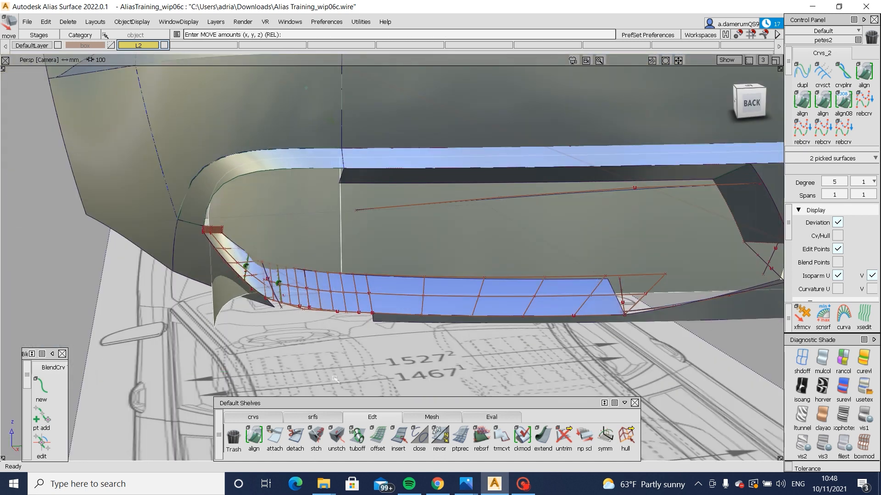
pyautogui.keyDown('alt'); pyautogui.keyDown('shift'); pyautogui.moveTo(335, 380); pyautogui.dragTo(537, 393); pyautogui.keyUp('shift'); pyautogui.keyUp('alt')
pyautogui.keyDown('ctrl'); pyautogui.keyDown('shift'); pyautogui.moveTo(540, 393); pyautogui.dragTo(540, 351, button='middle'); pyautogui.keyUp('shift'); pyautogui.keyUp('ctrl')
pyautogui.moveTo(541, 356)
pyautogui.mouseDown()
pyautogui.moveTo(553, 359)
pyautogui.moveTo(307, 257)
pyautogui.moveTo(336, 238)
pyautogui.mouseUp()
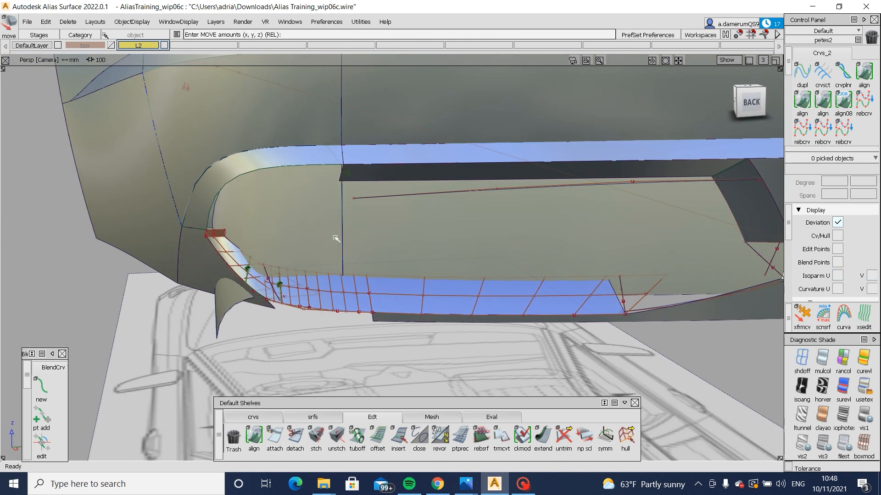
# Step: Hide the CVs and hulls of the five lower lip surfaces in the back view
pyautogui.click(747, 103)
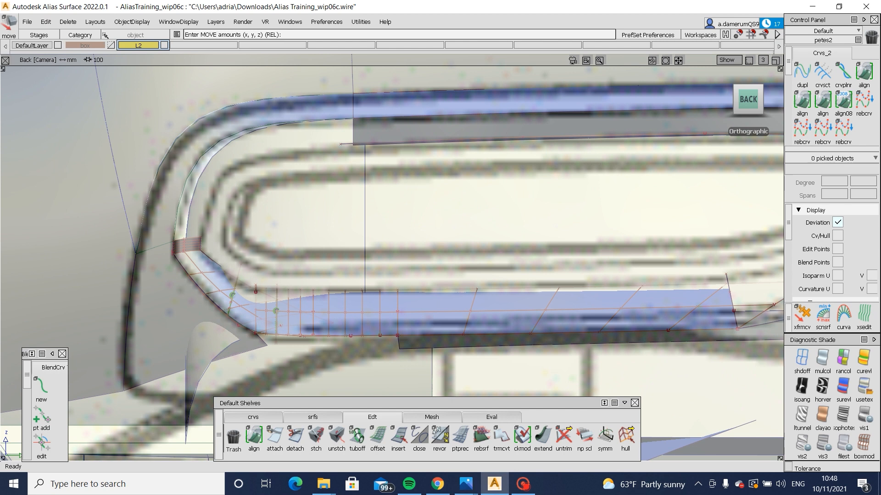
pyautogui.keyDown('ctrl'); pyautogui.keyDown('shift'); pyautogui.moveTo(475, 307); pyautogui.dragTo(475, 276); pyautogui.keyUp('shift'); pyautogui.keyUp('ctrl')
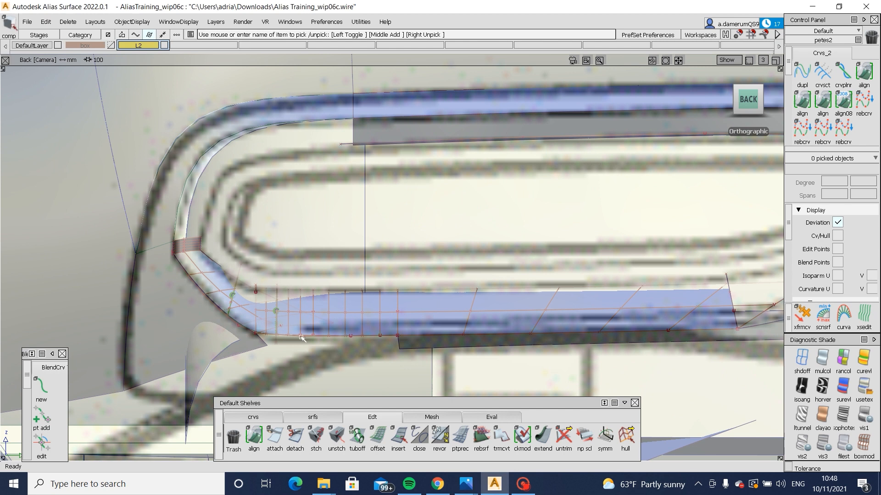
pyautogui.click(465, 312)
pyautogui.click(344, 313)
pyautogui.click(211, 279)
pyautogui.keyDown('ctrl'); pyautogui.keyDown('shift'); pyautogui.moveTo(241, 330); pyautogui.dragTo(260, 243); pyautogui.keyUp('shift'); pyautogui.keyUp('ctrl')
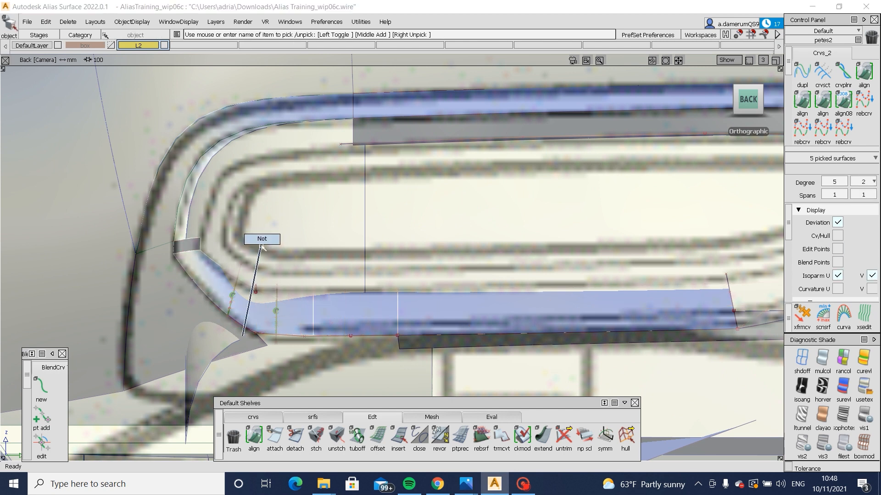
pyautogui.click(277, 420)
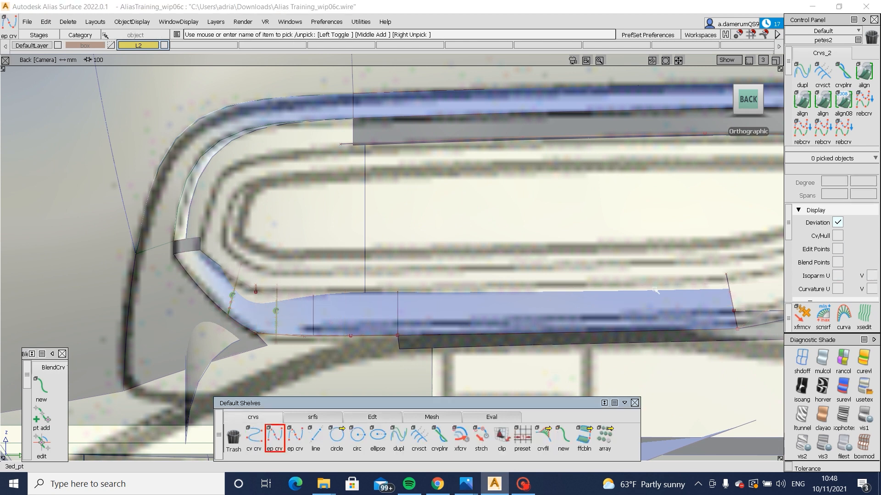
pyautogui.click(727, 277)
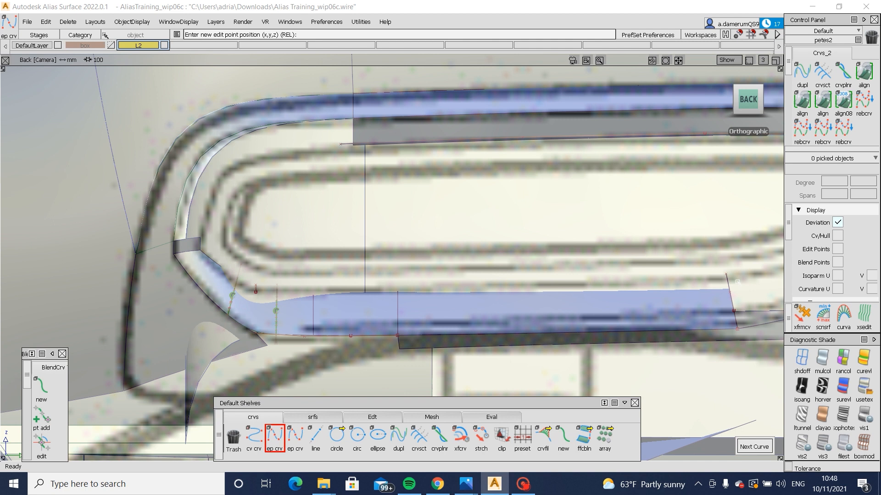
pyautogui.keyDown('ctrl'); pyautogui.keyDown('shift'); pyautogui.moveTo(482, 289); pyautogui.dragTo(521, 340); pyautogui.keyUp('shift'); pyautogui.keyUp('ctrl')
pyautogui.click(382, 339)
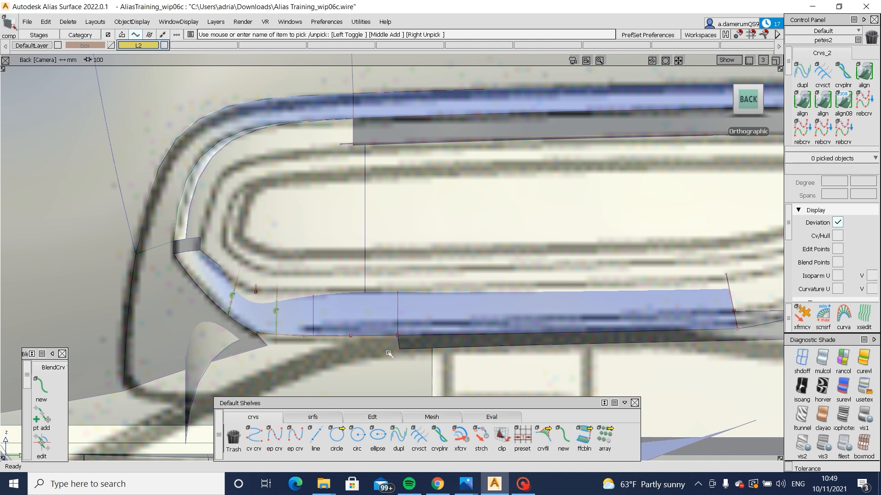
# Step: Bring the hidden curve along the bottom edge of the exhaust opening's lower lip back into the visible set
pyautogui.click(388, 336)
pyautogui.hotkey('alt', 'i')
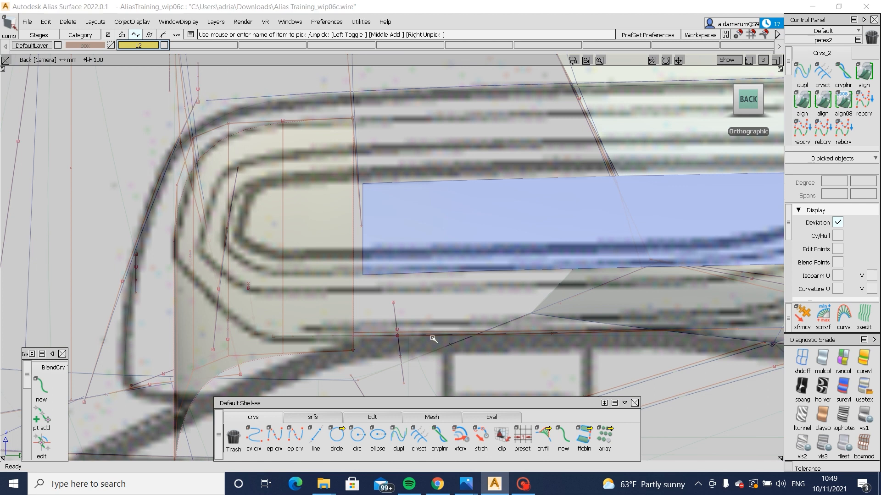
pyautogui.click(430, 334)
pyautogui.click(443, 355)
pyautogui.hotkey('alt', 'h')
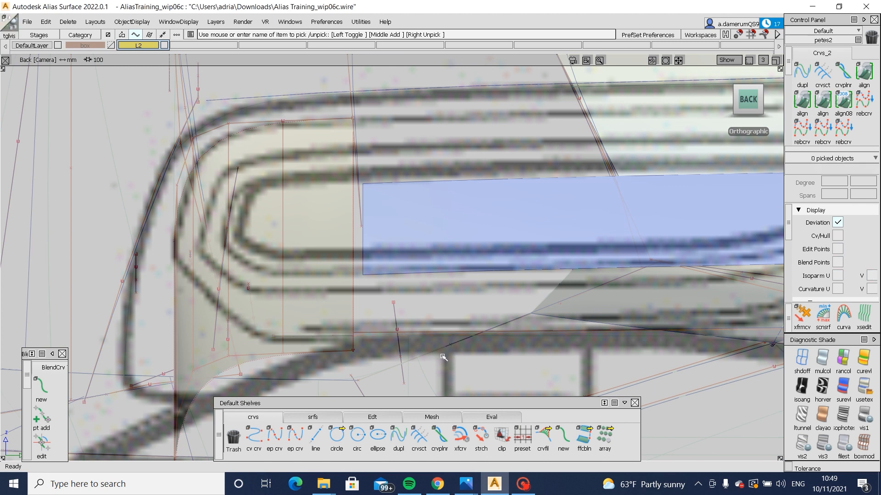
pyautogui.hotkey('alt', 'i')
# Step: Duplicate the short curve under the lower lip and move the copy up to the lip's inner edge
pyautogui.click(388, 338)
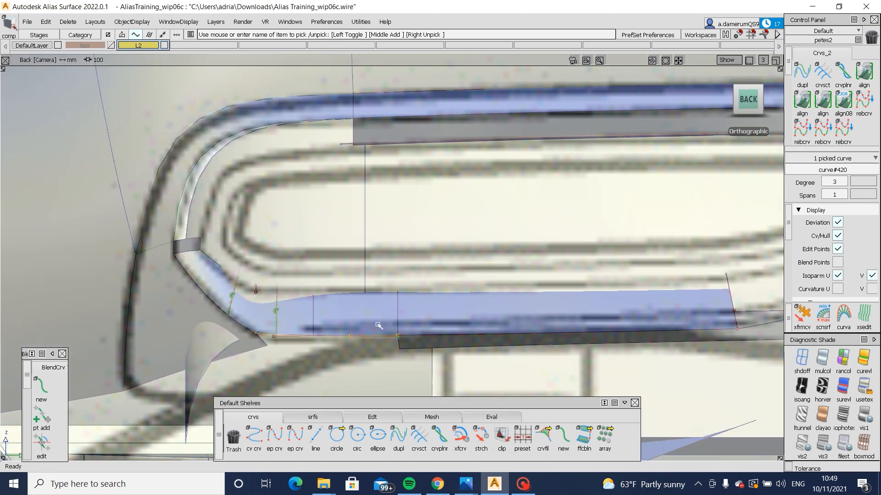
pyautogui.hotkey('ctrl', 'c')
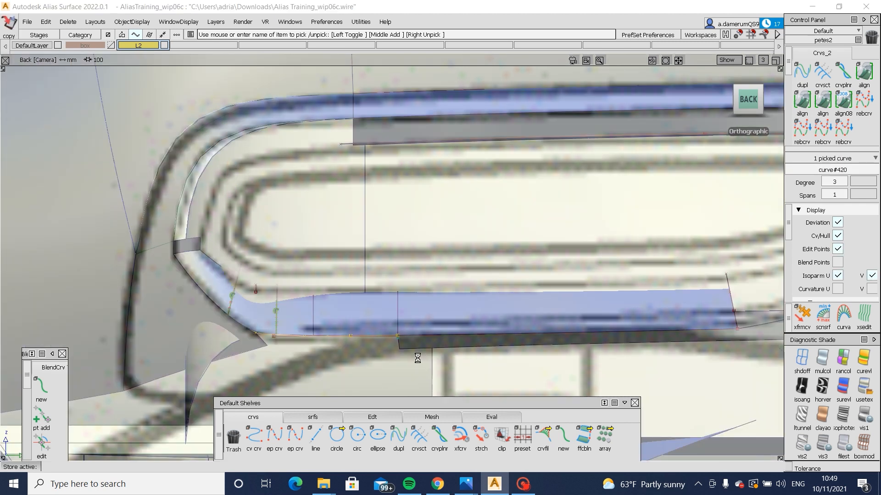
pyautogui.hotkey('ctrl', 'v')
pyautogui.moveTo(456, 351); pyautogui.dragTo(458, 338, button='right')
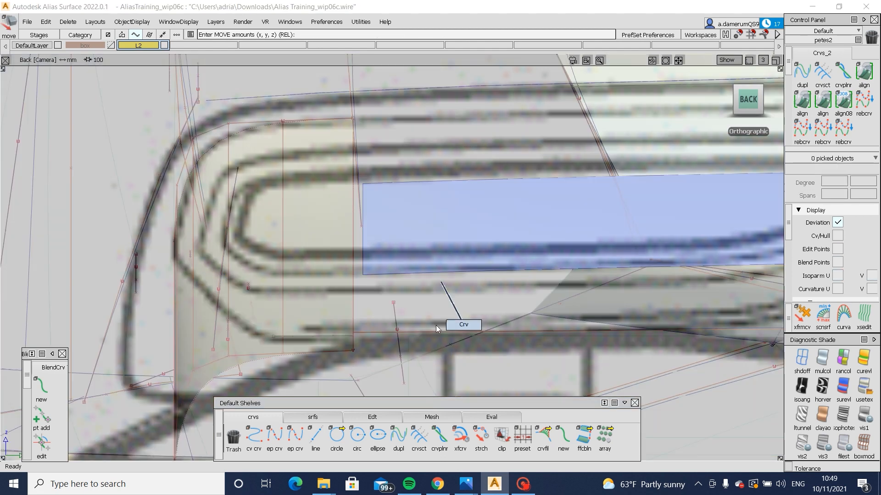
# Step: Unhide the long curve under the lower lip, duplicate it and move the copy up about 20 mm in Z
pyautogui.click(438, 336)
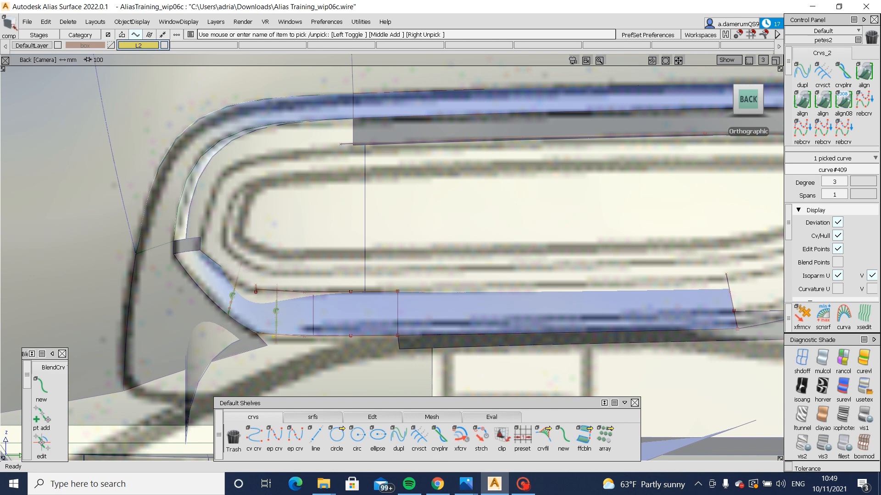
pyautogui.hotkey('ctrl', 'v')
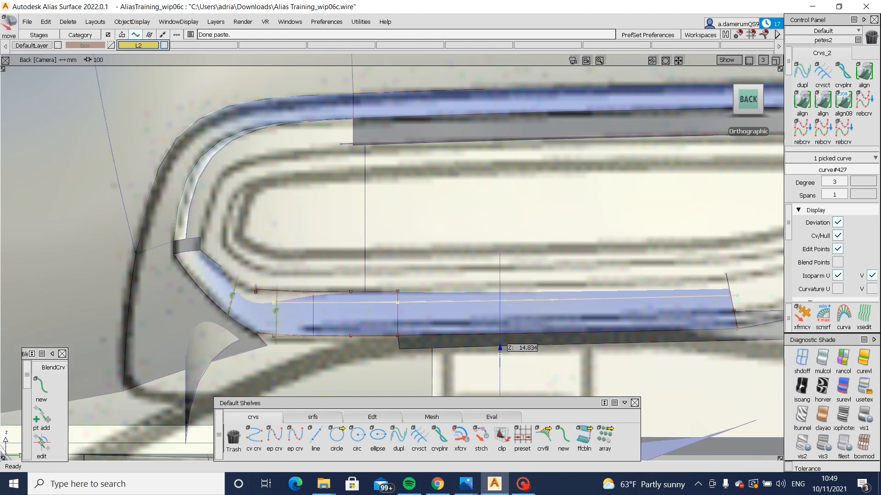
pyautogui.moveTo(500, 356); pyautogui.dragTo(500, 348, button='right')
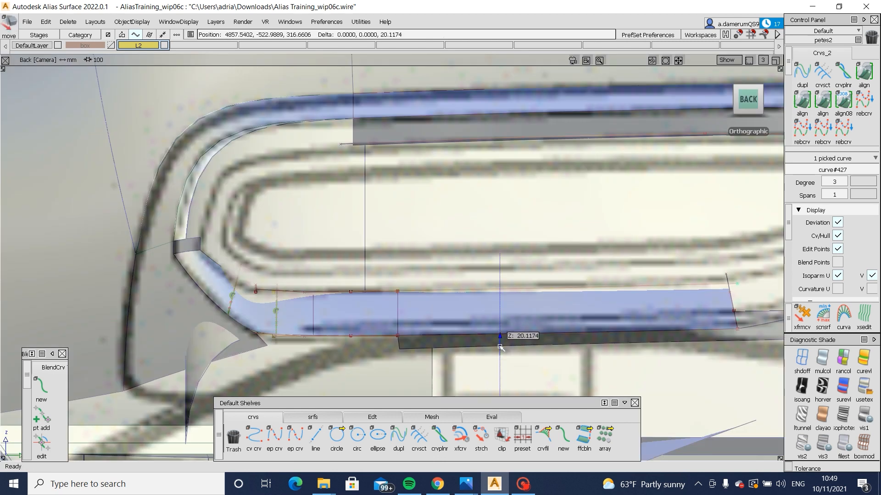
# Step: Project the raised lower edge curves onto the inner offset surfaces along the X vector
pyautogui.keyDown('ctrl'); pyautogui.keyDown('shift'); pyautogui.moveTo(464, 330); pyautogui.dragTo(430, 301); pyautogui.keyUp('shift'); pyautogui.keyUp('ctrl')
pyautogui.keyDown('ctrl'); pyautogui.keyDown('shift'); pyautogui.moveTo(293, 301); pyautogui.dragTo(277, 282); pyautogui.keyUp('shift'); pyautogui.keyUp('ctrl')
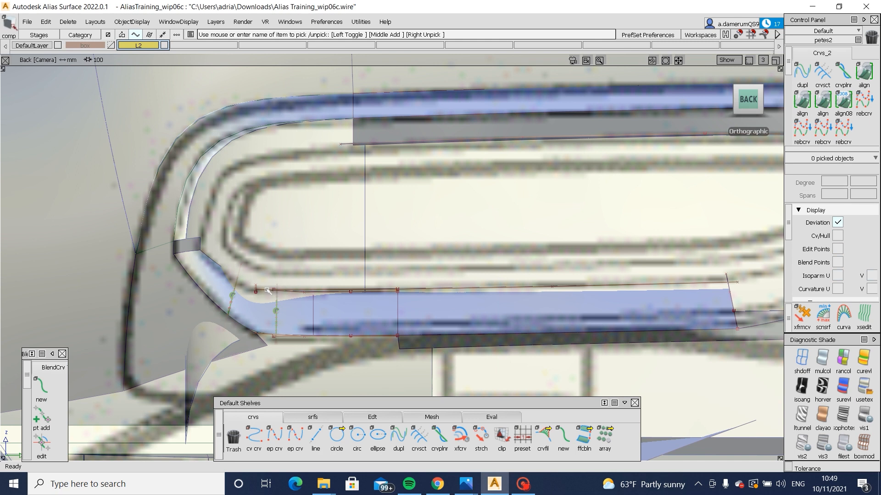
pyautogui.click(269, 292)
pyautogui.hotkey('ctrl', 'x')
pyautogui.keyDown('ctrl'); pyautogui.keyDown('shift'); pyautogui.moveTo(510, 240); pyautogui.dragTo(454, 276); pyautogui.keyUp('shift'); pyautogui.keyUp('ctrl')
pyautogui.click(365, 272)
pyautogui.click(487, 288)
pyautogui.keyDown('ctrl'); pyautogui.keyDown('shift'); pyautogui.moveTo(399, 271); pyautogui.dragTo(214, 303, button='middle'); pyautogui.keyUp('shift'); pyautogui.keyUp('ctrl')
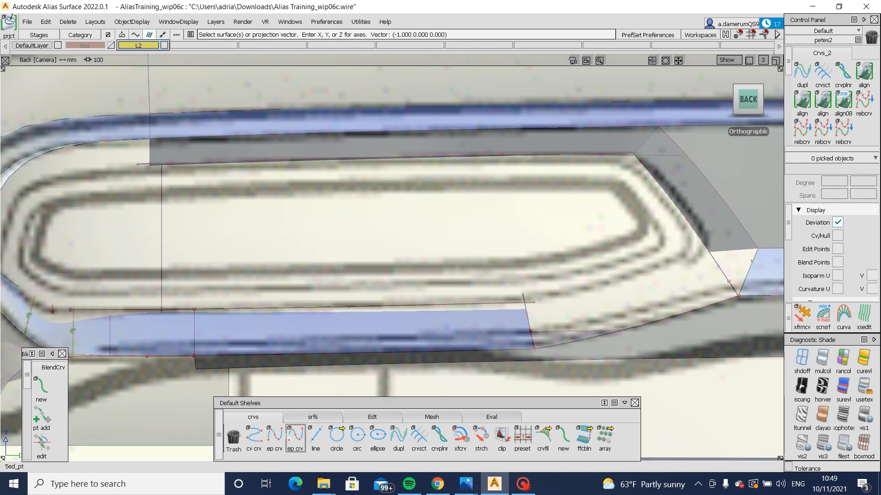
# Step: Draw a degree 3 edit point curve from the raised lower curve's inboard end toward the opening's lower inboard corner
pyautogui.click(275, 436)
pyautogui.keyDown('ctrl'); pyautogui.click(534, 302); pyautogui.keyUp('ctrl')
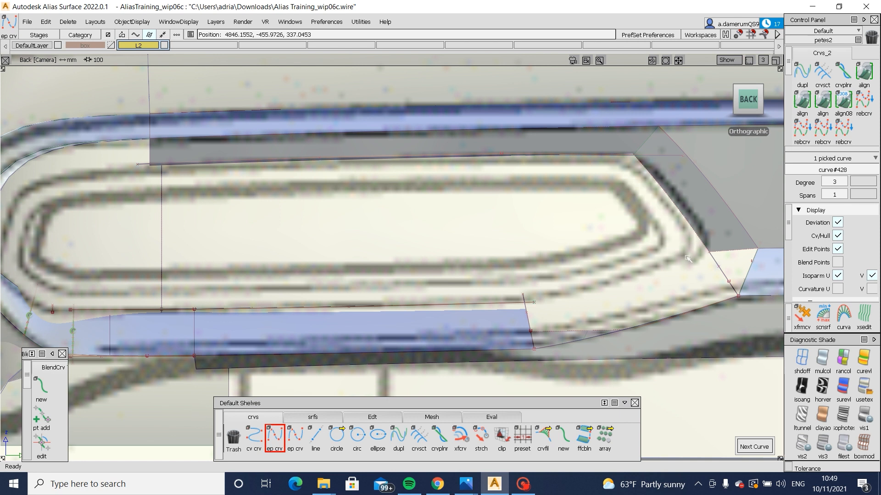
pyautogui.keyDown('ctrl'); pyautogui.keyDown('shift'); pyautogui.moveTo(658, 295); pyautogui.dragTo(659, 236); pyautogui.keyUp('shift'); pyautogui.keyUp('ctrl')
pyautogui.keyDown('ctrl'); pyautogui.keyDown('shift'); pyautogui.moveTo(531, 214); pyautogui.dragTo(597, 211); pyautogui.keyUp('shift'); pyautogui.keyUp('ctrl')
# Step: Move the new curve's CVs so it follows the rising inner line of the blueprint
pyautogui.moveTo(586, 249); pyautogui.dragTo(661, 306)
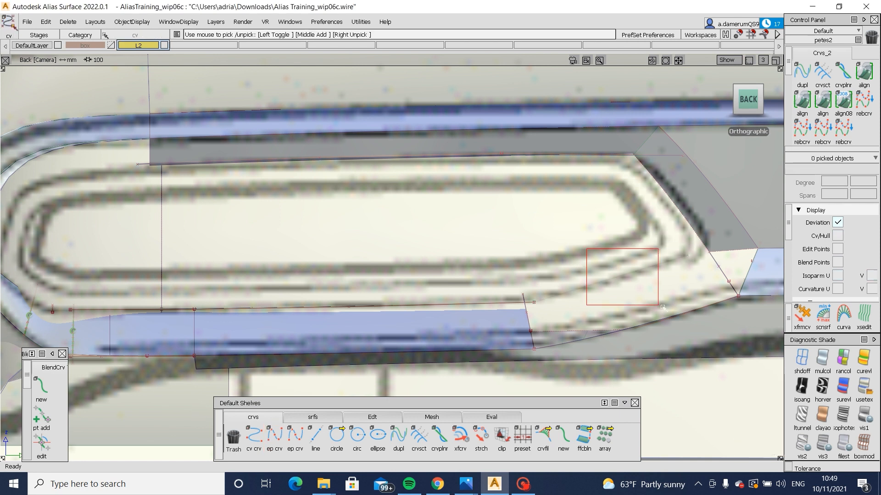
pyautogui.keyDown('ctrl'); pyautogui.keyDown('shift'); pyautogui.moveTo(711, 337); pyautogui.dragTo(712, 272); pyautogui.keyUp('shift'); pyautogui.keyUp('ctrl')
pyautogui.hotkey('ctrl', '5')
pyautogui.keyDown('ctrl'); pyautogui.keyDown('shift'); pyautogui.moveTo(527, 320); pyautogui.dragTo(589, 318); pyautogui.keyUp('shift'); pyautogui.keyUp('ctrl')
pyautogui.moveTo(573, 261); pyautogui.dragTo(638, 302)
pyautogui.keyDown('ctrl'); pyautogui.keyDown('shift'); pyautogui.moveTo(652, 299); pyautogui.dragTo(656, 282, button='right'); pyautogui.keyUp('shift'); pyautogui.keyUp('ctrl')
pyautogui.moveTo(656, 282); pyautogui.dragTo(673, 252)
pyautogui.keyDown('ctrl'); pyautogui.keyDown('shift'); pyautogui.moveTo(672, 280); pyautogui.dragTo(612, 313); pyautogui.keyUp('shift'); pyautogui.keyUp('ctrl')
pyautogui.click(515, 303)
pyautogui.keyDown('ctrl'); pyautogui.keyDown('shift'); pyautogui.moveTo(581, 299); pyautogui.dragTo(637, 293, button='middle'); pyautogui.keyUp('shift'); pyautogui.keyUp('ctrl')
pyautogui.click(642, 272)
# Step: Extend the rising curve's inboard end to the angled edge at the opening's lower inboard corner
pyautogui.keyDown('alt'); pyautogui.keyDown('shift'); pyautogui.moveTo(697, 285); pyautogui.dragTo(554, 317, button='middle'); pyautogui.keyUp('shift'); pyautogui.keyUp('alt')
pyautogui.keyDown('ctrl'); pyautogui.keyDown('shift'); pyautogui.moveTo(549, 313); pyautogui.dragTo(547, 283); pyautogui.keyUp('shift'); pyautogui.keyUp('ctrl')
pyautogui.keyDown('ctrl'); pyautogui.keyDown('shift'); pyautogui.moveTo(489, 287); pyautogui.dragTo(520, 320); pyautogui.keyUp('shift'); pyautogui.keyUp('ctrl')
pyautogui.click(516, 299)
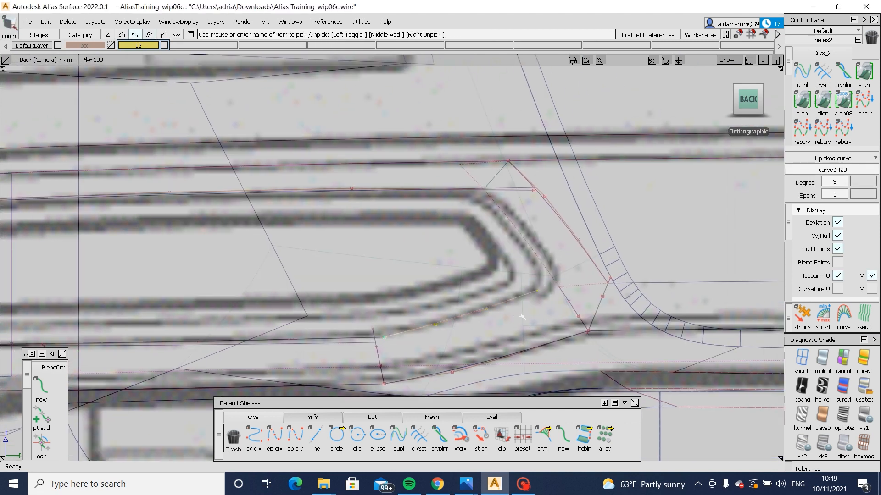
pyautogui.keyDown('ctrl'); pyautogui.keyDown('shift'); pyautogui.moveTo(526, 312); pyautogui.dragTo(545, 318, button='right'); pyautogui.keyUp('shift'); pyautogui.keyUp('ctrl')
pyautogui.moveTo(545, 317); pyautogui.dragTo(544, 304)
pyautogui.keyDown('ctrl'); pyautogui.keyDown('shift'); pyautogui.moveTo(502, 274); pyautogui.dragTo(565, 269, button='right'); pyautogui.keyUp('shift'); pyautogui.keyUp('ctrl')
# Step: Project the rising lower curve onto the inner offset surface along the X vector
pyautogui.moveTo(552, 264)
pyautogui.keyDown('ctrl'); pyautogui.keyDown('shift'); pyautogui.mouseDown()
pyautogui.moveTo(573, 290)
pyautogui.moveTo(544, 261)
pyautogui.mouseUp(); pyautogui.keyUp('shift'); pyautogui.keyUp('ctrl')
pyautogui.click(552, 287)
pyautogui.click(504, 301)
pyautogui.click(491, 273)
pyautogui.keyDown('ctrl'); pyautogui.keyDown('shift'); pyautogui.moveTo(528, 324); pyautogui.dragTo(532, 261); pyautogui.keyUp('shift'); pyautogui.keyUp('ctrl')
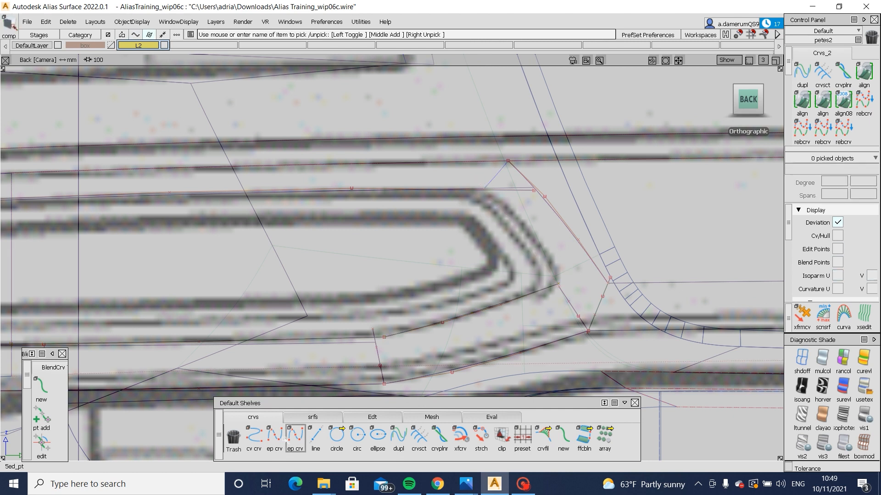
# Step: Draw an edit point curve along the opening's angled inboard side, from the lower corner up past the upper edge line
pyautogui.click(274, 435)
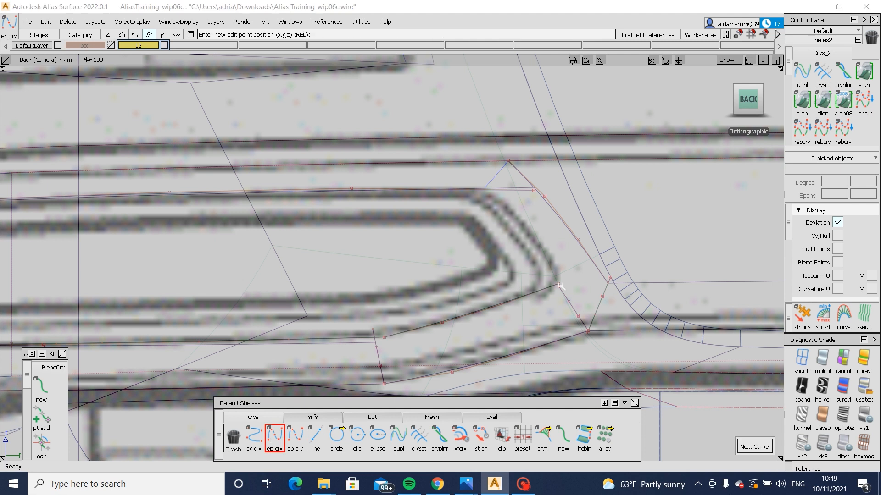
pyautogui.click(554, 286)
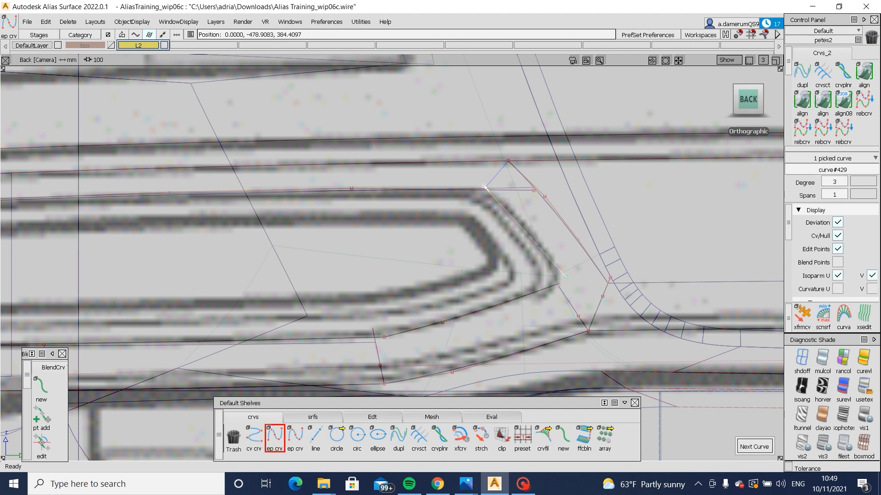
pyautogui.keyDown('ctrl'); pyautogui.keyDown('shift'); pyautogui.moveTo(477, 234); pyautogui.dragTo(494, 210); pyautogui.keyUp('shift'); pyautogui.keyUp('ctrl')
pyautogui.moveTo(499, 204); pyautogui.dragTo(556, 254)
pyautogui.keyDown('ctrl'); pyautogui.keyDown('shift'); pyautogui.moveTo(556, 261); pyautogui.dragTo(559, 245, button='middle'); pyautogui.keyUp('shift'); pyautogui.keyUp('ctrl')
pyautogui.moveTo(559, 243)
pyautogui.mouseDown()
pyautogui.moveTo(580, 249)
pyautogui.moveTo(514, 255)
pyautogui.mouseUp()
pyautogui.click(546, 249)
pyautogui.press('Delete')
# Step: Reposition the angled curve so it overshoots both corners and lies on the blueprint's slanted line
pyautogui.click(580, 238)
pyautogui.hotkey('ctrl', 'v')
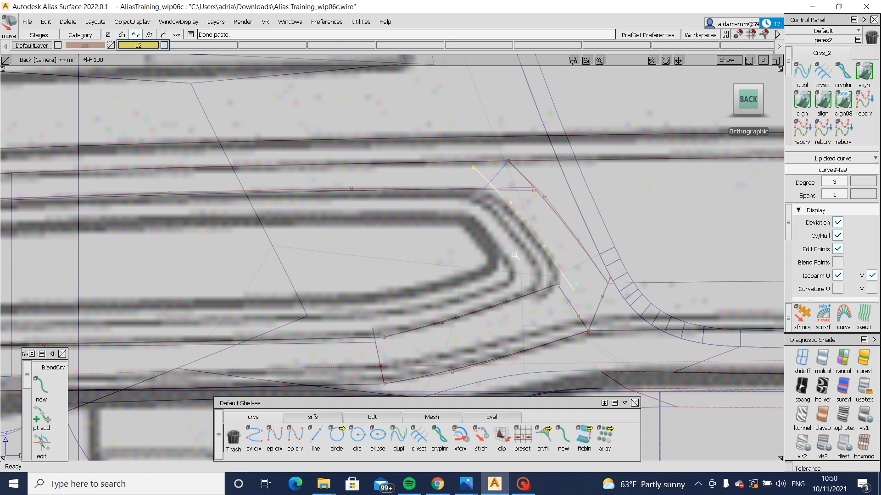
pyautogui.moveTo(557, 309)
pyautogui.keyDown('ctrl'); pyautogui.keyDown('shift'); pyautogui.mouseDown()
pyautogui.moveTo(564, 268)
pyautogui.moveTo(514, 292)
pyautogui.mouseUp(); pyautogui.keyUp('shift'); pyautogui.keyUp('ctrl')
pyautogui.click(513, 301)
pyautogui.keyDown('ctrl'); pyautogui.keyDown('shift'); pyautogui.moveTo(516, 293); pyautogui.dragTo(534, 262, button='right'); pyautogui.keyUp('shift'); pyautogui.keyUp('ctrl')
pyautogui.click(541, 247)
pyautogui.keyDown('ctrl'); pyautogui.keyDown('shift'); pyautogui.moveTo(565, 295); pyautogui.dragTo(574, 250); pyautogui.keyUp('shift'); pyautogui.keyUp('ctrl')
pyautogui.keyDown('ctrl'); pyautogui.keyDown('shift'); pyautogui.moveTo(482, 270); pyautogui.dragTo(450, 277); pyautogui.keyUp('shift'); pyautogui.keyUp('ctrl')
# Step: Move two CVs of the rising lower curve so its inboard end crosses the angled curve
pyautogui.moveTo(448, 279); pyautogui.dragTo(461, 299)
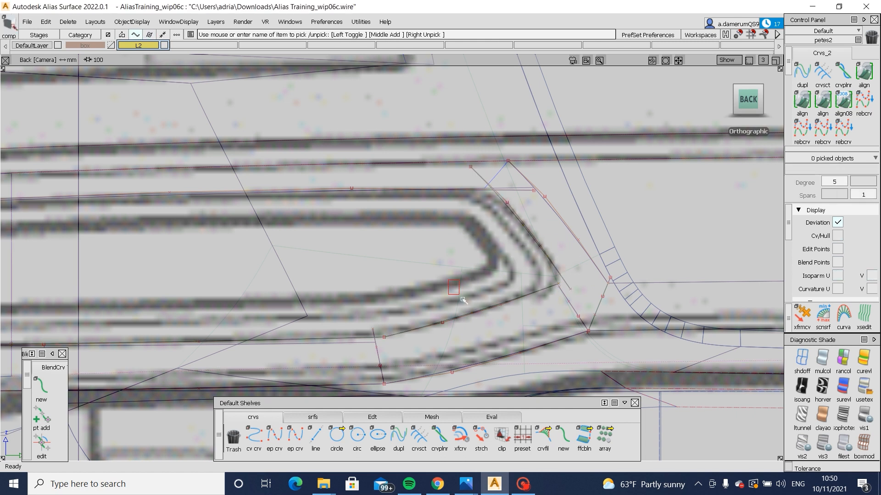
pyautogui.moveTo(489, 339); pyautogui.dragTo(492, 341)
pyautogui.keyDown('ctrl'); pyautogui.keyDown('shift'); pyautogui.moveTo(507, 307); pyautogui.dragTo(519, 276, button='right'); pyautogui.keyUp('shift'); pyautogui.keyUp('ctrl')
pyautogui.moveTo(500, 298)
pyautogui.mouseDown()
pyautogui.moveTo(510, 308)
pyautogui.moveTo(491, 286)
pyautogui.mouseUp()
pyautogui.moveTo(429, 292); pyautogui.dragTo(514, 333)
pyautogui.keyDown('ctrl'); pyautogui.keyDown('shift'); pyautogui.moveTo(515, 331); pyautogui.dragTo(541, 329, button='right'); pyautogui.keyUp('shift'); pyautogui.keyUp('ctrl')
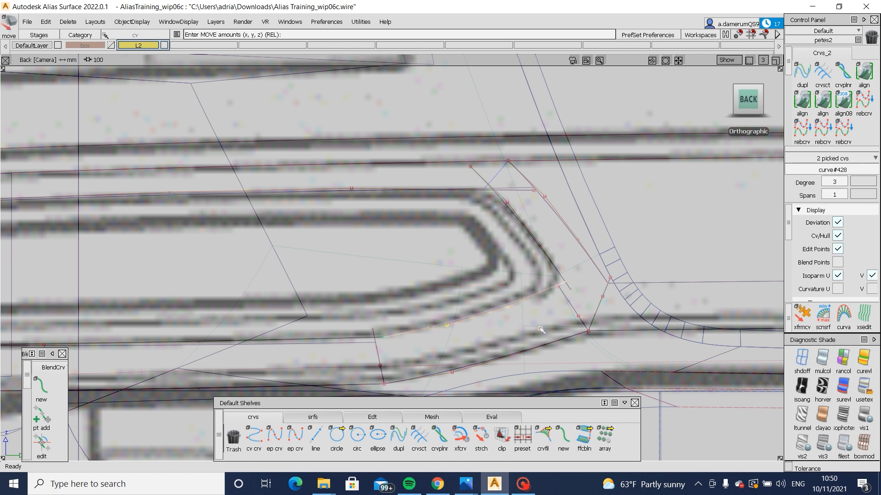
# Step: Project the opening's upper edge curve onto the inner offset surface along the X vector
pyautogui.keyDown('alt'); pyautogui.keyDown('shift'); pyautogui.moveTo(415, 310); pyautogui.dragTo(482, 312, button='middle'); pyautogui.keyUp('shift'); pyautogui.keyUp('alt')
pyautogui.keyDown('ctrl'); pyautogui.keyDown('shift'); pyautogui.moveTo(500, 300); pyautogui.dragTo(507, 262); pyautogui.keyUp('shift'); pyautogui.keyUp('ctrl')
pyautogui.keyDown('ctrl'); pyautogui.keyDown('shift'); pyautogui.moveTo(530, 232); pyautogui.dragTo(481, 268); pyautogui.keyUp('shift'); pyautogui.keyUp('ctrl')
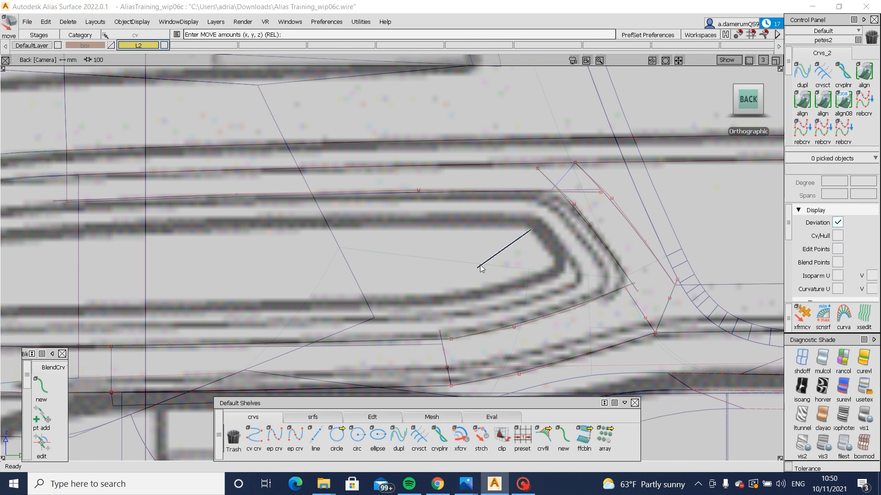
pyautogui.click(413, 192)
pyautogui.keyDown('ctrl'); pyautogui.keyDown('shift'); pyautogui.moveTo(383, 230); pyautogui.dragTo(482, 229, button='middle'); pyautogui.keyUp('shift'); pyautogui.keyUp('ctrl')
pyautogui.click(446, 193)
pyautogui.keyDown('alt'); pyautogui.keyDown('shift'); pyautogui.moveTo(204, 248); pyautogui.dragTo(492, 252, button='middle'); pyautogui.keyUp('shift'); pyautogui.keyUp('alt')
pyautogui.press('space')
pyautogui.keyDown('alt'); pyautogui.keyDown('shift'); pyautogui.moveTo(389, 301); pyautogui.dragTo(451, 288, button='middle'); pyautogui.keyUp('shift'); pyautogui.keyUp('alt')
pyautogui.hotkey('ctrl', 'z')
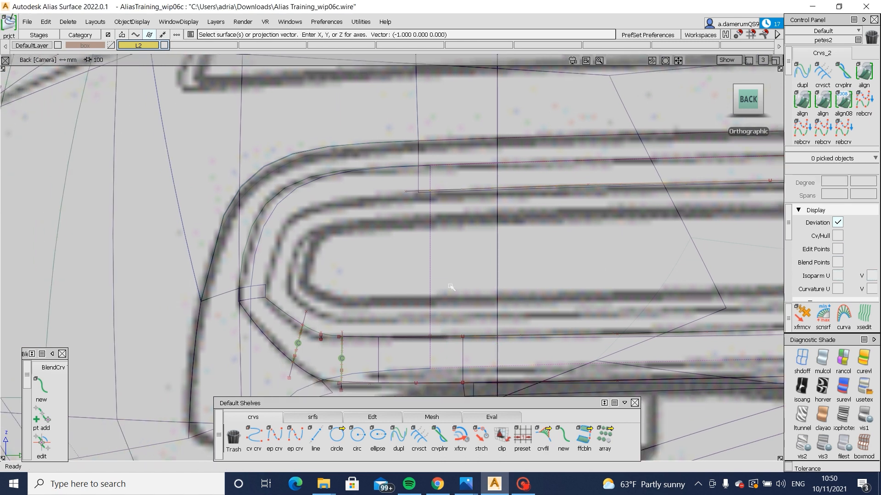
# Step: Project the inner edge of the lower outboard corner blend onto the outboard inner surface along X
pyautogui.click(251, 318)
pyautogui.keyDown('ctrl'); pyautogui.keyDown('shift'); pyautogui.moveTo(257, 329); pyautogui.dragTo(315, 332, button='middle'); pyautogui.keyUp('shift'); pyautogui.keyUp('ctrl')
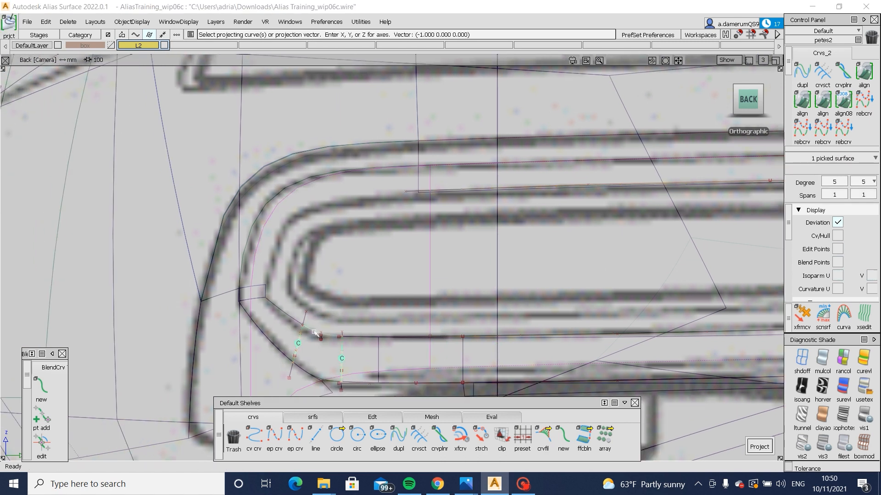
pyautogui.click(284, 315)
pyautogui.press('space')
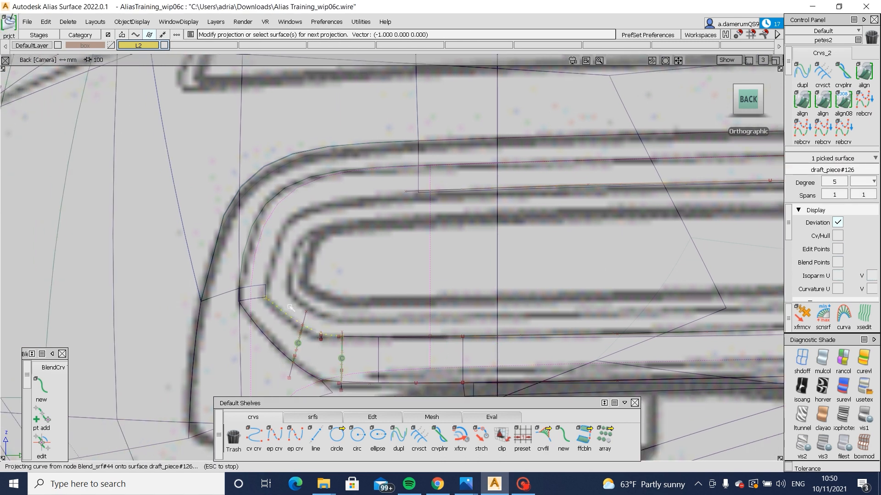
# Step: Draw a short edit point curve from the corner blend's inner edge up to the edge of the small upper return surface
pyautogui.keyDown('ctrl'); pyautogui.keyDown('shift'); pyautogui.moveTo(278, 356); pyautogui.dragTo(284, 291); pyautogui.keyUp('shift'); pyautogui.keyUp('ctrl')
pyautogui.keyDown('ctrl'); pyautogui.keyDown('shift'); pyautogui.moveTo(283, 295); pyautogui.dragTo(262, 316, button='middle'); pyautogui.keyUp('shift'); pyautogui.keyUp('ctrl')
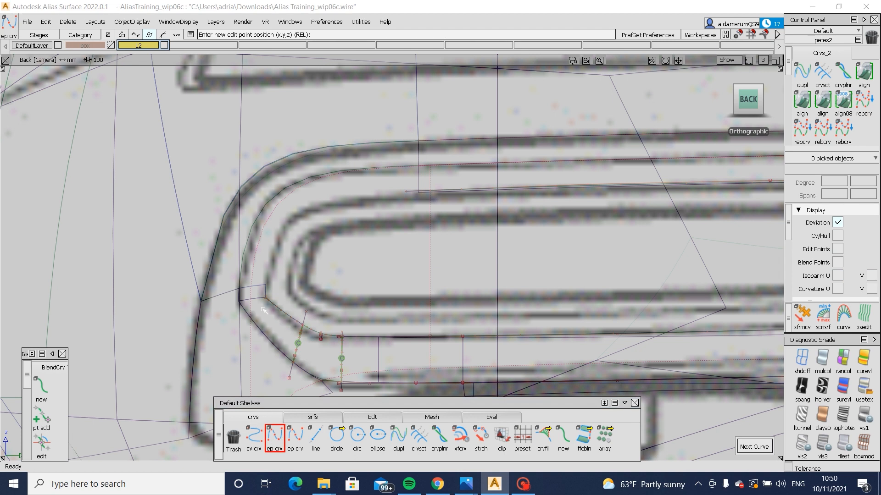
pyautogui.click(266, 291)
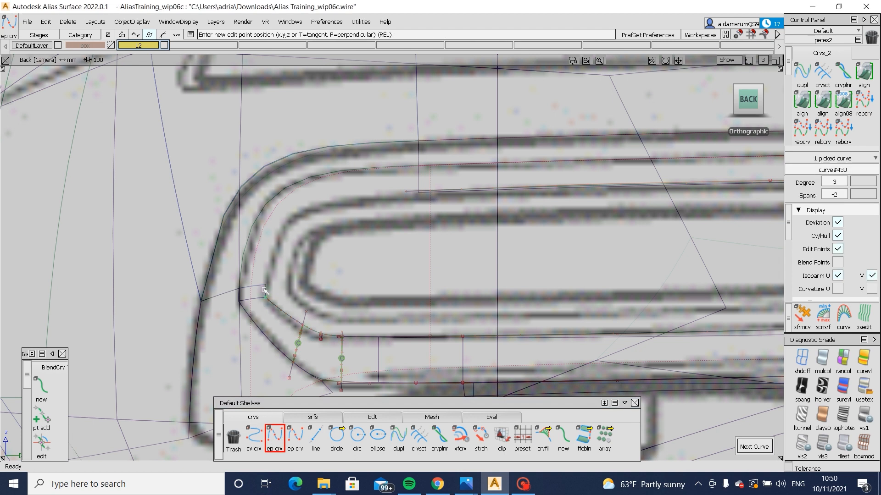
pyautogui.keyDown('ctrl'); pyautogui.keyDown('shift'); pyautogui.moveTo(307, 298); pyautogui.dragTo(280, 293); pyautogui.keyUp('shift'); pyautogui.keyUp('ctrl')
pyautogui.click(252, 288)
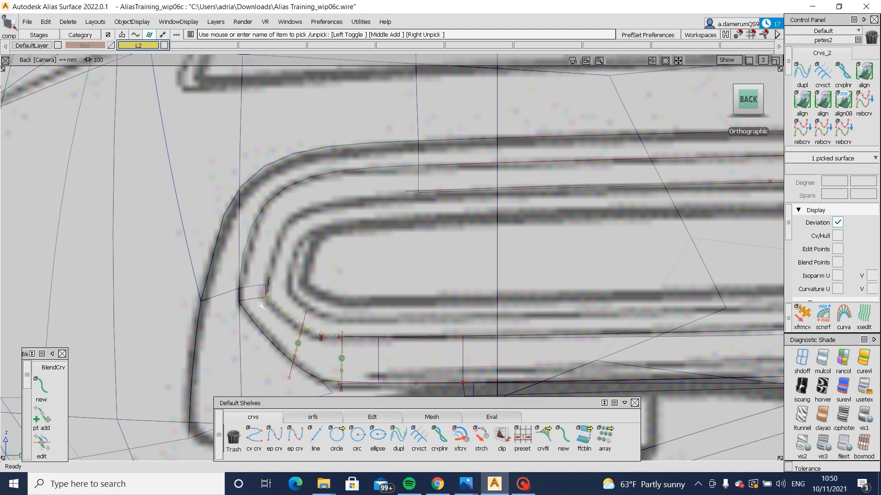
# Step: Project the short connecting curve onto the outboard inner surface along the X vector
pyautogui.keyDown('ctrl'); pyautogui.keyDown('shift'); pyautogui.moveTo(252, 288); pyautogui.dragTo(264, 272, button='right'); pyautogui.keyUp('shift'); pyautogui.keyUp('ctrl')
pyautogui.keyDown('ctrl'); pyautogui.keyDown('shift'); pyautogui.moveTo(290, 266); pyautogui.dragTo(270, 267); pyautogui.keyUp('shift'); pyautogui.keyUp('ctrl')
pyautogui.click(268, 282)
pyautogui.click(252, 287)
pyautogui.keyDown('ctrl'); pyautogui.keyDown('shift'); pyautogui.moveTo(280, 279); pyautogui.dragTo(302, 262, button='right'); pyautogui.keyUp('shift'); pyautogui.keyUp('ctrl')
# Step: Turn the shaded display back on and trim the inner offset surfaces to the projected curves, keeping the region inside the opening
pyautogui.hotkey('shift', 'alt')
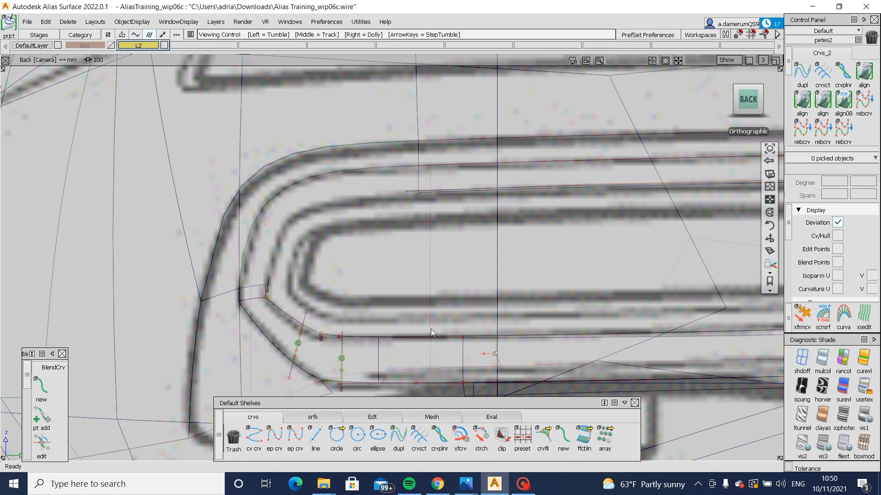
pyautogui.click(855, 382)
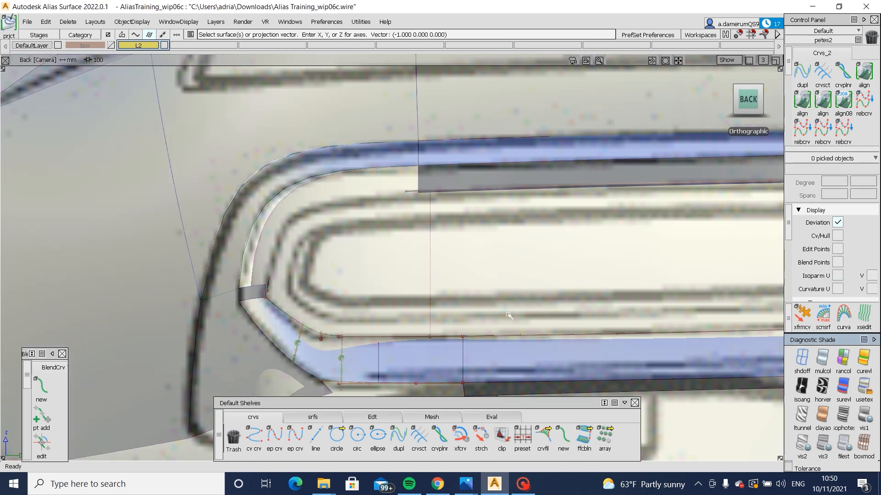
pyautogui.click(521, 322)
pyautogui.click(704, 447)
# Step: Check the trimmed inner face in perspective and remove the straight lower lip surfaces inboard of the blended corner
pyautogui.keyDown('alt'); pyautogui.keyDown('shift'); pyautogui.moveTo(642, 275); pyautogui.dragTo(769, 264); pyautogui.keyUp('shift'); pyautogui.keyUp('alt')
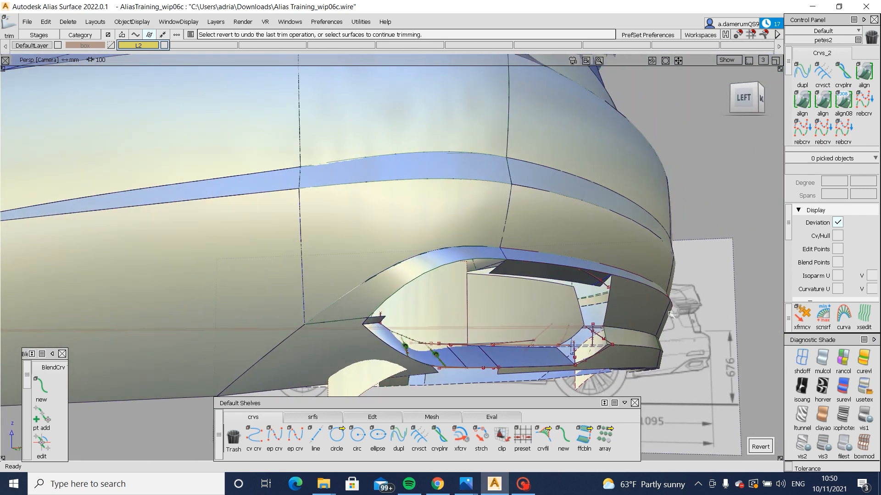
pyautogui.keyDown('alt'); pyautogui.keyDown('shift'); pyautogui.moveTo(576, 307); pyautogui.dragTo(567, 288, button='right'); pyautogui.keyUp('shift'); pyautogui.keyUp('alt')
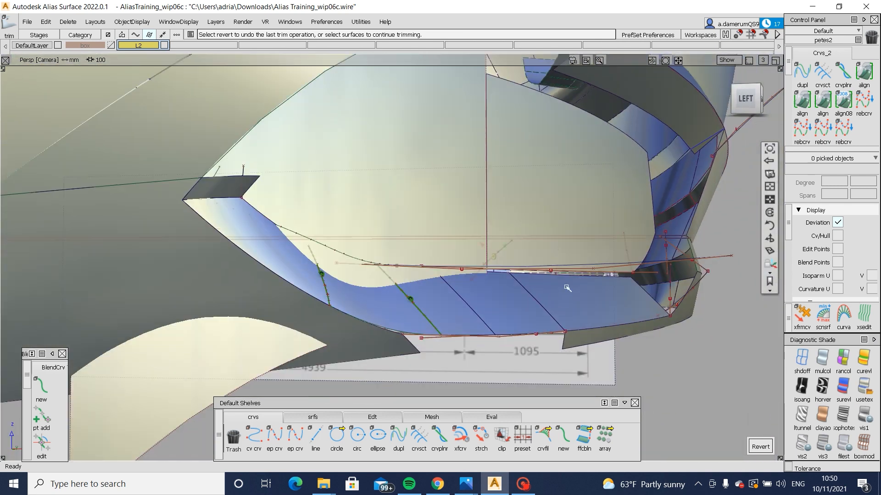
pyautogui.keyDown('alt'); pyautogui.keyDown('shift'); pyautogui.moveTo(576, 309); pyautogui.dragTo(584, 294); pyautogui.keyUp('shift'); pyautogui.keyUp('alt')
pyautogui.keyDown('alt'); pyautogui.keyDown('shift'); pyautogui.moveTo(584, 294); pyautogui.dragTo(588, 285, button='right'); pyautogui.keyUp('shift'); pyautogui.keyUp('alt')
pyautogui.keyDown('alt'); pyautogui.keyDown('shift'); pyautogui.moveTo(588, 286); pyautogui.dragTo(468, 263); pyautogui.keyUp('shift'); pyautogui.keyUp('alt')
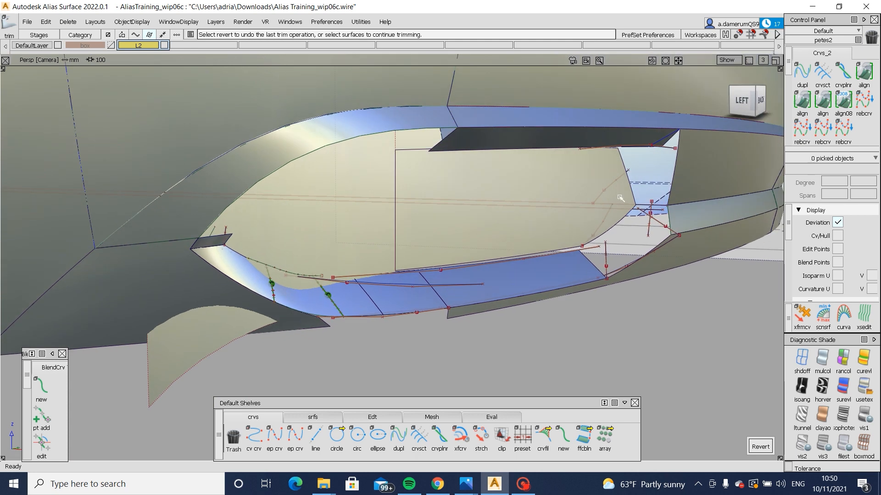
pyautogui.keyDown('alt'); pyautogui.keyDown('shift'); pyautogui.moveTo(491, 179); pyautogui.dragTo(551, 244); pyautogui.keyUp('shift'); pyautogui.keyUp('alt')
pyautogui.keyDown('ctrl'); pyautogui.keyDown('shift'); pyautogui.moveTo(519, 271); pyautogui.dragTo(599, 265); pyautogui.keyUp('shift'); pyautogui.keyUp('ctrl')
pyautogui.click(600, 264)
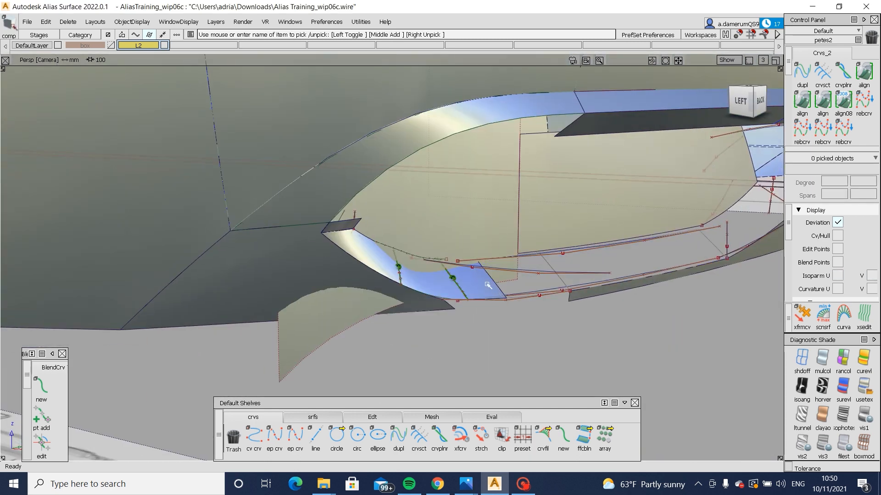
# Step: Remove the blended corner lip surface and draw a short edit point curve at the small upper return surface
pyautogui.keyDown('alt'); pyautogui.keyDown('shift'); pyautogui.moveTo(521, 287); pyautogui.dragTo(316, 275); pyautogui.keyUp('shift'); pyautogui.keyUp('alt')
pyautogui.keyDown('ctrl'); pyautogui.keyDown('shift'); pyautogui.moveTo(513, 208); pyautogui.dragTo(514, 273); pyautogui.keyUp('shift'); pyautogui.keyUp('ctrl')
pyautogui.click(440, 270)
pyautogui.click(757, 97)
pyautogui.click(509, 270)
pyautogui.click(760, 446)
pyautogui.keyDown('alt'); pyautogui.keyDown('shift'); pyautogui.moveTo(569, 286); pyautogui.dragTo(473, 248); pyautogui.keyUp('shift'); pyautogui.keyUp('alt')
pyautogui.moveTo(465, 280)
pyautogui.keyDown('alt'); pyautogui.keyDown('shift'); pyautogui.mouseDown(button='right')
pyautogui.moveTo(491, 279)
pyautogui.moveTo(469, 282)
pyautogui.mouseUp(button='right'); pyautogui.keyUp('shift'); pyautogui.keyUp('alt')
pyautogui.keyDown('ctrl'); pyautogui.keyDown('shift'); pyautogui.moveTo(468, 289); pyautogui.dragTo(466, 275); pyautogui.keyUp('shift'); pyautogui.keyUp('ctrl')
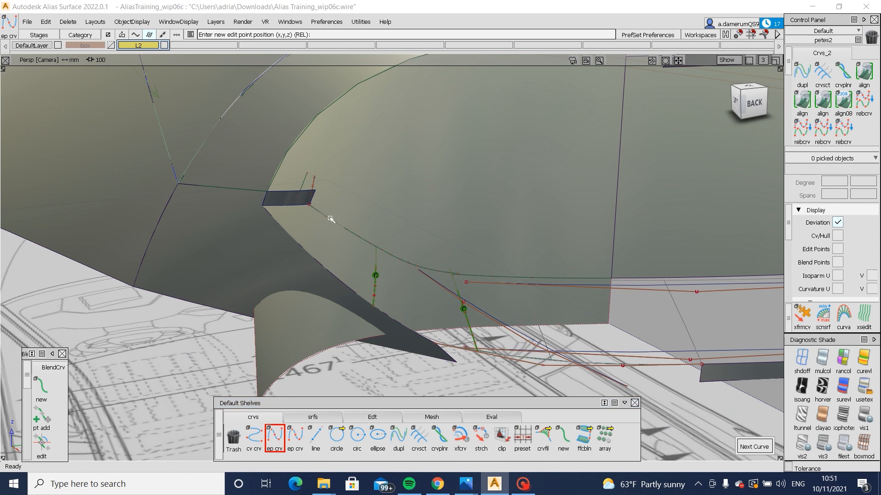
pyautogui.click(297, 197)
# Step: Show the hulls of the two inner surfaces in the Left view and move their upper row of control points rearward so the faces lean
pyautogui.keyDown('alt'); pyautogui.keyDown('shift'); pyautogui.moveTo(306, 216); pyautogui.dragTo(509, 238); pyautogui.keyUp('shift'); pyautogui.keyUp('alt')
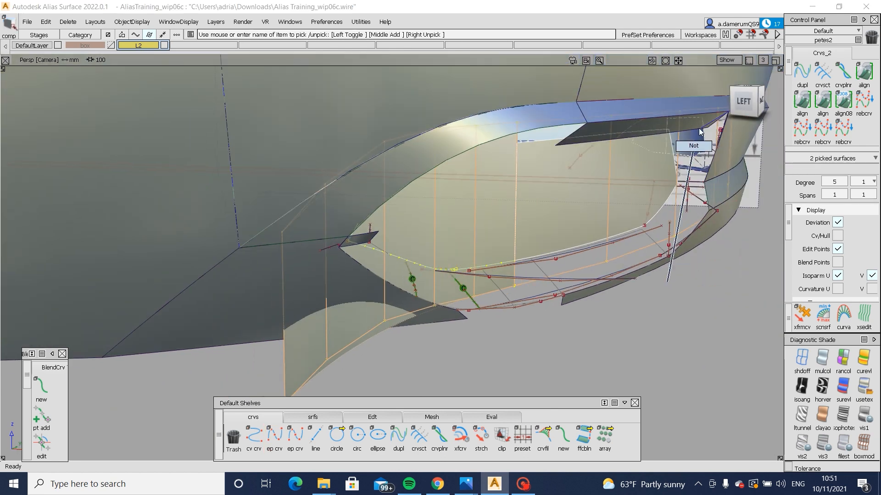
pyautogui.click(743, 100)
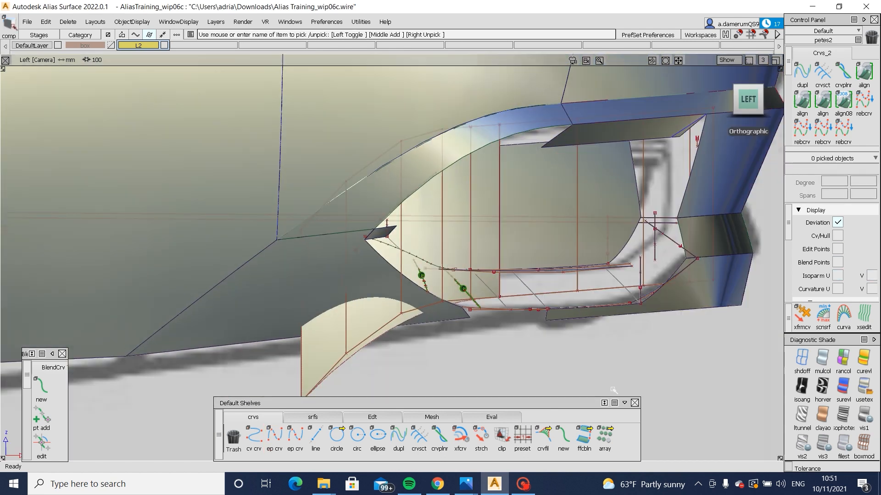
pyautogui.click(362, 416)
pyautogui.click(625, 439)
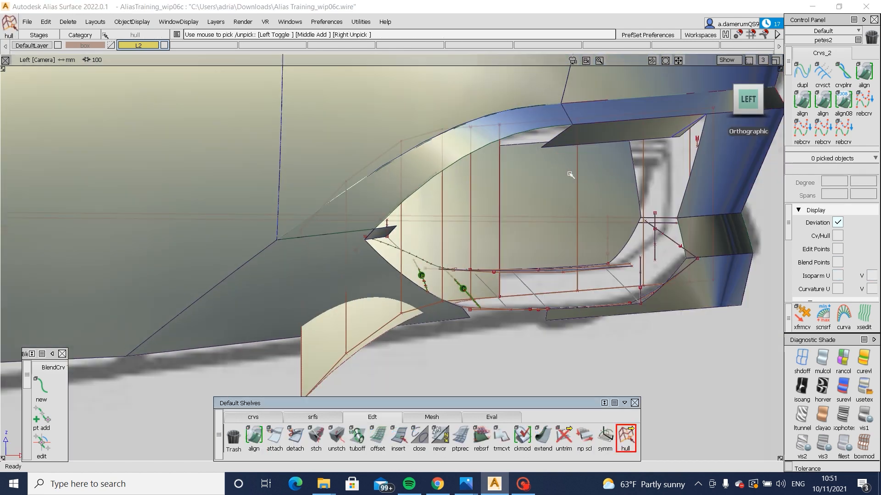
pyautogui.click(534, 136)
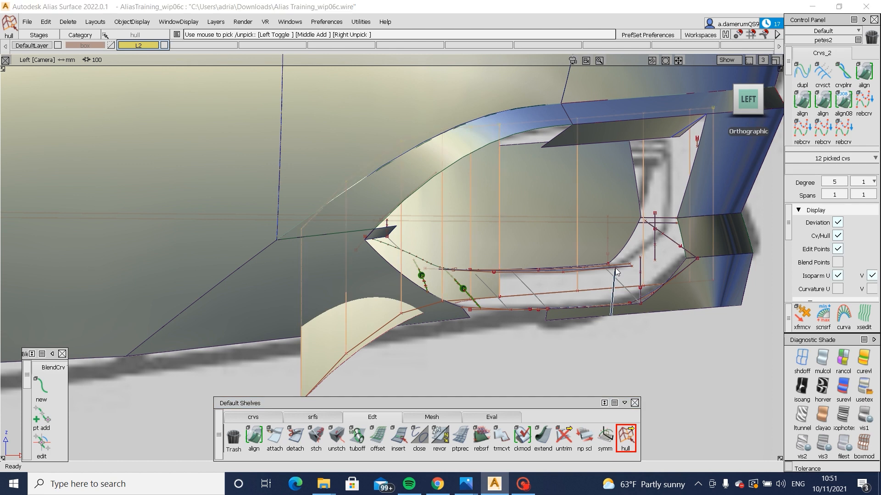
pyautogui.moveTo(710, 357); pyautogui.dragTo(736, 364, button='middle')
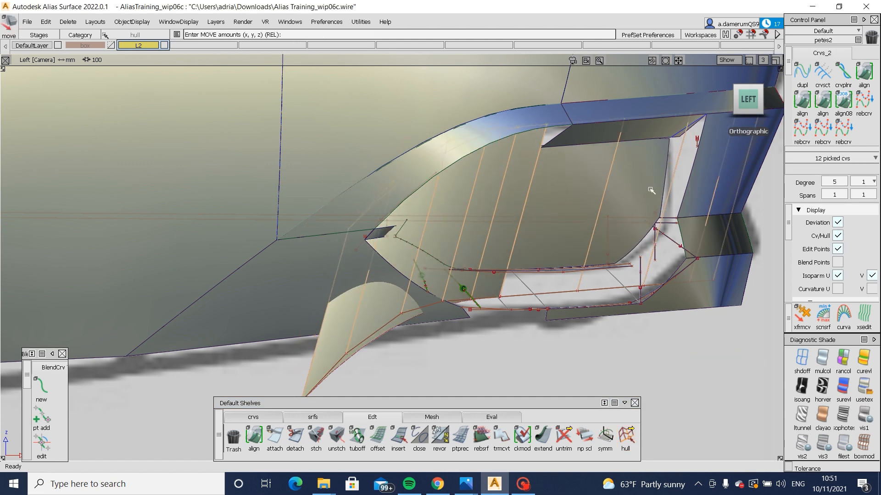
pyautogui.keyDown('alt'); pyautogui.keyDown('shift'); pyautogui.moveTo(684, 252); pyautogui.dragTo(344, 275); pyautogui.keyUp('shift'); pyautogui.keyUp('alt')
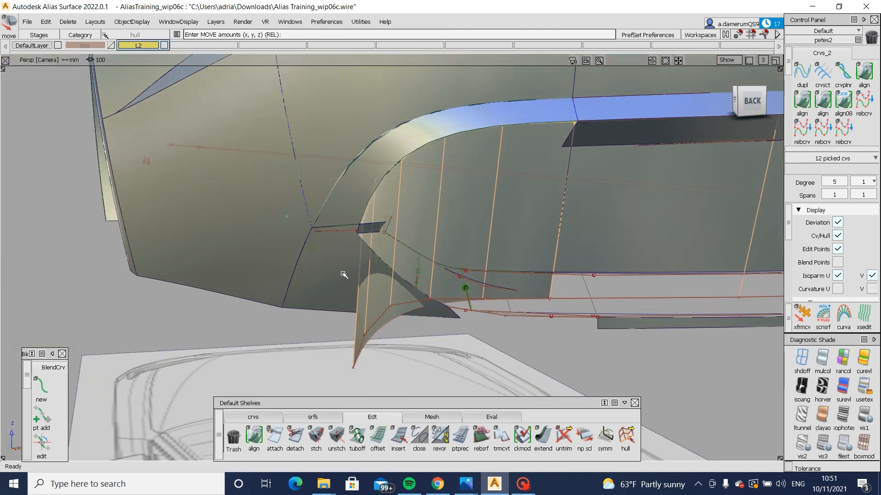
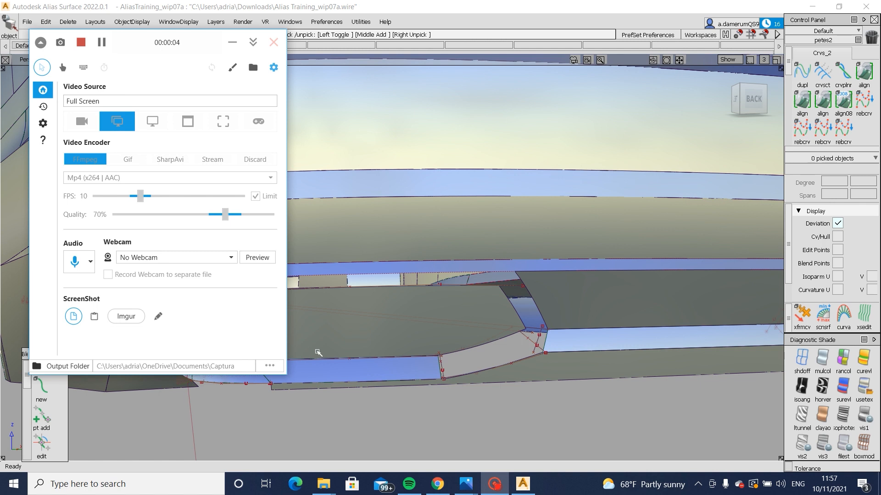
# Step: Skin a surface between the upper and lower edge curves of the open corner of the lower lip
pyautogui.keyDown('alt'); pyautogui.keyDown('shift'); pyautogui.moveTo(580, 377); pyautogui.dragTo(391, 462); pyautogui.keyUp('shift'); pyautogui.keyUp('alt')
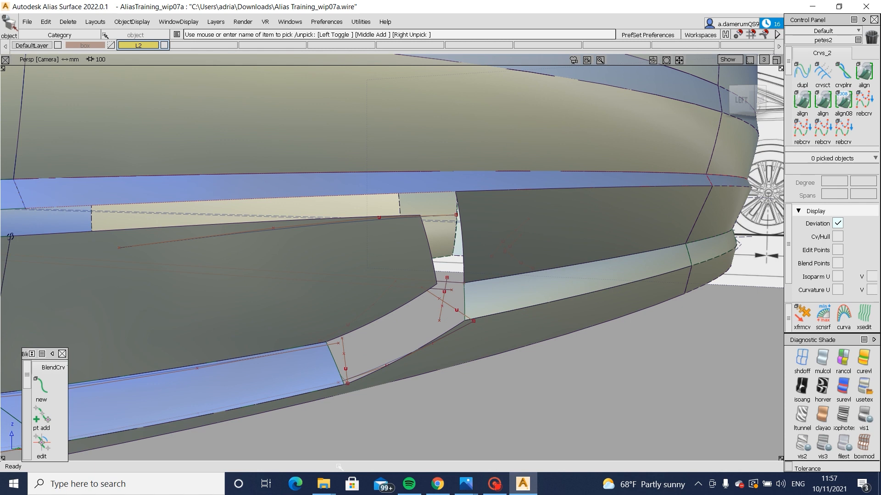
pyautogui.moveTo(348, 466)
pyautogui.click(326, 427)
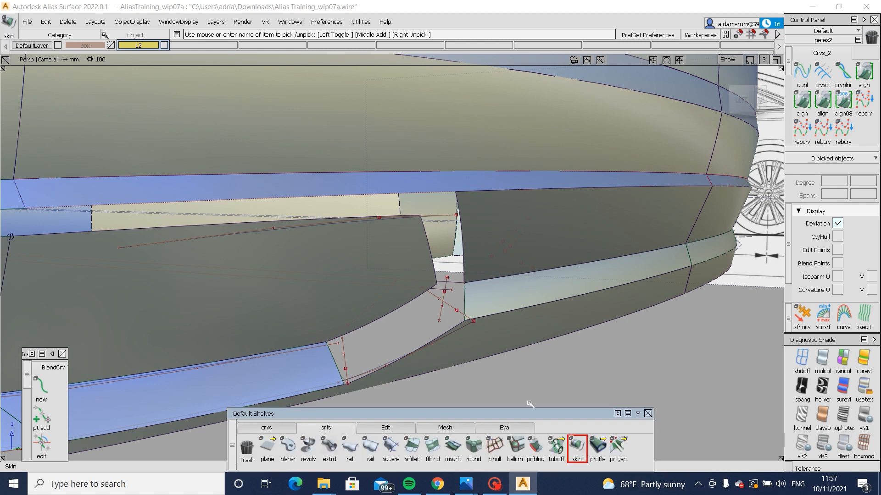
pyautogui.click(432, 342)
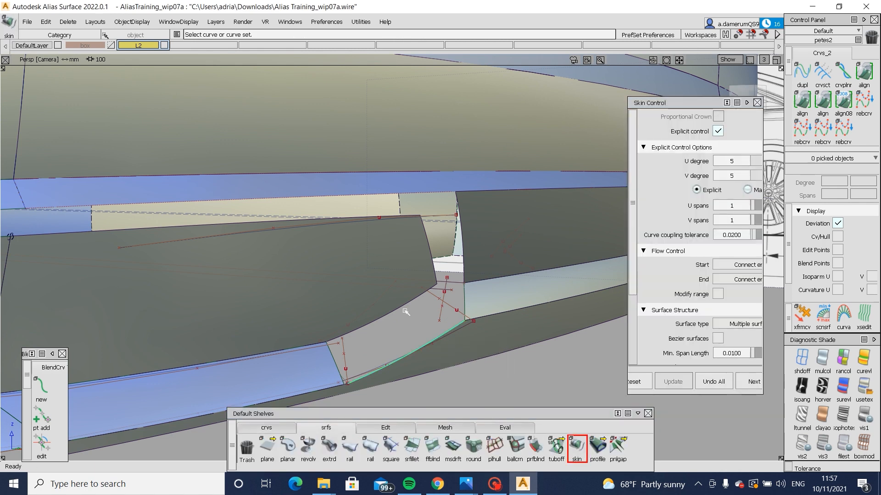
pyautogui.click(406, 311)
pyautogui.keyDown('alt'); pyautogui.keyDown('shift'); pyautogui.moveTo(397, 317); pyautogui.dragTo(606, 212); pyautogui.keyUp('shift'); pyautogui.keyUp('alt')
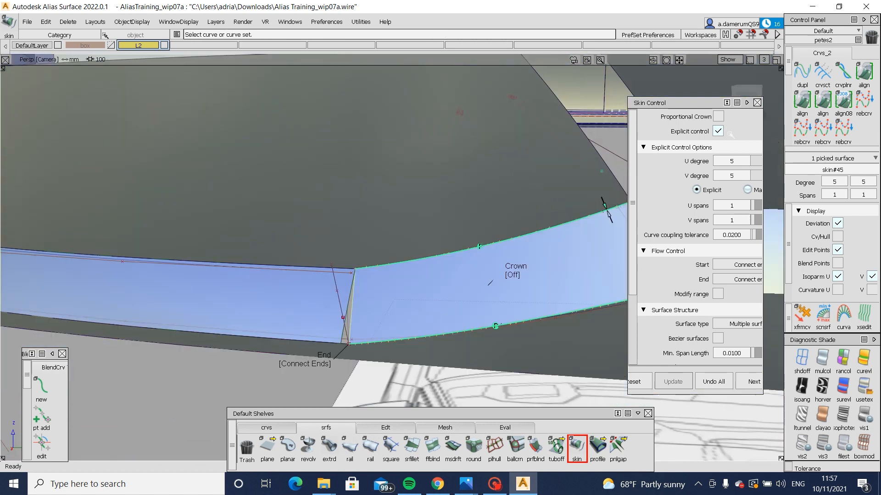
# Step: Turn on the new skin's proportional crown with a value of 0.0100 and compare it with the adjoining straight lower lip surface
pyautogui.click(718, 116)
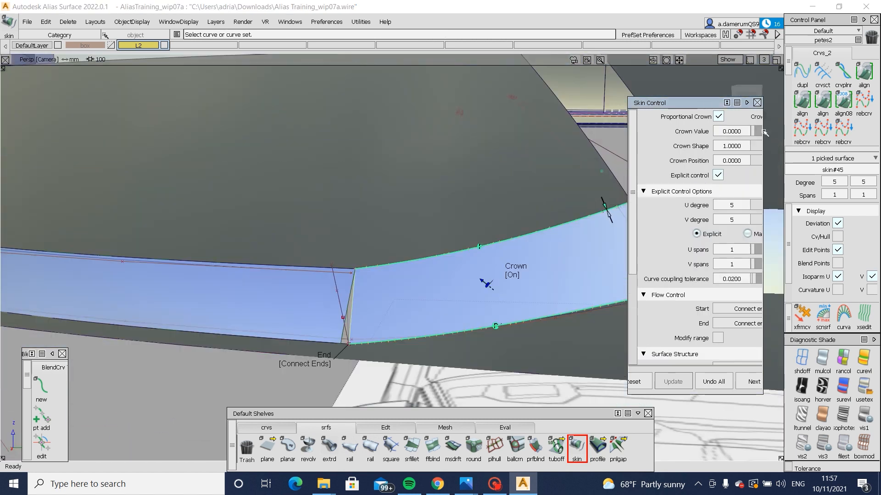
pyautogui.moveTo(762, 131)
pyautogui.mouseDown()
pyautogui.moveTo(792, 131)
pyautogui.moveTo(759, 130)
pyautogui.mouseUp()
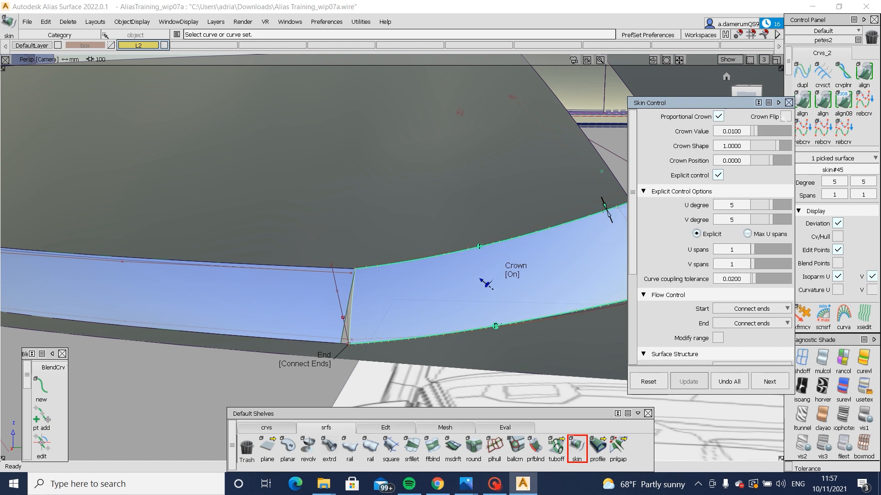
pyautogui.click(783, 117)
pyautogui.click(784, 117)
pyautogui.keyDown('ctrl'); pyautogui.keyDown('shift'); pyautogui.moveTo(433, 312); pyautogui.dragTo(362, 310); pyautogui.keyUp('shift'); pyautogui.keyUp('ctrl')
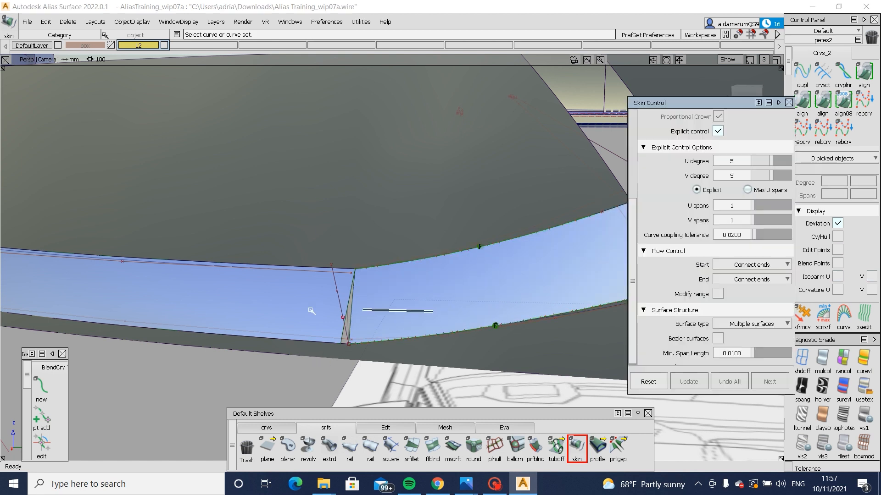
pyautogui.click(311, 311)
pyautogui.keyDown('alt'); pyautogui.keyDown('shift'); pyautogui.moveTo(335, 319); pyautogui.dragTo(376, 338, button='right'); pyautogui.keyUp('shift'); pyautogui.keyUp('alt')
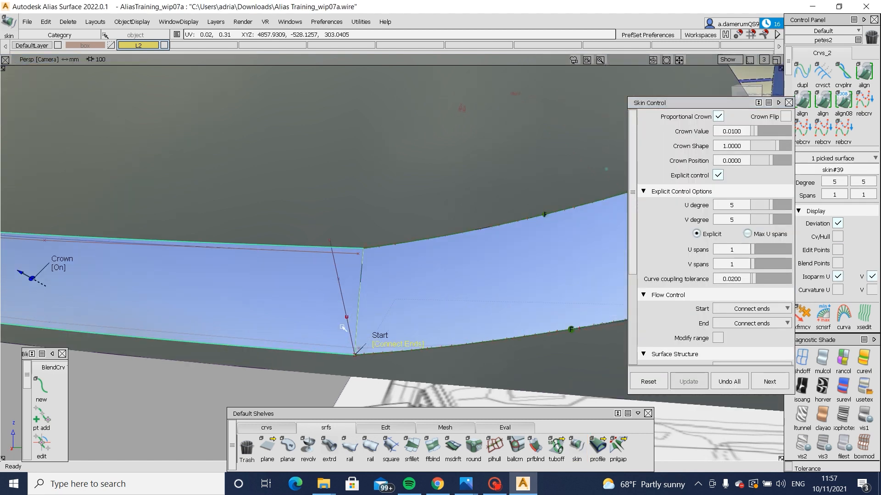
pyautogui.keyDown('alt'); pyautogui.keyDown('shift'); pyautogui.moveTo(343, 328); pyautogui.dragTo(398, 330); pyautogui.keyUp('shift'); pyautogui.keyUp('alt')
pyautogui.keyDown('alt'); pyautogui.keyDown('shift'); pyautogui.moveTo(399, 330); pyautogui.dragTo(312, 246, button='right'); pyautogui.keyUp('shift'); pyautogui.keyUp('alt')
pyautogui.keyDown('alt'); pyautogui.keyDown('shift'); pyautogui.moveTo(312, 245); pyautogui.dragTo(562, 239); pyautogui.keyUp('shift'); pyautogui.keyUp('alt')
pyautogui.click(788, 102)
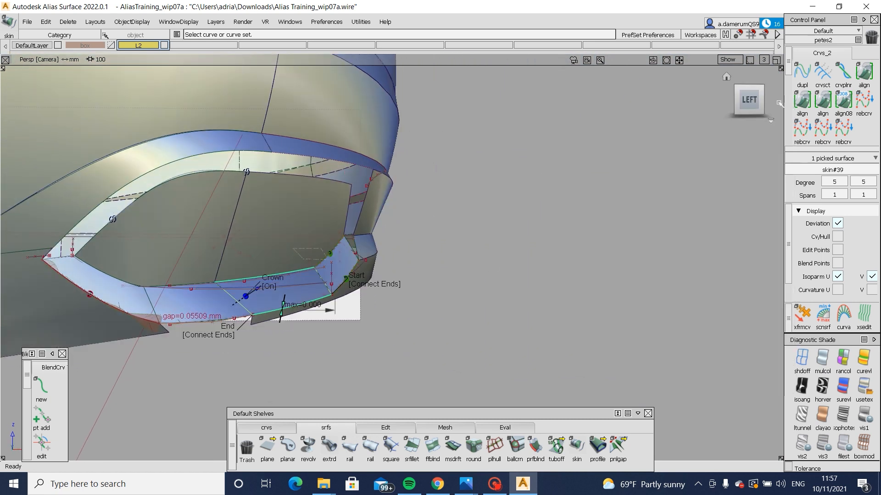
# Step: Show the inner surfaces' hulls in the Left view and move their upper control points further rearward to follow the blueprint
pyautogui.click(753, 101)
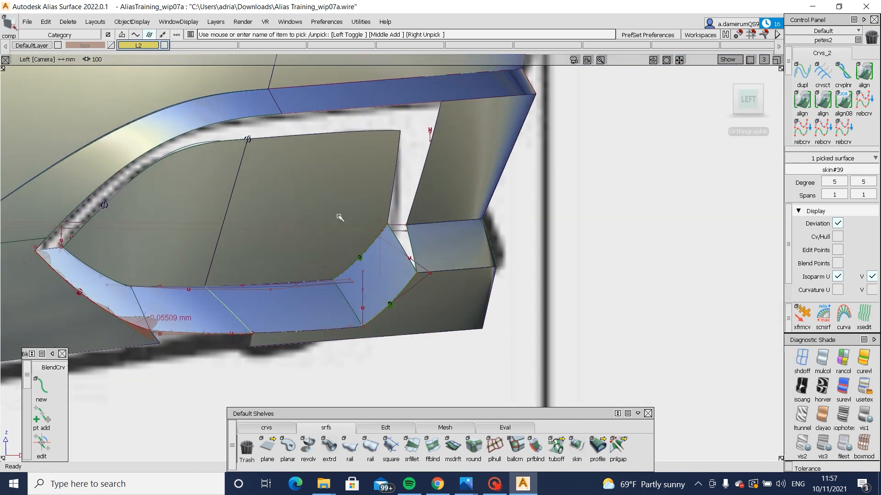
pyautogui.click(352, 194)
pyautogui.keyDown('ctrl'); pyautogui.keyDown('shift'); pyautogui.moveTo(210, 190); pyautogui.dragTo(212, 156); pyautogui.keyUp('shift'); pyautogui.keyUp('ctrl')
pyautogui.click(170, 194)
pyautogui.keyDown('ctrl'); pyautogui.keyDown('shift'); pyautogui.moveTo(287, 211); pyautogui.dragTo(292, 159); pyautogui.keyUp('shift'); pyautogui.keyUp('ctrl')
pyautogui.click(371, 432)
pyautogui.click(637, 448)
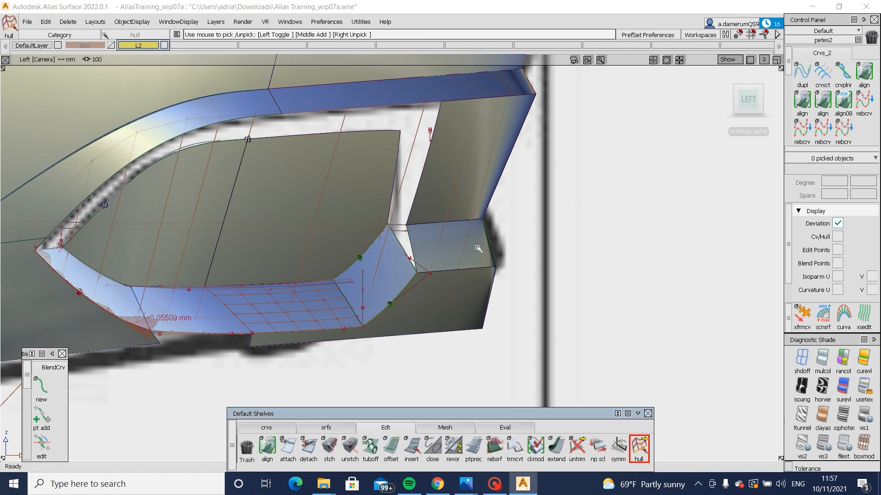
pyautogui.keyDown('alt'); pyautogui.keyDown('shift'); pyautogui.moveTo(361, 140); pyautogui.dragTo(358, 172, button='middle'); pyautogui.keyUp('shift'); pyautogui.keyUp('alt')
pyautogui.click(313, 150)
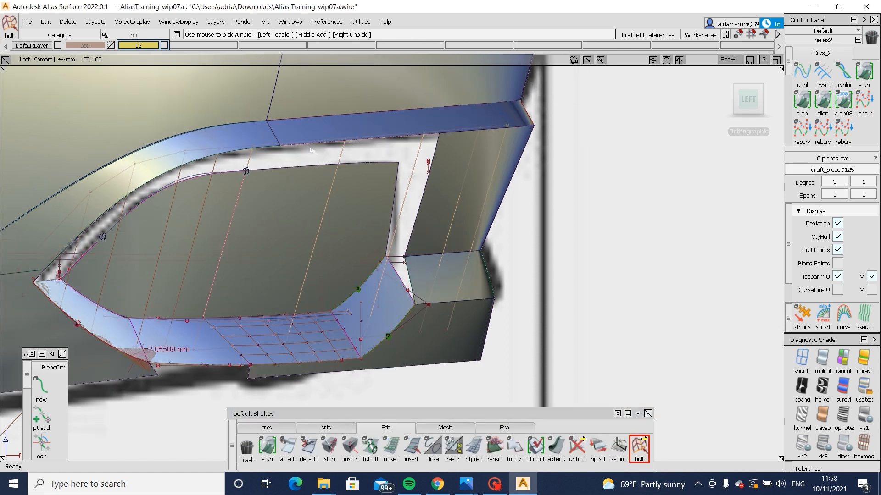
pyautogui.click(208, 151)
pyautogui.keyDown('ctrl'); pyautogui.keyDown('shift'); pyautogui.moveTo(589, 261); pyautogui.dragTo(605, 239); pyautogui.keyUp('shift'); pyautogui.keyUp('ctrl')
pyautogui.moveTo(608, 237); pyautogui.dragTo(634, 238, button='middle')
# Step: Select both inner surfaces, move them slightly forward, and check the opening's rounded corner in perspective
pyautogui.keyDown('ctrl'); pyautogui.keyDown('shift'); pyautogui.moveTo(434, 285); pyautogui.dragTo(437, 225); pyautogui.keyUp('shift'); pyautogui.keyUp('ctrl')
pyautogui.moveTo(215, 254); pyautogui.dragTo(309, 240)
pyautogui.moveTo(673, 312); pyautogui.dragTo(665, 311, button='middle')
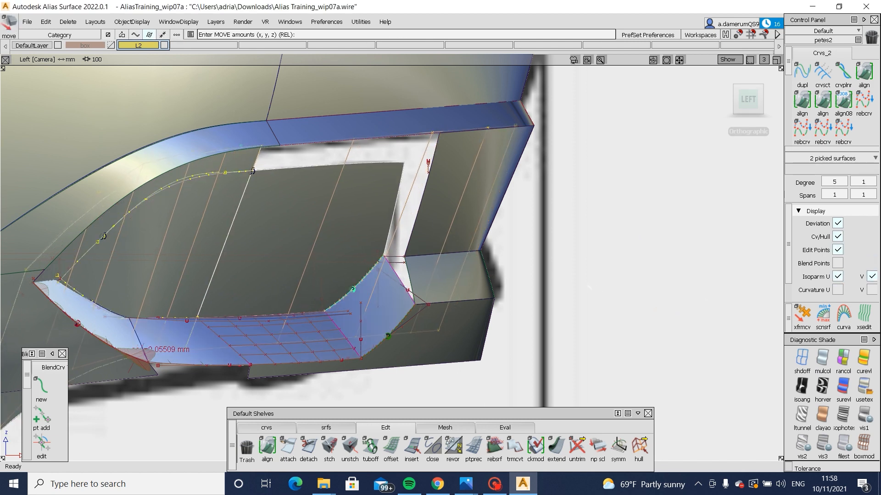
pyautogui.press('F8')
pyautogui.keyDown('alt'); pyautogui.keyDown('shift'); pyautogui.moveTo(589, 287); pyautogui.dragTo(358, 289); pyautogui.keyUp('shift'); pyautogui.keyUp('alt')
pyautogui.keyDown('alt'); pyautogui.keyDown('shift'); pyautogui.moveTo(358, 289); pyautogui.dragTo(275, 302, button='right'); pyautogui.keyUp('shift'); pyautogui.keyUp('alt')
pyautogui.keyDown('alt'); pyautogui.keyDown('shift'); pyautogui.moveTo(275, 302); pyautogui.dragTo(138, 298); pyautogui.keyUp('shift'); pyautogui.keyUp('alt')
pyautogui.click(226, 265)
pyautogui.keyDown('alt'); pyautogui.keyDown('shift'); pyautogui.moveTo(226, 265); pyautogui.dragTo(142, 240); pyautogui.keyUp('shift'); pyautogui.keyUp('alt')
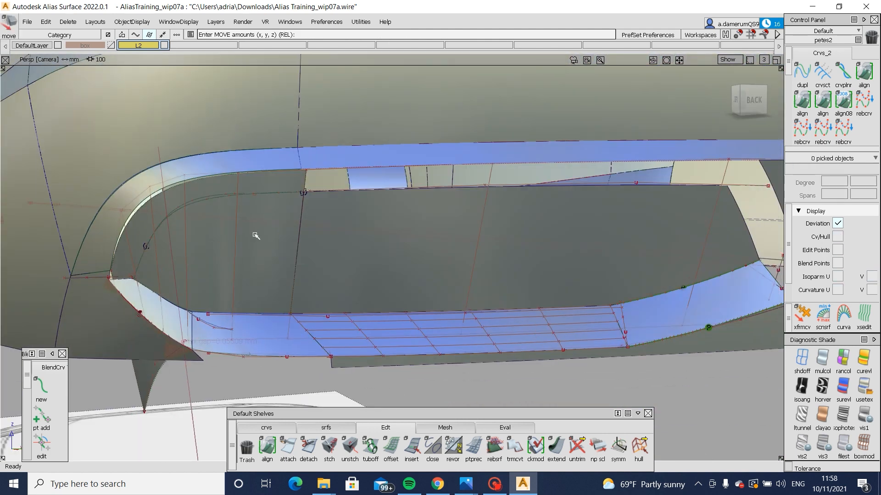
# Step: Clear the old blend curves and curves-on-surface around the upper corner of the outboard inner surface
pyautogui.keyDown('alt'); pyautogui.keyDown('shift'); pyautogui.moveTo(196, 260); pyautogui.dragTo(252, 257, button='right'); pyautogui.keyUp('shift'); pyautogui.keyUp('alt')
pyautogui.keyDown('ctrl'); pyautogui.keyDown('shift'); pyautogui.moveTo(252, 258); pyautogui.dragTo(213, 179); pyautogui.keyUp('shift'); pyautogui.keyUp('ctrl')
pyautogui.click(212, 179)
pyautogui.hotkey('ctrl', 'x')
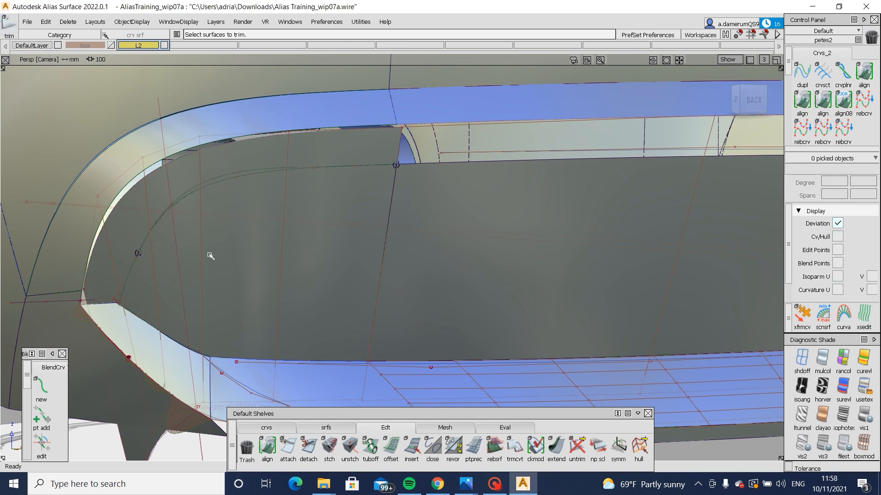
pyautogui.keyDown('ctrl'); pyautogui.keyDown('shift'); pyautogui.moveTo(210, 255); pyautogui.dragTo(192, 186); pyautogui.keyUp('shift'); pyautogui.keyUp('ctrl')
pyautogui.moveTo(193, 178); pyautogui.dragTo(212, 197)
pyautogui.hotkey('ctrl', 'x')
pyautogui.keyDown('ctrl'); pyautogui.keyDown('shift'); pyautogui.moveTo(232, 236); pyautogui.dragTo(234, 190); pyautogui.keyUp('shift'); pyautogui.keyUp('ctrl')
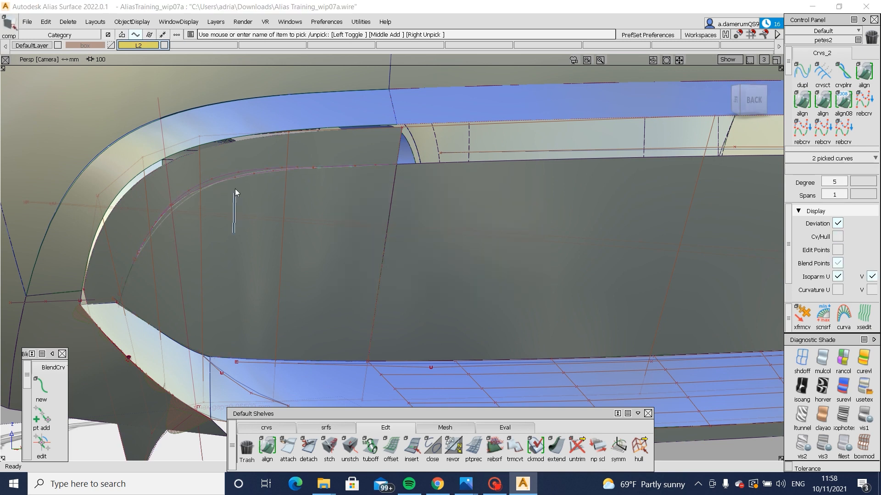
pyautogui.moveTo(255, 255)
pyautogui.keyDown('ctrl'); pyautogui.keyDown('shift'); pyautogui.mouseDown()
pyautogui.moveTo(192, 182)
pyautogui.moveTo(243, 220)
pyautogui.mouseUp(); pyautogui.keyUp('shift'); pyautogui.keyUp('ctrl')
pyautogui.hotkey('ctrl', 'x')
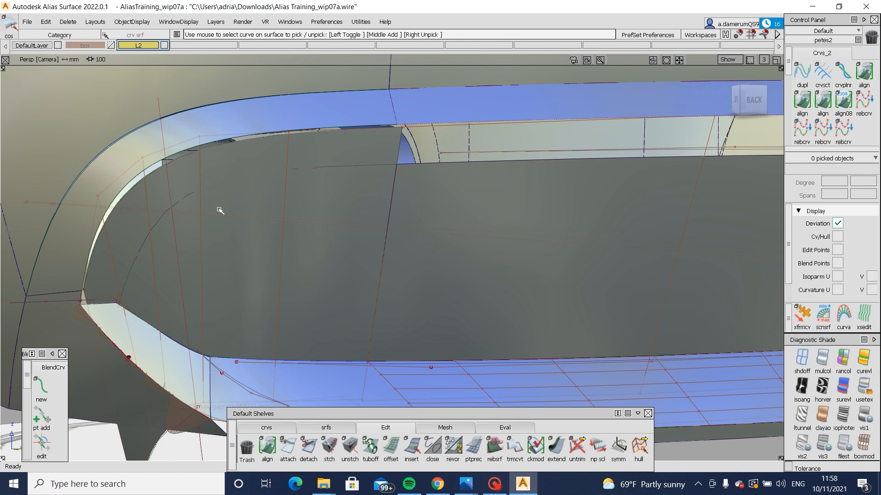
pyautogui.moveTo(127, 269); pyautogui.dragTo(164, 309)
pyautogui.hotkey('ctrl', 'x')
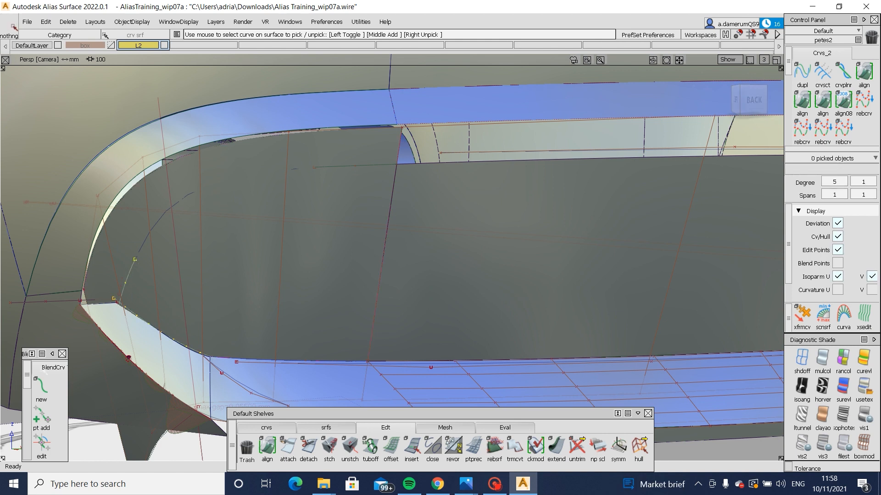
# Step: Draw a blend curve around the inner face's upper corner, joining the short lower curve to the upper curve
pyautogui.click(42, 388)
pyautogui.click(133, 265)
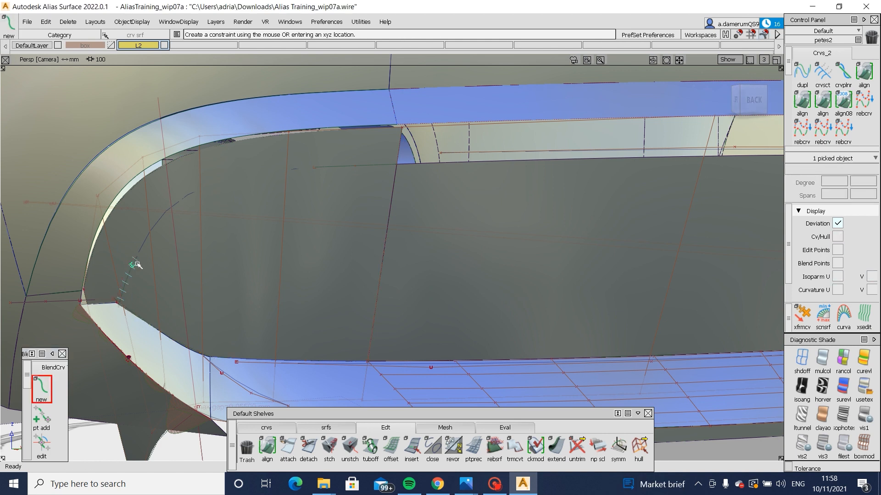
pyautogui.click(358, 166)
pyautogui.click(252, 162)
pyautogui.click(335, 167)
pyautogui.click(407, 199)
pyautogui.hotkey('ctrl', 'z')
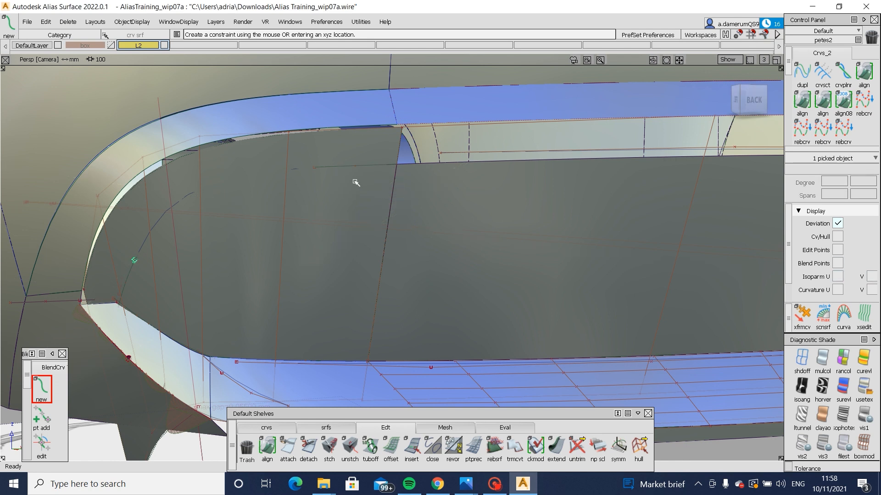
pyautogui.click(349, 168)
pyautogui.click(413, 174)
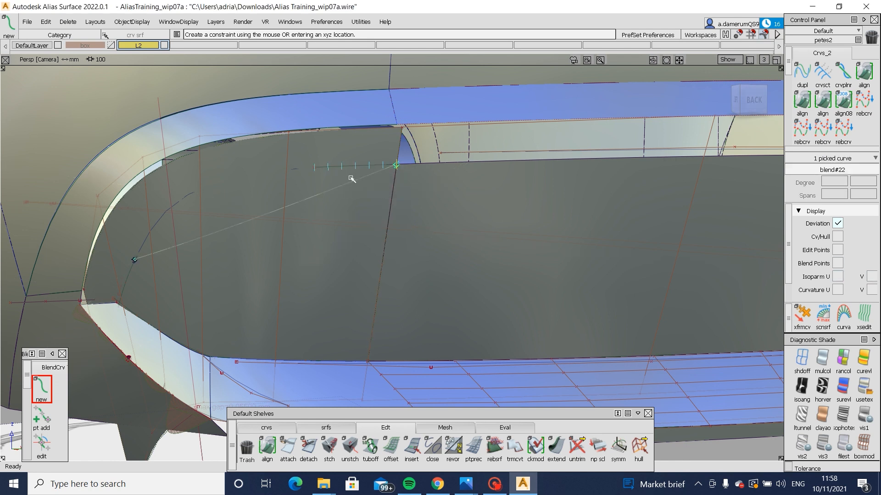
# Step: Edit the constraints at both ends of the blend curve so it flows smoothly into the adjoining curves
pyautogui.click(42, 416)
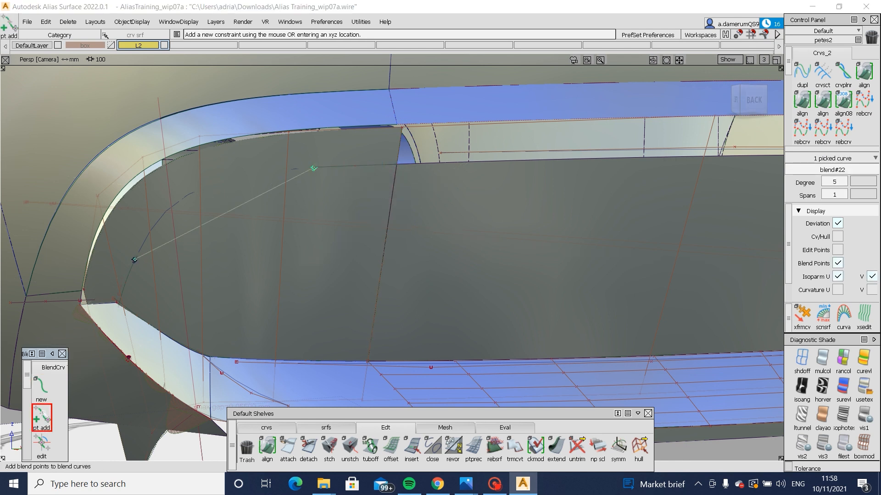
pyautogui.keyDown('ctrl'); pyautogui.keyDown('shift'); pyautogui.moveTo(114, 373); pyautogui.dragTo(97, 386); pyautogui.keyUp('shift'); pyautogui.keyUp('ctrl')
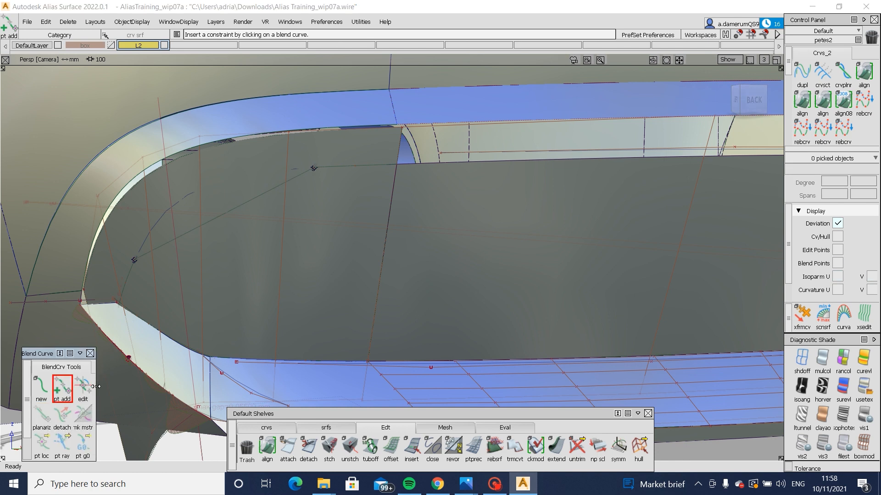
pyautogui.click(324, 169)
pyautogui.click(135, 260)
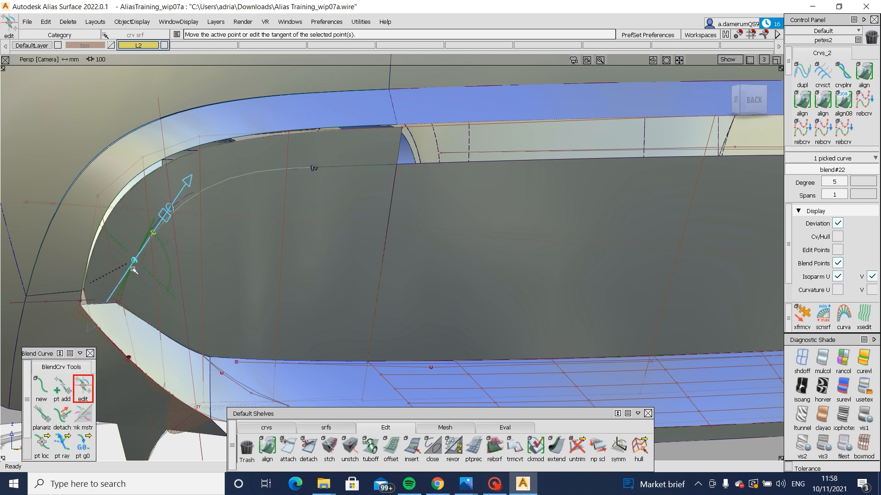
# Step: Try to project the blend curve and its adjoining curves onto the outboard inner surface
pyautogui.keyDown('ctrl'); pyautogui.keyDown('shift'); pyautogui.moveTo(198, 317); pyautogui.dragTo(183, 223); pyautogui.keyUp('shift'); pyautogui.keyUp('ctrl')
pyautogui.click(201, 206)
pyautogui.click(221, 178)
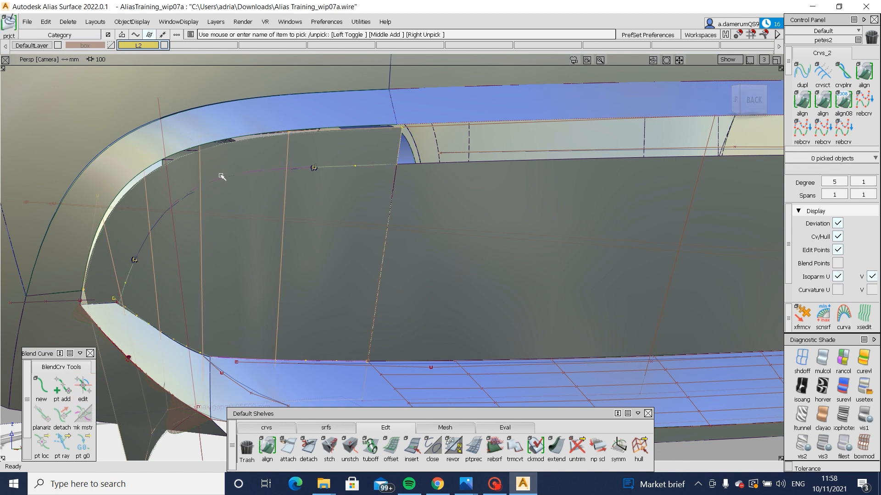
pyautogui.keyDown('ctrl'); pyautogui.keyDown('shift'); pyautogui.moveTo(221, 178); pyautogui.dragTo(340, 173, button='middle'); pyautogui.keyUp('shift'); pyautogui.keyUp('ctrl')
# Step: Delete all overlapping blend curves around the upper corner, keeping the short lower curve and the upper curve
pyautogui.keyDown('ctrl'); pyautogui.keyDown('shift'); pyautogui.moveTo(273, 222); pyautogui.dragTo(237, 186); pyautogui.keyUp('shift'); pyautogui.keyUp('ctrl')
pyautogui.click(229, 177)
pyautogui.press('Delete')
pyautogui.keyDown('ctrl'); pyautogui.keyDown('shift'); pyautogui.moveTo(218, 180); pyautogui.dragTo(227, 182); pyautogui.keyUp('shift'); pyautogui.keyUp('ctrl')
pyautogui.click(232, 181)
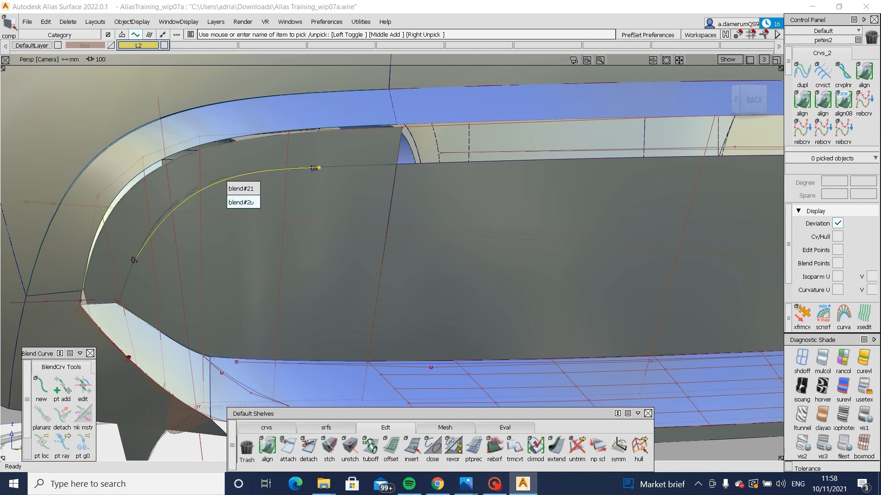
pyautogui.click(250, 199)
pyautogui.press('Delete')
pyautogui.keyDown('ctrl'); pyautogui.keyDown('shift'); pyautogui.moveTo(206, 171); pyautogui.dragTo(243, 192); pyautogui.keyUp('shift'); pyautogui.keyUp('ctrl')
pyautogui.press('Delete')
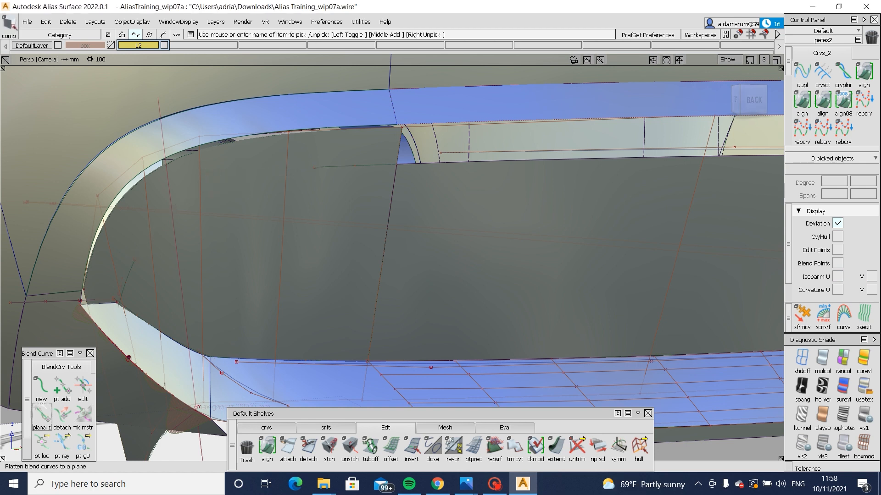
# Step: Draw a new blend curve around the upper corner between the short lower and upper curves, aligning its ends with them
pyautogui.click(41, 388)
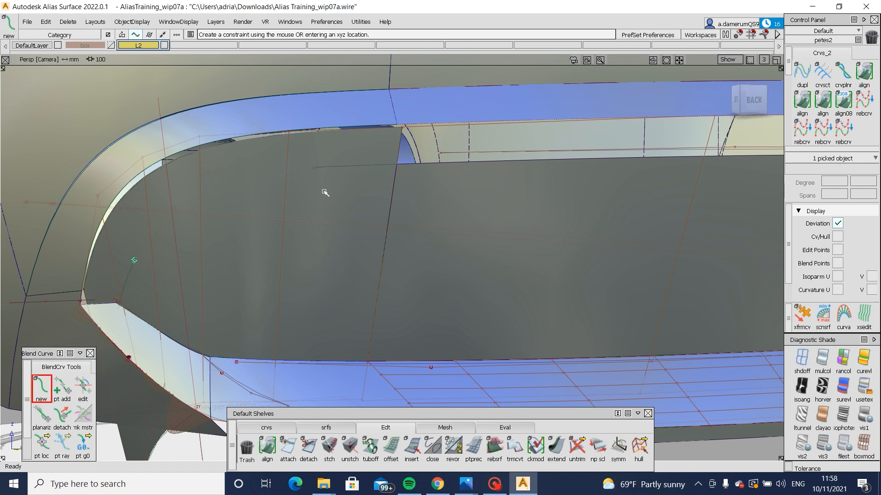
pyautogui.click(332, 167)
pyautogui.click(83, 388)
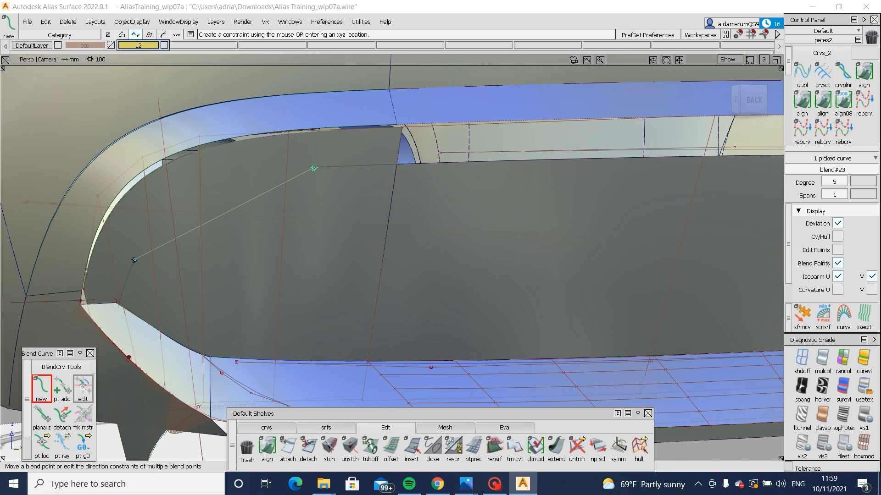
pyautogui.click(338, 170)
pyautogui.click(336, 169)
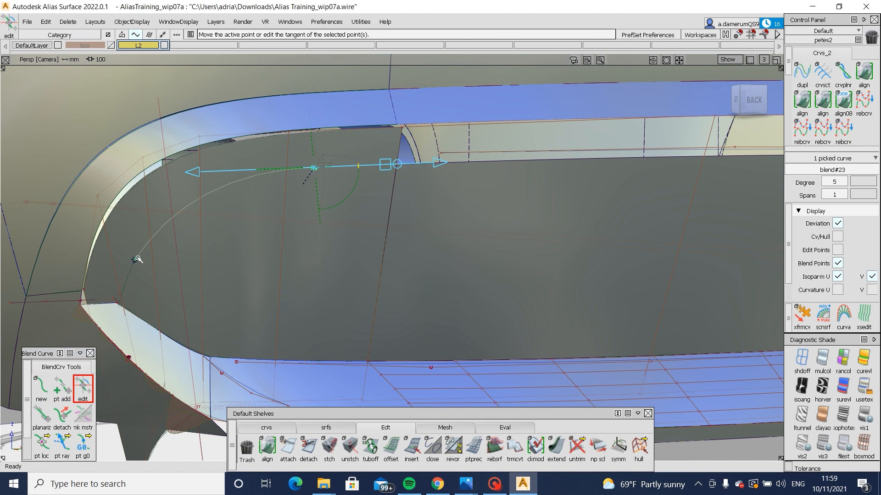
# Step: Project the blend curve and its adjoining curves onto the inner surface and trim that surface, keeping the area inside the outline
pyautogui.keyDown('ctrl'); pyautogui.keyDown('shift'); pyautogui.moveTo(246, 181); pyautogui.dragTo(247, 179); pyautogui.keyUp('shift'); pyautogui.keyUp('ctrl')
pyautogui.keyDown('ctrl'); pyautogui.keyDown('shift'); pyautogui.moveTo(275, 185); pyautogui.dragTo(246, 216); pyautogui.keyUp('shift'); pyautogui.keyUp('ctrl')
pyautogui.click(200, 211)
pyautogui.keyDown('ctrl'); pyautogui.keyDown('shift'); pyautogui.moveTo(201, 211); pyautogui.dragTo(272, 209, button='middle'); pyautogui.keyUp('shift'); pyautogui.keyUp('ctrl')
pyautogui.click(247, 173)
pyautogui.moveTo(310, 181)
pyautogui.keyDown('ctrl'); pyautogui.keyDown('shift'); pyautogui.mouseDown()
pyautogui.moveTo(223, 253)
pyautogui.moveTo(183, 257)
pyautogui.moveTo(289, 289)
pyautogui.moveTo(326, 284)
pyautogui.moveTo(334, 312)
pyautogui.mouseUp(); pyautogui.keyUp('shift'); pyautogui.keyUp('ctrl')
pyautogui.click(247, 240)
pyautogui.press('space')
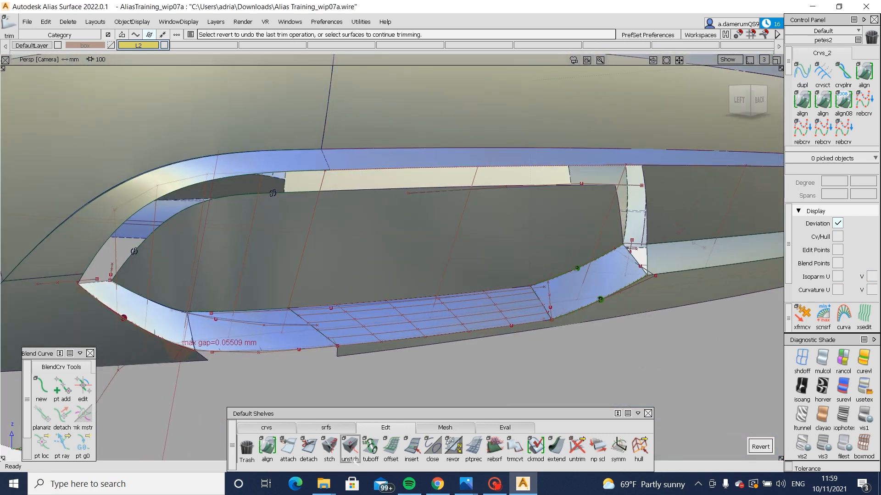
# Step: Skin a surface between the upper lip's lower edge and the trimmed inner surface's long upper edge, connecting the far end
pyautogui.click(326, 428)
pyautogui.click(577, 444)
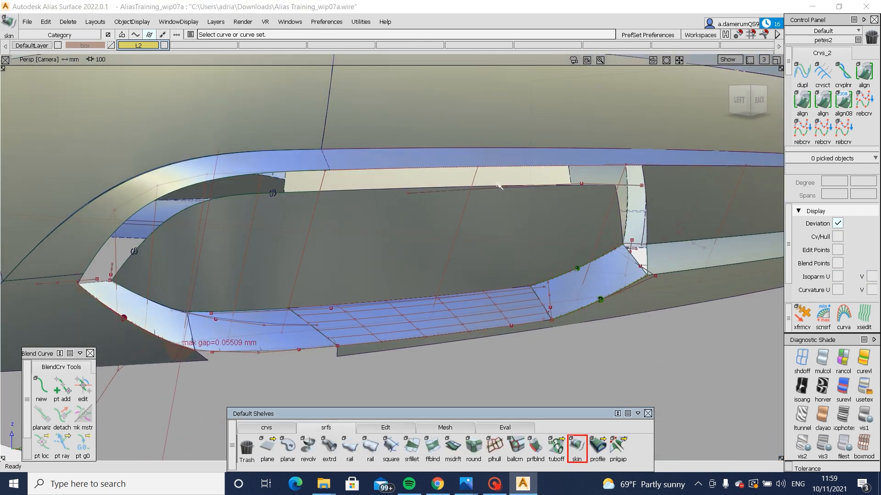
pyautogui.click(579, 192)
pyautogui.click(500, 172)
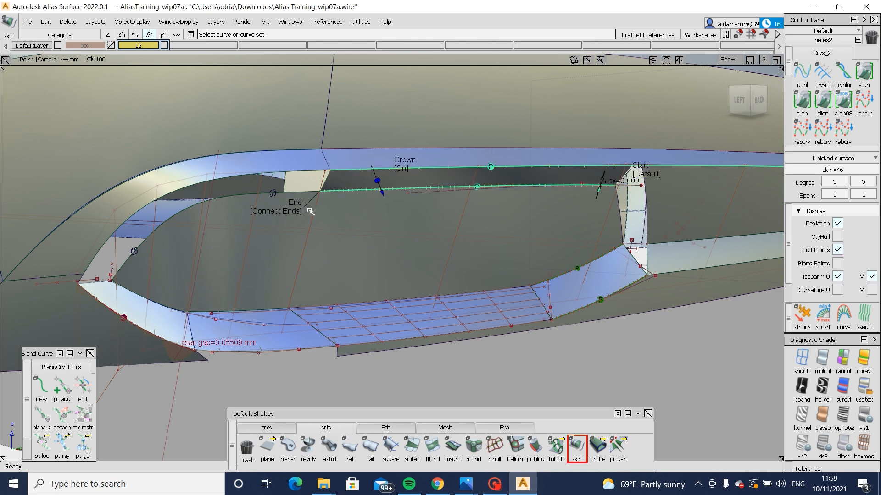
pyautogui.keyDown('alt'); pyautogui.keyDown('shift'); pyautogui.moveTo(310, 211); pyautogui.dragTo(555, 194); pyautogui.keyUp('shift'); pyautogui.keyUp('alt')
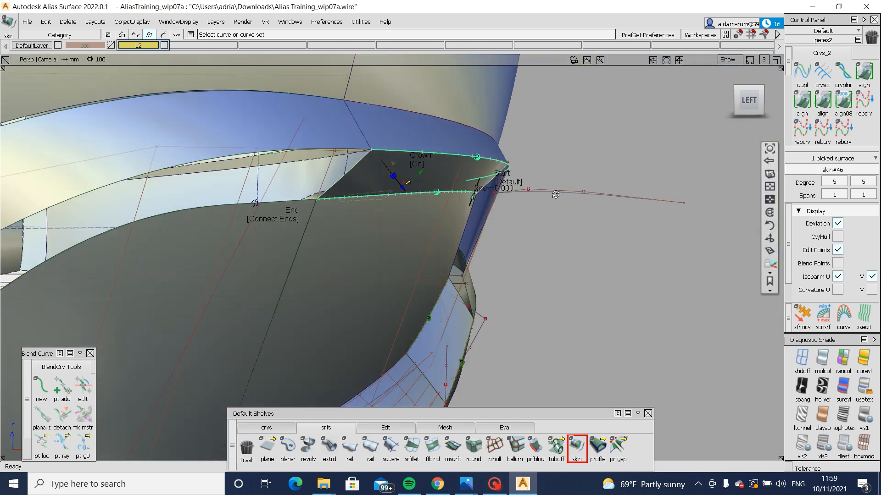
pyautogui.doubleClick(577, 444)
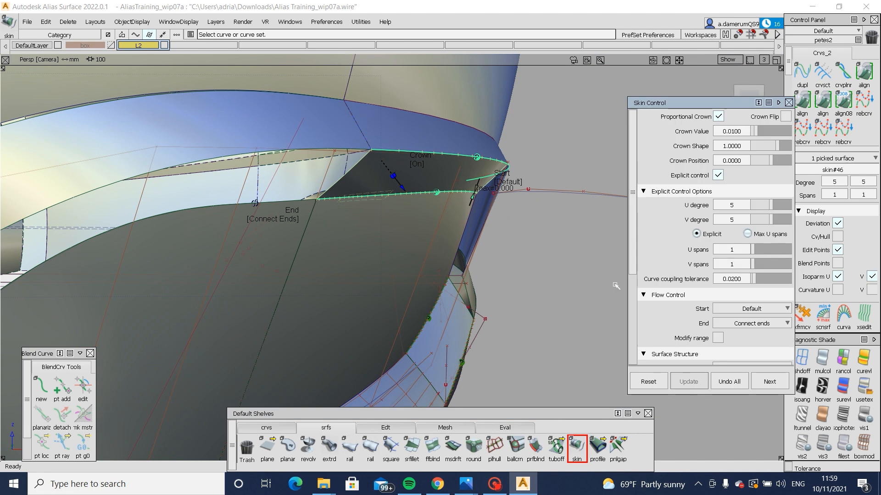
# Step: Skin a short surface that continues the upper strip past the inner surface's seam, up to the start of the corner
pyautogui.press('space')
pyautogui.keyDown('alt'); pyautogui.keyDown('shift'); pyautogui.moveTo(336, 211); pyautogui.dragTo(276, 192); pyautogui.keyUp('shift'); pyautogui.keyUp('alt')
pyautogui.click(203, 206)
pyautogui.press('space')
# Step: Skin the short lower section of the outboard corner between the lip and inner edges, with the start flow extended
pyautogui.click(85, 270)
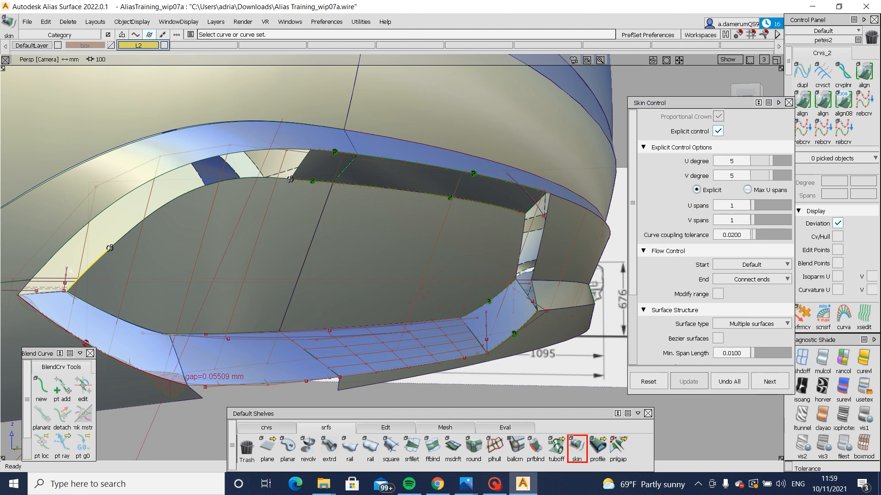
pyautogui.click(47, 265)
pyautogui.click(64, 268)
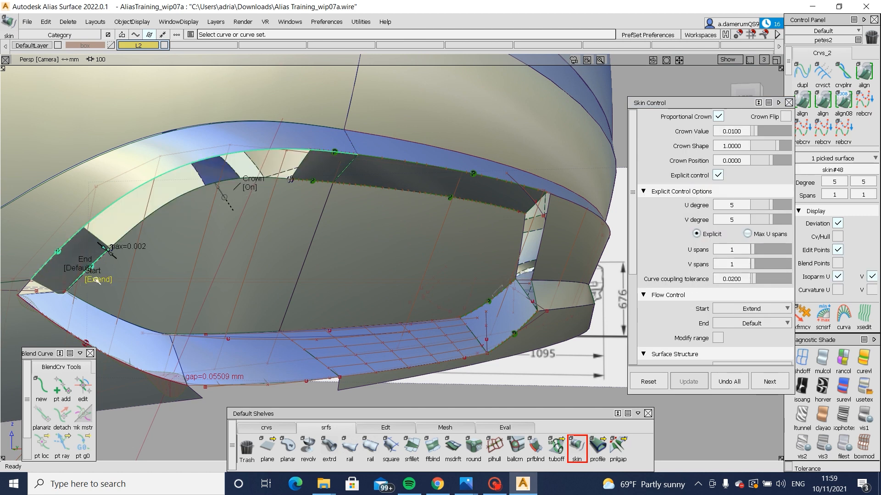
pyautogui.keyDown('alt'); pyautogui.keyDown('shift'); pyautogui.moveTo(189, 287); pyautogui.dragTo(259, 316, button='right'); pyautogui.keyUp('shift'); pyautogui.keyUp('alt')
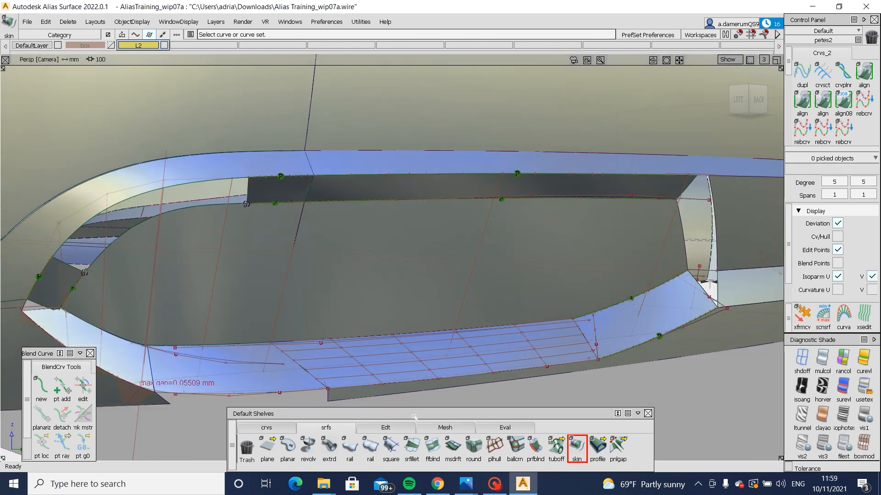
# Step: Bridge the two skins around the upper corner with a G2 freeform blend, setting both side shape values to 1.1
pyautogui.click(432, 444)
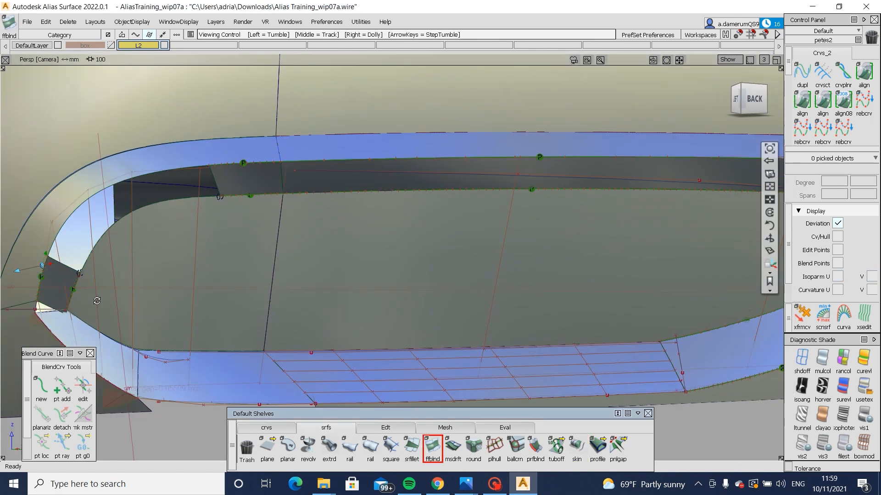
pyautogui.click(67, 269)
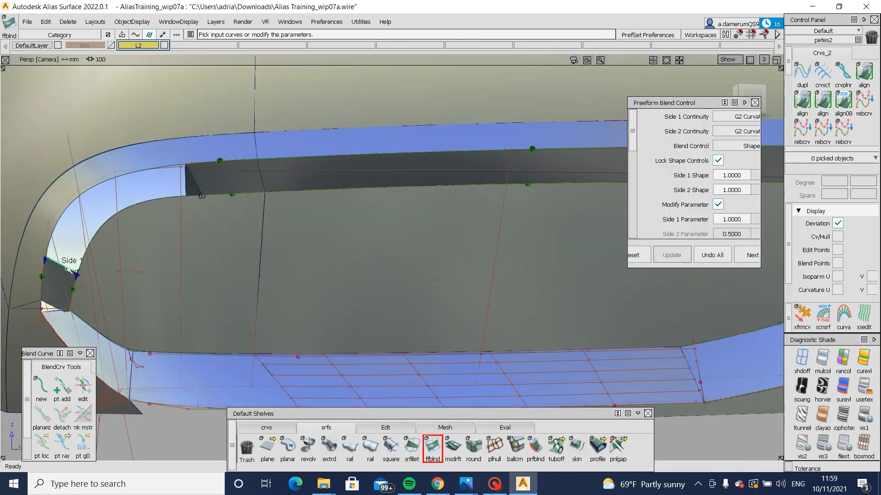
pyautogui.click(198, 182)
pyautogui.keyDown('alt'); pyautogui.keyDown('shift'); pyautogui.moveTo(197, 182); pyautogui.dragTo(230, 133); pyautogui.keyUp('shift'); pyautogui.keyUp('alt')
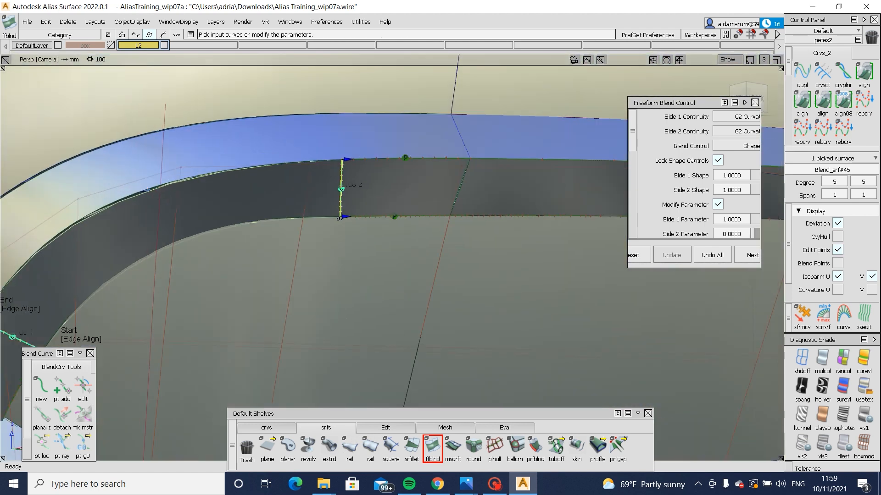
pyautogui.moveTo(628, 195); pyautogui.dragTo(589, 194)
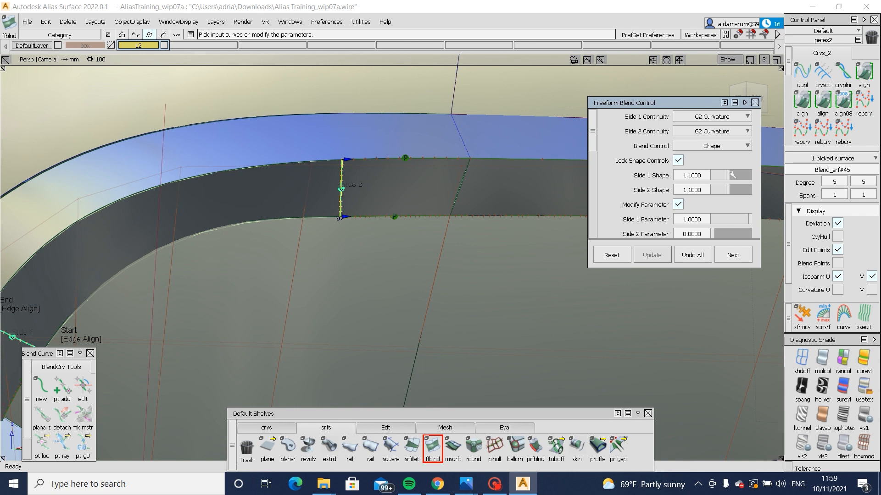
pyautogui.keyDown('alt'); pyautogui.keyDown('shift'); pyautogui.moveTo(317, 151); pyautogui.dragTo(493, 191); pyautogui.keyUp('shift'); pyautogui.keyUp('alt')
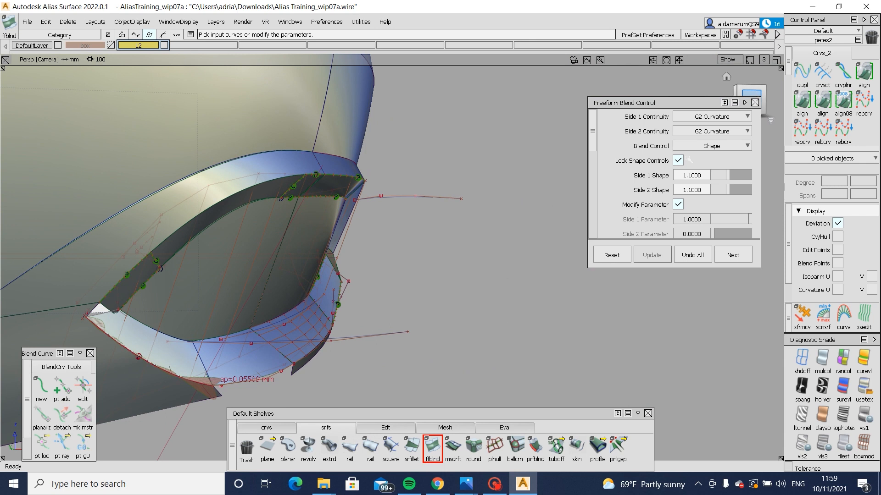
# Step: Inspect the corner blend and the adjoining upper lip surface from the left side and the rear
pyautogui.click(751, 93)
pyautogui.press('Escape')
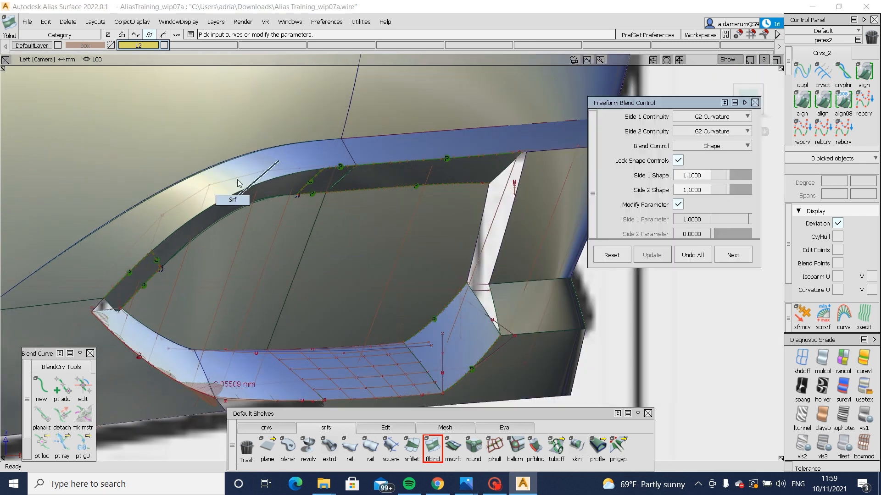
pyautogui.click(250, 169)
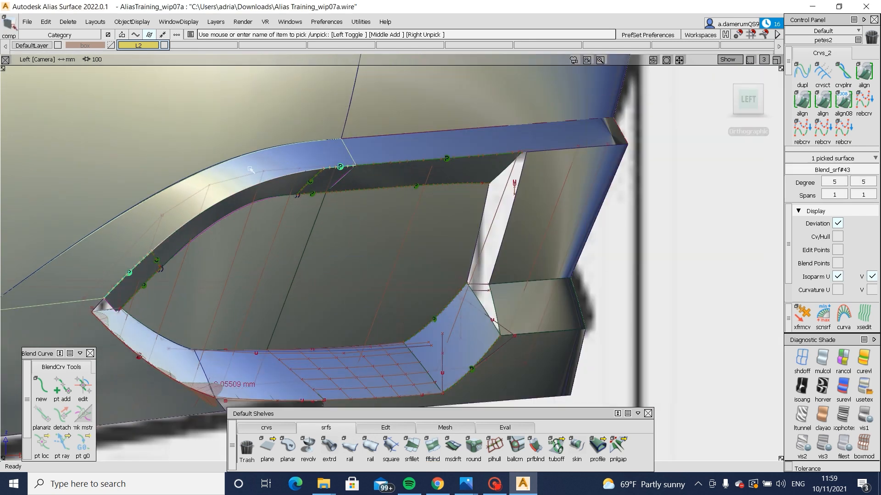
pyautogui.click(370, 181)
pyautogui.keyDown('alt'); pyautogui.keyDown('shift'); pyautogui.moveTo(370, 180); pyautogui.dragTo(324, 283); pyautogui.keyUp('shift'); pyautogui.keyUp('alt')
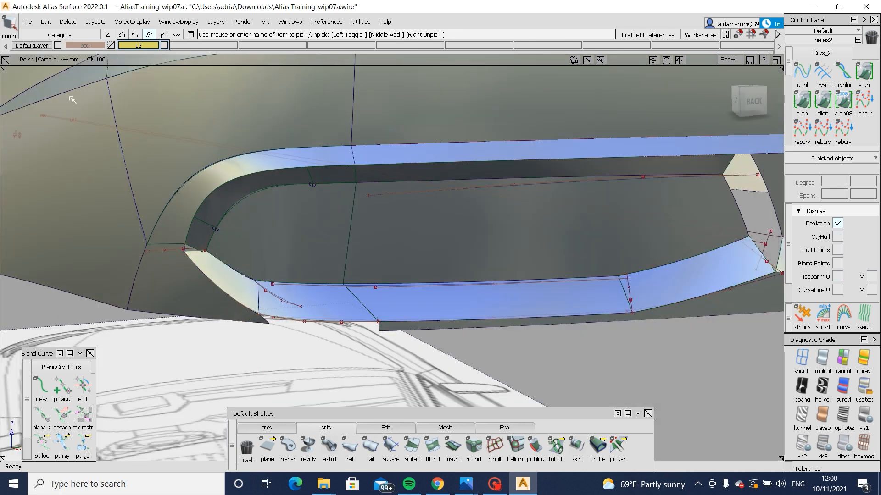
# Step: Save the model as a new version named Alias Training_wip07b
pyautogui.click(27, 21)
pyautogui.click(39, 100)
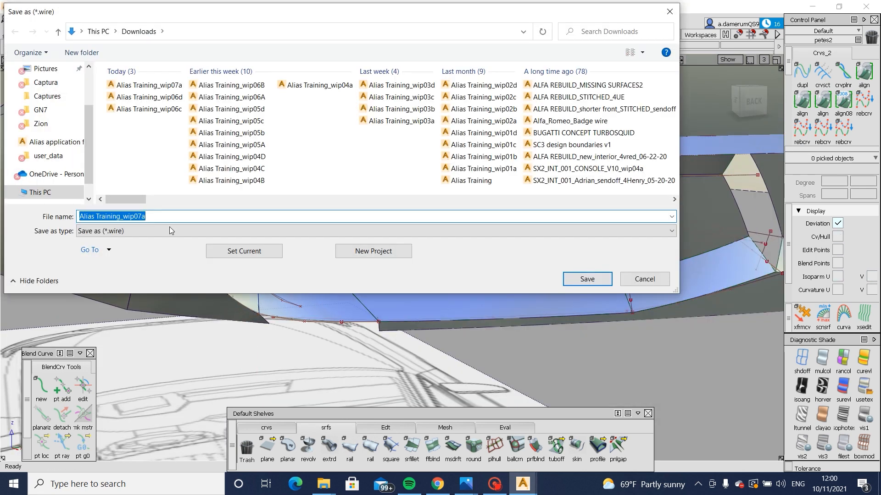
pyautogui.click(168, 217)
pyautogui.press('BackSpace')
pyautogui.write('b')
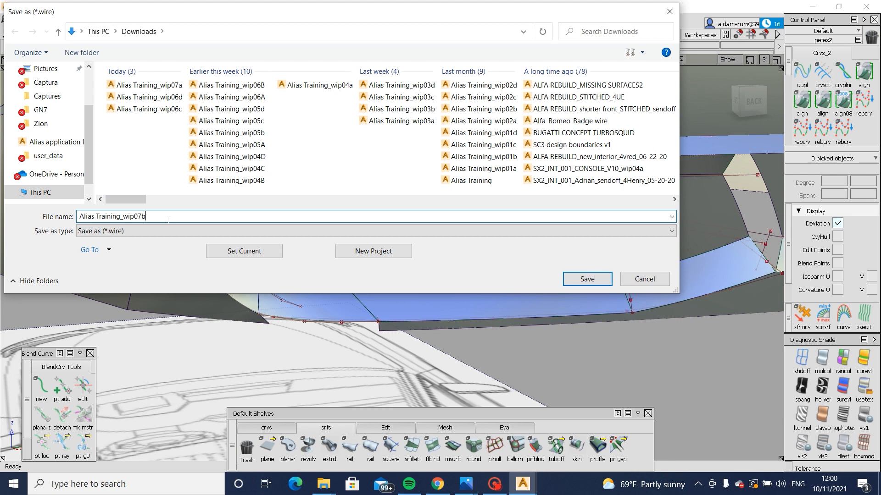
pyautogui.click(589, 278)
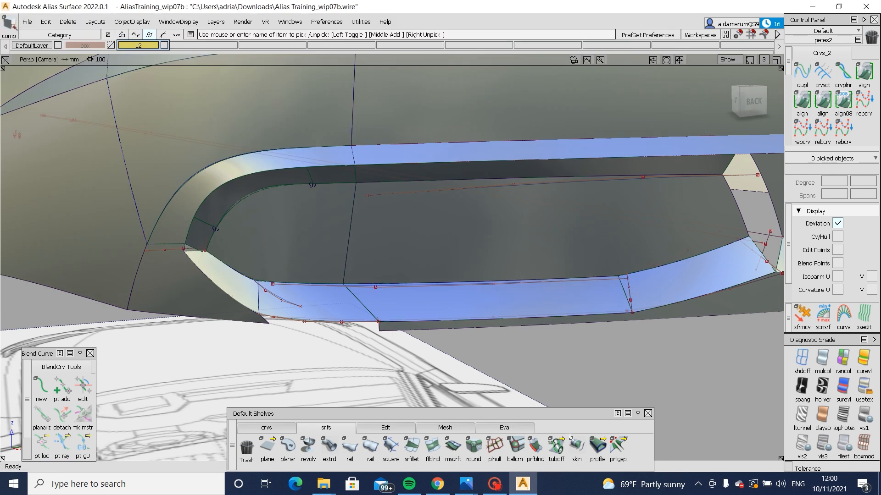
# Step: Skin a degree 5 surface between the two side edges at the opening's inboard end, with the start flow extended
pyautogui.doubleClick(573, 445)
pyautogui.keyDown('alt'); pyautogui.keyDown('shift'); pyautogui.moveTo(496, 243); pyautogui.dragTo(365, 230, button='middle'); pyautogui.keyUp('shift'); pyautogui.keyUp('alt')
pyautogui.click(378, 211)
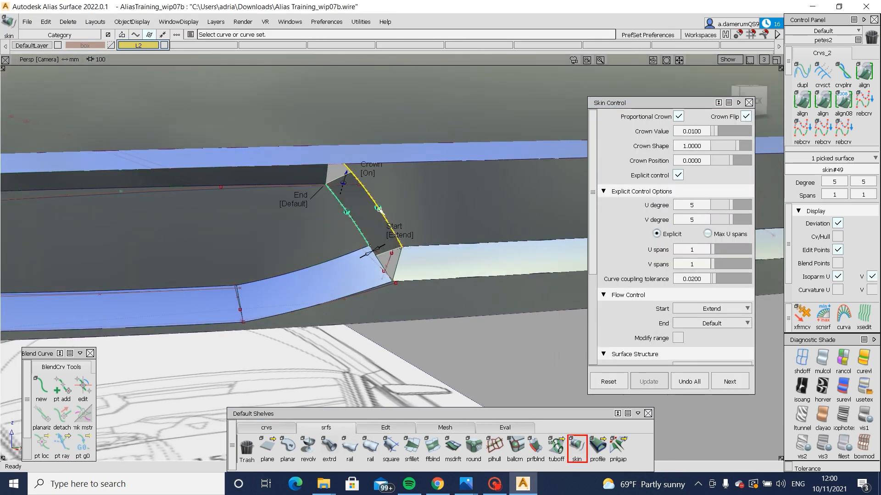
pyautogui.keyDown('alt'); pyautogui.keyDown('shift'); pyautogui.moveTo(382, 211); pyautogui.dragTo(299, 222, button='right'); pyautogui.keyUp('shift'); pyautogui.keyUp('alt')
pyautogui.keyDown('alt'); pyautogui.keyDown('shift'); pyautogui.moveTo(298, 222); pyautogui.dragTo(474, 216); pyautogui.keyUp('shift'); pyautogui.keyUp('alt')
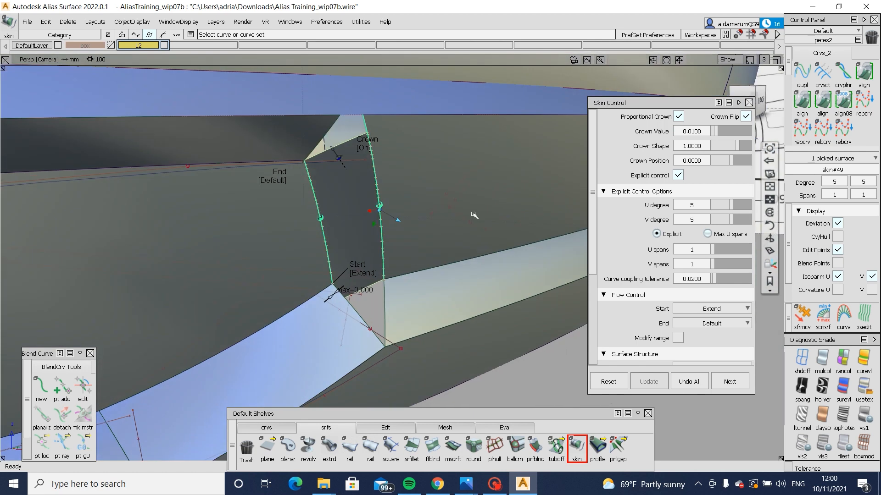
# Step: Set the end flow of the inboard side skin to Extend so its upper end reaches further across the gap
pyautogui.click(354, 149)
pyautogui.keyDown('alt'); pyautogui.keyDown('shift'); pyautogui.moveTo(406, 148); pyautogui.dragTo(369, 153); pyautogui.keyUp('shift'); pyautogui.keyUp('alt')
pyautogui.click(329, 152)
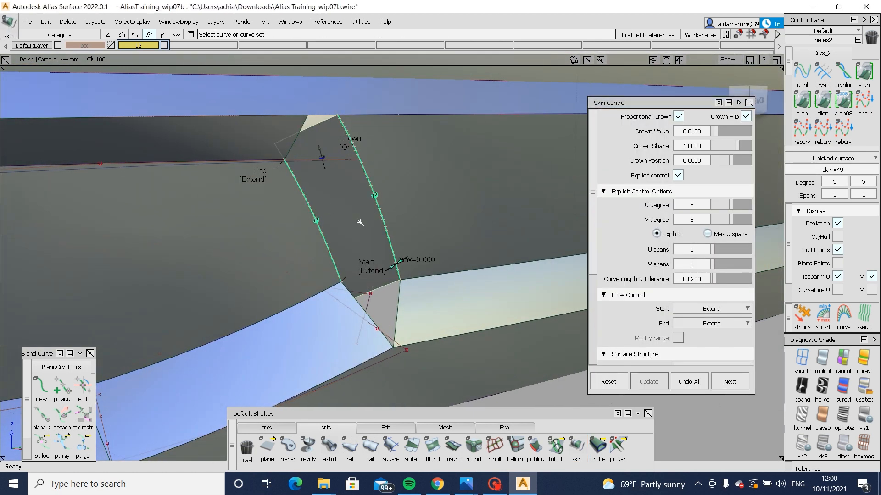
pyautogui.keyDown('alt'); pyautogui.keyDown('shift'); pyautogui.moveTo(359, 222); pyautogui.dragTo(514, 260); pyautogui.keyUp('shift'); pyautogui.keyUp('alt')
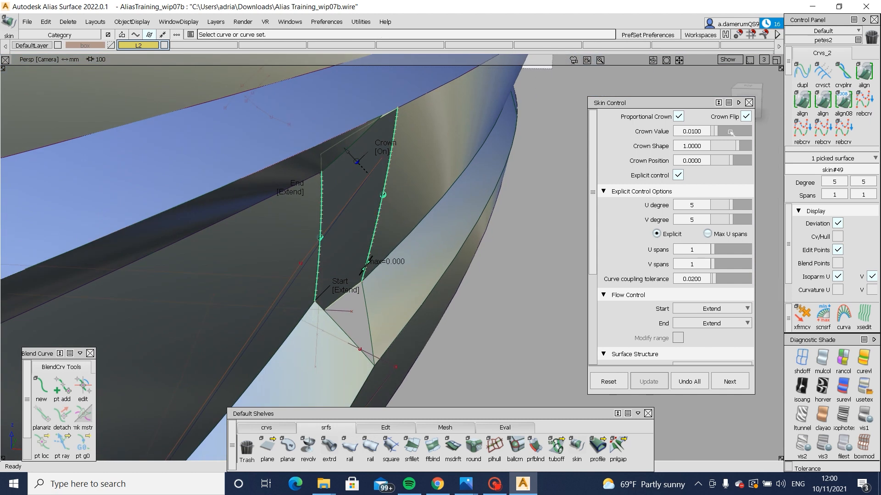
# Step: Extend the end of the curved lower surface past the triangular gap at the lower inboard corner
pyautogui.keyDown('alt'); pyautogui.keyDown('shift'); pyautogui.moveTo(363, 230); pyautogui.dragTo(313, 285); pyautogui.keyUp('shift'); pyautogui.keyUp('alt')
pyautogui.keyDown('ctrl'); pyautogui.keyDown('shift'); pyautogui.moveTo(348, 290); pyautogui.dragTo(381, 316); pyautogui.keyUp('shift'); pyautogui.keyUp('ctrl')
pyautogui.keyDown('alt'); pyautogui.keyDown('shift'); pyautogui.moveTo(381, 316); pyautogui.dragTo(427, 339, button='right'); pyautogui.keyUp('shift'); pyautogui.keyUp('alt')
pyautogui.keyDown('alt'); pyautogui.keyDown('shift'); pyautogui.moveTo(427, 340); pyautogui.dragTo(358, 347); pyautogui.keyUp('shift'); pyautogui.keyUp('alt')
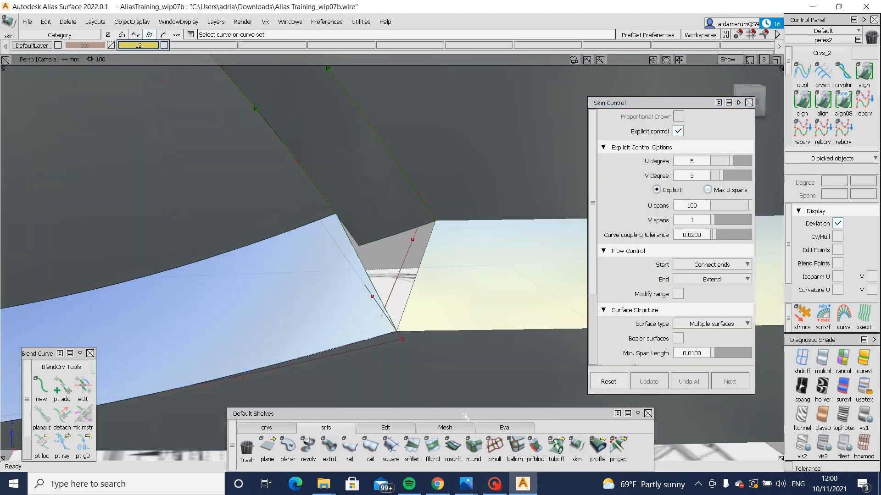
pyautogui.click(385, 428)
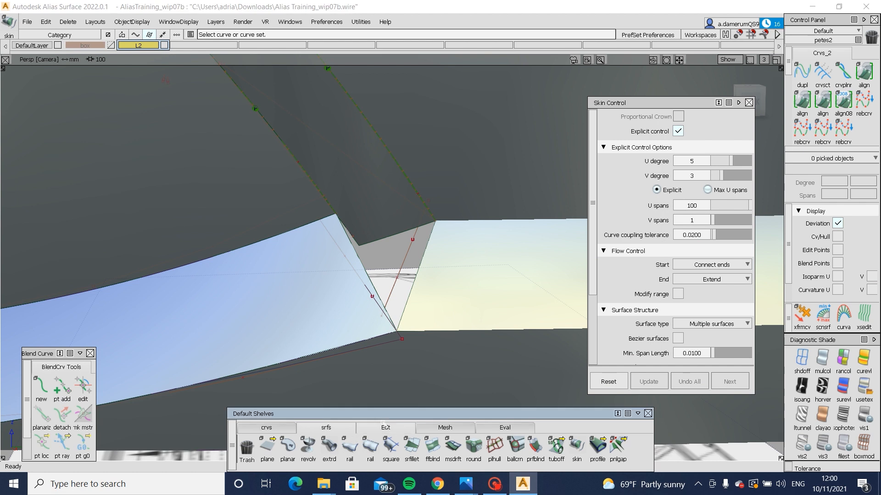
pyautogui.click(555, 448)
pyautogui.click(362, 254)
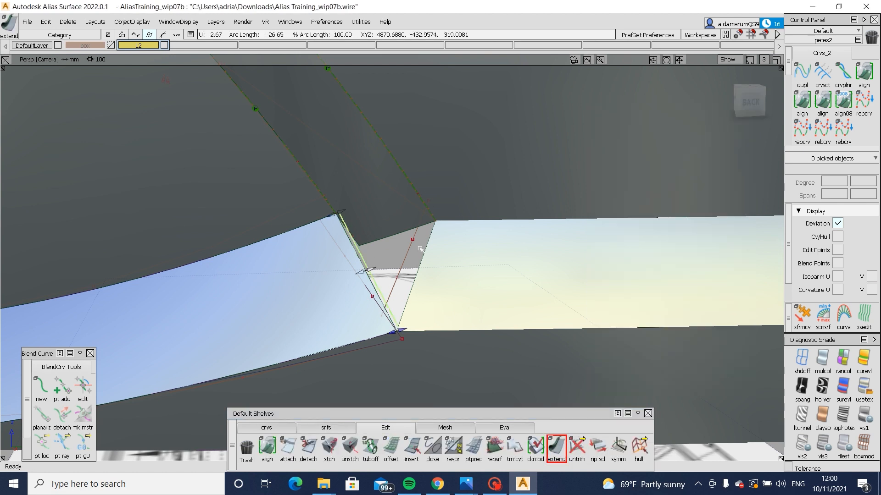
pyautogui.click(379, 281)
# Step: Show the straight lower skin's control hull and edit its skin settings, turning off Proportional Crown and using V degree 1
pyautogui.moveTo(512, 307)
pyautogui.keyDown('ctrl'); pyautogui.keyDown('shift'); pyautogui.mouseDown()
pyautogui.moveTo(505, 233)
pyautogui.moveTo(567, 231)
pyautogui.moveTo(531, 257)
pyautogui.mouseUp(); pyautogui.keyUp('shift'); pyautogui.keyUp('ctrl')
pyautogui.click(546, 254)
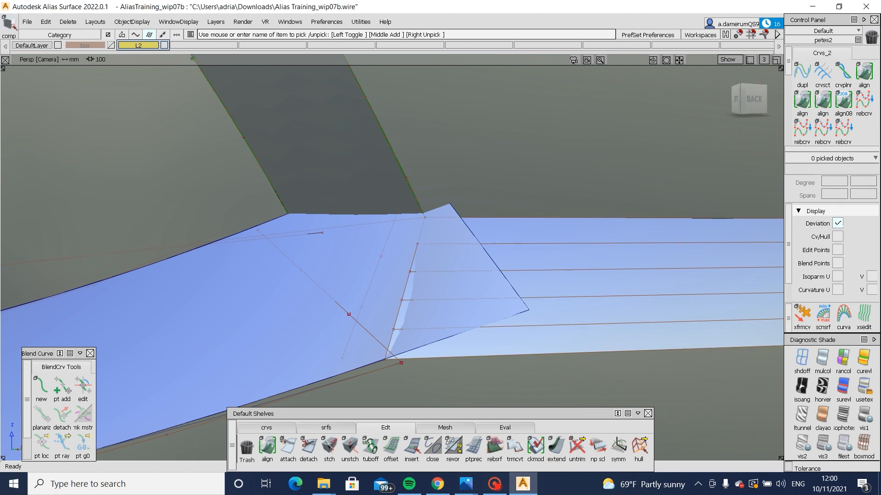
pyautogui.click(645, 301)
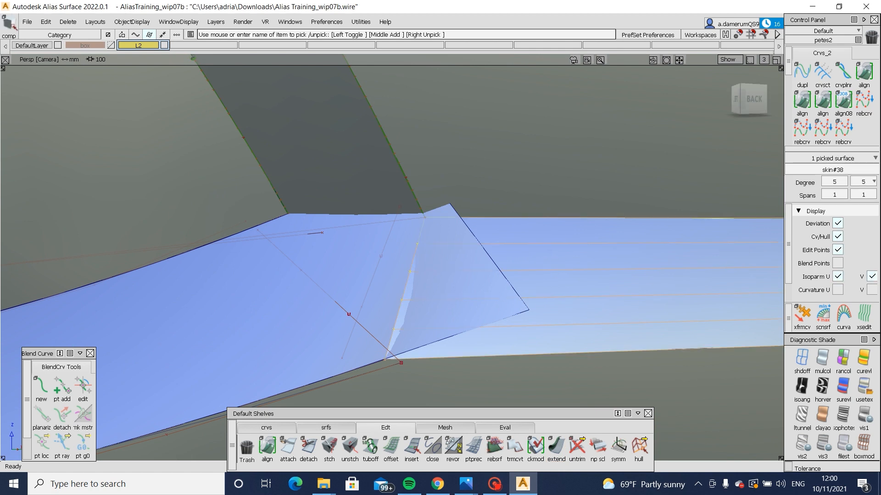
pyautogui.keyDown('ctrl'); pyautogui.keyDown('shift'); pyautogui.moveTo(698, 278); pyautogui.dragTo(697, 272); pyautogui.keyUp('shift'); pyautogui.keyUp('ctrl')
pyautogui.keyDown('ctrl'); pyautogui.keyDown('shift'); pyautogui.moveTo(678, 289); pyautogui.dragTo(571, 289); pyautogui.keyUp('shift'); pyautogui.keyUp('ctrl')
pyautogui.click(570, 289)
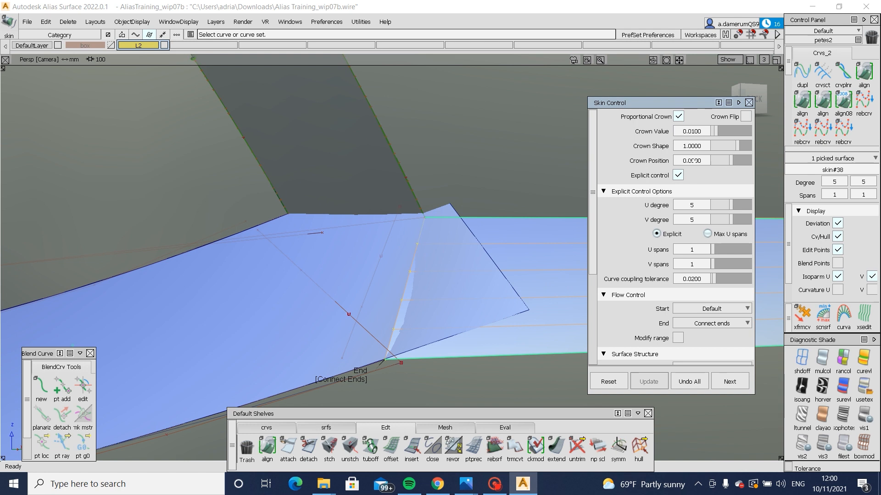
pyautogui.click(678, 117)
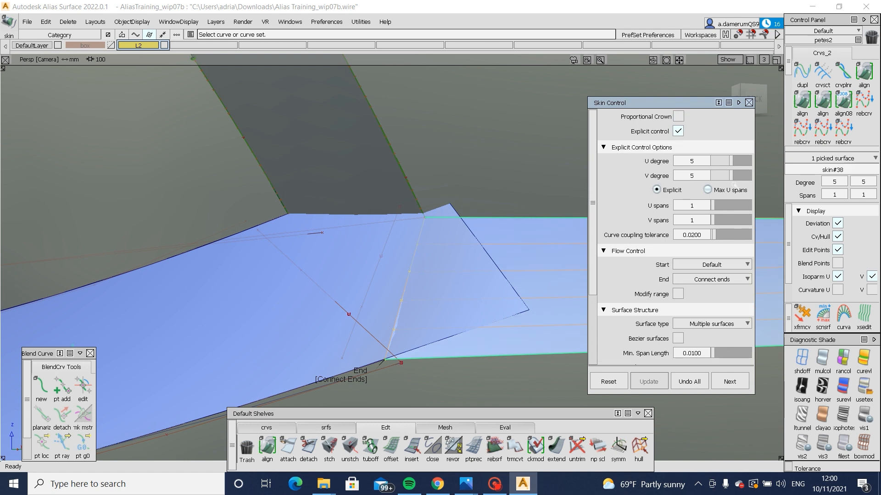
pyautogui.keyDown('alt'); pyautogui.keyDown('shift'); pyautogui.moveTo(527, 226); pyautogui.dragTo(498, 248, button='right'); pyautogui.keyUp('shift'); pyautogui.keyUp('alt')
pyautogui.keyDown('alt'); pyautogui.keyDown('shift'); pyautogui.moveTo(498, 249); pyautogui.dragTo(379, 260, button='middle'); pyautogui.keyUp('shift'); pyautogui.keyUp('alt')
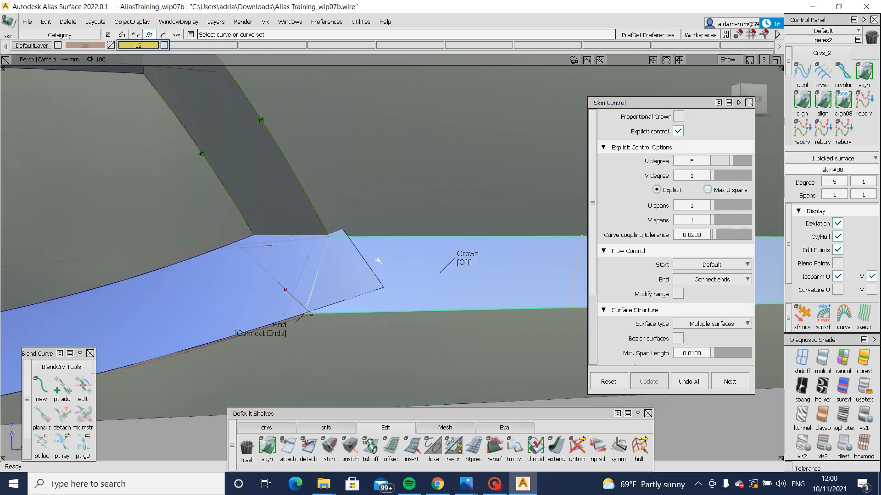
pyautogui.keyDown('ctrl'); pyautogui.keyDown('shift'); pyautogui.moveTo(379, 324); pyautogui.dragTo(379, 279); pyautogui.keyUp('shift'); pyautogui.keyUp('ctrl')
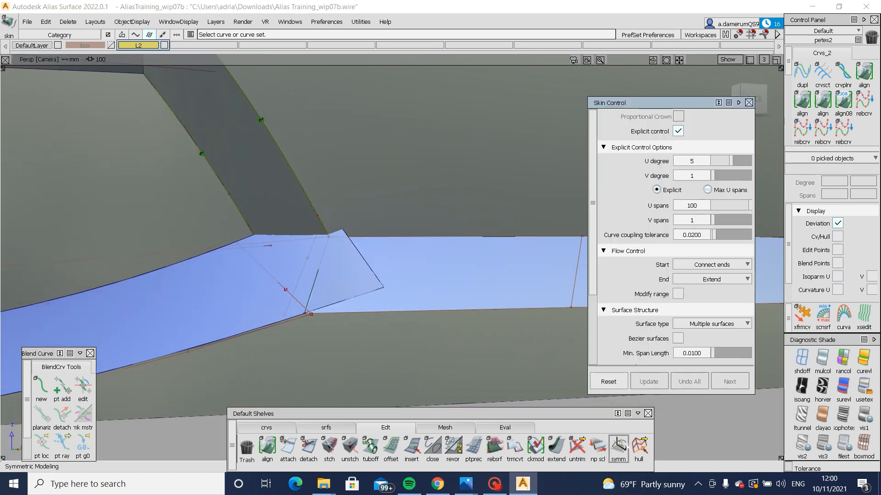
# Step: Raise the straight lower skin's upper hull about 0.6 mm in Z toward the inboard corner, accepting removal of its construction history
pyautogui.click(637, 447)
pyautogui.click(414, 237)
pyautogui.keyDown('alt'); pyautogui.keyDown('shift'); pyautogui.moveTo(316, 238); pyautogui.dragTo(395, 259, button='right'); pyautogui.keyUp('shift'); pyautogui.keyUp('alt')
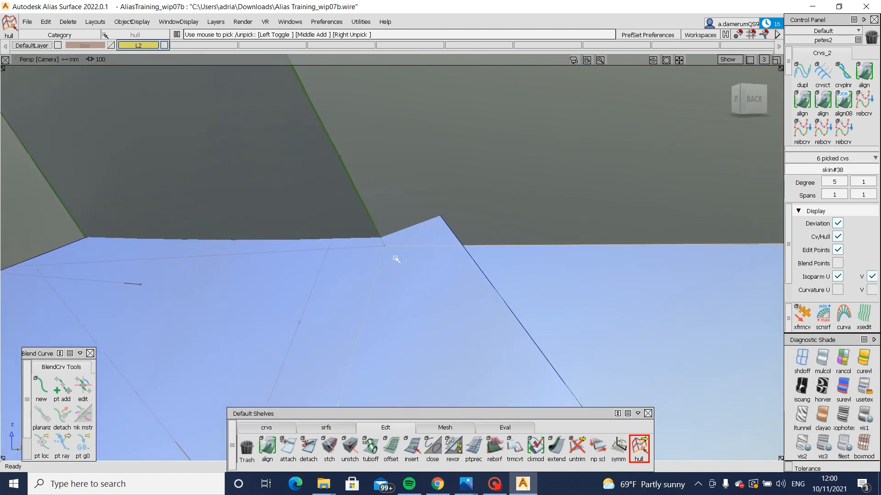
pyautogui.keyDown('ctrl'); pyautogui.keyDown('shift'); pyautogui.moveTo(507, 287); pyautogui.dragTo(514, 238, button='middle'); pyautogui.keyUp('shift'); pyautogui.keyUp('ctrl')
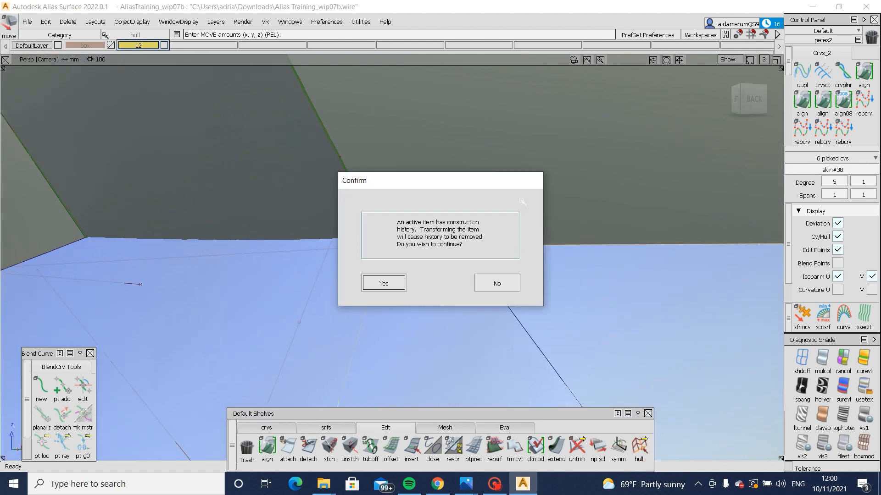
pyautogui.press('Return')
pyautogui.moveTo(542, 217); pyautogui.dragTo(543, 205, button='right')
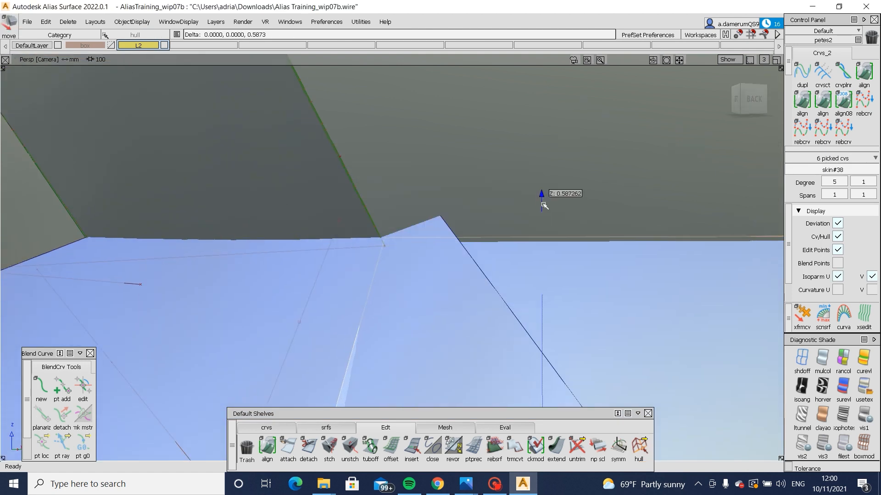
# Step: Move the straight lower skin's upper end CV onto the bottom corner of the inboard side surface
pyautogui.keyDown('ctrl'); pyautogui.keyDown('shift'); pyautogui.moveTo(514, 269); pyautogui.dragTo(510, 241); pyautogui.keyUp('shift'); pyautogui.keyUp('ctrl')
pyautogui.moveTo(354, 242)
pyautogui.keyDown('ctrl'); pyautogui.keyDown('shift'); pyautogui.mouseDown()
pyautogui.moveTo(388, 243)
pyautogui.moveTo(382, 197)
pyautogui.mouseUp(); pyautogui.keyUp('shift'); pyautogui.keyUp('ctrl')
pyautogui.click(393, 243)
pyautogui.keyDown('ctrl'); pyautogui.keyDown('shift'); pyautogui.moveTo(320, 208); pyautogui.dragTo(287, 211); pyautogui.keyUp('shift'); pyautogui.keyUp('ctrl')
pyautogui.click(266, 229)
pyautogui.keyDown('ctrl'); pyautogui.keyDown('shift'); pyautogui.moveTo(228, 309); pyautogui.dragTo(300, 266, button='right'); pyautogui.keyUp('shift'); pyautogui.keyUp('ctrl')
pyautogui.click(294, 308)
pyautogui.moveTo(358, 326)
pyautogui.keyDown('ctrl'); pyautogui.keyDown('shift'); pyautogui.mouseDown()
pyautogui.moveTo(362, 251)
pyautogui.moveTo(381, 243)
pyautogui.moveTo(372, 234)
pyautogui.moveTo(442, 242)
pyautogui.mouseUp(); pyautogui.keyUp('shift'); pyautogui.keyUp('ctrl')
pyautogui.click(383, 243)
pyautogui.keyDown('alt'); pyautogui.keyDown('shift'); pyautogui.moveTo(442, 241); pyautogui.dragTo(442, 309, button='right'); pyautogui.keyUp('shift'); pyautogui.keyUp('alt')
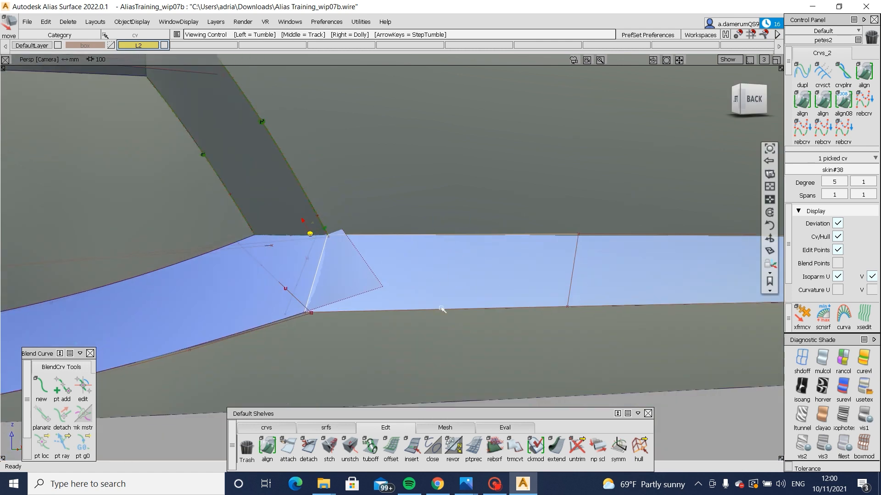
# Step: Intersect the straight lower skin with the curved lower surface and try to trim them along the intersection
pyautogui.keyDown('ctrl'); pyautogui.keyDown('shift'); pyautogui.moveTo(438, 307); pyautogui.dragTo(390, 267); pyautogui.keyUp('shift'); pyautogui.keyUp('ctrl')
pyautogui.click(339, 271)
pyautogui.keyDown('ctrl'); pyautogui.keyDown('shift'); pyautogui.moveTo(338, 270); pyautogui.dragTo(295, 250, button='middle'); pyautogui.keyUp('shift'); pyautogui.keyUp('ctrl')
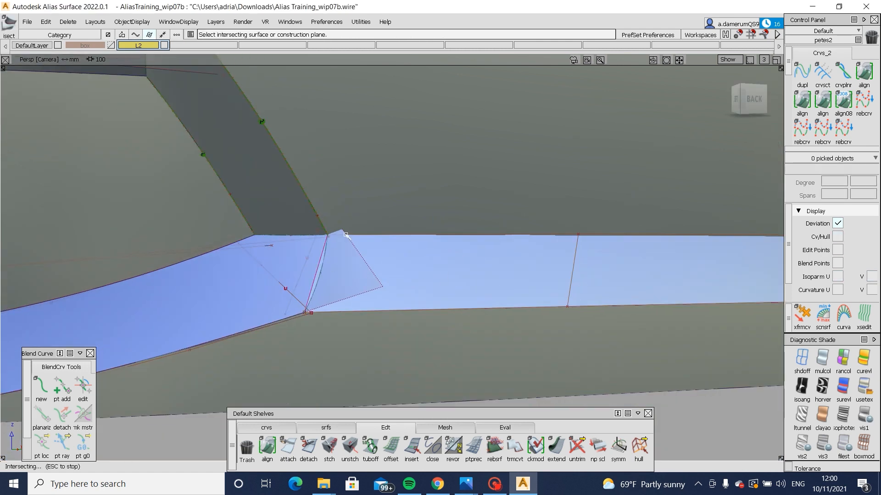
pyautogui.keyDown('ctrl'); pyautogui.keyDown('shift'); pyautogui.moveTo(347, 235); pyautogui.dragTo(239, 282, button='middle'); pyautogui.keyUp('shift'); pyautogui.keyUp('ctrl')
pyautogui.click(239, 281)
pyautogui.keyDown('ctrl'); pyautogui.keyDown('shift'); pyautogui.moveTo(451, 308); pyautogui.dragTo(467, 248); pyautogui.keyUp('shift'); pyautogui.keyUp('ctrl')
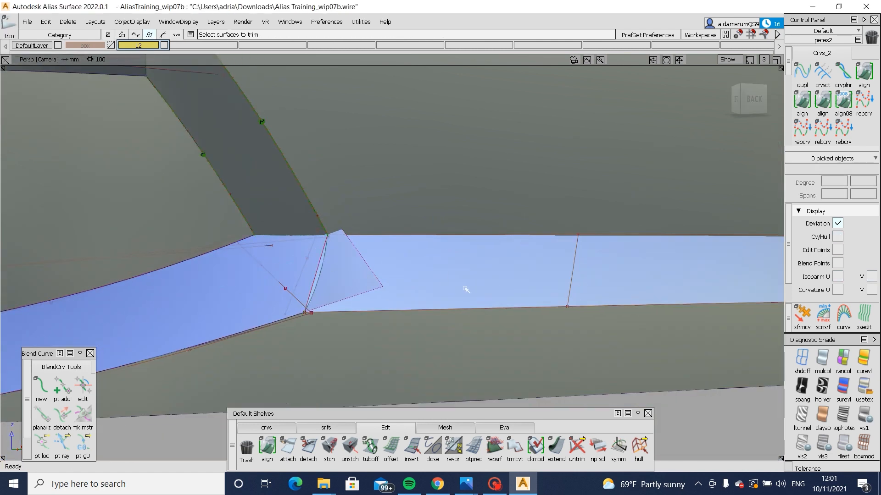
pyautogui.click(466, 290)
pyautogui.keyDown('ctrl'); pyautogui.keyDown('shift'); pyautogui.moveTo(589, 246); pyautogui.dragTo(587, 245); pyautogui.keyUp('shift'); pyautogui.keyUp('ctrl')
pyautogui.keyDown('ctrl'); pyautogui.keyDown('shift'); pyautogui.moveTo(588, 243); pyautogui.dragTo(526, 279); pyautogui.keyUp('shift'); pyautogui.keyUp('ctrl')
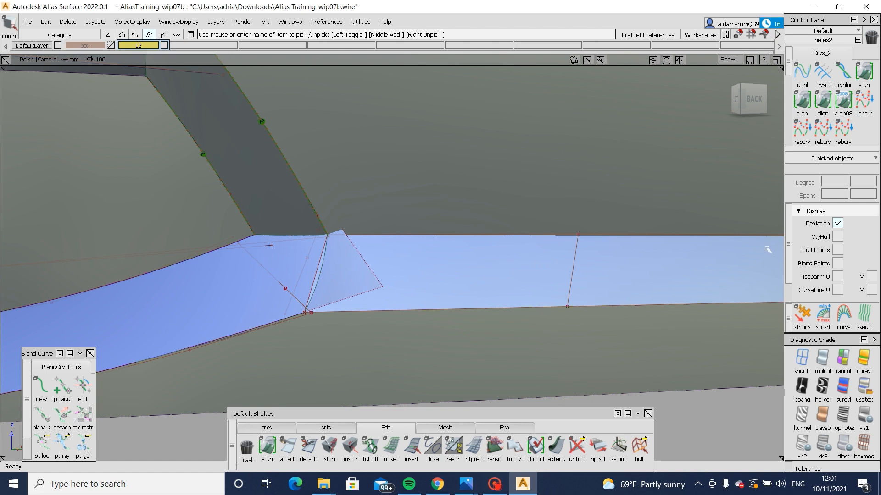
# Step: Set the V degree of the straight lower skin to 2
pyautogui.keyDown('ctrl'); pyautogui.keyDown('shift'); pyautogui.moveTo(673, 240); pyautogui.dragTo(597, 291); pyautogui.keyUp('shift'); pyautogui.keyUp('ctrl')
pyautogui.click(591, 302)
pyautogui.click(864, 182)
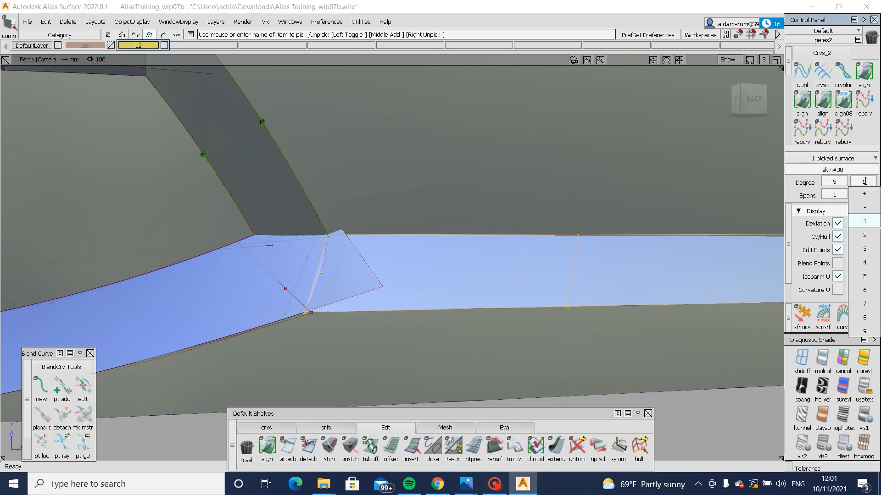
pyautogui.click(864, 234)
pyautogui.keyDown('ctrl'); pyautogui.keyDown('shift'); pyautogui.moveTo(617, 374); pyautogui.dragTo(631, 323); pyautogui.keyUp('shift'); pyautogui.keyUp('ctrl')
# Step: Move the straight lower skin's middle hull about 0.09 mm in positive X to give the surface slight crown
pyautogui.click(639, 449)
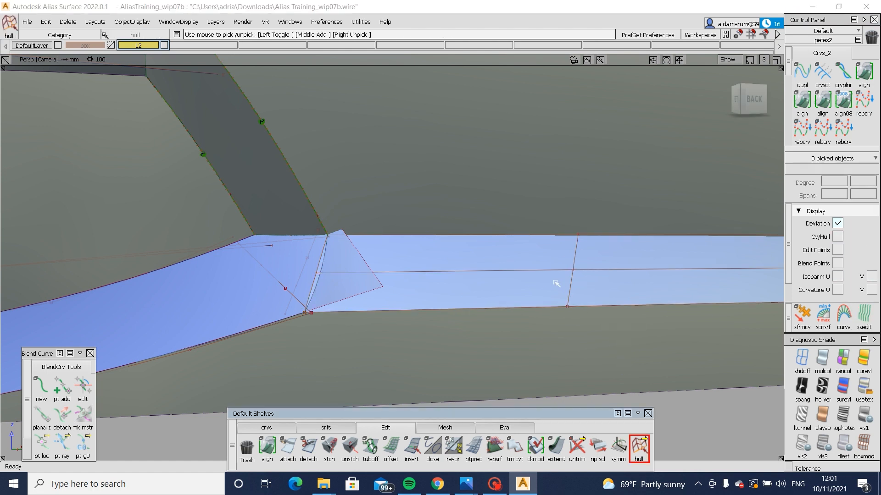
pyautogui.click(537, 271)
pyautogui.keyDown('alt'); pyautogui.keyDown('shift'); pyautogui.moveTo(537, 271); pyautogui.dragTo(559, 345); pyautogui.keyUp('shift'); pyautogui.keyUp('alt')
pyautogui.keyDown('ctrl'); pyautogui.keyDown('shift'); pyautogui.moveTo(558, 347); pyautogui.dragTo(560, 311, button='middle'); pyautogui.keyUp('shift'); pyautogui.keyUp('ctrl')
pyautogui.moveTo(560, 311); pyautogui.dragTo(564, 311)
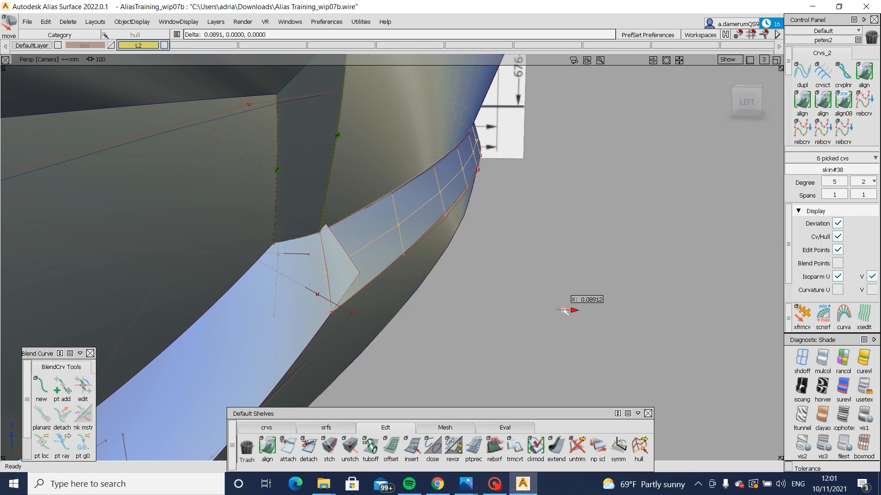
pyautogui.keyDown('alt'); pyautogui.keyDown('shift'); pyautogui.moveTo(661, 285); pyautogui.dragTo(466, 303, button='right'); pyautogui.keyUp('shift'); pyautogui.keyUp('alt')
pyautogui.keyDown('alt'); pyautogui.keyDown('shift'); pyautogui.moveTo(466, 304); pyautogui.dragTo(436, 298); pyautogui.keyUp('shift'); pyautogui.keyUp('alt')
pyautogui.moveTo(435, 298)
pyautogui.keyDown('alt'); pyautogui.keyDown('shift'); pyautogui.mouseDown(button='right')
pyautogui.moveTo(396, 310)
pyautogui.moveTo(442, 295)
pyautogui.mouseUp(button='right'); pyautogui.keyUp('shift'); pyautogui.keyUp('alt')
pyautogui.keyDown('alt'); pyautogui.keyDown('shift'); pyautogui.moveTo(441, 295); pyautogui.dragTo(550, 274); pyautogui.keyUp('shift'); pyautogui.keyUp('alt')
# Step: Push the straight lower skin's middle hull further in positive X, judging its crown from the side
pyautogui.click(741, 100)
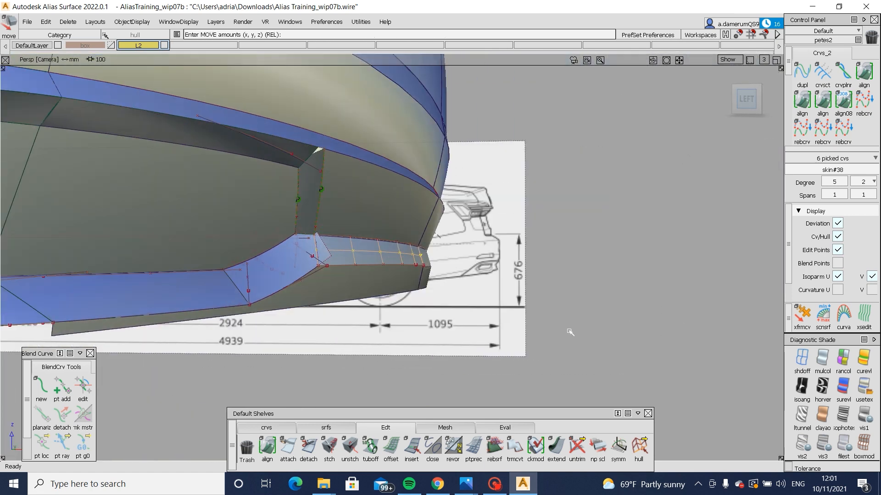
pyautogui.keyDown('alt'); pyautogui.keyDown('shift'); pyautogui.moveTo(495, 316); pyautogui.dragTo(596, 275, button='right'); pyautogui.keyUp('shift'); pyautogui.keyUp('alt')
pyautogui.keyDown('ctrl'); pyautogui.keyDown('shift'); pyautogui.moveTo(578, 355); pyautogui.dragTo(578, 316, button='middle'); pyautogui.keyUp('shift'); pyautogui.keyUp('ctrl')
pyautogui.moveTo(578, 317); pyautogui.dragTo(584, 316)
pyautogui.keyDown('alt'); pyautogui.keyDown('shift'); pyautogui.moveTo(569, 321); pyautogui.dragTo(293, 349); pyautogui.keyUp('shift'); pyautogui.keyUp('alt')
pyautogui.keyDown('ctrl'); pyautogui.keyDown('shift'); pyautogui.moveTo(467, 366); pyautogui.dragTo(498, 268); pyautogui.keyUp('shift'); pyautogui.keyUp('ctrl')
pyautogui.keyDown('ctrl'); pyautogui.keyDown('shift'); pyautogui.moveTo(498, 267); pyautogui.dragTo(415, 302, button='middle'); pyautogui.keyUp('shift'); pyautogui.keyUp('ctrl')
pyautogui.keyDown('ctrl'); pyautogui.keyDown('alt'); pyautogui.click(483, 266); pyautogui.keyUp('alt'); pyautogui.keyUp('ctrl')
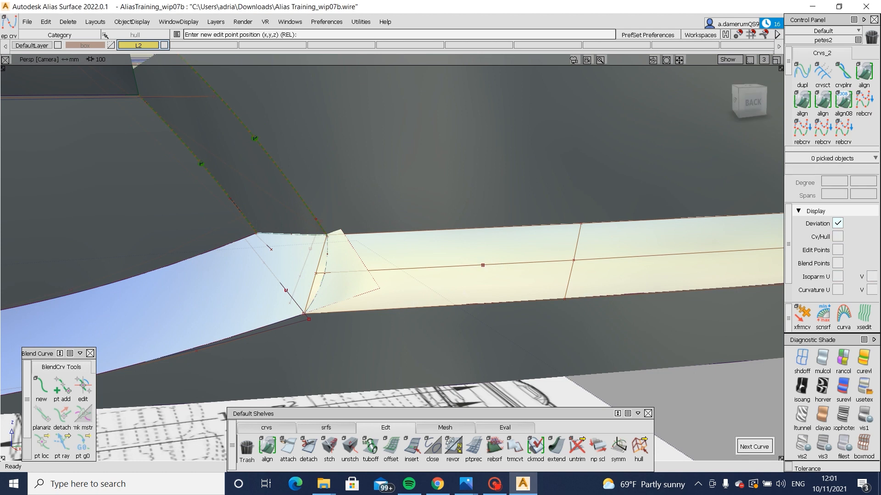
pyautogui.keyDown('ctrl'); pyautogui.keyDown('shift'); pyautogui.moveTo(483, 265); pyautogui.dragTo(454, 291, button='right'); pyautogui.keyUp('shift'); pyautogui.keyUp('ctrl')
pyautogui.click(452, 282)
pyautogui.press('space')
pyautogui.keyDown('alt'); pyautogui.keyDown('shift'); pyautogui.moveTo(385, 294); pyautogui.dragTo(426, 276, button='right'); pyautogui.keyUp('shift'); pyautogui.keyUp('alt')
pyautogui.keyDown('alt'); pyautogui.keyDown('shift'); pyautogui.moveTo(426, 275); pyautogui.dragTo(389, 275); pyautogui.keyUp('shift'); pyautogui.keyUp('alt')
# Step: Select the straight lower skin's middle hull again for moving and check its crown where it meets the curved surface
pyautogui.click(618, 446)
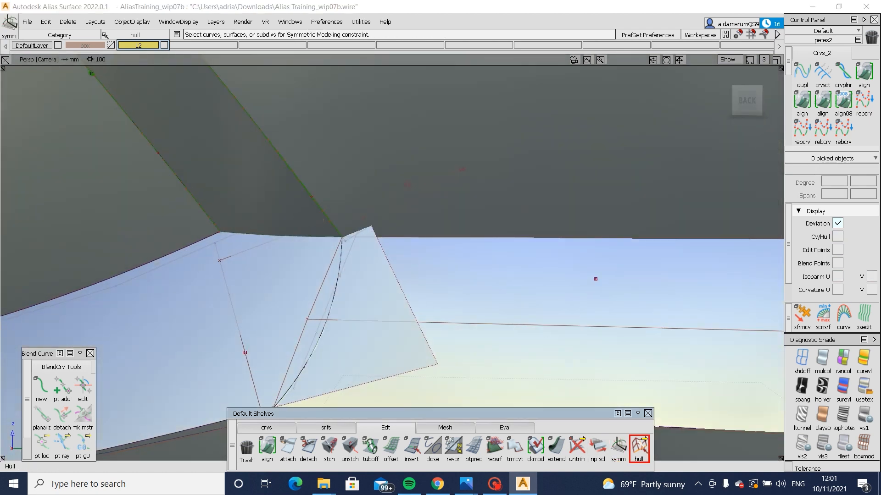
pyautogui.click(527, 323)
pyautogui.keyDown('alt'); pyautogui.keyDown('shift'); pyautogui.moveTo(527, 323); pyautogui.dragTo(354, 365); pyautogui.keyUp('shift'); pyautogui.keyUp('alt')
pyautogui.keyDown('ctrl'); pyautogui.keyDown('shift'); pyautogui.moveTo(362, 365); pyautogui.dragTo(423, 364, button='middle'); pyautogui.keyUp('shift'); pyautogui.keyUp('ctrl')
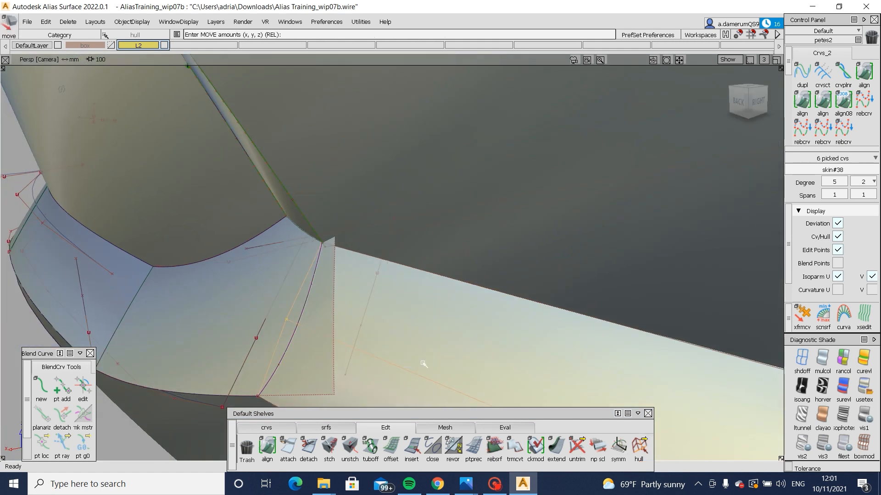
pyautogui.moveTo(225, 353)
pyautogui.keyDown('alt'); pyautogui.keyDown('shift'); pyautogui.mouseDown()
pyautogui.moveTo(348, 323)
pyautogui.moveTo(423, 342)
pyautogui.mouseUp(); pyautogui.keyUp('shift'); pyautogui.keyUp('alt')
pyautogui.keyDown('ctrl'); pyautogui.keyDown('shift'); pyautogui.moveTo(486, 377); pyautogui.dragTo(488, 298); pyautogui.keyUp('shift'); pyautogui.keyUp('ctrl')
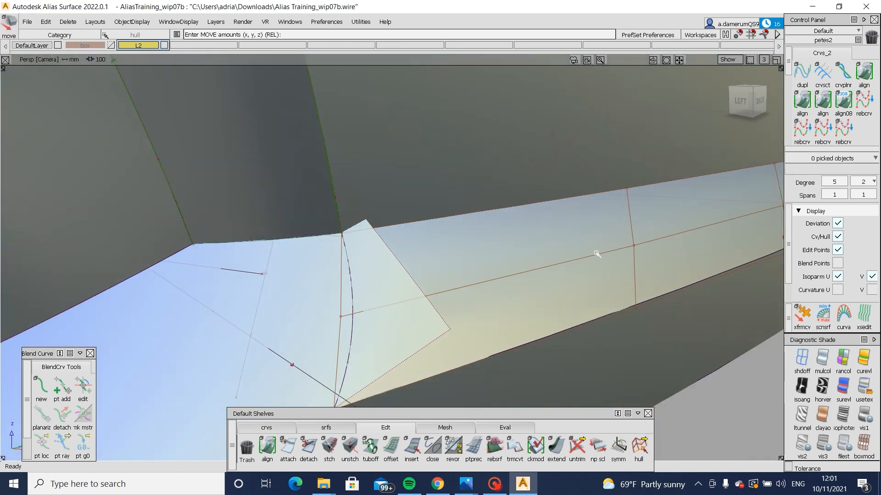
# Step: Trim the overhanging end of the curved lower surface along its intersection with the straight lower skin
pyautogui.moveTo(376, 312)
pyautogui.keyDown('ctrl'); pyautogui.keyDown('shift'); pyautogui.mouseDown(button='middle')
pyautogui.moveTo(312, 316)
pyautogui.moveTo(342, 274)
pyautogui.mouseUp(button='middle'); pyautogui.keyUp('shift'); pyautogui.keyUp('ctrl')
pyautogui.click(311, 314)
pyautogui.click(379, 299)
pyautogui.click(380, 299)
pyautogui.keyDown('alt'); pyautogui.keyDown('shift'); pyautogui.moveTo(379, 299); pyautogui.dragTo(220, 332, button='right'); pyautogui.keyUp('shift'); pyautogui.keyUp('alt')
pyautogui.keyDown('alt'); pyautogui.keyDown('shift'); pyautogui.moveTo(220, 332); pyautogui.dragTo(200, 333); pyautogui.keyUp('shift'); pyautogui.keyUp('alt')
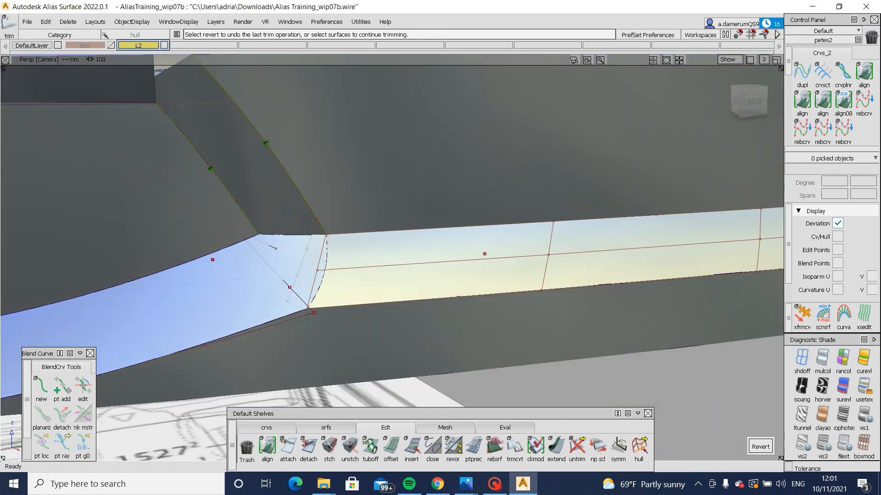
# Step: Hide the lower surfaces' control hulls and set the canvas transparency to 0.410 in the back view
pyautogui.keyDown('ctrl'); pyautogui.keyDown('shift'); pyautogui.moveTo(441, 300); pyautogui.dragTo(482, 299); pyautogui.keyUp('shift'); pyautogui.keyUp('ctrl')
pyautogui.click(485, 299)
pyautogui.keyDown('alt'); pyautogui.keyDown('shift'); pyautogui.moveTo(367, 293); pyautogui.dragTo(337, 288); pyautogui.keyUp('shift'); pyautogui.keyUp('alt')
pyautogui.keyDown('alt'); pyautogui.keyDown('shift'); pyautogui.moveTo(322, 255); pyautogui.dragTo(320, 289, button='right'); pyautogui.keyUp('shift'); pyautogui.keyUp('alt')
pyautogui.click(748, 102)
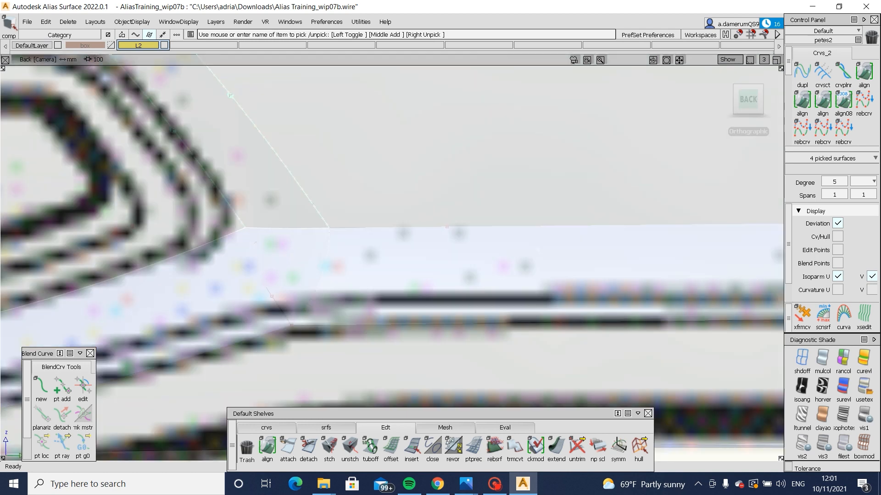
pyautogui.scroll(-2, 831, 248)
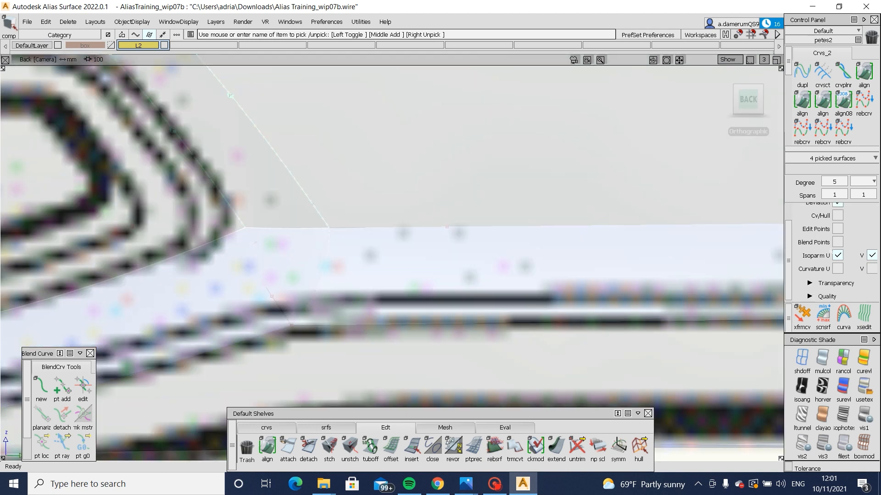
pyautogui.click(835, 283)
pyautogui.scroll(-8, 832, 275)
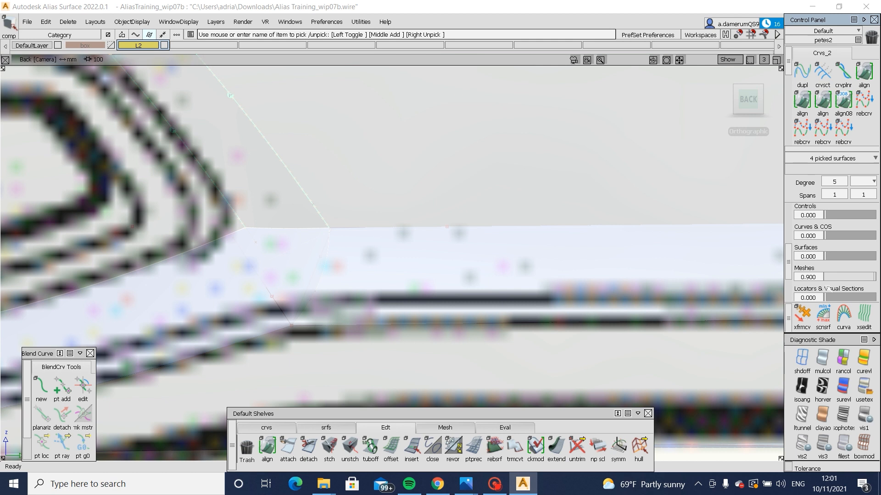
pyautogui.moveTo(825, 260); pyautogui.dragTo(847, 262)
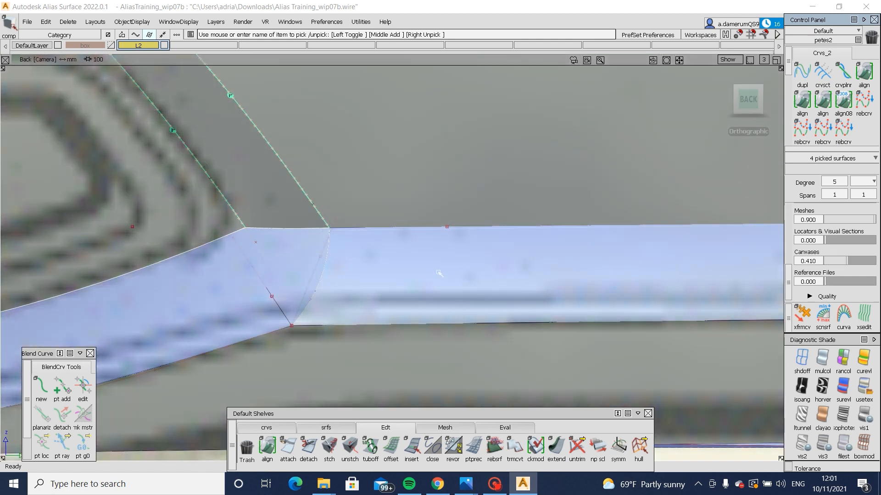
# Step: Draw a slanted straight edit point curve across the straight lower skin, just inboard of the corner
pyautogui.keyDown('ctrl'); pyautogui.keyDown('shift'); pyautogui.moveTo(437, 293); pyautogui.dragTo(440, 223); pyautogui.keyUp('shift'); pyautogui.keyUp('ctrl')
pyautogui.click(272, 429)
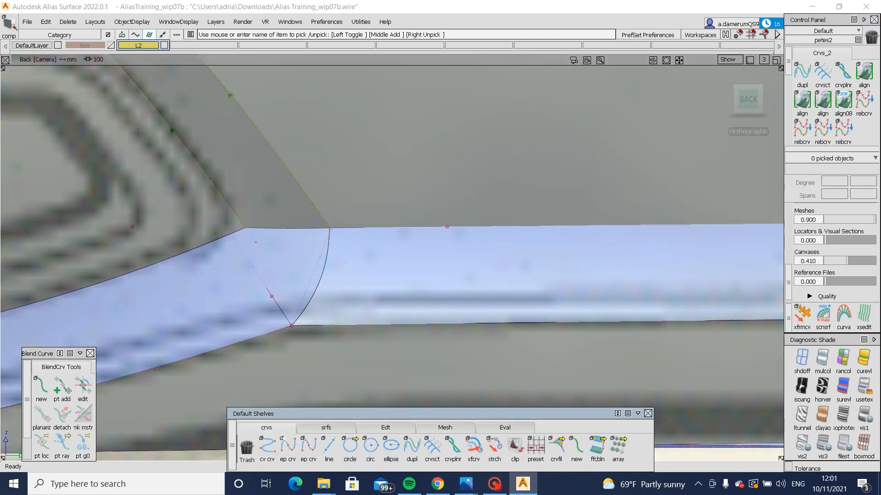
pyautogui.click(412, 220)
pyautogui.click(367, 328)
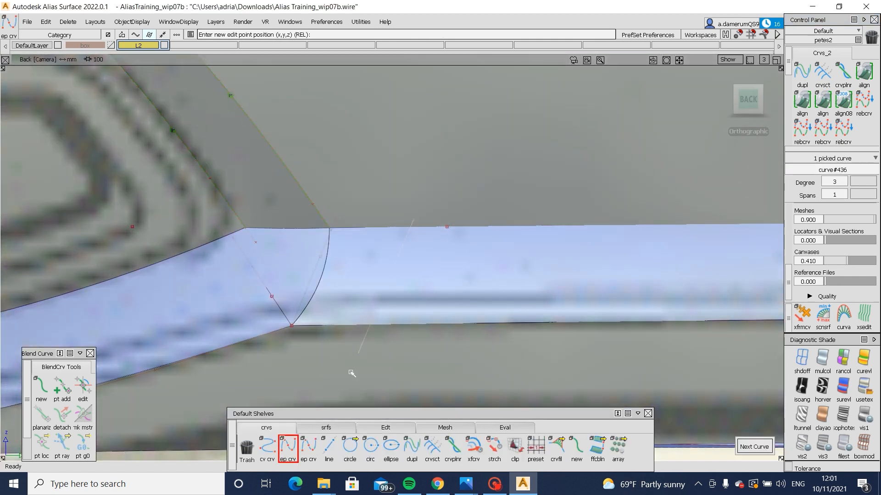
pyautogui.press('space')
# Step: Draw a second slanted curve across the curved lower surface and shift it slightly sideways toward the corner
pyautogui.click(250, 214)
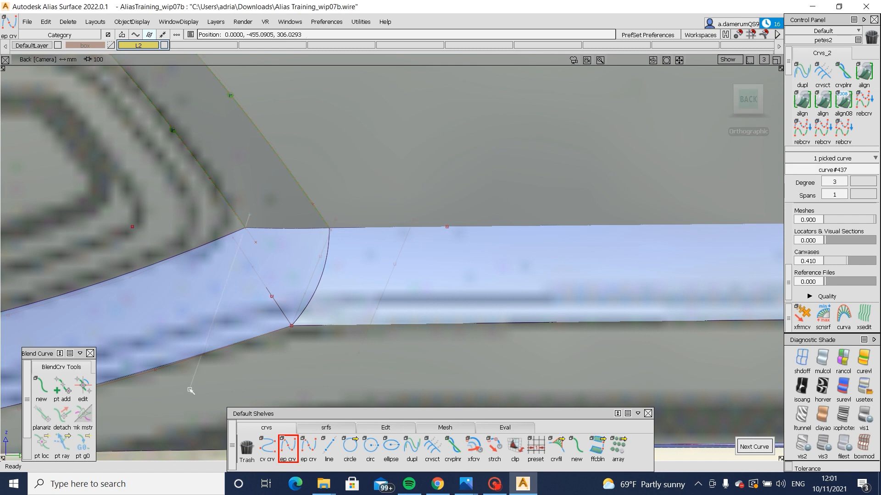
pyautogui.keyDown('ctrl'); pyautogui.keyDown('shift'); pyautogui.moveTo(271, 347); pyautogui.dragTo(229, 298); pyautogui.keyUp('shift'); pyautogui.keyUp('ctrl')
pyautogui.click(225, 287)
pyautogui.keyDown('ctrl'); pyautogui.keyDown('shift'); pyautogui.moveTo(240, 312); pyautogui.dragTo(245, 280, button='middle'); pyautogui.keyUp('shift'); pyautogui.keyUp('ctrl')
pyautogui.moveTo(261, 298); pyautogui.dragTo(271, 297)
# Step: Project both slanted curves along the back view onto the straight and curved lower surfaces
pyautogui.keyDown('ctrl'); pyautogui.keyDown('shift'); pyautogui.moveTo(385, 351); pyautogui.dragTo(407, 295); pyautogui.keyUp('shift'); pyautogui.keyUp('ctrl')
pyautogui.click(406, 295)
pyautogui.click(185, 301)
pyautogui.keyDown('ctrl'); pyautogui.keyDown('shift'); pyautogui.moveTo(185, 303); pyautogui.dragTo(204, 290, button='right'); pyautogui.keyUp('shift'); pyautogui.keyUp('ctrl')
pyautogui.moveTo(213, 289); pyautogui.dragTo(254, 315)
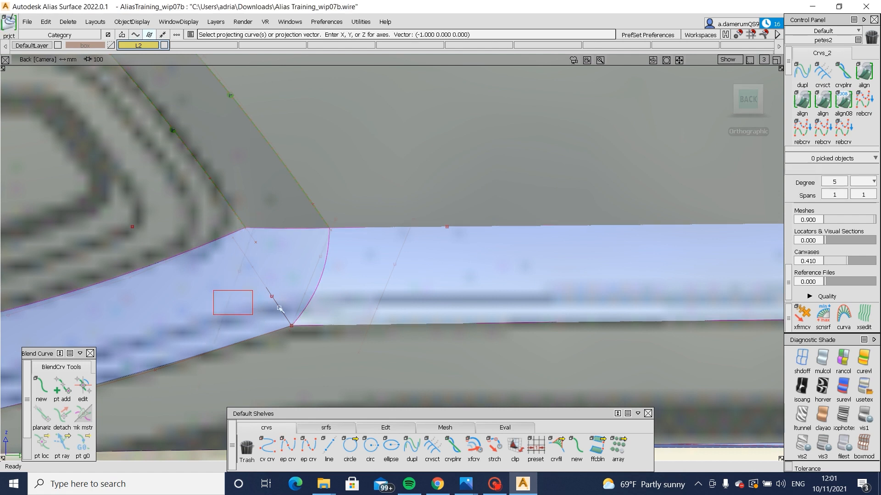
pyautogui.moveTo(360, 289); pyautogui.dragTo(403, 304)
pyautogui.press('space')
# Step: Trim both lower surfaces at the projected curves, keeping the portions away from the corner
pyautogui.keyDown('ctrl'); pyautogui.keyDown('shift'); pyautogui.moveTo(407, 302); pyautogui.dragTo(448, 298, button='right'); pyautogui.keyUp('shift'); pyautogui.keyUp('ctrl')
pyautogui.click(448, 299)
pyautogui.press('space')
pyautogui.click(175, 308)
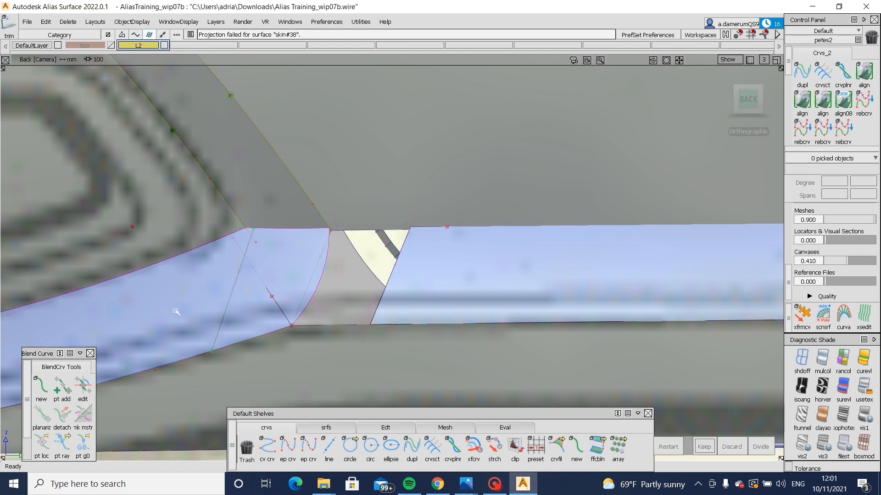
pyautogui.press('space')
# Step: Bridge the gap between the two trimmed lower edges with a freeform blend using G2 curvature on both sides
pyautogui.click(326, 428)
pyautogui.click(432, 446)
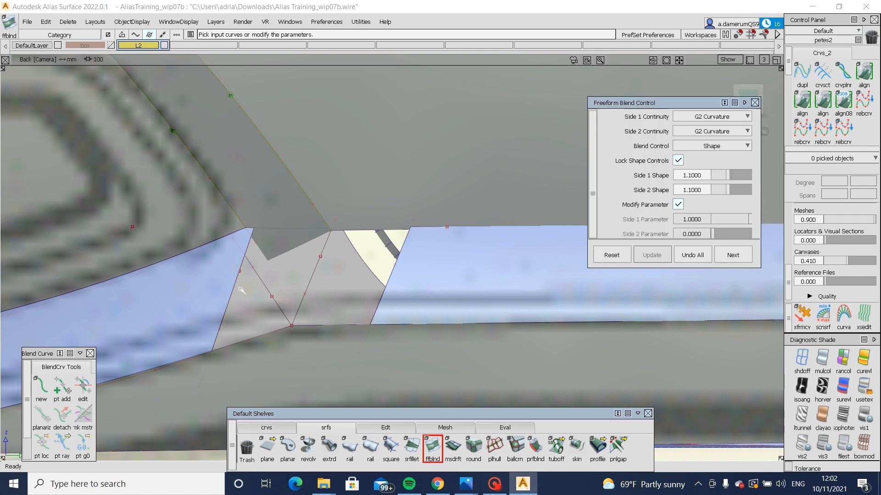
pyautogui.click(234, 284)
pyautogui.click(256, 308)
pyautogui.click(387, 290)
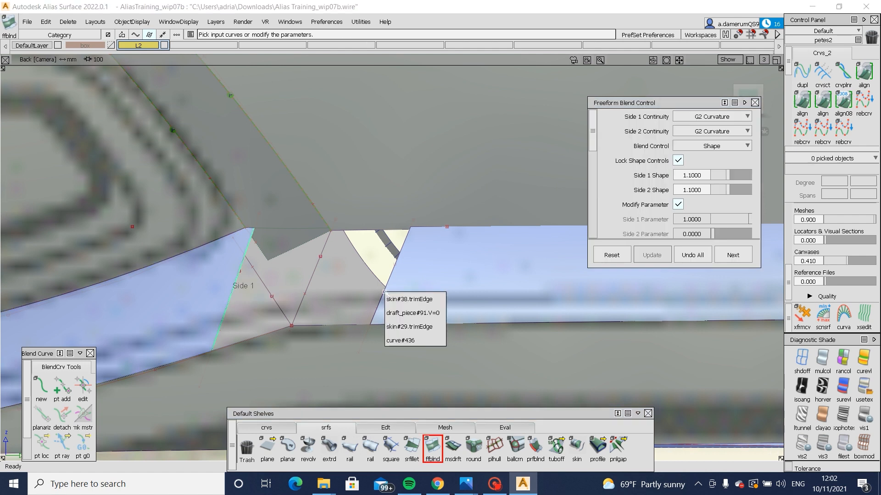
pyautogui.click(420, 299)
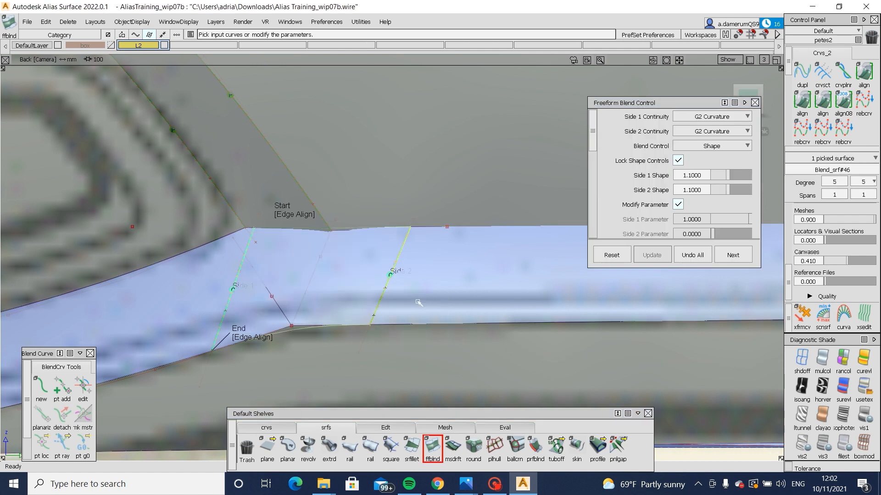
pyautogui.keyDown('alt'); pyautogui.keyDown('shift'); pyautogui.moveTo(244, 260); pyautogui.dragTo(352, 262); pyautogui.keyUp('shift'); pyautogui.keyUp('alt')
pyautogui.press('space')
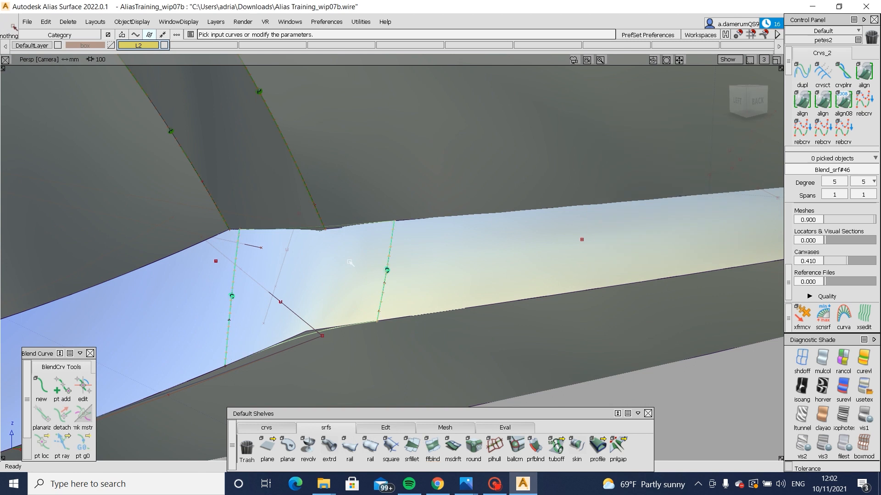
pyautogui.click(261, 230)
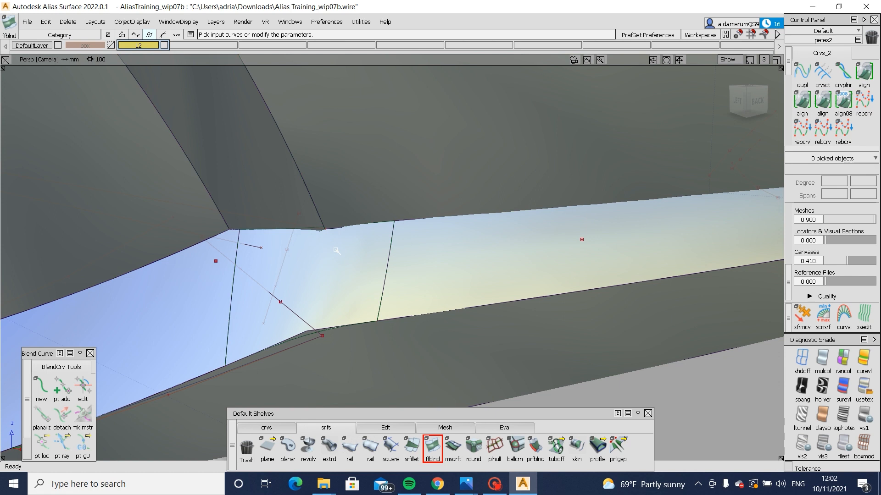
pyautogui.hotkey('ctrl', 'm')
pyautogui.hotkey('ctrl', 'm')
# Step: Project the blend's lower edge onto the bumper surface below, trim away the overlap and inspect the shaded transition
pyautogui.keyDown('ctrl'); pyautogui.keyDown('shift'); pyautogui.moveTo(359, 334); pyautogui.dragTo(325, 370); pyautogui.keyUp('shift'); pyautogui.keyUp('ctrl')
pyautogui.click(258, 353)
pyautogui.keyDown('ctrl'); pyautogui.keyDown('shift'); pyautogui.moveTo(258, 353); pyautogui.dragTo(318, 347); pyautogui.keyUp('shift'); pyautogui.keyUp('ctrl')
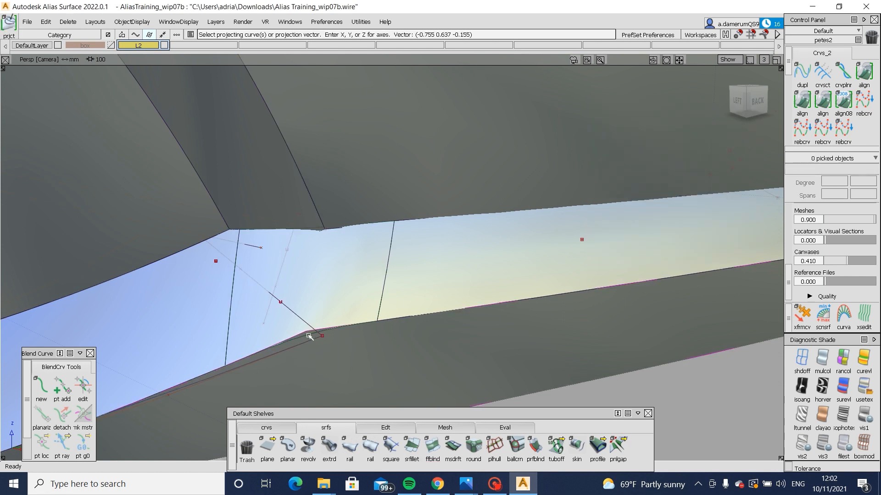
pyautogui.click(309, 336)
pyautogui.keyDown('ctrl'); pyautogui.keyDown('shift'); pyautogui.moveTo(413, 322); pyautogui.dragTo(332, 375, button='middle'); pyautogui.keyUp('shift'); pyautogui.keyUp('ctrl')
pyautogui.doubleClick(349, 366)
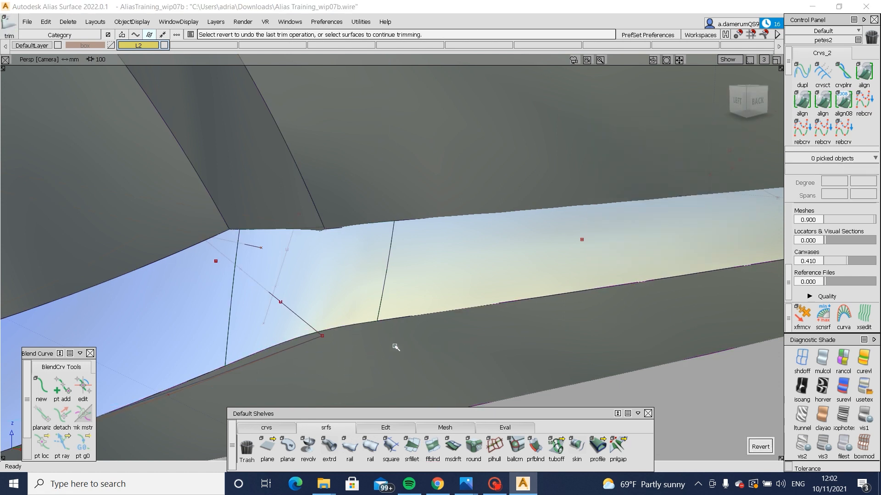
pyautogui.keyDown('alt'); pyautogui.keyDown('shift'); pyautogui.moveTo(397, 348); pyautogui.dragTo(256, 207); pyautogui.keyUp('shift'); pyautogui.keyUp('alt')
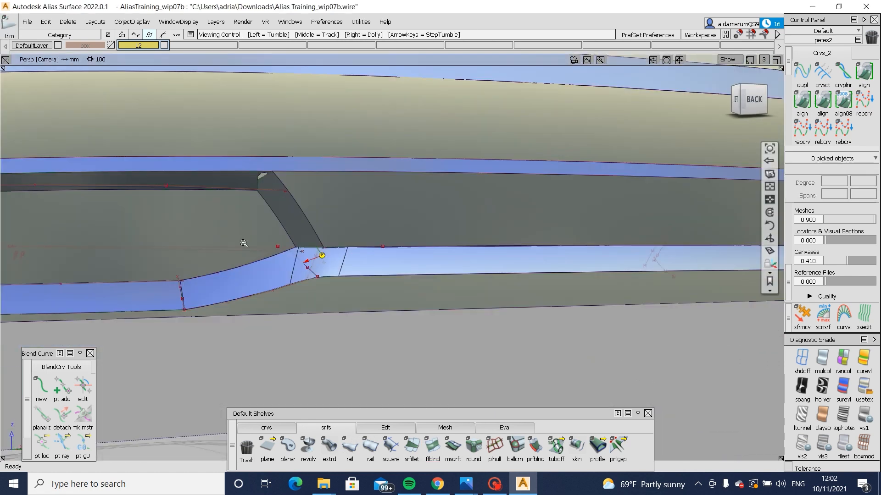
pyautogui.keyDown('alt'); pyautogui.keyDown('shift'); pyautogui.moveTo(244, 244); pyautogui.dragTo(192, 252, button='right'); pyautogui.keyUp('shift'); pyautogui.keyUp('alt')
pyautogui.hotkey('ctrl', 'm')
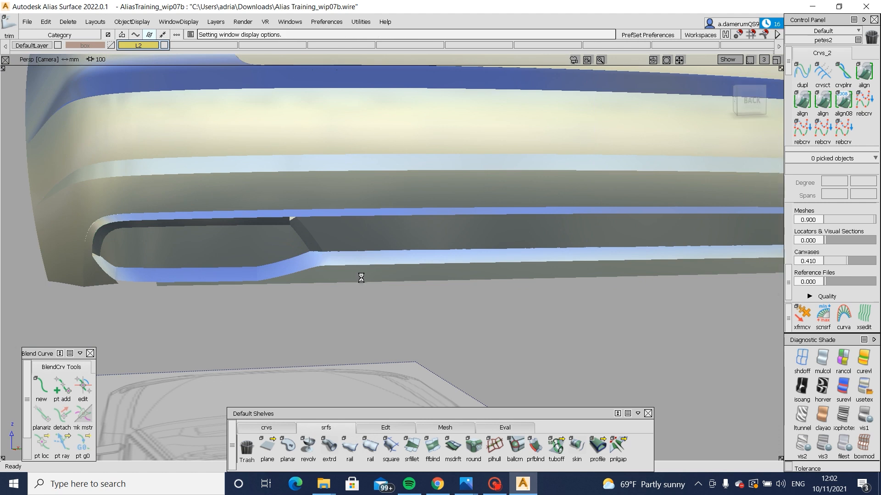
pyautogui.keyDown('alt'); pyautogui.keyDown('shift'); pyautogui.moveTo(359, 320); pyautogui.dragTo(370, 336); pyautogui.keyUp('shift'); pyautogui.keyUp('alt')
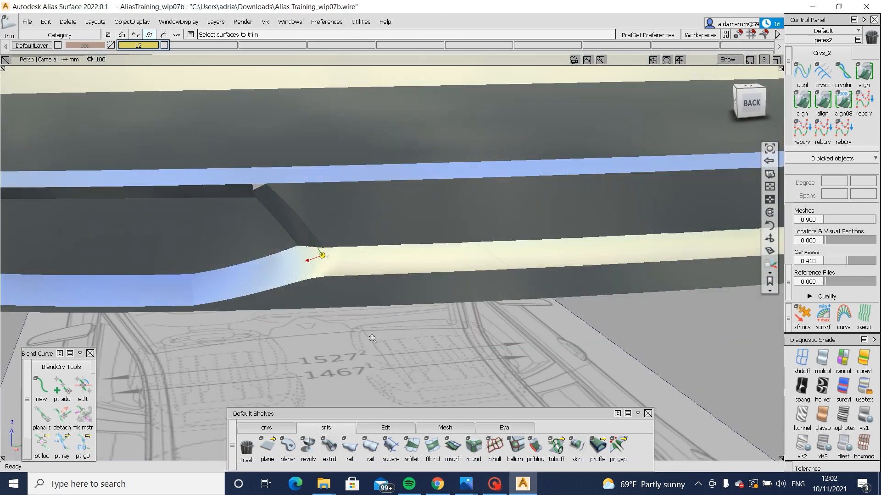
# Step: Select the straight lower lip surface with its new blend, and the inner surface above, as the two sides of a surface fillet
pyautogui.keyDown('alt'); pyautogui.keyDown('shift'); pyautogui.moveTo(369, 337); pyautogui.dragTo(345, 339, button='right'); pyautogui.keyUp('shift'); pyautogui.keyUp('alt')
pyautogui.keyDown('alt'); pyautogui.keyDown('shift'); pyautogui.click(341, 258); pyautogui.keyUp('shift'); pyautogui.keyUp('alt')
pyautogui.hotkey('ctrl', 'm')
pyautogui.keyDown('alt'); pyautogui.keyDown('shift'); pyautogui.moveTo(367, 297); pyautogui.dragTo(424, 280); pyautogui.keyUp('shift'); pyautogui.keyUp('alt')
pyautogui.keyDown('alt'); pyautogui.keyDown('shift'); pyautogui.moveTo(424, 280); pyautogui.dragTo(475, 263, button='right'); pyautogui.keyUp('shift'); pyautogui.keyUp('alt')
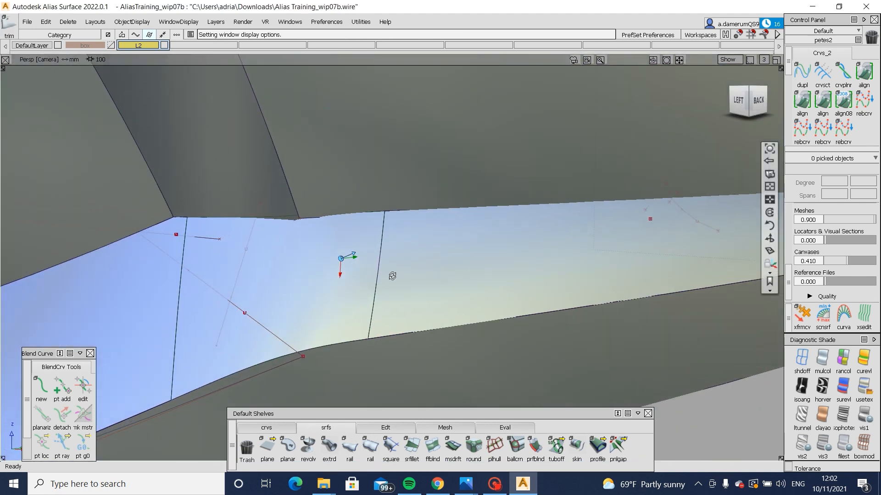
pyautogui.keyDown('alt'); pyautogui.keyDown('shift'); pyautogui.moveTo(391, 276); pyautogui.dragTo(395, 413); pyautogui.keyUp('shift'); pyautogui.keyUp('alt')
pyautogui.click(409, 445)
pyautogui.keyDown('shift'); pyautogui.click(436, 245); pyautogui.keyUp('shift')
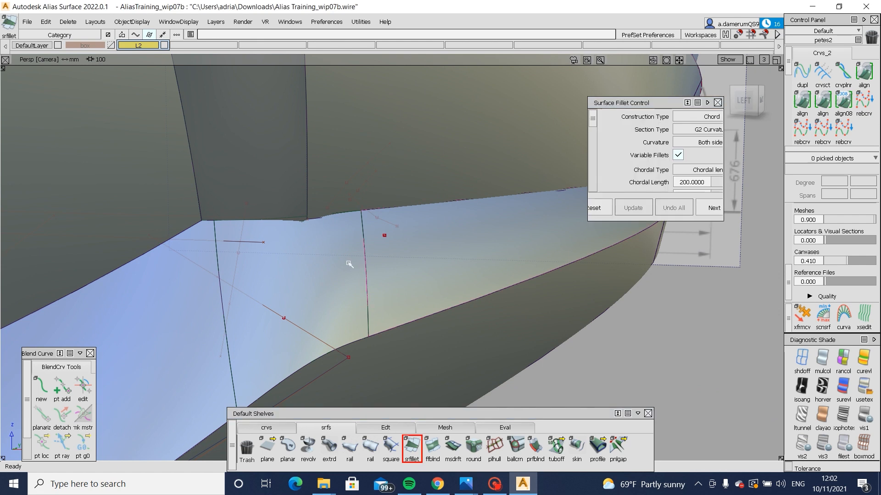
pyautogui.keyDown('shift'); pyautogui.click(350, 263); pyautogui.keyUp('shift')
pyautogui.click(350, 175)
# Step: Build the G2 surface fillet with Default flow at the start and a chordal length of 20 mm
pyautogui.keyDown('alt'); pyautogui.keyDown('shift'); pyautogui.moveTo(542, 180); pyautogui.dragTo(666, 182); pyautogui.keyUp('shift'); pyautogui.keyUp('alt')
pyautogui.scroll(-5, 697, 202)
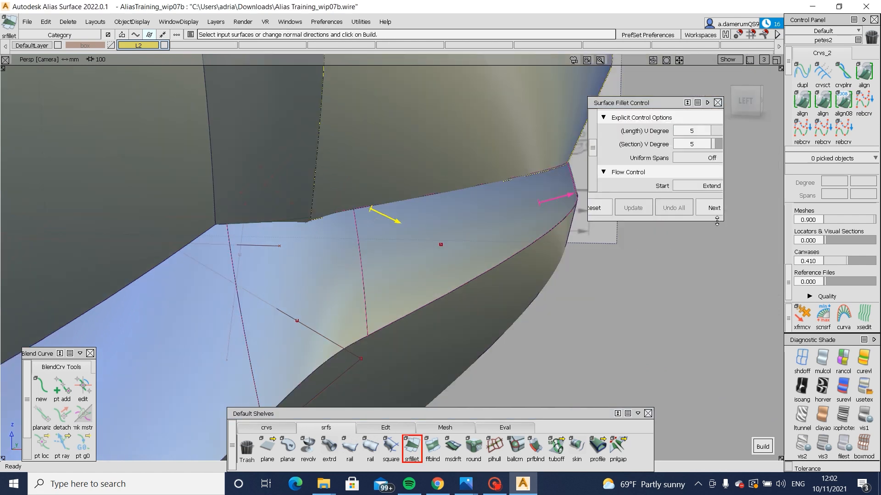
pyautogui.moveTo(721, 222); pyautogui.dragTo(756, 288)
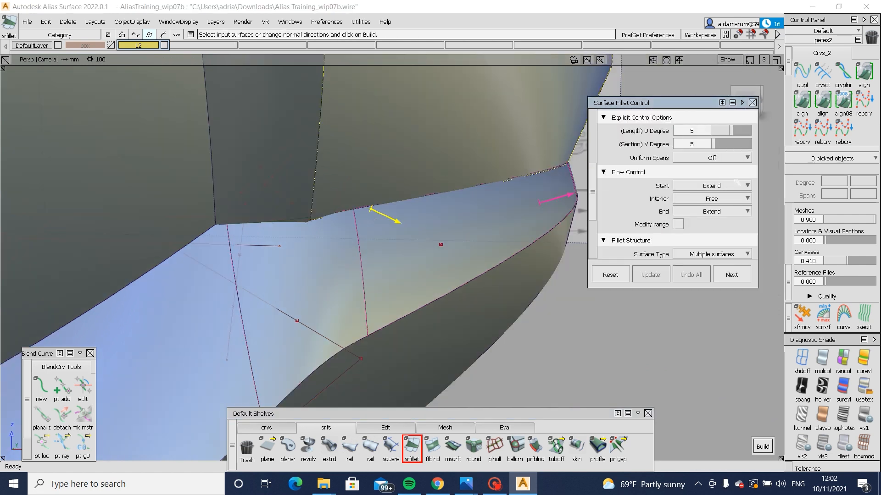
pyautogui.click(729, 186)
pyautogui.click(730, 197)
pyautogui.scroll(5, 731, 212)
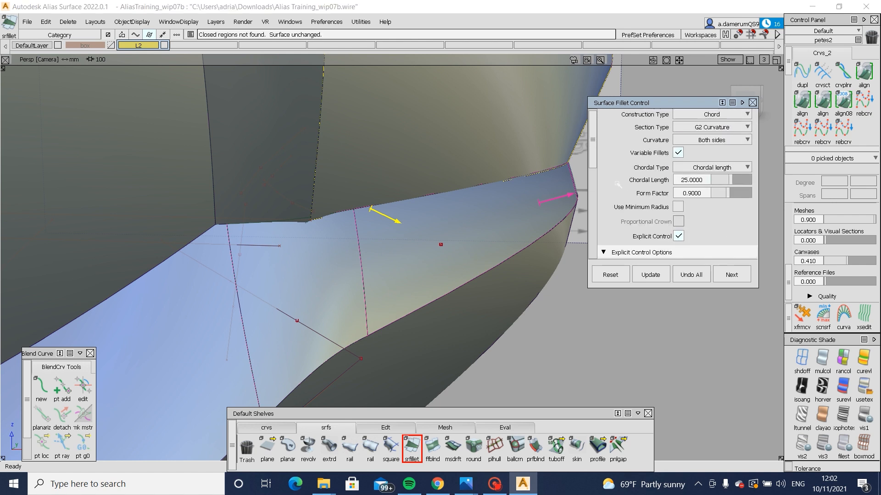
pyautogui.keyDown('alt'); pyautogui.keyDown('shift'); pyautogui.moveTo(424, 233); pyautogui.dragTo(353, 243); pyautogui.keyUp('shift'); pyautogui.keyUp('alt')
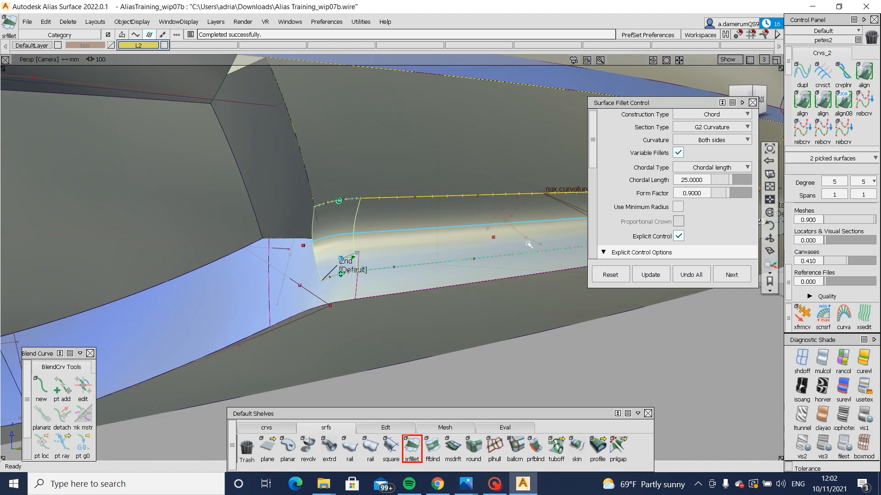
pyautogui.click(702, 180)
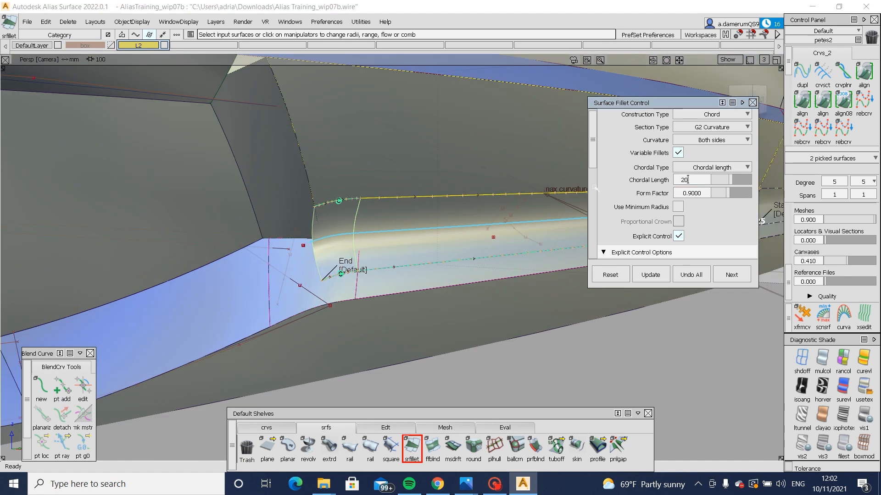
pyautogui.press('Return')
# Step: Build a second G2 surface fillet with 20 mm chordal length between the slanted draft face and the lower lip surfaces
pyautogui.click(287, 212)
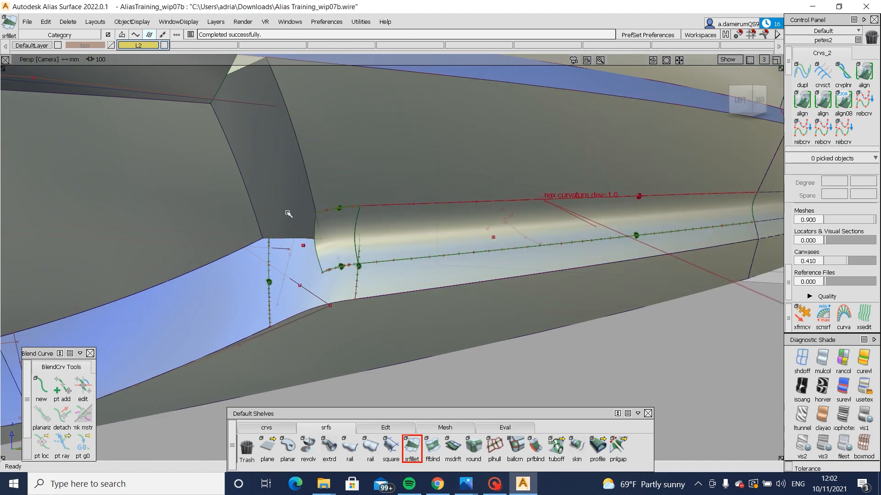
pyautogui.click(248, 271)
pyautogui.press('space')
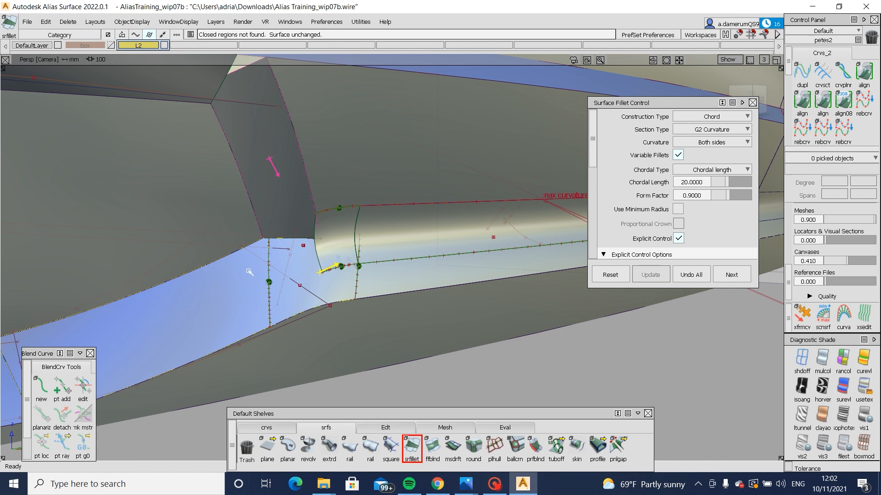
pyautogui.keyDown('alt'); pyautogui.keyDown('shift'); pyautogui.moveTo(249, 271); pyautogui.dragTo(254, 185); pyautogui.keyUp('shift'); pyautogui.keyUp('alt')
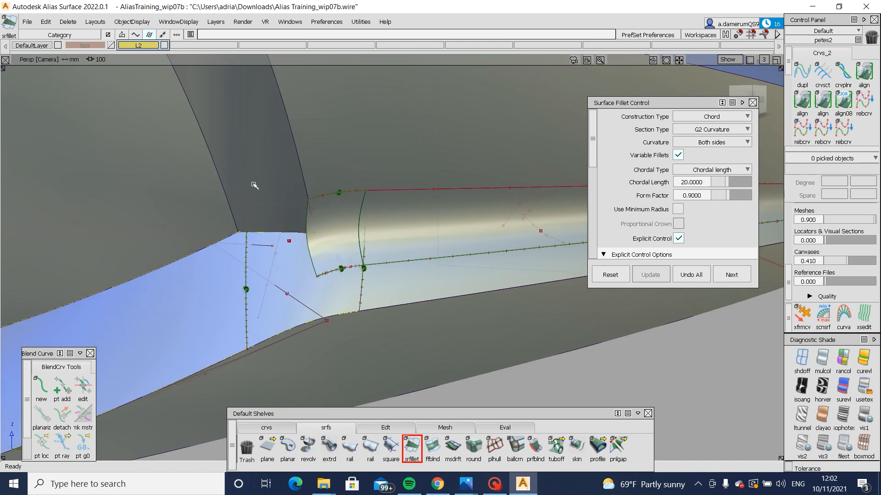
pyautogui.click(237, 282)
pyautogui.click(264, 198)
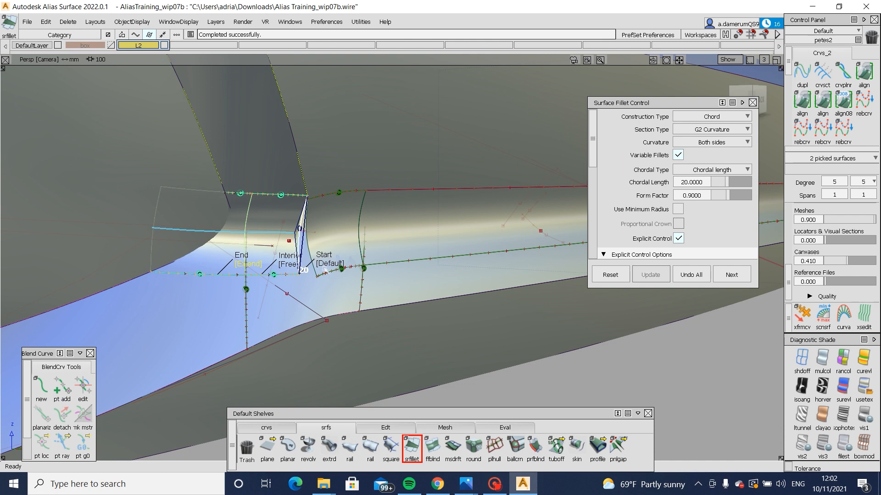
pyautogui.keyDown('alt'); pyautogui.keyDown('shift'); pyautogui.moveTo(431, 291); pyautogui.dragTo(328, 276, button='right'); pyautogui.keyUp('shift'); pyautogui.keyUp('alt')
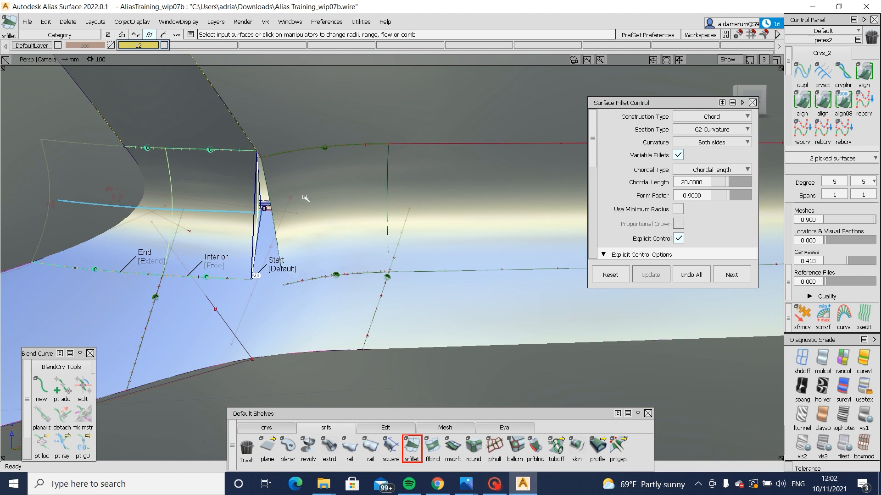
pyautogui.press('Escape')
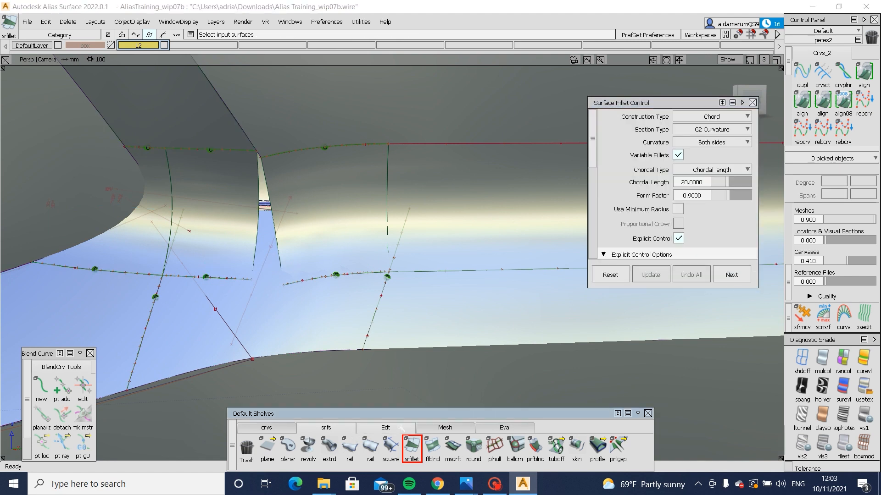
# Step: Extend the facing ends of both fillets across the gap at the corner, the straight lip's fillet by about 2.87 mm
pyautogui.click(385, 428)
pyautogui.click(555, 448)
pyautogui.click(257, 247)
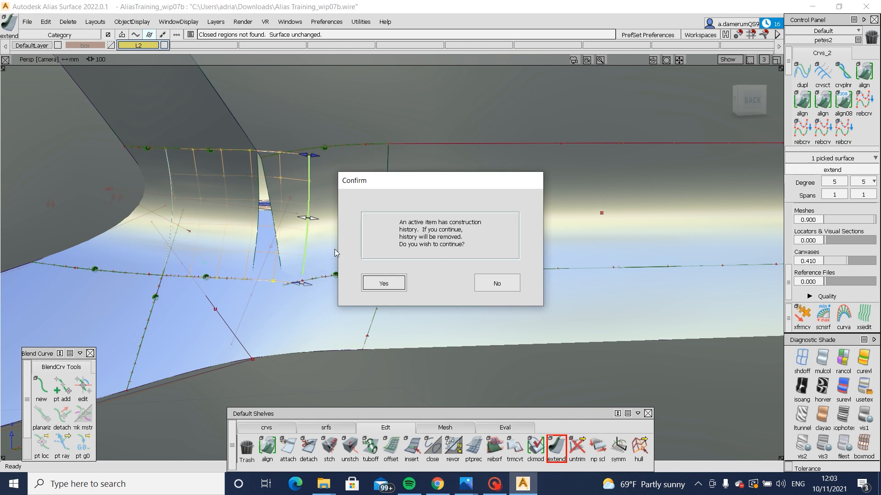
pyautogui.press('Return')
pyautogui.click(278, 226)
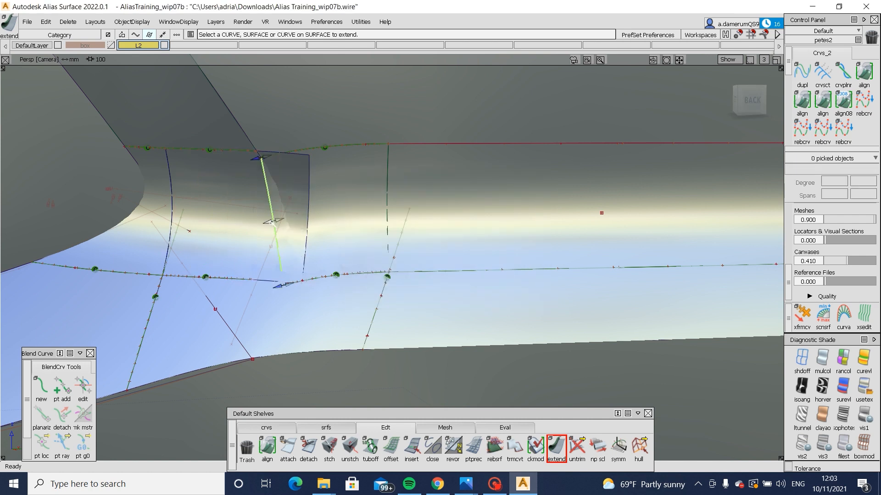
pyautogui.press('Return')
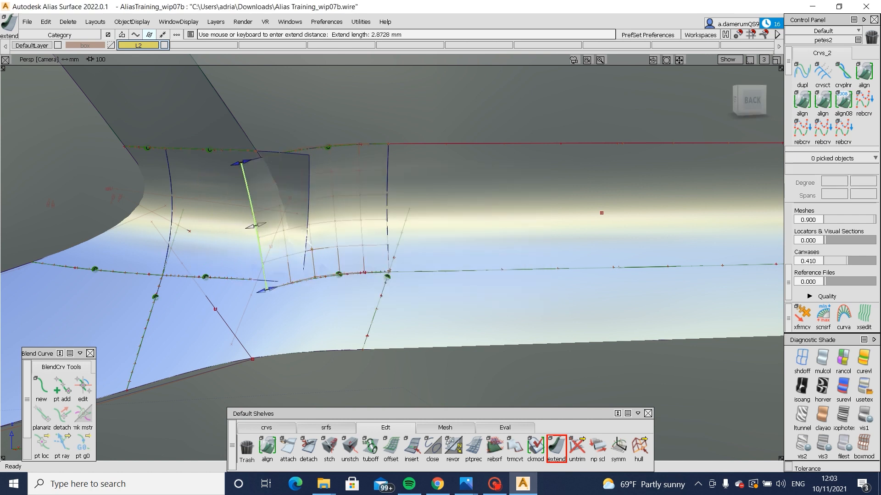
pyautogui.keyDown('alt'); pyautogui.keyDown('shift'); pyautogui.moveTo(309, 246); pyautogui.dragTo(301, 274); pyautogui.keyUp('shift'); pyautogui.keyUp('alt')
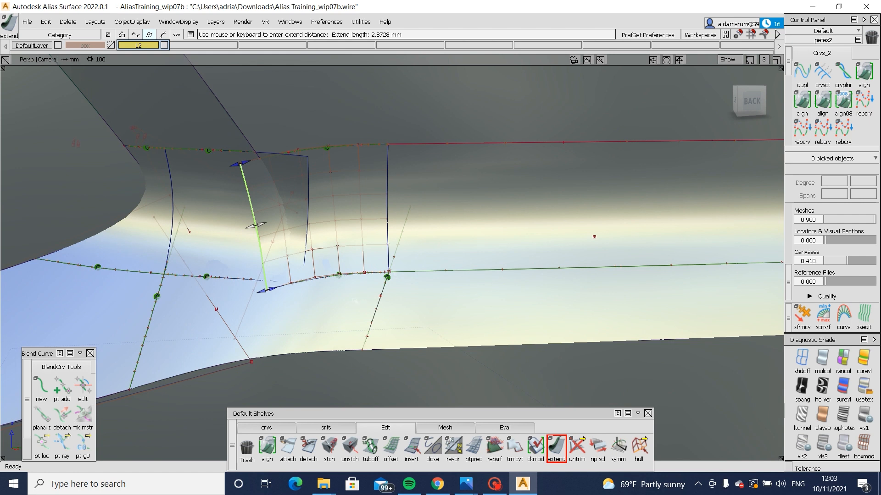
pyautogui.keyDown('ctrl'); pyautogui.keyDown('shift'); pyautogui.moveTo(323, 306); pyautogui.dragTo(327, 211); pyautogui.keyUp('shift'); pyautogui.keyUp('ctrl')
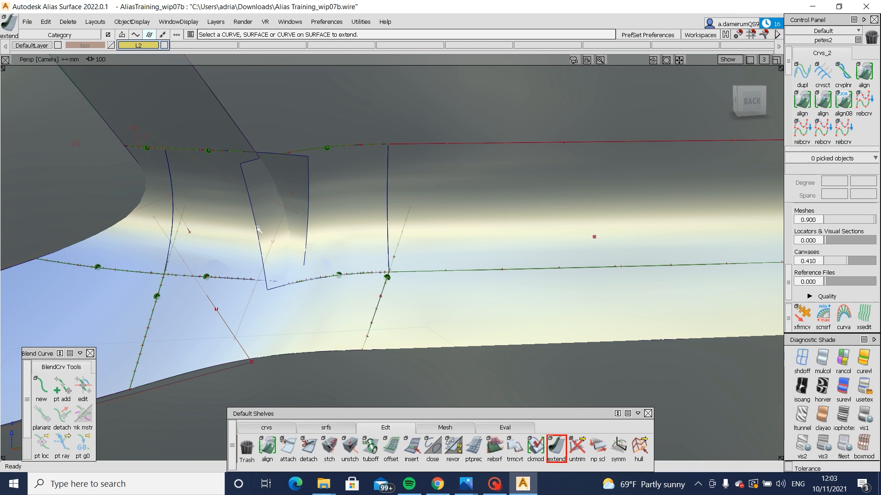
# Step: Delete the extended fillet piece below the slanted draft face
pyautogui.keyDown('ctrl'); pyautogui.keyDown('shift'); pyautogui.moveTo(298, 257); pyautogui.dragTo(275, 284); pyautogui.keyUp('shift'); pyautogui.keyUp('ctrl')
pyautogui.click(247, 280)
pyautogui.press('Delete')
# Step: Draw an edit point curve across the corner, joining the lower edges of the remaining fillet pieces on both sides
pyautogui.click(276, 423)
pyautogui.click(288, 448)
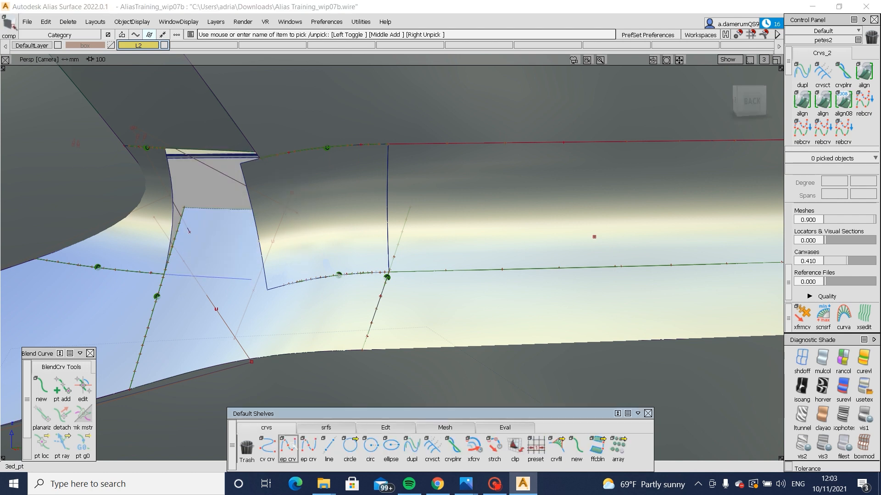
pyautogui.click(357, 274)
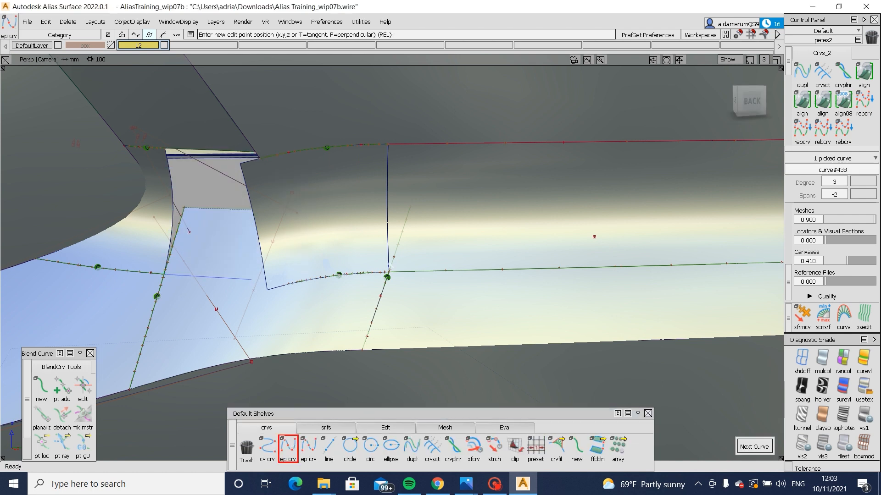
pyautogui.click(754, 447)
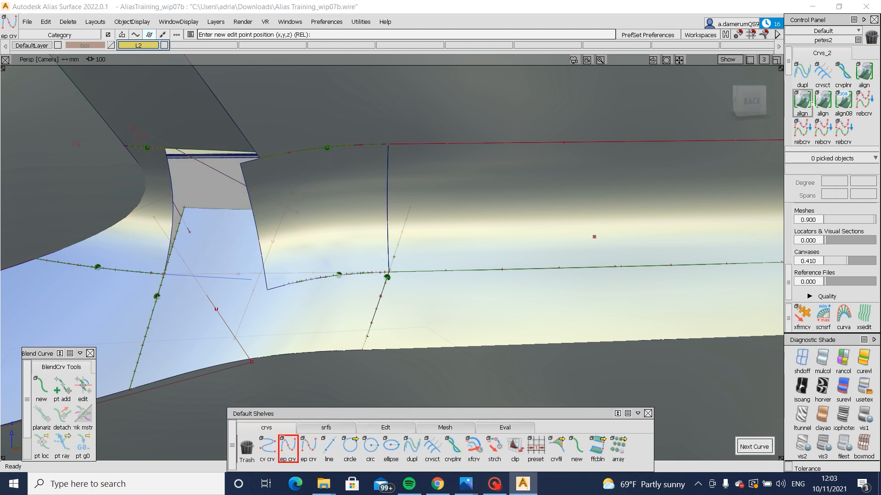
# Step: Align the ends of the new curve with the adjoining lower fillet edges and undo the surplus alignment
pyautogui.doubleClick(801, 100)
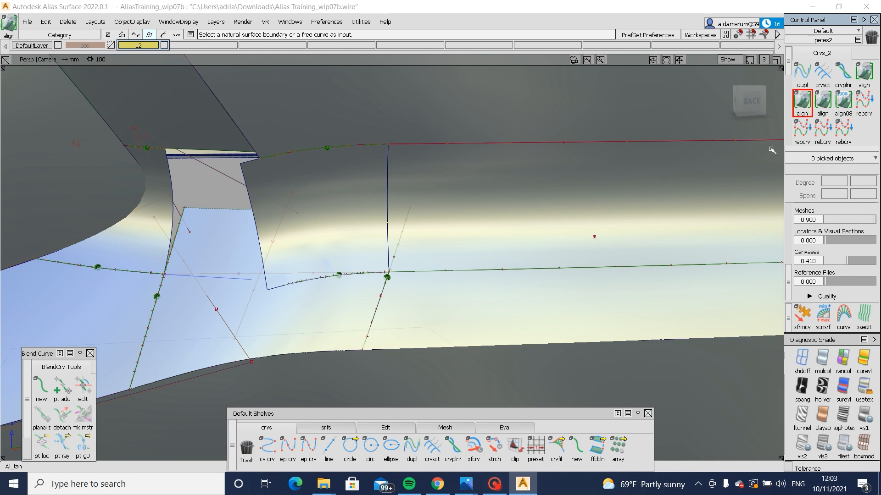
pyautogui.click(211, 274)
pyautogui.click(151, 274)
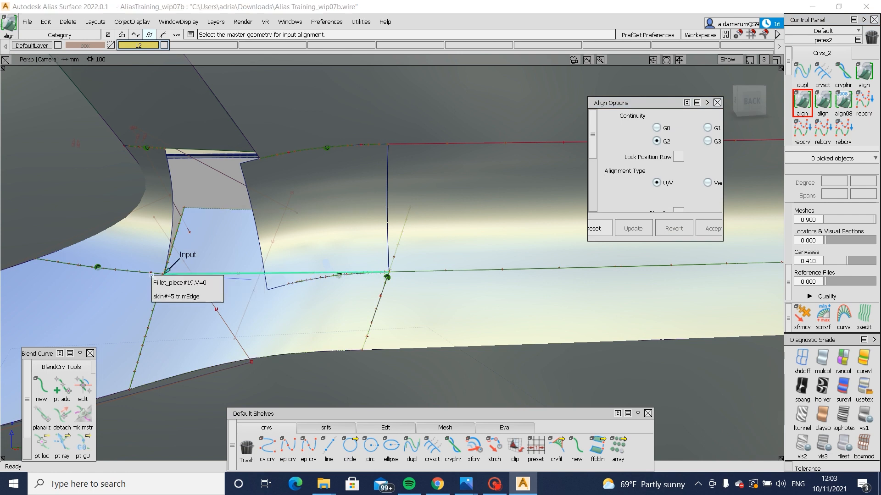
pyautogui.click(218, 282)
pyautogui.hotkey('ctrl', 'z')
pyautogui.hotkey('ctrl', 'z')
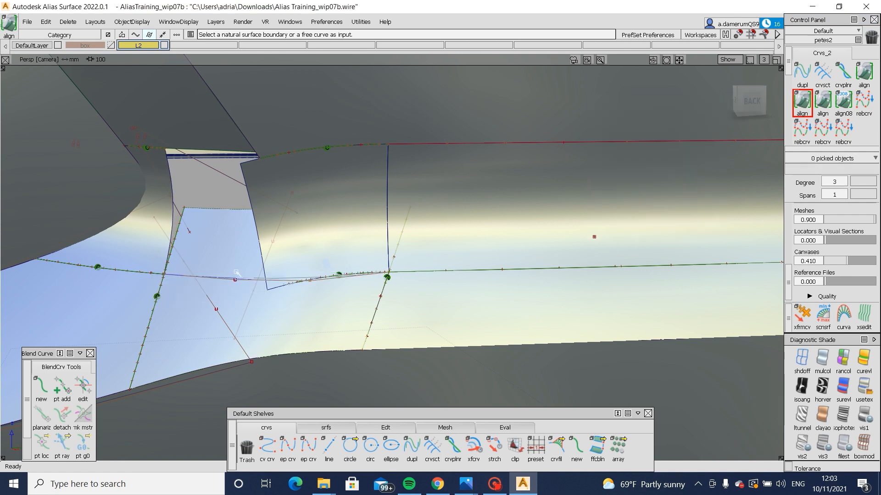
# Step: Project the aligned curve along the current view onto the lower lip surfaces at the corner
pyautogui.keyDown('ctrl'); pyautogui.keyDown('shift'); pyautogui.moveTo(281, 280); pyautogui.dragTo(331, 240); pyautogui.keyUp('shift'); pyautogui.keyUp('ctrl')
pyautogui.click(158, 298)
pyautogui.keyDown('ctrl'); pyautogui.keyDown('shift'); pyautogui.moveTo(199, 311); pyautogui.dragTo(243, 303, button='middle'); pyautogui.keyUp('shift'); pyautogui.keyUp('ctrl')
pyautogui.click(275, 279)
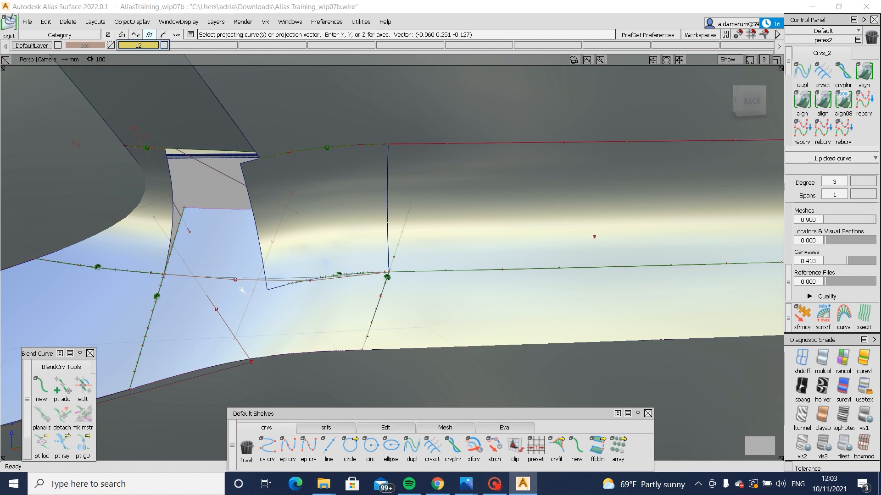
pyautogui.keyDown('ctrl'); pyautogui.keyDown('shift'); pyautogui.moveTo(303, 340); pyautogui.dragTo(306, 266); pyautogui.keyUp('shift'); pyautogui.keyUp('ctrl')
# Step: Build a freeform blend with G2 curvature on both sides between the slanted face's lower edge and the projected curve
pyautogui.click(325, 427)
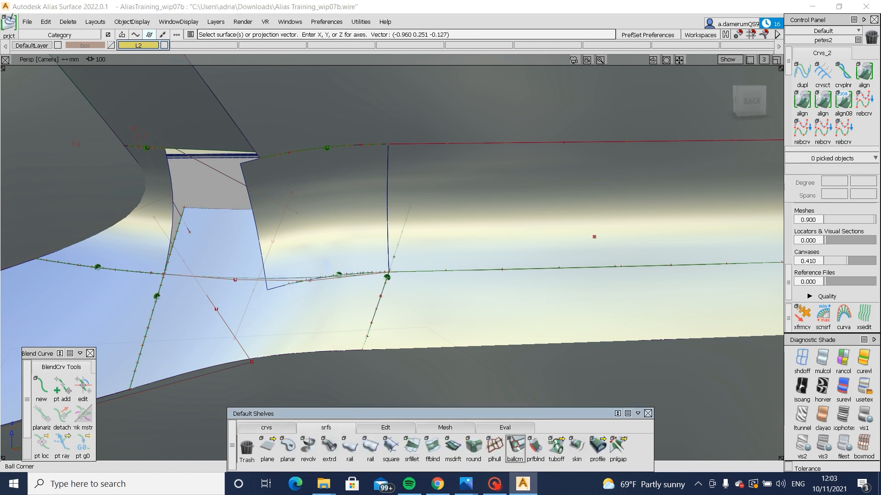
pyautogui.click(202, 150)
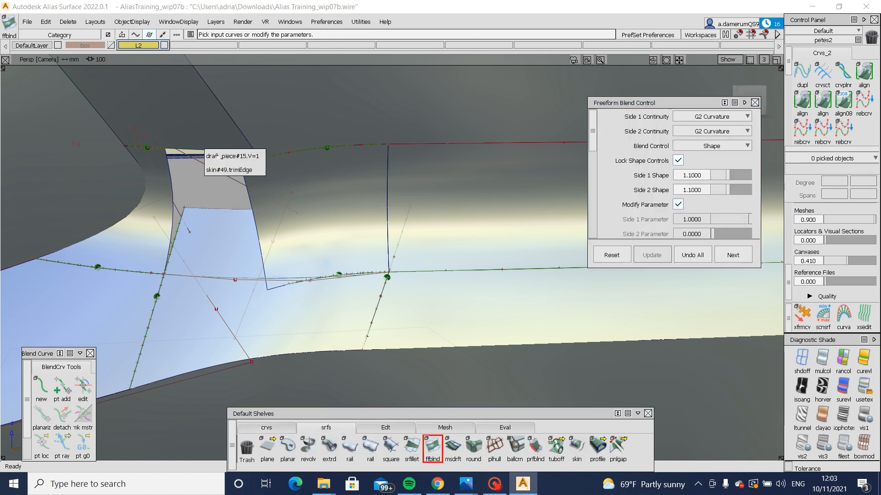
pyautogui.click(228, 169)
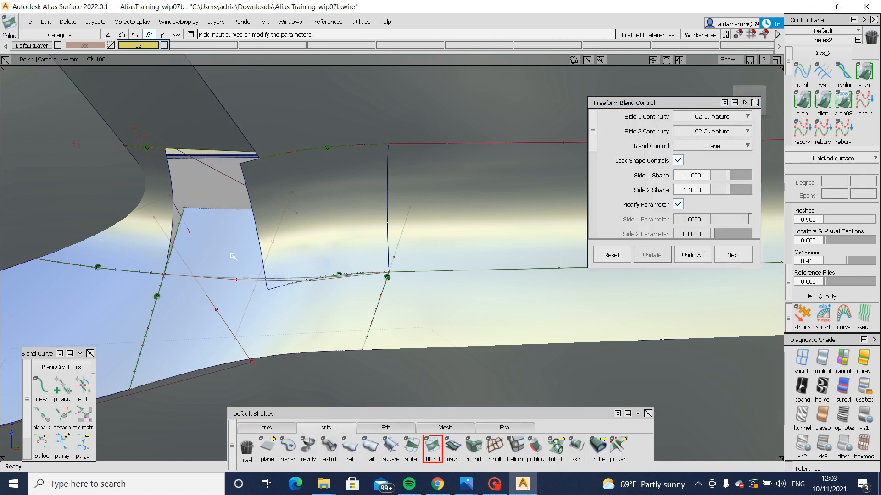
pyautogui.click(239, 278)
pyautogui.click(263, 296)
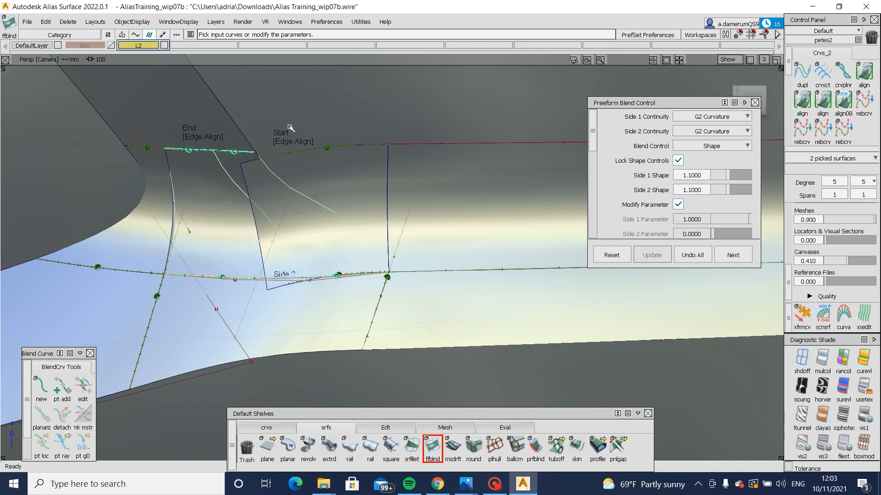
# Step: Set the freeform blend's start flow to Connect ends and its U degree to 7
pyautogui.keyDown('alt'); pyautogui.keyDown('shift'); pyautogui.moveTo(365, 204); pyautogui.dragTo(356, 218); pyautogui.keyUp('shift'); pyautogui.keyUp('alt')
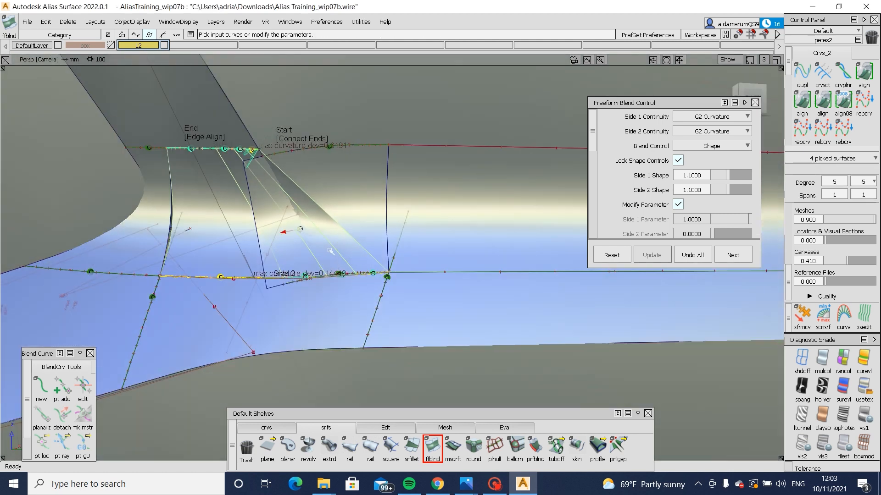
pyautogui.keyDown('alt'); pyautogui.keyDown('shift'); pyautogui.moveTo(355, 218); pyautogui.dragTo(381, 229, button='right'); pyautogui.keyUp('shift'); pyautogui.keyUp('alt')
pyautogui.keyDown('alt'); pyautogui.keyDown('shift'); pyautogui.moveTo(381, 229); pyautogui.dragTo(338, 237); pyautogui.keyUp('shift'); pyautogui.keyUp('alt')
pyautogui.keyDown('alt'); pyautogui.keyDown('shift'); pyautogui.moveTo(338, 237); pyautogui.dragTo(349, 243, button='right'); pyautogui.keyUp('shift'); pyautogui.keyUp('alt')
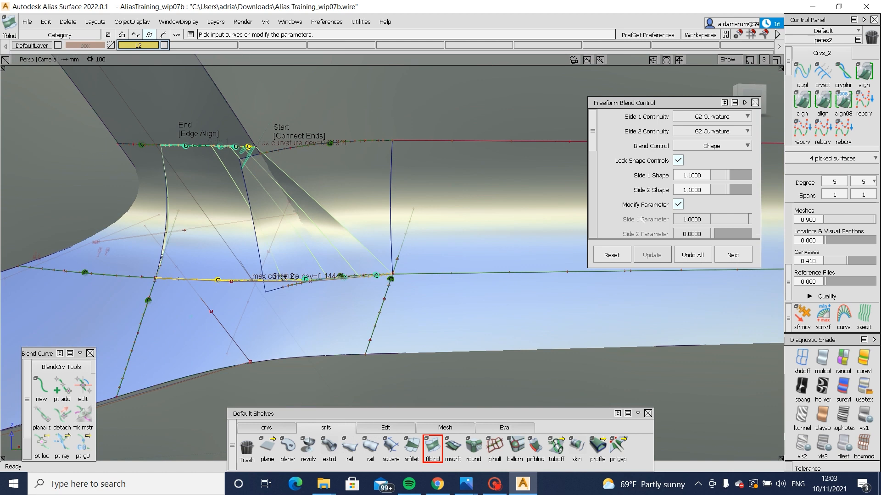
pyautogui.scroll(-3, 670, 183)
pyautogui.click(736, 177)
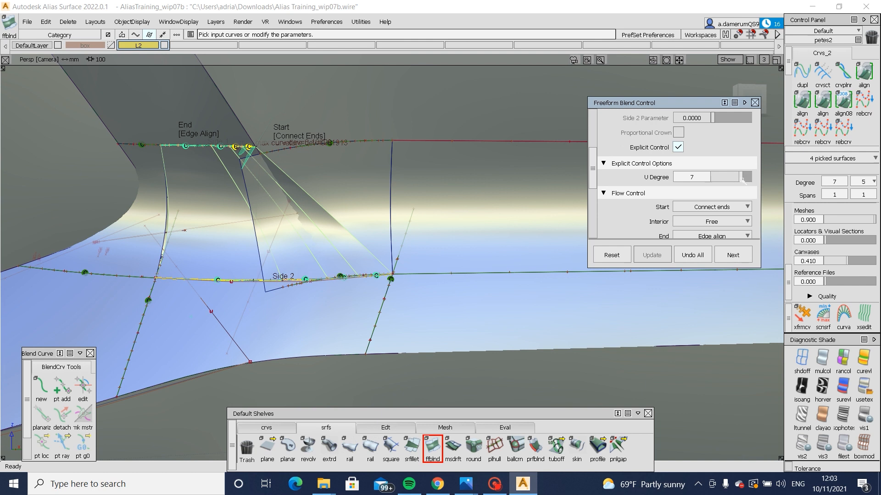
# Step: Intersect the new corner blend surfaces with the extended fillet of the straight lip
pyautogui.keyDown('alt'); pyautogui.keyDown('shift'); pyautogui.moveTo(299, 220); pyautogui.dragTo(281, 255); pyautogui.keyUp('shift'); pyautogui.keyUp('alt')
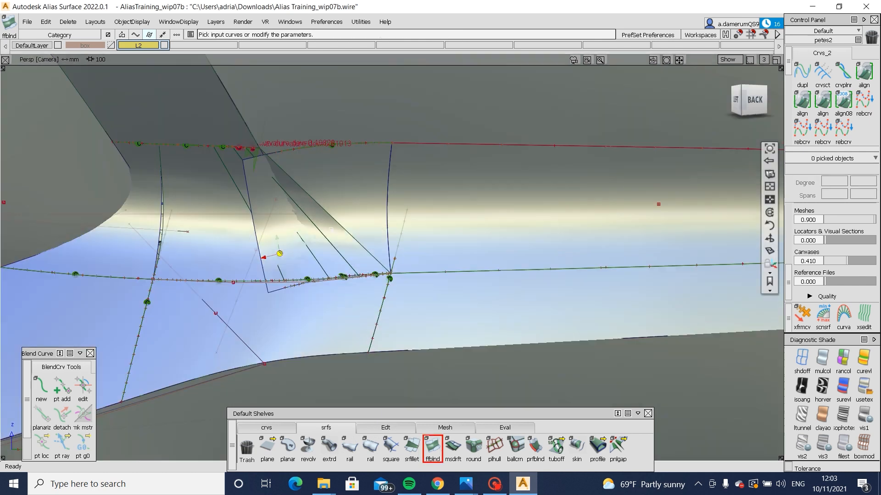
pyautogui.keyDown('alt'); pyautogui.keyDown('shift'); pyautogui.moveTo(324, 232); pyautogui.dragTo(327, 233, button='right'); pyautogui.keyUp('shift'); pyautogui.keyUp('alt')
pyautogui.keyDown('alt'); pyautogui.keyDown('shift'); pyautogui.moveTo(327, 233); pyautogui.dragTo(333, 233); pyautogui.keyUp('shift'); pyautogui.keyUp('alt')
pyautogui.keyDown('ctrl'); pyautogui.keyDown('shift'); pyautogui.moveTo(333, 233); pyautogui.dragTo(370, 270); pyautogui.keyUp('shift'); pyautogui.keyUp('ctrl')
pyautogui.moveTo(374, 273)
pyautogui.keyDown('alt'); pyautogui.keyDown('shift'); pyautogui.mouseDown(button='right')
pyautogui.moveTo(317, 273)
pyautogui.moveTo(357, 225)
pyautogui.mouseUp(button='right'); pyautogui.keyUp('shift'); pyautogui.keyUp('alt')
pyautogui.click(317, 271)
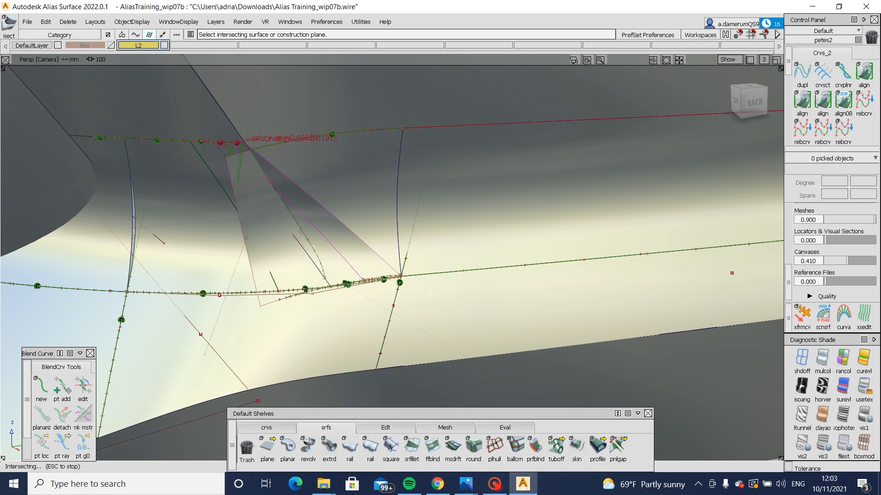
pyautogui.moveTo(358, 229)
pyautogui.keyDown('alt'); pyautogui.keyDown('shift'); pyautogui.mouseDown()
pyautogui.moveTo(226, 291)
pyautogui.moveTo(309, 209)
pyautogui.moveTo(298, 201)
pyautogui.mouseUp(); pyautogui.keyUp('shift'); pyautogui.keyUp('alt')
pyautogui.click(310, 208)
pyautogui.click(682, 143)
pyautogui.click(750, 104)
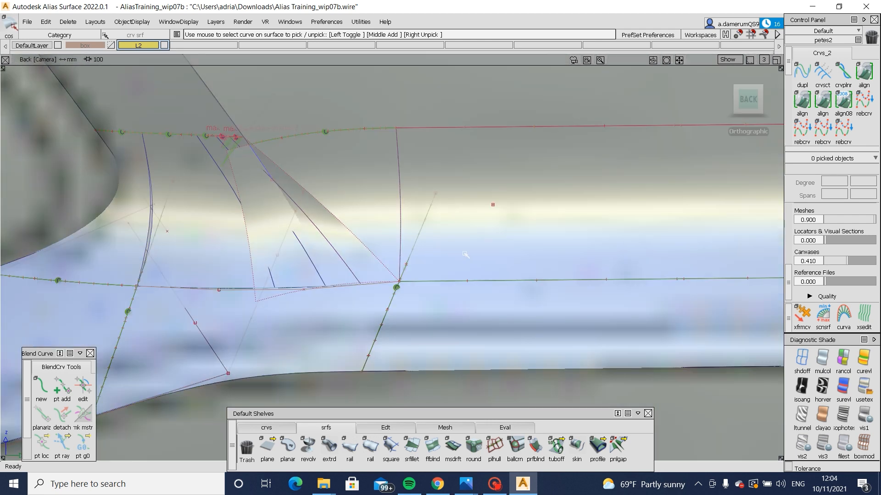
# Step: Create a blend curve from the slanted draft surface's trimmed edge to the start of the straight lip's fillet and adjust its end tangents
pyautogui.click(243, 134)
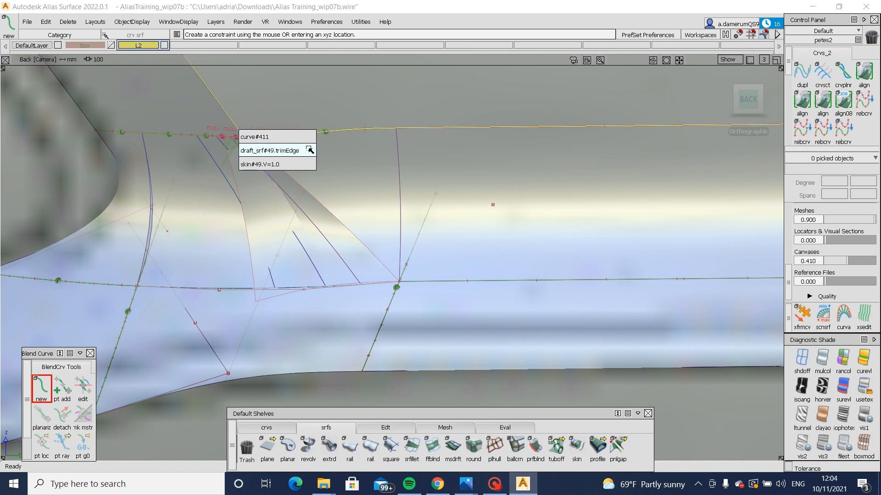
pyautogui.click(306, 149)
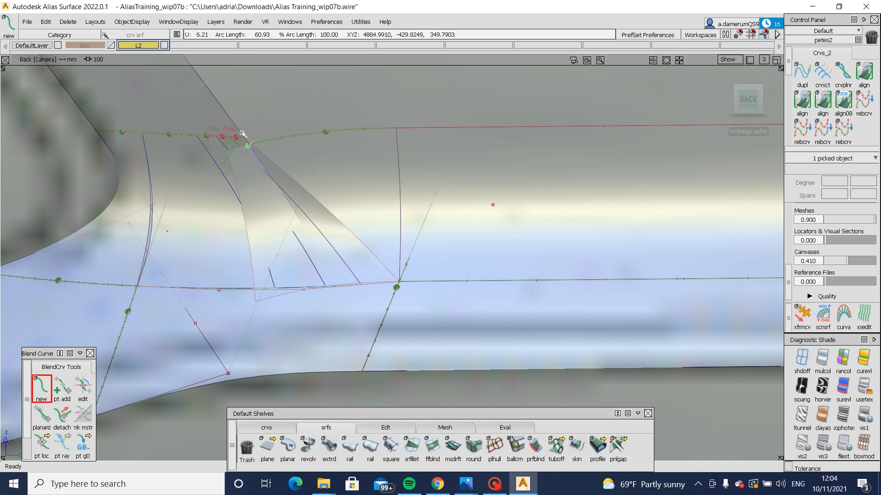
pyautogui.click(442, 283)
pyautogui.click(516, 289)
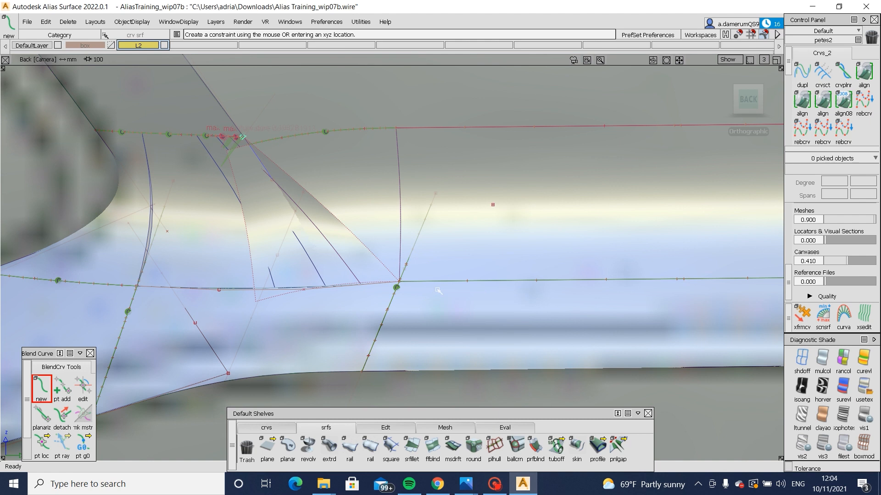
pyautogui.click(86, 381)
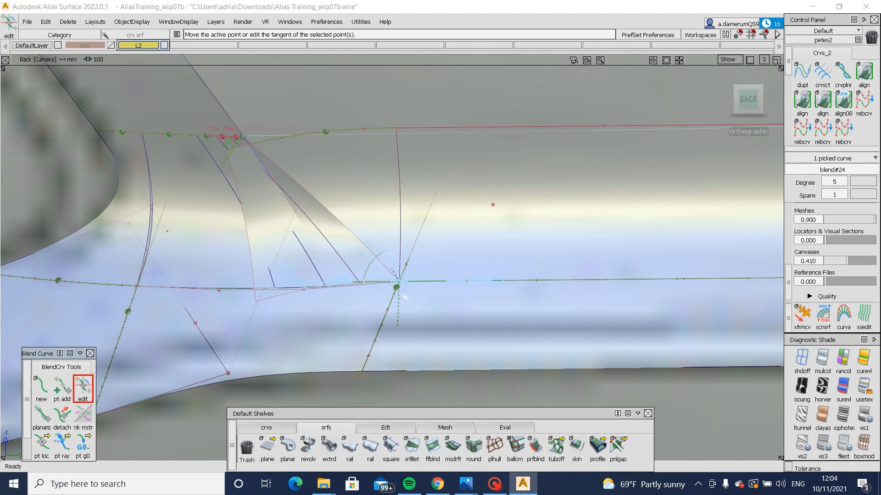
pyautogui.click(244, 138)
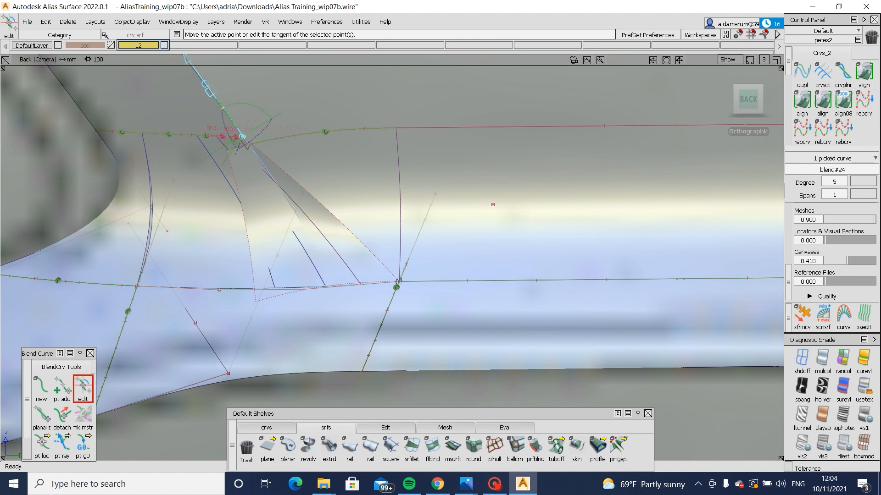
# Step: Project the new blend curve along the current view onto the corner blend and fillet surfaces
pyautogui.keyDown('ctrl'); pyautogui.keyDown('shift'); pyautogui.moveTo(368, 205); pyautogui.dragTo(353, 193); pyautogui.keyUp('shift'); pyautogui.keyUp('ctrl')
pyautogui.click(399, 204)
pyautogui.click(280, 251)
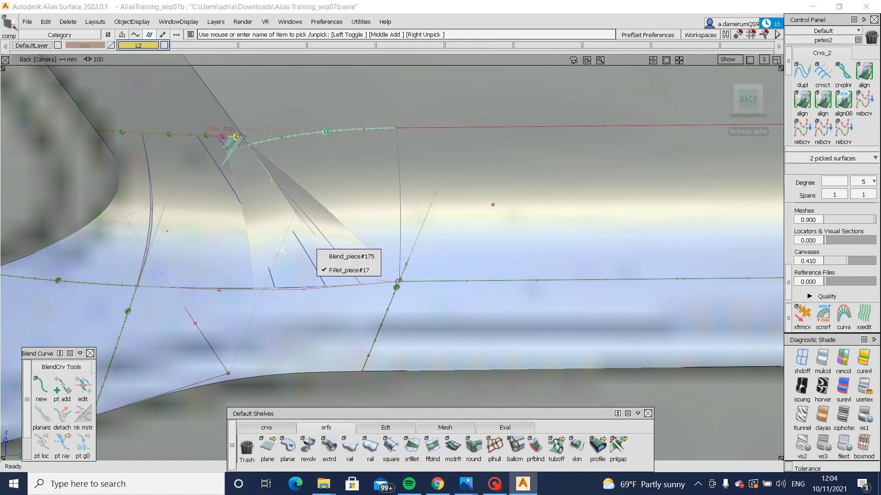
pyautogui.moveTo(280, 251)
pyautogui.keyDown('ctrl'); pyautogui.keyDown('shift'); pyautogui.mouseDown()
pyautogui.moveTo(281, 266)
pyautogui.moveTo(327, 259)
pyautogui.mouseUp(); pyautogui.keyUp('shift'); pyautogui.keyUp('ctrl')
pyautogui.click(311, 248)
pyautogui.click(330, 255)
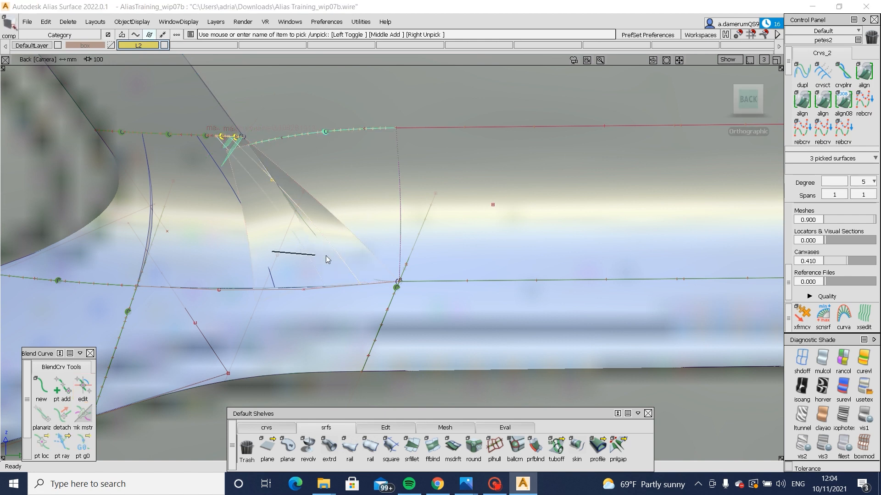
pyautogui.click(337, 258)
pyautogui.press('space')
# Step: Trim the corner blend and fillet surfaces to the projected curve and discard the excess regions beyond it
pyautogui.keyDown('ctrl'); pyautogui.keyDown('shift'); pyautogui.moveTo(408, 197); pyautogui.dragTo(362, 224); pyautogui.keyUp('shift'); pyautogui.keyUp('ctrl')
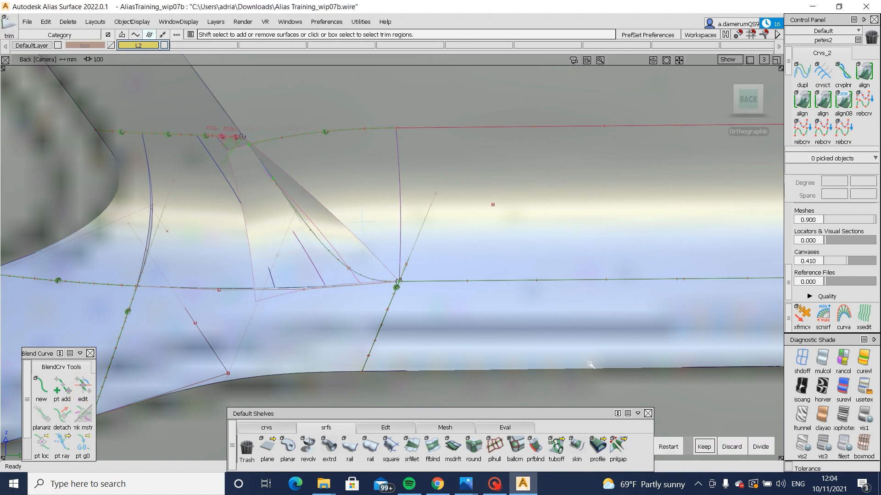
pyautogui.click(703, 446)
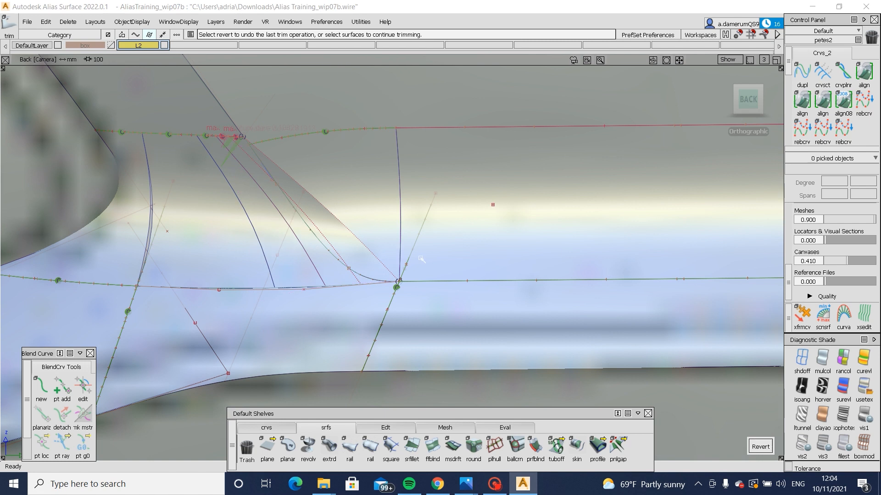
pyautogui.click(361, 281)
pyautogui.click(266, 165)
pyautogui.click(249, 152)
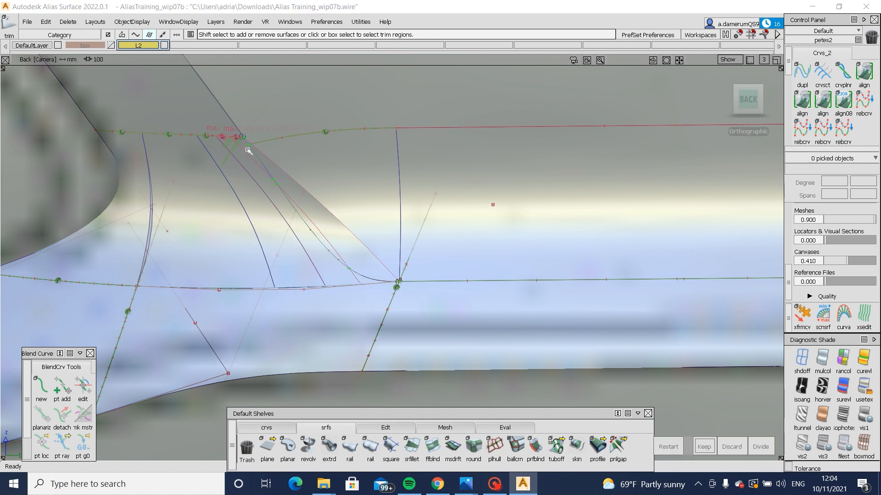
pyautogui.click(308, 196)
pyautogui.click(728, 447)
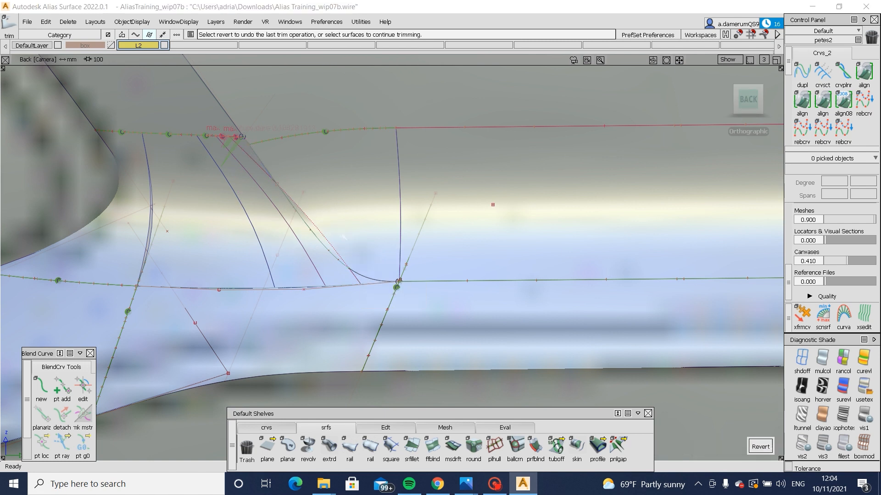
pyautogui.click(316, 226)
pyautogui.click(316, 226)
pyautogui.click(730, 447)
# Step: Try to align the neighbouring fillet piece's edge to the corner blend with G1 continuity and edge alignment
pyautogui.keyDown('alt'); pyautogui.keyDown('shift'); pyautogui.moveTo(366, 261); pyautogui.dragTo(321, 250); pyautogui.keyUp('shift'); pyautogui.keyUp('alt')
pyautogui.hotkey('ctrl', 'm')
pyautogui.hotkey('ctrl', 'm')
pyautogui.keyDown('alt'); pyautogui.keyDown('shift'); pyautogui.moveTo(141, 217); pyautogui.dragTo(179, 220, button='right'); pyautogui.keyUp('shift'); pyautogui.keyUp('alt')
pyautogui.keyDown('alt'); pyautogui.keyDown('shift'); pyautogui.moveTo(179, 220); pyautogui.dragTo(184, 246); pyautogui.keyUp('shift'); pyautogui.keyUp('alt')
pyautogui.hotkey('ctrl', 'q')
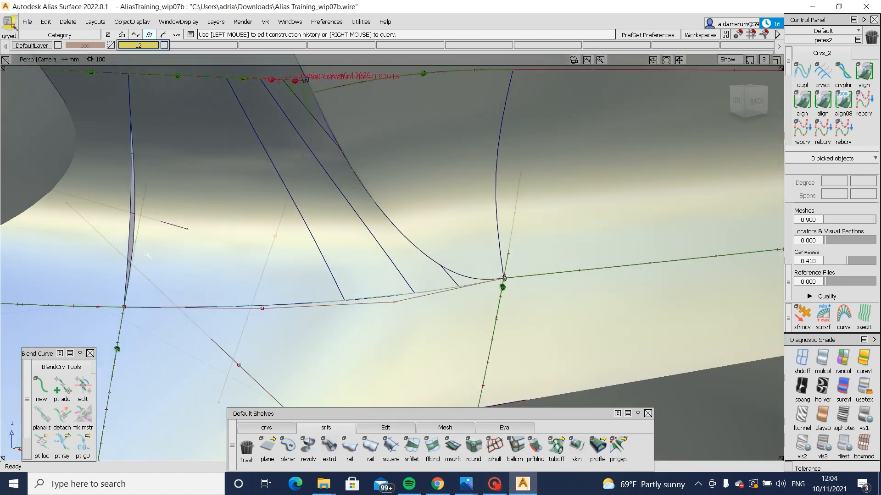
pyautogui.keyDown('alt'); pyautogui.keyDown('shift'); pyautogui.moveTo(121, 289); pyautogui.dragTo(274, 299, button='middle'); pyautogui.keyUp('shift'); pyautogui.keyUp('alt')
pyautogui.doubleClick(802, 99)
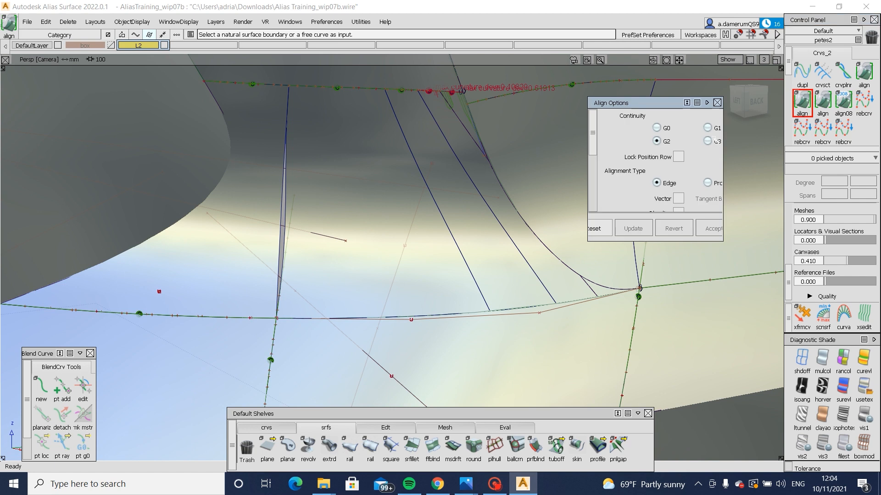
pyautogui.click(287, 214)
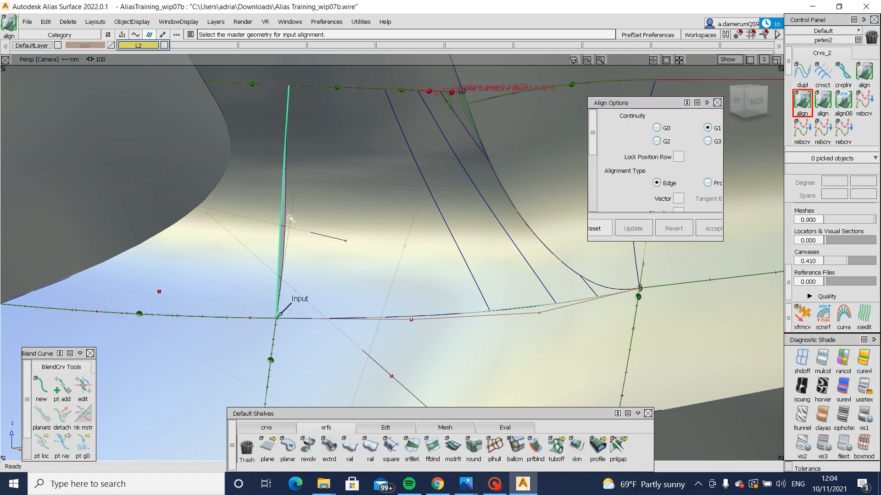
pyautogui.click(286, 214)
pyautogui.keyDown('alt'); pyautogui.keyDown('shift'); pyautogui.moveTo(325, 251); pyautogui.dragTo(289, 245, button='right'); pyautogui.keyUp('shift'); pyautogui.keyUp('alt')
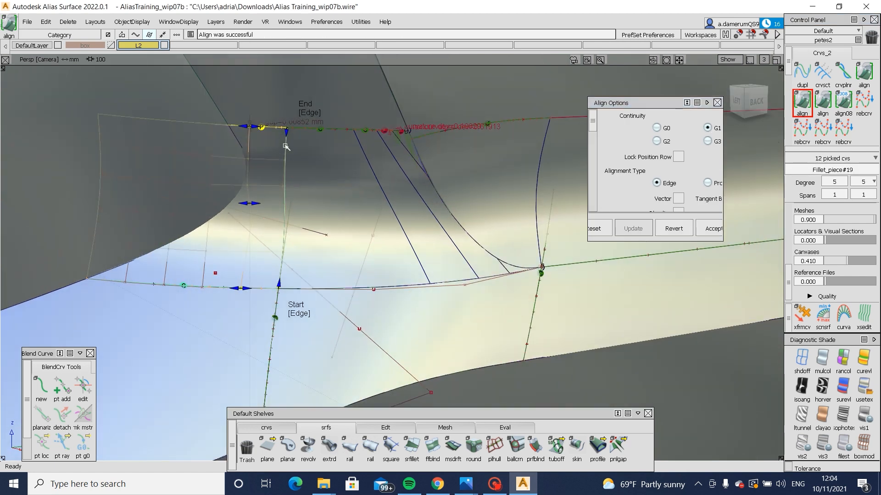
# Step: Remove the fillet piece's construction history and delete the piece between the corner blend and the exhaust opening
pyautogui.press('space')
pyautogui.click(262, 128)
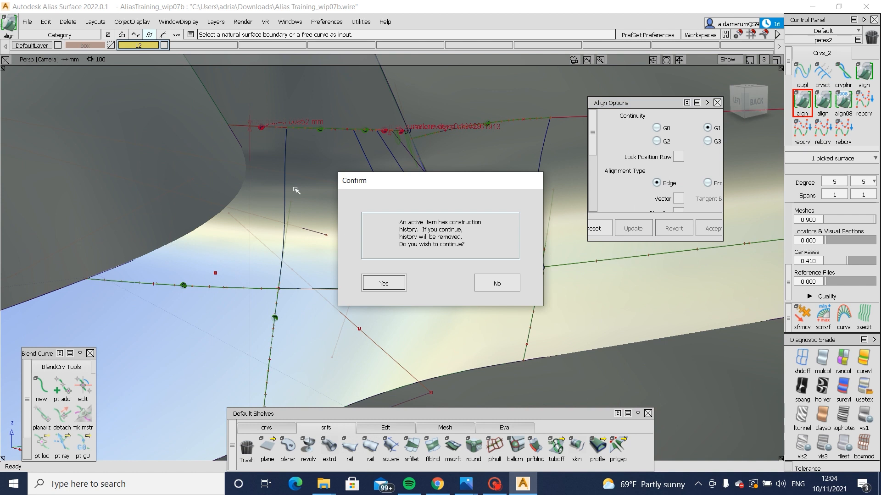
pyautogui.press('Return')
pyautogui.keyDown('ctrl'); pyautogui.keyDown('shift'); pyautogui.moveTo(269, 186); pyautogui.dragTo(269, 161); pyautogui.keyUp('shift'); pyautogui.keyUp('ctrl')
pyautogui.keyDown('ctrl'); pyautogui.keyDown('shift'); pyautogui.moveTo(276, 176); pyautogui.dragTo(239, 219); pyautogui.keyUp('shift'); pyautogui.keyUp('ctrl')
pyautogui.click(283, 224)
# Step: Build a freeform blend with G2 curvature on both sides between the lower lip edge and the slanted face's lower edge to fill the gap
pyautogui.click(432, 445)
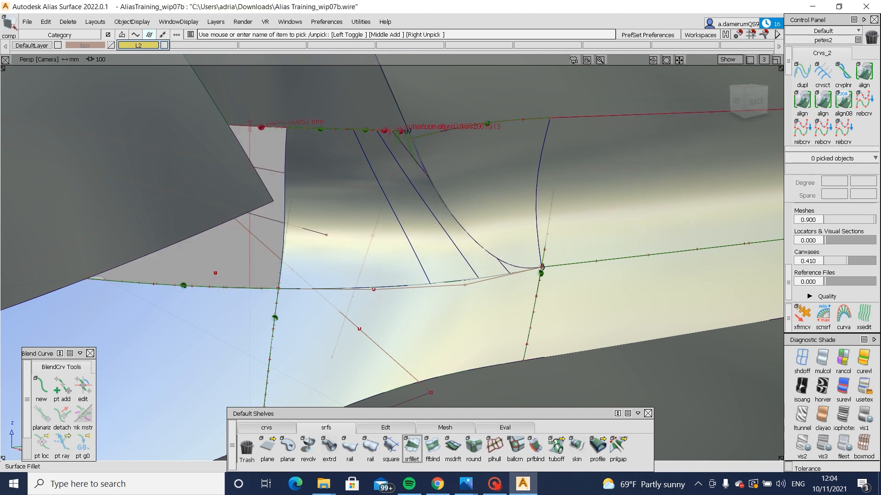
pyautogui.click(248, 290)
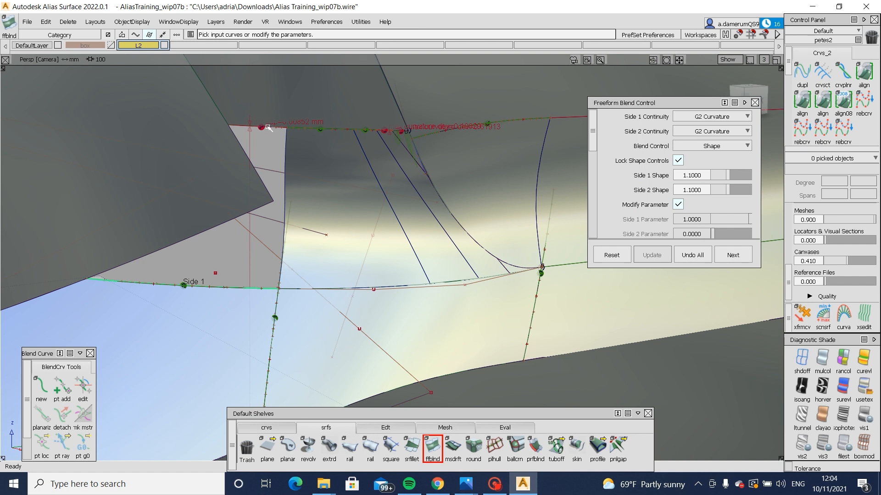
pyautogui.click(267, 129)
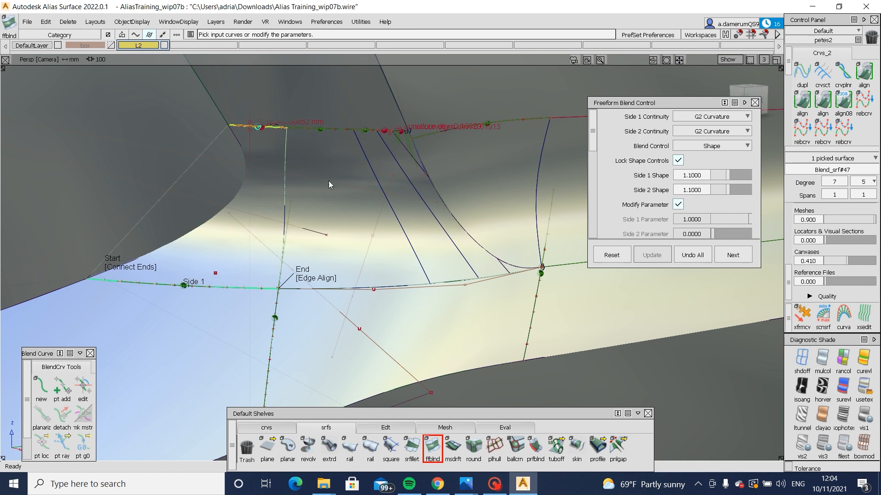
# Step: Intersect the new freeform blend with the exhaust opening's inner surface and trim it, keeping the lip side
pyautogui.keyDown('alt'); pyautogui.keyDown('shift'); pyautogui.moveTo(330, 181); pyautogui.dragTo(385, 286); pyautogui.keyUp('shift'); pyautogui.keyUp('alt')
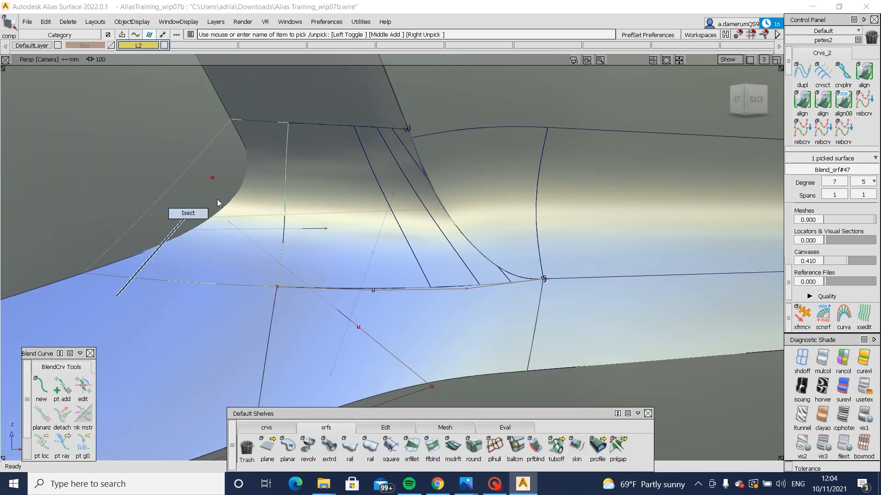
pyautogui.click(295, 144)
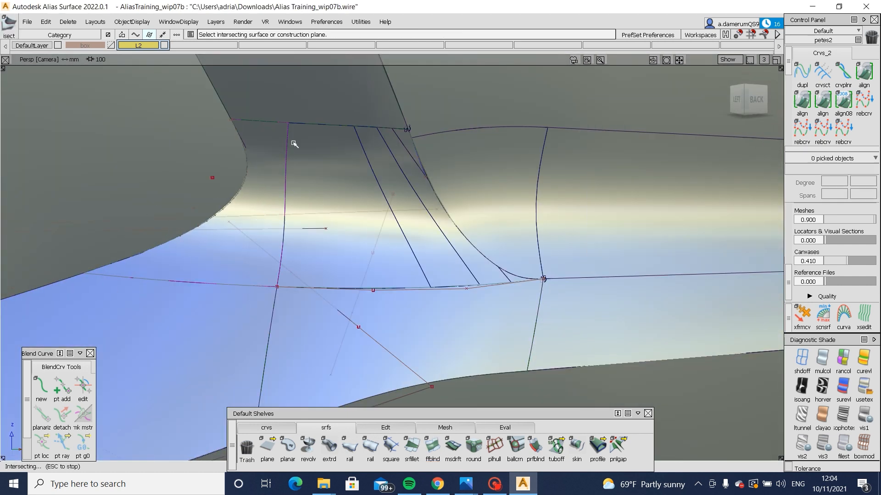
pyautogui.click(243, 189)
pyautogui.click(262, 197)
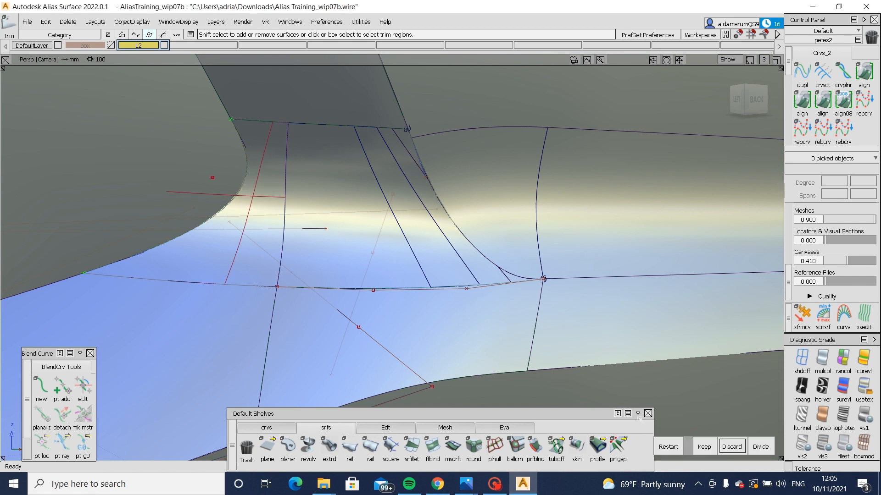
pyautogui.click(707, 450)
# Step: Examine the shaded corner with the model lines hidden, and compare it with the zoomed-in Audi A6 rear reference photo
pyautogui.keyDown('ctrl'); pyautogui.keyDown('shift'); pyautogui.moveTo(586, 365); pyautogui.dragTo(518, 264); pyautogui.keyUp('shift'); pyautogui.keyUp('ctrl')
pyautogui.hotkey('ctrl', 'm')
pyautogui.keyDown('alt'); pyautogui.keyDown('shift'); pyautogui.moveTo(518, 264); pyautogui.dragTo(460, 298, button='right'); pyautogui.keyUp('shift'); pyautogui.keyUp('alt')
pyautogui.keyDown('alt'); pyautogui.keyDown('shift'); pyautogui.moveTo(461, 299); pyautogui.dragTo(352, 218); pyautogui.keyUp('shift'); pyautogui.keyUp('alt')
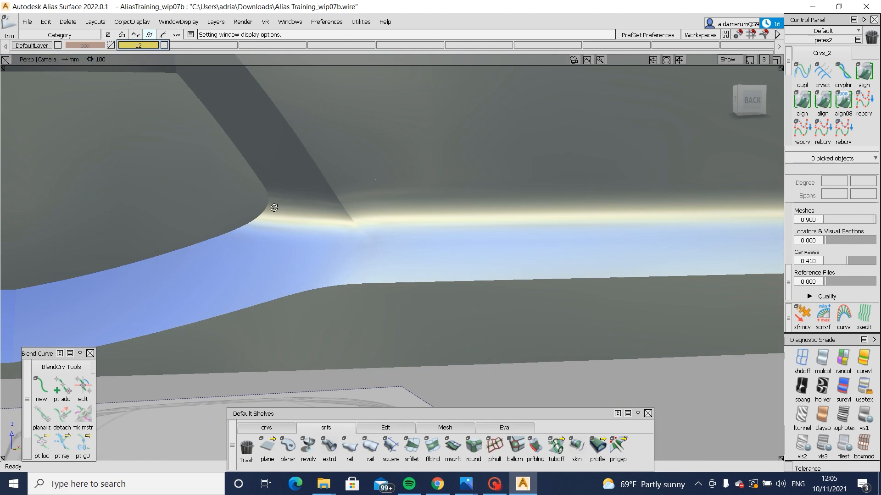
pyautogui.keyDown('alt'); pyautogui.keyDown('shift'); pyautogui.moveTo(274, 208); pyautogui.dragTo(340, 197); pyautogui.keyUp('shift'); pyautogui.keyUp('alt')
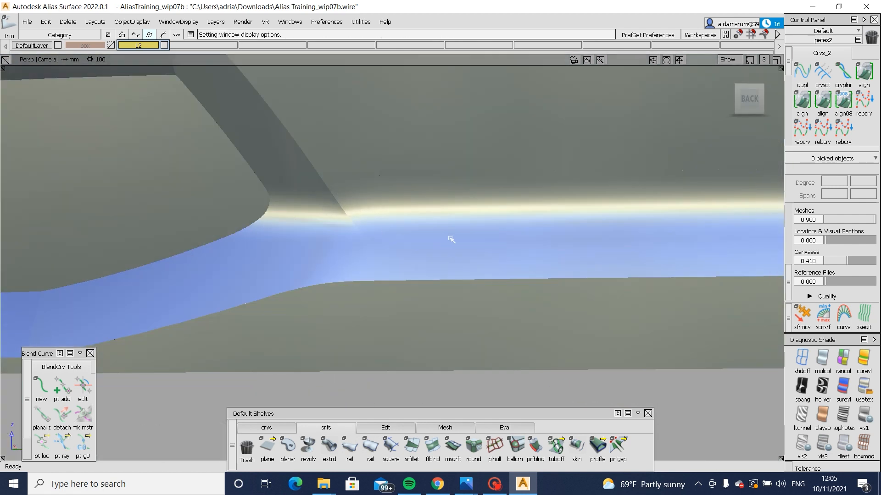
pyautogui.moveTo(465, 484)
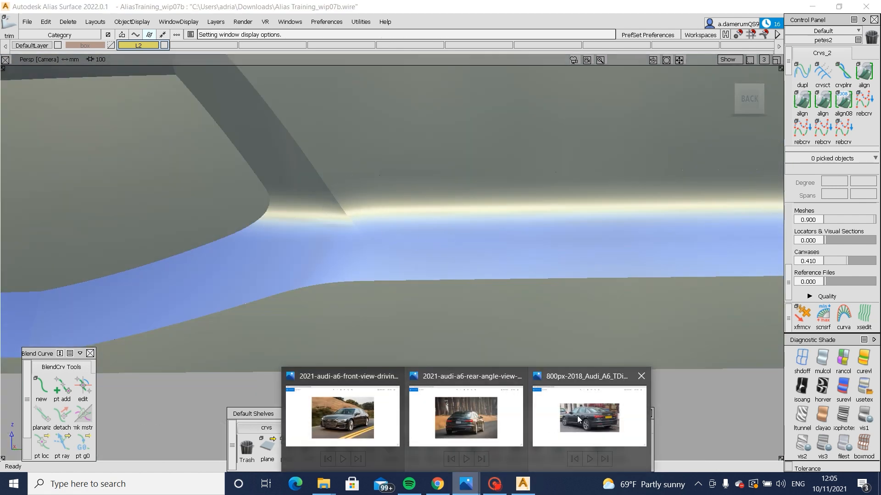
pyautogui.click(577, 416)
pyautogui.scroll(5, 564, 338)
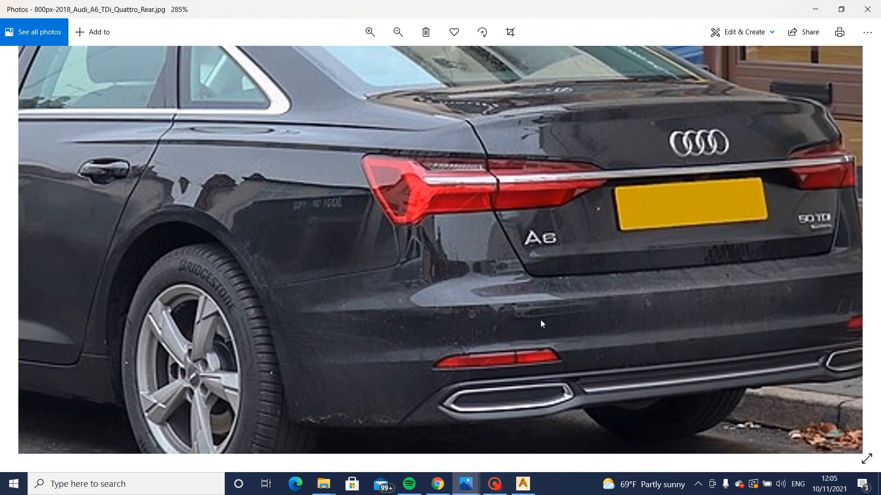
pyautogui.scroll(2, 545, 345)
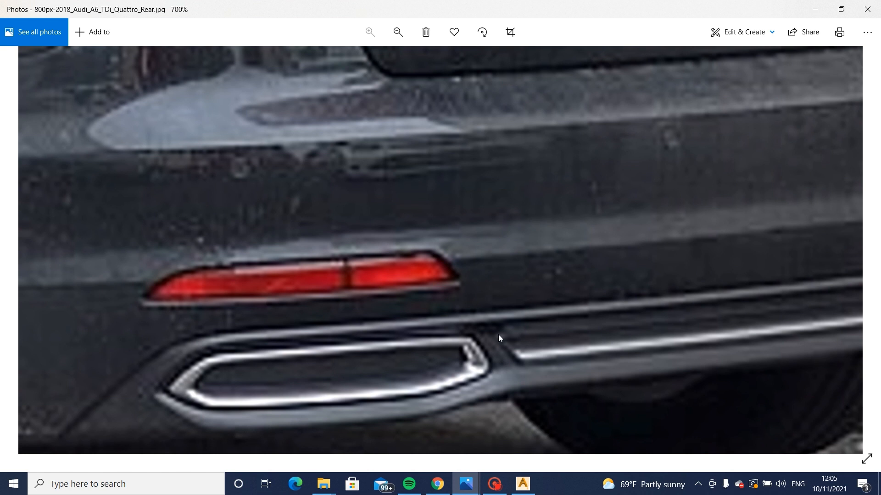
pyautogui.click(518, 482)
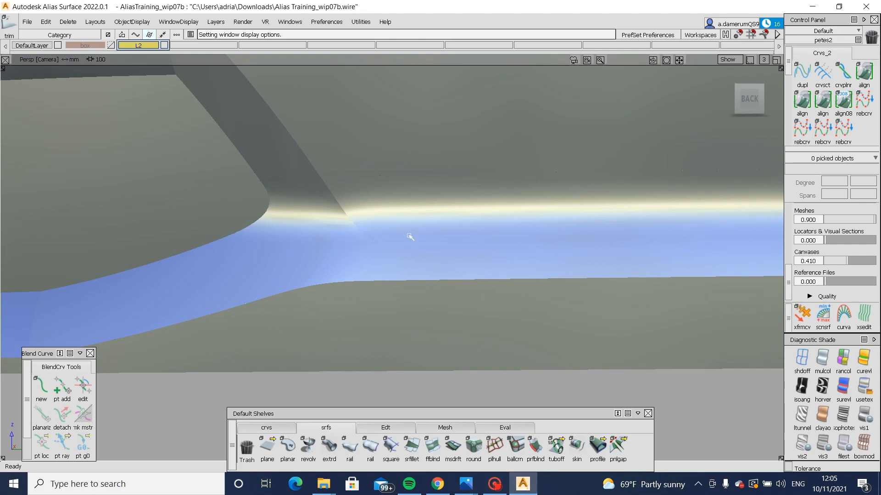
# Step: Flip the crown of the skin surface on the upper inner wall at the opening's curved end
pyautogui.keyDown('alt'); pyautogui.keyDown('shift'); pyautogui.moveTo(311, 247); pyautogui.dragTo(230, 216, button='right'); pyautogui.keyUp('shift'); pyautogui.keyUp('alt')
pyautogui.keyDown('alt'); pyautogui.keyDown('shift'); pyautogui.moveTo(229, 216); pyautogui.dragTo(341, 184); pyautogui.keyUp('shift'); pyautogui.keyUp('alt')
pyautogui.keyDown('alt'); pyautogui.keyDown('shift'); pyautogui.moveTo(349, 160); pyautogui.dragTo(477, 206, button='right'); pyautogui.keyUp('shift'); pyautogui.keyUp('alt')
pyautogui.keyDown('alt'); pyautogui.keyDown('shift'); pyautogui.moveTo(442, 159); pyautogui.dragTo(353, 186); pyautogui.keyUp('shift'); pyautogui.keyUp('alt')
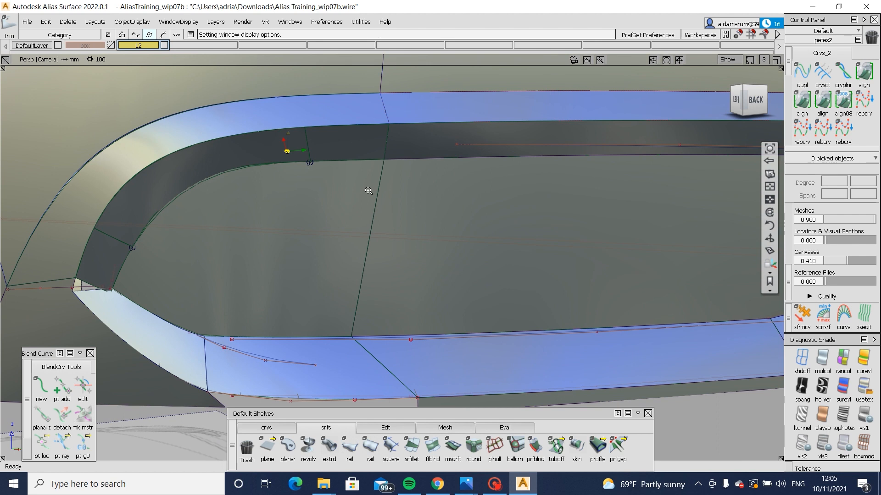
pyautogui.keyDown('alt'); pyautogui.keyDown('shift'); pyautogui.moveTo(369, 191); pyautogui.dragTo(463, 174, button='right'); pyautogui.keyUp('shift'); pyautogui.keyUp('alt')
pyautogui.keyDown('alt'); pyautogui.keyDown('shift'); pyautogui.moveTo(463, 174); pyautogui.dragTo(583, 149); pyautogui.keyUp('shift'); pyautogui.keyUp('alt')
pyautogui.keyDown('alt'); pyautogui.keyDown('shift'); pyautogui.moveTo(521, 144); pyautogui.dragTo(556, 169, button='right'); pyautogui.keyUp('shift'); pyautogui.keyUp('alt')
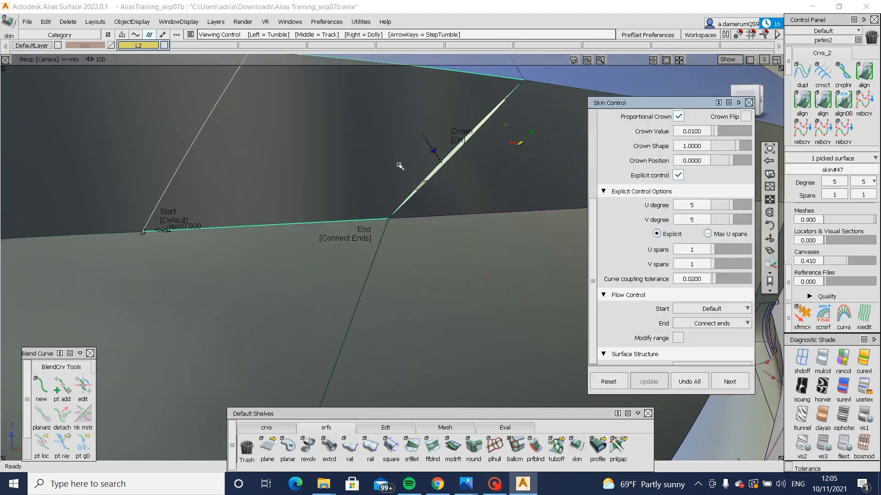
pyautogui.keyDown('alt'); pyautogui.keyDown('shift'); pyautogui.moveTo(423, 163); pyautogui.dragTo(472, 157); pyautogui.keyUp('shift'); pyautogui.keyUp('alt')
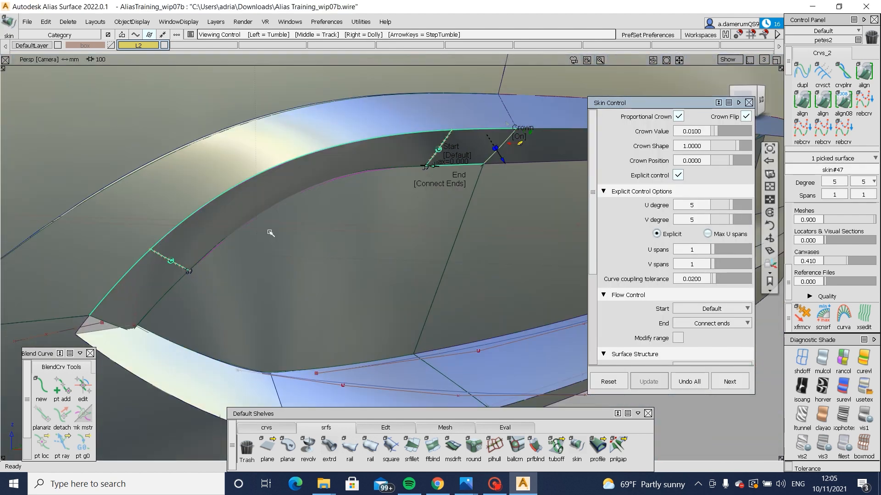
pyautogui.keyDown('alt'); pyautogui.keyDown('shift'); pyautogui.moveTo(270, 232); pyautogui.dragTo(452, 242); pyautogui.keyUp('shift'); pyautogui.keyUp('alt')
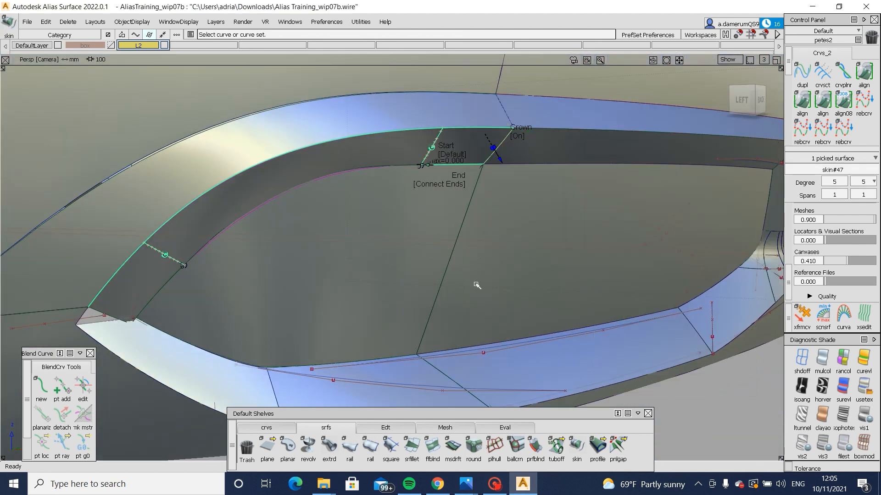
# Step: Build a chordal surface fillet with G2 curvature and 30 mm length at the lower lip's inboard kink, using Edge Align at both ends
pyautogui.keyDown('alt'); pyautogui.keyDown('shift'); pyautogui.moveTo(472, 285); pyautogui.dragTo(346, 308); pyautogui.keyUp('shift'); pyautogui.keyUp('alt')
pyautogui.keyDown('alt'); pyautogui.keyDown('shift'); pyautogui.moveTo(346, 308); pyautogui.dragTo(322, 316, button='right'); pyautogui.keyUp('shift'); pyautogui.keyUp('alt')
pyautogui.keyDown('alt'); pyautogui.keyDown('shift'); pyautogui.moveTo(323, 316); pyautogui.dragTo(275, 331, button='middle'); pyautogui.keyUp('shift'); pyautogui.keyUp('alt')
pyautogui.keyDown('alt'); pyautogui.keyDown('shift'); pyautogui.moveTo(391, 287); pyautogui.dragTo(240, 285); pyautogui.keyUp('shift'); pyautogui.keyUp('alt')
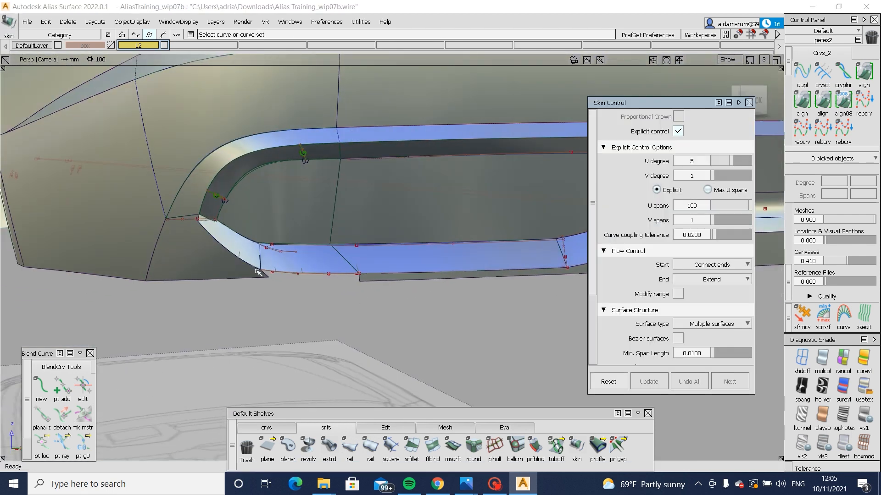
pyautogui.keyDown('alt'); pyautogui.keyDown('shift'); pyautogui.moveTo(285, 269); pyautogui.dragTo(261, 278, button='middle'); pyautogui.keyUp('shift'); pyautogui.keyUp('alt')
pyautogui.click(411, 445)
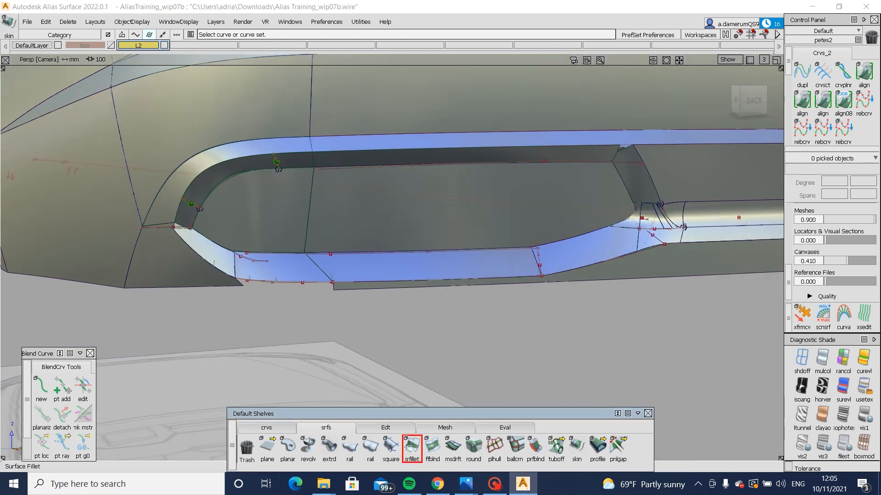
pyautogui.scroll(5, 402, 300)
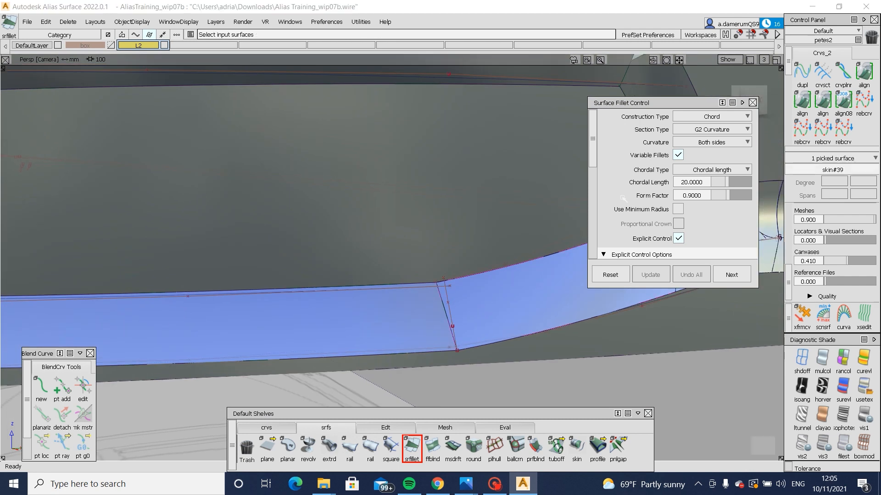
pyautogui.click(402, 300)
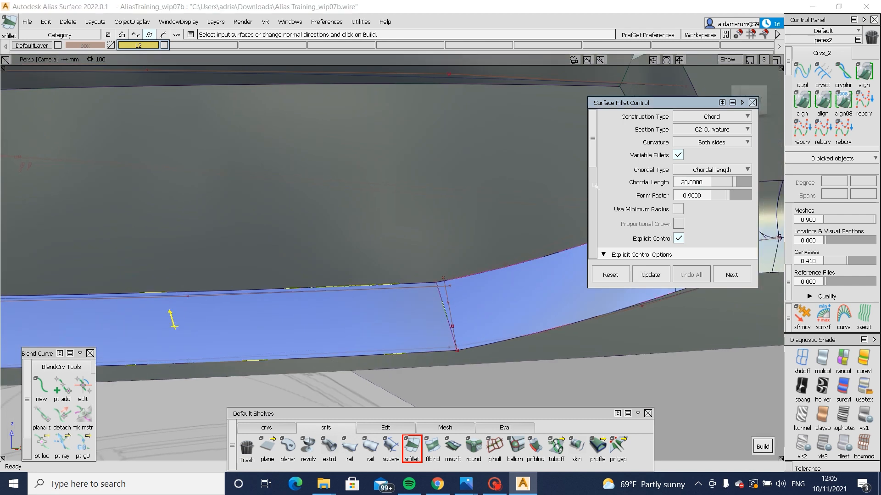
pyautogui.click(526, 321)
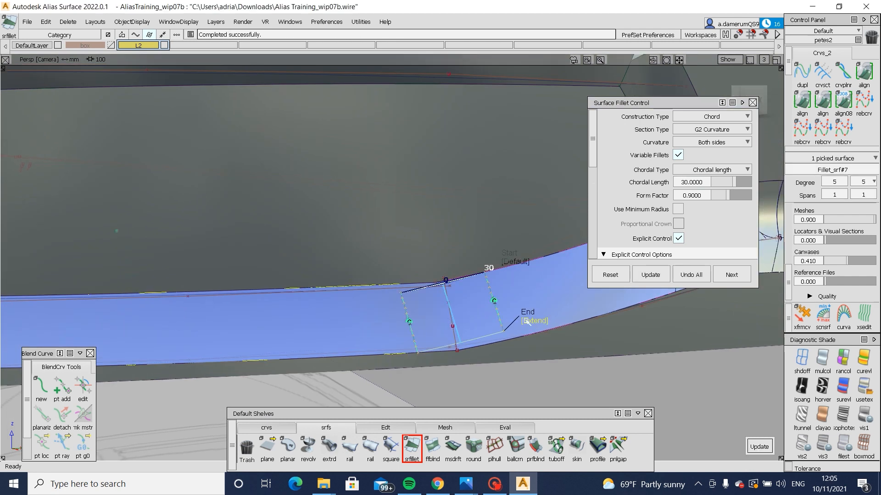
pyautogui.click(518, 263)
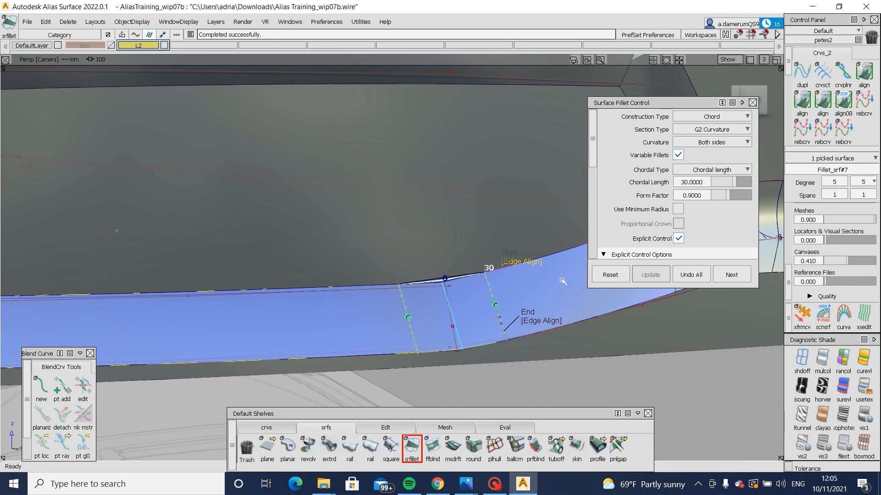
# Step: Set the chordal length of the lower lip's kink fillet to 40 mm
pyautogui.keyDown('alt'); pyautogui.keyDown('shift'); pyautogui.moveTo(563, 281); pyautogui.dragTo(392, 286); pyautogui.keyUp('shift'); pyautogui.keyUp('alt')
pyautogui.click(702, 182)
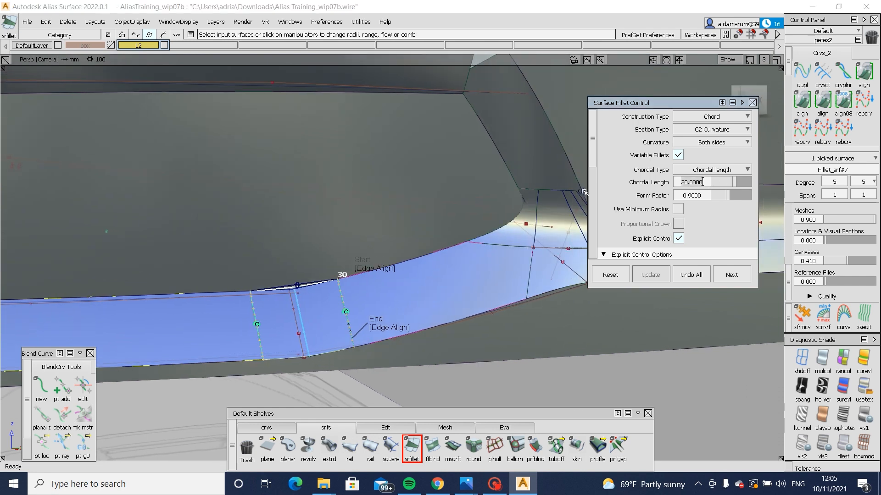
pyautogui.press('Return')
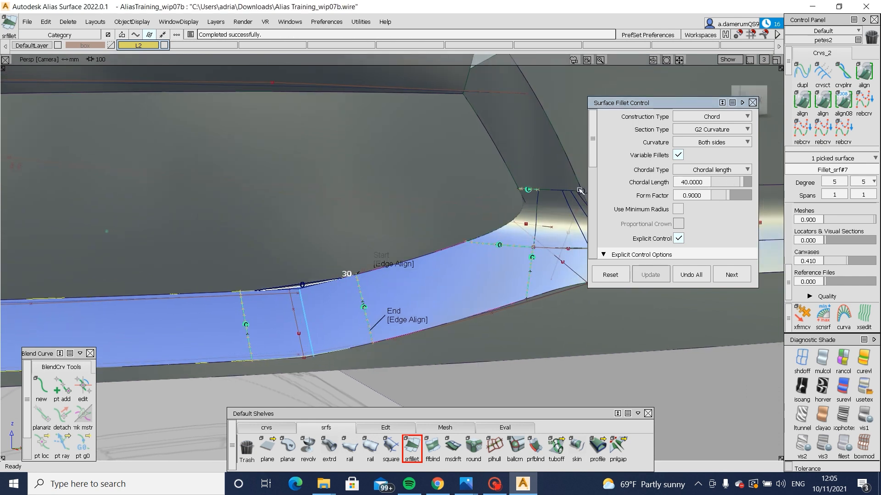
# Step: Fillet the opening's upper inboard inner corner with G2 curvature, a 25 mm chordal length and Edge Align at both ends
pyautogui.hotkey('shift', 'alt')
pyautogui.keyDown('alt'); pyautogui.keyDown('shift'); pyautogui.moveTo(503, 129); pyautogui.dragTo(494, 252); pyautogui.keyUp('shift'); pyautogui.keyUp('alt')
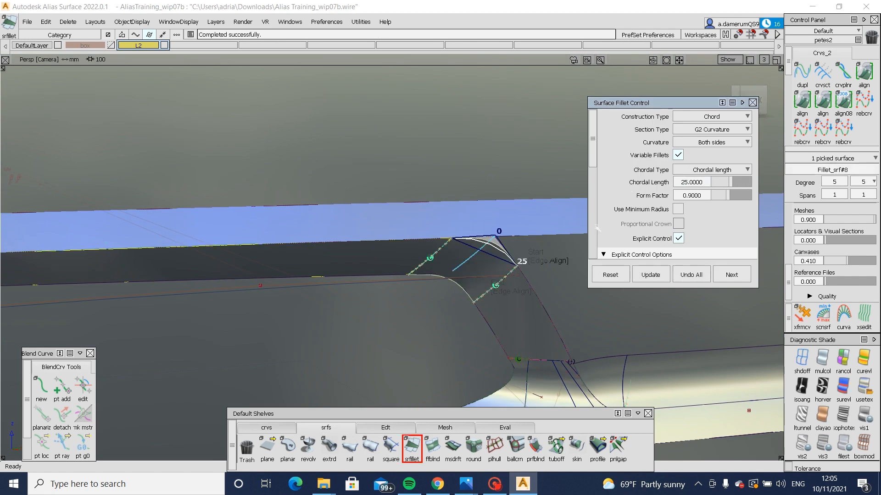
# Step: Examine the lip surfaces and their joint at the exhaust opening's lower outer corner from several angles
pyautogui.keyDown('alt'); pyautogui.keyDown('shift'); pyautogui.moveTo(558, 254); pyautogui.dragTo(356, 275, button='right'); pyautogui.keyUp('shift'); pyautogui.keyUp('alt')
pyautogui.moveTo(151, 321)
pyautogui.keyDown('alt'); pyautogui.keyDown('shift'); pyautogui.mouseDown(button='middle')
pyautogui.moveTo(357, 272)
pyautogui.moveTo(432, 223)
pyautogui.mouseUp(button='middle'); pyautogui.keyUp('shift'); pyautogui.keyUp('alt')
pyautogui.keyDown('ctrl'); pyautogui.keyDown('shift'); pyautogui.moveTo(339, 340); pyautogui.dragTo(338, 300); pyautogui.keyUp('shift'); pyautogui.keyUp('ctrl')
pyautogui.keyDown('alt'); pyautogui.keyDown('shift'); pyautogui.moveTo(298, 321); pyautogui.dragTo(293, 346); pyautogui.keyUp('shift'); pyautogui.keyUp('alt')
pyautogui.keyDown('alt'); pyautogui.keyDown('shift'); pyautogui.moveTo(229, 346); pyautogui.dragTo(279, 350, button='right'); pyautogui.keyUp('shift'); pyautogui.keyUp('alt')
pyautogui.keyDown('alt'); pyautogui.keyDown('shift'); pyautogui.moveTo(280, 350); pyautogui.dragTo(383, 318, button='middle'); pyautogui.keyUp('shift'); pyautogui.keyUp('alt')
pyautogui.keyDown('ctrl'); pyautogui.keyDown('shift'); pyautogui.moveTo(437, 318); pyautogui.dragTo(502, 341, button='right'); pyautogui.keyUp('shift'); pyautogui.keyUp('ctrl')
pyautogui.keyDown('alt'); pyautogui.keyDown('shift'); pyautogui.moveTo(501, 340); pyautogui.dragTo(456, 320); pyautogui.keyUp('shift'); pyautogui.keyUp('alt')
pyautogui.keyDown('ctrl'); pyautogui.keyDown('shift'); pyautogui.moveTo(337, 292); pyautogui.dragTo(365, 294, button='right'); pyautogui.keyUp('shift'); pyautogui.keyUp('ctrl')
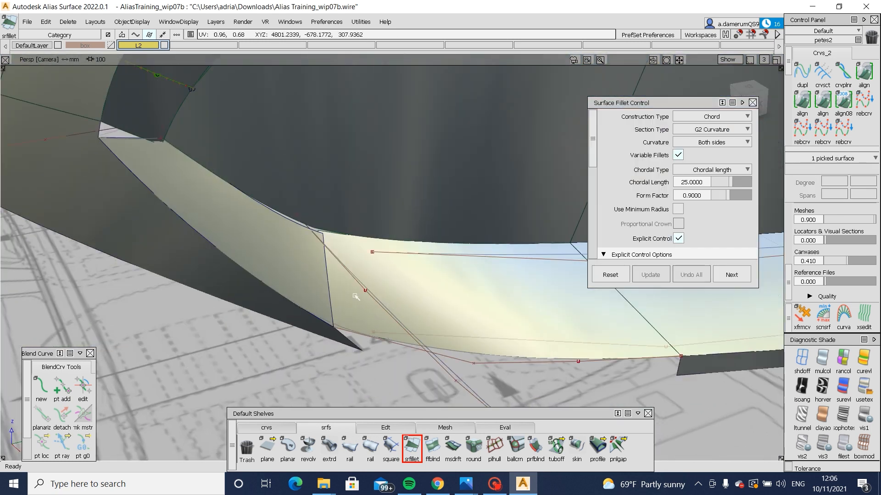
pyautogui.keyDown('alt'); pyautogui.keyDown('shift'); pyautogui.click(310, 260); pyautogui.keyUp('shift'); pyautogui.keyUp('alt')
pyautogui.moveTo(308, 262)
pyautogui.keyDown('alt'); pyautogui.keyDown('shift'); pyautogui.mouseDown()
pyautogui.moveTo(133, 242)
pyautogui.moveTo(216, 277)
pyautogui.mouseUp(); pyautogui.keyUp('shift'); pyautogui.keyUp('alt')
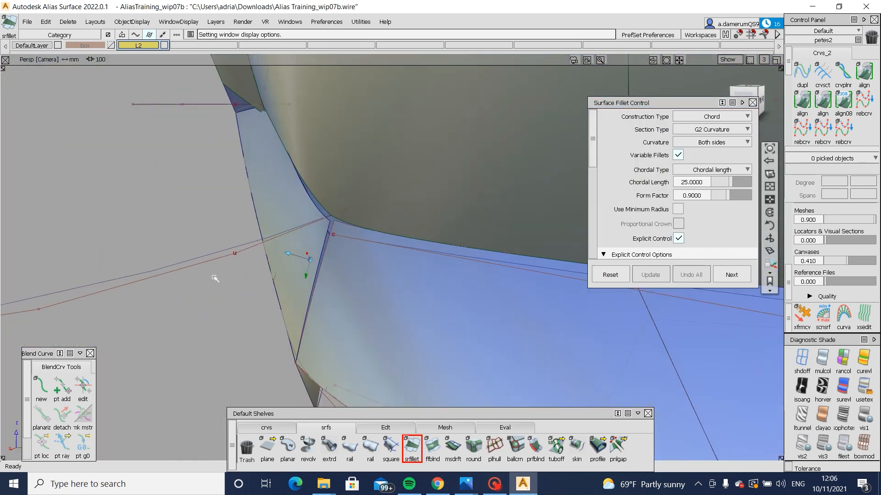
# Step: Delete the lip surface at the exhaust opening's lower outer corner
pyautogui.moveTo(298, 232)
pyautogui.keyDown('ctrl'); pyautogui.keyDown('shift'); pyautogui.mouseDown()
pyautogui.moveTo(301, 203)
pyautogui.moveTo(257, 233)
pyautogui.moveTo(297, 245)
pyautogui.mouseUp(); pyautogui.keyUp('shift'); pyautogui.keyUp('ctrl')
pyautogui.click(282, 214)
pyautogui.hotkey('ctrl', 'f')
pyautogui.click(518, 170)
pyautogui.keyDown('ctrl'); pyautogui.keyDown('shift'); pyautogui.moveTo(294, 210); pyautogui.dragTo(293, 230); pyautogui.keyUp('shift'); pyautogui.keyUp('ctrl')
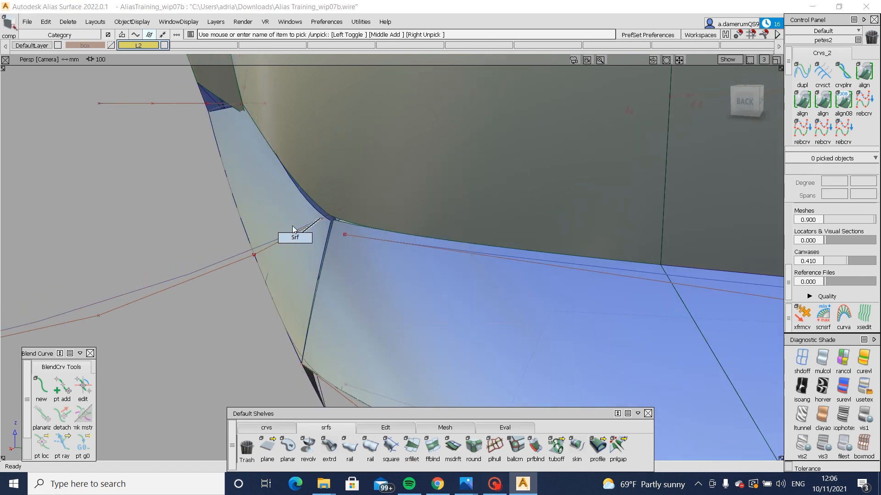
pyautogui.click(292, 218)
pyautogui.press('Delete')
# Step: Rebuild the lower outer corner lip as a crowned skin surface with Extend start and Connect Ends end flow, adjusting its crown value
pyautogui.click(577, 446)
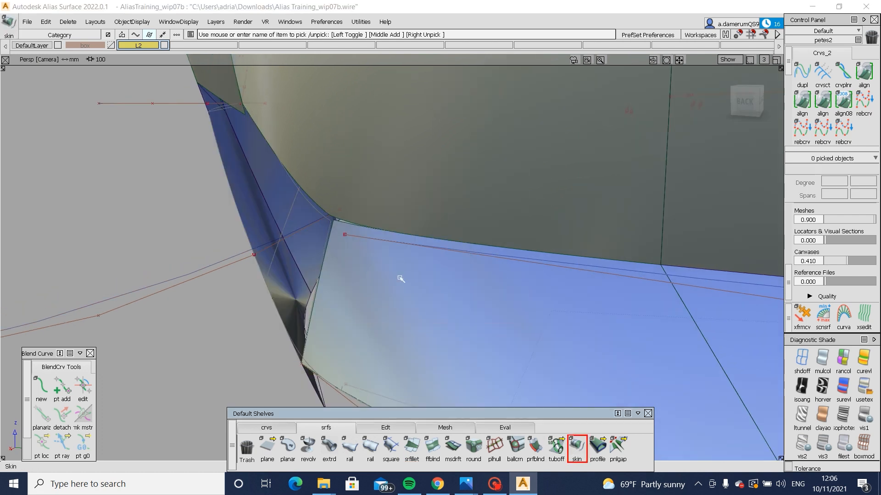
pyautogui.keyDown('alt'); pyautogui.keyDown('shift'); pyautogui.moveTo(284, 211); pyautogui.dragTo(224, 242); pyautogui.keyUp('shift'); pyautogui.keyUp('alt')
pyautogui.click(225, 254)
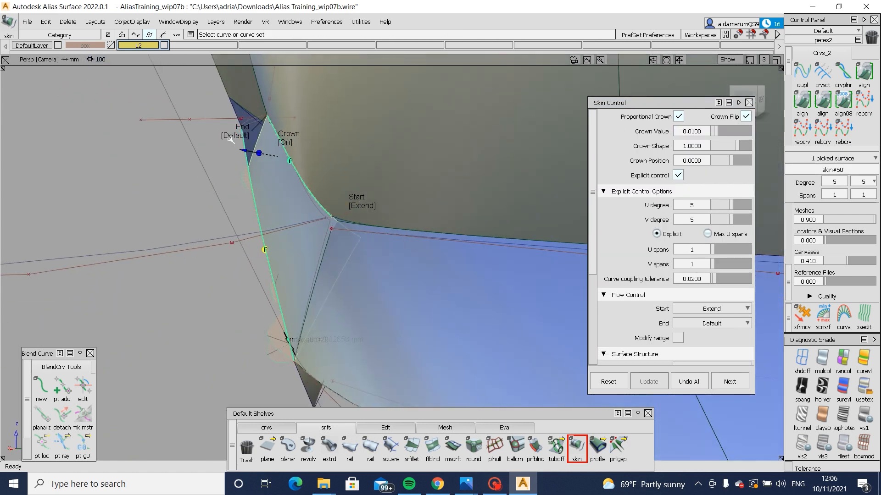
pyautogui.click(234, 136)
pyautogui.click(230, 138)
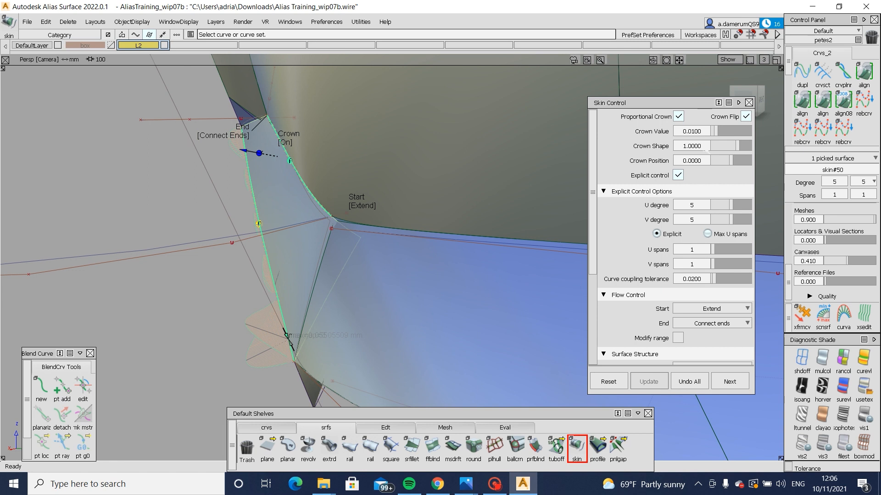
pyautogui.click(726, 134)
pyautogui.keyDown('alt'); pyautogui.keyDown('shift'); pyautogui.moveTo(431, 275); pyautogui.dragTo(348, 293); pyautogui.keyUp('shift'); pyautogui.keyUp('alt')
pyautogui.click(725, 131)
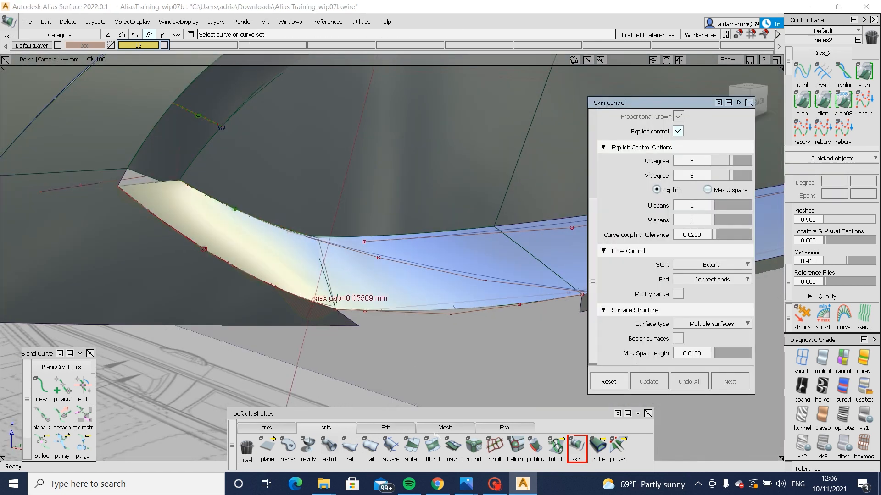
# Step: Fillet the new skin into the curved inner wall above with G2 curvature, a 15 mm chordal length and Edge Align at both ends
pyautogui.click(412, 448)
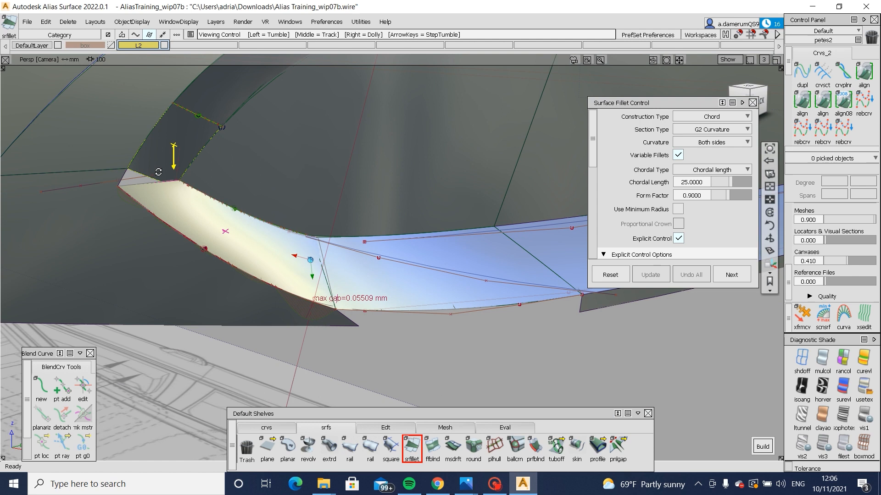
pyautogui.keyDown('alt'); pyautogui.keyDown('shift'); pyautogui.moveTo(477, 202); pyautogui.dragTo(500, 186); pyautogui.keyUp('shift'); pyautogui.keyUp('alt')
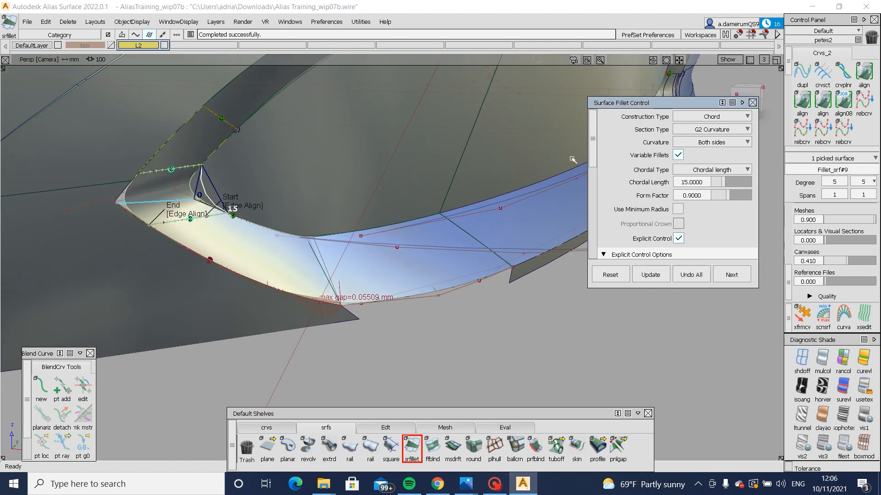
pyautogui.keyDown('alt'); pyautogui.keyDown('shift'); pyautogui.moveTo(390, 205); pyautogui.dragTo(279, 233); pyautogui.keyUp('shift'); pyautogui.keyUp('alt')
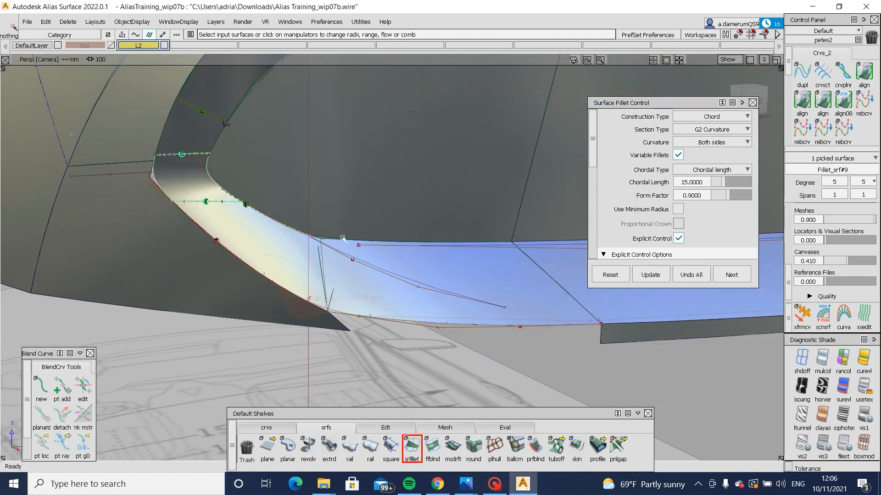
# Step: Position cut curves across the lip on both sides of its lower outer corner joint in the back view
pyautogui.keyDown('ctrl'); pyautogui.keyDown('shift'); pyautogui.moveTo(342, 239); pyautogui.dragTo(299, 298); pyautogui.keyUp('shift'); pyautogui.keyUp('ctrl')
pyautogui.click(747, 84)
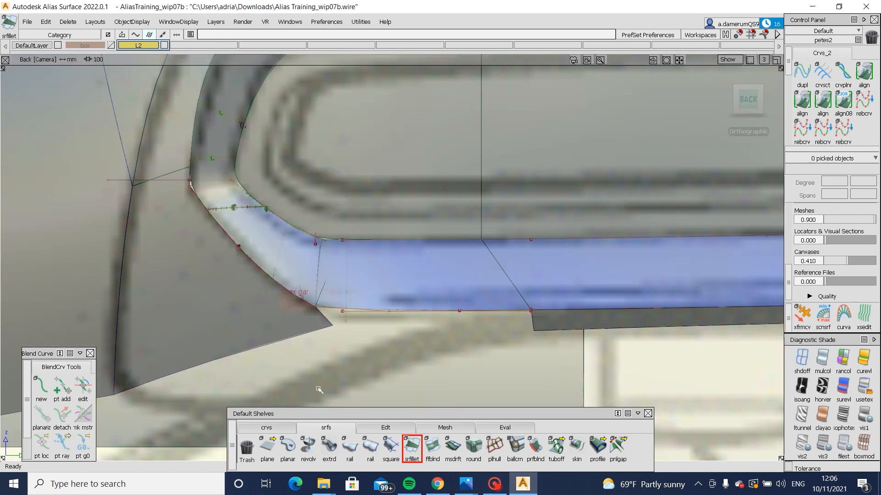
pyautogui.keyDown('ctrl'); pyautogui.keyDown('shift'); pyautogui.moveTo(379, 246); pyautogui.dragTo(350, 286); pyautogui.keyUp('shift'); pyautogui.keyUp('ctrl')
pyautogui.keyDown('ctrl'); pyautogui.keyDown('shift'); pyautogui.moveTo(331, 257); pyautogui.dragTo(345, 269); pyautogui.keyUp('shift'); pyautogui.keyUp('ctrl')
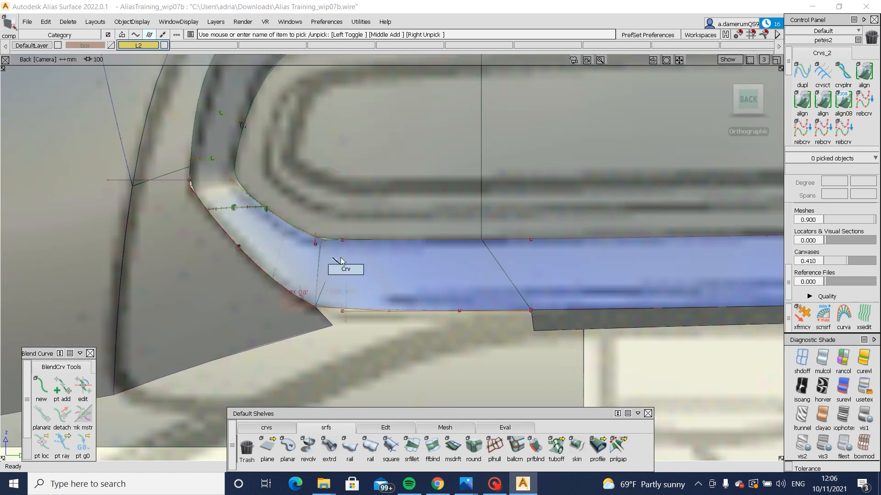
pyautogui.click(347, 274)
pyautogui.keyDown('ctrl'); pyautogui.keyDown('shift'); pyautogui.moveTo(370, 275); pyautogui.dragTo(373, 253, button='middle'); pyautogui.keyUp('shift'); pyautogui.keyUp('ctrl')
pyautogui.moveTo(377, 258); pyautogui.dragTo(386, 260)
pyautogui.keyDown('ctrl'); pyautogui.keyDown('shift'); pyautogui.moveTo(393, 295); pyautogui.dragTo(408, 238); pyautogui.keyUp('shift'); pyautogui.keyUp('ctrl')
pyautogui.moveTo(246, 240)
pyautogui.keyDown('ctrl'); pyautogui.keyDown('shift'); pyautogui.mouseDown()
pyautogui.moveTo(266, 259)
pyautogui.moveTo(292, 262)
pyautogui.moveTo(285, 265)
pyautogui.mouseUp(); pyautogui.keyUp('shift'); pyautogui.keyUp('ctrl')
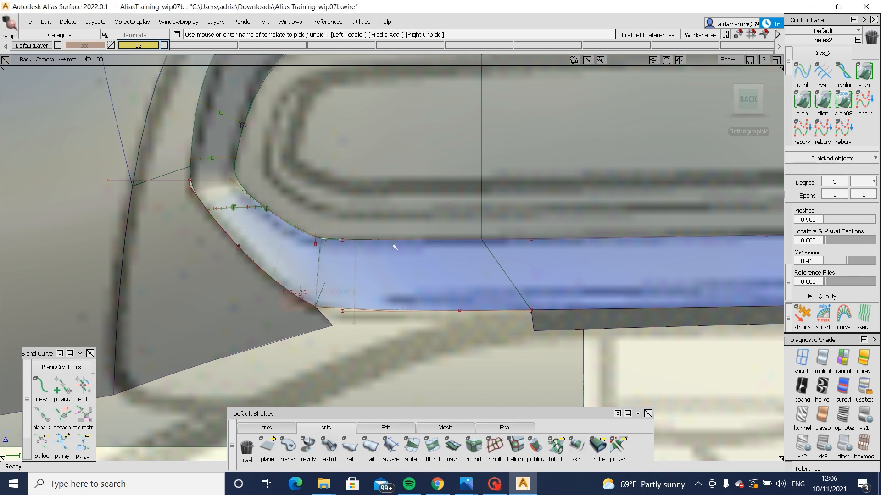
# Step: Project the cut curves onto the lip surfaces along the back view and trim away the portion around the corner joint
pyautogui.keyDown('ctrl'); pyautogui.keyDown('shift'); pyautogui.moveTo(375, 275); pyautogui.dragTo(384, 283); pyautogui.keyUp('shift'); pyautogui.keyUp('ctrl')
pyautogui.click(324, 278)
pyautogui.click(242, 258)
pyautogui.click(289, 258)
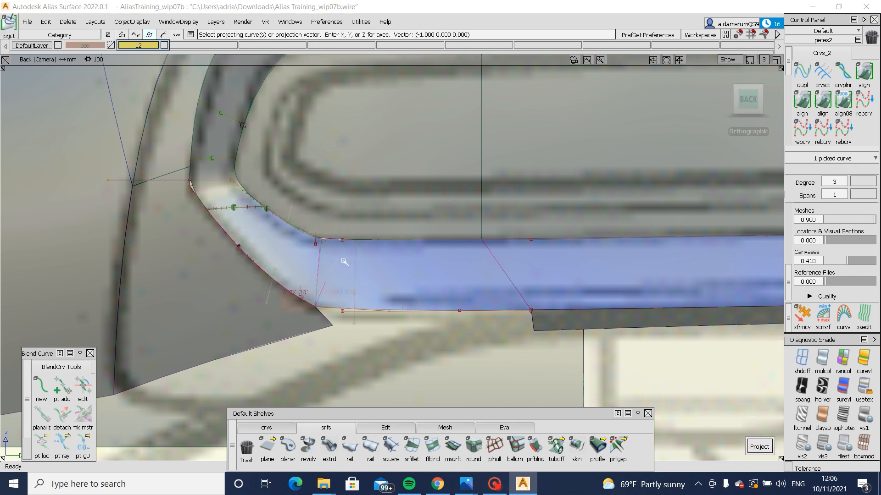
pyautogui.click(380, 279)
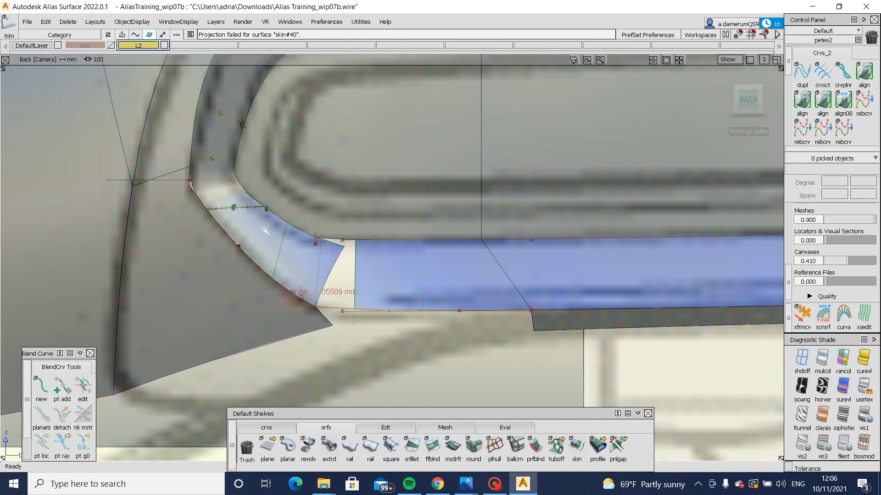
# Step: Bridge the trimmed lip edges with a freeform blend using G2 curvature on both sides and Edge Align at both ends
pyautogui.click(432, 445)
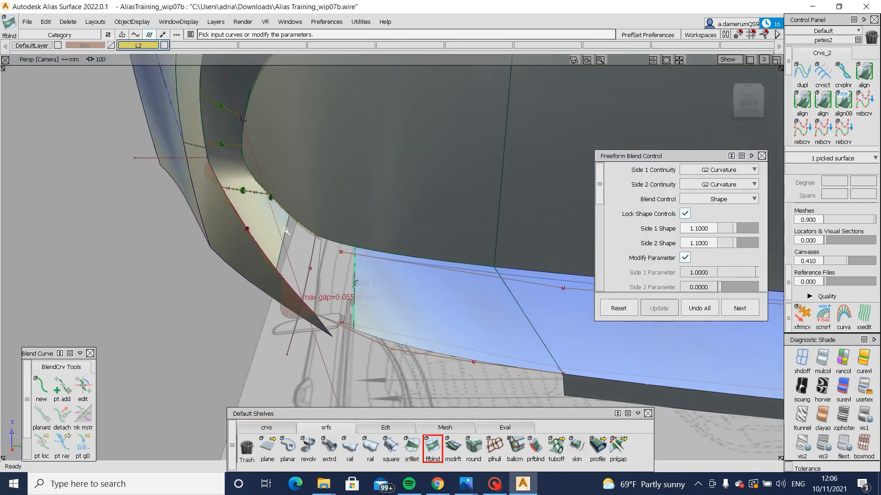
pyautogui.keyDown('alt'); pyautogui.keyDown('shift'); pyautogui.moveTo(286, 231); pyautogui.dragTo(426, 302); pyautogui.keyUp('shift'); pyautogui.keyUp('alt')
pyautogui.click(414, 307)
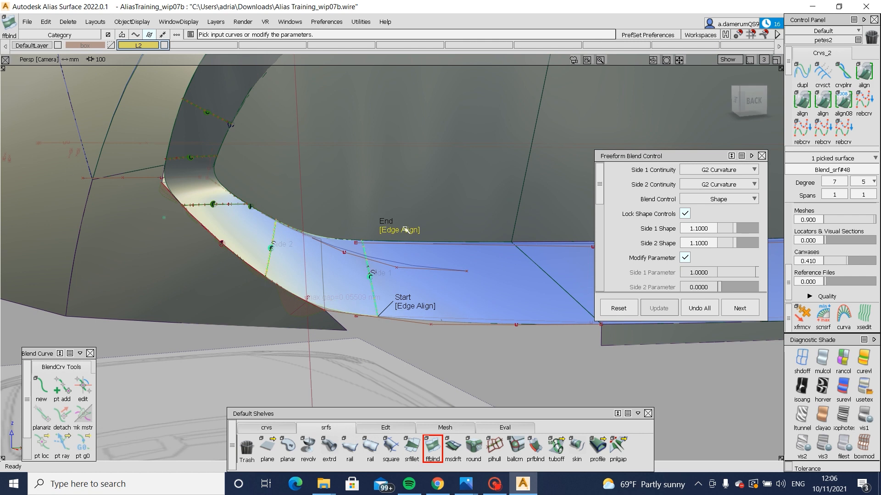
pyautogui.keyDown('alt'); pyautogui.keyDown('shift'); pyautogui.moveTo(355, 289); pyautogui.dragTo(228, 257); pyautogui.keyUp('shift'); pyautogui.keyUp('alt')
pyautogui.keyDown('alt'); pyautogui.keyDown('shift'); pyautogui.moveTo(305, 286); pyautogui.dragTo(333, 244); pyautogui.keyUp('shift'); pyautogui.keyUp('alt')
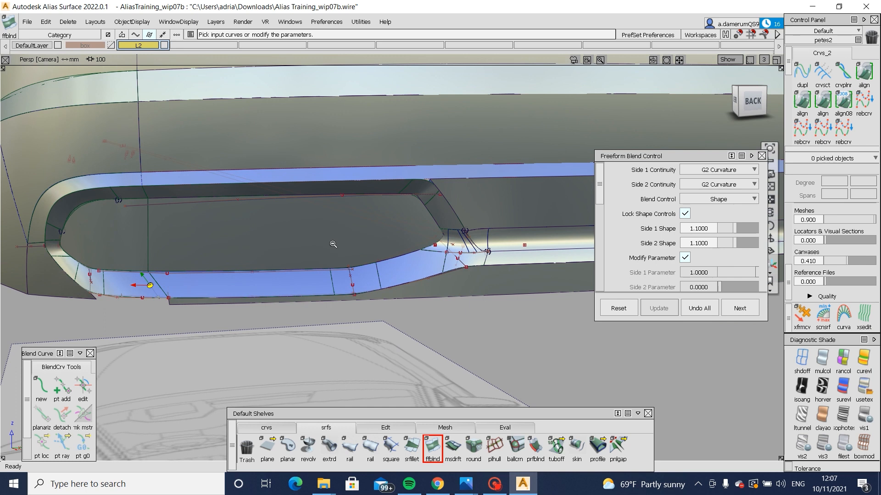
# Step: Examine the exhaust opening against the rear bumper and the whole car, including the lower lip's edge
pyautogui.keyDown('alt'); pyautogui.keyDown('shift'); pyautogui.moveTo(334, 244); pyautogui.dragTo(192, 238, button='right'); pyautogui.keyUp('shift'); pyautogui.keyUp('alt')
pyautogui.keyDown('ctrl'); pyautogui.keyDown('shift'); pyautogui.moveTo(119, 234); pyautogui.dragTo(155, 273); pyautogui.keyUp('shift'); pyautogui.keyUp('ctrl')
pyautogui.keyDown('ctrl'); pyautogui.keyDown('shift'); pyautogui.moveTo(79, 170); pyautogui.dragTo(271, 237); pyautogui.keyUp('shift'); pyautogui.keyUp('ctrl')
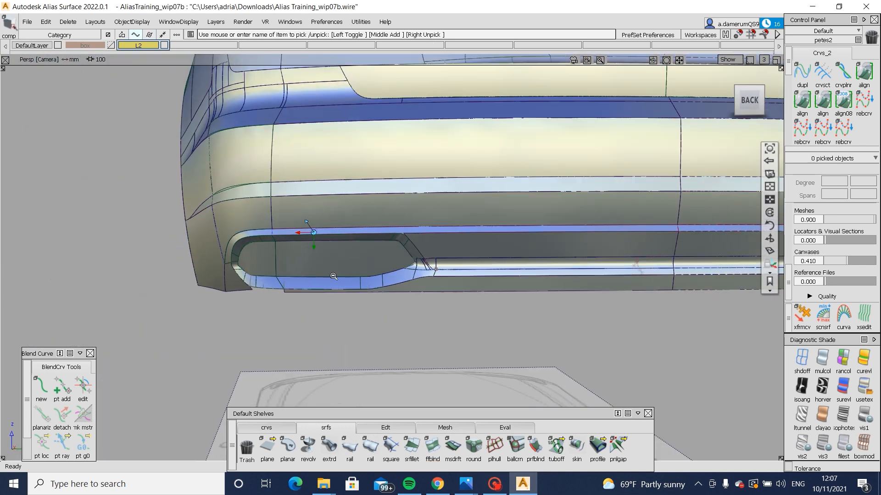
pyautogui.moveTo(333, 276)
pyautogui.keyDown('alt'); pyautogui.keyDown('shift'); pyautogui.mouseDown()
pyautogui.moveTo(342, 266)
pyautogui.moveTo(442, 299)
pyautogui.moveTo(275, 303)
pyautogui.moveTo(390, 300)
pyautogui.mouseUp(); pyautogui.keyUp('shift'); pyautogui.keyUp('alt')
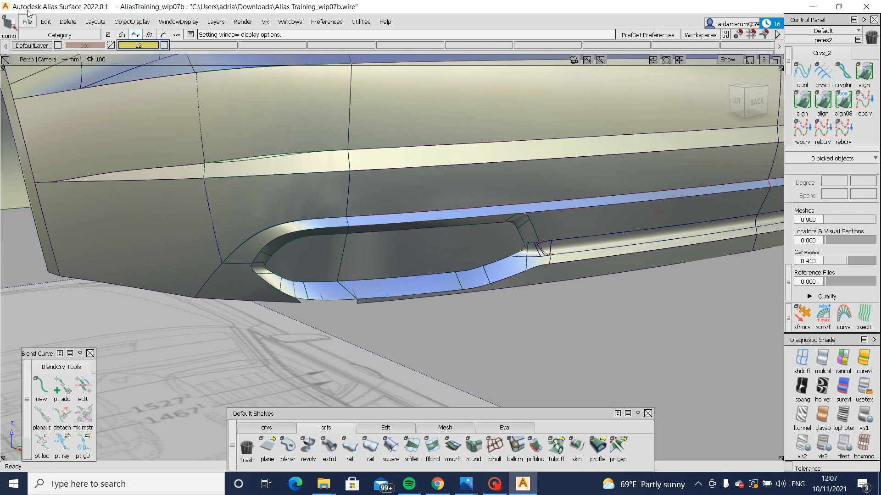
pyautogui.keyDown('alt'); pyautogui.keyDown('shift'); pyautogui.moveTo(182, 107); pyautogui.dragTo(284, 193, button='right'); pyautogui.keyUp('shift'); pyautogui.keyUp('alt')
pyautogui.keyDown('alt'); pyautogui.keyDown('shift'); pyautogui.moveTo(285, 193); pyautogui.dragTo(340, 228, button='middle'); pyautogui.keyUp('shift'); pyautogui.keyUp('alt')
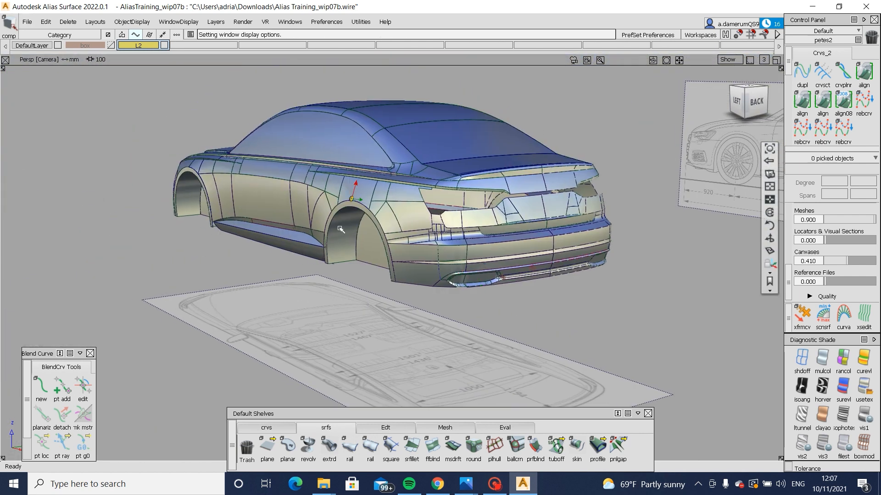
pyautogui.keyDown('alt'); pyautogui.keyDown('shift'); pyautogui.moveTo(340, 228); pyautogui.dragTo(415, 276); pyautogui.keyUp('shift'); pyautogui.keyUp('alt')
pyautogui.keyDown('alt'); pyautogui.keyDown('shift'); pyautogui.moveTo(580, 301); pyautogui.dragTo(321, 225, button='middle'); pyautogui.keyUp('shift'); pyautogui.keyUp('alt')
pyautogui.keyDown('alt'); pyautogui.keyDown('shift'); pyautogui.moveTo(288, 248); pyautogui.dragTo(348, 298, button='right'); pyautogui.keyUp('shift'); pyautogui.keyUp('alt')
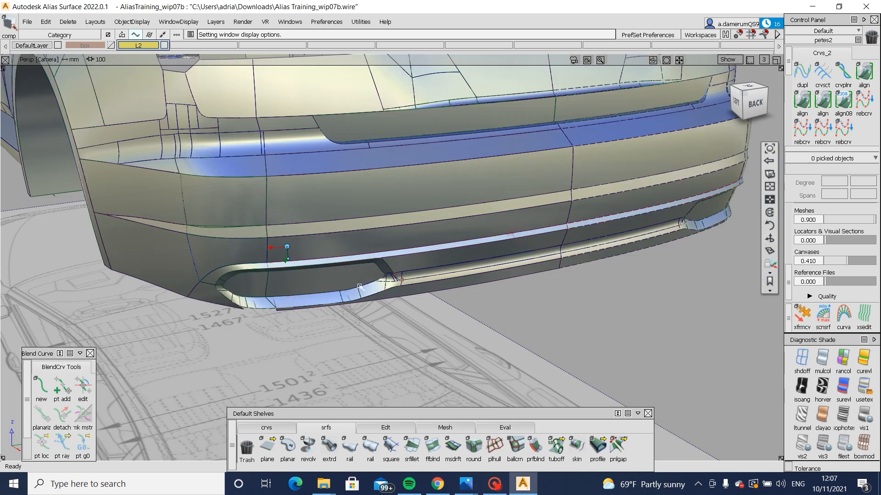
pyautogui.keyDown('alt'); pyautogui.keyDown('shift'); pyautogui.moveTo(243, 348); pyautogui.dragTo(263, 299); pyautogui.keyUp('shift'); pyautogui.keyUp('alt')
pyautogui.keyDown('alt'); pyautogui.keyDown('shift'); pyautogui.moveTo(263, 299); pyautogui.dragTo(335, 327, button='right'); pyautogui.keyUp('shift'); pyautogui.keyUp('alt')
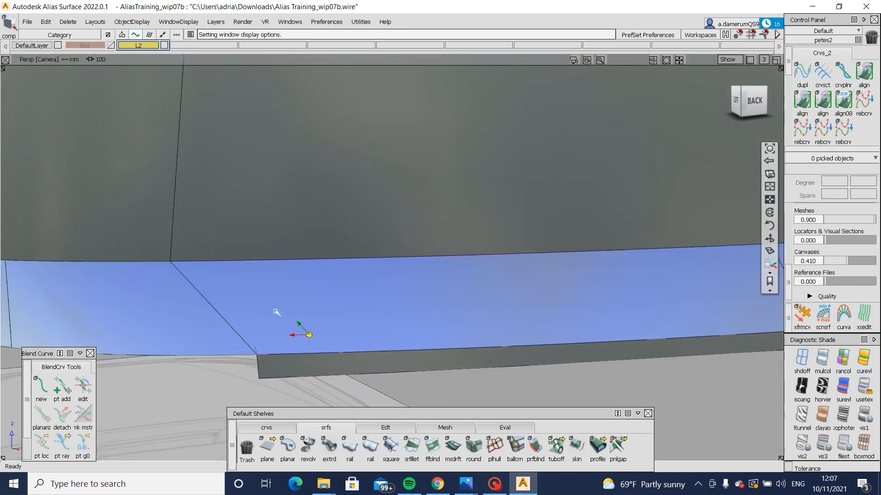
pyautogui.keyDown('ctrl'); pyautogui.keyDown('shift'); pyautogui.moveTo(277, 312); pyautogui.dragTo(199, 328); pyautogui.keyUp('shift'); pyautogui.keyUp('ctrl')
pyautogui.click(197, 329)
pyautogui.moveTo(284, 358)
pyautogui.keyDown('ctrl'); pyautogui.keyDown('shift'); pyautogui.mouseDown()
pyautogui.moveTo(293, 312)
pyautogui.moveTo(255, 337)
pyautogui.moveTo(296, 364)
pyautogui.mouseUp(); pyautogui.keyUp('shift'); pyautogui.keyUp('ctrl')
pyautogui.click(255, 348)
pyautogui.press('Delete')
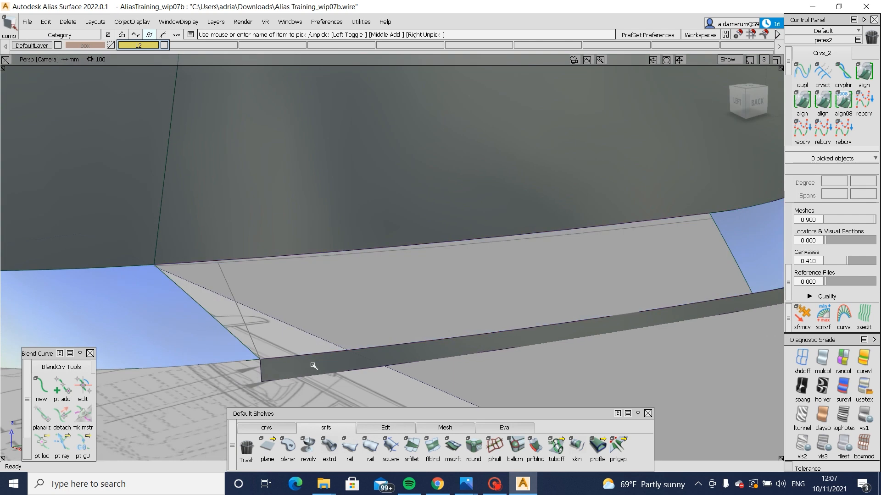
pyautogui.hotkey('ctrl', 'z')
# Step: Check for templated geometry around the lower lip, and review the complete exhaust opening surround
pyautogui.keyDown('ctrl'); pyautogui.keyDown('shift'); pyautogui.moveTo(229, 251); pyautogui.dragTo(190, 239); pyautogui.keyUp('shift'); pyautogui.keyUp('ctrl')
pyautogui.moveTo(189, 239); pyautogui.dragTo(382, 331)
pyautogui.keyDown('alt'); pyautogui.keyDown('shift'); pyautogui.moveTo(382, 331); pyautogui.dragTo(436, 326, button='right'); pyautogui.keyUp('shift'); pyautogui.keyUp('alt')
pyautogui.keyDown('alt'); pyautogui.keyDown('shift'); pyautogui.moveTo(436, 326); pyautogui.dragTo(389, 316); pyautogui.keyUp('shift'); pyautogui.keyUp('alt')
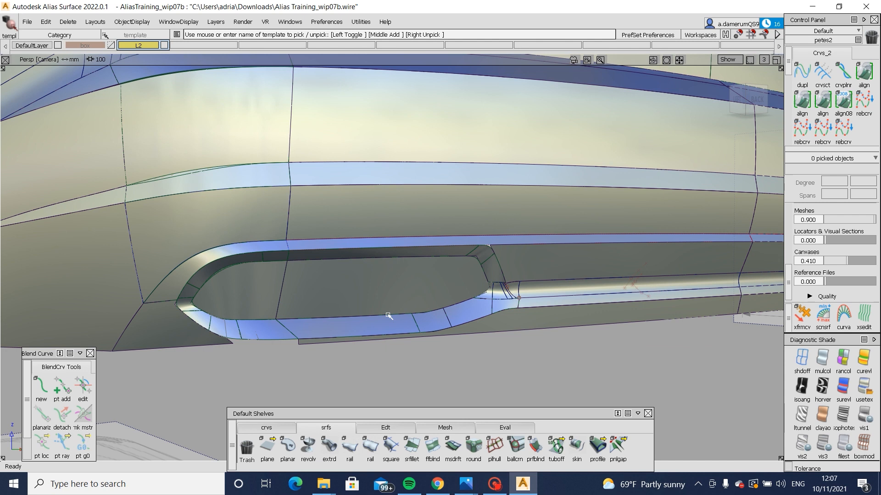
pyautogui.keyDown('alt'); pyautogui.keyDown('shift'); pyautogui.moveTo(325, 361); pyautogui.dragTo(489, 373, button='right'); pyautogui.keyUp('shift'); pyautogui.keyUp('alt')
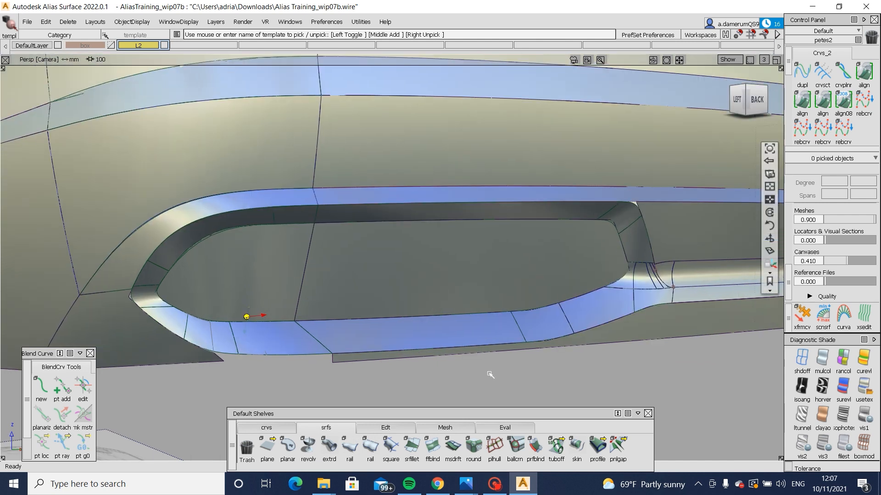
# Step: Switch to the rear Audi A6 reference photo and examine the exhaust trim inside the bumper opening
pyautogui.click(462, 487)
pyautogui.click(610, 420)
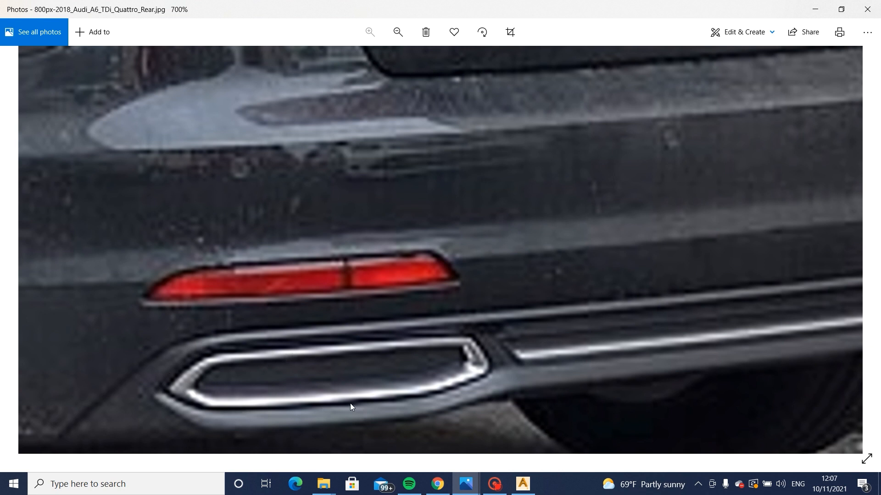
pyautogui.click(523, 484)
# Step: Copy and paste the two panel surfaces that fill the exhaust opening
pyautogui.moveTo(316, 279)
pyautogui.keyDown('ctrl'); pyautogui.keyDown('shift'); pyautogui.mouseDown()
pyautogui.moveTo(256, 303)
pyautogui.moveTo(308, 305)
pyautogui.moveTo(363, 334)
pyautogui.moveTo(367, 348)
pyautogui.mouseUp(); pyautogui.keyUp('shift'); pyautogui.keyUp('ctrl')
pyautogui.hotkey('ctrl', 'c')
pyautogui.hotkey('ctrl', 'v')
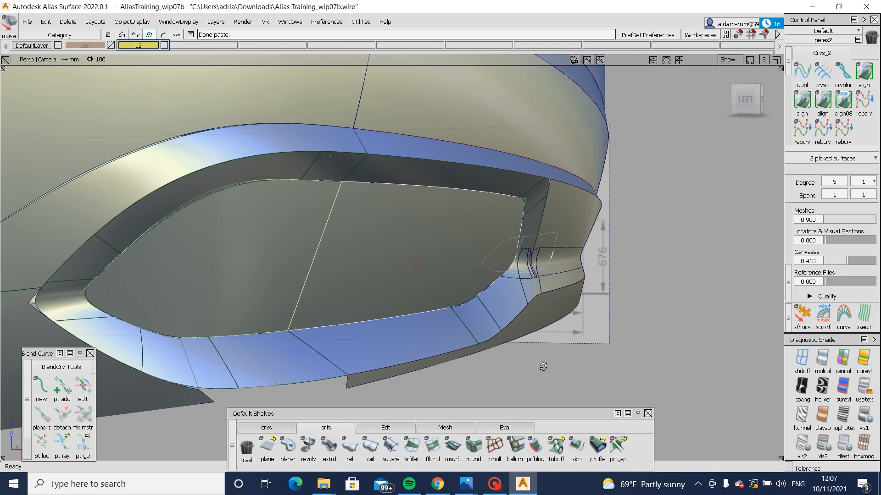
pyautogui.keyDown('alt'); pyautogui.keyDown('shift'); pyautogui.moveTo(543, 366); pyautogui.dragTo(201, 211); pyautogui.keyUp('shift'); pyautogui.keyUp('alt')
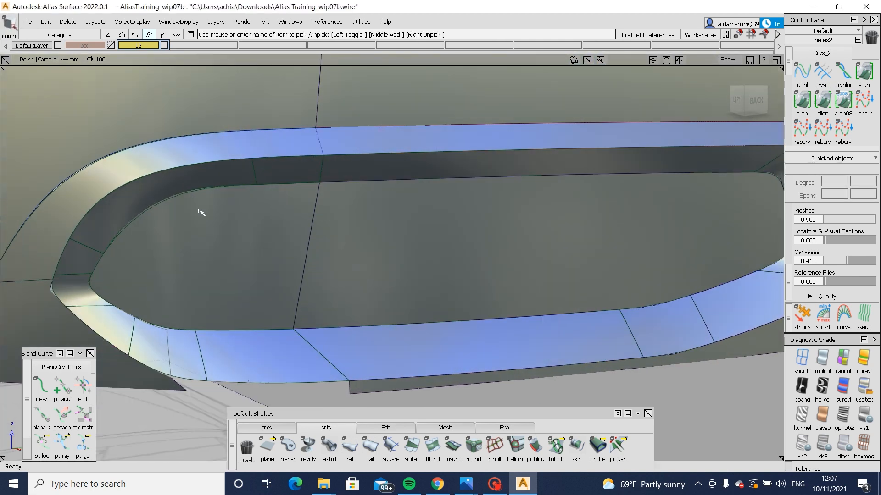
# Step: Delete the construction history of all surfaces around the exhaust opening
pyautogui.click(126, 214)
pyautogui.keyDown('ctrl'); pyautogui.keyDown('shift'); pyautogui.moveTo(127, 214); pyautogui.dragTo(170, 221, button='middle'); pyautogui.keyUp('shift'); pyautogui.keyUp('ctrl')
pyautogui.click(191, 220)
pyautogui.click(201, 219)
pyautogui.keyDown('ctrl'); pyautogui.keyDown('shift'); pyautogui.moveTo(222, 214); pyautogui.dragTo(190, 245); pyautogui.keyUp('shift'); pyautogui.keyUp('ctrl')
pyautogui.click(193, 269)
pyautogui.moveTo(193, 271)
pyautogui.keyDown('ctrl'); pyautogui.keyDown('shift'); pyautogui.mouseDown()
pyautogui.moveTo(203, 188)
pyautogui.moveTo(97, 257)
pyautogui.mouseUp(); pyautogui.keyUp('shift'); pyautogui.keyUp('ctrl')
pyautogui.keyDown('alt'); pyautogui.keyDown('shift'); pyautogui.moveTo(349, 257); pyautogui.dragTo(222, 234, button='right'); pyautogui.keyUp('shift'); pyautogui.keyUp('alt')
pyautogui.keyDown('ctrl'); pyautogui.keyDown('shift'); pyautogui.moveTo(222, 232); pyautogui.dragTo(192, 170); pyautogui.keyUp('shift'); pyautogui.keyUp('ctrl')
pyautogui.moveTo(132, 191); pyautogui.dragTo(692, 388)
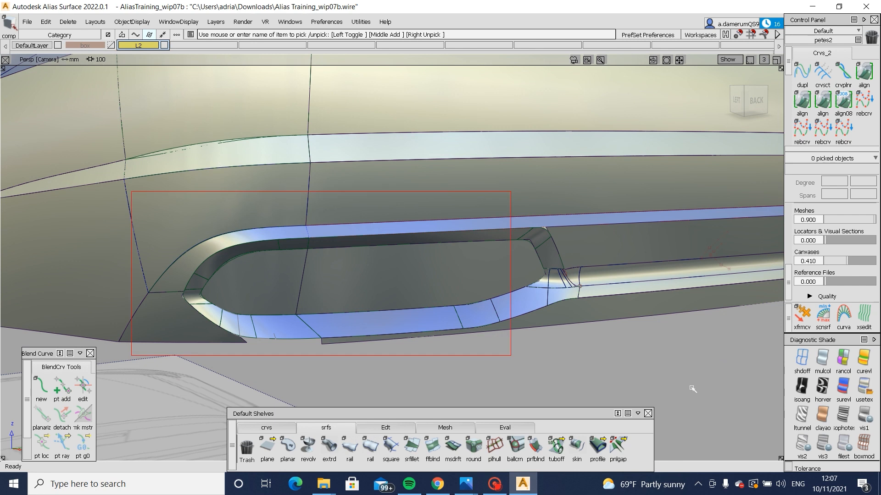
pyautogui.click(367, 278)
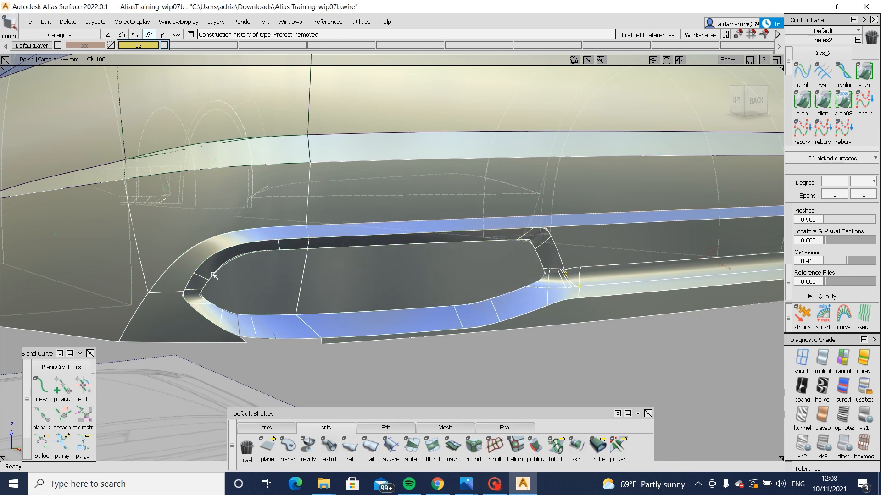
# Step: Untrim the end panel inside the exhaust opening and pick out its old curves on surface
pyautogui.keyDown('alt'); pyautogui.keyDown('shift'); pyautogui.moveTo(214, 275); pyautogui.dragTo(263, 337, button='right'); pyautogui.keyUp('shift'); pyautogui.keyUp('alt')
pyautogui.keyDown('ctrl'); pyautogui.keyDown('shift'); pyautogui.moveTo(262, 337); pyautogui.dragTo(280, 217); pyautogui.keyUp('shift'); pyautogui.keyUp('ctrl')
pyautogui.click(270, 265)
pyautogui.keyDown('ctrl'); pyautogui.keyDown('shift'); pyautogui.moveTo(272, 258); pyautogui.dragTo(272, 335, button='middle'); pyautogui.keyUp('shift'); pyautogui.keyUp('ctrl')
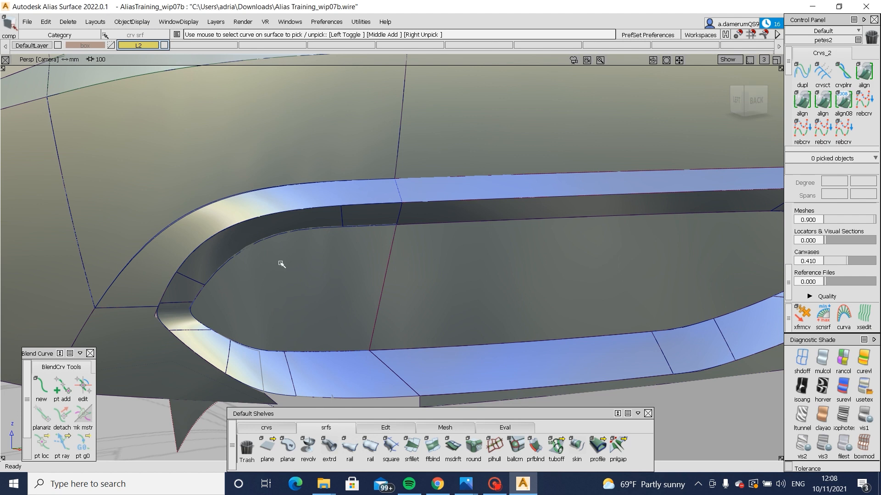
pyautogui.click(281, 264)
# Step: Project the lip's inner edges onto the end panel and trim it to keep the region inside the opening
pyautogui.keyDown('ctrl'); pyautogui.keyDown('shift'); pyautogui.moveTo(281, 262); pyautogui.dragTo(289, 237, button='middle'); pyautogui.keyUp('shift'); pyautogui.keyUp('ctrl')
pyautogui.click(283, 234)
pyautogui.press('space')
pyautogui.keyDown('ctrl'); pyautogui.keyDown('shift'); pyautogui.moveTo(350, 248); pyautogui.dragTo(298, 292, button='middle'); pyautogui.keyUp('shift'); pyautogui.keyUp('ctrl')
pyautogui.click(298, 292)
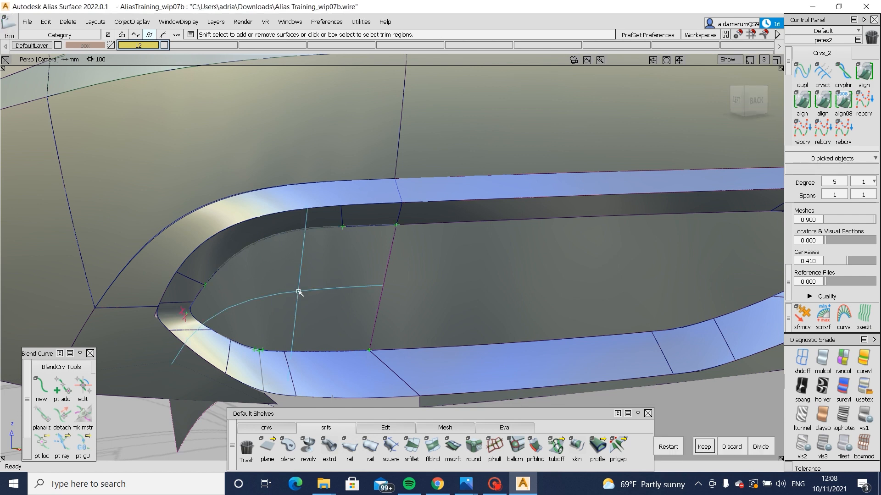
pyautogui.press('space')
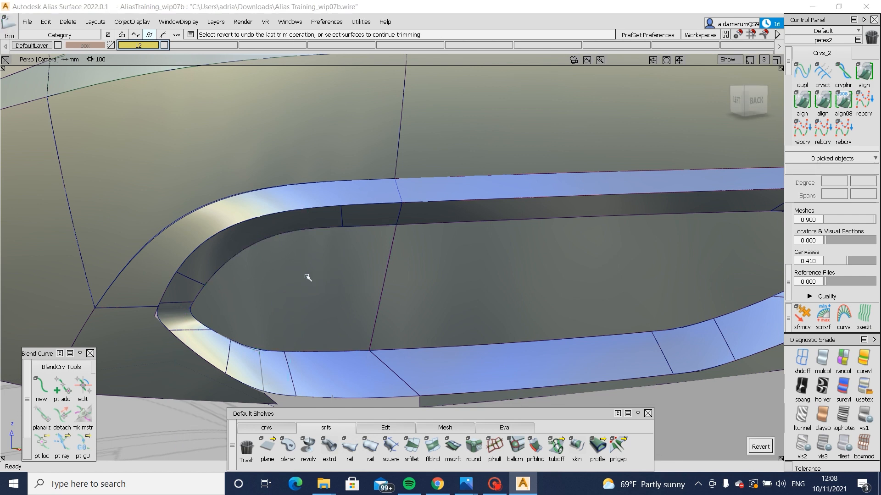
# Step: Project the corner and lower lip edges onto the end panel and select its inner region for trimming
pyautogui.keyDown('ctrl'); pyautogui.keyDown('shift'); pyautogui.moveTo(307, 277); pyautogui.dragTo(255, 313); pyautogui.keyUp('shift'); pyautogui.keyUp('ctrl')
pyautogui.click(212, 316)
pyautogui.keyDown('alt'); pyautogui.keyDown('shift'); pyautogui.moveTo(211, 316); pyautogui.dragTo(250, 316, button='right'); pyautogui.keyUp('shift'); pyautogui.keyUp('alt')
pyautogui.keyDown('ctrl'); pyautogui.keyDown('shift'); pyautogui.moveTo(212, 315); pyautogui.dragTo(216, 292, button='middle'); pyautogui.keyUp('shift'); pyautogui.keyUp('ctrl')
pyautogui.click(171, 326)
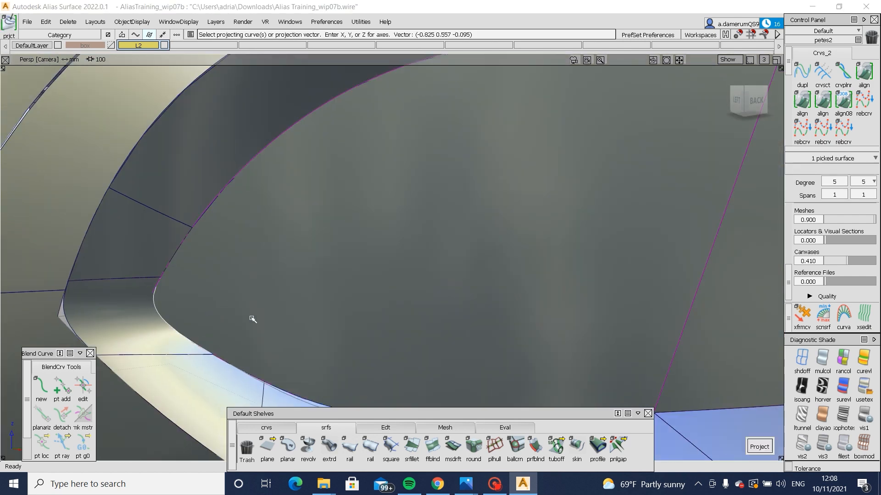
pyautogui.keyDown('alt'); pyautogui.keyDown('shift'); pyautogui.moveTo(284, 363); pyautogui.dragTo(258, 290, button='middle'); pyautogui.keyUp('shift'); pyautogui.keyUp('alt')
pyautogui.click(313, 323)
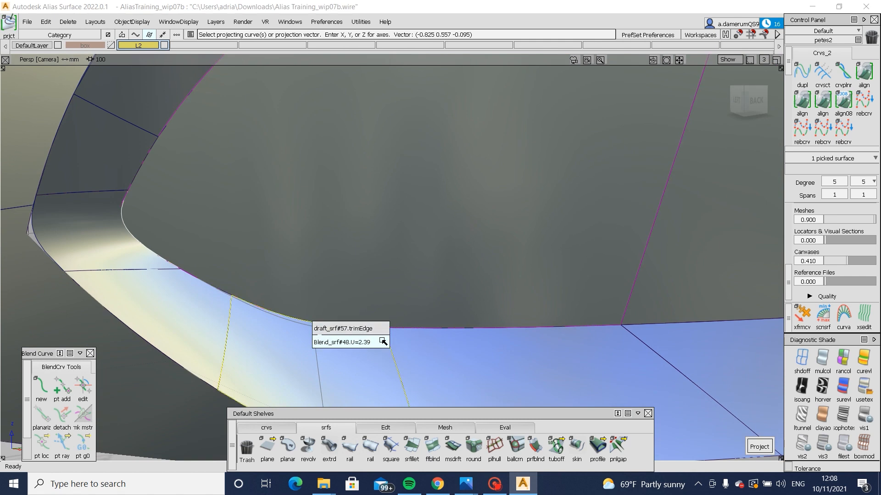
pyautogui.click(383, 342)
pyautogui.click(406, 297)
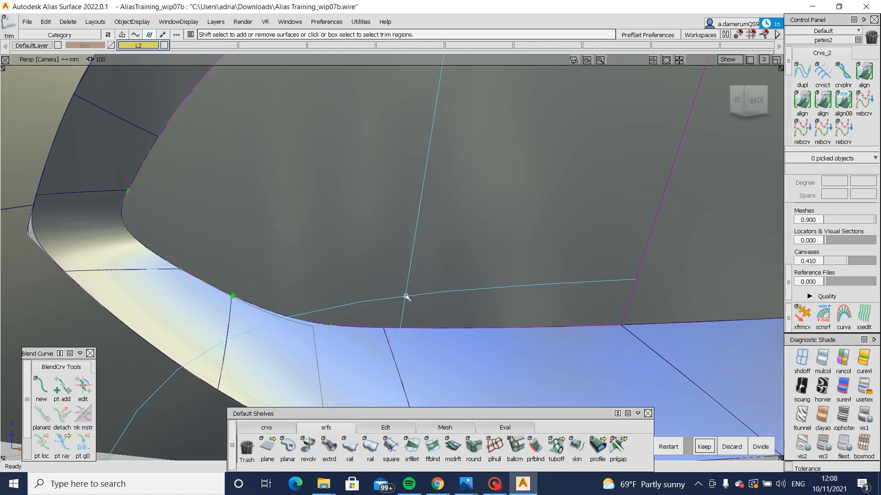
# Step: Untrim the end panel again and delete its overlapping curves on surface
pyautogui.keyDown('ctrl'); pyautogui.keyDown('shift'); pyautogui.moveTo(423, 273); pyautogui.dragTo(371, 321); pyautogui.keyUp('shift'); pyautogui.keyUp('ctrl')
pyautogui.click(377, 316)
pyautogui.keyDown('ctrl'); pyautogui.keyDown('shift'); pyautogui.moveTo(380, 309); pyautogui.dragTo(374, 396, button='middle'); pyautogui.keyUp('shift'); pyautogui.keyUp('ctrl')
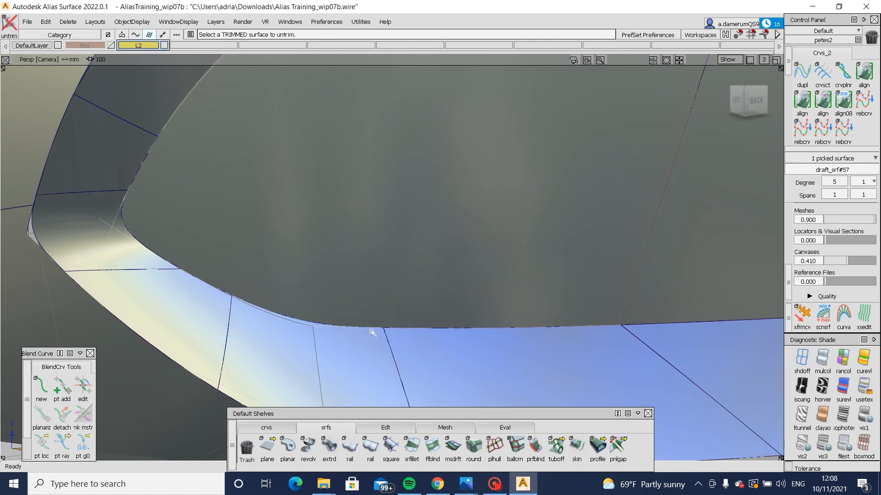
pyautogui.click(393, 304)
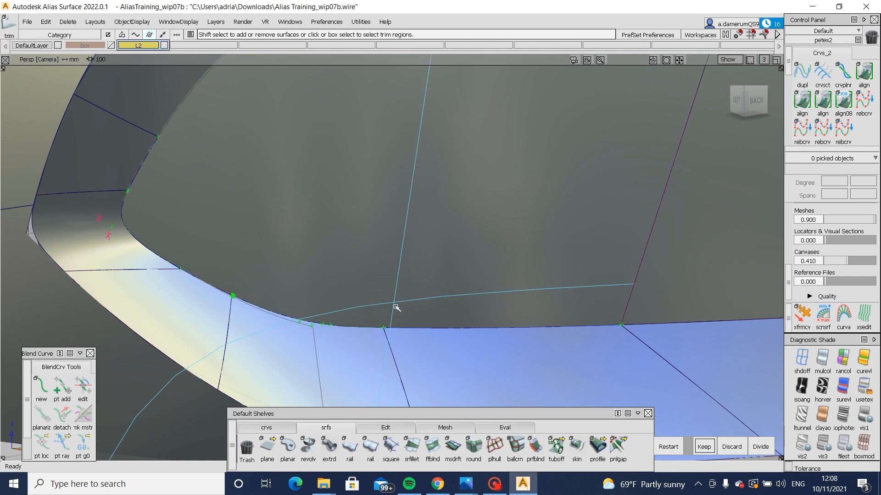
pyautogui.keyDown('ctrl'); pyautogui.keyDown('shift'); pyautogui.moveTo(438, 370); pyautogui.dragTo(467, 376); pyautogui.keyUp('shift'); pyautogui.keyUp('ctrl')
pyautogui.click(497, 292)
pyautogui.press('Delete')
# Step: Project the lip edges, including the lower blend's edge, onto the end panel and trim it, keeping the inner region
pyautogui.keyDown('ctrl'); pyautogui.keyDown('shift'); pyautogui.moveTo(515, 255); pyautogui.dragTo(463, 301); pyautogui.keyUp('shift'); pyautogui.keyUp('ctrl')
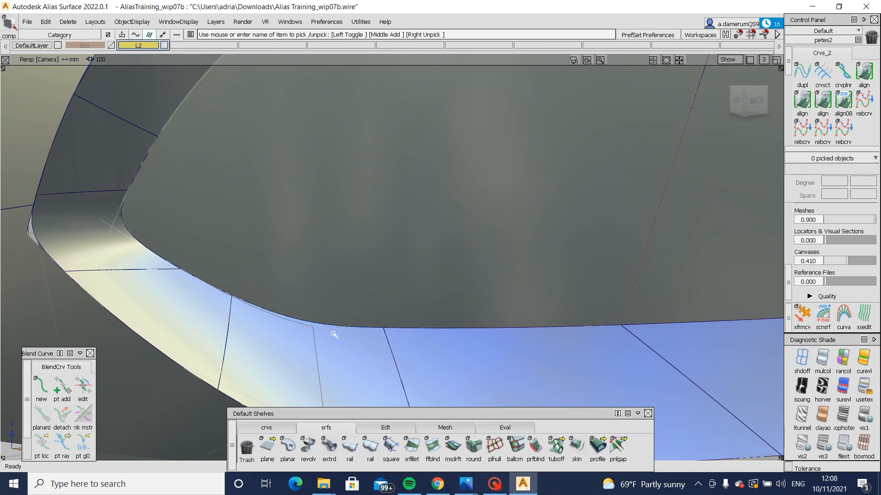
pyautogui.click(334, 335)
pyautogui.keyDown('ctrl'); pyautogui.keyDown('shift'); pyautogui.moveTo(339, 334); pyautogui.dragTo(428, 332, button='middle'); pyautogui.keyUp('shift'); pyautogui.keyUp('ctrl')
pyautogui.click(349, 329)
pyautogui.press('space')
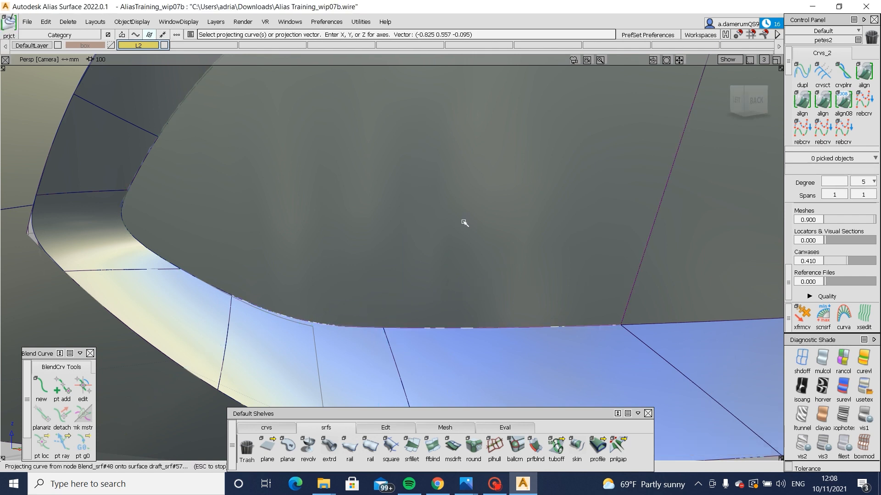
pyautogui.keyDown('ctrl'); pyautogui.keyDown('shift'); pyautogui.moveTo(463, 222); pyautogui.dragTo(397, 277, button='middle'); pyautogui.keyUp('shift'); pyautogui.keyUp('ctrl')
pyautogui.click(397, 277)
pyautogui.press('space')
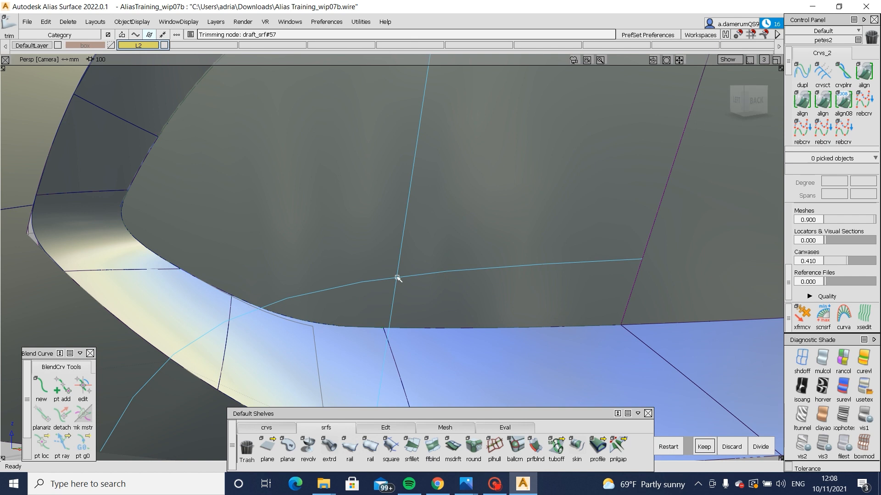
# Step: Untrim the main panel inside the exhaust opening and delete its old curves on surface
pyautogui.keyDown('alt'); pyautogui.keyDown('shift'); pyautogui.moveTo(562, 241); pyautogui.dragTo(558, 265, button='right'); pyautogui.keyUp('shift'); pyautogui.keyUp('alt')
pyautogui.keyDown('alt'); pyautogui.keyDown('shift'); pyautogui.moveTo(558, 265); pyautogui.dragTo(207, 338, button='middle'); pyautogui.keyUp('shift'); pyautogui.keyUp('alt')
pyautogui.keyDown('ctrl'); pyautogui.keyDown('shift'); pyautogui.moveTo(523, 229); pyautogui.dragTo(460, 283); pyautogui.keyUp('shift'); pyautogui.keyUp('ctrl')
pyautogui.click(414, 321)
pyautogui.keyDown('ctrl'); pyautogui.keyDown('shift'); pyautogui.moveTo(521, 326); pyautogui.dragTo(521, 297); pyautogui.keyUp('shift'); pyautogui.keyUp('ctrl')
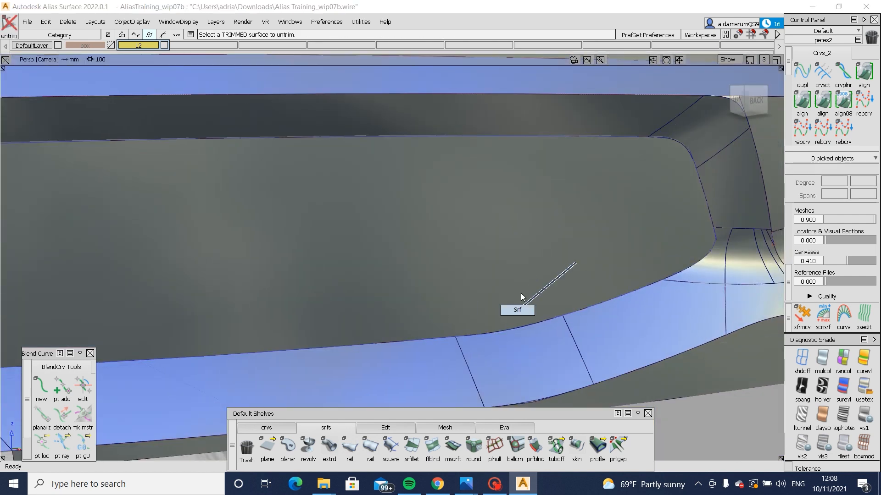
pyautogui.click(397, 323)
pyautogui.keyDown('ctrl'); pyautogui.keyDown('shift'); pyautogui.moveTo(476, 344); pyautogui.dragTo(482, 284); pyautogui.keyUp('shift'); pyautogui.keyUp('ctrl')
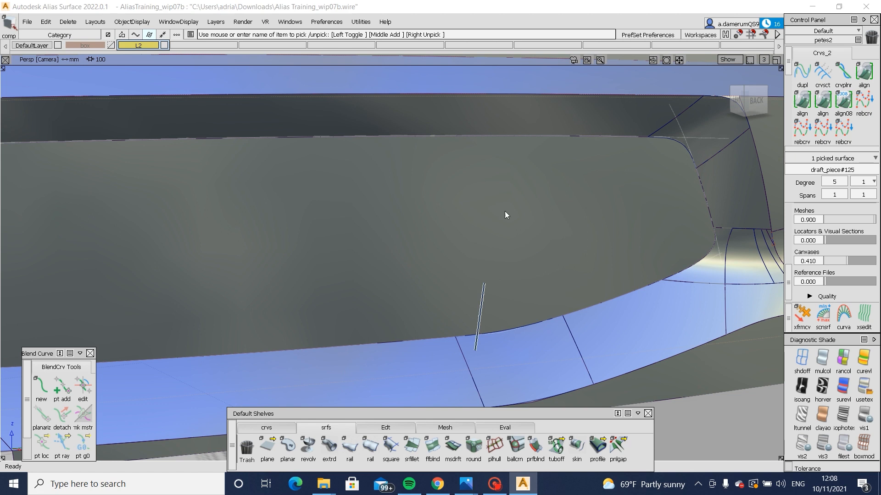
pyautogui.keyDown('ctrl'); pyautogui.keyDown('shift'); pyautogui.moveTo(527, 232); pyautogui.dragTo(431, 151); pyautogui.keyUp('shift'); pyautogui.keyUp('ctrl')
pyautogui.moveTo(372, 113); pyautogui.dragTo(681, 342)
pyautogui.keyDown('ctrl'); pyautogui.keyDown('shift'); pyautogui.moveTo(567, 191); pyautogui.dragTo(504, 233); pyautogui.keyUp('shift'); pyautogui.keyUp('ctrl')
pyautogui.click(419, 210)
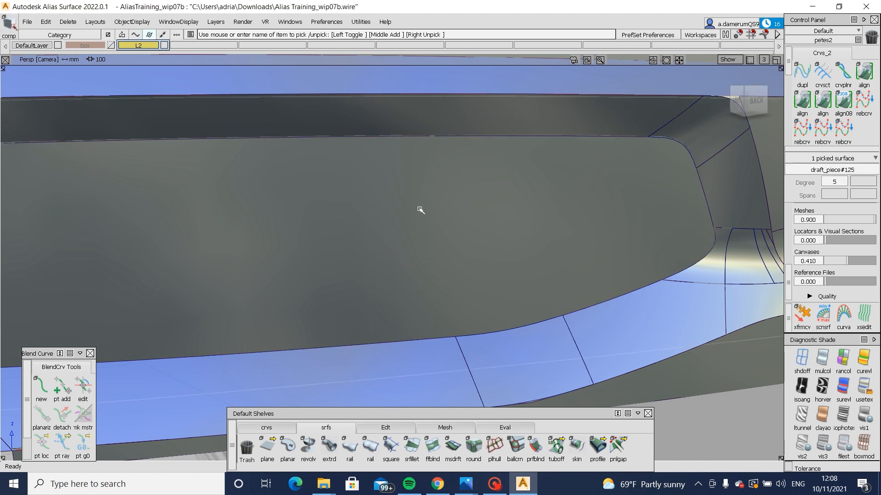
# Step: Project the inner lip edges onto the main panel and trim it to keep the region inside the opening
pyautogui.keyDown('ctrl'); pyautogui.keyDown('shift'); pyautogui.moveTo(440, 202); pyautogui.dragTo(514, 172, button='right'); pyautogui.keyUp('shift'); pyautogui.keyUp('ctrl')
pyautogui.click(632, 138)
pyautogui.click(668, 140)
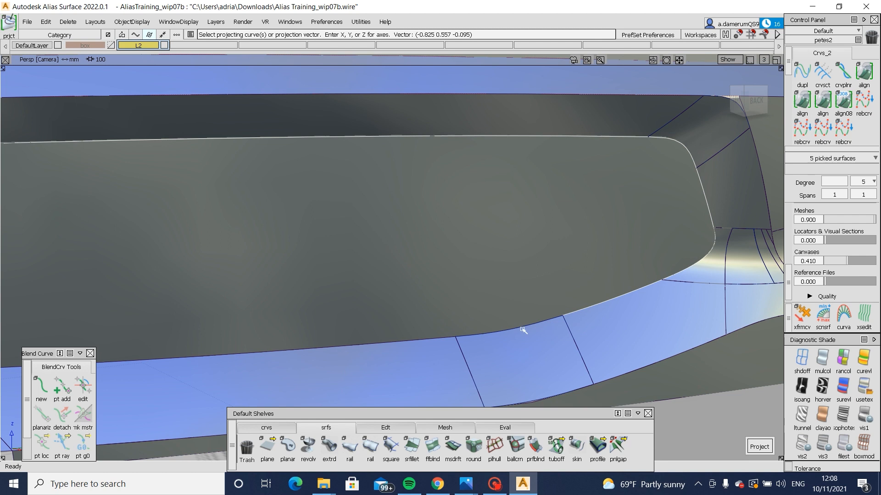
pyautogui.press('space')
pyautogui.keyDown('ctrl'); pyautogui.keyDown('shift'); pyautogui.moveTo(550, 223); pyautogui.dragTo(450, 303, button='right'); pyautogui.keyUp('shift'); pyautogui.keyUp('ctrl')
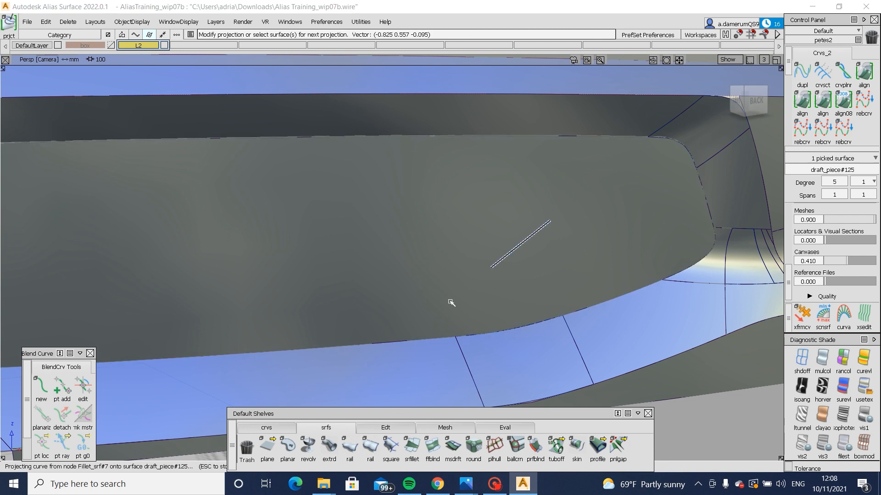
pyautogui.click(451, 297)
pyautogui.press('space')
# Step: Examine how the trimmed panels fit the lip around the exhaust opening, including the end panel beyond the corner
pyautogui.keyDown('ctrl'); pyautogui.keyDown('shift'); pyautogui.moveTo(528, 282); pyautogui.dragTo(473, 320); pyautogui.keyUp('shift'); pyautogui.keyUp('ctrl')
pyautogui.click(472, 294)
pyautogui.keyDown('alt'); pyautogui.keyDown('shift'); pyautogui.moveTo(458, 287); pyautogui.dragTo(73, 279, button='right'); pyautogui.keyUp('shift'); pyautogui.keyUp('alt')
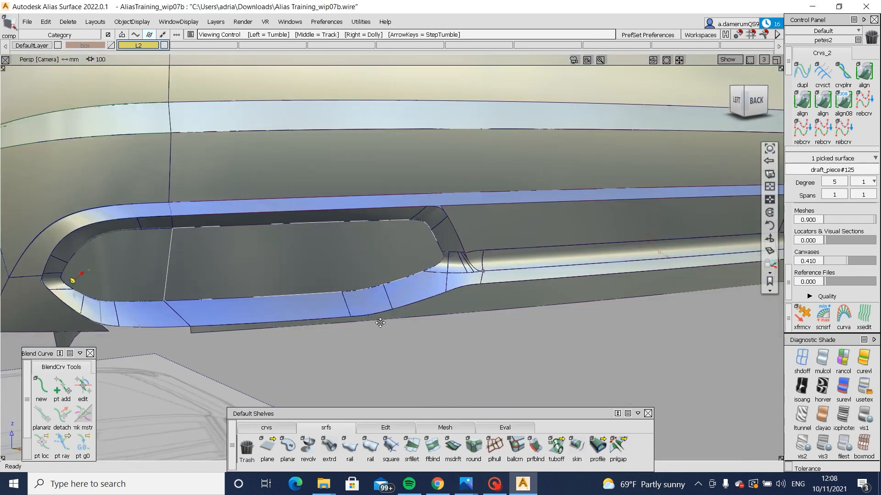
pyautogui.keyDown('alt'); pyautogui.keyDown('shift'); pyautogui.moveTo(72, 279); pyautogui.dragTo(132, 280, button='middle'); pyautogui.keyUp('shift'); pyautogui.keyUp('alt')
pyautogui.click(193, 270)
pyautogui.moveTo(194, 273)
pyautogui.keyDown('alt'); pyautogui.keyDown('shift'); pyautogui.mouseDown()
pyautogui.moveTo(133, 281)
pyautogui.moveTo(178, 301)
pyautogui.moveTo(195, 298)
pyautogui.mouseUp(); pyautogui.keyUp('shift'); pyautogui.keyUp('alt')
pyautogui.keyDown('ctrl'); pyautogui.keyDown('shift'); pyautogui.moveTo(257, 215); pyautogui.dragTo(216, 249, button='right'); pyautogui.keyUp('shift'); pyautogui.keyUp('ctrl')
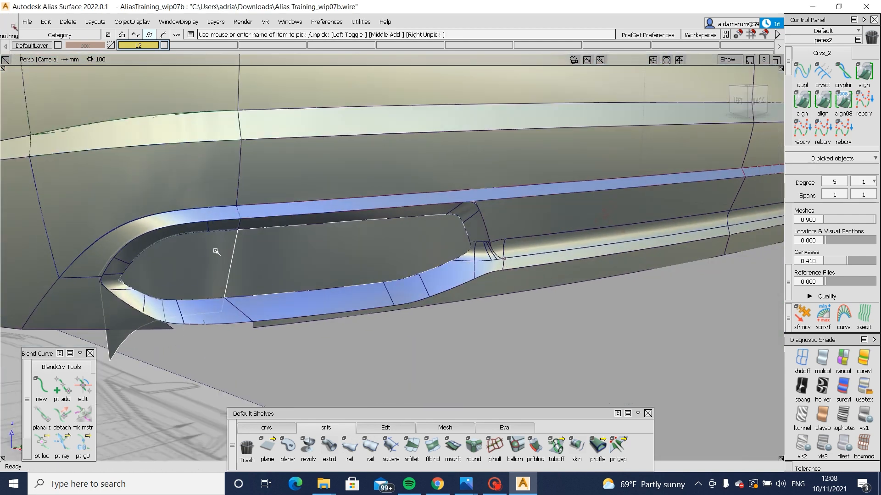
# Step: Untrim the end panel that extends beyond the lip's corner and delete its curves on surface
pyautogui.click(177, 281)
pyautogui.keyDown('alt'); pyautogui.keyDown('shift'); pyautogui.moveTo(69, 278); pyautogui.dragTo(171, 266, button='right'); pyautogui.keyUp('shift'); pyautogui.keyUp('alt')
pyautogui.keyDown('alt'); pyautogui.keyDown('shift'); pyautogui.moveTo(262, 278); pyautogui.dragTo(567, 253, button='middle'); pyautogui.keyUp('shift'); pyautogui.keyUp('alt')
pyautogui.keyDown('ctrl'); pyautogui.keyDown('shift'); pyautogui.moveTo(331, 230); pyautogui.dragTo(303, 345, button='right'); pyautogui.keyUp('shift'); pyautogui.keyUp('ctrl')
pyautogui.keyDown('alt'); pyautogui.keyDown('shift'); pyautogui.moveTo(386, 340); pyautogui.dragTo(283, 338, button='right'); pyautogui.keyUp('shift'); pyautogui.keyUp('alt')
pyautogui.keyDown('alt'); pyautogui.keyDown('shift'); pyautogui.moveTo(283, 338); pyautogui.dragTo(298, 329); pyautogui.keyUp('shift'); pyautogui.keyUp('alt')
pyautogui.keyDown('ctrl'); pyautogui.keyDown('shift'); pyautogui.moveTo(486, 214); pyautogui.dragTo(434, 259); pyautogui.keyUp('shift'); pyautogui.keyUp('ctrl')
pyautogui.click(464, 236)
pyautogui.keyDown('ctrl'); pyautogui.keyDown('shift'); pyautogui.moveTo(464, 235); pyautogui.dragTo(442, 339, button='right'); pyautogui.keyUp('shift'); pyautogui.keyUp('ctrl')
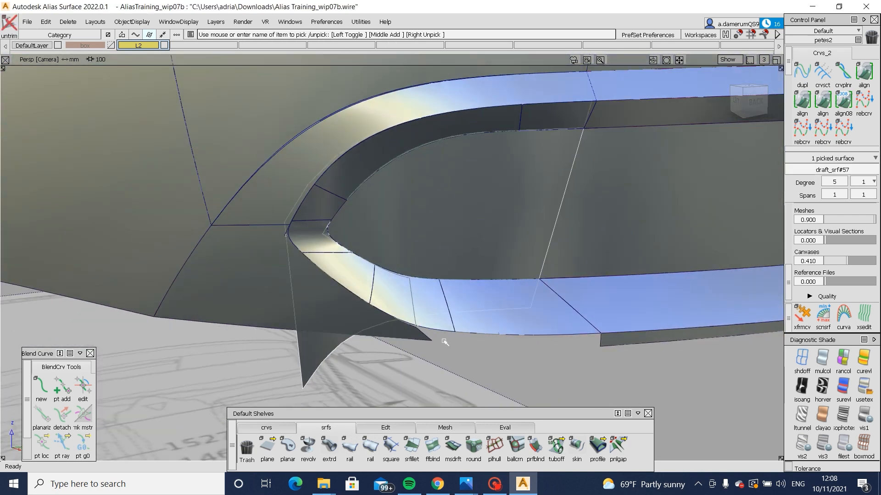
pyautogui.keyDown('ctrl'); pyautogui.keyDown('shift'); pyautogui.moveTo(433, 247); pyautogui.dragTo(473, 279); pyautogui.keyUp('shift'); pyautogui.keyUp('ctrl')
pyautogui.moveTo(532, 308); pyautogui.dragTo(533, 309)
pyautogui.press('Delete')
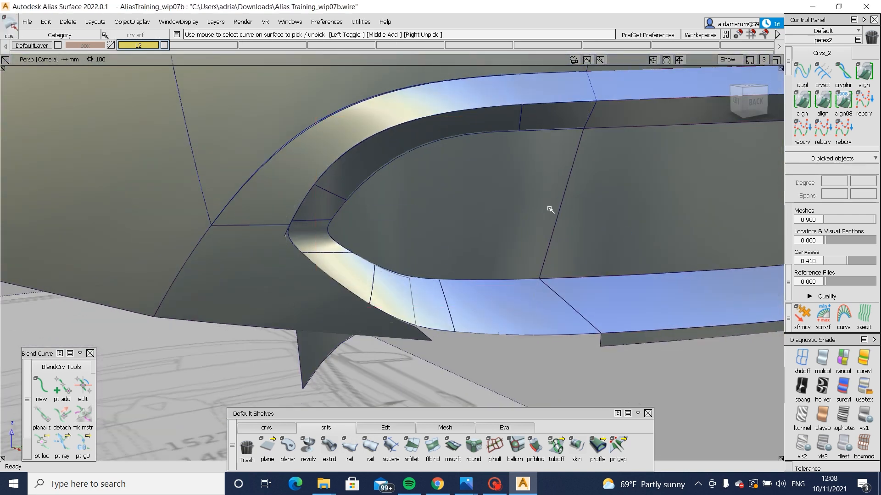
# Step: Project the complete run of inner lip edges onto the end panel and keep only the region inside the opening
pyautogui.keyDown('ctrl'); pyautogui.keyDown('shift'); pyautogui.moveTo(548, 206); pyautogui.dragTo(495, 250); pyautogui.keyUp('shift'); pyautogui.keyUp('ctrl')
pyautogui.click(444, 202)
pyautogui.keyDown('ctrl'); pyautogui.keyDown('shift'); pyautogui.moveTo(444, 202); pyautogui.dragTo(486, 170, button='right'); pyautogui.keyUp('shift'); pyautogui.keyUp('ctrl')
pyautogui.click(540, 130)
pyautogui.click(485, 137)
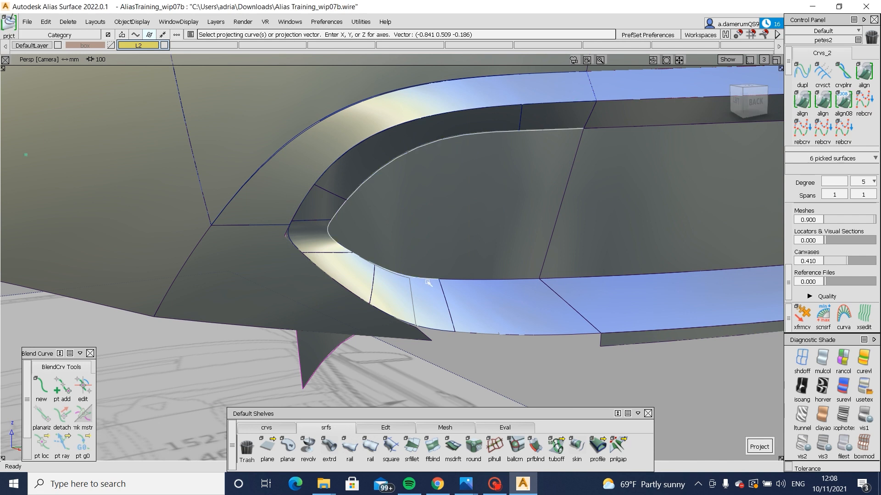
pyautogui.press('space')
pyautogui.keyDown('ctrl'); pyautogui.keyDown('shift'); pyautogui.moveTo(571, 191); pyautogui.dragTo(489, 241, button='right'); pyautogui.keyUp('shift'); pyautogui.keyUp('ctrl')
pyautogui.click(489, 241)
pyautogui.press('space')
# Step: Select both trimmed panels inside the exhaust opening, then copy and paste them in place
pyautogui.keyDown('ctrl'); pyautogui.keyDown('shift'); pyautogui.moveTo(503, 247); pyautogui.dragTo(555, 255); pyautogui.keyUp('shift'); pyautogui.keyUp('ctrl')
pyautogui.keyDown('alt'); pyautogui.keyDown('shift'); pyautogui.moveTo(592, 257); pyautogui.dragTo(562, 256, button='right'); pyautogui.keyUp('shift'); pyautogui.keyUp('alt')
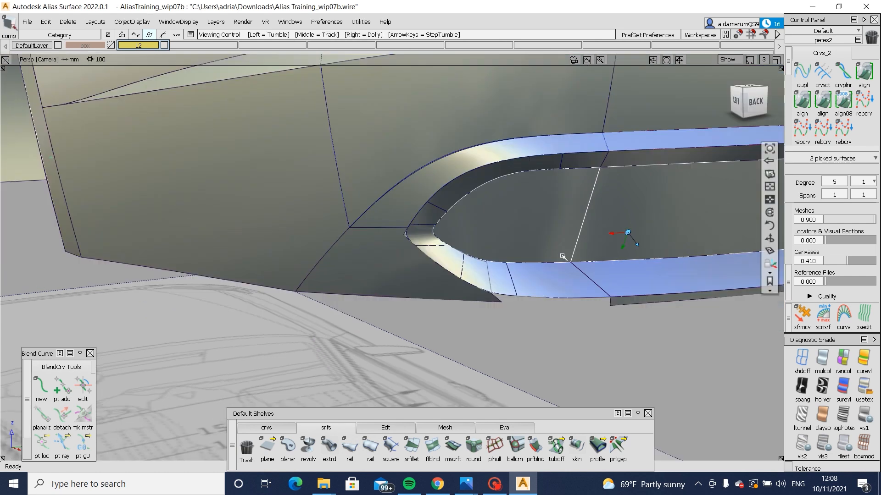
pyautogui.keyDown('alt'); pyautogui.keyDown('shift'); pyautogui.moveTo(562, 256); pyautogui.dragTo(697, 250); pyautogui.keyUp('shift'); pyautogui.keyUp('alt')
pyautogui.keyDown('alt'); pyautogui.keyDown('shift'); pyautogui.moveTo(697, 250); pyautogui.dragTo(564, 220, button='middle'); pyautogui.keyUp('shift'); pyautogui.keyUp('alt')
pyautogui.keyDown('alt'); pyautogui.keyDown('shift'); pyautogui.moveTo(564, 220); pyautogui.dragTo(577, 230, button='right'); pyautogui.keyUp('shift'); pyautogui.keyUp('alt')
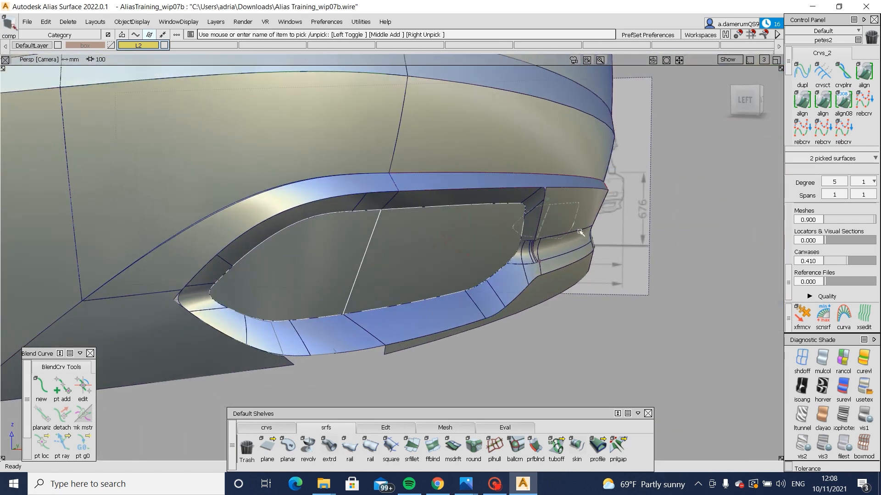
pyautogui.hotkey('ctrl', 'c')
pyautogui.hotkey('ctrl', 'v')
pyautogui.click(744, 100)
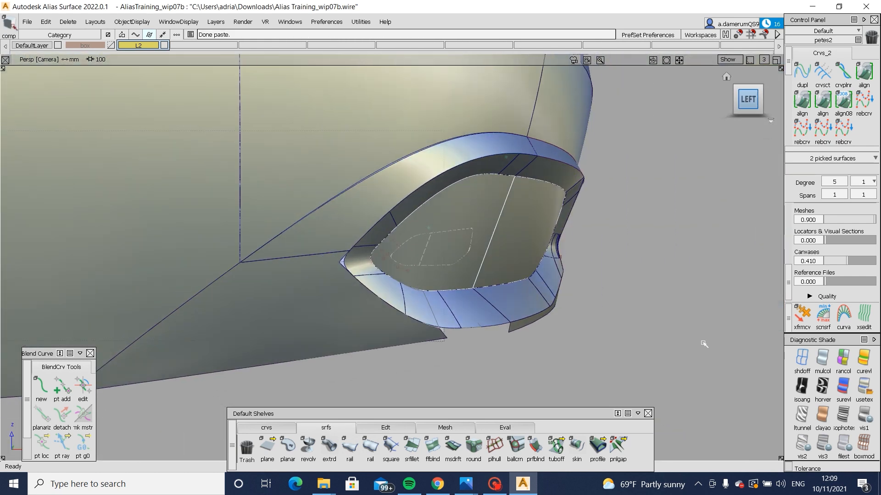
# Step: Move the pasted panels slightly away from the lip's inner edge and check the gap around the opening
pyautogui.keyDown('ctrl'); pyautogui.keyDown('shift'); pyautogui.moveTo(702, 344); pyautogui.dragTo(280, 293); pyautogui.keyUp('shift'); pyautogui.keyUp('ctrl')
pyautogui.keyDown('alt'); pyautogui.keyDown('shift'); pyautogui.moveTo(280, 293); pyautogui.dragTo(367, 283, button='middle'); pyautogui.keyUp('shift'); pyautogui.keyUp('alt')
pyautogui.keyDown('ctrl'); pyautogui.keyDown('shift'); pyautogui.moveTo(368, 283); pyautogui.dragTo(403, 272); pyautogui.keyUp('shift'); pyautogui.keyUp('ctrl')
pyautogui.keyDown('alt'); pyautogui.keyDown('shift'); pyautogui.moveTo(404, 272); pyautogui.dragTo(314, 275, button='right'); pyautogui.keyUp('shift'); pyautogui.keyUp('alt')
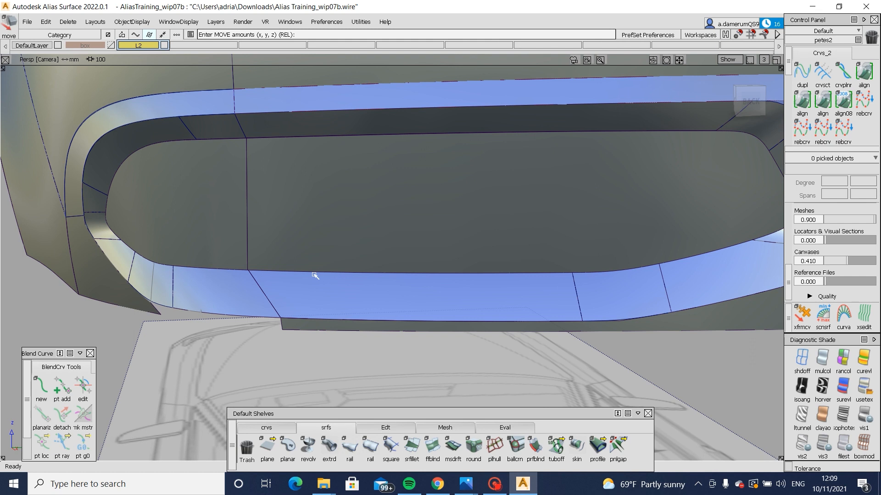
pyautogui.keyDown('alt'); pyautogui.keyDown('shift'); pyautogui.moveTo(314, 275); pyautogui.dragTo(298, 180); pyautogui.keyUp('shift'); pyautogui.keyUp('alt')
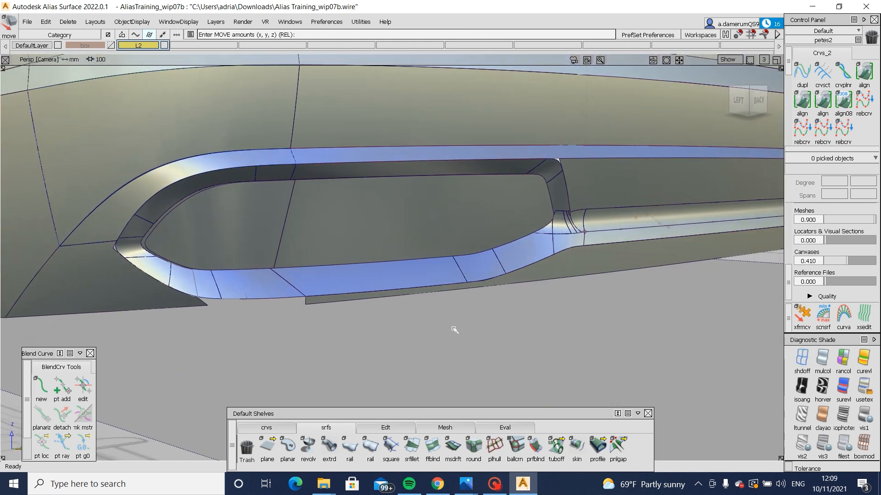
pyautogui.keyDown('alt'); pyautogui.keyDown('shift'); pyautogui.moveTo(159, 207); pyautogui.dragTo(245, 285, button='right'); pyautogui.keyUp('shift'); pyautogui.keyUp('alt')
pyautogui.keyDown('alt'); pyautogui.keyDown('shift'); pyautogui.moveTo(224, 259); pyautogui.dragTo(115, 265); pyautogui.keyUp('shift'); pyautogui.keyUp('alt')
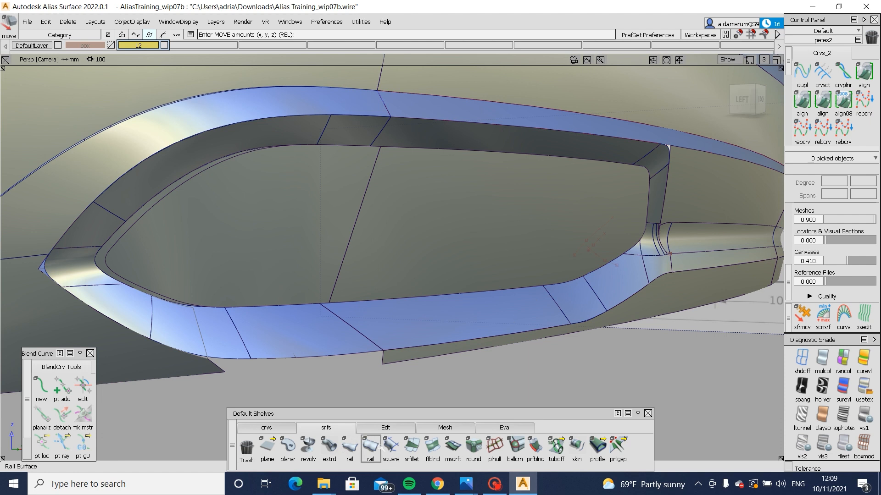
# Step: Duplicate the pasted panel's trim edges as curves around the opening's pointed end and along its lower side up to the panel split
pyautogui.click(267, 427)
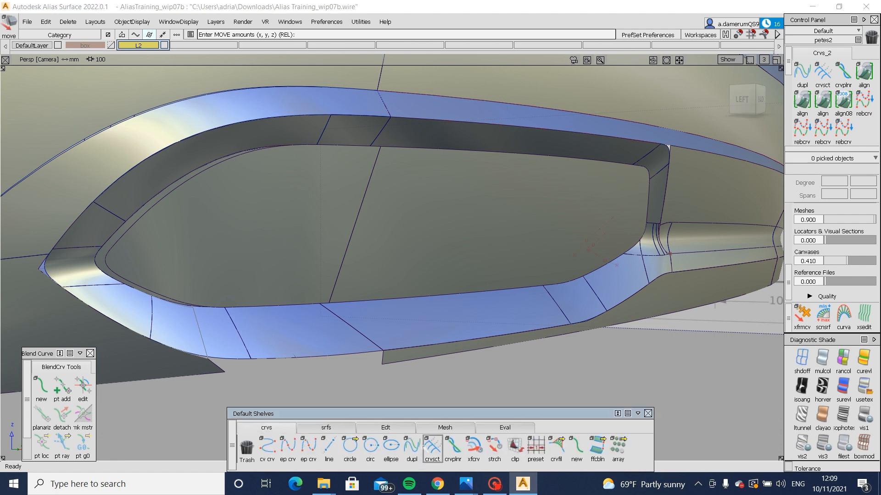
pyautogui.click(204, 173)
pyautogui.keyDown('alt'); pyautogui.keyDown('shift'); pyautogui.moveTo(204, 173); pyautogui.dragTo(139, 230); pyautogui.keyUp('shift'); pyautogui.keyUp('alt')
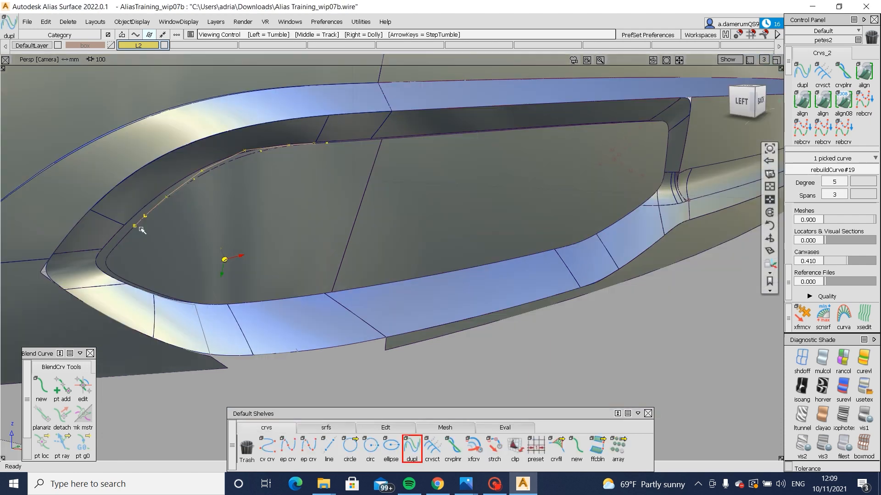
pyautogui.keyDown('alt'); pyautogui.keyDown('shift'); pyautogui.moveTo(135, 279); pyautogui.dragTo(172, 311, button='right'); pyautogui.keyUp('shift'); pyautogui.keyUp('alt')
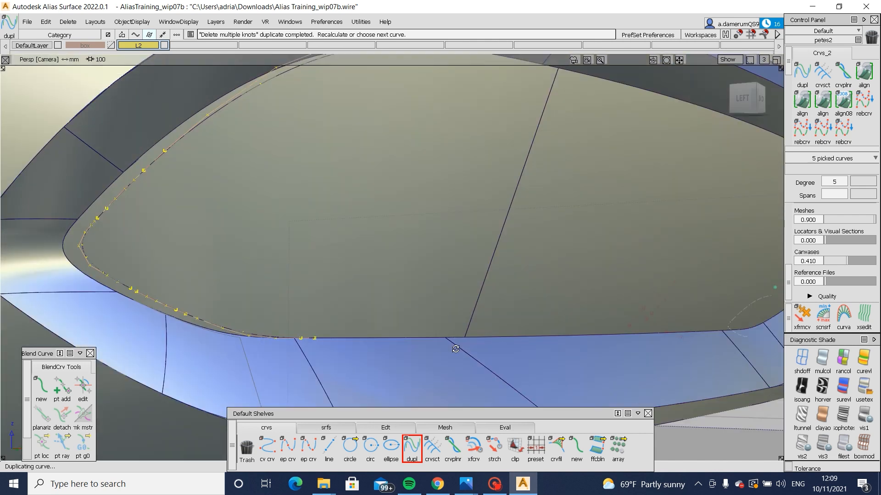
pyautogui.keyDown('alt'); pyautogui.keyDown('shift'); pyautogui.moveTo(456, 349); pyautogui.dragTo(424, 323); pyautogui.keyUp('shift'); pyautogui.keyUp('alt')
pyautogui.click(510, 361)
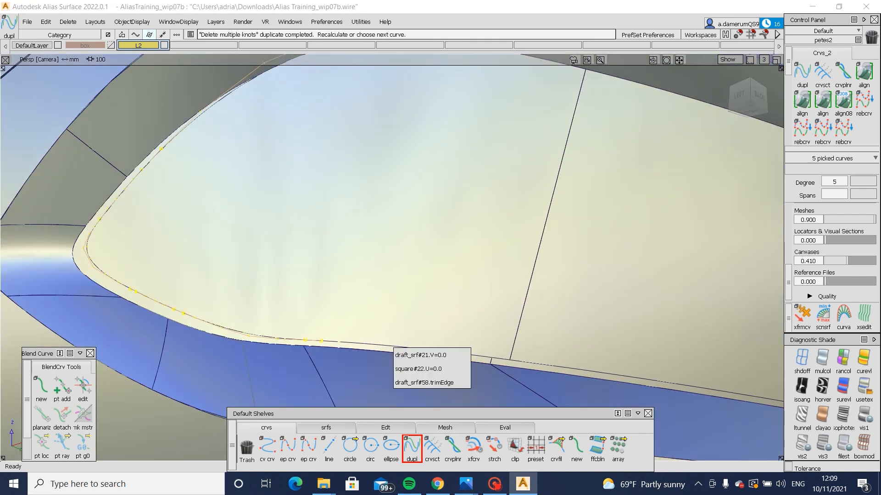
pyautogui.keyDown('alt'); pyautogui.keyDown('shift'); pyautogui.moveTo(393, 348); pyautogui.dragTo(382, 343); pyautogui.keyUp('shift'); pyautogui.keyUp('alt')
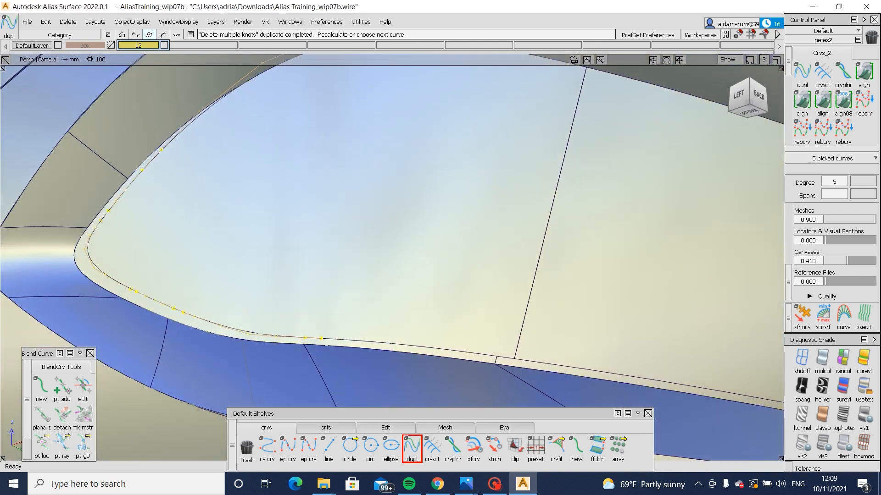
pyautogui.click(534, 360)
pyautogui.keyDown('alt'); pyautogui.keyDown('shift'); pyautogui.moveTo(521, 277); pyautogui.dragTo(532, 293, button='right'); pyautogui.keyUp('shift'); pyautogui.keyUp('alt')
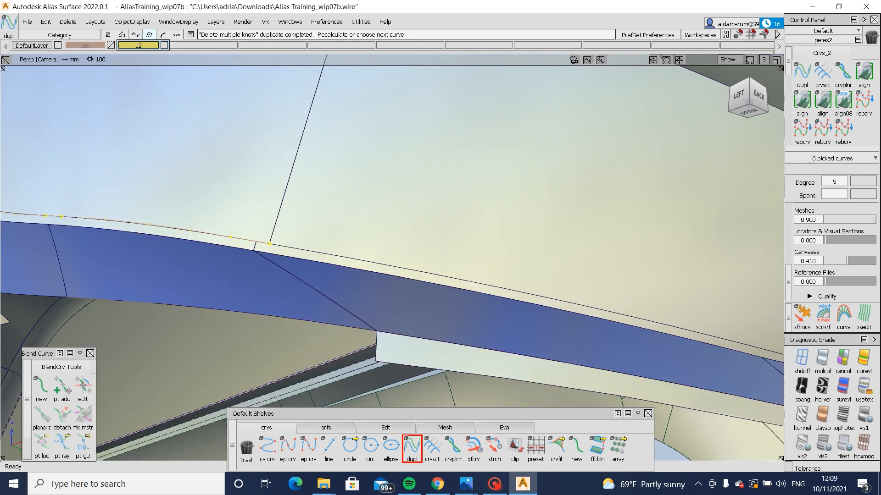
# Step: Duplicate the second pasted panel's lower trim edges as curves, continuing from the panel split through the upward bend
pyautogui.keyDown('alt'); pyautogui.keyDown('shift'); pyautogui.moveTo(599, 272); pyautogui.dragTo(563, 315, button='right'); pyautogui.keyUp('shift'); pyautogui.keyUp('alt')
pyautogui.keyDown('alt'); pyautogui.keyDown('shift'); pyautogui.moveTo(626, 297); pyautogui.dragTo(556, 230, button='right'); pyautogui.keyUp('shift'); pyautogui.keyUp('alt')
pyautogui.click(556, 229)
pyautogui.click(608, 211)
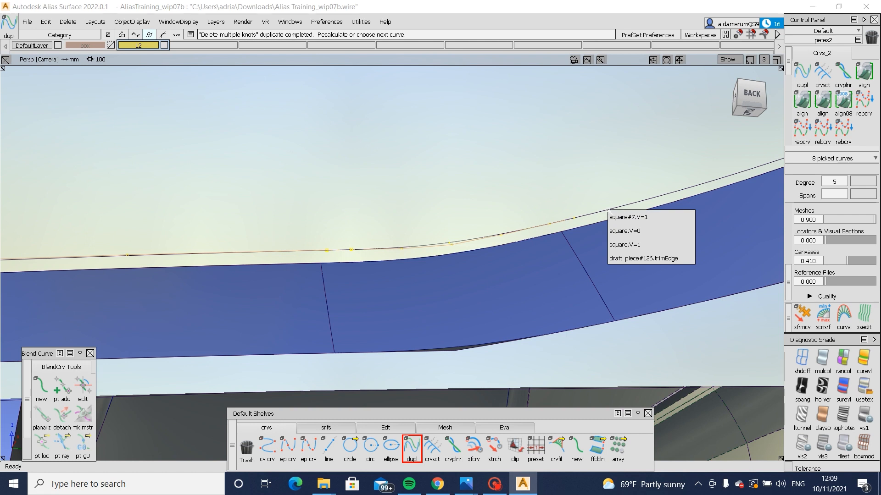
pyautogui.keyDown('alt'); pyautogui.keyDown('shift'); pyautogui.moveTo(644, 185); pyautogui.dragTo(633, 205); pyautogui.keyUp('shift'); pyautogui.keyUp('alt')
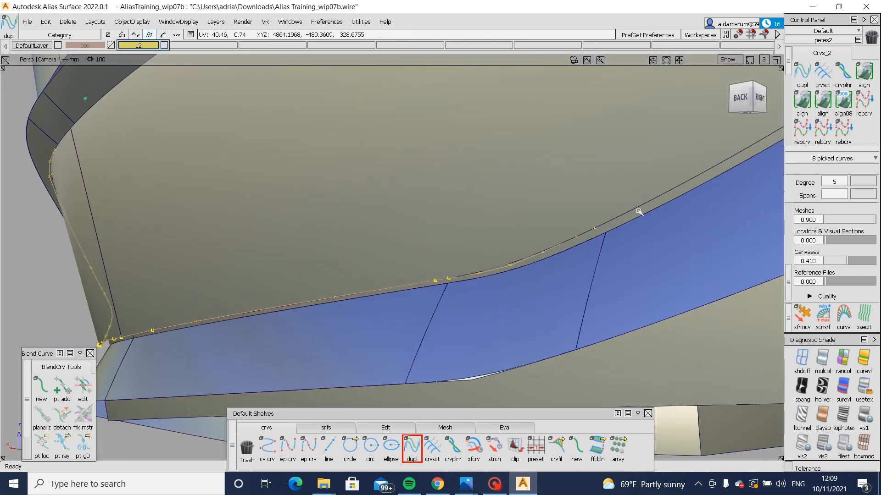
pyautogui.click(639, 212)
pyautogui.click(707, 241)
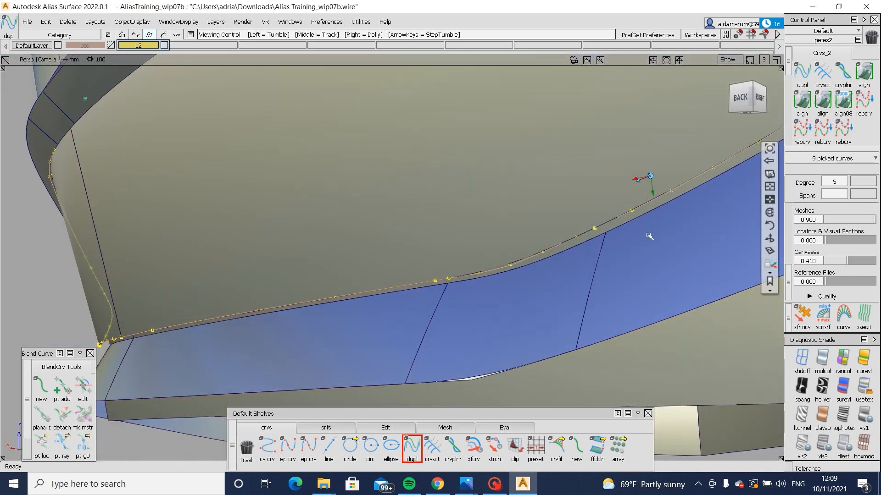
# Step: Duplicate the remaining trim edges around the far end and upper side to complete the curve loop, and show it in the back orthographic view
pyautogui.keyDown('alt'); pyautogui.keyDown('shift'); pyautogui.moveTo(649, 236); pyautogui.dragTo(540, 252, button='right'); pyautogui.keyUp('shift'); pyautogui.keyUp('alt')
pyautogui.keyDown('alt'); pyautogui.keyDown('shift'); pyautogui.moveTo(616, 249); pyautogui.dragTo(586, 244, button='right'); pyautogui.keyUp('shift'); pyautogui.keyUp('alt')
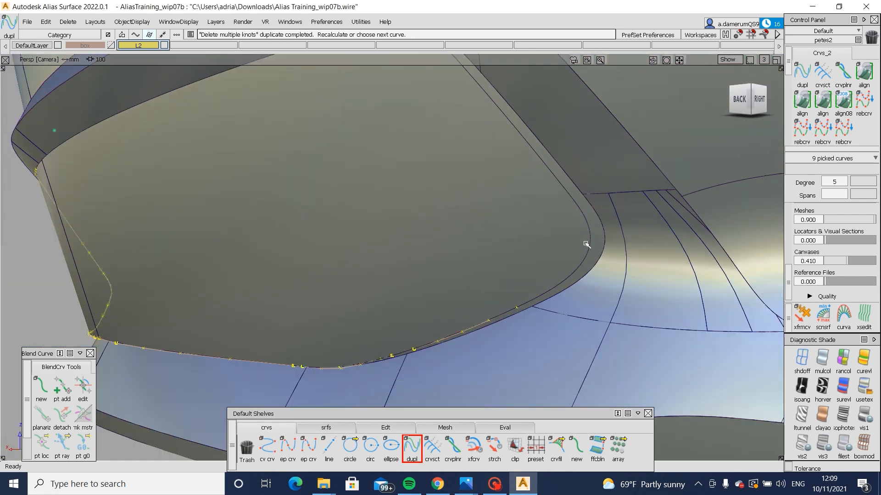
pyautogui.keyDown('alt'); pyautogui.keyDown('shift'); pyautogui.moveTo(480, 168); pyautogui.dragTo(500, 117); pyautogui.keyUp('shift'); pyautogui.keyUp('alt')
pyautogui.keyDown('alt'); pyautogui.keyDown('shift'); pyautogui.moveTo(503, 133); pyautogui.dragTo(551, 138, button='right'); pyautogui.keyUp('shift'); pyautogui.keyUp('alt')
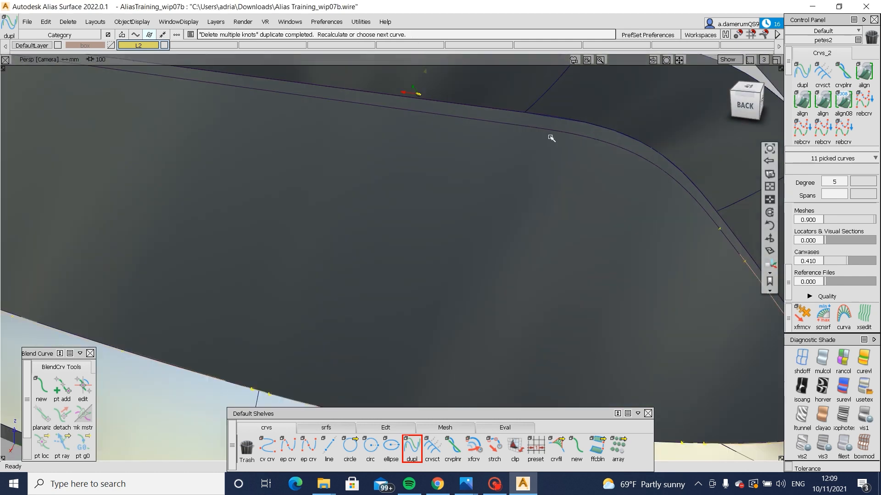
pyautogui.keyDown('alt'); pyautogui.keyDown('shift'); pyautogui.moveTo(442, 167); pyautogui.dragTo(392, 192, button='right'); pyautogui.keyUp('shift'); pyautogui.keyUp('alt')
pyautogui.click(367, 153)
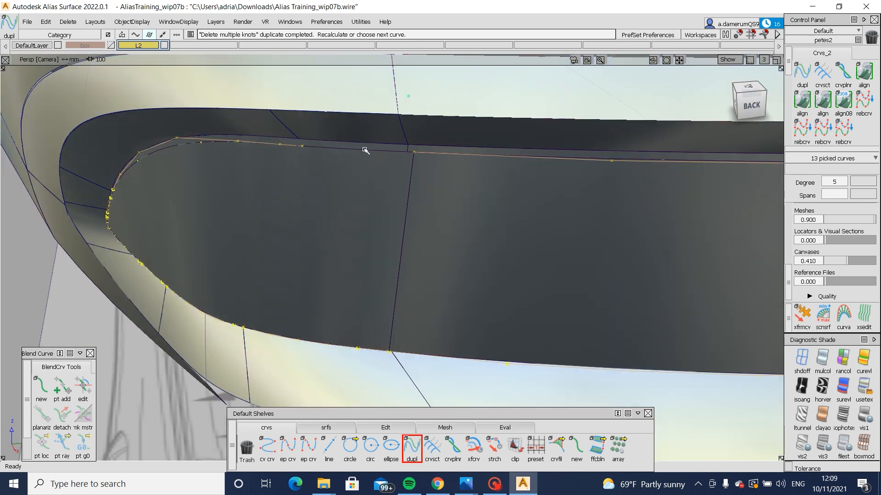
pyautogui.click(726, 95)
pyautogui.click(752, 102)
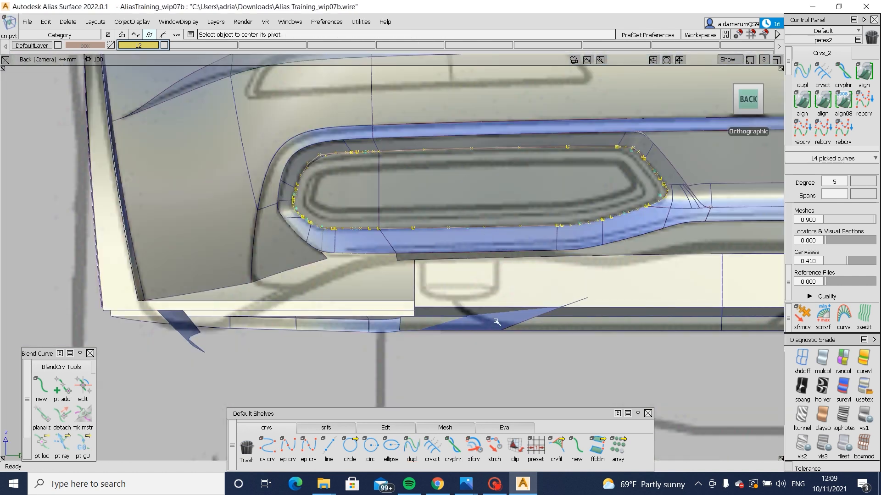
# Step: Pick the 14 curves around the inner edge of the rear bumper recess and center their shared pivot
pyautogui.click(505, 148)
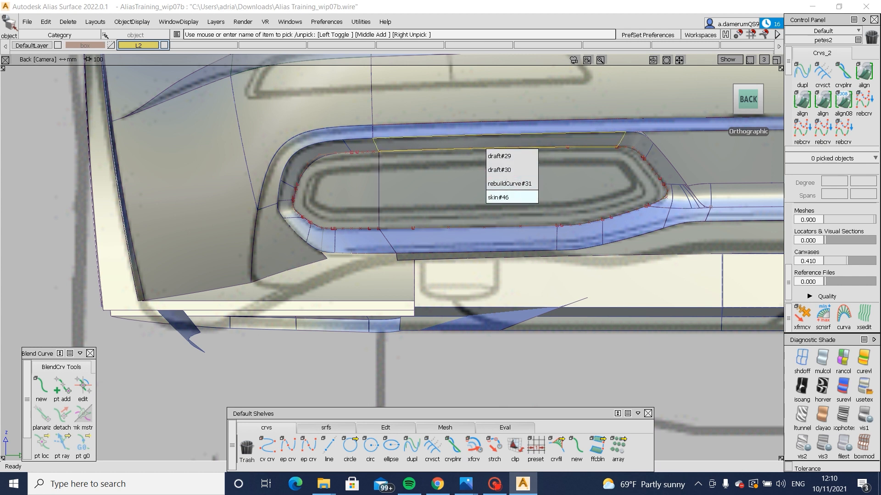
pyautogui.click(509, 183)
pyautogui.keyDown('alt'); pyautogui.keyDown('shift'); pyautogui.moveTo(509, 183); pyautogui.dragTo(338, 167); pyautogui.keyUp('shift'); pyautogui.keyUp('alt')
pyautogui.keyDown('ctrl'); pyautogui.keyDown('shift'); pyautogui.click(342, 122); pyautogui.keyUp('shift'); pyautogui.keyUp('ctrl')
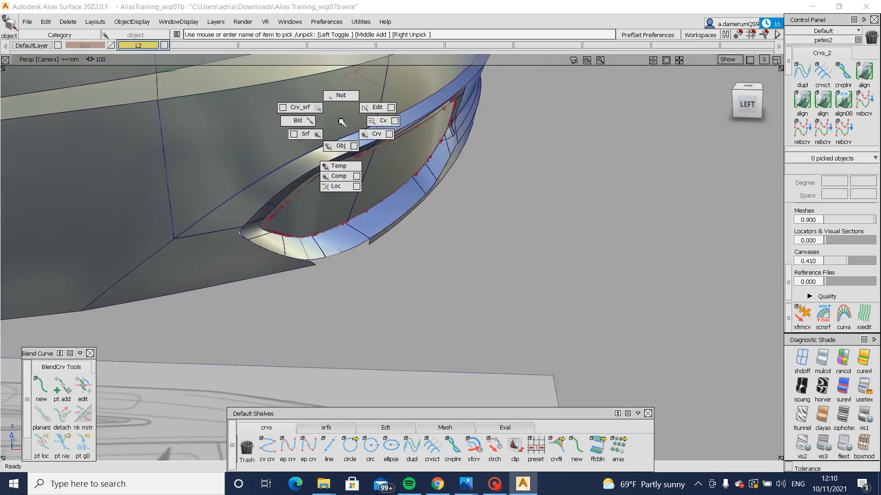
pyautogui.keyDown('ctrl'); pyautogui.keyDown('shift'); pyautogui.moveTo(341, 122); pyautogui.dragTo(339, 176); pyautogui.keyUp('shift'); pyautogui.keyUp('ctrl')
pyautogui.keyDown('alt'); pyautogui.keyDown('shift'); pyautogui.moveTo(631, 329); pyautogui.dragTo(509, 266); pyautogui.keyUp('shift'); pyautogui.keyUp('alt')
pyautogui.keyDown('ctrl'); pyautogui.keyDown('shift'); pyautogui.moveTo(422, 234); pyautogui.dragTo(463, 216, button='middle'); pyautogui.keyUp('shift'); pyautogui.keyUp('ctrl')
pyautogui.click(459, 219)
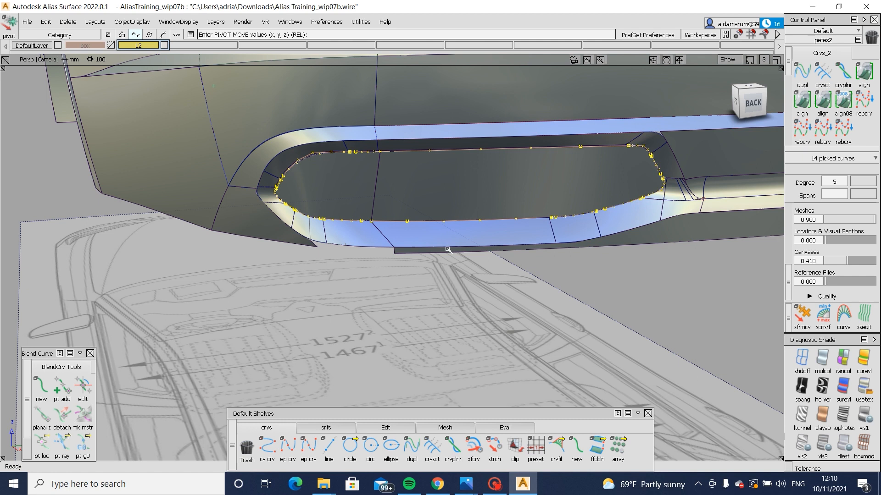
pyautogui.keyDown('ctrl'); pyautogui.keyDown('shift'); pyautogui.moveTo(448, 249); pyautogui.dragTo(502, 261, button='middle'); pyautogui.keyUp('shift'); pyautogui.keyUp('ctrl')
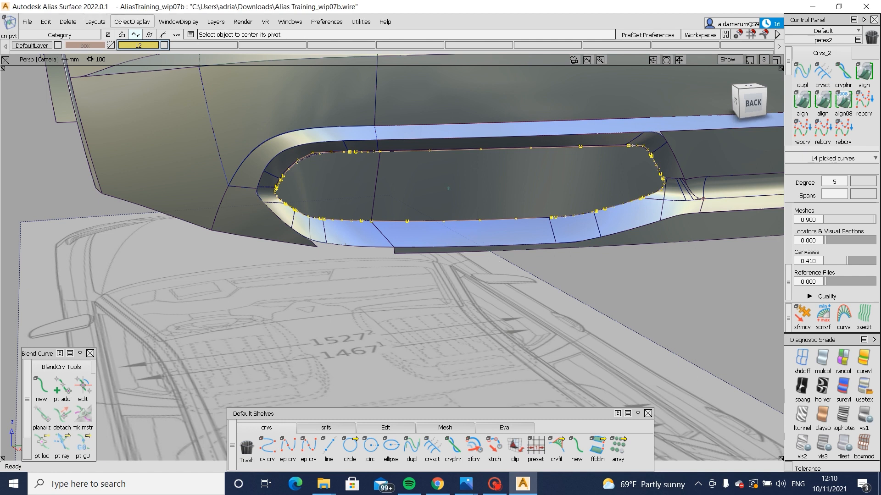
# Step: Try to scale the curve loop proportionally to 0.832 in the back view
pyautogui.click(46, 21)
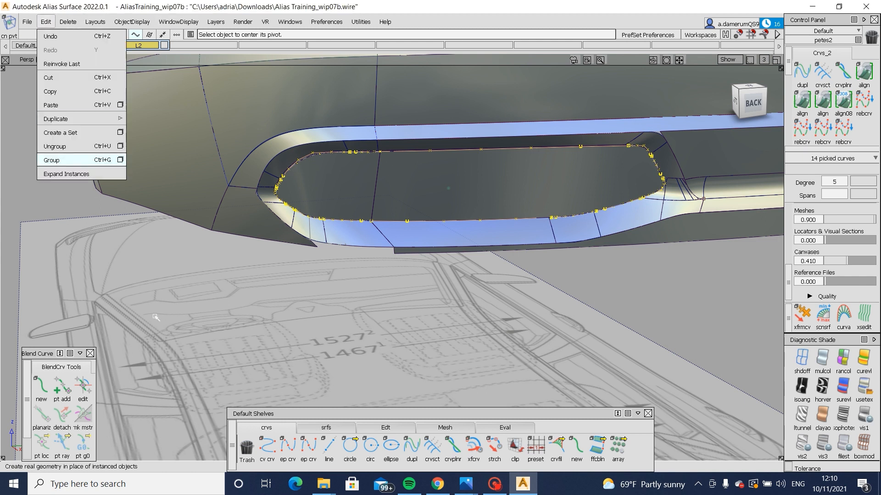
pyautogui.click(213, 324)
pyautogui.keyDown('alt'); pyautogui.keyDown('shift'); pyautogui.moveTo(216, 324); pyautogui.dragTo(702, 152); pyautogui.keyUp('shift'); pyautogui.keyUp('alt')
pyautogui.keyDown('ctrl'); pyautogui.keyDown('shift'); pyautogui.moveTo(490, 120); pyautogui.dragTo(526, 163); pyautogui.keyUp('shift'); pyautogui.keyUp('ctrl')
pyautogui.click(528, 147)
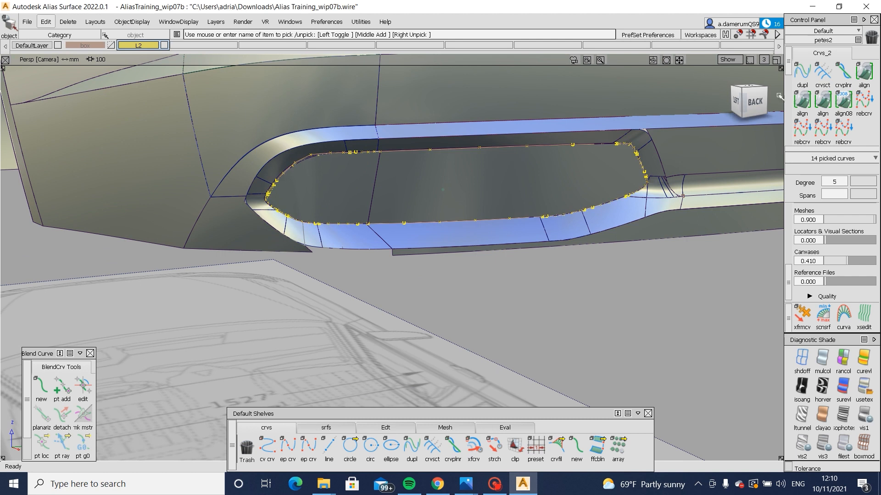
pyautogui.click(755, 102)
pyautogui.keyDown('ctrl'); pyautogui.keyDown('shift'); pyautogui.moveTo(420, 317); pyautogui.dragTo(486, 381, button='middle'); pyautogui.keyUp('shift'); pyautogui.keyUp('ctrl')
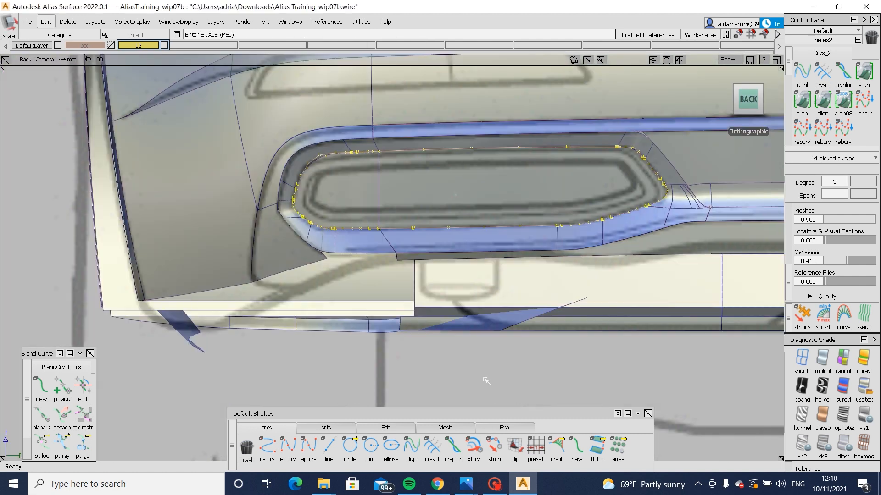
pyautogui.moveTo(491, 362); pyautogui.dragTo(283, 372)
pyautogui.hotkey('ctrl', 'z')
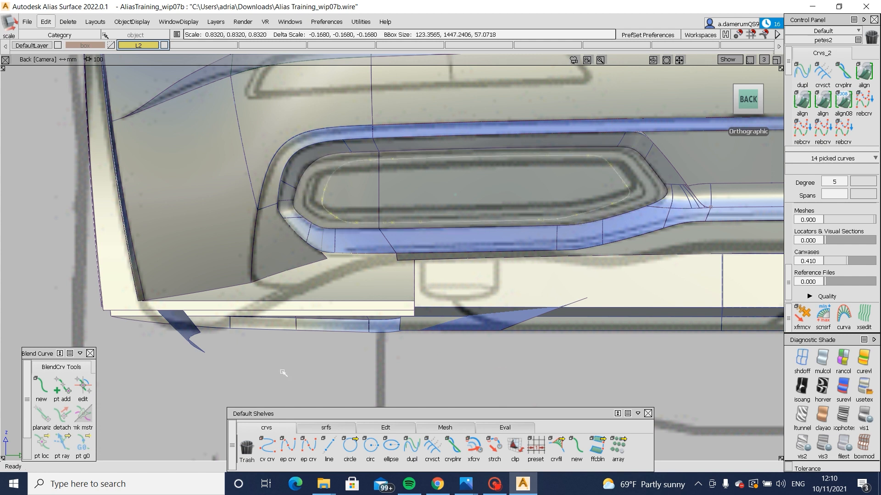
pyautogui.hotkey('ctrl', 'z')
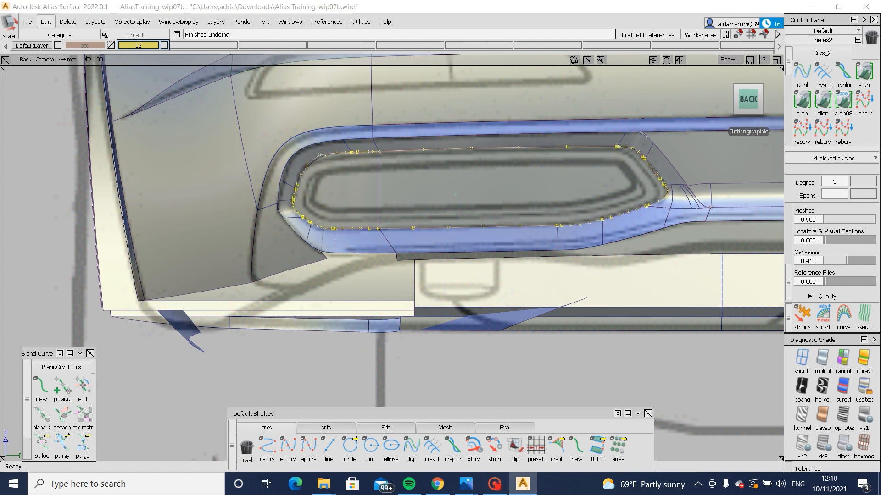
# Step: Scale the curve loop non-proportionally, shrinking it slightly in height and width towards the recess outline on the canvas
pyautogui.click(385, 428)
pyautogui.click(600, 447)
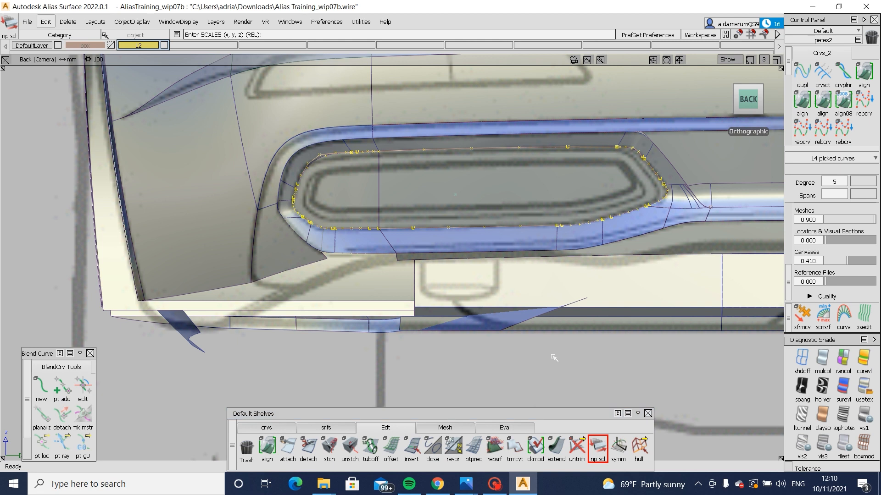
pyautogui.moveTo(552, 357); pyautogui.dragTo(554, 429, button='right')
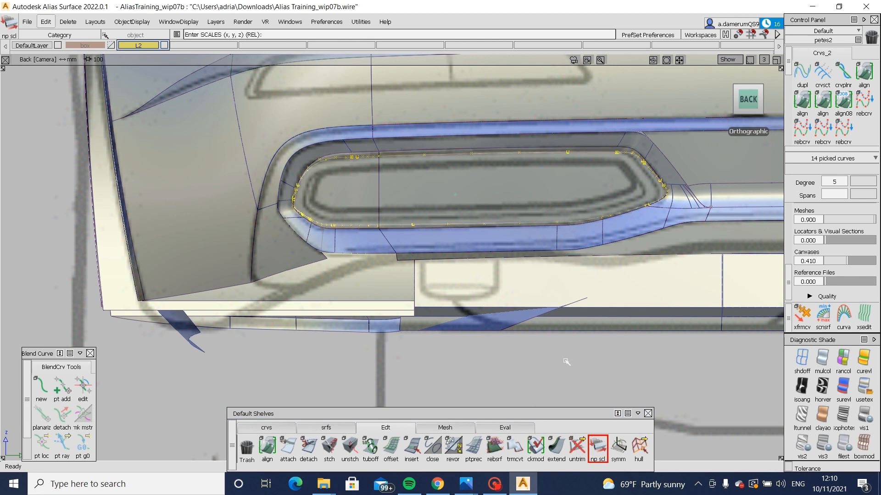
pyautogui.moveTo(566, 361); pyautogui.dragTo(571, 431, button='right')
pyautogui.moveTo(609, 399); pyautogui.dragTo(564, 399, button='middle')
# Step: Rotate the scaled curve loop slightly to follow the canvas outline, keeping all 14 curves picked
pyautogui.keyDown('ctrl'); pyautogui.keyDown('shift'); pyautogui.moveTo(610, 371); pyautogui.dragTo(599, 366, button='middle'); pyautogui.keyUp('shift'); pyautogui.keyUp('ctrl')
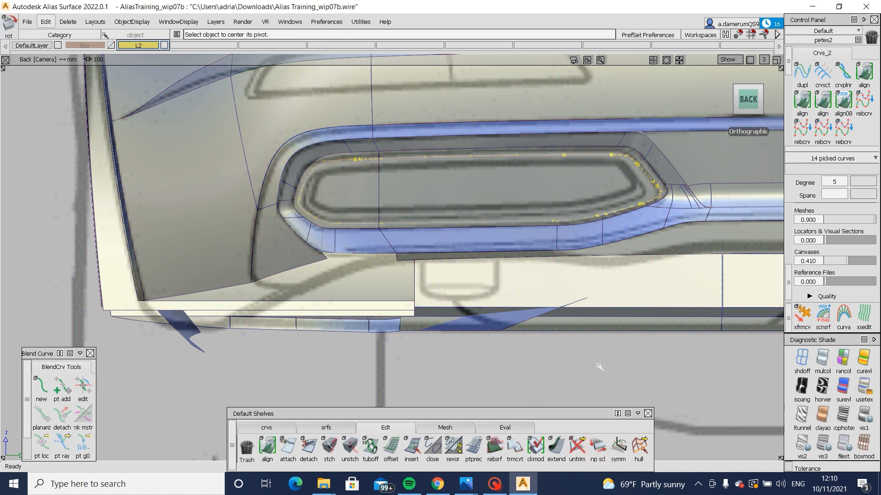
pyautogui.moveTo(600, 365); pyautogui.dragTo(620, 367)
pyautogui.moveTo(620, 367); pyautogui.dragTo(608, 367, button='middle')
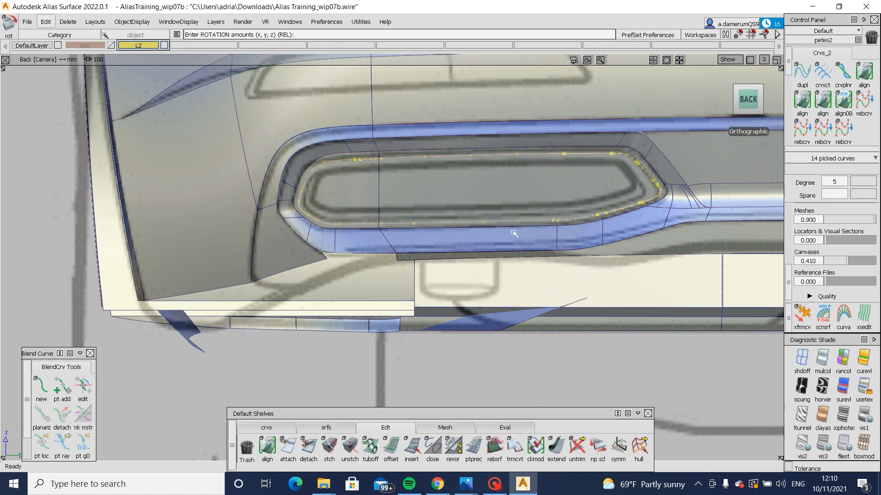
pyautogui.keyDown('alt'); pyautogui.keyDown('shift'); pyautogui.moveTo(515, 234); pyautogui.dragTo(556, 254, button='right'); pyautogui.keyUp('shift'); pyautogui.keyUp('alt')
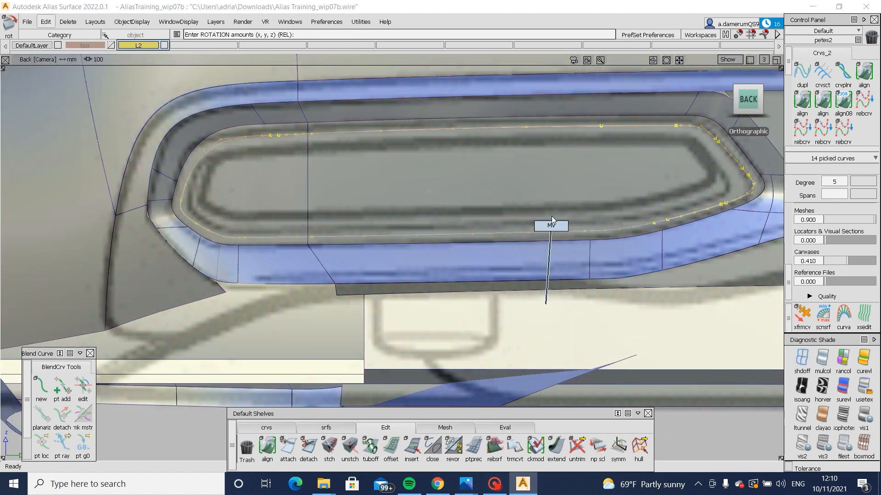
pyautogui.hotkey('ctrl', 'z')
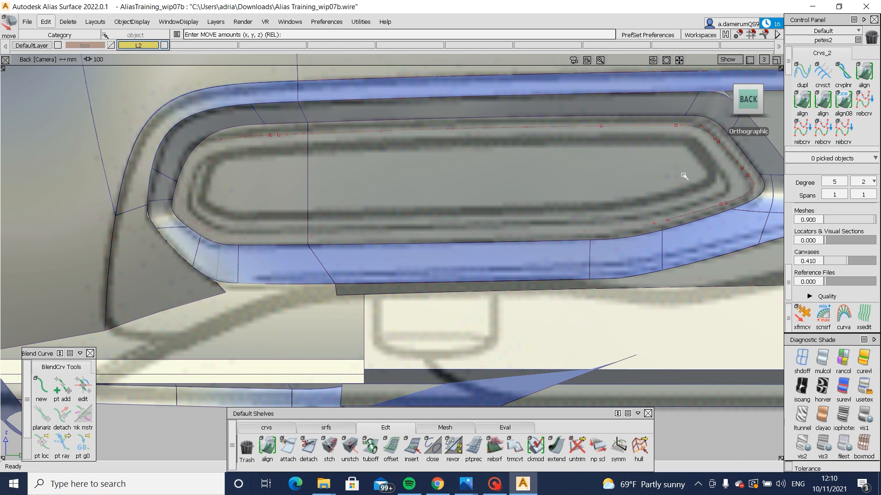
pyautogui.click(691, 215)
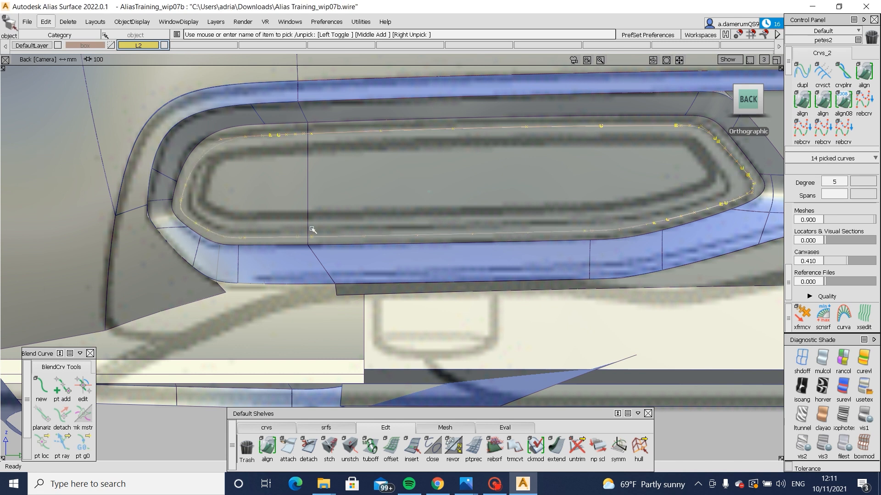
# Step: Project the scaled curve loop onto the two back surfaces of the recess from the back view
pyautogui.moveTo(449, 179)
pyautogui.keyDown('alt'); pyautogui.keyDown('shift'); pyautogui.mouseDown()
pyautogui.moveTo(416, 210)
pyautogui.moveTo(619, 201)
pyautogui.mouseUp(); pyautogui.keyUp('shift'); pyautogui.keyUp('alt')
pyautogui.keyDown('ctrl'); pyautogui.keyDown('shift'); pyautogui.moveTo(479, 153); pyautogui.dragTo(458, 209); pyautogui.keyUp('shift'); pyautogui.keyUp('ctrl')
pyautogui.click(493, 207)
pyautogui.keyDown('alt'); pyautogui.keyDown('shift'); pyautogui.moveTo(535, 207); pyautogui.dragTo(449, 195); pyautogui.keyUp('shift'); pyautogui.keyUp('alt')
pyautogui.click(293, 184)
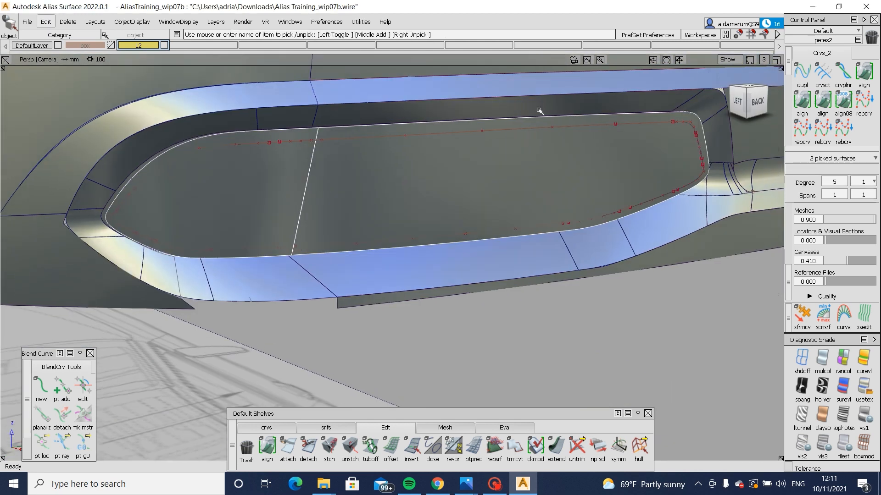
pyautogui.click(756, 101)
pyautogui.keyDown('ctrl'); pyautogui.keyDown('shift'); pyautogui.moveTo(154, 166); pyautogui.dragTo(133, 115, button='right'); pyautogui.keyUp('shift'); pyautogui.keyUp('ctrl')
pyautogui.moveTo(119, 78); pyautogui.dragTo(774, 276)
pyautogui.press('space')
# Step: Trim both back surfaces of the recess along the projected curves, keeping the regions inside the loop
pyautogui.keyDown('alt'); pyautogui.keyDown('shift'); pyautogui.moveTo(493, 200); pyautogui.dragTo(578, 171); pyautogui.keyUp('shift'); pyautogui.keyUp('alt')
pyautogui.keyDown('ctrl'); pyautogui.keyDown('shift'); pyautogui.moveTo(578, 171); pyautogui.dragTo(470, 204, button='middle'); pyautogui.keyUp('shift'); pyautogui.keyUp('ctrl')
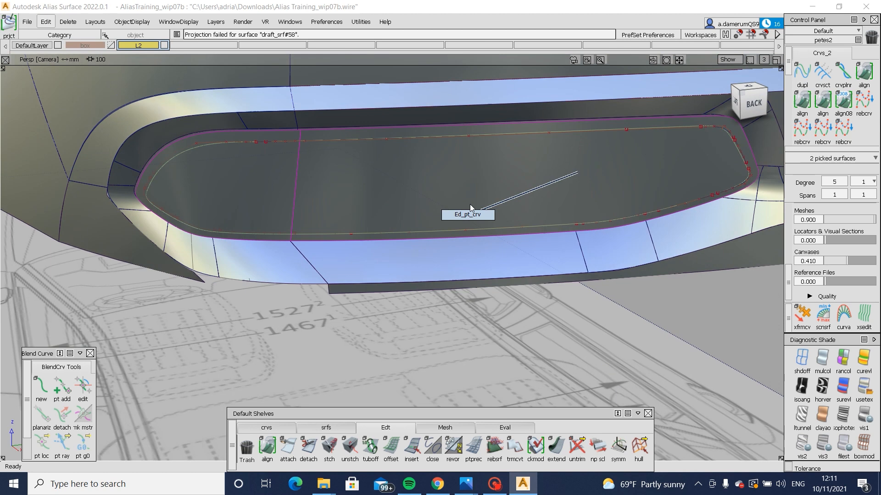
pyautogui.click(470, 204)
pyautogui.keyDown('ctrl'); pyautogui.keyDown('shift'); pyautogui.moveTo(500, 190); pyautogui.dragTo(463, 212, button='right'); pyautogui.keyUp('shift'); pyautogui.keyUp('ctrl')
pyautogui.click(462, 204)
pyautogui.click(461, 205)
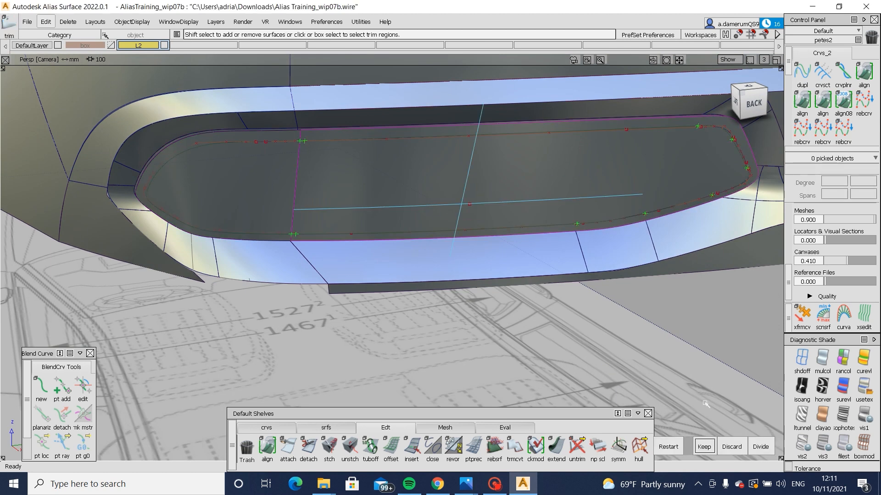
pyautogui.click(709, 442)
pyautogui.click(277, 193)
pyautogui.click(277, 193)
pyautogui.press('space')
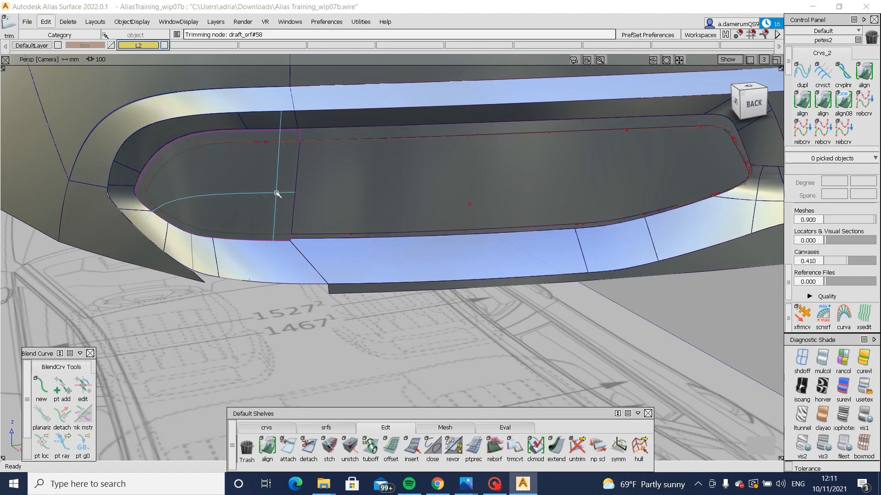
# Step: Skin between the long upper edge of the trimmed panel and the recess edge above it, with Crown Flip off
pyautogui.keyDown('alt'); pyautogui.keyDown('shift'); pyautogui.click(311, 137); pyautogui.keyUp('shift'); pyautogui.keyUp('alt')
pyautogui.moveTo(367, 193)
pyautogui.keyDown('alt'); pyautogui.keyDown('shift'); pyautogui.mouseDown(button='right')
pyautogui.moveTo(500, 197)
pyautogui.moveTo(372, 196)
pyautogui.mouseUp(button='right'); pyautogui.keyUp('shift'); pyautogui.keyUp('alt')
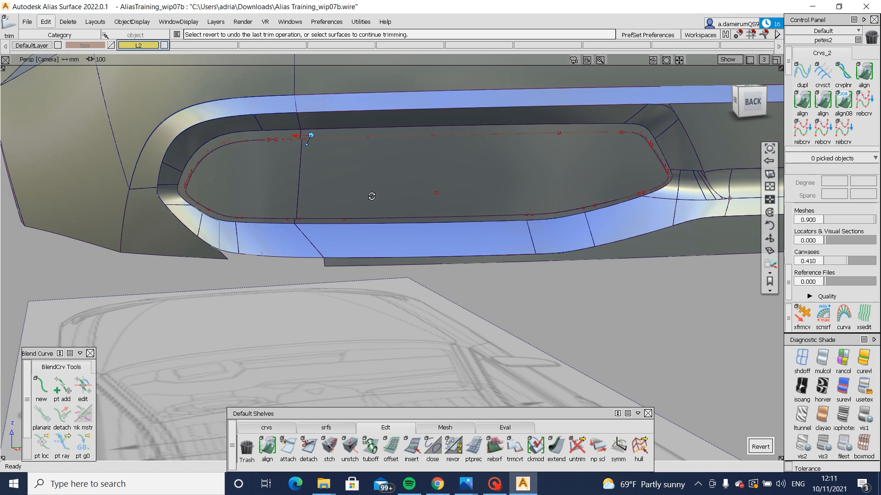
pyautogui.keyDown('alt'); pyautogui.keyDown('shift'); pyautogui.moveTo(371, 196); pyautogui.dragTo(413, 207); pyautogui.keyUp('shift'); pyautogui.keyUp('alt')
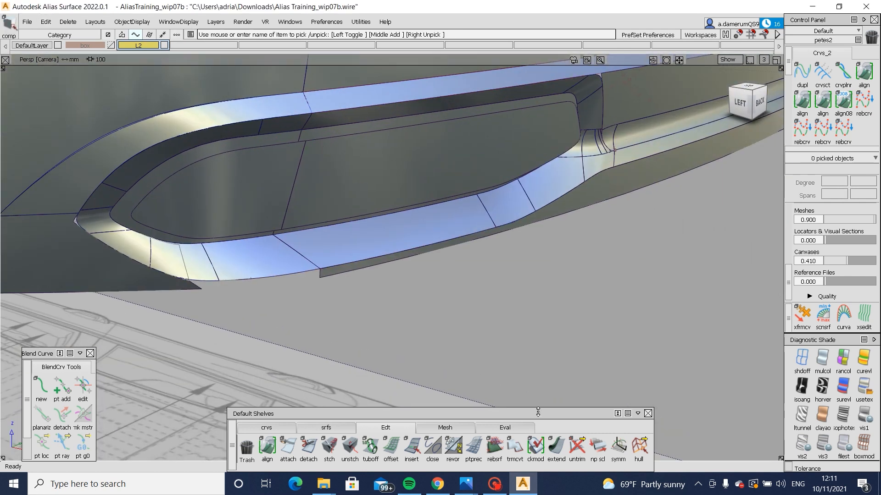
pyautogui.click(341, 428)
pyautogui.click(576, 446)
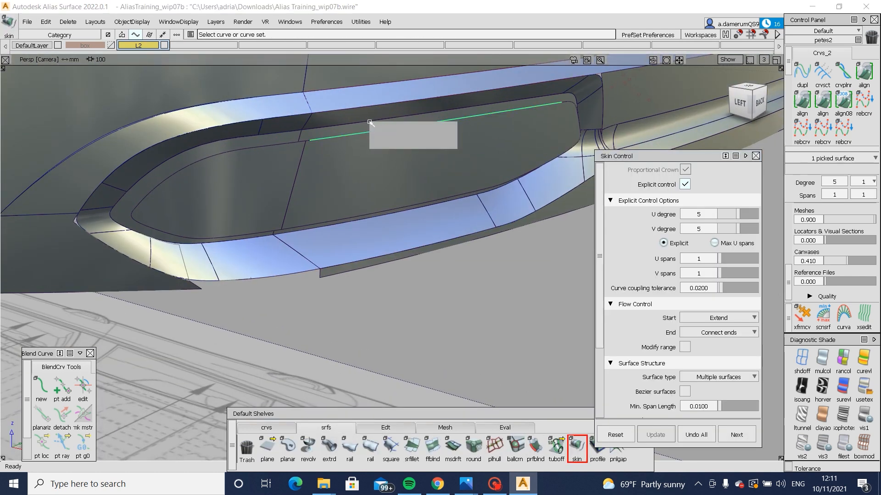
pyautogui.click(450, 127)
pyautogui.scroll(3, 283, 126)
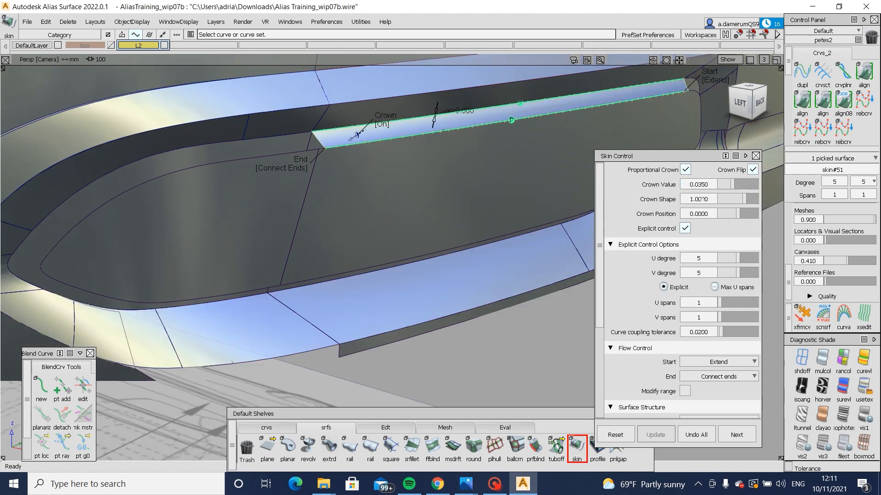
pyautogui.scroll(-5, 344, 184)
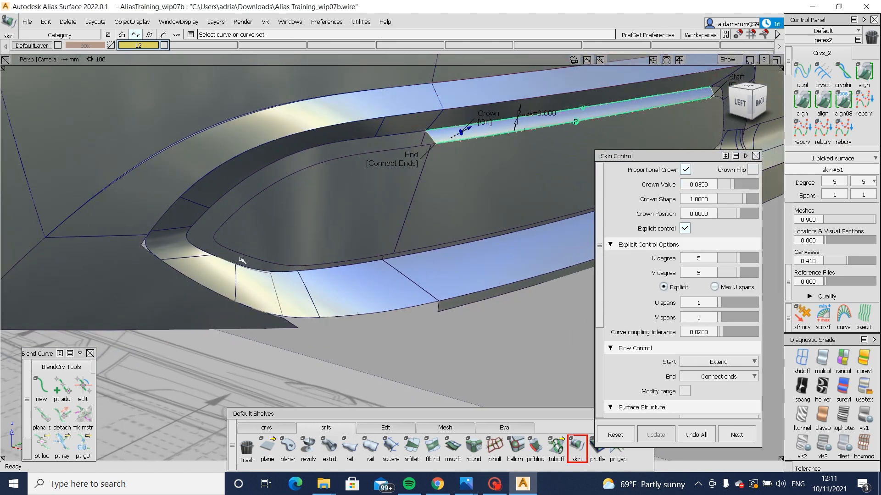
# Step: Set the end flow of the long upper skin surface to Extend
pyautogui.click(249, 208)
pyautogui.scroll(6, 408, 141)
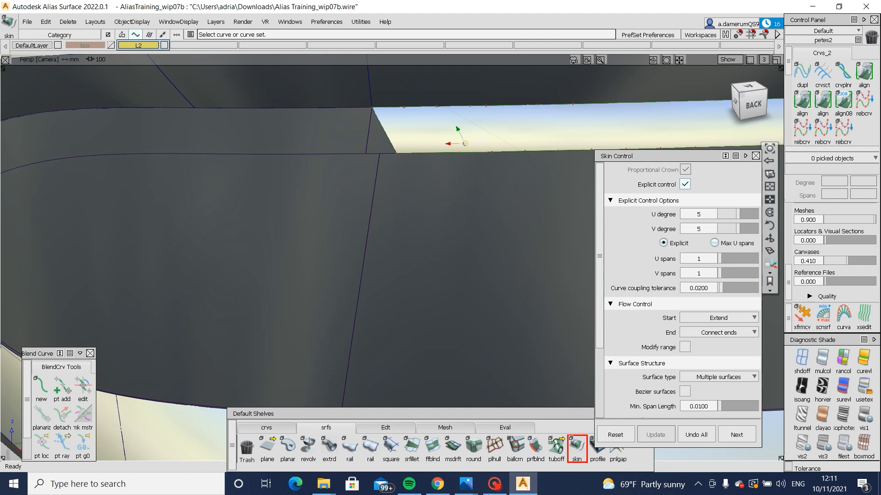
pyautogui.click(431, 149)
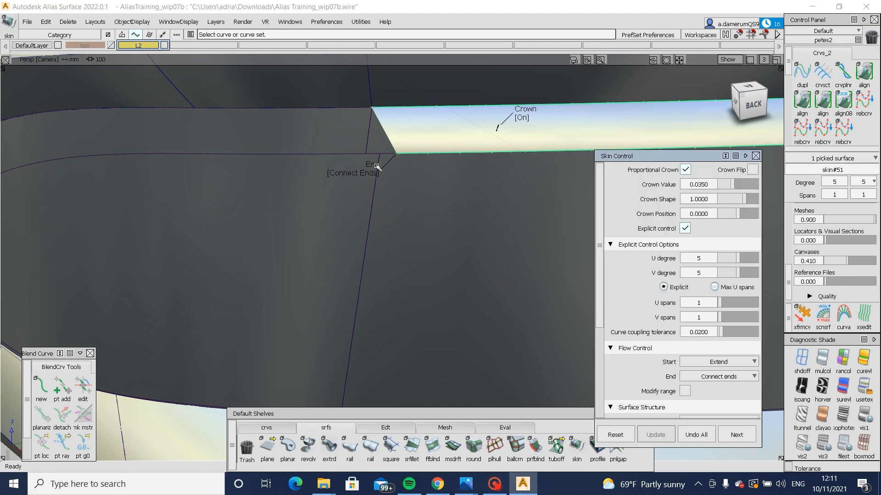
# Step: Try to skin the short segment beside the upper skin with Proportional Crown on and a Crown Value of 0.01
pyautogui.click(309, 153)
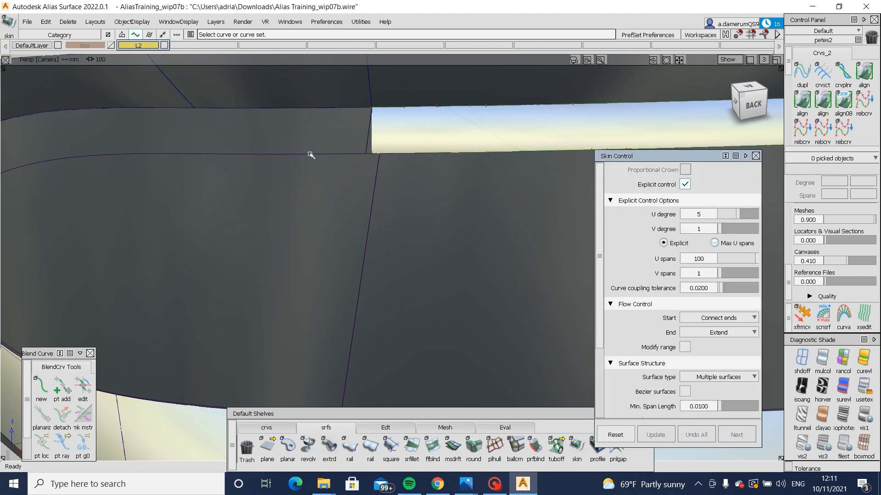
pyautogui.click(306, 111)
pyautogui.keyDown('alt'); pyautogui.keyDown('shift'); pyautogui.moveTo(332, 145); pyautogui.dragTo(650, 185); pyautogui.keyUp('shift'); pyautogui.keyUp('alt')
pyautogui.click(685, 170)
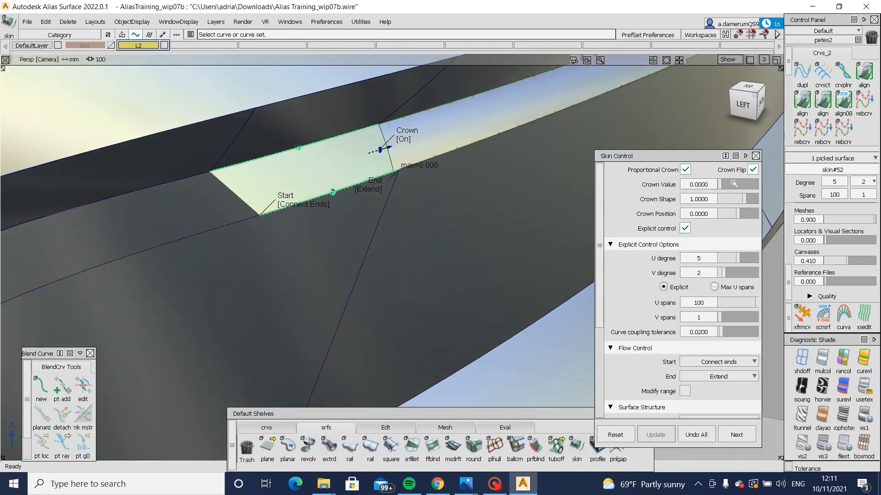
pyautogui.click(724, 184)
pyautogui.keyDown('alt'); pyautogui.keyDown('shift'); pyautogui.moveTo(512, 174); pyautogui.dragTo(738, 148); pyautogui.keyUp('shift'); pyautogui.keyUp('alt')
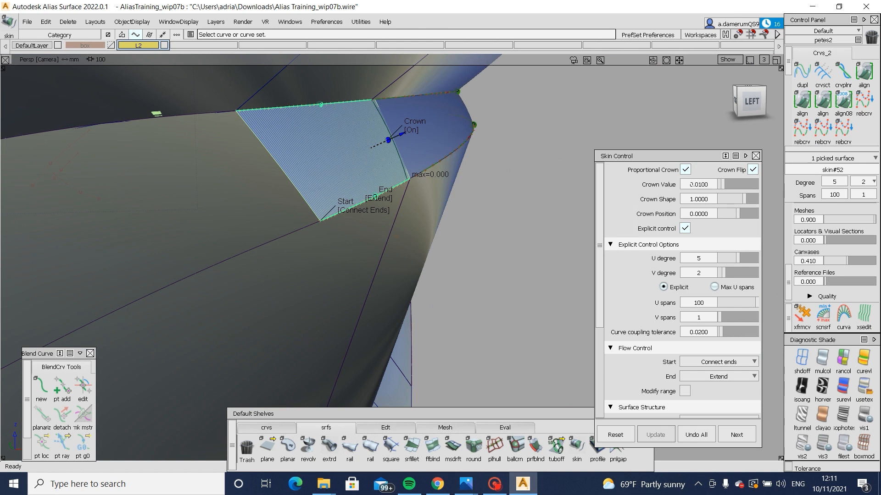
pyautogui.click(691, 434)
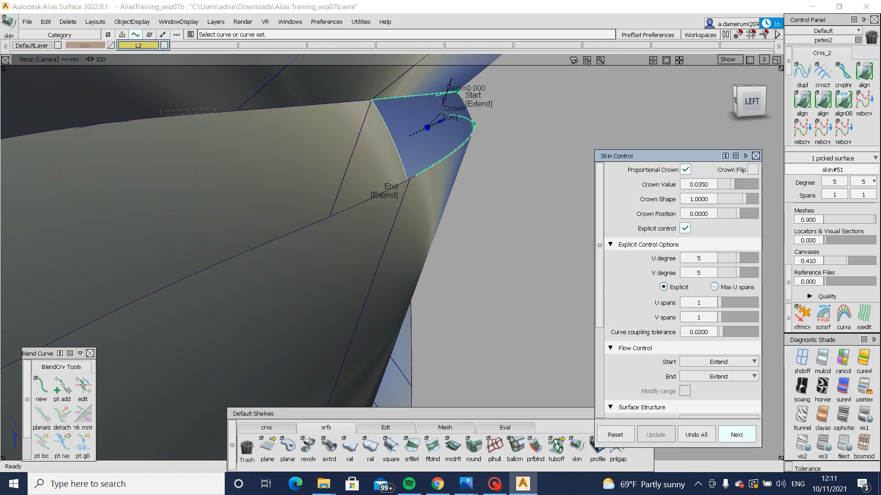
# Step: Skin the short segment beside the upper skin with a 0.035 crown and Extend at both ends, turning Crown Flip on
pyautogui.click(736, 435)
pyautogui.click(382, 197)
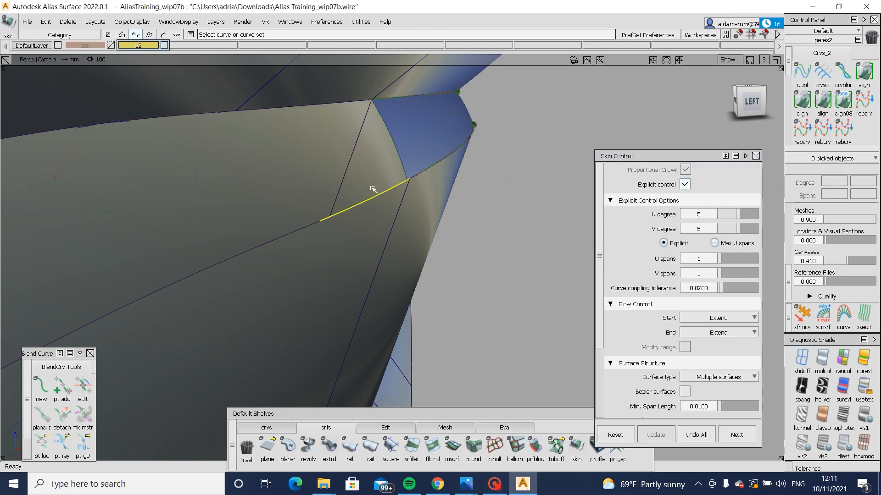
pyautogui.click(319, 106)
pyautogui.click(344, 112)
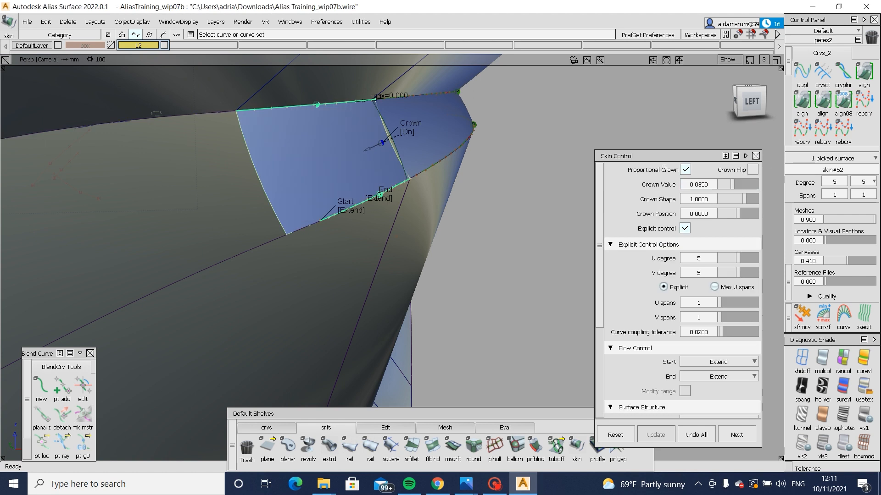
pyautogui.click(752, 170)
# Step: Skin between the trimmed panel edge and the skin#48 edge at the recess's rounded outer end
pyautogui.keyDown('alt'); pyautogui.keyDown('shift'); pyautogui.moveTo(413, 211); pyautogui.dragTo(158, 209); pyautogui.keyUp('shift'); pyautogui.keyUp('alt')
pyautogui.keyDown('alt'); pyautogui.keyDown('shift'); pyautogui.moveTo(137, 211); pyautogui.dragTo(366, 203, button='middle'); pyautogui.keyUp('shift'); pyautogui.keyUp('alt')
pyautogui.keyDown('alt'); pyautogui.keyDown('shift'); pyautogui.moveTo(365, 202); pyautogui.dragTo(275, 254, button='right'); pyautogui.keyUp('shift'); pyautogui.keyUp('alt')
pyautogui.keyDown('alt'); pyautogui.keyDown('shift'); pyautogui.moveTo(275, 253); pyautogui.dragTo(450, 245); pyautogui.keyUp('shift'); pyautogui.keyUp('alt')
pyautogui.click(429, 226)
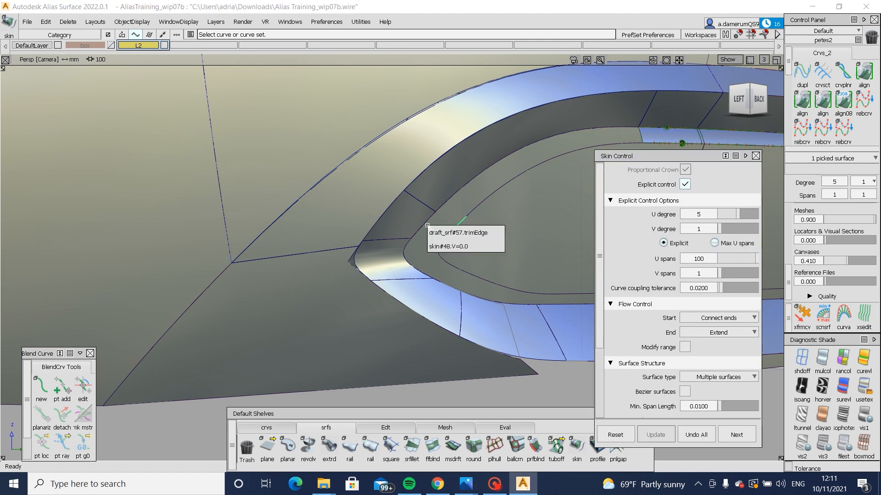
pyautogui.click(495, 245)
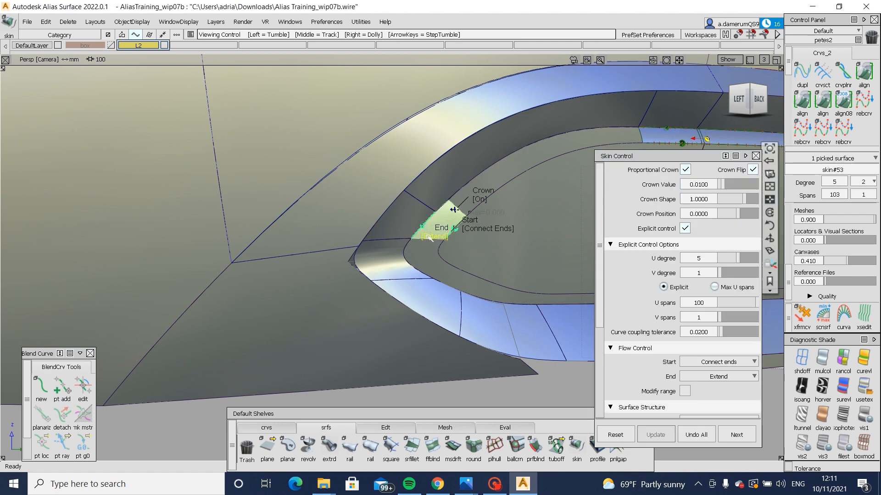
# Step: Set the short end skin's End flow to Connect Ends and its explicit U spans to 1
pyautogui.keyDown('alt'); pyautogui.keyDown('shift'); pyautogui.moveTo(448, 246); pyautogui.dragTo(491, 249, button='right'); pyautogui.keyUp('shift'); pyautogui.keyUp('alt')
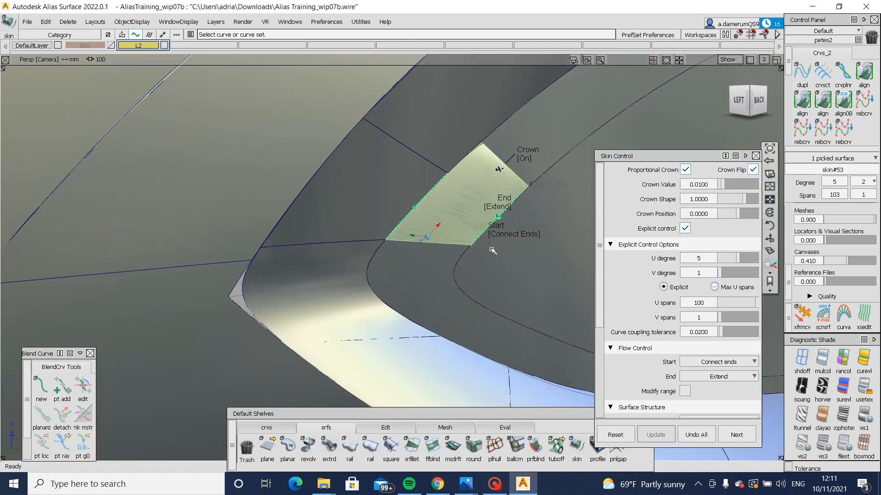
pyautogui.click(504, 207)
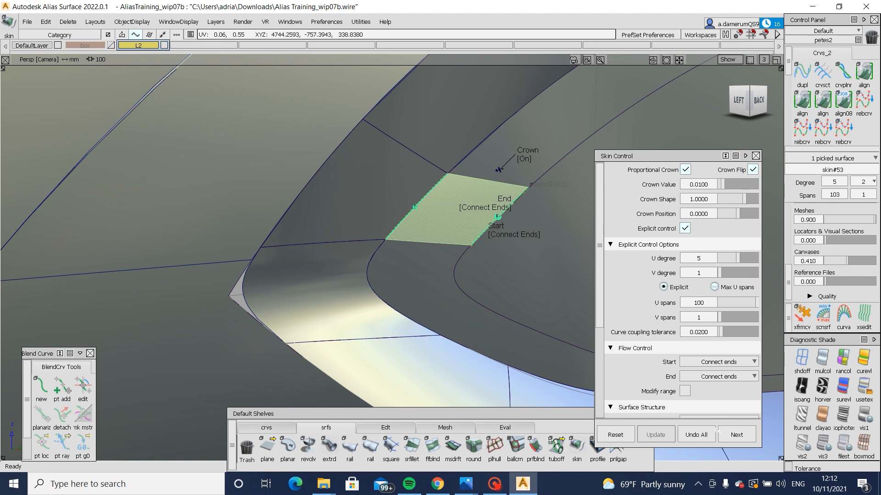
pyautogui.moveTo(734, 301); pyautogui.dragTo(540, 308)
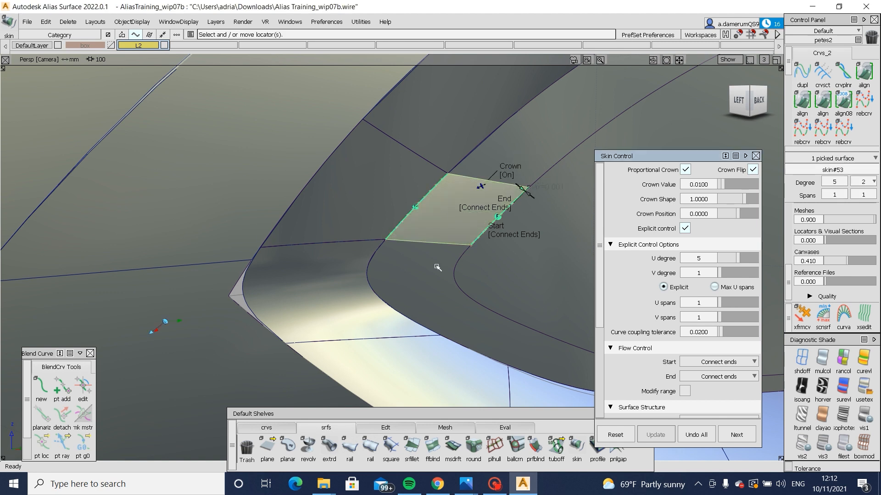
pyautogui.keyDown('alt'); pyautogui.keyDown('shift'); pyautogui.moveTo(418, 279); pyautogui.dragTo(297, 317); pyautogui.keyUp('shift'); pyautogui.keyUp('alt')
pyautogui.click(304, 269)
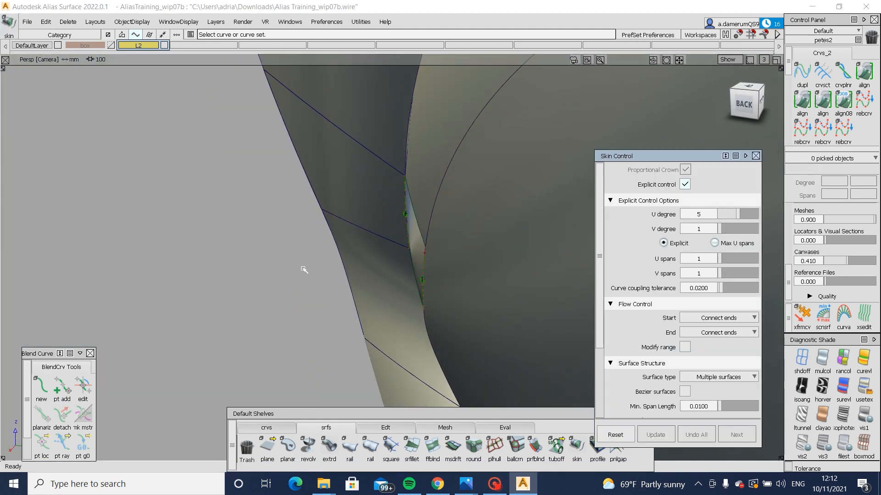
pyautogui.keyDown('alt'); pyautogui.keyDown('shift'); pyautogui.moveTo(301, 260); pyautogui.dragTo(519, 420); pyautogui.keyUp('shift'); pyautogui.keyUp('alt')
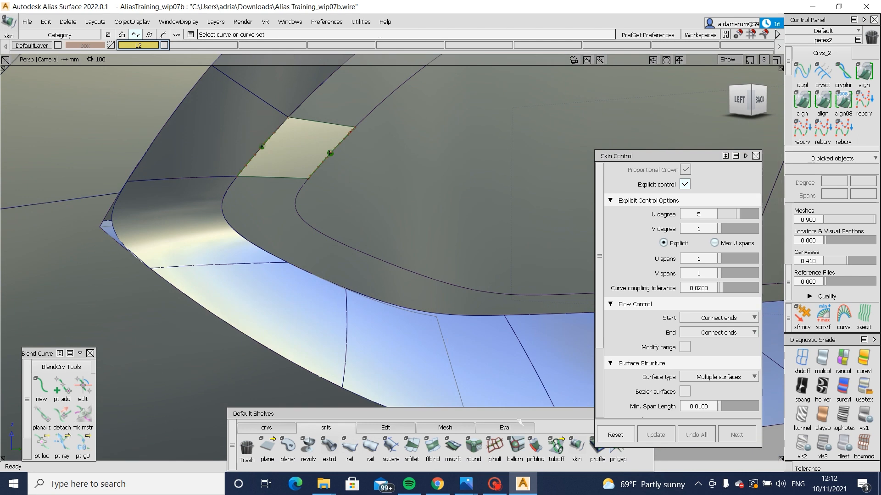
pyautogui.click(576, 445)
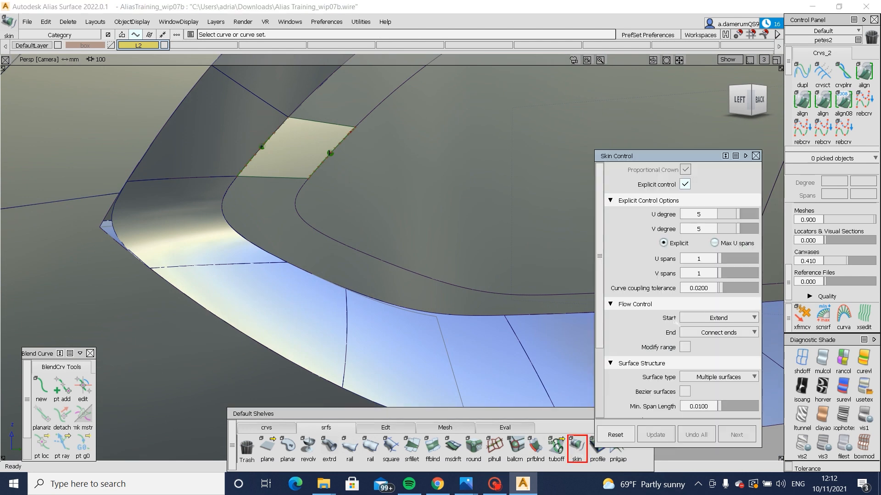
pyautogui.click(359, 252)
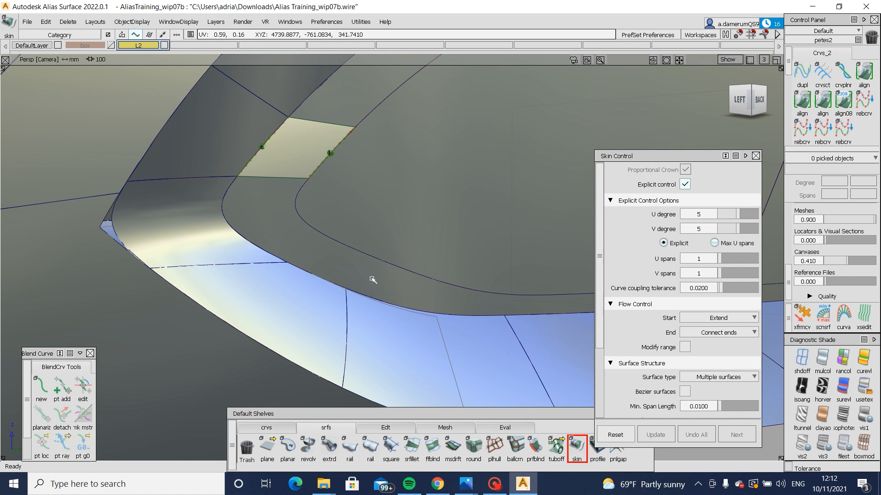
pyautogui.hotkey('alt', 'Tab')
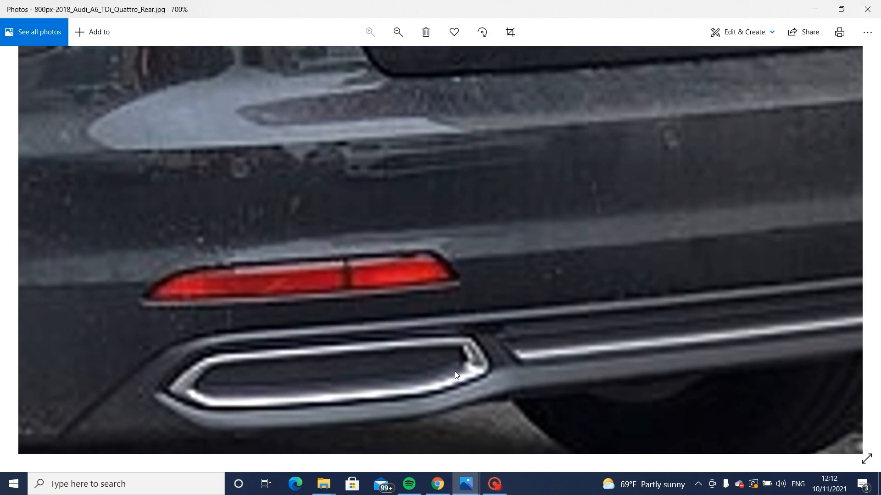
# Step: In File Explorer, sort the Downloads folder by newest modification date and open Alias Training_wip07b
pyautogui.click(323, 483)
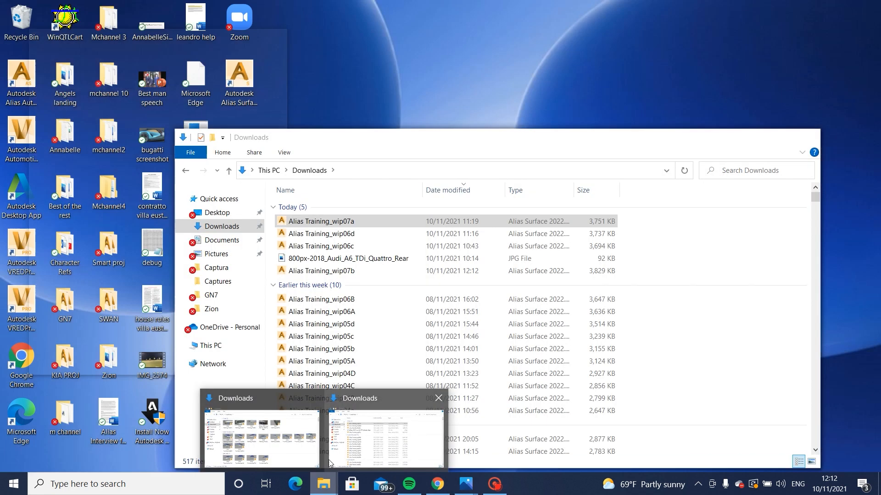
pyautogui.click(356, 463)
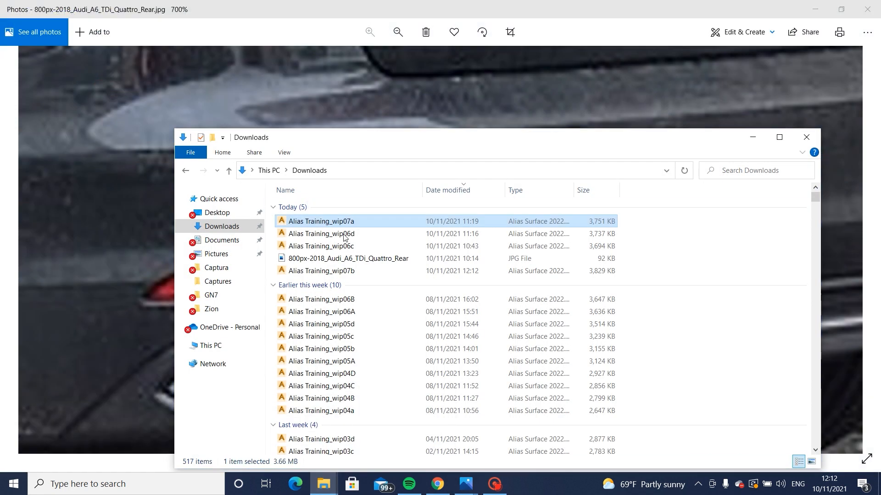
pyautogui.click(468, 192)
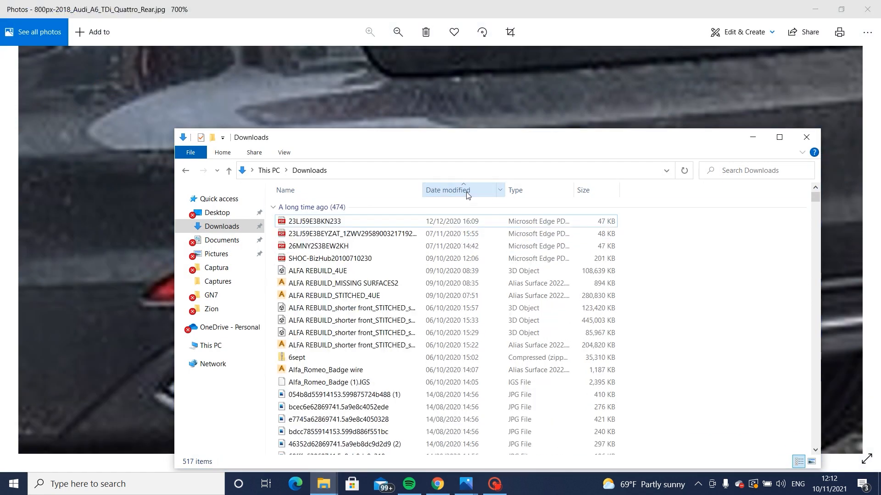
pyautogui.click(468, 194)
pyautogui.click(468, 194)
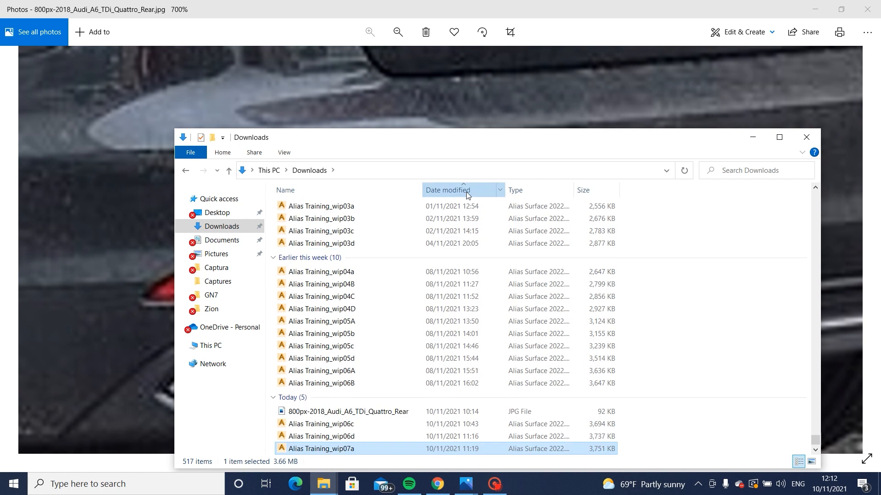
pyautogui.click(467, 194)
pyautogui.click(371, 228)
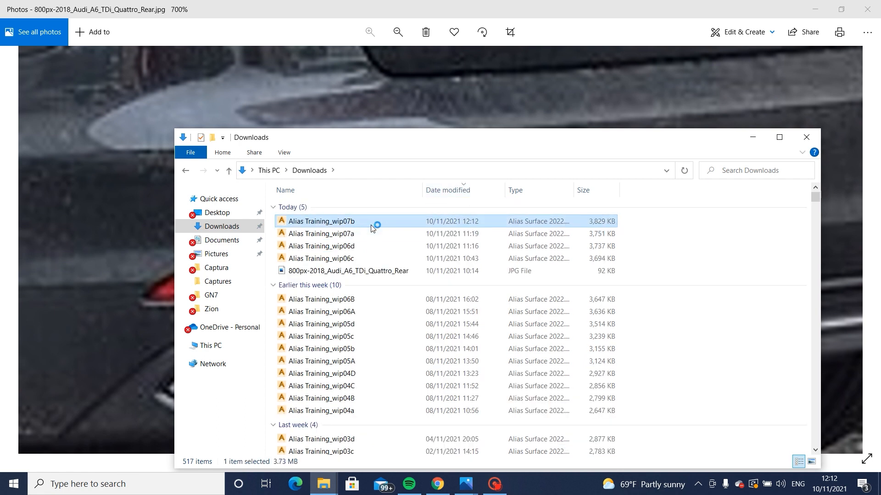
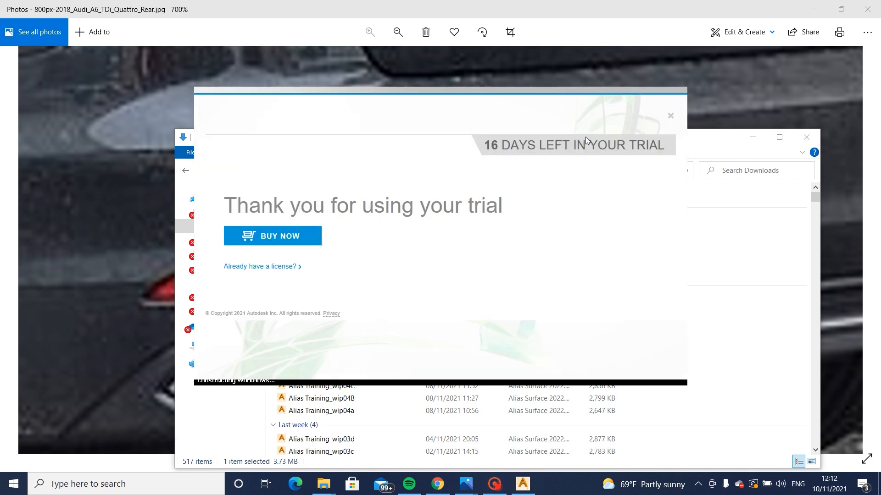
# Step: Keep the current Construction Options for the retrieved file and dismiss the trial notice and startup windows
pyautogui.click(670, 116)
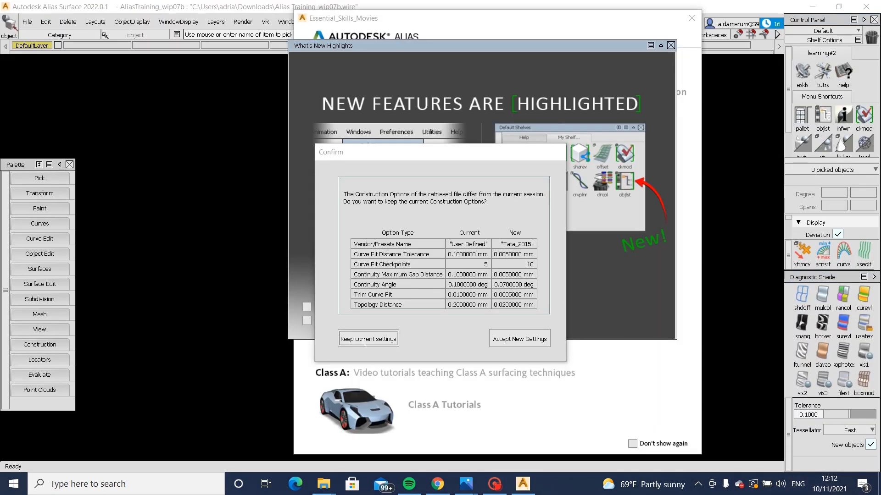
pyautogui.click(366, 341)
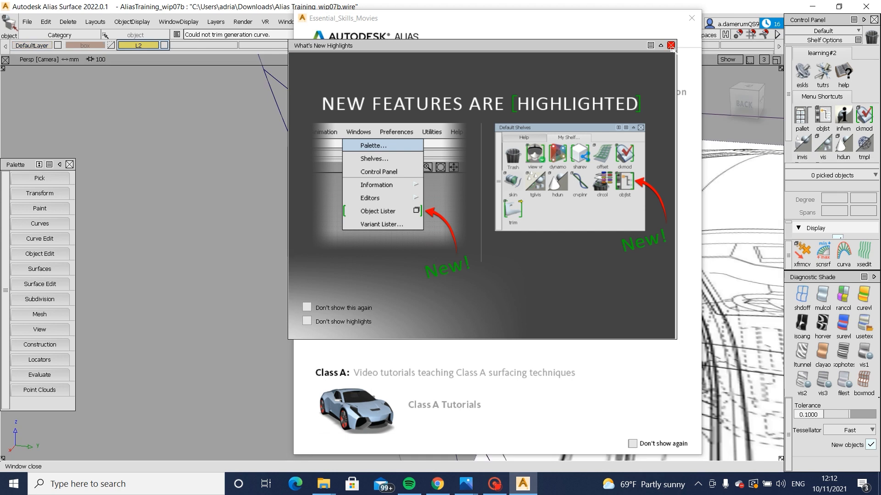
pyautogui.click(670, 45)
pyautogui.click(691, 18)
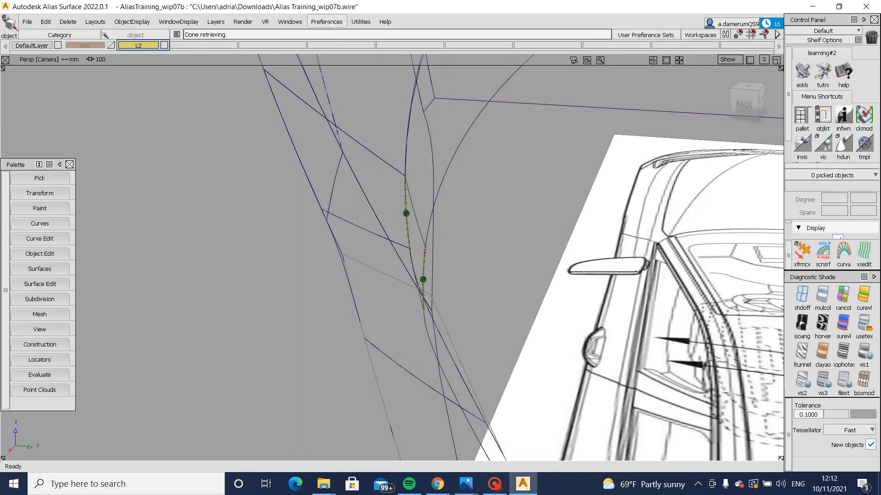
# Step: Import the preference set PrefSet.aps from the Downloads folder
pyautogui.click(326, 22)
pyautogui.moveTo(346, 147)
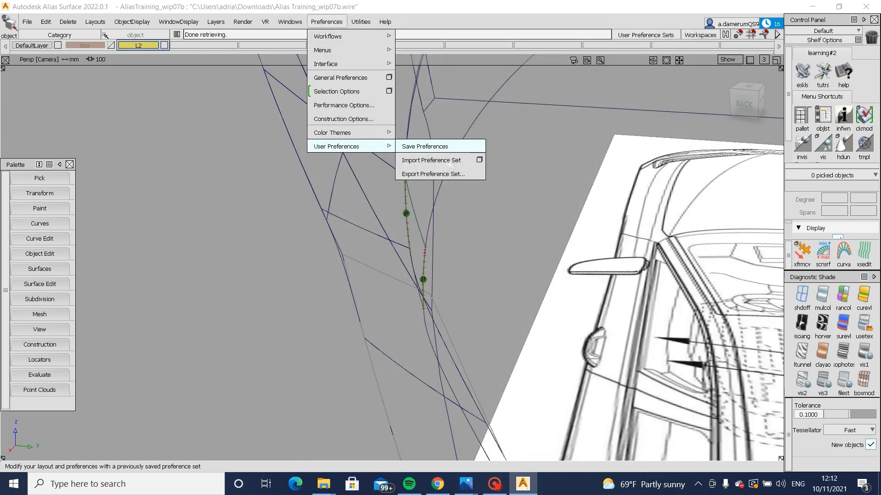
pyautogui.click(447, 161)
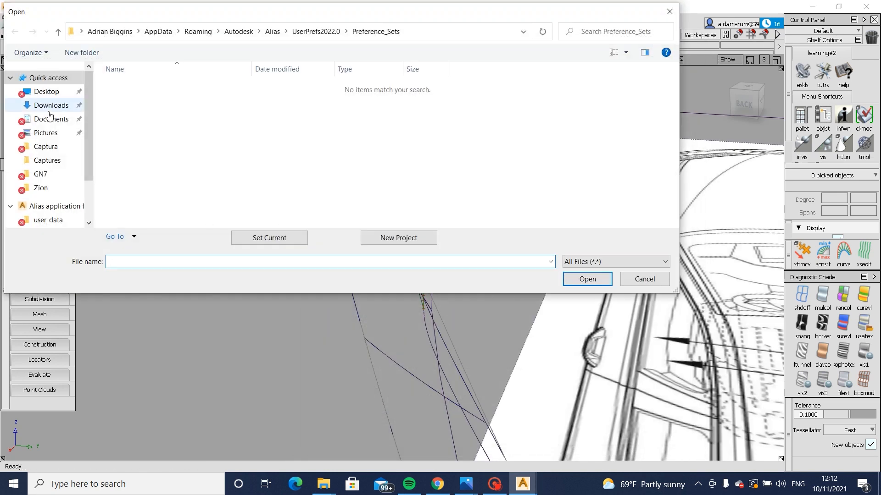
pyautogui.click(51, 105)
pyautogui.moveTo(114, 224); pyautogui.dragTo(635, 233)
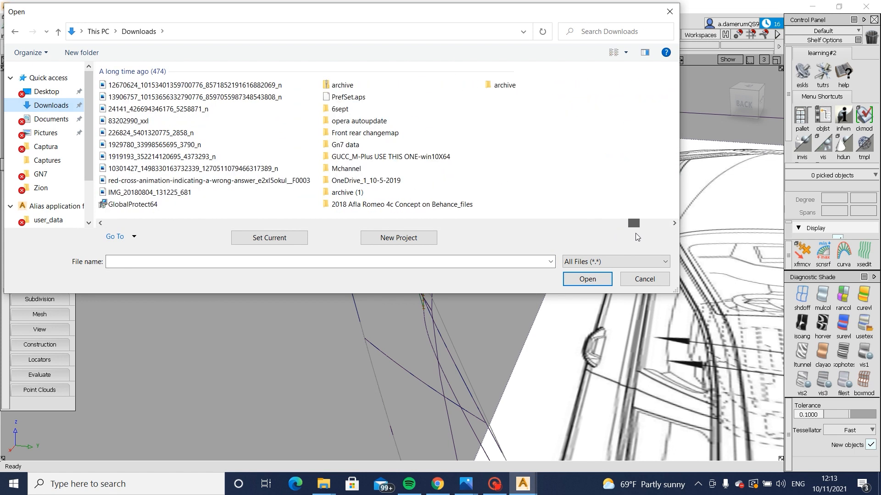
pyautogui.click(349, 97)
pyautogui.click(586, 278)
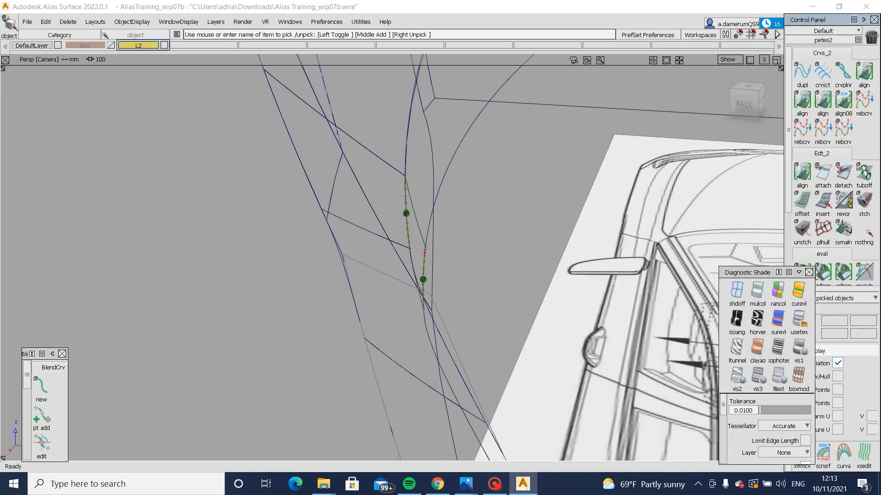
# Step: Shade the model and rearrange the Diagnostic Shade and Default Shelves palettes around the viewport
pyautogui.click(767, 274)
pyautogui.moveTo(767, 274); pyautogui.dragTo(821, 449)
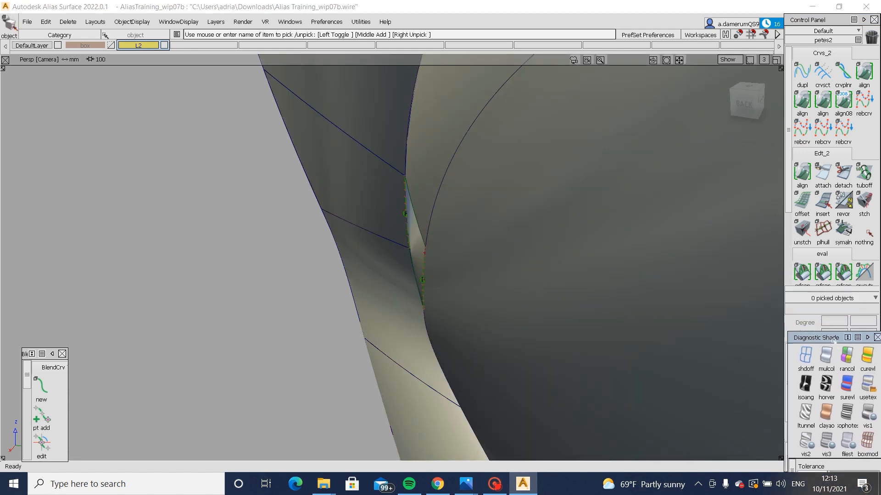
pyautogui.click(730, 101)
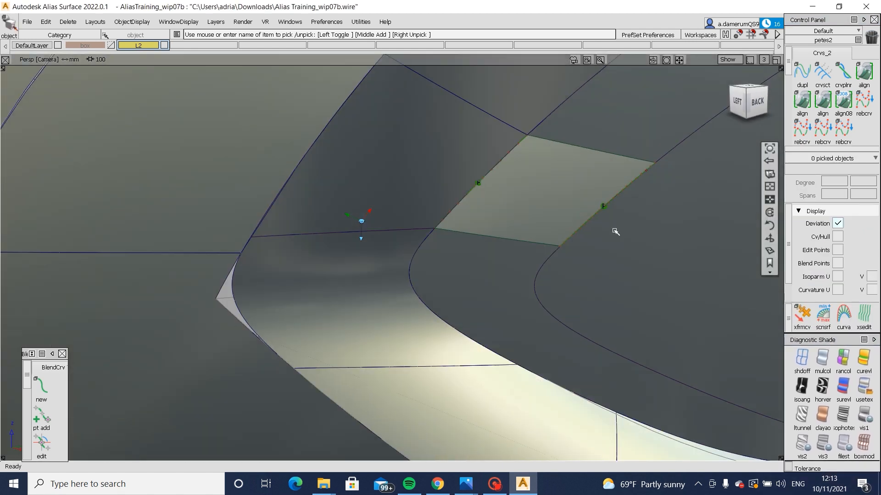
pyautogui.hotkey('ctrl', 'alt', 's')
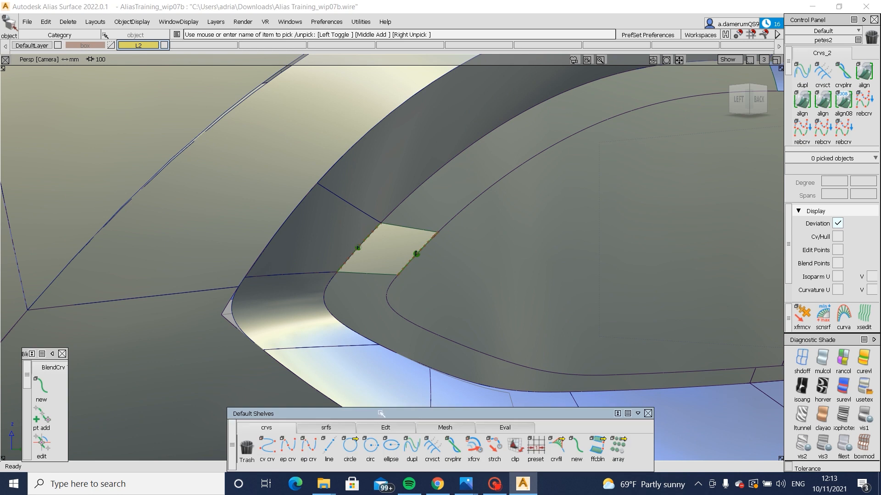
pyautogui.moveTo(416, 417); pyautogui.dragTo(416, 408)
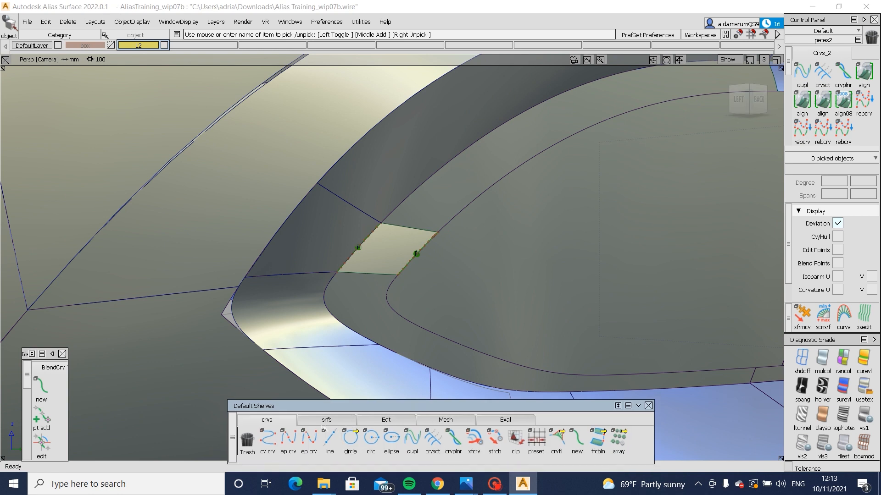
# Step: Create a Freeform Blend with G2 Curvature on both sides between the short end skin and the long upper skin
pyautogui.click(326, 419)
pyautogui.click(433, 439)
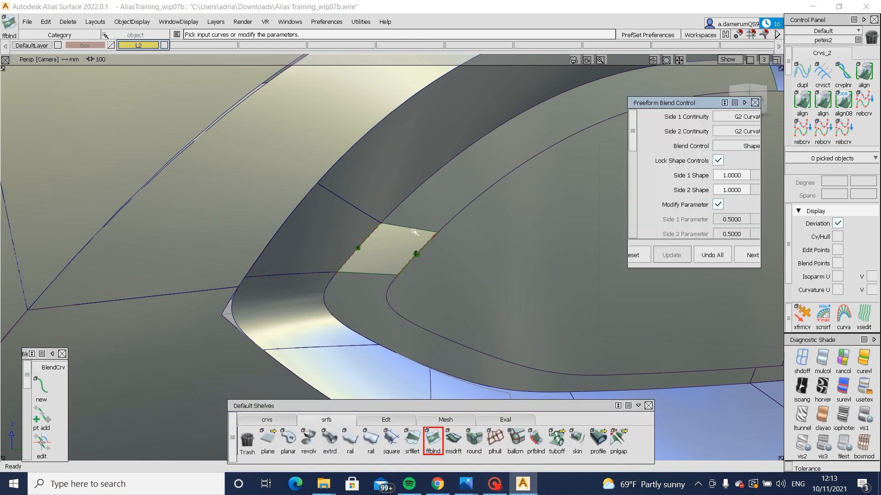
pyautogui.keyDown('alt'); pyautogui.keyDown('shift'); pyautogui.moveTo(468, 234); pyautogui.dragTo(533, 226); pyautogui.keyUp('shift'); pyautogui.keyUp('alt')
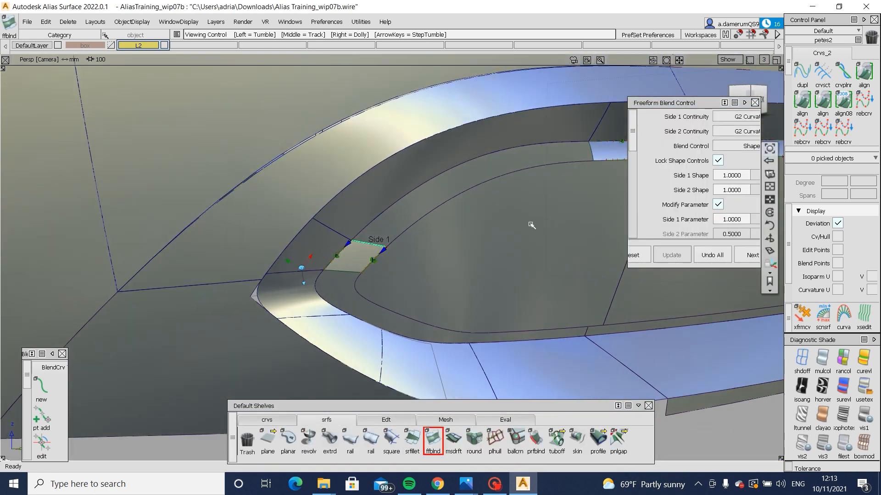
pyautogui.click(591, 151)
pyautogui.keyDown('alt'); pyautogui.keyDown('shift'); pyautogui.moveTo(591, 152); pyautogui.dragTo(533, 208); pyautogui.keyUp('shift'); pyautogui.keyUp('alt')
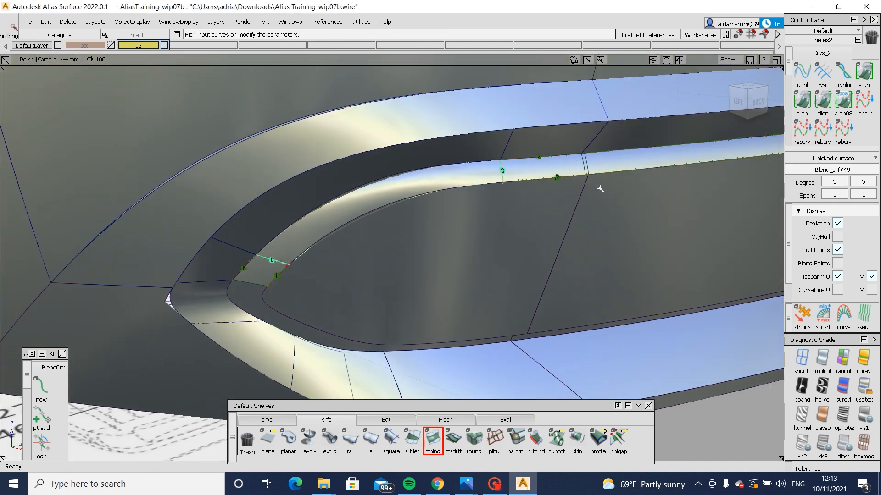
# Step: Reopen the short end skin for editing and adjust its Crown Value
pyautogui.click(544, 166)
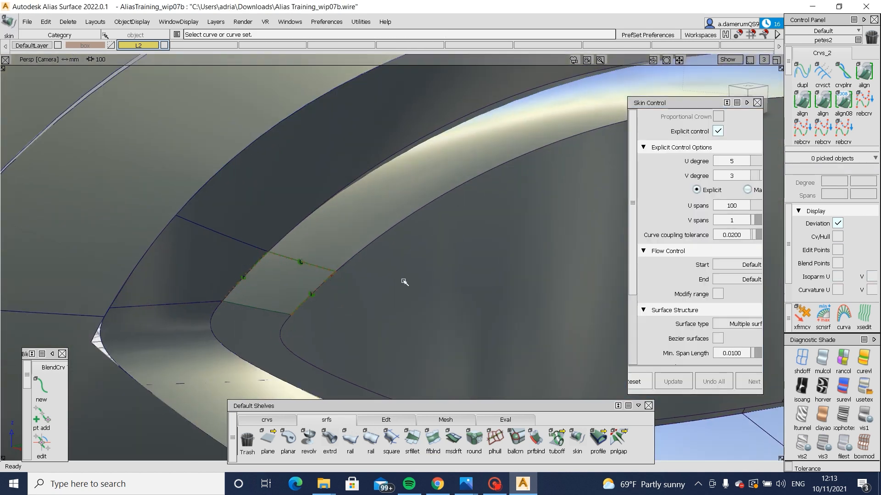
pyautogui.click(298, 277)
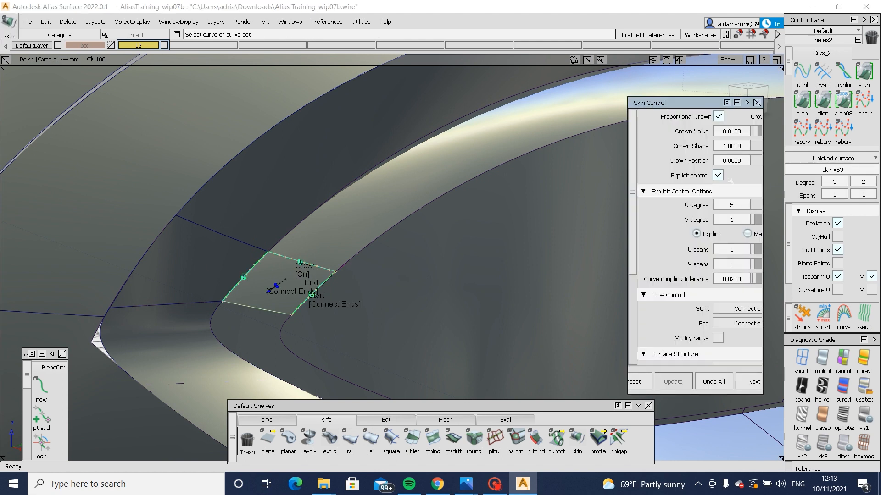
pyautogui.moveTo(627, 183); pyautogui.dragTo(589, 181)
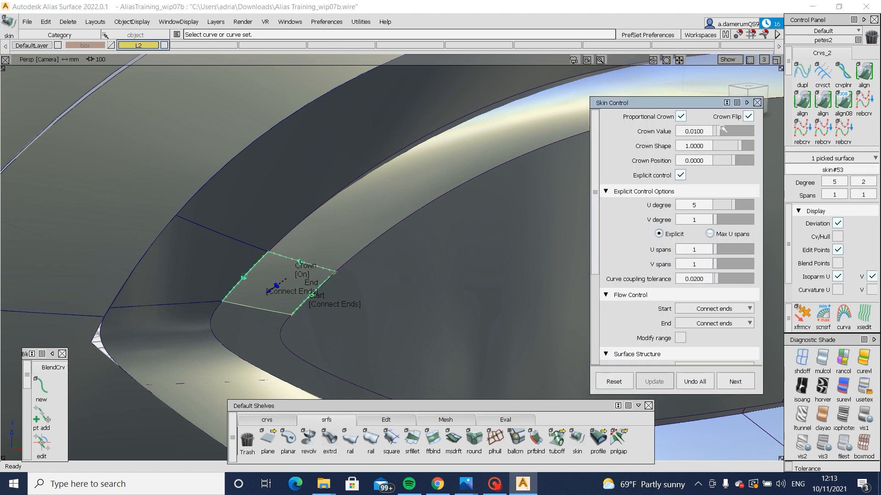
pyautogui.moveTo(723, 130); pyautogui.dragTo(729, 132)
# Step: Set the Side 1 and Side 2 Shape of the upper corner blend surface to 1.3 with the shape controls locked
pyautogui.moveTo(362, 244)
pyautogui.keyDown('alt'); pyautogui.keyDown('shift'); pyautogui.mouseDown()
pyautogui.moveTo(409, 246)
pyautogui.moveTo(399, 155)
pyautogui.mouseUp(); pyautogui.keyUp('shift'); pyautogui.keyUp('alt')
pyautogui.moveTo(481, 149)
pyautogui.keyDown('ctrl'); pyautogui.keyDown('shift'); pyautogui.mouseDown()
pyautogui.moveTo(390, 164)
pyautogui.moveTo(408, 178)
pyautogui.moveTo(459, 183)
pyautogui.mouseUp(); pyautogui.keyUp('shift'); pyautogui.keyUp('ctrl')
pyautogui.click(391, 166)
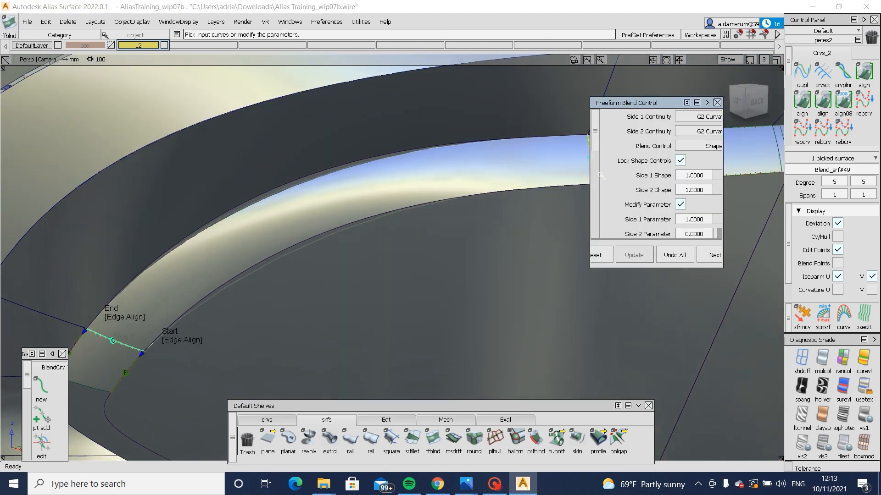
pyautogui.moveTo(592, 173); pyautogui.dragTo(552, 174)
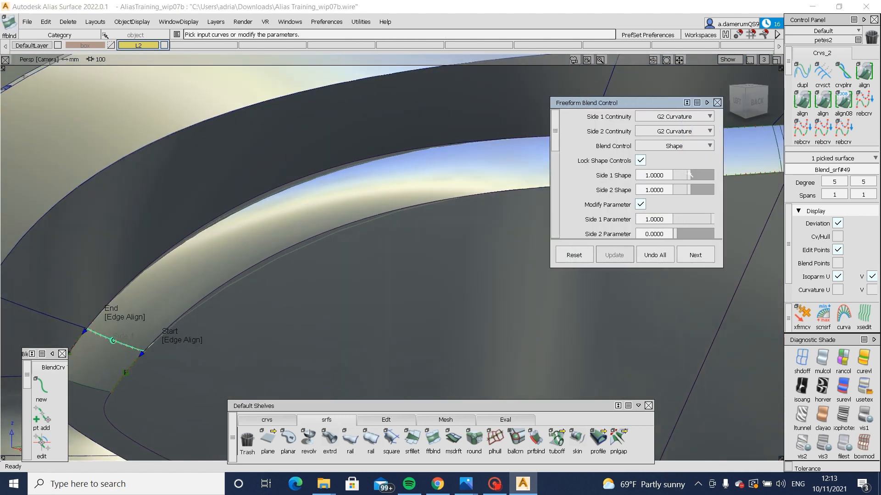
pyautogui.moveTo(694, 175); pyautogui.dragTo(694, 175)
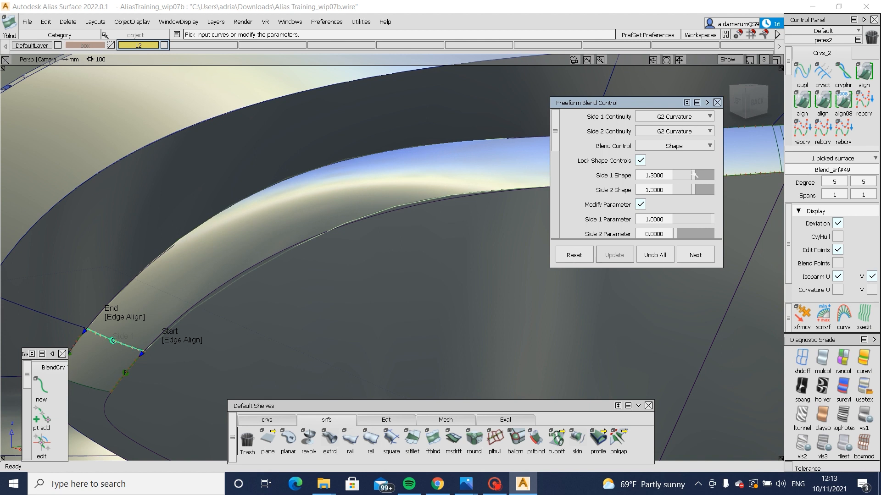
pyautogui.keyDown('alt'); pyautogui.keyDown('shift'); pyautogui.moveTo(430, 183); pyautogui.dragTo(472, 156, button='right'); pyautogui.keyUp('shift'); pyautogui.keyUp('alt')
pyautogui.keyDown('alt'); pyautogui.keyDown('shift'); pyautogui.moveTo(472, 156); pyautogui.dragTo(323, 244); pyautogui.keyUp('shift'); pyautogui.keyUp('alt')
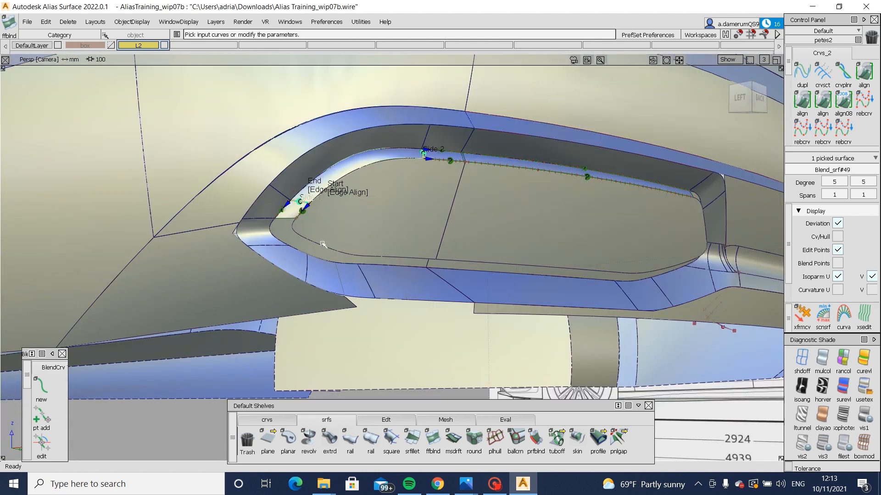
# Step: Inspect the shaded upper corner blend and the surrounding recess surfaces from several angles
pyautogui.keyDown('alt'); pyautogui.keyDown('shift'); pyautogui.moveTo(322, 244); pyautogui.dragTo(373, 283, button='right'); pyautogui.keyUp('shift'); pyautogui.keyUp('alt')
pyautogui.keyDown('alt'); pyautogui.keyDown('shift'); pyautogui.moveTo(373, 283); pyautogui.dragTo(528, 293); pyautogui.keyUp('shift'); pyautogui.keyUp('alt')
pyautogui.keyDown('alt'); pyautogui.keyDown('shift'); pyautogui.moveTo(527, 293); pyautogui.dragTo(466, 314, button='right'); pyautogui.keyUp('shift'); pyautogui.keyUp('alt')
pyautogui.keyDown('ctrl'); pyautogui.keyDown('shift'); pyautogui.moveTo(466, 314); pyautogui.dragTo(474, 251, button='right'); pyautogui.keyUp('shift'); pyautogui.keyUp('ctrl')
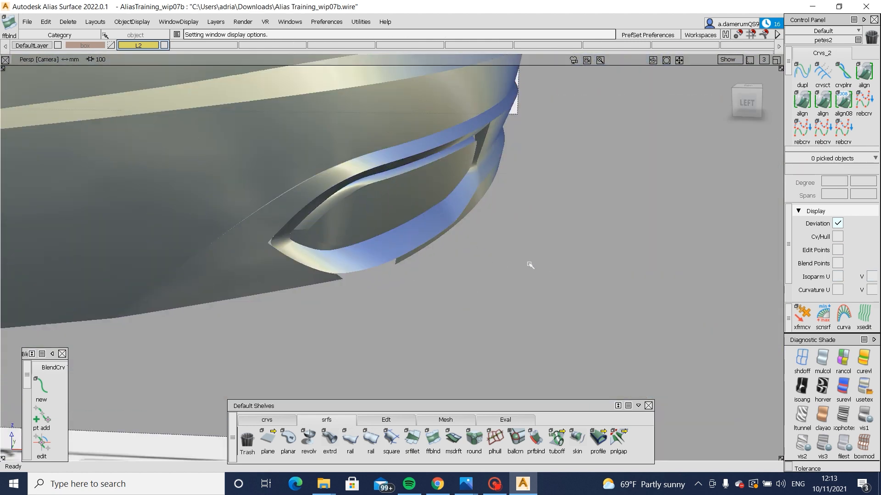
pyautogui.keyDown('alt'); pyautogui.keyDown('shift'); pyautogui.moveTo(530, 265); pyautogui.dragTo(477, 267, button='right'); pyautogui.keyUp('shift'); pyautogui.keyUp('alt')
pyautogui.keyDown('alt'); pyautogui.keyDown('shift'); pyautogui.moveTo(478, 267); pyautogui.dragTo(466, 307); pyautogui.keyUp('shift'); pyautogui.keyUp('alt')
pyautogui.keyDown('alt'); pyautogui.keyDown('shift'); pyautogui.moveTo(466, 307); pyautogui.dragTo(378, 366, button='right'); pyautogui.keyUp('shift'); pyautogui.keyUp('alt')
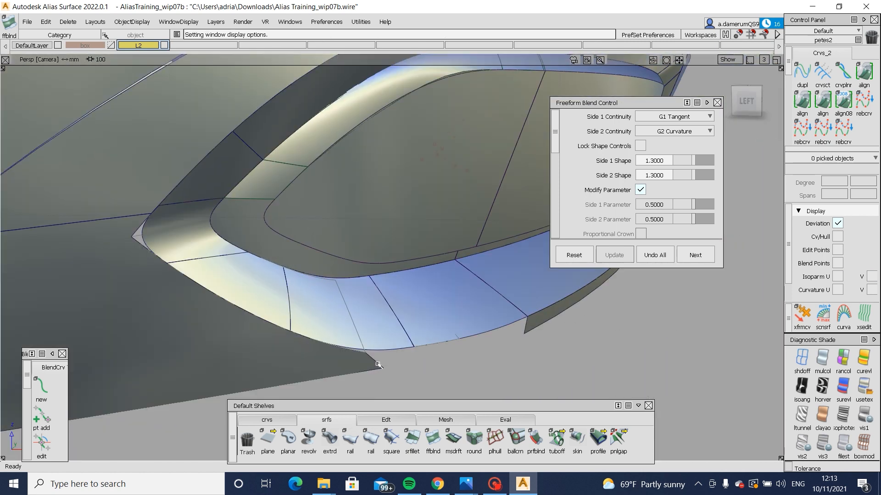
pyautogui.click(577, 438)
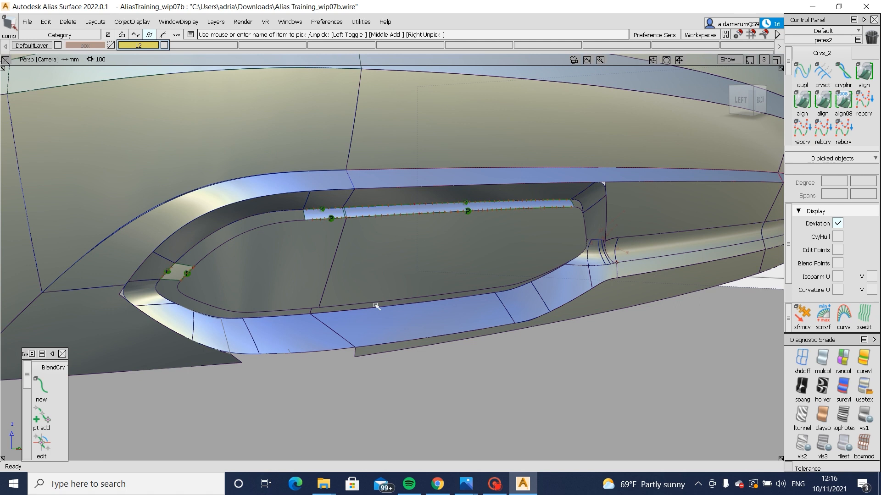
# Step: Duplicate three curve segments along the inner panel's lower edge, from the pointed end to the long straight section
pyautogui.click(342, 299)
pyautogui.press('F3')
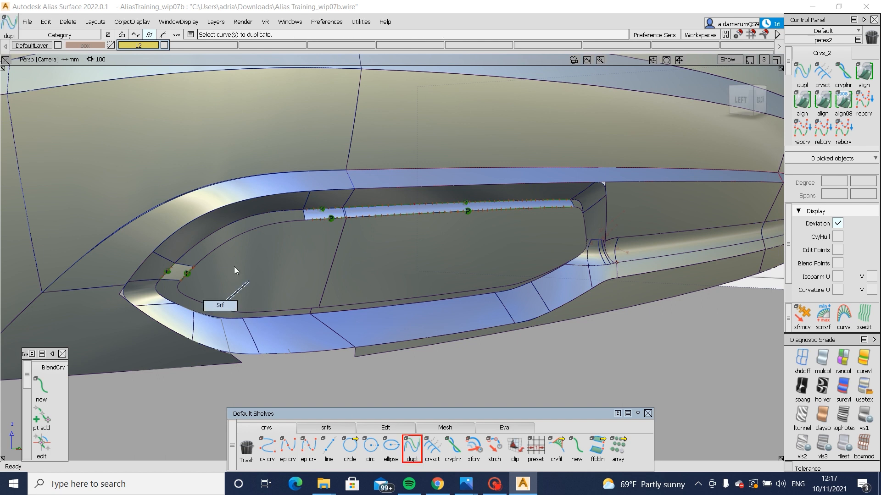
pyautogui.hotkey('ctrl', 'z')
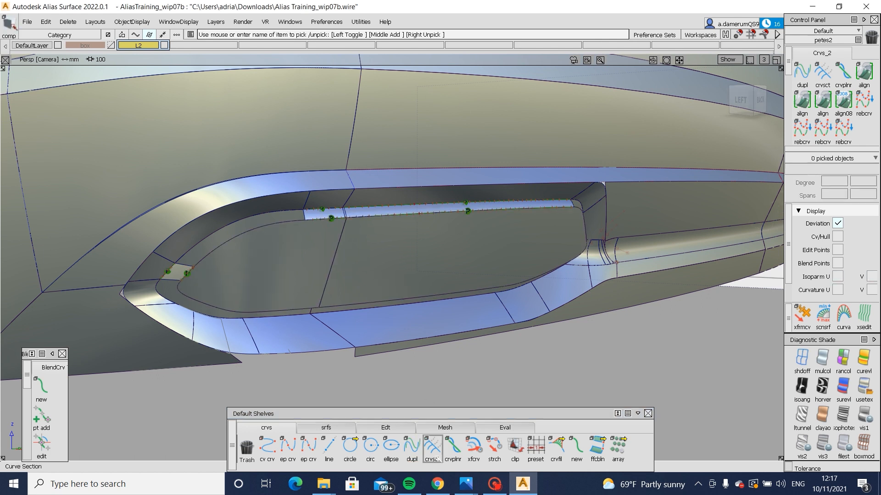
pyautogui.click(411, 446)
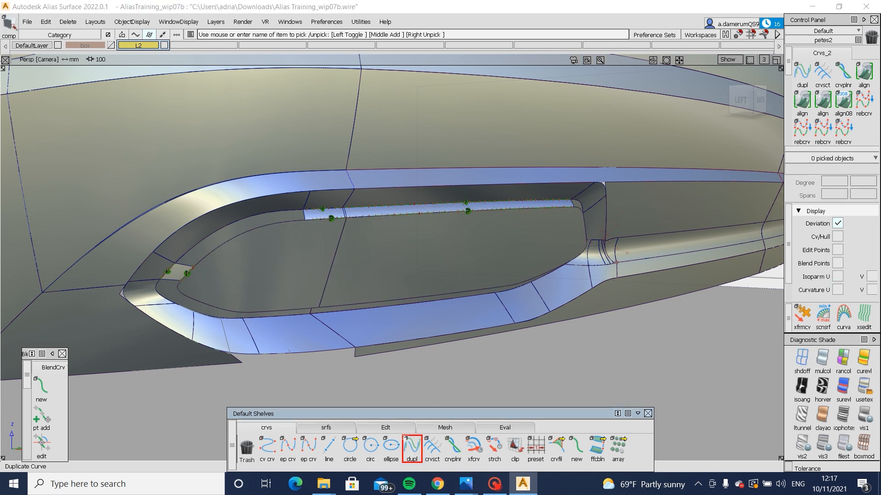
pyautogui.click(219, 312)
pyautogui.keyDown('alt'); pyautogui.keyDown('shift'); pyautogui.moveTo(226, 307); pyautogui.dragTo(243, 310, button='right'); pyautogui.keyUp('shift'); pyautogui.keyUp('alt')
pyautogui.keyDown('alt'); pyautogui.keyDown('shift'); pyautogui.moveTo(214, 294); pyautogui.dragTo(281, 319); pyautogui.keyUp('shift'); pyautogui.keyUp('alt')
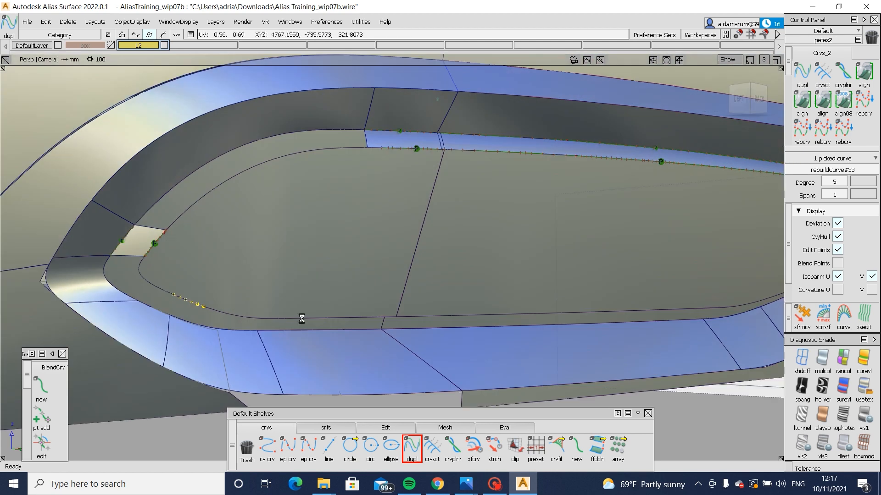
pyautogui.click(301, 318)
pyautogui.click(446, 315)
# Step: Duplicate the inner panel's edge curves on the rising lower section and on the slanted end facing the bumper's centre
pyautogui.keyDown('alt'); pyautogui.keyDown('shift'); pyautogui.moveTo(416, 303); pyautogui.dragTo(206, 312, button='middle'); pyautogui.keyUp('shift'); pyautogui.keyUp('alt')
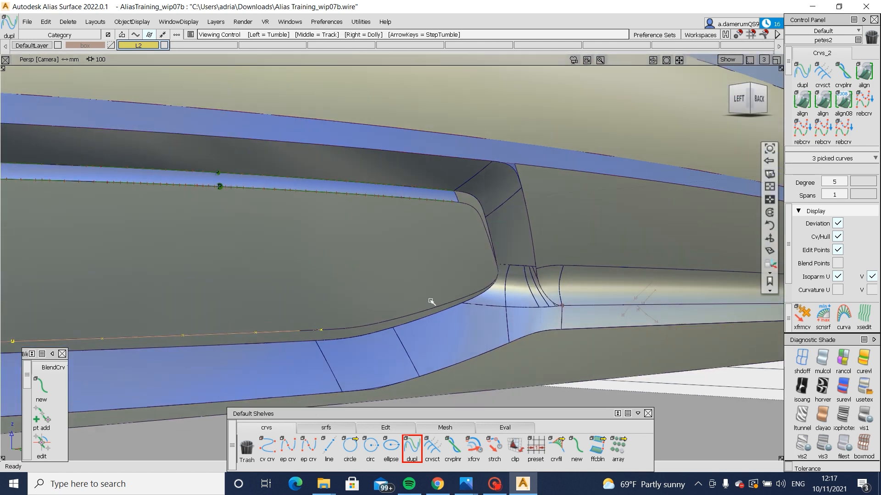
pyautogui.keyDown('alt'); pyautogui.keyDown('shift'); pyautogui.moveTo(430, 300); pyautogui.dragTo(438, 311, button='right'); pyautogui.keyUp('shift'); pyautogui.keyUp('alt')
pyautogui.keyDown('alt'); pyautogui.keyDown('shift'); pyautogui.moveTo(439, 311); pyautogui.dragTo(413, 316); pyautogui.keyUp('shift'); pyautogui.keyUp('alt')
pyautogui.click(408, 316)
pyautogui.keyDown('alt'); pyautogui.keyDown('shift'); pyautogui.moveTo(619, 206); pyautogui.dragTo(568, 193); pyautogui.keyUp('shift'); pyautogui.keyUp('alt')
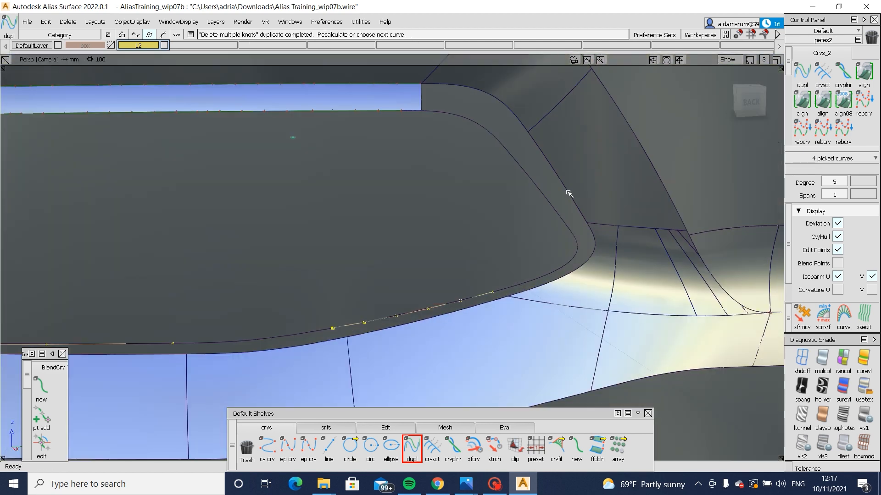
pyautogui.click(530, 181)
pyautogui.keyDown('alt'); pyautogui.keyDown('shift'); pyautogui.moveTo(511, 230); pyautogui.dragTo(355, 266, button='right'); pyautogui.keyUp('shift'); pyautogui.keyUp('alt')
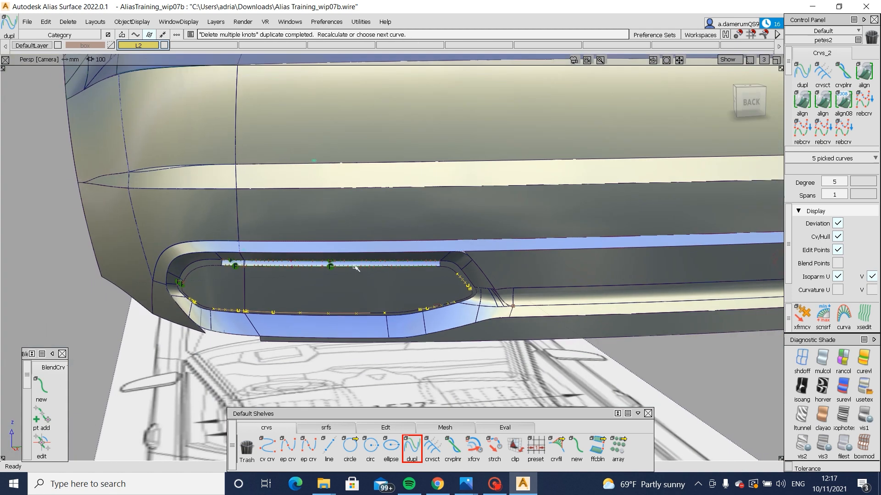
# Step: Delete the two inner panel surfaces, keeping the duplicated curves
pyautogui.click(288, 284)
pyautogui.keyDown('ctrl'); pyautogui.keyDown('shift'); pyautogui.moveTo(292, 282); pyautogui.dragTo(249, 337); pyautogui.keyUp('shift'); pyautogui.keyUp('ctrl')
pyautogui.click(235, 291)
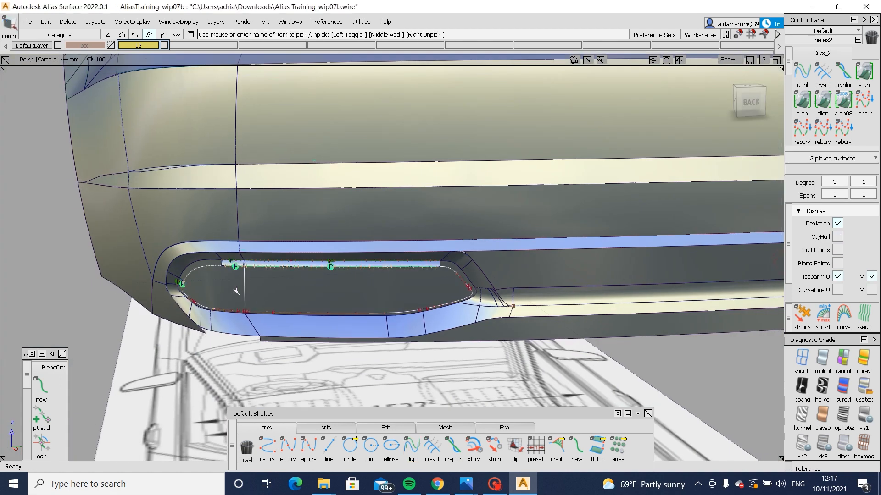
pyautogui.press('Delete')
# Step: Skin the short lower curve near the recess's pointed end to the adjacent draft surface's trim edge
pyautogui.keyDown('alt'); pyautogui.keyDown('shift'); pyautogui.moveTo(192, 300); pyautogui.dragTo(289, 307, button='right'); pyautogui.keyUp('shift'); pyautogui.keyUp('alt')
pyautogui.keyDown('alt'); pyautogui.keyDown('shift'); pyautogui.moveTo(289, 306); pyautogui.dragTo(340, 311); pyautogui.keyUp('shift'); pyautogui.keyUp('alt')
pyautogui.keyDown('alt'); pyautogui.keyDown('shift'); pyautogui.moveTo(340, 311); pyautogui.dragTo(364, 315, button='right'); pyautogui.keyUp('shift'); pyautogui.keyUp('alt')
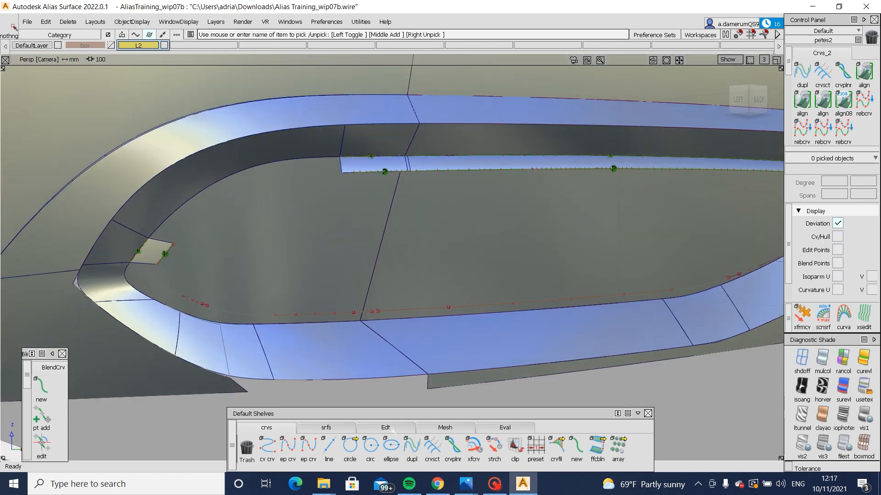
pyautogui.click(326, 428)
pyautogui.doubleClick(576, 445)
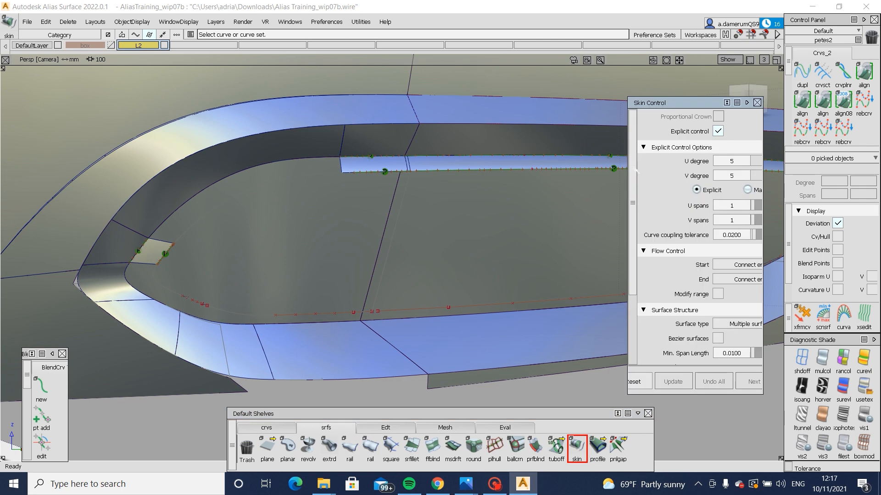
pyautogui.moveTo(626, 168); pyautogui.dragTo(531, 174)
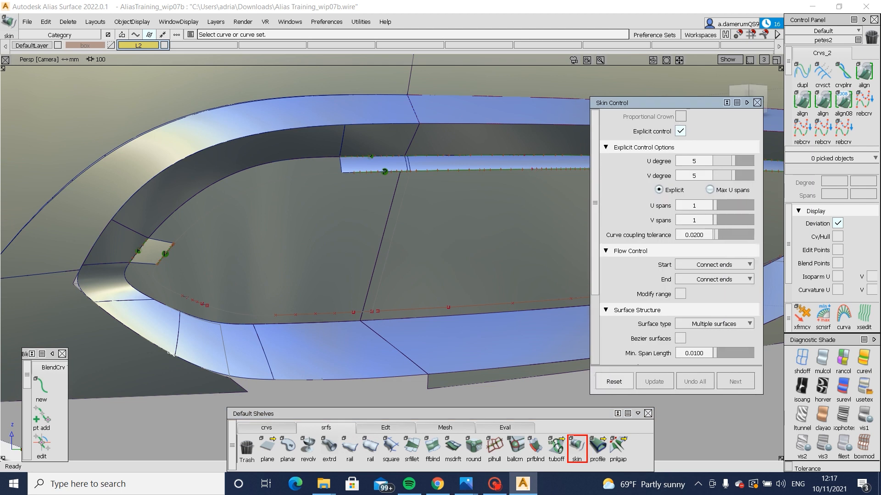
pyautogui.keyDown('alt'); pyautogui.keyDown('shift'); pyautogui.moveTo(159, 300); pyautogui.dragTo(246, 297, button='right'); pyautogui.keyUp('shift'); pyautogui.keyUp('alt')
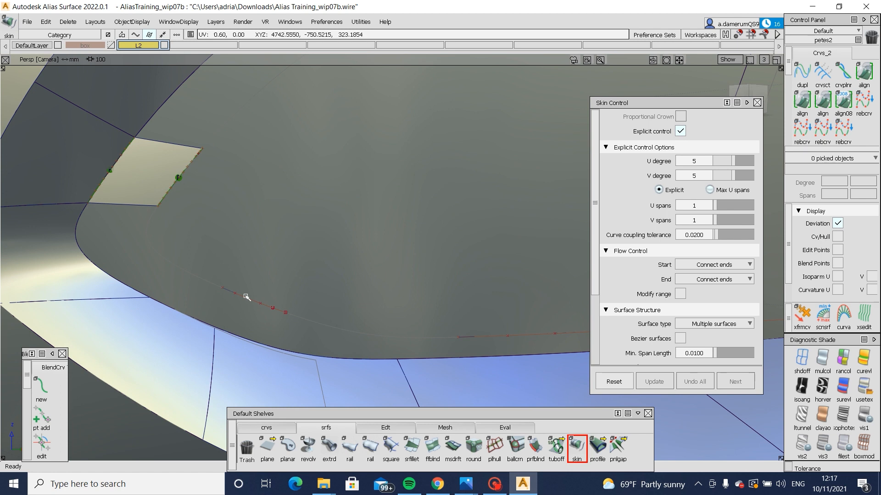
pyautogui.click(194, 320)
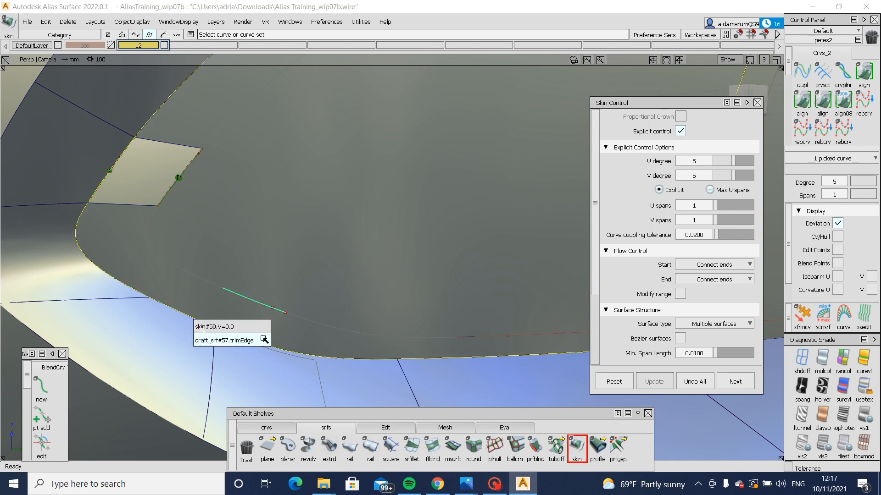
pyautogui.click(264, 340)
pyautogui.keyDown('alt'); pyautogui.keyDown('shift'); pyautogui.moveTo(265, 340); pyautogui.dragTo(293, 331); pyautogui.keyUp('shift'); pyautogui.keyUp('alt')
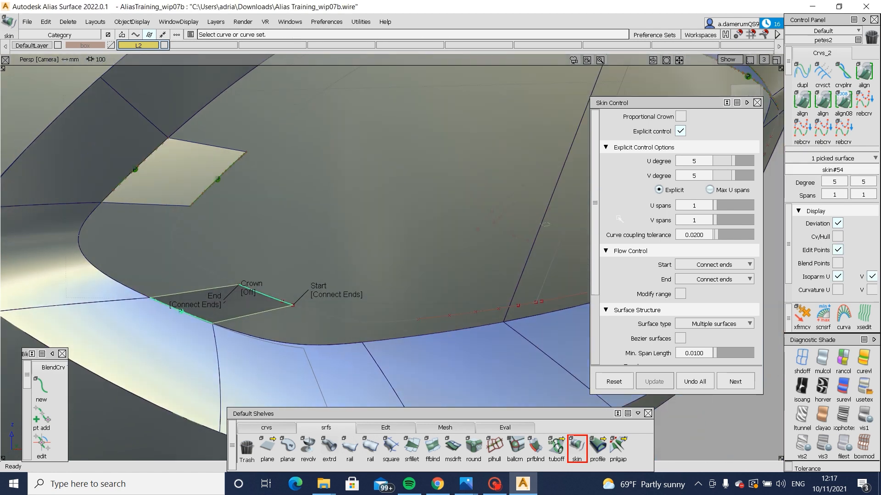
# Step: Turn on Proportional Crown and Crown Flip for the short lower skin near the pointed end
pyautogui.click(680, 117)
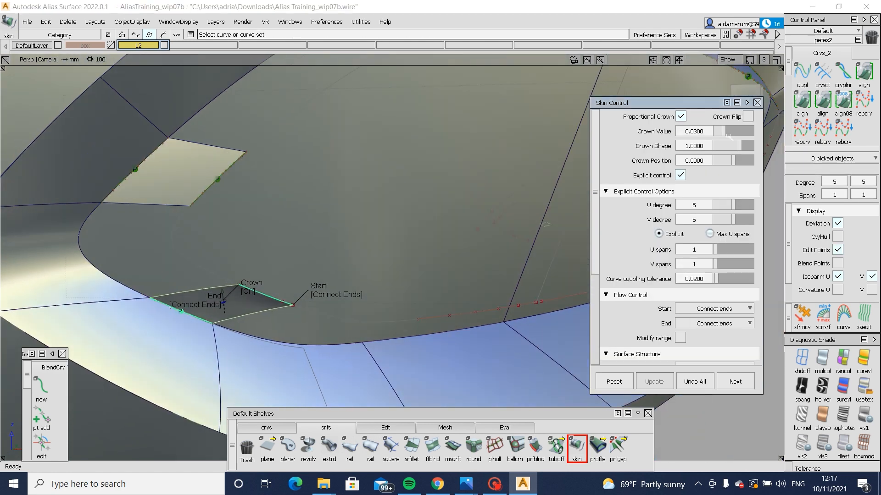
pyautogui.moveTo(505, 253)
pyautogui.keyDown('alt'); pyautogui.keyDown('shift'); pyautogui.mouseDown()
pyautogui.moveTo(503, 244)
pyautogui.moveTo(501, 258)
pyautogui.mouseUp(); pyautogui.keyUp('shift'); pyautogui.keyUp('alt')
pyautogui.click(748, 116)
pyautogui.keyDown('ctrl'); pyautogui.keyDown('shift'); pyautogui.moveTo(489, 380); pyautogui.dragTo(493, 331); pyautogui.keyUp('shift'); pyautogui.keyUp('ctrl')
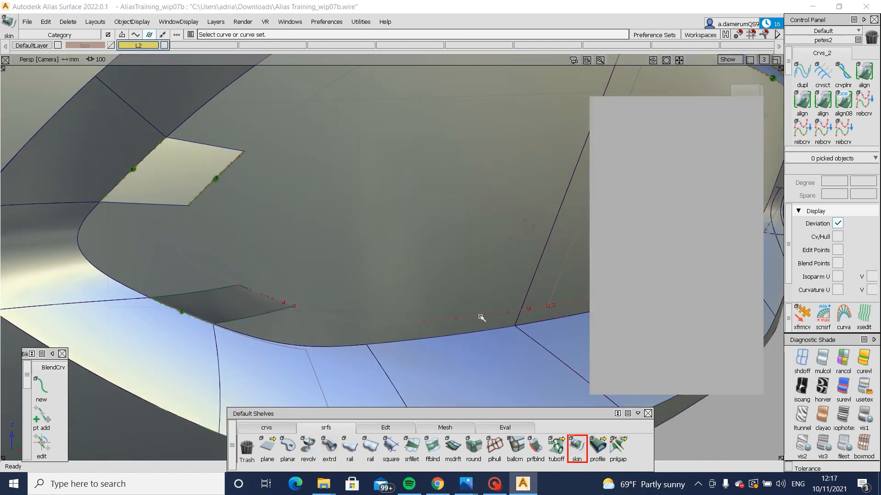
# Step: Skin the second lower curve to the natural edge of the recess wall below it, keeping Proportional Crown on
pyautogui.click(481, 316)
pyautogui.click(456, 338)
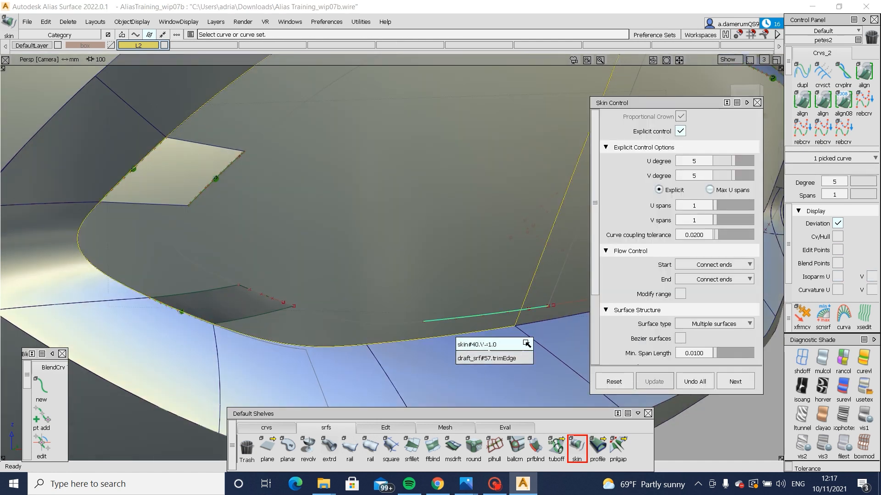
pyautogui.click(508, 348)
pyautogui.keyDown('alt'); pyautogui.keyDown('shift'); pyautogui.moveTo(508, 349); pyautogui.dragTo(398, 344, button='middle'); pyautogui.keyUp('shift'); pyautogui.keyUp('alt')
pyautogui.keyDown('ctrl'); pyautogui.keyDown('shift'); pyautogui.moveTo(543, 320); pyautogui.dragTo(544, 295); pyautogui.keyUp('shift'); pyautogui.keyUp('ctrl')
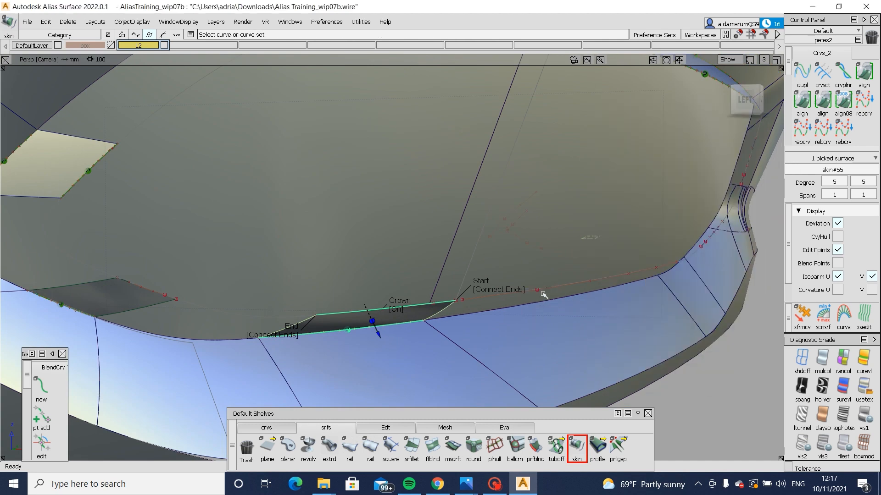
# Step: Align the end of the second lower curve to the adjoining long lower curve with G2 continuity
pyautogui.click(543, 291)
pyautogui.keyDown('alt'); pyautogui.keyDown('shift'); pyautogui.moveTo(460, 326); pyautogui.dragTo(399, 326, button='right'); pyautogui.keyUp('shift'); pyautogui.keyUp('alt')
pyautogui.keyDown('alt'); pyautogui.keyDown('shift'); pyautogui.moveTo(399, 327); pyautogui.dragTo(416, 334); pyautogui.keyUp('shift'); pyautogui.keyUp('alt')
pyautogui.keyDown('alt'); pyautogui.keyDown('shift'); pyautogui.moveTo(416, 334); pyautogui.dragTo(317, 328, button='middle'); pyautogui.keyUp('shift'); pyautogui.keyUp('alt')
pyautogui.keyDown('ctrl'); pyautogui.keyDown('shift'); pyautogui.moveTo(367, 364); pyautogui.dragTo(472, 259); pyautogui.keyUp('shift'); pyautogui.keyUp('ctrl')
pyautogui.click(802, 101)
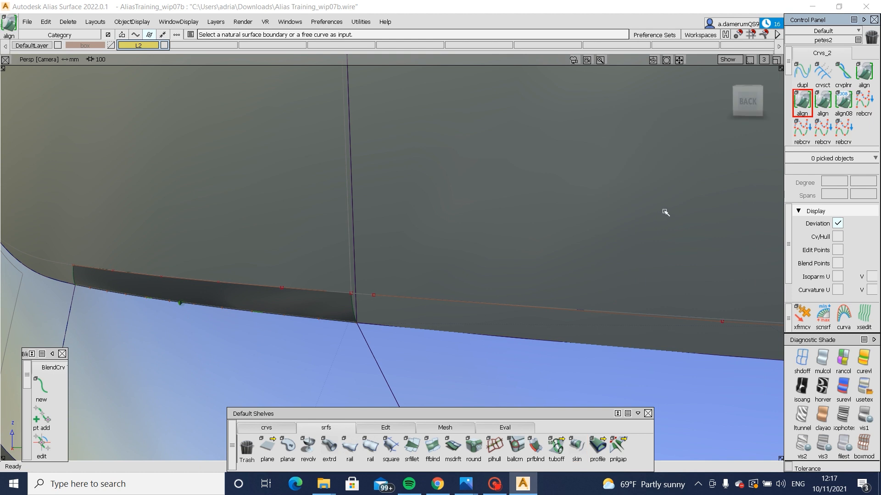
pyautogui.click(340, 295)
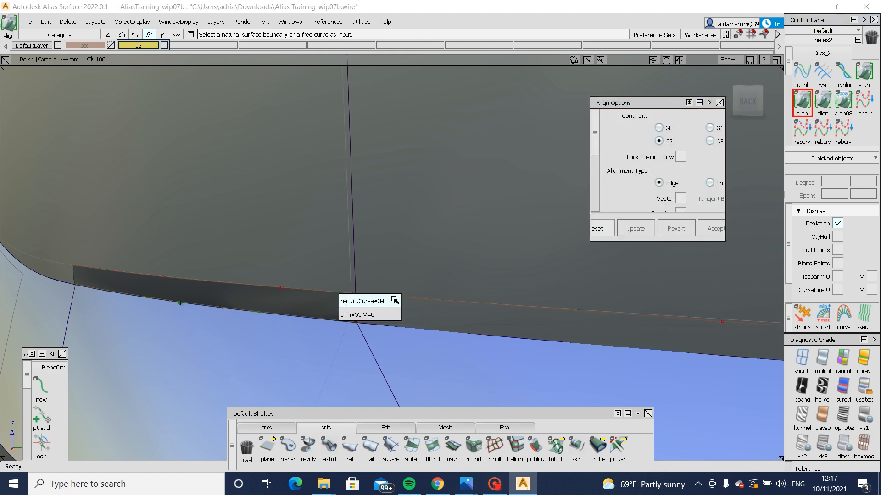
pyautogui.click(393, 301)
pyautogui.click(385, 297)
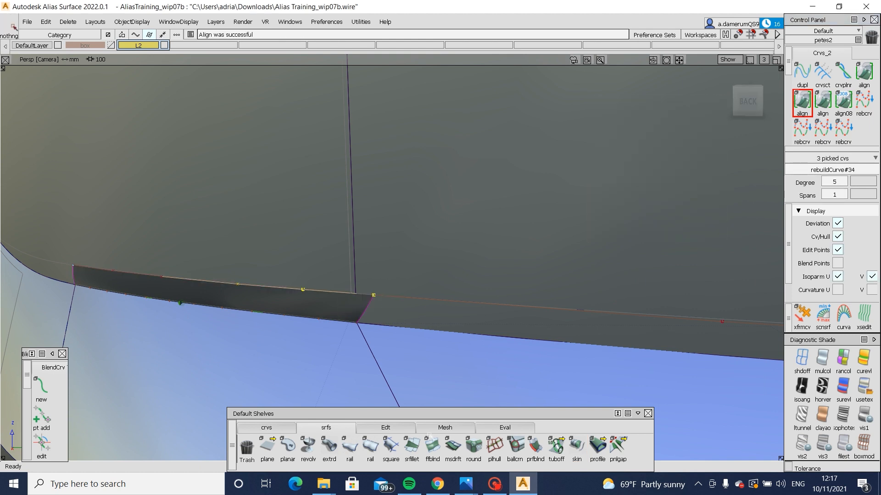
# Step: Skin the long lower curve to the recess wall's natural edge and turn Crown Flip off
pyautogui.click(577, 444)
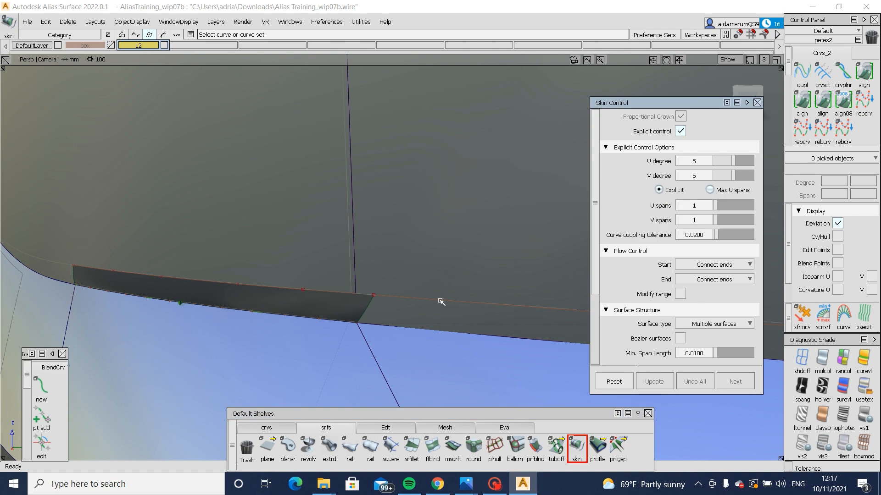
pyautogui.click(440, 331)
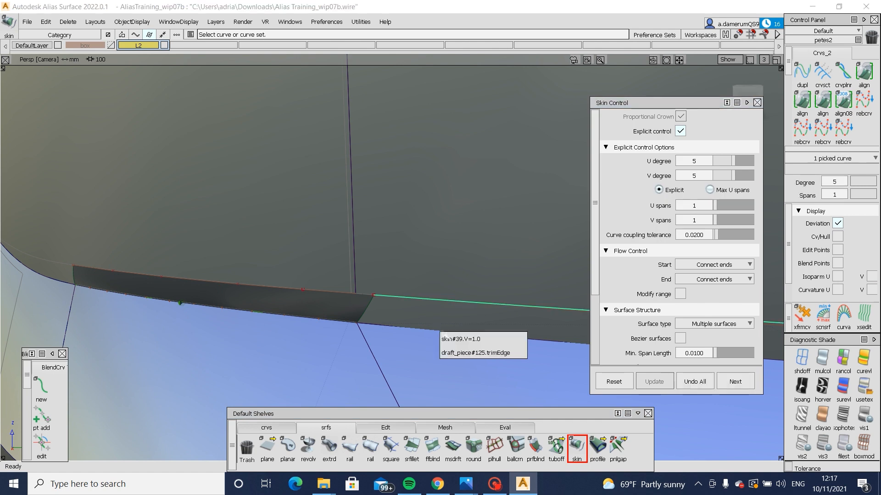
pyautogui.click(521, 340)
pyautogui.keyDown('alt'); pyautogui.keyDown('shift'); pyautogui.moveTo(357, 352); pyautogui.dragTo(721, 158); pyautogui.keyUp('shift'); pyautogui.keyUp('alt')
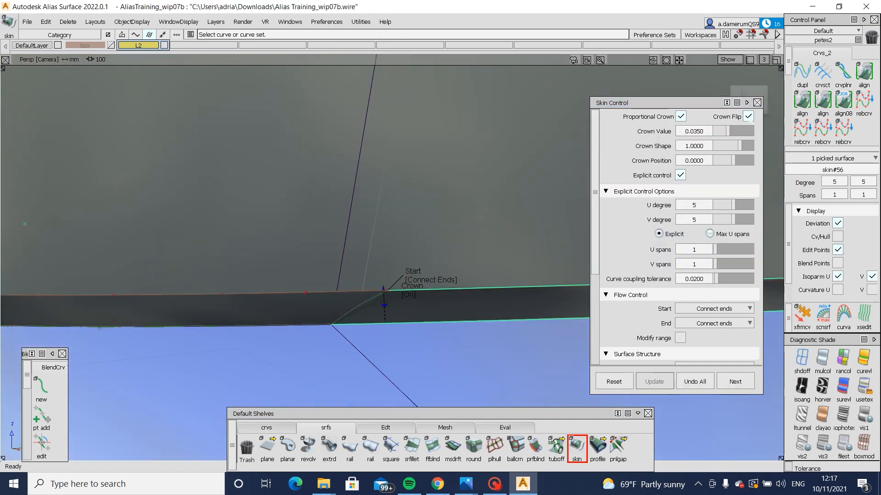
pyautogui.click(748, 117)
pyautogui.keyDown('alt'); pyautogui.keyDown('shift'); pyautogui.moveTo(520, 212); pyautogui.dragTo(503, 258); pyautogui.keyUp('shift'); pyautogui.keyUp('alt')
pyautogui.keyDown('alt'); pyautogui.keyDown('shift'); pyautogui.moveTo(502, 258); pyautogui.dragTo(77, 296, button='right'); pyautogui.keyUp('shift'); pyautogui.keyUp('alt')
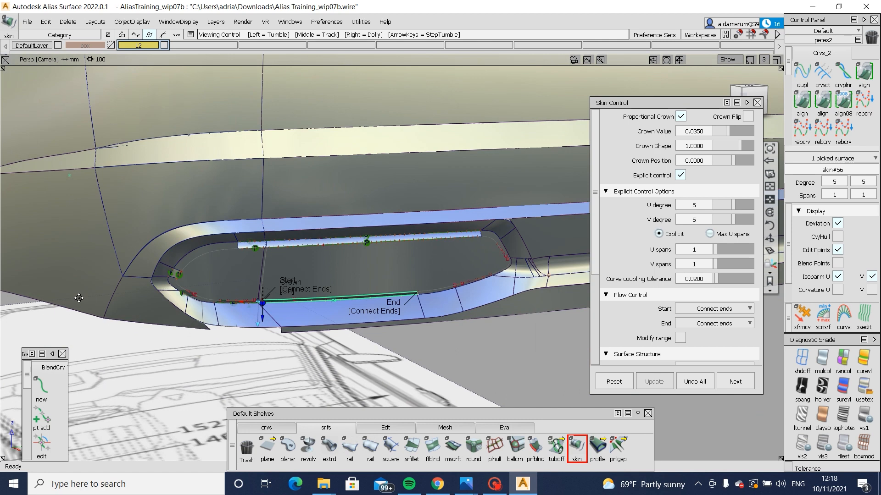
# Step: Skin the curve on the rising lower section to the recess edge beneath it
pyautogui.keyDown('alt'); pyautogui.keyDown('shift'); pyautogui.moveTo(563, 264); pyautogui.dragTo(306, 259, button='middle'); pyautogui.keyUp('shift'); pyautogui.keyUp('alt')
pyautogui.keyDown('alt'); pyautogui.keyDown('shift'); pyautogui.moveTo(206, 285); pyautogui.dragTo(310, 284, button='right'); pyautogui.keyUp('shift'); pyautogui.keyUp('alt')
pyautogui.click(318, 298)
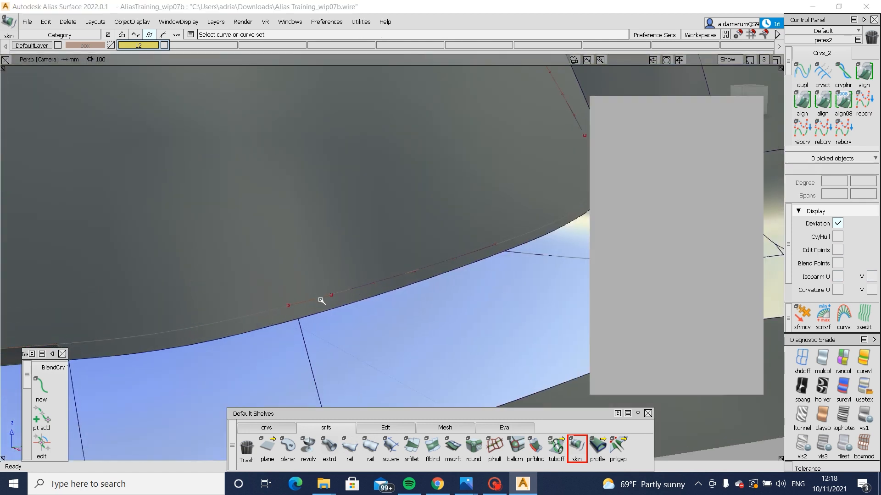
pyautogui.click(331, 310)
pyautogui.click(412, 331)
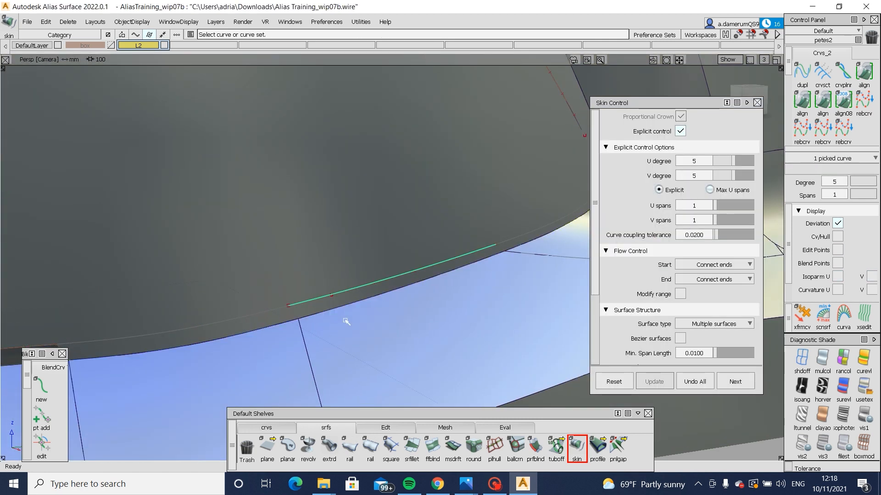
# Step: Skin the slanted end curve to the neighbouring recess wall edge
pyautogui.keyDown('alt'); pyautogui.keyDown('shift'); pyautogui.moveTo(413, 321); pyautogui.dragTo(377, 205); pyautogui.keyUp('shift'); pyautogui.keyUp('alt')
pyautogui.keyDown('alt'); pyautogui.keyDown('shift'); pyautogui.moveTo(503, 193); pyautogui.dragTo(438, 248, button='middle'); pyautogui.keyUp('shift'); pyautogui.keyUp('alt')
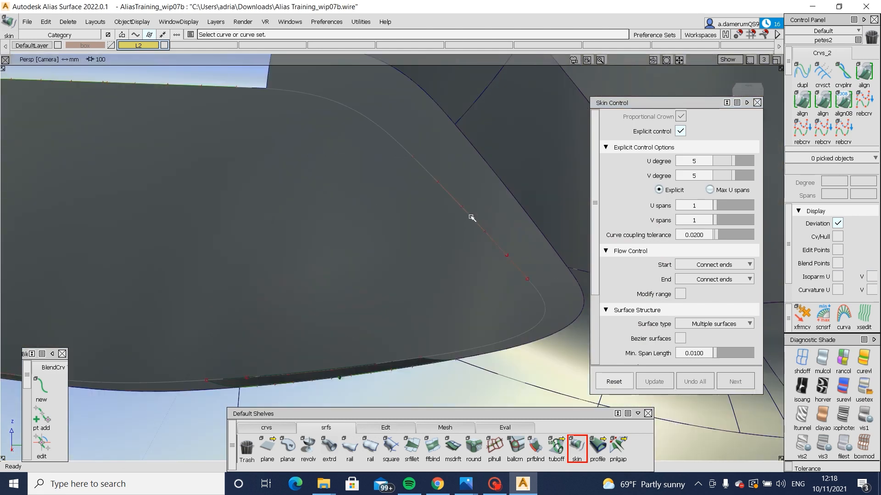
pyautogui.click(514, 200)
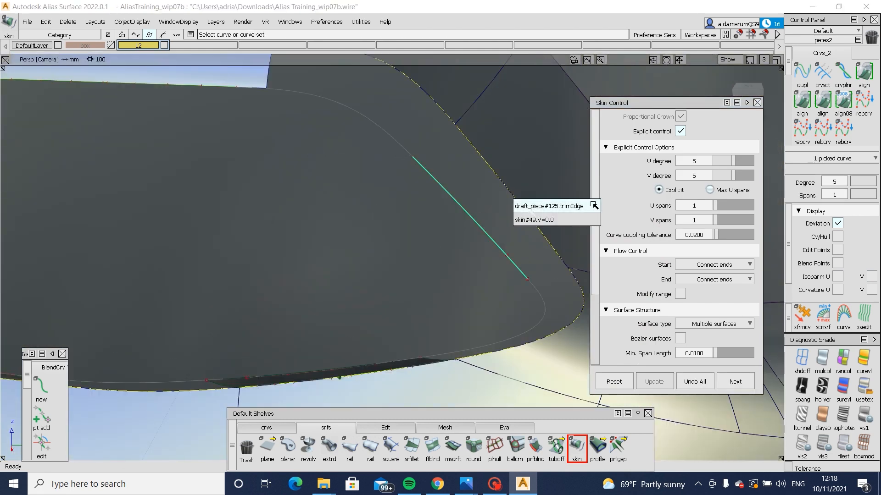
pyautogui.click(531, 211)
pyautogui.keyDown('alt'); pyautogui.keyDown('shift'); pyautogui.moveTo(432, 246); pyautogui.dragTo(515, 227); pyautogui.keyUp('shift'); pyautogui.keyUp('alt')
# Step: Create a Freeform Blend with G2 Curvature on both sides between the slanted end skin and the long upper skin
pyautogui.click(432, 446)
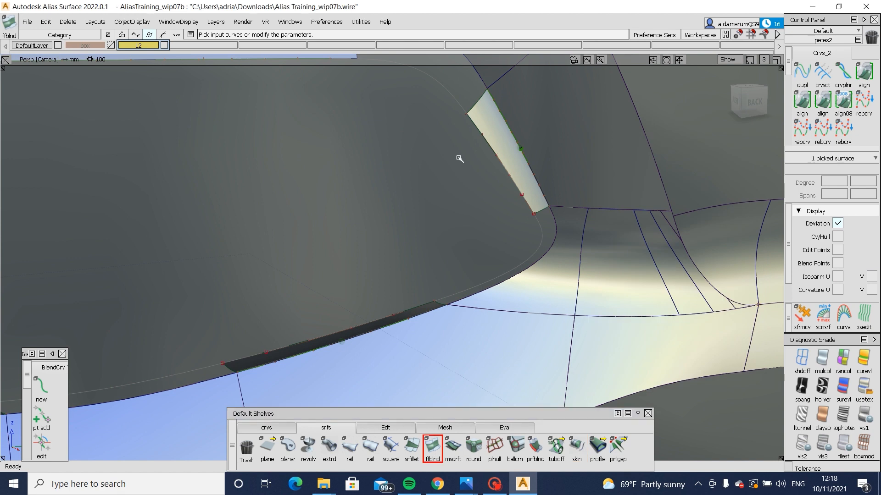
pyautogui.click(476, 103)
pyautogui.keyDown('alt'); pyautogui.keyDown('shift'); pyautogui.moveTo(441, 99); pyautogui.dragTo(437, 211, button='middle'); pyautogui.keyUp('shift'); pyautogui.keyUp('alt')
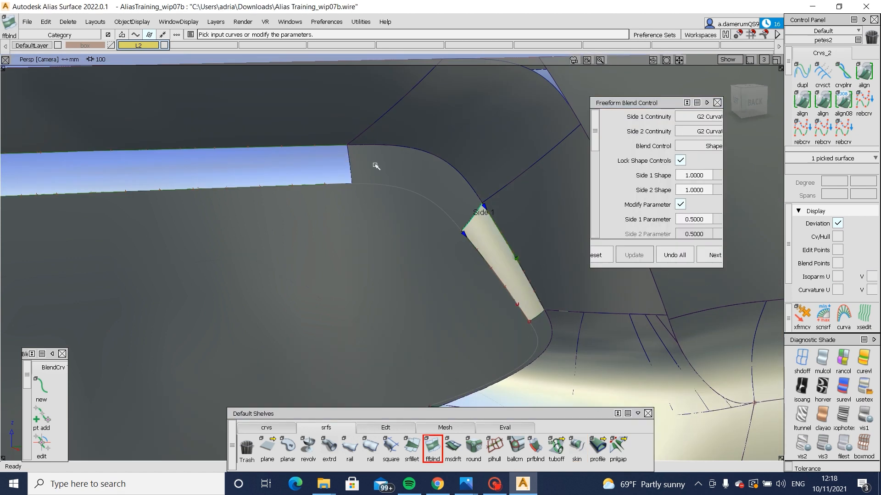
pyautogui.click(351, 168)
pyautogui.keyDown('alt'); pyautogui.keyDown('shift'); pyautogui.moveTo(353, 168); pyautogui.dragTo(413, 197); pyautogui.keyUp('shift'); pyautogui.keyUp('alt')
# Step: Create a G2 Curvature Freeform Blend between the slanted end skin and the rising lower skin, setting both side shapes to 1.3
pyautogui.keyDown('ctrl'); pyautogui.keyDown('shift'); pyautogui.moveTo(559, 361); pyautogui.dragTo(442, 364); pyautogui.keyUp('shift'); pyautogui.keyUp('ctrl')
pyautogui.click(555, 340)
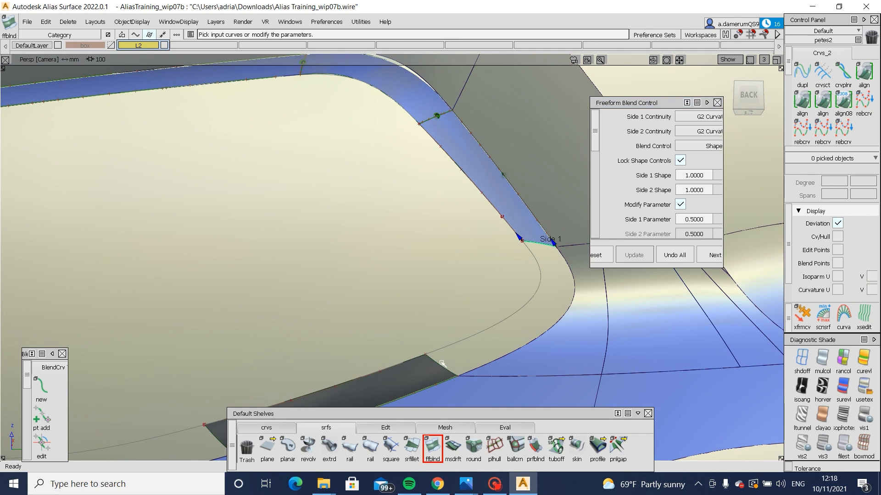
pyautogui.click(442, 366)
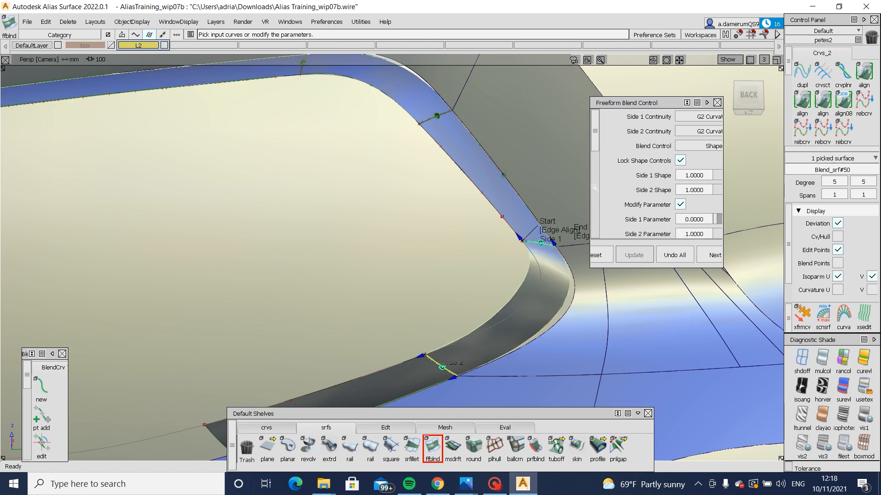
pyautogui.moveTo(590, 187); pyautogui.dragTo(550, 186)
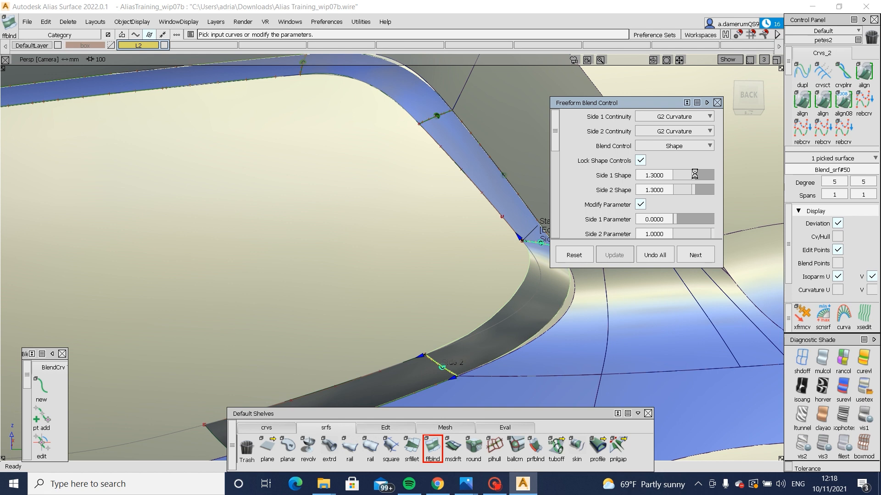
pyautogui.keyDown('alt'); pyautogui.keyDown('shift'); pyautogui.moveTo(507, 269); pyautogui.dragTo(490, 289); pyautogui.keyUp('shift'); pyautogui.keyUp('alt')
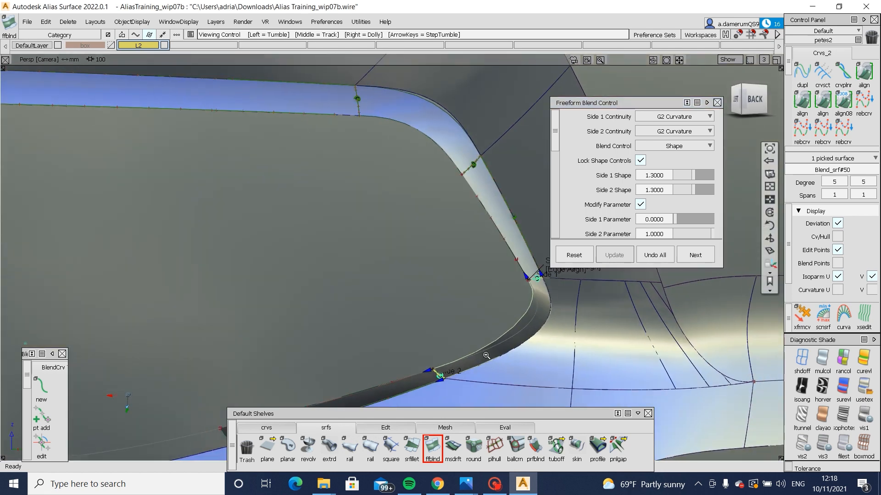
pyautogui.keyDown('alt'); pyautogui.keyDown('shift'); pyautogui.moveTo(491, 289); pyautogui.dragTo(354, 368, button='middle'); pyautogui.keyUp('shift'); pyautogui.keyUp('alt')
pyautogui.keyDown('alt'); pyautogui.keyDown('shift'); pyautogui.moveTo(354, 368); pyautogui.dragTo(380, 363, button='right'); pyautogui.keyUp('shift'); pyautogui.keyUp('alt')
pyautogui.keyDown('alt'); pyautogui.keyDown('shift'); pyautogui.moveTo(379, 363); pyautogui.dragTo(302, 378); pyautogui.keyUp('shift'); pyautogui.keyUp('alt')
pyautogui.keyDown('alt'); pyautogui.keyDown('shift'); pyautogui.moveTo(303, 378); pyautogui.dragTo(354, 311, button='middle'); pyautogui.keyUp('shift'); pyautogui.keyUp('alt')
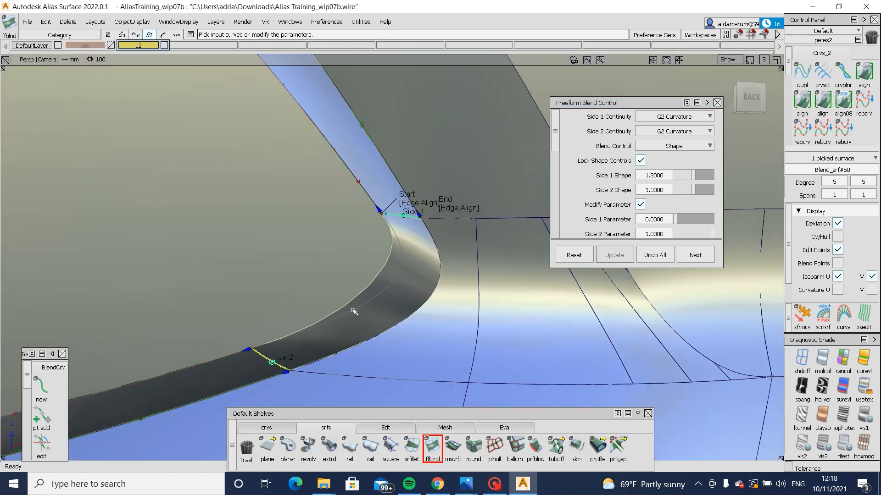
# Step: Create a Freeform Blend between the facing ends of the rising lower skin and the long lower skin, discarding a wrongly picked attempt
pyautogui.keyDown('alt'); pyautogui.keyDown('shift'); pyautogui.moveTo(360, 315); pyautogui.dragTo(257, 345, button='right'); pyautogui.keyUp('shift'); pyautogui.keyUp('alt')
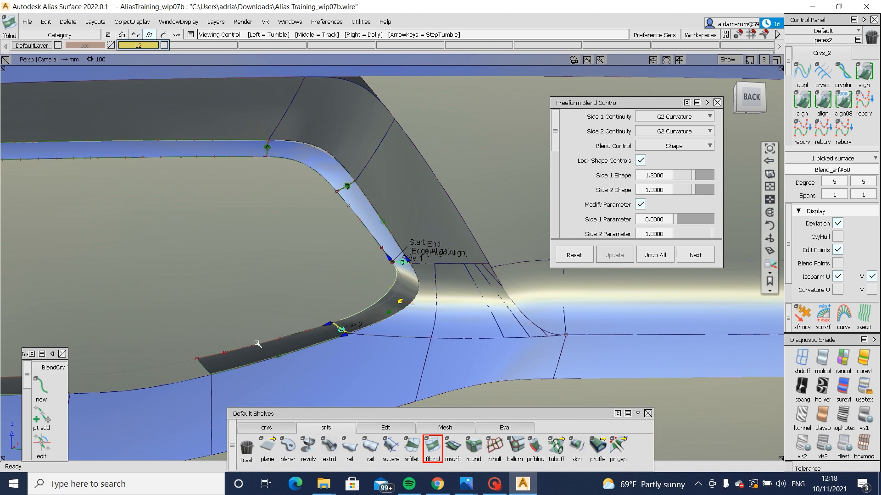
pyautogui.keyDown('alt'); pyautogui.keyDown('shift'); pyautogui.moveTo(257, 345); pyautogui.dragTo(430, 342, button='middle'); pyautogui.keyUp('shift'); pyautogui.keyUp('alt')
pyautogui.press('space')
pyautogui.click(505, 296)
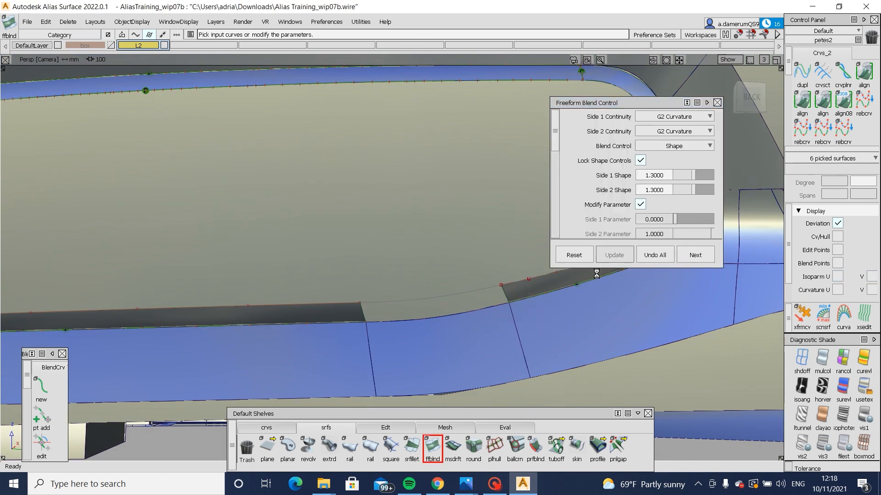
pyautogui.click(656, 255)
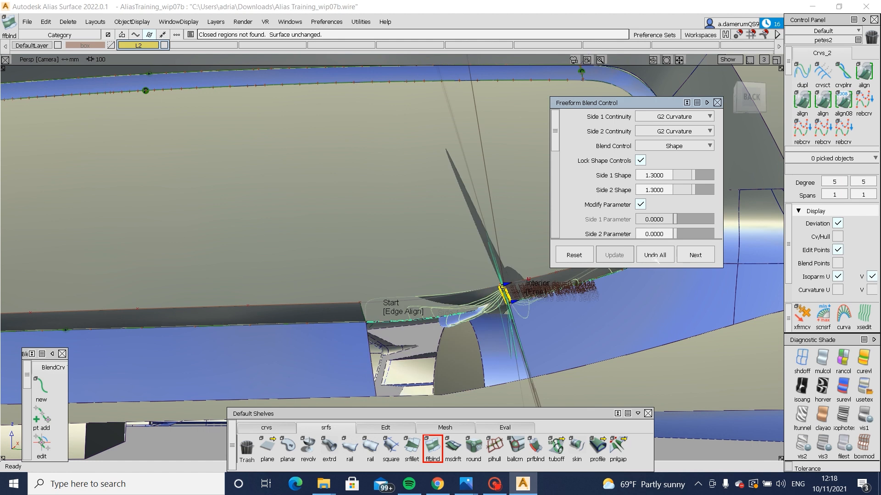
pyautogui.keyDown('alt'); pyautogui.keyDown('shift'); pyautogui.moveTo(502, 313); pyautogui.dragTo(507, 299); pyautogui.keyUp('shift'); pyautogui.keyUp('alt')
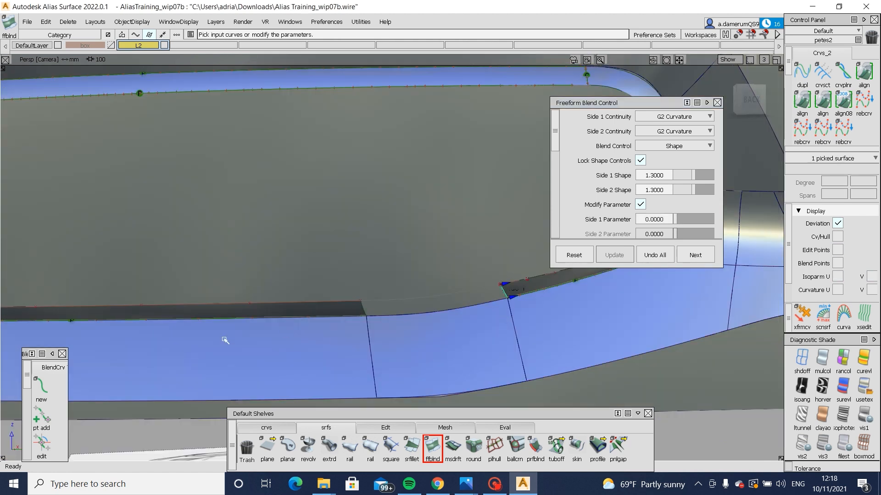
# Step: Create a Freeform Blend between the far end of the long lower skin and the short lower corner skin
pyautogui.keyDown('alt'); pyautogui.keyDown('shift'); pyautogui.moveTo(177, 344); pyautogui.dragTo(321, 336, button='middle'); pyautogui.keyUp('shift'); pyautogui.keyUp('alt')
pyautogui.keyDown('alt'); pyautogui.keyDown('shift'); pyautogui.moveTo(217, 333); pyautogui.dragTo(401, 334, button='middle'); pyautogui.keyUp('shift'); pyautogui.keyUp('alt')
pyautogui.keyDown('alt'); pyautogui.keyDown('shift'); pyautogui.moveTo(101, 335); pyautogui.dragTo(391, 338, button='middle'); pyautogui.keyUp('shift'); pyautogui.keyUp('alt')
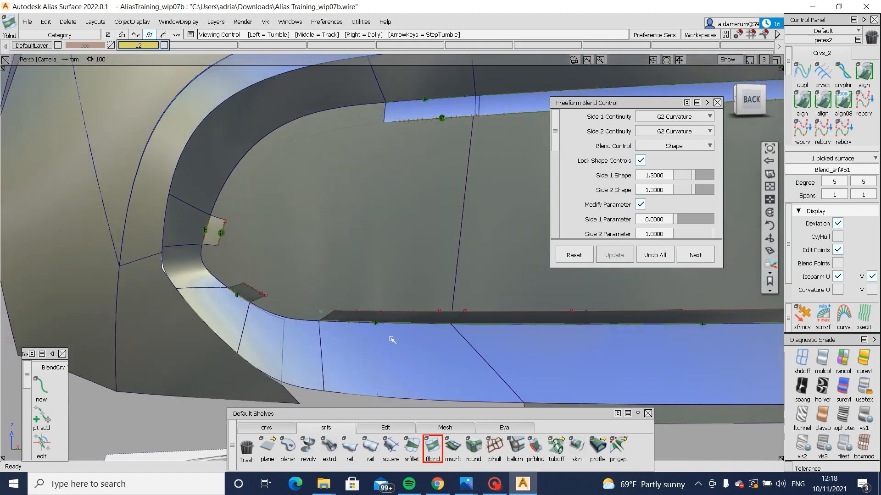
pyautogui.click(344, 316)
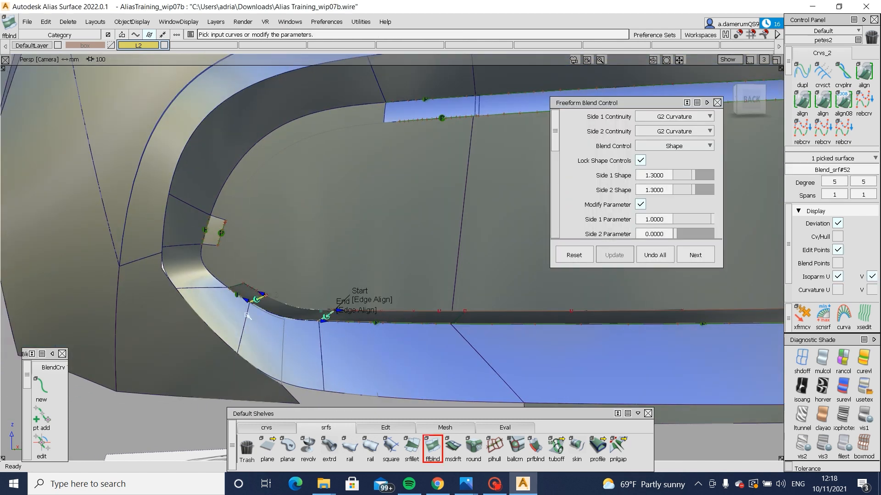
# Step: Create a Freeform Blend from the U=1 edge of the short lower corner skin to the short skin at the recess tip
pyautogui.click(238, 285)
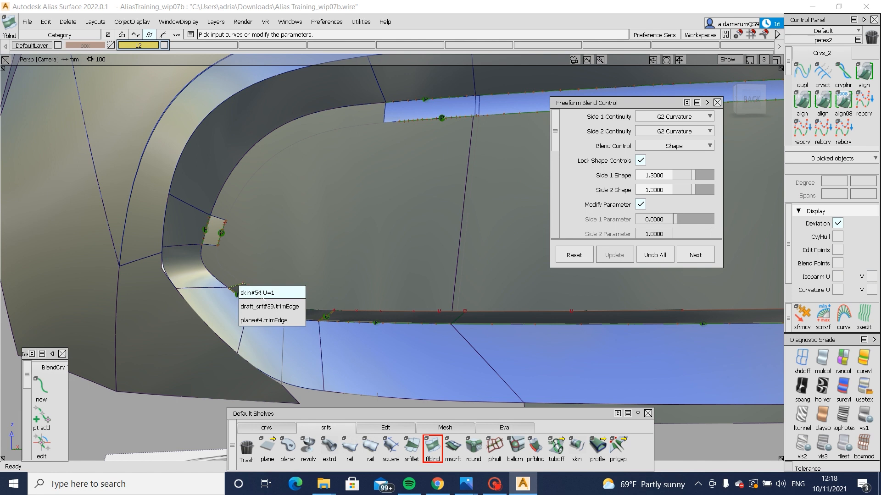
pyautogui.click(262, 296)
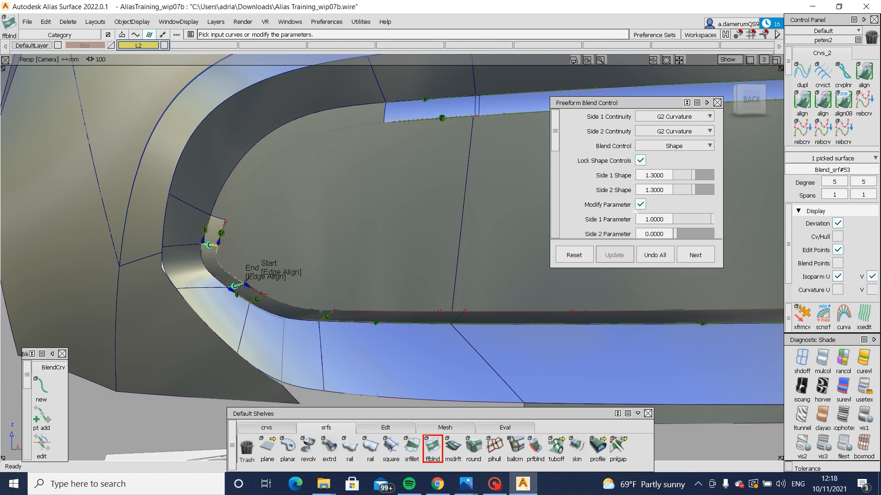
pyautogui.keyDown('alt'); pyautogui.keyDown('shift'); pyautogui.moveTo(245, 291); pyautogui.dragTo(284, 294); pyautogui.keyUp('shift'); pyautogui.keyUp('alt')
pyautogui.keyDown('alt'); pyautogui.keyDown('shift'); pyautogui.moveTo(284, 293); pyautogui.dragTo(240, 291, button='right'); pyautogui.keyUp('shift'); pyautogui.keyUp('alt')
pyautogui.keyDown('alt'); pyautogui.keyDown('shift'); pyautogui.moveTo(239, 291); pyautogui.dragTo(407, 298, button='middle'); pyautogui.keyUp('shift'); pyautogui.keyUp('alt')
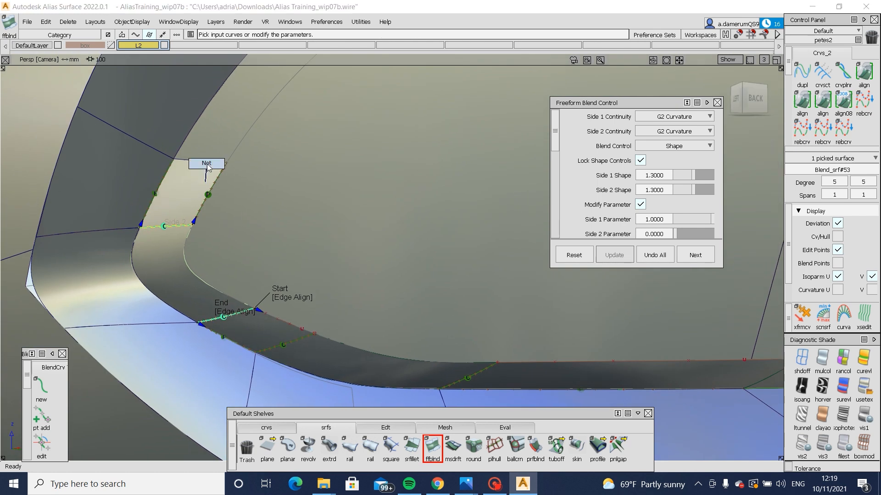
pyautogui.click(208, 166)
# Step: Create a Freeform Blend between the short tip skin and the long upper skin, setting both side shapes to 1.2
pyautogui.keyDown('alt'); pyautogui.keyDown('shift'); pyautogui.moveTo(209, 166); pyautogui.dragTo(467, 134, button='right'); pyautogui.keyUp('shift'); pyautogui.keyUp('alt')
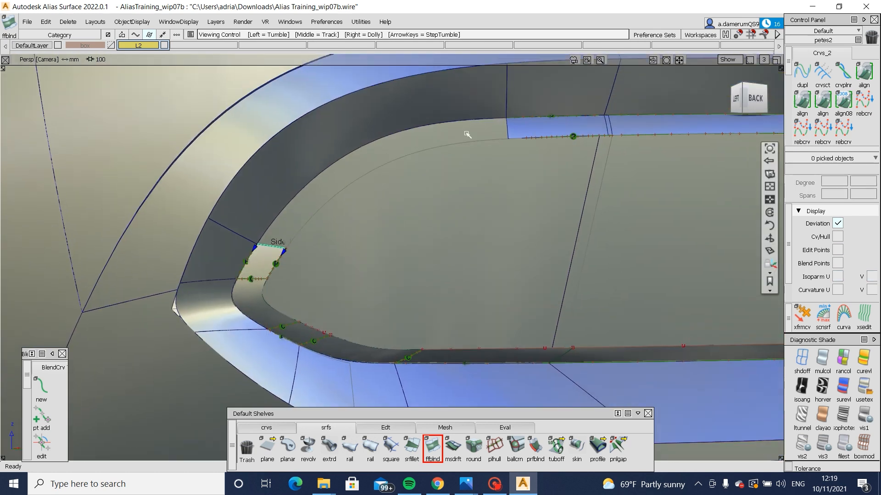
pyautogui.click(507, 127)
pyautogui.click(521, 136)
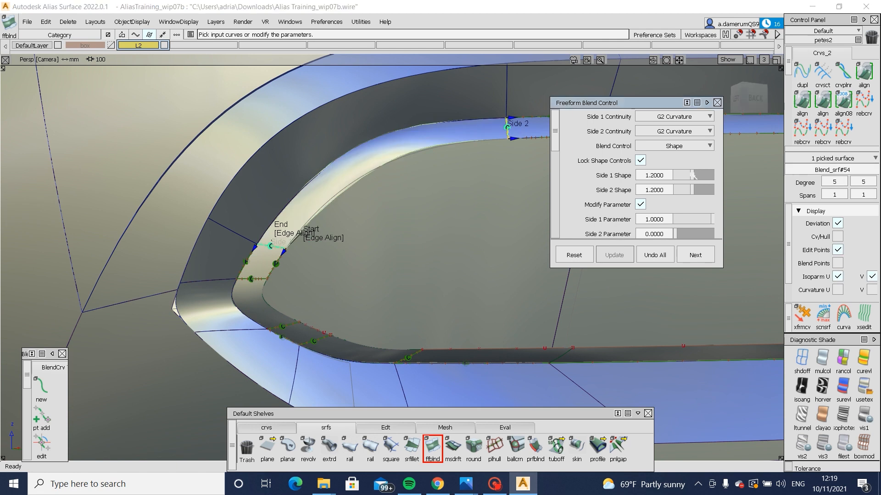
# Step: Align the lower corner blend to the slanted end skin with G2 Edge continuity, setting the start tangent scalar to about 0.51
pyautogui.keyDown('alt'); pyautogui.keyDown('shift'); pyautogui.moveTo(499, 307); pyautogui.dragTo(302, 190); pyautogui.keyUp('shift'); pyautogui.keyUp('alt')
pyautogui.press('a')
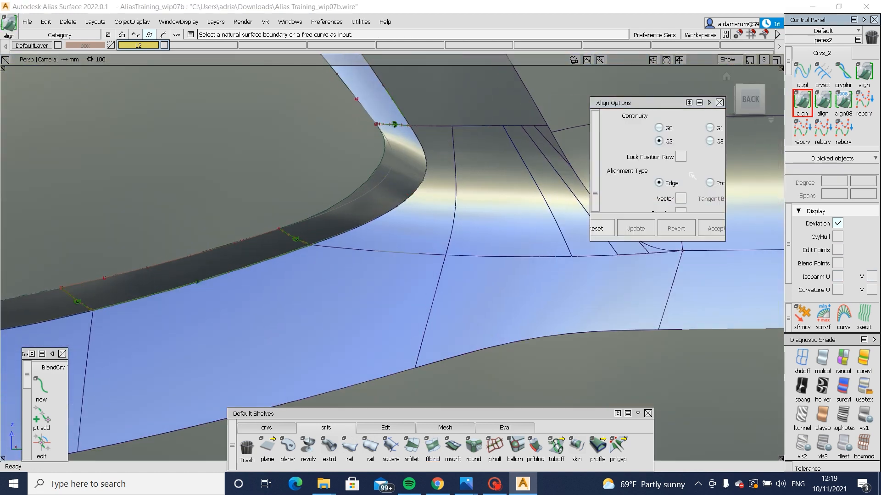
pyautogui.click(395, 128)
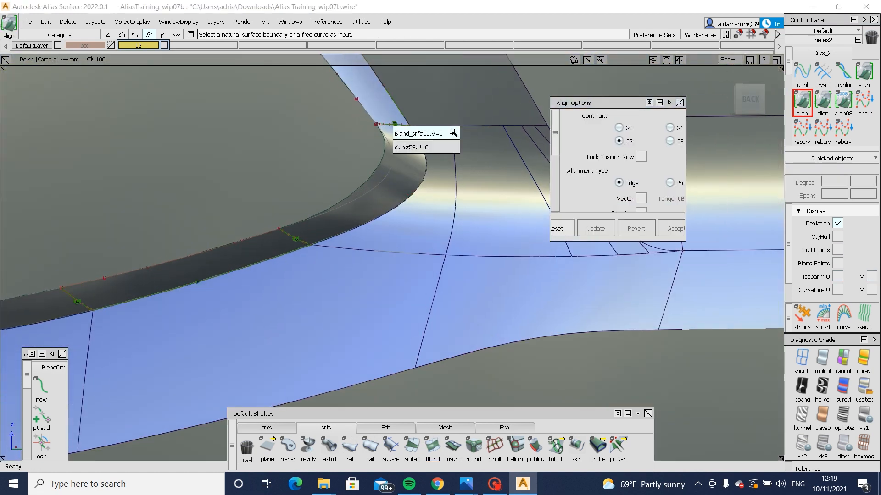
pyautogui.click(396, 130)
pyautogui.press('Return')
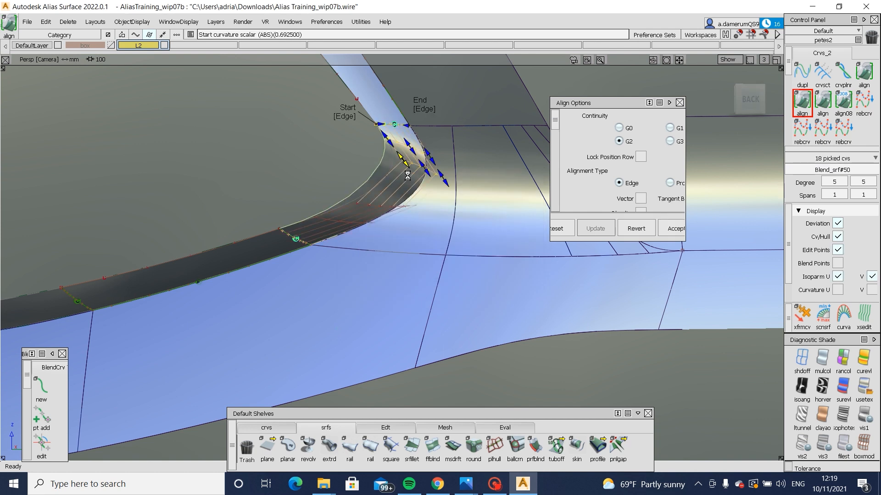
pyautogui.moveTo(408, 176); pyautogui.dragTo(404, 171)
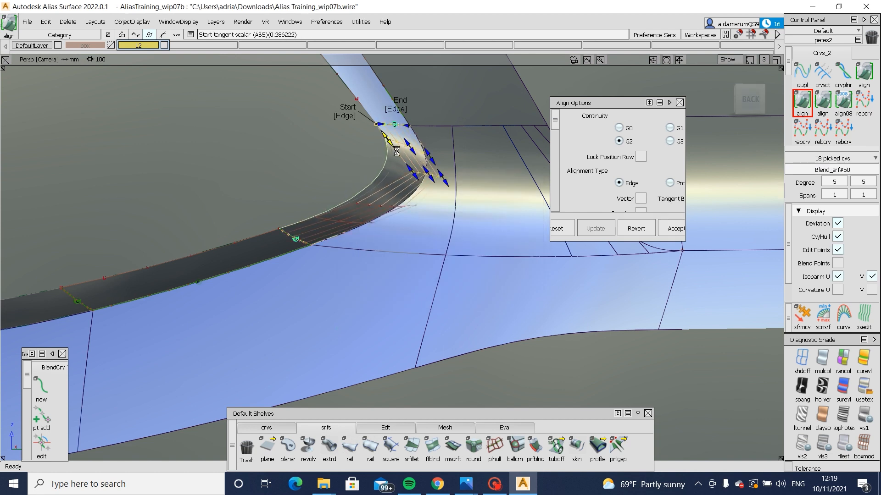
pyautogui.click(374, 234)
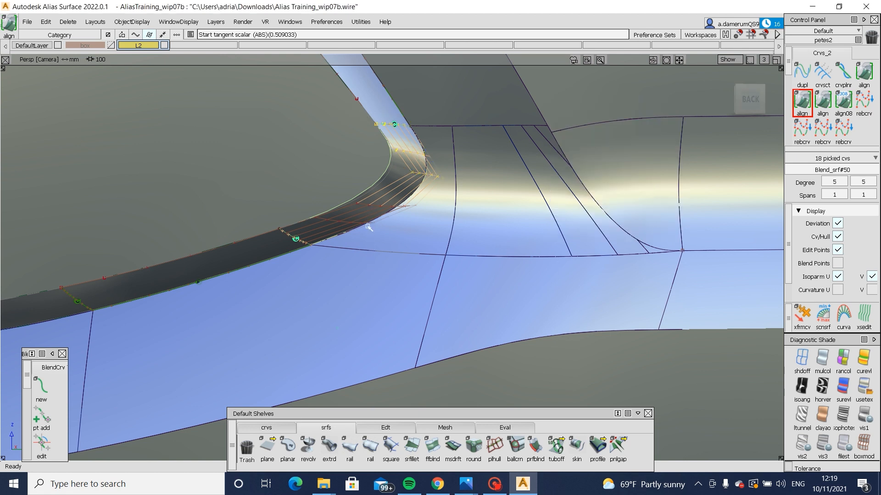
# Step: Activate the alignment at the corner blend's rising lower skin end and set its start tangent scalar to about 0.74
pyautogui.click(295, 239)
pyautogui.click(356, 258)
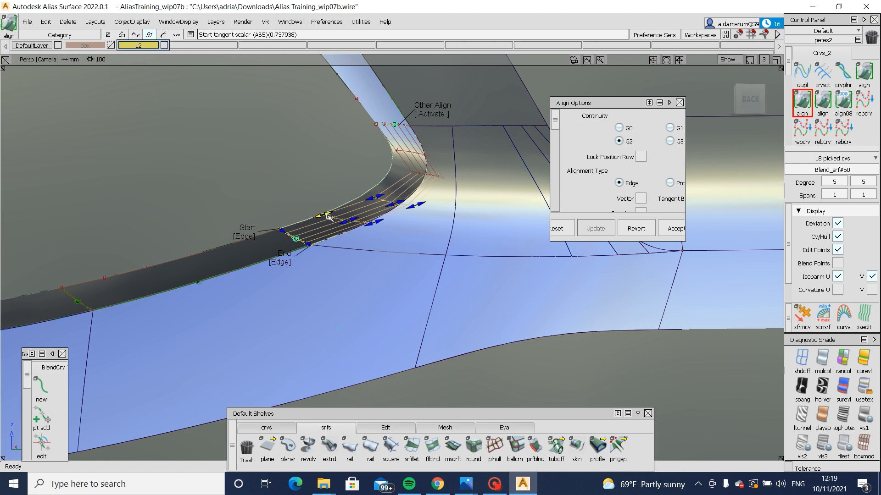
pyautogui.keyDown('alt'); pyautogui.keyDown('shift'); pyautogui.moveTo(404, 196); pyautogui.dragTo(468, 191); pyautogui.keyUp('shift'); pyautogui.keyUp('alt')
pyautogui.keyDown('alt'); pyautogui.keyDown('shift'); pyautogui.moveTo(468, 191); pyautogui.dragTo(309, 171, button='right'); pyautogui.keyUp('shift'); pyautogui.keyUp('alt')
pyautogui.click(604, 366)
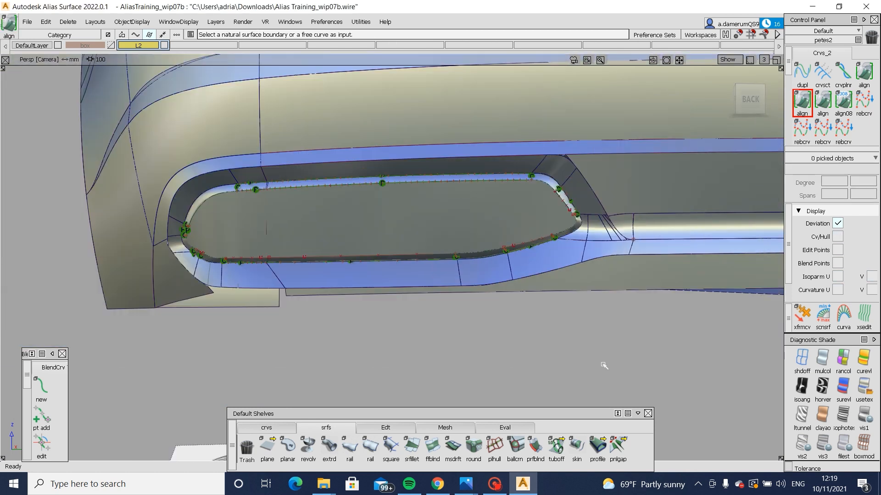
# Step: Check the shape of the exhaust trim surround in the Audi A6 rear reference photo and return to Alias
pyautogui.keyDown('ctrl'); pyautogui.keyDown('shift'); pyautogui.moveTo(603, 365); pyautogui.dragTo(730, 388); pyautogui.keyUp('shift'); pyautogui.keyUp('ctrl')
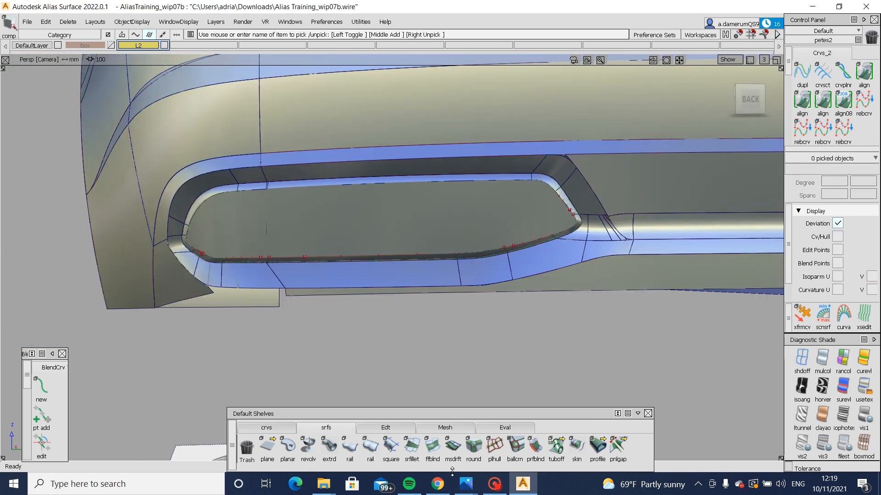
pyautogui.moveTo(466, 484)
pyautogui.click(546, 391)
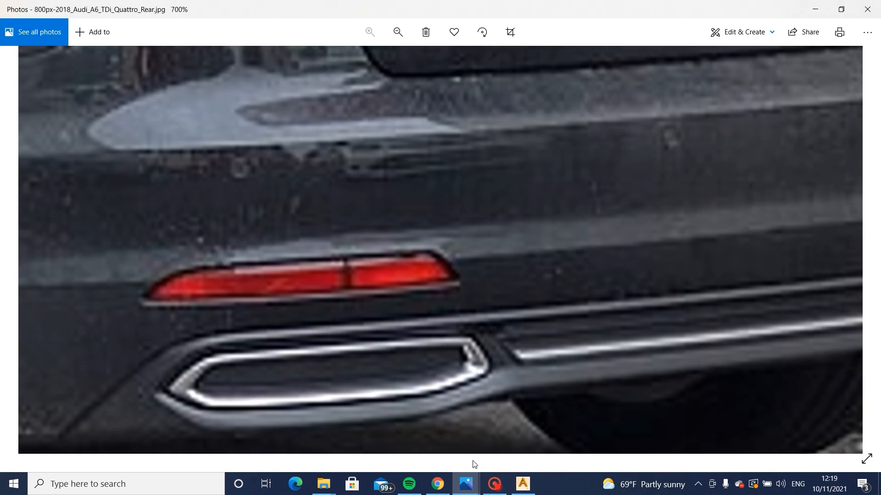
pyautogui.click(530, 491)
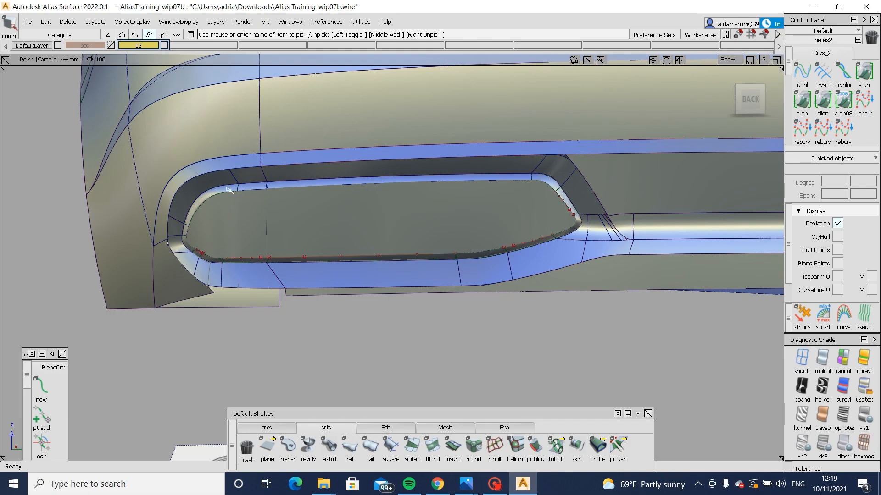
# Step: Align the overlapping end of the short upper skin to the edge of the adjoining long upper skin with G2 Edge continuity
pyautogui.keyDown('alt'); pyautogui.keyDown('shift'); pyautogui.moveTo(229, 189); pyautogui.dragTo(469, 251); pyautogui.keyUp('shift'); pyautogui.keyUp('alt')
pyautogui.keyDown('alt'); pyautogui.keyDown('shift'); pyautogui.moveTo(468, 252); pyautogui.dragTo(417, 225, button='right'); pyautogui.keyUp('shift'); pyautogui.keyUp('alt')
pyautogui.keyDown('alt'); pyautogui.keyDown('shift'); pyautogui.moveTo(417, 225); pyautogui.dragTo(472, 184); pyautogui.keyUp('shift'); pyautogui.keyUp('alt')
pyautogui.doubleClick(802, 101)
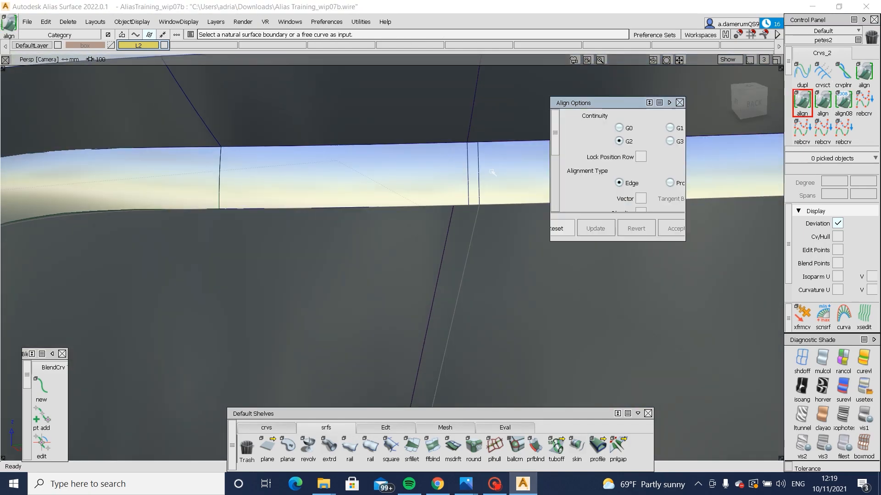
pyautogui.click(482, 198)
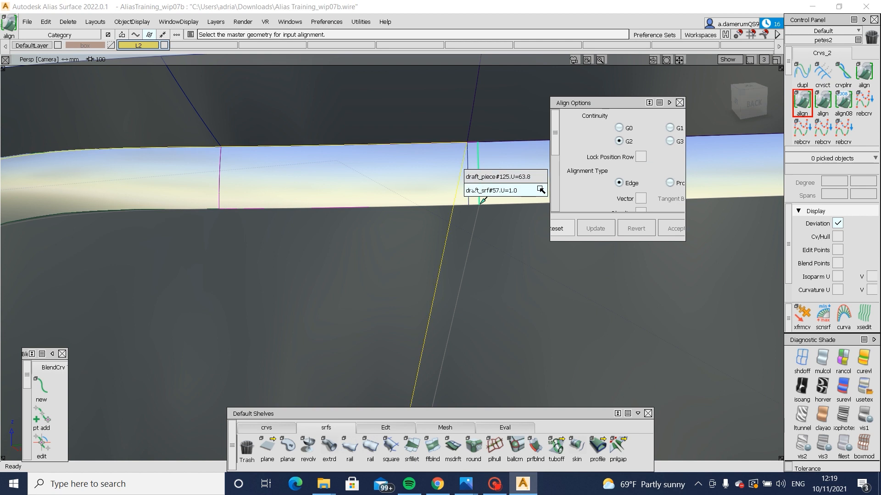
pyautogui.click(498, 176)
pyautogui.click(468, 192)
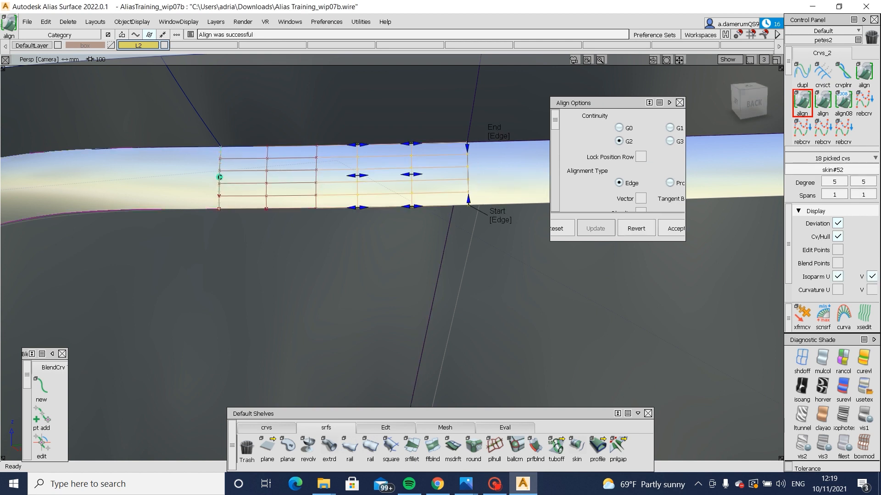
pyautogui.keyDown('alt'); pyautogui.keyDown('shift'); pyautogui.moveTo(468, 197); pyautogui.dragTo(393, 238); pyautogui.keyUp('shift'); pyautogui.keyUp('alt')
pyautogui.keyDown('alt'); pyautogui.keyDown('shift'); pyautogui.moveTo(393, 238); pyautogui.dragTo(382, 310, button='right'); pyautogui.keyUp('shift'); pyautogui.keyUp('alt')
pyautogui.keyDown('ctrl'); pyautogui.keyDown('shift'); pyautogui.moveTo(385, 293); pyautogui.dragTo(392, 231); pyautogui.keyUp('shift'); pyautogui.keyUp('ctrl')
pyautogui.click(393, 232)
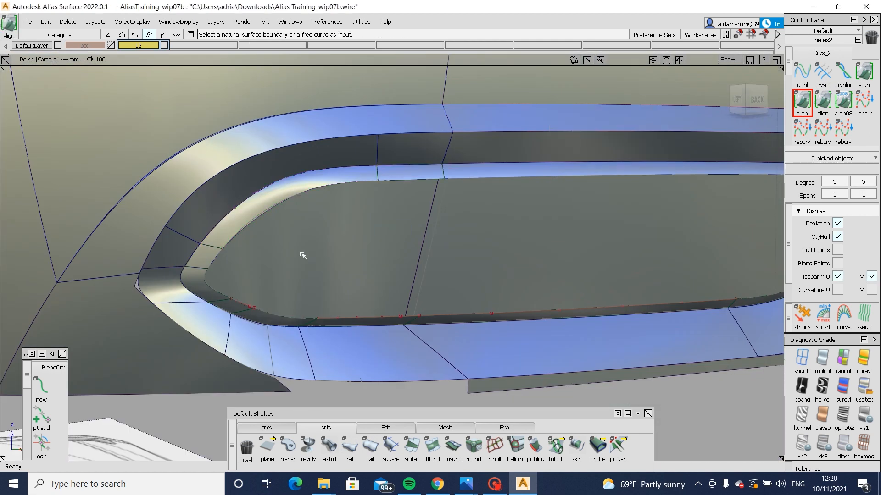
# Step: Display the CVs and hulls of the large upper corner blend near the recess tip
pyautogui.moveTo(305, 252)
pyautogui.keyDown('alt'); pyautogui.keyDown('shift'); pyautogui.mouseDown()
pyautogui.moveTo(284, 257)
pyautogui.moveTo(294, 251)
pyautogui.mouseUp(); pyautogui.keyUp('shift'); pyautogui.keyUp('alt')
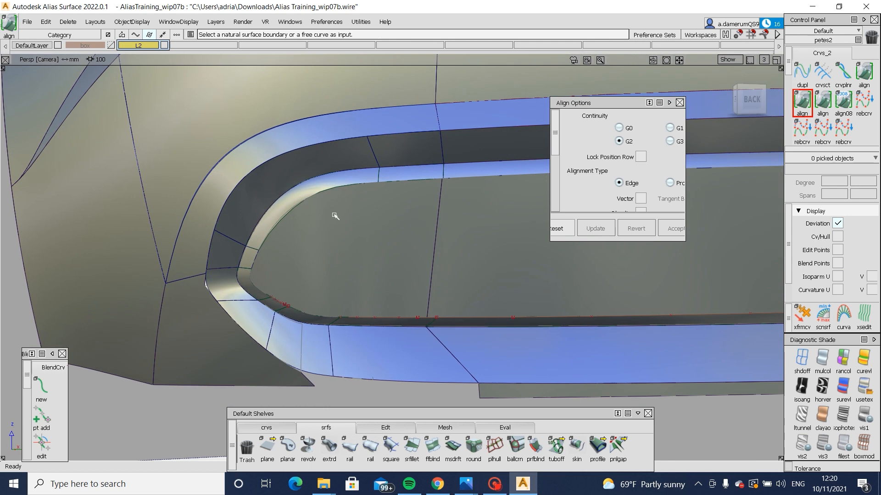
pyautogui.keyDown('alt'); pyautogui.keyDown('shift'); pyautogui.moveTo(334, 216); pyautogui.dragTo(368, 256, button='right'); pyautogui.keyUp('shift'); pyautogui.keyUp('alt')
pyautogui.keyDown('alt'); pyautogui.keyDown('shift'); pyautogui.moveTo(368, 255); pyautogui.dragTo(636, 292); pyautogui.keyUp('shift'); pyautogui.keyUp('alt')
pyautogui.keyDown('alt'); pyautogui.keyDown('shift'); pyautogui.moveTo(637, 293); pyautogui.dragTo(399, 245, button='right'); pyautogui.keyUp('shift'); pyautogui.keyUp('alt')
pyautogui.keyDown('alt'); pyautogui.keyDown('shift'); pyautogui.moveTo(399, 245); pyautogui.dragTo(428, 250); pyautogui.keyUp('shift'); pyautogui.keyUp('alt')
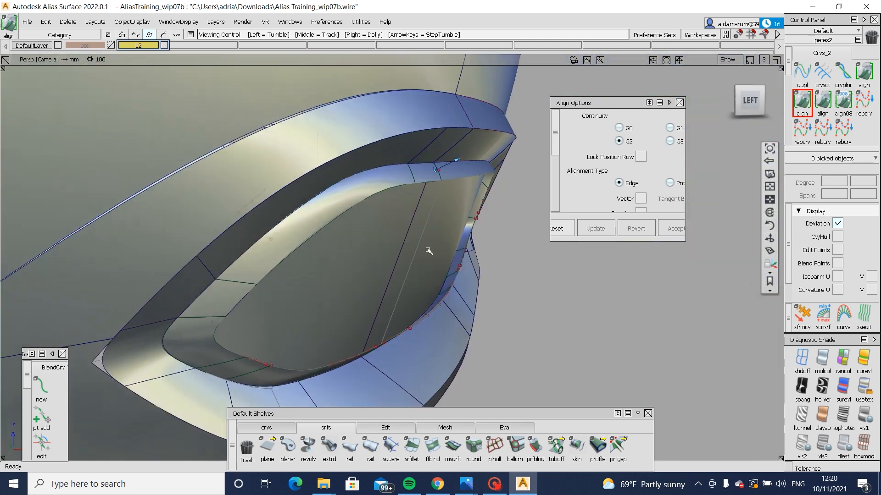
pyautogui.keyDown('ctrl'); pyautogui.keyDown('shift'); pyautogui.moveTo(308, 275); pyautogui.dragTo(329, 275); pyautogui.keyUp('shift'); pyautogui.keyUp('ctrl')
pyautogui.click(307, 224)
pyautogui.click(351, 182)
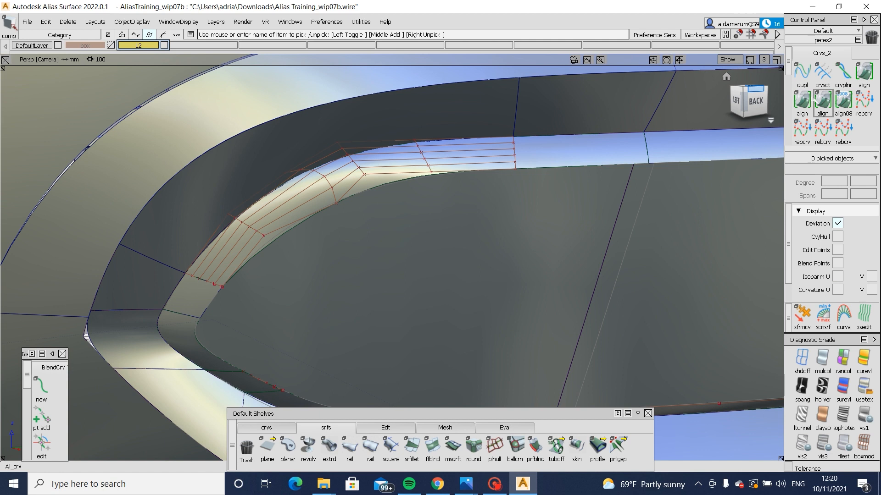
# Step: Align the lower end of the large upper corner blend to the adjoining short skin's edge with G2 continuity and Edge alignment
pyautogui.doubleClick(823, 99)
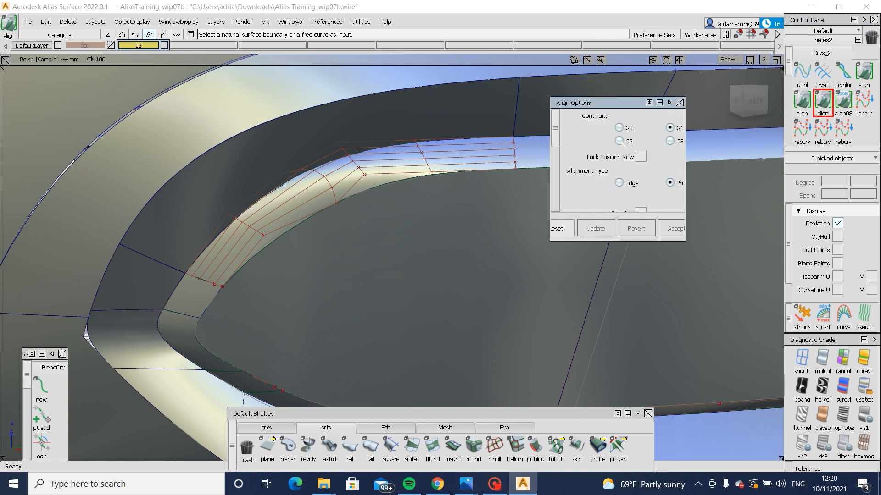
pyautogui.click(209, 285)
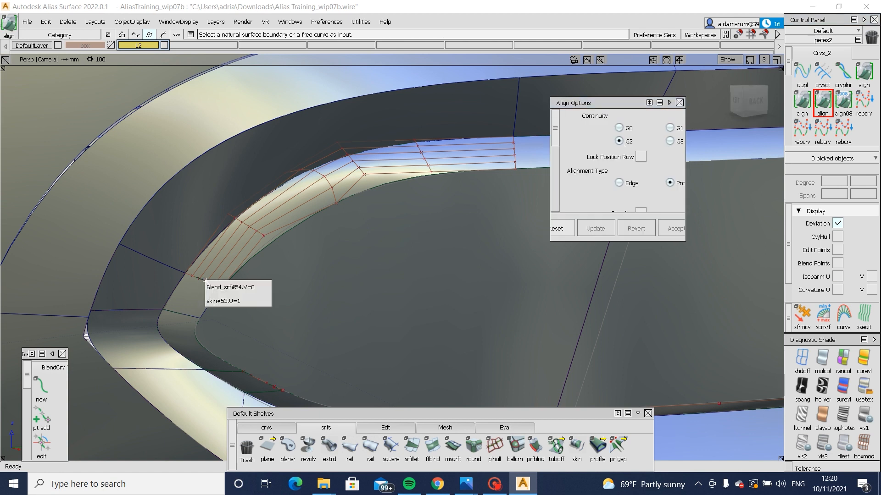
pyautogui.click(265, 287)
pyautogui.press('Return')
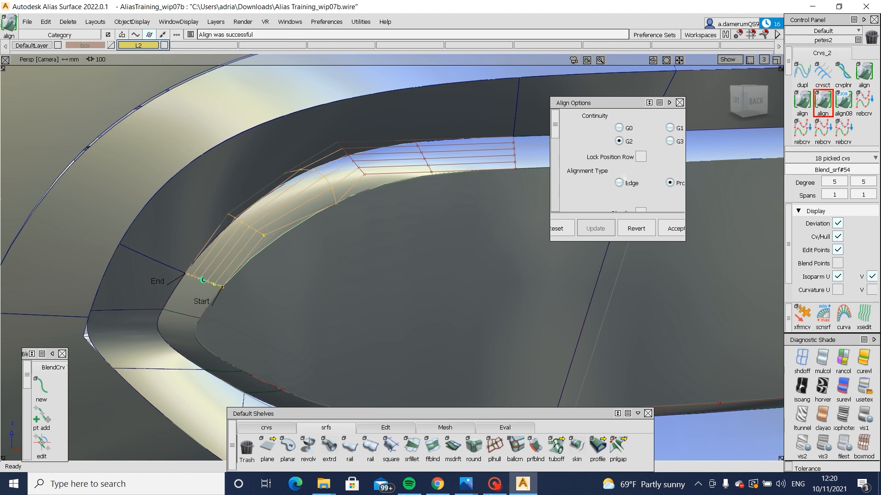
pyautogui.click(619, 183)
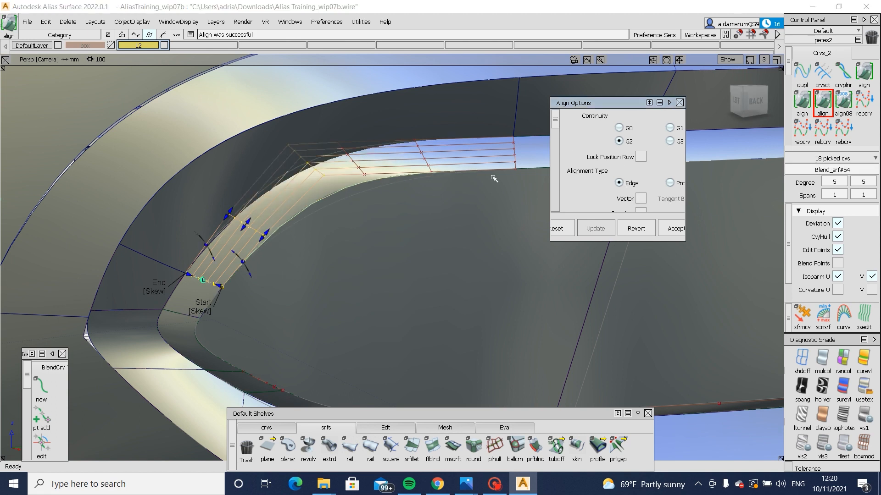
# Step: Align the start and end of the upper corner blend together and set its tangent scalar to about 1.49
pyautogui.scroll(-3, 642, 183)
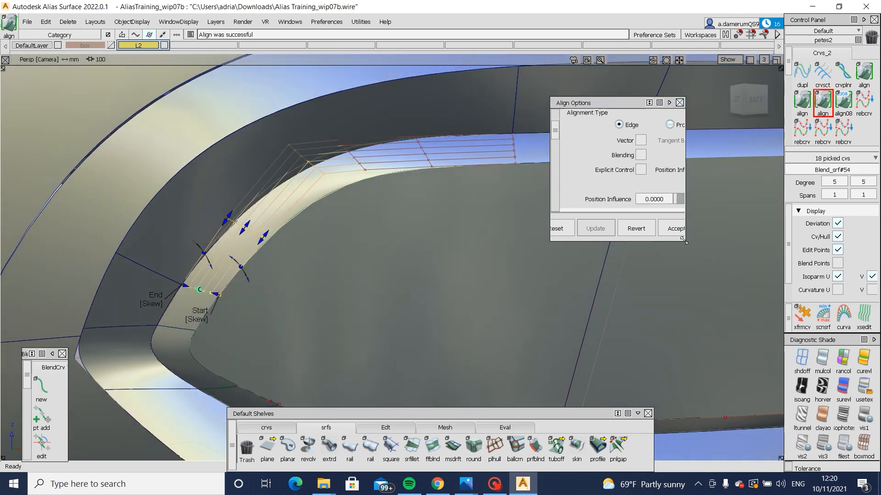
pyautogui.moveTo(684, 240); pyautogui.dragTo(723, 312)
pyautogui.scroll(-3, 638, 198)
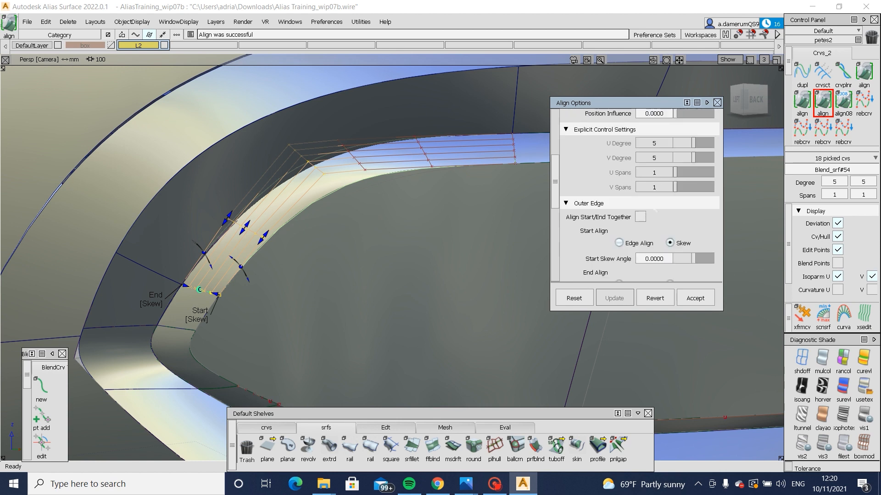
pyautogui.click(640, 217)
pyautogui.moveTo(247, 226); pyautogui.dragTo(239, 237)
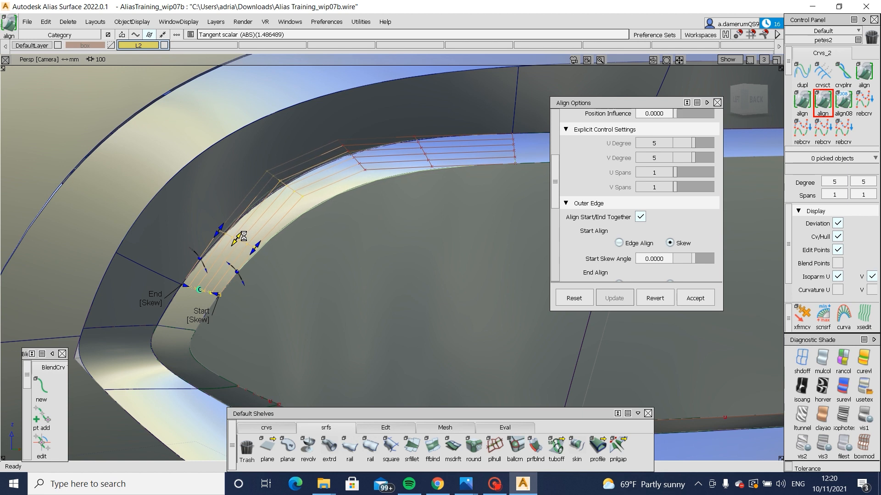
# Step: Pick the surfaces around the bumper recess, delete their construction history and clear the selection
pyautogui.keyDown('alt'); pyautogui.keyDown('shift'); pyautogui.moveTo(331, 241); pyautogui.dragTo(329, 284); pyautogui.keyUp('shift'); pyautogui.keyUp('alt')
pyautogui.keyDown('ctrl'); pyautogui.keyDown('shift'); pyautogui.moveTo(329, 284); pyautogui.dragTo(330, 205); pyautogui.keyUp('shift'); pyautogui.keyUp('ctrl')
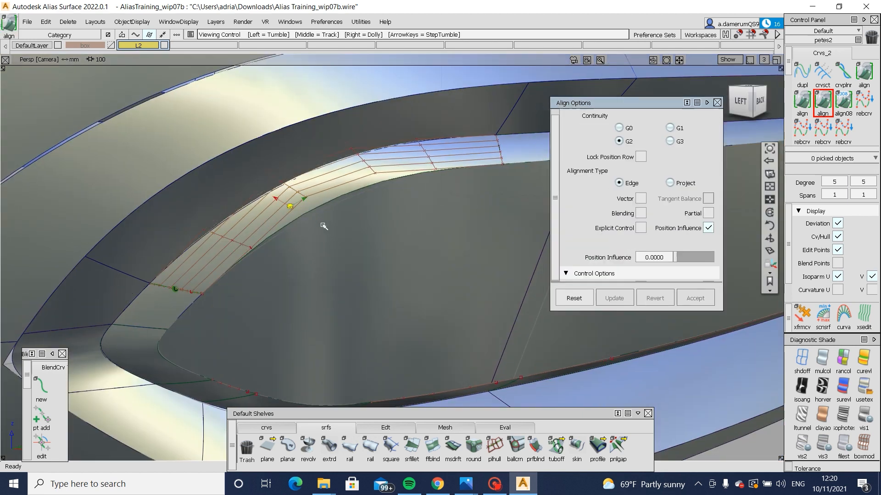
pyautogui.keyDown('alt'); pyautogui.keyDown('shift'); pyautogui.moveTo(324, 225); pyautogui.dragTo(331, 172, button='right'); pyautogui.keyUp('shift'); pyautogui.keyUp('alt')
pyautogui.keyDown('ctrl'); pyautogui.keyDown('shift'); pyautogui.moveTo(340, 162); pyautogui.dragTo(252, 217); pyautogui.keyUp('shift'); pyautogui.keyUp('ctrl')
pyautogui.moveTo(234, 136); pyautogui.dragTo(578, 383)
pyautogui.keyDown('ctrl'); pyautogui.keyDown('shift'); pyautogui.moveTo(387, 343); pyautogui.dragTo(395, 194); pyautogui.keyUp('shift'); pyautogui.keyUp('ctrl')
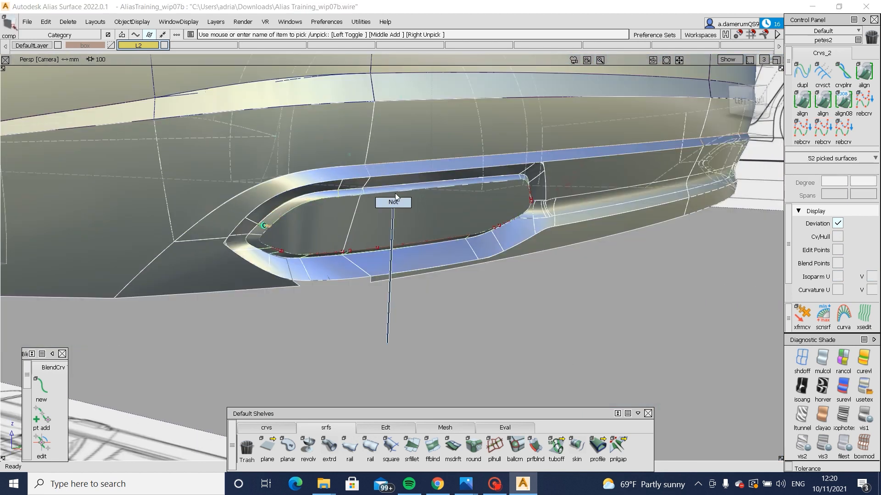
pyautogui.keyDown('ctrl'); pyautogui.keyDown('shift'); pyautogui.moveTo(334, 192); pyautogui.dragTo(270, 224); pyautogui.keyUp('shift'); pyautogui.keyUp('ctrl')
pyautogui.moveTo(226, 145); pyautogui.dragTo(665, 329)
pyautogui.hotkey('ctrl', 'h')
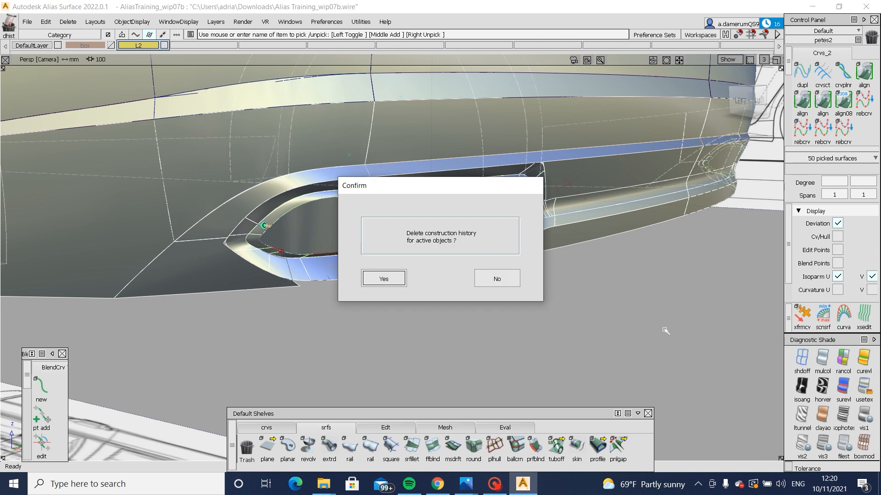
pyautogui.press('Return')
pyautogui.keyDown('ctrl'); pyautogui.keyDown('shift'); pyautogui.moveTo(498, 279); pyautogui.dragTo(495, 215); pyautogui.keyUp('shift'); pyautogui.keyUp('ctrl')
# Step: Check the lower outline of the exhaust trim surround in the Audi A6 rear reference photo and return to Alias
pyautogui.keyDown('alt'); pyautogui.keyDown('shift'); pyautogui.moveTo(339, 205); pyautogui.dragTo(374, 241); pyautogui.keyUp('shift'); pyautogui.keyUp('alt')
pyautogui.moveTo(382, 272)
pyautogui.keyDown('alt'); pyautogui.keyDown('shift'); pyautogui.mouseDown(button='right')
pyautogui.moveTo(383, 264)
pyautogui.moveTo(389, 271)
pyautogui.mouseUp(button='right'); pyautogui.keyUp('shift'); pyautogui.keyUp('alt')
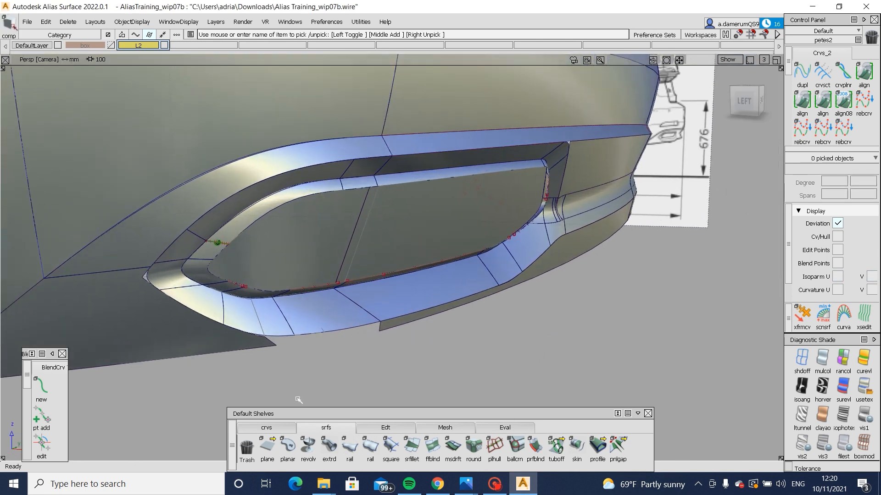
pyautogui.click(471, 481)
pyautogui.click(565, 419)
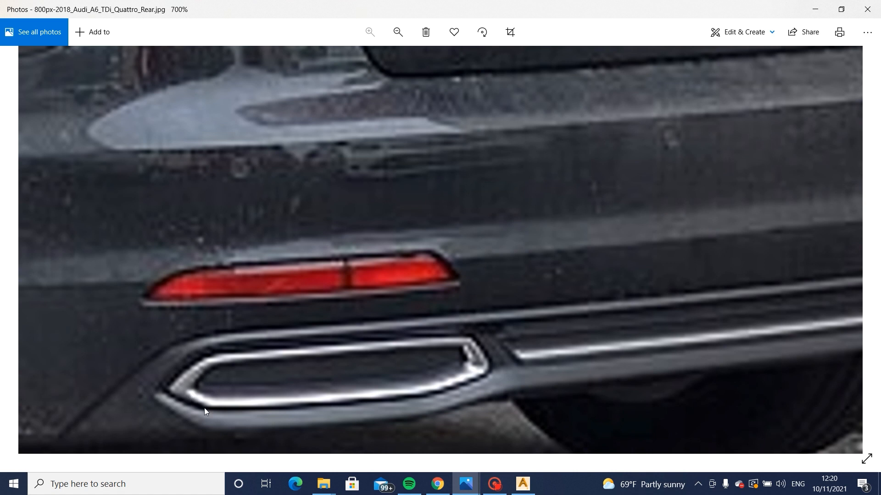
pyautogui.click(511, 484)
pyautogui.keyDown('alt'); pyautogui.keyDown('shift'); pyautogui.moveTo(193, 267); pyautogui.dragTo(206, 275, button='right'); pyautogui.keyUp('shift'); pyautogui.keyUp('alt')
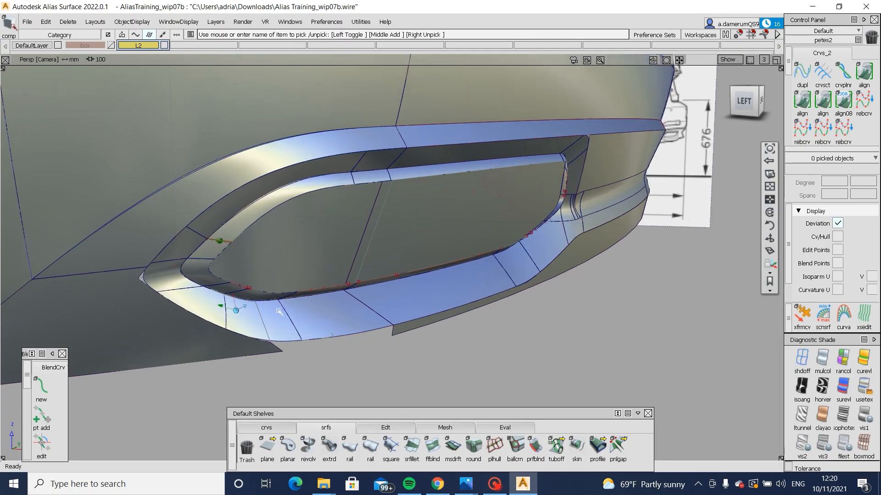
# Step: Compare the recess tip with the blueprint in the orthographic back view, restore the shading and return to perspective
pyautogui.keyDown('alt'); pyautogui.keyDown('shift'); pyautogui.click(291, 322); pyautogui.keyUp('shift'); pyautogui.keyUp('alt')
pyautogui.keyDown('alt'); pyautogui.keyDown('shift'); pyautogui.moveTo(292, 322); pyautogui.dragTo(308, 320, button='right'); pyautogui.keyUp('shift'); pyautogui.keyUp('alt')
pyautogui.keyDown('alt'); pyautogui.keyDown('shift'); pyautogui.moveTo(308, 320); pyautogui.dragTo(201, 254); pyautogui.keyUp('shift'); pyautogui.keyUp('alt')
pyautogui.keyDown('alt'); pyautogui.keyDown('shift'); pyautogui.moveTo(300, 270); pyautogui.dragTo(632, 123); pyautogui.keyUp('shift'); pyautogui.keyUp('alt')
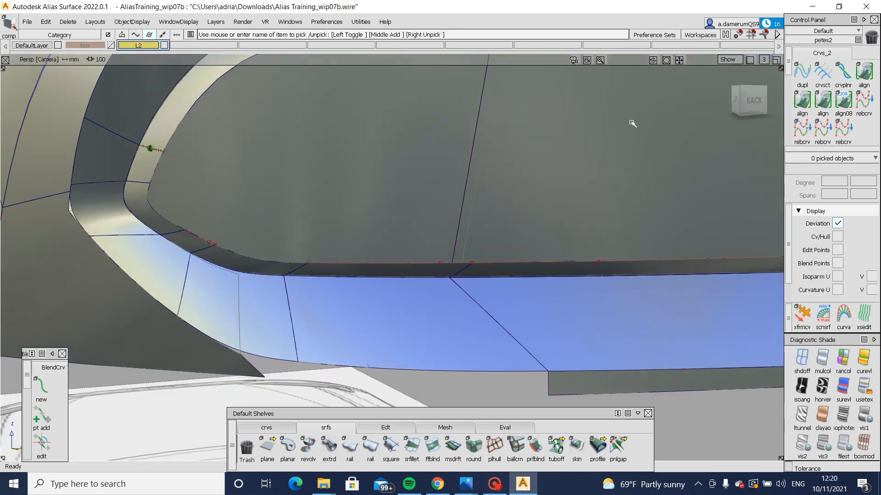
pyautogui.click(754, 100)
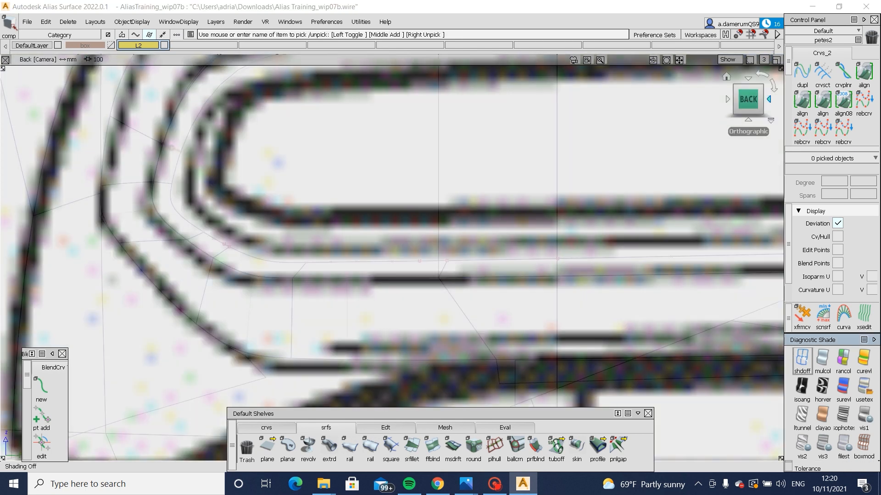
pyautogui.click(860, 382)
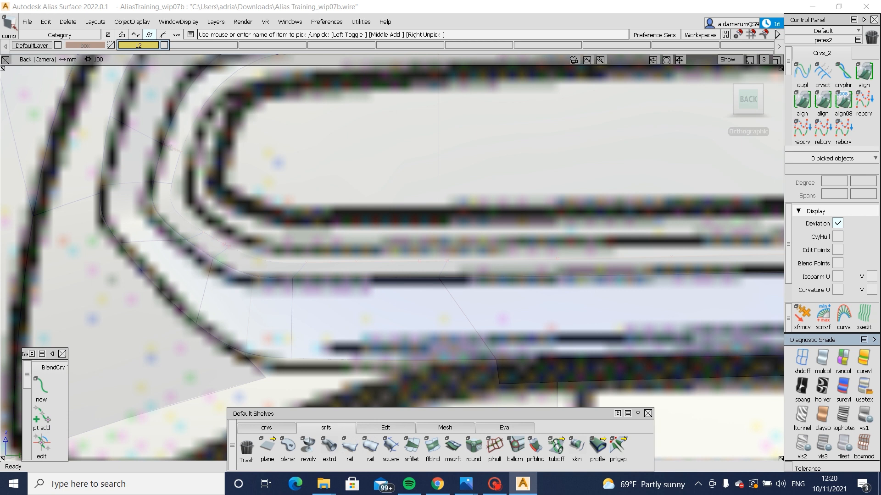
pyautogui.keyDown('alt'); pyautogui.keyDown('shift'); pyautogui.moveTo(527, 234); pyautogui.dragTo(242, 248); pyautogui.keyUp('shift'); pyautogui.keyUp('alt')
pyautogui.keyDown('alt'); pyautogui.keyDown('shift'); pyautogui.moveTo(241, 247); pyautogui.dragTo(305, 282, button='middle'); pyautogui.keyUp('shift'); pyautogui.keyUp('alt')
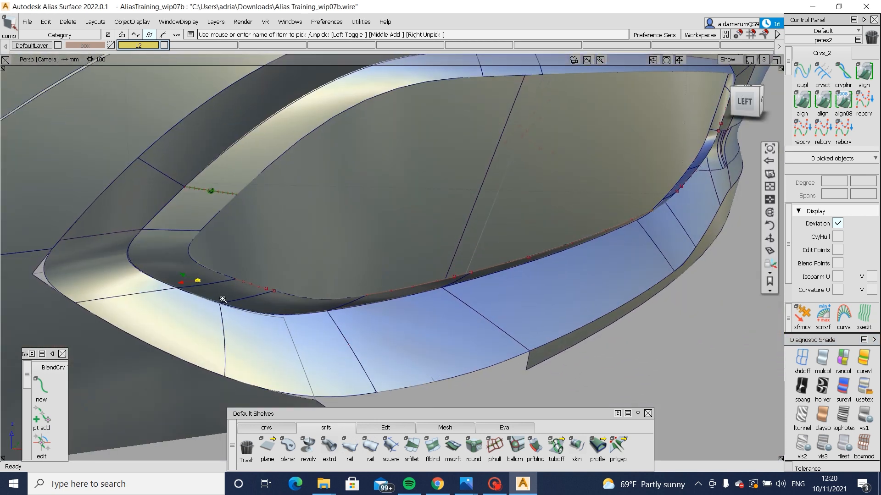
# Step: Delete the small corner blend surface at the recess tip between the two short skins
pyautogui.keyDown('alt'); pyautogui.keyDown('shift'); pyautogui.moveTo(223, 299); pyautogui.dragTo(240, 281, button='right'); pyautogui.keyUp('shift'); pyautogui.keyUp('alt')
pyautogui.click(185, 258)
pyautogui.press('Delete')
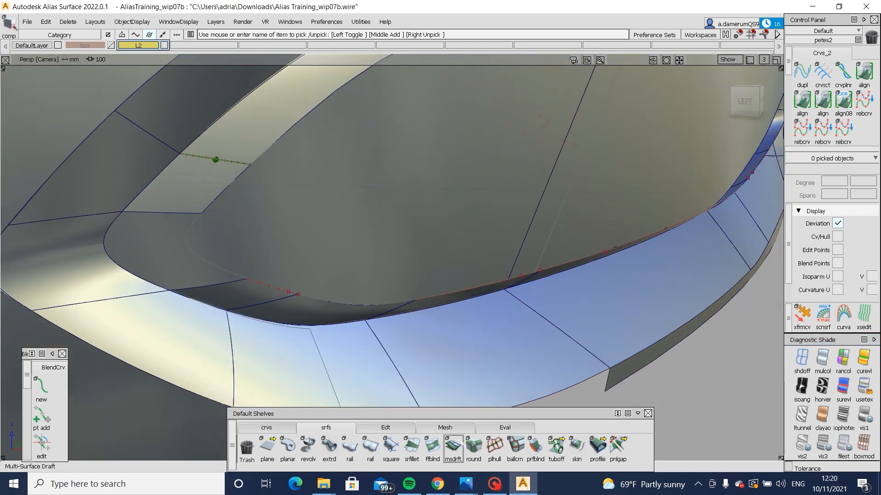
# Step: Extend the inner edge of the short rising skin above the recess tip by about 1.05 mm
pyautogui.click(385, 427)
pyautogui.click(556, 447)
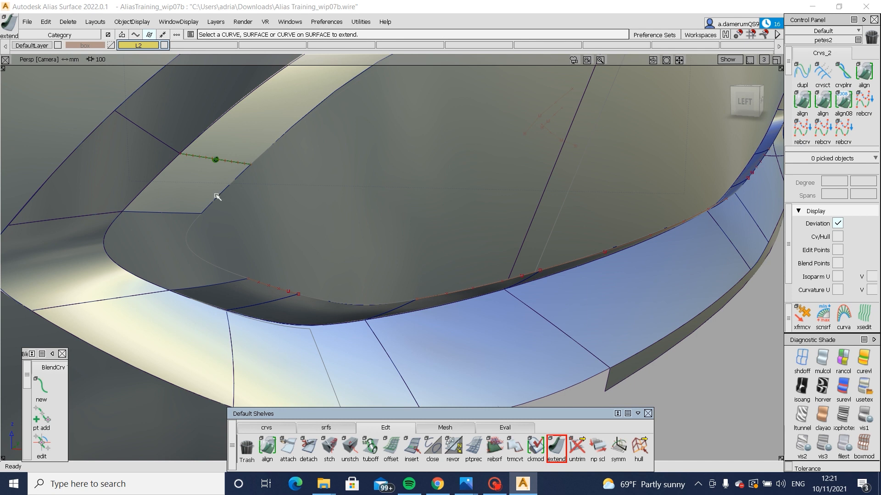
pyautogui.click(217, 197)
pyautogui.moveTo(233, 218); pyautogui.dragTo(267, 170)
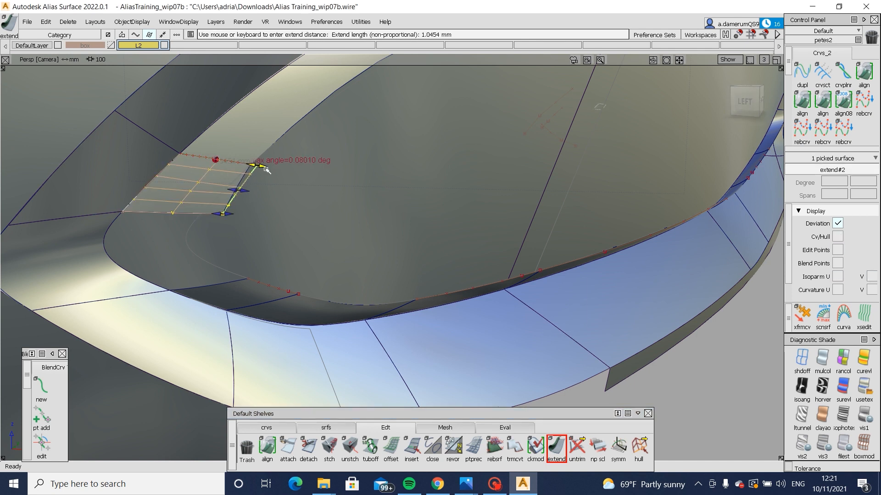
# Step: Remove the curve overlapping the short lower skin's inner edge and extend that edge by about 2.31 mm
pyautogui.click(261, 284)
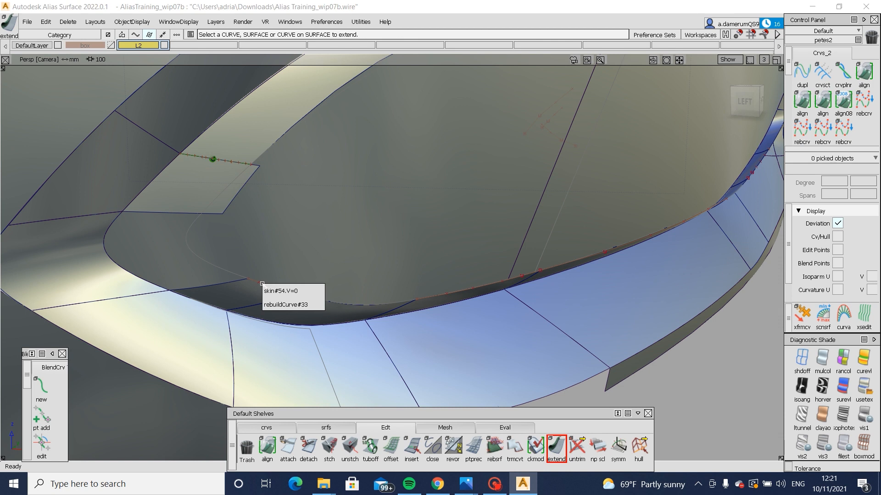
pyautogui.click(316, 304)
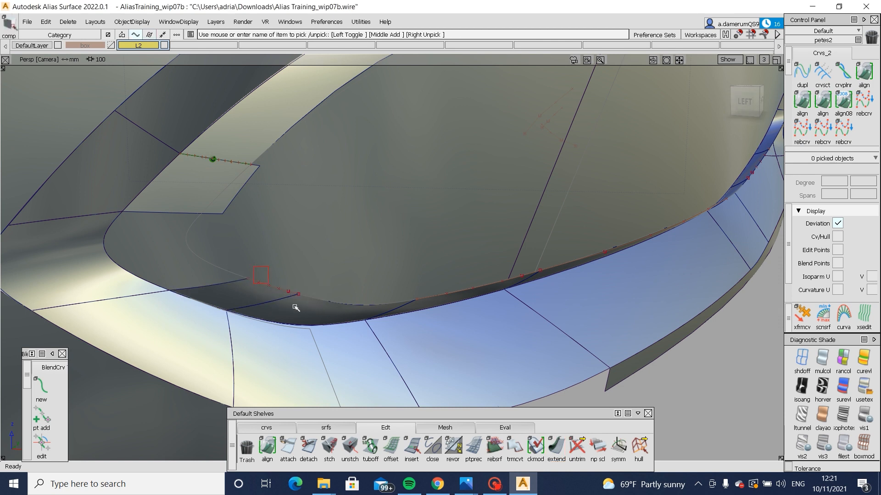
pyautogui.click(557, 446)
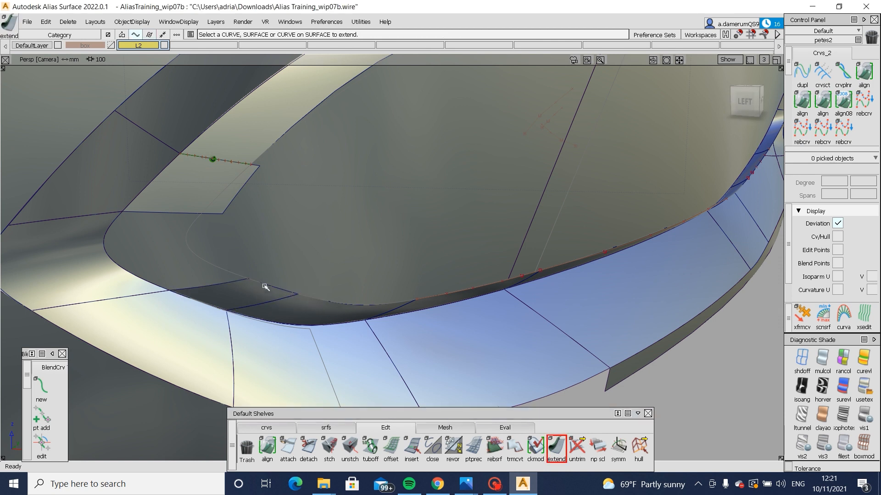
pyautogui.click(252, 279)
pyautogui.moveTo(268, 275)
pyautogui.mouseDown()
pyautogui.moveTo(307, 295)
pyautogui.moveTo(264, 276)
pyautogui.mouseUp()
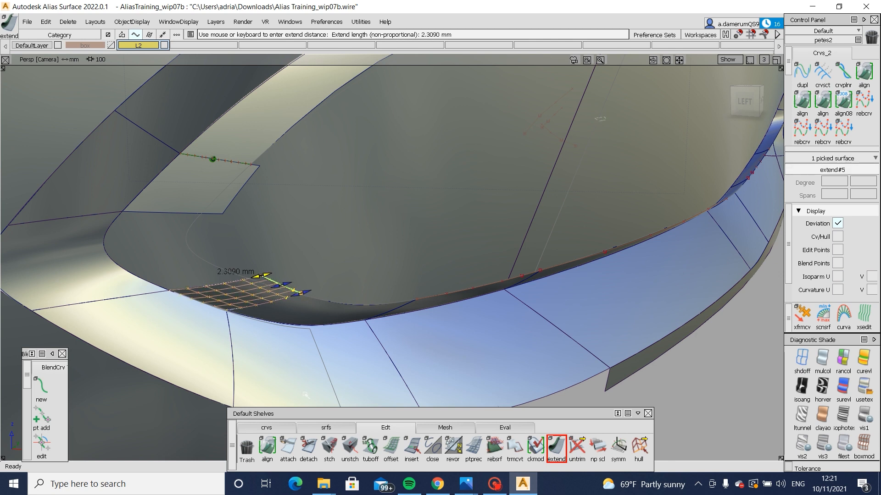
# Step: Bridge the two extended skins at the recess tip with a G2 Curvature freeform blend, setting both side shapes to 1.1
pyautogui.click(319, 425)
pyautogui.click(433, 448)
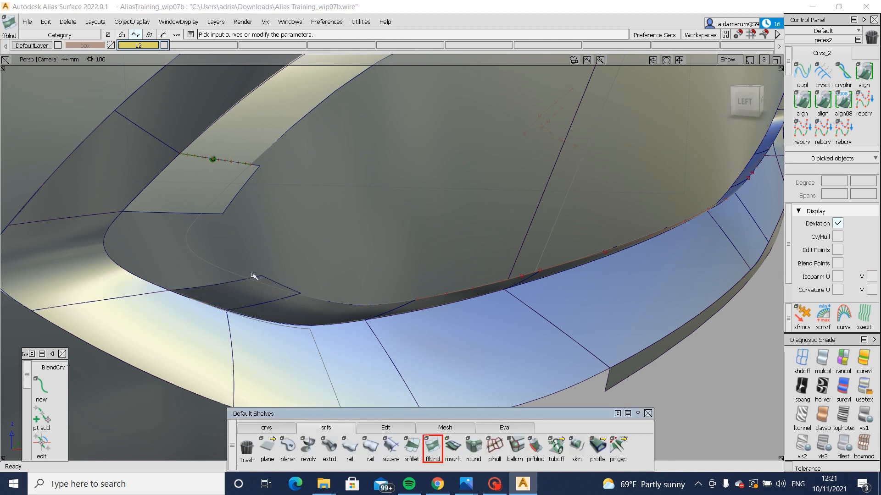
pyautogui.click(243, 278)
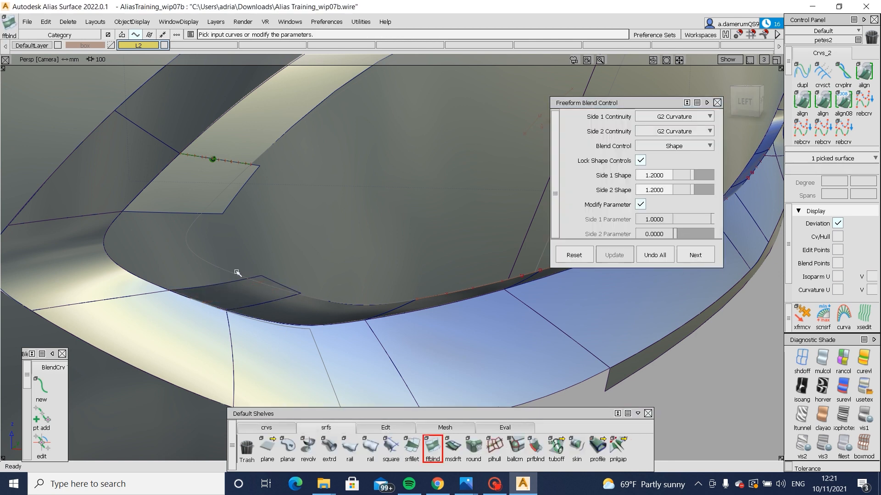
pyautogui.click(198, 213)
pyautogui.keyDown('alt'); pyautogui.keyDown('shift'); pyautogui.moveTo(178, 230); pyautogui.dragTo(193, 233); pyautogui.keyUp('shift'); pyautogui.keyUp('alt')
pyautogui.hotkey('ctrl', 'h')
pyautogui.moveTo(694, 177); pyautogui.dragTo(692, 177)
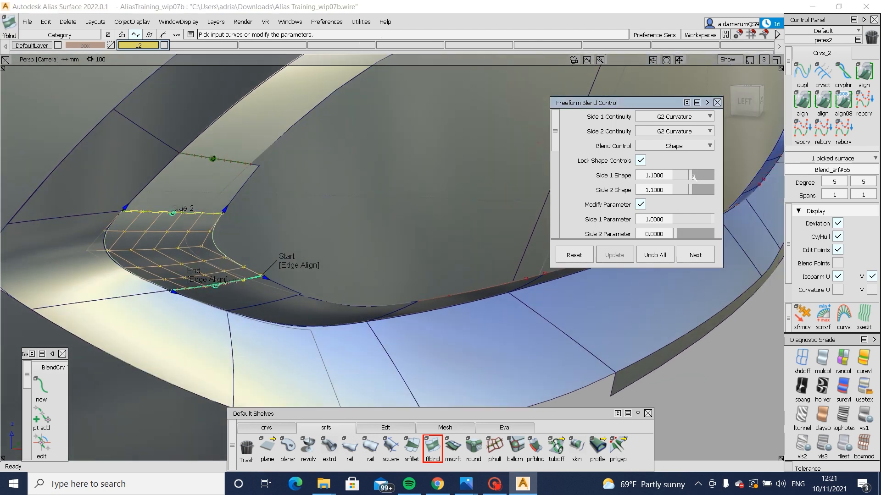
# Step: Align the upper corner blend's lower end to the extended skin's edge using G2 Edge continuity with Explicit Control
pyautogui.keyDown('alt'); pyautogui.keyDown('shift'); pyautogui.moveTo(482, 325); pyautogui.dragTo(326, 257); pyautogui.keyUp('shift'); pyautogui.keyUp('alt')
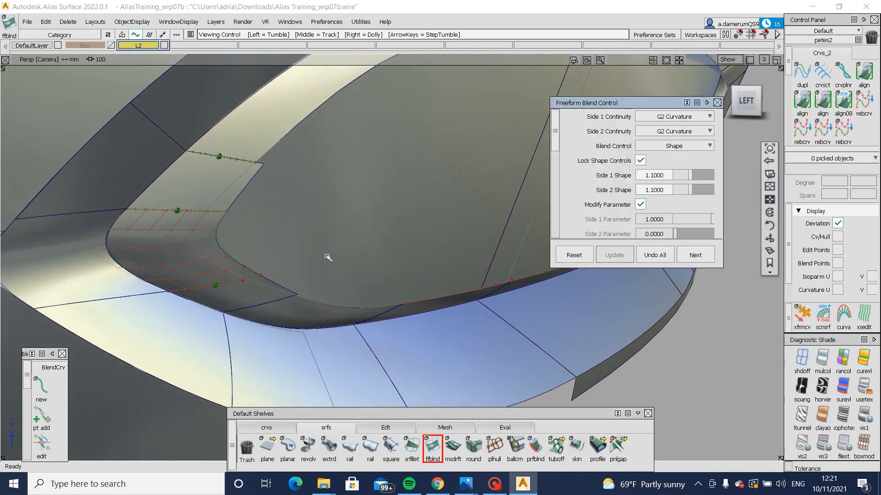
pyautogui.click(802, 100)
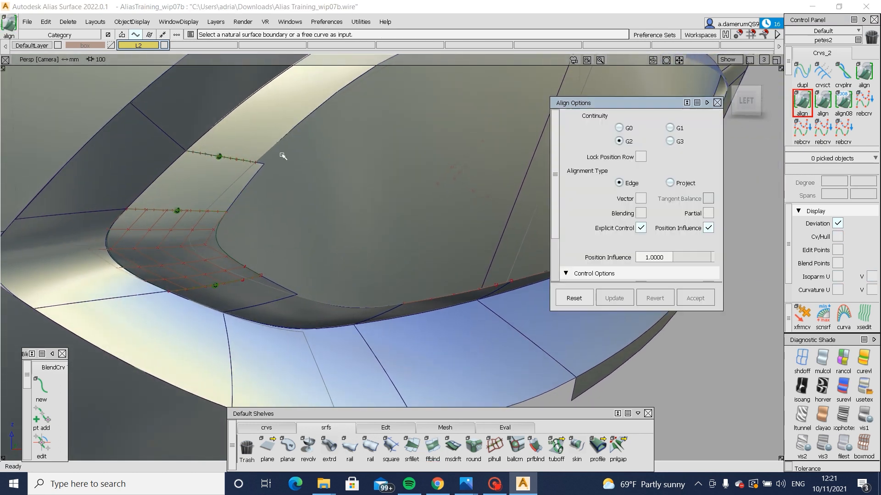
pyautogui.click(244, 164)
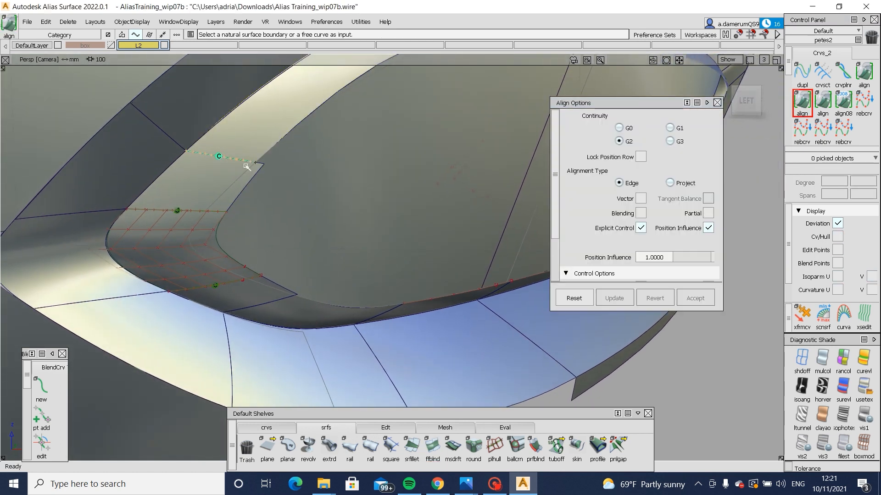
pyautogui.click(259, 164)
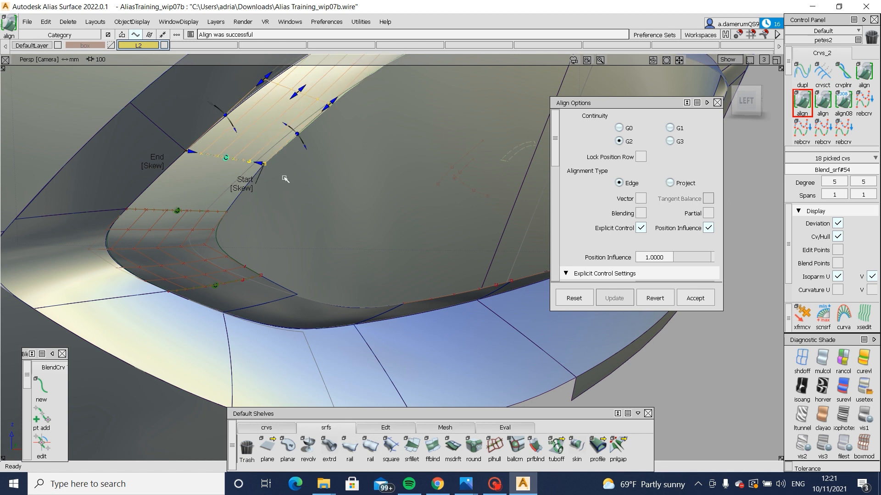
# Step: Switch the start and end of the upper corner blend's alignment from Skew to Edge
pyautogui.keyDown('alt'); pyautogui.keyDown('shift'); pyautogui.moveTo(283, 178); pyautogui.dragTo(218, 220, button='right'); pyautogui.keyUp('shift'); pyautogui.keyUp('alt')
pyautogui.keyDown('alt'); pyautogui.keyDown('shift'); pyautogui.moveTo(219, 220); pyautogui.dragTo(313, 181, button='middle'); pyautogui.keyUp('shift'); pyautogui.keyUp('alt')
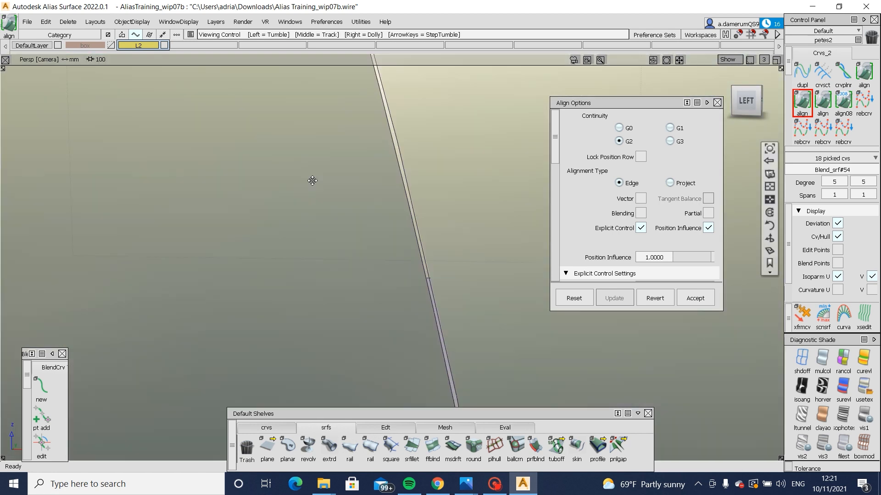
pyautogui.keyDown('alt'); pyautogui.keyDown('shift'); pyautogui.moveTo(335, 230); pyautogui.dragTo(296, 321, button='right'); pyautogui.keyUp('shift'); pyautogui.keyUp('alt')
pyautogui.keyDown('alt'); pyautogui.keyDown('shift'); pyautogui.moveTo(390, 215); pyautogui.dragTo(267, 227); pyautogui.keyUp('shift'); pyautogui.keyUp('alt')
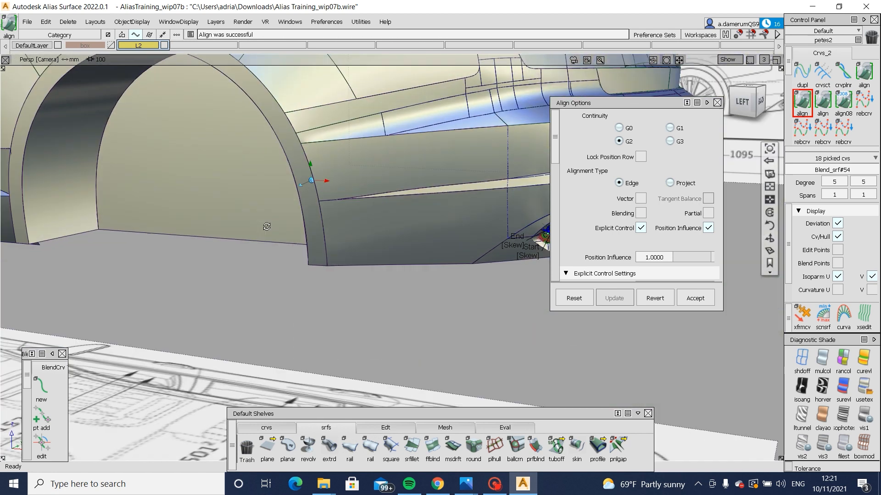
pyautogui.keyDown('alt'); pyautogui.keyDown('shift'); pyautogui.moveTo(424, 238); pyautogui.dragTo(296, 213, button='middle'); pyautogui.keyUp('shift'); pyautogui.keyUp('alt')
pyautogui.keyDown('alt'); pyautogui.keyDown('shift'); pyautogui.moveTo(472, 240); pyautogui.dragTo(532, 201, button='right'); pyautogui.keyUp('shift'); pyautogui.keyUp('alt')
pyautogui.keyDown('alt'); pyautogui.keyDown('shift'); pyautogui.moveTo(532, 202); pyautogui.dragTo(304, 228); pyautogui.keyUp('shift'); pyautogui.keyUp('alt')
pyautogui.keyDown('alt'); pyautogui.keyDown('shift'); pyautogui.moveTo(304, 228); pyautogui.dragTo(293, 291, button='right'); pyautogui.keyUp('shift'); pyautogui.keyUp('alt')
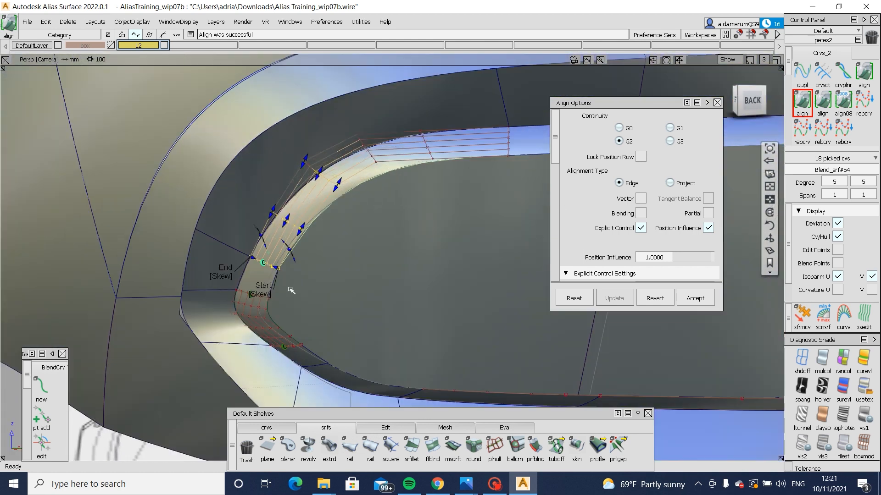
pyautogui.keyDown('alt'); pyautogui.keyDown('shift'); pyautogui.moveTo(293, 291); pyautogui.dragTo(438, 293); pyautogui.keyUp('shift'); pyautogui.keyUp('alt')
pyautogui.keyDown('alt'); pyautogui.keyDown('shift'); pyautogui.moveTo(438, 293); pyautogui.dragTo(459, 293, button='right'); pyautogui.keyUp('shift'); pyautogui.keyUp('alt')
pyautogui.click(207, 340)
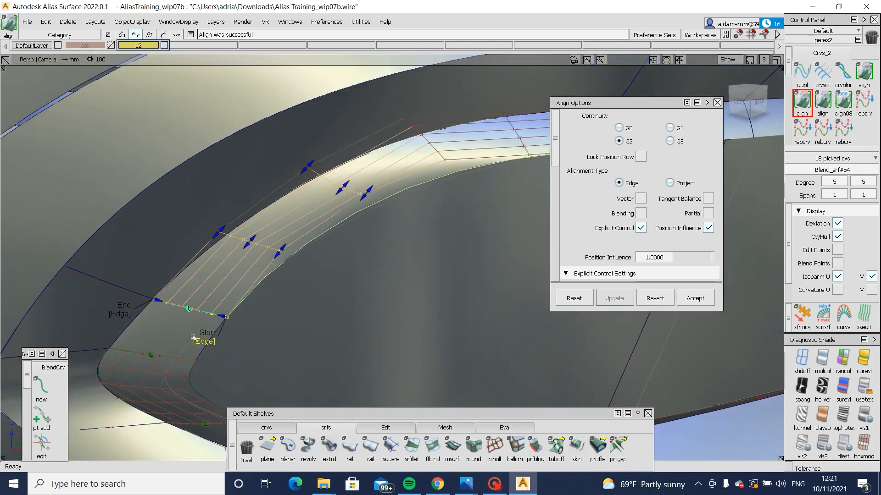
# Step: Extend the short skin's inner edge below the upper corner blend by about 0.42 mm
pyautogui.keyDown('alt'); pyautogui.keyDown('shift'); pyautogui.moveTo(193, 338); pyautogui.dragTo(361, 415); pyautogui.keyUp('shift'); pyautogui.keyUp('alt')
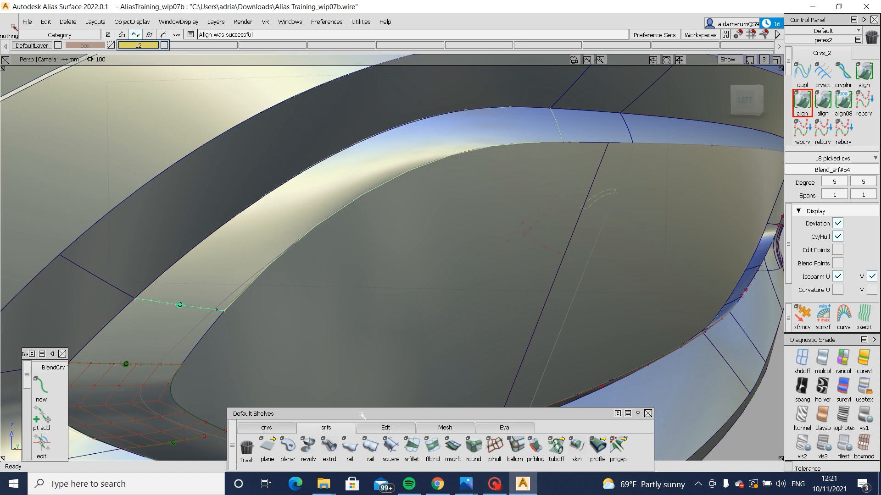
pyautogui.click(384, 427)
pyautogui.click(556, 447)
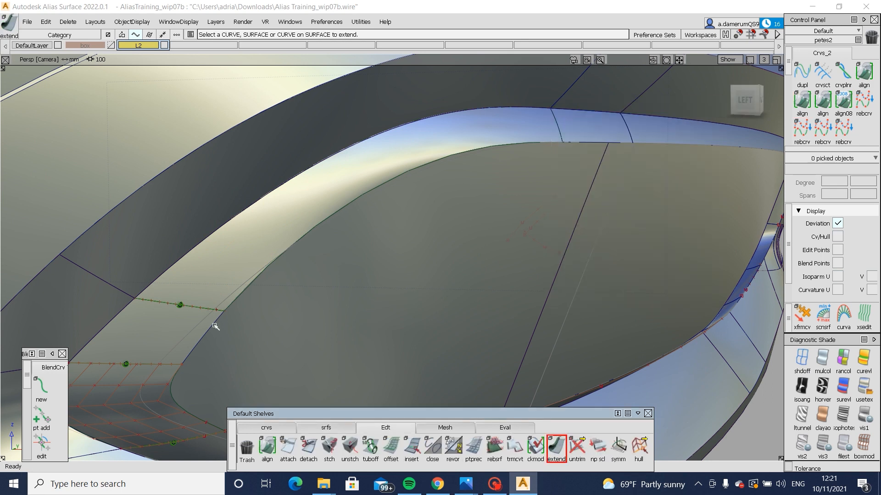
pyautogui.moveTo(227, 311); pyautogui.dragTo(231, 314)
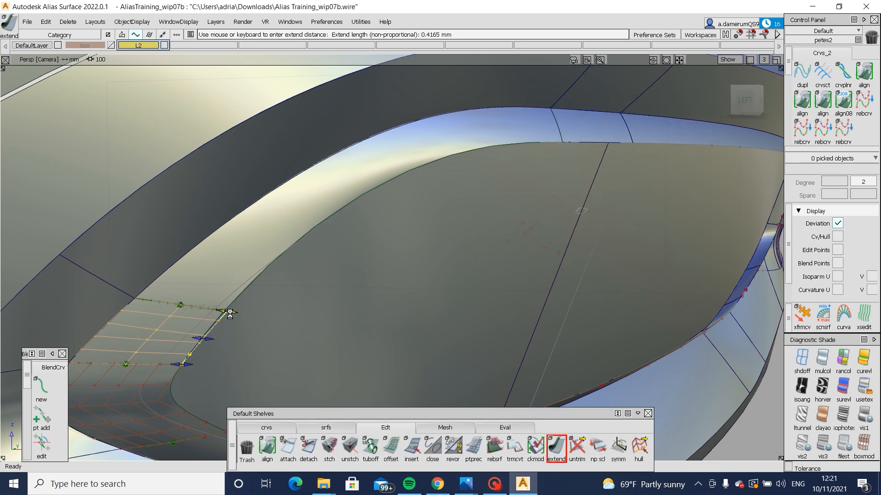
# Step: Show the CVs and hulls of the upper corner blend and the short skin it joins
pyautogui.keyDown('ctrl'); pyautogui.keyDown('shift'); pyautogui.moveTo(284, 345); pyautogui.dragTo(108, 252); pyautogui.keyUp('shift'); pyautogui.keyUp('ctrl')
pyautogui.keyDown('ctrl'); pyautogui.keyDown('shift'); pyautogui.click(288, 218); pyautogui.keyUp('shift'); pyautogui.keyUp('ctrl')
pyautogui.keyDown('alt'); pyautogui.keyDown('shift'); pyautogui.moveTo(290, 219); pyautogui.dragTo(403, 232); pyautogui.keyUp('shift'); pyautogui.keyUp('alt')
pyautogui.keyDown('alt'); pyautogui.keyDown('shift'); pyautogui.moveTo(387, 163); pyautogui.dragTo(385, 168); pyautogui.keyUp('shift'); pyautogui.keyUp('alt')
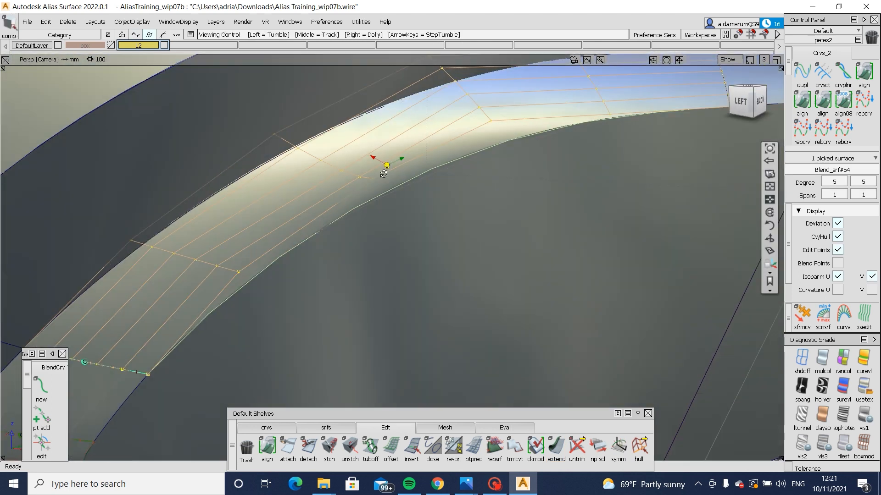
pyautogui.keyDown('alt'); pyautogui.keyDown('shift'); pyautogui.moveTo(386, 168); pyautogui.dragTo(364, 204, button='right'); pyautogui.keyUp('shift'); pyautogui.keyUp('alt')
pyautogui.keyDown('alt'); pyautogui.keyDown('shift'); pyautogui.moveTo(250, 267); pyautogui.dragTo(278, 292); pyautogui.keyUp('shift'); pyautogui.keyUp('alt')
pyautogui.keyDown('alt'); pyautogui.keyDown('shift'); pyautogui.moveTo(278, 292); pyautogui.dragTo(293, 273, button='right'); pyautogui.keyUp('shift'); pyautogui.keyUp('alt')
pyautogui.keyDown('alt'); pyautogui.keyDown('shift'); pyautogui.moveTo(294, 273); pyautogui.dragTo(266, 277); pyautogui.keyUp('shift'); pyautogui.keyUp('alt')
pyautogui.click(261, 277)
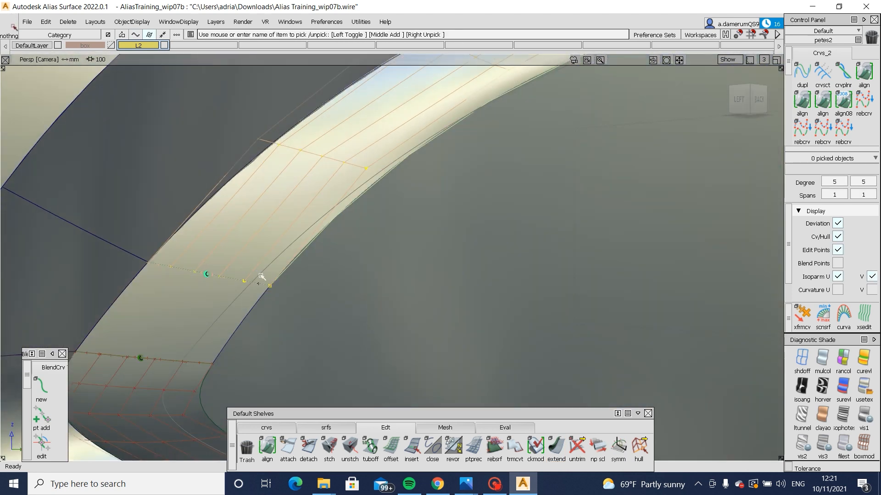
pyautogui.click(213, 327)
pyautogui.press('h')
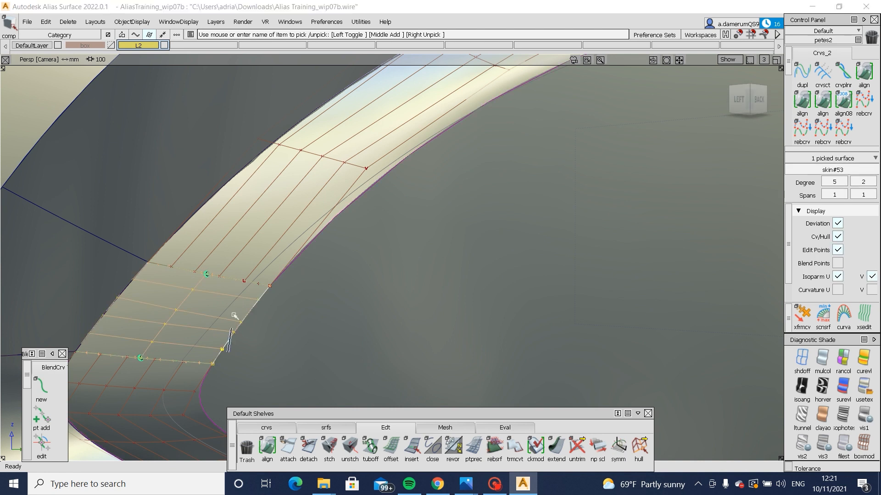
# Step: Slide the short skin's middle CVs along the surface toward the upper corner blend, then clear the selection
pyautogui.moveTo(234, 316)
pyautogui.keyDown('ctrl'); pyautogui.keyDown('shift'); pyautogui.mouseDown()
pyautogui.moveTo(43, 312)
pyautogui.moveTo(245, 322)
pyautogui.mouseUp(); pyautogui.keyUp('shift'); pyautogui.keyUp('ctrl')
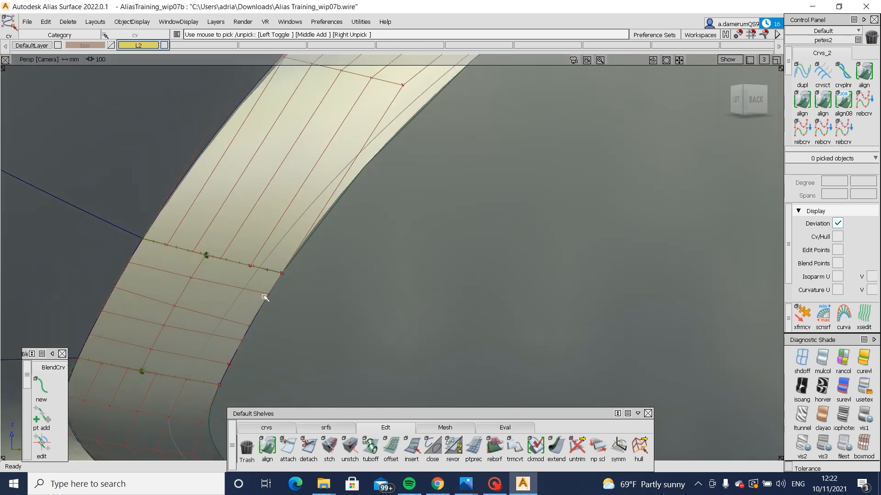
pyautogui.keyDown('alt'); pyautogui.keyDown('shift'); pyautogui.moveTo(127, 300); pyautogui.dragTo(78, 345); pyautogui.keyUp('shift'); pyautogui.keyUp('alt')
pyautogui.keyDown('alt'); pyautogui.keyDown('shift'); pyautogui.moveTo(337, 334); pyautogui.dragTo(206, 324); pyautogui.keyUp('shift'); pyautogui.keyUp('alt')
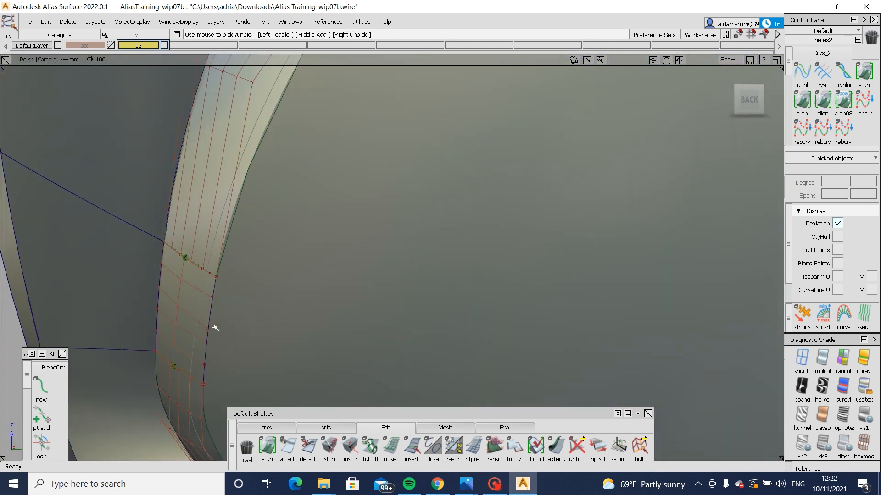
pyautogui.click(219, 332)
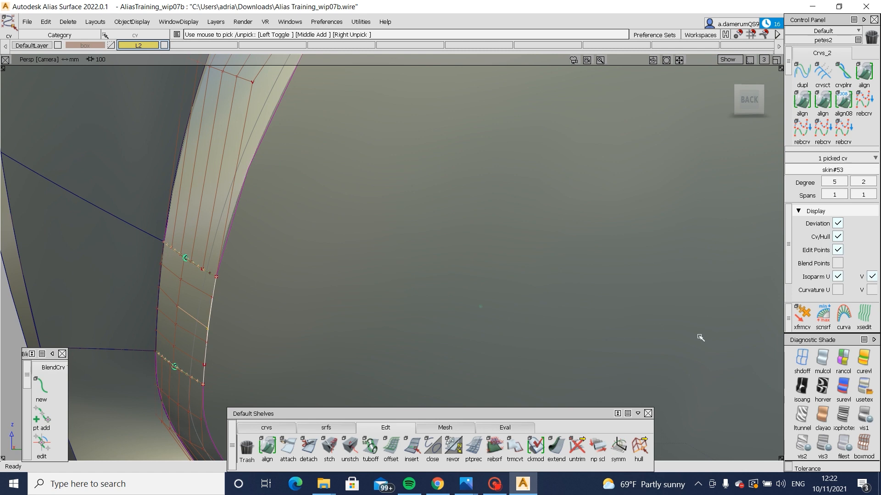
pyautogui.click(800, 321)
pyautogui.keyDown('ctrl'); pyautogui.keyDown('shift'); pyautogui.moveTo(224, 322); pyautogui.dragTo(212, 322); pyautogui.keyUp('shift'); pyautogui.keyUp('ctrl')
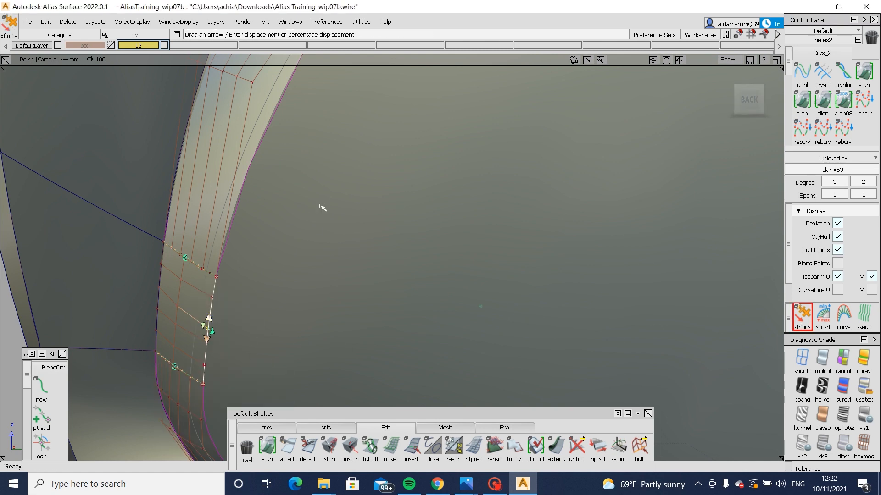
pyautogui.rightClick(305, 354)
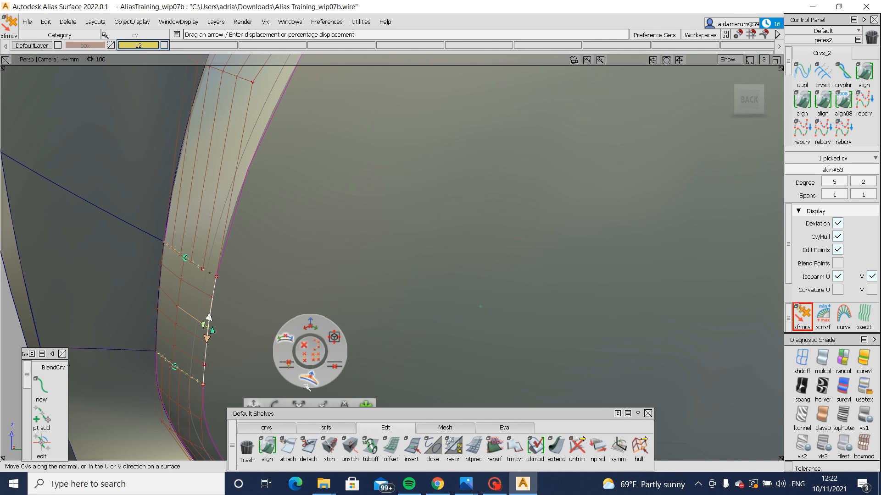
pyautogui.rightClick(352, 158)
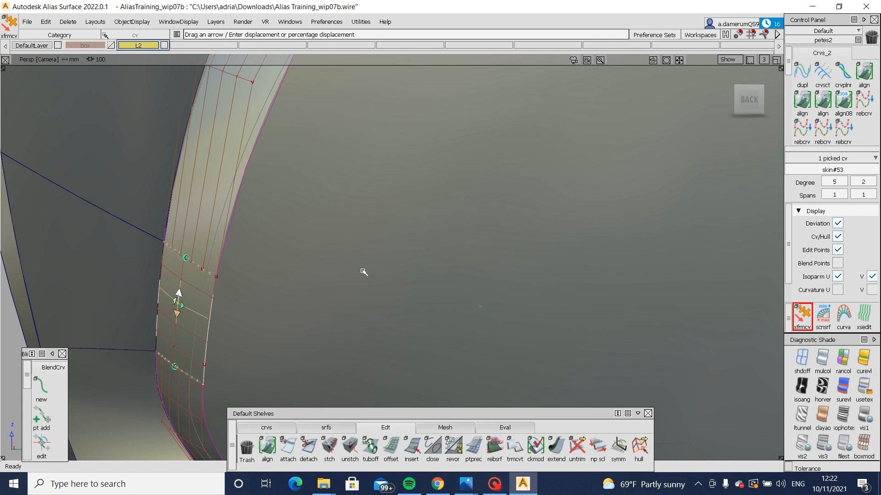
pyautogui.keyDown('alt'); pyautogui.keyDown('shift'); pyautogui.moveTo(381, 194); pyautogui.dragTo(455, 198); pyautogui.keyUp('shift'); pyautogui.keyUp('alt')
pyautogui.keyDown('ctrl'); pyautogui.keyDown('shift'); pyautogui.moveTo(330, 172); pyautogui.dragTo(357, 211); pyautogui.keyUp('shift'); pyautogui.keyUp('ctrl')
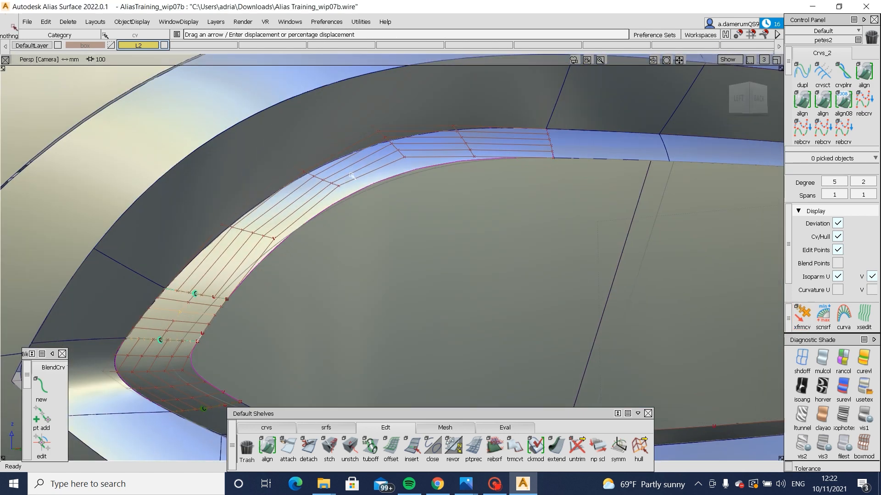
pyautogui.keyDown('alt'); pyautogui.keyDown('shift'); pyautogui.moveTo(425, 223); pyautogui.dragTo(372, 237, button='right'); pyautogui.keyUp('shift'); pyautogui.keyUp('alt')
pyautogui.keyDown('alt'); pyautogui.keyDown('shift'); pyautogui.moveTo(372, 238); pyautogui.dragTo(369, 303); pyautogui.keyUp('shift'); pyautogui.keyUp('alt')
pyautogui.keyDown('alt'); pyautogui.keyDown('shift'); pyautogui.moveTo(369, 302); pyautogui.dragTo(367, 329, button='right'); pyautogui.keyUp('shift'); pyautogui.keyUp('alt')
pyautogui.keyDown('alt'); pyautogui.keyDown('shift'); pyautogui.moveTo(367, 338); pyautogui.dragTo(405, 338); pyautogui.keyUp('shift'); pyautogui.keyUp('alt')
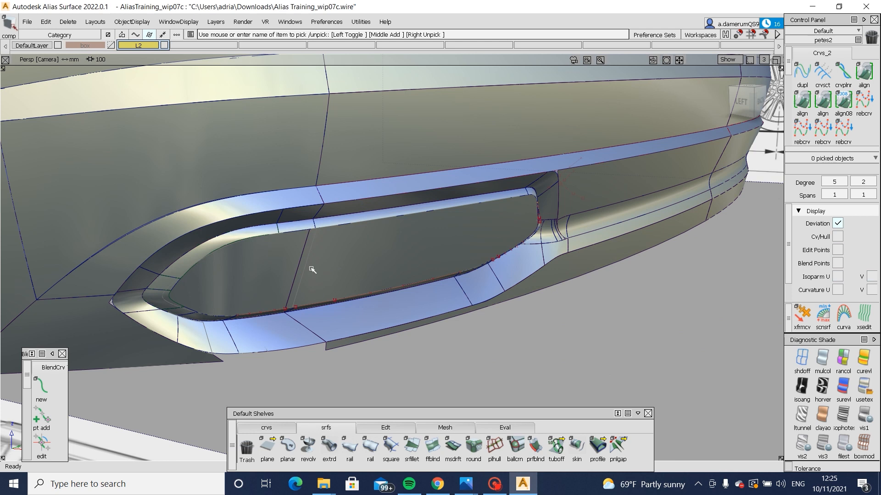
# Step: Try duplicating the two inner panel surfaces and moving the copies about 13.85 mm along X
pyautogui.click(315, 270)
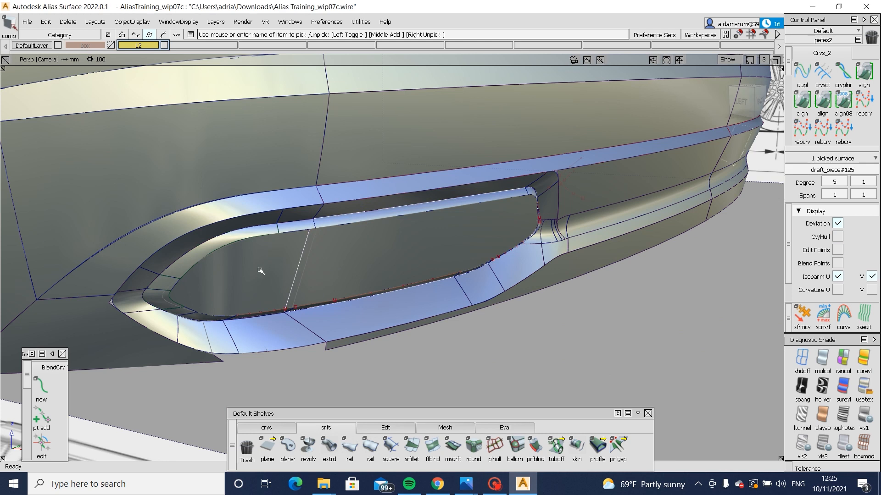
pyautogui.click(283, 272)
pyautogui.hotkey('ctrl', 'v')
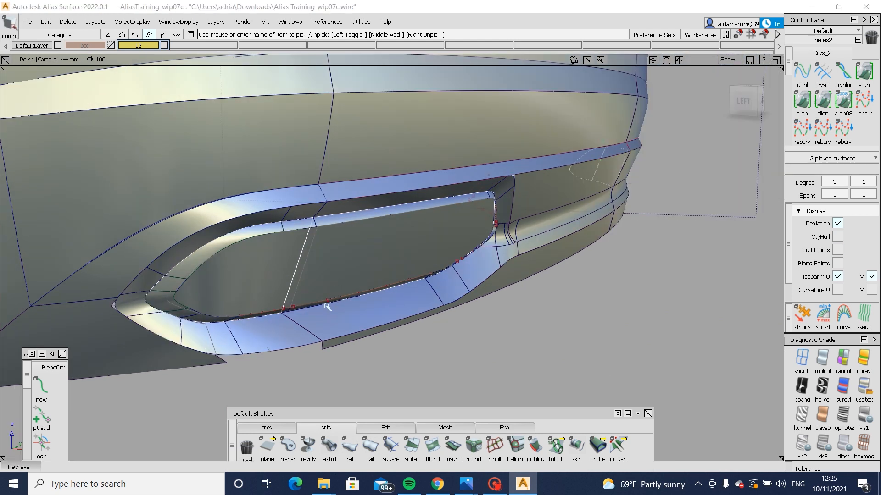
pyautogui.keyDown('alt'); pyautogui.keyDown('shift'); pyautogui.moveTo(338, 290); pyautogui.dragTo(459, 321); pyautogui.keyUp('shift'); pyautogui.keyUp('alt')
pyautogui.moveTo(505, 342); pyautogui.dragTo(512, 343)
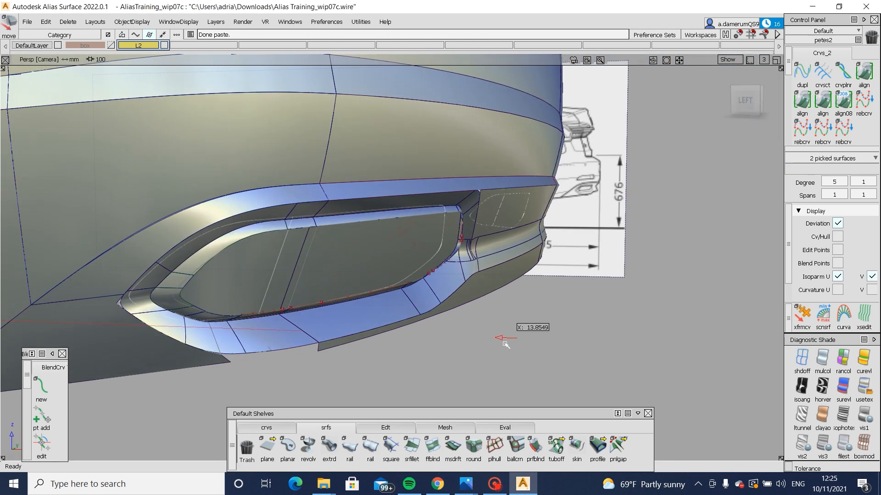
pyautogui.hotkey('ctrl', 'shift', 'n')
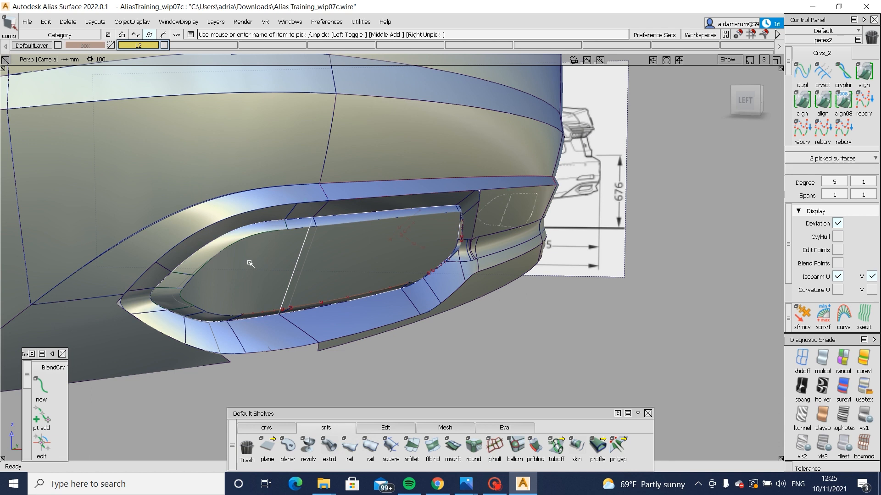
# Step: Switch to the orthographic back view and set the canvas transparency to 0.570
pyautogui.click(726, 129)
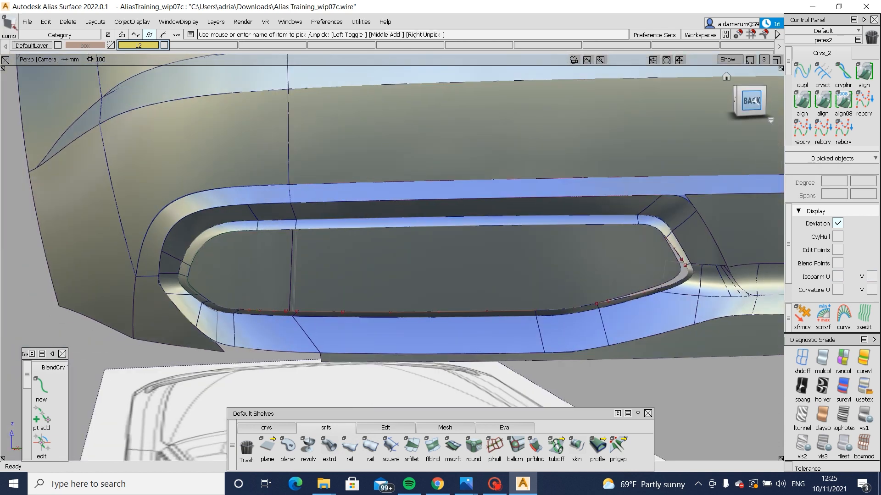
pyautogui.click(752, 100)
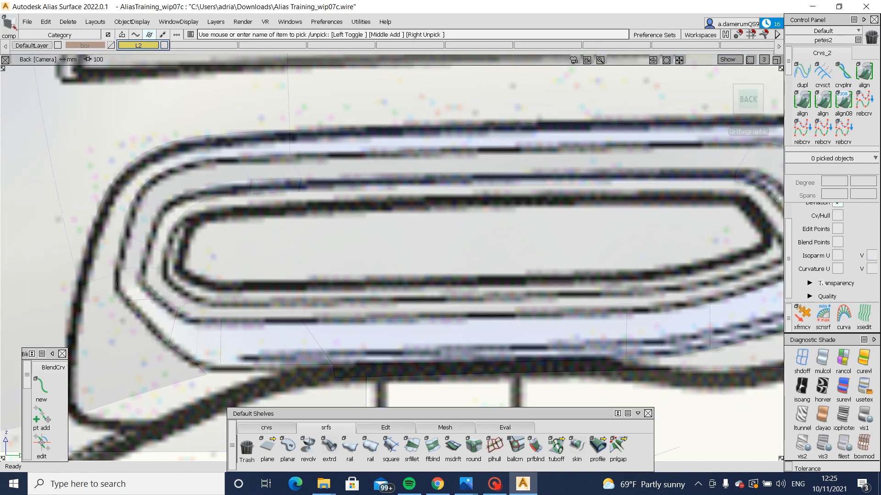
pyautogui.click(828, 283)
pyautogui.scroll(-2, 828, 287)
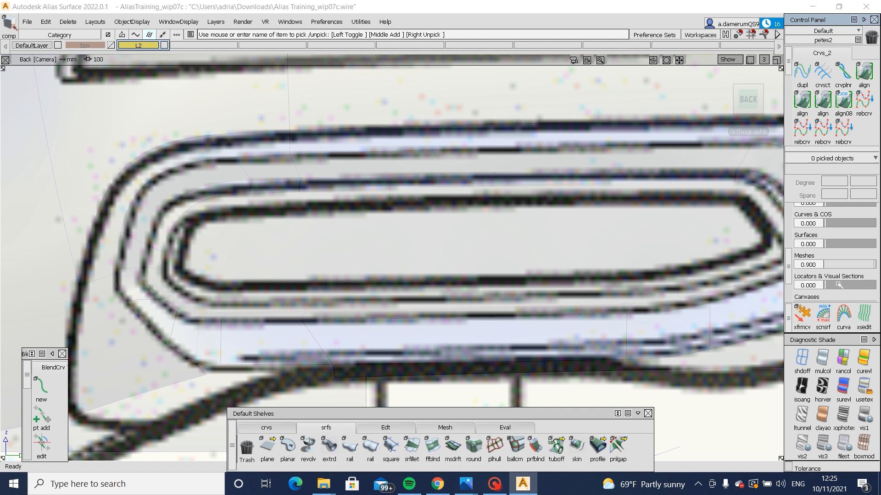
pyautogui.scroll(-2, 839, 285)
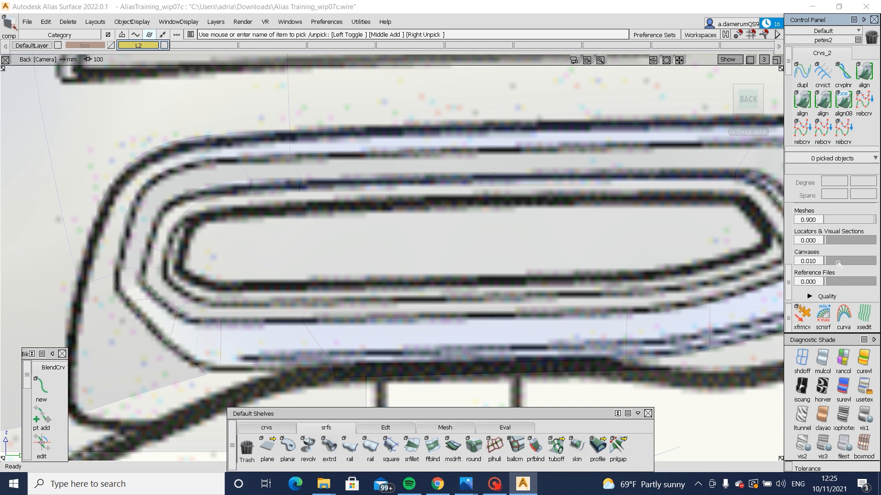
pyautogui.moveTo(837, 263); pyautogui.dragTo(855, 262)
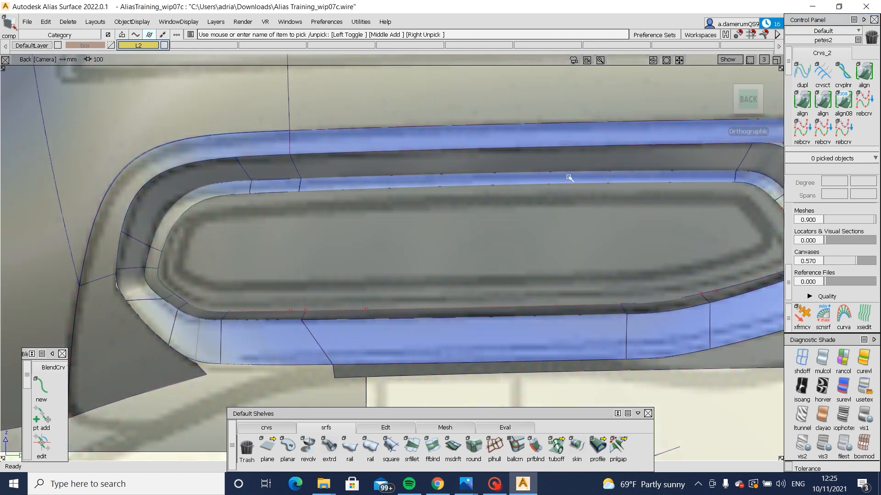
# Step: Offset the curve loop around the inner panel by -10 using Linear break connection, loop cutting and Explicit Control
pyautogui.keyDown('ctrl'); pyautogui.keyDown('shift'); pyautogui.moveTo(312, 227); pyautogui.dragTo(772, 391); pyautogui.keyUp('shift'); pyautogui.keyUp('ctrl')
pyautogui.hotkey('alt', 'i')
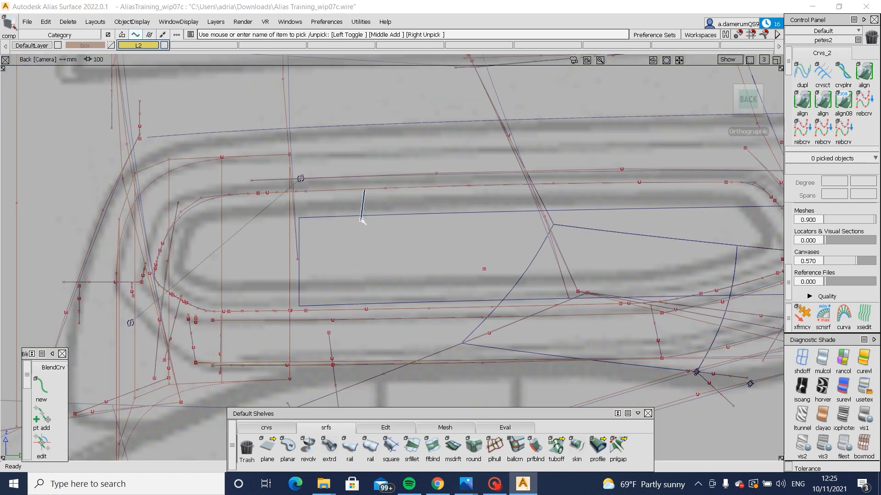
pyautogui.keyDown('ctrl'); pyautogui.keyDown('shift'); pyautogui.moveTo(354, 190); pyautogui.dragTo(354, 203); pyautogui.keyUp('shift'); pyautogui.keyUp('ctrl')
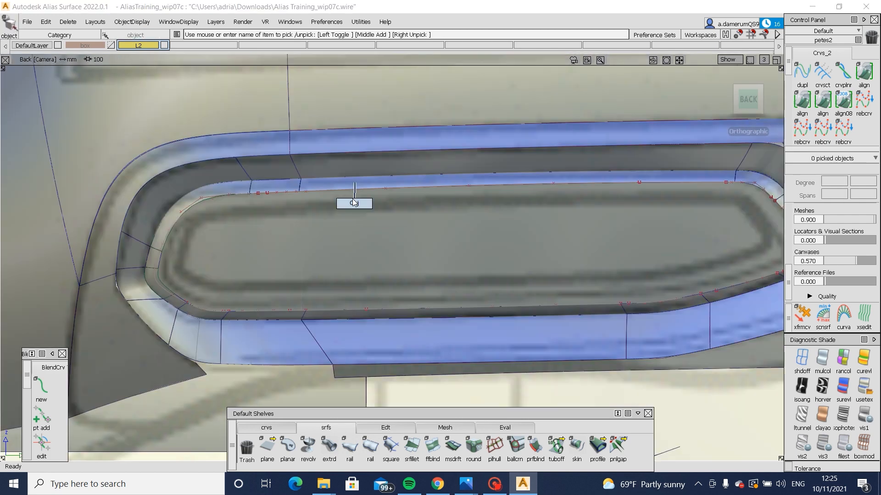
pyautogui.click(350, 191)
pyautogui.click(363, 199)
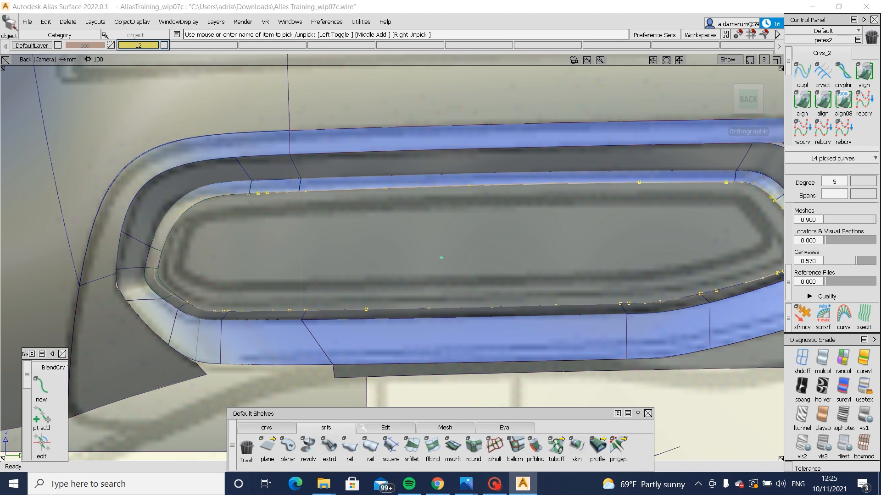
pyautogui.click(361, 427)
pyautogui.click(391, 447)
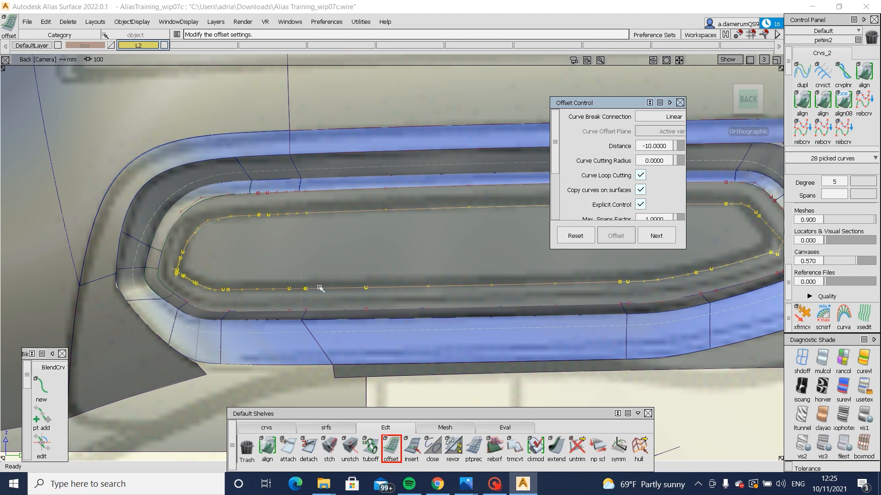
pyautogui.keyDown('ctrl'); pyautogui.keyDown('shift'); pyautogui.moveTo(374, 212); pyautogui.dragTo(301, 248); pyautogui.keyUp('shift'); pyautogui.keyUp('ctrl')
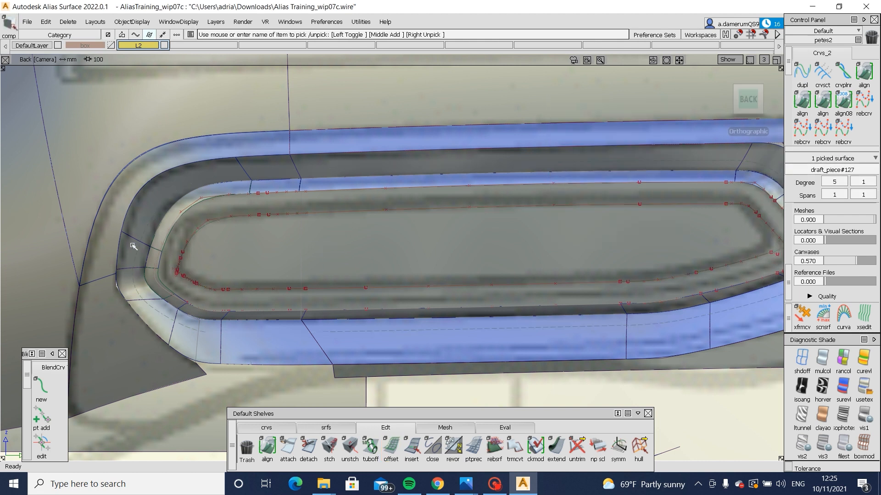
# Step: Delete the offset loop's short corner curve at the recess end opposite the upper corner blend
pyautogui.keyDown('alt'); pyautogui.keyDown('shift'); pyautogui.moveTo(344, 255); pyautogui.dragTo(218, 256, button='middle'); pyautogui.keyUp('shift'); pyautogui.keyUp('alt')
pyautogui.moveTo(305, 224); pyautogui.dragTo(255, 266)
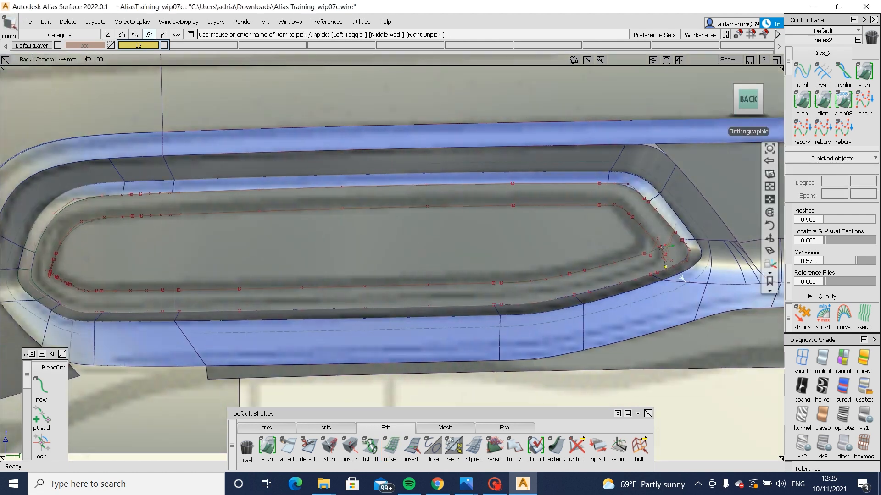
pyautogui.keyDown('alt'); pyautogui.keyDown('shift'); pyautogui.moveTo(660, 248); pyautogui.dragTo(641, 221, button='right'); pyautogui.keyUp('shift'); pyautogui.keyUp('alt')
pyautogui.click(647, 248)
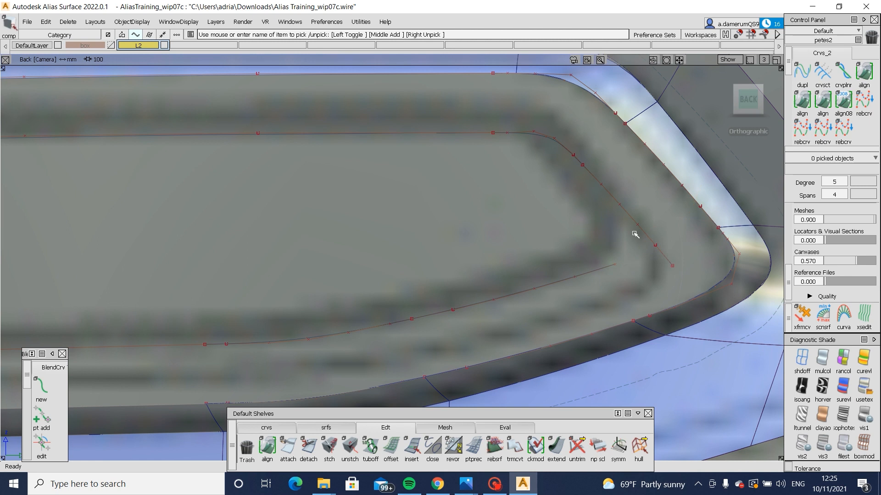
# Step: Extend the lower offset curve by about 10.78 mm past the sloping end curve
pyautogui.keyDown('alt'); pyautogui.keyDown('shift'); pyautogui.moveTo(546, 157); pyautogui.dragTo(546, 216, button='right'); pyautogui.keyUp('shift'); pyautogui.keyUp('alt')
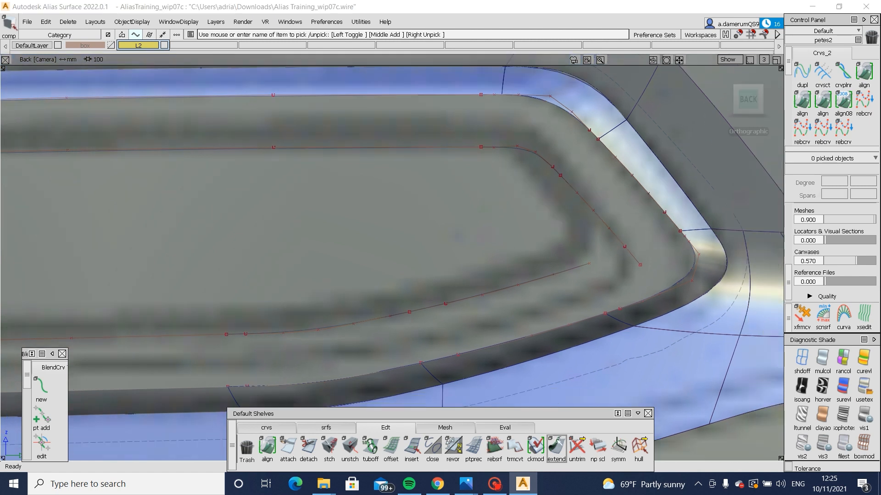
pyautogui.click(556, 447)
pyautogui.click(590, 260)
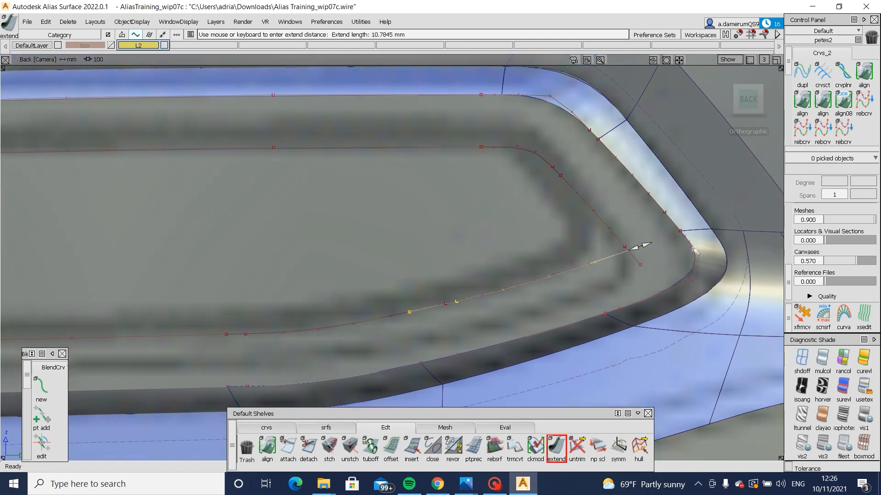
# Step: Delete the short offset curve at the recess tip beneath the upper corner curve
pyautogui.keyDown('alt'); pyautogui.keyDown('shift'); pyautogui.moveTo(693, 250); pyautogui.dragTo(766, 252, button='right'); pyautogui.keyUp('shift'); pyautogui.keyUp('alt')
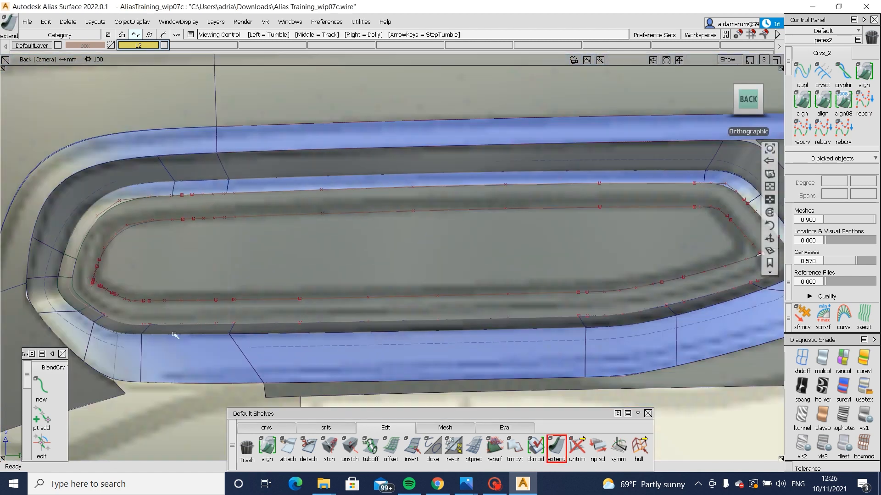
pyautogui.keyDown('alt'); pyautogui.keyDown('shift'); pyautogui.moveTo(70, 276); pyautogui.dragTo(191, 241, button='right'); pyautogui.keyUp('shift'); pyautogui.keyUp('alt')
pyautogui.keyDown('ctrl'); pyautogui.keyDown('shift'); pyautogui.moveTo(153, 289); pyautogui.dragTo(141, 297); pyautogui.keyUp('shift'); pyautogui.keyUp('ctrl')
pyautogui.click(142, 295)
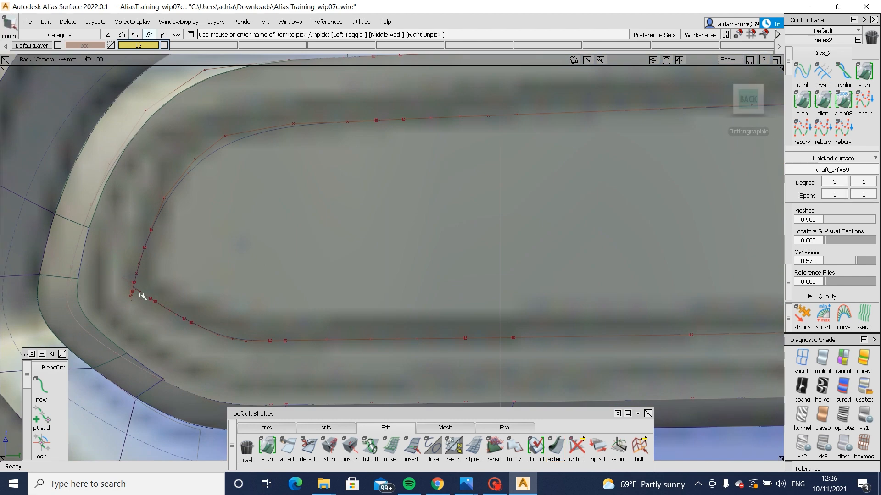
pyautogui.click(137, 289)
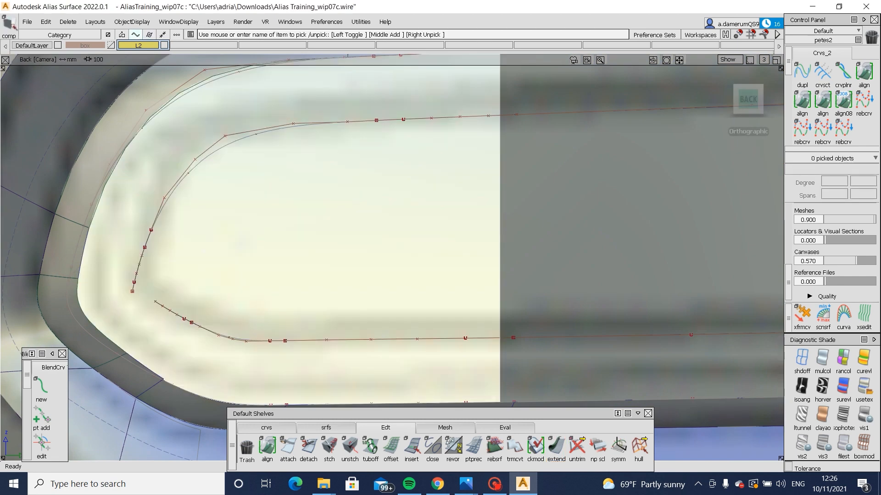
# Step: Delete the leftover short offset curve at the recess tip and extend the lower offset curve past the upper corner curve's end
pyautogui.press('F8')
pyautogui.keyDown('alt'); pyautogui.keyDown('shift'); pyautogui.moveTo(220, 271); pyautogui.dragTo(293, 275); pyautogui.keyUp('shift'); pyautogui.keyUp('alt')
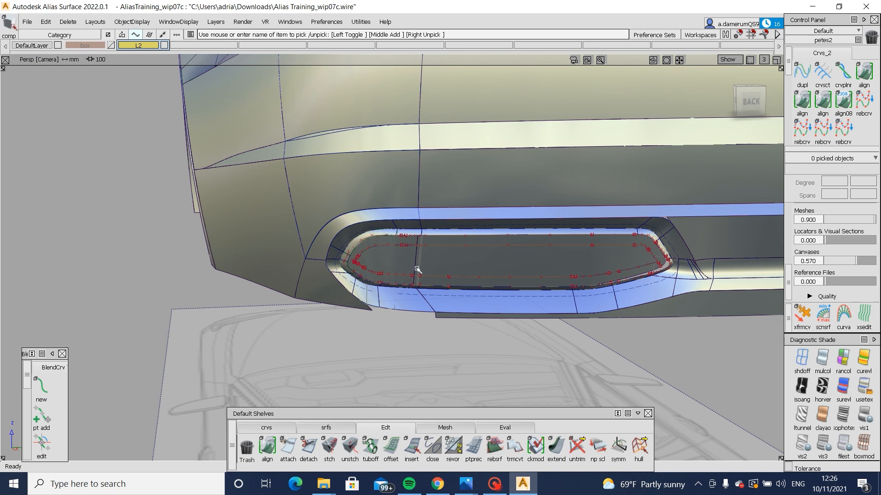
pyautogui.scroll(6, 224, 257)
pyautogui.click(229, 258)
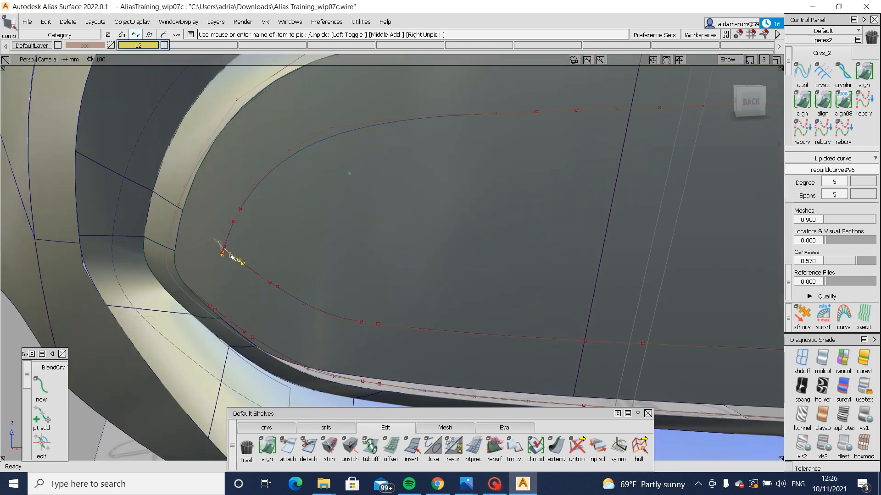
pyautogui.press('Delete')
pyautogui.click(555, 446)
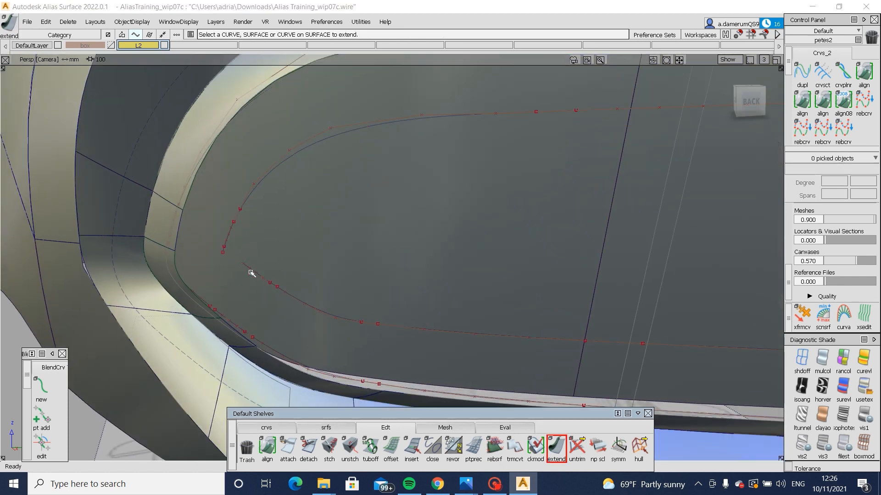
pyautogui.moveTo(210, 254); pyautogui.dragTo(177, 239)
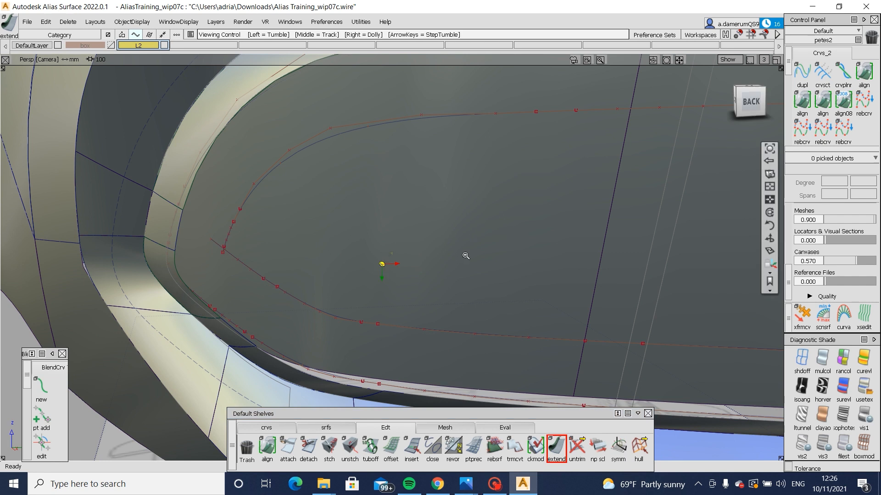
# Step: Project the recess outline curves in the back view onto the two inner panel surfaces
pyautogui.keyDown('alt'); pyautogui.keyDown('shift'); pyautogui.moveTo(466, 256); pyautogui.dragTo(425, 269, button='right'); pyautogui.keyUp('shift'); pyautogui.keyUp('alt')
pyautogui.keyDown('ctrl'); pyautogui.keyDown('shift'); pyautogui.moveTo(425, 270); pyautogui.dragTo(419, 274); pyautogui.keyUp('shift'); pyautogui.keyUp('ctrl')
pyautogui.click(421, 271)
pyautogui.click(529, 258)
pyautogui.click(750, 101)
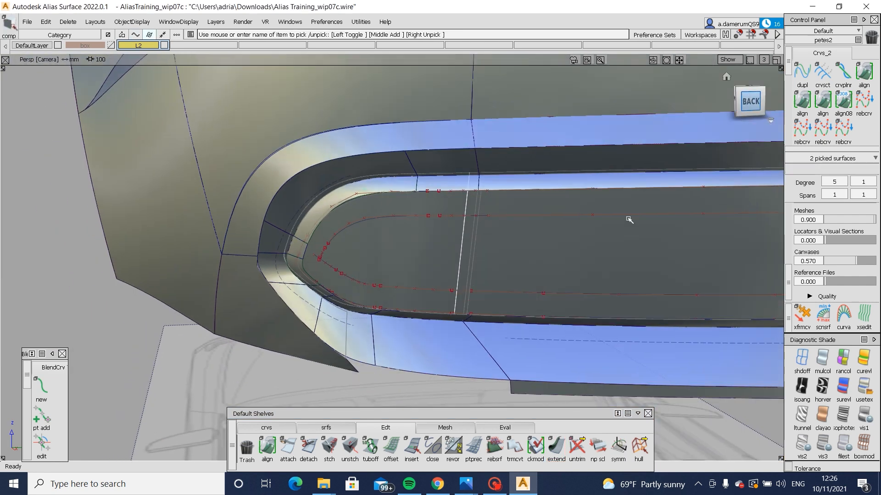
pyautogui.keyDown('ctrl'); pyautogui.keyDown('shift'); pyautogui.moveTo(442, 241); pyautogui.dragTo(409, 228, button='middle'); pyautogui.keyUp('shift'); pyautogui.keyUp('ctrl')
pyautogui.keyDown('alt'); pyautogui.keyDown('shift'); pyautogui.moveTo(409, 228); pyautogui.dragTo(245, 281, button='middle'); pyautogui.keyUp('shift'); pyautogui.keyUp('alt')
pyautogui.moveTo(134, 214); pyautogui.dragTo(768, 360)
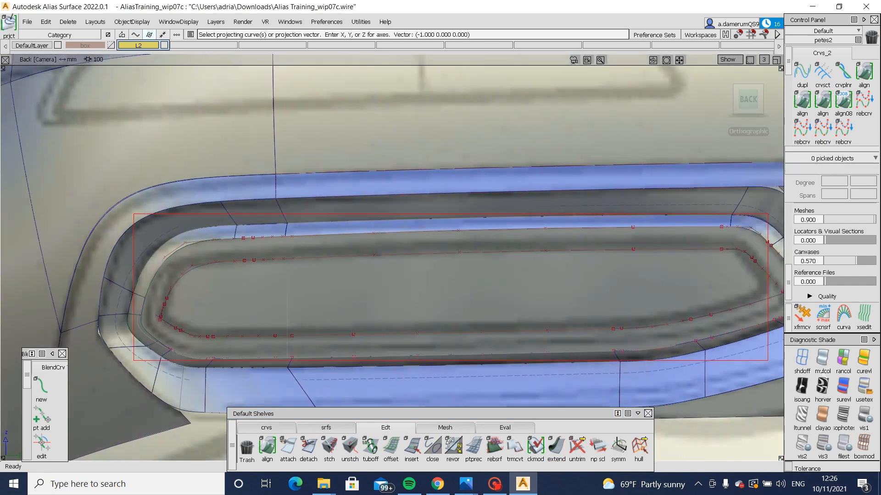
pyautogui.press('space')
pyautogui.keyDown('alt'); pyautogui.keyDown('shift'); pyautogui.moveTo(463, 303); pyautogui.dragTo(500, 306); pyautogui.keyUp('shift'); pyautogui.keyUp('alt')
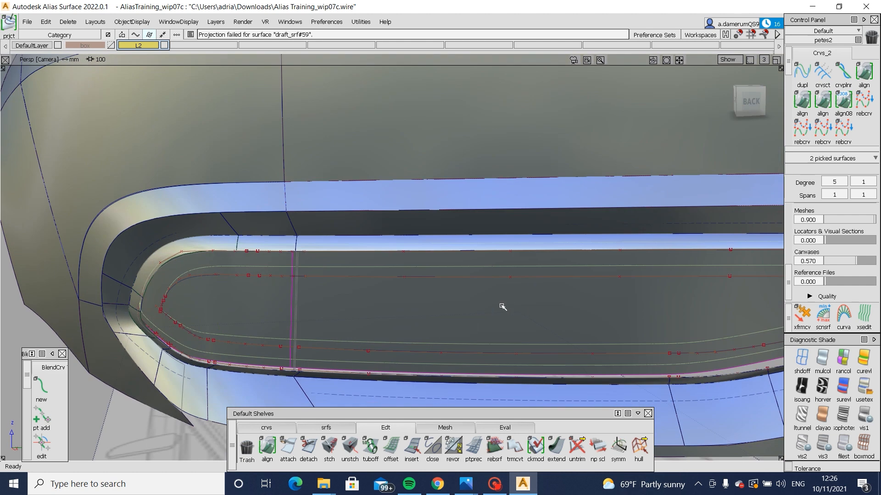
# Step: Trim both inner panel surfaces to the projected inner outline, keeping their central regions, and clear the construction curves from view
pyautogui.keyDown('ctrl'); pyautogui.keyDown('shift'); pyautogui.moveTo(500, 305); pyautogui.dragTo(471, 312, button='middle'); pyautogui.keyUp('shift'); pyautogui.keyUp('ctrl')
pyautogui.keyDown('alt'); pyautogui.keyDown('shift'); pyautogui.moveTo(383, 330); pyautogui.dragTo(440, 309); pyautogui.keyUp('shift'); pyautogui.keyUp('alt')
pyautogui.click(441, 308)
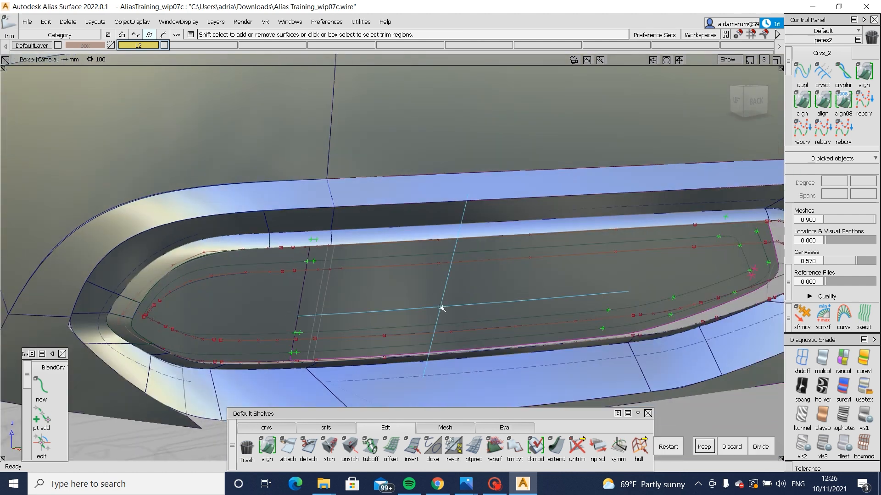
pyautogui.click(278, 301)
pyautogui.press('space')
pyautogui.keyDown('alt'); pyautogui.keyDown('shift'); pyautogui.moveTo(246, 316); pyautogui.dragTo(290, 288); pyautogui.keyUp('shift'); pyautogui.keyUp('alt')
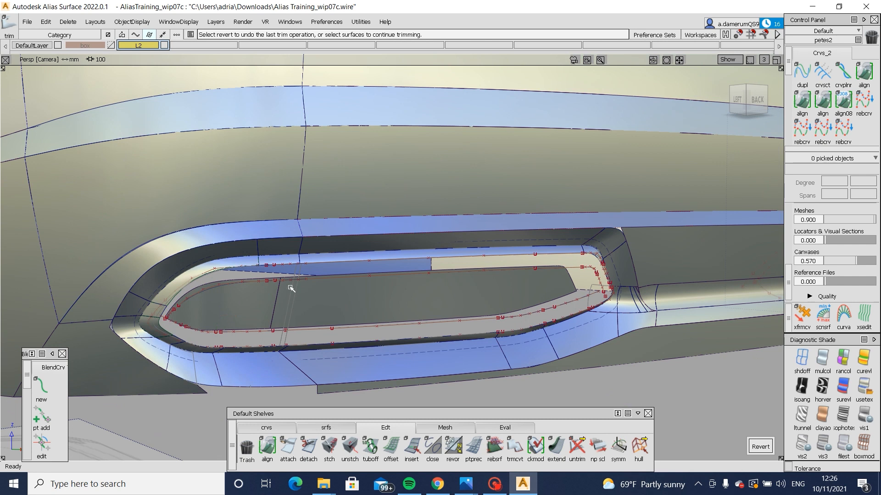
pyautogui.press('F2')
pyautogui.keyDown('alt'); pyautogui.keyDown('shift'); pyautogui.moveTo(419, 326); pyautogui.dragTo(452, 332); pyautogui.keyUp('shift'); pyautogui.keyUp('alt')
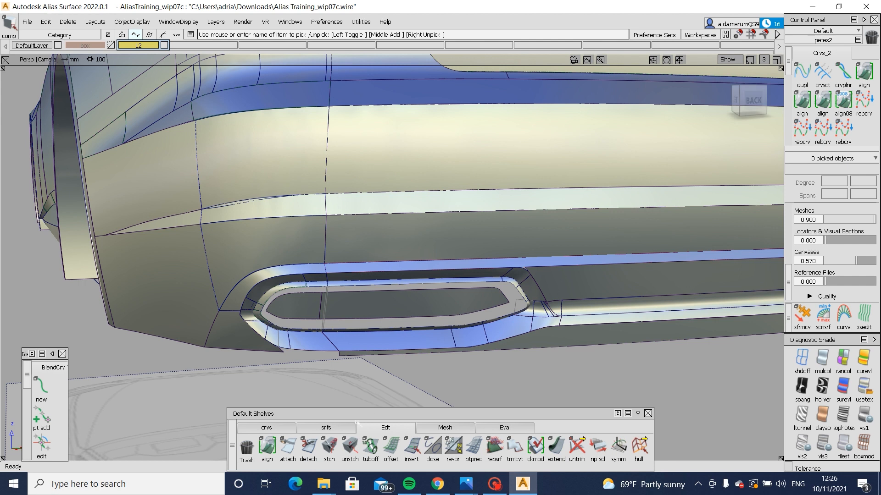
# Step: Skin a surface across the gap between the trimmed panel's long lower edge and the recess border's lower edge
pyautogui.click(329, 444)
pyautogui.click(326, 428)
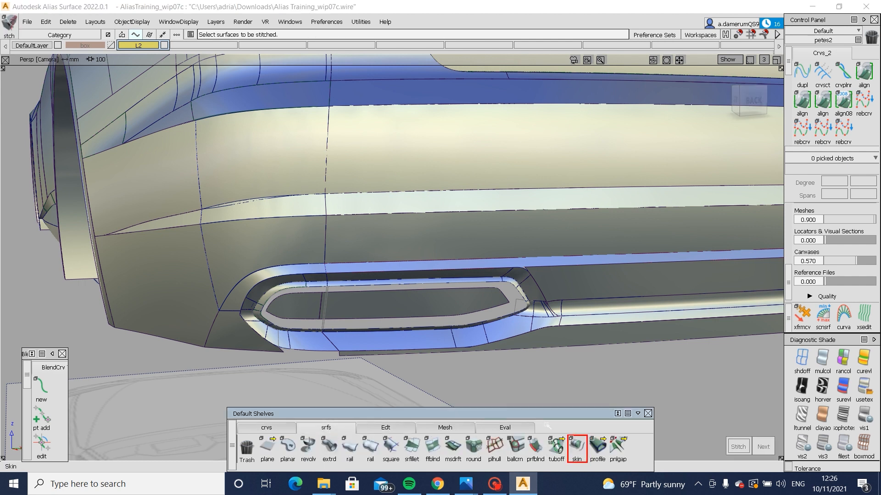
pyautogui.click(576, 444)
pyautogui.scroll(10, 401, 304)
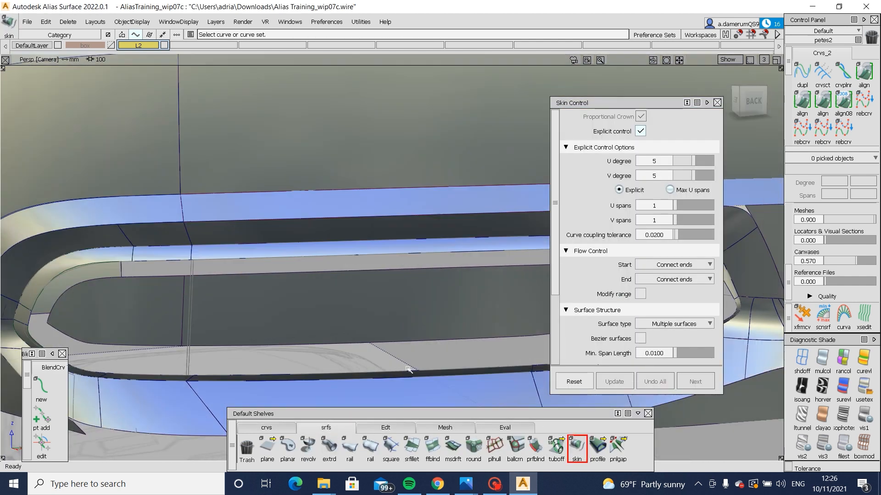
pyautogui.click(408, 371)
pyautogui.click(414, 340)
pyautogui.keyDown('alt'); pyautogui.keyDown('shift'); pyautogui.moveTo(401, 341); pyautogui.dragTo(321, 339, button='right'); pyautogui.keyUp('shift'); pyautogui.keyUp('alt')
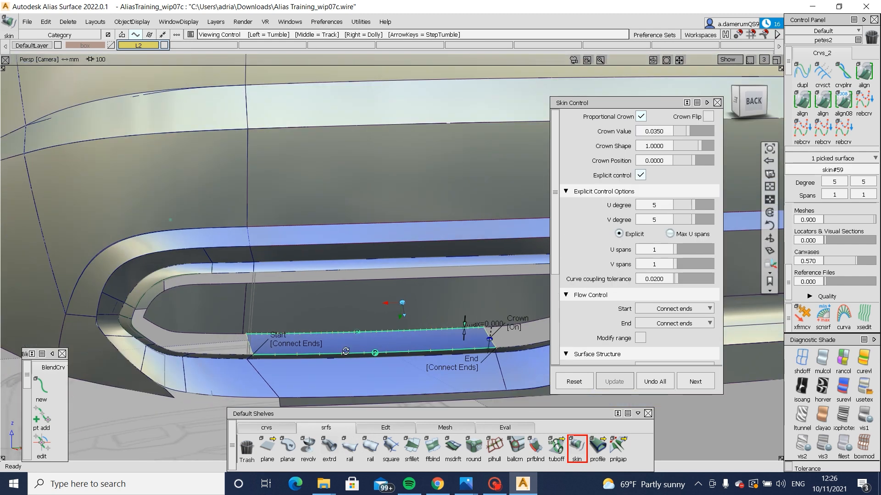
pyautogui.keyDown('alt'); pyautogui.keyDown('shift'); pyautogui.moveTo(321, 338); pyautogui.dragTo(241, 334); pyautogui.keyUp('shift'); pyautogui.keyUp('alt')
pyautogui.keyDown('alt'); pyautogui.keyDown('shift'); pyautogui.moveTo(323, 370); pyautogui.dragTo(336, 370, button='right'); pyautogui.keyUp('shift'); pyautogui.keyUp('alt')
# Step: Try the Default and Extend start flow options on the lower skin surface and return it to Connect ends
pyautogui.click(309, 367)
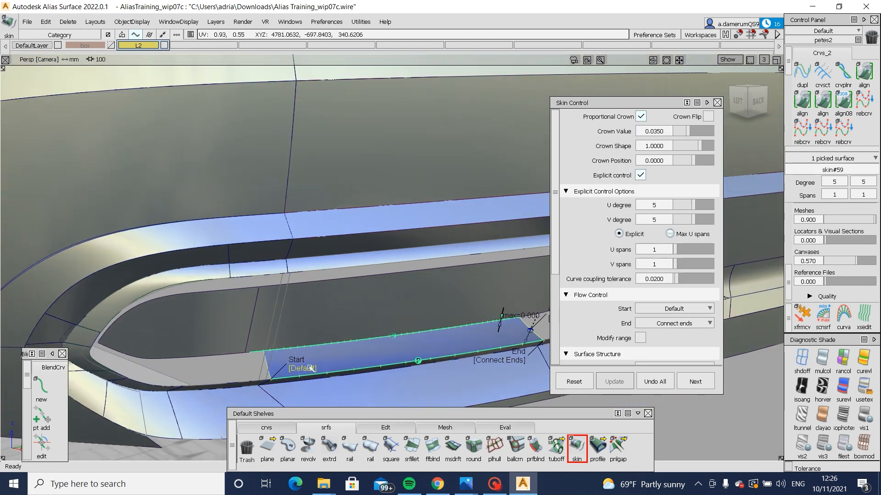
pyautogui.click(308, 367)
pyautogui.keyDown('alt'); pyautogui.keyDown('shift'); pyautogui.moveTo(274, 354); pyautogui.dragTo(295, 357, button='right'); pyautogui.keyUp('shift'); pyautogui.keyUp('alt')
pyautogui.click(300, 393)
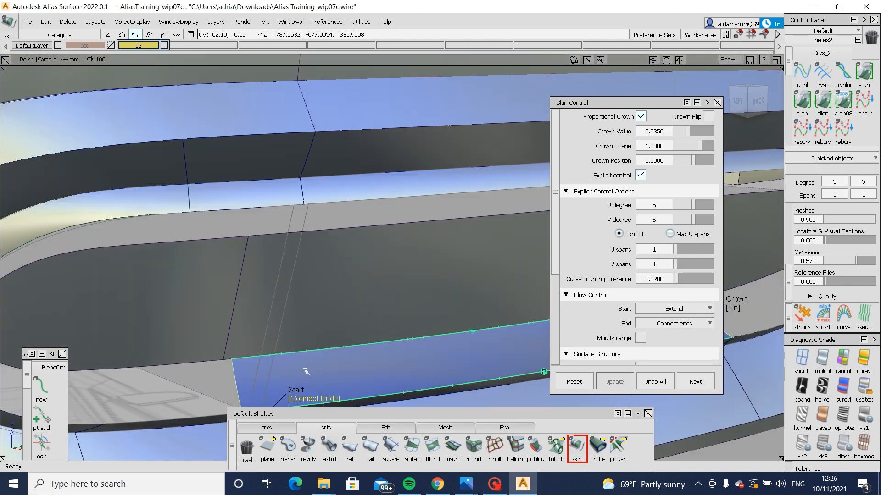
# Step: Flip the lower skin surface's crown and set its Crown Position to -0.2 and Crown Value to 0.07
pyautogui.keyDown('alt'); pyautogui.keyDown('shift'); pyautogui.moveTo(305, 371); pyautogui.dragTo(275, 292); pyautogui.keyUp('shift'); pyautogui.keyUp('alt')
pyautogui.click(708, 117)
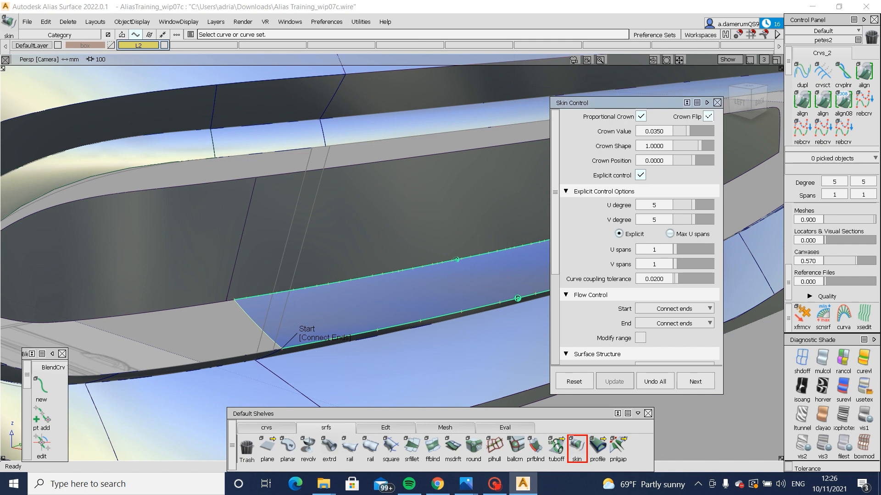
pyautogui.keyDown('alt'); pyautogui.keyDown('shift'); pyautogui.moveTo(508, 207); pyautogui.dragTo(487, 247, button='right'); pyautogui.keyUp('shift'); pyautogui.keyUp('alt')
pyautogui.keyDown('alt'); pyautogui.keyDown('shift'); pyautogui.moveTo(487, 247); pyautogui.dragTo(490, 244); pyautogui.keyUp('shift'); pyautogui.keyUp('alt')
pyautogui.keyDown('alt'); pyautogui.keyDown('shift'); pyautogui.moveTo(491, 244); pyautogui.dragTo(502, 242, button='right'); pyautogui.keyUp('shift'); pyautogui.keyUp('alt')
pyautogui.keyDown('alt'); pyautogui.keyDown('shift'); pyautogui.moveTo(502, 243); pyautogui.dragTo(589, 238); pyautogui.keyUp('shift'); pyautogui.keyUp('alt')
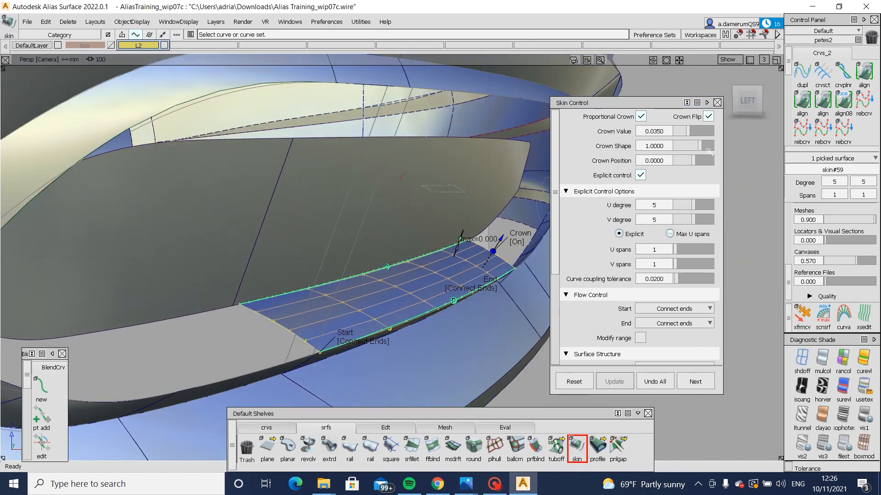
pyautogui.moveTo(697, 161); pyautogui.dragTo(690, 161)
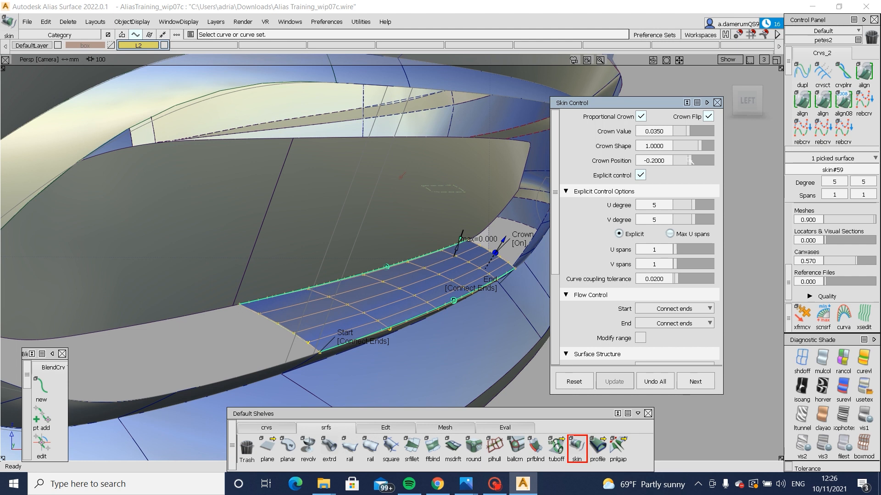
pyautogui.moveTo(689, 131); pyautogui.dragTo(702, 131)
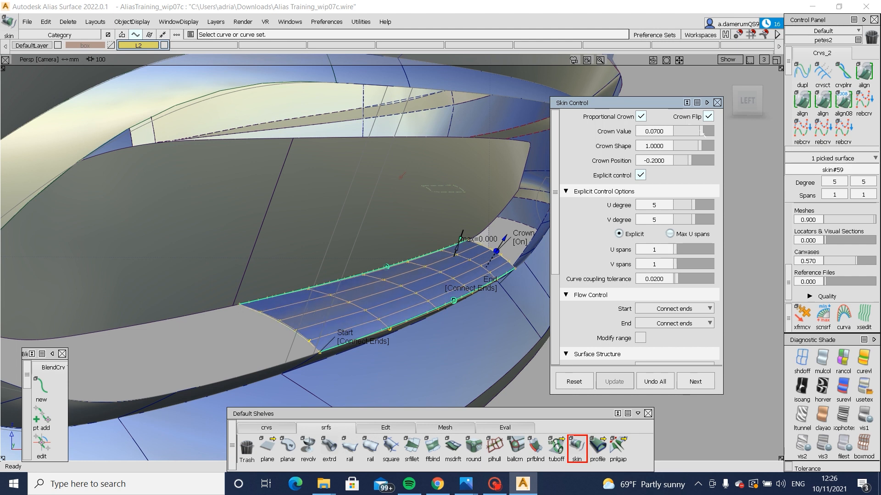
# Step: Skin a second surface between the inner panel's rising lower edge and the border edge below it
pyautogui.keyDown('alt'); pyautogui.keyDown('shift'); pyautogui.moveTo(272, 284); pyautogui.dragTo(321, 270); pyautogui.keyUp('shift'); pyautogui.keyUp('alt')
pyautogui.keyDown('alt'); pyautogui.keyDown('shift'); pyautogui.moveTo(321, 270); pyautogui.dragTo(92, 287, button='right'); pyautogui.keyUp('shift'); pyautogui.keyUp('alt')
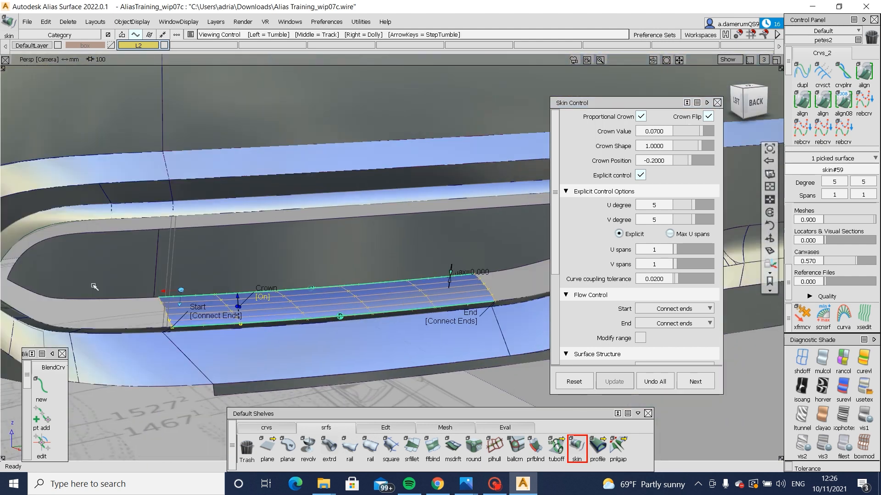
pyautogui.keyDown('alt'); pyautogui.keyDown('shift'); pyautogui.moveTo(476, 292); pyautogui.dragTo(324, 275, button='middle'); pyautogui.keyUp('shift'); pyautogui.keyUp('alt')
pyautogui.keyDown('alt'); pyautogui.keyDown('shift'); pyautogui.moveTo(138, 286); pyautogui.dragTo(90, 293); pyautogui.keyUp('shift'); pyautogui.keyUp('alt')
pyautogui.press('space')
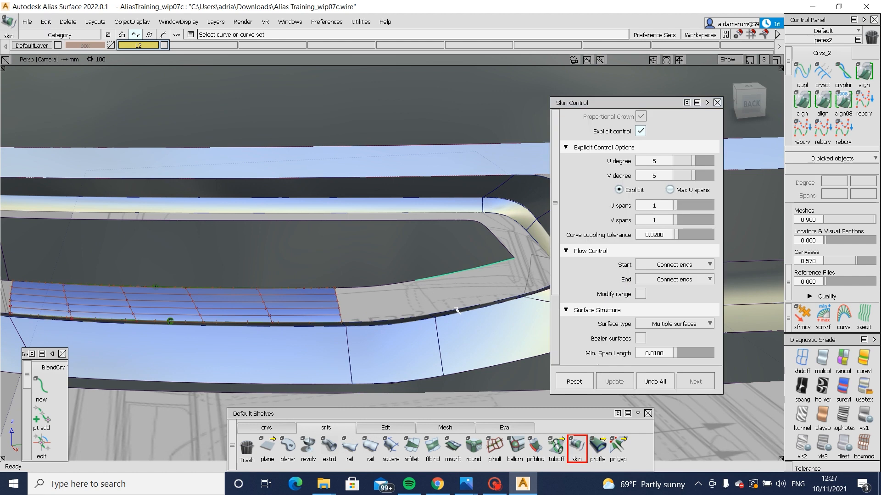
pyautogui.click(456, 311)
pyautogui.keyDown('alt'); pyautogui.keyDown('shift'); pyautogui.moveTo(458, 305); pyautogui.dragTo(484, 283); pyautogui.keyUp('shift'); pyautogui.keyUp('alt')
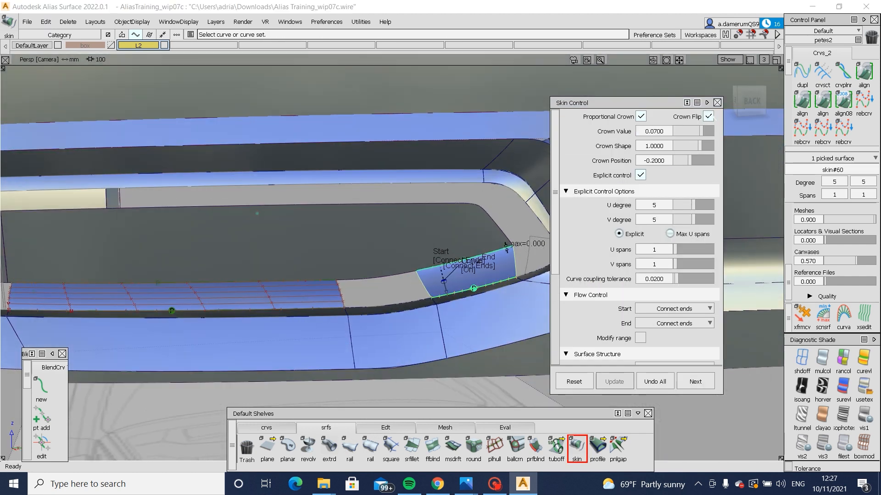
# Step: Turn off Crown Flip for the rising lower skin surface and set its Crown Position to 0.3
pyautogui.click(709, 116)
pyautogui.hotkey('alt', 'shift')
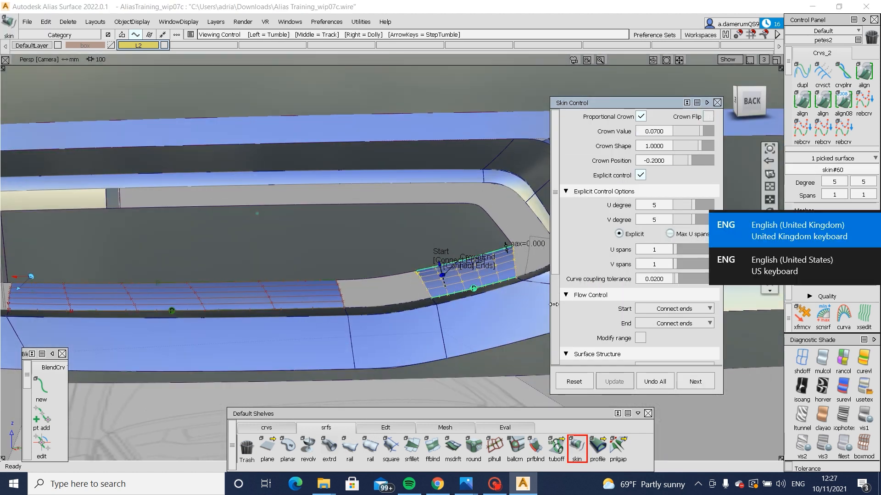
pyautogui.keyDown('alt'); pyautogui.keyDown('shift'); pyautogui.moveTo(475, 293); pyautogui.dragTo(449, 289); pyautogui.keyUp('shift'); pyautogui.keyUp('alt')
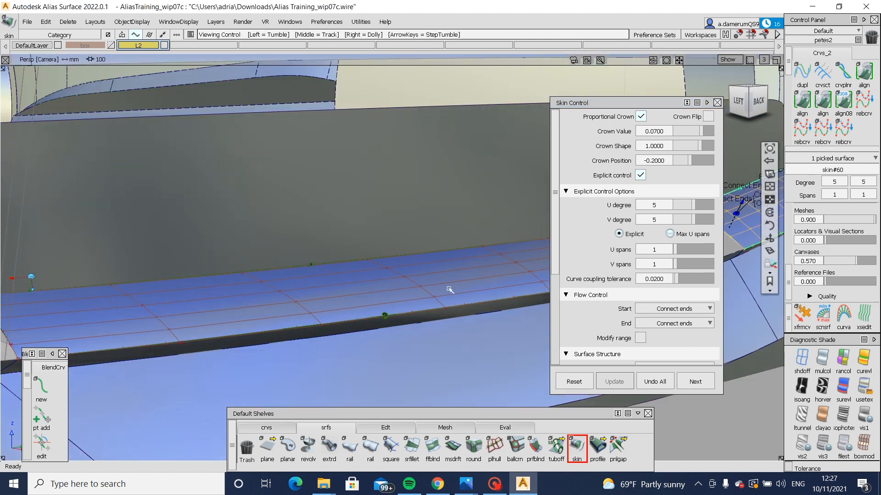
pyautogui.keyDown('alt'); pyautogui.keyDown('shift'); pyautogui.moveTo(479, 266); pyautogui.dragTo(165, 279, button='middle'); pyautogui.keyUp('shift'); pyautogui.keyUp('alt')
pyautogui.keyDown('alt'); pyautogui.keyDown('shift'); pyautogui.moveTo(497, 255); pyautogui.dragTo(511, 298); pyautogui.keyUp('shift'); pyautogui.keyUp('alt')
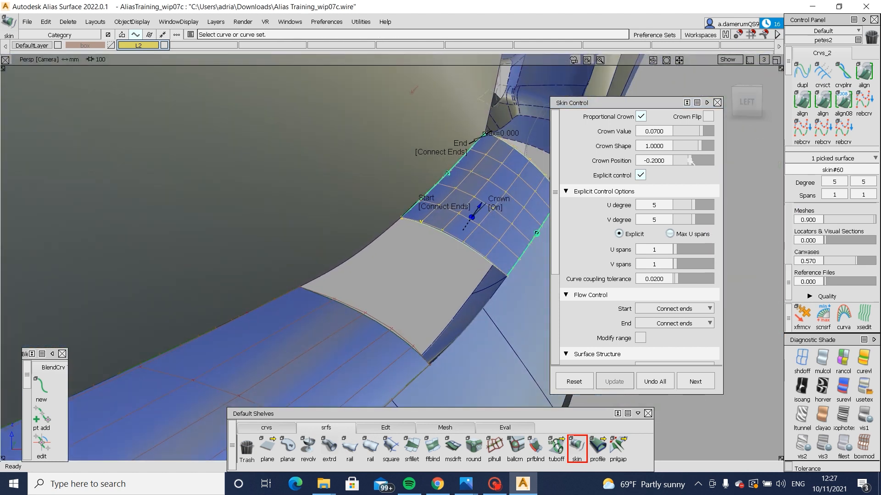
pyautogui.moveTo(690, 161); pyautogui.dragTo(702, 163)
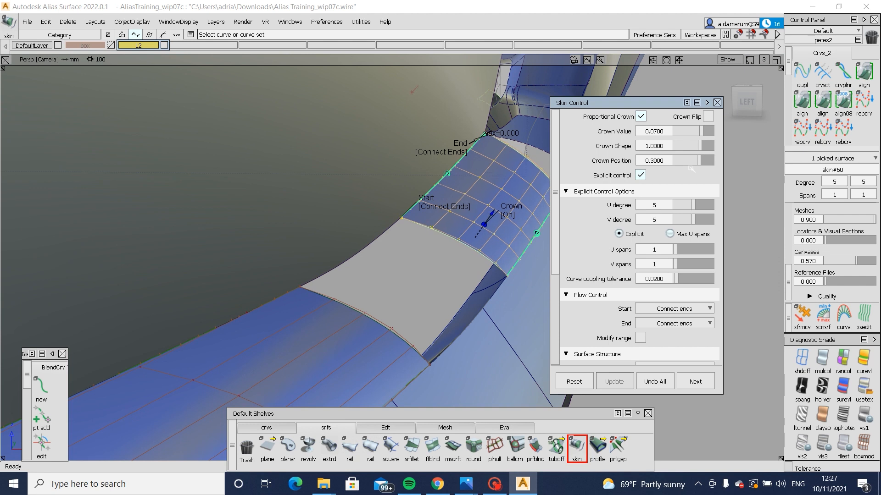
pyautogui.keyDown('alt'); pyautogui.keyDown('shift'); pyautogui.moveTo(300, 267); pyautogui.dragTo(280, 292, button='middle'); pyautogui.keyUp('shift'); pyautogui.keyUp('alt')
pyautogui.keyDown('alt'); pyautogui.keyDown('shift'); pyautogui.moveTo(280, 292); pyautogui.dragTo(174, 275, button='right'); pyautogui.keyUp('shift'); pyautogui.keyUp('alt')
pyautogui.keyDown('alt'); pyautogui.keyDown('shift'); pyautogui.moveTo(175, 275); pyautogui.dragTo(447, 301); pyautogui.keyUp('shift'); pyautogui.keyUp('alt')
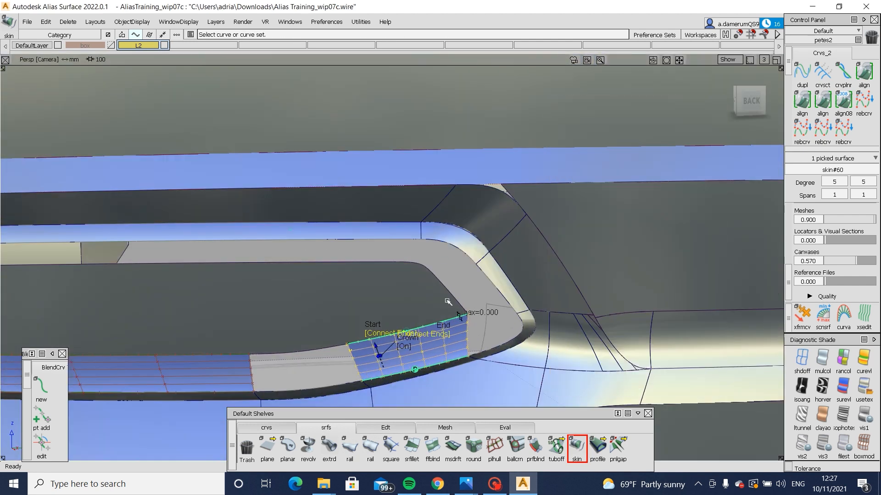
# Step: Reopen the rising lower skin surface for editing and set its end flow control to Default
pyautogui.keyDown('alt'); pyautogui.keyDown('shift'); pyautogui.moveTo(462, 338); pyautogui.dragTo(491, 350, button='right'); pyautogui.keyUp('shift'); pyautogui.keyUp('alt')
pyautogui.keyDown('alt'); pyautogui.keyDown('shift'); pyautogui.moveTo(491, 350); pyautogui.dragTo(433, 314, button='middle'); pyautogui.keyUp('shift'); pyautogui.keyUp('alt')
pyautogui.keyDown('ctrl'); pyautogui.keyDown('shift'); pyautogui.moveTo(432, 315); pyautogui.dragTo(378, 313); pyautogui.keyUp('shift'); pyautogui.keyUp('ctrl')
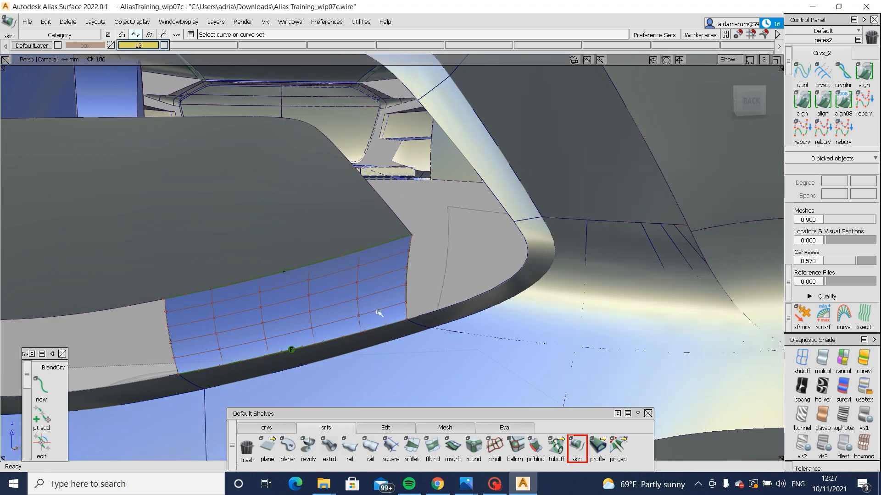
pyautogui.click(379, 313)
pyautogui.click(381, 255)
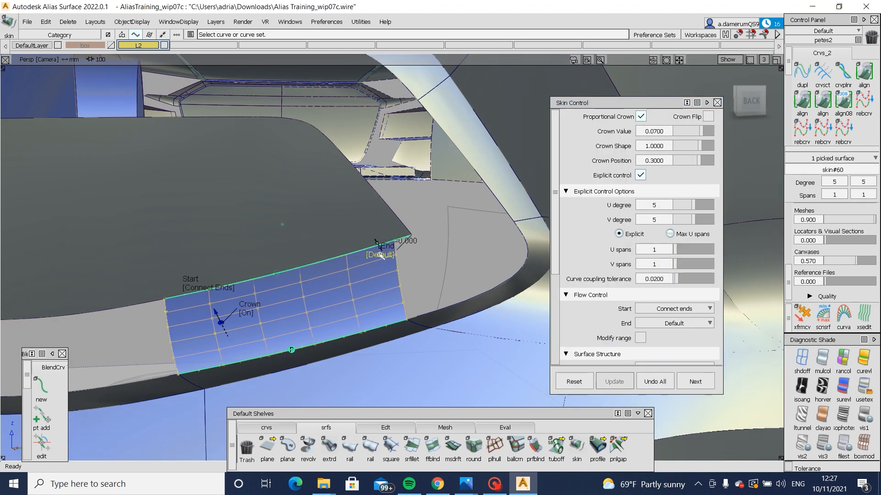
# Step: Try to skin a surface between the inner panel's sloping end edge and the facing border edge
pyautogui.click(385, 200)
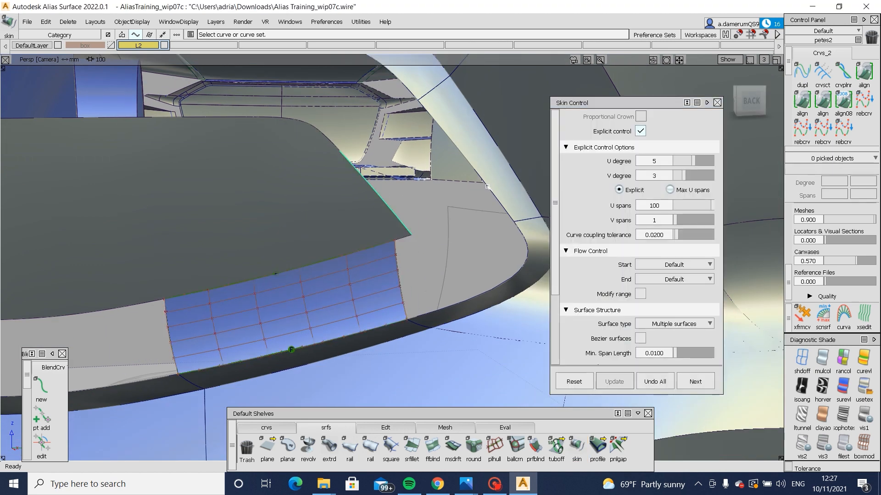
pyautogui.click(492, 194)
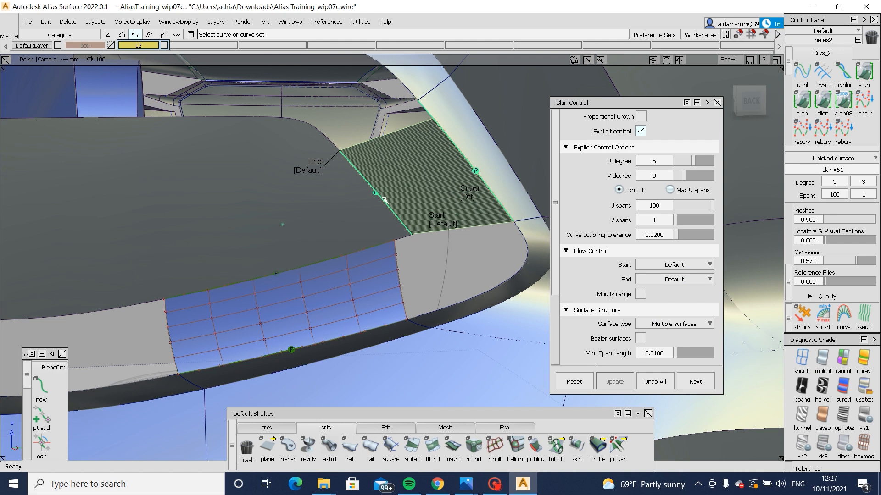
pyautogui.keyDown('alt'); pyautogui.keyDown('shift'); pyautogui.moveTo(385, 201); pyautogui.dragTo(415, 209); pyautogui.keyUp('shift'); pyautogui.keyUp('alt')
pyautogui.click(654, 376)
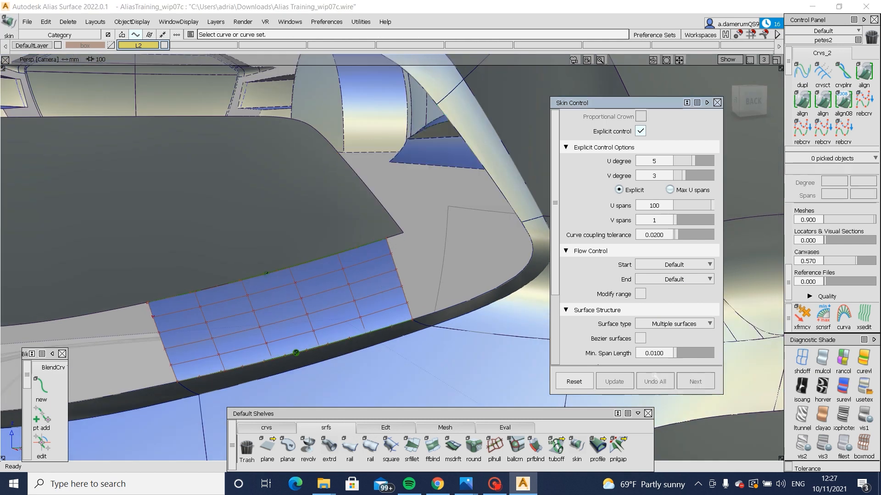
# Step: Try to place a reference plane at the end edge of the rising lower skin surface
pyautogui.keyDown('ctrl'); pyautogui.keyDown('shift'); pyautogui.moveTo(339, 326); pyautogui.dragTo(338, 326); pyautogui.keyUp('shift'); pyautogui.keyUp('ctrl')
pyautogui.click(339, 326)
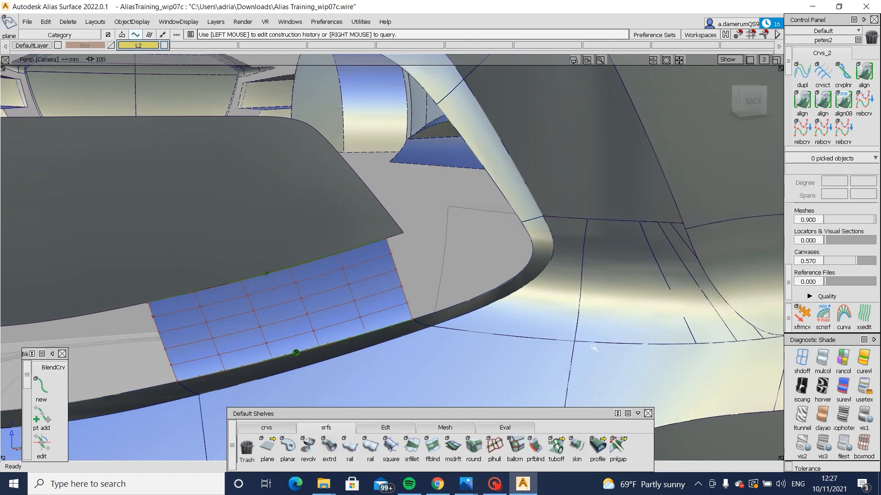
pyautogui.click(376, 273)
pyautogui.keyDown('alt'); pyautogui.keyDown('shift'); pyautogui.moveTo(341, 292); pyautogui.dragTo(346, 333); pyautogui.keyUp('shift'); pyautogui.keyUp('alt')
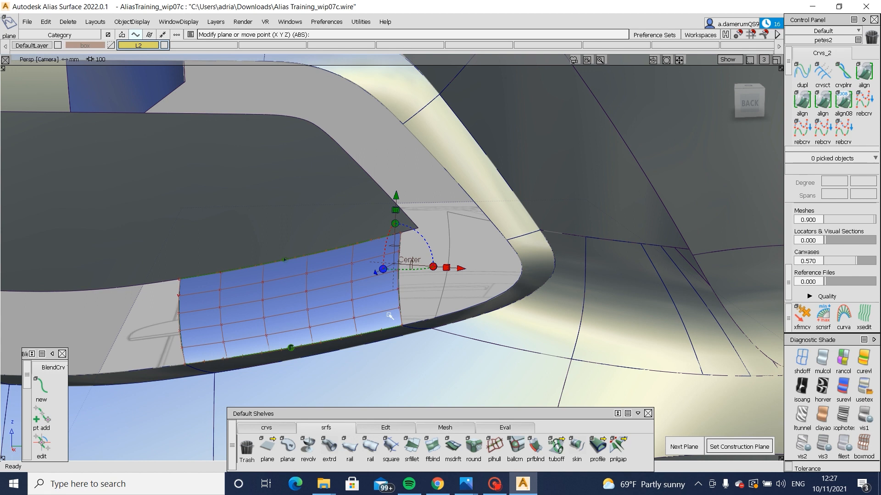
# Step: Skin a surface between the inner panel's sloping end edge and the facing border edge, reusing the rising lower skin surface's settings
pyautogui.keyDown('ctrl'); pyautogui.keyDown('shift'); pyautogui.moveTo(390, 317); pyautogui.dragTo(367, 279); pyautogui.keyUp('shift'); pyautogui.keyUp('ctrl')
pyautogui.keyDown('alt'); pyautogui.keyDown('shift'); pyautogui.moveTo(367, 280); pyautogui.dragTo(311, 277, button='right'); pyautogui.keyUp('shift'); pyautogui.keyUp('alt')
pyautogui.keyDown('ctrl'); pyautogui.keyDown('shift'); pyautogui.moveTo(308, 277); pyautogui.dragTo(306, 294); pyautogui.keyUp('shift'); pyautogui.keyUp('ctrl')
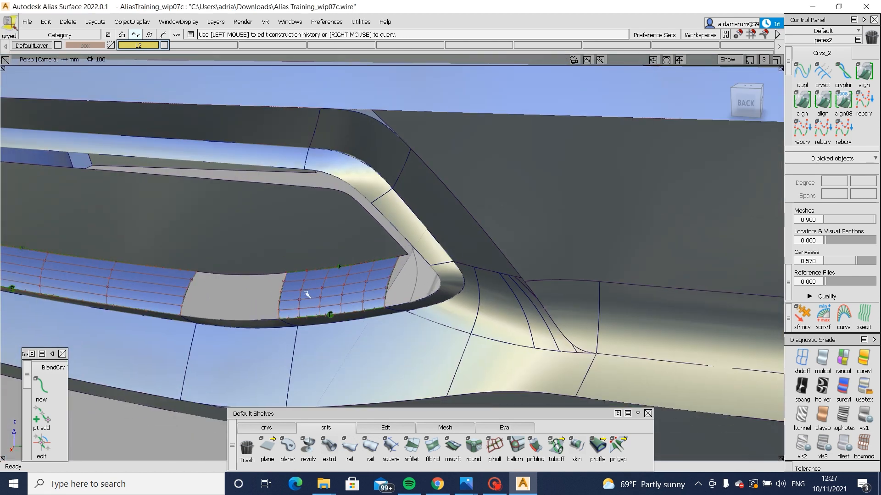
pyautogui.click(306, 294)
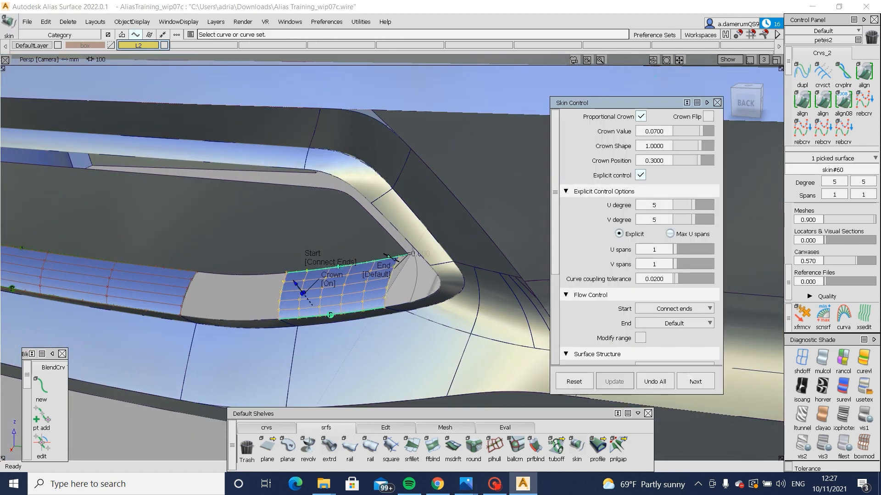
pyautogui.click(691, 379)
pyautogui.moveTo(380, 275)
pyautogui.keyDown('alt'); pyautogui.keyDown('shift'); pyautogui.mouseDown()
pyautogui.moveTo(406, 248)
pyautogui.moveTo(383, 240)
pyautogui.moveTo(404, 243)
pyautogui.moveTo(354, 245)
pyautogui.moveTo(365, 292)
pyautogui.moveTo(365, 267)
pyautogui.mouseUp(); pyautogui.keyUp('shift'); pyautogui.keyUp('alt')
pyautogui.click(382, 239)
pyautogui.click(440, 232)
pyautogui.keyDown('ctrl'); pyautogui.keyDown('shift'); pyautogui.moveTo(461, 174); pyautogui.dragTo(421, 170, button='right'); pyautogui.keyUp('shift'); pyautogui.keyUp('ctrl')
pyautogui.click(409, 236)
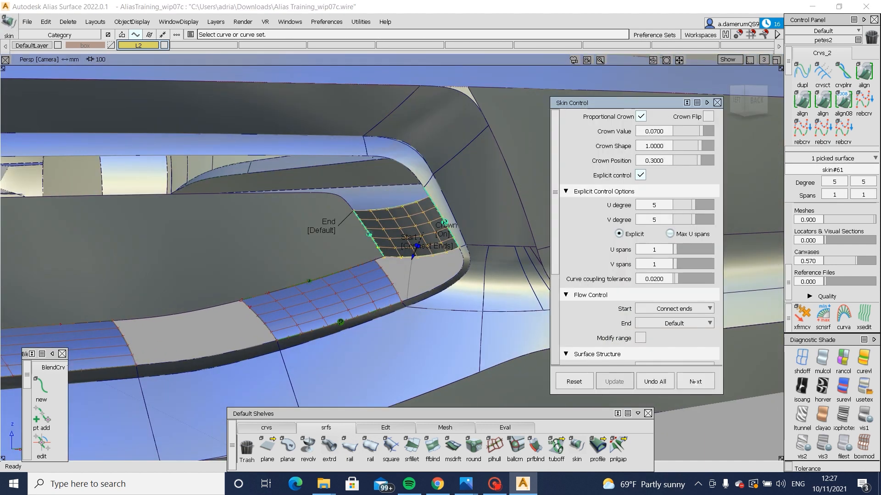
pyautogui.click(695, 382)
# Step: Skin a surface between the inner panel's lower edge and the facing border edge at the recess's opposite end, with Crown Flip on
pyautogui.keyDown('alt'); pyautogui.keyDown('shift'); pyautogui.moveTo(294, 214); pyautogui.dragTo(214, 194); pyautogui.keyUp('shift'); pyautogui.keyUp('alt')
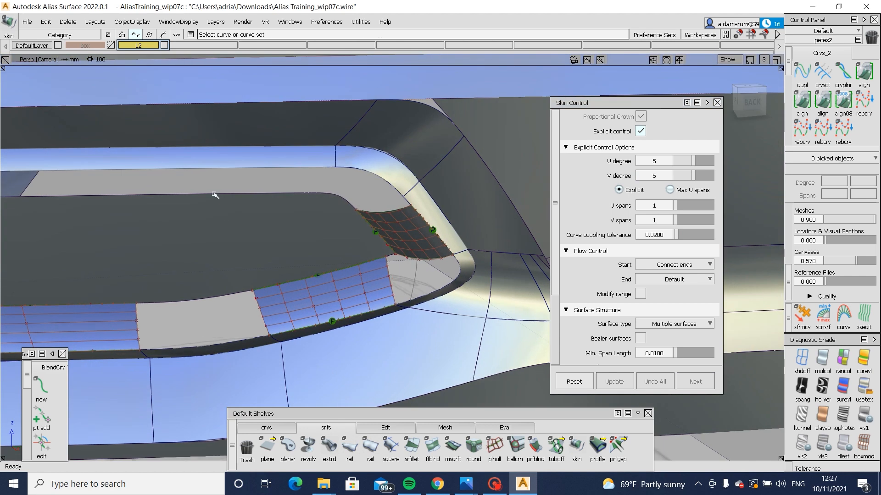
pyautogui.click(239, 167)
pyautogui.keyDown('alt'); pyautogui.keyDown('shift'); pyautogui.moveTo(240, 167); pyautogui.dragTo(108, 202); pyautogui.keyUp('shift'); pyautogui.keyUp('alt')
pyautogui.keyDown('alt'); pyautogui.keyDown('shift'); pyautogui.moveTo(109, 202); pyautogui.dragTo(367, 211, button='middle'); pyautogui.keyUp('shift'); pyautogui.keyUp('alt')
pyautogui.keyDown('alt'); pyautogui.keyDown('shift'); pyautogui.moveTo(312, 282); pyautogui.dragTo(365, 297, button='right'); pyautogui.keyUp('shift'); pyautogui.keyUp('alt')
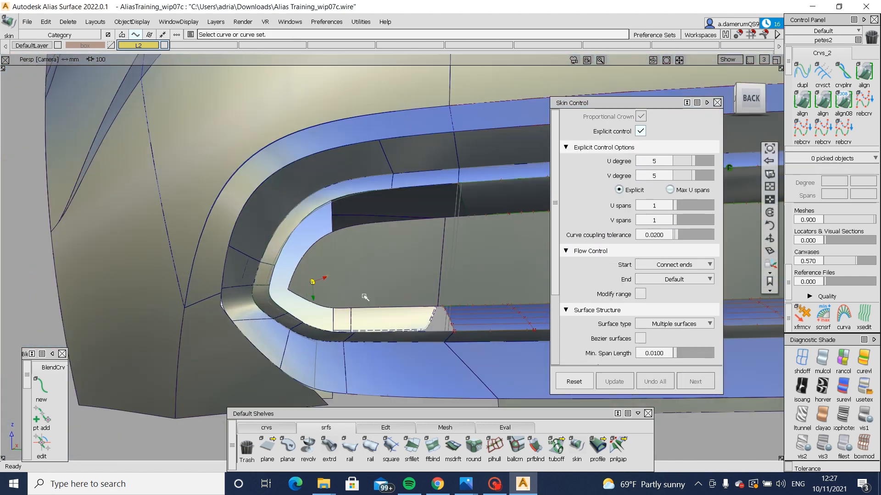
pyautogui.keyDown('alt'); pyautogui.keyDown('shift'); pyautogui.moveTo(365, 298); pyautogui.dragTo(396, 314); pyautogui.keyUp('shift'); pyautogui.keyUp('alt')
pyautogui.click(405, 350)
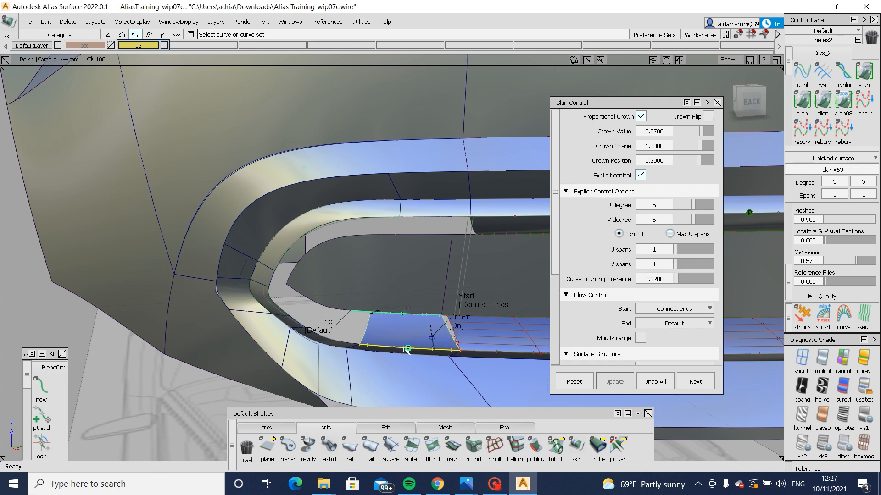
pyautogui.click(708, 117)
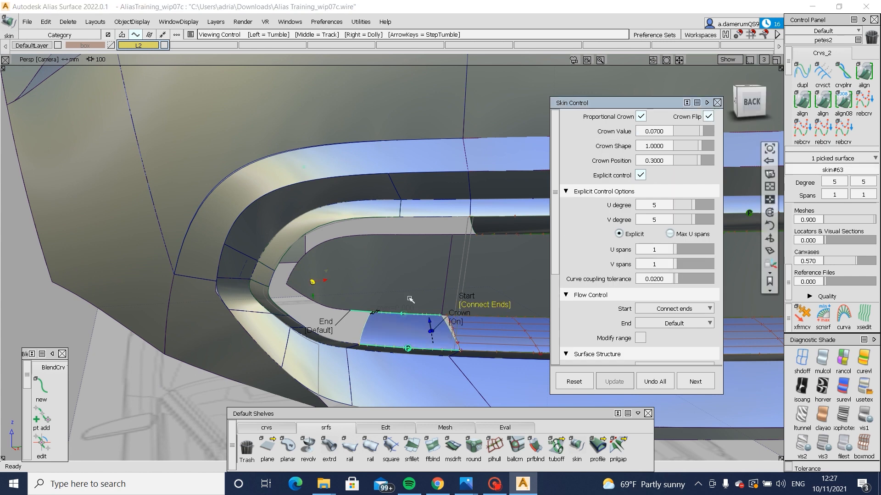
# Step: Try the Extend start flow control on the long lower skin surface
pyautogui.keyDown('alt'); pyautogui.keyDown('shift'); pyautogui.moveTo(410, 299); pyautogui.dragTo(451, 313, button='right'); pyautogui.keyUp('shift'); pyautogui.keyUp('alt')
pyautogui.keyDown('alt'); pyautogui.keyDown('shift'); pyautogui.moveTo(451, 314); pyautogui.dragTo(448, 345); pyautogui.keyUp('shift'); pyautogui.keyUp('alt')
pyautogui.keyDown('alt'); pyautogui.keyDown('shift'); pyautogui.moveTo(448, 345); pyautogui.dragTo(416, 317, button='middle'); pyautogui.keyUp('shift'); pyautogui.keyUp('alt')
pyautogui.keyDown('alt'); pyautogui.keyDown('shift'); pyautogui.moveTo(416, 317); pyautogui.dragTo(393, 316); pyautogui.keyUp('shift'); pyautogui.keyUp('alt')
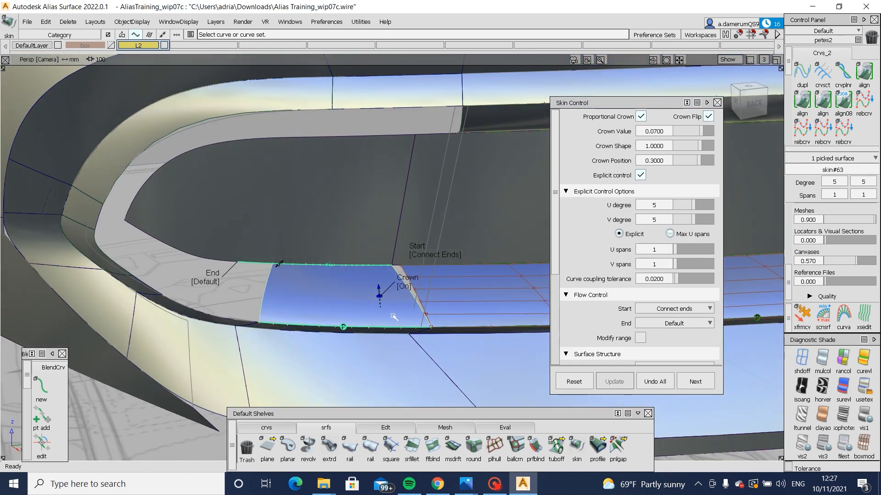
pyautogui.click(526, 307)
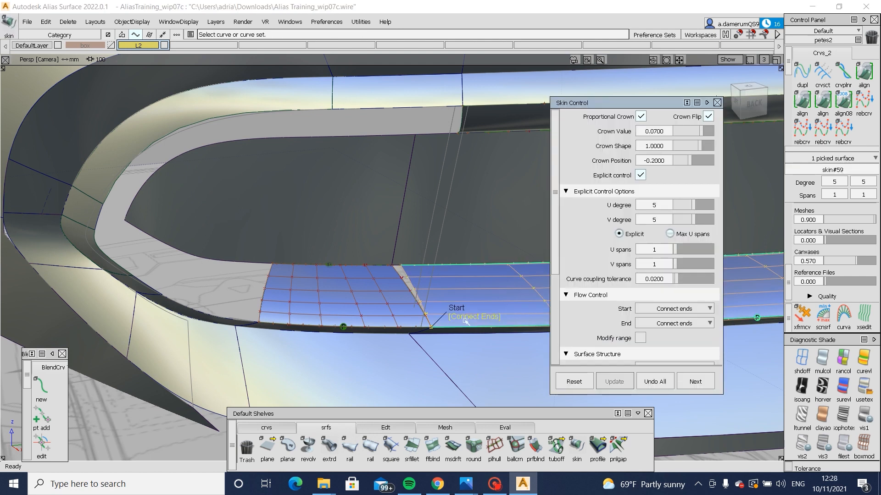
pyautogui.click(466, 322)
pyautogui.click(463, 317)
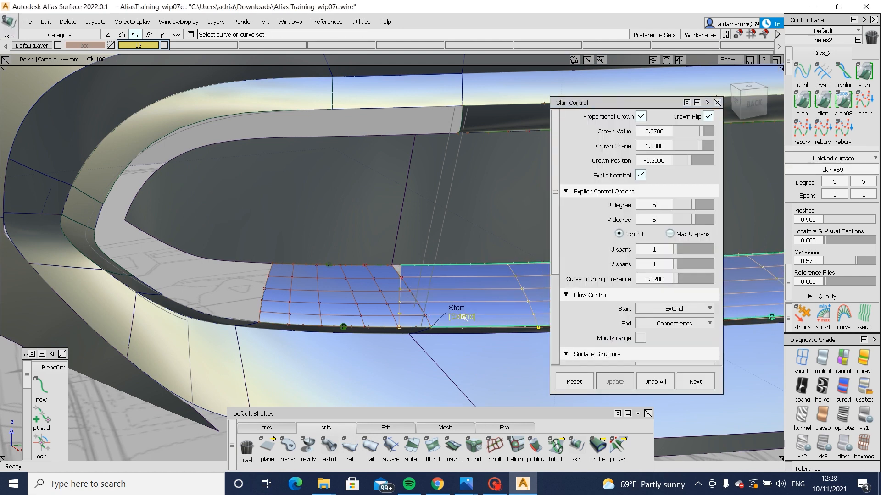
pyautogui.click(463, 317)
pyautogui.click(431, 375)
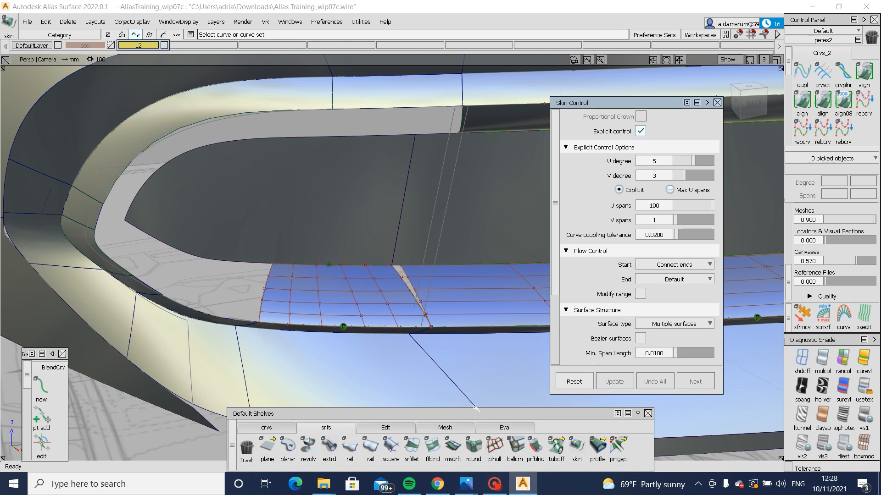
# Step: Skin a surface between the inner panel's edge below its pointed tip and the facing border edge, with end flow control set to Extend
pyautogui.click(298, 303)
pyautogui.click(239, 302)
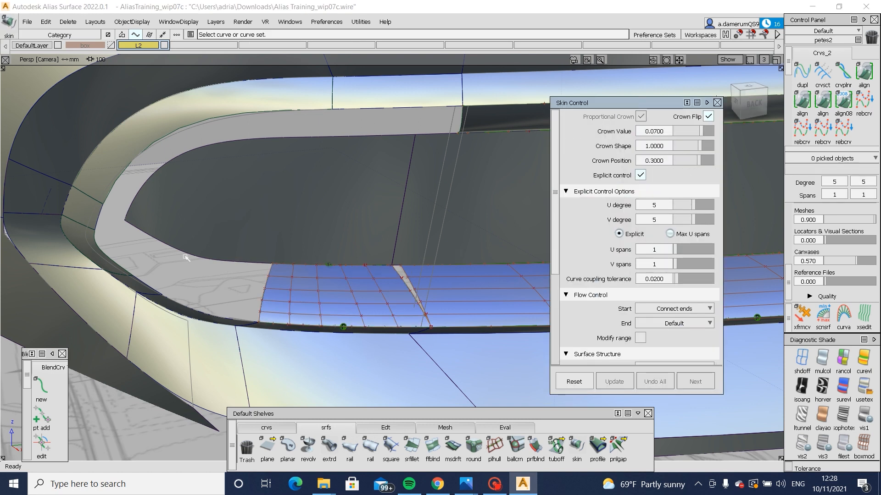
pyautogui.keyDown('alt'); pyautogui.keyDown('shift'); pyautogui.moveTo(161, 244); pyautogui.dragTo(129, 302); pyautogui.keyUp('shift'); pyautogui.keyUp('alt')
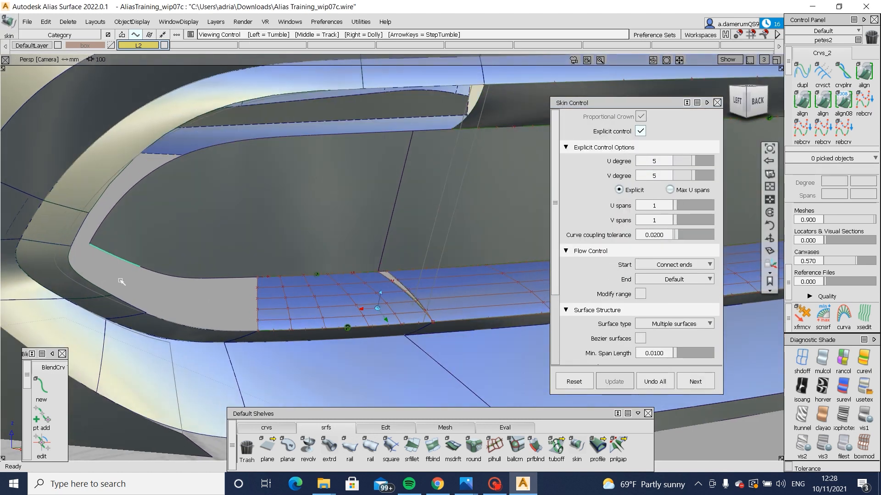
pyautogui.click(128, 304)
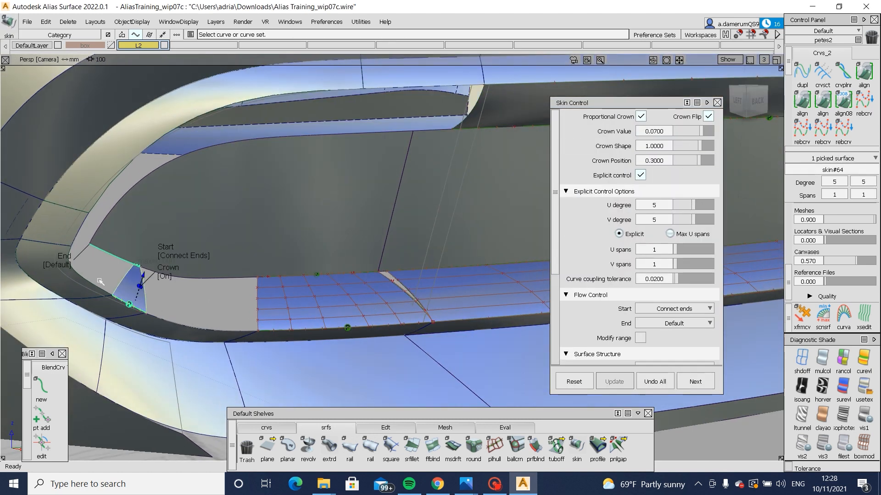
pyautogui.click(58, 270)
pyautogui.keyDown('alt'); pyautogui.keyDown('shift'); pyautogui.moveTo(262, 306); pyautogui.dragTo(198, 238); pyautogui.keyUp('shift'); pyautogui.keyUp('alt')
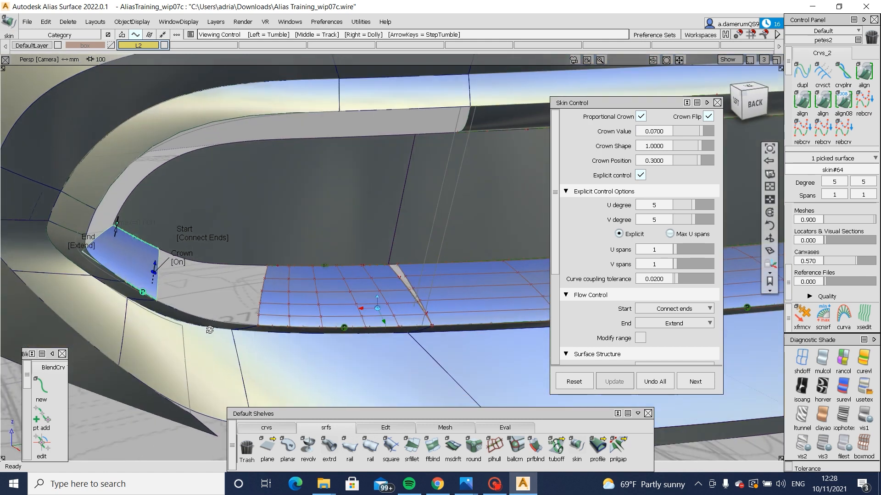
pyautogui.moveTo(183, 221); pyautogui.dragTo(209, 264, button='right')
# Step: Skin a surface between the inner panel's edge above its pointed tip and the facing border edge, reusing the below-tip skin's settings
pyautogui.click(113, 231)
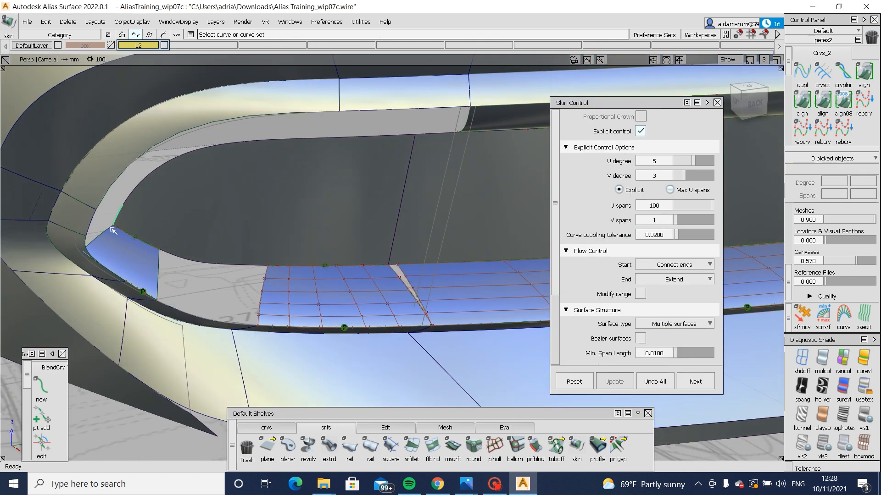
pyautogui.click(115, 273)
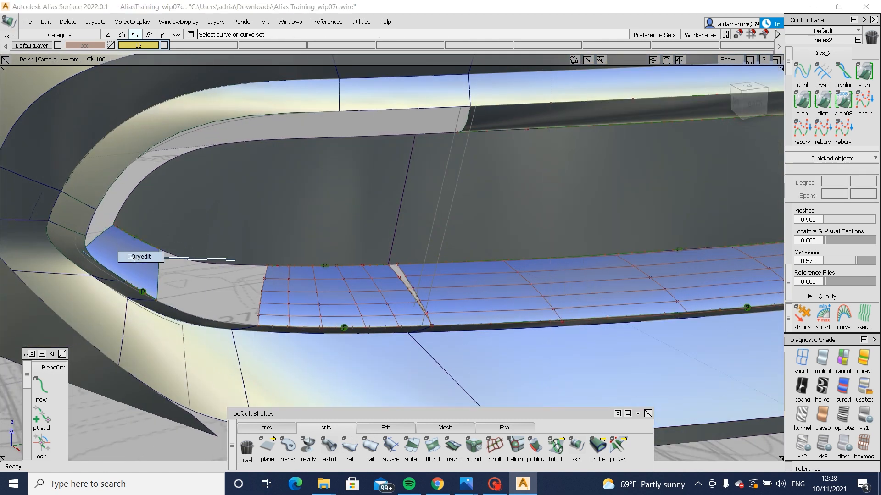
pyautogui.click(118, 222)
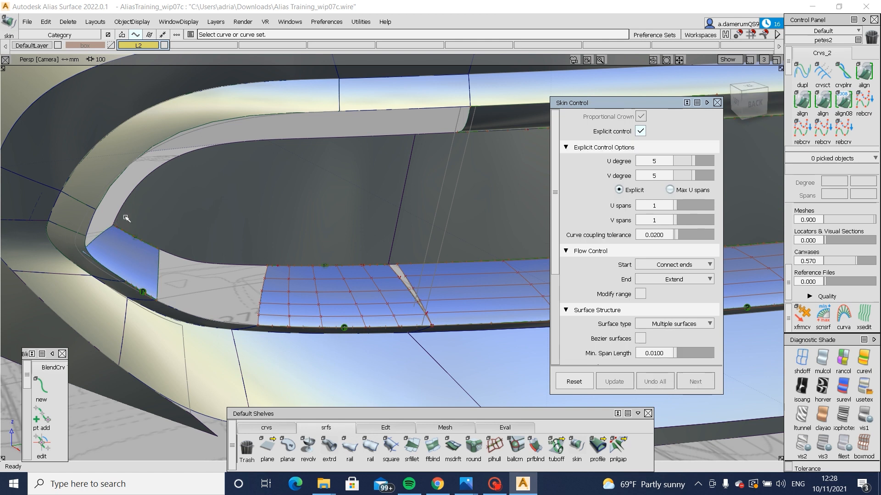
pyautogui.click(90, 224)
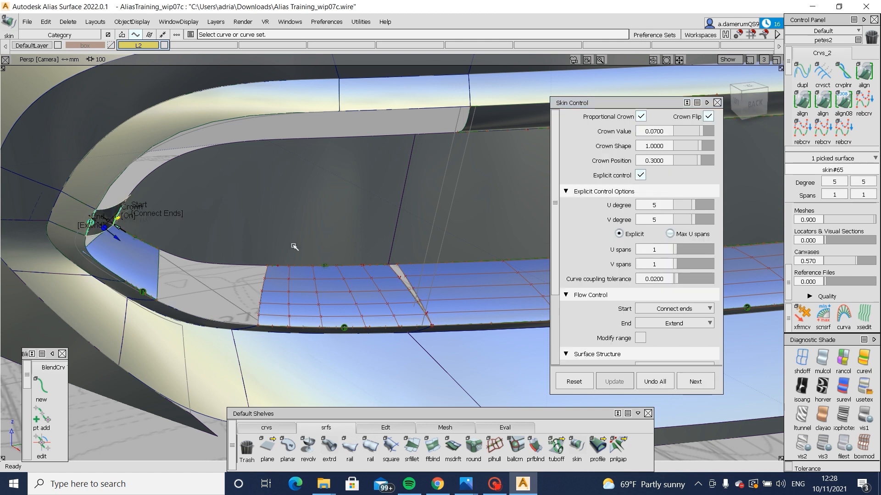
pyautogui.click(117, 226)
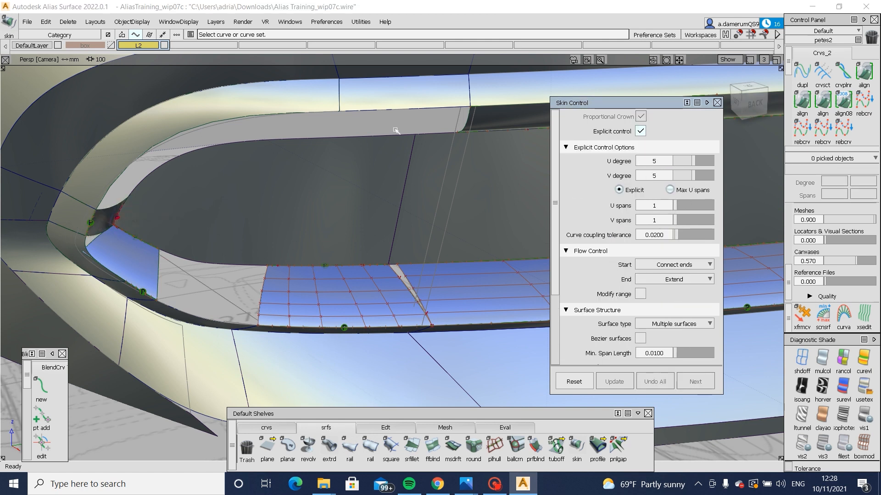
# Step: Align the border's lower corner blend surface to its neighbour with G2 Edge continuity and a start curvature scalar of about 0.9
pyautogui.keyDown('alt'); pyautogui.keyDown('shift'); pyautogui.moveTo(443, 139); pyautogui.dragTo(426, 132); pyautogui.keyUp('shift'); pyautogui.keyUp('alt')
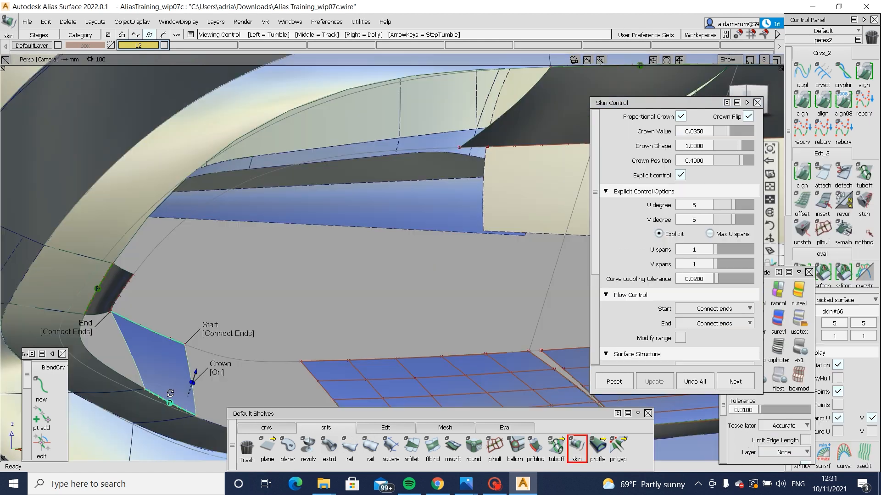
pyautogui.keyDown('alt'); pyautogui.keyDown('shift'); pyautogui.moveTo(293, 257); pyautogui.dragTo(297, 262); pyautogui.keyUp('shift'); pyautogui.keyUp('alt')
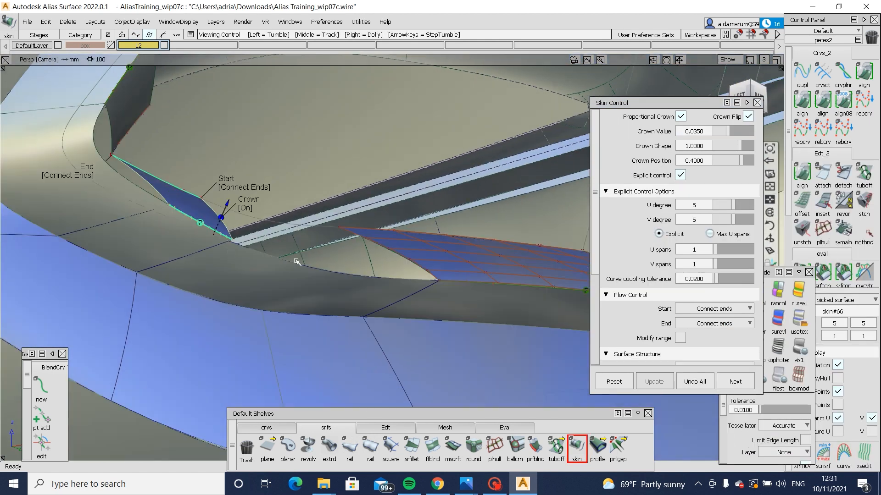
pyautogui.keyDown('alt'); pyautogui.keyDown('shift'); pyautogui.moveTo(268, 294); pyautogui.dragTo(261, 330); pyautogui.keyUp('shift'); pyautogui.keyUp('alt')
pyautogui.click(312, 266)
pyautogui.doubleClick(801, 101)
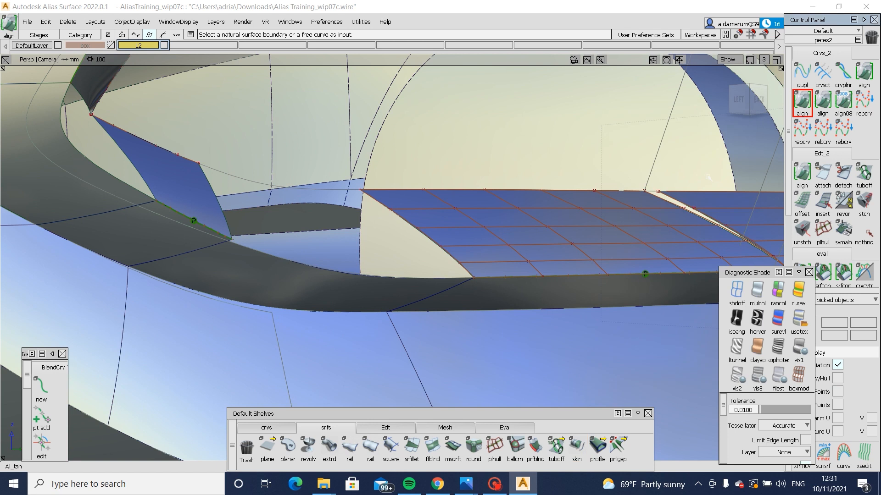
pyautogui.click(207, 250)
pyautogui.click(211, 247)
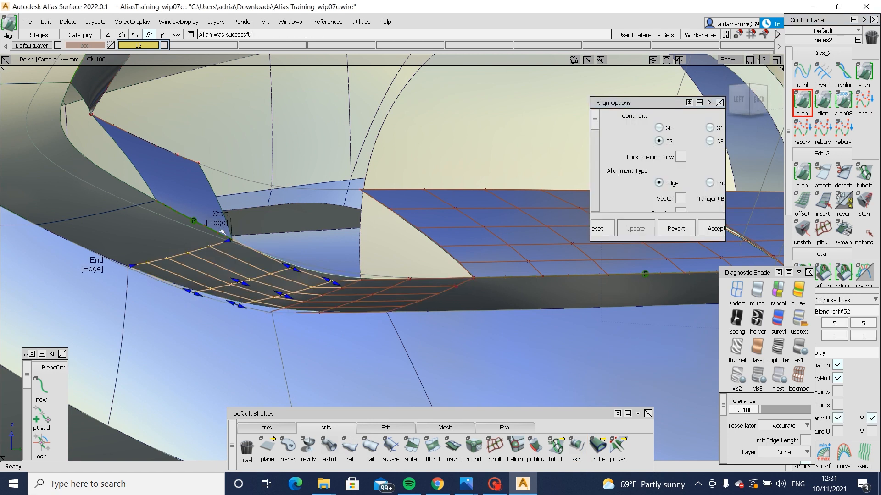
pyautogui.keyDown('alt'); pyautogui.keyDown('shift'); pyautogui.moveTo(377, 302); pyautogui.dragTo(309, 284); pyautogui.keyUp('shift'); pyautogui.keyUp('alt')
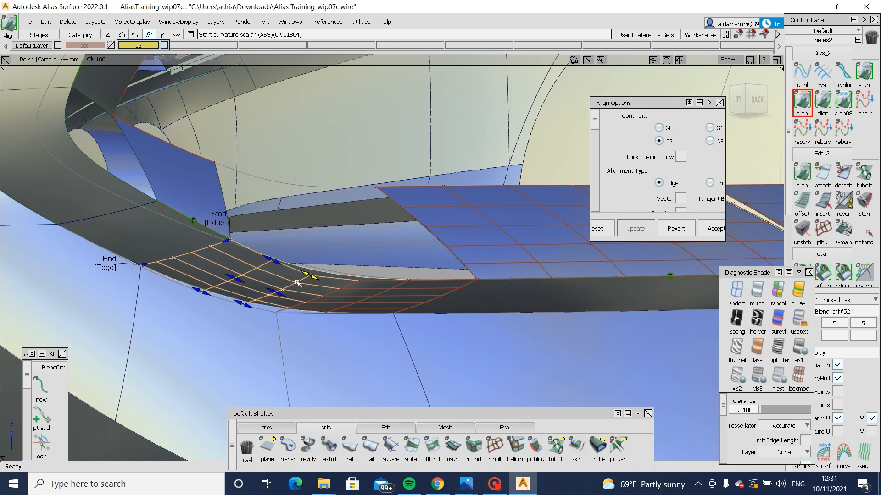
# Step: Create a freeform blend with G2 curvature on both sides between the below-tip skin and the adjacent lower skin surface
pyautogui.click(432, 442)
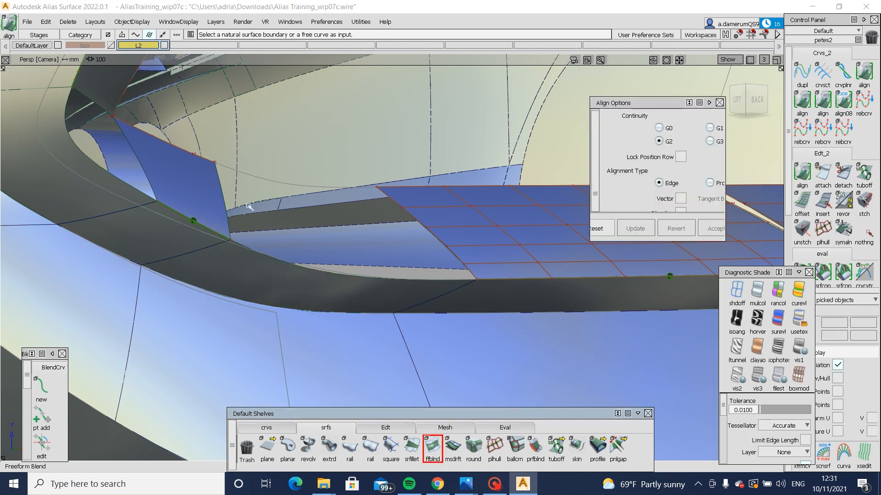
pyautogui.keyDown('alt'); pyautogui.keyDown('shift'); pyautogui.moveTo(293, 294); pyautogui.dragTo(275, 255); pyautogui.keyUp('shift'); pyautogui.keyUp('alt')
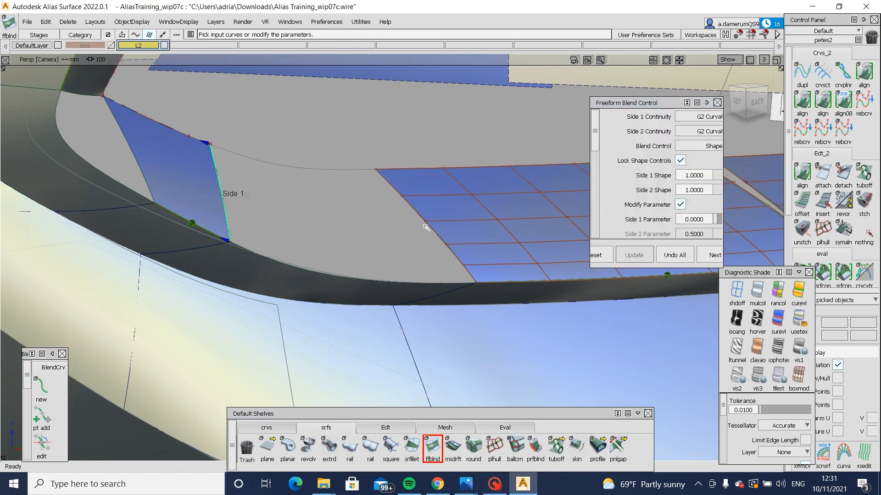
pyautogui.click(447, 241)
pyautogui.keyDown('alt'); pyautogui.keyDown('shift'); pyautogui.moveTo(446, 242); pyautogui.dragTo(240, 229); pyautogui.keyUp('shift'); pyautogui.keyUp('alt')
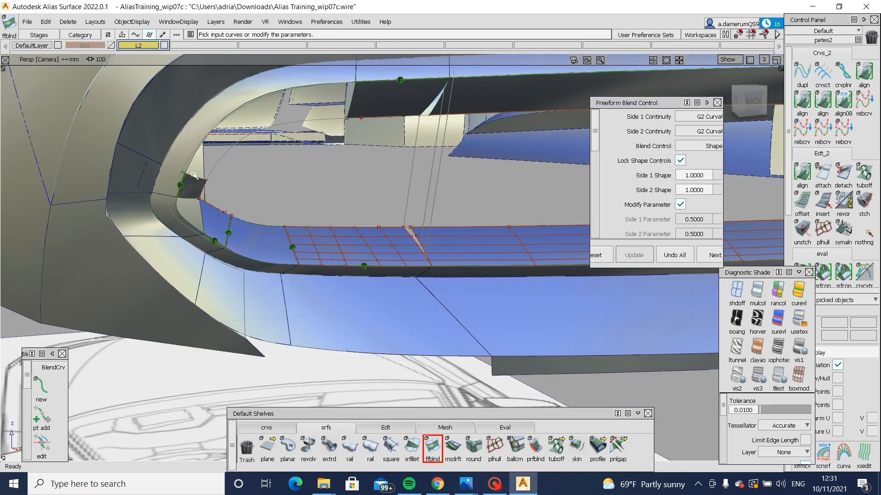
# Step: Create a G2 freeform blend from the above-tip skin to the upper skin's end edge, with both side shapes at 1.2
pyautogui.click(194, 175)
pyautogui.click(353, 106)
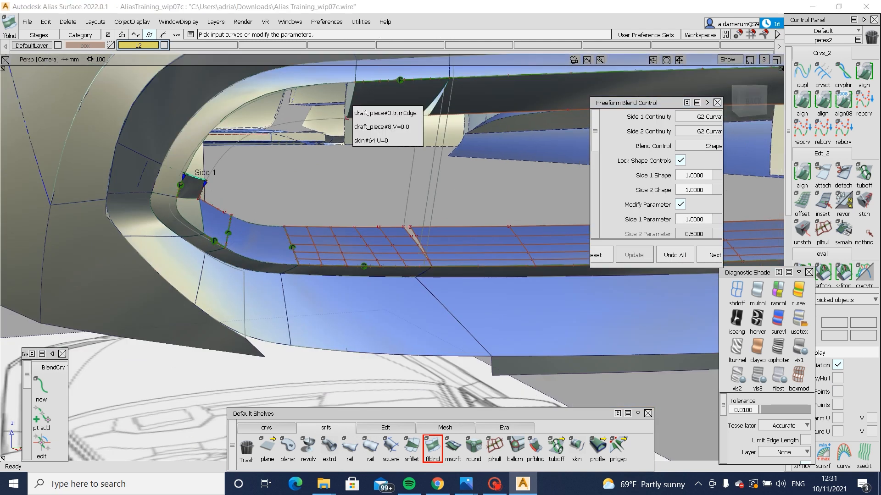
pyautogui.click(374, 141)
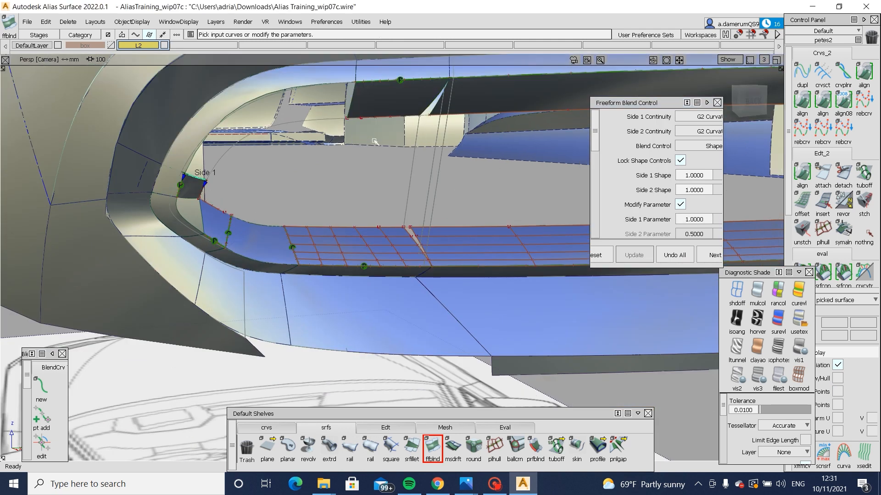
pyautogui.keyDown('alt'); pyautogui.keyDown('shift'); pyautogui.moveTo(348, 128); pyautogui.dragTo(631, 131); pyautogui.keyUp('shift'); pyautogui.keyUp('alt')
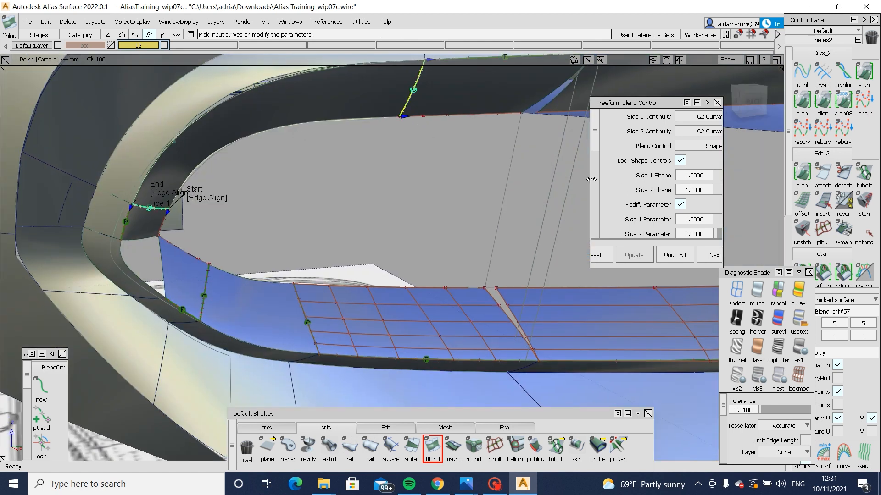
pyautogui.moveTo(591, 179); pyautogui.dragTo(558, 180)
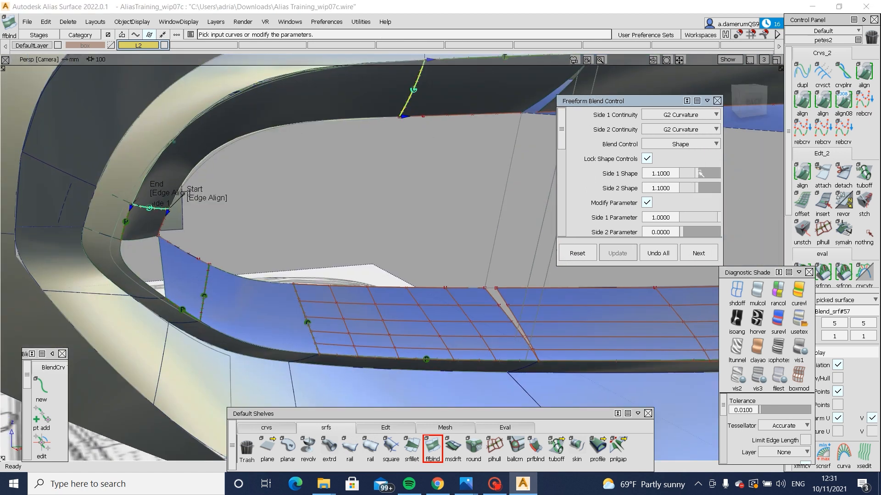
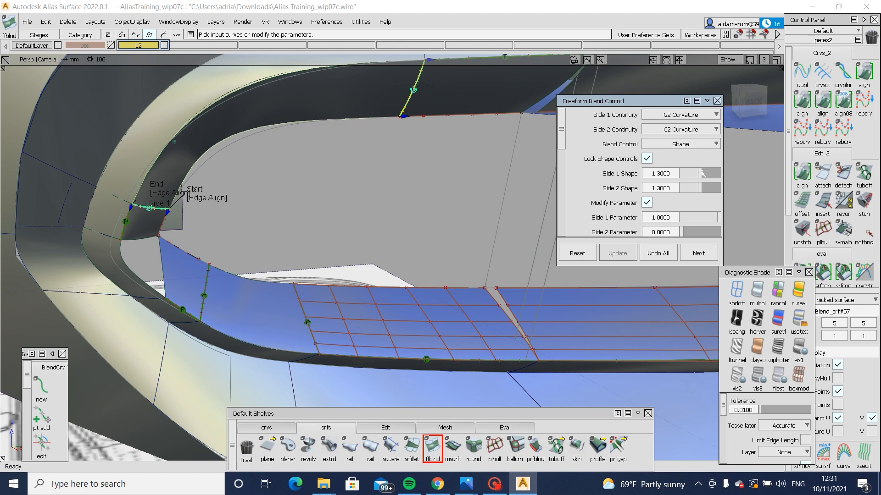
# Step: Create a G2 freeform blend between the skin below the recess's right-end tip and the adjacent long lower skin, with both side shapes at 1.2
pyautogui.keyDown('alt'); pyautogui.keyDown('shift'); pyautogui.moveTo(296, 129); pyautogui.dragTo(321, 163); pyautogui.keyUp('shift'); pyautogui.keyUp('alt')
pyautogui.keyDown('alt'); pyautogui.keyDown('shift'); pyautogui.moveTo(321, 163); pyautogui.dragTo(383, 184, button='right'); pyautogui.keyUp('shift'); pyautogui.keyUp('alt')
pyautogui.keyDown('alt'); pyautogui.keyDown('shift'); pyautogui.moveTo(384, 184); pyautogui.dragTo(248, 173, button='middle'); pyautogui.keyUp('shift'); pyautogui.keyUp('alt')
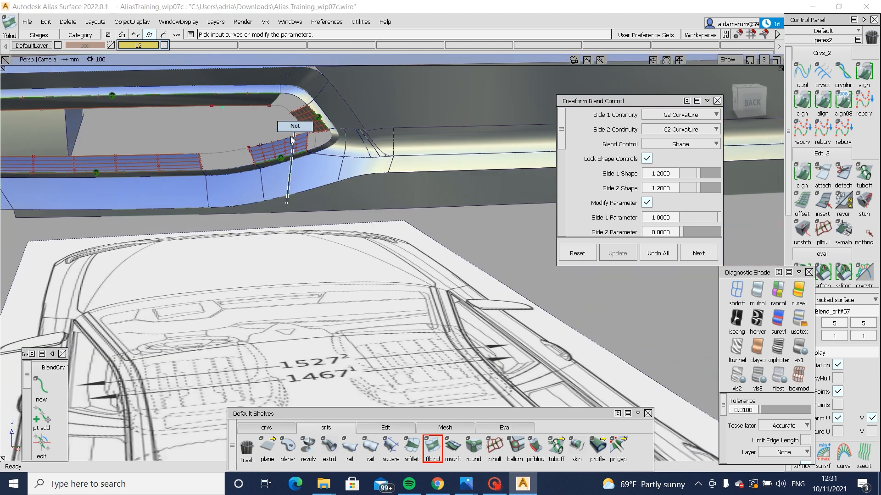
pyautogui.click(289, 139)
pyautogui.keyDown('alt'); pyautogui.keyDown('shift'); pyautogui.moveTo(279, 187); pyautogui.dragTo(254, 206, button='right'); pyautogui.keyUp('shift'); pyautogui.keyUp('alt')
pyautogui.keyDown('alt'); pyautogui.keyDown('shift'); pyautogui.moveTo(254, 205); pyautogui.dragTo(259, 229); pyautogui.keyUp('shift'); pyautogui.keyUp('alt')
pyautogui.click(250, 158)
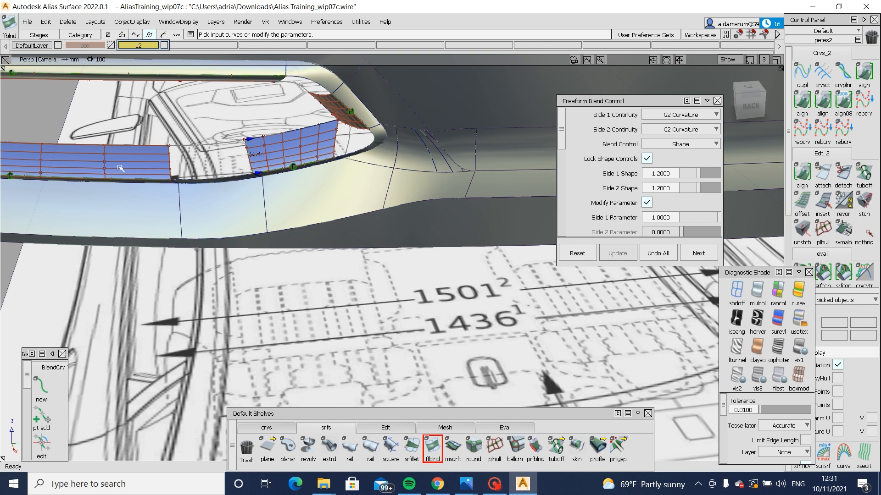
pyautogui.keyDown('alt'); pyautogui.keyDown('shift'); pyautogui.moveTo(252, 170); pyautogui.dragTo(248, 191); pyautogui.keyUp('shift'); pyautogui.keyUp('alt')
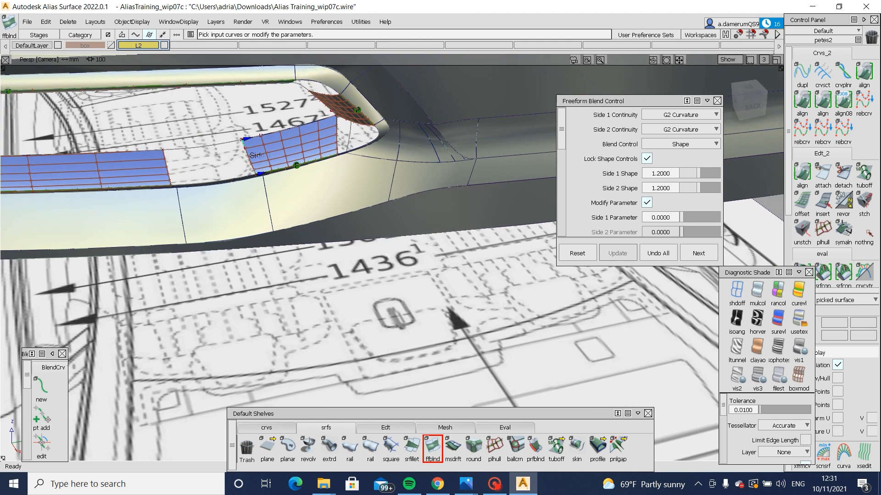
pyautogui.click(167, 169)
# Step: Dock the Diagnostic Shade window beneath the Control Panel and set the canvases' transparency to 0.36
pyautogui.scroll(-5, 835, 211)
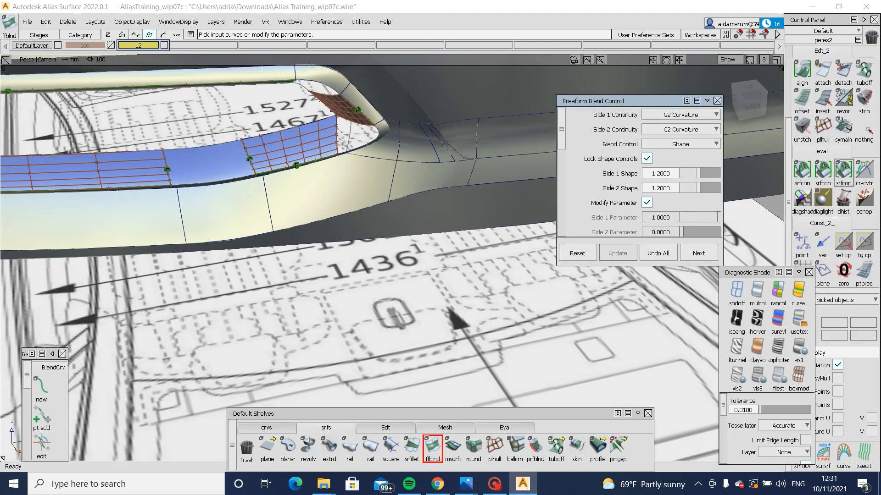
pyautogui.moveTo(757, 273); pyautogui.dragTo(818, 340)
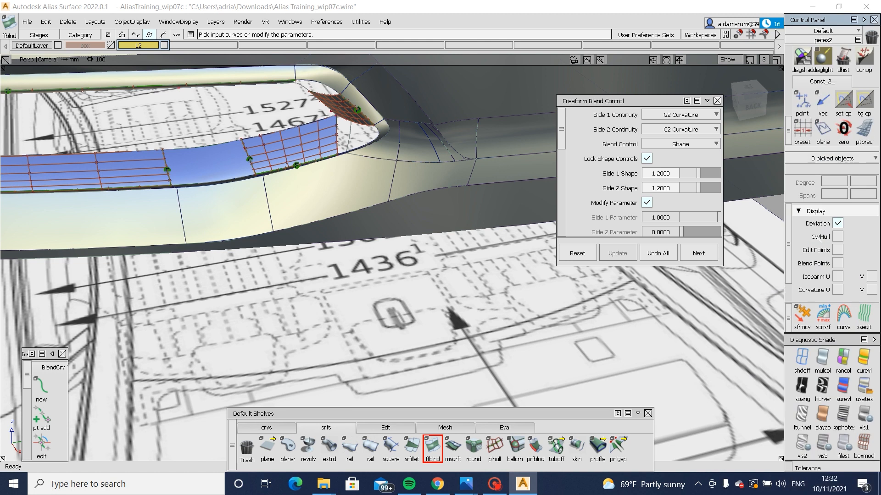
pyautogui.scroll(-1, 818, 236)
pyautogui.click(823, 283)
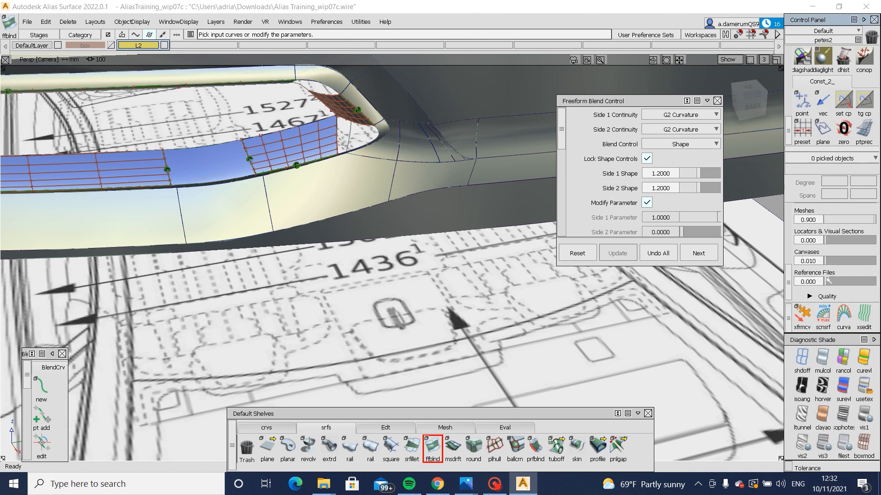
pyautogui.click(843, 260)
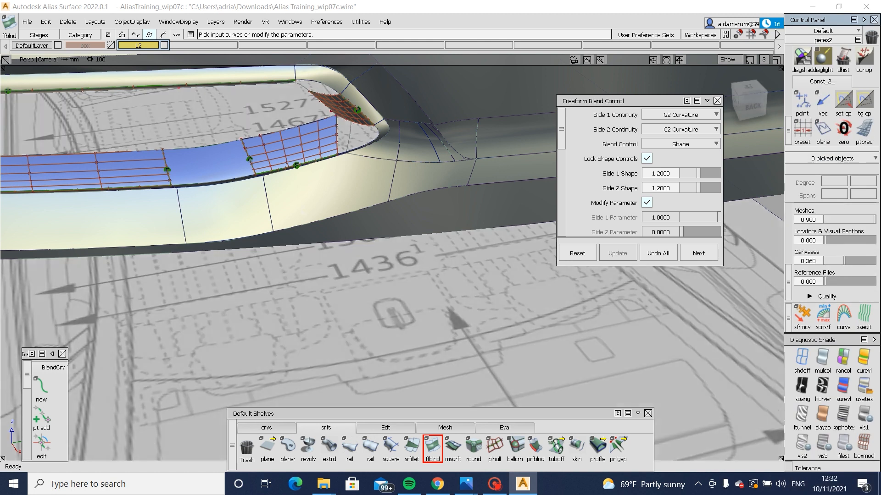
# Step: Create a G2 freeform blend between the skin above the right-end tip and the upper skin's end edge, with both side shapes at 1.2
pyautogui.keyDown('alt'); pyautogui.keyDown('shift'); pyautogui.moveTo(329, 163); pyautogui.dragTo(282, 129); pyautogui.keyUp('shift'); pyautogui.keyUp('alt')
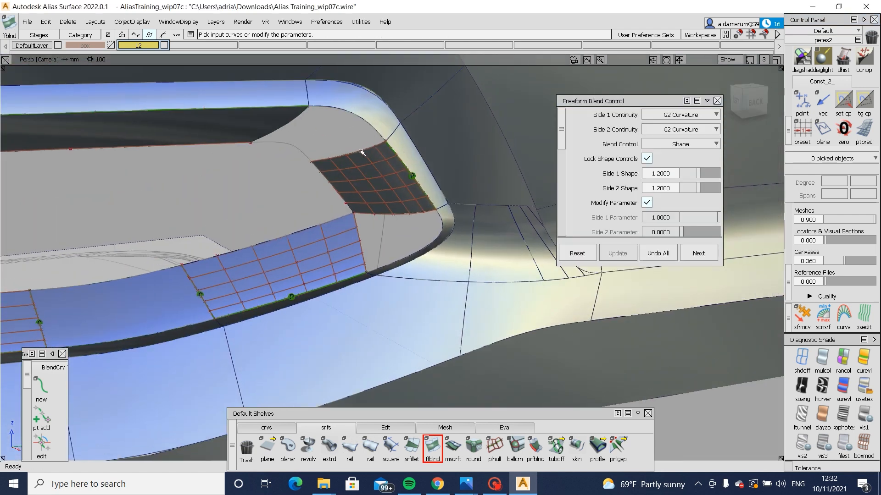
pyautogui.click(283, 128)
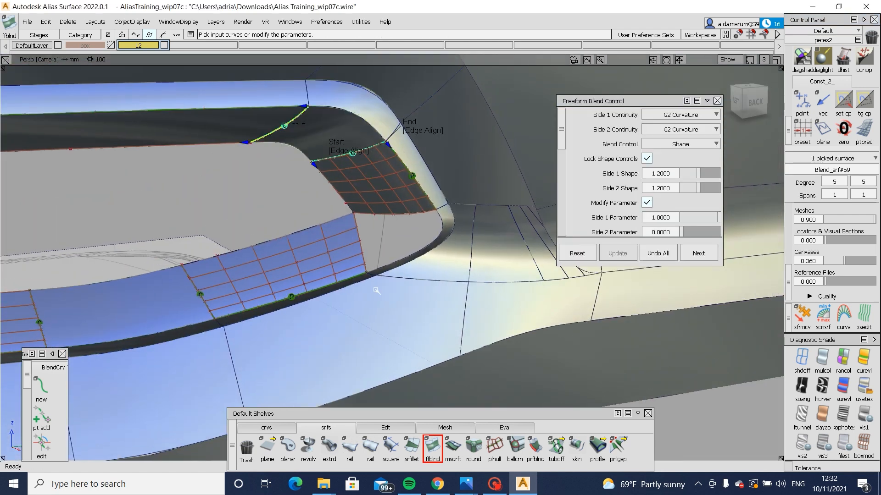
pyautogui.click(398, 246)
pyautogui.keyDown('alt'); pyautogui.keyDown('shift'); pyautogui.moveTo(417, 244); pyautogui.dragTo(380, 233); pyautogui.keyUp('shift'); pyautogui.keyUp('alt')
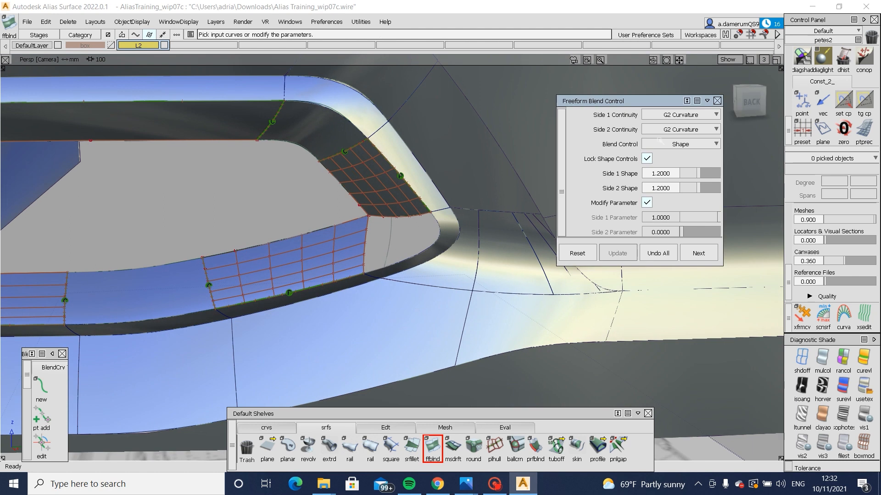
# Step: In the Back view, reopen the skin below the right-end tip and switch its End flow away from Connect ends
pyautogui.click(747, 102)
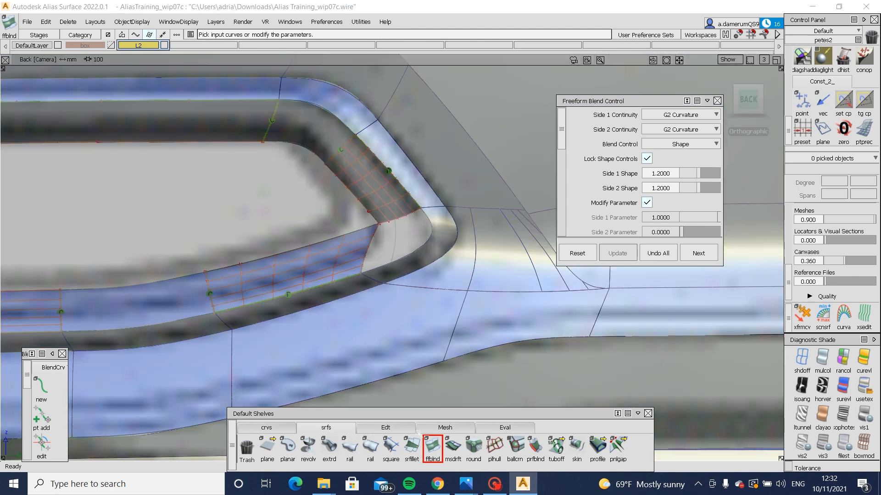
pyautogui.click(404, 428)
pyautogui.click(537, 447)
pyautogui.click(301, 253)
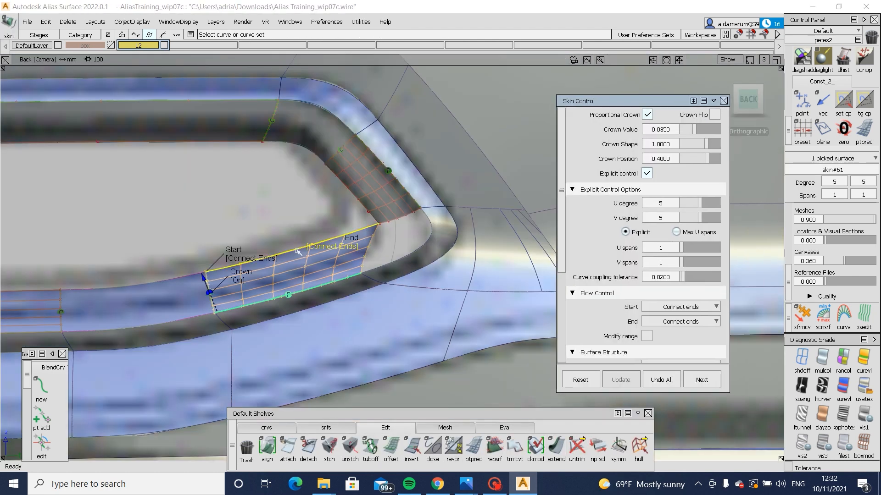
pyautogui.click(354, 244)
pyautogui.keyDown('ctrl'); pyautogui.keyDown('shift'); pyautogui.moveTo(347, 335); pyautogui.dragTo(346, 354); pyautogui.keyUp('shift'); pyautogui.keyUp('ctrl')
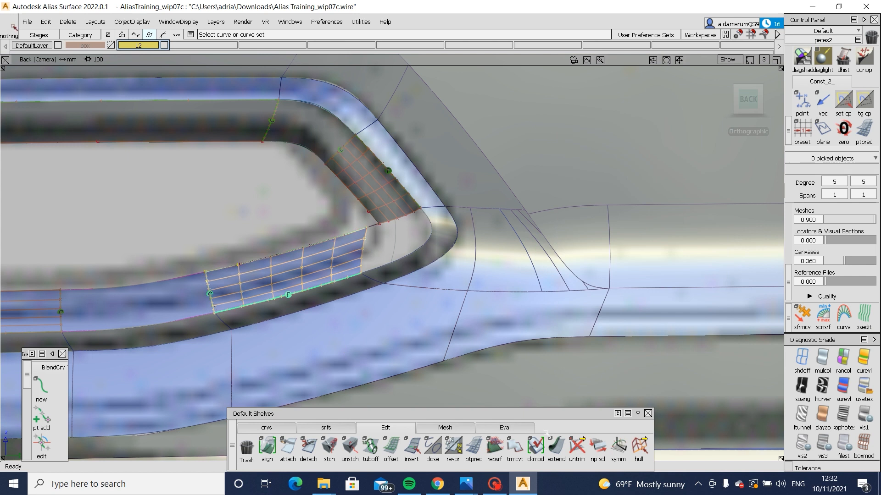
# Step: Extend the below-tip skin's free end non-proportionally by about -10.4 mm at its inner corner, accepting removal of its history
pyautogui.click(556, 448)
pyautogui.click(366, 244)
pyautogui.press('Return')
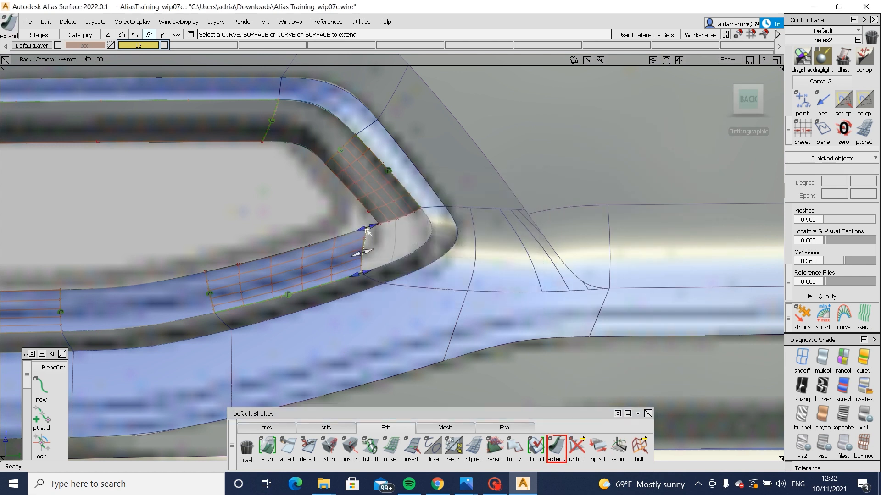
pyautogui.moveTo(368, 231); pyautogui.dragTo(282, 247)
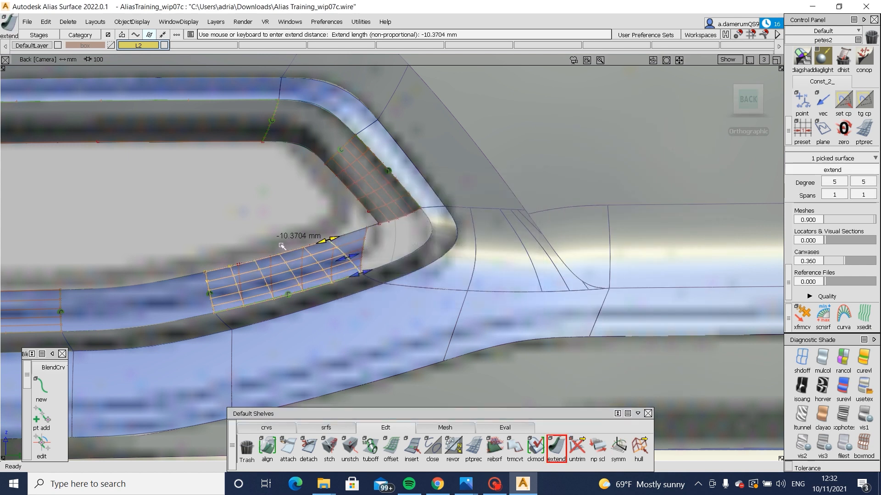
# Step: Extend the above-tip skin's free end non-proportionally by about -9.4 mm at its inner corner, accepting removal of its history
pyautogui.click(388, 222)
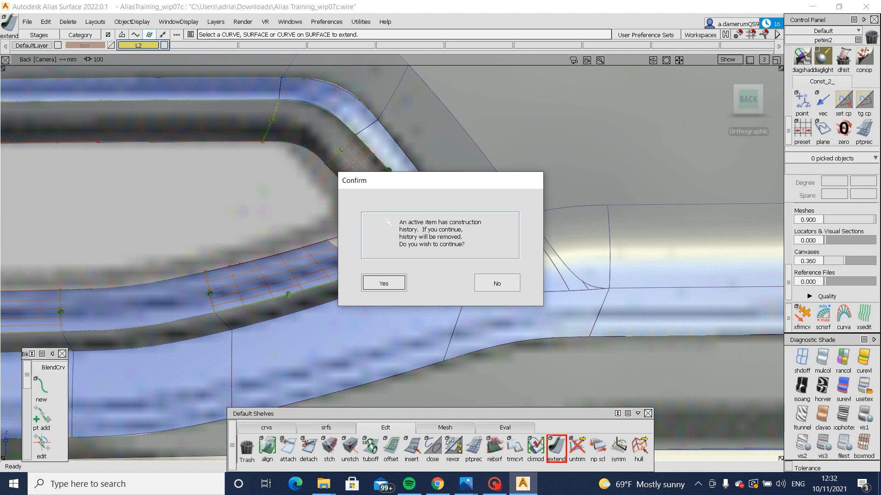
pyautogui.press('Return')
pyautogui.click(379, 222)
pyautogui.moveTo(380, 222); pyautogui.dragTo(344, 186)
pyautogui.click(353, 192)
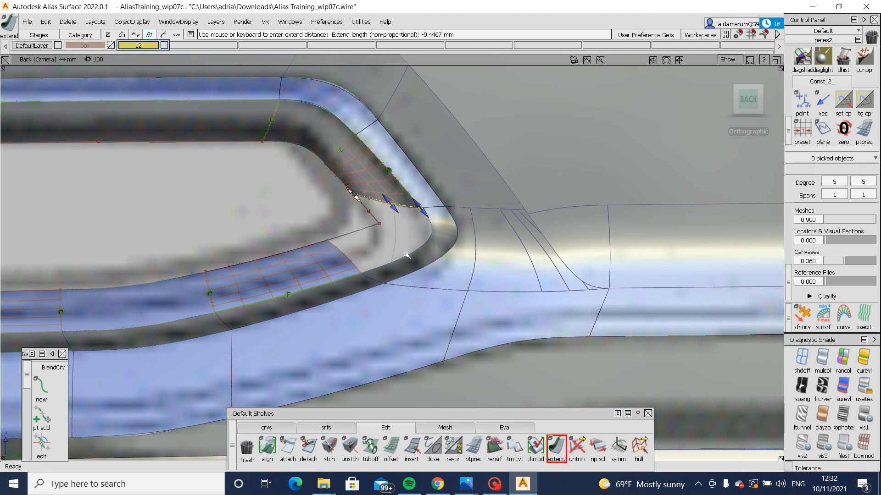
# Step: Create a G2 freeform blend around the right-end tip between the two shortened skin ends, with both side shapes at 1.2
pyautogui.click(331, 427)
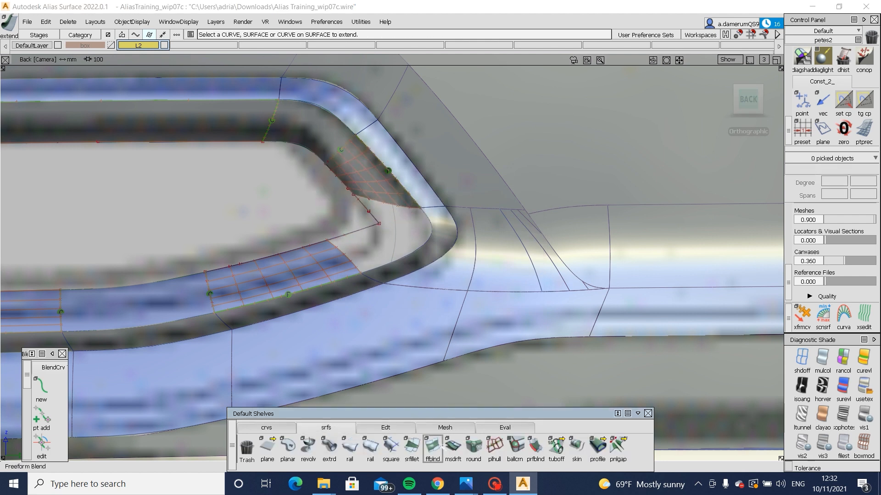
pyautogui.click(432, 446)
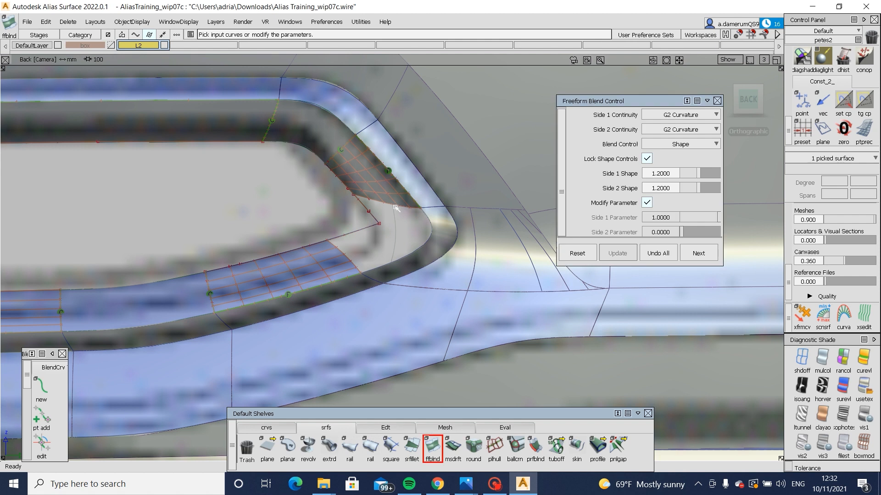
pyautogui.click(349, 259)
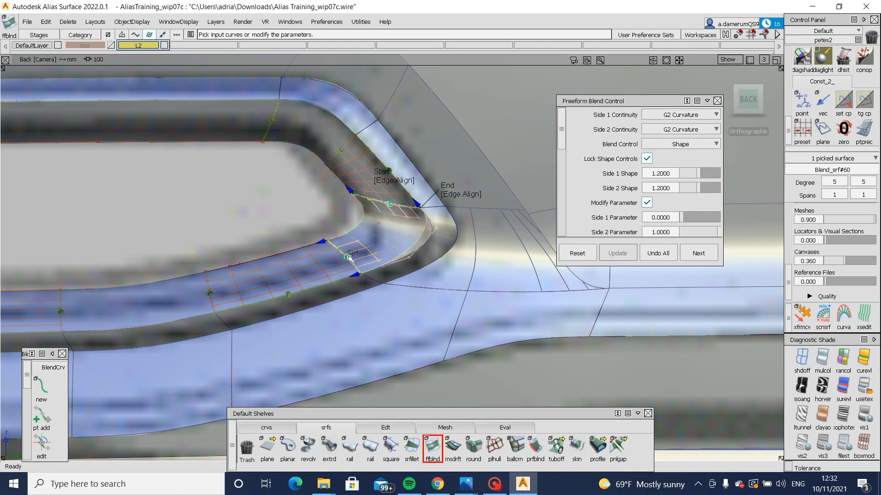
pyautogui.keyDown('alt'); pyautogui.keyDown('shift'); pyautogui.moveTo(443, 221); pyautogui.dragTo(478, 212, button='right'); pyautogui.keyUp('shift'); pyautogui.keyUp('alt')
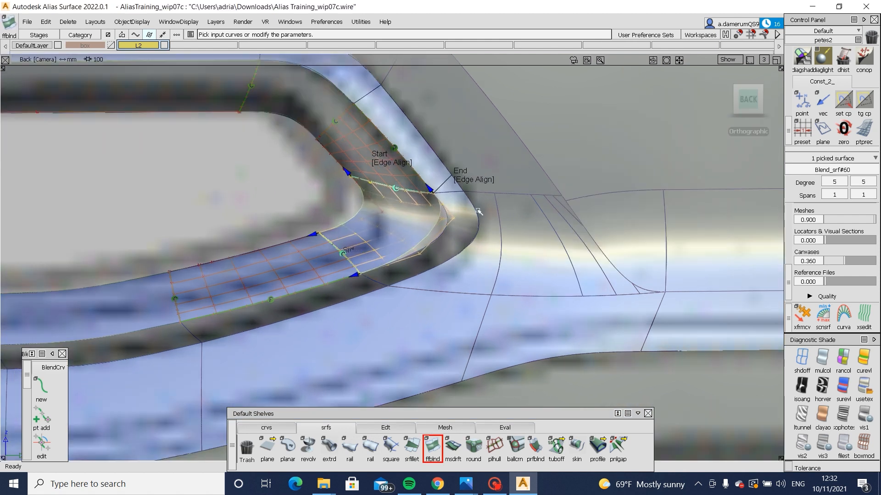
# Step: Align the tip blend's lower end to the below-tip skin with G2 continuity and Edge alignment
pyautogui.keyDown('ctrl'); pyautogui.keyDown('shift'); pyautogui.moveTo(479, 210); pyautogui.dragTo(452, 237); pyautogui.keyUp('shift'); pyautogui.keyUp('ctrl')
pyautogui.click(451, 236)
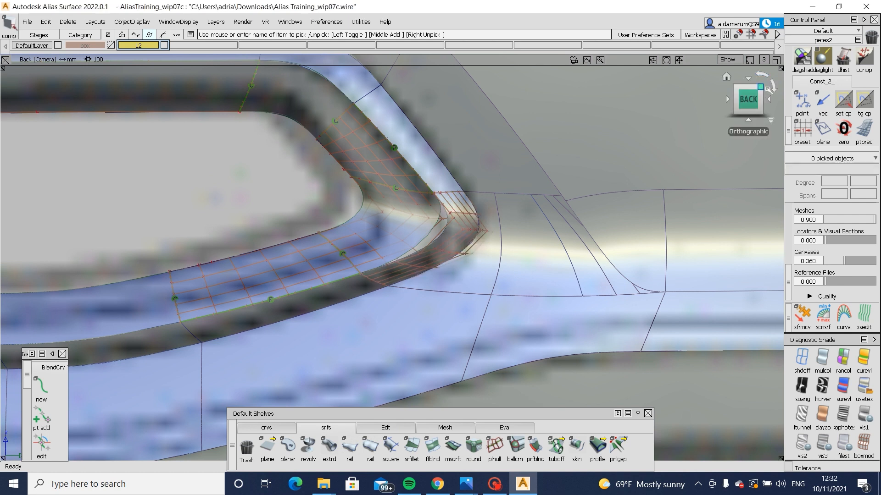
pyautogui.scroll(10, 800, 79)
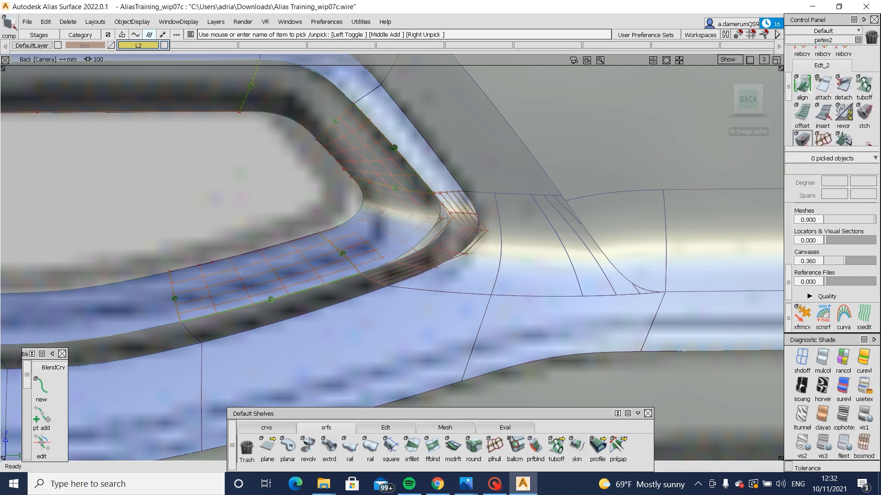
pyautogui.doubleClick(802, 82)
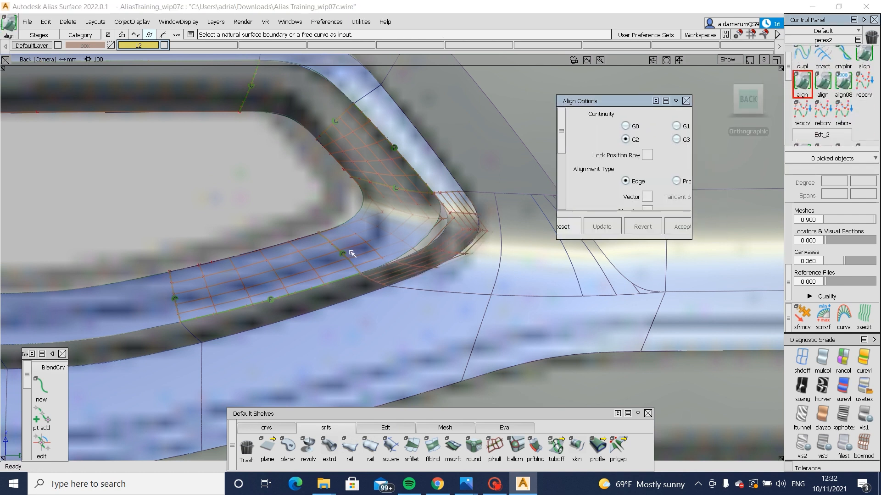
pyautogui.click(355, 265)
pyautogui.click(384, 283)
pyautogui.click(417, 255)
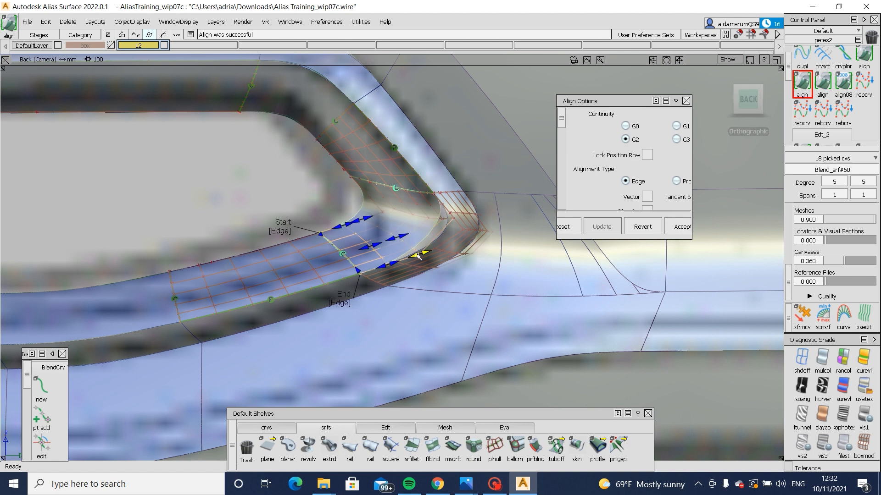
# Step: Set the lower alignment's end curvature scalar to about 1.69 and its end tangent scalar to about 0.77
pyautogui.moveTo(434, 252); pyautogui.dragTo(439, 250)
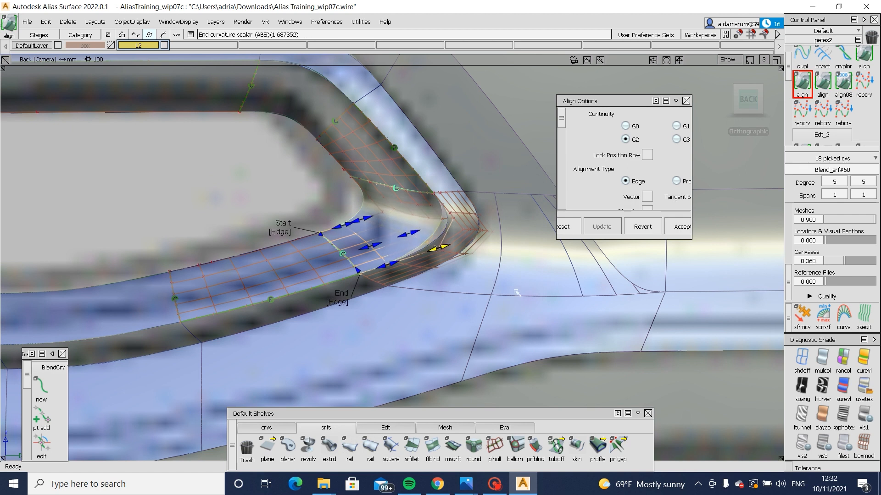
pyautogui.keyDown('alt'); pyautogui.keyDown('shift'); pyautogui.moveTo(516, 293); pyautogui.dragTo(515, 271, button='right'); pyautogui.keyUp('shift'); pyautogui.keyUp('alt')
pyautogui.keyDown('alt'); pyautogui.keyDown('shift'); pyautogui.moveTo(515, 271); pyautogui.dragTo(448, 293, button='middle'); pyautogui.keyUp('shift'); pyautogui.keyUp('alt')
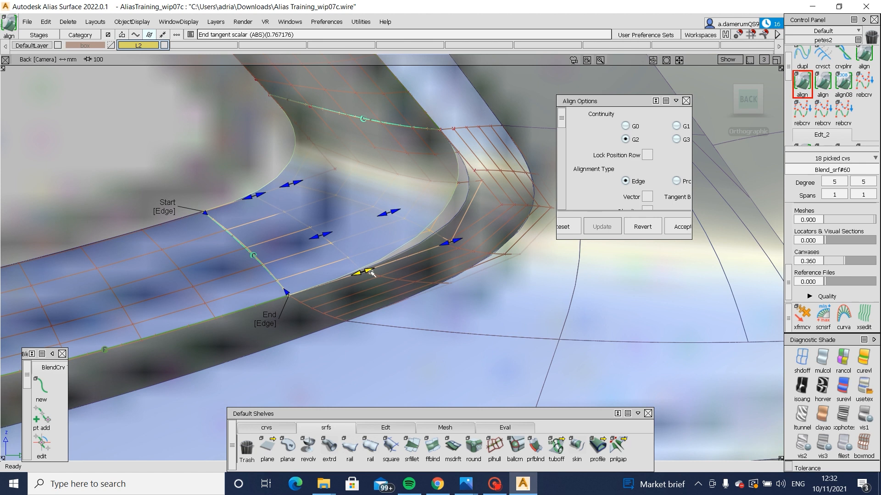
pyautogui.press('space')
# Step: Align the tip blend's upper end to the above-tip skin with G2 Edge, end curvature scalar about 0.96 and end tangent scalar about 0.5
pyautogui.click(421, 131)
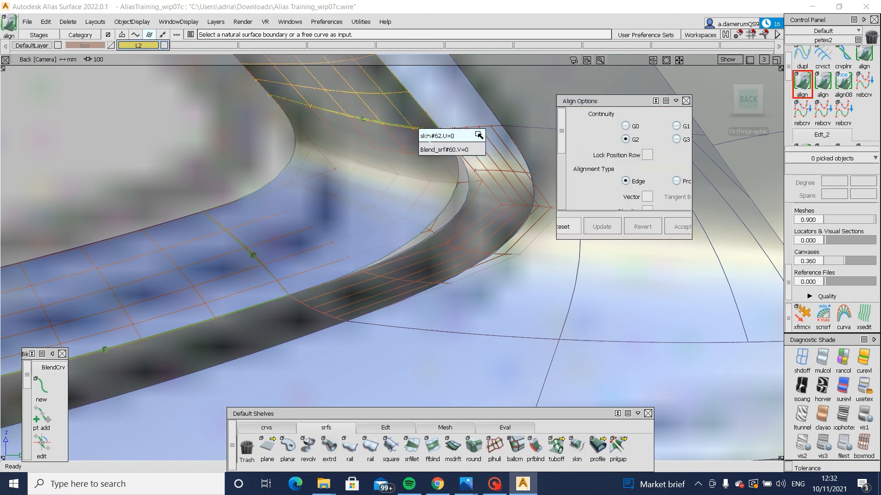
pyautogui.click(478, 149)
pyautogui.click(423, 131)
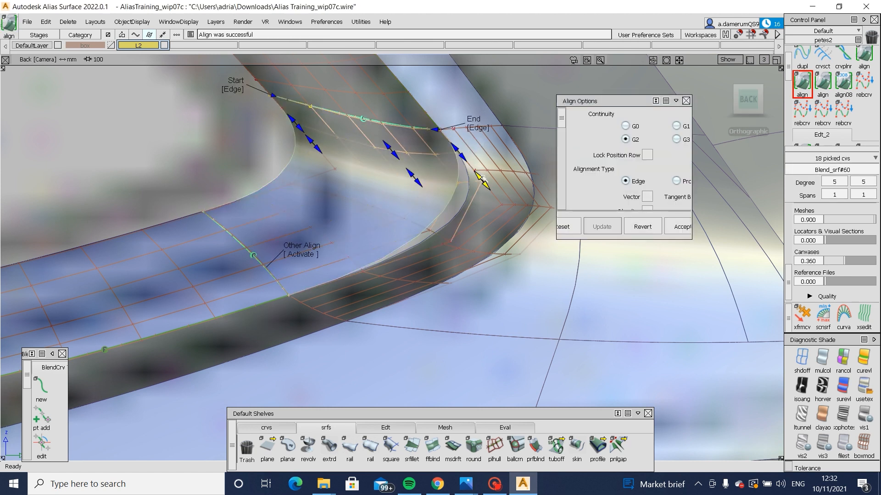
pyautogui.moveTo(499, 209); pyautogui.dragTo(499, 209)
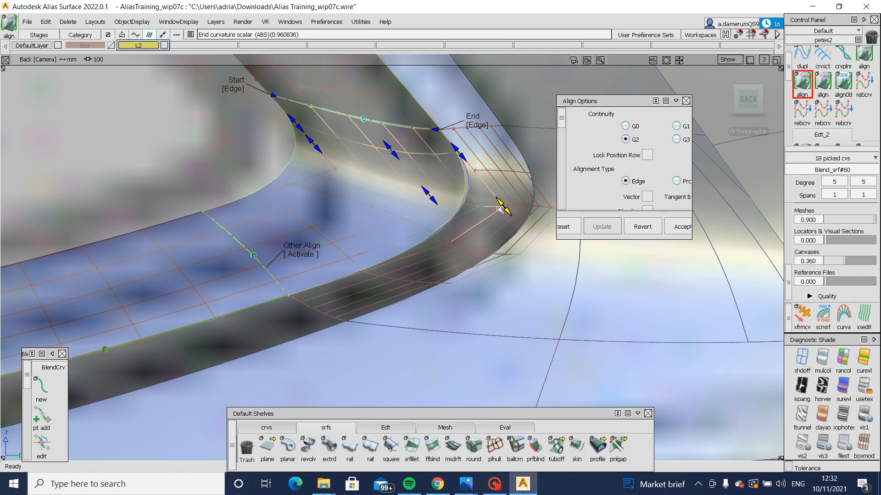
pyautogui.moveTo(474, 171); pyautogui.dragTo(475, 173)
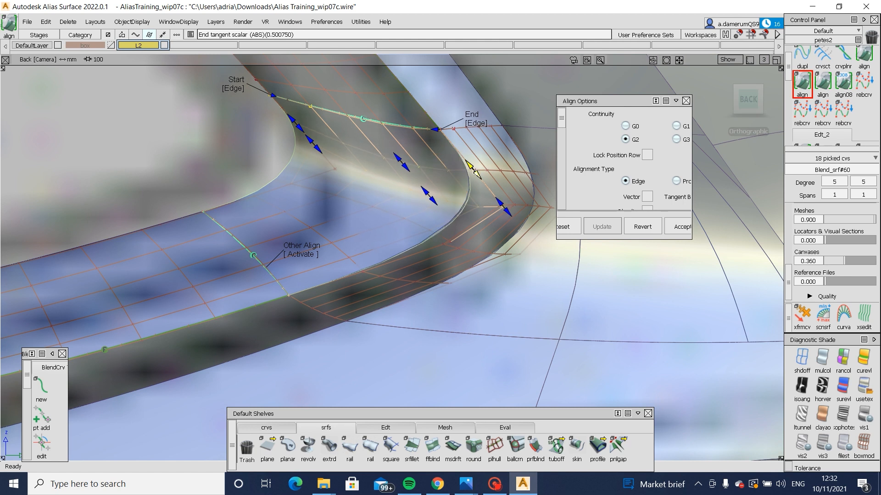
# Step: Reactivate the tip blend's lower alignment and adjust its end curvature scalar to about 1.61
pyautogui.click(301, 253)
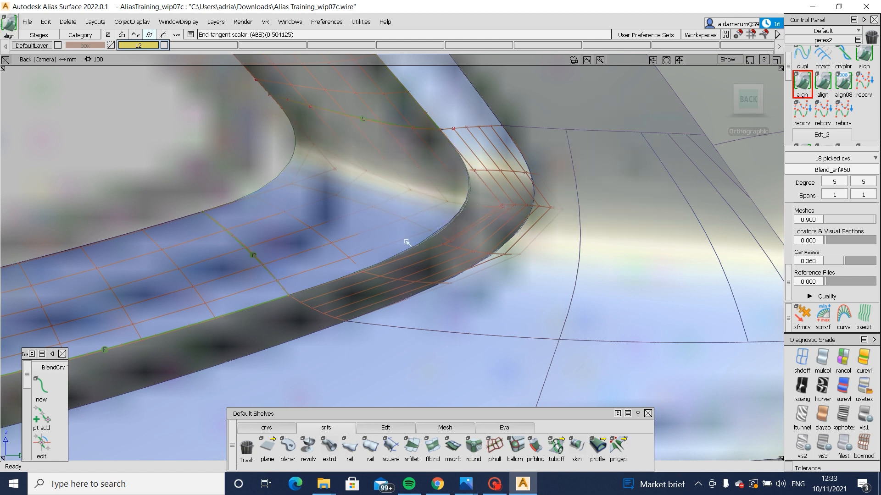
pyautogui.moveTo(449, 244); pyautogui.dragTo(444, 246)
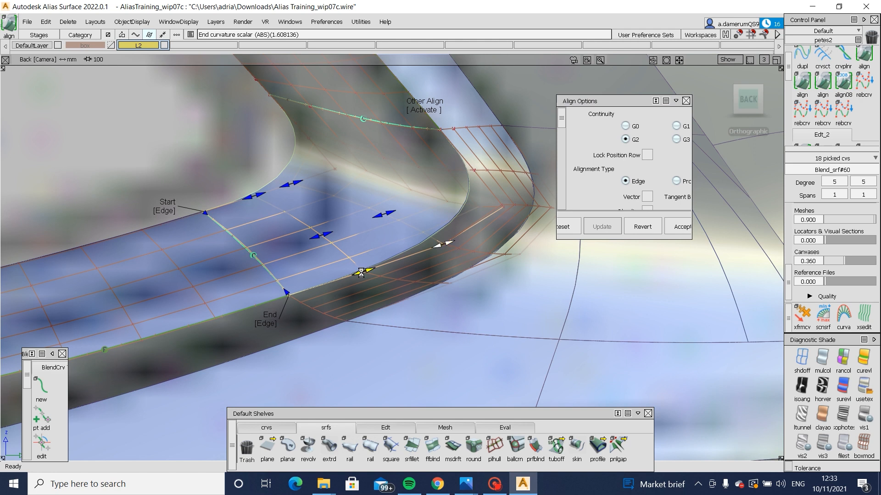
pyautogui.press('space')
pyautogui.keyDown('alt'); pyautogui.keyDown('shift'); pyautogui.moveTo(408, 243); pyautogui.dragTo(206, 362, button='right'); pyautogui.keyUp('shift'); pyautogui.keyUp('alt')
pyautogui.keyDown('alt'); pyautogui.keyDown('shift'); pyautogui.moveTo(309, 316); pyautogui.dragTo(692, 257, button='middle'); pyautogui.keyUp('shift'); pyautogui.keyUp('alt')
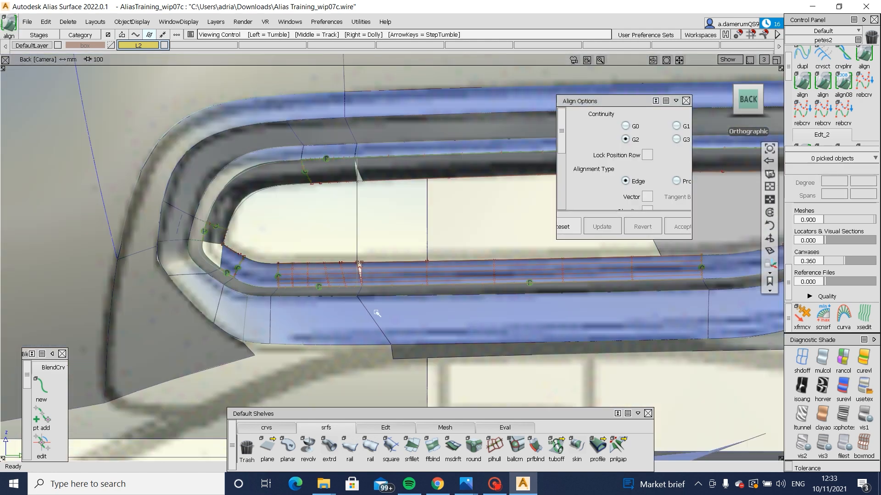
pyautogui.keyDown('alt'); pyautogui.keyDown('shift'); pyautogui.moveTo(376, 314); pyautogui.dragTo(418, 279); pyautogui.keyUp('shift'); pyautogui.keyUp('alt')
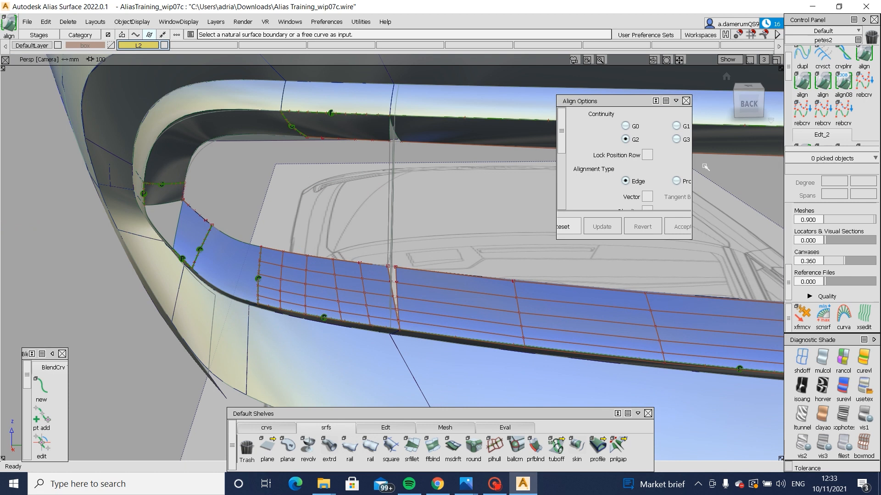
# Step: Align the short lower strip's inboard end to the long lower surface with G2 continuity and Edge alignment
pyautogui.click(392, 285)
pyautogui.click(394, 287)
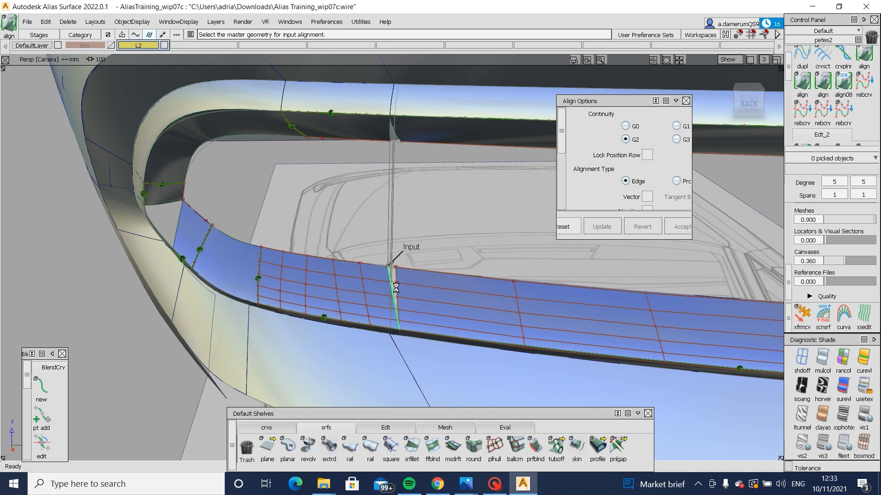
pyautogui.click(396, 288)
pyautogui.keyDown('alt'); pyautogui.keyDown('shift'); pyautogui.moveTo(256, 288); pyautogui.dragTo(260, 277); pyautogui.keyUp('shift'); pyautogui.keyUp('alt')
pyautogui.keyDown('ctrl'); pyautogui.keyDown('shift'); pyautogui.moveTo(260, 277); pyautogui.dragTo(308, 271); pyautogui.keyUp('shift'); pyautogui.keyUp('ctrl')
# Step: Align the short upper strip's inboard end to the long upper surface with G2 Edge alignment, accepting removal of construction history
pyautogui.click(395, 127)
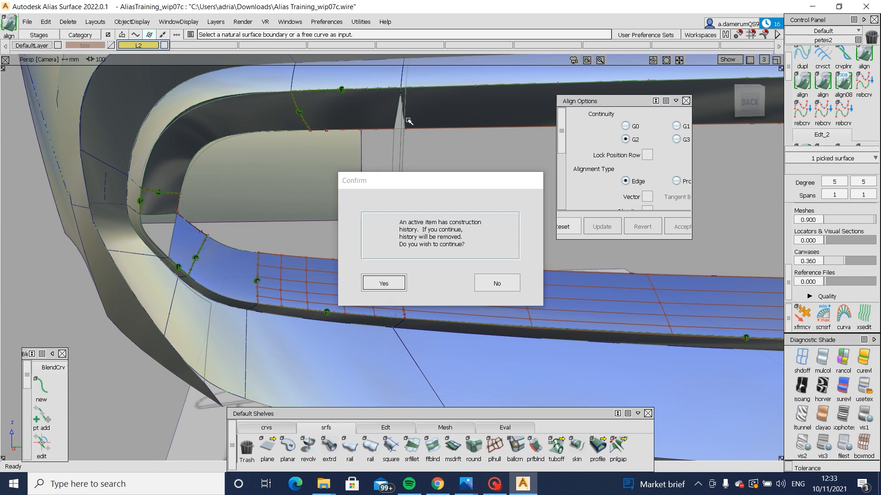
pyautogui.press('Return')
pyautogui.click(406, 120)
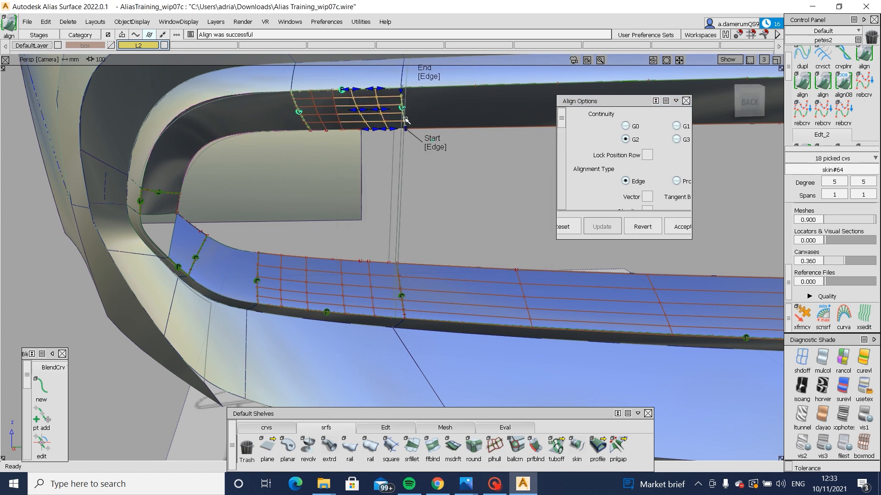
pyautogui.click(370, 131)
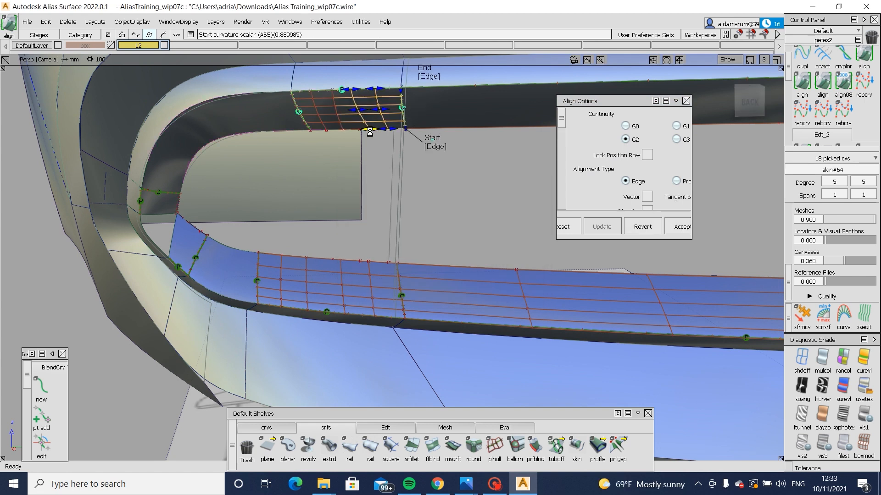
pyautogui.keyDown('ctrl'); pyautogui.keyDown('shift'); pyautogui.moveTo(371, 175); pyautogui.dragTo(369, 158); pyautogui.keyUp('shift'); pyautogui.keyUp('ctrl')
# Step: Draw a straight edit-point curve in the back view diagonally across the skin just below the recess tip, overshooting its inner corner
pyautogui.keyDown('alt'); pyautogui.keyDown('shift'); pyautogui.moveTo(282, 195); pyautogui.dragTo(217, 225); pyautogui.keyUp('shift'); pyautogui.keyUp('alt')
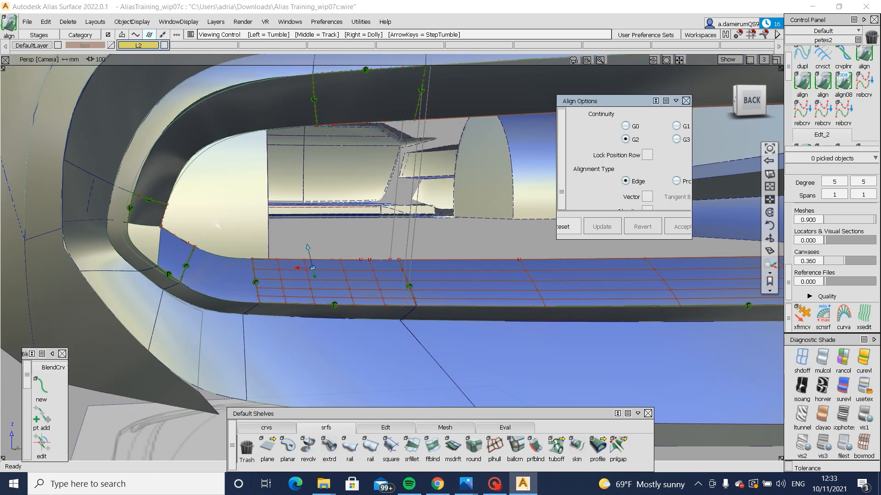
pyautogui.keyDown('alt'); pyautogui.keyDown('shift'); pyautogui.moveTo(133, 226); pyautogui.dragTo(194, 245, button='right'); pyautogui.keyUp('shift'); pyautogui.keyUp('alt')
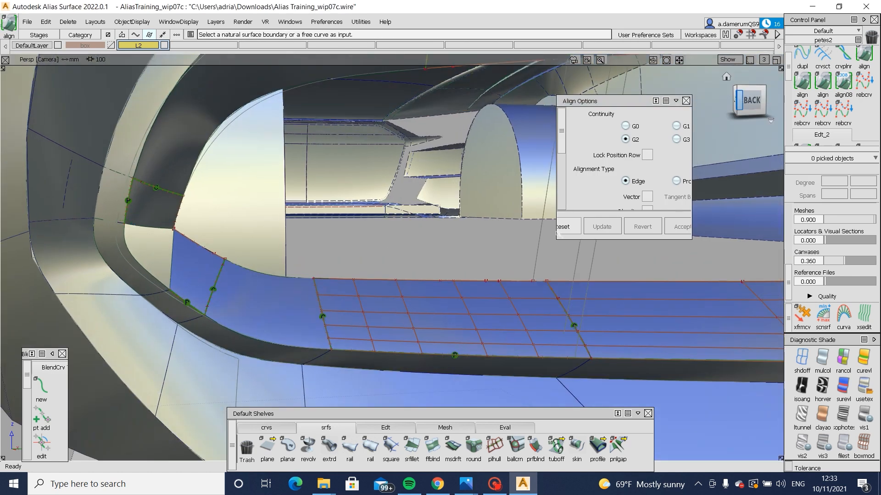
pyautogui.click(747, 122)
pyautogui.click(757, 104)
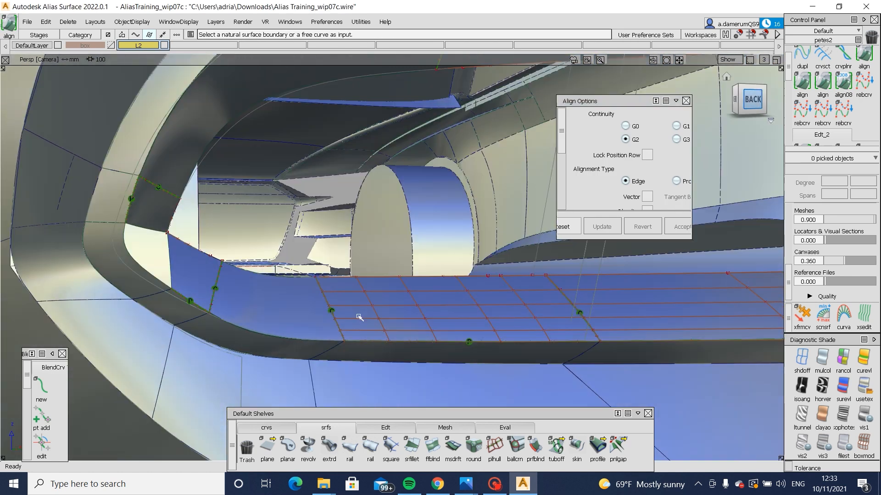
pyautogui.click(385, 427)
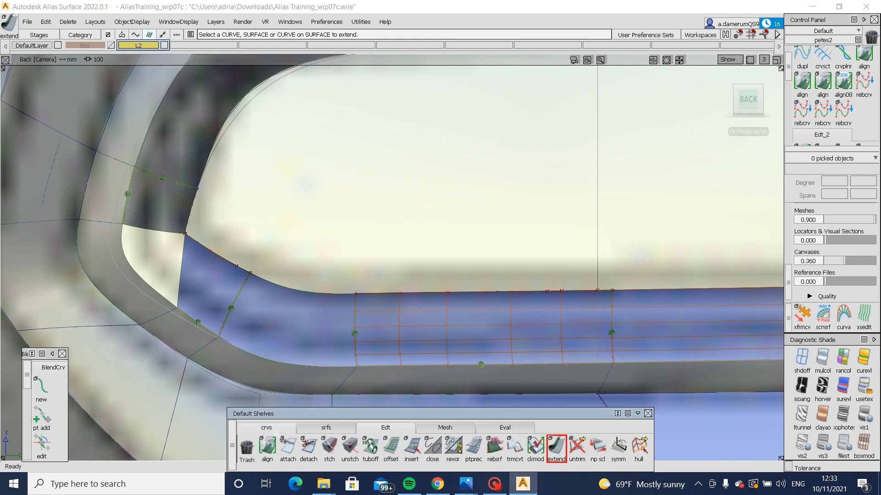
pyautogui.click(276, 433)
pyautogui.click(285, 445)
pyautogui.keyDown('ctrl'); pyautogui.keyDown('alt'); pyautogui.moveTo(175, 316); pyautogui.dragTo(162, 298); pyautogui.keyUp('alt'); pyautogui.keyUp('ctrl')
pyautogui.click(255, 262)
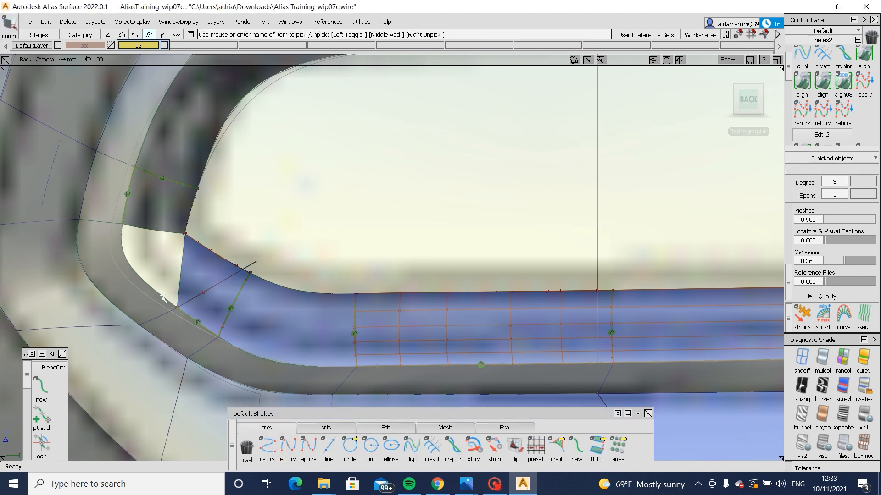
# Step: Project the diagonal curve onto the below-tip skin and trim convert it at degree 5, 1 span, removing the part toward the tip
pyautogui.click(178, 297)
pyautogui.click(210, 290)
pyautogui.keyDown('ctrl'); pyautogui.keyDown('shift'); pyautogui.moveTo(210, 291); pyautogui.dragTo(252, 304, button='middle'); pyautogui.keyUp('shift'); pyautogui.keyUp('ctrl')
pyautogui.press('space')
pyautogui.click(385, 428)
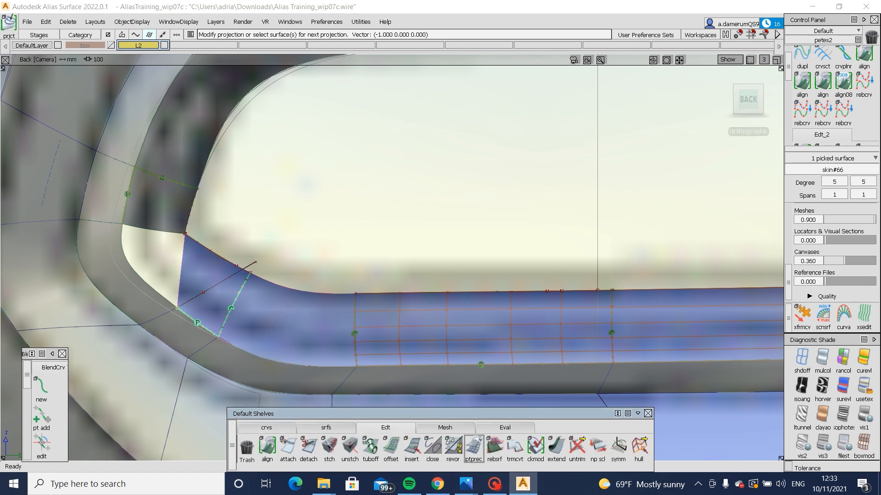
pyautogui.click(215, 298)
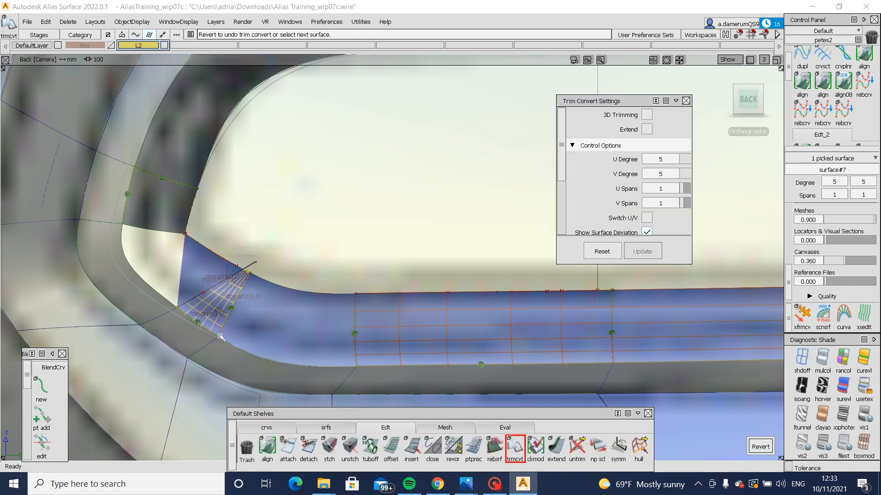
pyautogui.click(201, 257)
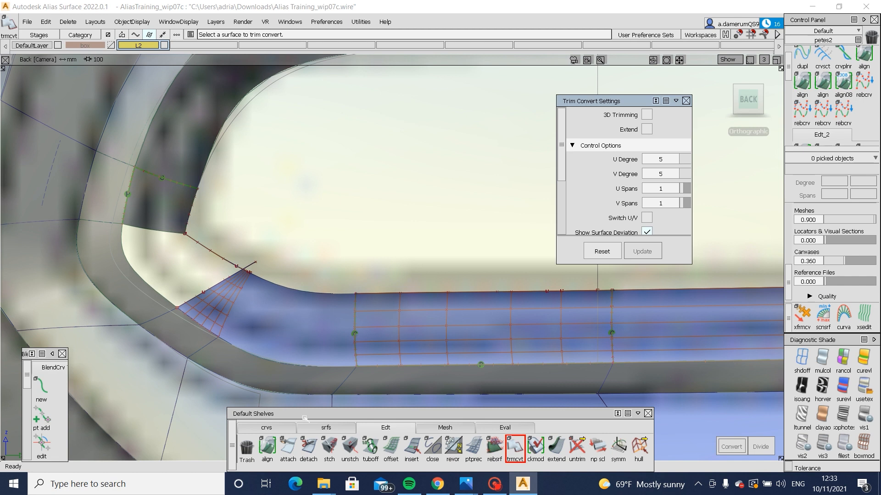
# Step: Shorten the above-tip skin's lower end by about 3.34 mm with the Extend tool
pyautogui.click(555, 448)
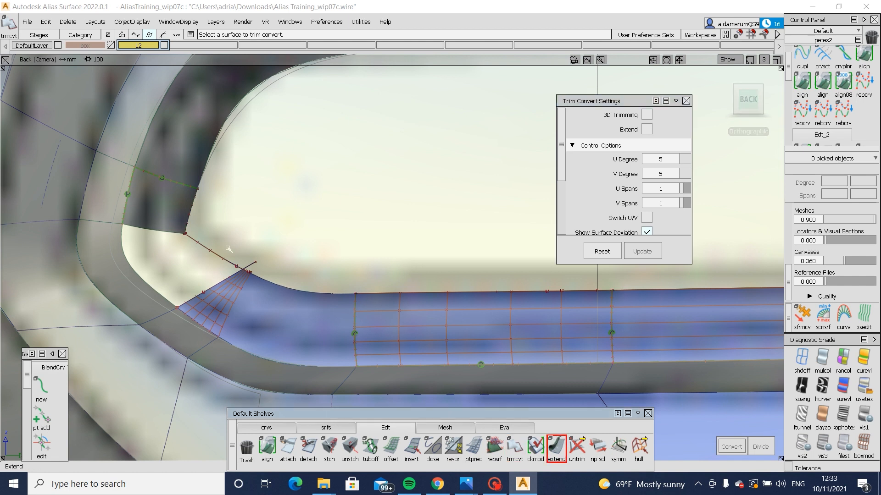
pyautogui.click(184, 233)
pyautogui.press('Return')
pyautogui.moveTo(192, 214); pyautogui.dragTo(199, 187)
pyautogui.keyDown('ctrl'); pyautogui.keyDown('shift'); pyautogui.moveTo(226, 287); pyautogui.dragTo(226, 300); pyautogui.keyUp('shift'); pyautogui.keyUp('ctrl')
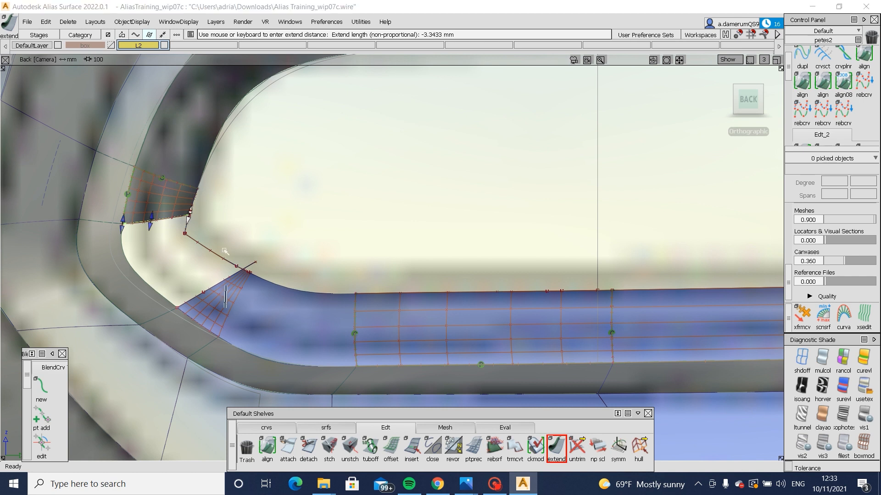
# Step: Try to extend the trimmed below-tip surface's diagonal edge by about 3.07 mm, and undo the changes
pyautogui.click(237, 273)
pyautogui.moveTo(215, 261); pyautogui.dragTo(206, 261)
pyautogui.hotkey('ctrl', 'z')
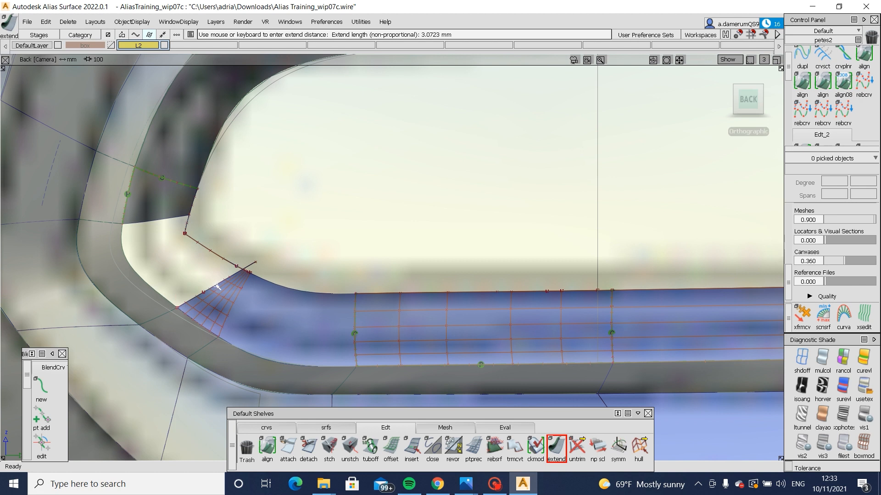
pyautogui.click(219, 287)
pyautogui.click(270, 292)
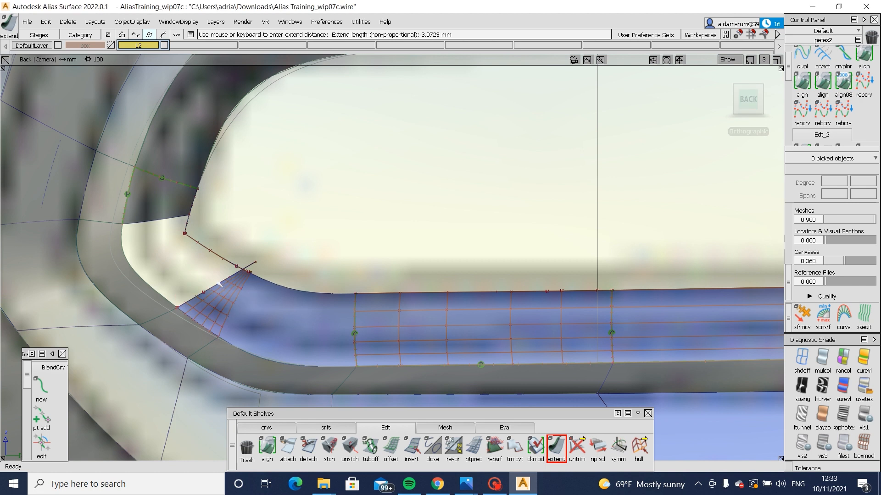
pyautogui.moveTo(190, 282); pyautogui.dragTo(188, 280)
pyautogui.hotkey('ctrl', 'z')
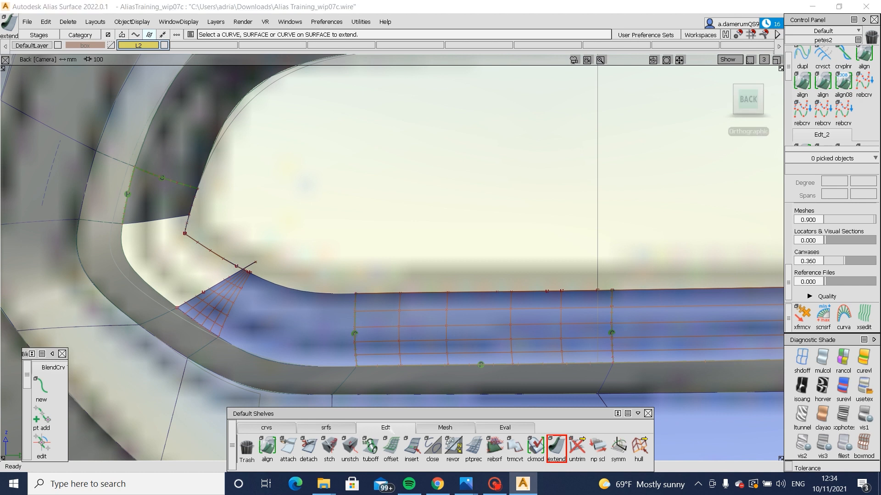
# Step: Try to bridge the tip gap with a G2 freeform blend using a shape value of 1.0 on both sides
pyautogui.click(327, 428)
pyautogui.click(431, 446)
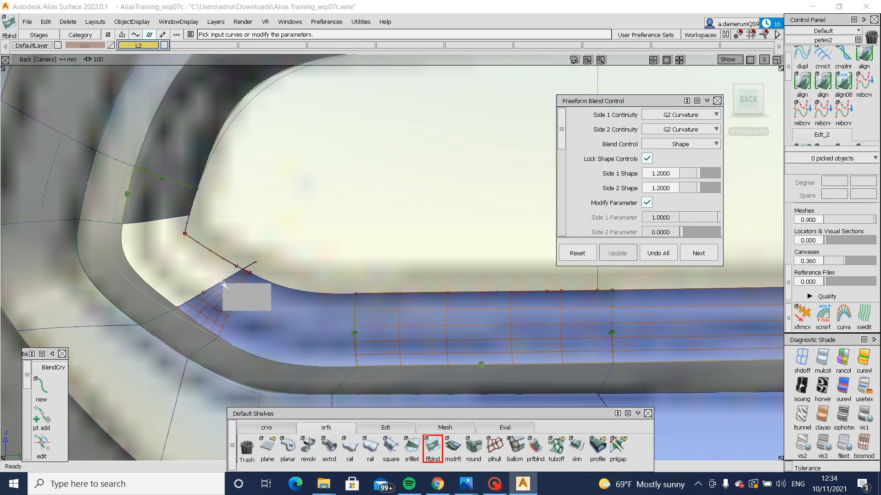
pyautogui.click(161, 220)
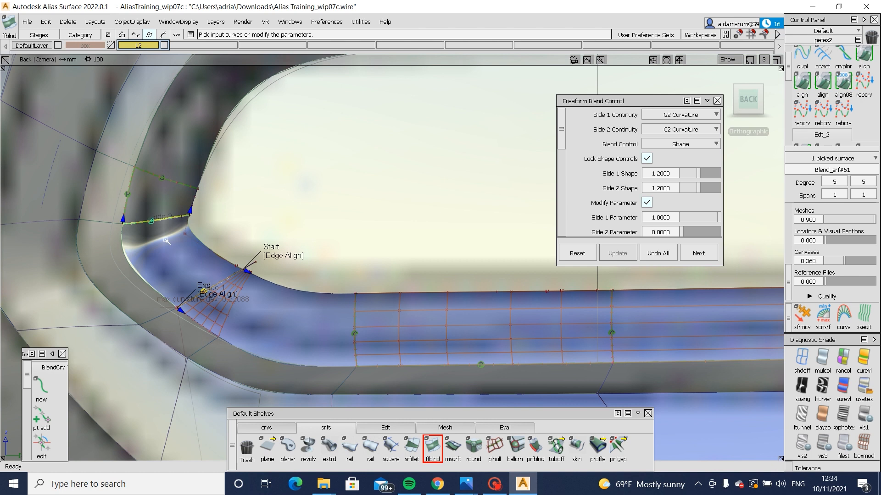
pyautogui.click(692, 175)
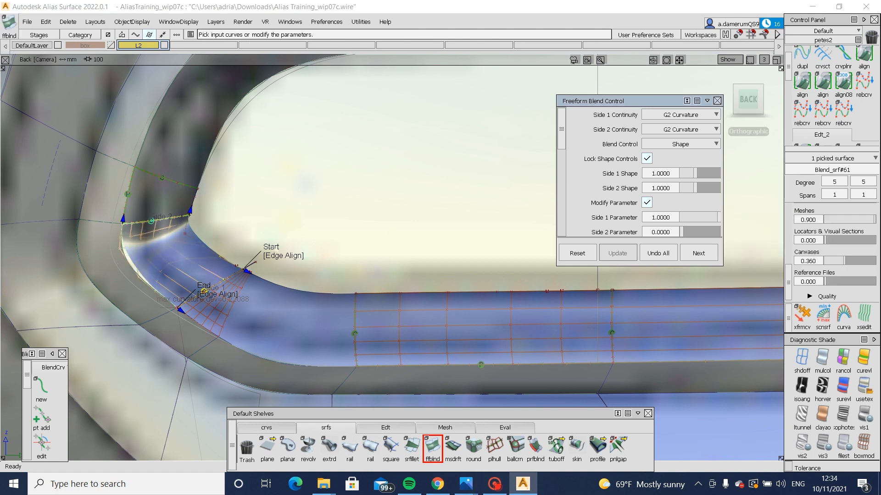
pyautogui.keyDown('alt'); pyautogui.keyDown('shift'); pyautogui.moveTo(230, 319); pyautogui.dragTo(204, 290); pyautogui.keyUp('shift'); pyautogui.keyUp('alt')
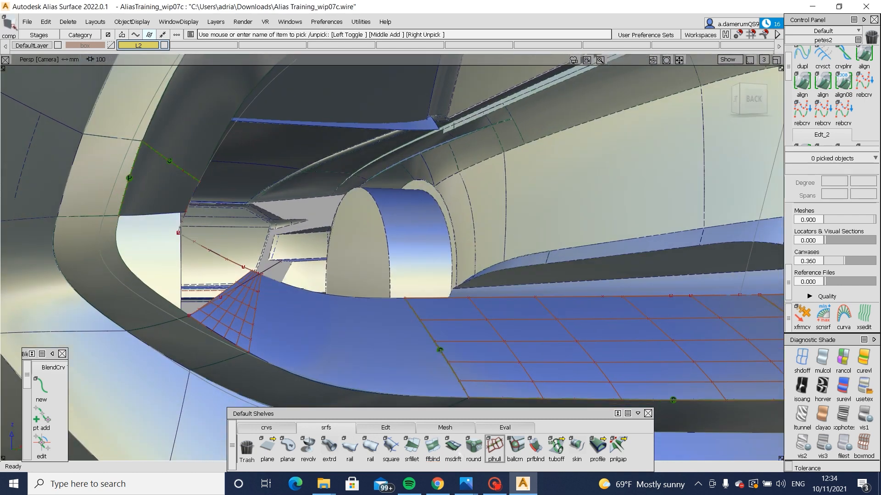
# Step: Skin the tip gap between the trimmed diagonal edge and the above-tip skin's end, with a flipped proportional crown of 0.035
pyautogui.click(578, 455)
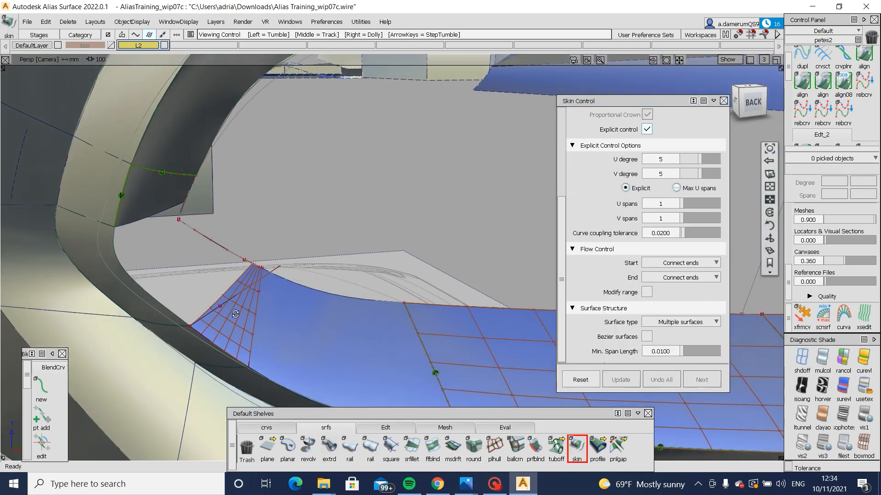
pyautogui.click(146, 217)
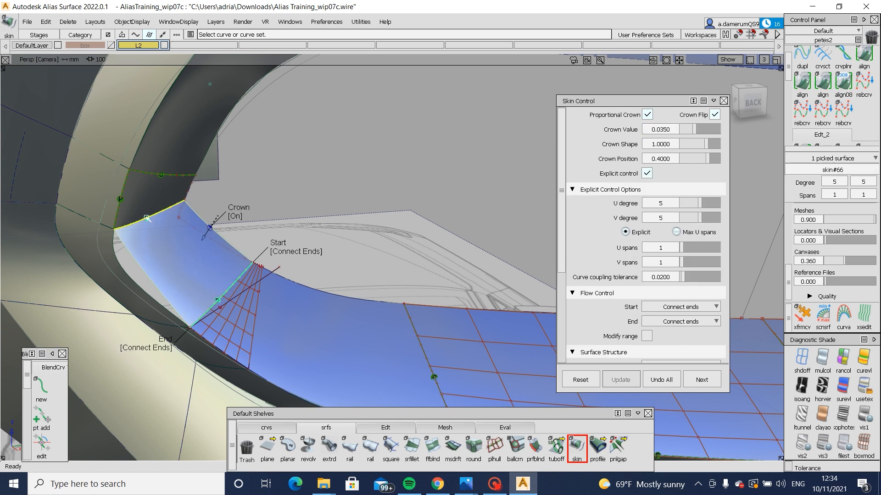
pyautogui.keyDown('alt'); pyautogui.keyDown('shift'); pyautogui.moveTo(155, 241); pyautogui.dragTo(321, 197); pyautogui.keyUp('shift'); pyautogui.keyUp('alt')
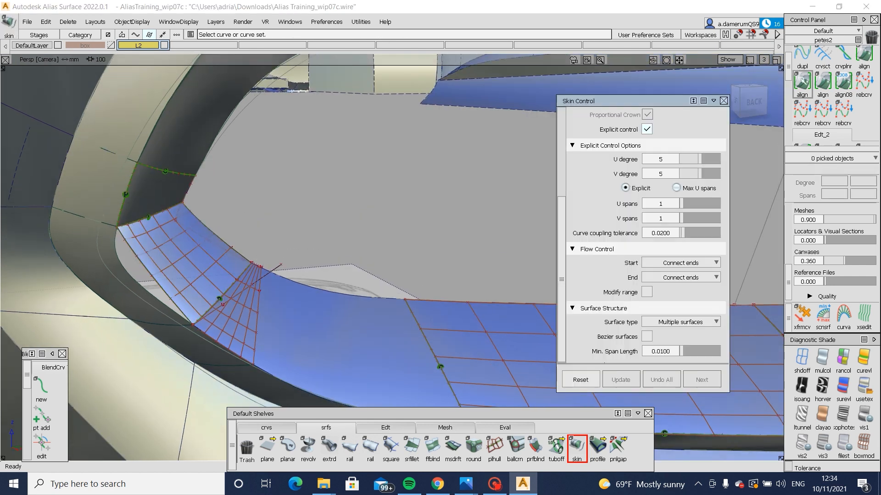
# Step: Align the tip skin's lower end to the trimmed below-tip surface with G2 continuity and Edge alignment
pyautogui.click(802, 82)
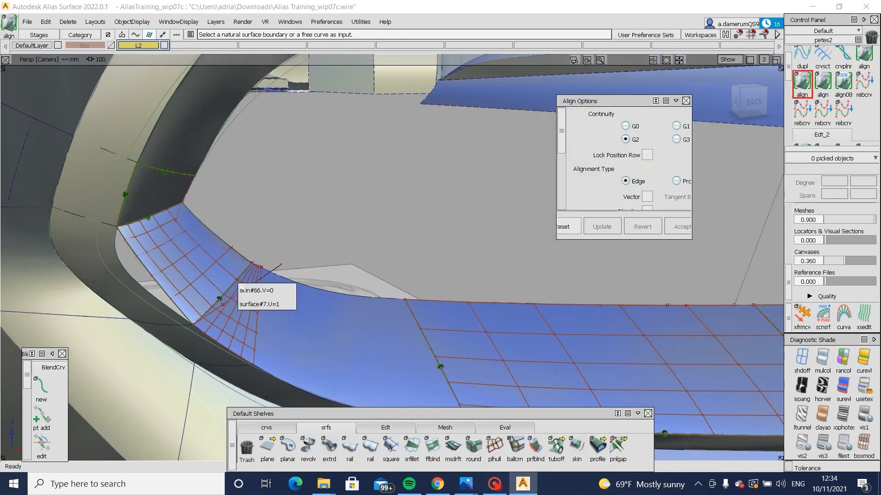
pyautogui.click(233, 293)
pyautogui.press('Return')
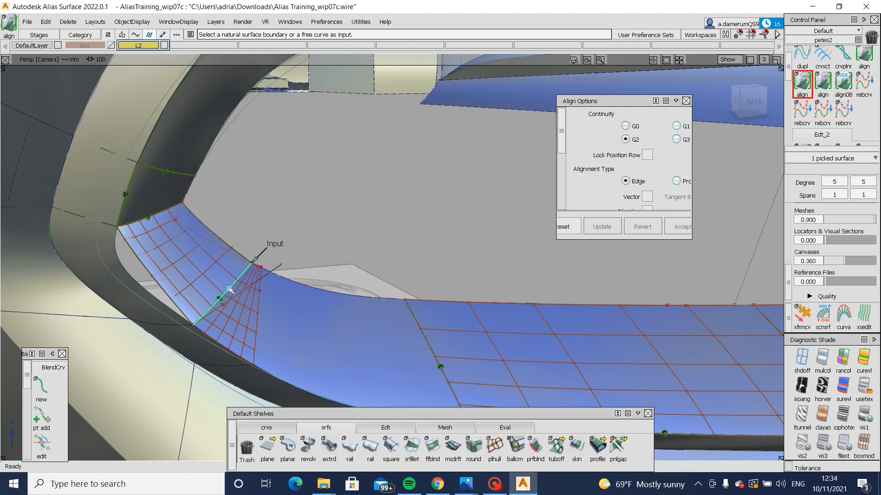
# Step: Align the tip skin's upper end to the above-tip skin with G2 continuity and Edge alignment
pyautogui.click(159, 226)
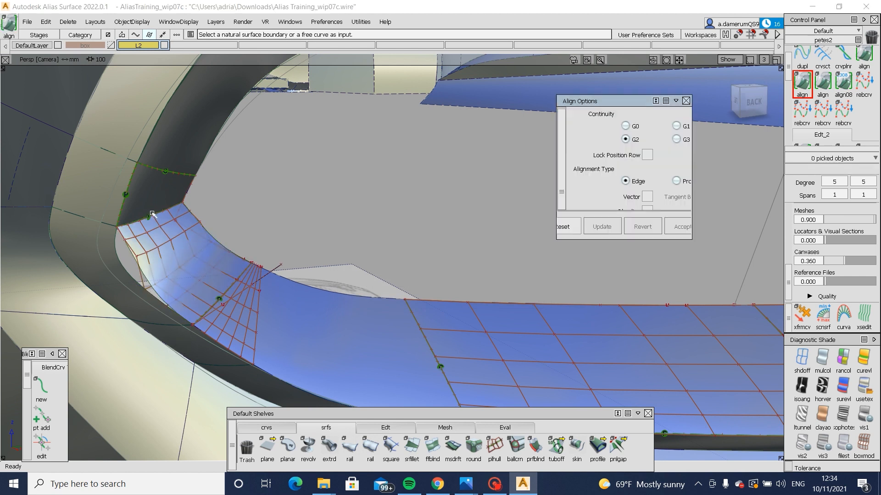
pyautogui.click(159, 232)
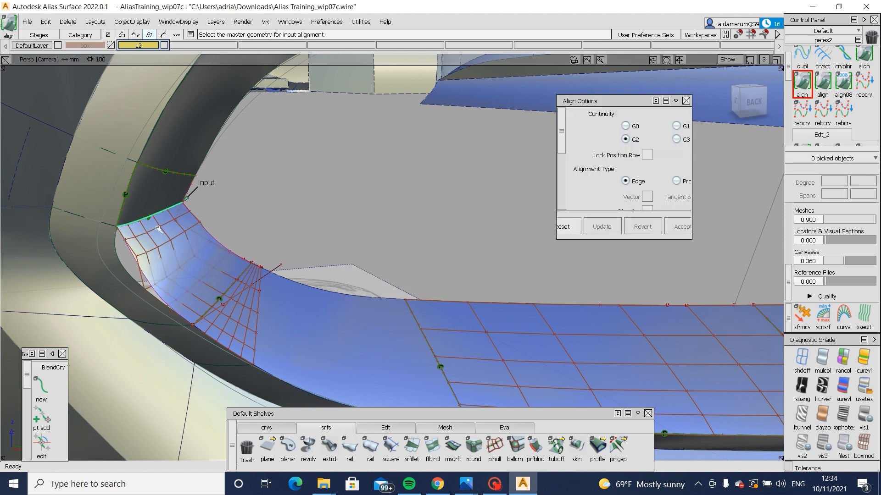
pyautogui.click(151, 214)
pyautogui.click(159, 233)
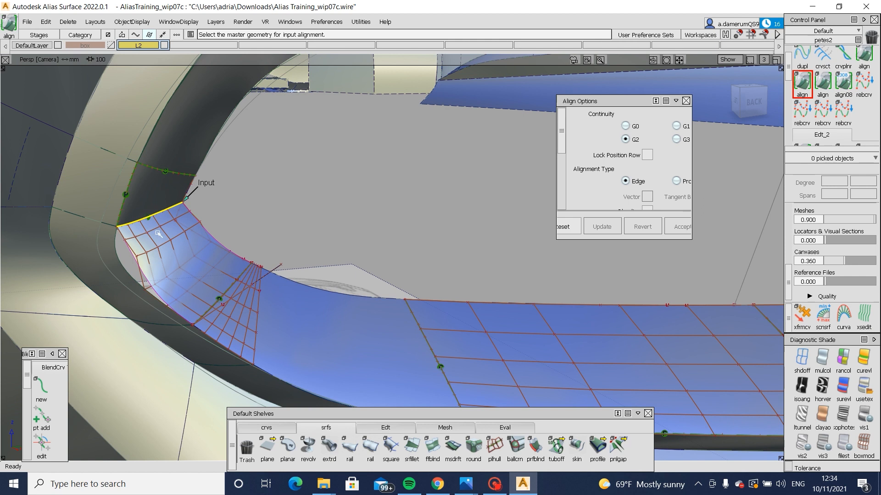
pyautogui.moveTo(752, 103); pyautogui.dragTo(745, 116)
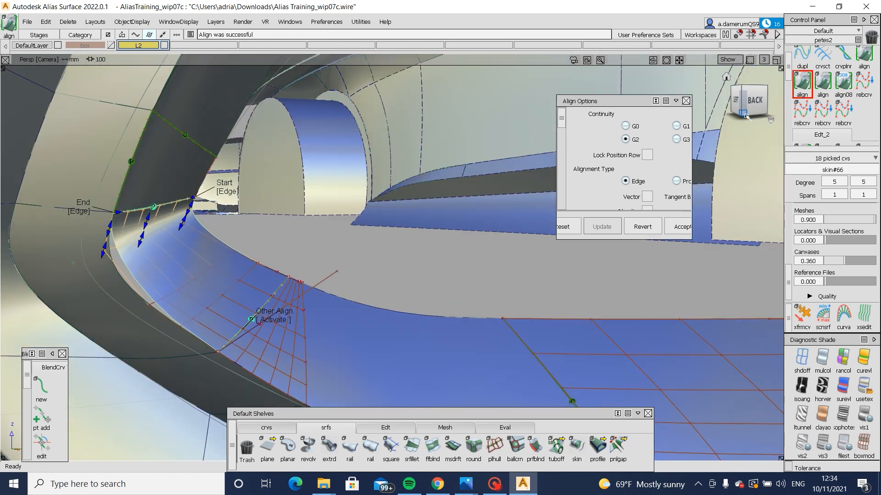
pyautogui.click(754, 100)
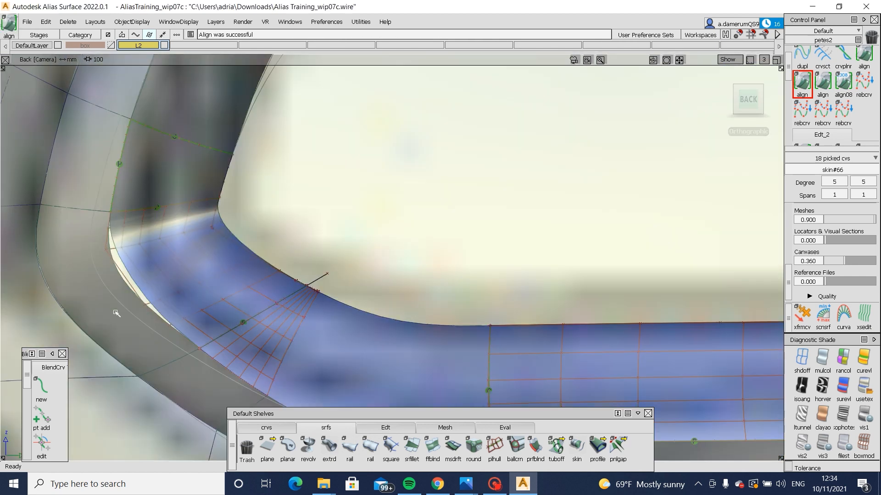
# Step: Set the tip skin's upper alignment to a curvature scalar of about 0.58 and a tangent scalar of about 0.33
pyautogui.click(174, 247)
pyautogui.moveTo(151, 241); pyautogui.dragTo(150, 269)
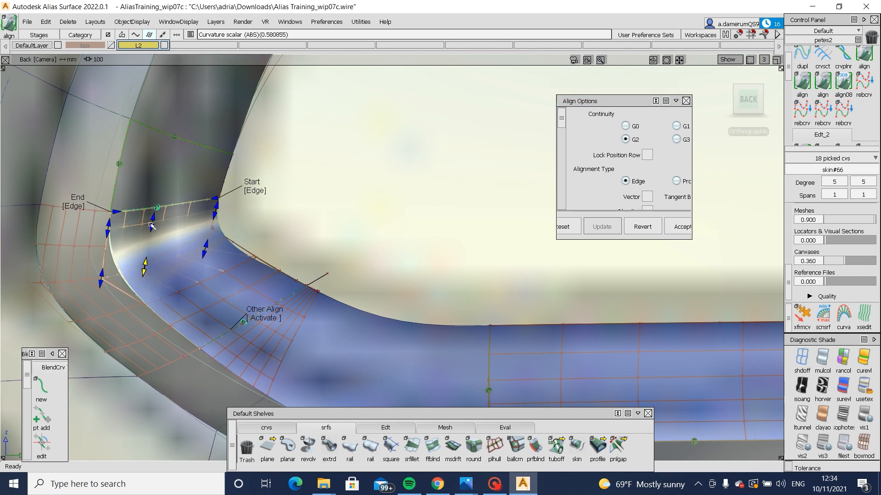
pyautogui.moveTo(153, 240)
pyautogui.mouseDown()
pyautogui.moveTo(153, 232)
pyautogui.moveTo(150, 244)
pyautogui.mouseUp()
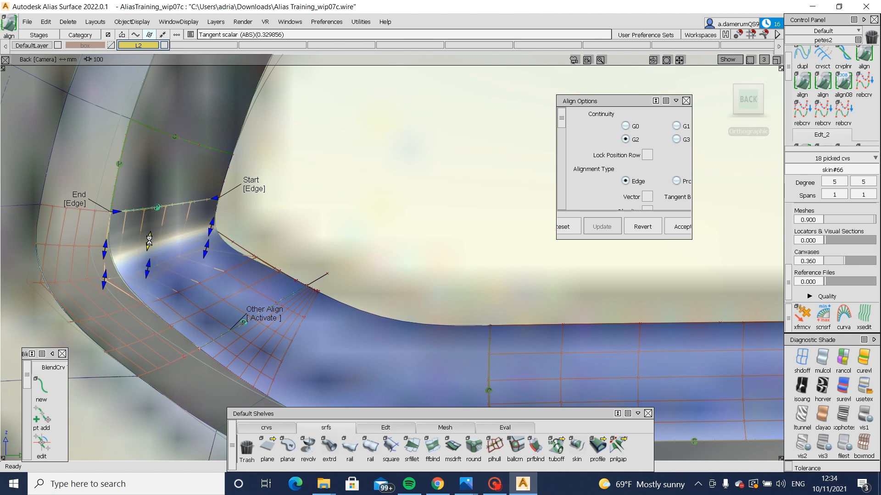
pyautogui.click(221, 309)
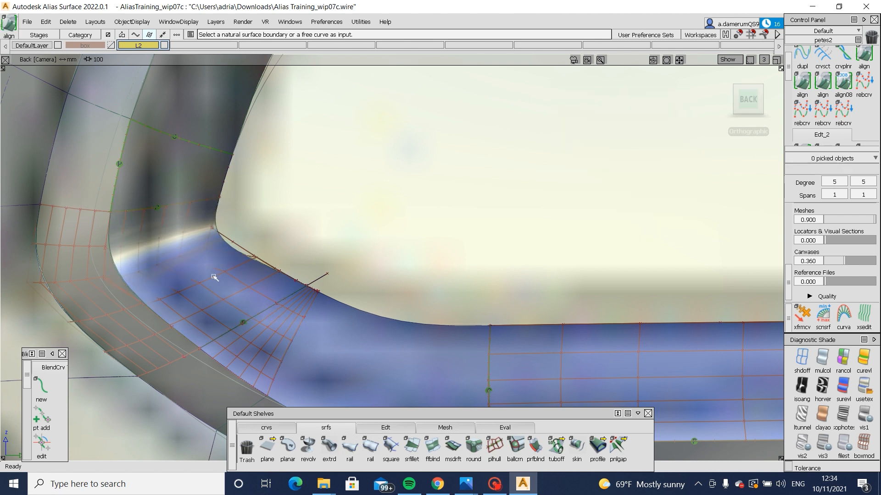
pyautogui.keyDown('alt'); pyautogui.keyDown('shift'); pyautogui.moveTo(213, 275); pyautogui.dragTo(663, 179); pyautogui.keyUp('shift'); pyautogui.keyUp('alt')
pyautogui.click(757, 100)
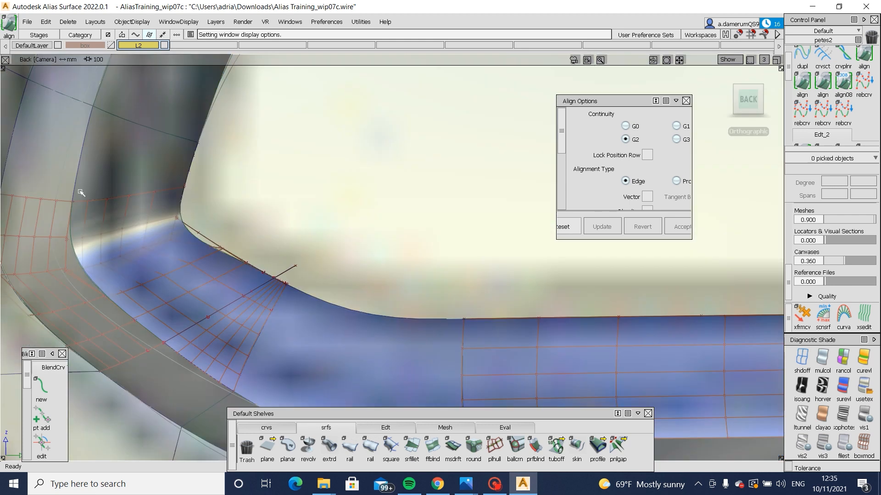
# Step: Adjust the end of the skin above the recess tip with the Extend tool
pyautogui.keyDown('alt'); pyautogui.keyDown('shift'); pyautogui.moveTo(138, 216); pyautogui.dragTo(304, 323); pyautogui.keyUp('shift'); pyautogui.keyUp('alt')
pyautogui.click(396, 428)
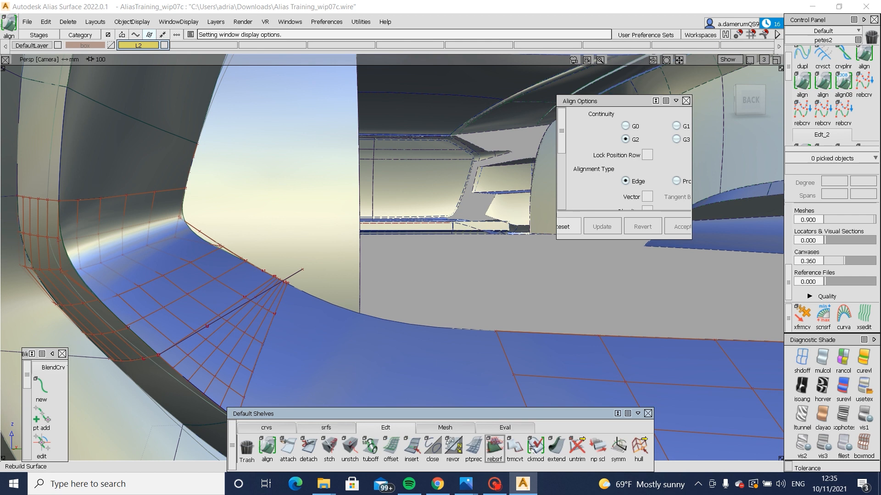
pyautogui.click(202, 212)
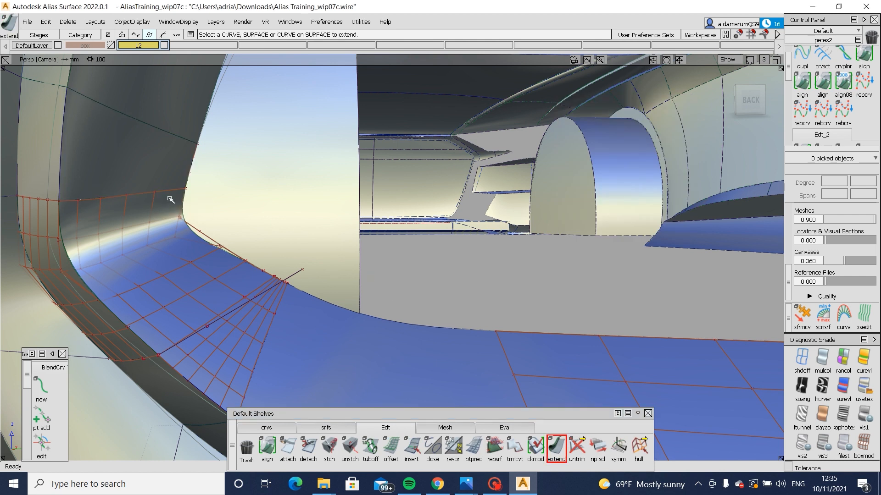
pyautogui.moveTo(191, 153); pyautogui.dragTo(192, 152)
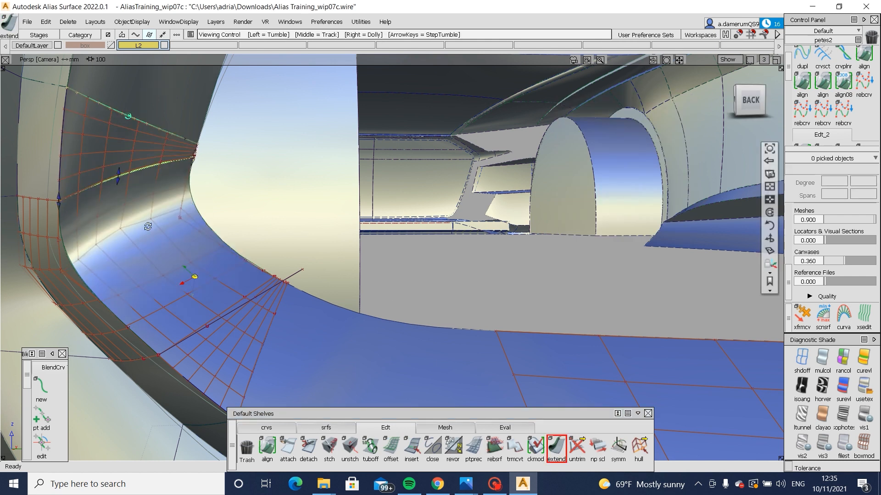
pyautogui.moveTo(190, 277)
pyautogui.keyDown('alt'); pyautogui.keyDown('shift'); pyautogui.mouseDown()
pyautogui.moveTo(101, 217)
pyautogui.moveTo(132, 229)
pyautogui.moveTo(161, 314)
pyautogui.moveTo(320, 220)
pyautogui.moveTo(191, 275)
pyautogui.mouseUp(); pyautogui.keyUp('shift'); pyautogui.keyUp('alt')
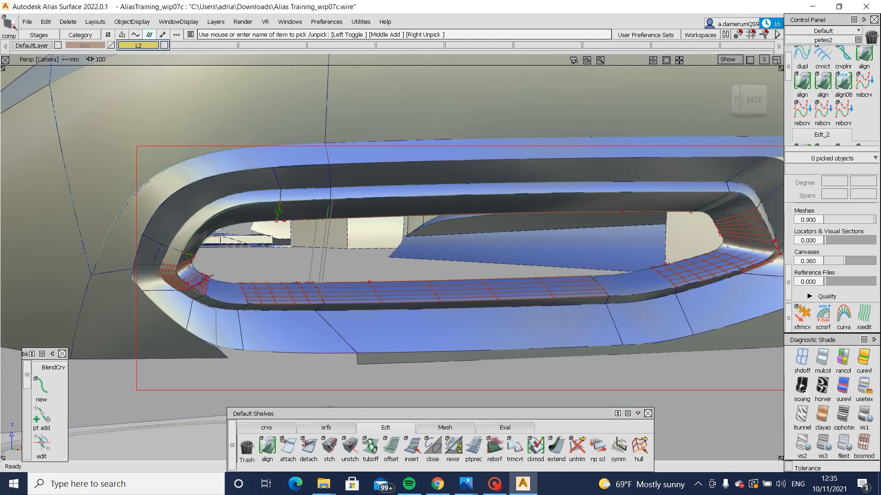
# Step: Select all the recess patches and hide their control vertices and hulls
pyautogui.moveTo(803, 391); pyautogui.dragTo(801, 391)
pyautogui.keyDown('ctrl'); pyautogui.keyDown('shift'); pyautogui.moveTo(588, 299); pyautogui.dragTo(331, 286); pyautogui.keyUp('shift'); pyautogui.keyUp('ctrl')
pyautogui.keyDown('alt'); pyautogui.keyDown('shift'); pyautogui.moveTo(263, 279); pyautogui.dragTo(429, 296); pyautogui.keyUp('shift'); pyautogui.keyUp('alt')
pyautogui.keyDown('alt'); pyautogui.keyDown('shift'); pyautogui.moveTo(429, 296); pyautogui.dragTo(404, 223, button='right'); pyautogui.keyUp('shift'); pyautogui.keyUp('alt')
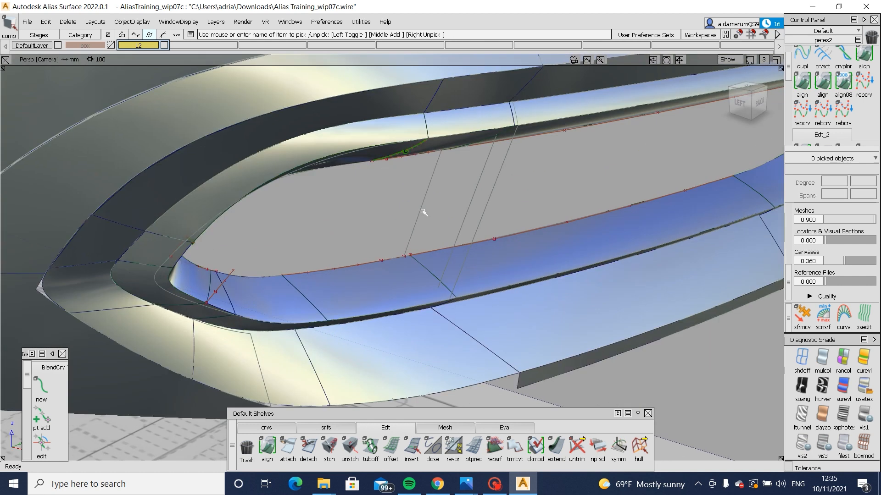
# Step: Toggle the entire template back to normal geometry so the recess's inner panel is shaded again
pyautogui.moveTo(423, 211)
pyautogui.keyDown('ctrl'); pyautogui.keyDown('shift'); pyautogui.mouseDown()
pyautogui.moveTo(421, 247)
pyautogui.moveTo(422, 226)
pyautogui.mouseUp(); pyautogui.keyUp('shift'); pyautogui.keyUp('ctrl')
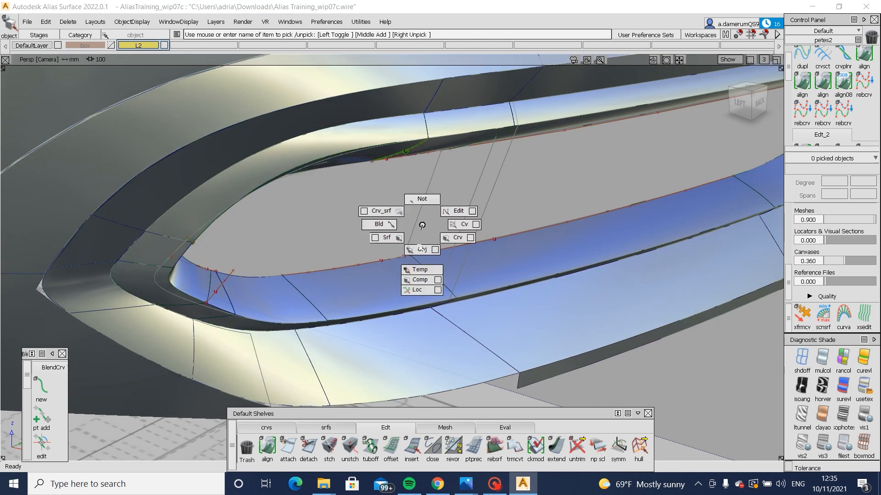
pyautogui.keyDown('ctrl'); pyautogui.keyDown('shift'); pyautogui.moveTo(417, 270); pyautogui.dragTo(417, 270); pyautogui.keyUp('shift'); pyautogui.keyUp('ctrl')
pyautogui.click(397, 277)
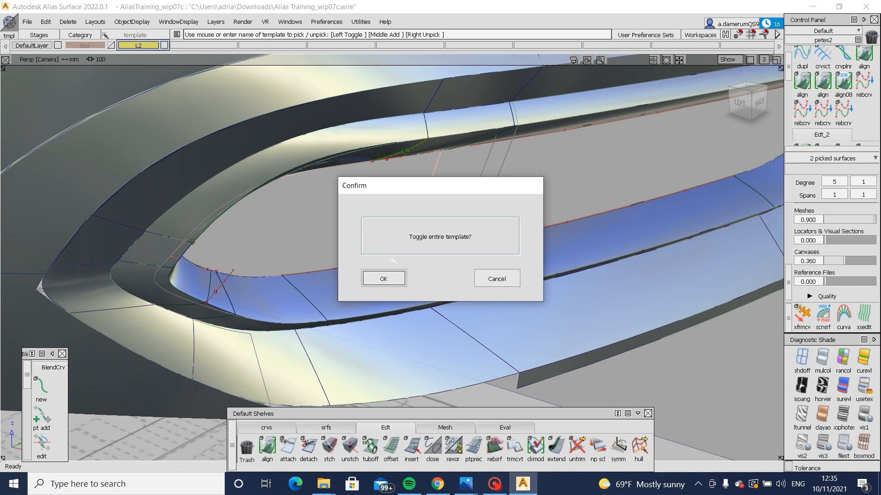
pyautogui.keyDown('alt'); pyautogui.keyDown('shift'); pyautogui.moveTo(398, 277); pyautogui.dragTo(458, 291, button='right'); pyautogui.keyUp('shift'); pyautogui.keyUp('alt')
pyautogui.keyDown('alt'); pyautogui.keyDown('shift'); pyautogui.moveTo(459, 291); pyautogui.dragTo(287, 259); pyautogui.keyUp('shift'); pyautogui.keyUp('alt')
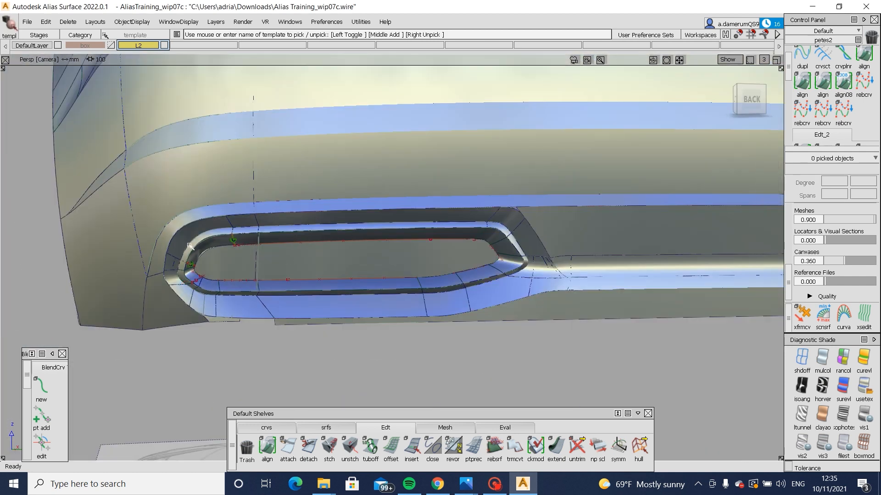
# Step: Untrim the inner panel around the recess's rounded corner and delete its old curve on surface
pyautogui.keyDown('alt'); pyautogui.keyDown('shift'); pyautogui.moveTo(246, 295); pyautogui.dragTo(250, 257, button='right'); pyautogui.keyUp('shift'); pyautogui.keyUp('alt')
pyautogui.keyDown('ctrl'); pyautogui.keyDown('shift'); pyautogui.moveTo(334, 263); pyautogui.dragTo(288, 294, button='right'); pyautogui.keyUp('shift'); pyautogui.keyUp('ctrl')
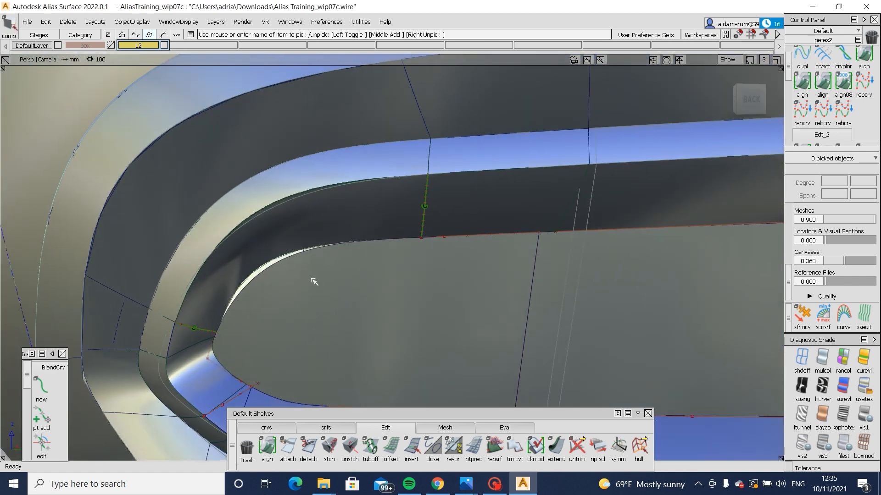
pyautogui.click(312, 280)
pyautogui.keyDown('ctrl'); pyautogui.keyDown('shift'); pyautogui.moveTo(339, 339); pyautogui.dragTo(283, 269); pyautogui.keyUp('shift'); pyautogui.keyUp('ctrl')
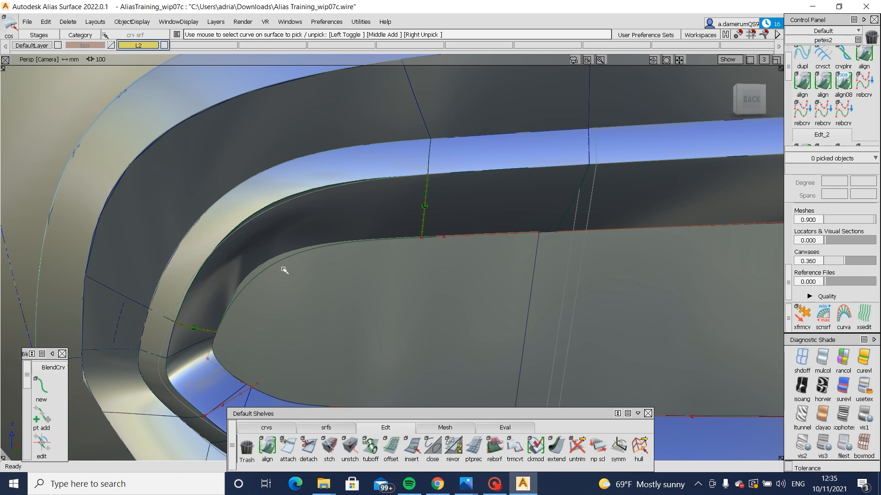
pyautogui.hotkey('ctrl', 'x')
pyautogui.click(277, 260)
pyautogui.press('Delete')
# Step: Examine the rear bumper recess and its inboard corner from several angles for gaps between surfaces
pyautogui.keyDown('alt'); pyautogui.keyDown('shift'); pyautogui.moveTo(368, 256); pyautogui.dragTo(344, 308, button='right'); pyautogui.keyUp('shift'); pyautogui.keyUp('alt')
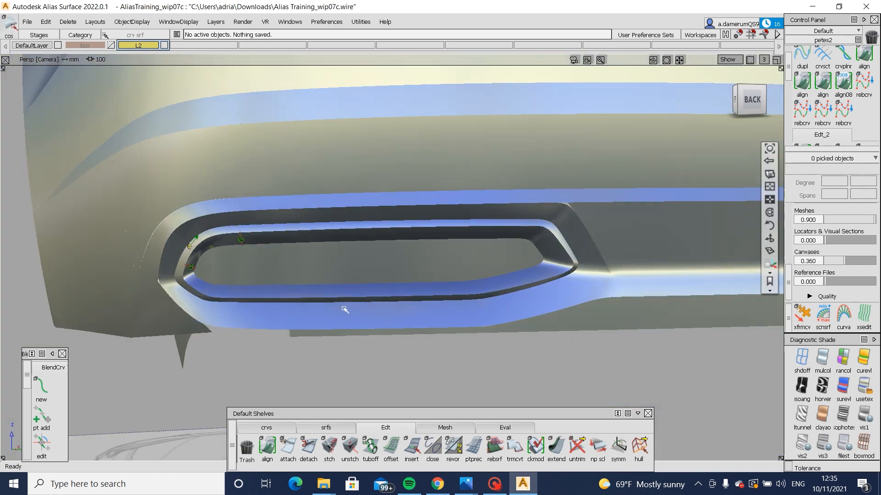
pyautogui.keyDown('alt'); pyautogui.keyDown('shift'); pyautogui.moveTo(344, 308); pyautogui.dragTo(293, 301); pyautogui.keyUp('shift'); pyautogui.keyUp('alt')
pyautogui.keyDown('alt'); pyautogui.keyDown('shift'); pyautogui.moveTo(294, 302); pyautogui.dragTo(288, 318, button='right'); pyautogui.keyUp('shift'); pyautogui.keyUp('alt')
pyautogui.keyDown('alt'); pyautogui.keyDown('shift'); pyautogui.moveTo(287, 319); pyautogui.dragTo(321, 303); pyautogui.keyUp('shift'); pyautogui.keyUp('alt')
pyautogui.keyDown('alt'); pyautogui.keyDown('shift'); pyautogui.click(465, 226); pyautogui.keyUp('shift'); pyautogui.keyUp('alt')
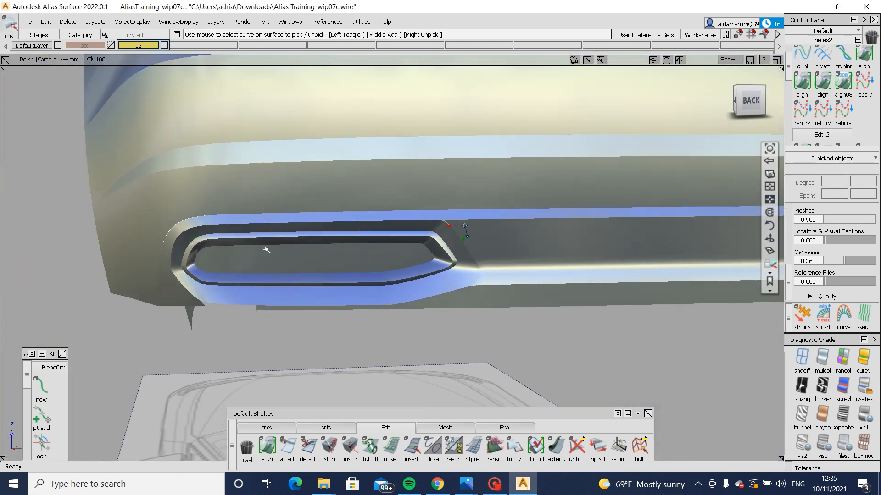
pyautogui.keyDown('alt'); pyautogui.keyDown('shift'); pyautogui.moveTo(266, 249); pyautogui.dragTo(123, 230); pyautogui.keyUp('shift'); pyautogui.keyUp('alt')
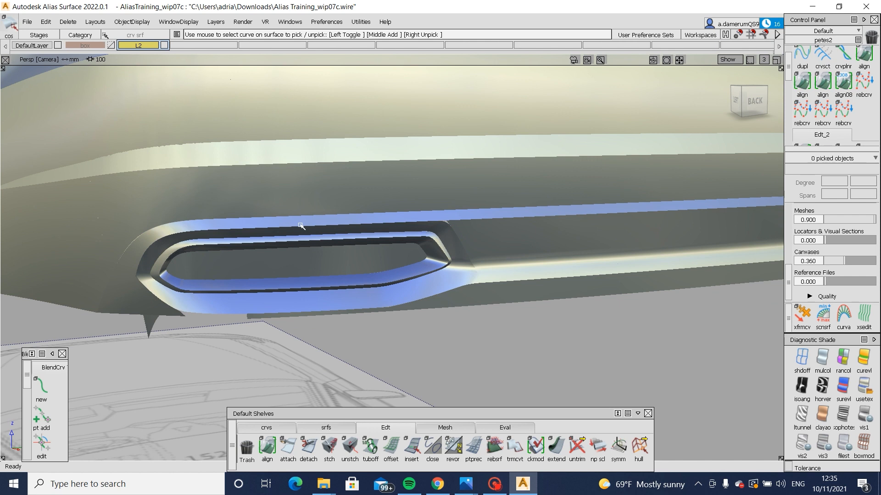
pyautogui.keyDown('alt'); pyautogui.keyDown('shift'); pyautogui.click(478, 233); pyautogui.keyUp('shift'); pyautogui.keyUp('alt')
pyautogui.keyDown('alt'); pyautogui.keyDown('shift'); pyautogui.moveTo(511, 279); pyautogui.dragTo(519, 251, button='right'); pyautogui.keyUp('shift'); pyautogui.keyUp('alt')
pyautogui.hotkey('alt', 'm')
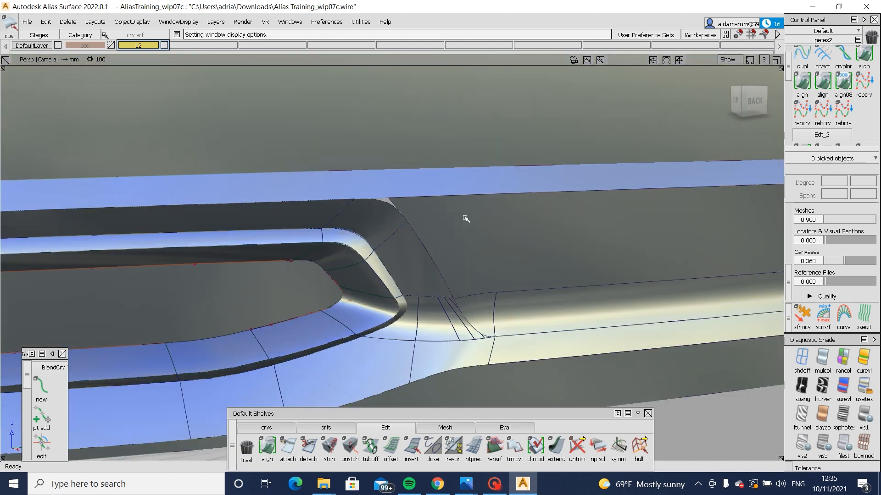
# Step: Select the recess and surrounding bumper surfaces and delete their construction history
pyautogui.keyDown('alt'); pyautogui.keyDown('shift'); pyautogui.moveTo(459, 205); pyautogui.dragTo(375, 267, button='right'); pyautogui.keyUp('shift'); pyautogui.keyUp('alt')
pyautogui.keyDown('ctrl'); pyautogui.keyDown('shift'); pyautogui.moveTo(346, 185); pyautogui.dragTo(294, 235); pyautogui.keyUp('shift'); pyautogui.keyUp('ctrl')
pyautogui.moveTo(218, 185); pyautogui.dragTo(535, 334)
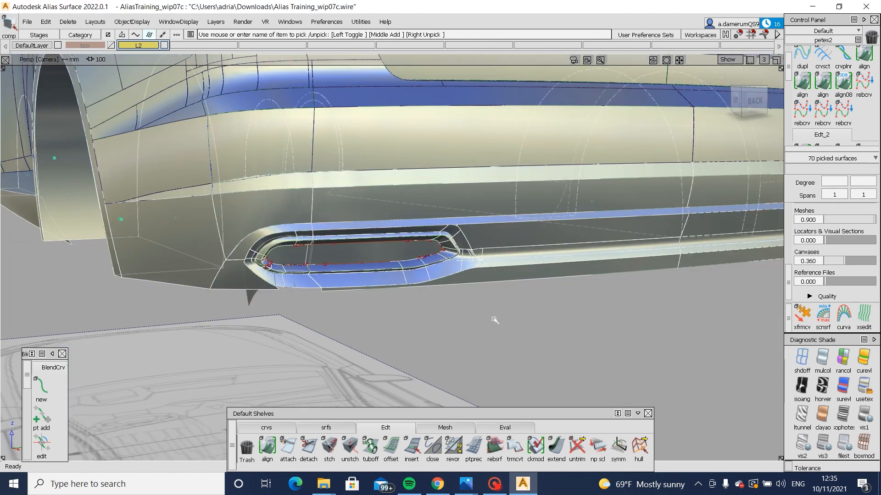
pyautogui.hotkey('ctrl', 'h')
pyautogui.press('Return')
pyautogui.keyDown('ctrl'); pyautogui.keyDown('shift'); pyautogui.moveTo(441, 254); pyautogui.dragTo(441, 206); pyautogui.keyUp('shift'); pyautogui.keyUp('ctrl')
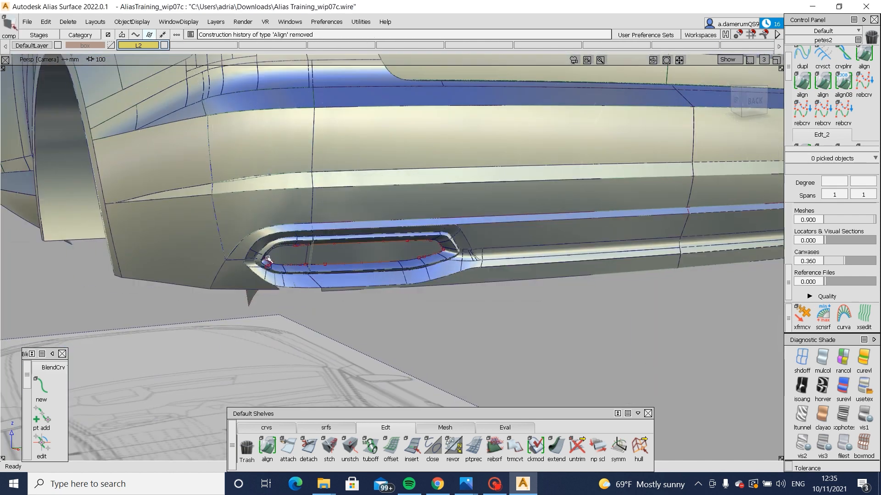
# Step: Project the skin edges around the rounded corner onto the inner panel and trim it, keeping the region inside the recess
pyautogui.keyDown('alt'); pyautogui.keyDown('shift'); pyautogui.click(266, 257); pyautogui.keyUp('shift'); pyautogui.keyUp('alt')
pyautogui.keyDown('alt'); pyautogui.keyDown('shift'); pyautogui.moveTo(266, 257); pyautogui.dragTo(314, 263, button='right'); pyautogui.keyUp('shift'); pyautogui.keyUp('alt')
pyautogui.keyDown('ctrl'); pyautogui.keyDown('shift'); pyautogui.moveTo(365, 298); pyautogui.dragTo(302, 216); pyautogui.keyUp('shift'); pyautogui.keyUp('ctrl')
pyautogui.keyDown('alt'); pyautogui.keyDown('shift'); pyautogui.moveTo(344, 275); pyautogui.dragTo(383, 280, button='right'); pyautogui.keyUp('shift'); pyautogui.keyUp('alt')
pyautogui.keyDown('ctrl'); pyautogui.keyDown('shift'); pyautogui.moveTo(361, 277); pyautogui.dragTo(320, 228); pyautogui.keyUp('shift'); pyautogui.keyUp('ctrl')
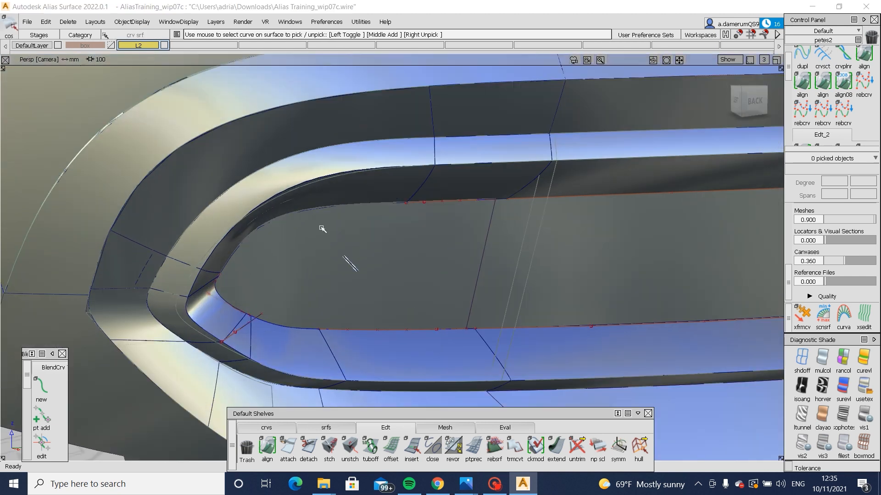
pyautogui.hotkey('ctrl', 'c')
pyautogui.moveTo(358, 197)
pyautogui.keyDown('ctrl'); pyautogui.keyDown('shift'); pyautogui.mouseDown()
pyautogui.moveTo(294, 247)
pyautogui.moveTo(308, 216)
pyautogui.moveTo(318, 238)
pyautogui.mouseUp(); pyautogui.keyUp('shift'); pyautogui.keyUp('ctrl')
pyautogui.click(238, 239)
pyautogui.click(342, 235)
pyautogui.click(253, 274)
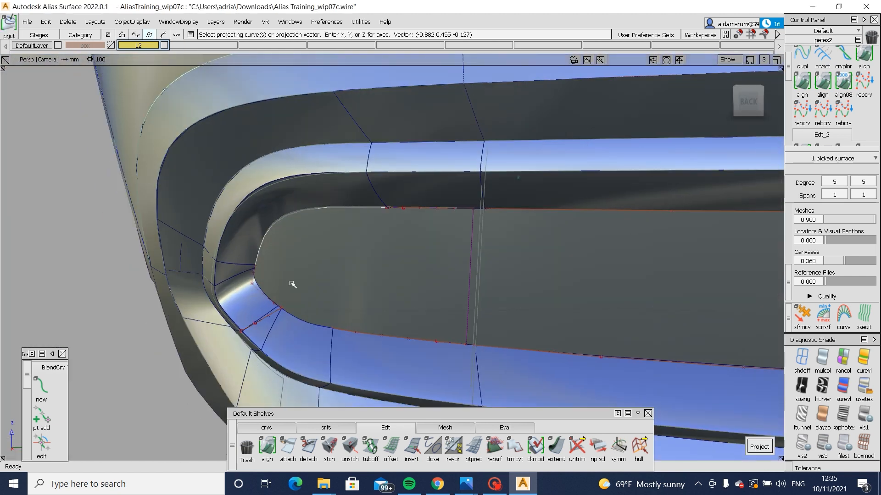
pyautogui.press('space')
pyautogui.keyDown('ctrl'); pyautogui.keyDown('shift'); pyautogui.moveTo(376, 243); pyautogui.dragTo(329, 274); pyautogui.keyUp('shift'); pyautogui.keyUp('ctrl')
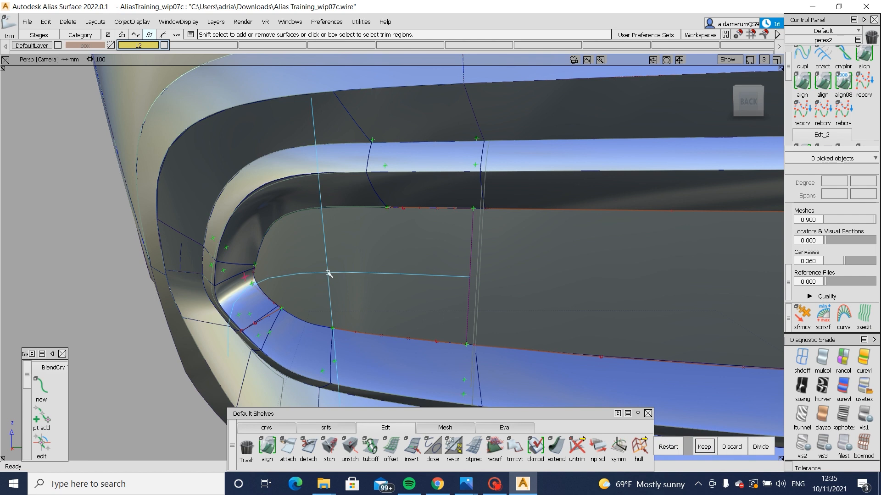
pyautogui.press('space')
# Step: Untrim the bumper draft surface beside the recess's upper inboard corner
pyautogui.keyDown('alt'); pyautogui.keyDown('shift'); pyautogui.moveTo(213, 286); pyautogui.dragTo(395, 294); pyautogui.keyUp('shift'); pyautogui.keyUp('alt')
pyautogui.keyDown('alt'); pyautogui.keyDown('shift'); pyautogui.moveTo(394, 293); pyautogui.dragTo(350, 297, button='right'); pyautogui.keyUp('shift'); pyautogui.keyUp('alt')
pyautogui.keyDown('alt'); pyautogui.keyDown('shift'); pyautogui.moveTo(679, 183); pyautogui.dragTo(724, 210, button='right'); pyautogui.keyUp('shift'); pyautogui.keyUp('alt')
pyautogui.keyDown('alt'); pyautogui.keyDown('shift'); pyautogui.moveTo(723, 210); pyautogui.dragTo(544, 222, button='middle'); pyautogui.keyUp('shift'); pyautogui.keyUp('alt')
pyautogui.keyDown('ctrl'); pyautogui.keyDown('shift'); pyautogui.moveTo(544, 221); pyautogui.dragTo(504, 254); pyautogui.keyUp('shift'); pyautogui.keyUp('ctrl')
pyautogui.click(463, 265)
pyautogui.moveTo(435, 225)
pyautogui.keyDown('alt'); pyautogui.keyDown('shift'); pyautogui.mouseDown()
pyautogui.moveTo(473, 264)
pyautogui.moveTo(450, 283)
pyautogui.mouseUp(); pyautogui.keyUp('shift'); pyautogui.keyUp('alt')
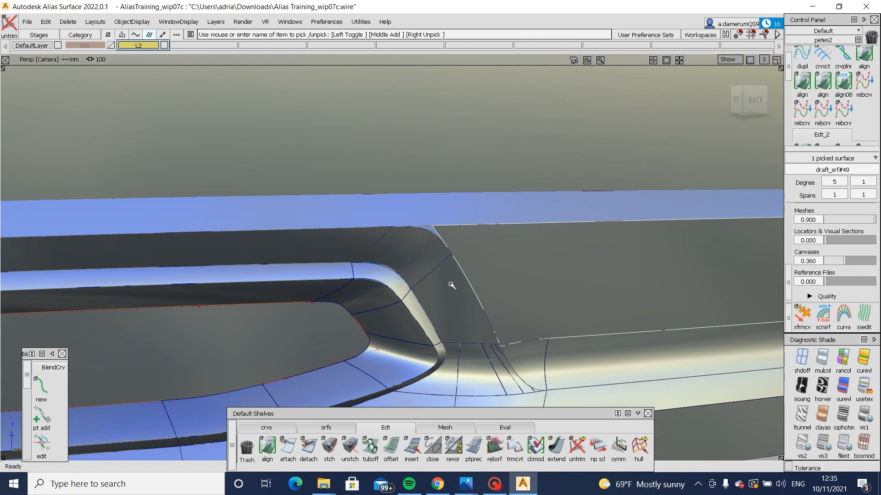
# Step: Try to project the rounded upper inboard corner edge onto the untrimmed draft surface and trim it
pyautogui.keyDown('alt'); pyautogui.keyDown('shift'); pyautogui.moveTo(450, 259); pyautogui.dragTo(530, 218, button='right'); pyautogui.keyUp('shift'); pyautogui.keyUp('alt')
pyautogui.moveTo(530, 217)
pyautogui.keyDown('ctrl'); pyautogui.keyDown('shift'); pyautogui.mouseDown()
pyautogui.moveTo(499, 244)
pyautogui.moveTo(395, 230)
pyautogui.mouseUp(); pyautogui.keyUp('shift'); pyautogui.keyUp('ctrl')
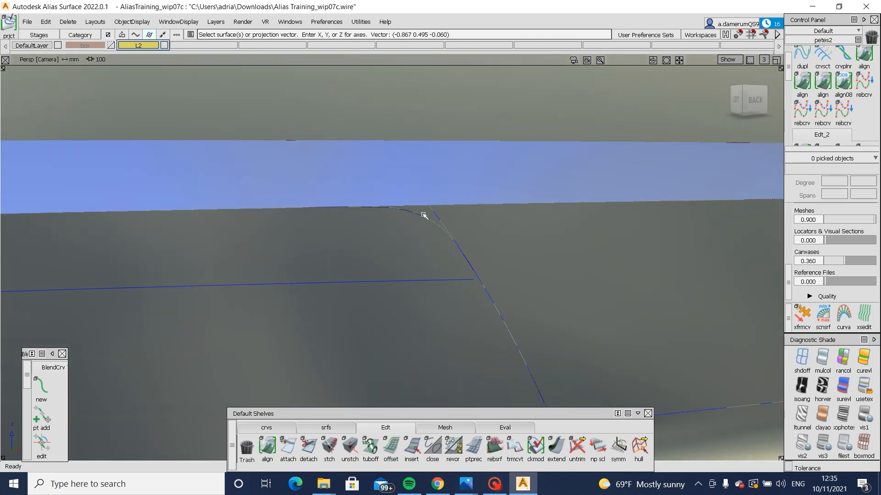
pyautogui.click(421, 215)
pyautogui.keyDown('ctrl'); pyautogui.keyDown('shift'); pyautogui.moveTo(492, 248); pyautogui.dragTo(477, 229); pyautogui.keyUp('shift'); pyautogui.keyUp('ctrl')
pyautogui.click(473, 228)
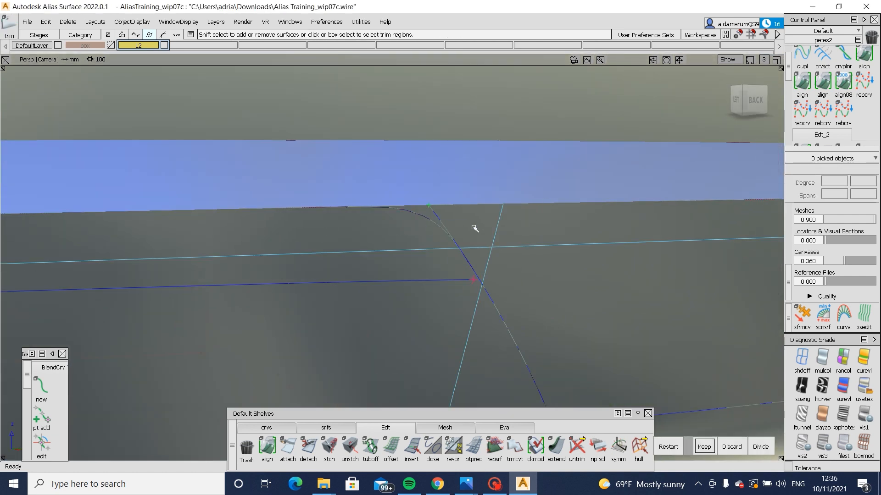
pyautogui.click(438, 216)
pyautogui.keyDown('ctrl'); pyautogui.keyDown('shift'); pyautogui.moveTo(484, 264); pyautogui.dragTo(494, 220); pyautogui.keyUp('shift'); pyautogui.keyUp('ctrl')
# Step: Project the rounded upper inboard corner edge onto the draft surface and trim it, keeping the region outside the recess
pyautogui.keyDown('alt'); pyautogui.keyDown('shift'); pyautogui.moveTo(524, 255); pyautogui.dragTo(551, 234, button='right'); pyautogui.keyUp('shift'); pyautogui.keyUp('alt')
pyautogui.moveTo(549, 235)
pyautogui.keyDown('ctrl'); pyautogui.keyDown('shift'); pyautogui.mouseDown()
pyautogui.moveTo(515, 257)
pyautogui.moveTo(491, 250)
pyautogui.mouseUp(); pyautogui.keyUp('shift'); pyautogui.keyUp('ctrl')
pyautogui.click(503, 255)
pyautogui.keyDown('ctrl'); pyautogui.keyDown('shift'); pyautogui.moveTo(393, 219); pyautogui.dragTo(323, 220, button='right'); pyautogui.keyUp('shift'); pyautogui.keyUp('ctrl')
pyautogui.click(373, 199)
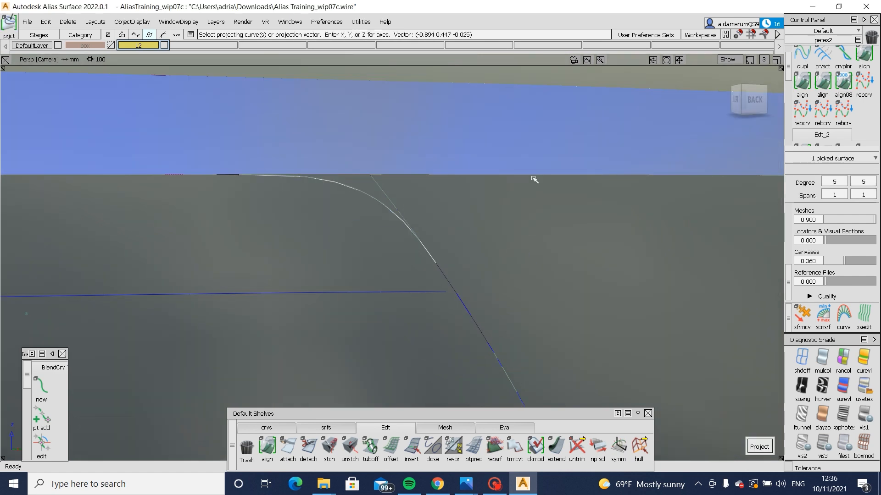
pyautogui.press('space')
pyautogui.keyDown('ctrl'); pyautogui.keyDown('shift'); pyautogui.moveTo(475, 235); pyautogui.dragTo(476, 223); pyautogui.keyUp('shift'); pyautogui.keyUp('ctrl')
pyautogui.click(476, 224)
pyautogui.click(476, 223)
pyautogui.click(360, 181)
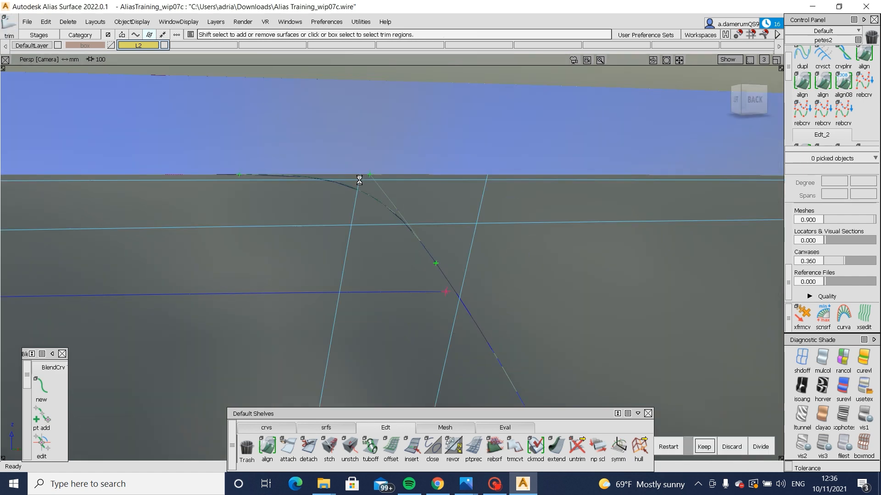
pyautogui.press('space')
# Step: Examine the bumper recess in the context of the rear, and inspect the whole car around to its front
pyautogui.hotkey('alt', 't')
pyautogui.keyDown('alt'); pyautogui.keyDown('shift'); pyautogui.moveTo(409, 189); pyautogui.dragTo(374, 266, button='right'); pyautogui.keyUp('shift'); pyautogui.keyUp('alt')
pyautogui.keyDown('alt'); pyautogui.keyDown('shift'); pyautogui.moveTo(373, 266); pyautogui.dragTo(541, 262); pyautogui.keyUp('shift'); pyautogui.keyUp('alt')
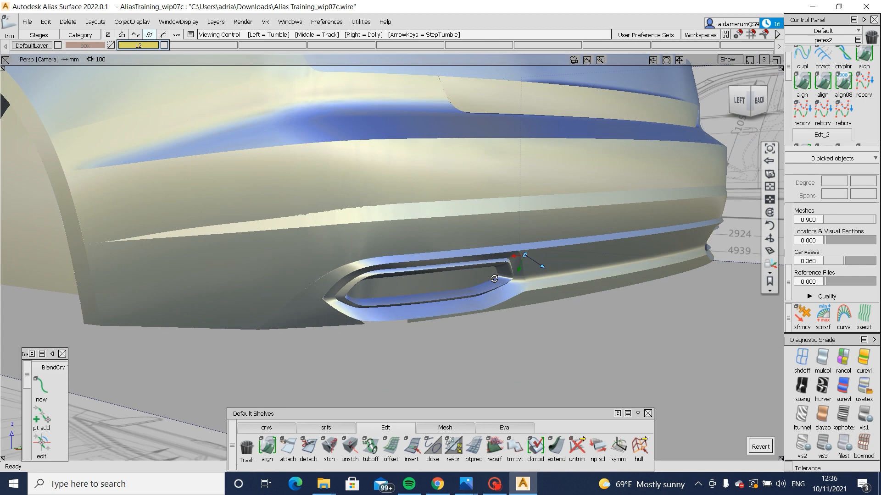
pyautogui.keyDown('alt'); pyautogui.keyDown('shift'); pyautogui.moveTo(541, 262); pyautogui.dragTo(509, 311, button='right'); pyautogui.keyUp('shift'); pyautogui.keyUp('alt')
pyautogui.keyDown('alt'); pyautogui.keyDown('shift'); pyautogui.moveTo(509, 311); pyautogui.dragTo(453, 321); pyautogui.keyUp('shift'); pyautogui.keyUp('alt')
pyautogui.keyDown('alt'); pyautogui.keyDown('shift'); pyautogui.moveTo(453, 321); pyautogui.dragTo(530, 356, button='right'); pyautogui.keyUp('shift'); pyautogui.keyUp('alt')
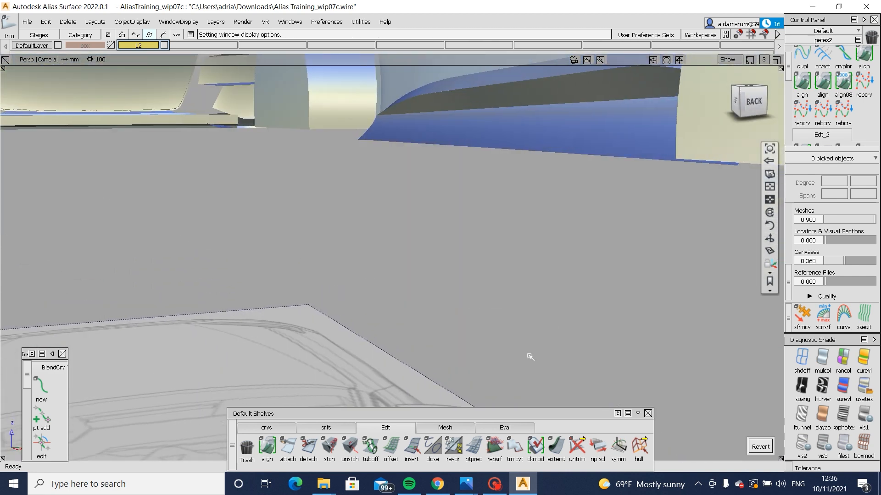
pyautogui.hotkey('alt', 'l')
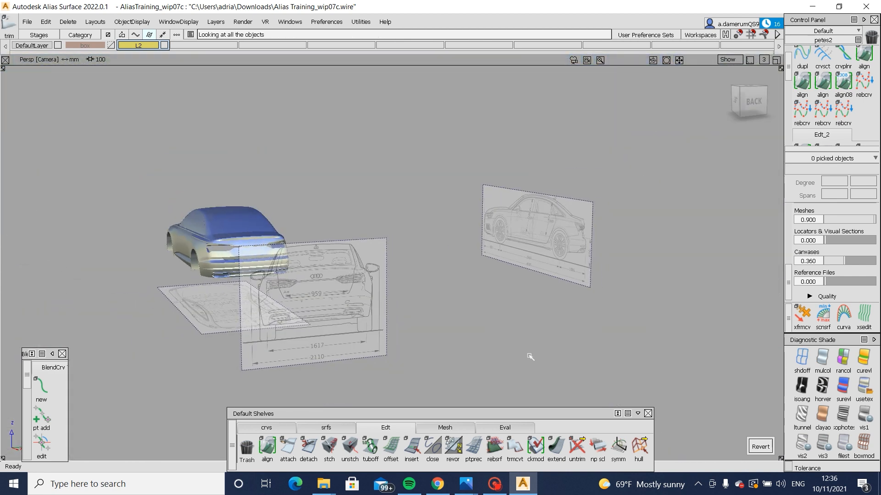
pyautogui.keyDown('alt'); pyautogui.keyDown('shift'); pyautogui.click(212, 273); pyautogui.keyUp('shift'); pyautogui.keyUp('alt')
pyautogui.keyDown('alt'); pyautogui.keyDown('shift'); pyautogui.moveTo(212, 274); pyautogui.dragTo(296, 246, button='right'); pyautogui.keyUp('shift'); pyautogui.keyUp('alt')
pyautogui.keyDown('alt'); pyautogui.keyDown('shift'); pyautogui.moveTo(297, 246); pyautogui.dragTo(391, 325); pyautogui.keyUp('shift'); pyautogui.keyUp('alt')
pyautogui.keyDown('alt'); pyautogui.keyDown('shift'); pyautogui.moveTo(414, 337); pyautogui.dragTo(273, 332, button='right'); pyautogui.keyUp('shift'); pyautogui.keyUp('alt')
pyautogui.keyDown('alt'); pyautogui.keyDown('shift'); pyautogui.moveTo(273, 332); pyautogui.dragTo(351, 334); pyautogui.keyUp('shift'); pyautogui.keyUp('alt')
pyautogui.keyDown('alt'); pyautogui.keyDown('shift'); pyautogui.moveTo(352, 335); pyautogui.dragTo(532, 331, button='middle'); pyautogui.keyUp('shift'); pyautogui.keyUp('alt')
pyautogui.keyDown('alt'); pyautogui.keyDown('shift'); pyautogui.moveTo(532, 331); pyautogui.dragTo(657, 313); pyautogui.keyUp('shift'); pyautogui.keyUp('alt')
pyautogui.keyDown('alt'); pyautogui.keyDown('shift'); pyautogui.click(201, 286); pyautogui.keyUp('shift'); pyautogui.keyUp('alt')
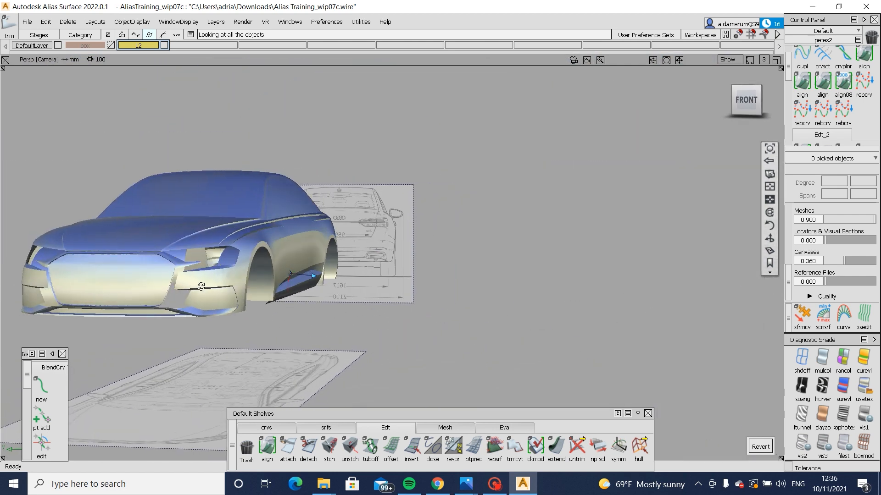
pyautogui.keyDown('alt'); pyautogui.keyDown('shift'); pyautogui.moveTo(210, 304); pyautogui.dragTo(149, 311, button='right'); pyautogui.keyUp('shift'); pyautogui.keyUp('alt')
pyautogui.keyDown('alt'); pyautogui.keyDown('shift'); pyautogui.moveTo(149, 311); pyautogui.dragTo(303, 301, button='middle'); pyautogui.keyUp('shift'); pyautogui.keyUp('alt')
pyautogui.moveTo(303, 301)
pyautogui.keyDown('alt'); pyautogui.keyDown('shift'); pyautogui.mouseDown(button='right')
pyautogui.moveTo(255, 309)
pyautogui.moveTo(239, 335)
pyautogui.mouseUp(button='right'); pyautogui.keyUp('shift'); pyautogui.keyUp('alt')
# Step: Display the whole car with the user-defined texture diagnostic shade and hide its control vertices
pyautogui.keyDown('ctrl'); pyautogui.keyDown('shift'); pyautogui.moveTo(240, 335); pyautogui.dragTo(285, 348); pyautogui.keyUp('shift'); pyautogui.keyUp('ctrl')
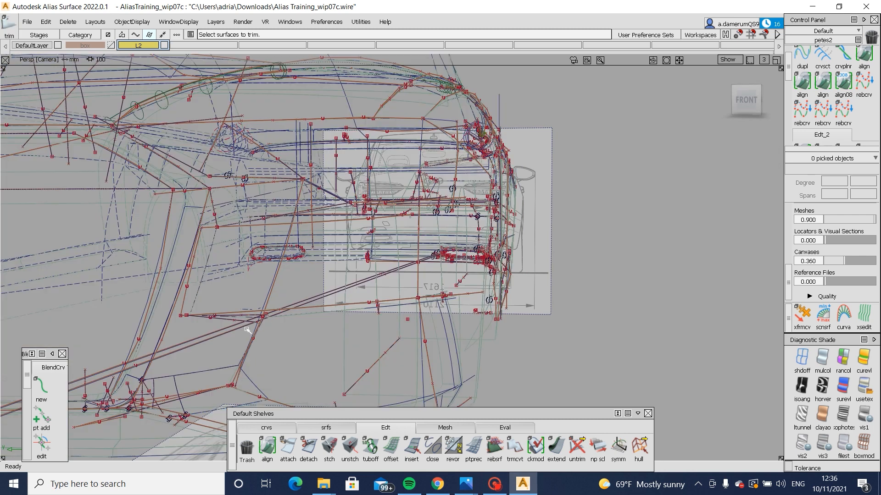
pyautogui.click(864, 388)
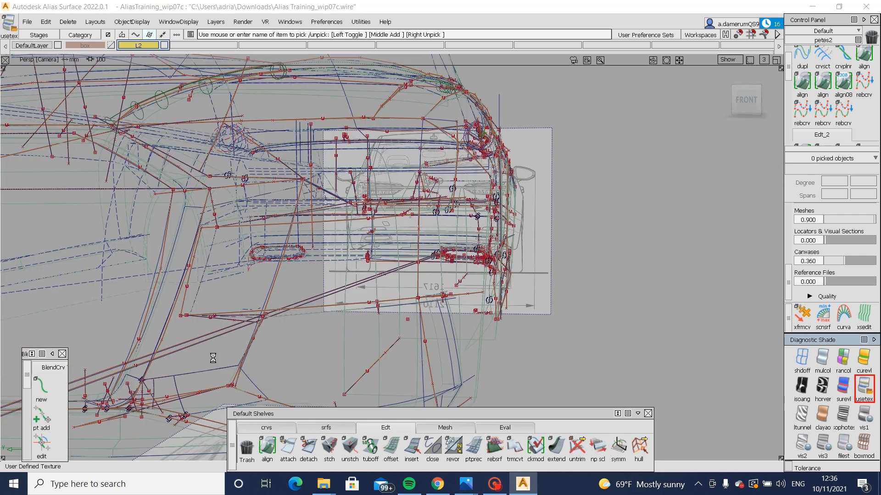
pyautogui.keyDown('alt'); pyautogui.keyDown('shift'); pyautogui.moveTo(213, 358); pyautogui.dragTo(272, 347); pyautogui.keyUp('shift'); pyautogui.keyUp('alt')
pyautogui.keyDown('ctrl'); pyautogui.keyDown('shift'); pyautogui.moveTo(272, 348); pyautogui.dragTo(212, 275); pyautogui.keyUp('shift'); pyautogui.keyUp('ctrl')
pyautogui.keyDown('alt'); pyautogui.keyDown('shift'); pyautogui.moveTo(216, 271); pyautogui.dragTo(197, 346); pyautogui.keyUp('shift'); pyautogui.keyUp('alt')
pyautogui.keyDown('ctrl'); pyautogui.keyDown('shift'); pyautogui.moveTo(198, 346); pyautogui.dragTo(172, 218); pyautogui.keyUp('shift'); pyautogui.keyUp('ctrl')
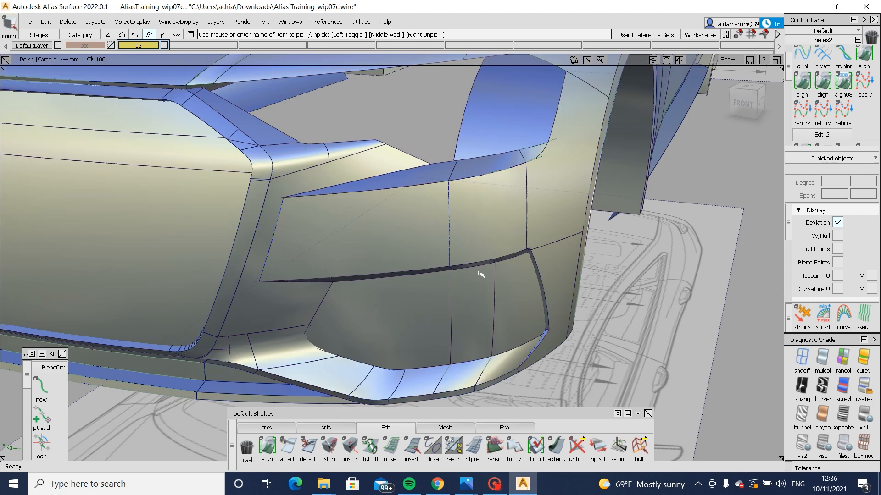
# Step: Examine the shaded bodywork with patch lines from the front bumper around to the side and rear
pyautogui.moveTo(477, 275)
pyautogui.keyDown('alt'); pyautogui.keyDown('shift'); pyautogui.mouseDown()
pyautogui.moveTo(380, 258)
pyautogui.moveTo(390, 256)
pyautogui.mouseUp(); pyautogui.keyUp('shift'); pyautogui.keyUp('alt')
pyautogui.keyDown('alt'); pyautogui.keyDown('shift'); pyautogui.moveTo(389, 255); pyautogui.dragTo(330, 289, button='right'); pyautogui.keyUp('shift'); pyautogui.keyUp('alt')
pyautogui.keyDown('alt'); pyautogui.keyDown('shift'); pyautogui.moveTo(330, 288); pyautogui.dragTo(327, 312); pyautogui.keyUp('shift'); pyautogui.keyUp('alt')
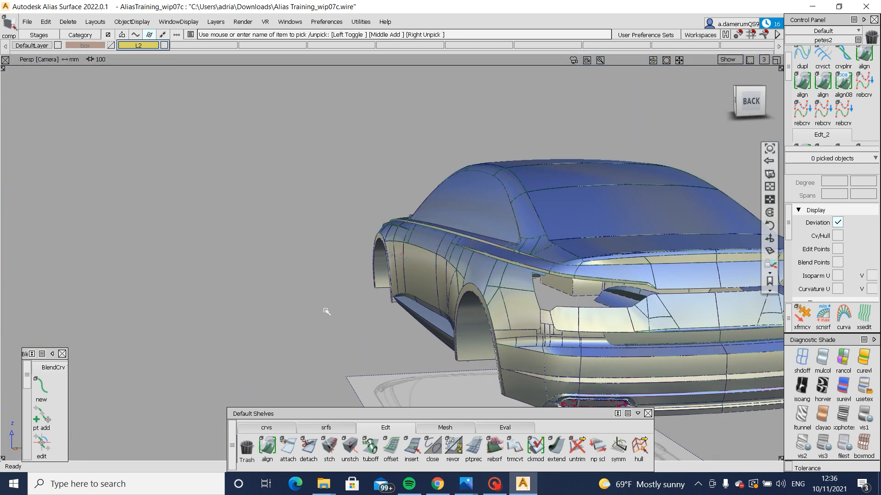
pyautogui.keyDown('alt'); pyautogui.keyDown('shift'); pyautogui.moveTo(530, 302); pyautogui.dragTo(515, 302); pyautogui.keyUp('shift'); pyautogui.keyUp('alt')
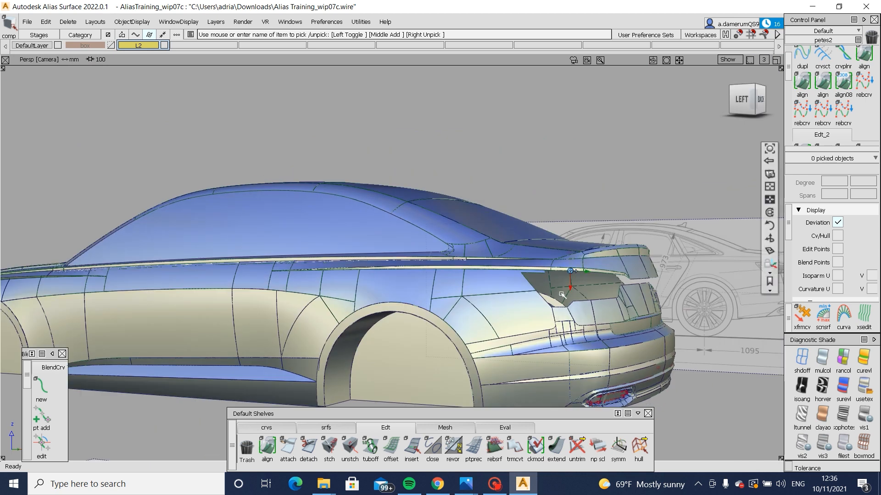
pyautogui.keyDown('alt'); pyautogui.keyDown('shift'); pyautogui.moveTo(567, 295); pyautogui.dragTo(496, 291); pyautogui.keyUp('shift'); pyautogui.keyUp('alt')
pyautogui.keyDown('alt'); pyautogui.keyDown('shift'); pyautogui.moveTo(495, 291); pyautogui.dragTo(326, 282, button='middle'); pyautogui.keyUp('shift'); pyautogui.keyUp('alt')
pyautogui.keyDown('alt'); pyautogui.keyDown('shift'); pyautogui.moveTo(326, 282); pyautogui.dragTo(353, 287, button='right'); pyautogui.keyUp('shift'); pyautogui.keyUp('alt')
pyautogui.keyDown('alt'); pyautogui.keyDown('shift'); pyautogui.moveTo(353, 286); pyautogui.dragTo(439, 272, button='middle'); pyautogui.keyUp('shift'); pyautogui.keyUp('alt')
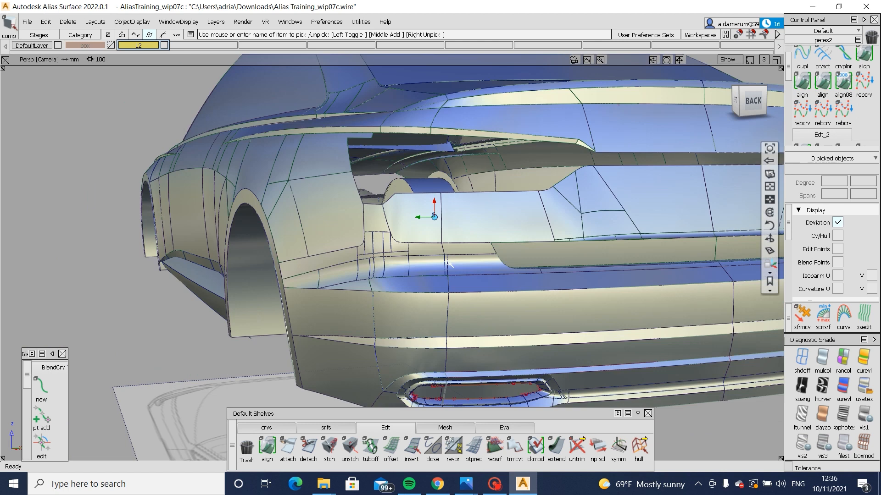
pyautogui.hotkey('alt', 'm')
pyautogui.keyDown('alt'); pyautogui.keyDown('shift'); pyautogui.moveTo(515, 300); pyautogui.dragTo(537, 304); pyautogui.keyUp('shift'); pyautogui.keyUp('alt')
pyautogui.hotkey('alt', 'm')
# Step: Clear the selection at the rear bumper and hide the Alias Training_wip07b.wire stage
pyautogui.moveTo(484, 258); pyautogui.dragTo(608, 343)
pyautogui.keyDown('ctrl'); pyautogui.keyDown('shift'); pyautogui.moveTo(512, 322); pyautogui.dragTo(513, 257); pyautogui.keyUp('shift'); pyautogui.keyUp('ctrl')
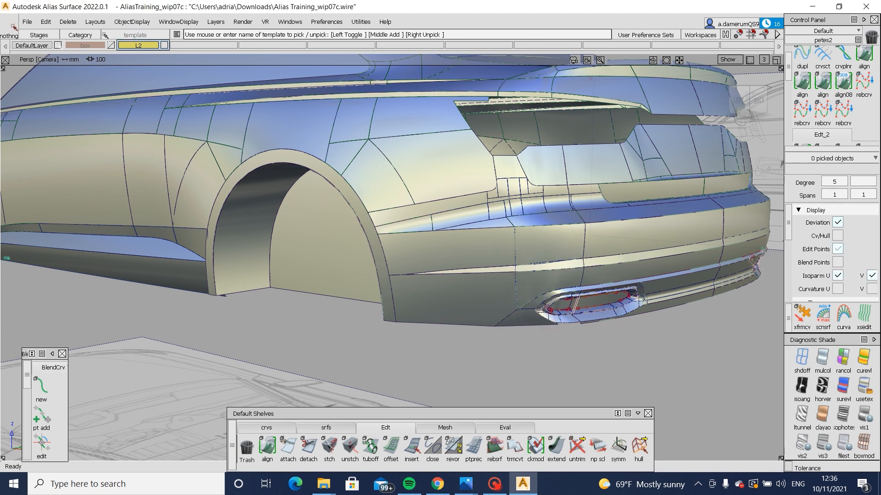
pyautogui.click(39, 35)
pyautogui.click(27, 46)
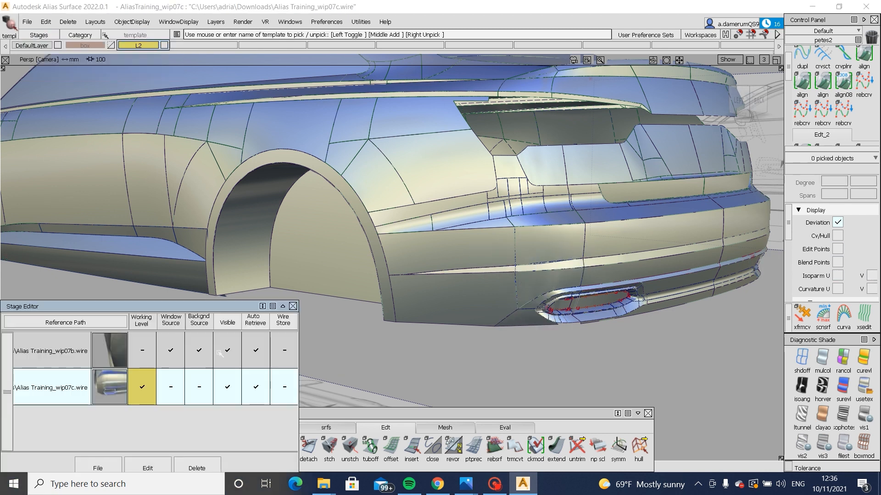
pyautogui.click(218, 351)
pyautogui.click(293, 307)
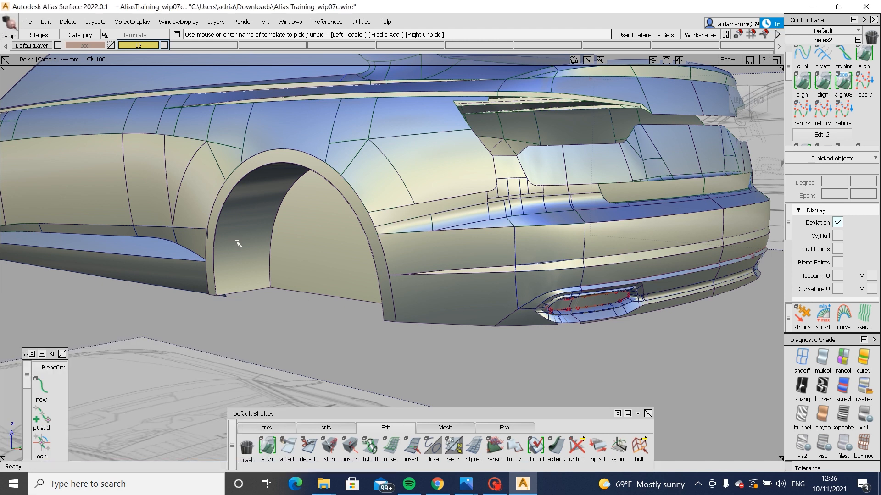
# Step: Examine the side sill between the front and rear wheel arches
pyautogui.keyDown('alt'); pyautogui.keyDown('shift'); pyautogui.moveTo(175, 265); pyautogui.dragTo(321, 268, button='middle'); pyautogui.keyUp('shift'); pyautogui.keyUp('alt')
pyautogui.keyDown('alt'); pyautogui.keyDown('shift'); pyautogui.moveTo(320, 267); pyautogui.dragTo(344, 257); pyautogui.keyUp('shift'); pyautogui.keyUp('alt')
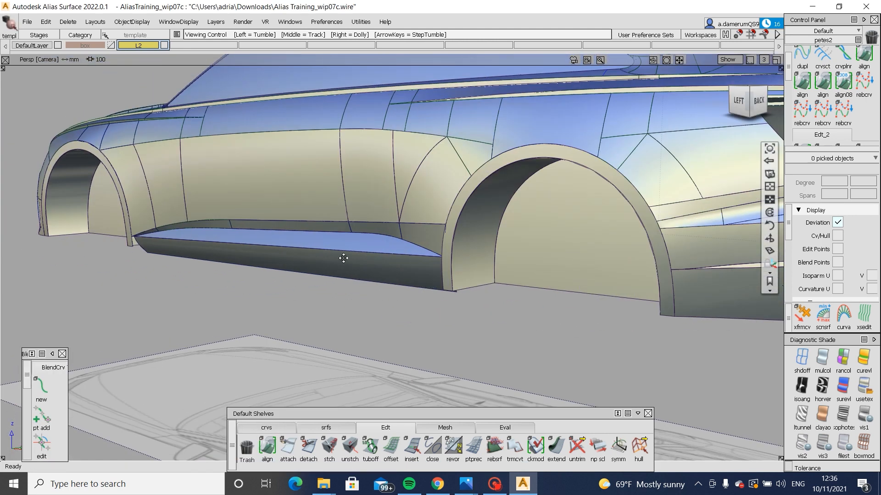
pyautogui.keyDown('alt'); pyautogui.keyDown('shift'); pyautogui.moveTo(344, 257); pyautogui.dragTo(269, 250, button='right'); pyautogui.keyUp('shift'); pyautogui.keyUp('alt')
pyautogui.keyDown('alt'); pyautogui.keyDown('shift'); pyautogui.moveTo(270, 249); pyautogui.dragTo(594, 233); pyautogui.keyUp('shift'); pyautogui.keyUp('alt')
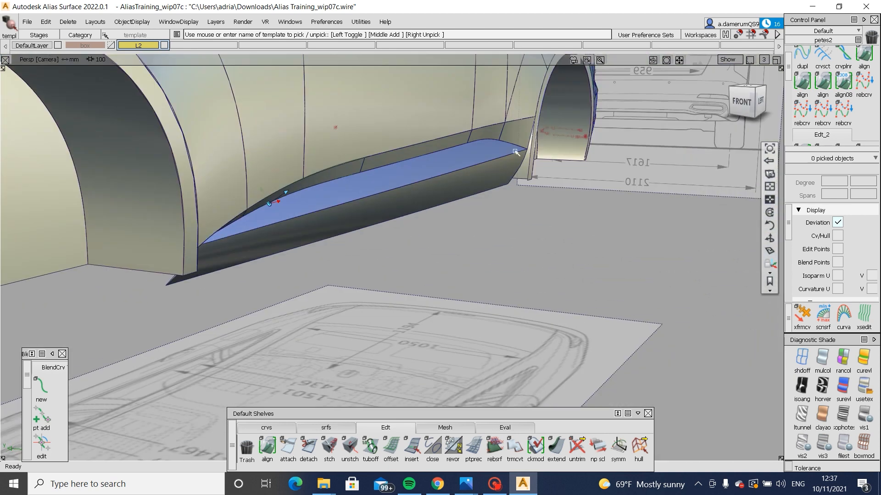
# Step: Switch to Photos and examine the side sill in the rear and front Audi A6 reference pictures, enlarging the front one
pyautogui.keyDown('alt'); pyautogui.keyDown('shift'); pyautogui.moveTo(560, 219); pyautogui.dragTo(585, 255, button='right'); pyautogui.keyUp('shift'); pyautogui.keyUp('alt')
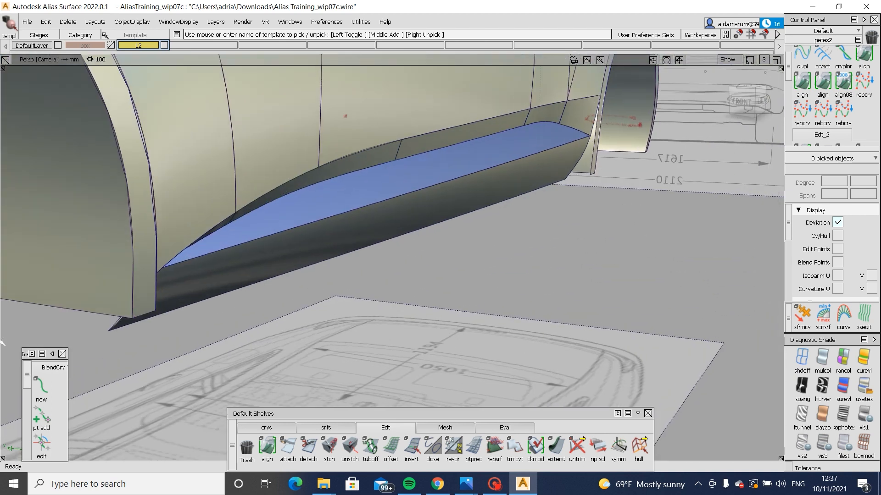
pyautogui.moveTo(465, 484)
pyautogui.click(569, 413)
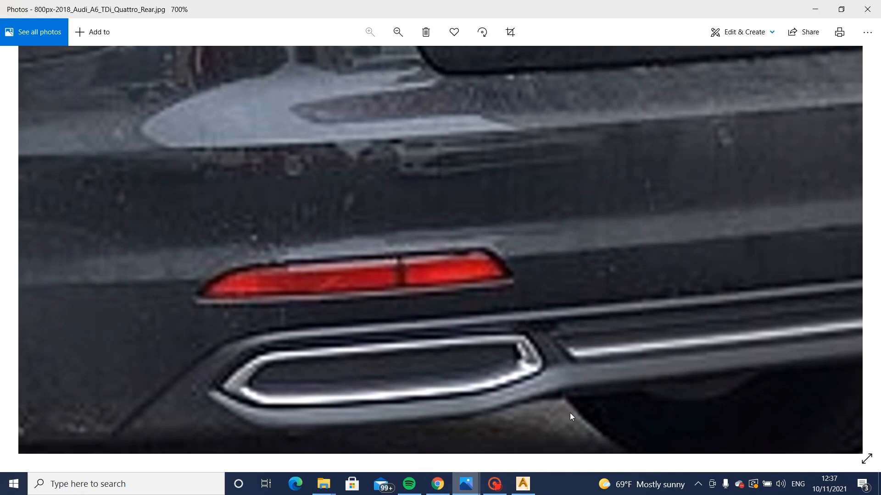
pyautogui.scroll(-10, 418, 271)
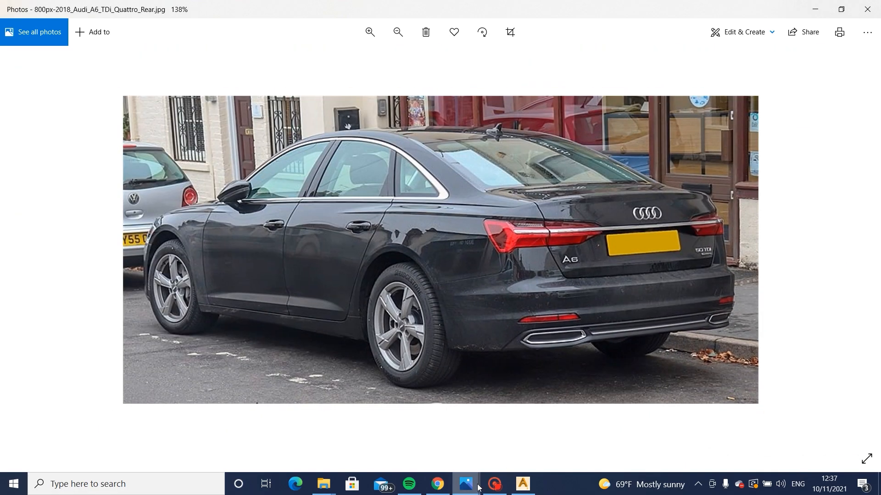
pyautogui.moveTo(477, 487)
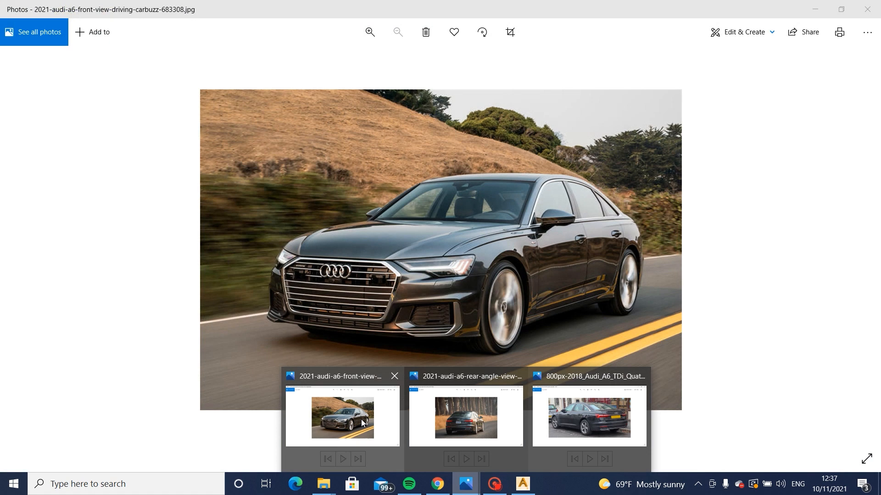
pyautogui.moveTo(444, 421)
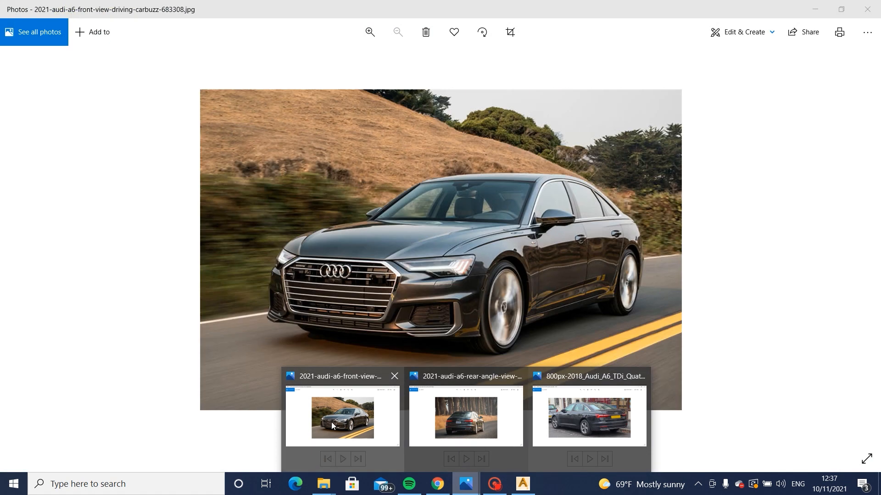
pyautogui.click(342, 416)
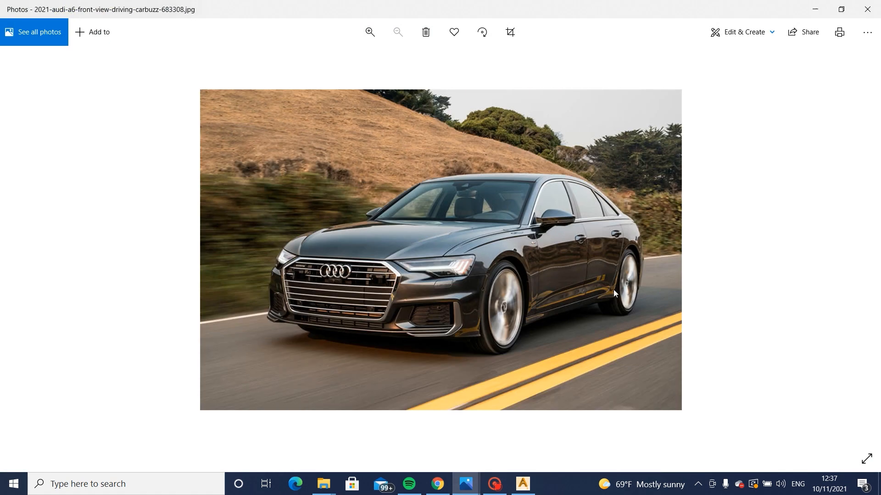
pyautogui.scroll(4, 598, 297)
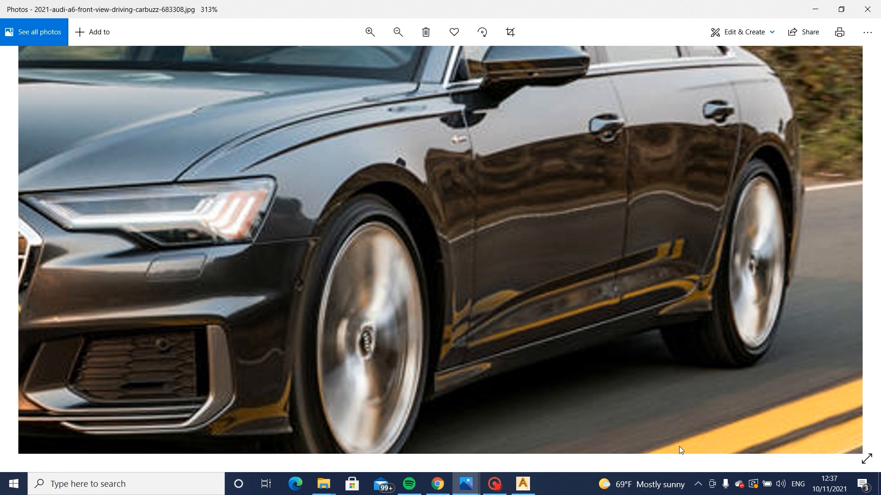
# Step: Switch back to Alias and compare the sill surfaces with the unshaded side blueprint and the front reference photo, especially near the rear wheel
pyautogui.click(517, 488)
pyautogui.keyDown('alt'); pyautogui.keyDown('shift'); pyautogui.moveTo(462, 222); pyautogui.dragTo(394, 194); pyautogui.keyUp('shift'); pyautogui.keyUp('alt')
pyautogui.keyDown('alt'); pyautogui.keyDown('shift'); pyautogui.moveTo(395, 195); pyautogui.dragTo(428, 192, button='right'); pyautogui.keyUp('shift'); pyautogui.keyUp('alt')
pyautogui.click(748, 102)
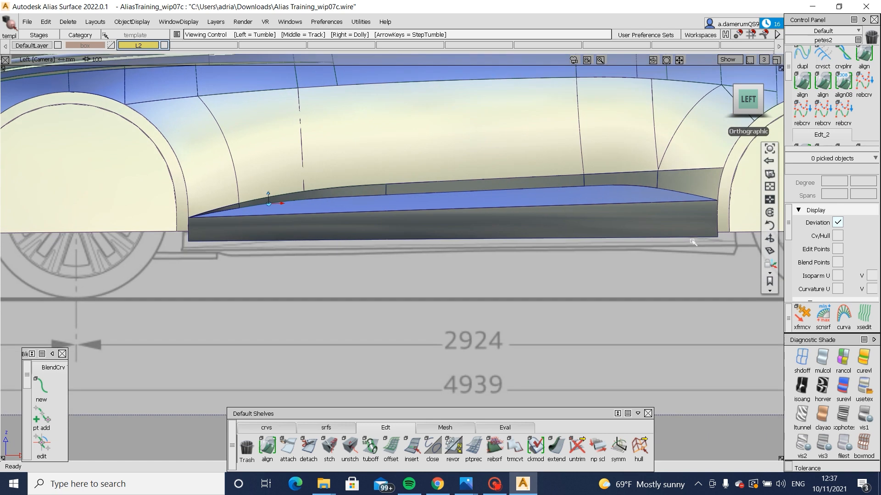
pyautogui.click(805, 367)
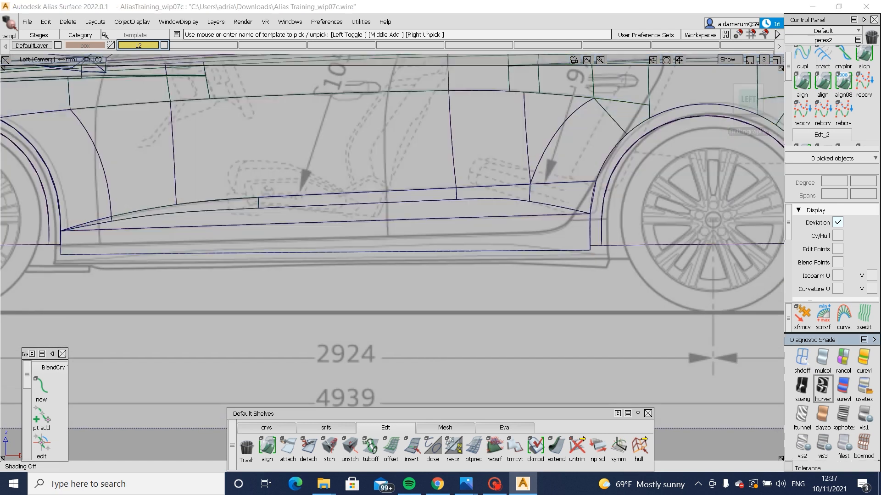
pyautogui.scroll(5, 616, 257)
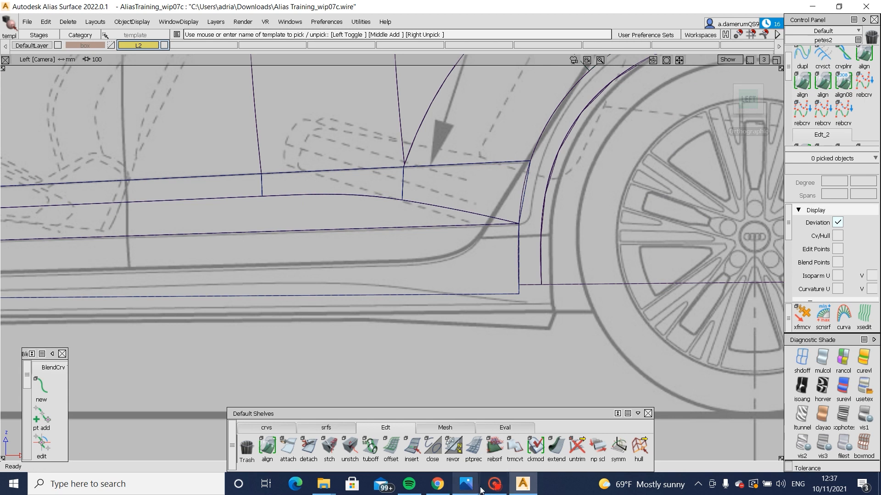
pyautogui.moveTo(466, 484)
pyautogui.click(365, 414)
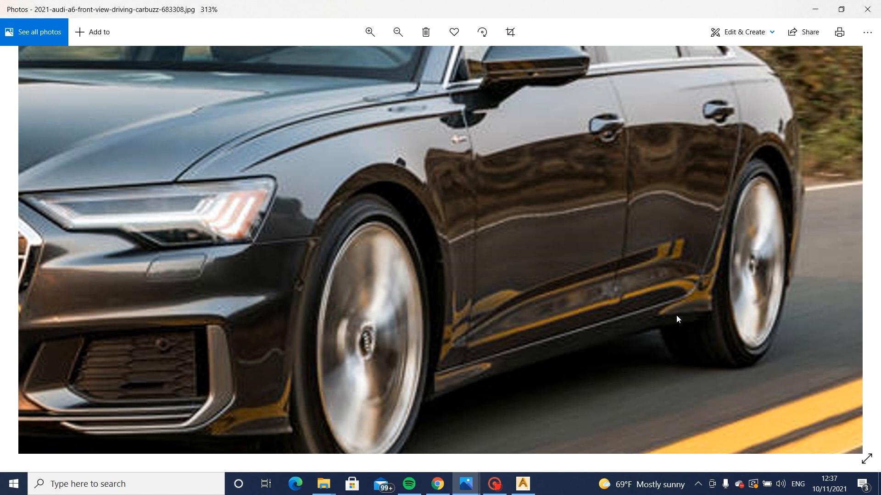
pyautogui.click(531, 490)
pyautogui.keyDown('alt'); pyautogui.keyDown('shift'); pyautogui.moveTo(453, 308); pyautogui.dragTo(229, 305, button='middle'); pyautogui.keyUp('shift'); pyautogui.keyUp('alt')
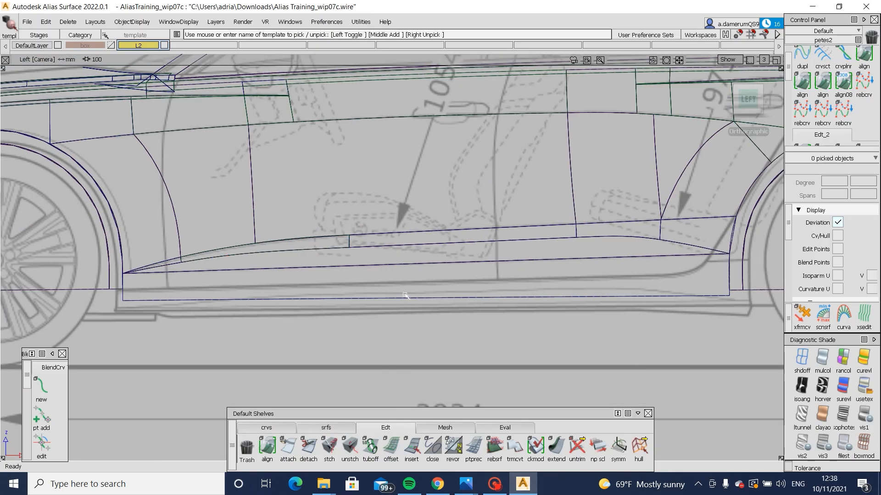
pyautogui.keyDown('alt'); pyautogui.keyDown('shift'); pyautogui.moveTo(715, 351); pyautogui.dragTo(677, 316, button='right'); pyautogui.keyUp('shift'); pyautogui.keyUp('alt')
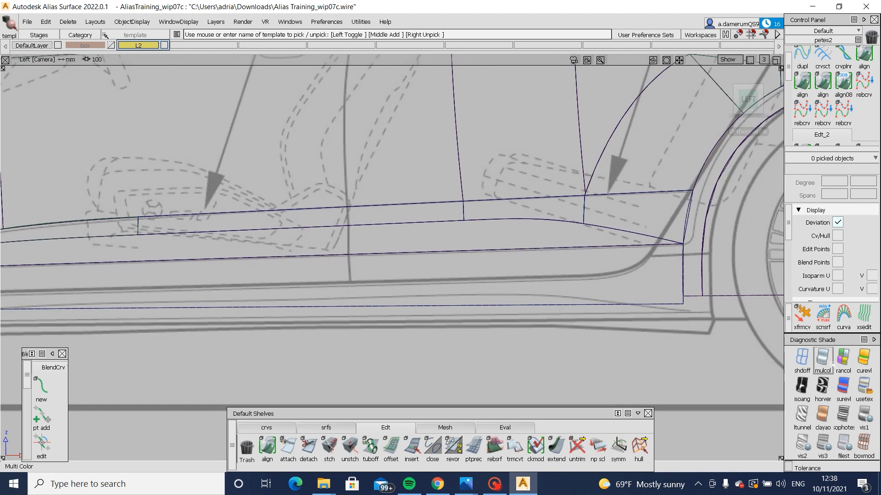
# Step: Restore shading and draw a degree 3, single-span edit-point curve along the sill's lower edge between the two wheel arches
pyautogui.click(863, 388)
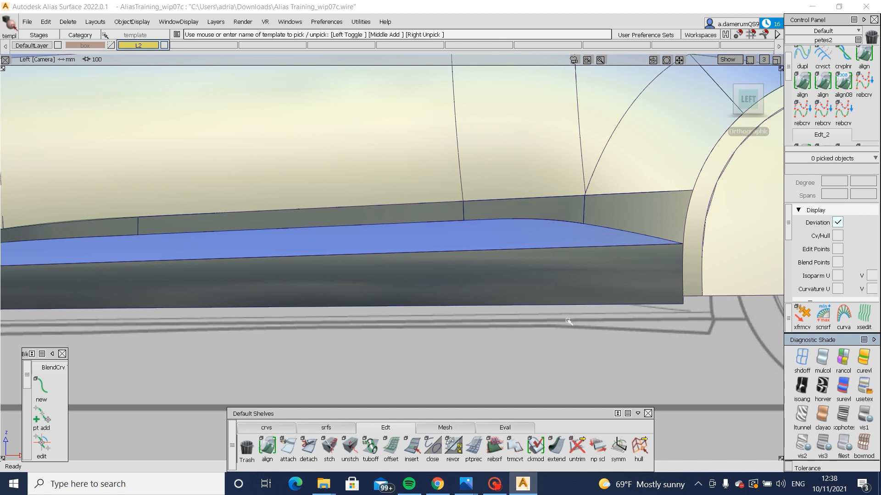
pyautogui.keyDown('alt'); pyautogui.keyDown('shift'); pyautogui.moveTo(214, 316); pyautogui.dragTo(276, 315, button='middle'); pyautogui.keyUp('shift'); pyautogui.keyUp('alt')
pyautogui.hotkey('ctrl', 'e')
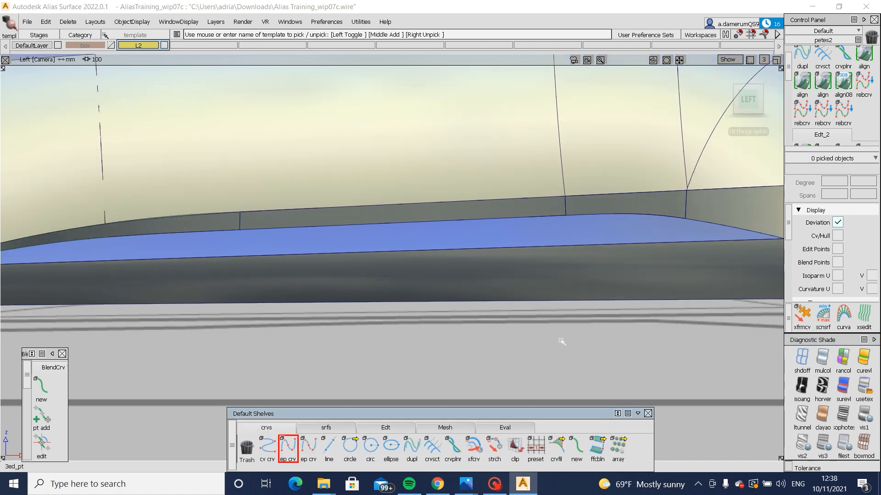
pyautogui.moveTo(610, 311)
pyautogui.keyDown('alt'); pyautogui.keyDown('shift'); pyautogui.mouseDown(button='middle')
pyautogui.moveTo(413, 302)
pyautogui.moveTo(357, 313)
pyautogui.mouseUp(button='middle'); pyautogui.keyUp('shift'); pyautogui.keyUp('alt')
pyautogui.click(472, 290)
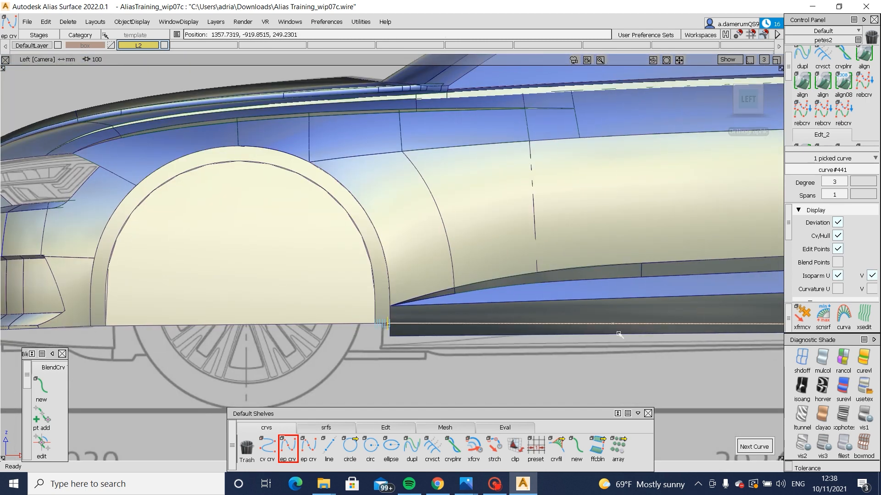
pyautogui.keyDown('alt'); pyautogui.keyDown('shift'); pyautogui.moveTo(493, 393); pyautogui.dragTo(370, 387, button='middle'); pyautogui.keyUp('shift'); pyautogui.keyUp('alt')
# Step: Stretch the front and rear ends of the sill curve down to the blueprint's lower sill line
pyautogui.click(495, 448)
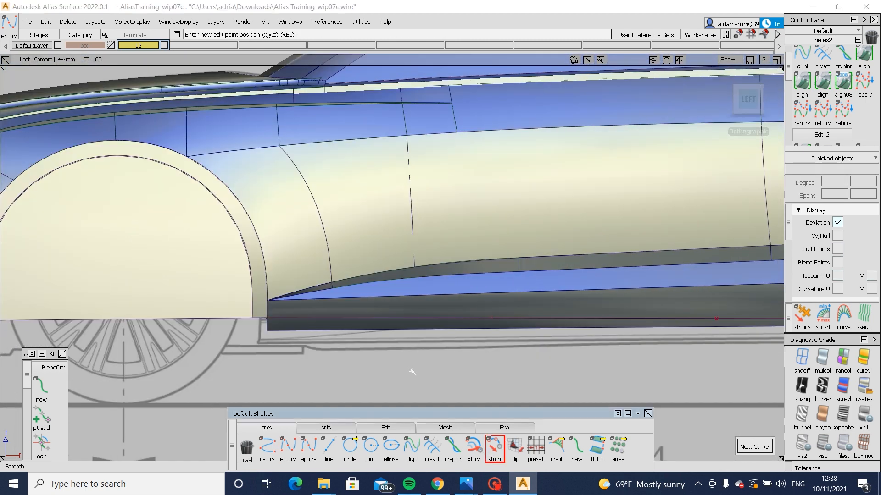
pyautogui.click(305, 317)
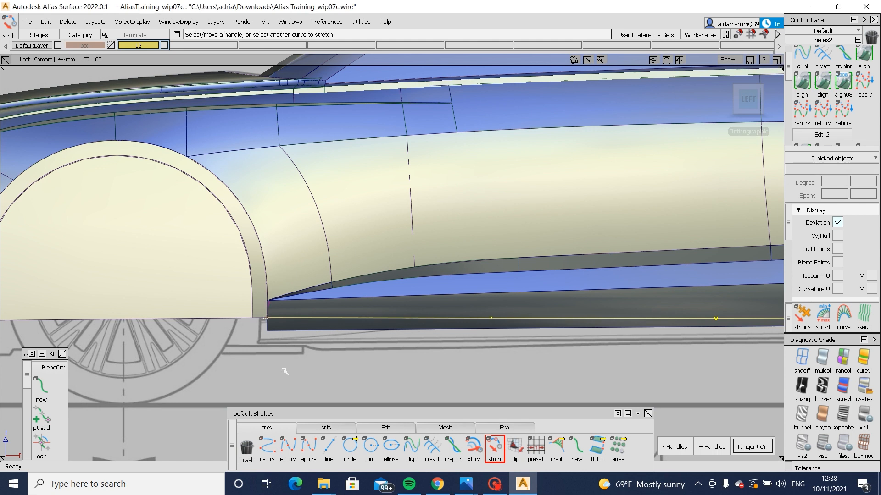
pyautogui.moveTo(284, 363); pyautogui.dragTo(303, 364)
pyautogui.moveTo(306, 368); pyautogui.dragTo(305, 369, button='right')
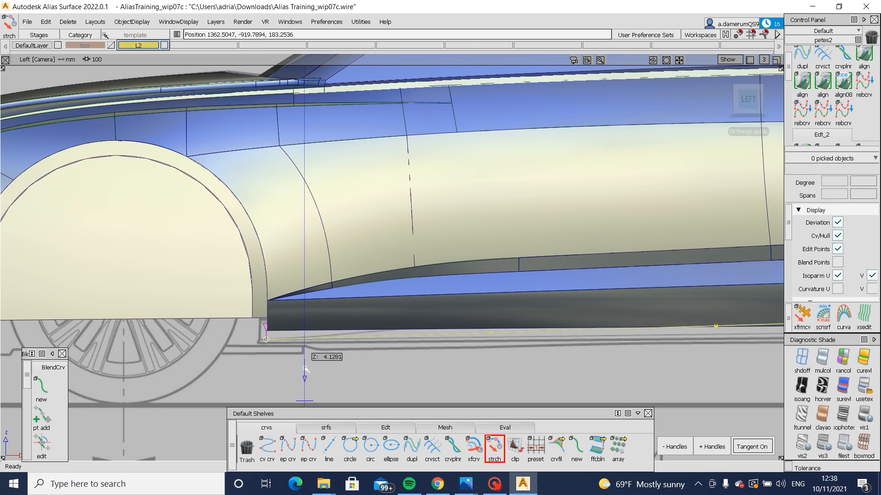
pyautogui.keyDown('alt'); pyautogui.keyDown('shift'); pyautogui.moveTo(741, 363); pyautogui.dragTo(441, 327, button='middle'); pyautogui.keyUp('shift'); pyautogui.keyUp('alt')
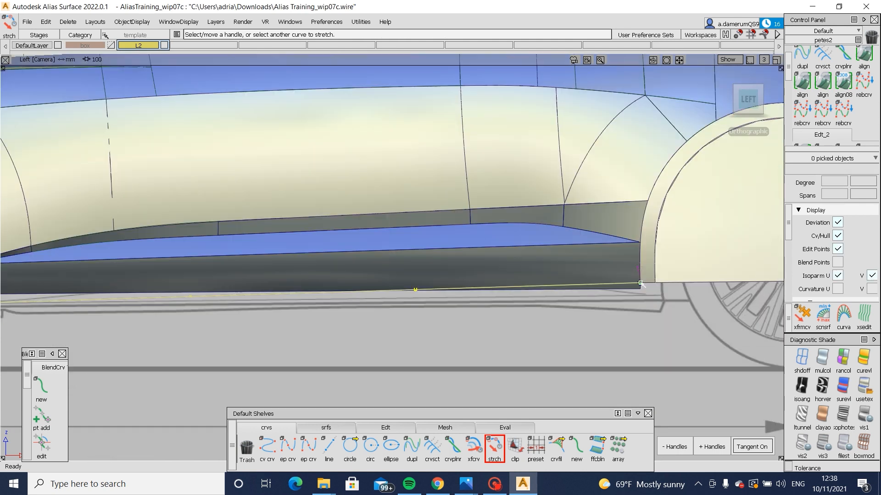
pyautogui.click(641, 284)
pyautogui.moveTo(666, 323); pyautogui.dragTo(666, 328, button='right')
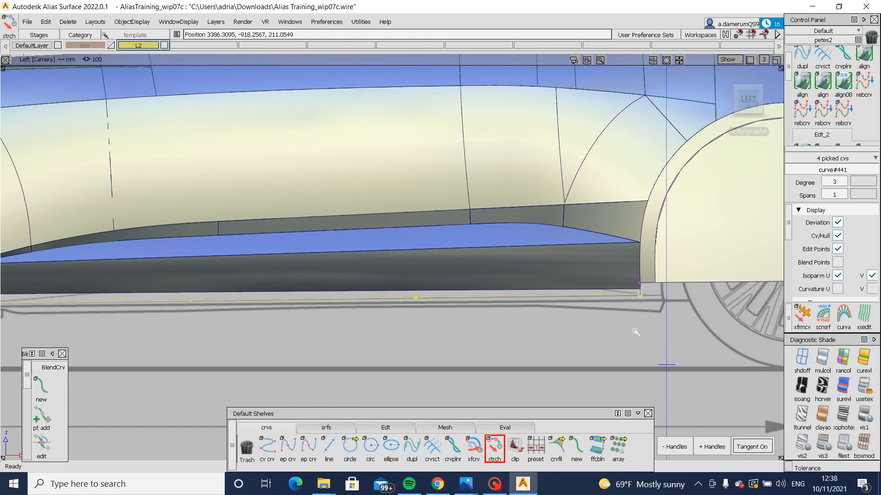
# Step: Move the whole lower sill curve slightly inboard towards the car body and deselect it
pyautogui.keyDown('alt'); pyautogui.keyDown('shift'); pyautogui.moveTo(361, 309); pyautogui.dragTo(602, 325); pyautogui.keyUp('shift'); pyautogui.keyUp('alt')
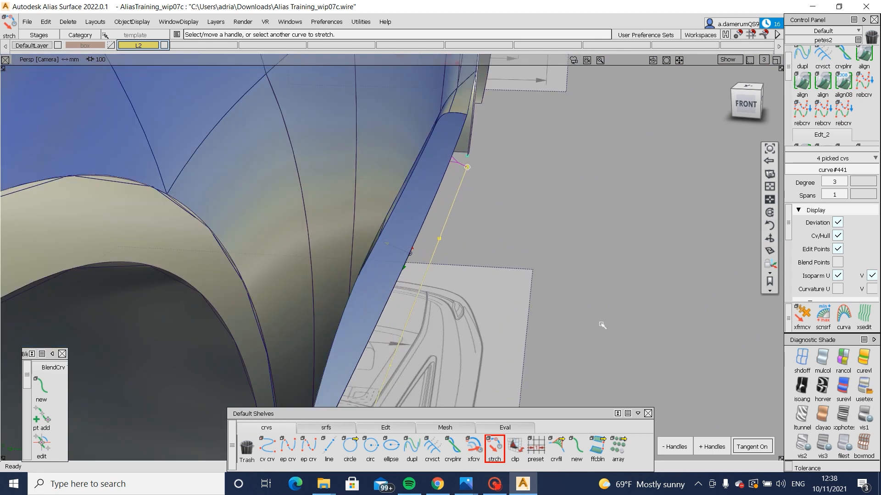
pyautogui.click(495, 226)
pyautogui.keyDown('alt'); pyautogui.keyDown('shift'); pyautogui.moveTo(495, 226); pyautogui.dragTo(448, 173, button='right'); pyautogui.keyUp('shift'); pyautogui.keyUp('alt')
pyautogui.keyDown('ctrl'); pyautogui.keyDown('shift'); pyautogui.moveTo(448, 173); pyautogui.dragTo(451, 198); pyautogui.keyUp('shift'); pyautogui.keyUp('ctrl')
pyautogui.moveTo(459, 211); pyautogui.dragTo(477, 236)
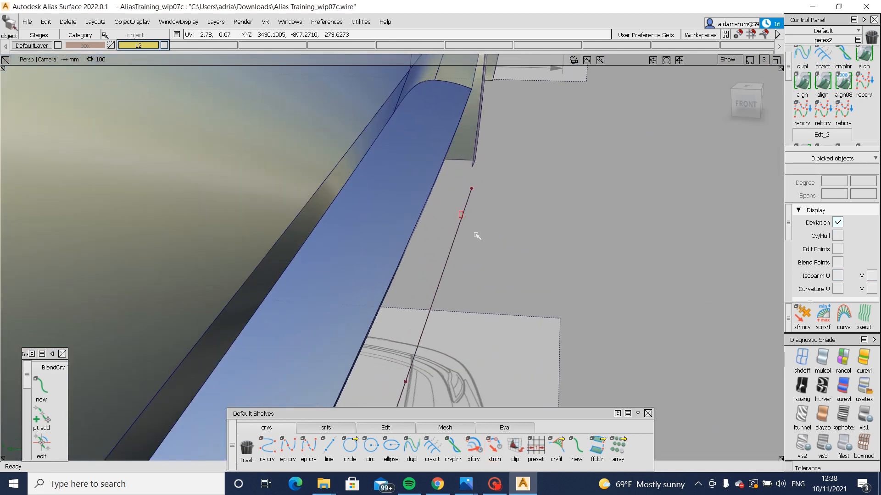
pyautogui.keyDown('ctrl'); pyautogui.keyDown('shift'); pyautogui.moveTo(521, 290); pyautogui.dragTo(521, 251, button='middle'); pyautogui.keyUp('shift'); pyautogui.keyUp('ctrl')
pyautogui.moveTo(522, 251); pyautogui.dragTo(517, 251, button='middle')
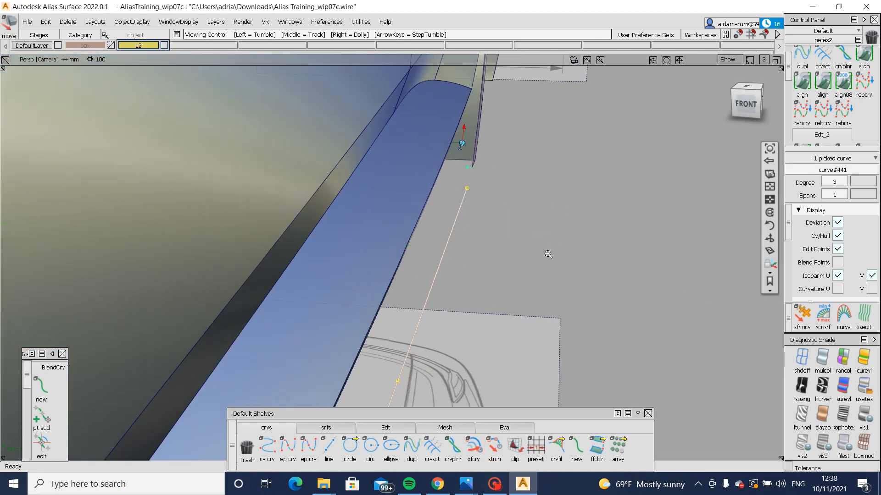
pyautogui.keyDown('alt'); pyautogui.keyDown('shift'); pyautogui.moveTo(546, 252); pyautogui.dragTo(138, 243); pyautogui.keyUp('shift'); pyautogui.keyUp('alt')
pyautogui.keyDown('alt'); pyautogui.keyDown('shift'); pyautogui.moveTo(399, 248); pyautogui.dragTo(578, 301, button='middle'); pyautogui.keyUp('shift'); pyautogui.keyUp('alt')
pyautogui.keyDown('ctrl'); pyautogui.keyDown('shift'); pyautogui.moveTo(349, 373); pyautogui.dragTo(347, 345); pyautogui.keyUp('shift'); pyautogui.keyUp('ctrl')
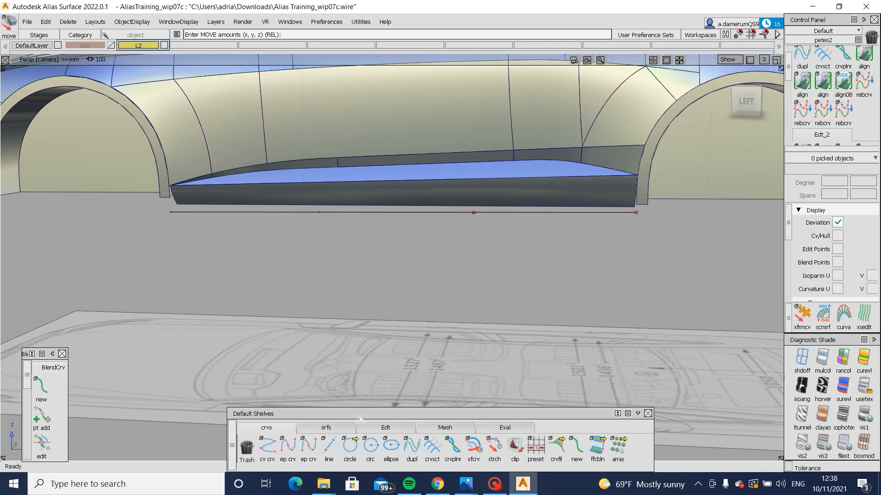
# Step: Check the lower sill curve against the side blueprint and build a Multi-surface Draft surface from it
pyautogui.click(325, 428)
pyautogui.click(453, 447)
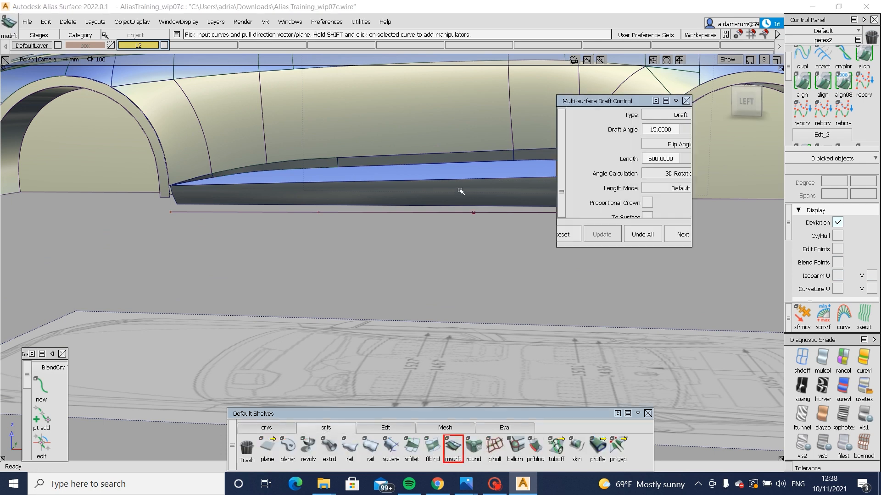
pyautogui.keyDown('alt'); pyautogui.keyDown('shift'); pyautogui.moveTo(468, 197); pyautogui.dragTo(412, 205, button='middle'); pyautogui.keyUp('shift'); pyautogui.keyUp('alt')
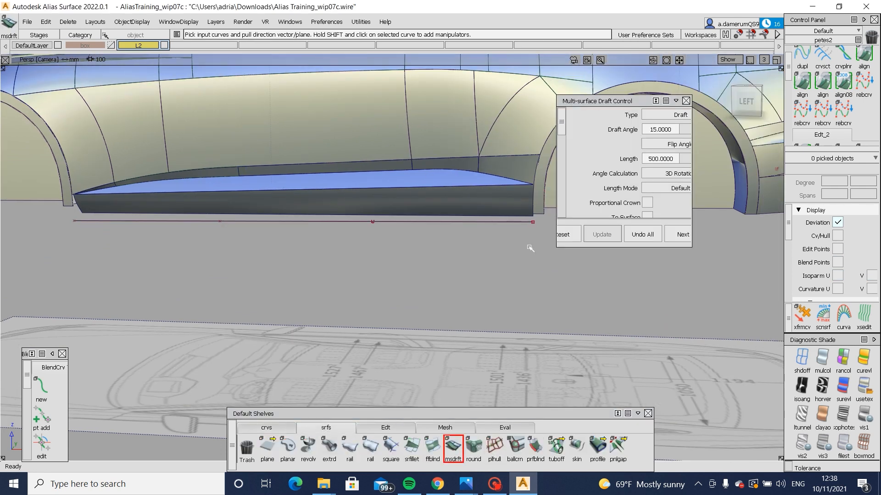
pyautogui.click(745, 101)
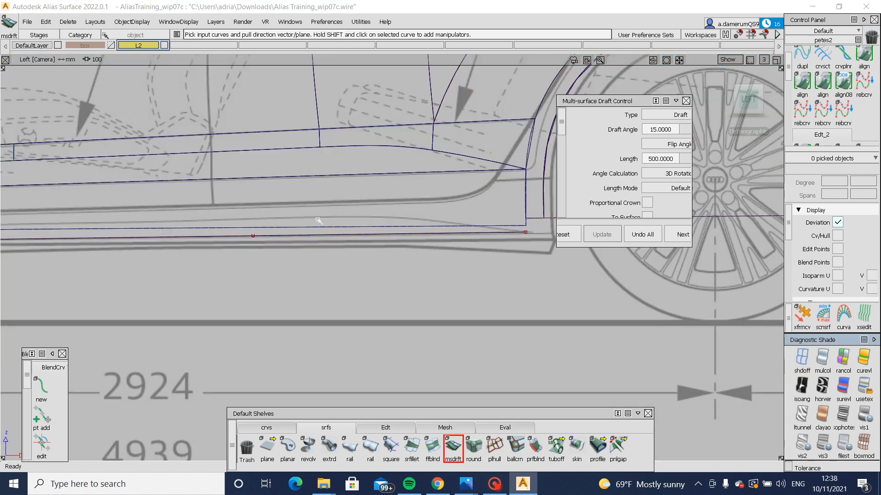
pyautogui.keyDown('alt'); pyautogui.keyDown('shift'); pyautogui.moveTo(85, 231); pyautogui.dragTo(376, 251, button='middle'); pyautogui.keyUp('shift'); pyautogui.keyUp('alt')
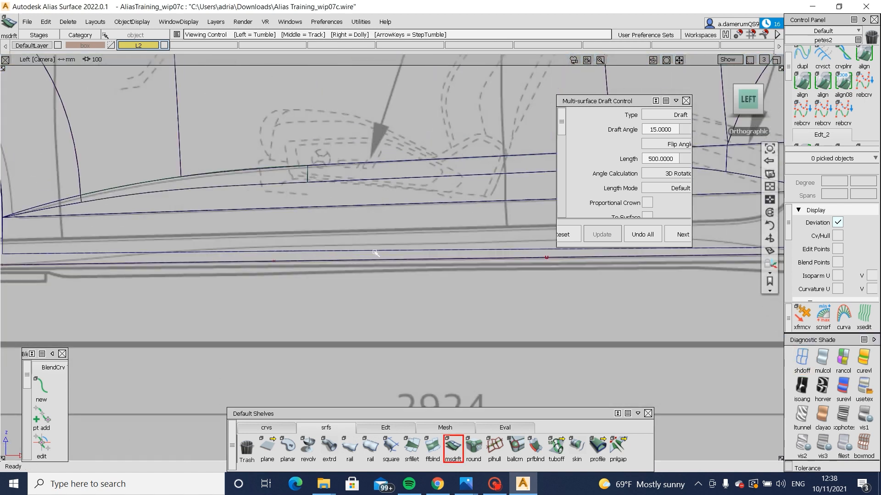
pyautogui.keyDown('alt'); pyautogui.keyDown('shift'); pyautogui.moveTo(163, 252); pyautogui.dragTo(336, 261, button='middle'); pyautogui.keyUp('shift'); pyautogui.keyUp('alt')
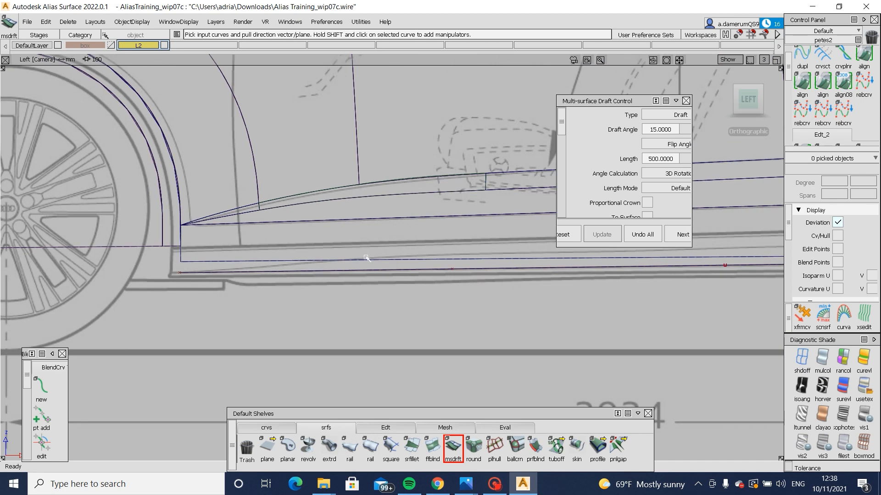
pyautogui.moveTo(510, 270)
pyautogui.keyDown('alt'); pyautogui.keyDown('shift'); pyautogui.mouseDown()
pyautogui.moveTo(530, 299)
pyautogui.moveTo(521, 286)
pyautogui.mouseUp(); pyautogui.keyUp('shift'); pyautogui.keyUp('alt')
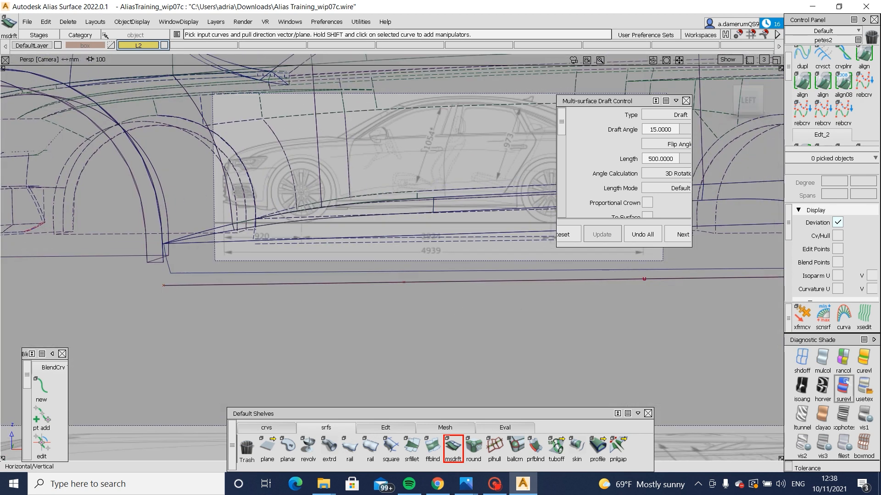
pyautogui.click(864, 385)
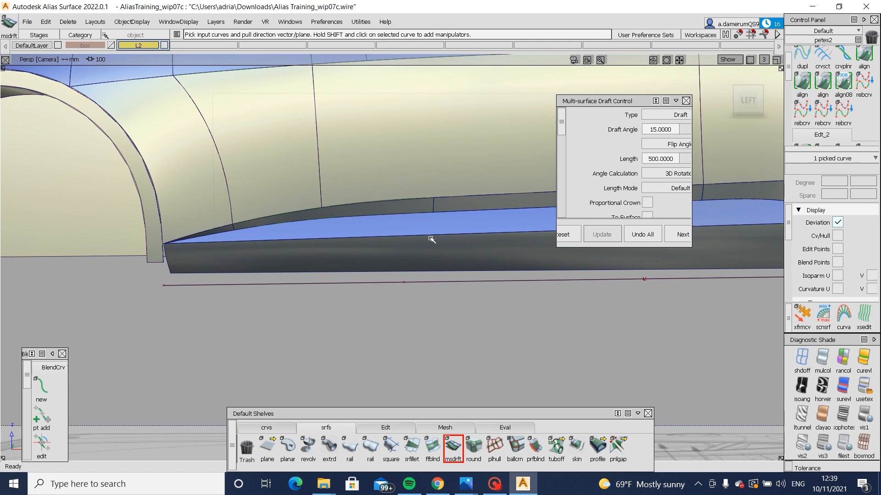
pyautogui.keyDown('alt'); pyautogui.keyDown('shift'); pyautogui.moveTo(431, 239); pyautogui.dragTo(661, 199); pyautogui.keyUp('shift'); pyautogui.keyUp('alt')
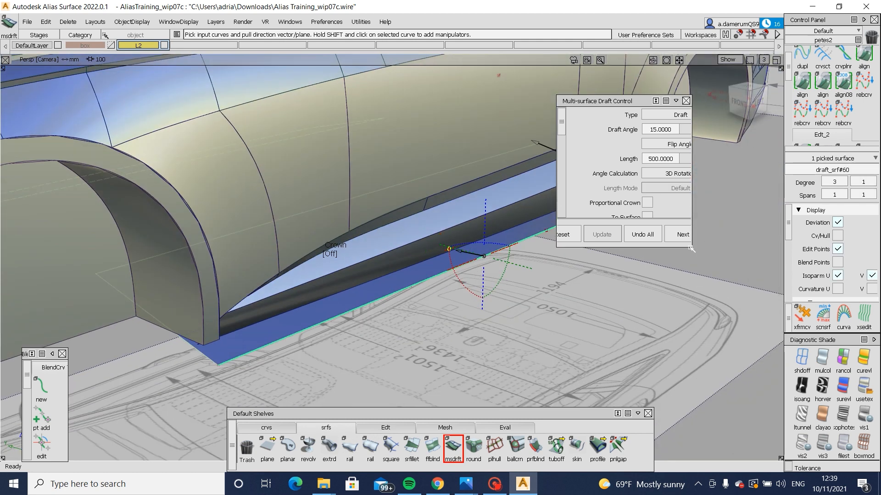
# Step: Set the sill draft surface's draft angle to 0 and its length to 120, and deselect it
pyautogui.moveTo(690, 248); pyautogui.dragTo(727, 299)
pyautogui.click(704, 159)
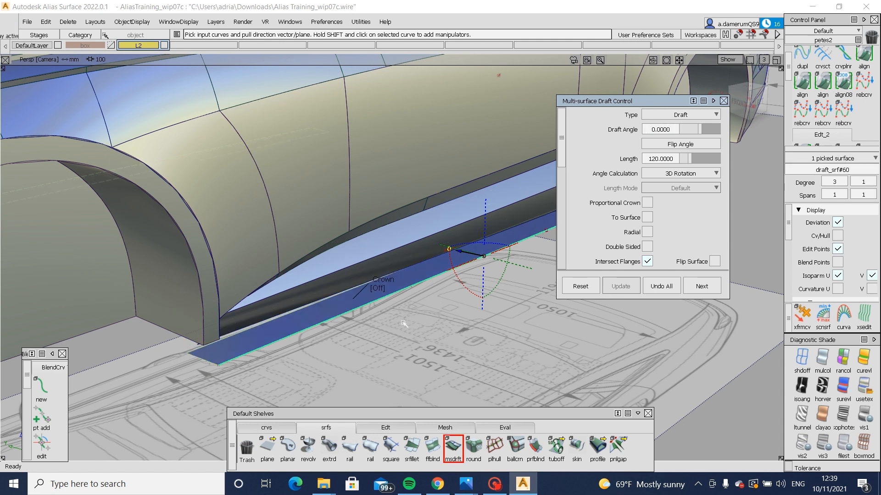
pyautogui.click(397, 380)
pyautogui.click(385, 427)
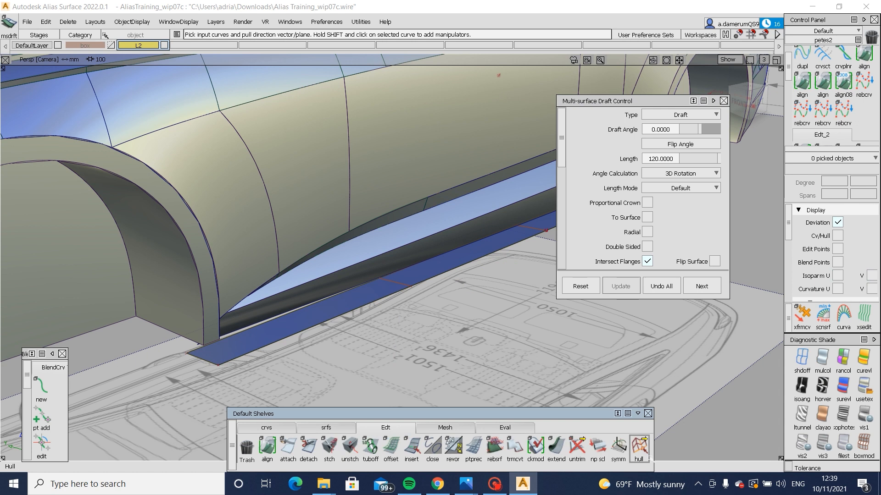
# Step: Raise the inner hull of the sill draft surface by about 99 mm in Z and inspect it from the side
pyautogui.click(646, 458)
pyautogui.click(252, 326)
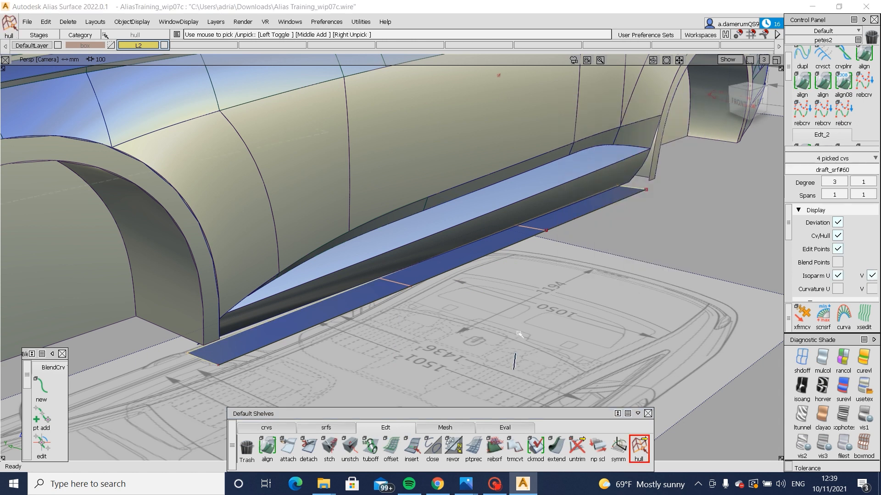
pyautogui.keyDown('ctrl'); pyautogui.keyDown('shift'); pyautogui.moveTo(251, 326); pyautogui.dragTo(551, 324, button='middle'); pyautogui.keyUp('shift'); pyautogui.keyUp('ctrl')
pyautogui.press('Return')
pyautogui.moveTo(591, 339); pyautogui.dragTo(588, 306, button='right')
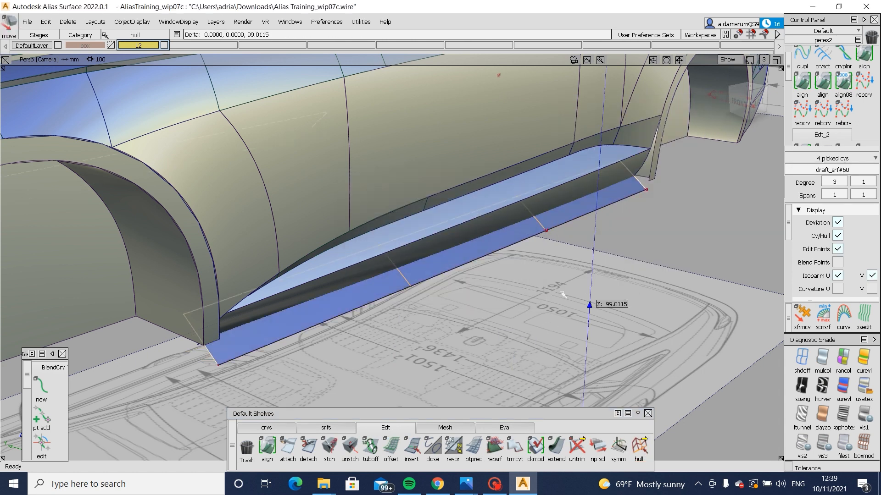
pyautogui.click(757, 101)
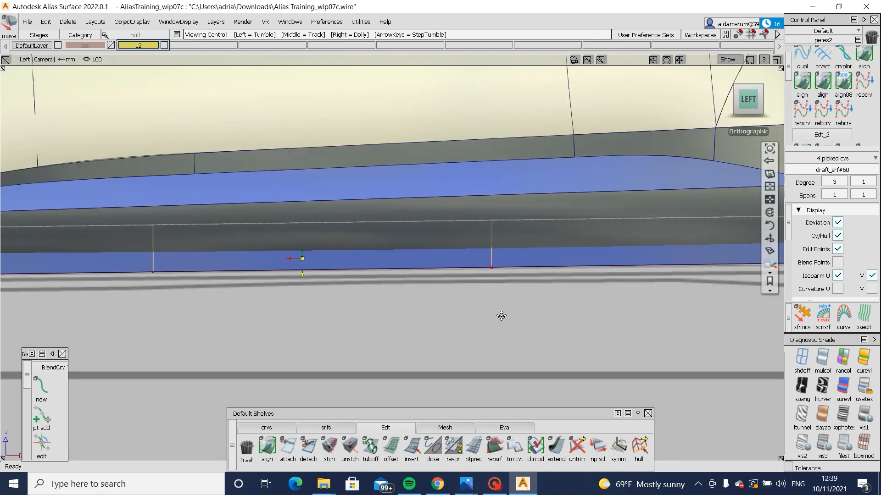
pyautogui.keyDown('alt'); pyautogui.keyDown('shift'); pyautogui.moveTo(501, 316); pyautogui.dragTo(429, 310, button='middle'); pyautogui.keyUp('shift'); pyautogui.keyUp('alt')
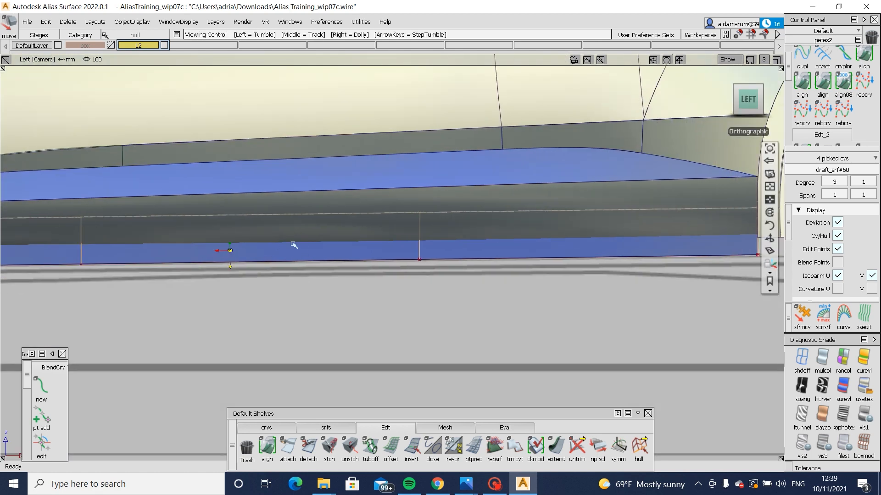
pyautogui.keyDown('alt'); pyautogui.keyDown('shift'); pyautogui.moveTo(291, 248); pyautogui.dragTo(432, 331); pyautogui.keyUp('shift'); pyautogui.keyUp('alt')
# Step: Pick the middle CVs of the lower sill curve and draft surface and shift them sideways to adjust the edge's bow
pyautogui.keyDown('ctrl'); pyautogui.keyDown('shift'); pyautogui.moveTo(170, 242); pyautogui.dragTo(213, 161); pyautogui.keyUp('shift'); pyautogui.keyUp('ctrl')
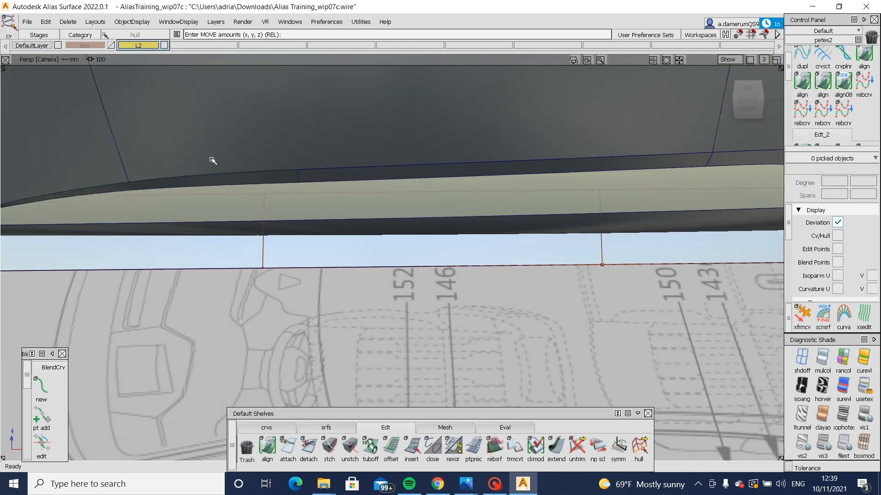
pyautogui.moveTo(212, 294); pyautogui.dragTo(540, 165)
pyautogui.keyDown('alt'); pyautogui.keyDown('shift'); pyautogui.moveTo(642, 300); pyautogui.dragTo(776, 65); pyautogui.keyUp('shift'); pyautogui.keyUp('alt')
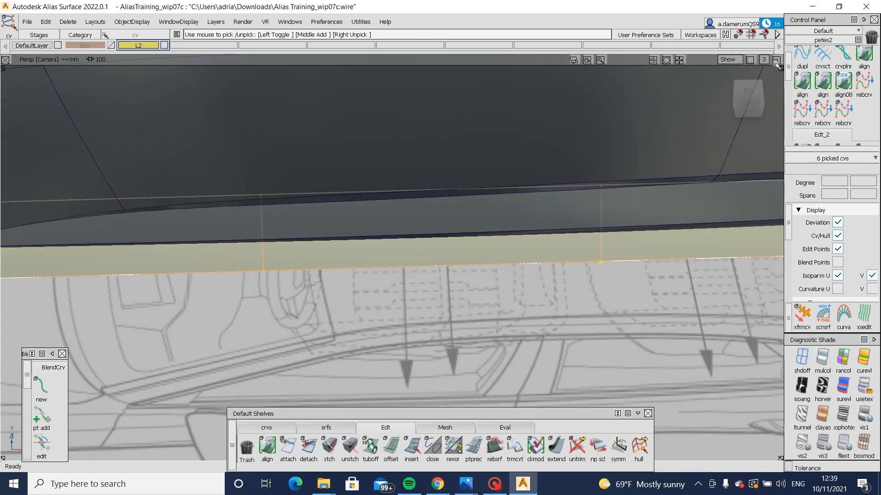
pyautogui.click(748, 92)
pyautogui.keyDown('ctrl'); pyautogui.keyDown('shift'); pyautogui.moveTo(541, 372); pyautogui.dragTo(540, 347, button='right'); pyautogui.keyUp('shift'); pyautogui.keyUp('ctrl')
pyautogui.keyDown('alt'); pyautogui.keyDown('shift'); pyautogui.moveTo(552, 338); pyautogui.dragTo(562, 160); pyautogui.keyUp('shift'); pyautogui.keyUp('alt')
# Step: Compare the sill draft surface with the side blueprint in wireframe, and restore the user-defined texture shading
pyautogui.click(748, 104)
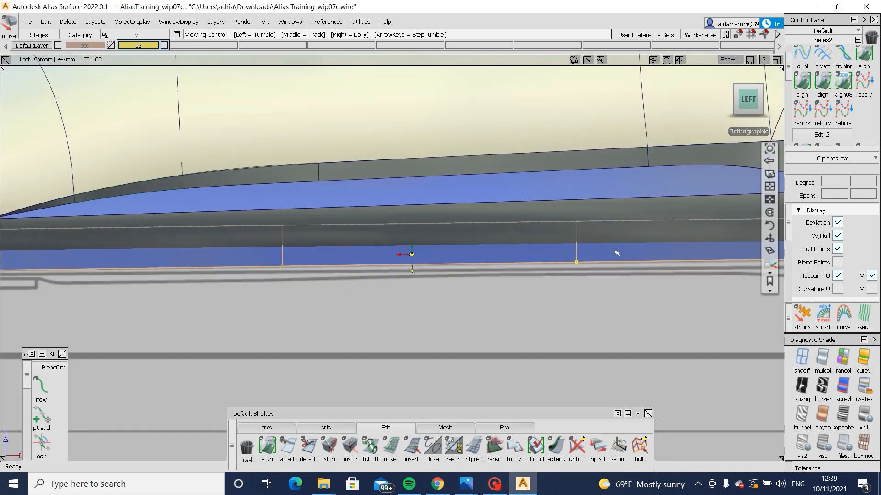
pyautogui.click(802, 357)
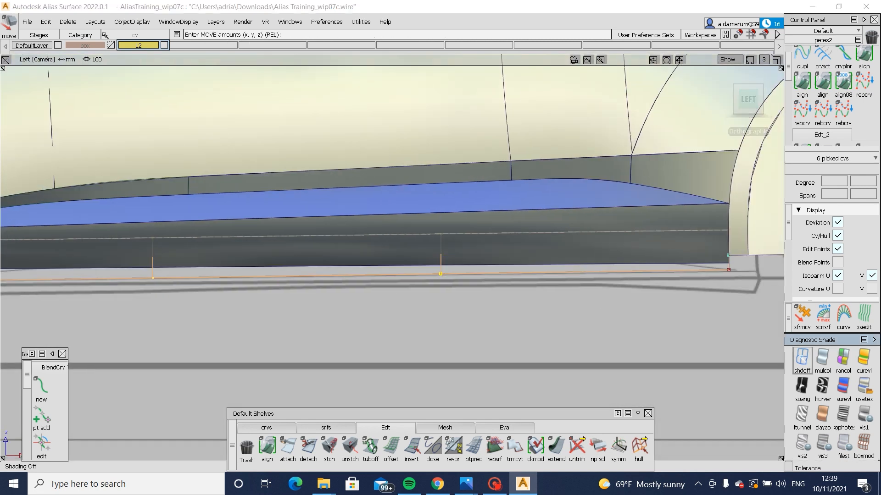
pyautogui.click(801, 357)
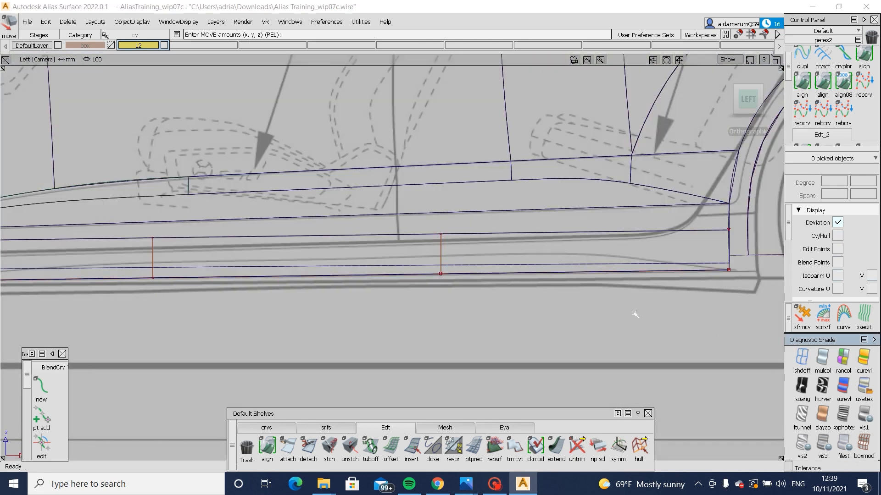
pyautogui.keyDown('alt'); pyautogui.keyDown('shift'); pyautogui.moveTo(407, 266); pyautogui.dragTo(495, 261, button='middle'); pyautogui.keyUp('shift'); pyautogui.keyUp('alt')
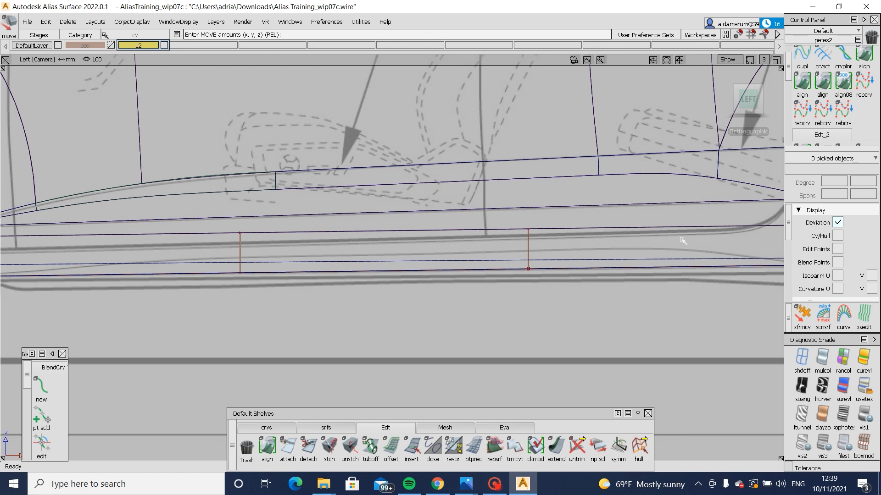
pyautogui.keyDown('alt'); pyautogui.keyDown('shift'); pyautogui.moveTo(613, 333); pyautogui.dragTo(574, 319, button='middle'); pyautogui.keyUp('shift'); pyautogui.keyUp('alt')
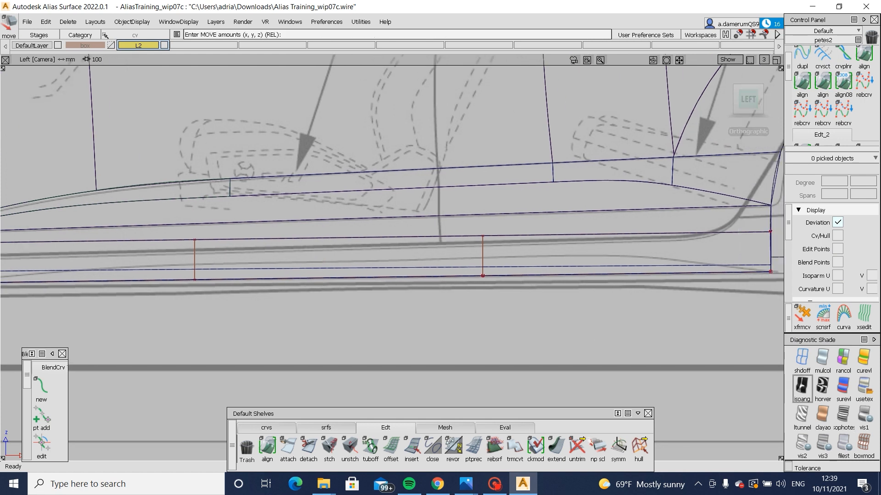
pyautogui.click(864, 386)
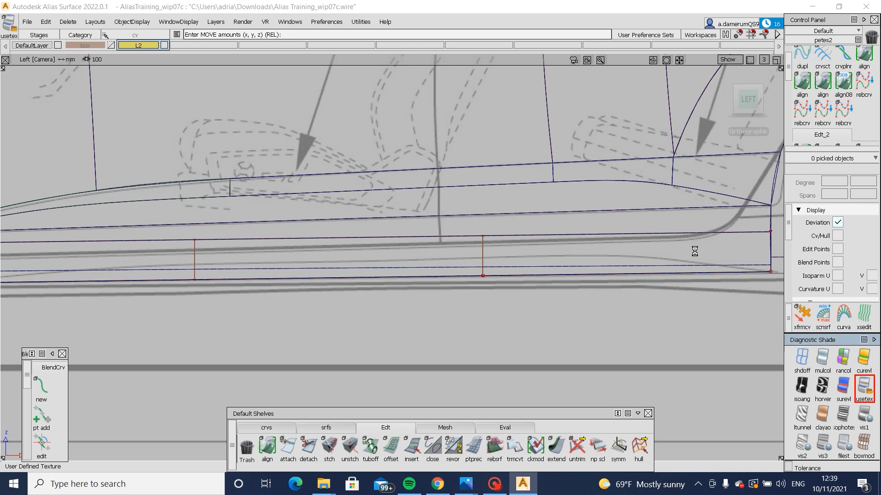
# Step: Intersect the draft surface with the dark sill surface above it
pyautogui.keyDown('ctrl'); pyautogui.keyDown('shift'); pyautogui.moveTo(549, 230); pyautogui.dragTo(547, 265); pyautogui.keyUp('shift'); pyautogui.keyUp('ctrl')
pyautogui.click(529, 274)
pyautogui.keyDown('ctrl'); pyautogui.keyDown('shift'); pyautogui.moveTo(507, 290); pyautogui.dragTo(593, 224, button='middle'); pyautogui.keyUp('shift'); pyautogui.keyUp('ctrl')
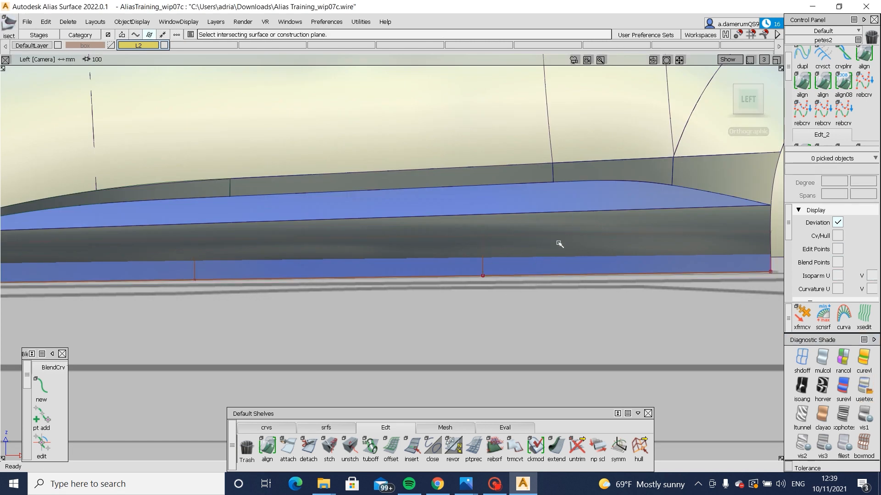
pyautogui.keyDown('alt'); pyautogui.keyDown('shift'); pyautogui.moveTo(559, 243); pyautogui.dragTo(590, 243); pyautogui.keyUp('shift'); pyautogui.keyUp('alt')
# Step: Pick the CVs at the front end of the lower sill edge and adjust them sideways
pyautogui.moveTo(293, 269)
pyautogui.keyDown('alt'); pyautogui.keyDown('shift'); pyautogui.mouseDown()
pyautogui.moveTo(333, 267)
pyautogui.moveTo(363, 303)
pyautogui.moveTo(239, 298)
pyautogui.mouseUp(); pyautogui.keyUp('shift'); pyautogui.keyUp('alt')
pyautogui.keyDown('ctrl'); pyautogui.keyDown('shift'); pyautogui.moveTo(316, 319); pyautogui.dragTo(350, 321); pyautogui.keyUp('shift'); pyautogui.keyUp('ctrl')
pyautogui.keyDown('ctrl'); pyautogui.keyDown('shift'); pyautogui.moveTo(221, 310); pyautogui.dragTo(294, 306); pyautogui.keyUp('shift'); pyautogui.keyUp('ctrl')
pyautogui.click(348, 326)
pyautogui.keyDown('alt'); pyautogui.keyDown('shift'); pyautogui.moveTo(351, 325); pyautogui.dragTo(425, 315); pyautogui.keyUp('shift'); pyautogui.keyUp('alt')
pyautogui.moveTo(468, 364)
pyautogui.keyDown('ctrl'); pyautogui.keyDown('shift'); pyautogui.mouseDown(button='right')
pyautogui.moveTo(471, 328)
pyautogui.moveTo(468, 343)
pyautogui.mouseUp(button='right'); pyautogui.keyUp('shift'); pyautogui.keyUp('ctrl')
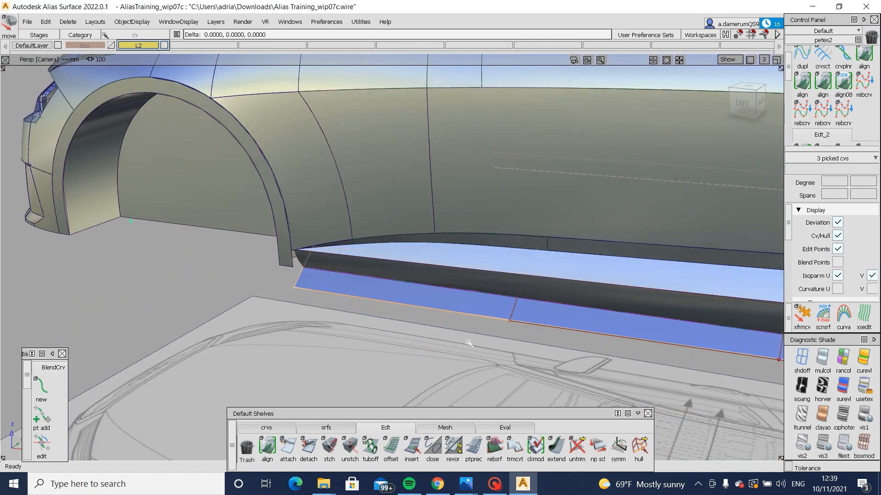
# Step: Pick the second set of CVs from the front of the sill edge and move them about 18 mm in Y
pyautogui.keyDown('alt'); pyautogui.keyDown('shift'); pyautogui.moveTo(581, 321); pyautogui.dragTo(692, 310); pyautogui.keyUp('shift'); pyautogui.keyUp('alt')
pyautogui.keyDown('alt'); pyautogui.keyDown('shift'); pyautogui.moveTo(692, 311); pyautogui.dragTo(474, 321, button='middle'); pyautogui.keyUp('shift'); pyautogui.keyUp('alt')
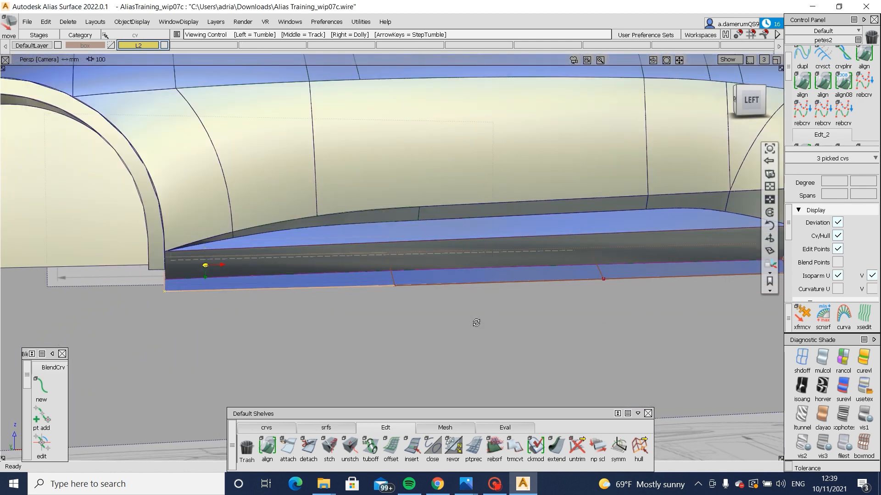
pyautogui.keyDown('alt'); pyautogui.keyDown('shift'); pyautogui.moveTo(473, 320); pyautogui.dragTo(621, 289); pyautogui.keyUp('shift'); pyautogui.keyUp('alt')
pyautogui.keyDown('alt'); pyautogui.keyDown('shift'); pyautogui.moveTo(621, 289); pyautogui.dragTo(476, 324, button='middle'); pyautogui.keyUp('shift'); pyautogui.keyUp('alt')
pyautogui.keyDown('ctrl'); pyautogui.keyDown('shift'); pyautogui.moveTo(284, 317); pyautogui.dragTo(212, 275); pyautogui.keyUp('shift'); pyautogui.keyUp('ctrl')
pyautogui.moveTo(212, 271); pyautogui.dragTo(288, 343)
pyautogui.keyDown('alt'); pyautogui.keyDown('shift'); pyautogui.moveTo(289, 343); pyautogui.dragTo(338, 349); pyautogui.keyUp('shift'); pyautogui.keyUp('alt')
pyautogui.keyDown('alt'); pyautogui.keyDown('shift'); pyautogui.moveTo(337, 349); pyautogui.dragTo(439, 346, button='middle'); pyautogui.keyUp('shift'); pyautogui.keyUp('alt')
pyautogui.keyDown('ctrl'); pyautogui.keyDown('shift'); pyautogui.moveTo(440, 345); pyautogui.dragTo(436, 336, button='right'); pyautogui.keyUp('shift'); pyautogui.keyUp('ctrl')
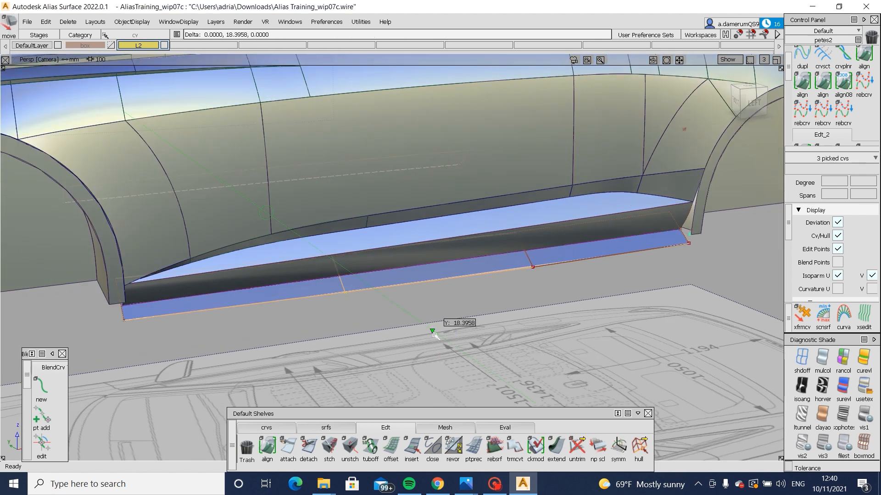
# Step: Pick the inner hull of the draft surface, move it slightly sideways in Y, and deselect it
pyautogui.moveTo(162, 291)
pyautogui.keyDown('alt'); pyautogui.keyDown('shift'); pyautogui.mouseDown()
pyautogui.moveTo(179, 324)
pyautogui.moveTo(166, 289)
pyautogui.mouseUp(); pyautogui.keyUp('shift'); pyautogui.keyUp('alt')
pyautogui.keyDown('ctrl'); pyautogui.keyDown('shift'); pyautogui.moveTo(166, 287); pyautogui.dragTo(164, 338); pyautogui.keyUp('shift'); pyautogui.keyUp('ctrl')
pyautogui.moveTo(165, 339)
pyautogui.keyDown('alt'); pyautogui.keyDown('shift'); pyautogui.mouseDown()
pyautogui.moveTo(128, 360)
pyautogui.moveTo(405, 232)
pyautogui.moveTo(470, 265)
pyautogui.moveTo(509, 328)
pyautogui.mouseUp(); pyautogui.keyUp('shift'); pyautogui.keyUp('alt')
pyautogui.moveTo(509, 329)
pyautogui.keyDown('ctrl'); pyautogui.keyDown('shift'); pyautogui.mouseDown()
pyautogui.moveTo(520, 276)
pyautogui.moveTo(478, 246)
pyautogui.mouseUp(); pyautogui.keyUp('shift'); pyautogui.keyUp('ctrl')
pyautogui.click(638, 449)
pyautogui.click(469, 242)
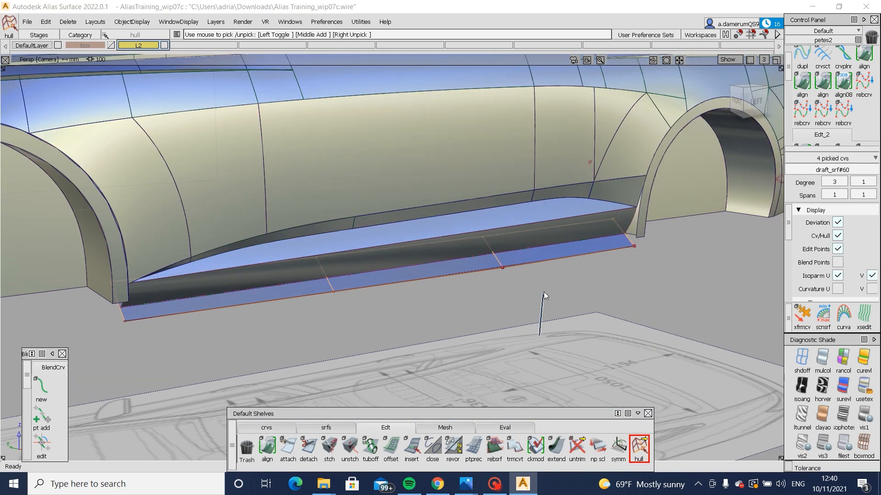
pyautogui.keyDown('ctrl'); pyautogui.keyDown('shift'); pyautogui.moveTo(543, 293); pyautogui.dragTo(544, 291, button='middle'); pyautogui.keyUp('shift'); pyautogui.keyUp('ctrl')
pyautogui.moveTo(571, 320); pyautogui.dragTo(585, 326, button='middle')
pyautogui.keyDown('alt'); pyautogui.keyDown('shift'); pyautogui.moveTo(658, 312); pyautogui.dragTo(477, 317); pyautogui.keyUp('shift'); pyautogui.keyUp('alt')
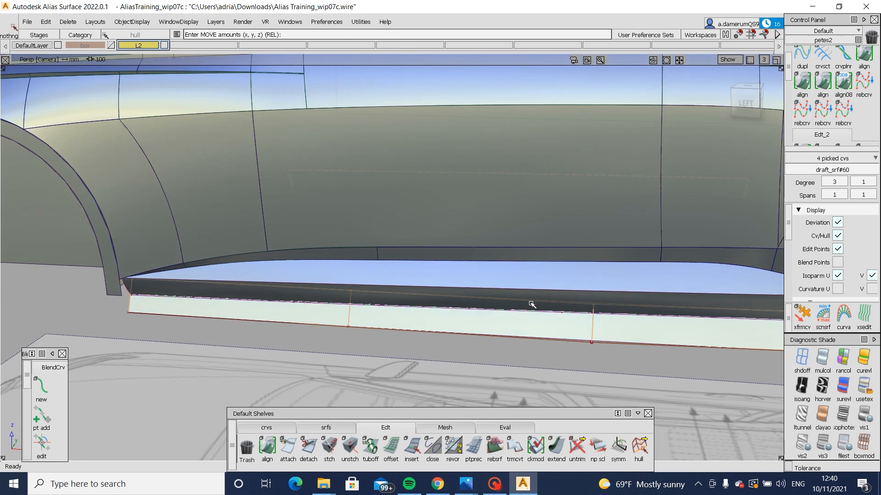
pyautogui.keyDown('ctrl'); pyautogui.keyDown('shift'); pyautogui.moveTo(531, 305); pyautogui.dragTo(543, 305); pyautogui.keyUp('shift'); pyautogui.keyUp('ctrl')
pyautogui.keyDown('alt'); pyautogui.keyDown('shift'); pyautogui.moveTo(544, 307); pyautogui.dragTo(579, 311); pyautogui.keyUp('shift'); pyautogui.keyUp('alt')
# Step: Lower the draft surface's inner hull in the side wireframe view, bringing its intersection line towards the blueprint line, and deselect it
pyautogui.click(747, 101)
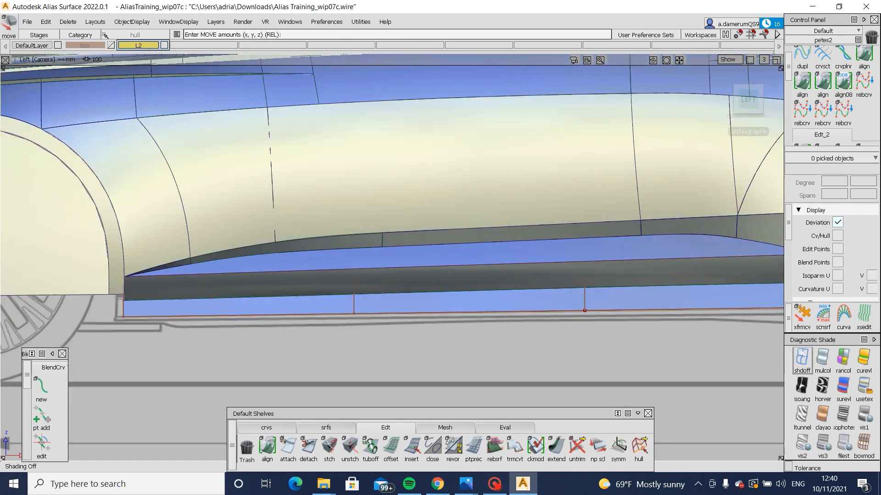
pyautogui.keyDown('alt'); pyautogui.keyDown('shift'); pyautogui.moveTo(614, 347); pyautogui.dragTo(508, 343, button='middle'); pyautogui.keyUp('shift'); pyautogui.keyUp('alt')
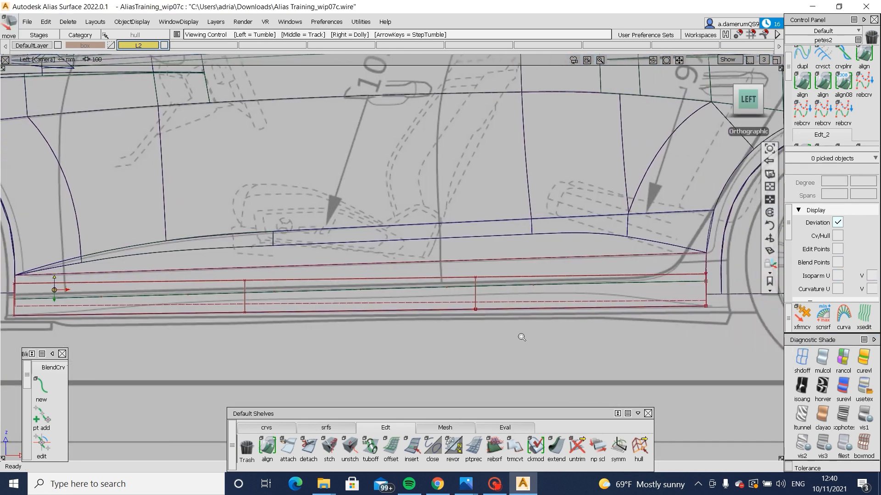
pyautogui.keyDown('alt'); pyautogui.keyDown('shift'); pyautogui.moveTo(521, 337); pyautogui.dragTo(609, 330, button='right'); pyautogui.keyUp('shift'); pyautogui.keyUp('alt')
pyautogui.keyDown('alt'); pyautogui.keyDown('shift'); pyautogui.moveTo(609, 330); pyautogui.dragTo(381, 321, button='middle'); pyautogui.keyUp('shift'); pyautogui.keyUp('alt')
pyautogui.click(638, 446)
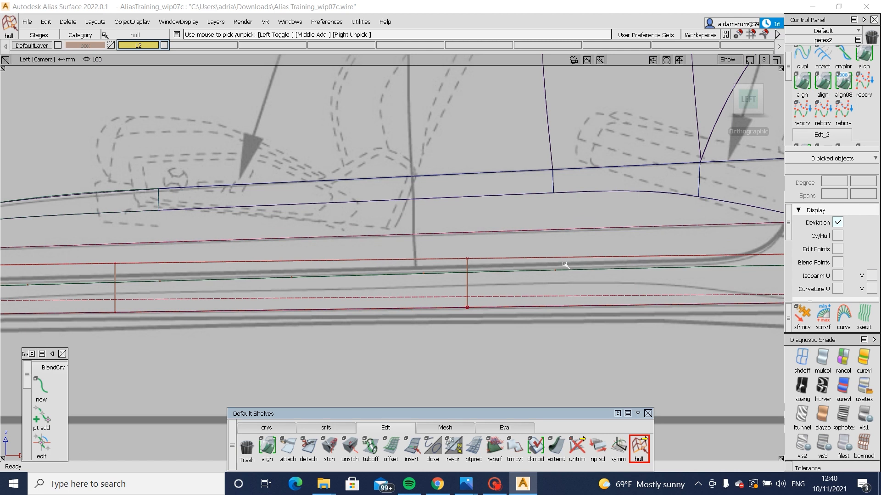
pyautogui.click(557, 260)
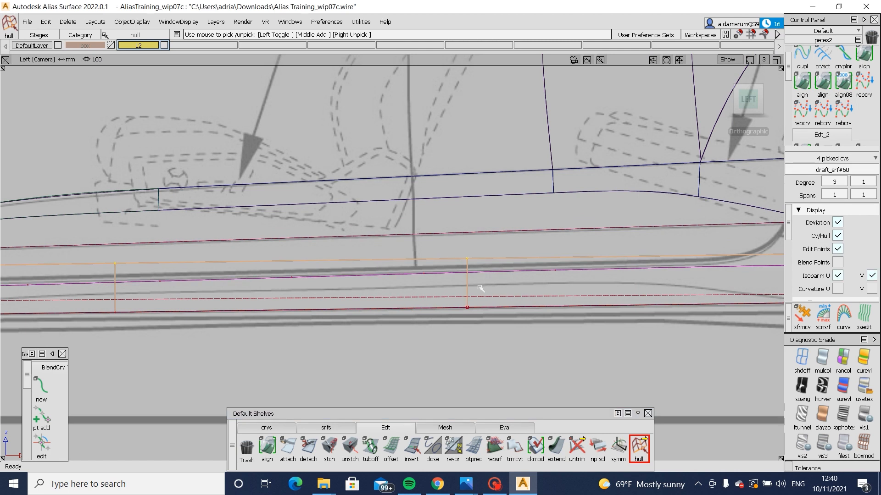
pyautogui.keyDown('ctrl'); pyautogui.keyDown('shift'); pyautogui.moveTo(532, 395); pyautogui.dragTo(532, 355, button='middle'); pyautogui.keyUp('shift'); pyautogui.keyUp('ctrl')
pyautogui.moveTo(532, 355); pyautogui.dragTo(529, 370, button='right')
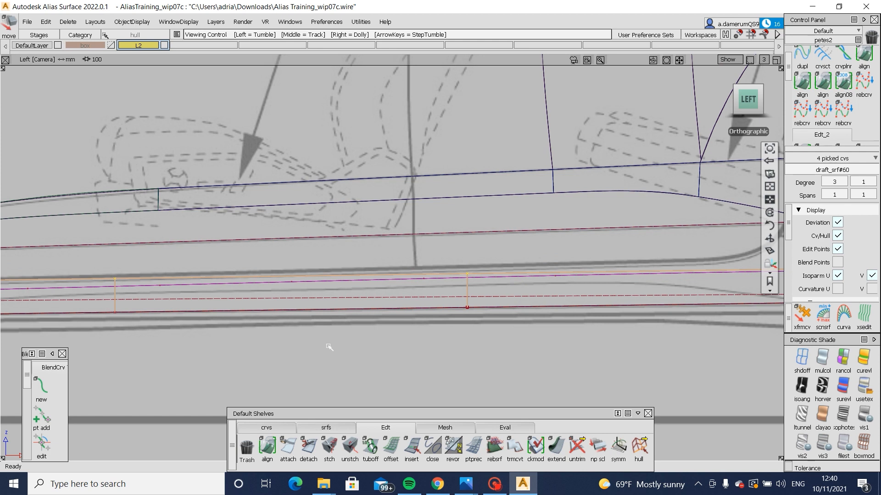
pyautogui.keyDown('alt'); pyautogui.keyDown('shift'); pyautogui.moveTo(370, 352); pyautogui.dragTo(427, 351, button='middle'); pyautogui.keyUp('shift'); pyautogui.keyUp('alt')
pyautogui.moveTo(431, 354); pyautogui.dragTo(432, 366, button='right')
pyautogui.keyDown('alt'); pyautogui.keyDown('shift'); pyautogui.moveTo(325, 321); pyautogui.dragTo(406, 321, button='middle'); pyautogui.keyUp('shift'); pyautogui.keyUp('alt')
pyautogui.keyDown('alt'); pyautogui.keyDown('shift'); pyautogui.moveTo(350, 298); pyautogui.dragTo(485, 326); pyautogui.keyUp('shift'); pyautogui.keyUp('alt')
pyautogui.press('Escape')
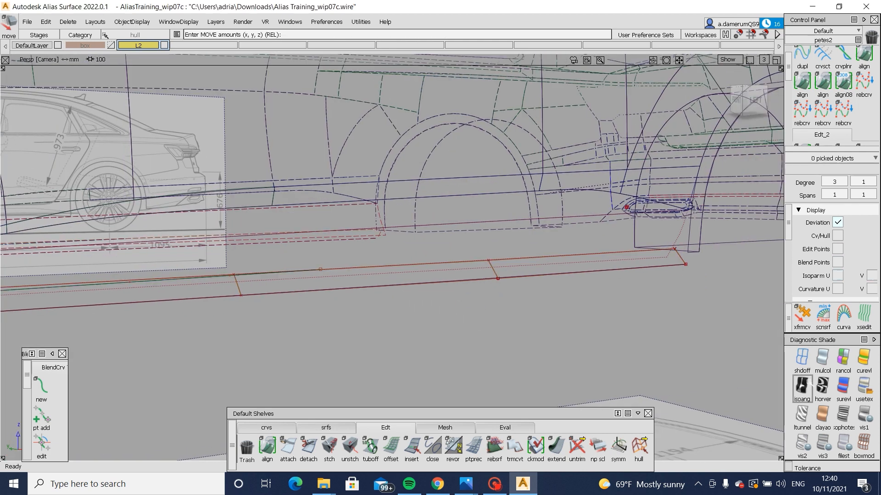
# Step: Shade the model with the user-defined texture and examine the sill surfaces with the model lines hidden
pyautogui.click(843, 387)
pyautogui.click(863, 386)
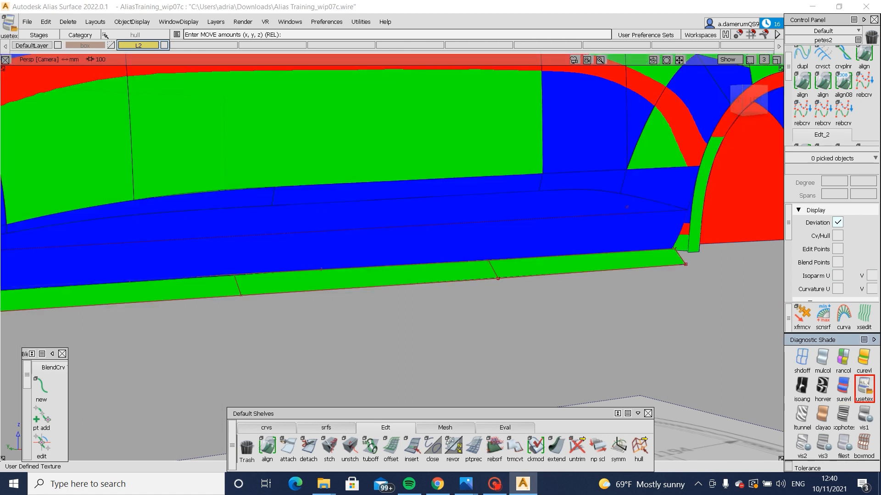
pyautogui.hotkey('ctrl', 'm')
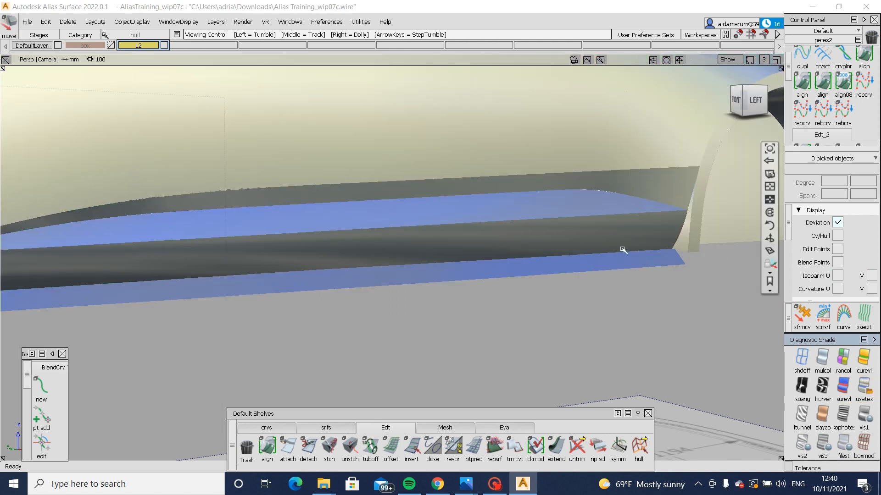
pyautogui.keyDown('alt'); pyautogui.keyDown('shift'); pyautogui.moveTo(623, 251); pyautogui.dragTo(612, 296, button='right'); pyautogui.keyUp('shift'); pyautogui.keyUp('alt')
pyautogui.keyDown('alt'); pyautogui.keyDown('shift'); pyautogui.moveTo(612, 296); pyautogui.dragTo(688, 304); pyautogui.keyUp('shift'); pyautogui.keyUp('alt')
# Step: Move the draft surface's inner hull inboard in Y to widen the underside flange
pyautogui.click(636, 456)
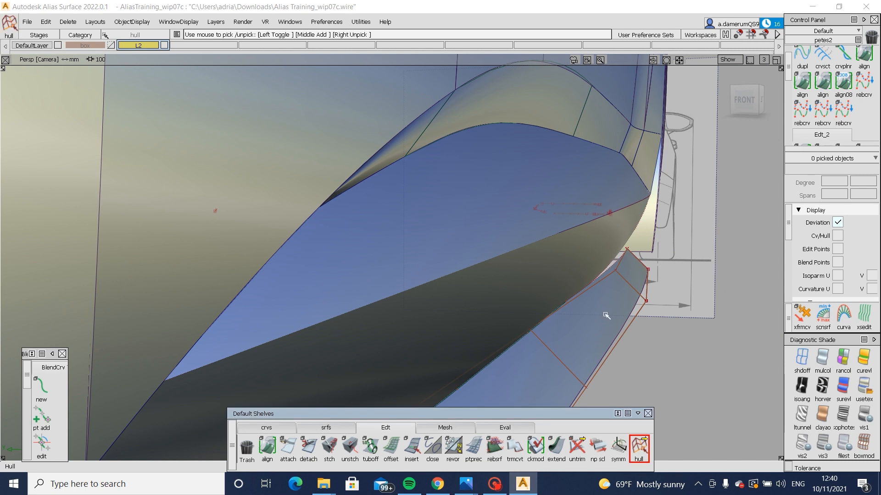
pyautogui.click(606, 280)
pyautogui.keyDown('ctrl'); pyautogui.keyDown('shift'); pyautogui.moveTo(610, 287); pyautogui.dragTo(693, 352, button='middle'); pyautogui.keyUp('shift'); pyautogui.keyUp('ctrl')
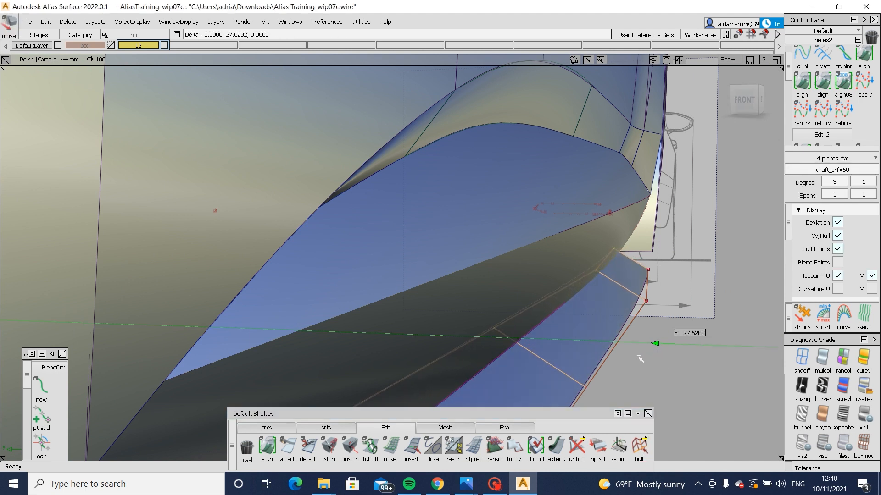
pyautogui.moveTo(639, 358); pyautogui.dragTo(496, 366, button='middle')
pyautogui.keyDown('alt'); pyautogui.keyDown('shift'); pyautogui.moveTo(674, 356); pyautogui.dragTo(589, 356); pyautogui.keyUp('shift'); pyautogui.keyUp('alt')
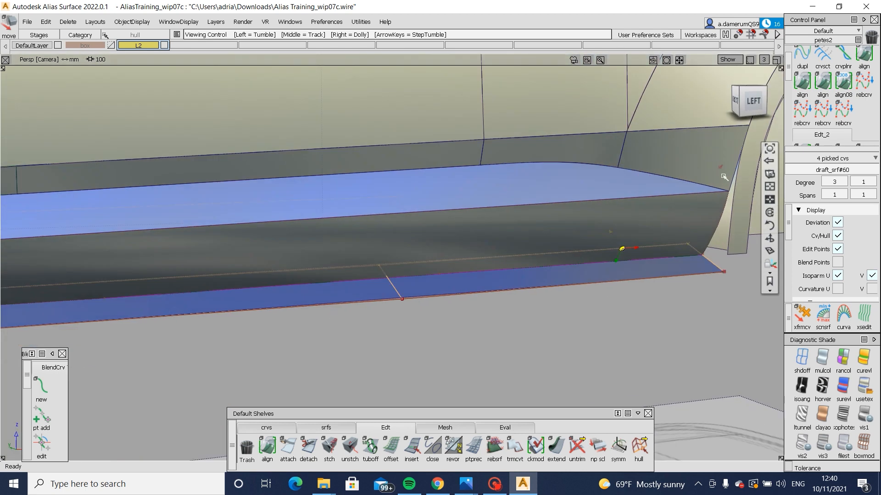
# Step: Raise the draft surface's inner hull in the side view and deselect it
pyautogui.click(745, 101)
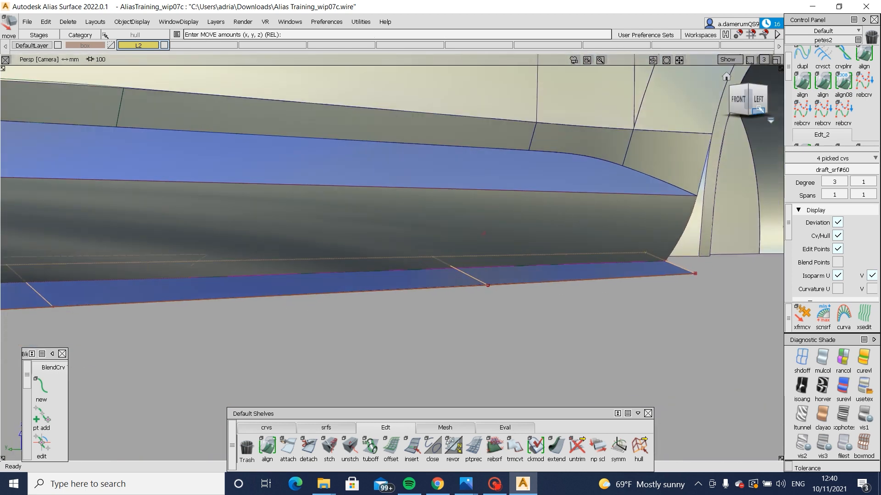
pyautogui.click(758, 106)
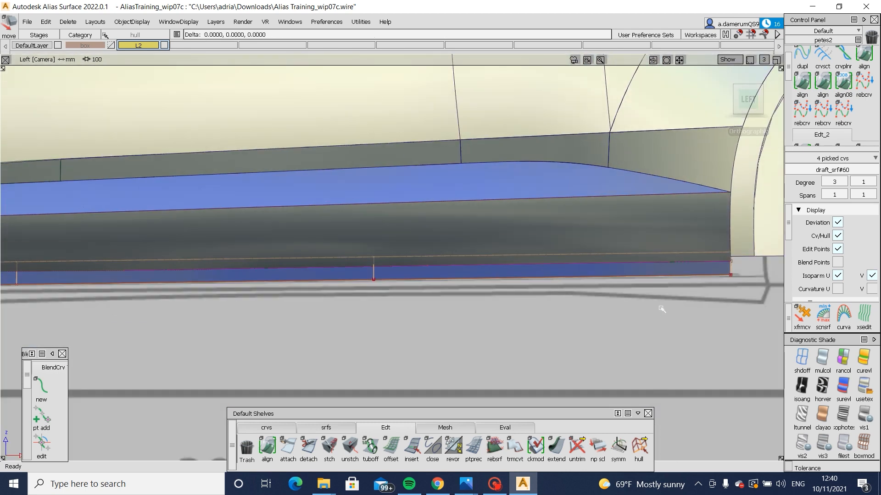
pyautogui.moveTo(662, 310); pyautogui.dragTo(660, 307)
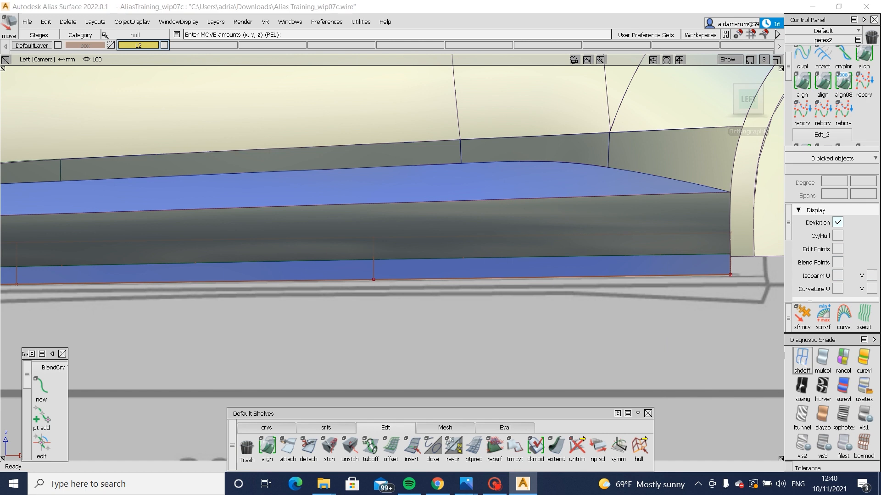
# Step: Compare the intersection line with the side blueprint in wireframe and nudge the draft surface's inner hull slightly upward
pyautogui.click(802, 359)
pyautogui.click(638, 446)
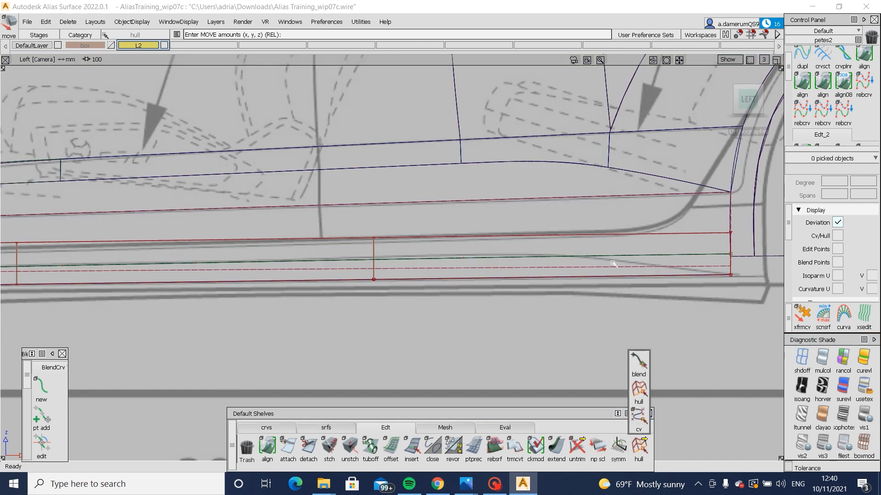
pyautogui.click(639, 389)
pyautogui.click(647, 234)
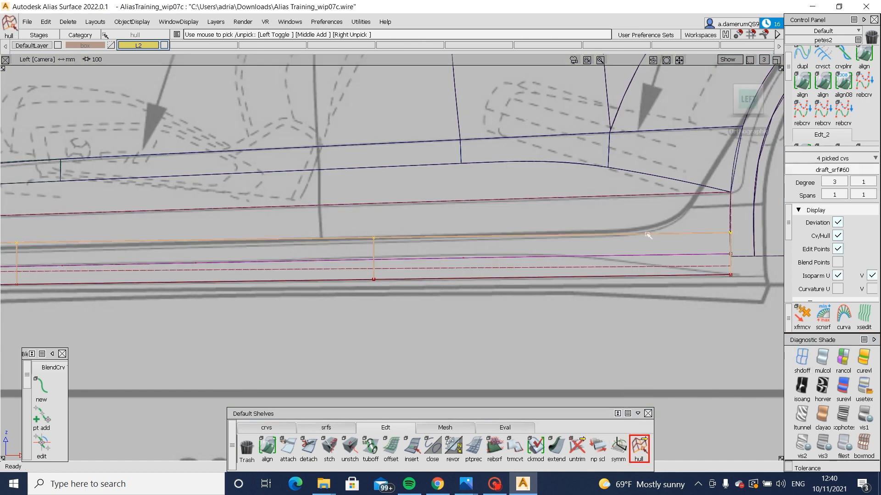
pyautogui.keyDown('ctrl'); pyautogui.keyDown('shift'); pyautogui.moveTo(665, 305); pyautogui.dragTo(665, 305, button='middle'); pyautogui.keyUp('shift'); pyautogui.keyUp('ctrl')
pyautogui.moveTo(665, 313); pyautogui.dragTo(665, 304, button='right')
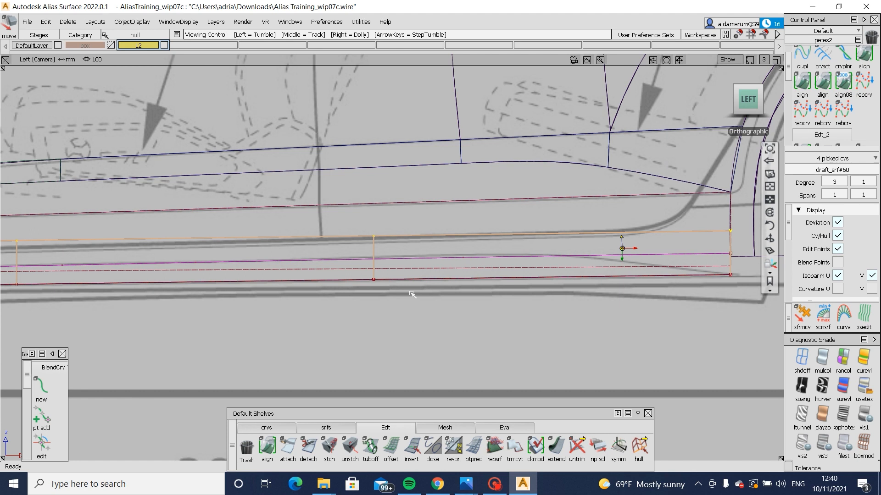
# Step: Shade the model with the user-defined texture, clear the selection and examine the sill and its underside flange in perspective and side views
pyautogui.keyDown('alt'); pyautogui.keyDown('shift'); pyautogui.moveTo(351, 274); pyautogui.dragTo(449, 278, button='middle'); pyautogui.keyUp('shift'); pyautogui.keyUp('alt')
pyautogui.keyDown('alt'); pyautogui.keyDown('shift'); pyautogui.moveTo(395, 287); pyautogui.dragTo(625, 331); pyautogui.keyUp('shift'); pyautogui.keyUp('alt')
pyautogui.click(864, 386)
pyautogui.moveTo(514, 337)
pyautogui.keyDown('alt'); pyautogui.keyDown('shift'); pyautogui.mouseDown()
pyautogui.moveTo(493, 321)
pyautogui.moveTo(613, 284)
pyautogui.moveTo(635, 295)
pyautogui.moveTo(509, 280)
pyautogui.moveTo(477, 259)
pyautogui.mouseUp(); pyautogui.keyUp('shift'); pyautogui.keyUp('alt')
pyautogui.keyDown('alt'); pyautogui.keyDown('shift'); pyautogui.moveTo(145, 258); pyautogui.dragTo(429, 252); pyautogui.keyUp('shift'); pyautogui.keyUp('alt')
pyautogui.press('F8')
pyautogui.click(583, 214)
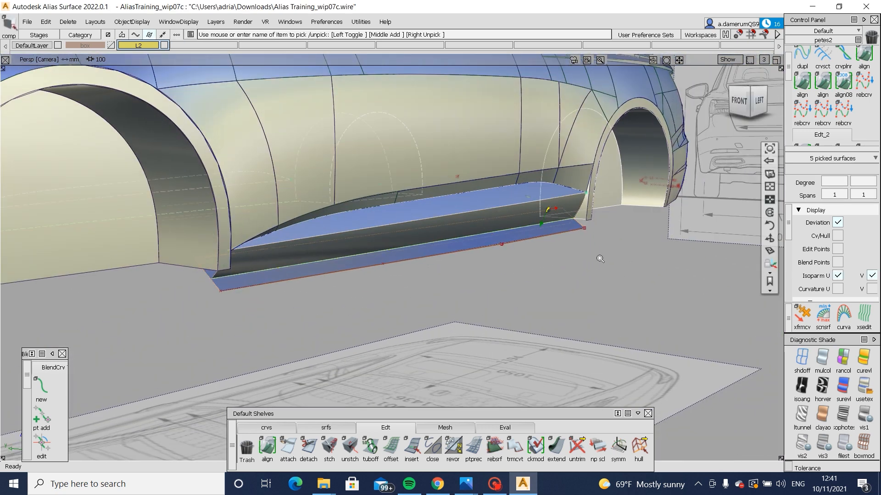
pyautogui.scroll(3, 582, 216)
pyautogui.hotkey('ctrl', 'Left')
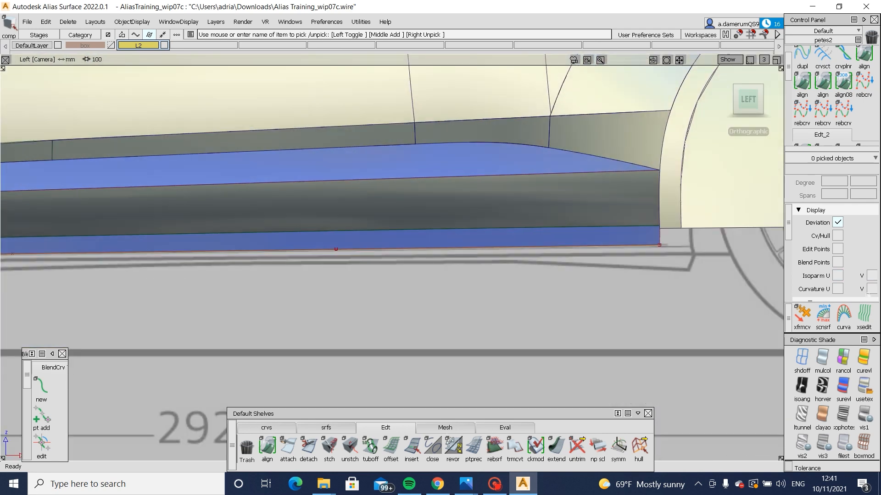
# Step: Compare the lower edge of the sill with the rear-angle and front driving reference photos of the Audi A6
pyautogui.moveTo(460, 481)
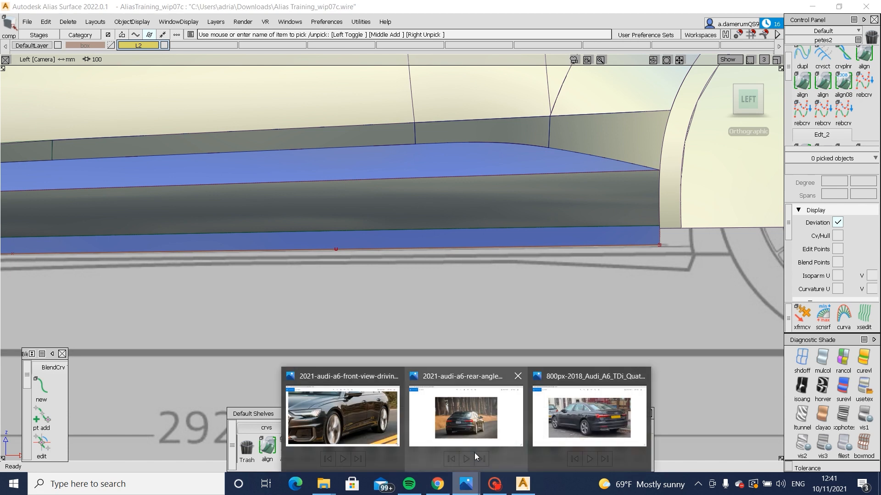
pyautogui.click(476, 431)
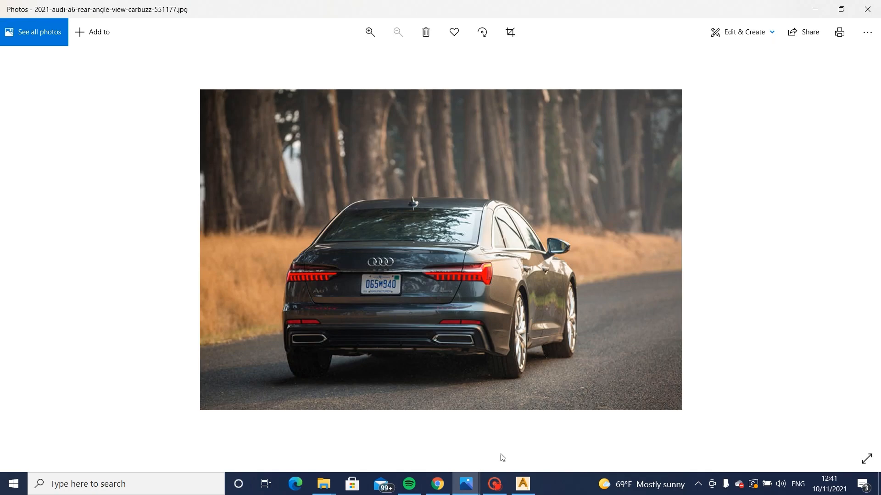
pyautogui.moveTo(470, 486)
pyautogui.click(359, 406)
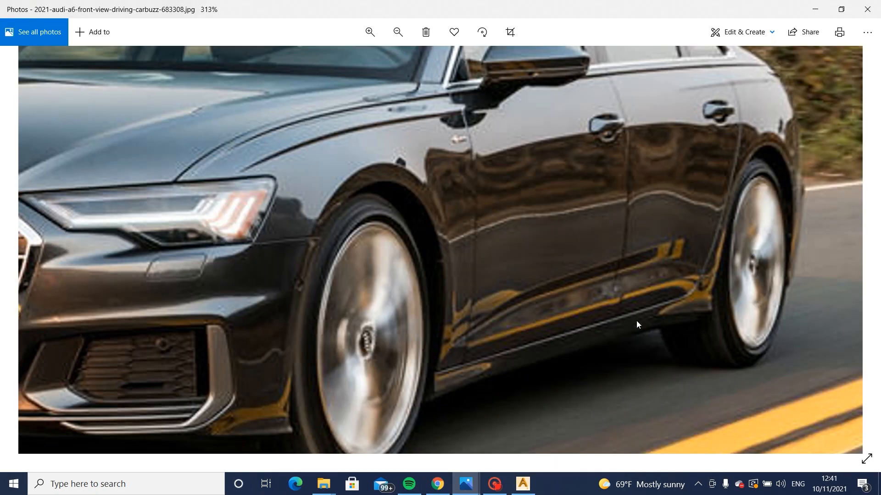
pyautogui.click(526, 484)
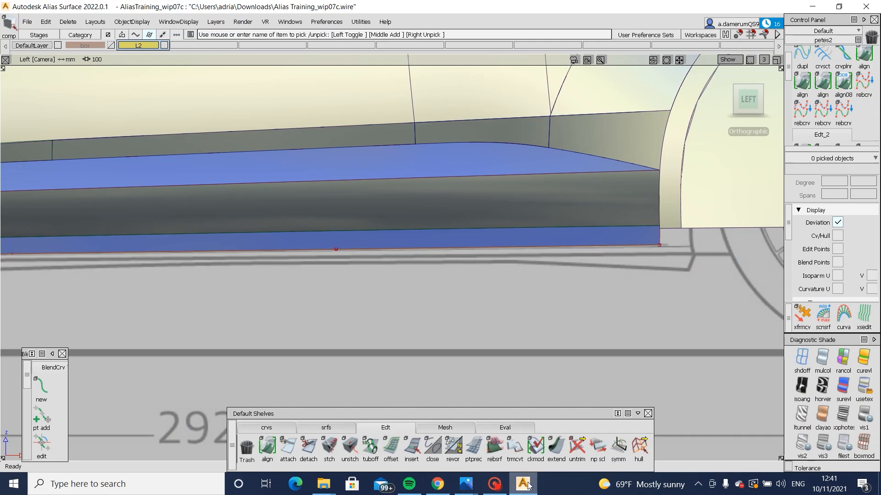
# Step: Create a multi-surface draft along the sill flange's outer edge, flipped downward in Z with a length of 40
pyautogui.click(347, 427)
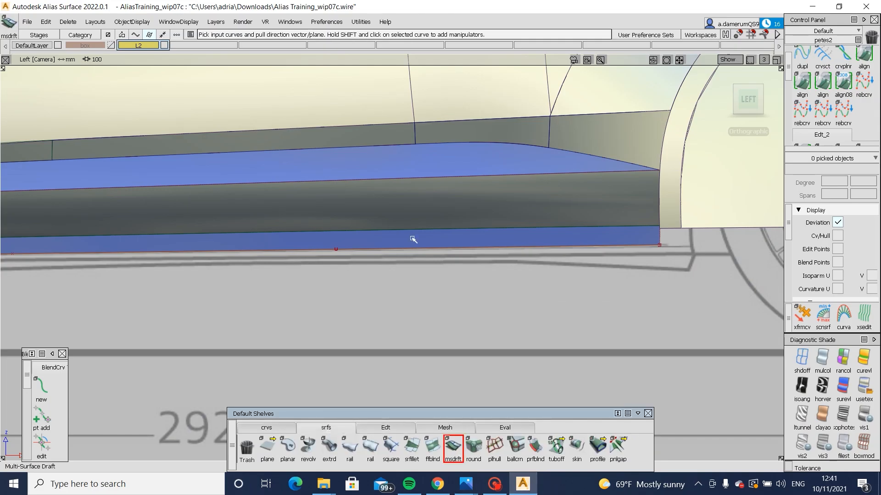
pyautogui.click(414, 262)
pyautogui.scroll(-5, 688, 211)
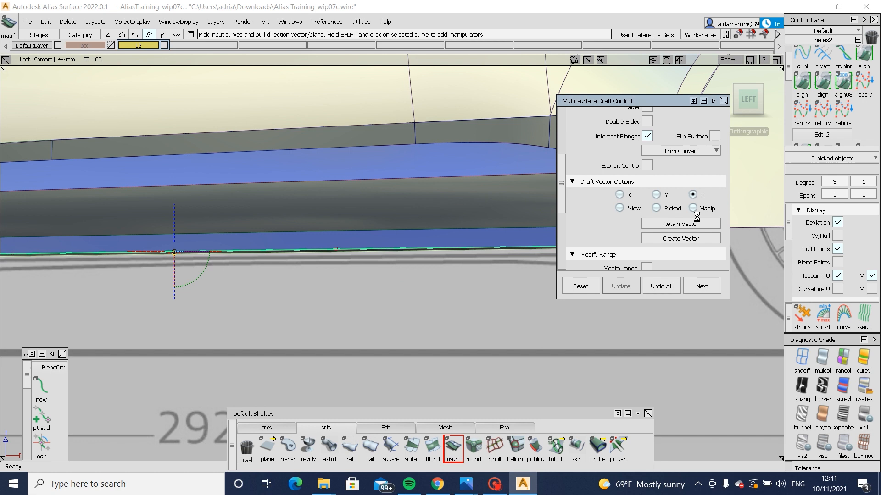
pyautogui.scroll(5, 697, 217)
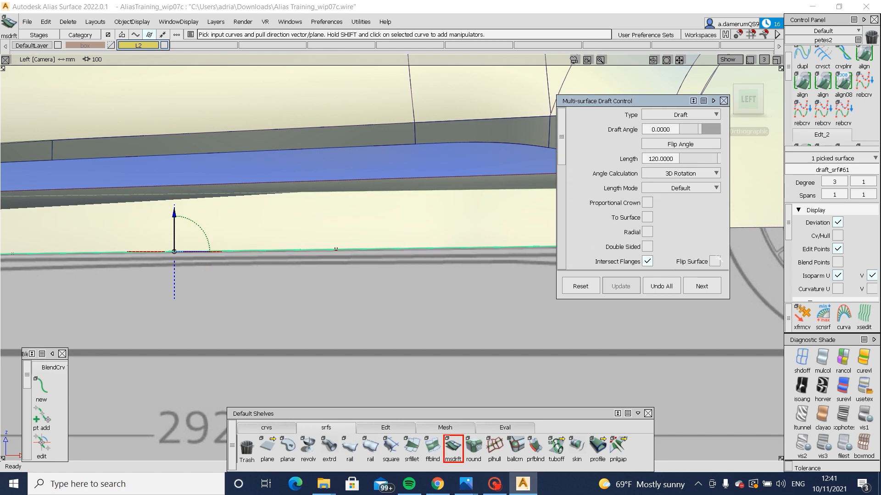
pyautogui.click(696, 147)
pyautogui.click(693, 158)
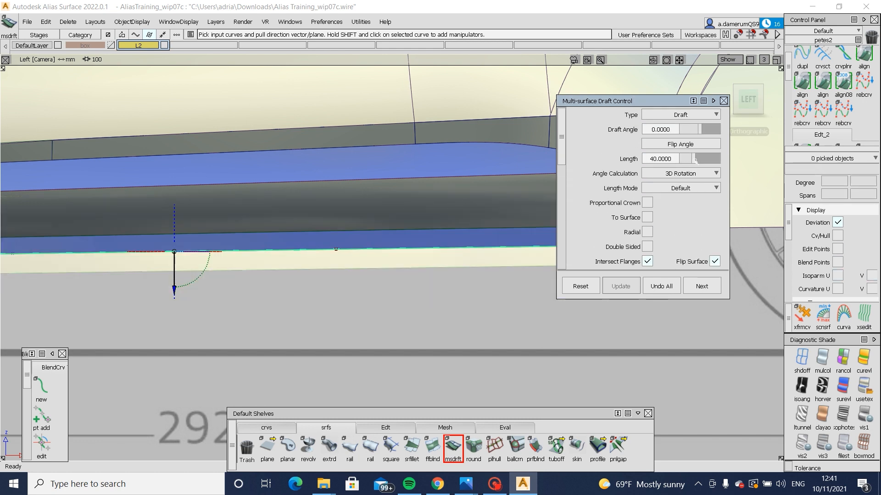
pyautogui.keyDown('alt'); pyautogui.keyDown('shift'); pyautogui.moveTo(364, 262); pyautogui.dragTo(473, 284); pyautogui.keyUp('shift'); pyautogui.keyUp('alt')
pyautogui.click(454, 446)
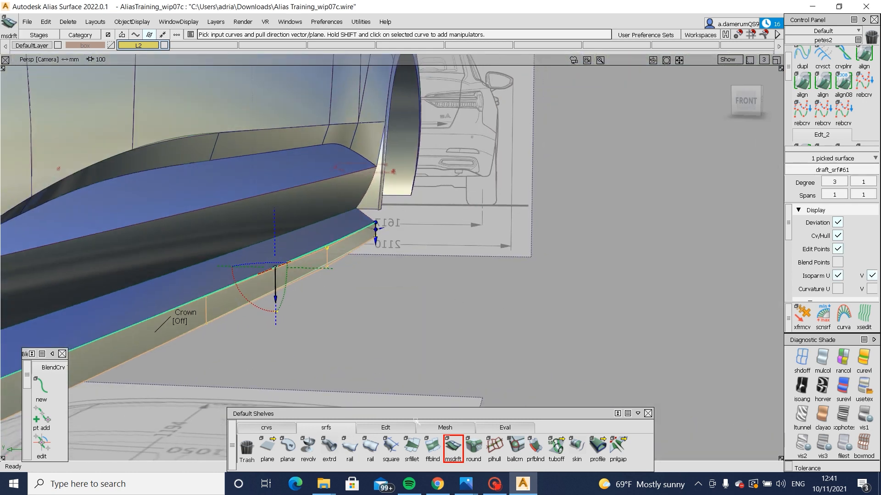
# Step: Move the lower hull of the new draft surface slightly inboard in Y
pyautogui.click(385, 427)
pyautogui.click(638, 446)
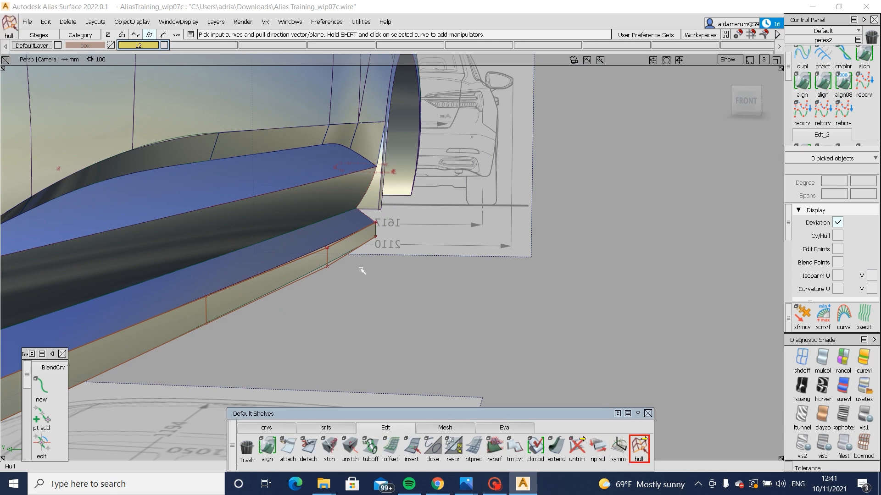
pyautogui.click(298, 279)
pyautogui.keyDown('ctrl'); pyautogui.keyDown('shift'); pyautogui.moveTo(343, 338); pyautogui.dragTo(361, 302, button='middle'); pyautogui.keyUp('shift'); pyautogui.keyUp('ctrl')
pyautogui.click(383, 283)
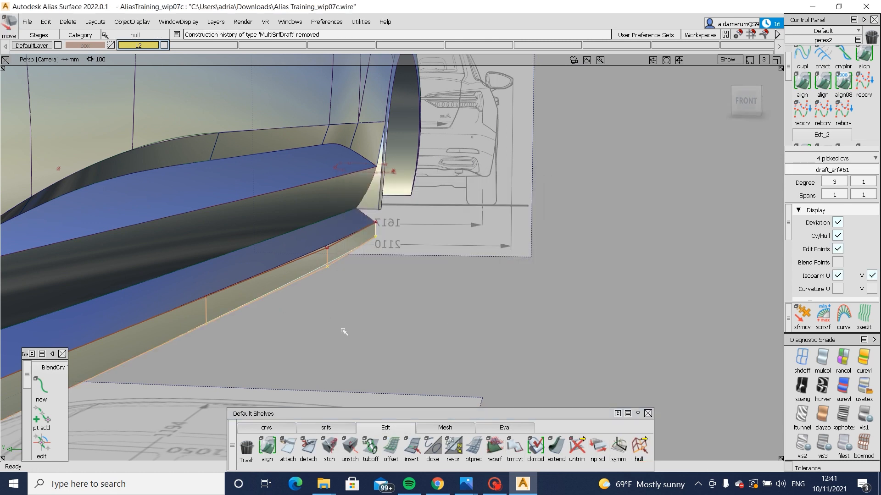
pyautogui.moveTo(346, 331); pyautogui.dragTo(332, 331, button='middle')
# Step: Set the draft surface's second degree to 2 and move its middle hull about 21 mm outboard in Y to crown it
pyautogui.keyDown('alt'); pyautogui.keyDown('shift'); pyautogui.moveTo(331, 331); pyautogui.dragTo(338, 264); pyautogui.keyUp('shift'); pyautogui.keyUp('alt')
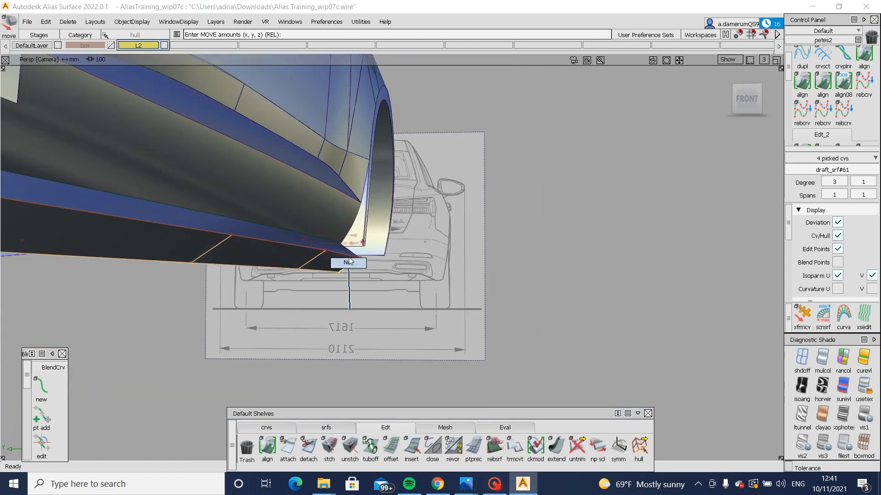
pyautogui.click(328, 270)
pyautogui.click(327, 270)
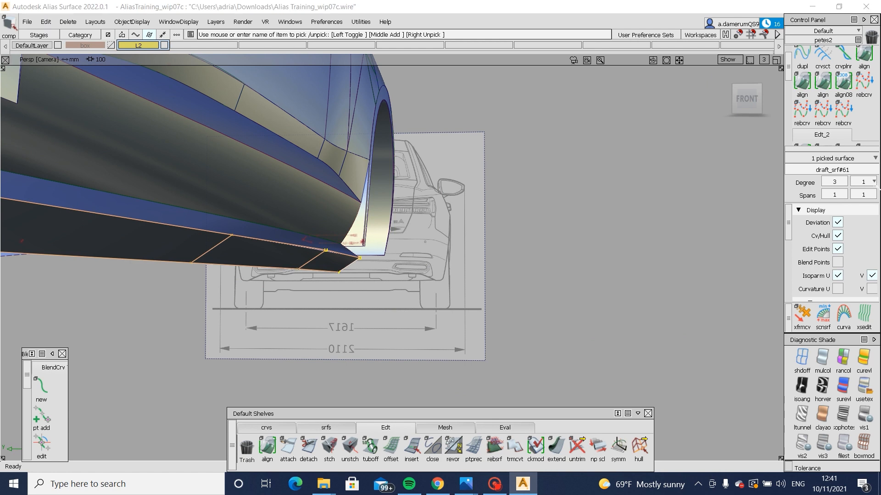
pyautogui.click(638, 447)
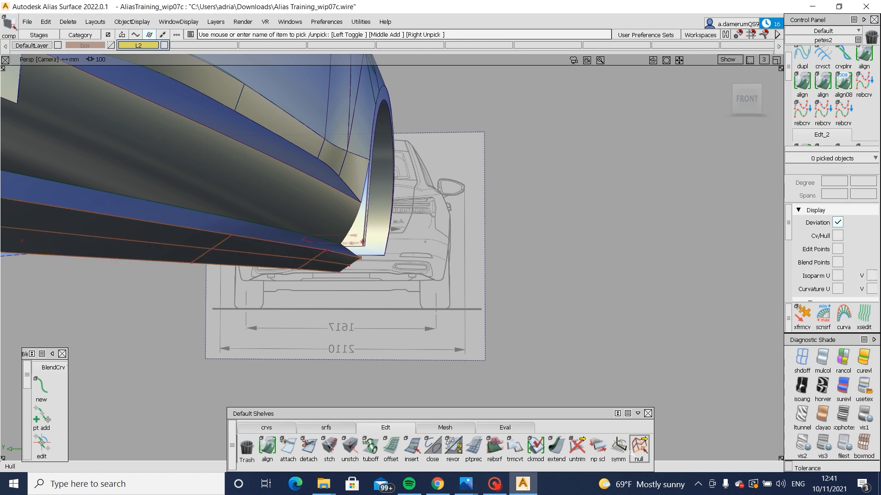
pyautogui.click(288, 259)
pyautogui.moveTo(363, 297); pyautogui.dragTo(368, 300, button='middle')
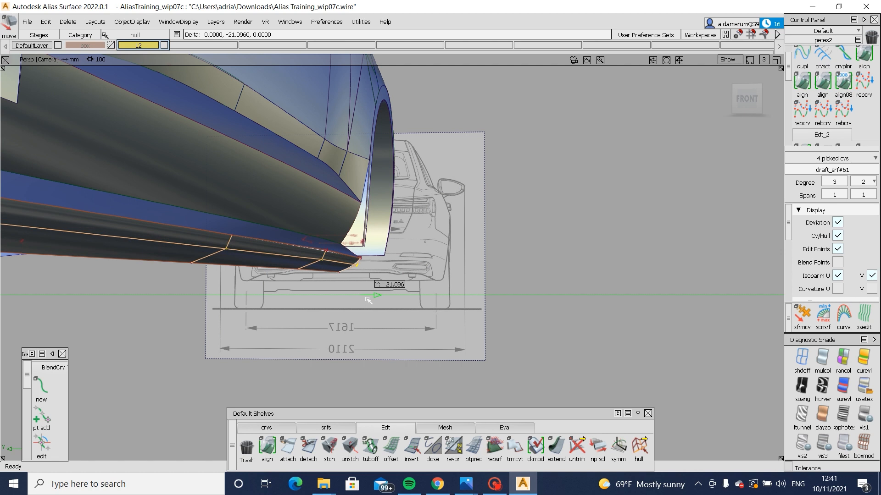
# Step: Examine the crowned lower sill surface in perspective and against the side blueprint, and compare it with the front driving photo
pyautogui.keyDown('alt'); pyautogui.keyDown('shift'); pyautogui.moveTo(368, 301); pyautogui.dragTo(605, 242); pyautogui.keyUp('shift'); pyautogui.keyUp('alt')
pyautogui.click(746, 103)
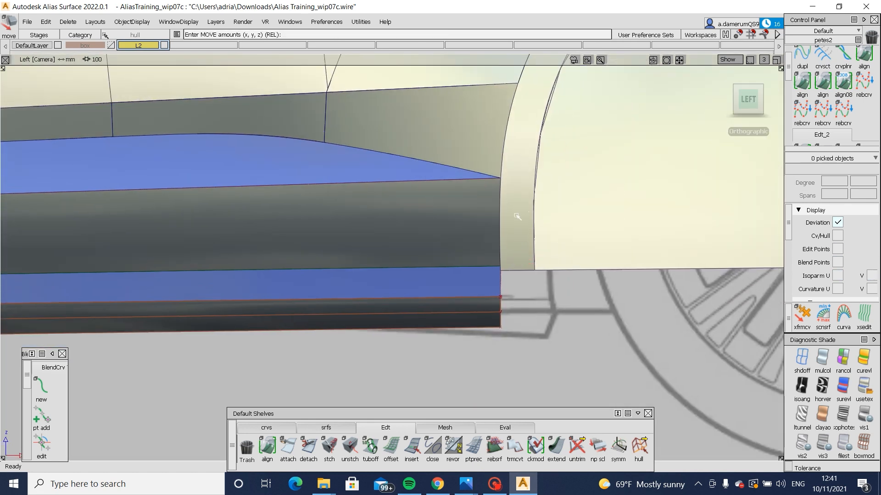
pyautogui.keyDown('alt'); pyautogui.keyDown('shift'); pyautogui.moveTo(517, 213); pyautogui.dragTo(520, 235, button='middle'); pyautogui.keyUp('shift'); pyautogui.keyUp('alt')
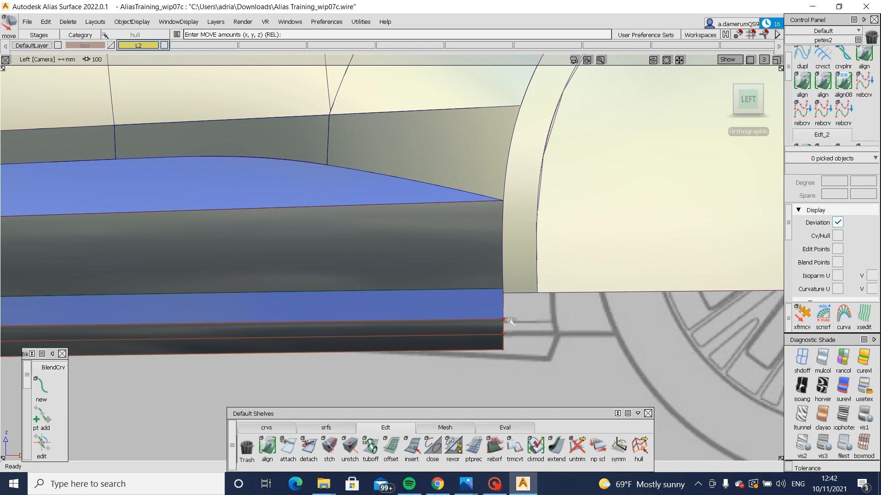
pyautogui.keyDown('alt'); pyautogui.keyDown('shift'); pyautogui.moveTo(468, 320); pyautogui.dragTo(586, 267); pyautogui.keyUp('shift'); pyautogui.keyUp('alt')
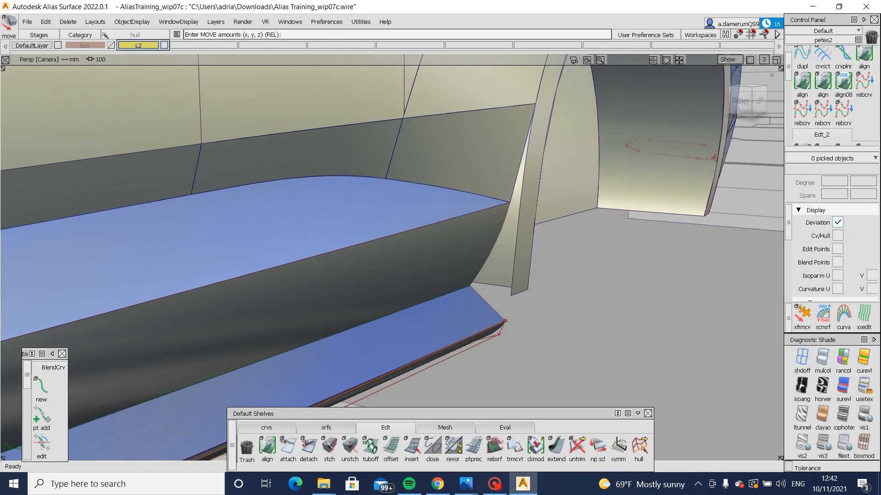
pyautogui.moveTo(476, 490)
pyautogui.click(365, 423)
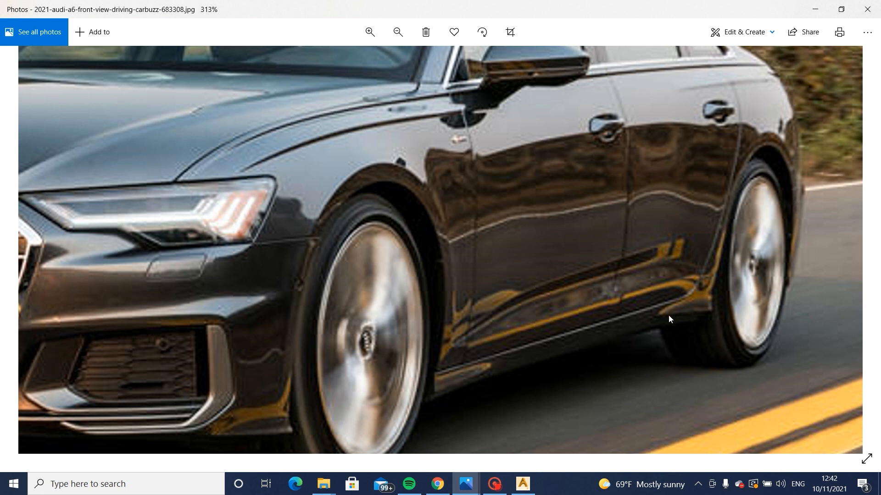
pyautogui.click(521, 485)
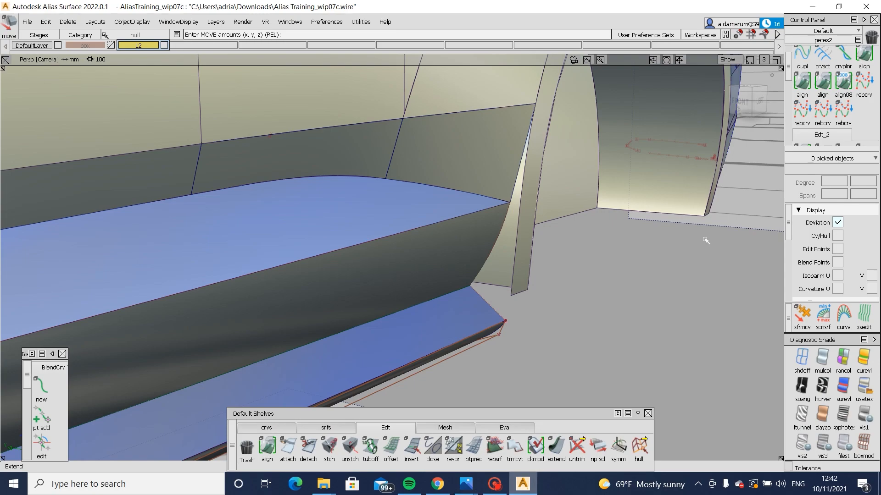
pyautogui.keyDown('alt'); pyautogui.keyDown('shift'); pyautogui.moveTo(564, 199); pyautogui.dragTo(779, 103); pyautogui.keyUp('shift'); pyautogui.keyUp('alt')
pyautogui.click(752, 102)
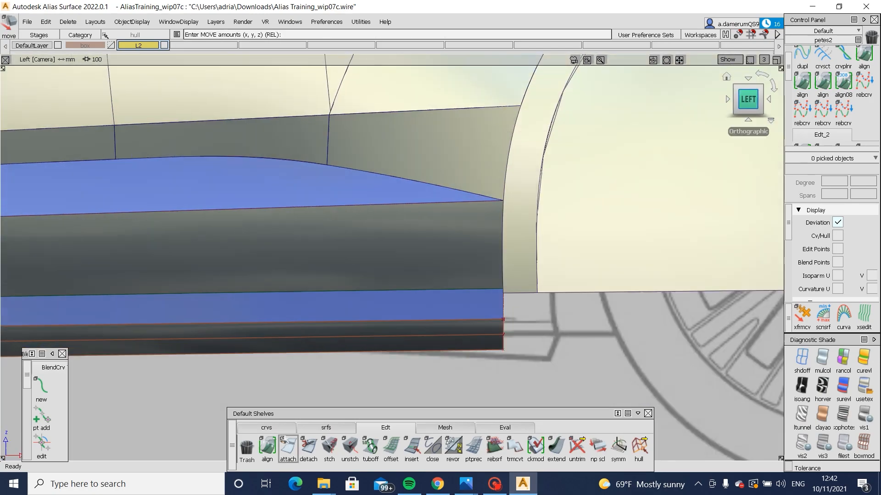
# Step: Draw an edit point curve extending the sill's upper edge line across the rear wheel arch flange and project it onto the flange
pyautogui.click(476, 202)
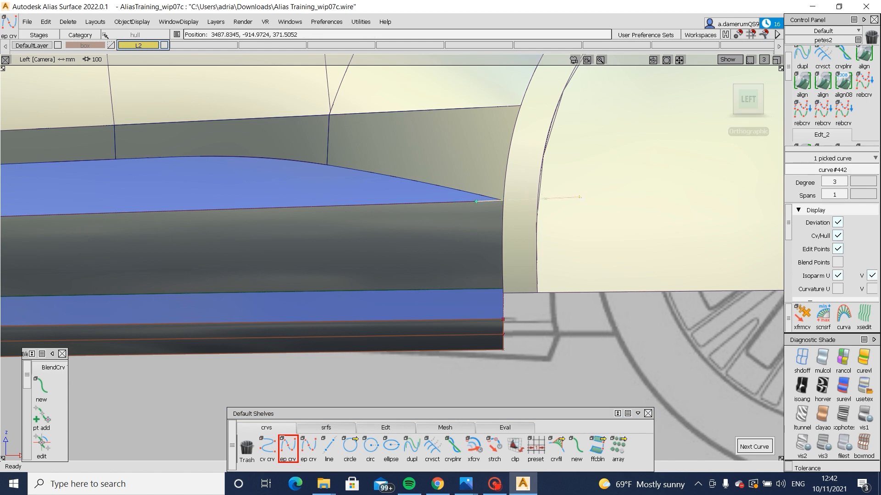
pyautogui.keyDown('ctrl'); pyautogui.keyDown('shift'); pyautogui.moveTo(570, 244); pyautogui.dragTo(572, 165); pyautogui.keyUp('shift'); pyautogui.keyUp('ctrl')
pyautogui.moveTo(570, 161)
pyautogui.keyDown('ctrl'); pyautogui.keyDown('shift'); pyautogui.mouseDown(button='right')
pyautogui.moveTo(530, 199)
pyautogui.moveTo(525, 245)
pyautogui.mouseUp(button='right'); pyautogui.keyUp('shift'); pyautogui.keyUp('ctrl')
pyautogui.click(527, 208)
pyautogui.press('space')
pyautogui.click(558, 200)
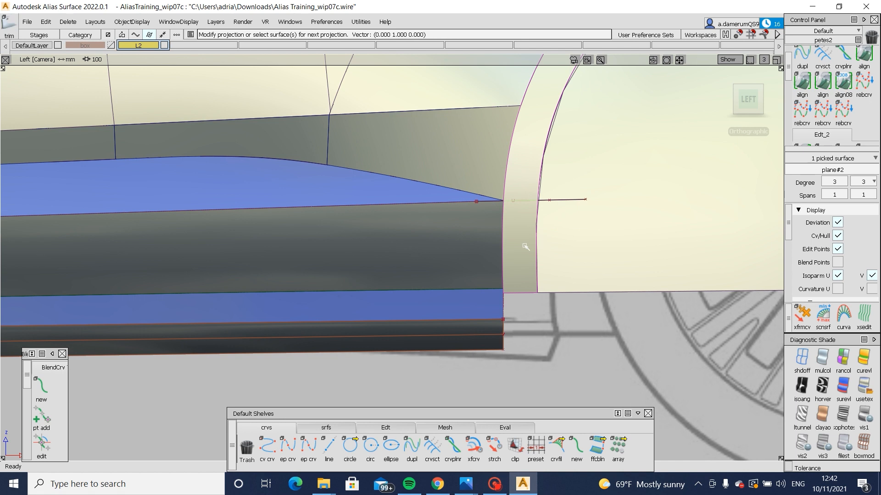
# Step: Trim away the part of the rear wheel arch flange below the projected curve
pyautogui.click(524, 246)
pyautogui.click(524, 246)
pyautogui.click(731, 446)
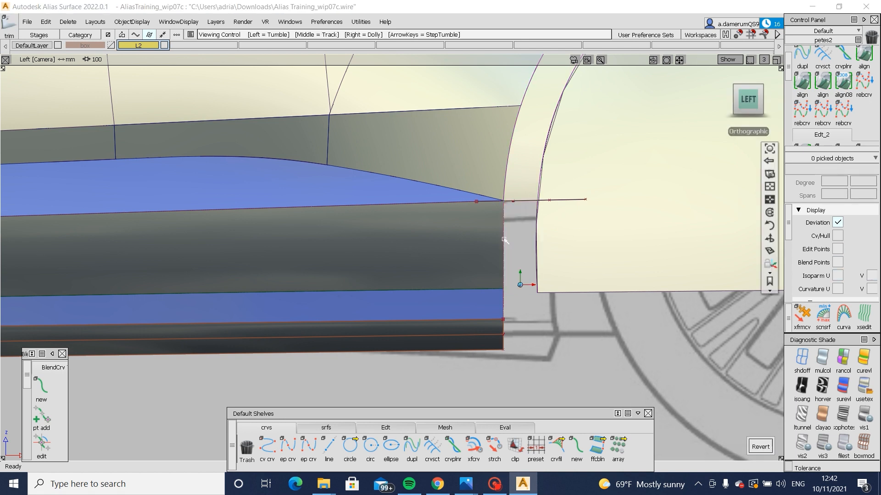
# Step: Examine the sill and rear wheel arch from behind and compare them with the rear-angle reference photo
pyautogui.keyDown('alt'); pyautogui.keyDown('shift'); pyautogui.moveTo(503, 240); pyautogui.dragTo(444, 301); pyautogui.keyUp('shift'); pyautogui.keyUp('alt')
pyautogui.keyDown('alt'); pyautogui.keyDown('shift'); pyautogui.moveTo(444, 301); pyautogui.dragTo(391, 329, button='right'); pyautogui.keyUp('shift'); pyautogui.keyUp('alt')
pyautogui.keyDown('alt'); pyautogui.keyDown('shift'); pyautogui.moveTo(390, 328); pyautogui.dragTo(114, 314); pyautogui.keyUp('shift'); pyautogui.keyUp('alt')
pyautogui.keyDown('alt'); pyautogui.keyDown('shift'); pyautogui.moveTo(576, 307); pyautogui.dragTo(585, 258); pyautogui.keyUp('shift'); pyautogui.keyUp('alt')
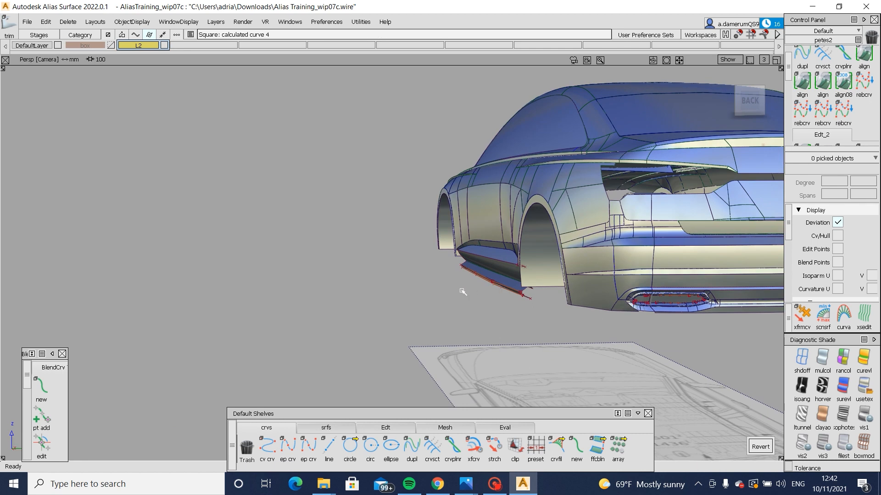
pyautogui.moveTo(465, 484)
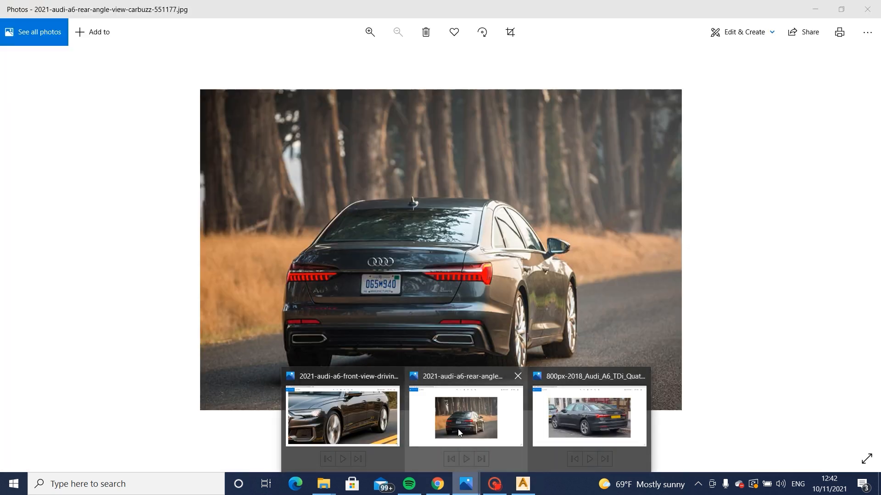
pyautogui.click(457, 428)
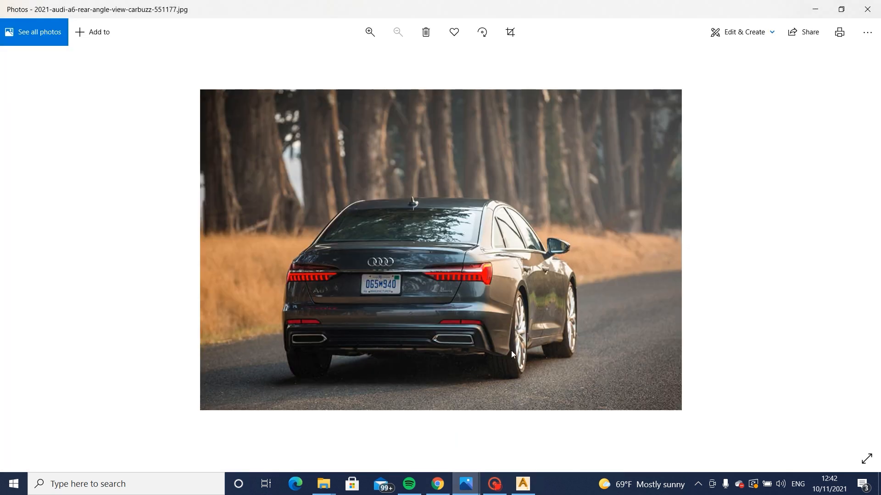
pyautogui.click(519, 487)
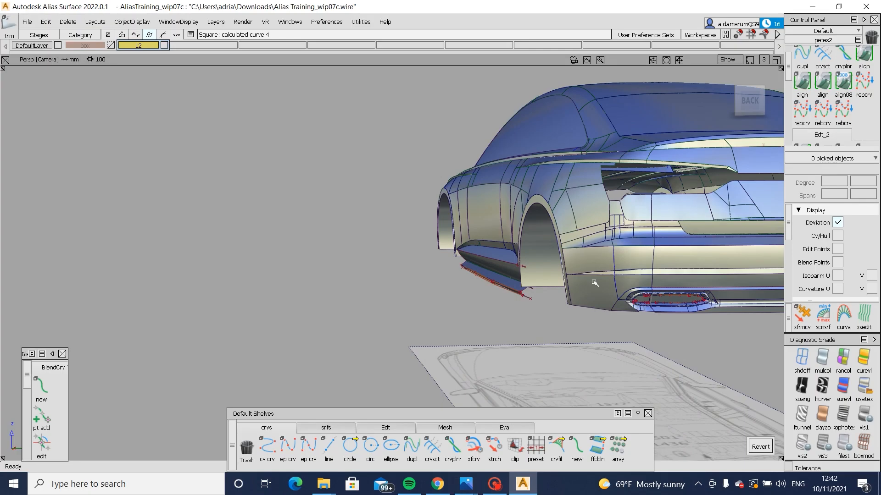
pyautogui.keyDown('alt'); pyautogui.keyDown('shift'); pyautogui.moveTo(594, 281); pyautogui.dragTo(436, 344); pyautogui.keyUp('shift'); pyautogui.keyUp('alt')
pyautogui.keyDown('alt'); pyautogui.keyDown('shift'); pyautogui.moveTo(436, 343); pyautogui.dragTo(528, 343, button='right'); pyautogui.keyUp('shift'); pyautogui.keyUp('alt')
pyautogui.keyDown('alt'); pyautogui.keyDown('shift'); pyautogui.moveTo(527, 343); pyautogui.dragTo(384, 309); pyautogui.keyUp('shift'); pyautogui.keyUp('alt')
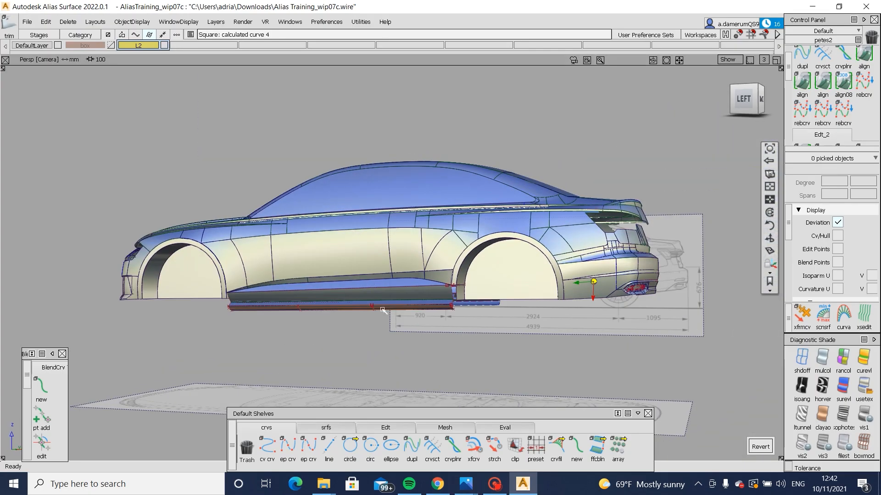
# Step: Draw an edit point curve extending the sill's upper edge line forward across the front wheel arch flange in the side view
pyautogui.keyDown('alt'); pyautogui.keyDown('shift'); pyautogui.moveTo(385, 308); pyautogui.dragTo(194, 360, button='right'); pyautogui.keyUp('shift'); pyautogui.keyUp('alt')
pyautogui.keyDown('alt'); pyautogui.keyDown('shift'); pyautogui.moveTo(195, 360); pyautogui.dragTo(337, 354, button='middle'); pyautogui.keyUp('shift'); pyautogui.keyUp('alt')
pyautogui.keyDown('alt'); pyautogui.keyDown('shift'); pyautogui.moveTo(245, 271); pyautogui.dragTo(324, 317, button='right'); pyautogui.keyUp('shift'); pyautogui.keyUp('alt')
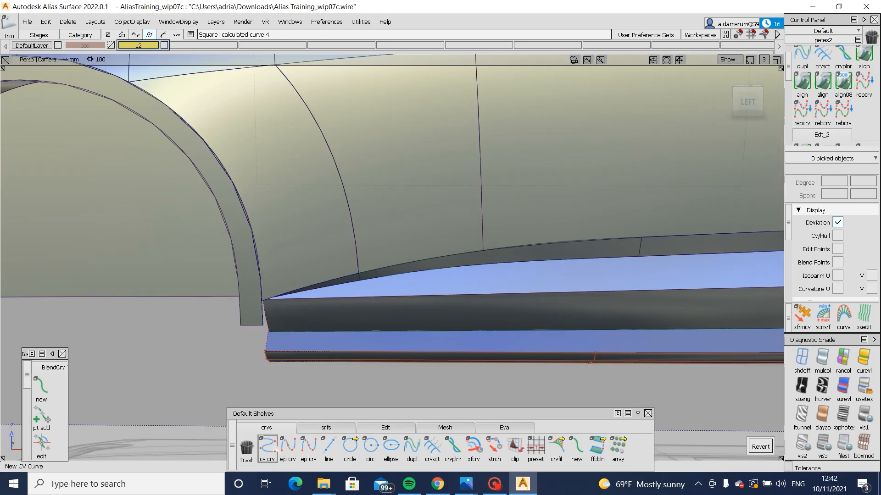
pyautogui.click(287, 447)
pyautogui.click(272, 303)
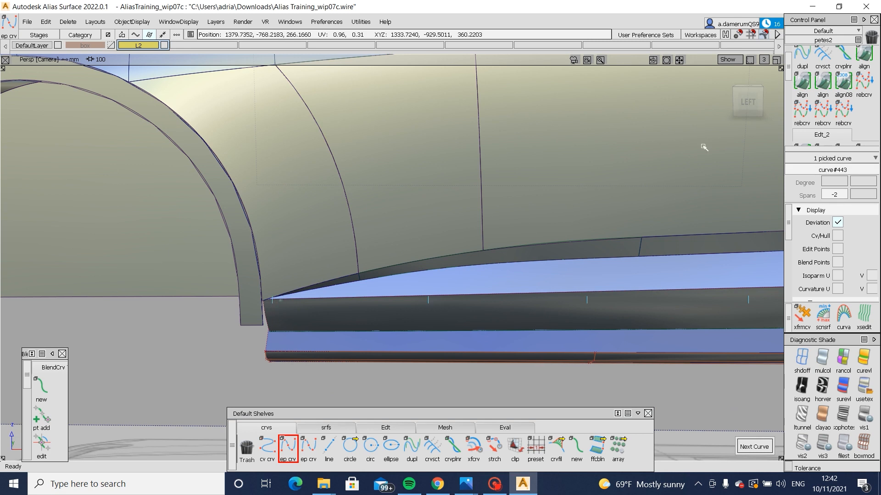
pyautogui.click(747, 101)
pyautogui.hotkey('ctrl', 'z')
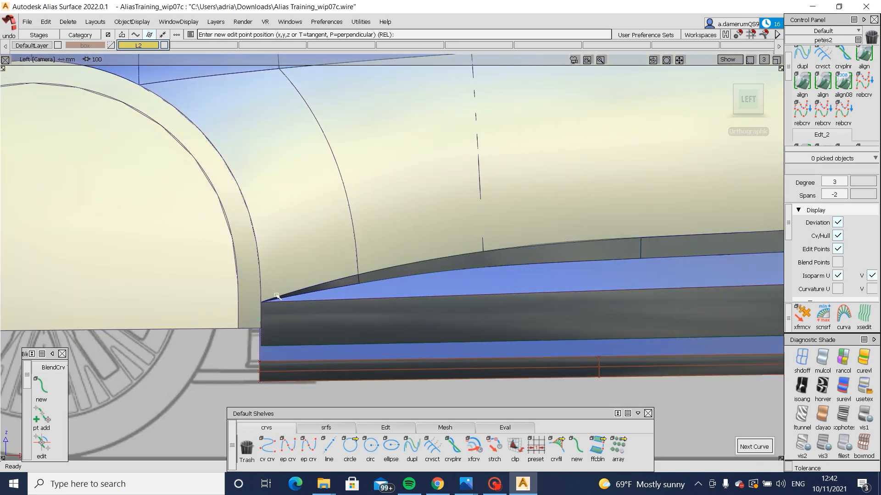
pyautogui.click(261, 302)
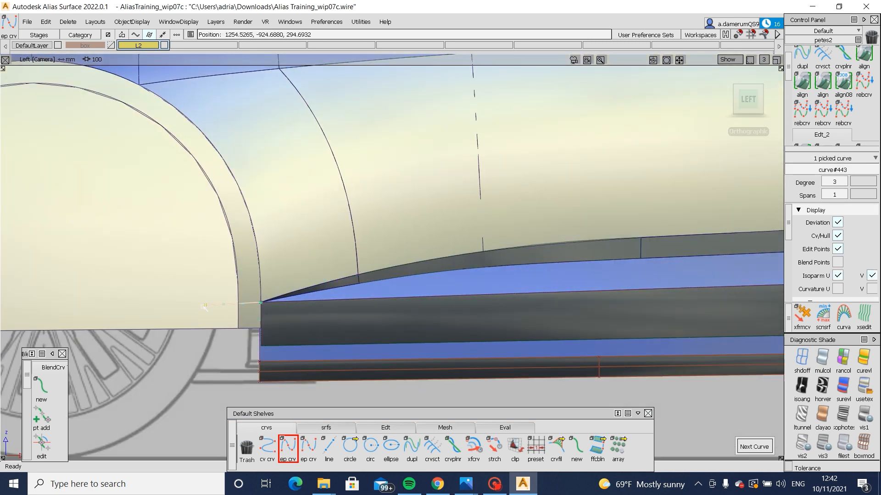
pyautogui.moveTo(196, 305); pyautogui.dragTo(195, 304)
# Step: Project the extension curve onto the front wheel arch flange and trim away the part of the flange below it
pyautogui.keyDown('ctrl'); pyautogui.keyDown('shift'); pyautogui.moveTo(269, 355); pyautogui.dragTo(281, 298); pyautogui.keyUp('shift'); pyautogui.keyUp('ctrl')
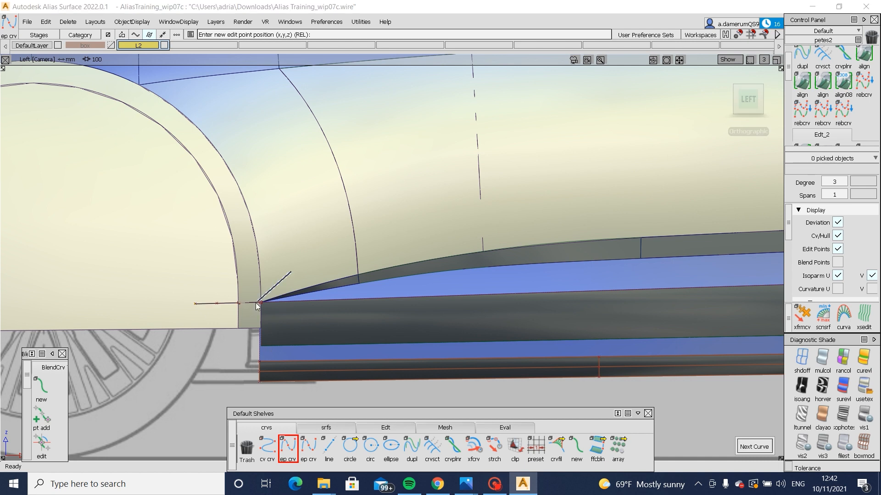
pyautogui.click(249, 329)
pyautogui.moveTo(200, 296); pyautogui.dragTo(214, 313)
pyautogui.keyDown('ctrl'); pyautogui.keyDown('shift'); pyautogui.moveTo(256, 317); pyautogui.dragTo(279, 296, button='right'); pyautogui.keyUp('shift'); pyautogui.keyUp('ctrl')
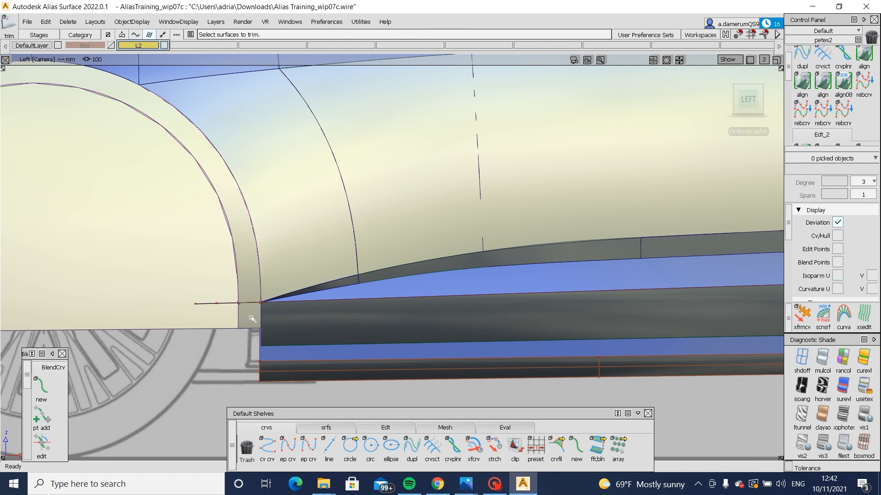
pyautogui.click(251, 317)
pyautogui.click(726, 446)
# Step: Draw a vertical edit point curve at the sill's rear end, from the trimmed flange corner down to the lower sill surface
pyautogui.keyDown('alt'); pyautogui.keyDown('shift'); pyautogui.moveTo(499, 312); pyautogui.dragTo(521, 373, button='right'); pyautogui.keyUp('shift'); pyautogui.keyUp('alt')
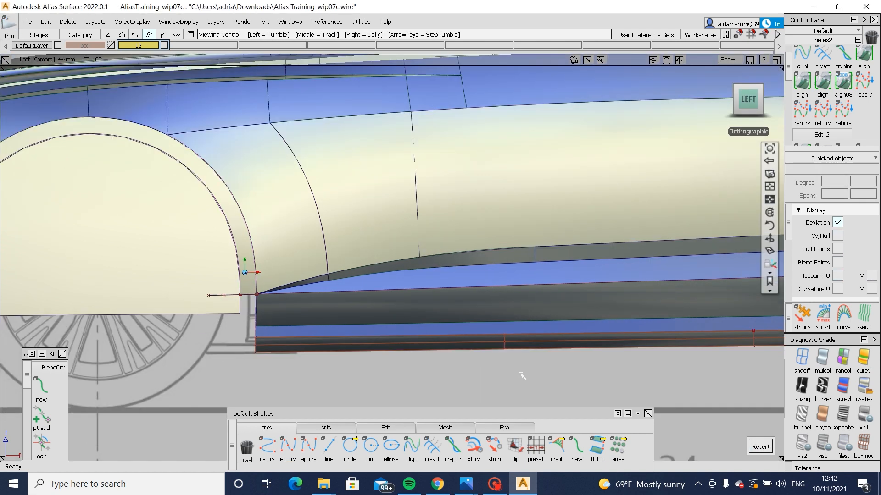
pyautogui.keyDown('alt'); pyautogui.keyDown('shift'); pyautogui.moveTo(521, 373); pyautogui.dragTo(51, 348, button='middle'); pyautogui.keyUp('shift'); pyautogui.keyUp('alt')
pyautogui.keyDown('alt'); pyautogui.keyDown('shift'); pyautogui.moveTo(413, 254); pyautogui.dragTo(448, 299, button='right'); pyautogui.keyUp('shift'); pyautogui.keyUp('alt')
pyautogui.keyDown('alt'); pyautogui.keyDown('shift'); pyautogui.moveTo(448, 299); pyautogui.dragTo(417, 315); pyautogui.keyUp('shift'); pyautogui.keyUp('alt')
pyautogui.click(288, 447)
pyautogui.keyDown('alt'); pyautogui.keyDown('shift'); pyautogui.moveTo(432, 348); pyautogui.dragTo(455, 266, button='middle'); pyautogui.keyUp('shift'); pyautogui.keyUp('alt')
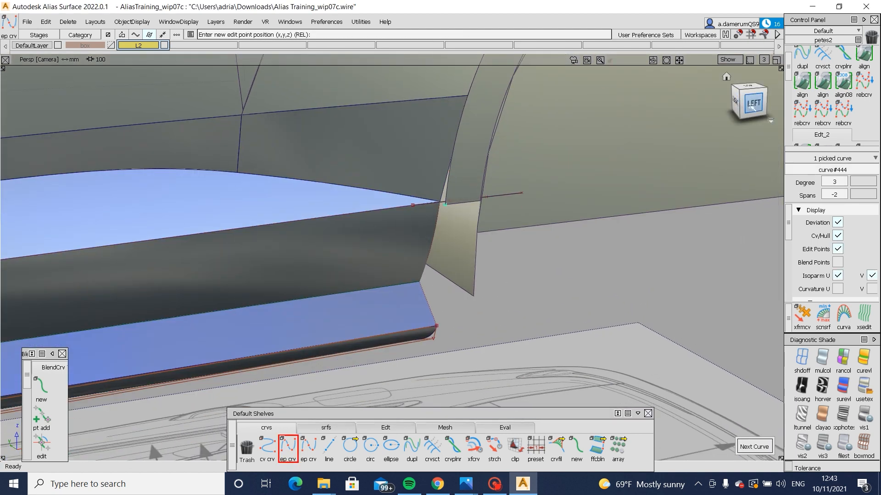
pyautogui.click(751, 105)
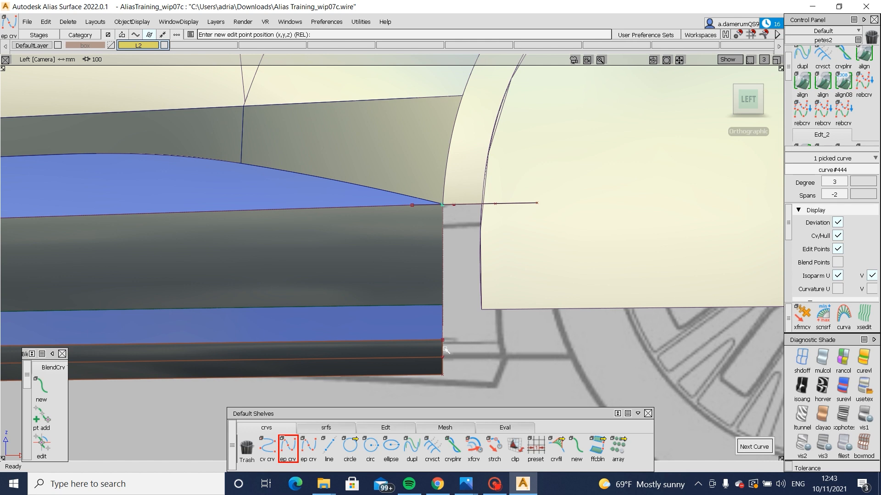
pyautogui.click(443, 345)
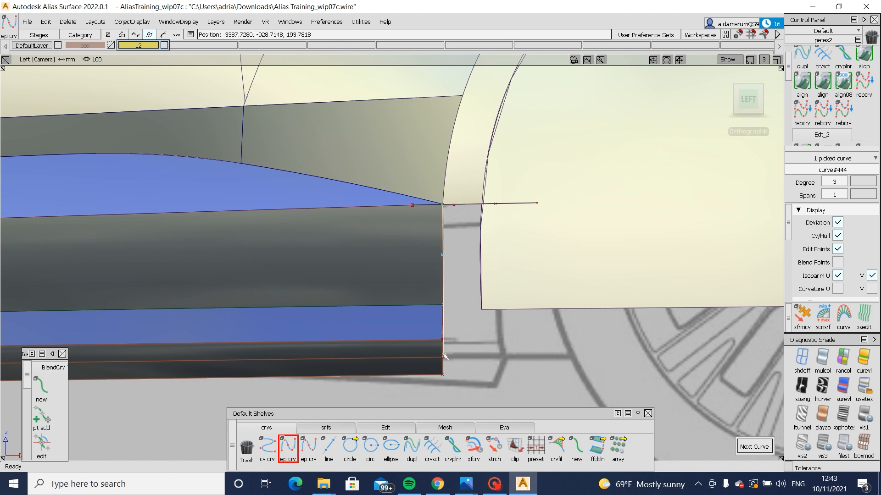
pyautogui.keyDown('ctrl'); pyautogui.keyDown('shift'); pyautogui.moveTo(445, 383); pyautogui.dragTo(454, 294); pyautogui.keyUp('shift'); pyautogui.keyUp('ctrl')
# Step: Align the top of the vertical curve to the rear wheel arch edge with G1 continuity
pyautogui.keyDown('alt'); pyautogui.keyDown('shift'); pyautogui.moveTo(297, 263); pyautogui.dragTo(472, 282); pyautogui.keyUp('shift'); pyautogui.keyUp('alt')
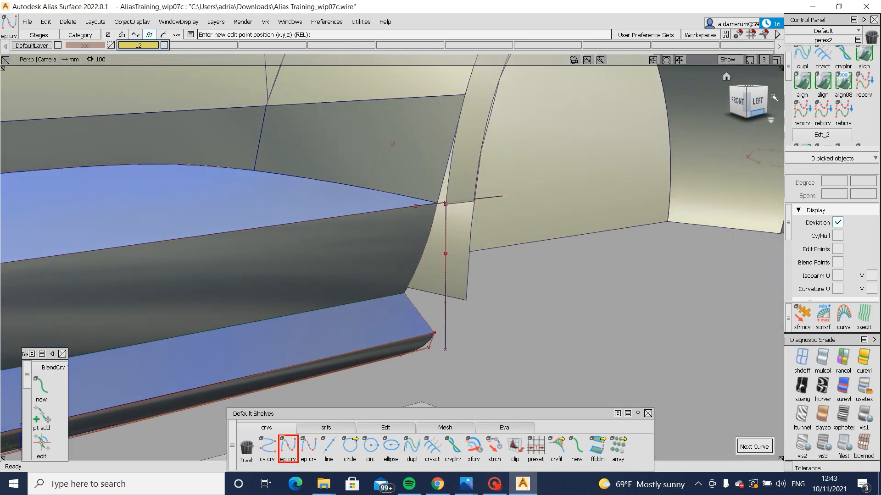
pyautogui.doubleClick(802, 82)
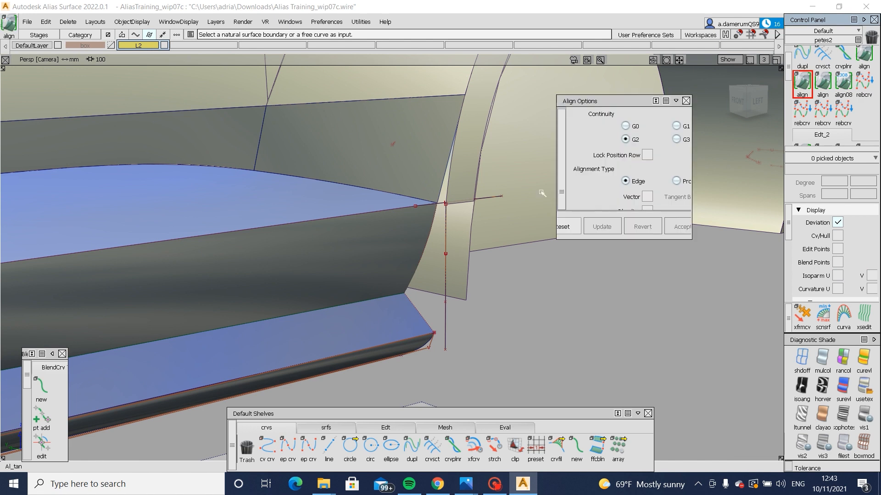
pyautogui.click(446, 227)
pyautogui.click(449, 183)
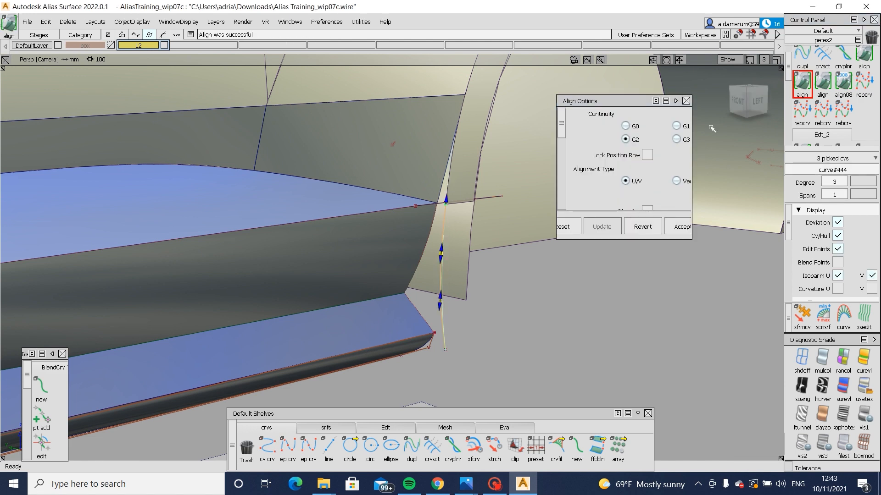
pyautogui.click(757, 101)
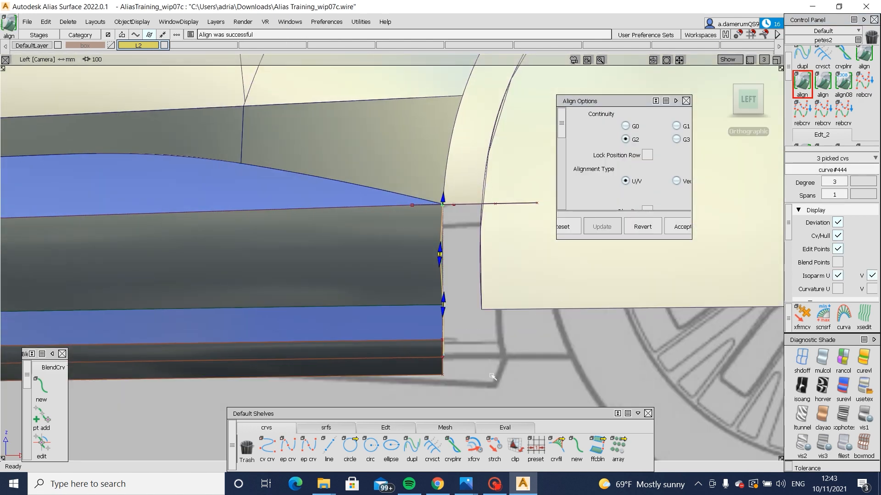
pyautogui.click(676, 126)
# Step: Shift the two lower CVs of the vertical curve slightly forward along X
pyautogui.keyDown('ctrl'); pyautogui.keyDown('shift'); pyautogui.moveTo(432, 306); pyautogui.dragTo(449, 298); pyautogui.keyUp('shift'); pyautogui.keyUp('ctrl')
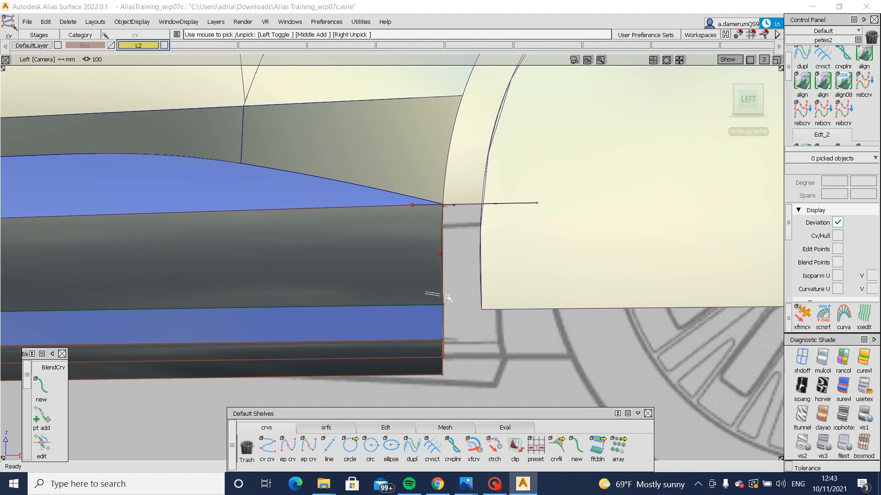
pyautogui.click(443, 357)
pyautogui.click(443, 357)
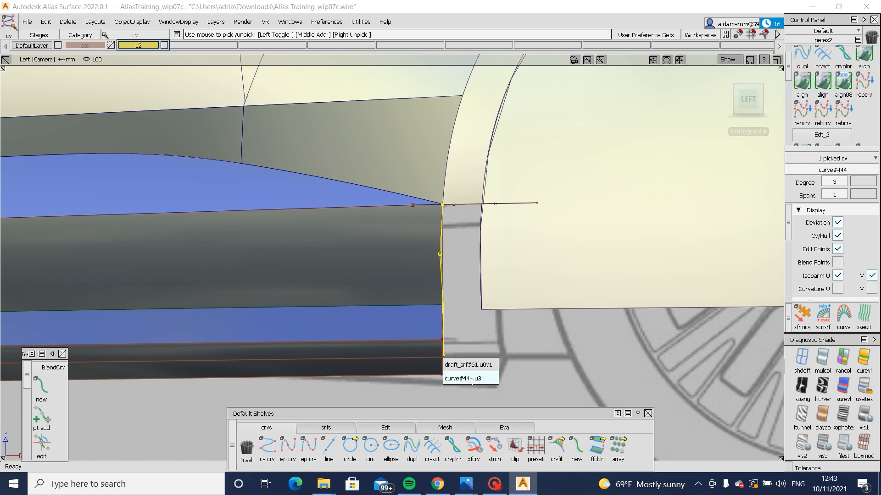
pyautogui.click(462, 377)
pyautogui.keyDown('ctrl'); pyautogui.keyDown('shift'); pyautogui.moveTo(489, 405); pyautogui.dragTo(486, 364, button='middle'); pyautogui.keyUp('shift'); pyautogui.keyUp('ctrl')
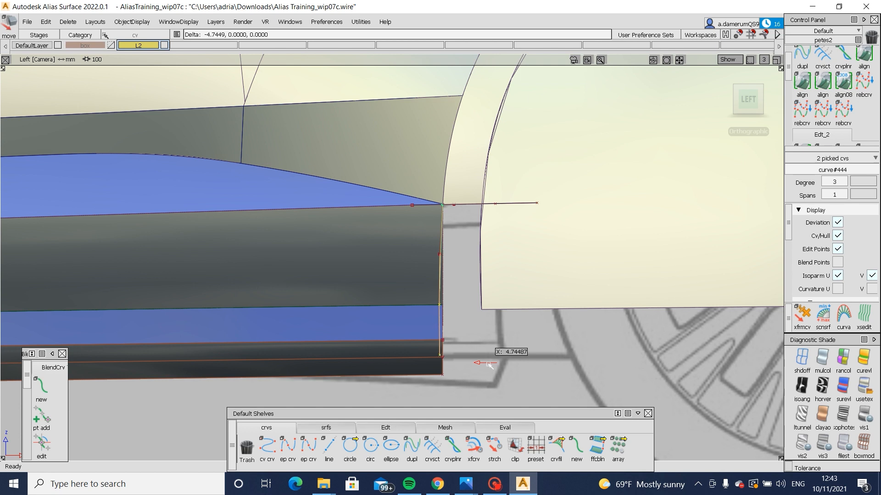
pyautogui.moveTo(490, 365); pyautogui.dragTo(492, 365, button='middle')
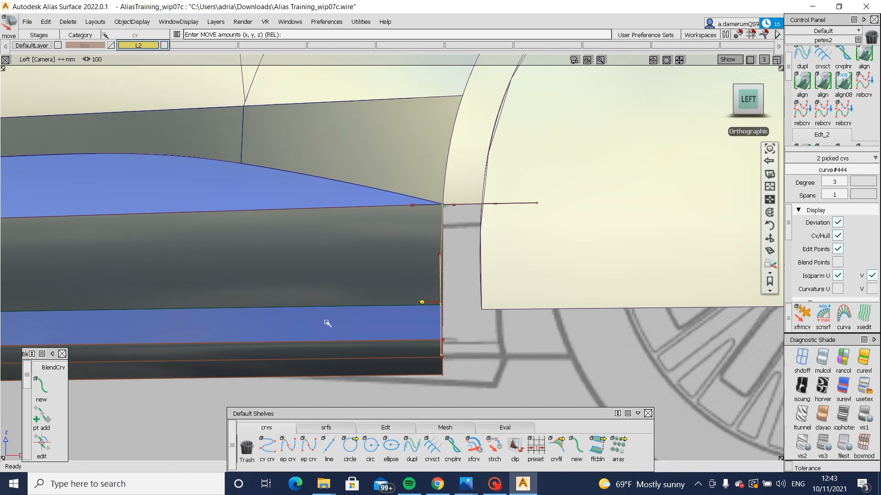
# Step: Move the curve's lower CVs inboard along Y so the curve tucks under toward the lower sill
pyautogui.keyDown('alt'); pyautogui.keyDown('shift'); pyautogui.moveTo(329, 324); pyautogui.dragTo(602, 380); pyautogui.keyUp('shift'); pyautogui.keyUp('alt')
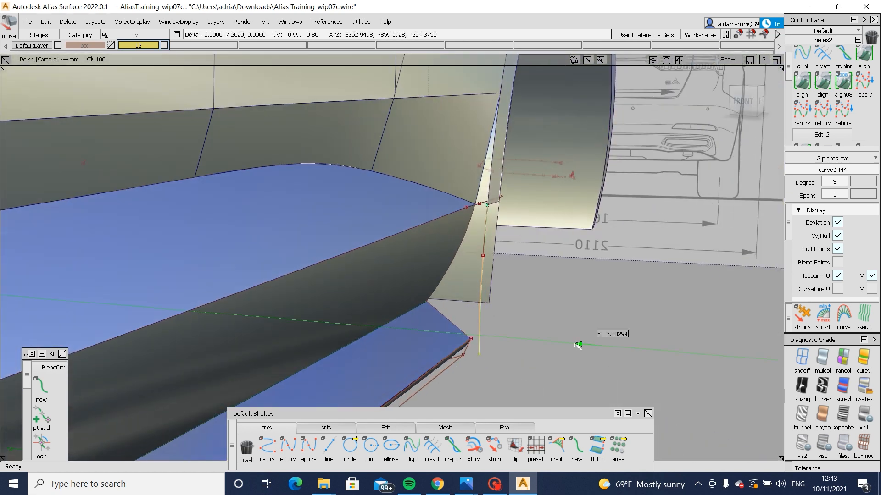
pyautogui.moveTo(577, 345); pyautogui.dragTo(568, 346, button='middle')
pyautogui.keyDown('alt'); pyautogui.keyDown('shift'); pyautogui.moveTo(519, 353); pyautogui.dragTo(554, 356); pyautogui.keyUp('shift'); pyautogui.keyUp('alt')
pyautogui.keyDown('ctrl'); pyautogui.keyDown('shift'); pyautogui.moveTo(477, 357); pyautogui.dragTo(503, 380); pyautogui.keyUp('shift'); pyautogui.keyUp('ctrl')
pyautogui.keyDown('ctrl'); pyautogui.keyDown('shift'); pyautogui.moveTo(504, 380); pyautogui.dragTo(494, 339); pyautogui.keyUp('shift'); pyautogui.keyUp('ctrl')
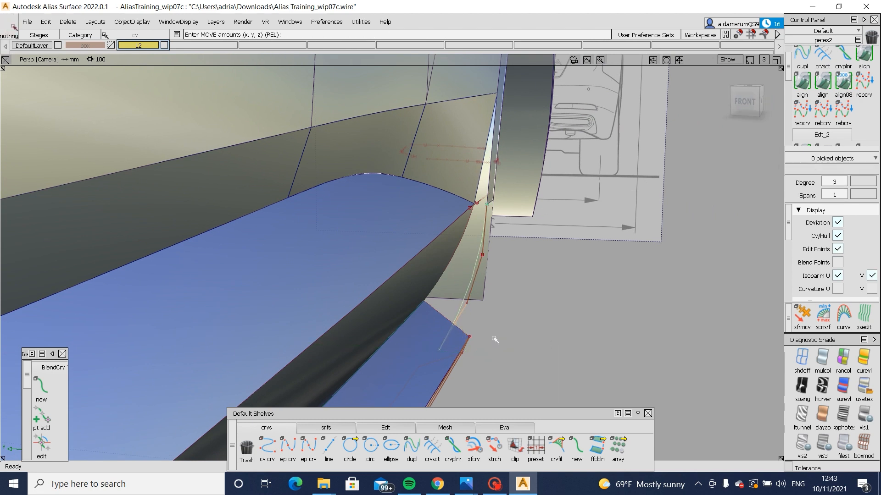
# Step: Move the two lowest sill surfaces inboard along Y by about 20 mm, toward the tucked-in curve
pyautogui.click(408, 352)
pyautogui.keyDown('alt'); pyautogui.keyDown('shift'); pyautogui.moveTo(521, 370); pyautogui.dragTo(369, 341); pyautogui.keyUp('shift'); pyautogui.keyUp('alt')
pyautogui.click(419, 340)
pyautogui.keyDown('alt'); pyautogui.keyDown('shift'); pyautogui.moveTo(422, 343); pyautogui.dragTo(531, 365); pyautogui.keyUp('shift'); pyautogui.keyUp('alt')
pyautogui.moveTo(531, 365); pyautogui.dragTo(522, 368, button='middle')
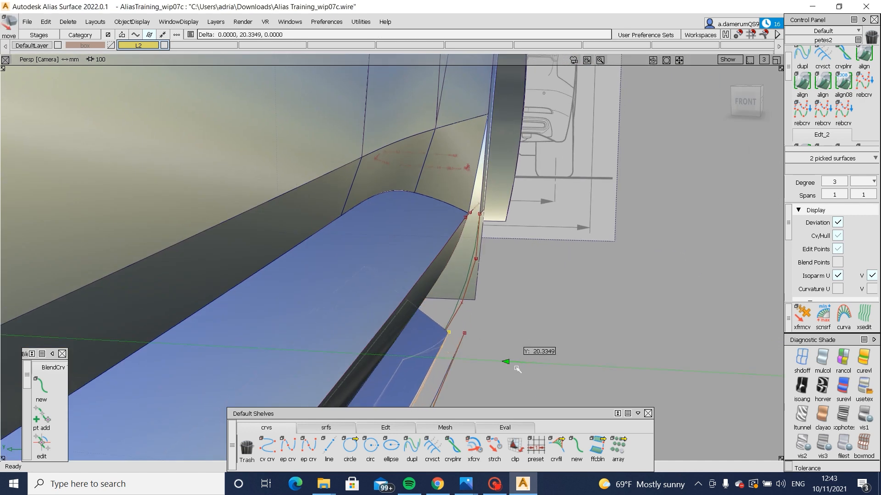
# Step: Pick the inner hull row of the angled lower sill surface and shift it slightly along Y
pyautogui.keyDown('alt'); pyautogui.keyDown('shift'); pyautogui.moveTo(520, 370); pyautogui.dragTo(220, 353); pyautogui.keyUp('shift'); pyautogui.keyUp('alt')
pyautogui.keyDown('alt'); pyautogui.keyDown('shift'); pyautogui.moveTo(220, 354); pyautogui.dragTo(422, 372, button='middle'); pyautogui.keyUp('shift'); pyautogui.keyUp('alt')
pyautogui.keyDown('ctrl'); pyautogui.keyDown('shift'); pyautogui.moveTo(422, 371); pyautogui.dragTo(415, 319); pyautogui.keyUp('shift'); pyautogui.keyUp('ctrl')
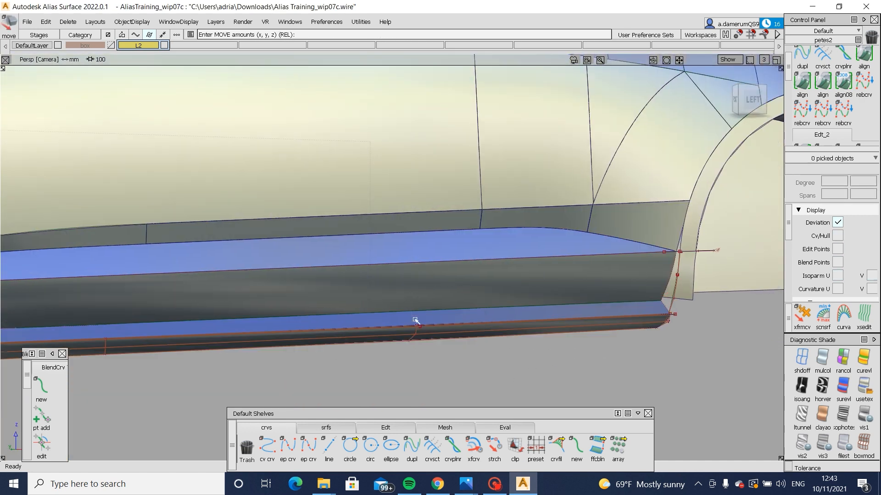
pyautogui.click(415, 319)
pyautogui.click(409, 320)
pyautogui.keyDown('ctrl'); pyautogui.keyDown('shift'); pyautogui.moveTo(424, 363); pyautogui.dragTo(553, 484); pyautogui.keyUp('shift'); pyautogui.keyUp('ctrl')
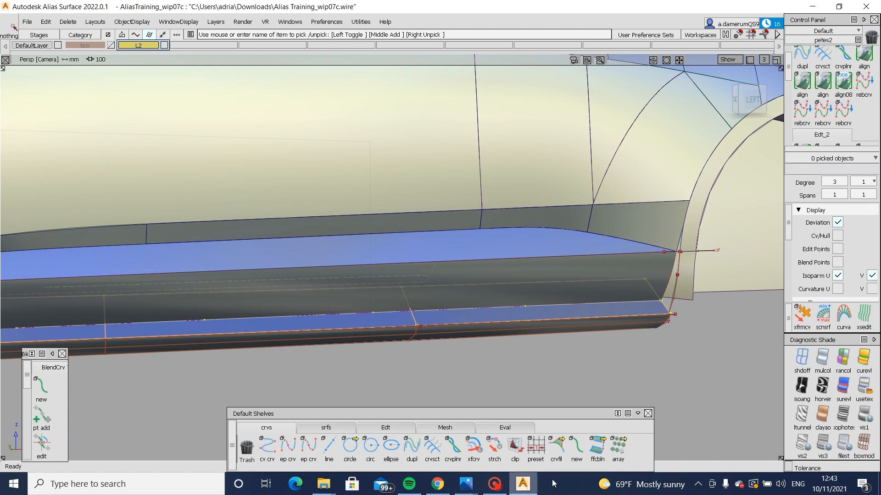
pyautogui.click(385, 427)
pyautogui.click(638, 446)
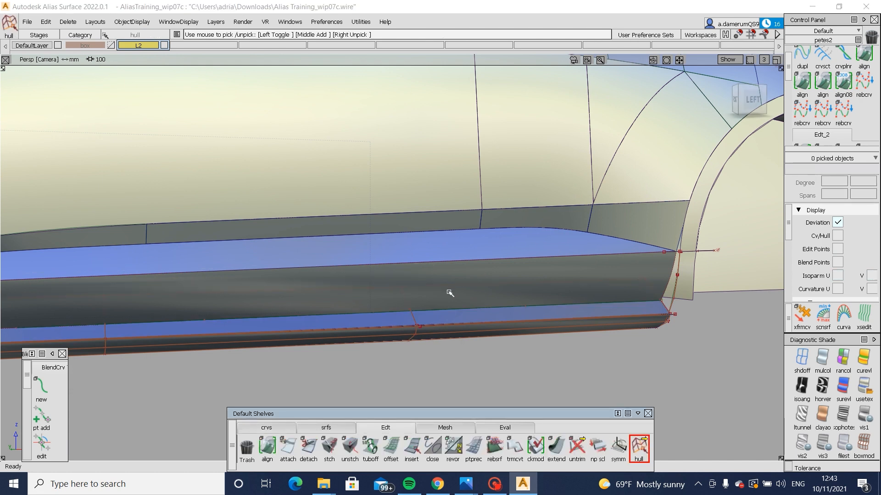
pyautogui.click(444, 287)
pyautogui.click(756, 102)
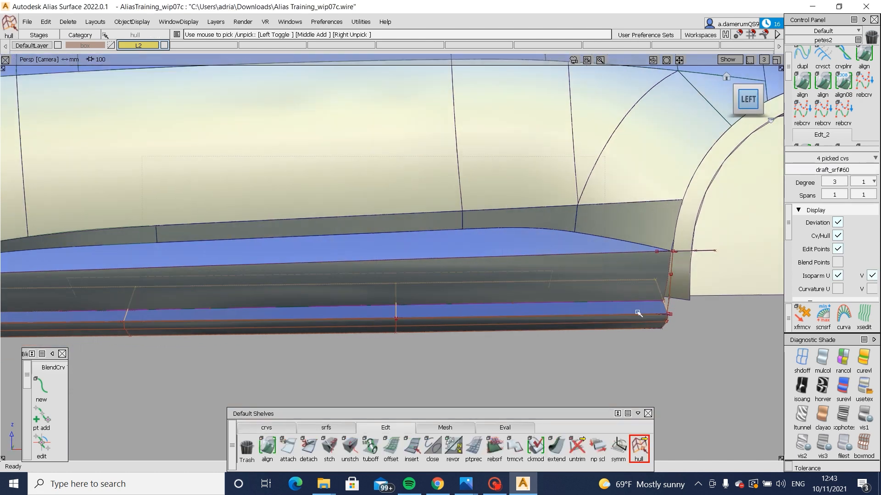
pyautogui.keyDown('alt'); pyautogui.keyDown('shift'); pyautogui.moveTo(466, 341); pyautogui.dragTo(627, 357); pyautogui.keyUp('shift'); pyautogui.keyUp('alt')
pyautogui.press('w')
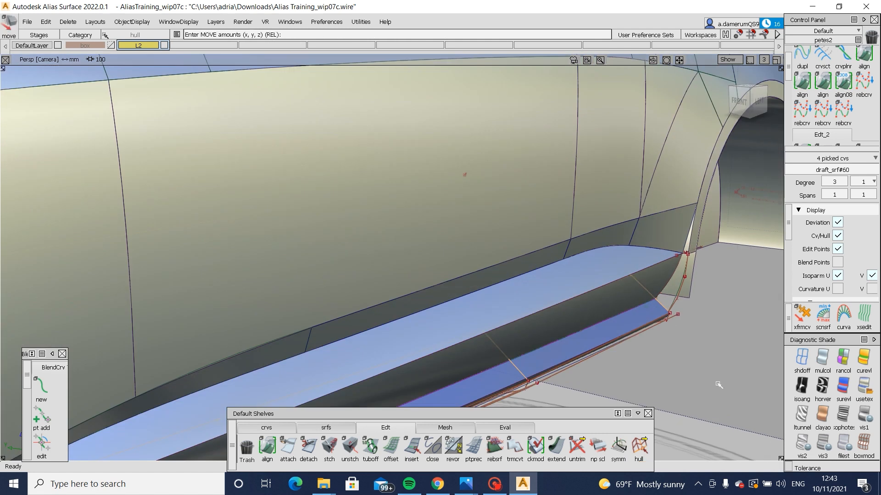
pyautogui.moveTo(717, 385); pyautogui.dragTo(727, 386, button='middle')
# Step: Examine the sill's rear end against the side blueprint with shading off, and compare it with the front driving photo
pyautogui.click(748, 102)
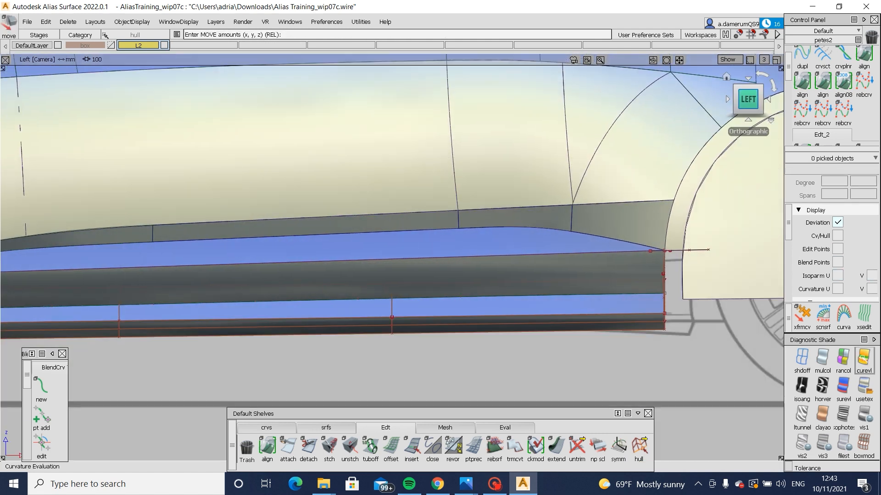
pyautogui.click(802, 360)
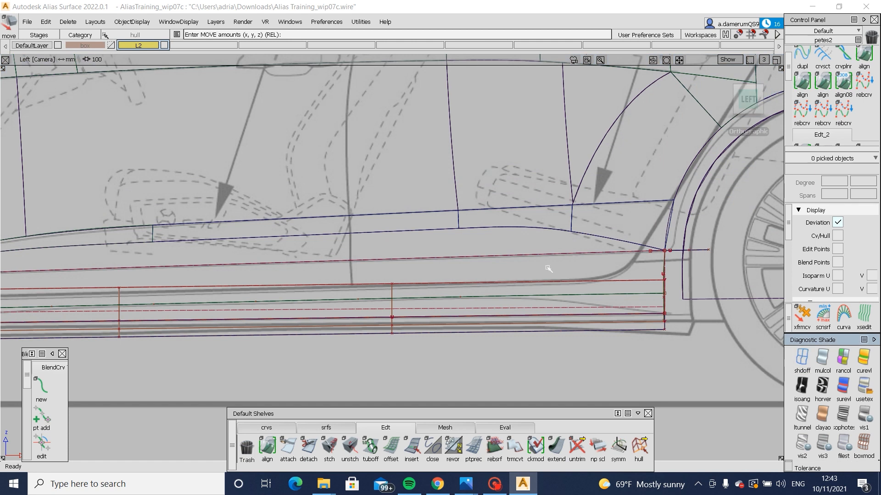
pyautogui.moveTo(546, 269)
pyautogui.keyDown('alt'); pyautogui.keyDown('shift'); pyautogui.mouseDown()
pyautogui.moveTo(542, 259)
pyautogui.moveTo(710, 310)
pyautogui.moveTo(655, 321)
pyautogui.mouseUp(); pyautogui.keyUp('shift'); pyautogui.keyUp('alt')
pyautogui.click(864, 389)
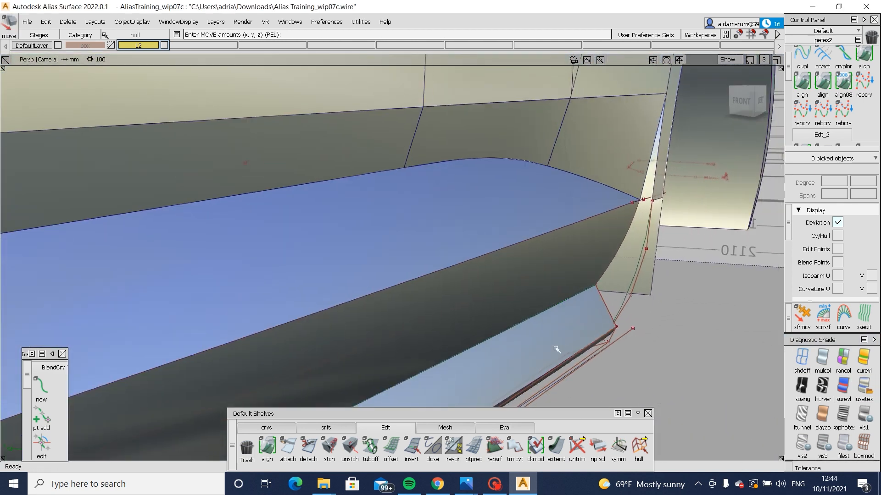
pyautogui.keyDown('ctrl'); pyautogui.keyDown('shift'); pyautogui.moveTo(556, 350); pyautogui.dragTo(608, 335); pyautogui.keyUp('shift'); pyautogui.keyUp('ctrl')
pyautogui.moveTo(461, 485)
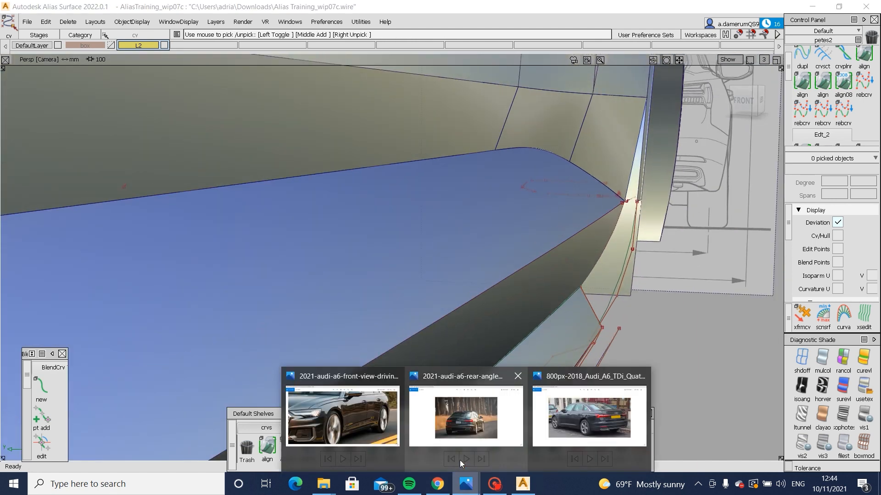
pyautogui.click(327, 420)
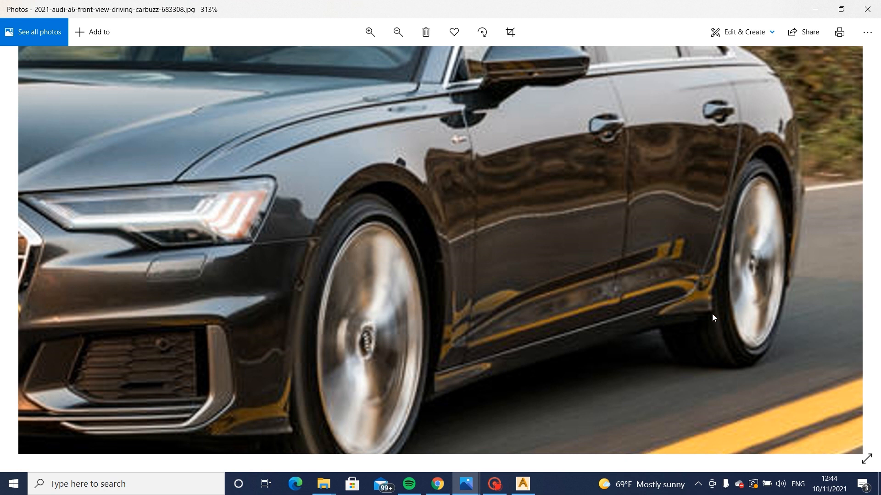
pyautogui.click(523, 486)
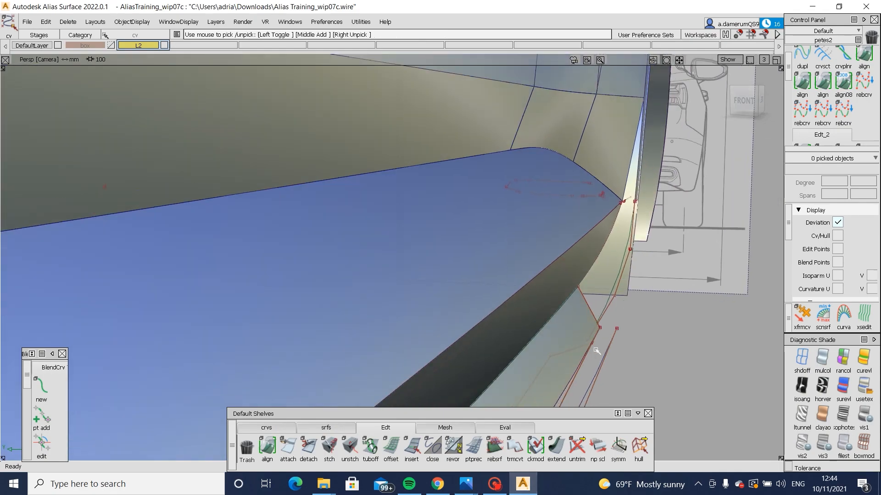
# Step: Move the lower end CV of the curve at the sill's rear end slightly along Y to refine its tuck-under
pyautogui.click(596, 351)
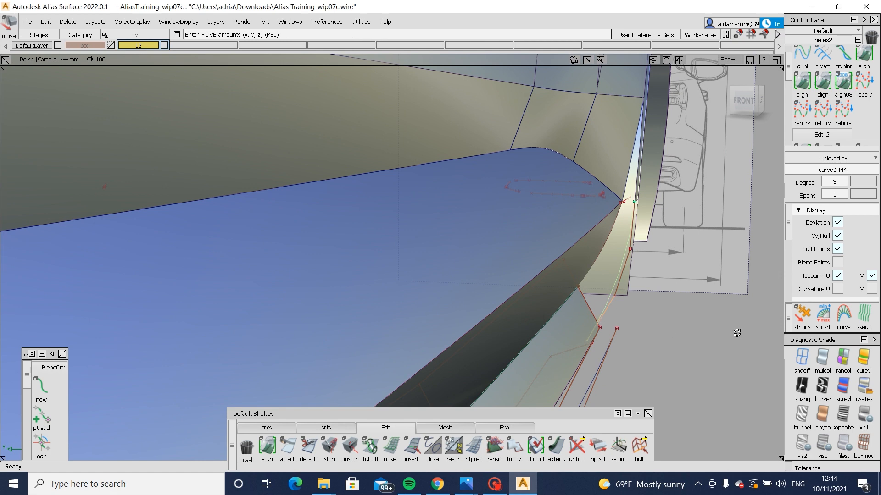
pyautogui.moveTo(737, 333)
pyautogui.keyDown('alt'); pyautogui.keyDown('shift'); pyautogui.mouseDown()
pyautogui.moveTo(704, 338)
pyautogui.moveTo(715, 348)
pyautogui.mouseUp(); pyautogui.keyUp('shift'); pyautogui.keyUp('alt')
pyautogui.keyDown('ctrl'); pyautogui.keyDown('shift'); pyautogui.moveTo(662, 364); pyautogui.dragTo(661, 331); pyautogui.keyUp('shift'); pyautogui.keyUp('ctrl')
pyautogui.moveTo(662, 332); pyautogui.dragTo(670, 332, button='middle')
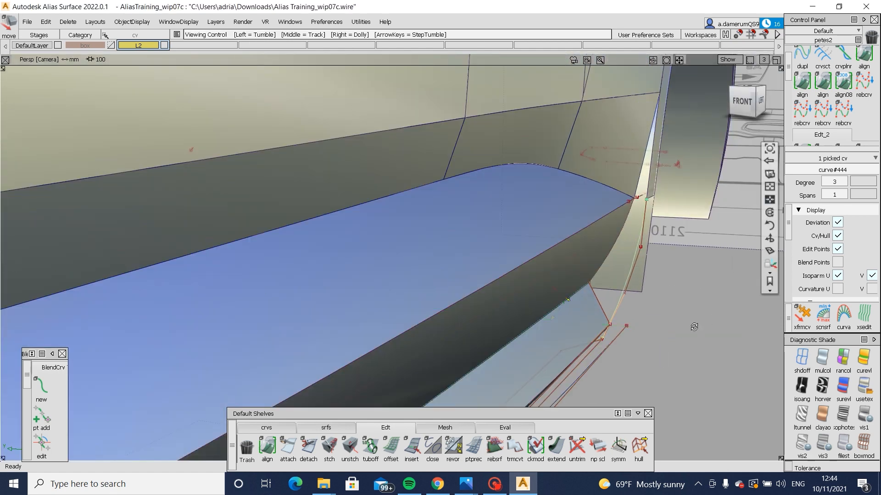
pyautogui.keyDown('alt'); pyautogui.keyDown('shift'); pyautogui.moveTo(673, 334); pyautogui.dragTo(468, 338); pyautogui.keyUp('shift'); pyautogui.keyUp('alt')
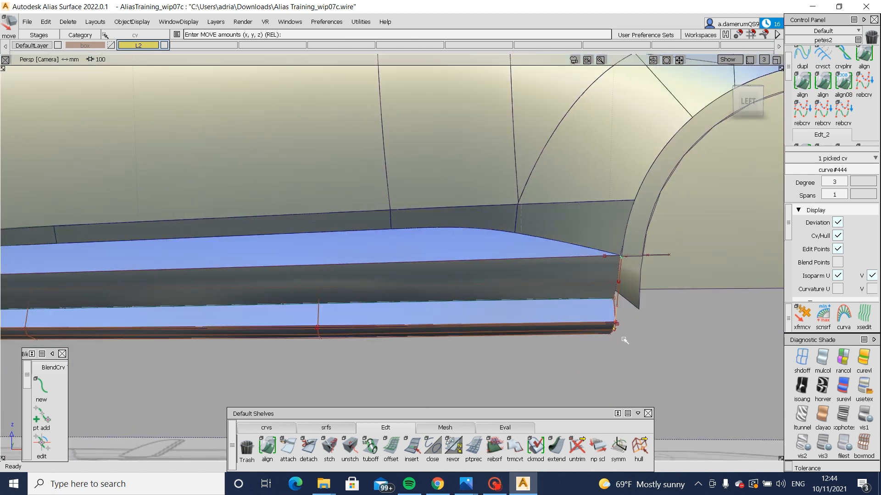
# Step: Copy the curve at the sill's rear end and move the duplicate rearward along X to the arch flange's far edge
pyautogui.keyDown('ctrl'); pyautogui.keyDown('shift'); pyautogui.moveTo(625, 338); pyautogui.dragTo(619, 298); pyautogui.keyUp('shift'); pyautogui.keyUp('ctrl')
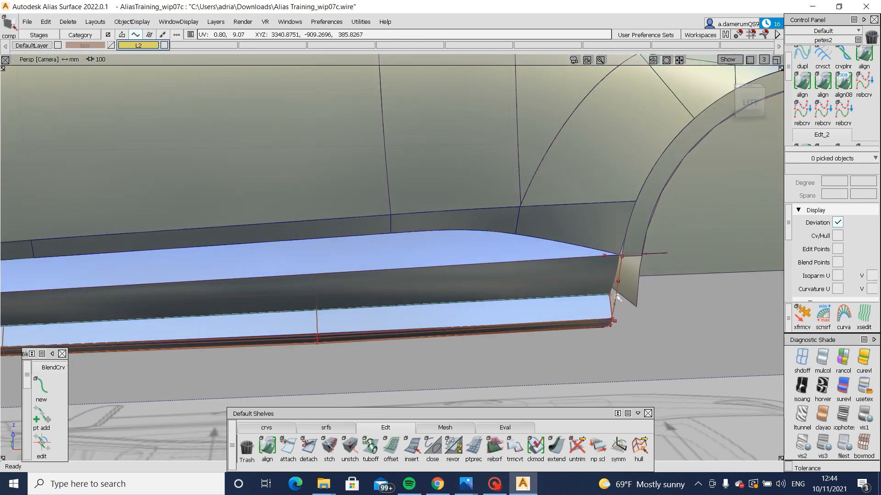
pyautogui.click(618, 297)
pyautogui.hotkey('ctrl', 'c')
pyautogui.hotkey('ctrl', 'v')
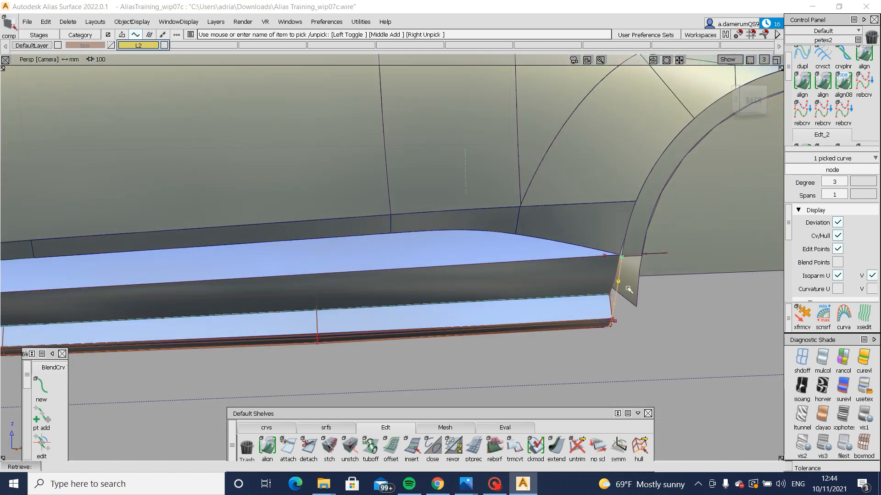
pyautogui.keyDown('alt'); pyautogui.keyDown('shift'); pyautogui.moveTo(634, 245); pyautogui.dragTo(651, 296, button='right'); pyautogui.keyUp('shift'); pyautogui.keyUp('alt')
pyautogui.press('m')
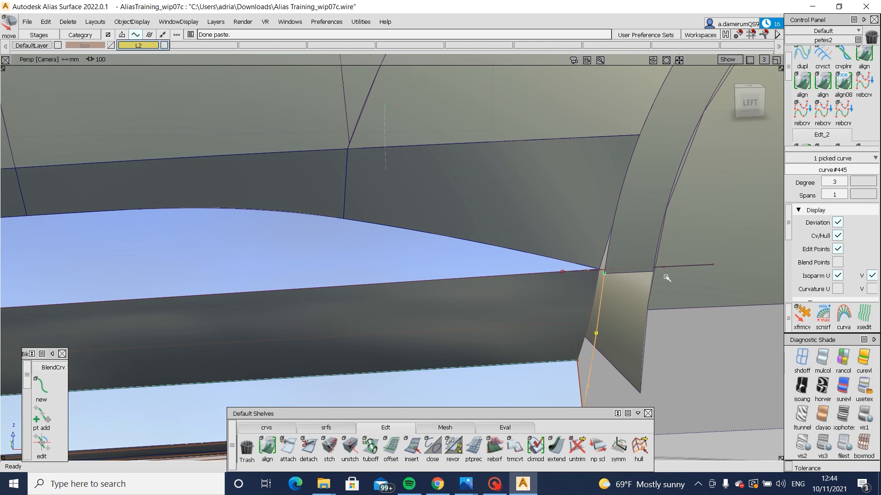
pyautogui.moveTo(666, 278); pyautogui.dragTo(684, 277)
pyautogui.keyDown('alt'); pyautogui.keyDown('shift'); pyautogui.moveTo(683, 277); pyautogui.dragTo(573, 323, button='right'); pyautogui.keyUp('shift'); pyautogui.keyUp('alt')
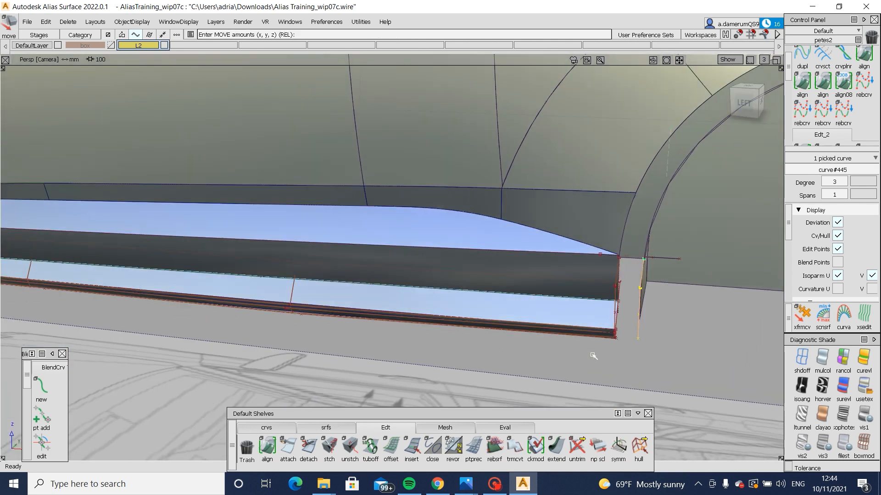
pyautogui.hotkey('ctrl', 'shift', 'd')
pyautogui.keyDown('alt'); pyautogui.keyDown('shift'); pyautogui.moveTo(600, 286); pyautogui.dragTo(605, 281); pyautogui.keyUp('shift'); pyautogui.keyUp('alt')
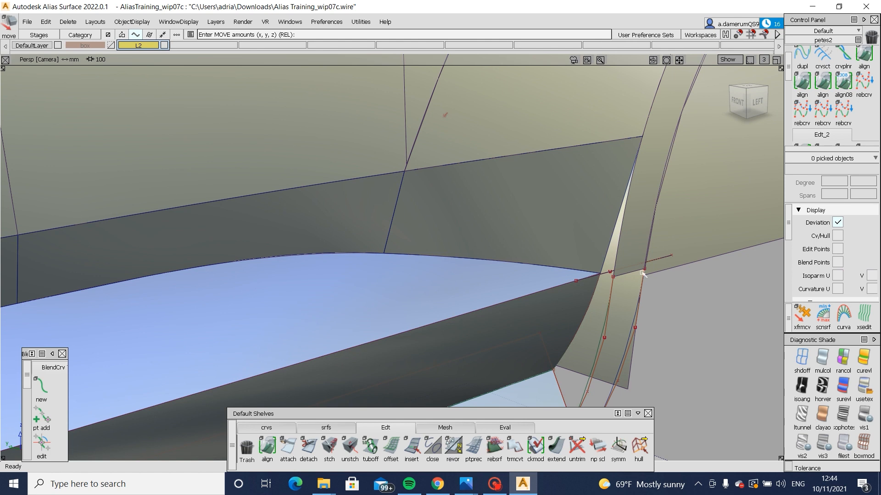
# Step: Build a two-rail Birail surface below the rear arch flange between the two curves, with G1 Tangent generation and G0 Position rails
pyautogui.click(336, 427)
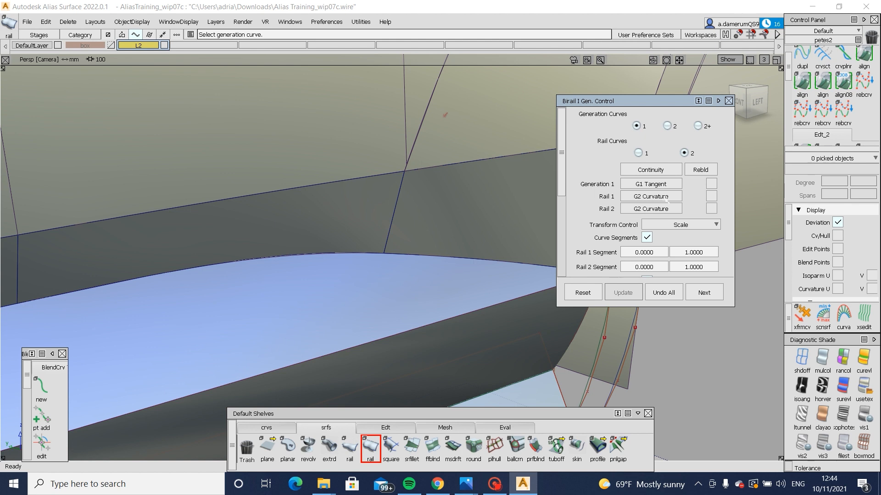
pyautogui.click(651, 196)
pyautogui.click(650, 209)
pyautogui.click(651, 208)
pyautogui.click(651, 222)
pyautogui.keyDown('alt'); pyautogui.keyDown('shift'); pyautogui.moveTo(331, 230); pyautogui.dragTo(459, 212); pyautogui.keyUp('shift'); pyautogui.keyUp('alt')
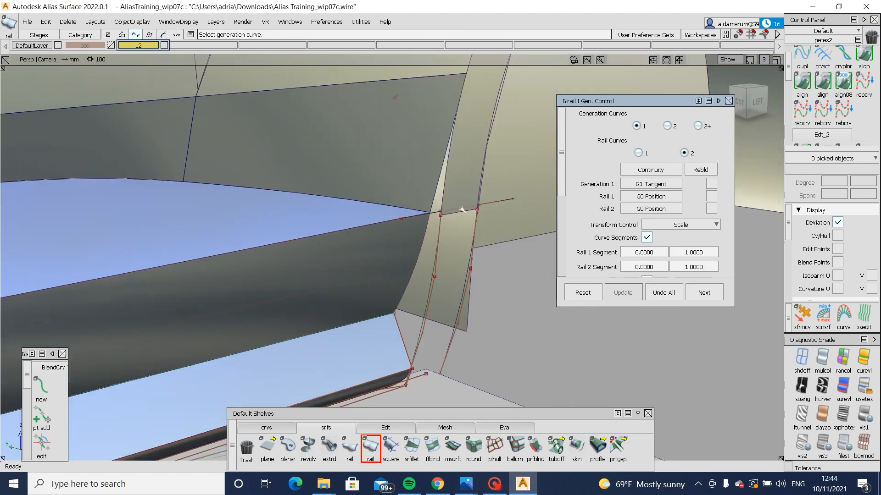
pyautogui.click(453, 334)
pyautogui.click(421, 336)
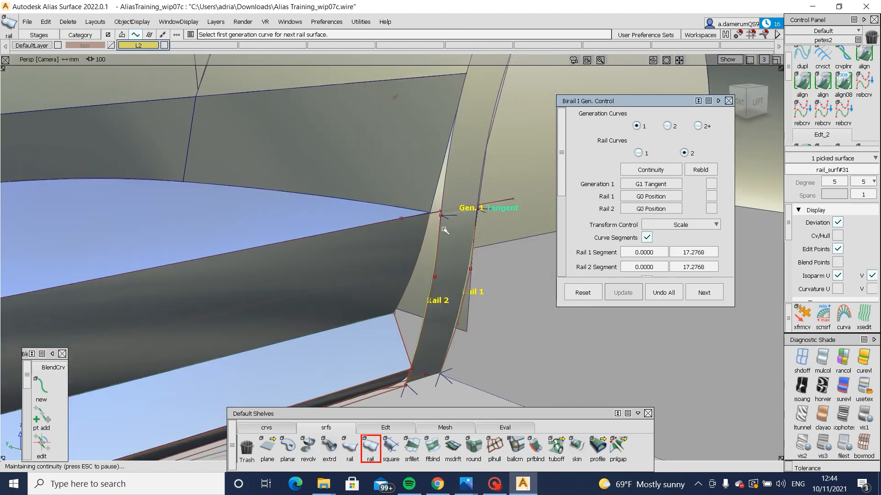
# Step: Examine the new rear flange surface in profile and compare it with the front driving and rear angle photos
pyautogui.moveTo(405, 201)
pyautogui.keyDown('alt'); pyautogui.keyDown('shift'); pyautogui.mouseDown()
pyautogui.moveTo(495, 224)
pyautogui.moveTo(574, 216)
pyautogui.moveTo(400, 226)
pyautogui.mouseUp(); pyautogui.keyUp('shift'); pyautogui.keyUp('alt')
pyautogui.keyDown('alt'); pyautogui.keyDown('shift'); pyautogui.moveTo(400, 225); pyautogui.dragTo(269, 221, button='right'); pyautogui.keyUp('shift'); pyautogui.keyUp('alt')
pyautogui.keyDown('alt'); pyautogui.keyDown('shift'); pyautogui.moveTo(269, 220); pyautogui.dragTo(358, 241); pyautogui.keyUp('shift'); pyautogui.keyUp('alt')
pyautogui.keyDown('alt'); pyautogui.keyDown('shift'); pyautogui.moveTo(340, 207); pyautogui.dragTo(474, 294); pyautogui.keyUp('shift'); pyautogui.keyUp('alt')
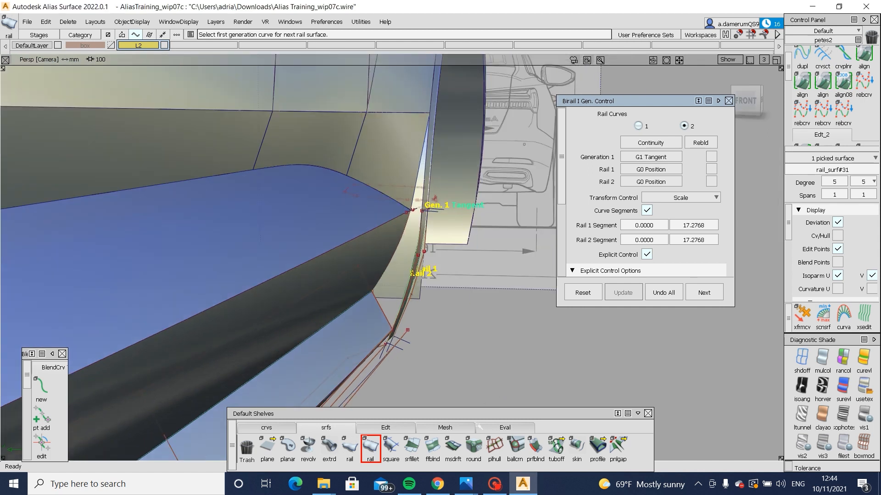
pyautogui.moveTo(466, 484)
pyautogui.click(349, 423)
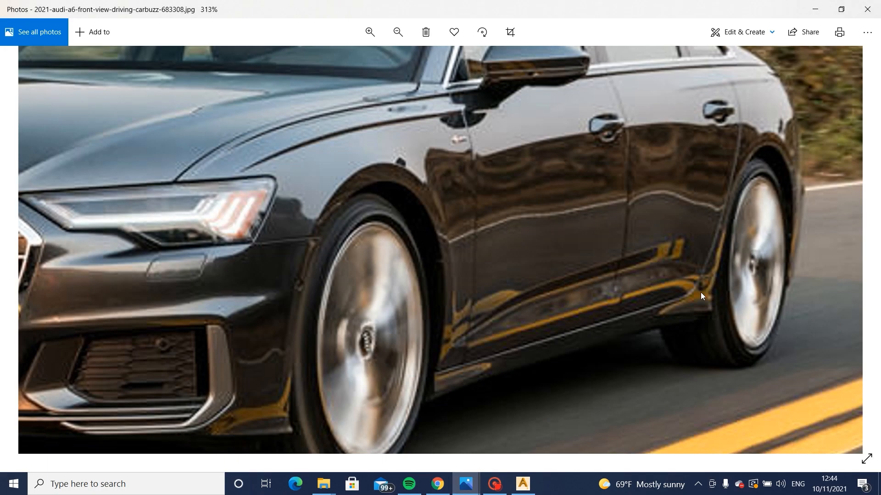
pyautogui.keyDown('ctrl'); pyautogui.scroll(1, 715, 287); pyautogui.keyUp('ctrl')
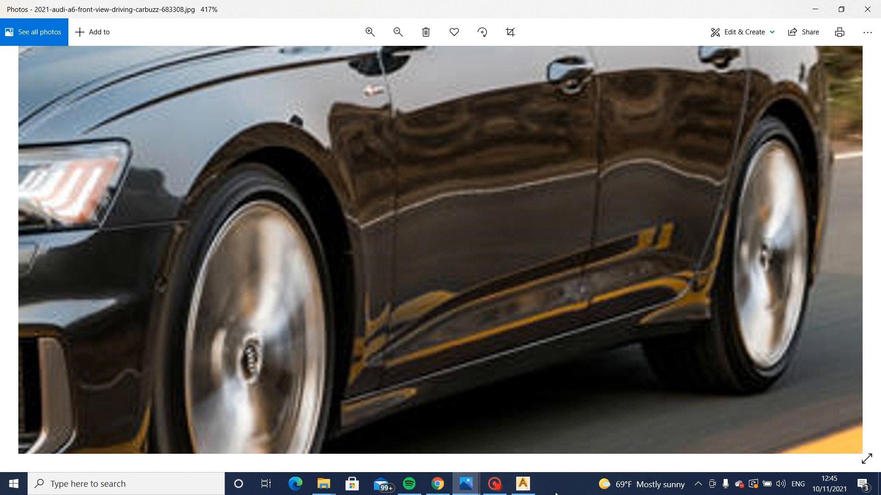
pyautogui.moveTo(470, 490)
pyautogui.click(499, 417)
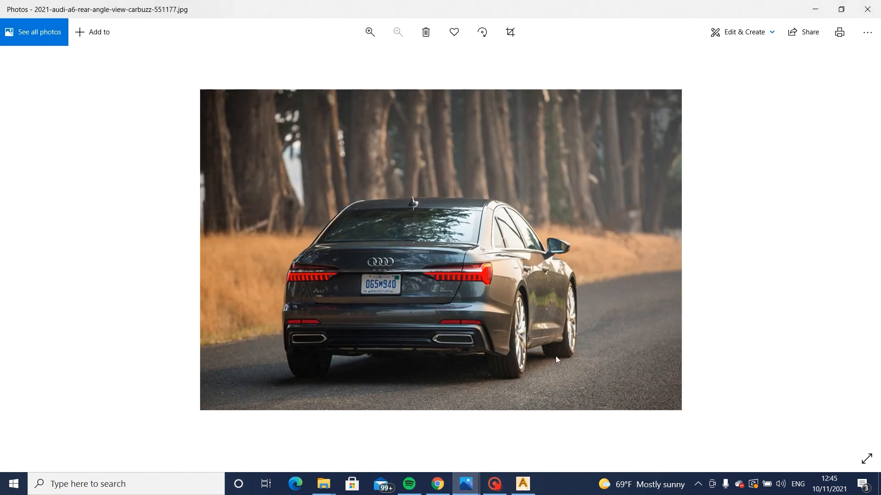
pyautogui.keyDown('ctrl'); pyautogui.scroll(4, 555, 356); pyautogui.keyUp('ctrl')
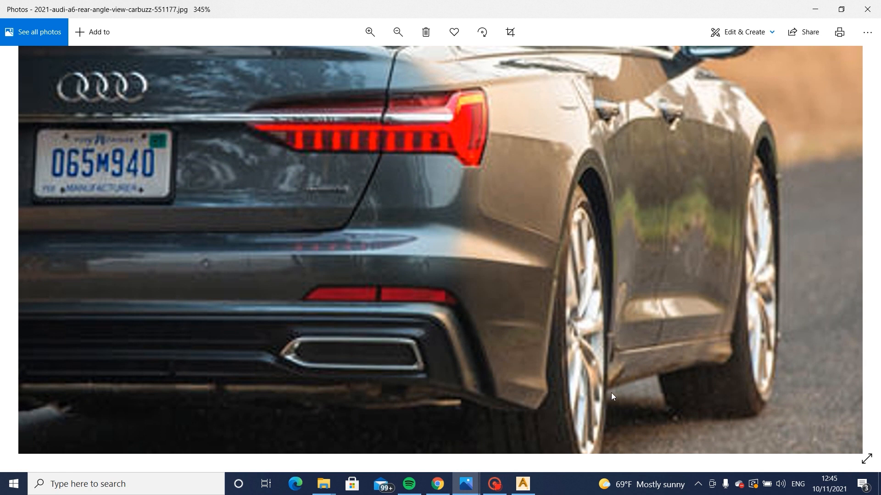
pyautogui.click(520, 489)
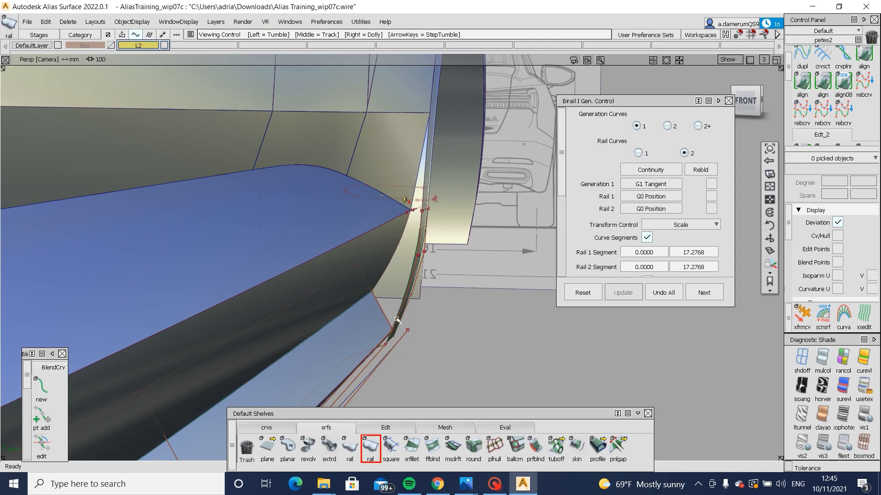
# Step: Move the lower CVs of the rear flange curves slightly along Y to refine the tuck-under
pyautogui.moveTo(436, 321)
pyautogui.keyDown('alt'); pyautogui.keyDown('shift'); pyautogui.mouseDown()
pyautogui.moveTo(454, 327)
pyautogui.moveTo(393, 298)
pyautogui.moveTo(443, 315)
pyautogui.mouseUp(); pyautogui.keyUp('shift'); pyautogui.keyUp('alt')
pyautogui.keyDown('alt'); pyautogui.keyDown('shift'); pyautogui.moveTo(440, 332); pyautogui.dragTo(465, 355); pyautogui.keyUp('shift'); pyautogui.keyUp('alt')
pyautogui.keyDown('ctrl'); pyautogui.keyDown('shift'); pyautogui.moveTo(466, 361); pyautogui.dragTo(466, 324, button='middle'); pyautogui.keyUp('shift'); pyautogui.keyUp('ctrl')
pyautogui.moveTo(467, 326); pyautogui.dragTo(477, 330, button='middle')
pyautogui.keyDown('alt'); pyautogui.keyDown('shift'); pyautogui.moveTo(477, 331); pyautogui.dragTo(208, 340); pyautogui.keyUp('shift'); pyautogui.keyUp('alt')
pyautogui.keyDown('alt'); pyautogui.keyDown('shift'); pyautogui.moveTo(217, 329); pyautogui.dragTo(358, 320, button='middle'); pyautogui.keyUp('shift'); pyautogui.keyUp('alt')
pyautogui.hotkey('ctrl', 'm')
pyautogui.keyDown('alt'); pyautogui.keyDown('shift'); pyautogui.moveTo(357, 321); pyautogui.dragTo(459, 322); pyautogui.keyUp('shift'); pyautogui.keyUp('alt')
pyautogui.keyDown('ctrl'); pyautogui.keyDown('shift'); pyautogui.moveTo(191, 320); pyautogui.dragTo(192, 281); pyautogui.keyUp('shift'); pyautogui.keyUp('ctrl')
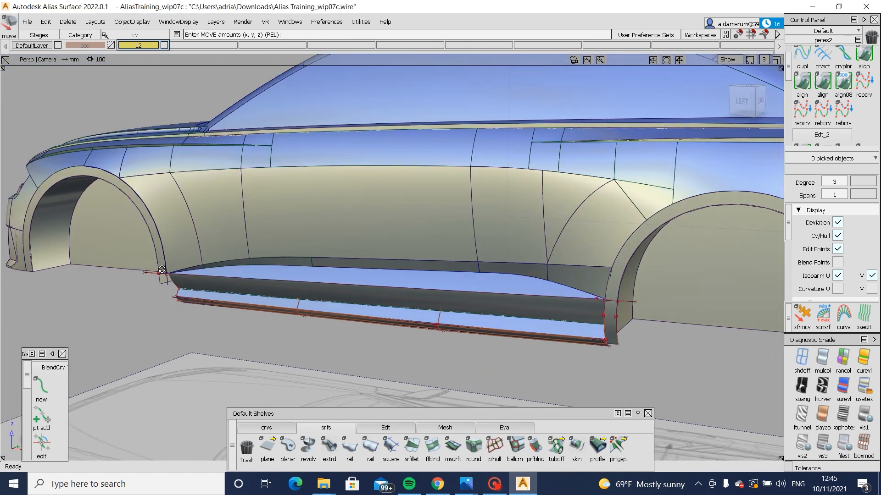
# Step: Draw an edit-point curve straight down from the front arch flange's lower corner to the bottom of the sill
pyautogui.keyDown('alt'); pyautogui.keyDown('shift'); pyautogui.moveTo(162, 269); pyautogui.dragTo(323, 306, button='right'); pyautogui.keyUp('shift'); pyautogui.keyUp('alt')
pyautogui.keyDown('alt'); pyautogui.keyDown('shift'); pyautogui.moveTo(323, 307); pyautogui.dragTo(349, 308); pyautogui.keyUp('shift'); pyautogui.keyUp('alt')
pyautogui.click(271, 428)
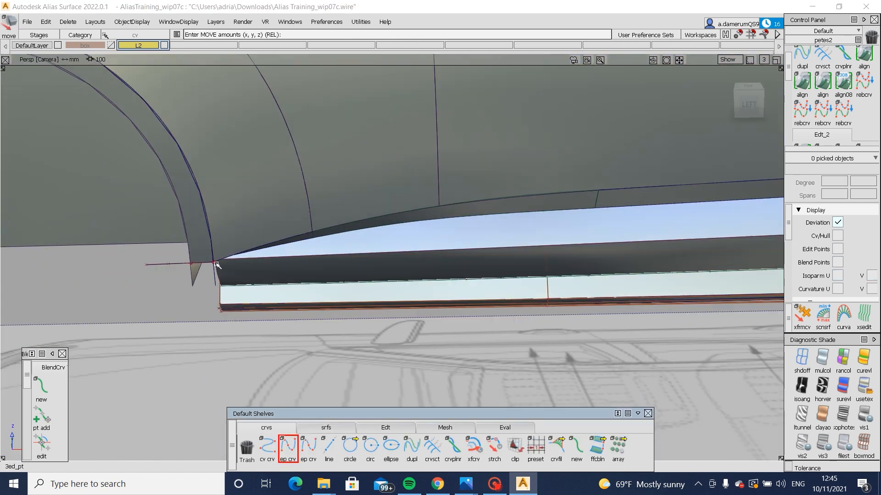
pyautogui.keyDown('alt'); pyautogui.keyDown('shift'); pyautogui.click(221, 280); pyautogui.keyUp('shift'); pyautogui.keyUp('alt')
pyautogui.keyDown('alt'); pyautogui.keyDown('shift'); pyautogui.moveTo(223, 301); pyautogui.dragTo(412, 290, button='right'); pyautogui.keyUp('shift'); pyautogui.keyUp('alt')
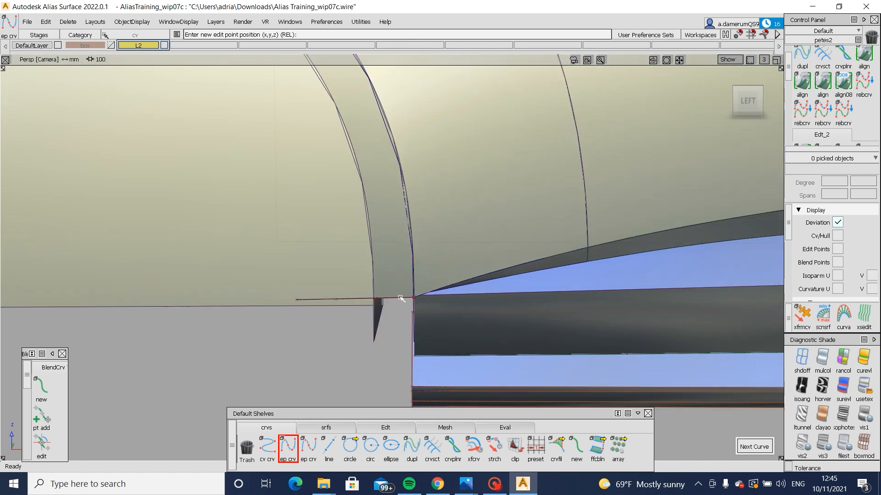
pyautogui.click(467, 304)
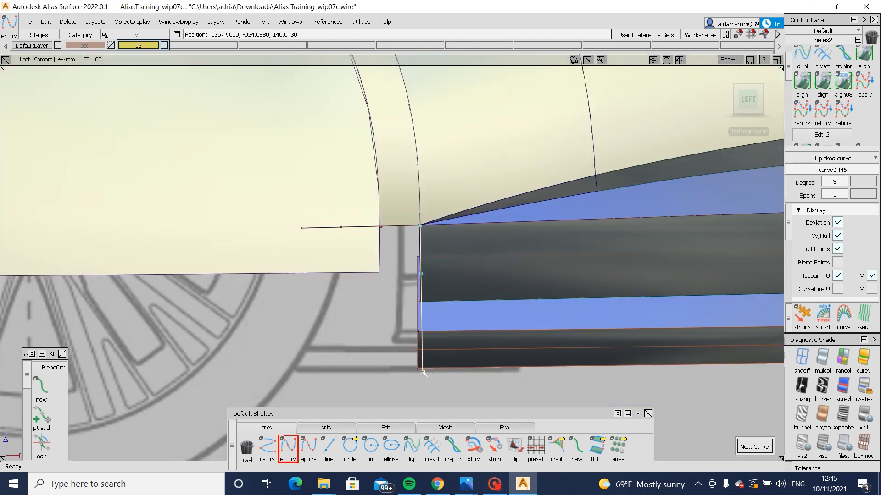
pyautogui.keyDown('alt'); pyautogui.keyDown('shift'); pyautogui.moveTo(492, 400); pyautogui.dragTo(488, 343, button='right'); pyautogui.keyUp('shift'); pyautogui.keyUp('alt')
pyautogui.keyDown('ctrl'); pyautogui.keyDown('shift'); pyautogui.moveTo(488, 324); pyautogui.dragTo(474, 364); pyautogui.keyUp('shift'); pyautogui.keyUp('ctrl')
pyautogui.keyDown('alt'); pyautogui.keyDown('shift'); pyautogui.moveTo(474, 363); pyautogui.dragTo(489, 346, button='right'); pyautogui.keyUp('shift'); pyautogui.keyUp('alt')
pyautogui.keyDown('alt'); pyautogui.keyDown('shift'); pyautogui.moveTo(489, 346); pyautogui.dragTo(416, 284, button='middle'); pyautogui.keyUp('shift'); pyautogui.keyUp('alt')
pyautogui.keyDown('ctrl'); pyautogui.keyDown('shift'); pyautogui.moveTo(412, 277); pyautogui.dragTo(423, 318); pyautogui.keyUp('shift'); pyautogui.keyUp('ctrl')
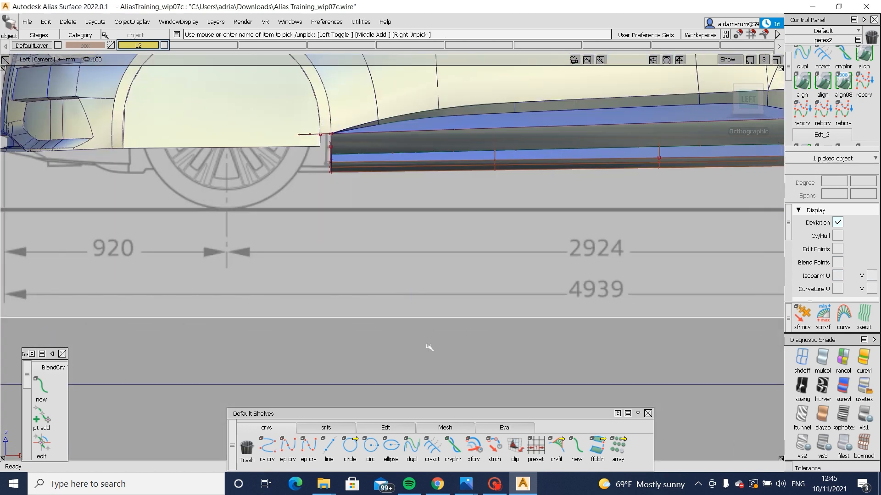
# Step: Examine the sill's front end and lower edge against the side blueprint
pyautogui.keyDown('alt'); pyautogui.keyDown('shift'); pyautogui.moveTo(428, 348); pyautogui.dragTo(433, 294, button='right'); pyautogui.keyUp('shift'); pyautogui.keyUp('alt')
pyautogui.moveTo(433, 293)
pyautogui.keyDown('ctrl'); pyautogui.keyDown('shift'); pyautogui.mouseDown(button='middle')
pyautogui.moveTo(430, 337)
pyautogui.moveTo(417, 297)
pyautogui.mouseUp(button='middle'); pyautogui.keyUp('shift'); pyautogui.keyUp('ctrl')
pyautogui.keyDown('alt'); pyautogui.keyDown('shift'); pyautogui.moveTo(418, 297); pyautogui.dragTo(241, 317); pyautogui.keyUp('shift'); pyautogui.keyUp('alt')
pyautogui.keyDown('alt'); pyautogui.keyDown('shift'); pyautogui.moveTo(492, 316); pyautogui.dragTo(486, 321, button='right'); pyautogui.keyUp('shift'); pyautogui.keyUp('alt')
pyautogui.keyDown('alt'); pyautogui.keyDown('shift'); pyautogui.moveTo(495, 301); pyautogui.dragTo(679, 294, button='middle'); pyautogui.keyUp('shift'); pyautogui.keyUp('alt')
pyautogui.keyDown('alt'); pyautogui.keyDown('shift'); pyautogui.moveTo(229, 291); pyautogui.dragTo(403, 268, button='middle'); pyautogui.keyUp('shift'); pyautogui.keyUp('alt')
pyautogui.keyDown('ctrl'); pyautogui.keyDown('shift'); pyautogui.moveTo(403, 268); pyautogui.dragTo(495, 249); pyautogui.keyUp('shift'); pyautogui.keyUp('ctrl')
pyautogui.keyDown('alt'); pyautogui.keyDown('shift'); pyautogui.moveTo(553, 255); pyautogui.dragTo(322, 244, button='middle'); pyautogui.keyUp('shift'); pyautogui.keyUp('alt')
pyautogui.keyDown('ctrl'); pyautogui.keyDown('shift'); pyautogui.moveTo(542, 224); pyautogui.dragTo(674, 255); pyautogui.keyUp('shift'); pyautogui.keyUp('ctrl')
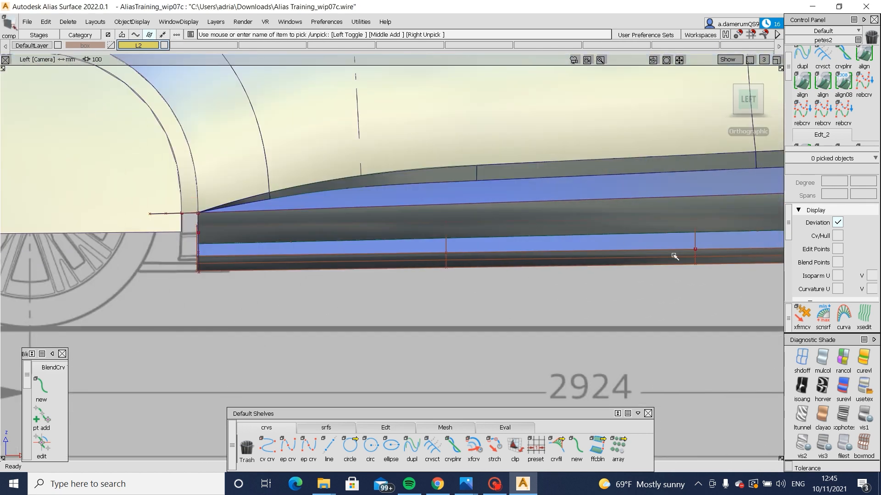
pyautogui.keyDown('alt'); pyautogui.keyDown('shift'); pyautogui.moveTo(672, 248); pyautogui.dragTo(442, 242, button='middle'); pyautogui.keyUp('shift'); pyautogui.keyUp('alt')
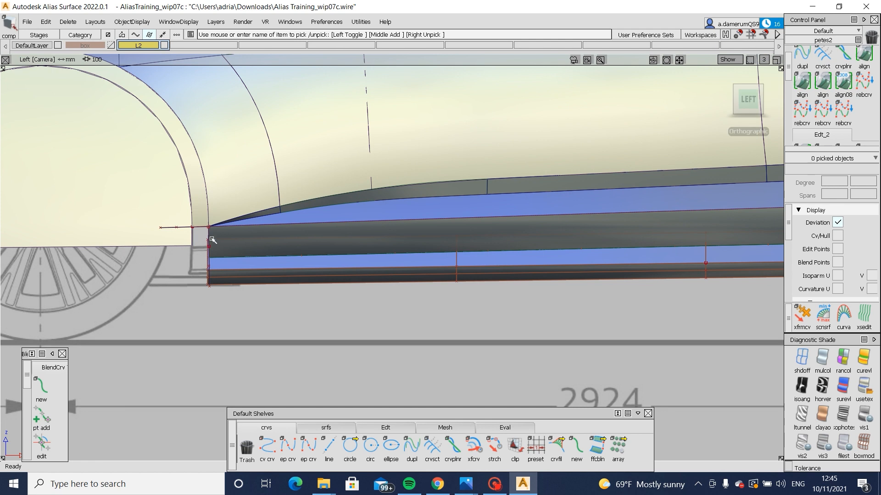
# Step: Align the top of the new front curve to the adjoining surface edge (surface.V=0.0) with G1 continuity
pyautogui.keyDown('alt'); pyautogui.keyDown('shift'); pyautogui.moveTo(220, 284); pyautogui.dragTo(179, 342); pyautogui.keyUp('shift'); pyautogui.keyUp('alt')
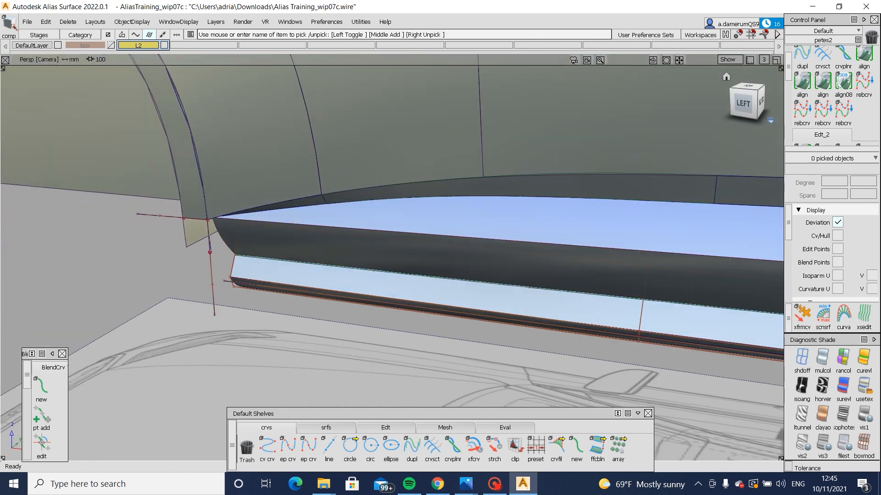
pyautogui.doubleClick(803, 83)
pyautogui.click(209, 244)
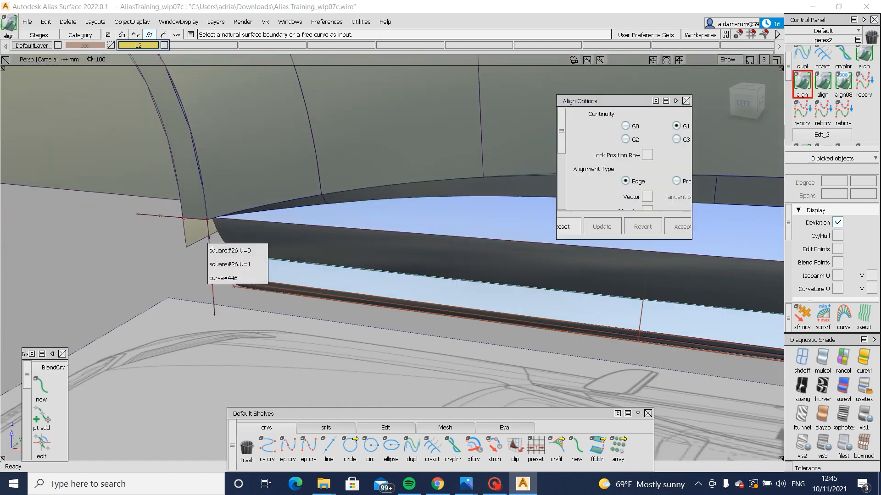
pyautogui.click(261, 276)
pyautogui.keyDown('alt'); pyautogui.keyDown('shift'); pyautogui.moveTo(195, 208); pyautogui.dragTo(219, 231, button='right'); pyautogui.keyUp('shift'); pyautogui.keyUp('alt')
pyautogui.click(219, 231)
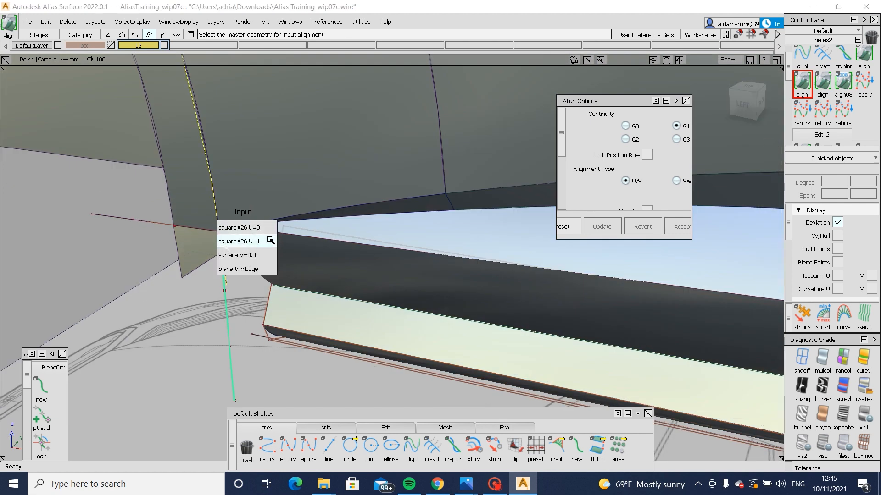
pyautogui.click(244, 256)
pyautogui.keyDown('alt'); pyautogui.keyDown('shift'); pyautogui.moveTo(243, 256); pyautogui.dragTo(290, 196); pyautogui.keyUp('shift'); pyautogui.keyUp('alt')
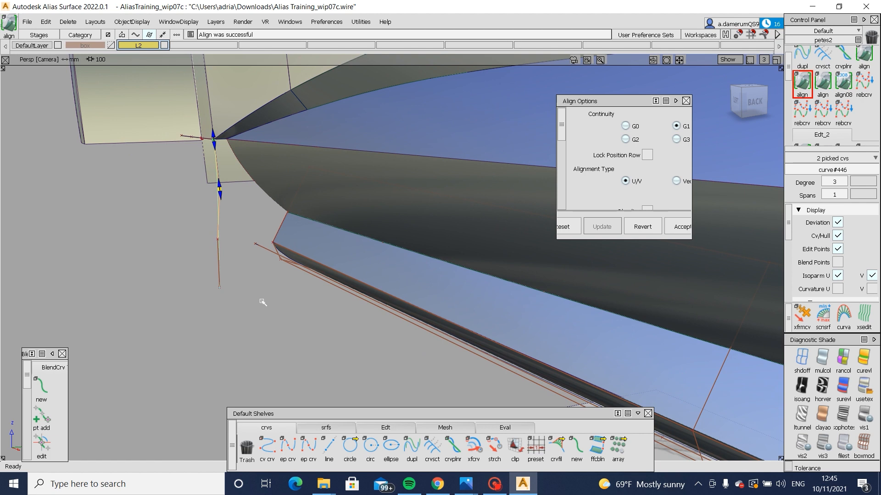
# Step: Move the lower end CV of the front curve inboard along Y to tuck the curve under
pyautogui.keyDown('ctrl'); pyautogui.keyDown('shift'); pyautogui.moveTo(262, 302); pyautogui.dragTo(189, 276); pyautogui.keyUp('shift'); pyautogui.keyUp('ctrl')
pyautogui.keyDown('alt'); pyautogui.keyDown('shift'); pyautogui.moveTo(250, 309); pyautogui.dragTo(206, 276); pyautogui.keyUp('shift'); pyautogui.keyUp('alt')
pyautogui.keyDown('ctrl'); pyautogui.keyDown('shift'); pyautogui.moveTo(216, 294); pyautogui.dragTo(267, 304, button='middle'); pyautogui.keyUp('shift'); pyautogui.keyUp('ctrl')
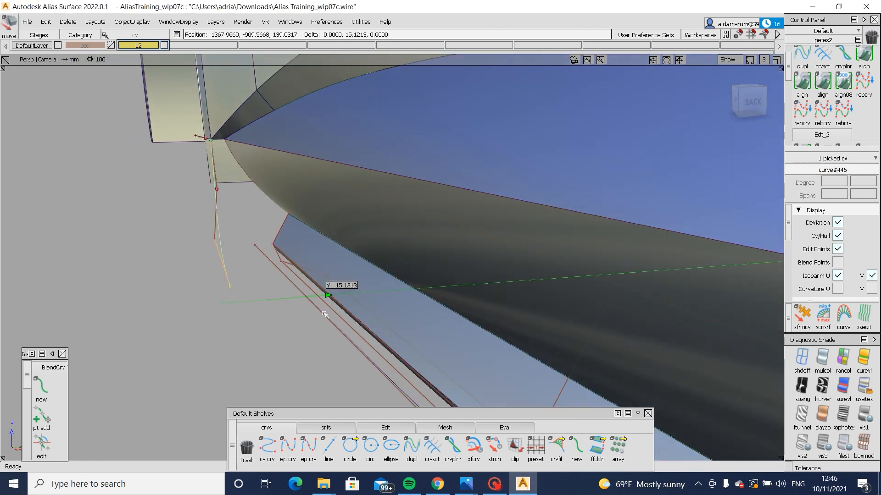
pyautogui.moveTo(340, 316); pyautogui.dragTo(344, 322, button='middle')
pyautogui.keyDown('ctrl'); pyautogui.keyDown('shift'); pyautogui.moveTo(250, 293); pyautogui.dragTo(190, 272); pyautogui.keyUp('shift'); pyautogui.keyUp('ctrl')
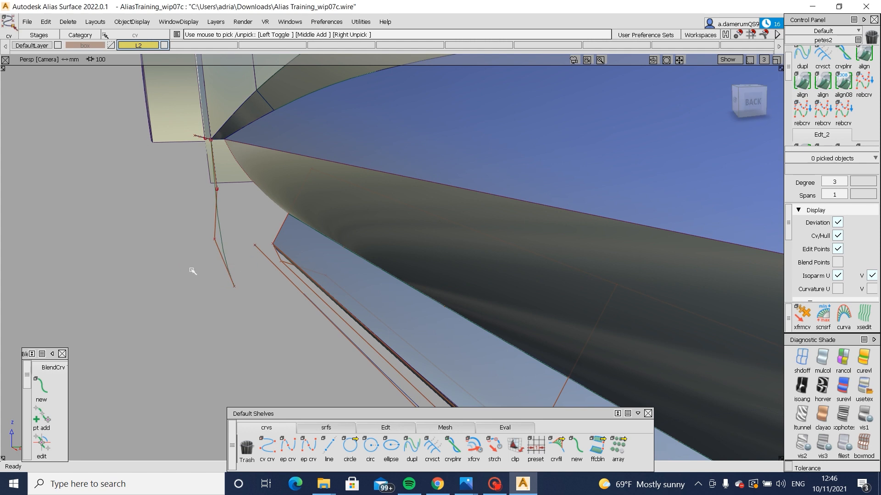
pyautogui.keyDown('ctrl'); pyautogui.keyDown('shift'); pyautogui.moveTo(297, 258); pyautogui.dragTo(277, 249); pyautogui.keyUp('shift'); pyautogui.keyUp('ctrl')
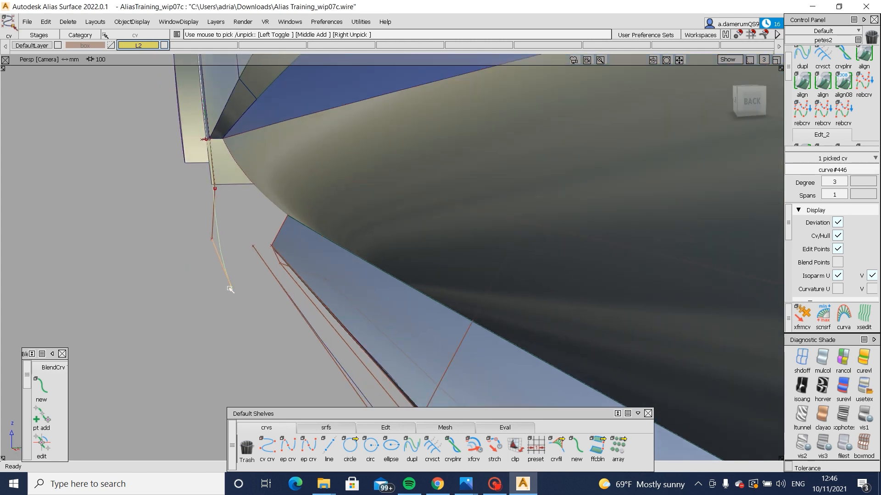
pyautogui.keyDown('ctrl'); pyautogui.keyDown('shift'); pyautogui.moveTo(239, 310); pyautogui.dragTo(296, 327, button='middle'); pyautogui.keyUp('shift'); pyautogui.keyUp('ctrl')
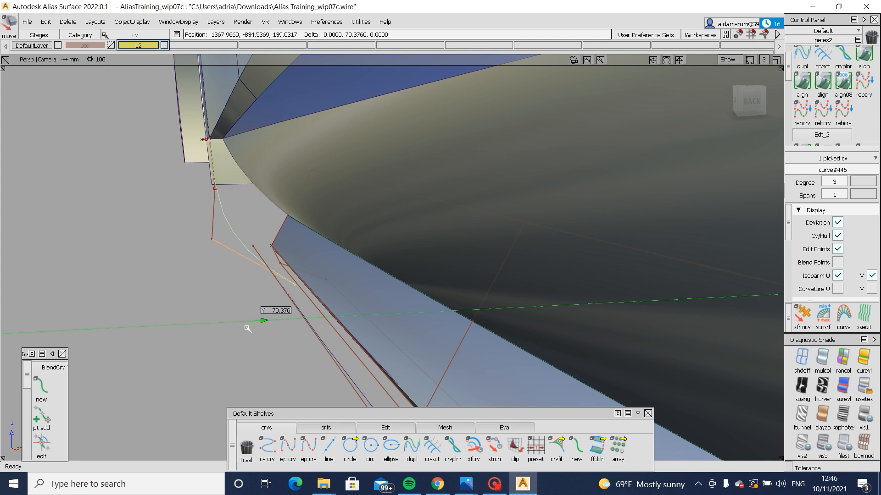
pyautogui.moveTo(233, 330); pyautogui.dragTo(232, 331, button='middle')
# Step: Move the front curve's second-lowest CV inboard along Y to smooth the tuck-under
pyautogui.keyDown('ctrl'); pyautogui.keyDown('shift'); pyautogui.moveTo(234, 331); pyautogui.dragTo(250, 270); pyautogui.keyUp('shift'); pyautogui.keyUp('ctrl')
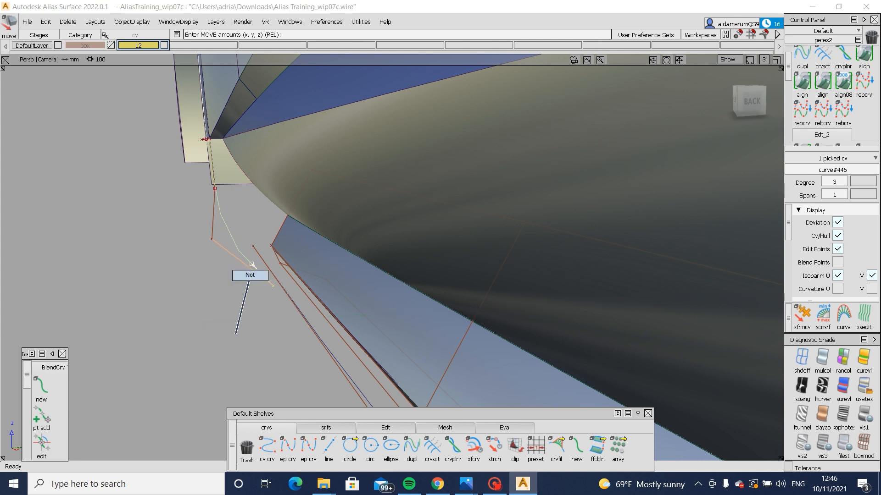
pyautogui.keyDown('ctrl'); pyautogui.keyDown('shift'); pyautogui.moveTo(169, 259); pyautogui.dragTo(232, 311); pyautogui.keyUp('shift'); pyautogui.keyUp('ctrl')
pyautogui.keyDown('ctrl'); pyautogui.keyDown('shift'); pyautogui.moveTo(233, 311); pyautogui.dragTo(246, 282, button='middle'); pyautogui.keyUp('shift'); pyautogui.keyUp('ctrl')
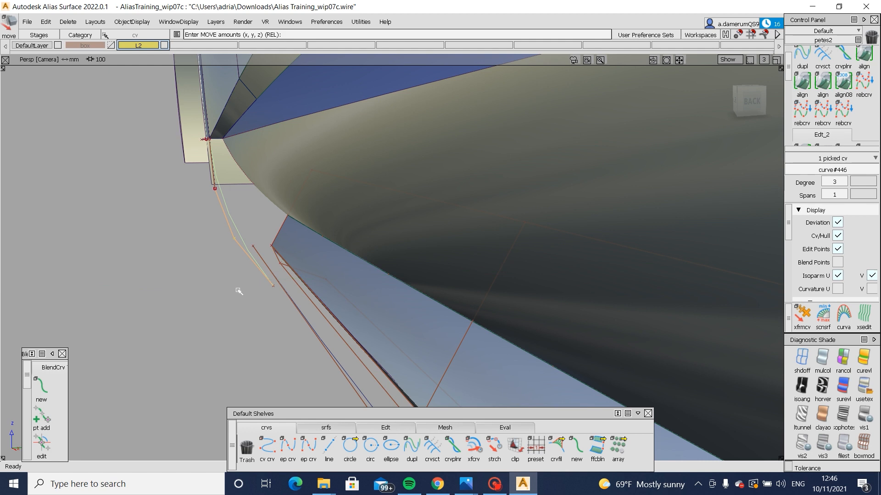
# Step: Pick the two lowest sill surfaces, set their pivot at the rear end, and rotate them slightly about Z toward the front curve
pyautogui.keyDown('alt'); pyautogui.keyDown('shift'); pyautogui.moveTo(239, 291); pyautogui.dragTo(302, 257); pyautogui.keyUp('shift'); pyautogui.keyUp('alt')
pyautogui.click(300, 252)
pyautogui.keyDown('alt'); pyautogui.keyDown('shift'); pyautogui.moveTo(277, 310); pyautogui.dragTo(518, 284); pyautogui.keyUp('shift'); pyautogui.keyUp('alt')
pyautogui.click(370, 276)
pyautogui.scroll(5, 702, 196)
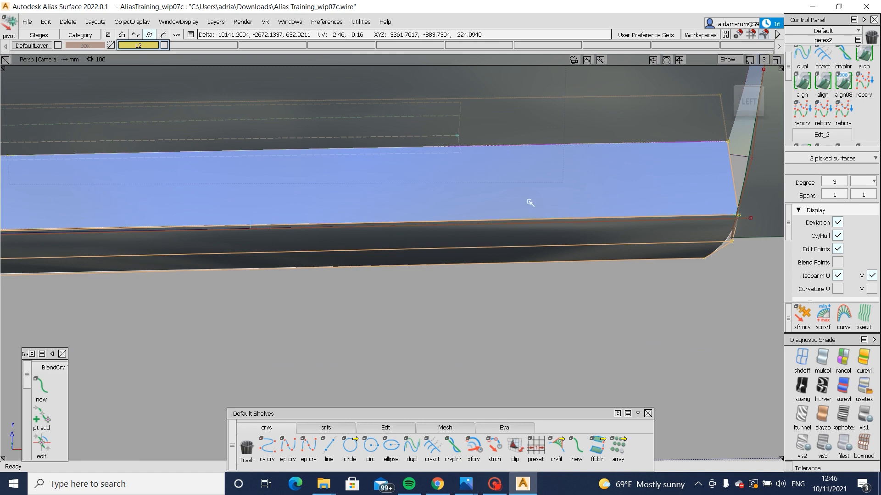
pyautogui.moveTo(530, 202)
pyautogui.keyDown('alt'); pyautogui.keyDown('shift'); pyautogui.mouseDown()
pyautogui.moveTo(328, 157)
pyautogui.moveTo(234, 274)
pyautogui.mouseUp(); pyautogui.keyUp('shift'); pyautogui.keyUp('alt')
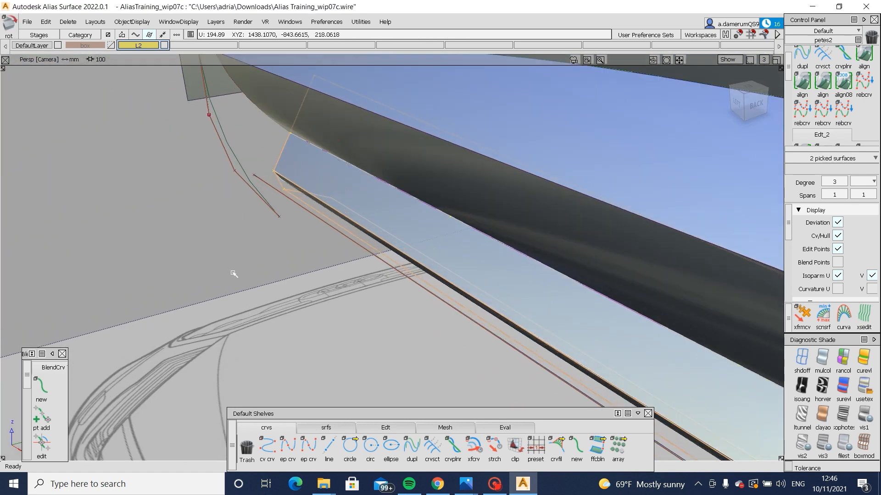
pyautogui.moveTo(234, 274); pyautogui.dragTo(240, 275, button='right')
pyautogui.keyDown('alt'); pyautogui.keyDown('shift'); pyautogui.moveTo(241, 274); pyautogui.dragTo(532, 197); pyautogui.keyUp('shift'); pyautogui.keyUp('alt')
# Step: Apply Horizontal/Vertical diagnostic shading to the sill surface above the two lowest ones and examine its highlights
pyautogui.click(319, 161)
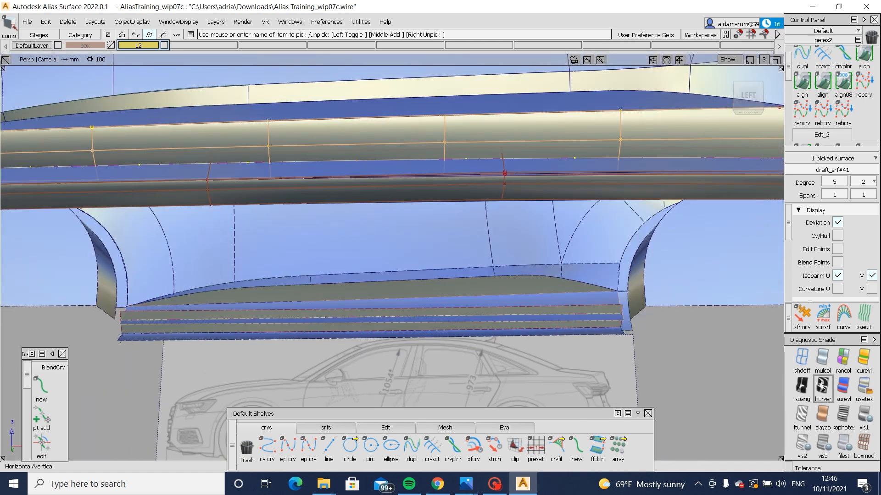
pyautogui.click(821, 387)
pyautogui.keyDown('alt'); pyautogui.keyDown('shift'); pyautogui.moveTo(393, 269); pyautogui.dragTo(452, 293); pyautogui.keyUp('shift'); pyautogui.keyUp('alt')
pyautogui.keyDown('alt'); pyautogui.keyDown('shift'); pyautogui.moveTo(452, 293); pyautogui.dragTo(605, 348, button='middle'); pyautogui.keyUp('shift'); pyautogui.keyUp('alt')
pyautogui.keyDown('alt'); pyautogui.keyDown('shift'); pyautogui.moveTo(606, 348); pyautogui.dragTo(734, 353); pyautogui.keyUp('shift'); pyautogui.keyUp('alt')
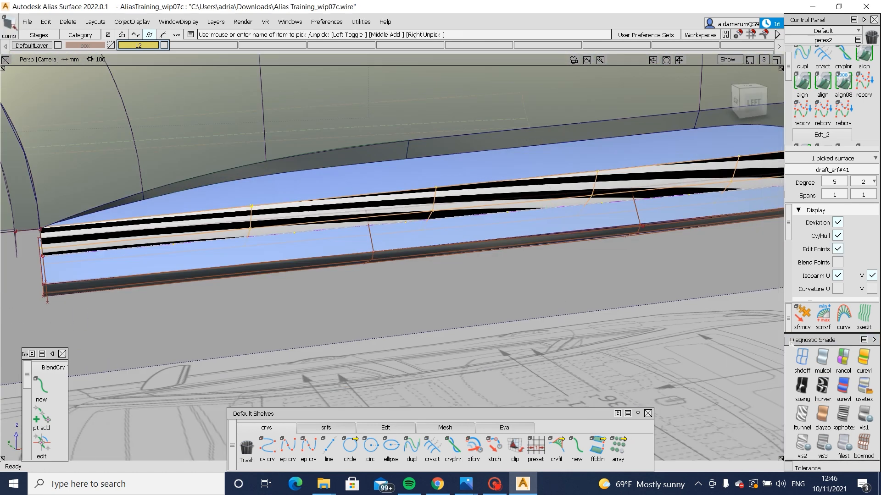
# Step: Remove the highlight stripes from the sill surface above the two lowest ones and set its lengthwise degree to 3
pyautogui.click(864, 388)
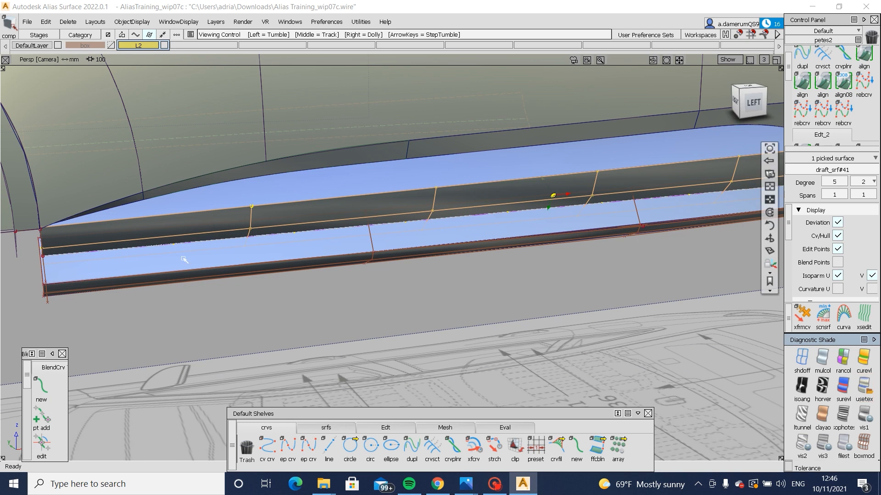
pyautogui.keyDown('alt'); pyautogui.keyDown('shift'); pyautogui.moveTo(183, 259); pyautogui.dragTo(227, 250, button='right'); pyautogui.keyUp('shift'); pyautogui.keyUp('alt')
pyautogui.keyDown('alt'); pyautogui.keyDown('shift'); pyautogui.moveTo(295, 243); pyautogui.dragTo(326, 234, button='middle'); pyautogui.keyUp('shift'); pyautogui.keyUp('alt')
pyautogui.keyDown('alt'); pyautogui.keyDown('shift'); pyautogui.moveTo(136, 228); pyautogui.dragTo(300, 226); pyautogui.keyUp('shift'); pyautogui.keyUp('alt')
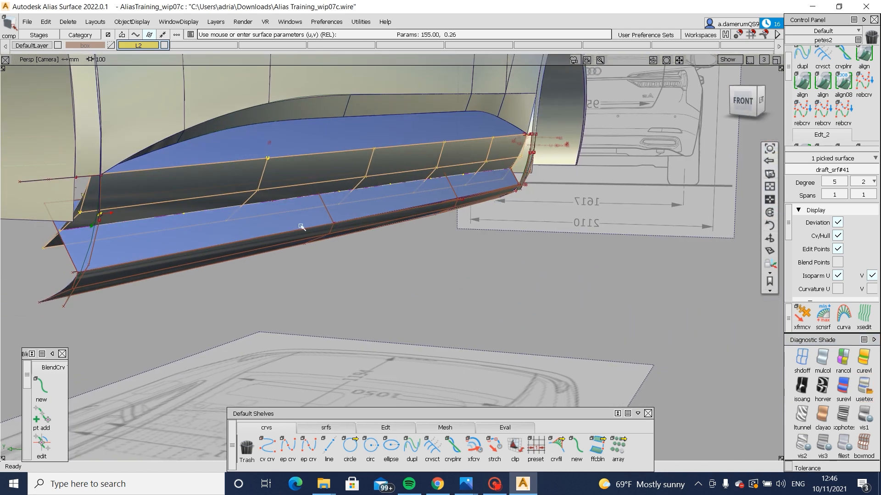
pyautogui.keyDown('alt'); pyautogui.keyDown('shift'); pyautogui.moveTo(420, 163); pyautogui.dragTo(426, 287); pyautogui.keyUp('shift'); pyautogui.keyUp('alt')
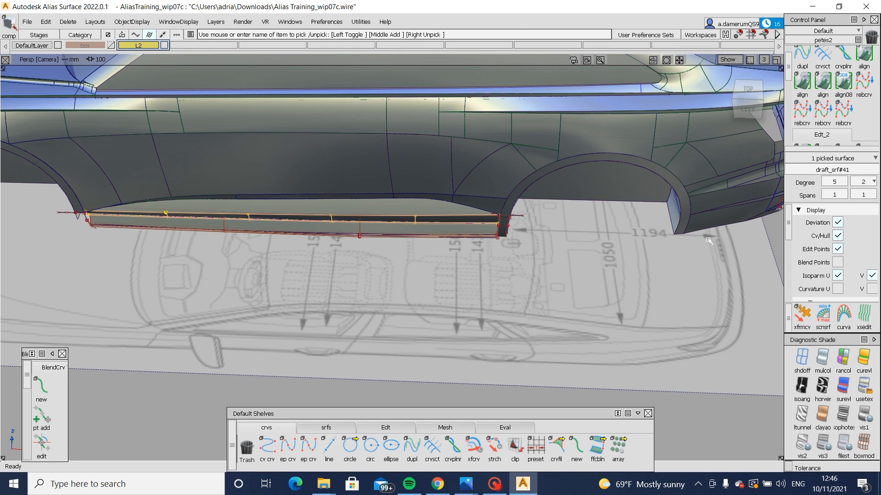
pyautogui.click(845, 182)
pyautogui.click(844, 248)
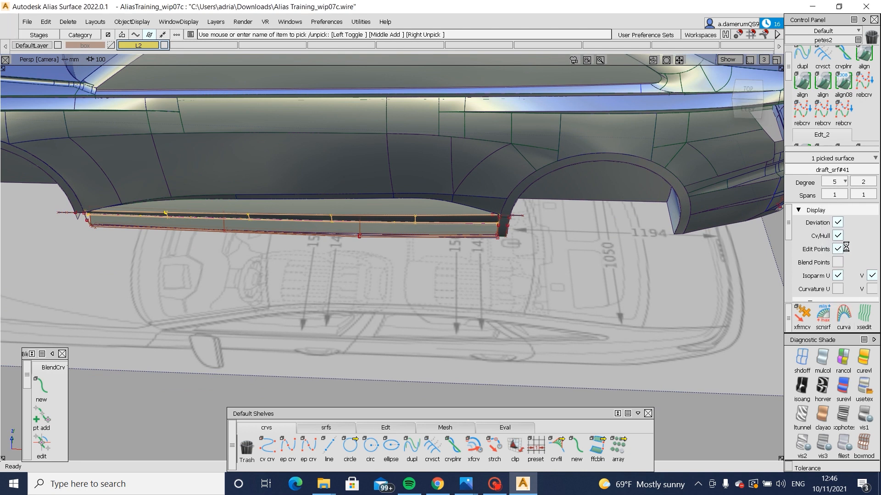
# Step: Move the picked sill surface's front lower-corner CV outboard along Y by about 18.4 mm and then another 4.2 mm
pyautogui.keyDown('alt'); pyautogui.keyDown('shift'); pyautogui.moveTo(215, 277); pyautogui.dragTo(409, 171); pyautogui.keyUp('shift'); pyautogui.keyUp('alt')
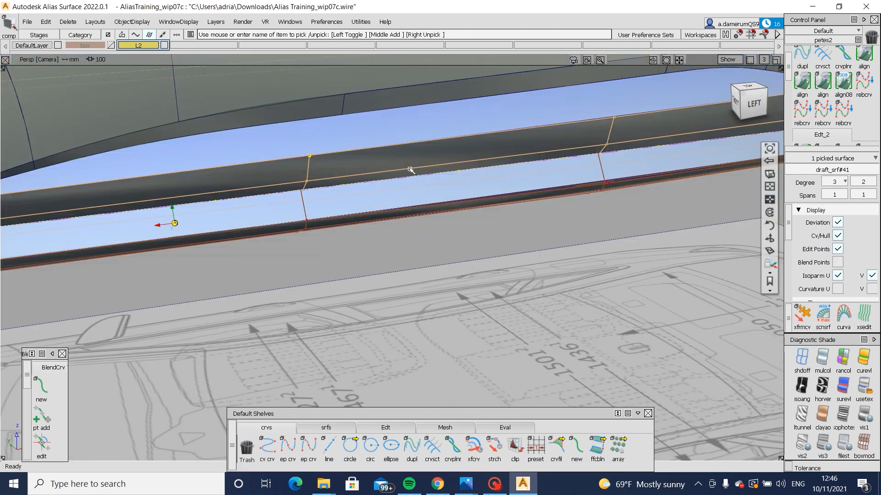
pyautogui.keyDown('alt'); pyautogui.keyDown('shift'); pyautogui.moveTo(409, 171); pyautogui.dragTo(196, 166, button='middle'); pyautogui.keyUp('shift'); pyautogui.keyUp('alt')
pyautogui.keyDown('ctrl'); pyautogui.keyDown('shift'); pyautogui.moveTo(101, 218); pyautogui.dragTo(103, 183); pyautogui.keyUp('shift'); pyautogui.keyUp('ctrl')
pyautogui.keyDown('ctrl'); pyautogui.keyDown('shift'); pyautogui.moveTo(104, 179); pyautogui.dragTo(149, 180); pyautogui.keyUp('shift'); pyautogui.keyUp('ctrl')
pyautogui.keyDown('alt'); pyautogui.keyDown('shift'); pyautogui.moveTo(184, 184); pyautogui.dragTo(249, 194); pyautogui.keyUp('shift'); pyautogui.keyUp('alt')
pyautogui.keyDown('alt'); pyautogui.keyDown('shift'); pyautogui.moveTo(249, 194); pyautogui.dragTo(357, 229, button='right'); pyautogui.keyUp('shift'); pyautogui.keyUp('alt')
pyautogui.keyDown('ctrl'); pyautogui.keyDown('shift'); pyautogui.moveTo(367, 230); pyautogui.dragTo(389, 255, button='middle'); pyautogui.keyUp('shift'); pyautogui.keyUp('ctrl')
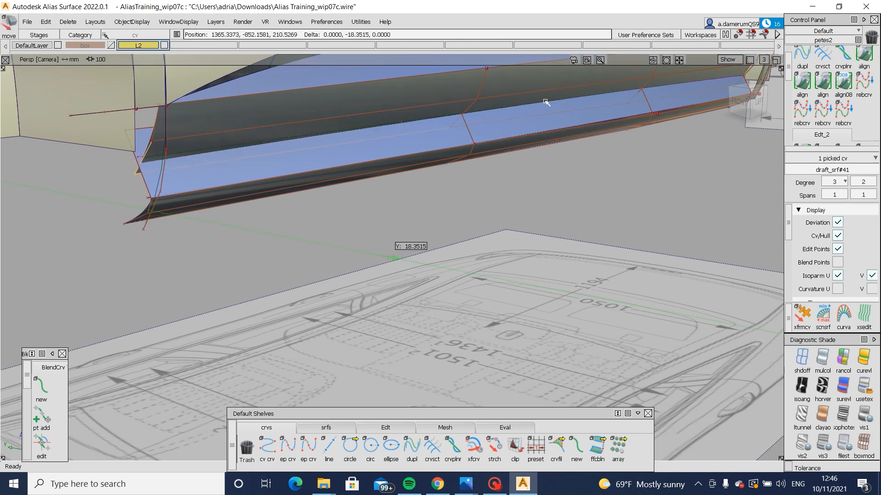
pyautogui.keyDown('alt'); pyautogui.keyDown('shift'); pyautogui.moveTo(250, 176); pyautogui.dragTo(414, 164); pyautogui.keyUp('shift'); pyautogui.keyUp('alt')
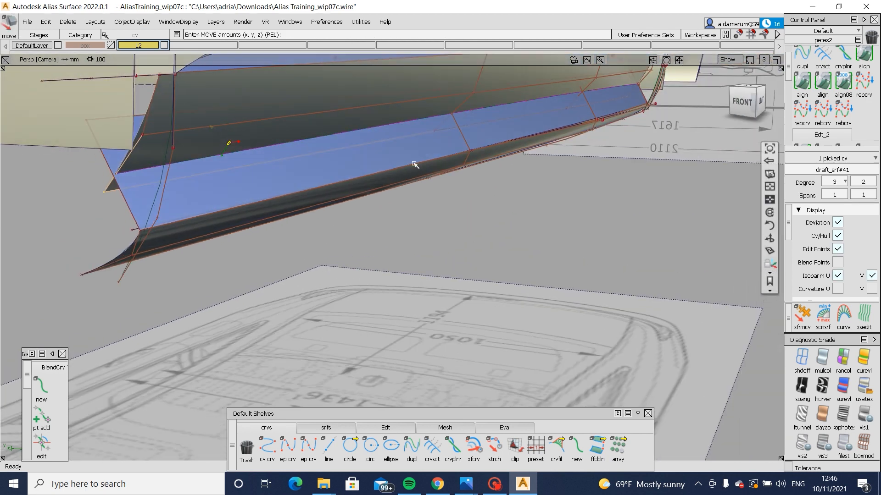
pyautogui.moveTo(427, 255)
pyautogui.keyDown('ctrl'); pyautogui.keyDown('shift'); pyautogui.mouseDown(button='middle')
pyautogui.moveTo(432, 216)
pyautogui.moveTo(455, 229)
pyautogui.mouseUp(button='middle'); pyautogui.keyUp('shift'); pyautogui.keyUp('ctrl')
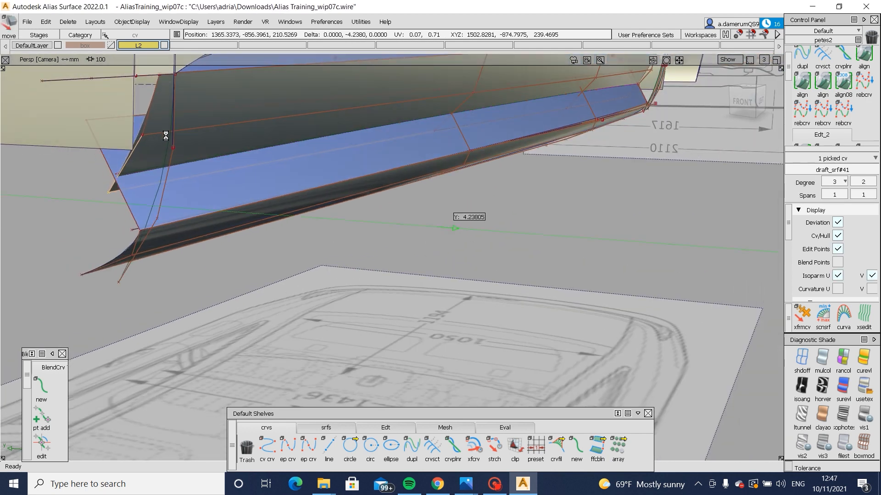
# Step: Move the surface's front middle-row CV about 2.5 mm and the second column's lower CV about 12.3 mm outboard along Y
pyautogui.click(142, 136)
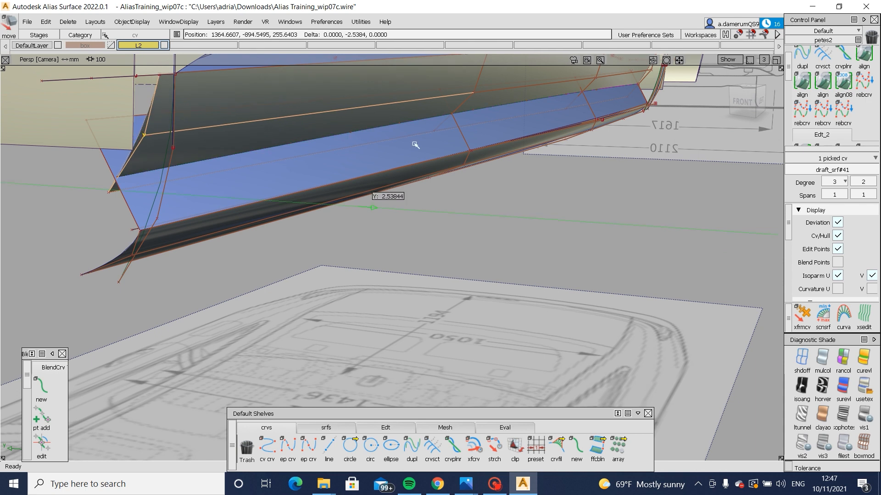
pyautogui.middleClick(435, 135)
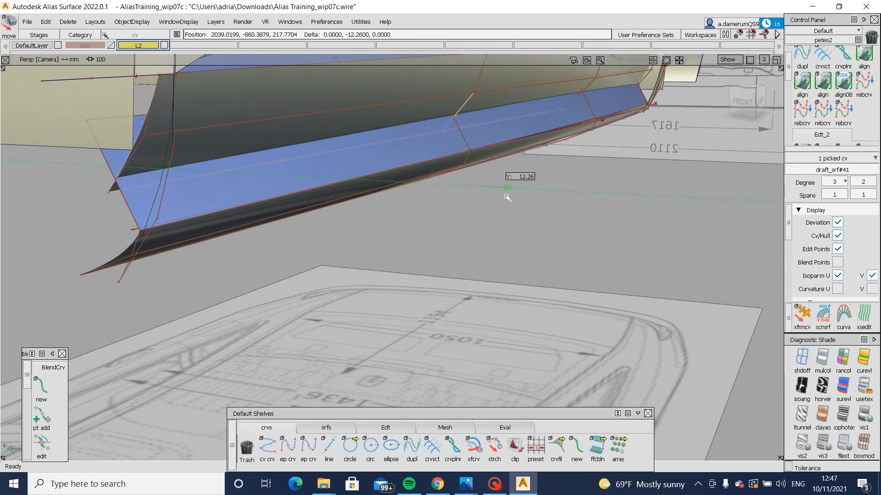
pyautogui.click(473, 96)
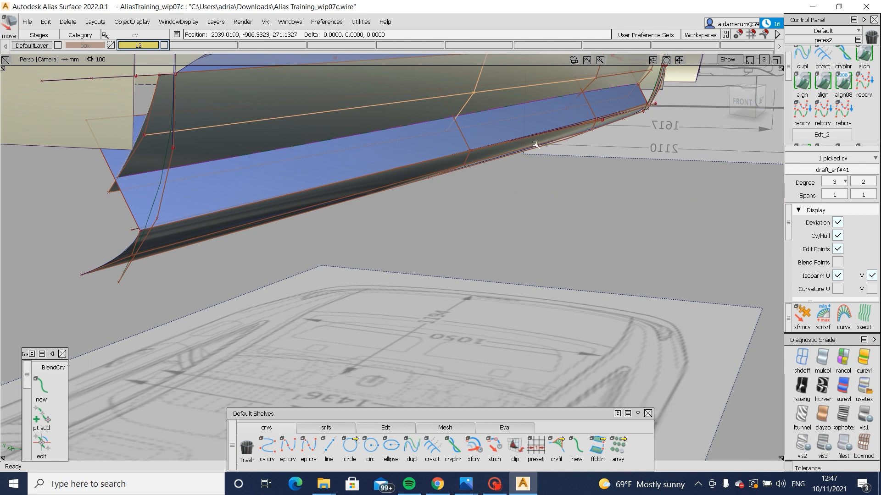
pyautogui.keyDown('alt'); pyautogui.keyDown('shift'); pyautogui.moveTo(555, 163); pyautogui.dragTo(422, 139); pyautogui.keyUp('shift'); pyautogui.keyUp('alt')
pyautogui.keyDown('alt'); pyautogui.keyDown('shift'); pyautogui.moveTo(423, 139); pyautogui.dragTo(344, 196, button='right'); pyautogui.keyUp('shift'); pyautogui.keyUp('alt')
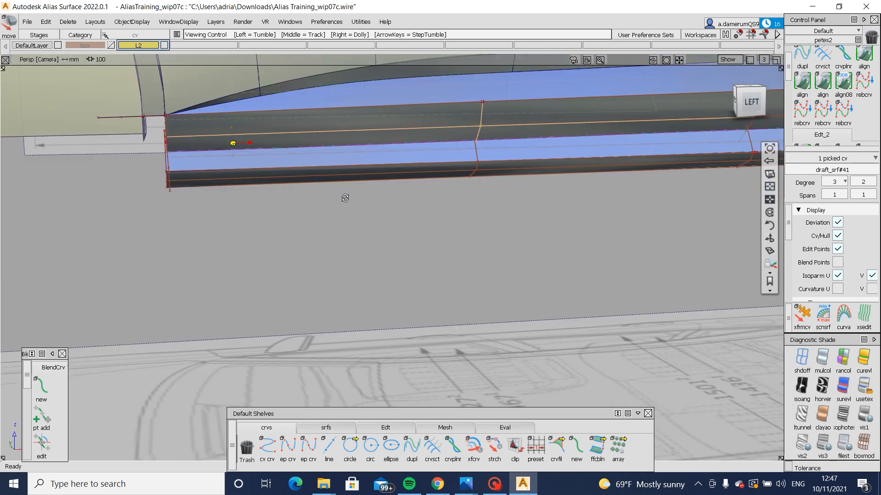
pyautogui.keyDown('alt'); pyautogui.keyDown('shift'); pyautogui.moveTo(344, 197); pyautogui.dragTo(257, 197, button='middle'); pyautogui.keyUp('shift'); pyautogui.keyUp('alt')
pyautogui.keyDown('alt'); pyautogui.keyDown('shift'); pyautogui.moveTo(257, 197); pyautogui.dragTo(743, 306); pyautogui.keyUp('shift'); pyautogui.keyUp('alt')
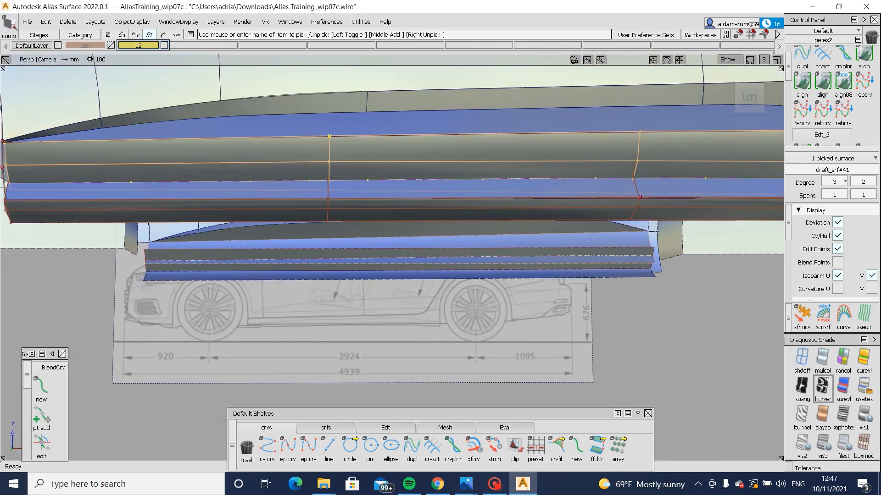
# Step: Apply Horizontal/Vertical diagnostic shading to the reshaped sill surface and examine its highlight flow along the full length
pyautogui.click(826, 380)
pyautogui.keyDown('alt'); pyautogui.keyDown('shift'); pyautogui.moveTo(388, 271); pyautogui.dragTo(340, 271); pyautogui.keyUp('shift'); pyautogui.keyUp('alt')
pyautogui.keyDown('alt'); pyautogui.keyDown('shift'); pyautogui.moveTo(340, 271); pyautogui.dragTo(310, 287, button='right'); pyautogui.keyUp('shift'); pyautogui.keyUp('alt')
pyautogui.keyDown('alt'); pyautogui.keyDown('shift'); pyautogui.moveTo(310, 287); pyautogui.dragTo(277, 178); pyautogui.keyUp('shift'); pyautogui.keyUp('alt')
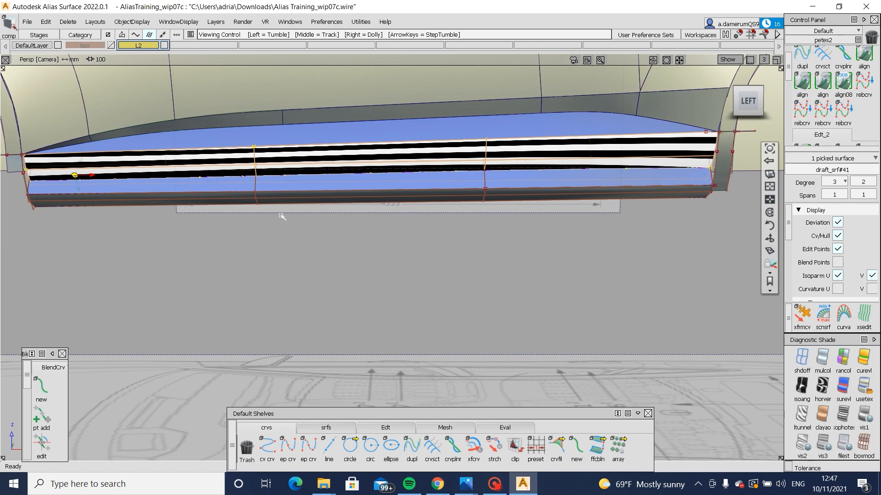
pyautogui.keyDown('alt'); pyautogui.keyDown('shift'); pyautogui.moveTo(281, 216); pyautogui.dragTo(293, 215, button='right'); pyautogui.keyUp('shift'); pyautogui.keyUp('alt')
pyautogui.keyDown('alt'); pyautogui.keyDown('shift'); pyautogui.moveTo(293, 214); pyautogui.dragTo(350, 191, button='middle'); pyautogui.keyUp('shift'); pyautogui.keyUp('alt')
pyautogui.keyDown('alt'); pyautogui.keyDown('shift'); pyautogui.click(492, 131); pyautogui.keyUp('shift'); pyautogui.keyUp('alt')
pyautogui.keyDown('alt'); pyautogui.keyDown('shift'); pyautogui.moveTo(476, 149); pyautogui.dragTo(539, 182); pyautogui.keyUp('shift'); pyautogui.keyUp('alt')
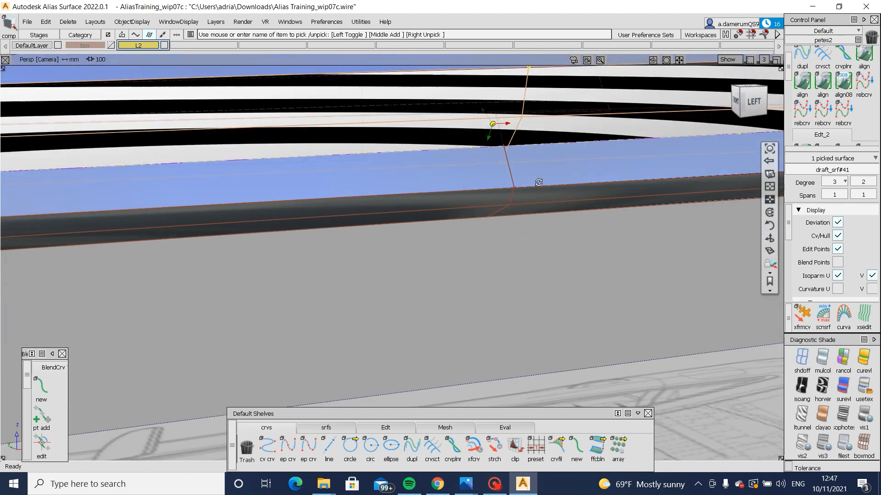
# Step: Fine-tune the lower-row CVs in the second column and at the front corner along Y to even the highlights
pyautogui.moveTo(458, 200)
pyautogui.keyDown('ctrl'); pyautogui.keyDown('shift'); pyautogui.mouseDown()
pyautogui.moveTo(456, 173)
pyautogui.moveTo(481, 154)
pyautogui.mouseUp(); pyautogui.keyUp('shift'); pyautogui.keyUp('ctrl')
pyautogui.moveTo(487, 144); pyautogui.dragTo(508, 167)
pyautogui.keyDown('alt'); pyautogui.keyDown('shift'); pyautogui.moveTo(504, 176); pyautogui.dragTo(455, 207, button='right'); pyautogui.keyUp('shift'); pyautogui.keyUp('alt')
pyautogui.keyDown('alt'); pyautogui.keyDown('shift'); pyautogui.moveTo(456, 207); pyautogui.dragTo(542, 232); pyautogui.keyUp('shift'); pyautogui.keyUp('alt')
pyautogui.keyDown('ctrl'); pyautogui.keyDown('shift'); pyautogui.moveTo(543, 235); pyautogui.dragTo(546, 211); pyautogui.keyUp('shift'); pyautogui.keyUp('ctrl')
pyautogui.moveTo(546, 211); pyautogui.dragTo(556, 211, button='middle')
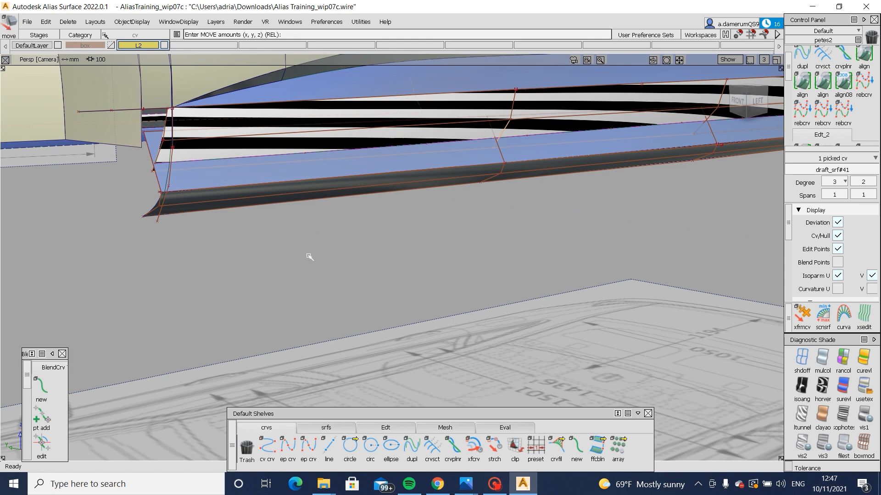
pyautogui.keyDown('ctrl'); pyautogui.keyDown('shift'); pyautogui.moveTo(309, 255); pyautogui.dragTo(312, 220); pyautogui.keyUp('shift'); pyautogui.keyUp('ctrl')
pyautogui.keyDown('ctrl'); pyautogui.keyDown('shift'); pyautogui.moveTo(143, 195); pyautogui.dragTo(160, 176); pyautogui.keyUp('shift'); pyautogui.keyUp('ctrl')
pyautogui.click(153, 173)
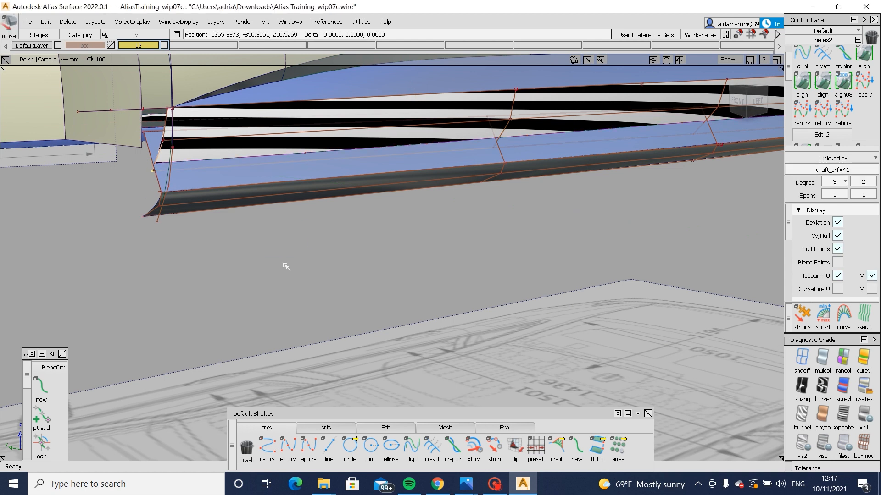
pyautogui.moveTo(291, 266); pyautogui.dragTo(300, 266, button='middle')
# Step: Fine-tune the front middle-row CV of the striped sill surface along Y and check the highlights along the sill
pyautogui.keyDown('alt'); pyautogui.keyDown('shift'); pyautogui.moveTo(489, 251); pyautogui.dragTo(320, 250); pyautogui.keyUp('shift'); pyautogui.keyUp('alt')
pyautogui.keyDown('alt'); pyautogui.keyDown('shift'); pyautogui.moveTo(320, 250); pyautogui.dragTo(397, 257, button='right'); pyautogui.keyUp('shift'); pyautogui.keyUp('alt')
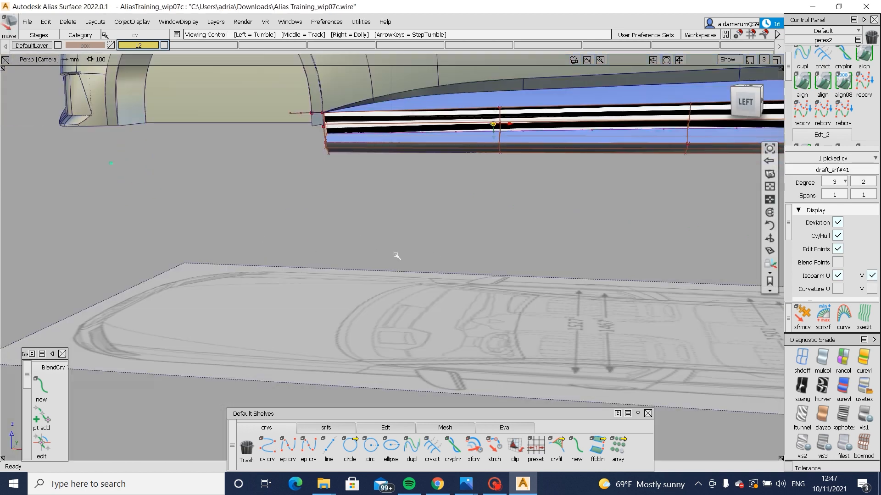
pyautogui.keyDown('alt'); pyautogui.keyDown('shift'); pyautogui.moveTo(397, 256); pyautogui.dragTo(416, 258); pyautogui.keyUp('shift'); pyautogui.keyUp('alt')
pyautogui.keyDown('alt'); pyautogui.keyDown('shift'); pyautogui.moveTo(416, 258); pyautogui.dragTo(257, 282, button='middle'); pyautogui.keyUp('shift'); pyautogui.keyUp('alt')
pyautogui.keyDown('alt'); pyautogui.keyDown('shift'); pyautogui.moveTo(223, 213); pyautogui.dragTo(156, 211, button='right'); pyautogui.keyUp('shift'); pyautogui.keyUp('alt')
pyautogui.keyDown('alt'); pyautogui.keyDown('shift'); pyautogui.moveTo(156, 211); pyautogui.dragTo(157, 144); pyautogui.keyUp('shift'); pyautogui.keyUp('alt')
pyautogui.click(148, 141)
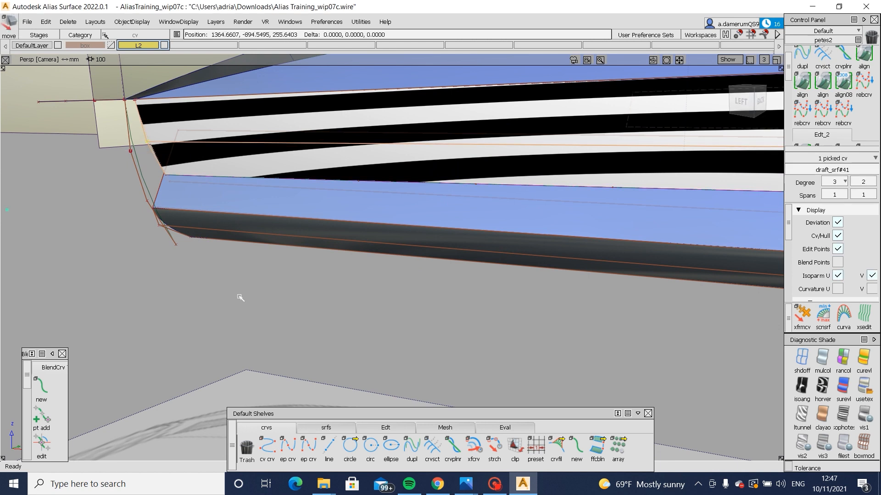
pyautogui.moveTo(239, 298); pyautogui.dragTo(239, 297, button='middle')
pyautogui.keyDown('alt'); pyautogui.keyDown('shift'); pyautogui.moveTo(224, 318); pyautogui.dragTo(294, 316); pyautogui.keyUp('shift'); pyautogui.keyUp('alt')
pyautogui.keyDown('alt'); pyautogui.keyDown('shift'); pyautogui.moveTo(293, 317); pyautogui.dragTo(434, 303, button='right'); pyautogui.keyUp('shift'); pyautogui.keyUp('alt')
pyautogui.keyDown('alt'); pyautogui.keyDown('shift'); pyautogui.moveTo(435, 302); pyautogui.dragTo(282, 287, button='middle'); pyautogui.keyUp('shift'); pyautogui.keyUp('alt')
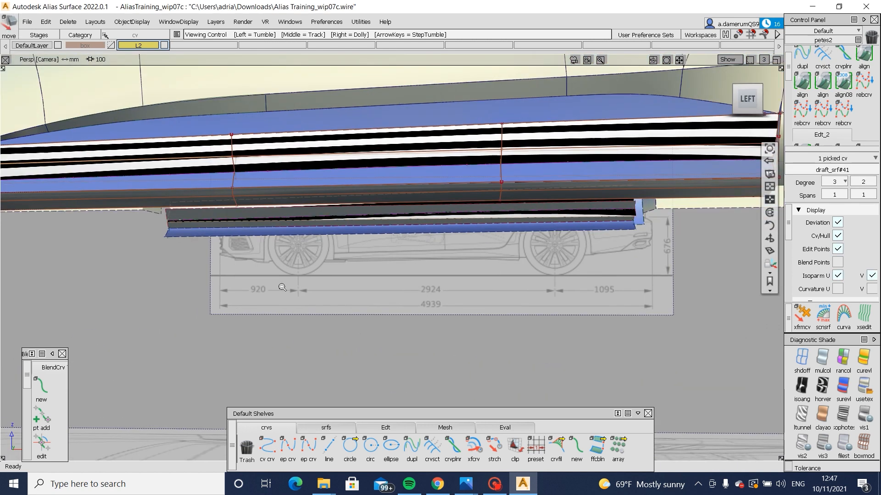
pyautogui.keyDown('alt'); pyautogui.keyDown('shift'); pyautogui.moveTo(282, 287); pyautogui.dragTo(357, 285, button='right'); pyautogui.keyUp('shift'); pyautogui.keyUp('alt')
pyautogui.keyDown('alt'); pyautogui.keyDown('shift'); pyautogui.moveTo(357, 286); pyautogui.dragTo(271, 280, button='middle'); pyautogui.keyUp('shift'); pyautogui.keyUp('alt')
pyautogui.keyDown('alt'); pyautogui.keyDown('shift'); pyautogui.moveTo(272, 281); pyautogui.dragTo(278, 322); pyautogui.keyUp('shift'); pyautogui.keyUp('alt')
# Step: Remove the highlight stripes and compare the unshaded sill with the side blueprint in the orthographic left view
pyautogui.click(864, 388)
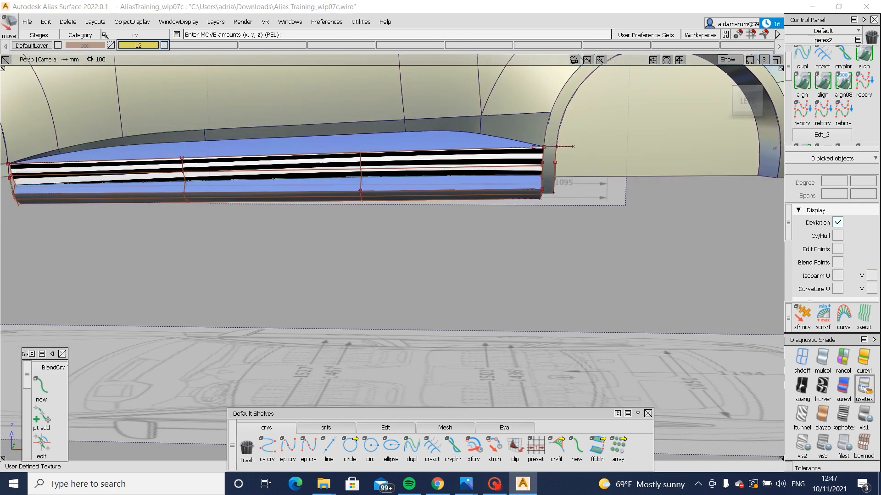
pyautogui.keyDown('alt'); pyautogui.keyDown('shift'); pyautogui.moveTo(354, 216); pyautogui.dragTo(354, 197); pyautogui.keyUp('shift'); pyautogui.keyUp('alt')
pyautogui.keyDown('alt'); pyautogui.keyDown('shift'); pyautogui.moveTo(354, 197); pyautogui.dragTo(423, 184, button='right'); pyautogui.keyUp('shift'); pyautogui.keyUp('alt')
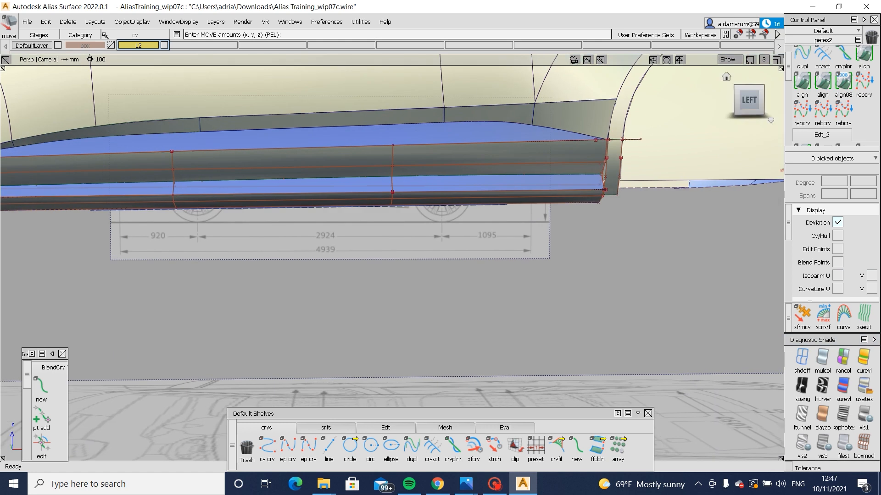
pyautogui.click(748, 100)
pyautogui.click(802, 358)
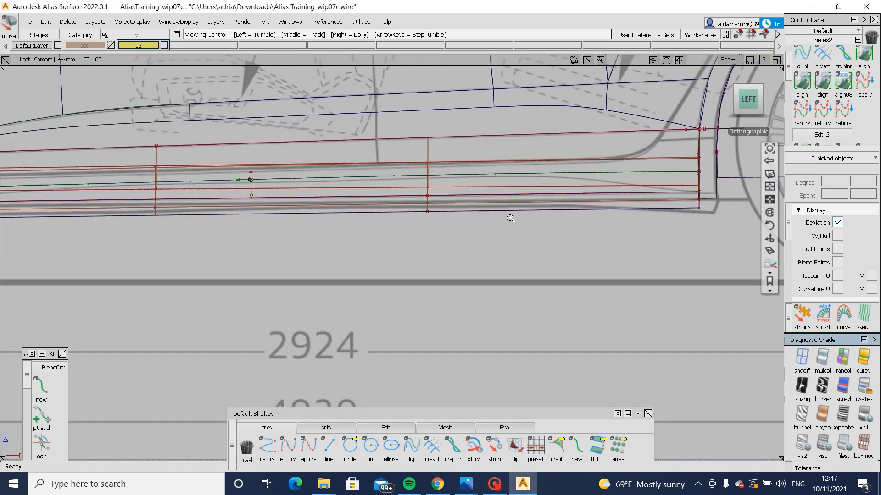
pyautogui.keyDown('alt'); pyautogui.keyDown('shift'); pyautogui.moveTo(515, 202); pyautogui.dragTo(277, 185, button='right'); pyautogui.keyUp('shift'); pyautogui.keyUp('alt')
pyautogui.keyDown('alt'); pyautogui.keyDown('shift'); pyautogui.moveTo(277, 185); pyautogui.dragTo(357, 197, button='middle'); pyautogui.keyUp('shift'); pyautogui.keyUp('alt')
pyautogui.keyDown('alt'); pyautogui.keyDown('shift'); pyautogui.moveTo(495, 167); pyautogui.dragTo(470, 155, button='right'); pyautogui.keyUp('shift'); pyautogui.keyUp('alt')
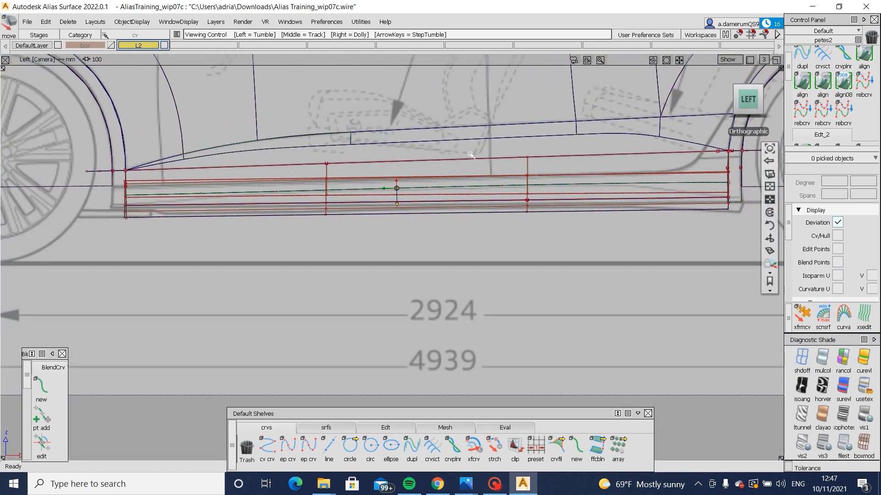
# Step: Restore the shaded perspective view, pick the four CVs of the sill surface's lower-edge hull, and nudge them slightly along Y
pyautogui.keyDown('ctrl'); pyautogui.keyDown('shift'); pyautogui.moveTo(293, 112); pyautogui.dragTo(227, 109); pyautogui.keyUp('shift'); pyautogui.keyUp('ctrl')
pyautogui.keyDown('alt'); pyautogui.keyDown('shift'); pyautogui.click(488, 205); pyautogui.keyUp('shift'); pyautogui.keyUp('alt')
pyautogui.keyDown('alt'); pyautogui.keyDown('shift'); pyautogui.moveTo(500, 241); pyautogui.dragTo(585, 239); pyautogui.keyUp('shift'); pyautogui.keyUp('alt')
pyautogui.click(385, 428)
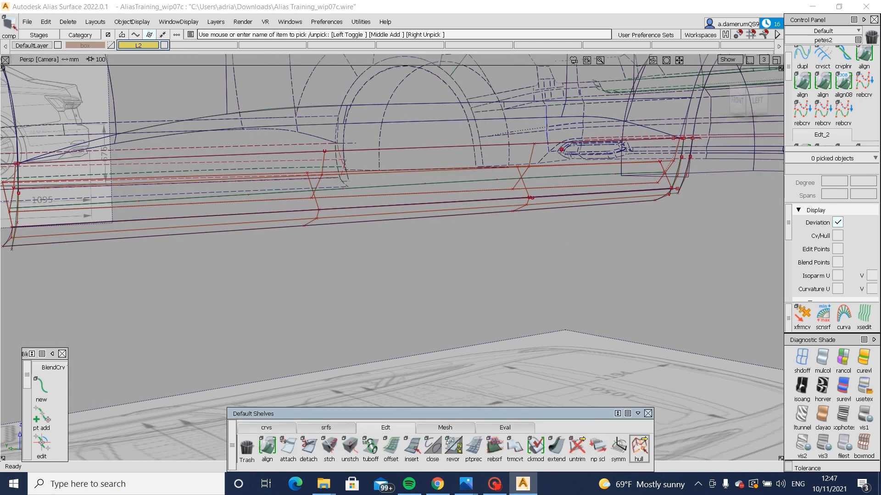
pyautogui.click(638, 447)
pyautogui.click(843, 360)
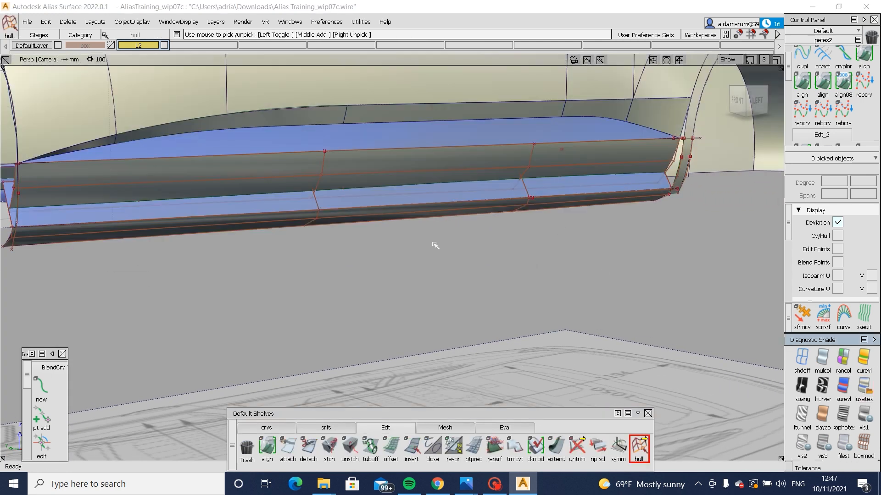
pyautogui.click(474, 193)
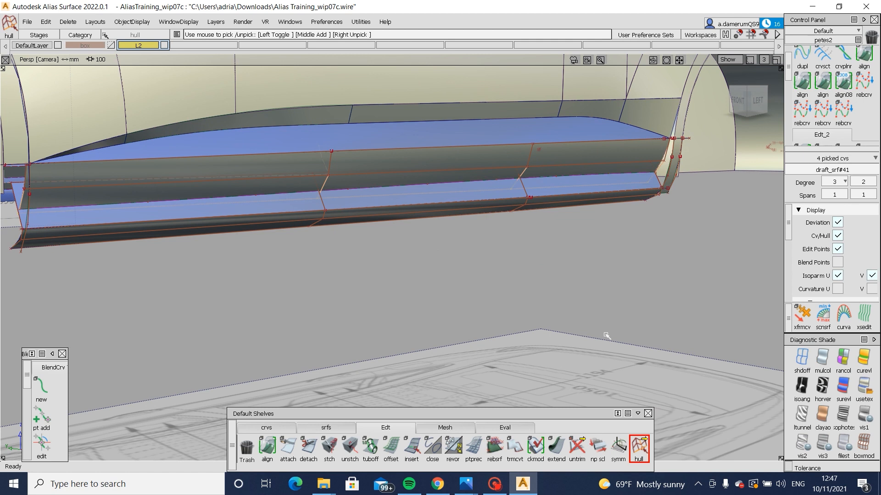
pyautogui.moveTo(610, 286); pyautogui.dragTo(613, 287, button='middle')
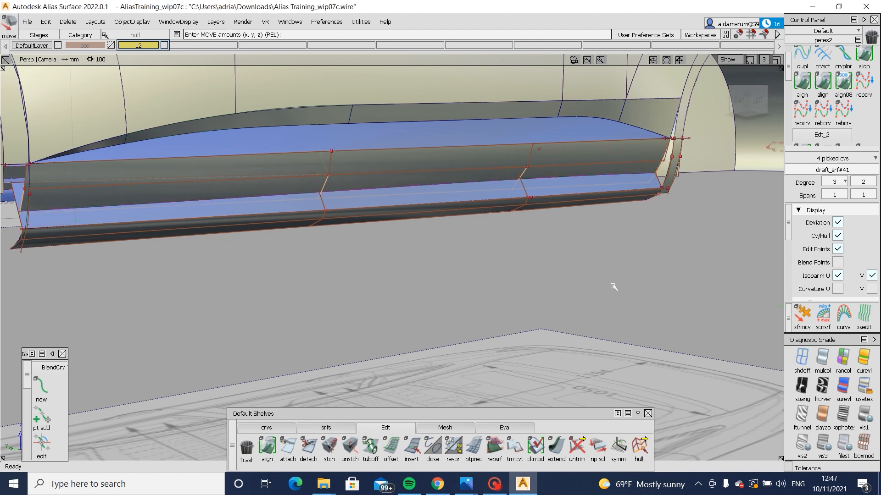
pyautogui.moveTo(616, 287); pyautogui.dragTo(617, 286, button='middle')
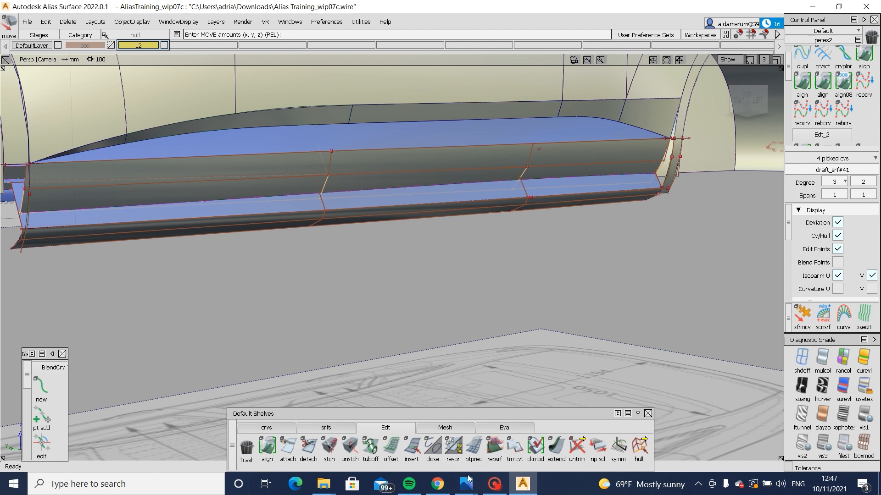
# Step: Switch to Photos to examine the sill shape in the rear-angle A6 picture, and return to Alias
pyautogui.moveTo(465, 484)
pyautogui.click(466, 418)
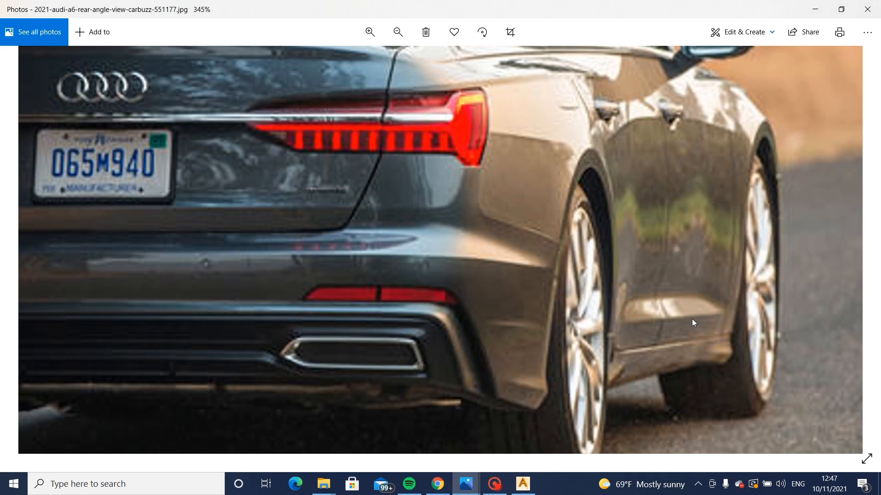
pyautogui.click(521, 483)
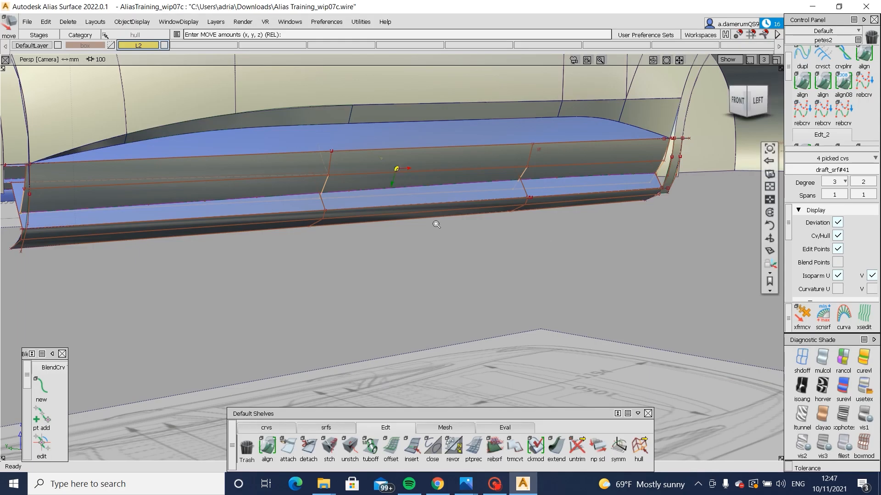
# Step: Move the picked lower-edge hull outboard along Y and down along Z to deepen the sill surface, and clear the selection
pyautogui.moveTo(396, 170)
pyautogui.keyDown('alt'); pyautogui.keyDown('shift'); pyautogui.mouseDown()
pyautogui.moveTo(454, 206)
pyautogui.moveTo(577, 260)
pyautogui.mouseUp(); pyautogui.keyUp('shift'); pyautogui.keyUp('alt')
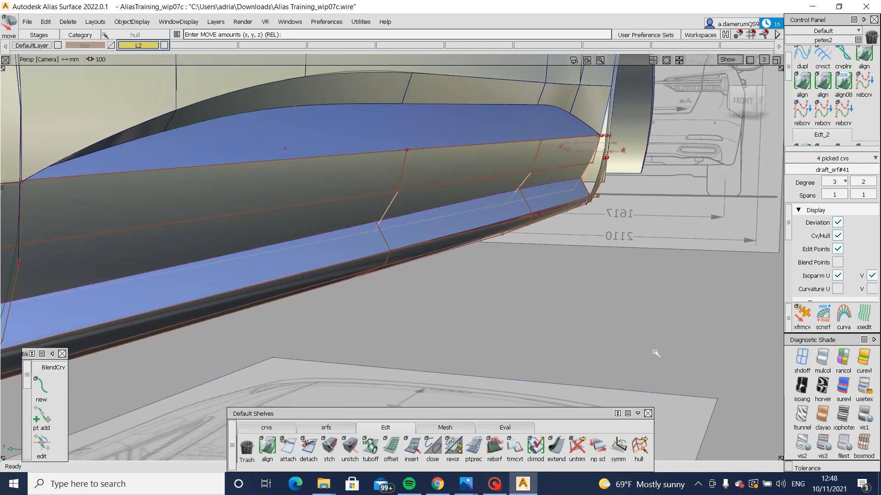
pyautogui.moveTo(641, 301); pyautogui.dragTo(656, 303, button='middle')
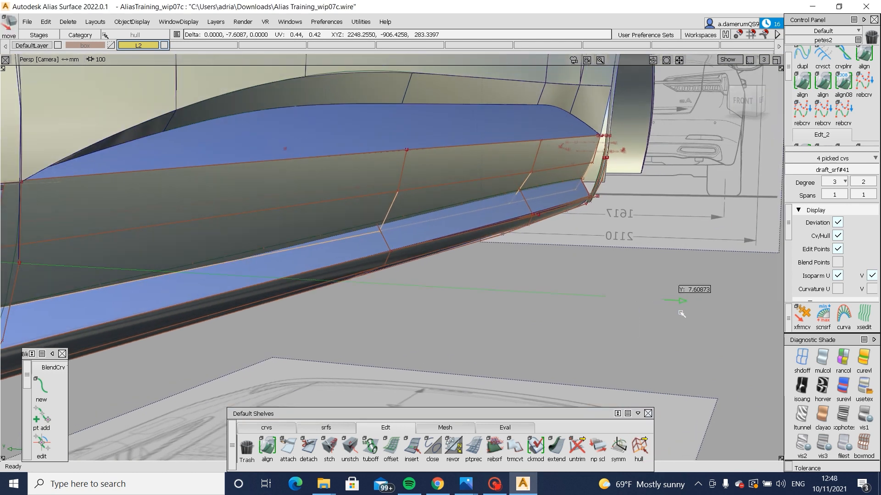
pyautogui.keyDown('alt'); pyautogui.keyDown('shift'); pyautogui.moveTo(680, 316); pyautogui.dragTo(550, 320); pyautogui.keyUp('shift'); pyautogui.keyUp('alt')
pyautogui.moveTo(591, 284); pyautogui.dragTo(568, 335, button='right')
pyautogui.moveTo(568, 335); pyautogui.dragTo(563, 337, button='middle')
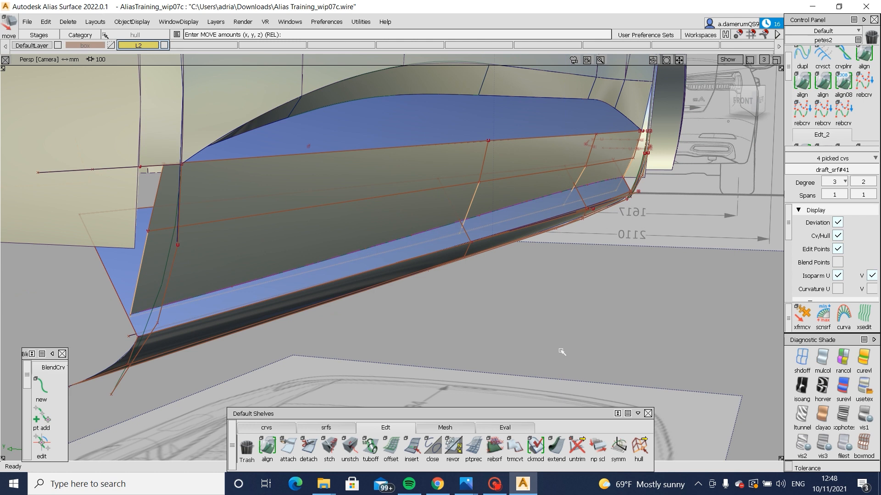
pyautogui.moveTo(563, 348); pyautogui.dragTo(562, 350, button='right')
pyautogui.keyDown('ctrl'); pyautogui.keyDown('shift'); pyautogui.moveTo(549, 336); pyautogui.dragTo(560, 282); pyautogui.keyUp('shift'); pyautogui.keyUp('ctrl')
pyautogui.keyDown('alt'); pyautogui.keyDown('shift'); pyautogui.moveTo(521, 253); pyautogui.dragTo(592, 257); pyautogui.keyUp('shift'); pyautogui.keyUp('alt')
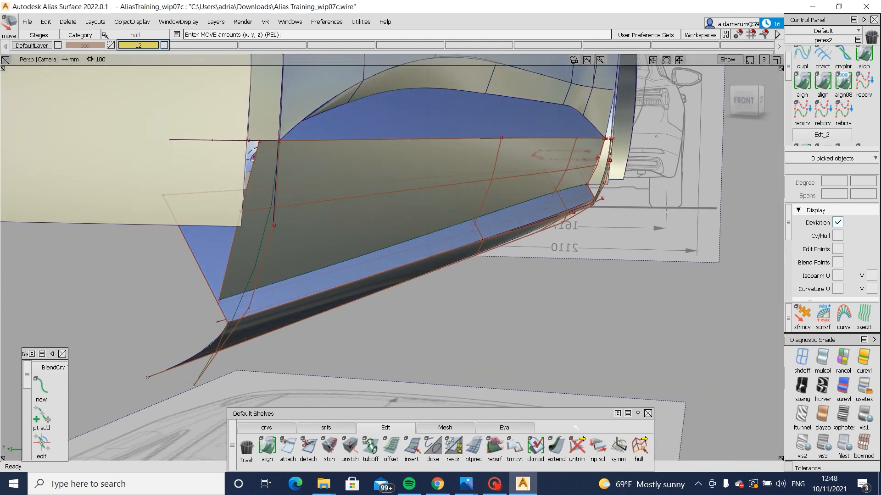
# Step: Pick the upper hull of the sill's lower surface and move its four CVs about 29 mm outboard along Y
pyautogui.click(639, 447)
pyautogui.click(427, 179)
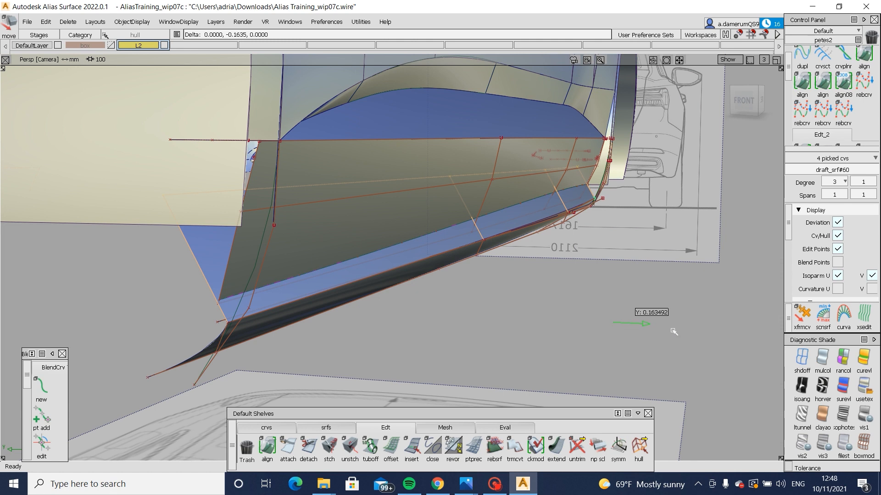
pyautogui.keyDown('alt'); pyautogui.keyDown('shift'); pyautogui.moveTo(481, 240); pyautogui.dragTo(513, 303); pyautogui.keyUp('shift'); pyautogui.keyUp('alt')
pyautogui.keyDown('ctrl'); pyautogui.keyDown('shift'); pyautogui.moveTo(513, 308); pyautogui.dragTo(521, 249, button='middle'); pyautogui.keyUp('shift'); pyautogui.keyUp('ctrl')
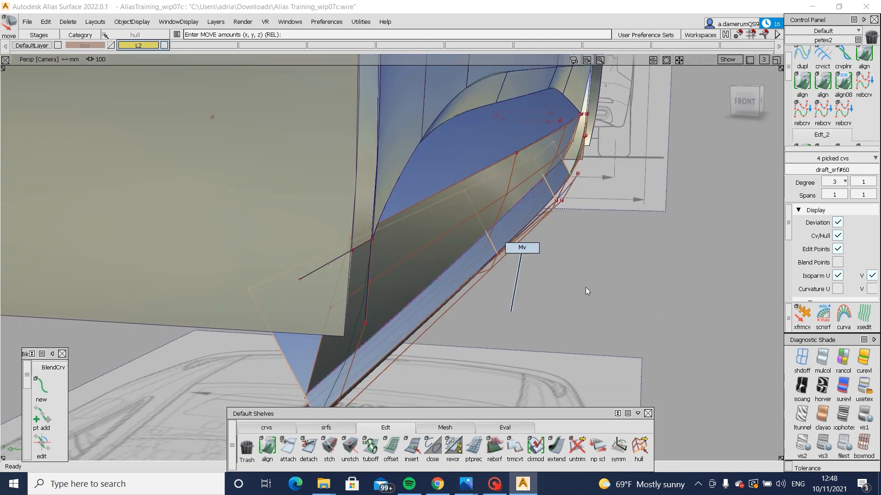
pyautogui.moveTo(587, 289); pyautogui.dragTo(620, 296, button='middle')
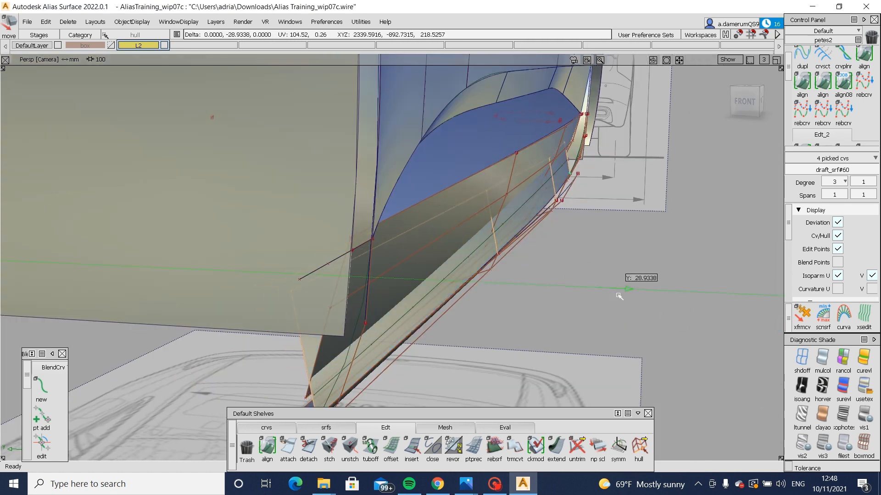
# Step: Pick the lower CV at the front end of the upper sill surface and nudge it slightly along Y
pyautogui.keyDown('alt'); pyautogui.keyDown('shift'); pyautogui.moveTo(610, 275); pyautogui.dragTo(275, 258); pyautogui.keyUp('shift'); pyautogui.keyUp('alt')
pyautogui.keyDown('alt'); pyautogui.keyDown('shift'); pyautogui.moveTo(275, 258); pyautogui.dragTo(331, 263, button='middle'); pyautogui.keyUp('shift'); pyautogui.keyUp('alt')
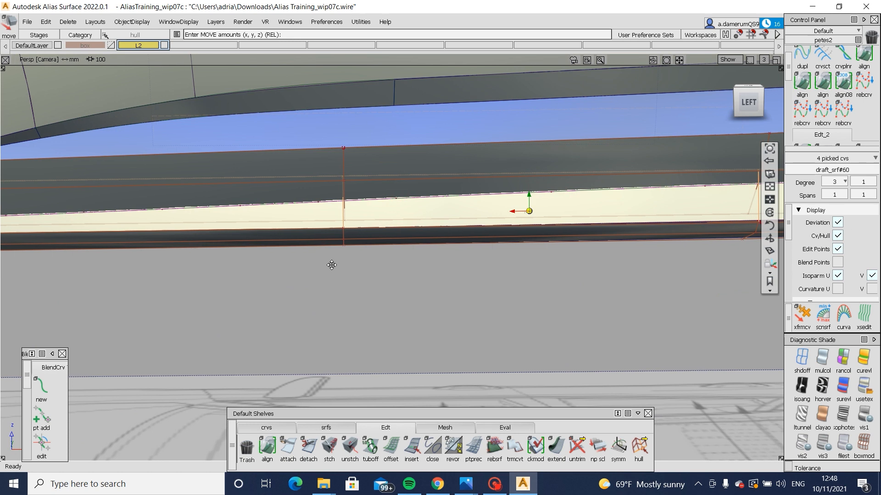
pyautogui.keyDown('ctrl'); pyautogui.keyDown('shift'); pyautogui.moveTo(269, 309); pyautogui.dragTo(275, 261); pyautogui.keyUp('shift'); pyautogui.keyUp('ctrl')
pyautogui.keyDown('alt'); pyautogui.keyDown('shift'); pyautogui.moveTo(80, 249); pyautogui.dragTo(109, 238); pyautogui.keyUp('shift'); pyautogui.keyUp('alt')
pyautogui.click(107, 236)
pyautogui.keyDown('ctrl'); pyautogui.keyDown('shift'); pyautogui.moveTo(165, 281); pyautogui.dragTo(200, 281); pyautogui.keyUp('shift'); pyautogui.keyUp('ctrl')
pyautogui.moveTo(201, 281); pyautogui.dragTo(203, 283, button='middle')
pyautogui.keyDown('alt'); pyautogui.keyDown('shift'); pyautogui.moveTo(412, 275); pyautogui.dragTo(367, 289, button='right'); pyautogui.keyUp('shift'); pyautogui.keyUp('alt')
pyautogui.keyDown('alt'); pyautogui.keyDown('shift'); pyautogui.moveTo(367, 289); pyautogui.dragTo(305, 303, button='middle'); pyautogui.keyUp('shift'); pyautogui.keyUp('alt')
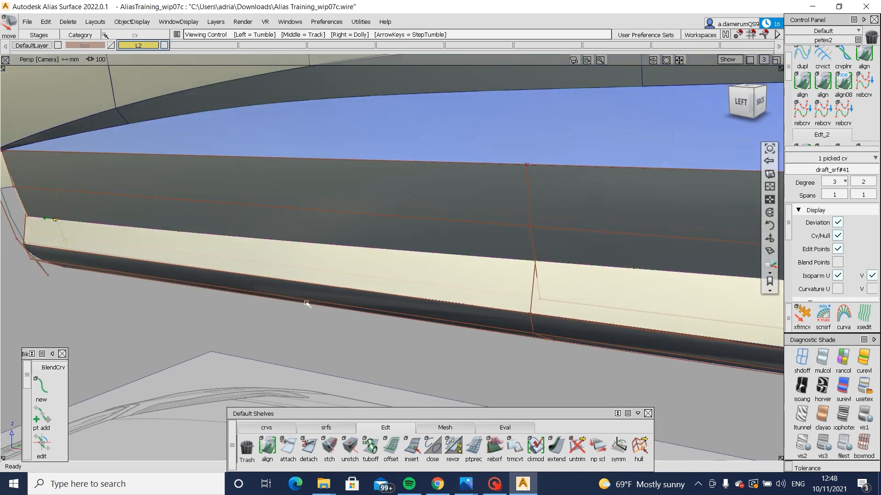
# Step: Pick the lower CV of the upper sill surface's front-middle column and nudge it slightly along Y
pyautogui.keyDown('ctrl'); pyautogui.keyDown('shift'); pyautogui.moveTo(467, 294); pyautogui.dragTo(467, 304); pyautogui.keyUp('shift'); pyautogui.keyUp('ctrl')
pyautogui.keyDown('ctrl'); pyautogui.keyDown('shift'); pyautogui.moveTo(532, 308); pyautogui.dragTo(532, 298); pyautogui.keyUp('shift'); pyautogui.keyUp('ctrl')
pyautogui.moveTo(534, 297); pyautogui.dragTo(555, 312)
pyautogui.keyDown('ctrl'); pyautogui.keyDown('shift'); pyautogui.moveTo(568, 313); pyautogui.dragTo(570, 283, button='middle'); pyautogui.keyUp('shift'); pyautogui.keyUp('ctrl')
pyautogui.moveTo(570, 283); pyautogui.dragTo(577, 283, button='middle')
pyautogui.keyDown('alt'); pyautogui.keyDown('shift'); pyautogui.moveTo(577, 284); pyautogui.dragTo(661, 295, button='right'); pyautogui.keyUp('shift'); pyautogui.keyUp('alt')
pyautogui.keyDown('alt'); pyautogui.keyDown('shift'); pyautogui.moveTo(661, 295); pyautogui.dragTo(605, 275); pyautogui.keyUp('shift'); pyautogui.keyUp('alt')
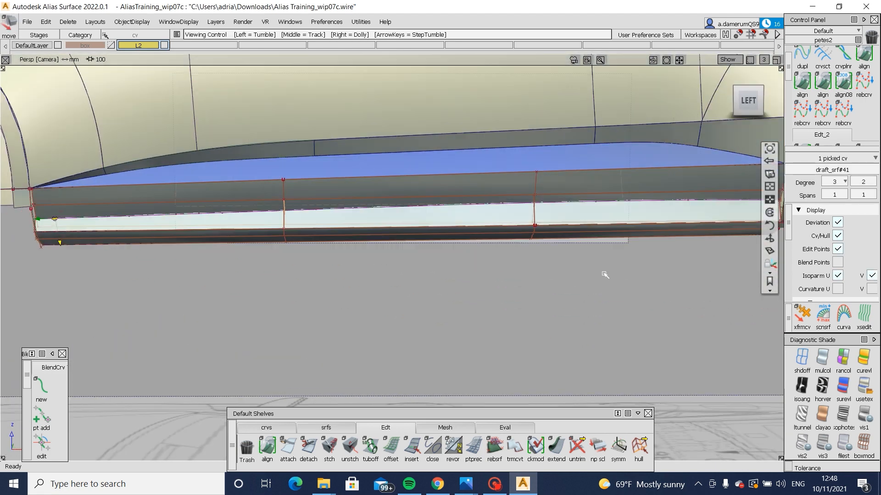
# Step: Move the lower CV of the upper sill surface's rear-middle column about 9.3 mm outboard along Y
pyautogui.keyDown('alt'); pyautogui.keyDown('shift'); pyautogui.moveTo(601, 280); pyautogui.dragTo(572, 284, button='right'); pyautogui.keyUp('shift'); pyautogui.keyUp('alt')
pyautogui.keyDown('alt'); pyautogui.keyDown('shift'); pyautogui.moveTo(470, 244); pyautogui.dragTo(428, 263, button='right'); pyautogui.keyUp('shift'); pyautogui.keyUp('alt')
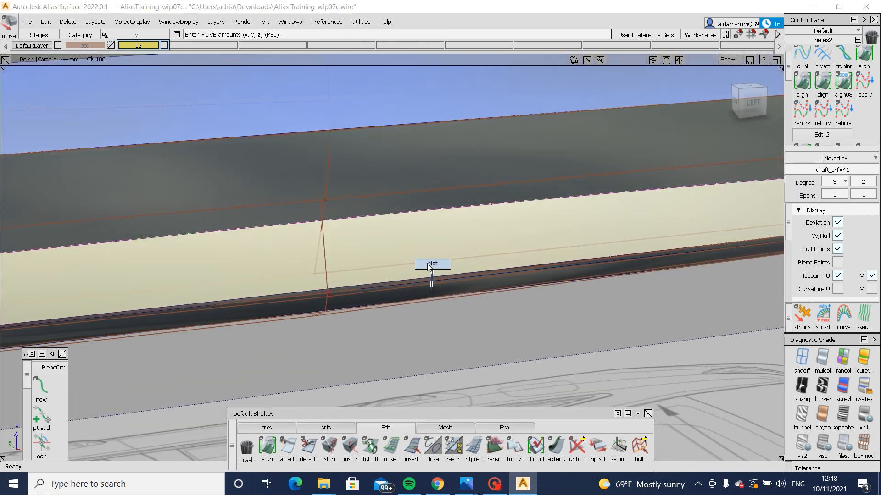
pyautogui.moveTo(305, 263)
pyautogui.keyDown('alt'); pyautogui.keyDown('shift'); pyautogui.mouseDown()
pyautogui.moveTo(381, 238)
pyautogui.moveTo(487, 280)
pyautogui.mouseUp(); pyautogui.keyUp('shift'); pyautogui.keyUp('alt')
pyautogui.moveTo(506, 336)
pyautogui.keyDown('ctrl'); pyautogui.keyDown('shift'); pyautogui.mouseDown(button='middle')
pyautogui.moveTo(510, 308)
pyautogui.moveTo(530, 317)
pyautogui.mouseUp(button='middle'); pyautogui.keyUp('shift'); pyautogui.keyUp('ctrl')
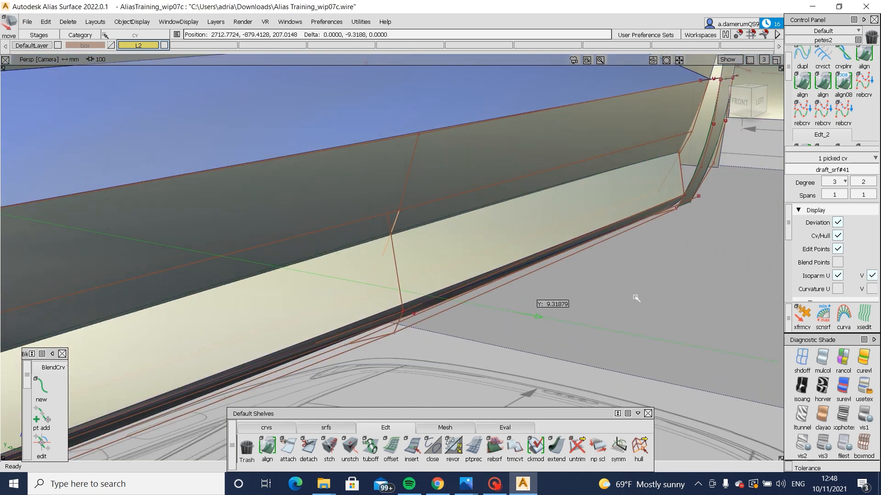
pyautogui.keyDown('ctrl'); pyautogui.keyDown('shift'); pyautogui.moveTo(635, 298); pyautogui.dragTo(623, 271); pyautogui.keyUp('shift'); pyautogui.keyUp('ctrl')
pyautogui.keyDown('ctrl'); pyautogui.keyDown('shift'); pyautogui.moveTo(596, 224); pyautogui.dragTo(646, 185); pyautogui.keyUp('shift'); pyautogui.keyUp('ctrl')
pyautogui.keyDown('ctrl'); pyautogui.keyDown('shift'); pyautogui.moveTo(683, 285); pyautogui.dragTo(700, 272, button='middle'); pyautogui.keyUp('shift'); pyautogui.keyUp('ctrl')
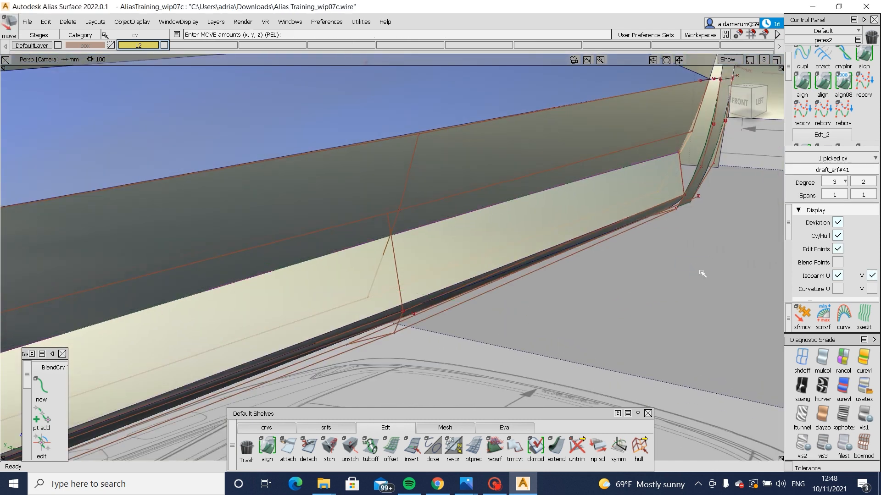
# Step: Compare the unshaded sill surfaces with the side blueprint in the orthographic left view, and restore the shaded perspective view
pyautogui.keyDown('alt'); pyautogui.keyDown('shift'); pyautogui.moveTo(691, 262); pyautogui.dragTo(355, 283); pyautogui.keyUp('shift'); pyautogui.keyUp('alt')
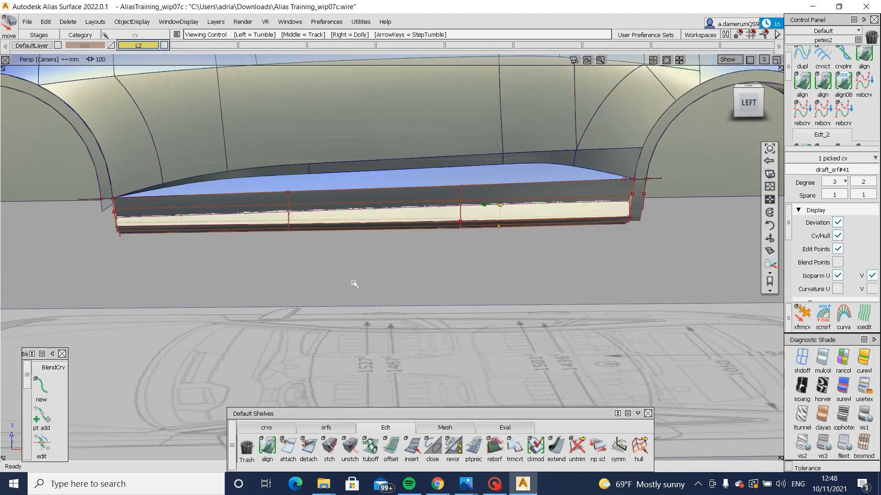
pyautogui.click(746, 101)
pyautogui.keyDown('alt'); pyautogui.keyDown('shift'); pyautogui.moveTo(507, 207); pyautogui.dragTo(734, 222, button='right'); pyautogui.keyUp('shift'); pyautogui.keyUp('alt')
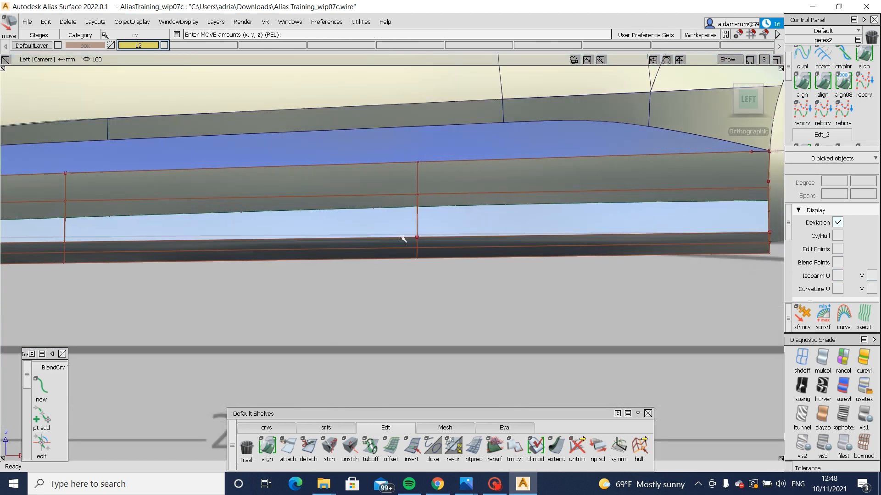
pyautogui.keyDown('alt'); pyautogui.keyDown('shift'); pyautogui.moveTo(403, 239); pyautogui.dragTo(373, 259, button='right'); pyautogui.keyUp('shift'); pyautogui.keyUp('alt')
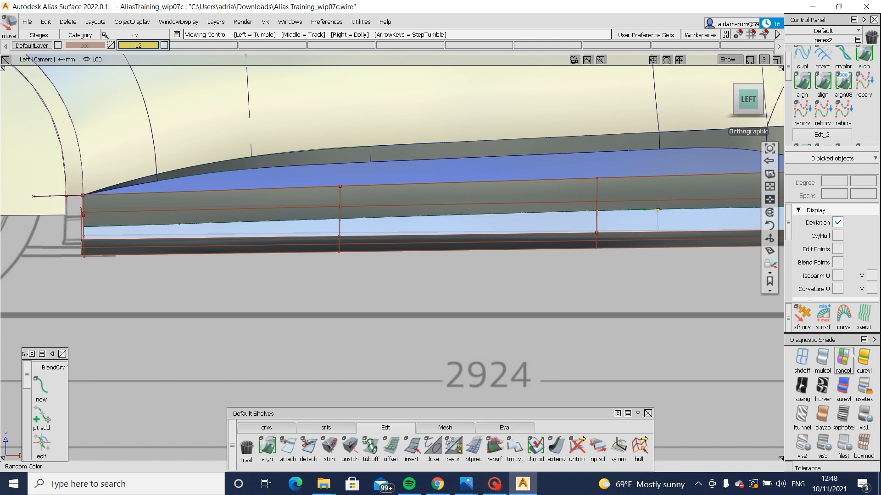
pyautogui.click(801, 359)
pyautogui.keyDown('alt'); pyautogui.keyDown('shift'); pyautogui.moveTo(707, 297); pyautogui.dragTo(529, 226, button='middle'); pyautogui.keyUp('shift'); pyautogui.keyUp('alt')
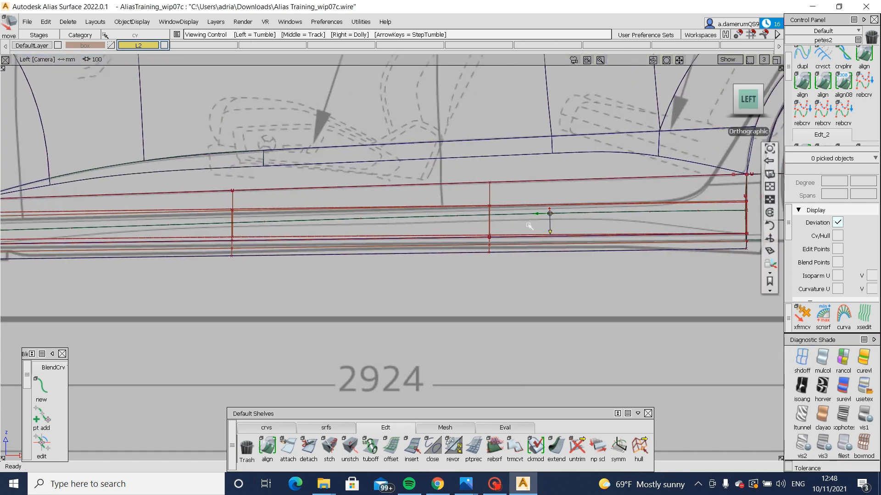
pyautogui.press('F8')
pyautogui.keyDown('alt'); pyautogui.keyDown('shift'); pyautogui.moveTo(503, 270); pyautogui.dragTo(612, 269); pyautogui.keyUp('shift'); pyautogui.keyUp('alt')
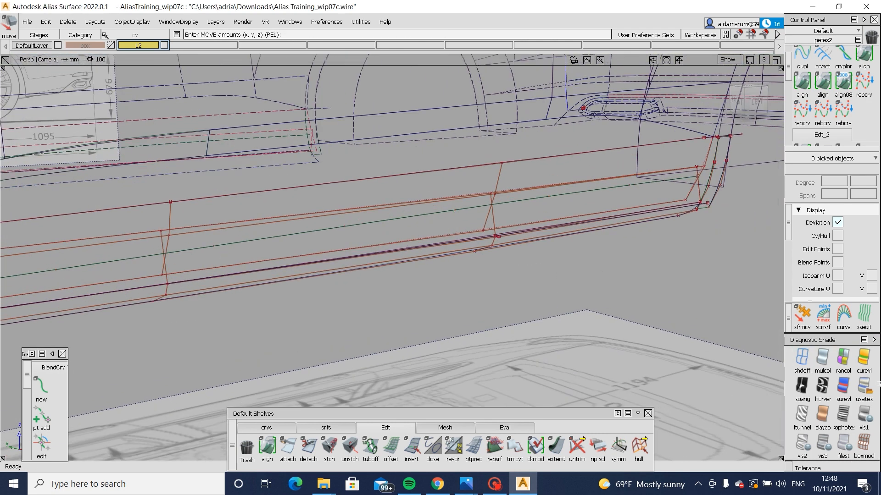
pyautogui.click(864, 388)
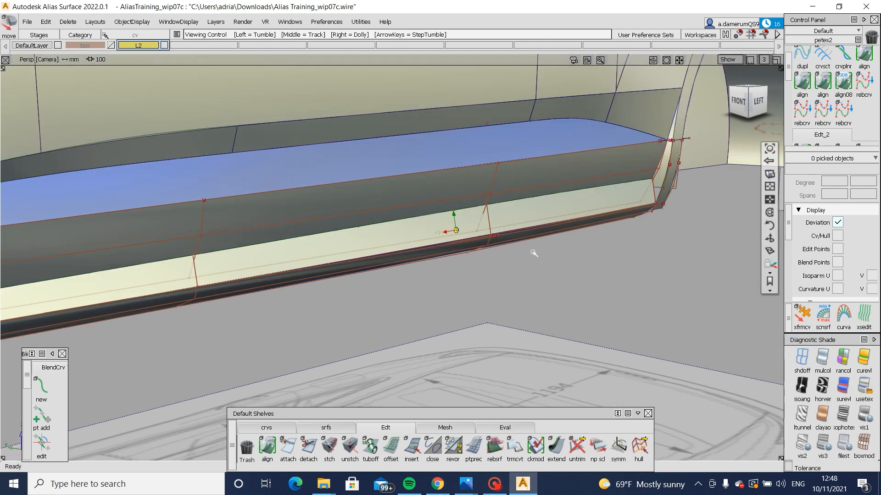
# Step: Move the upper sill surface's rear-middle lower CV about 2.4 mm outboard along Y, and nudge the CV above it slightly along Y
pyautogui.moveTo(531, 249)
pyautogui.keyDown('alt'); pyautogui.keyDown('shift'); pyautogui.mouseDown()
pyautogui.moveTo(517, 237)
pyautogui.moveTo(562, 252)
pyautogui.mouseUp(); pyautogui.keyUp('shift'); pyautogui.keyUp('alt')
pyautogui.press('m')
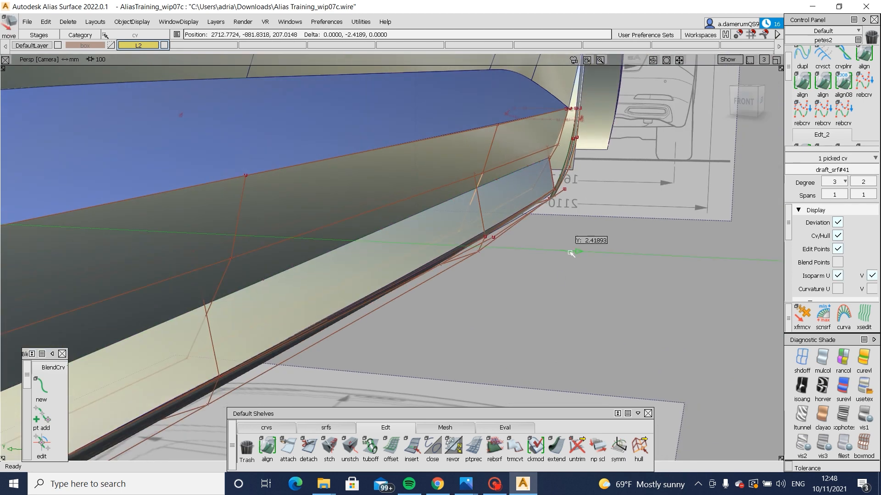
pyautogui.moveTo(572, 254); pyautogui.dragTo(572, 254, button='middle')
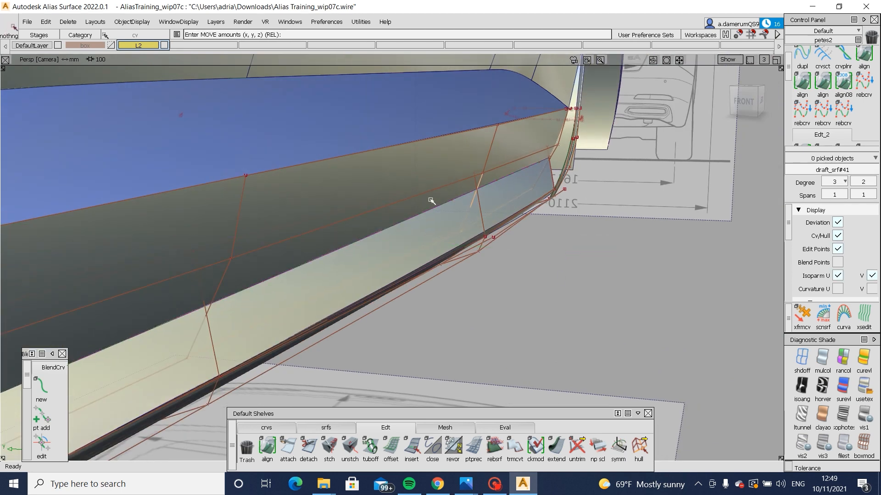
pyautogui.click(483, 173)
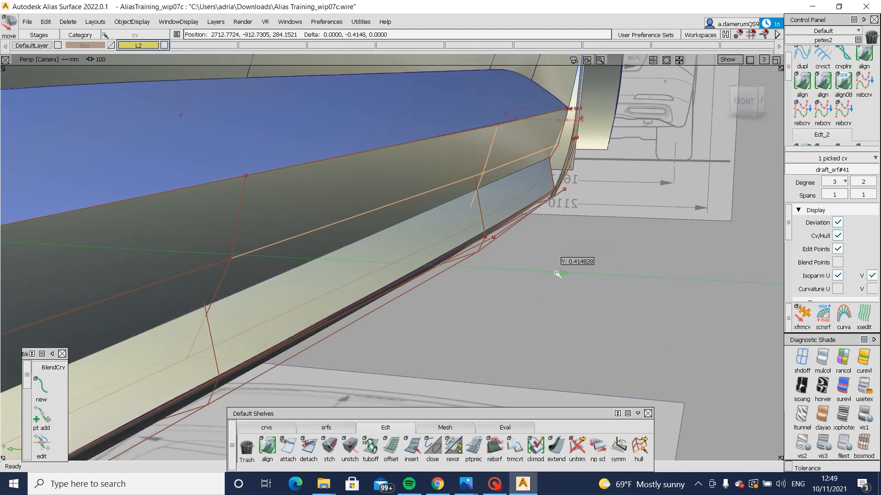
pyautogui.moveTo(558, 275); pyautogui.dragTo(563, 277, button='middle')
pyautogui.keyDown('alt'); pyautogui.keyDown('shift'); pyautogui.moveTo(563, 276); pyautogui.dragTo(517, 309); pyautogui.keyUp('shift'); pyautogui.keyUp('alt')
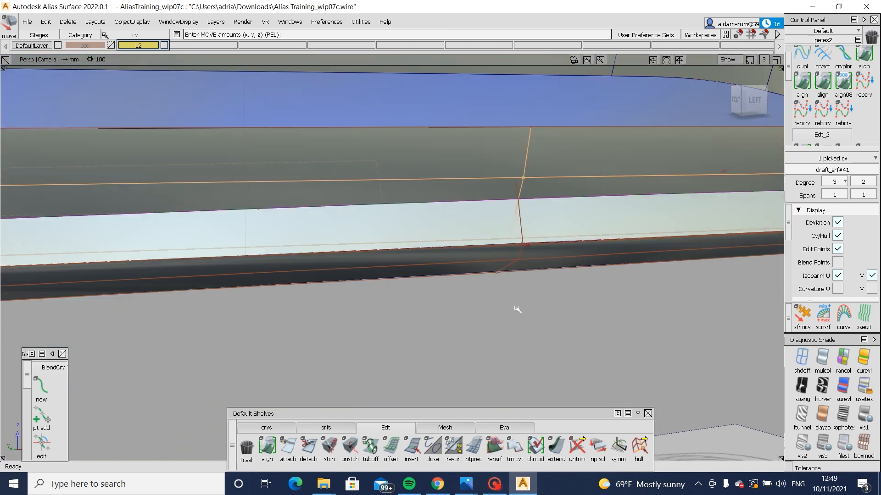
# Step: Pick the upper sill surface, apply horizontal/vertical stripe shading, and examine its highlights along the length
pyautogui.click(489, 197)
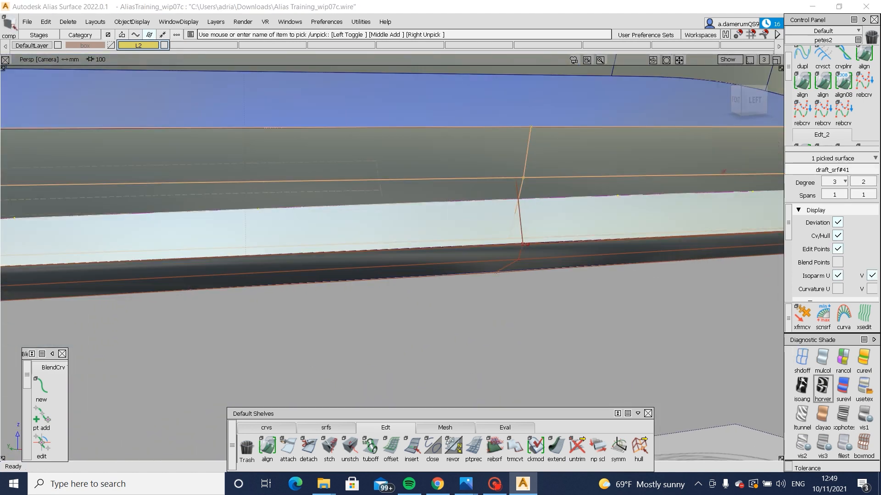
pyautogui.keyDown('alt'); pyautogui.keyDown('shift'); pyautogui.moveTo(489, 198); pyautogui.dragTo(468, 298, button='right'); pyautogui.keyUp('shift'); pyautogui.keyUp('alt')
pyautogui.keyDown('alt'); pyautogui.keyDown('shift'); pyautogui.moveTo(468, 299); pyautogui.dragTo(322, 298); pyautogui.keyUp('shift'); pyautogui.keyUp('alt')
pyautogui.keyDown('alt'); pyautogui.keyDown('shift'); pyautogui.moveTo(71, 221); pyautogui.dragTo(108, 225, button='right'); pyautogui.keyUp('shift'); pyautogui.keyUp('alt')
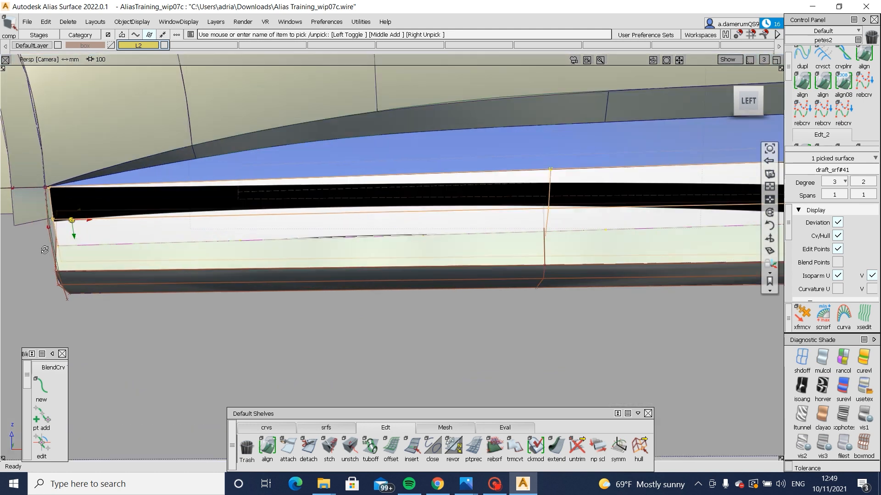
pyautogui.keyDown('alt'); pyautogui.keyDown('shift'); pyautogui.moveTo(108, 225); pyautogui.dragTo(49, 225); pyautogui.keyUp('shift'); pyautogui.keyUp('alt')
# Step: Try to move the lower CV at the upper sill surface's front end, and undo the change
pyautogui.keyDown('ctrl'); pyautogui.keyDown('shift'); pyautogui.moveTo(50, 225); pyautogui.dragTo(99, 232); pyautogui.keyUp('shift'); pyautogui.keyUp('ctrl')
pyautogui.click(57, 219)
pyautogui.press('m')
pyautogui.hotkey('ctrl', 'z')
pyautogui.keyDown('alt'); pyautogui.keyDown('shift'); pyautogui.moveTo(99, 232); pyautogui.dragTo(187, 272, button='right'); pyautogui.keyUp('shift'); pyautogui.keyUp('alt')
pyautogui.keyDown('alt'); pyautogui.keyDown('shift'); pyautogui.moveTo(209, 288); pyautogui.dragTo(234, 293); pyautogui.keyUp('shift'); pyautogui.keyUp('alt')
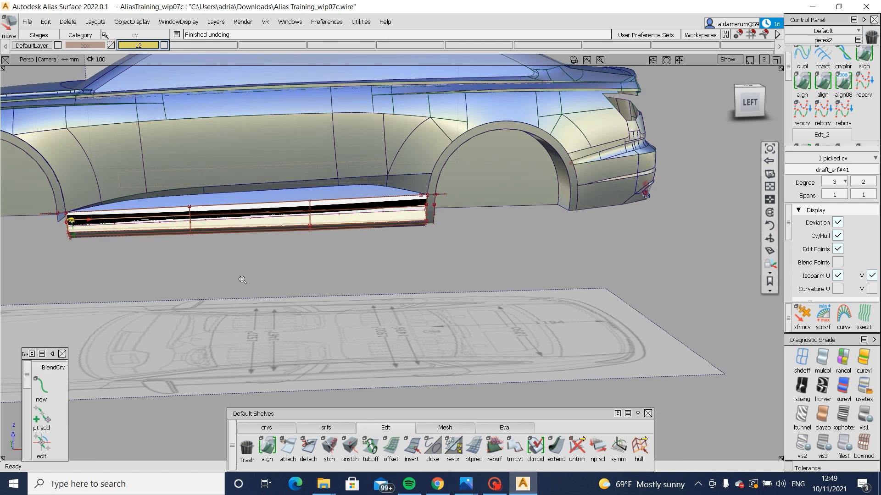
# Step: Hide the CVs and hulls of the sill surfaces and remove the highlight stripes
pyautogui.keyDown('alt'); pyautogui.keyDown('shift'); pyautogui.moveTo(242, 280); pyautogui.dragTo(250, 284, button='right'); pyautogui.keyUp('shift'); pyautogui.keyUp('alt')
pyautogui.keyDown('ctrl'); pyautogui.keyDown('shift'); pyautogui.moveTo(250, 283); pyautogui.dragTo(254, 229); pyautogui.keyUp('shift'); pyautogui.keyUp('ctrl')
pyautogui.keyDown('alt'); pyautogui.keyDown('shift'); pyautogui.moveTo(255, 229); pyautogui.dragTo(303, 215); pyautogui.keyUp('shift'); pyautogui.keyUp('alt')
pyautogui.keyDown('ctrl'); pyautogui.keyDown('shift'); pyautogui.moveTo(350, 184); pyautogui.dragTo(316, 182); pyautogui.keyUp('shift'); pyautogui.keyUp('ctrl')
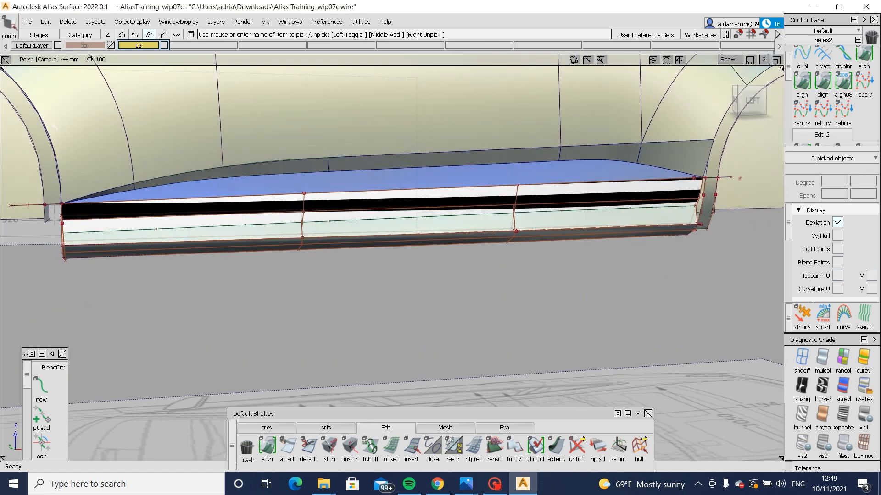
pyautogui.moveTo(54, 126); pyautogui.dragTo(699, 336)
pyautogui.keyDown('ctrl'); pyautogui.keyDown('shift'); pyautogui.moveTo(699, 336); pyautogui.dragTo(660, 317, button='right'); pyautogui.keyUp('shift'); pyautogui.keyUp('ctrl')
pyautogui.keyDown('alt'); pyautogui.keyDown('shift'); pyautogui.moveTo(635, 301); pyautogui.dragTo(673, 238); pyautogui.keyUp('shift'); pyautogui.keyUp('alt')
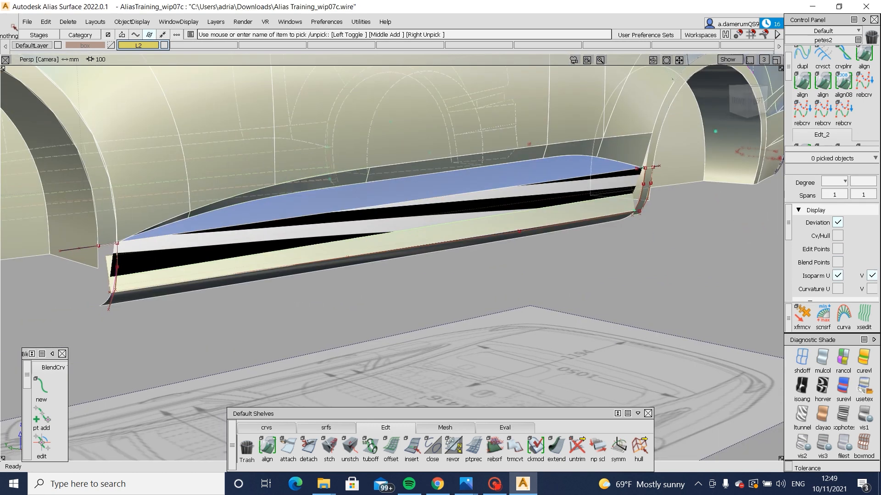
pyautogui.click(864, 388)
# Step: Examine the shaded sill and its relation to the wheel arches from the front with the model lines hidden
pyautogui.moveTo(547, 282)
pyautogui.keyDown('alt'); pyautogui.keyDown('shift'); pyautogui.mouseDown()
pyautogui.moveTo(621, 273)
pyautogui.moveTo(582, 270)
pyautogui.mouseUp(); pyautogui.keyUp('shift'); pyautogui.keyUp('alt')
pyautogui.keyDown('alt'); pyautogui.keyDown('shift'); pyautogui.moveTo(541, 266); pyautogui.dragTo(576, 257); pyautogui.keyUp('shift'); pyautogui.keyUp('alt')
pyautogui.keyDown('alt'); pyautogui.keyDown('shift'); pyautogui.moveTo(576, 257); pyautogui.dragTo(510, 273, button='right'); pyautogui.keyUp('shift'); pyautogui.keyUp('alt')
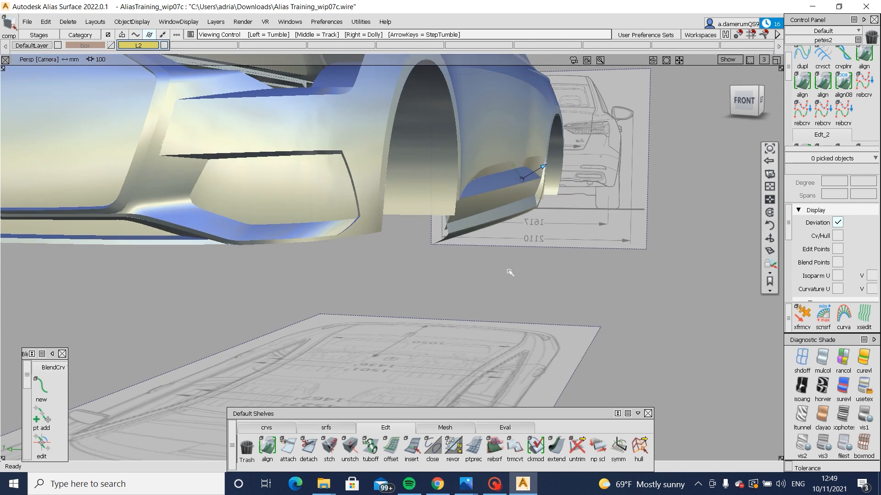
pyautogui.keyDown('alt'); pyautogui.keyDown('shift'); pyautogui.moveTo(510, 273); pyautogui.dragTo(479, 270); pyautogui.keyUp('shift'); pyautogui.keyUp('alt')
pyautogui.keyDown('alt'); pyautogui.keyDown('shift'); pyautogui.moveTo(580, 232); pyautogui.dragTo(586, 212, button='right'); pyautogui.keyUp('shift'); pyautogui.keyUp('alt')
pyautogui.keyDown('alt'); pyautogui.keyDown('shift'); pyautogui.moveTo(539, 237); pyautogui.dragTo(495, 181); pyautogui.keyUp('shift'); pyautogui.keyUp('alt')
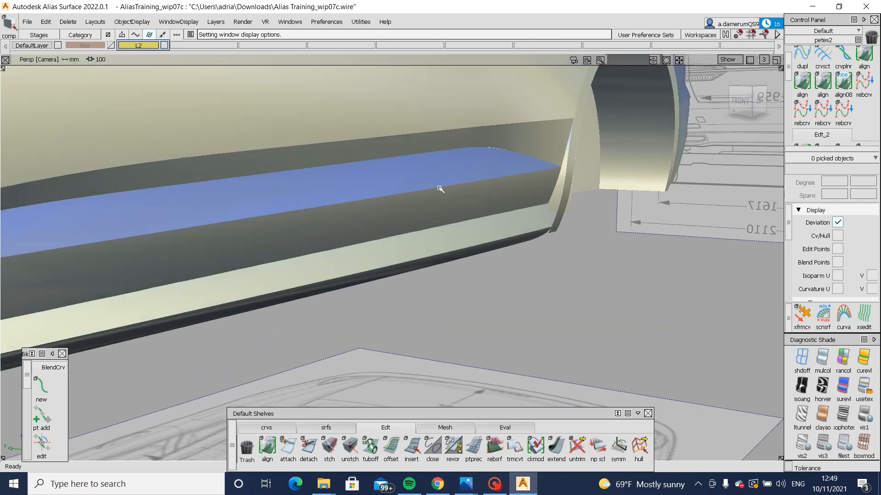
pyautogui.keyDown('alt'); pyautogui.keyDown('shift'); pyautogui.moveTo(554, 244); pyautogui.dragTo(413, 215); pyautogui.keyUp('shift'); pyautogui.keyUp('alt')
pyautogui.keyDown('alt'); pyautogui.keyDown('shift'); pyautogui.moveTo(413, 216); pyautogui.dragTo(440, 204, button='right'); pyautogui.keyUp('shift'); pyautogui.keyUp('alt')
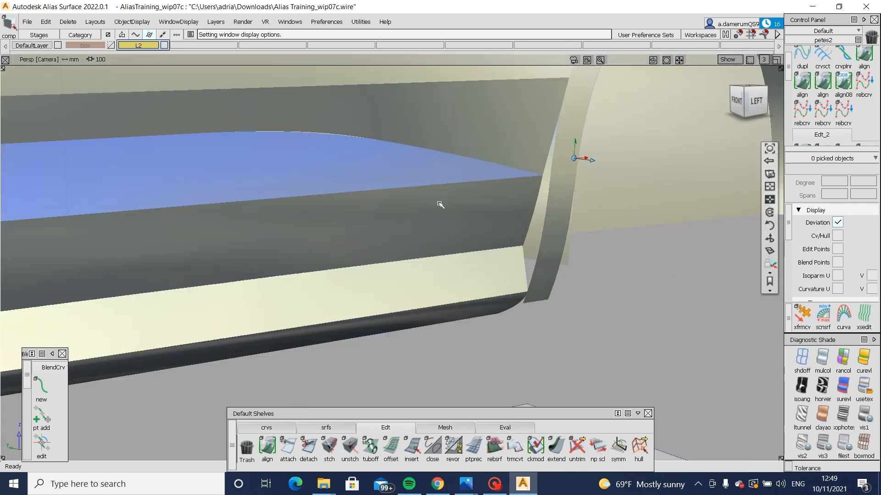
# Step: Show the model lines again and examine how the sill's ends meet the wheel arch flanges and their profile curves
pyautogui.keyDown('ctrl'); pyautogui.keyDown('shift'); pyautogui.moveTo(440, 205); pyautogui.dragTo(404, 206); pyautogui.keyUp('shift'); pyautogui.keyUp('ctrl')
pyautogui.keyDown('alt'); pyautogui.keyDown('shift'); pyautogui.moveTo(443, 209); pyautogui.dragTo(366, 222); pyautogui.keyUp('shift'); pyautogui.keyUp('alt')
pyautogui.keyDown('alt'); pyautogui.keyDown('shift'); pyautogui.moveTo(367, 223); pyautogui.dragTo(206, 246, button='right'); pyautogui.keyUp('shift'); pyautogui.keyUp('alt')
pyautogui.keyDown('alt'); pyautogui.keyDown('shift'); pyautogui.moveTo(553, 242); pyautogui.dragTo(572, 243, button='right'); pyautogui.keyUp('shift'); pyautogui.keyUp('alt')
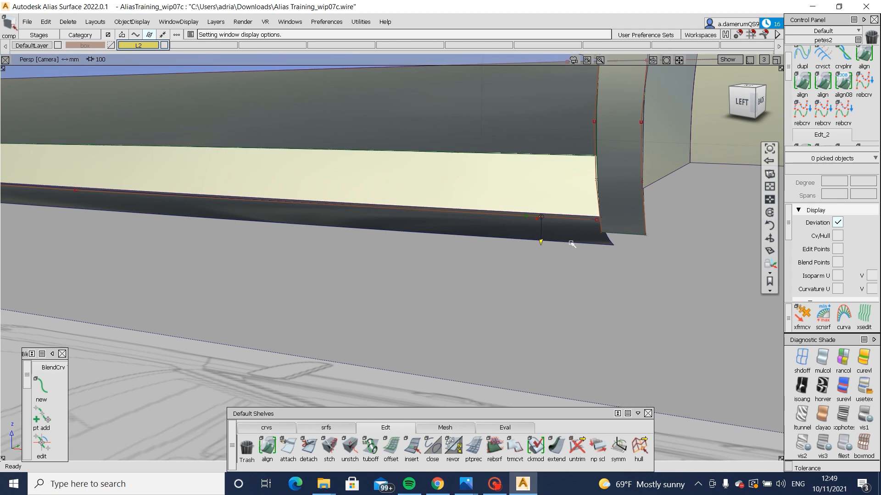
pyautogui.keyDown('alt'); pyautogui.keyDown('shift'); pyautogui.moveTo(572, 243); pyautogui.dragTo(648, 239); pyautogui.keyUp('shift'); pyautogui.keyUp('alt')
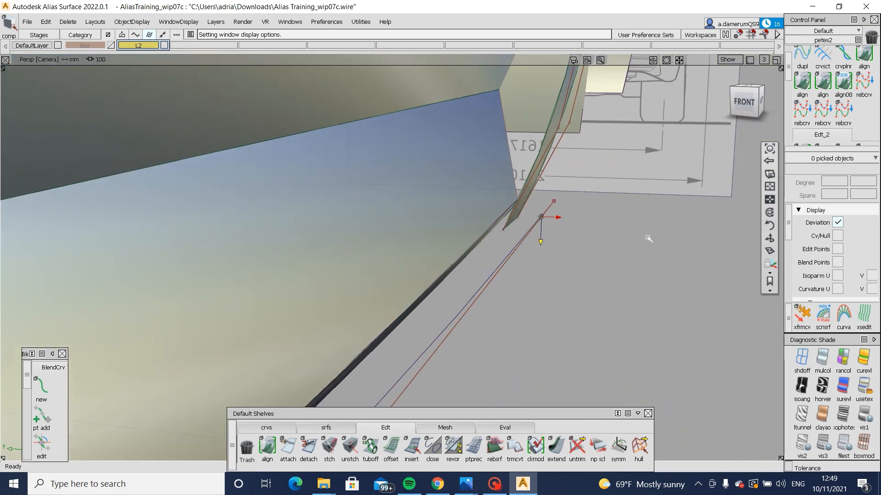
pyautogui.keyDown('alt'); pyautogui.keyDown('shift'); pyautogui.moveTo(591, 247); pyautogui.dragTo(257, 276); pyautogui.keyUp('shift'); pyautogui.keyUp('alt')
pyautogui.keyDown('alt'); pyautogui.keyDown('shift'); pyautogui.moveTo(330, 294); pyautogui.dragTo(263, 313, button='right'); pyautogui.keyUp('shift'); pyautogui.keyUp('alt')
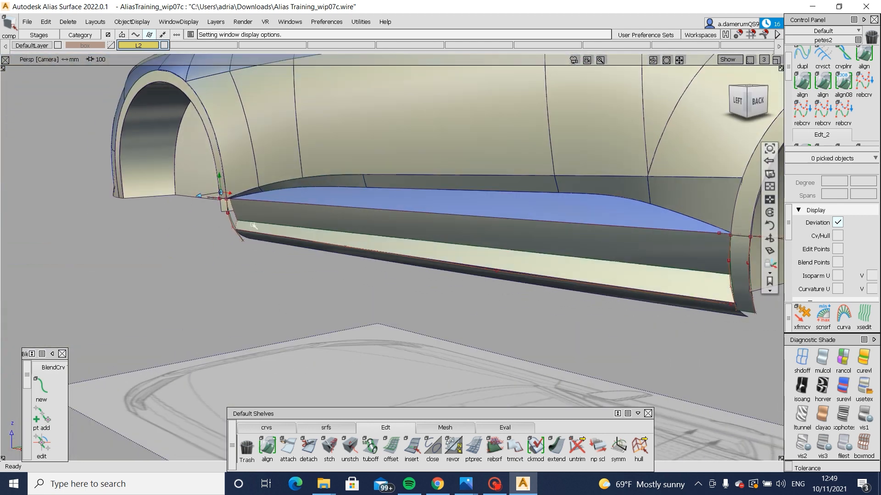
# Step: Pick a CV on the profile curve between the front wheel arch and the sill's front end, and nudge it slightly
pyautogui.keyDown('alt'); pyautogui.keyDown('shift'); pyautogui.moveTo(221, 192); pyautogui.dragTo(270, 209, button='right'); pyautogui.keyUp('shift'); pyautogui.keyUp('alt')
pyautogui.moveTo(241, 242); pyautogui.dragTo(325, 276)
pyautogui.keyDown('alt'); pyautogui.keyDown('shift'); pyautogui.moveTo(325, 276); pyautogui.dragTo(356, 286, button='right'); pyautogui.keyUp('shift'); pyautogui.keyUp('alt')
pyautogui.keyDown('alt'); pyautogui.keyDown('shift'); pyautogui.moveTo(355, 285); pyautogui.dragTo(226, 302); pyautogui.keyUp('shift'); pyautogui.keyUp('alt')
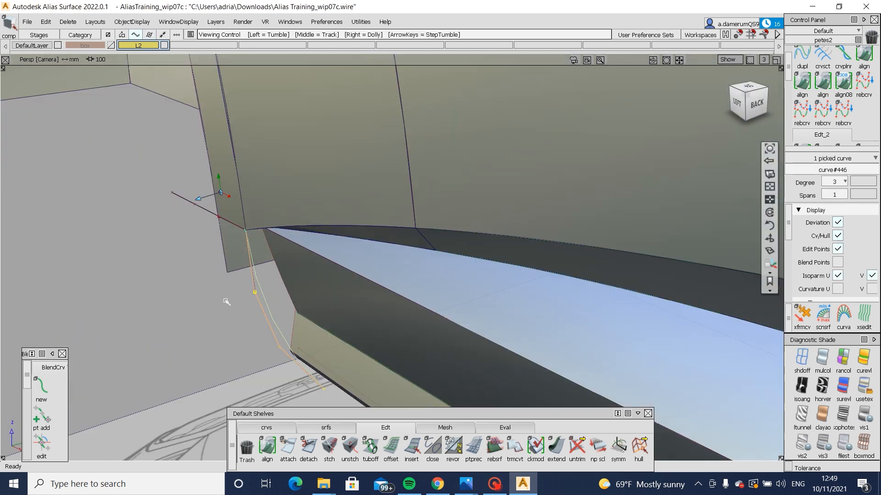
pyautogui.keyDown('alt'); pyautogui.keyDown('shift'); pyautogui.moveTo(300, 339); pyautogui.dragTo(306, 293, button='middle'); pyautogui.keyUp('shift'); pyautogui.keyUp('alt')
pyautogui.moveTo(306, 293)
pyautogui.keyDown('alt'); pyautogui.keyDown('shift'); pyautogui.mouseDown()
pyautogui.moveTo(288, 297)
pyautogui.moveTo(294, 290)
pyautogui.moveTo(266, 263)
pyautogui.moveTo(321, 290)
pyautogui.mouseUp(); pyautogui.keyUp('shift'); pyautogui.keyUp('alt')
pyautogui.keyDown('alt'); pyautogui.keyDown('shift'); pyautogui.moveTo(320, 290); pyautogui.dragTo(342, 298, button='right'); pyautogui.keyUp('shift'); pyautogui.keyUp('alt')
pyautogui.keyDown('alt'); pyautogui.keyDown('shift'); pyautogui.moveTo(342, 298); pyautogui.dragTo(293, 308); pyautogui.keyUp('shift'); pyautogui.keyUp('alt')
pyautogui.keyDown('ctrl'); pyautogui.keyDown('shift'); pyautogui.moveTo(293, 307); pyautogui.dragTo(265, 318, button='right'); pyautogui.keyUp('shift'); pyautogui.keyUp('ctrl')
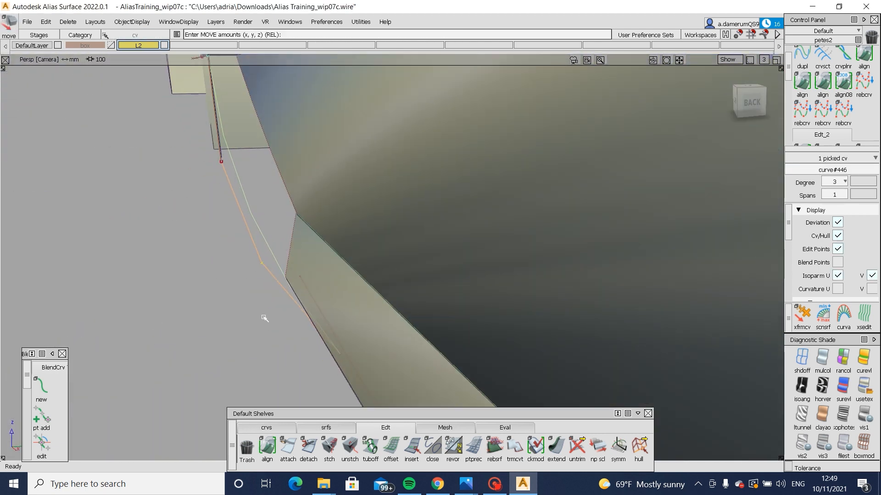
pyautogui.moveTo(263, 318); pyautogui.dragTo(262, 318)
# Step: Duplicate the profile curve at the sill's front end and move the copy forward to the arch flange's front corner
pyautogui.keyDown('alt'); pyautogui.keyDown('shift'); pyautogui.moveTo(240, 332); pyautogui.dragTo(202, 334, button='right'); pyautogui.keyUp('shift'); pyautogui.keyUp('alt')
pyautogui.keyDown('alt'); pyautogui.keyDown('shift'); pyautogui.moveTo(201, 334); pyautogui.dragTo(454, 325); pyautogui.keyUp('shift'); pyautogui.keyUp('alt')
pyautogui.keyDown('ctrl'); pyautogui.keyDown('shift'); pyautogui.moveTo(303, 257); pyautogui.dragTo(275, 251); pyautogui.keyUp('shift'); pyautogui.keyUp('ctrl')
pyautogui.click(274, 250)
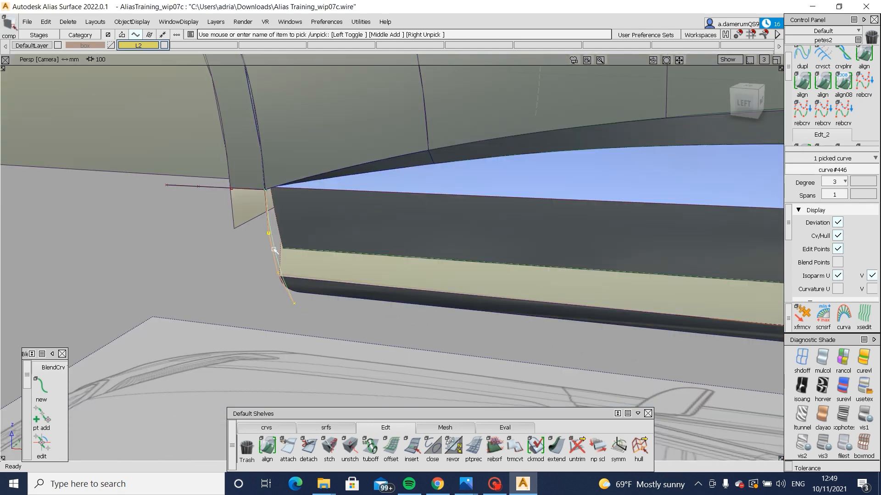
pyautogui.hotkey('ctrl', 'c')
pyautogui.hotkey('ctrl', 'v')
pyautogui.keyDown('alt'); pyautogui.keyDown('shift'); pyautogui.moveTo(180, 228); pyautogui.dragTo(247, 257); pyautogui.keyUp('shift'); pyautogui.keyUp('alt')
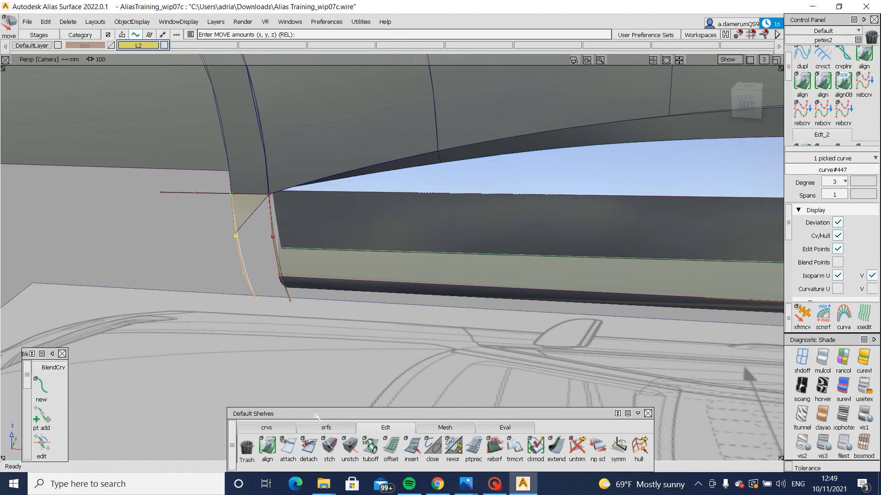
# Step: Try to build a two-rail birail surface from the front arch flange's end edge along the two sill profile curves
pyautogui.click(326, 427)
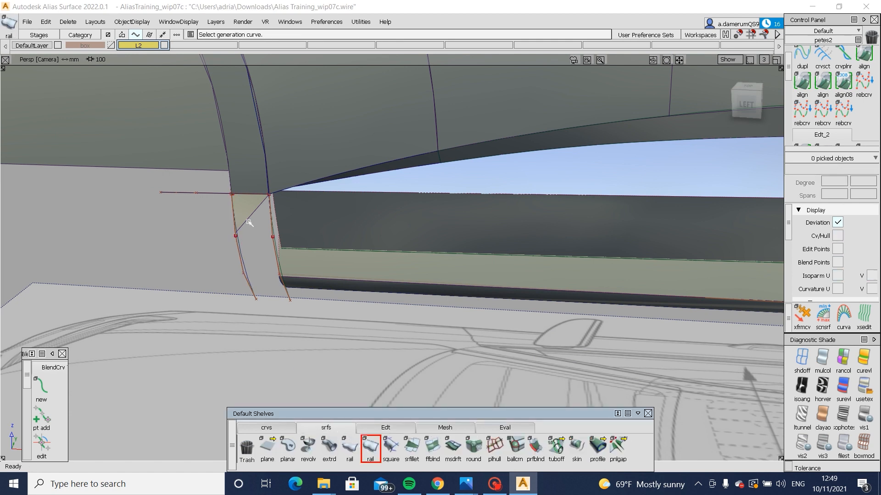
pyautogui.click(248, 193)
pyautogui.click(263, 200)
pyautogui.click(272, 224)
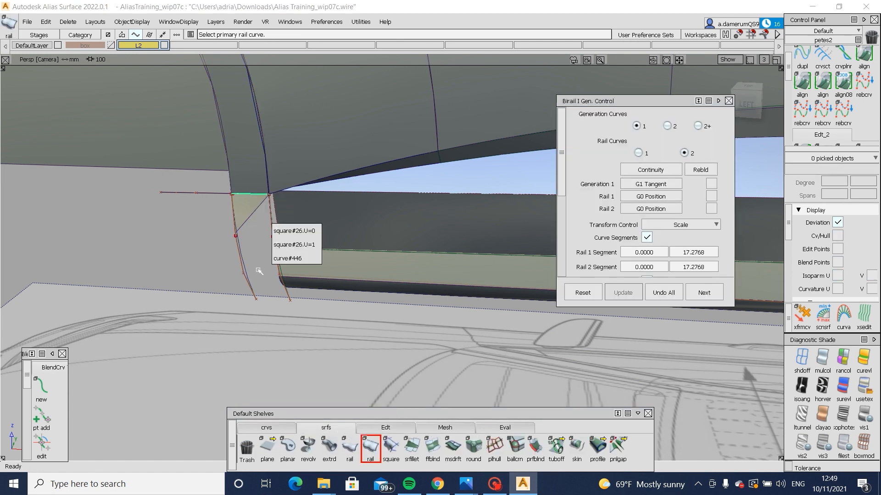
pyautogui.click(289, 258)
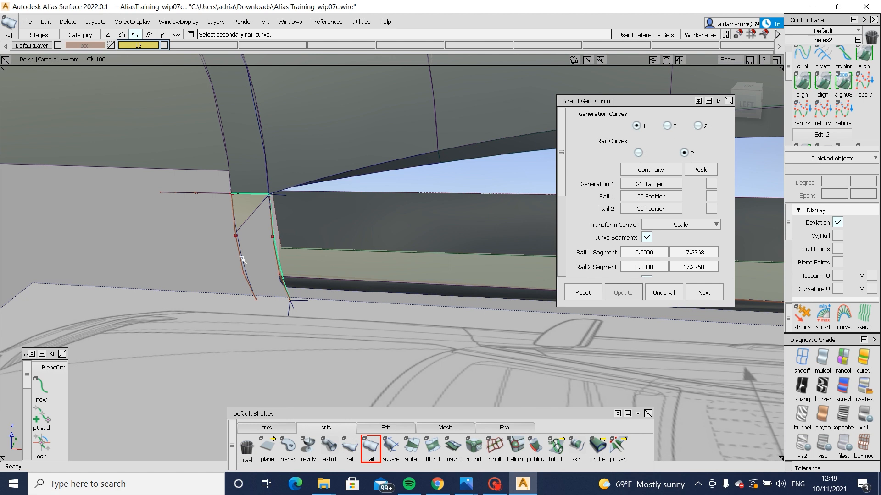
pyautogui.click(242, 259)
pyautogui.keyDown('alt'); pyautogui.keyDown('shift'); pyautogui.moveTo(243, 257); pyautogui.dragTo(246, 173); pyautogui.keyUp('shift'); pyautogui.keyUp('alt')
pyautogui.keyDown('alt'); pyautogui.keyDown('shift'); pyautogui.moveTo(242, 164); pyautogui.dragTo(257, 170, button='right'); pyautogui.keyUp('shift'); pyautogui.keyUp('alt')
pyautogui.keyDown('alt'); pyautogui.keyDown('shift'); pyautogui.moveTo(250, 172); pyautogui.dragTo(244, 222); pyautogui.keyUp('shift'); pyautogui.keyUp('alt')
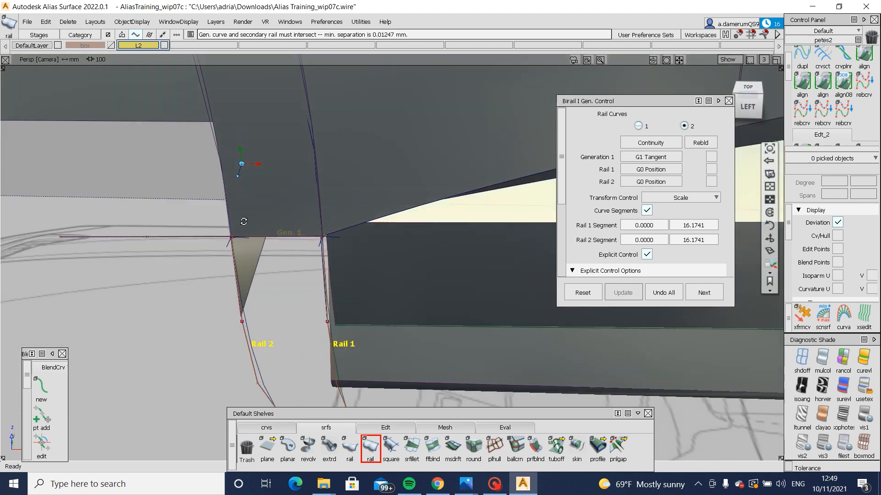
pyautogui.keyDown('alt'); pyautogui.keyDown('shift'); pyautogui.moveTo(244, 222); pyautogui.dragTo(381, 277, button='right'); pyautogui.keyUp('shift'); pyautogui.keyUp('alt')
pyautogui.keyDown('alt'); pyautogui.keyDown('shift'); pyautogui.moveTo(381, 277); pyautogui.dragTo(284, 218, button='middle'); pyautogui.keyUp('shift'); pyautogui.keyUp('alt')
pyautogui.hotkey('ctrl', 'z')
# Step: Try to align the profile curve at the flange's sill-side corner to the arch flange edge with G1 continuity
pyautogui.keyDown('alt'); pyautogui.keyDown('shift'); pyautogui.moveTo(315, 182); pyautogui.dragTo(252, 261); pyautogui.keyUp('shift'); pyautogui.keyUp('alt')
pyautogui.click(257, 271)
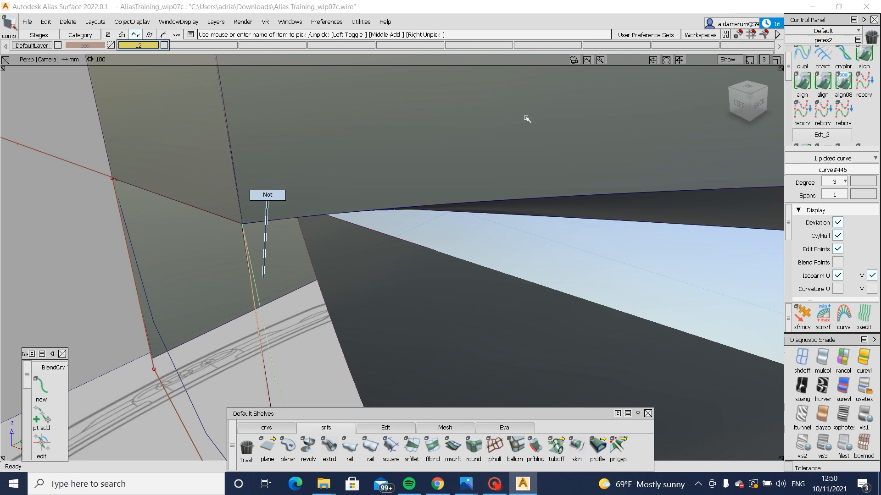
pyautogui.click(802, 82)
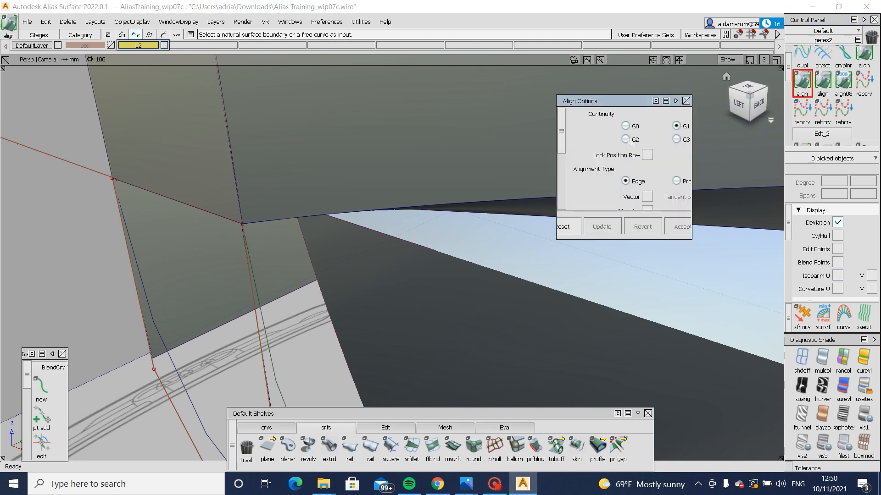
pyautogui.click(245, 252)
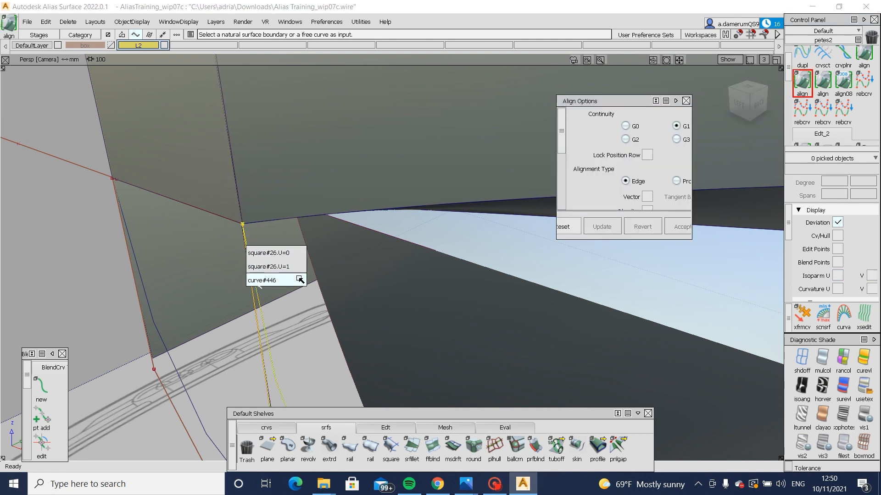
pyautogui.click(241, 210)
pyautogui.click(182, 206)
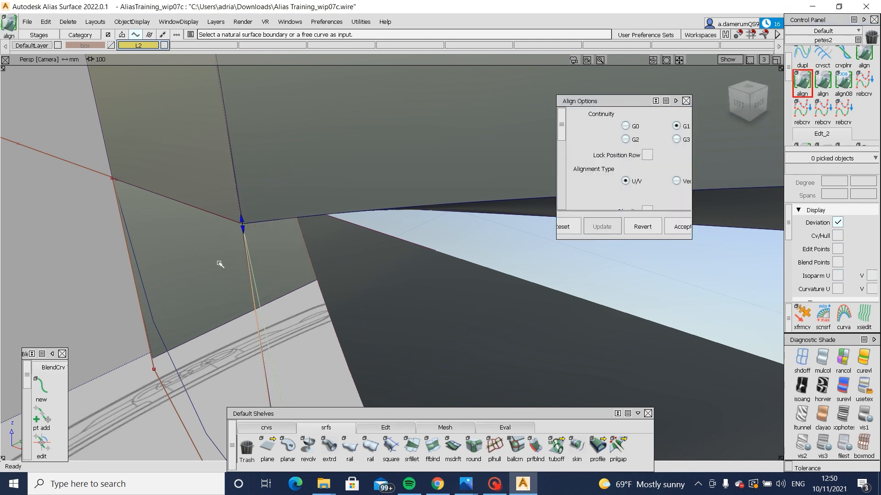
pyautogui.keyDown('ctrl'); pyautogui.keyDown('shift'); pyautogui.moveTo(168, 205); pyautogui.dragTo(170, 196); pyautogui.keyUp('shift'); pyautogui.keyUp('ctrl')
pyautogui.keyDown('ctrl'); pyautogui.keyDown('shift'); pyautogui.moveTo(175, 289); pyautogui.dragTo(98, 232); pyautogui.keyUp('shift'); pyautogui.keyUp('ctrl')
pyautogui.moveTo(98, 231); pyautogui.dragTo(429, 244)
# Step: Align both profile curves below the front arch flange to the flange's side edges with G1 continuity
pyautogui.click(802, 83)
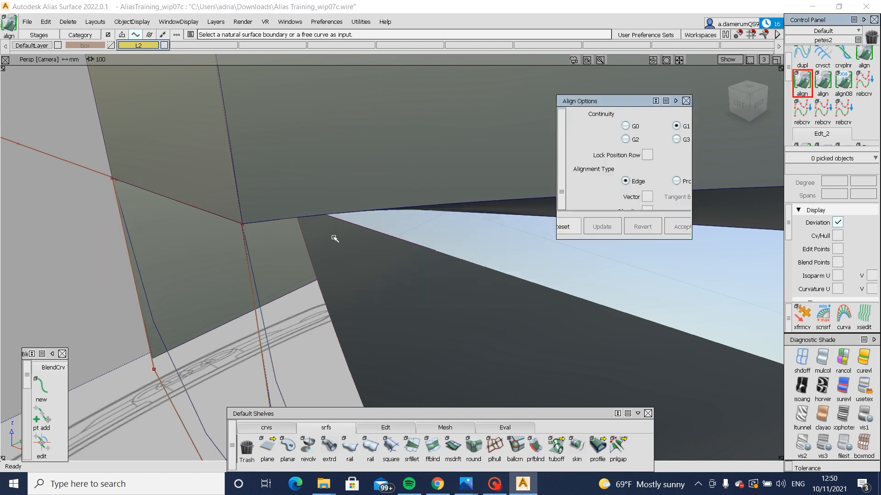
pyautogui.click(249, 245)
pyautogui.click(297, 276)
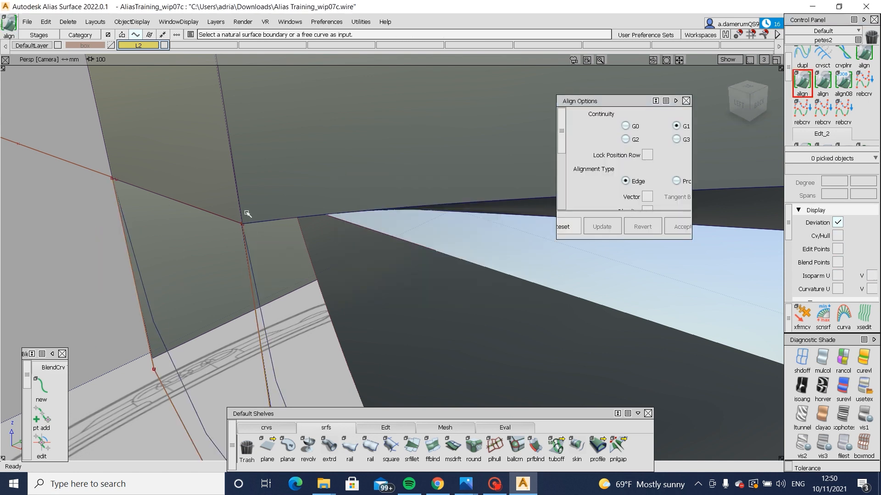
pyautogui.click(239, 211)
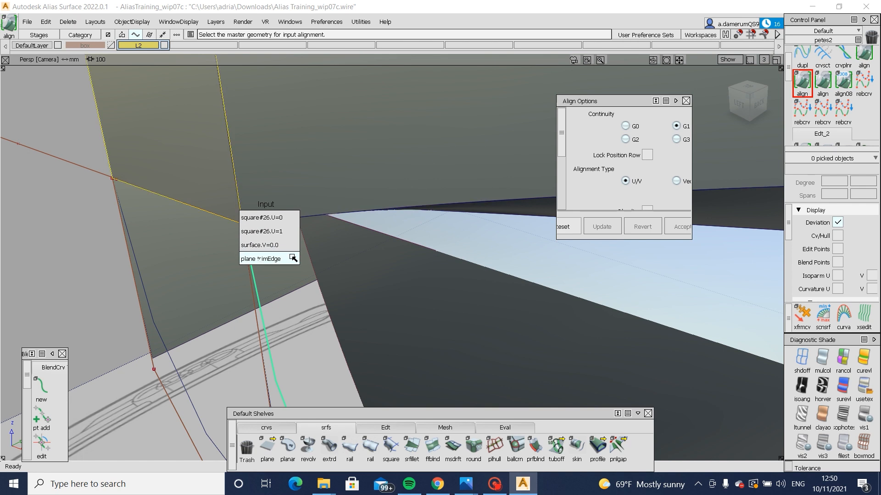
pyautogui.click(291, 258)
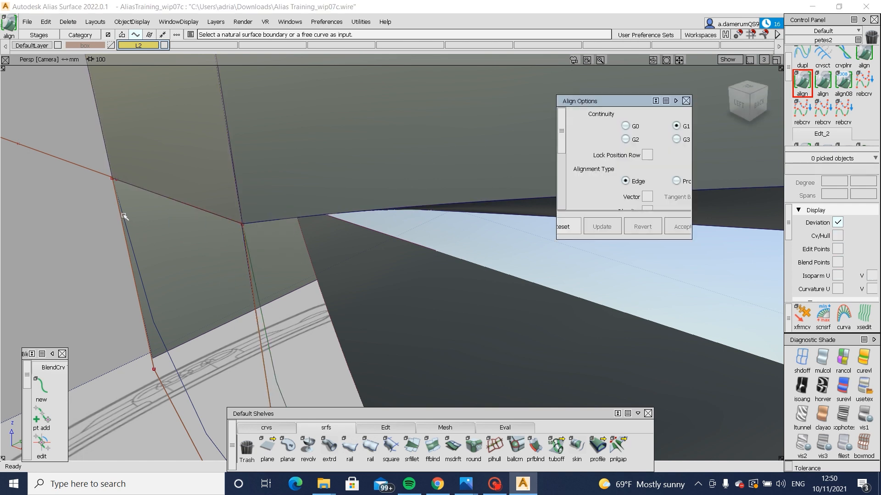
pyautogui.click(120, 193)
pyautogui.click(108, 158)
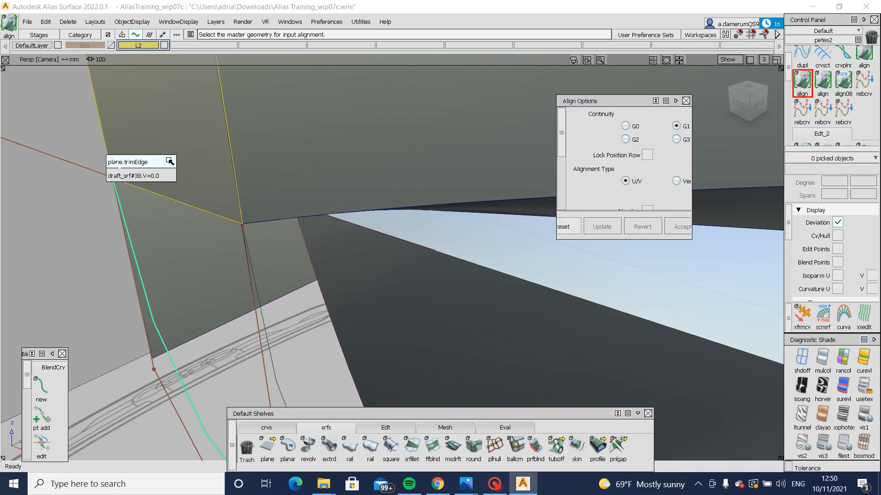
pyautogui.click(133, 175)
# Step: Examine the aligned flange curves and their relation to the arch and sill, both close up and across the whole car side
pyautogui.moveTo(171, 193)
pyautogui.keyDown('alt'); pyautogui.keyDown('shift'); pyautogui.mouseDown()
pyautogui.moveTo(271, 197)
pyautogui.moveTo(210, 200)
pyautogui.mouseUp(); pyautogui.keyUp('shift'); pyautogui.keyUp('alt')
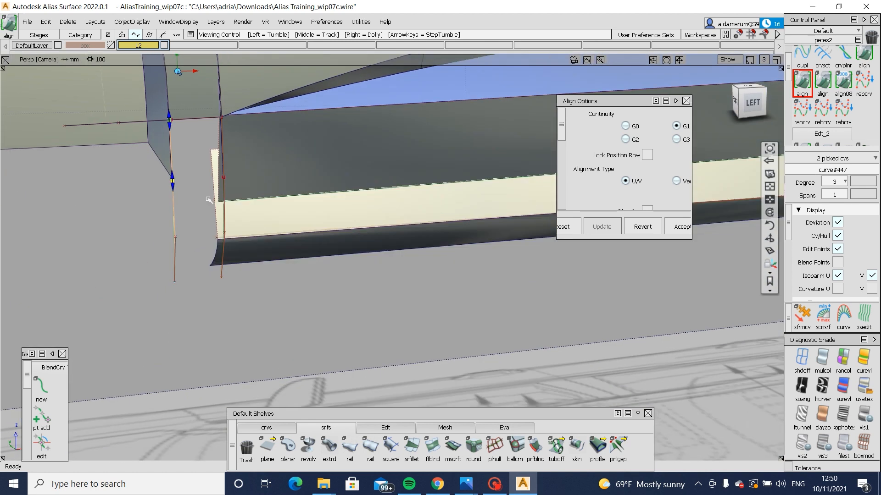
pyautogui.keyDown('alt'); pyautogui.keyDown('shift'); pyautogui.moveTo(211, 201); pyautogui.dragTo(311, 258, button='middle'); pyautogui.keyUp('shift'); pyautogui.keyUp('alt')
pyautogui.keyDown('alt'); pyautogui.keyDown('shift'); pyautogui.moveTo(334, 160); pyautogui.dragTo(321, 160, button='right'); pyautogui.keyUp('shift'); pyautogui.keyUp('alt')
pyautogui.keyDown('alt'); pyautogui.keyDown('shift'); pyautogui.moveTo(321, 160); pyautogui.dragTo(393, 238, button='middle'); pyautogui.keyUp('shift'); pyautogui.keyUp('alt')
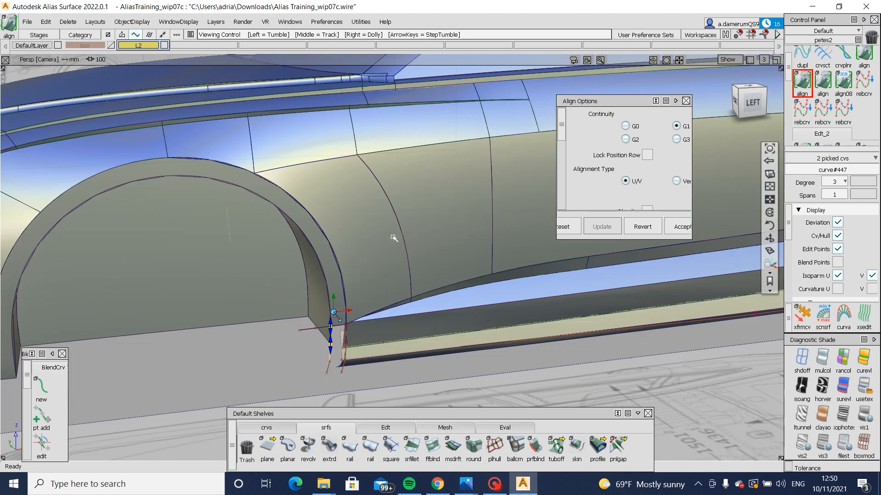
pyautogui.keyDown('ctrl'); pyautogui.keyDown('shift'); pyautogui.moveTo(393, 238); pyautogui.dragTo(390, 287, button='right'); pyautogui.keyUp('shift'); pyautogui.keyUp('ctrl')
pyautogui.keyDown('alt'); pyautogui.keyDown('shift'); pyautogui.moveTo(463, 297); pyautogui.dragTo(459, 277); pyautogui.keyUp('shift'); pyautogui.keyUp('alt')
pyautogui.keyDown('alt'); pyautogui.keyDown('shift'); pyautogui.moveTo(459, 277); pyautogui.dragTo(298, 293, button='right'); pyautogui.keyUp('shift'); pyautogui.keyUp('alt')
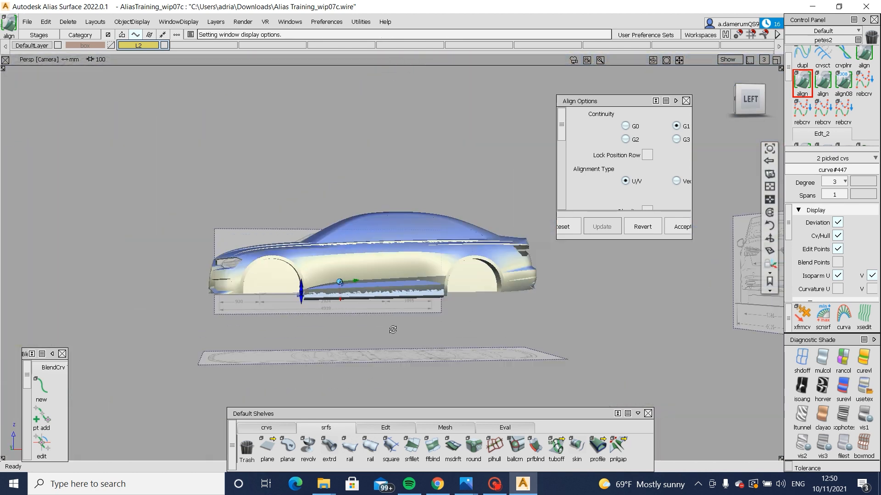
pyautogui.keyDown('alt'); pyautogui.keyDown('shift'); pyautogui.moveTo(393, 331); pyautogui.dragTo(545, 313); pyautogui.keyUp('shift'); pyautogui.keyUp('alt')
pyautogui.keyDown('alt'); pyautogui.keyDown('shift'); pyautogui.moveTo(257, 310); pyautogui.dragTo(239, 303); pyautogui.keyUp('shift'); pyautogui.keyUp('alt')
pyautogui.keyDown('alt'); pyautogui.keyDown('shift'); pyautogui.moveTo(288, 348); pyautogui.dragTo(390, 328, button='right'); pyautogui.keyUp('shift'); pyautogui.keyUp('alt')
pyautogui.keyDown('alt'); pyautogui.keyDown('shift'); pyautogui.moveTo(390, 327); pyautogui.dragTo(230, 328); pyautogui.keyUp('shift'); pyautogui.keyUp('alt')
pyautogui.keyDown('alt'); pyautogui.keyDown('shift'); pyautogui.moveTo(230, 328); pyautogui.dragTo(260, 326, button='right'); pyautogui.keyUp('shift'); pyautogui.keyUp('alt')
pyautogui.keyDown('alt'); pyautogui.keyDown('shift'); pyautogui.moveTo(260, 326); pyautogui.dragTo(243, 319); pyautogui.keyUp('shift'); pyautogui.keyUp('alt')
pyautogui.keyDown('alt'); pyautogui.keyDown('shift'); pyautogui.moveTo(379, 290); pyautogui.dragTo(470, 318, button='right'); pyautogui.keyUp('shift'); pyautogui.keyUp('alt')
pyautogui.keyDown('alt'); pyautogui.keyDown('shift'); pyautogui.moveTo(470, 318); pyautogui.dragTo(298, 344); pyautogui.keyUp('shift'); pyautogui.keyUp('alt')
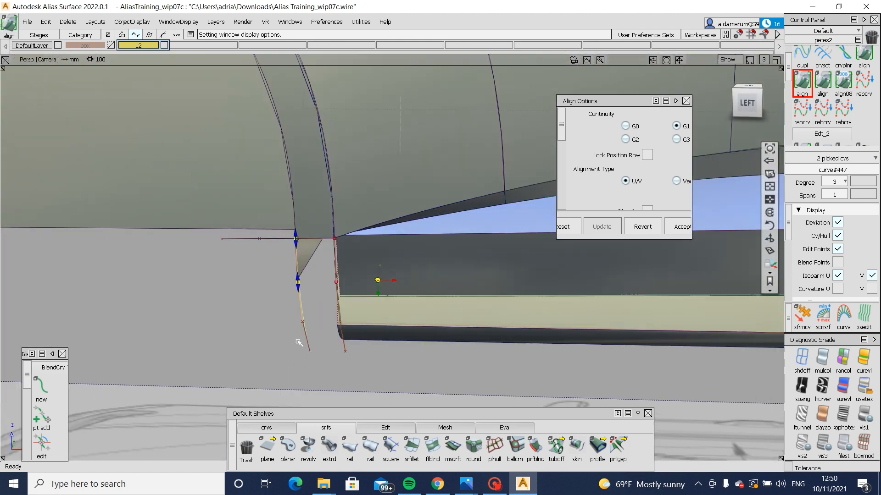
pyautogui.keyDown('alt'); pyautogui.keyDown('shift'); pyautogui.moveTo(299, 344); pyautogui.dragTo(316, 343, button='right'); pyautogui.keyUp('shift'); pyautogui.keyUp('alt')
pyautogui.keyDown('ctrl'); pyautogui.keyDown('shift'); pyautogui.moveTo(317, 343); pyautogui.dragTo(317, 367); pyautogui.keyUp('shift'); pyautogui.keyUp('ctrl')
# Step: Extend the front arch flange downward with a two-rail birail surface from its end edge along the two aligned curves
pyautogui.click(370, 446)
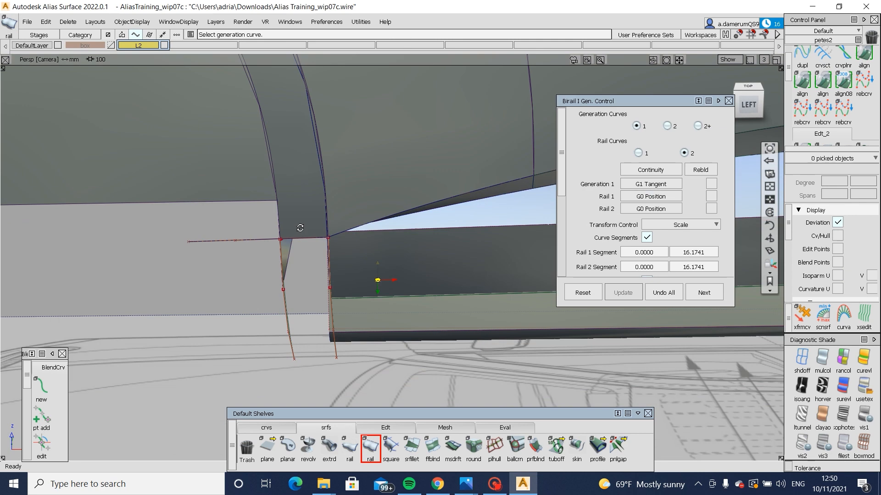
pyautogui.click(340, 251)
pyautogui.keyDown('alt'); pyautogui.keyDown('shift'); pyautogui.moveTo(355, 278); pyautogui.dragTo(530, 310); pyautogui.keyUp('shift'); pyautogui.keyUp('alt')
pyautogui.click(291, 302)
# Step: In the left orthographic view with shading off, draw a near-vertical edit point curve across the sill ahead of the rear arch
pyautogui.keyDown('alt'); pyautogui.keyDown('shift'); pyautogui.moveTo(530, 311); pyautogui.dragTo(274, 224, button='middle'); pyautogui.keyUp('shift'); pyautogui.keyUp('alt')
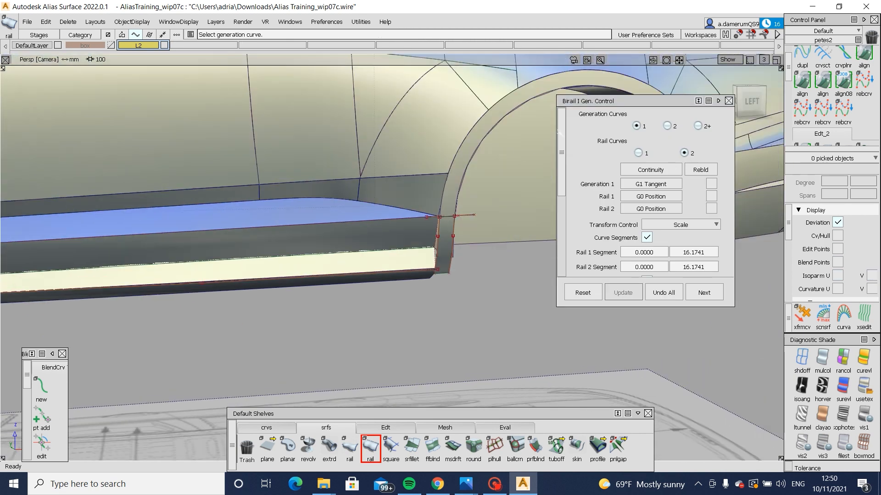
pyautogui.click(751, 101)
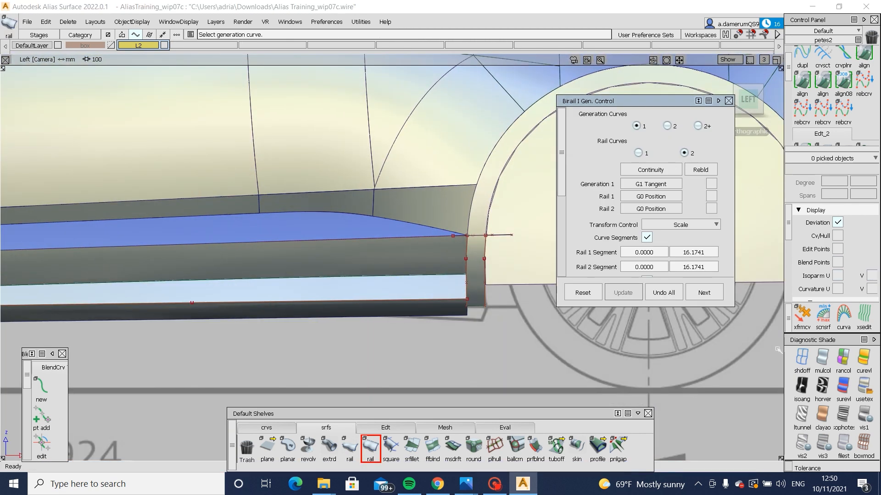
pyautogui.click(801, 358)
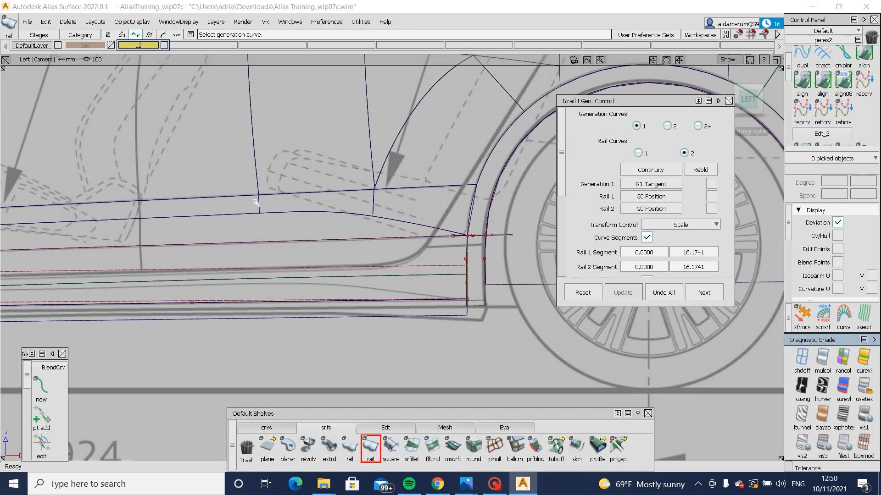
pyautogui.click(285, 430)
pyautogui.click(288, 445)
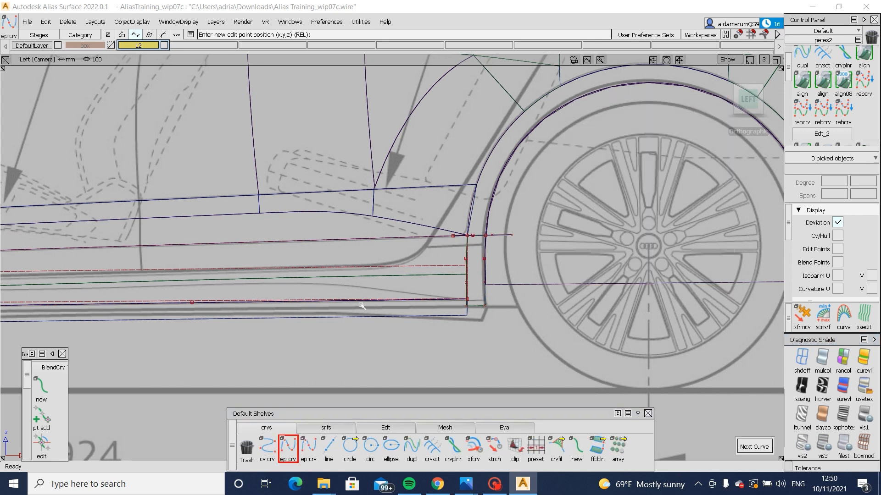
pyautogui.click(264, 334)
pyautogui.click(239, 193)
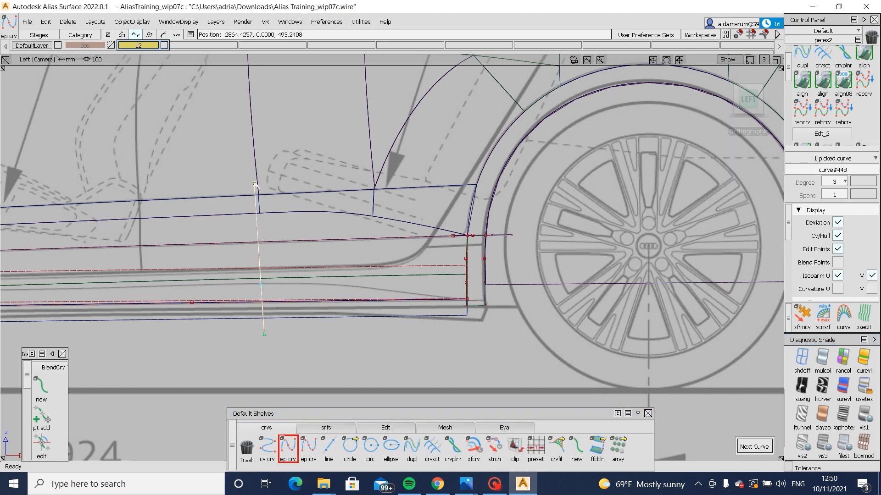
# Step: Restore the shading and project the near-vertical curve onto the sill surfaces along the side view direction
pyautogui.moveTo(339, 256)
pyautogui.keyDown('ctrl'); pyautogui.keyDown('shift'); pyautogui.mouseDown()
pyautogui.moveTo(338, 274)
pyautogui.moveTo(289, 263)
pyautogui.mouseUp(); pyautogui.keyUp('shift'); pyautogui.keyUp('ctrl')
pyautogui.click(864, 386)
pyautogui.click(289, 263)
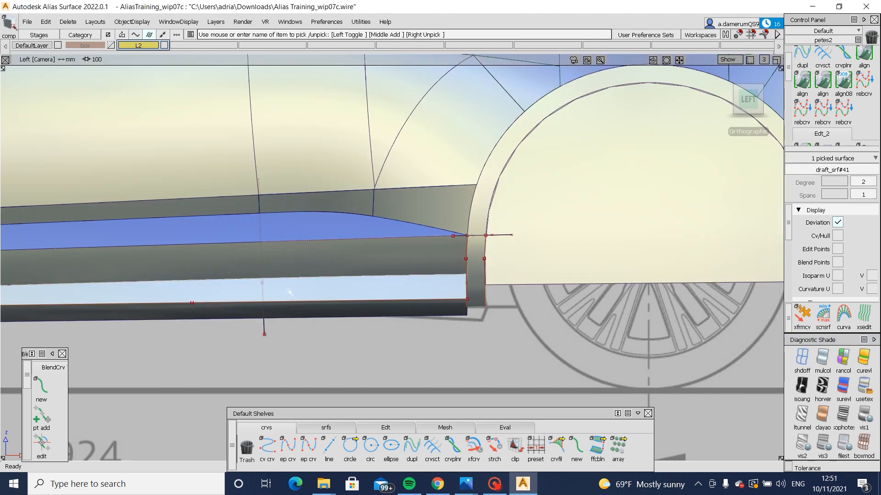
pyautogui.keyDown('ctrl'); pyautogui.keyDown('shift'); pyautogui.moveTo(233, 306); pyautogui.dragTo(244, 260, button='right'); pyautogui.keyUp('shift'); pyautogui.keyUp('ctrl')
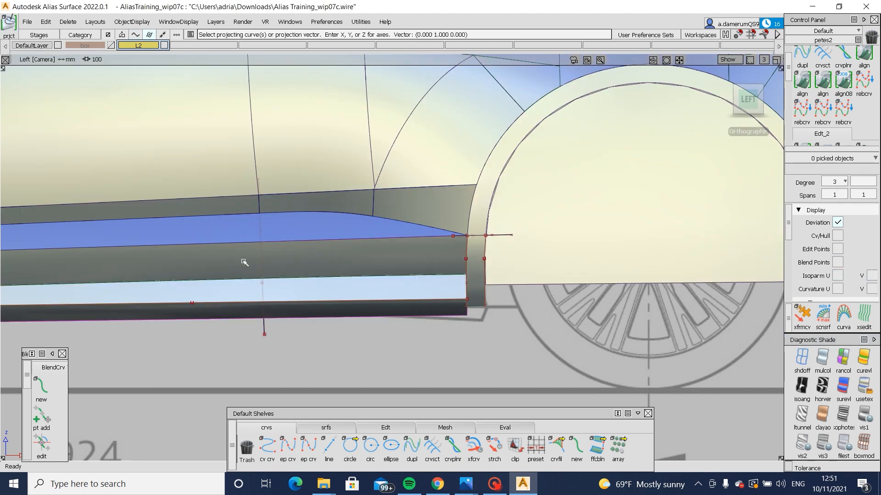
pyautogui.click(264, 327)
pyautogui.press('space')
pyautogui.keyDown('ctrl'); pyautogui.keyDown('shift'); pyautogui.moveTo(285, 229); pyautogui.dragTo(257, 229); pyautogui.keyUp('shift'); pyautogui.keyUp('ctrl')
pyautogui.click(224, 233)
pyautogui.keyDown('ctrl'); pyautogui.keyDown('shift'); pyautogui.moveTo(224, 233); pyautogui.dragTo(293, 237, button='right'); pyautogui.keyUp('shift'); pyautogui.keyUp('ctrl')
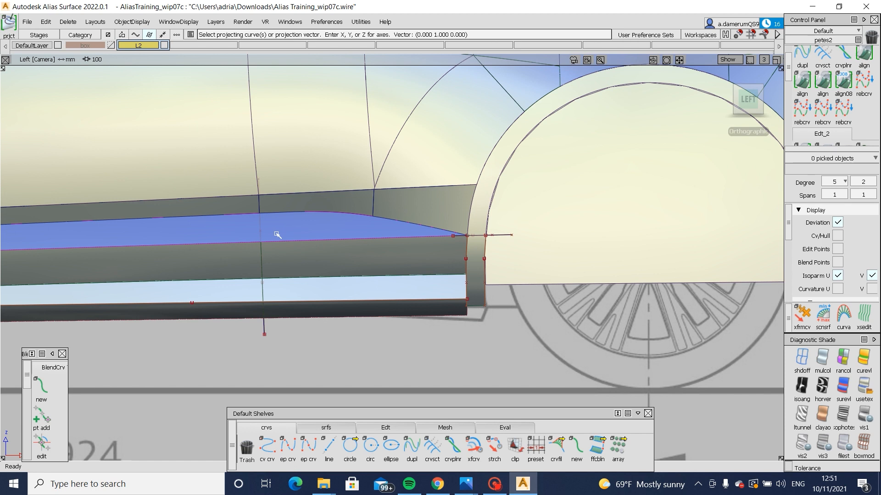
pyautogui.click(226, 265)
# Step: Trim the sill surfaces at the projected curve, discarding the portions toward the rear wheel arch
pyautogui.keyDown('alt'); pyautogui.keyDown('shift'); pyautogui.moveTo(226, 265); pyautogui.dragTo(228, 285); pyautogui.keyUp('shift'); pyautogui.keyUp('alt')
pyautogui.keyDown('ctrl'); pyautogui.keyDown('shift'); pyautogui.moveTo(228, 284); pyautogui.dragTo(228, 257, button='right'); pyautogui.keyUp('shift'); pyautogui.keyUp('ctrl')
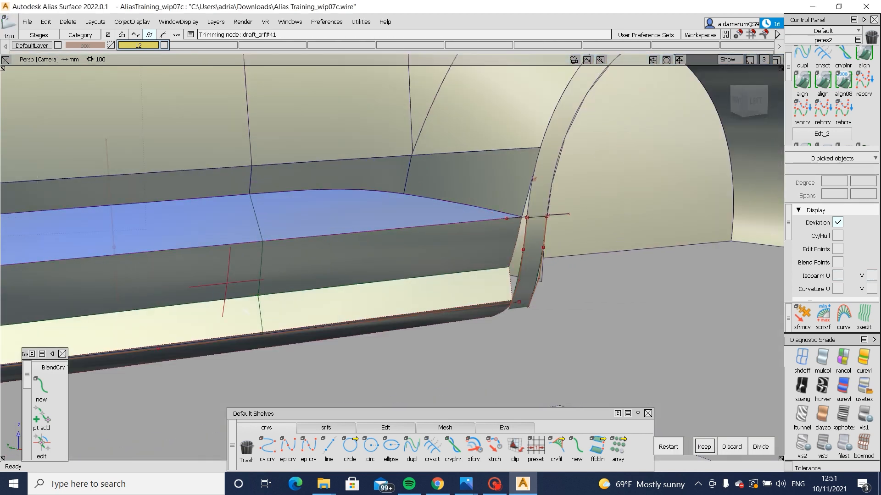
pyautogui.click(256, 279)
pyautogui.keyDown('alt'); pyautogui.keyDown('shift'); pyautogui.moveTo(344, 361); pyautogui.dragTo(344, 380); pyautogui.keyUp('shift'); pyautogui.keyUp('alt')
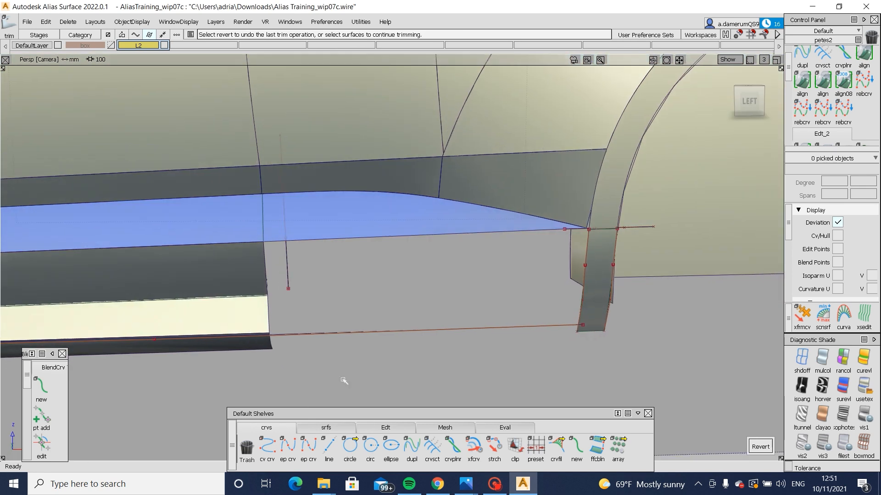
# Step: Untrim the sill's two lower surfaces to restore them up to the rear arch flange
pyautogui.click(328, 428)
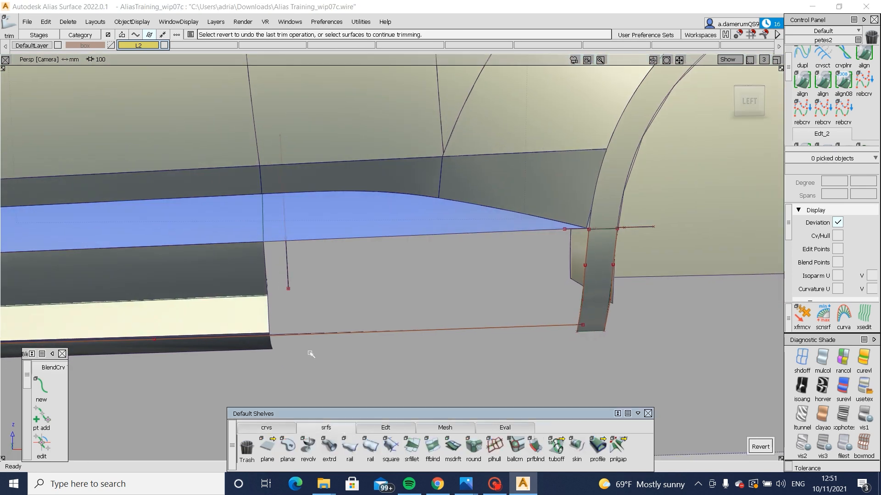
pyautogui.click(361, 426)
pyautogui.click(426, 294)
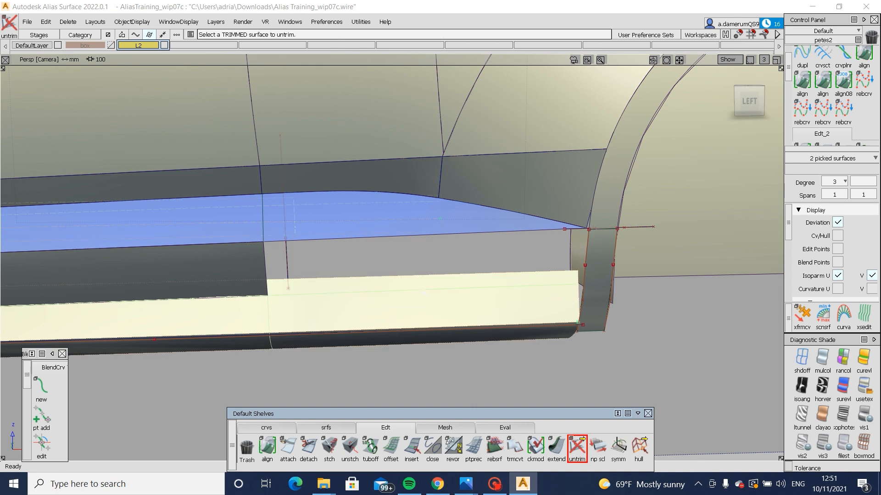
pyautogui.click(502, 327)
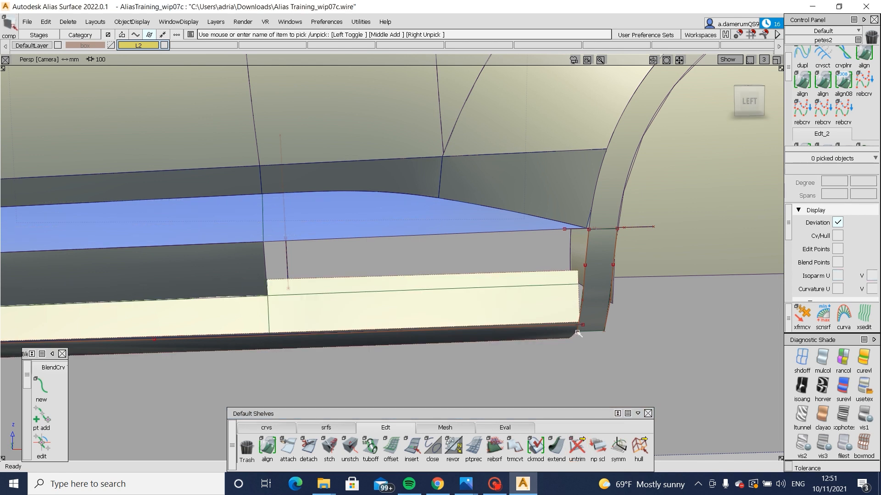
# Step: Build a Skin surface from the sill's trimmed upright edge to the profile curve at the rear arch flange
pyautogui.click(350, 429)
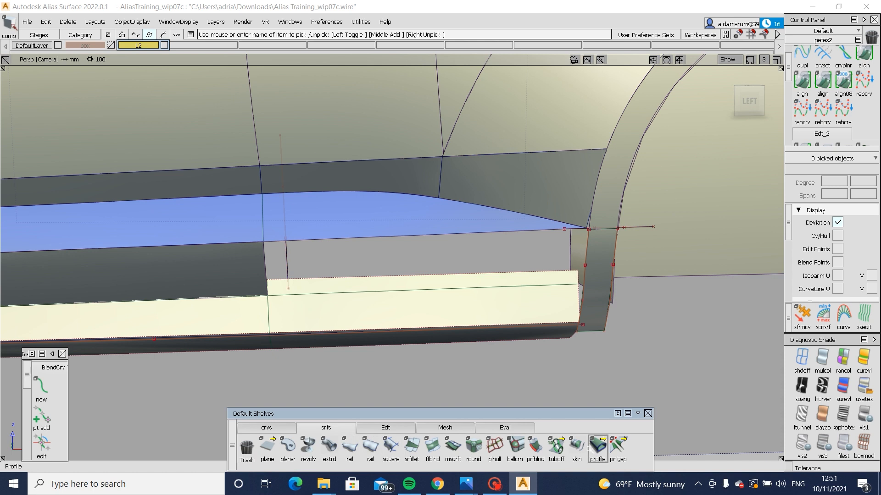
pyautogui.doubleClick(577, 446)
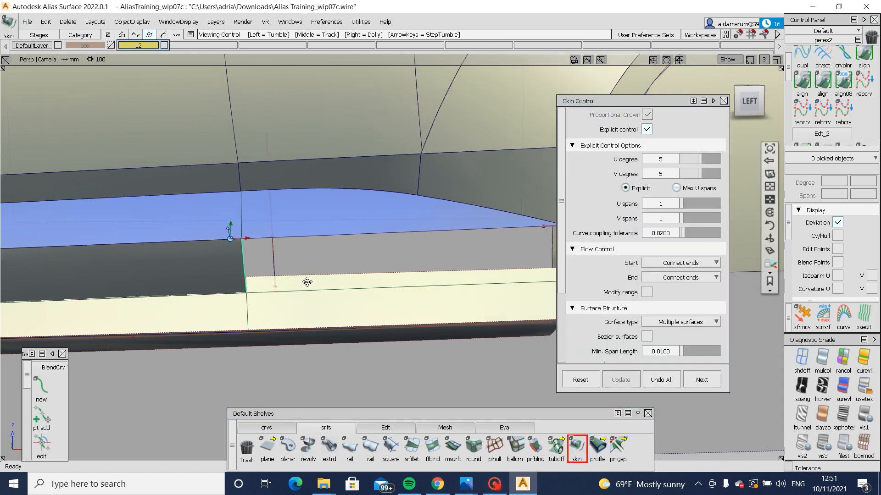
pyautogui.click(474, 247)
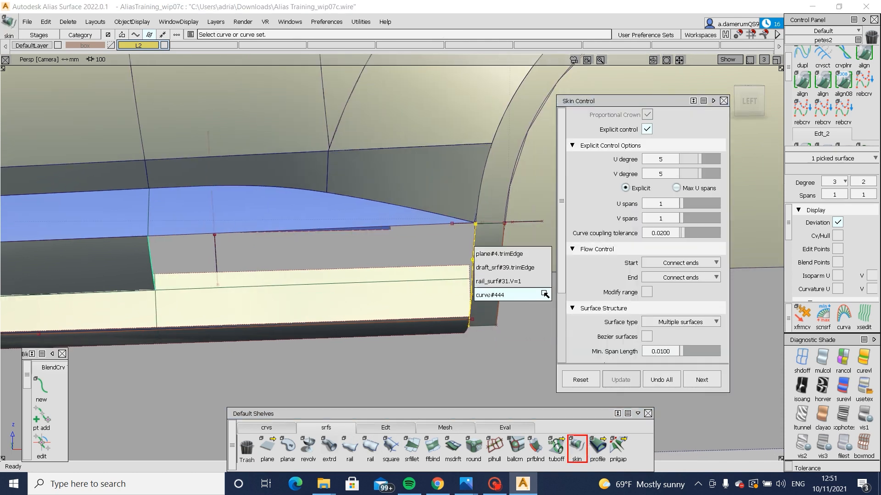
pyautogui.click(485, 293)
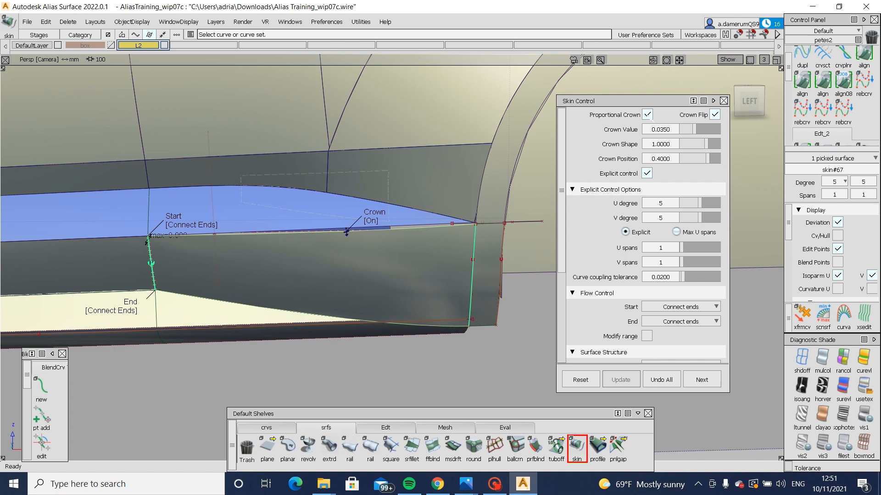
# Step: Turn off the rear skin's crown and align its front edge to the sill's upright surface with G2 continuity
pyautogui.click(346, 232)
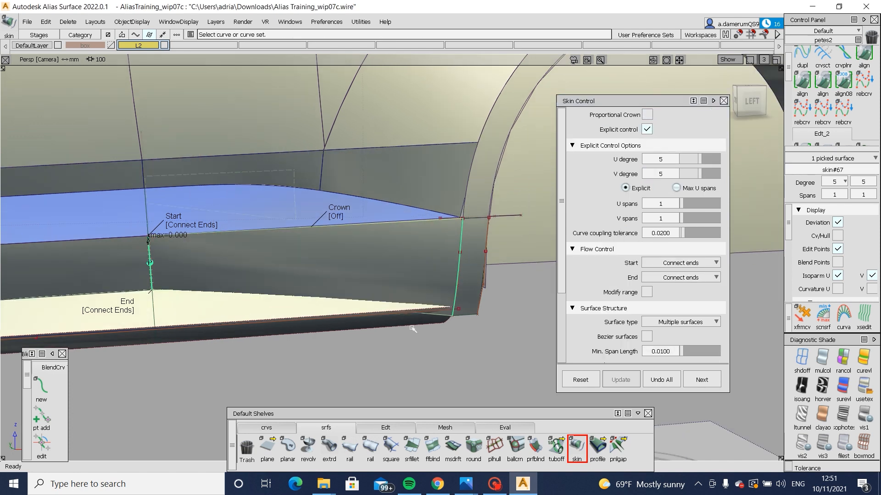
pyautogui.keyDown('alt'); pyautogui.keyDown('shift'); pyautogui.moveTo(430, 310); pyautogui.dragTo(498, 314, button='middle'); pyautogui.keyUp('shift'); pyautogui.keyUp('alt')
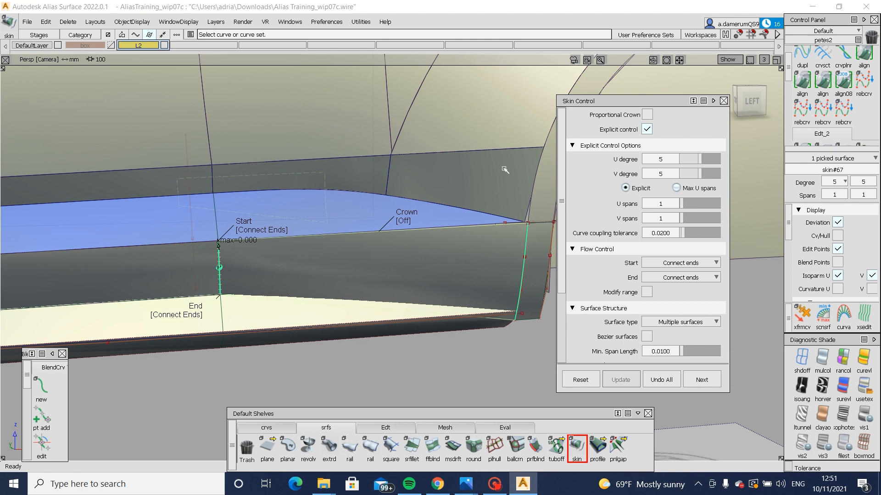
pyautogui.doubleClick(802, 81)
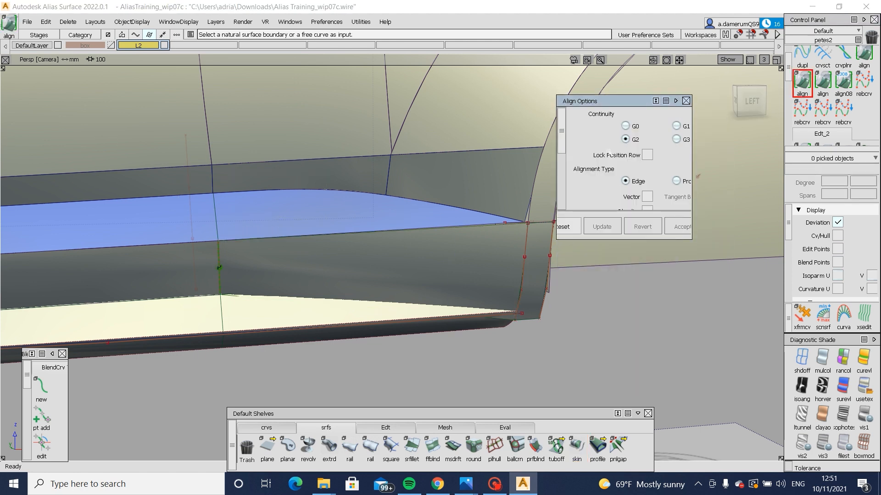
pyautogui.click(221, 276)
pyautogui.press('Return')
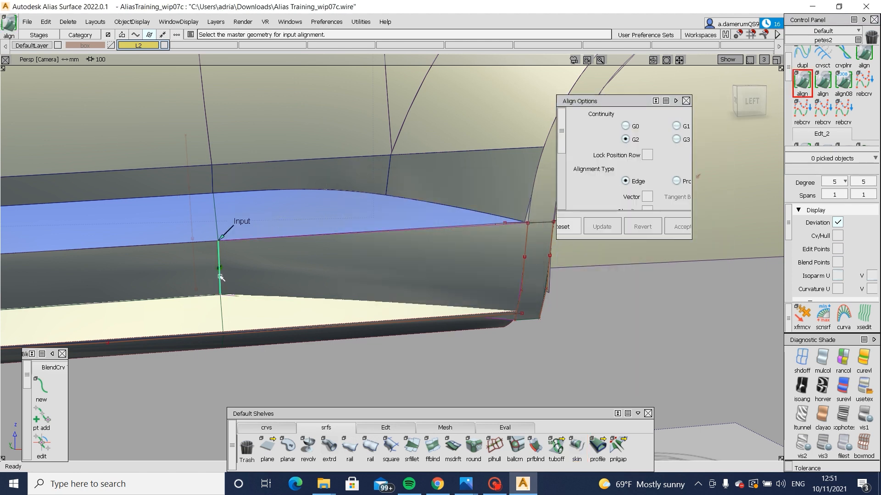
pyautogui.click(220, 277)
pyautogui.keyDown('alt'); pyautogui.keyDown('shift'); pyautogui.scroll(3, 418, 298); pyautogui.keyUp('shift'); pyautogui.keyUp('alt')
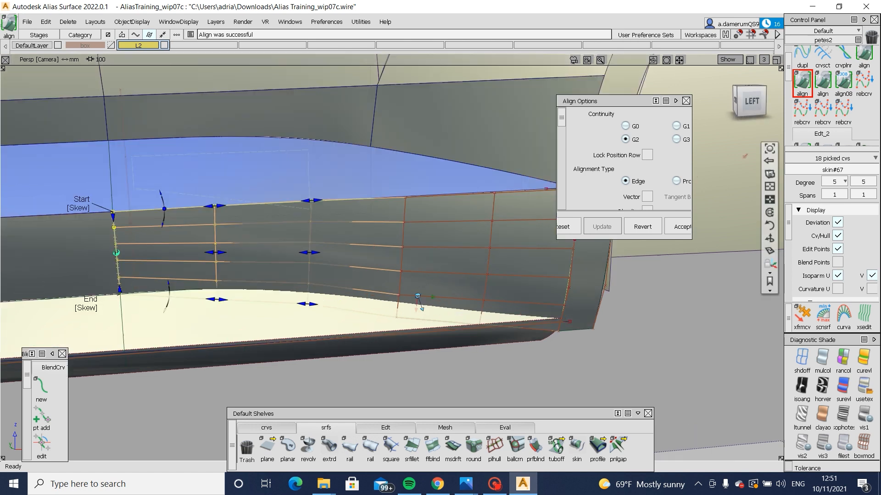
# Step: Enable blending with one extra CV row for the rear skin's alignment and check its shape in the left orthographic view
pyautogui.keyDown('alt'); pyautogui.keyDown('shift'); pyautogui.moveTo(419, 298); pyautogui.dragTo(369, 318); pyautogui.keyUp('shift'); pyautogui.keyUp('alt')
pyautogui.keyDown('alt'); pyautogui.keyDown('shift'); pyautogui.moveTo(455, 264); pyautogui.dragTo(480, 294); pyautogui.keyUp('shift'); pyautogui.keyUp('alt')
pyautogui.scroll(-4, 654, 171)
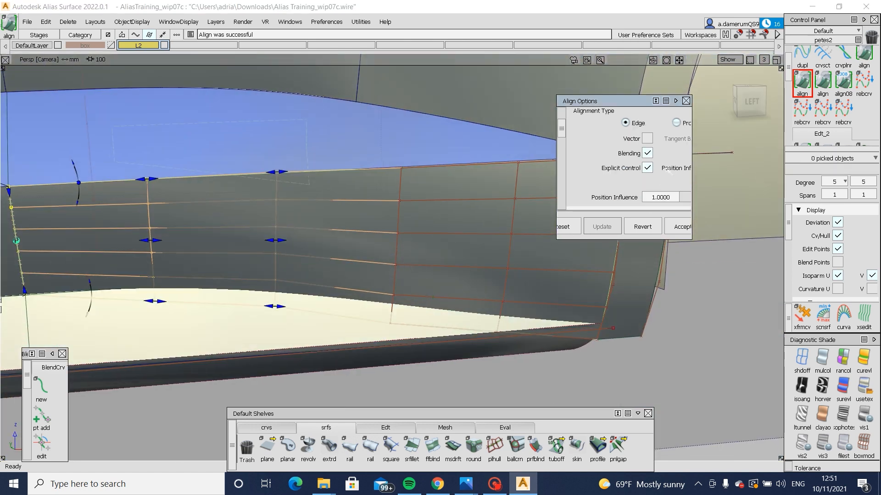
pyautogui.click(646, 153)
pyautogui.scroll(-2, 647, 153)
pyautogui.moveTo(688, 189); pyautogui.dragTo(690, 192)
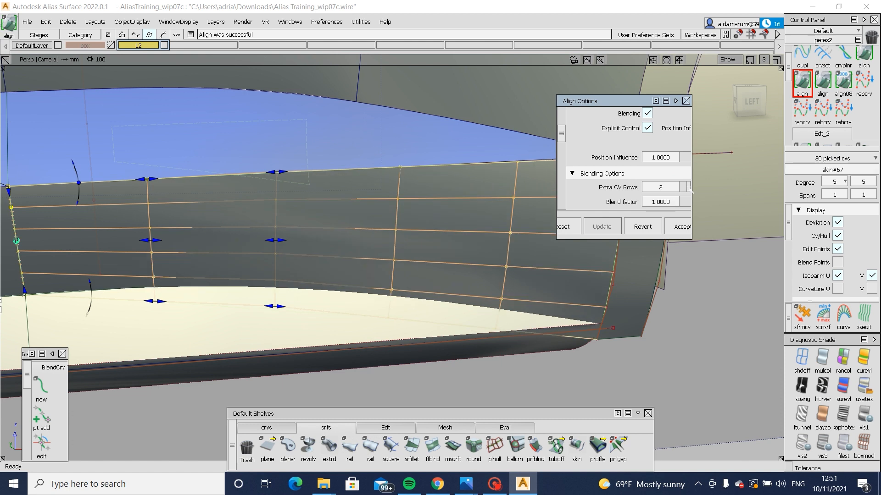
pyautogui.click(686, 189)
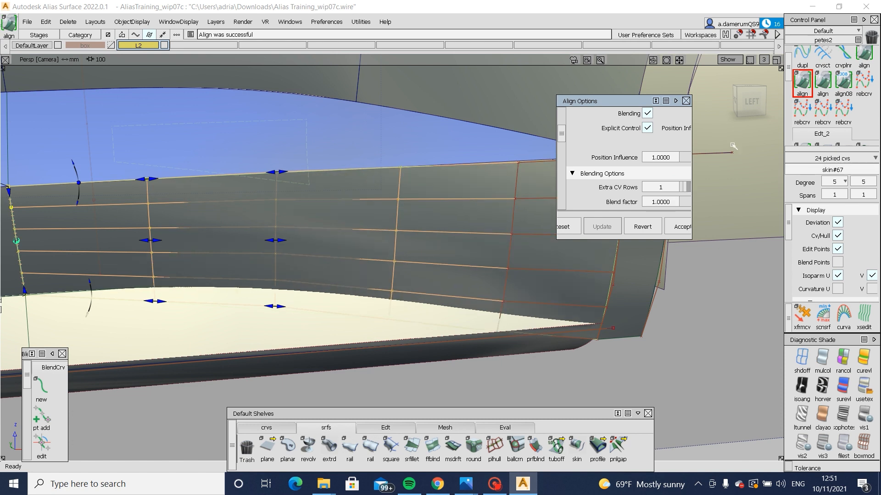
pyautogui.click(751, 102)
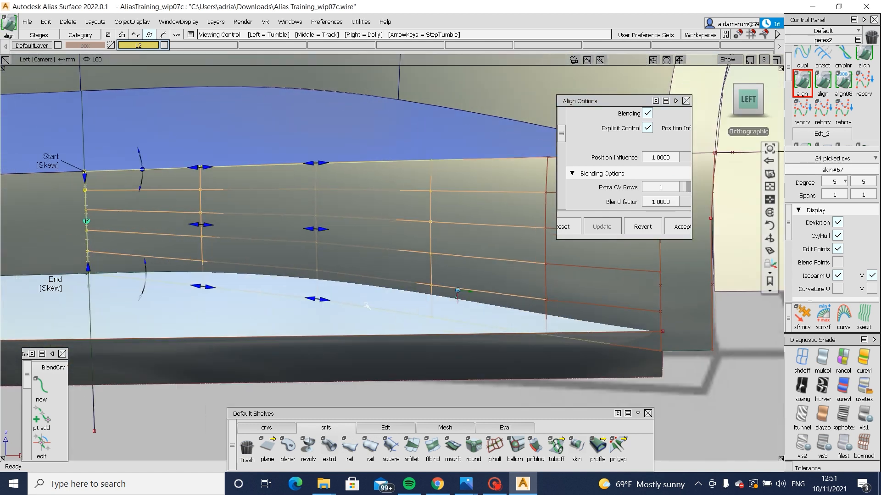
pyautogui.click(415, 285)
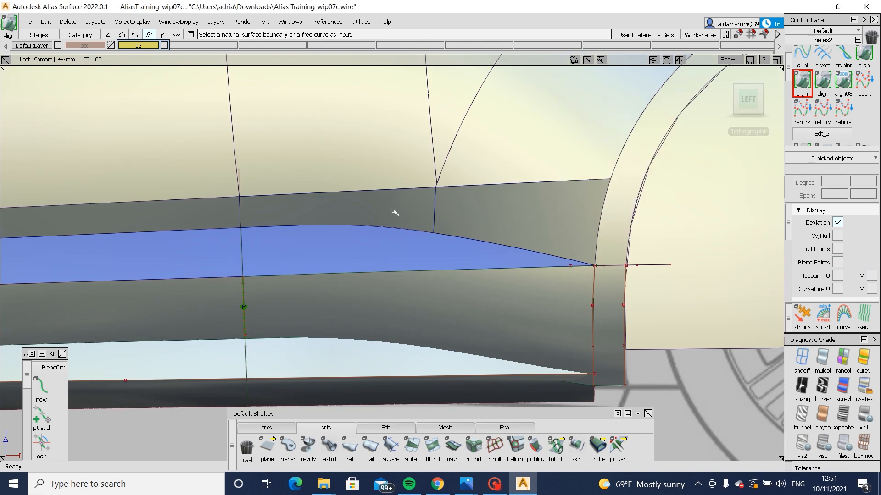
# Step: Inspect the reflection flow across the sill's rear blend with zebra-stripe shading
pyautogui.keyDown('ctrl'); pyautogui.keyDown('shift'); pyautogui.moveTo(390, 382); pyautogui.dragTo(367, 322); pyautogui.keyUp('shift'); pyautogui.keyUp('ctrl')
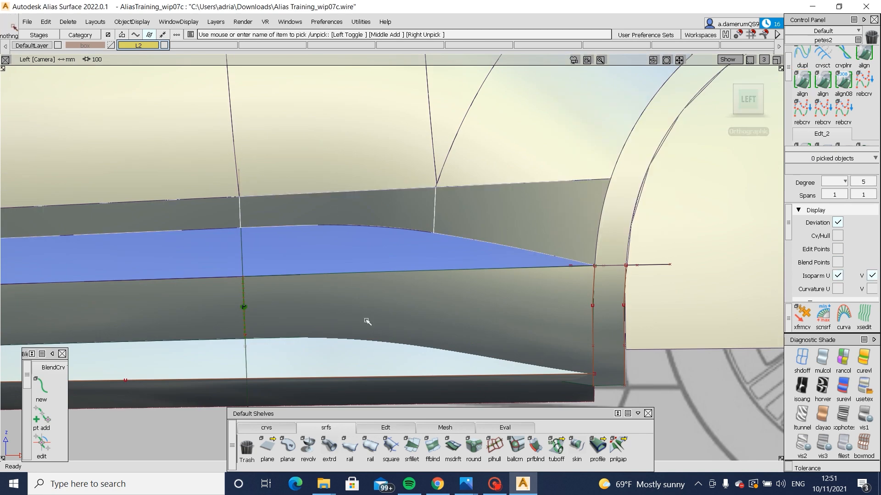
pyautogui.click(370, 326)
pyautogui.keyDown('ctrl'); pyautogui.keyDown('shift'); pyautogui.moveTo(394, 373); pyautogui.dragTo(405, 298); pyautogui.keyUp('shift'); pyautogui.keyUp('ctrl')
pyautogui.keyDown('alt'); pyautogui.keyDown('shift'); pyautogui.moveTo(382, 335); pyautogui.dragTo(463, 256); pyautogui.keyUp('shift'); pyautogui.keyUp('alt')
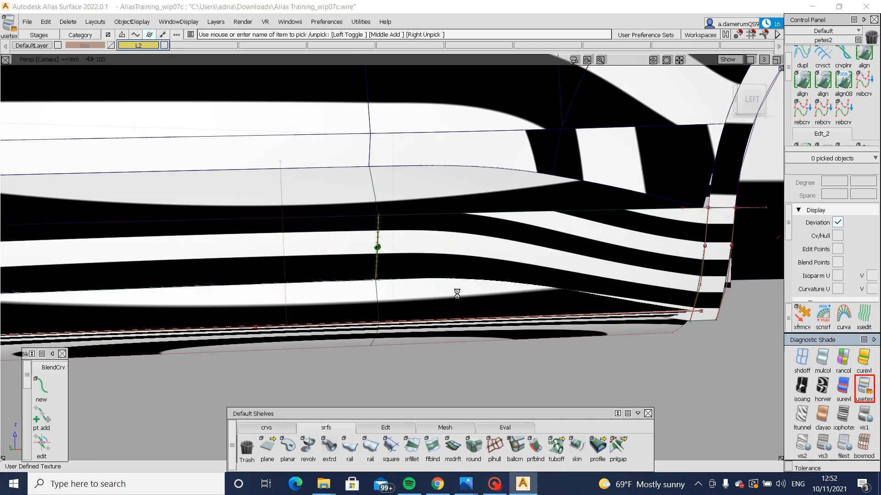
pyautogui.keyDown('alt'); pyautogui.keyDown('shift'); pyautogui.moveTo(457, 293); pyautogui.dragTo(308, 303, button='right'); pyautogui.keyUp('shift'); pyautogui.keyUp('alt')
# Step: Draw a vertical edit-point curve across the sill near the front wheel arch in the left orthographic view and restore shading
pyautogui.keyDown('alt'); pyautogui.keyDown('shift'); pyautogui.moveTo(229, 250); pyautogui.dragTo(348, 260, button='middle'); pyautogui.keyUp('shift'); pyautogui.keyUp('alt')
pyautogui.moveTo(197, 230)
pyautogui.keyDown('alt'); pyautogui.keyDown('shift'); pyautogui.mouseDown(button='middle')
pyautogui.moveTo(308, 248)
pyautogui.moveTo(342, 241)
pyautogui.mouseUp(button='middle'); pyautogui.keyUp('shift'); pyautogui.keyUp('alt')
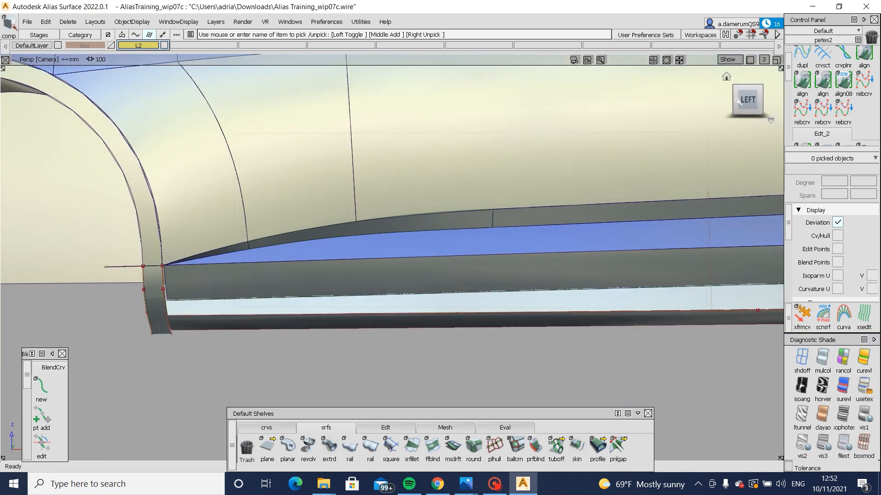
pyautogui.click(283, 427)
pyautogui.click(288, 447)
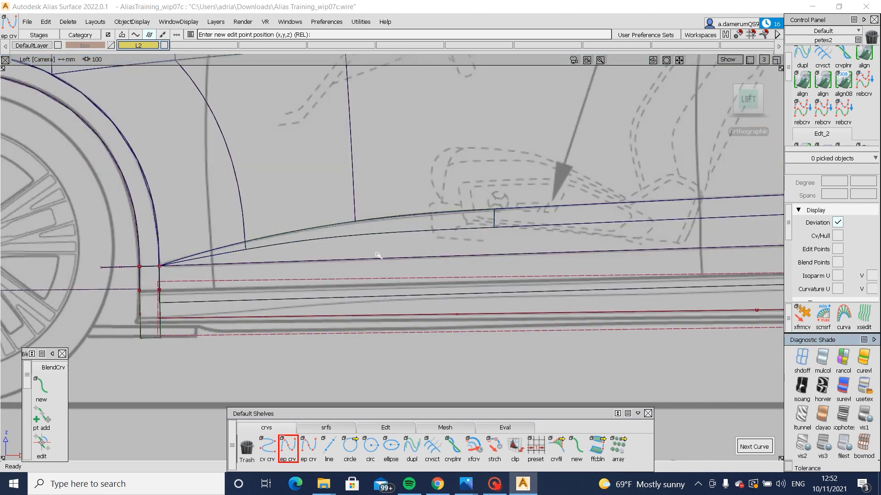
pyautogui.click(445, 219)
pyautogui.click(438, 317)
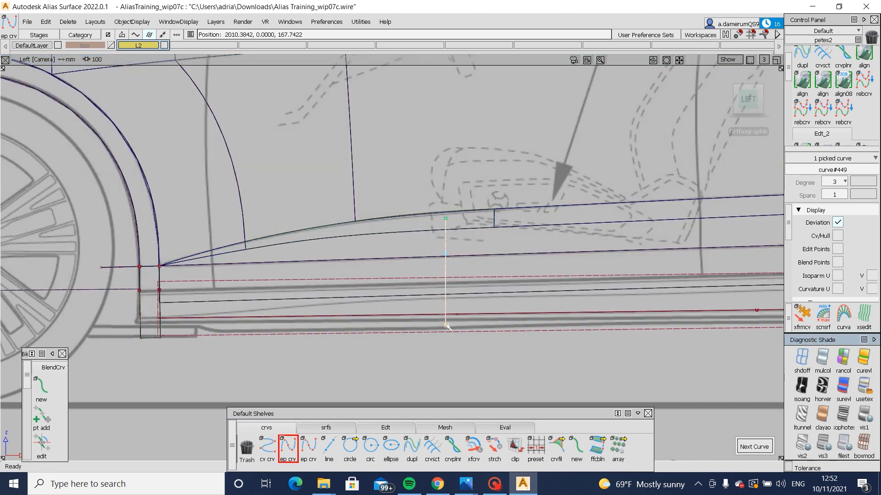
pyautogui.click(863, 385)
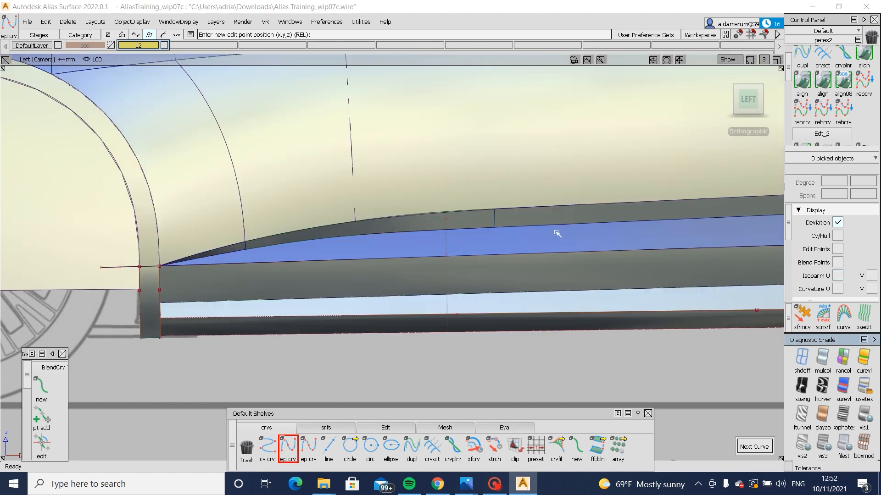
# Step: Project the vertical curve onto the sill's ledge and upright surfaces, and trim away the upright surface's portion toward the front arch
pyautogui.moveTo(524, 253)
pyautogui.keyDown('ctrl'); pyautogui.keyDown('shift'); pyautogui.mouseDown()
pyautogui.moveTo(473, 249)
pyautogui.moveTo(460, 271)
pyautogui.mouseUp(); pyautogui.keyUp('shift'); pyautogui.keyUp('ctrl')
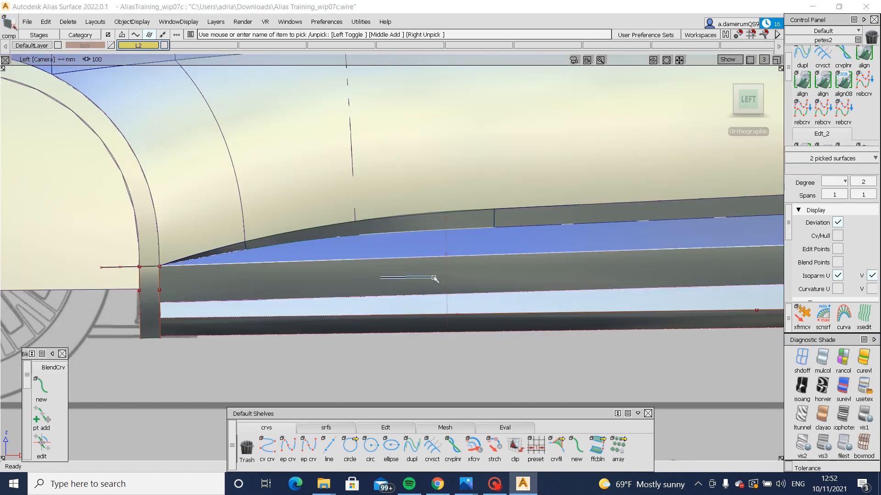
pyautogui.keyDown('ctrl'); pyautogui.keyDown('shift'); pyautogui.moveTo(434, 278); pyautogui.dragTo(475, 275, button='middle'); pyautogui.keyUp('shift'); pyautogui.keyUp('ctrl')
pyautogui.click(446, 278)
pyautogui.click(476, 273)
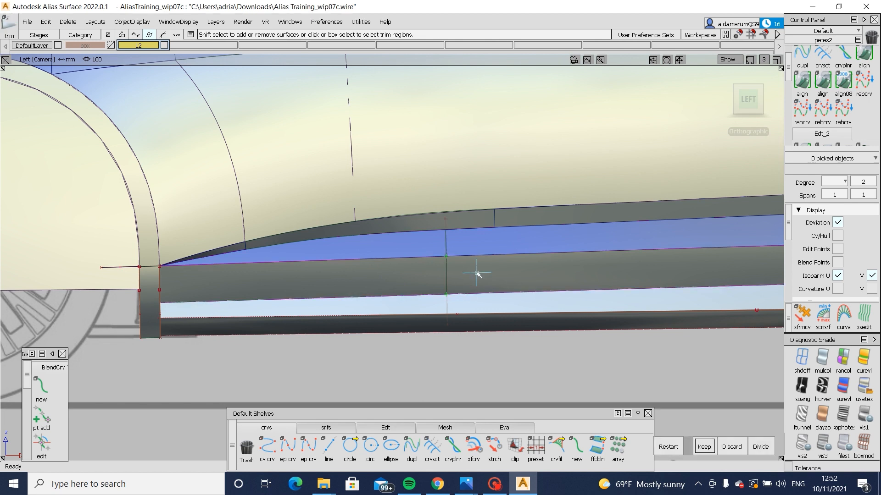
pyautogui.press('space')
# Step: Build a Skin surface from the upright sill surface's front trimmed edge to the profile edge at the front arch flange, without a crown
pyautogui.keyDown('alt'); pyautogui.keyDown('shift'); pyautogui.moveTo(390, 252); pyautogui.dragTo(373, 287); pyautogui.keyUp('shift'); pyautogui.keyUp('alt')
pyautogui.keyDown('alt'); pyautogui.keyDown('shift'); pyautogui.moveTo(373, 287); pyautogui.dragTo(374, 339, button='right'); pyautogui.keyUp('shift'); pyautogui.keyUp('alt')
pyautogui.keyDown('alt'); pyautogui.keyDown('shift'); pyautogui.moveTo(373, 340); pyautogui.dragTo(377, 314); pyautogui.keyUp('shift'); pyautogui.keyUp('alt')
pyautogui.click(326, 427)
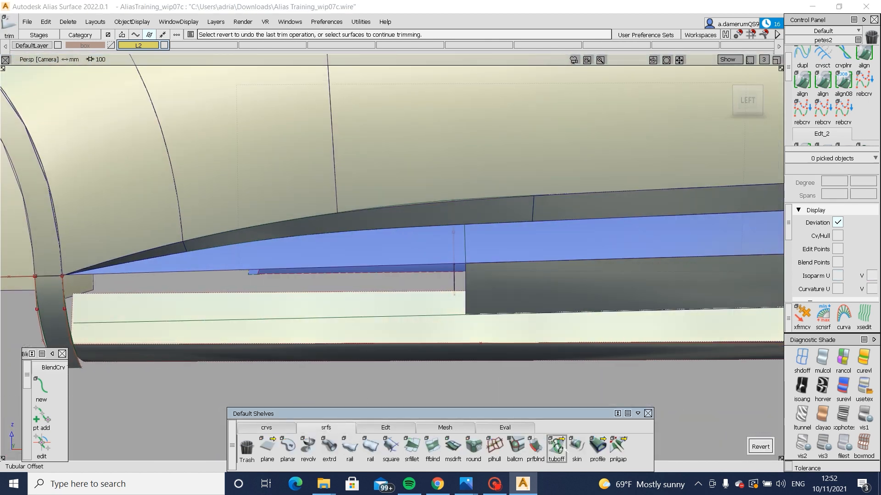
pyautogui.click(576, 447)
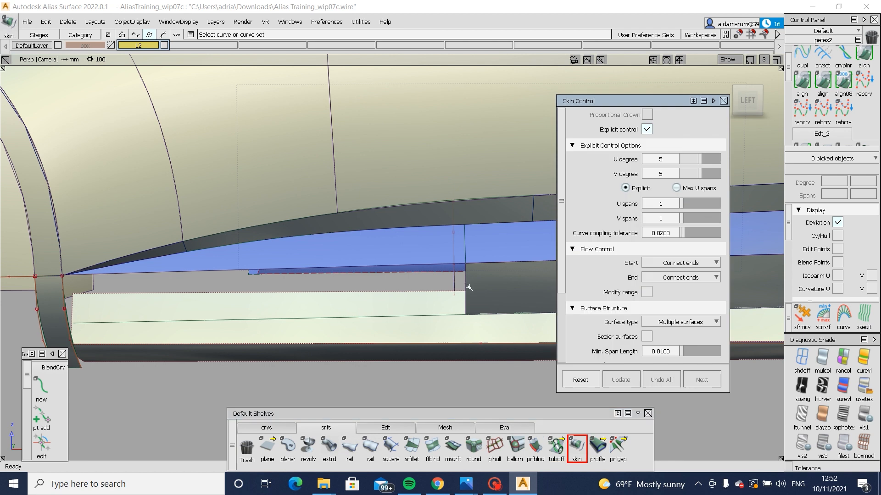
pyautogui.click(466, 285)
pyautogui.keyDown('alt'); pyautogui.keyDown('shift'); pyautogui.moveTo(435, 295); pyautogui.dragTo(413, 299); pyautogui.keyUp('shift'); pyautogui.keyUp('alt')
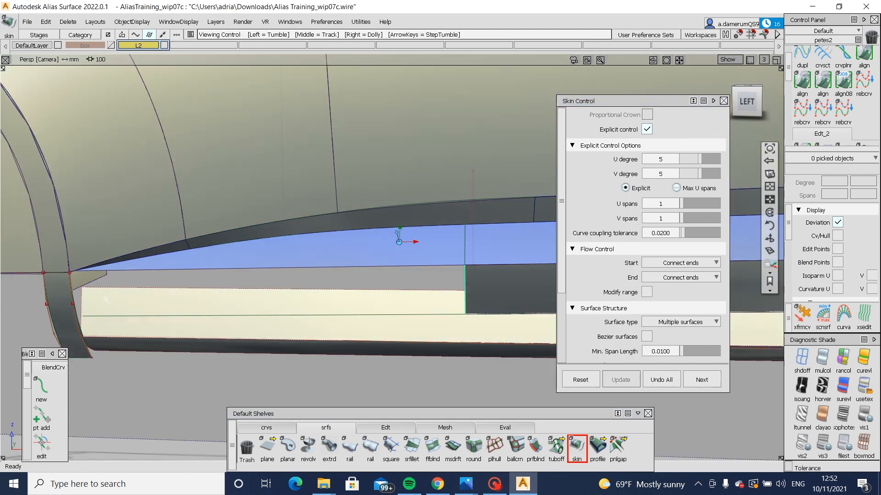
pyautogui.click(73, 305)
pyautogui.click(100, 362)
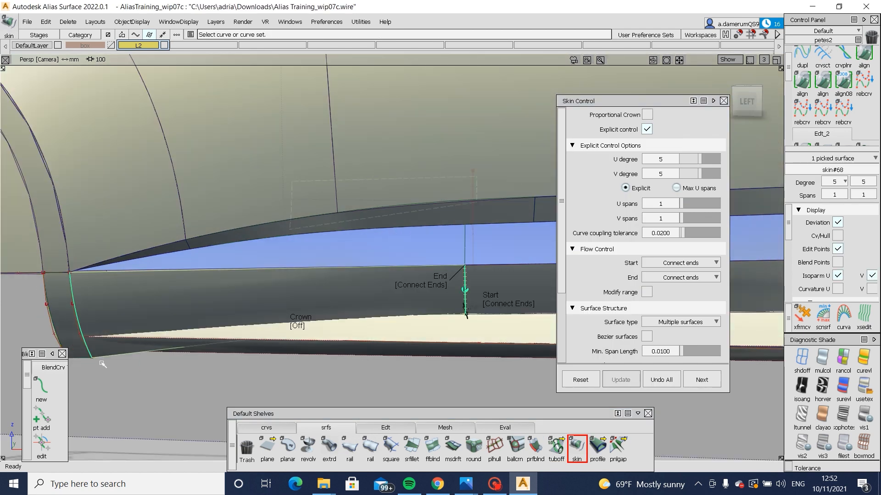
pyautogui.moveTo(340, 346)
pyautogui.keyDown('alt'); pyautogui.keyDown('shift'); pyautogui.mouseDown()
pyautogui.moveTo(383, 342)
pyautogui.moveTo(395, 269)
pyautogui.mouseUp(); pyautogui.keyUp('shift'); pyautogui.keyUp('alt')
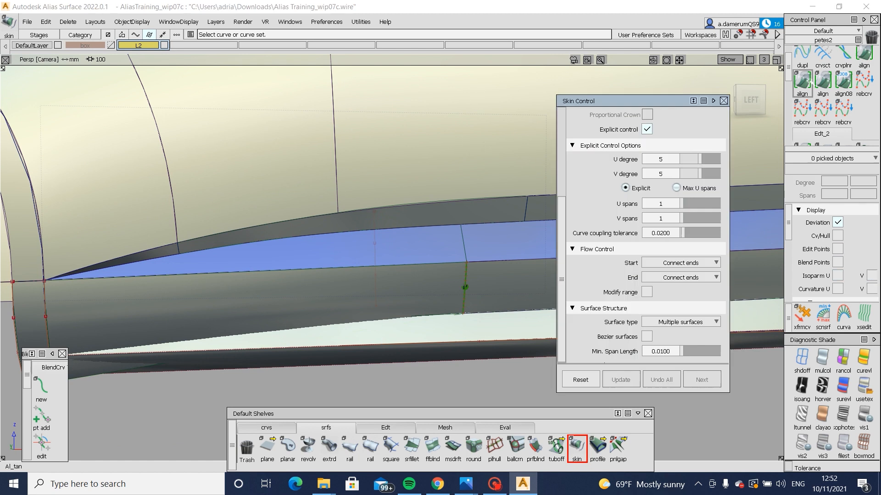
# Step: Align the front skin's edge to the trimmed upright sill surface with G2 continuity, edge alignment and blending
pyautogui.click(802, 81)
pyautogui.click(465, 286)
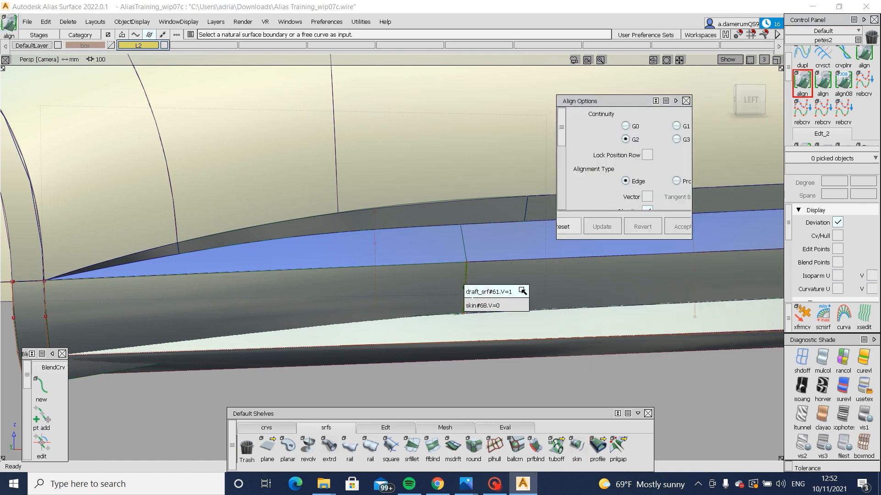
pyautogui.click(504, 304)
pyautogui.press('Return')
pyautogui.click(465, 290)
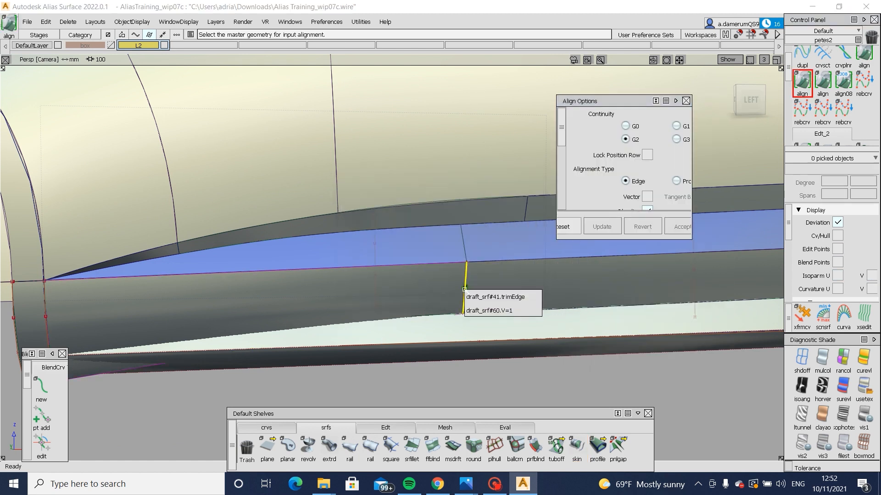
pyautogui.click(479, 299)
pyautogui.scroll(-1, 650, 175)
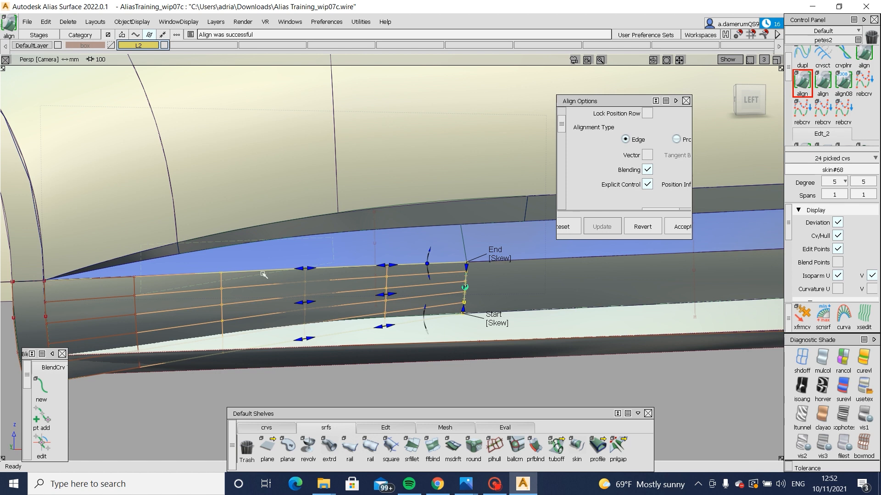
# Step: Trim the sill's upper ledge surface, keeping the middle portion between the two projected curves
pyautogui.keyDown('alt'); pyautogui.keyDown('shift'); pyautogui.moveTo(266, 298); pyautogui.dragTo(336, 293); pyautogui.keyUp('shift'); pyautogui.keyUp('alt')
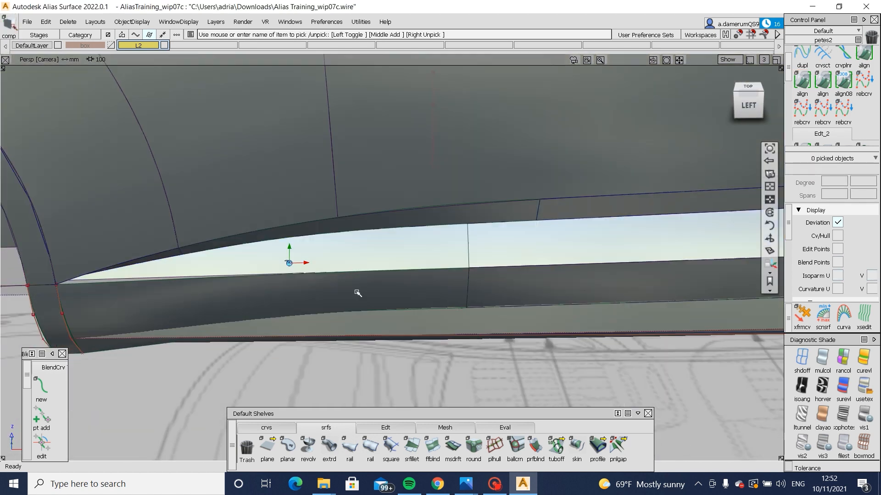
pyautogui.keyDown('ctrl'); pyautogui.keyDown('shift'); pyautogui.moveTo(358, 293); pyautogui.dragTo(395, 279, button='middle'); pyautogui.keyUp('shift'); pyautogui.keyUp('ctrl')
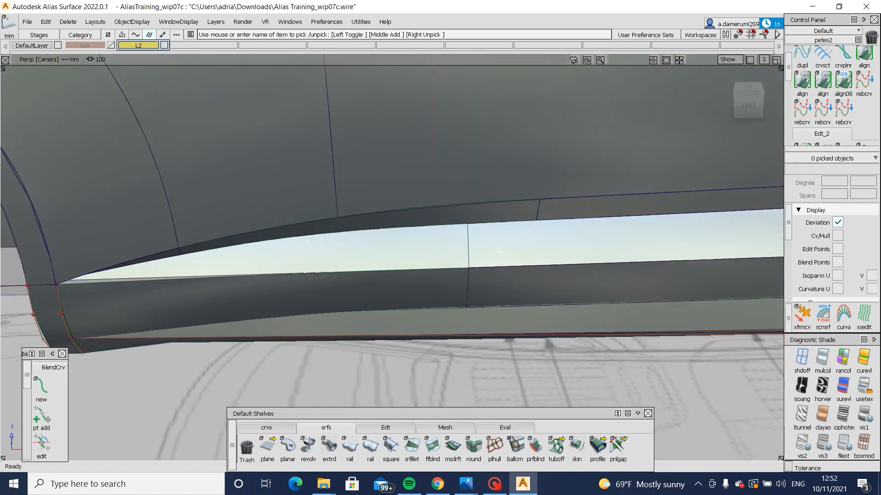
pyautogui.click(500, 252)
pyautogui.press('space')
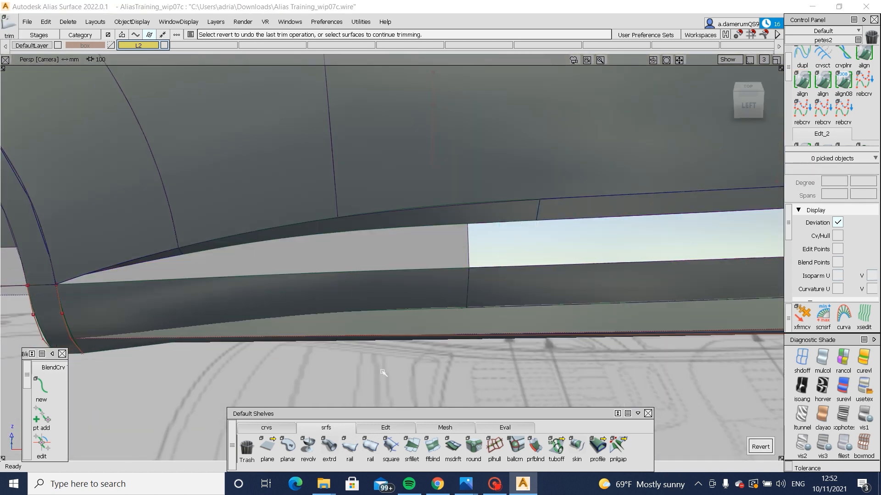
# Step: Build a front Rail surface from the ledge's trimmed edge along the skin's upper edge, with G2 curvature at the ledge edge
pyautogui.click(349, 447)
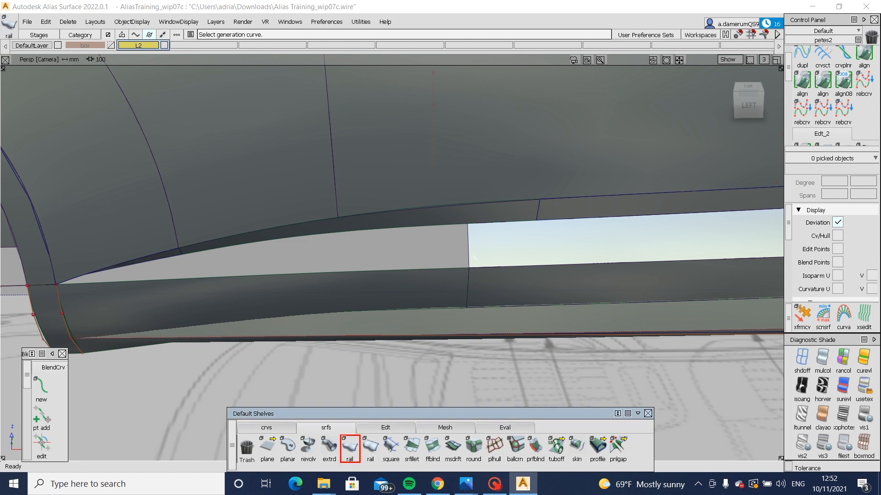
pyautogui.click(371, 274)
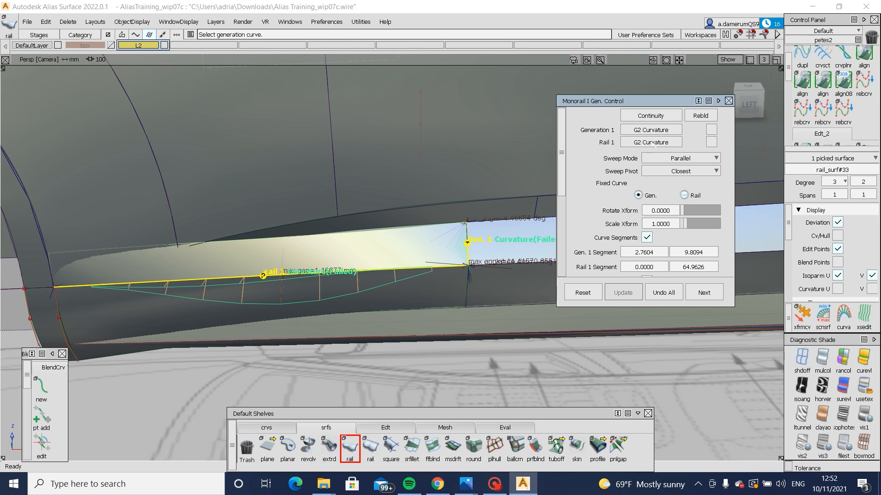
pyautogui.click(651, 142)
pyautogui.click(651, 153)
pyautogui.keyDown('alt'); pyautogui.keyDown('shift'); pyautogui.moveTo(440, 193); pyautogui.dragTo(429, 199); pyautogui.keyUp('shift'); pyautogui.keyUp('alt')
pyautogui.keyDown('ctrl'); pyautogui.keyDown('shift'); pyautogui.moveTo(428, 249); pyautogui.dragTo(430, 180); pyautogui.keyUp('shift'); pyautogui.keyUp('ctrl')
# Step: Build a Rail surface over the rear gap from the ledge's trimmed edge along the rear skin's upper edge
pyautogui.keyDown('alt'); pyautogui.keyDown('shift'); pyautogui.moveTo(343, 230); pyautogui.dragTo(128, 222); pyautogui.keyUp('shift'); pyautogui.keyUp('alt')
pyautogui.keyDown('alt'); pyautogui.keyDown('shift'); pyautogui.moveTo(128, 222); pyautogui.dragTo(454, 329, button='right'); pyautogui.keyUp('shift'); pyautogui.keyUp('alt')
pyautogui.keyDown('alt'); pyautogui.keyDown('shift'); pyautogui.moveTo(454, 329); pyautogui.dragTo(569, 260); pyautogui.keyUp('shift'); pyautogui.keyUp('alt')
pyautogui.keyDown('ctrl'); pyautogui.keyDown('shift'); pyautogui.moveTo(568, 259); pyautogui.dragTo(430, 267, button='right'); pyautogui.keyUp('shift'); pyautogui.keyUp('ctrl')
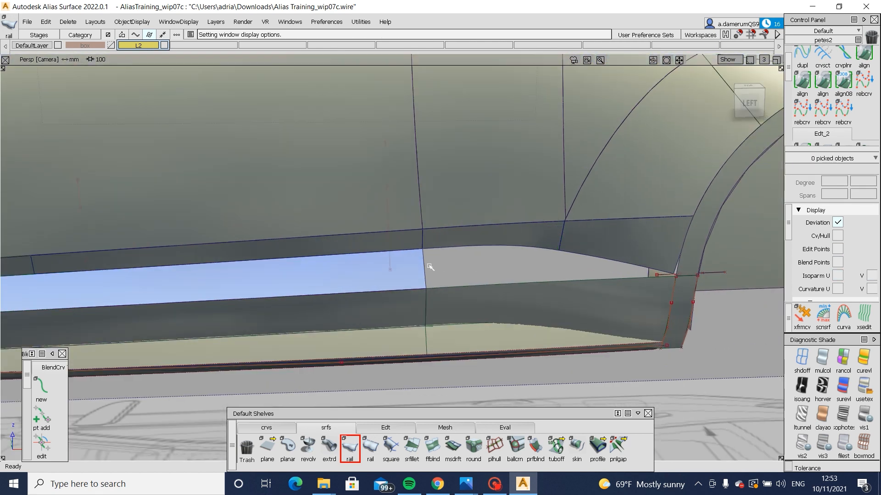
pyautogui.click(477, 284)
pyautogui.keyDown('alt'); pyautogui.keyDown('shift'); pyautogui.moveTo(652, 296); pyautogui.dragTo(684, 267, button='right'); pyautogui.keyUp('shift'); pyautogui.keyUp('alt')
pyautogui.keyDown('alt'); pyautogui.keyDown('shift'); pyautogui.moveTo(684, 266); pyautogui.dragTo(542, 271); pyautogui.keyUp('shift'); pyautogui.keyUp('alt')
pyautogui.keyDown('alt'); pyautogui.keyDown('shift'); pyautogui.moveTo(541, 271); pyautogui.dragTo(381, 280, button='right'); pyautogui.keyUp('shift'); pyautogui.keyUp('alt')
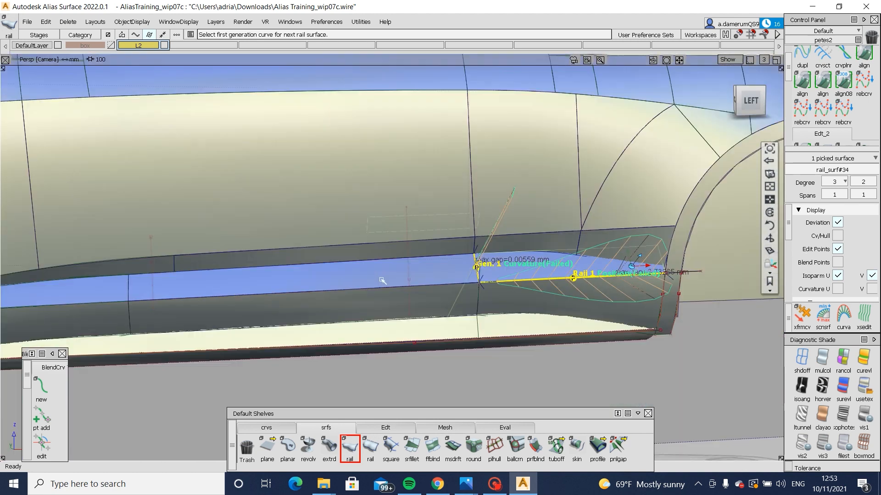
# Step: Set the rear ledge rail surface to rail degree 5 and generation degree 5 using explicit control
pyautogui.keyDown('alt'); pyautogui.keyDown('shift'); pyautogui.moveTo(381, 279); pyautogui.dragTo(295, 287); pyautogui.keyUp('shift'); pyautogui.keyUp('alt')
pyautogui.moveTo(510, 264)
pyautogui.keyDown('alt'); pyautogui.keyDown('shift'); pyautogui.mouseDown(button='right')
pyautogui.moveTo(527, 265)
pyautogui.moveTo(505, 285)
pyautogui.mouseUp(button='right'); pyautogui.keyUp('shift'); pyautogui.keyUp('alt')
pyautogui.keyDown('ctrl'); pyautogui.keyDown('shift'); pyautogui.moveTo(516, 295); pyautogui.dragTo(521, 253); pyautogui.keyUp('shift'); pyautogui.keyUp('ctrl')
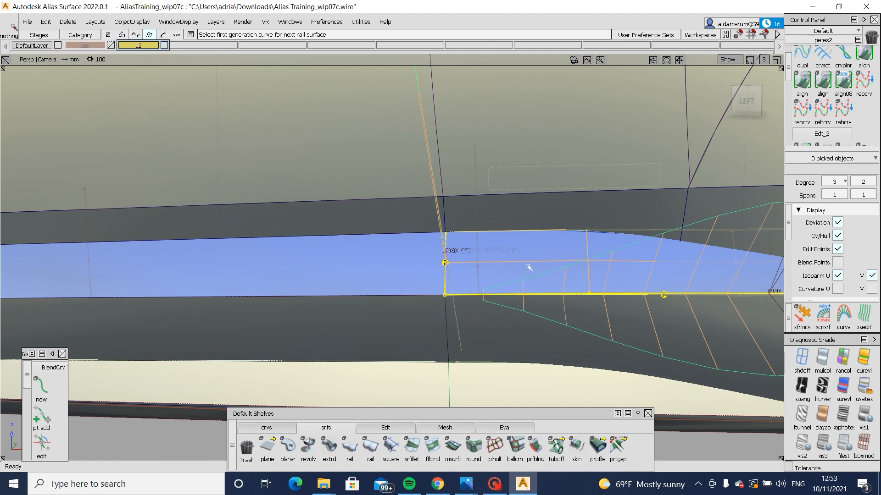
pyautogui.click(521, 274)
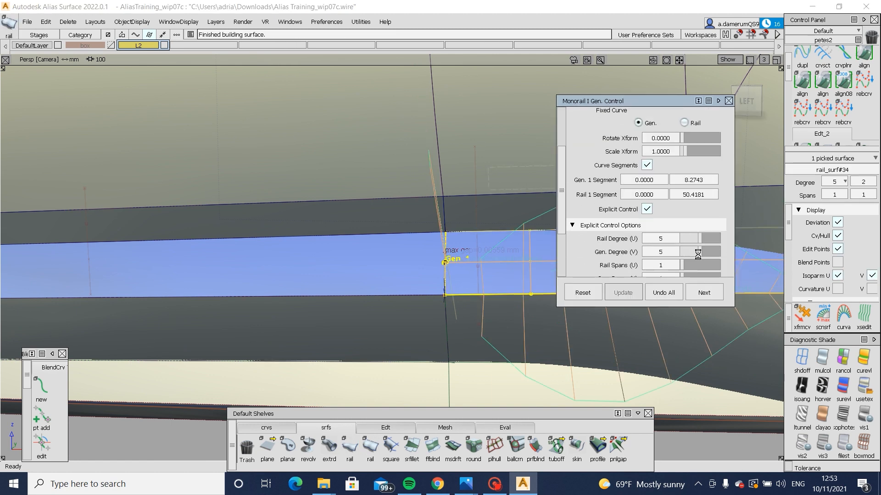
# Step: Set the front ledge rail surface to rail degree 5 and generation degree 5 using explicit control
pyautogui.keyDown('alt'); pyautogui.keyDown('shift'); pyautogui.moveTo(412, 276); pyautogui.dragTo(243, 264, button='right'); pyautogui.keyUp('shift'); pyautogui.keyUp('alt')
pyautogui.keyDown('alt'); pyautogui.keyDown('shift'); pyautogui.moveTo(243, 263); pyautogui.dragTo(201, 254); pyautogui.keyUp('shift'); pyautogui.keyUp('alt')
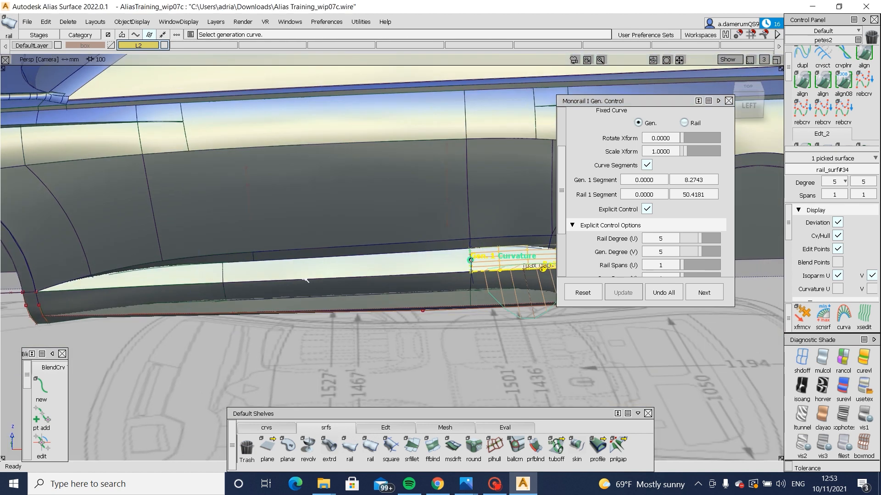
pyautogui.click(200, 276)
pyautogui.hotkey('alt', 'shift')
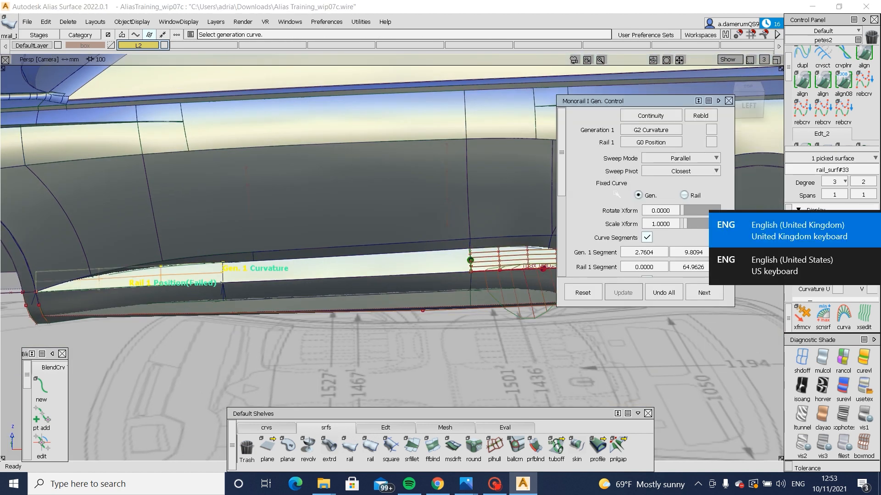
pyautogui.moveTo(593, 104); pyautogui.dragTo(588, 103)
pyautogui.scroll(-5, 678, 220)
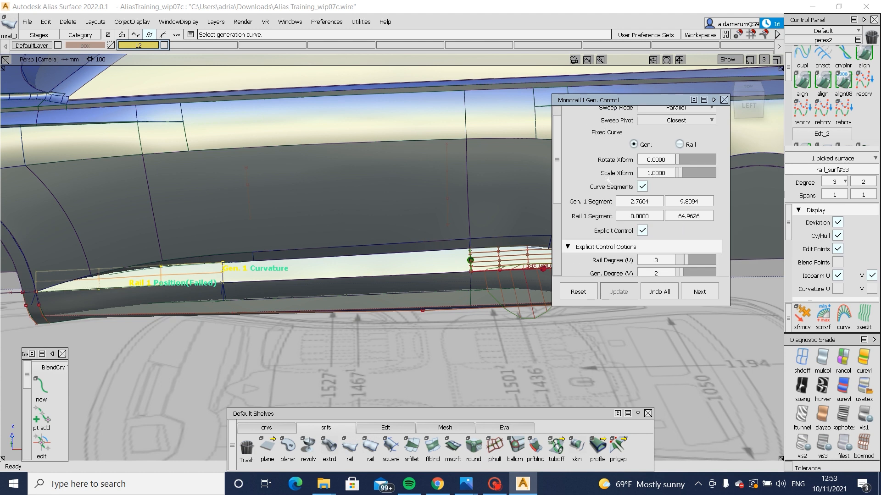
pyautogui.moveTo(688, 231); pyautogui.dragTo(696, 233)
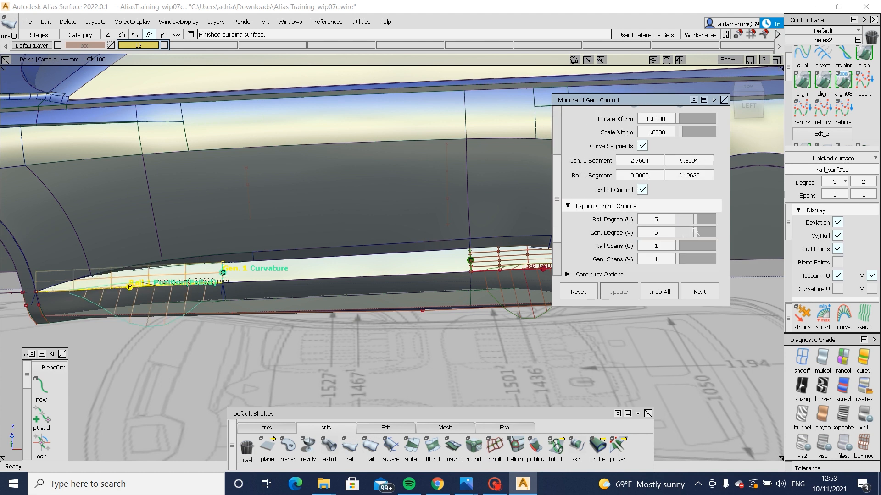
# Step: Examine the gap where the rear sill surfaces meet the wheel arch flange and compare it with the front-view reference photo
pyautogui.keyDown('ctrl'); pyautogui.keyDown('shift'); pyautogui.moveTo(407, 274); pyautogui.dragTo(413, 244); pyautogui.keyUp('shift'); pyautogui.keyUp('ctrl')
pyautogui.keyDown('alt'); pyautogui.keyDown('shift'); pyautogui.moveTo(413, 245); pyautogui.dragTo(433, 274, button='right'); pyautogui.keyUp('shift'); pyautogui.keyUp('alt')
pyautogui.keyDown('alt'); pyautogui.keyDown('shift'); pyautogui.moveTo(433, 274); pyautogui.dragTo(579, 263); pyautogui.keyUp('shift'); pyautogui.keyUp('alt')
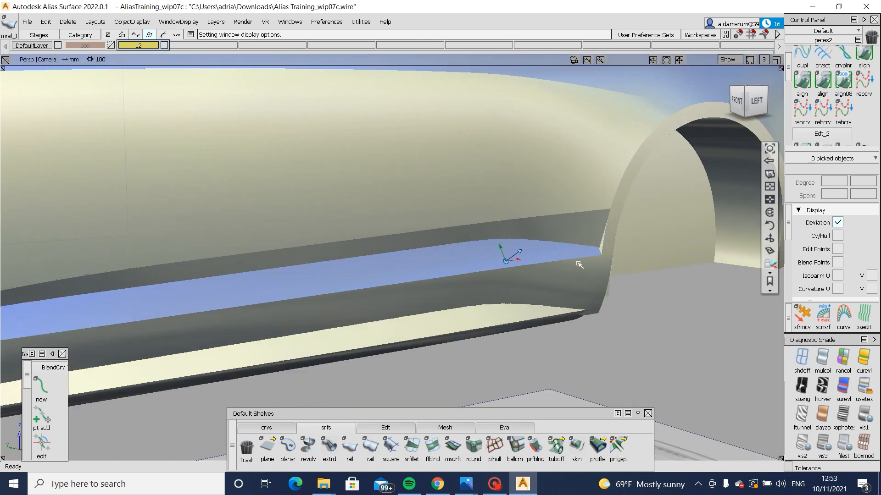
pyautogui.keyDown('alt'); pyautogui.keyDown('shift'); pyautogui.moveTo(579, 263); pyautogui.dragTo(562, 262, button='right'); pyautogui.keyUp('shift'); pyautogui.keyUp('alt')
pyautogui.keyDown('alt'); pyautogui.keyDown('shift'); pyautogui.click(619, 239); pyautogui.keyUp('shift'); pyautogui.keyUp('alt')
pyautogui.keyDown('alt'); pyautogui.keyDown('shift'); pyautogui.moveTo(619, 241); pyautogui.dragTo(572, 253, button='right'); pyautogui.keyUp('shift'); pyautogui.keyUp('alt')
pyautogui.keyDown('alt'); pyautogui.keyDown('shift'); pyautogui.moveTo(572, 253); pyautogui.dragTo(644, 243); pyautogui.keyUp('shift'); pyautogui.keyUp('alt')
pyautogui.keyDown('alt'); pyautogui.keyDown('shift'); pyautogui.moveTo(644, 243); pyautogui.dragTo(614, 258, button='right'); pyautogui.keyUp('shift'); pyautogui.keyUp('alt')
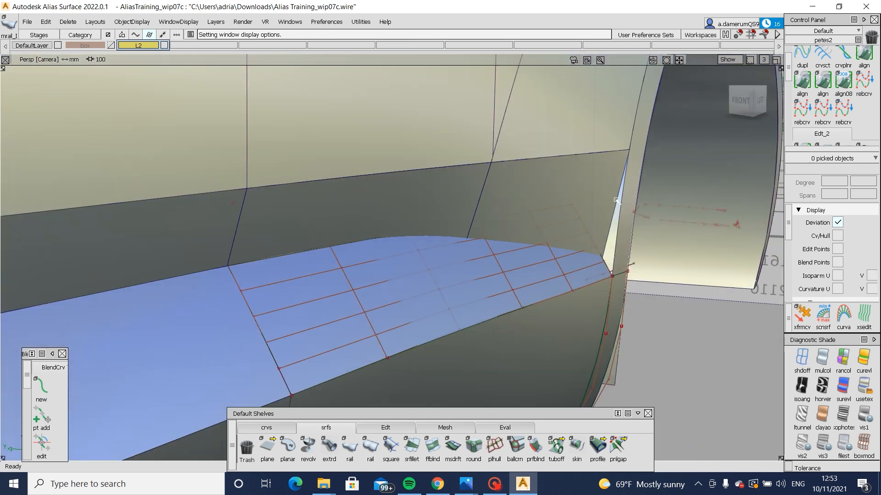
pyautogui.moveTo(464, 479)
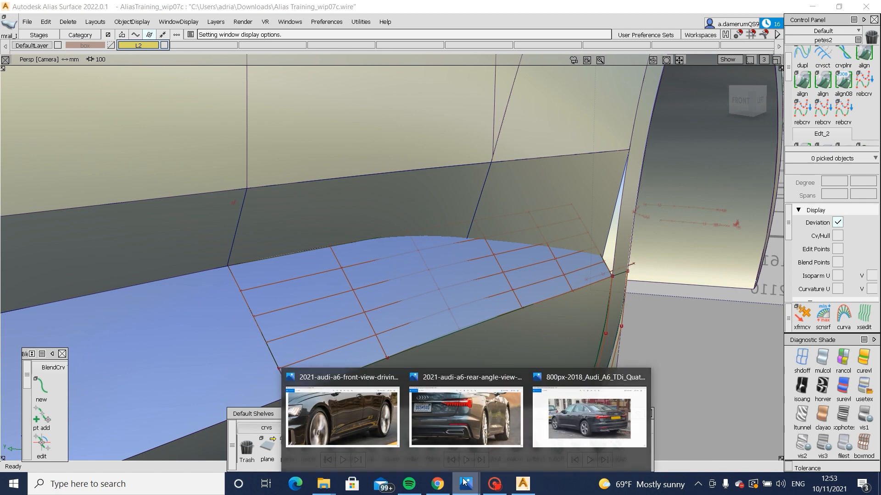
pyautogui.click(365, 436)
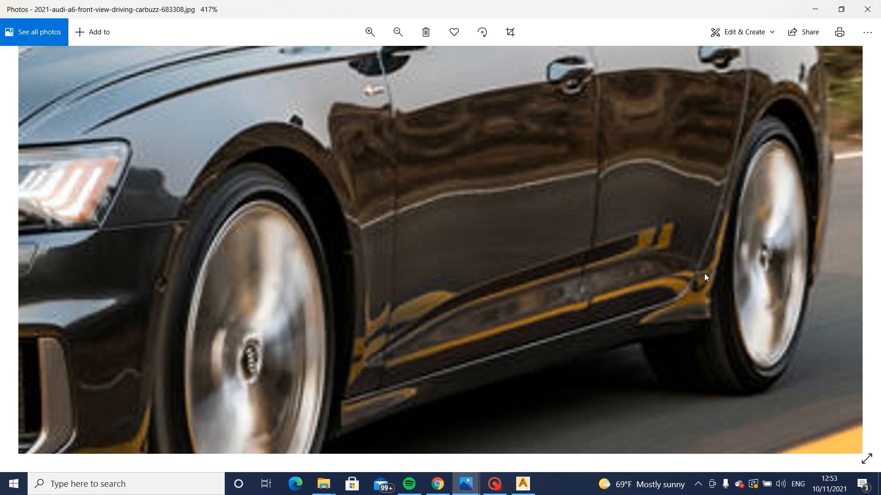
pyautogui.click(529, 483)
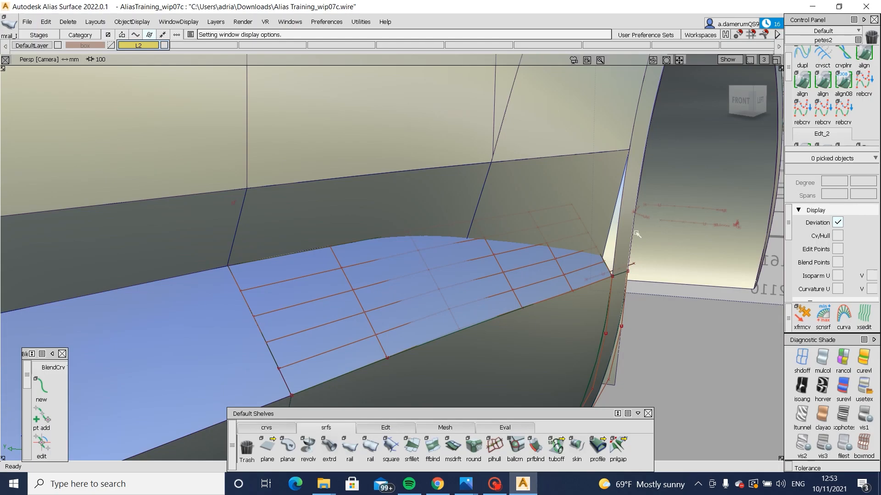
# Step: Align the rear skin's outer edge to the arch flange's trimmed edge with G0 continuity, partial edge alignment and 3 extra blended CV rows
pyautogui.click(599, 207)
pyautogui.keyDown('alt'); pyautogui.keyDown('shift'); pyautogui.moveTo(599, 208); pyautogui.dragTo(651, 150); pyautogui.keyUp('shift'); pyautogui.keyUp('alt')
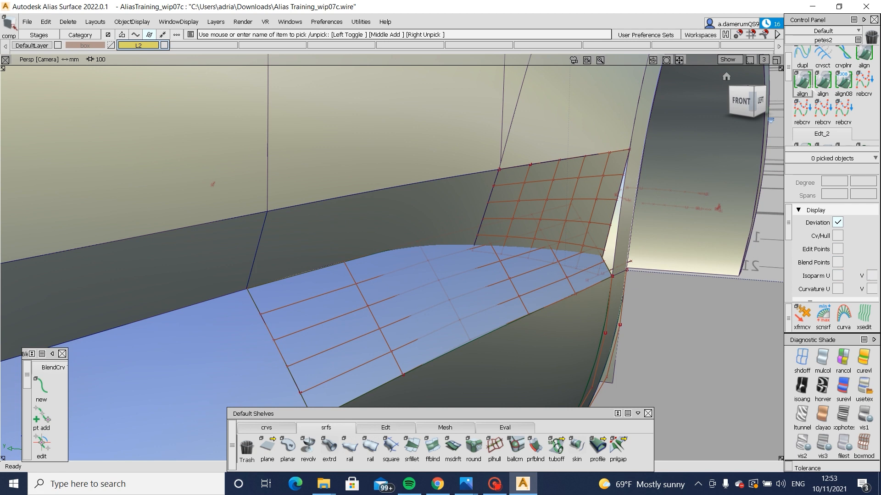
pyautogui.click(802, 83)
pyautogui.keyDown('alt'); pyautogui.keyDown('shift'); pyautogui.moveTo(497, 178); pyautogui.dragTo(515, 202); pyautogui.keyUp('shift'); pyautogui.keyUp('alt')
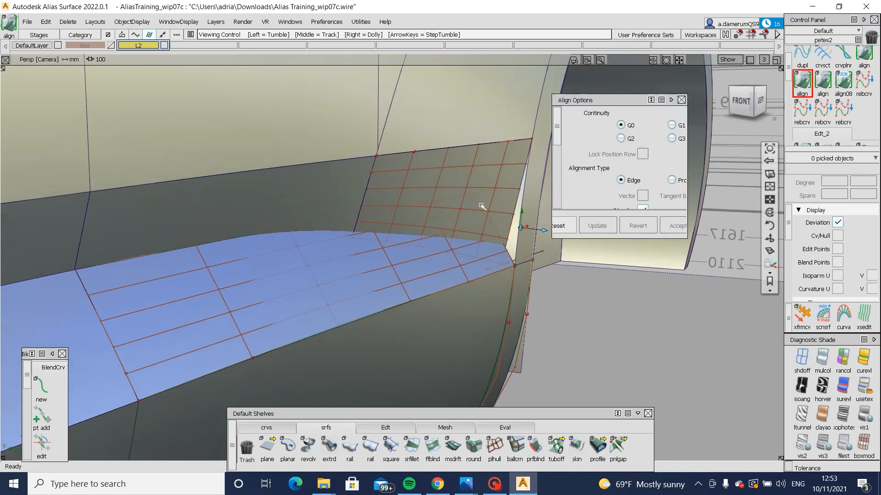
pyautogui.click(521, 209)
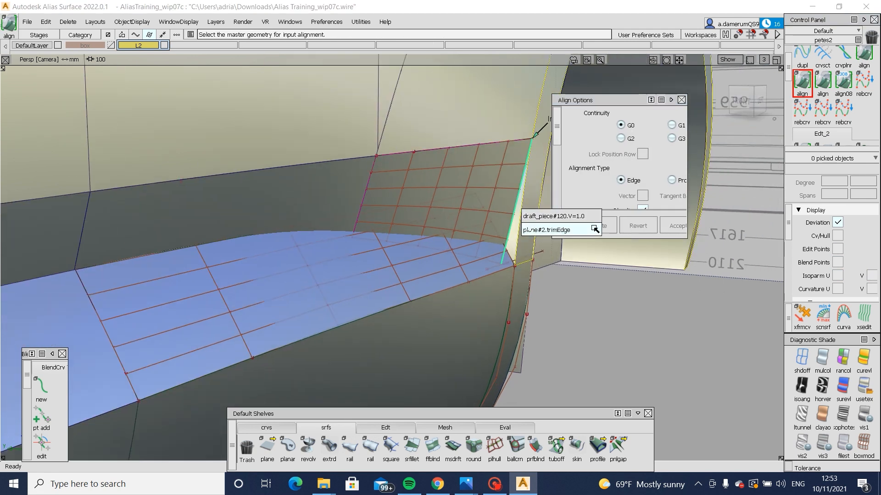
pyautogui.click(532, 228)
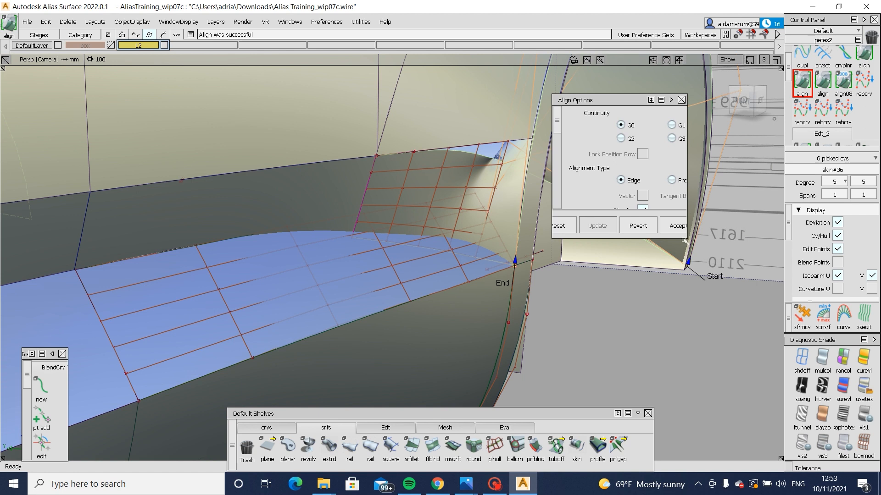
pyautogui.moveTo(683, 237); pyautogui.dragTo(724, 326)
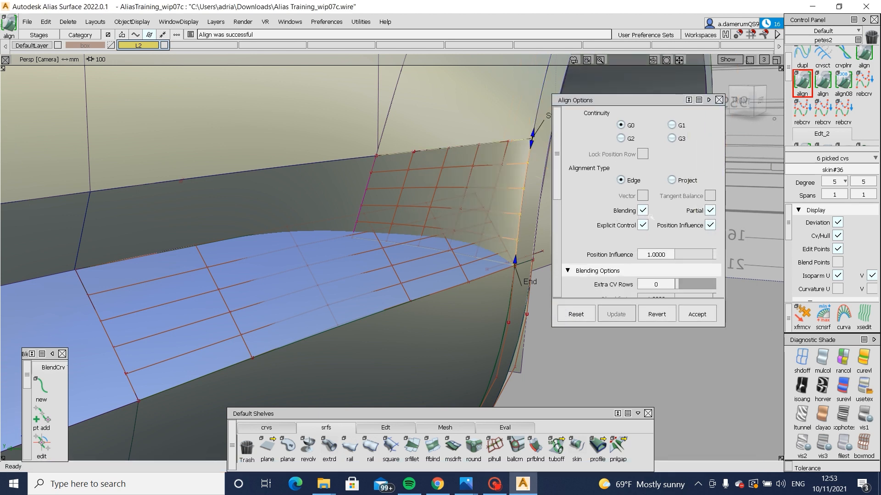
pyautogui.scroll(-3, 656, 219)
pyautogui.moveTo(686, 225); pyautogui.dragTo(688, 226)
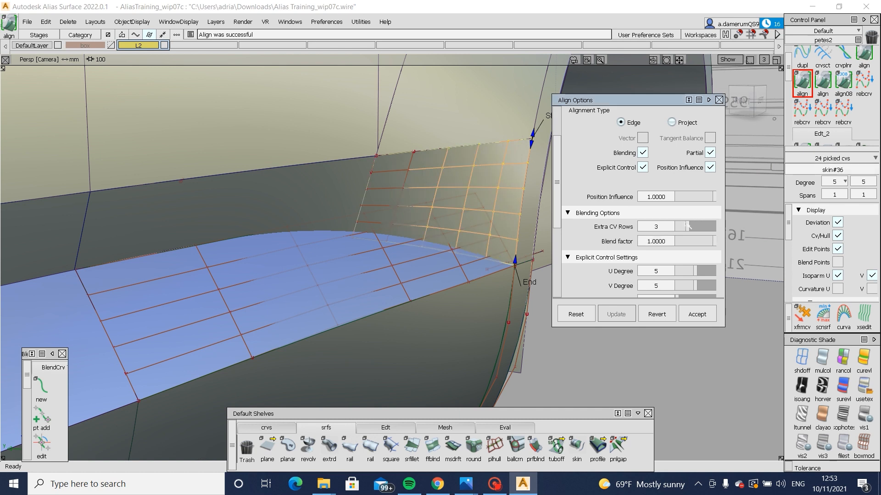
pyautogui.keyDown('alt'); pyautogui.keyDown('shift'); pyautogui.moveTo(547, 220); pyautogui.dragTo(472, 286); pyautogui.keyUp('shift'); pyautogui.keyUp('alt')
pyautogui.click(697, 314)
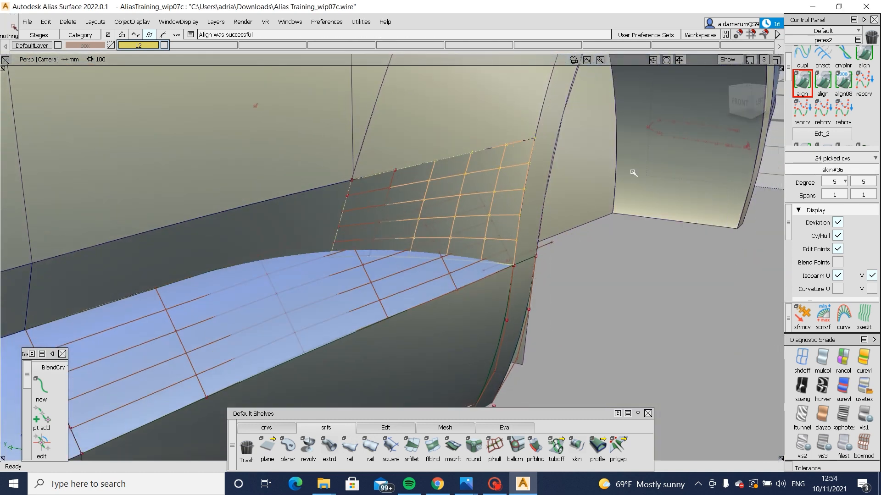
# Step: Align the rear edge of the upright sill blend surface to the adjoining edge at the rear skin, with G2 continuity, edge alignment and blending
pyautogui.click(338, 230)
pyautogui.click(394, 238)
pyautogui.click(336, 234)
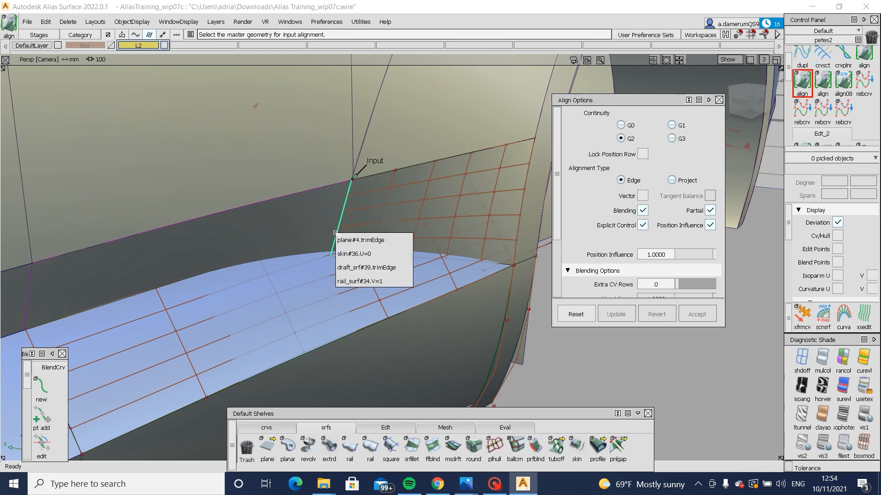
pyautogui.click(369, 267)
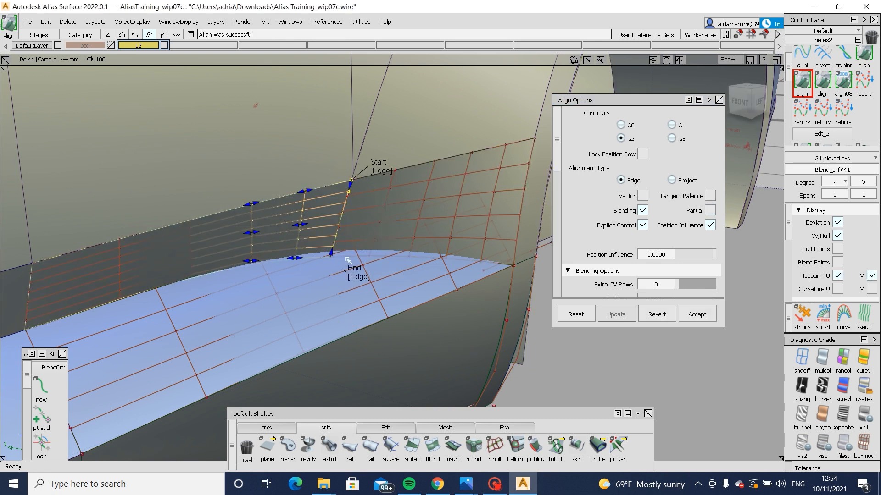
# Step: Select the construction curves around the sill and arch flanges and make them invisible
pyautogui.keyDown('ctrl'); pyautogui.keyDown('shift'); pyautogui.moveTo(375, 294); pyautogui.dragTo(388, 230); pyautogui.keyUp('shift'); pyautogui.keyUp('ctrl')
pyautogui.keyDown('alt'); pyautogui.keyDown('shift'); pyautogui.moveTo(436, 244); pyautogui.dragTo(268, 252); pyautogui.keyUp('shift'); pyautogui.keyUp('alt')
pyautogui.keyDown('alt'); pyautogui.keyDown('shift'); pyautogui.moveTo(267, 251); pyautogui.dragTo(344, 247, button='right'); pyautogui.keyUp('shift'); pyautogui.keyUp('alt')
pyautogui.keyDown('ctrl'); pyautogui.keyDown('shift'); pyautogui.moveTo(343, 246); pyautogui.dragTo(312, 244); pyautogui.keyUp('shift'); pyautogui.keyUp('ctrl')
pyautogui.moveTo(300, 221); pyautogui.dragTo(470, 253)
pyautogui.press('F1')
pyautogui.keyDown('alt'); pyautogui.keyDown('shift'); pyautogui.moveTo(470, 253); pyautogui.dragTo(507, 236, button='right'); pyautogui.keyUp('shift'); pyautogui.keyUp('alt')
pyautogui.keyDown('ctrl'); pyautogui.keyDown('shift'); pyautogui.moveTo(311, 210); pyautogui.dragTo(340, 243); pyautogui.keyUp('shift'); pyautogui.keyUp('ctrl')
pyautogui.moveTo(240, 189); pyautogui.dragTo(529, 308)
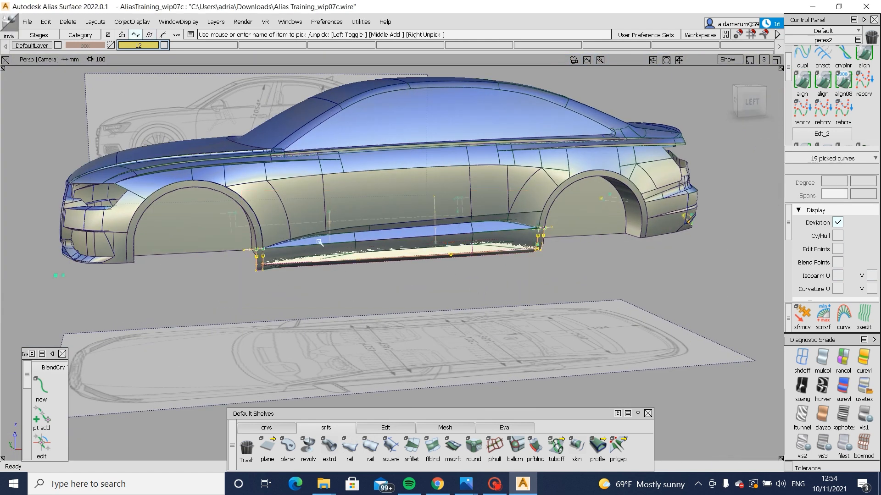
pyautogui.press('F1')
# Step: Intersect the lower sill surface with the adjoining sill surface along its length
pyautogui.keyDown('ctrl'); pyautogui.keyDown('shift'); pyautogui.moveTo(392, 273); pyautogui.dragTo(386, 247); pyautogui.keyUp('shift'); pyautogui.keyUp('ctrl')
pyautogui.keyDown('alt'); pyautogui.keyDown('shift'); pyautogui.moveTo(321, 268); pyautogui.dragTo(318, 269); pyautogui.keyUp('shift'); pyautogui.keyUp('alt')
pyautogui.keyDown('alt'); pyautogui.keyDown('shift'); pyautogui.moveTo(318, 269); pyautogui.dragTo(639, 253, button='right'); pyautogui.keyUp('shift'); pyautogui.keyUp('alt')
pyautogui.keyDown('ctrl'); pyautogui.keyDown('shift'); pyautogui.moveTo(619, 265); pyautogui.dragTo(604, 281); pyautogui.keyUp('shift'); pyautogui.keyUp('ctrl')
pyautogui.click(655, 289)
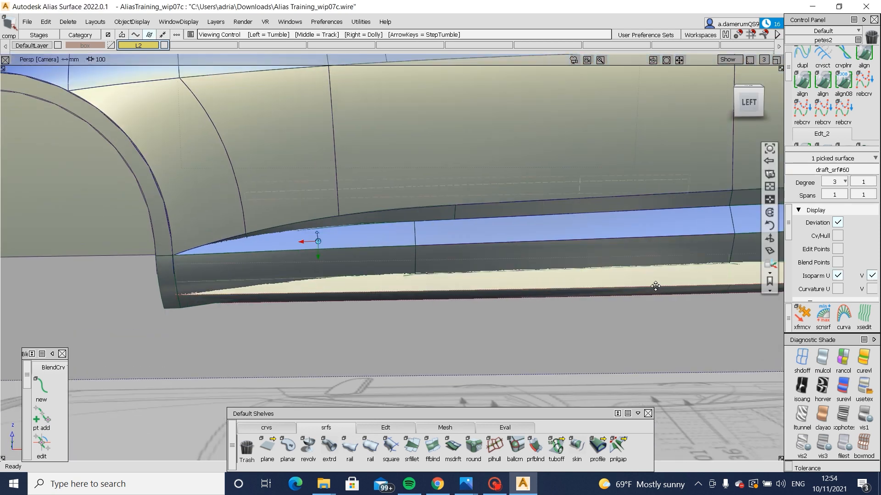
pyautogui.keyDown('alt'); pyautogui.keyDown('shift'); pyautogui.moveTo(655, 288); pyautogui.dragTo(471, 305, button='middle'); pyautogui.keyUp('shift'); pyautogui.keyUp('alt')
pyautogui.keyDown('ctrl'); pyautogui.keyDown('shift'); pyautogui.moveTo(516, 289); pyautogui.dragTo(627, 234); pyautogui.keyUp('shift'); pyautogui.keyUp('ctrl')
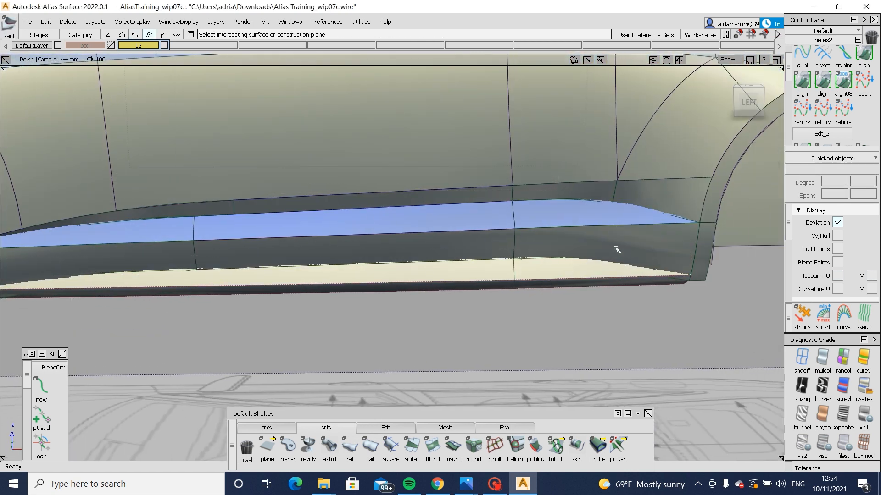
pyautogui.click(570, 272)
pyautogui.press('space')
# Step: Delete the curve on surface crossing the rear part of the lower sill ledge
pyautogui.keyDown('alt'); pyautogui.keyDown('shift'); pyautogui.moveTo(546, 331); pyautogui.dragTo(597, 324, button='right'); pyautogui.keyUp('shift'); pyautogui.keyUp('alt')
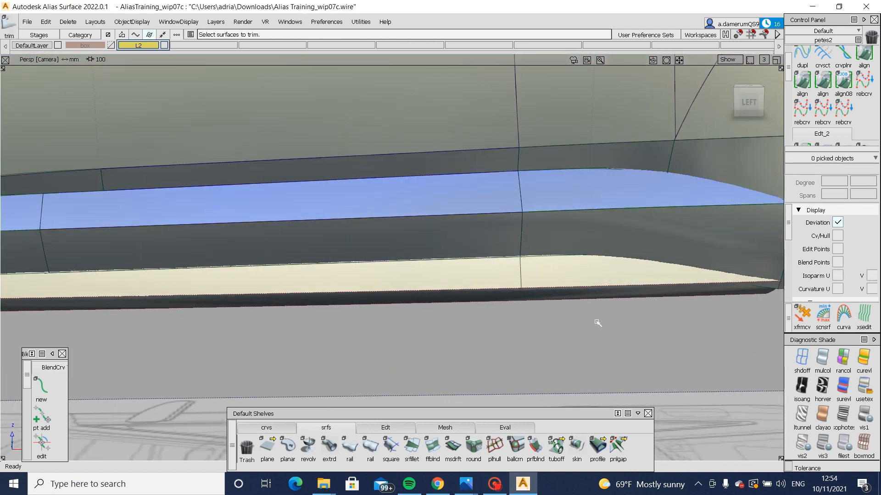
pyautogui.keyDown('ctrl'); pyautogui.keyDown('shift'); pyautogui.moveTo(550, 289); pyautogui.dragTo(535, 304); pyautogui.keyUp('shift'); pyautogui.keyUp('ctrl')
pyautogui.moveTo(513, 258); pyautogui.dragTo(531, 275)
pyautogui.hotkey('ctrl', 'x')
# Step: Intersect the two lower sill surfaces with the upright sill surface above them
pyautogui.keyDown('alt'); pyautogui.keyDown('shift'); pyautogui.moveTo(532, 274); pyautogui.dragTo(212, 284, button='right'); pyautogui.keyUp('shift'); pyautogui.keyUp('alt')
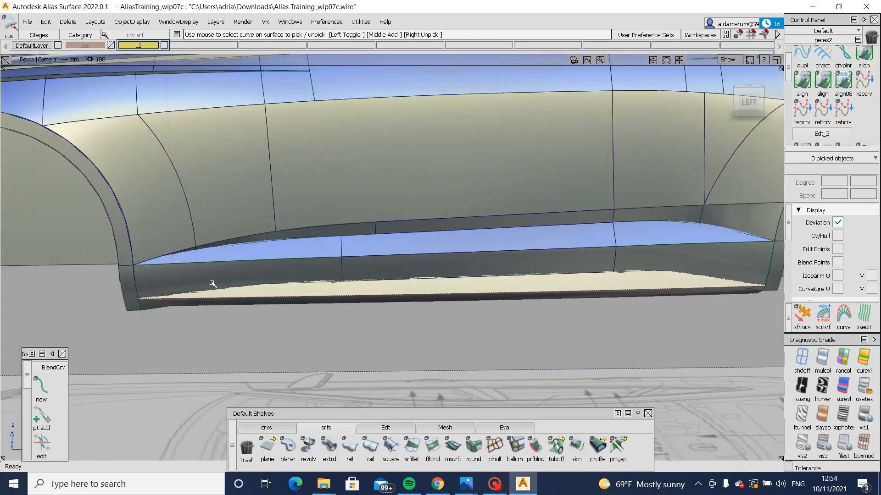
pyautogui.hotkey('ctrl', 'shift', 'p')
pyautogui.click(367, 293)
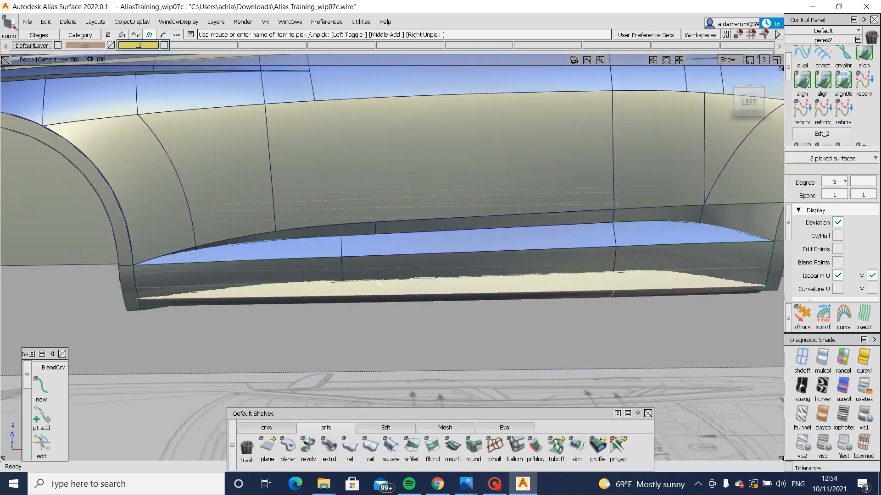
pyautogui.hotkey('ctrl', 'shift', 'i')
pyautogui.click(373, 280)
pyautogui.keyDown('alt'); pyautogui.keyDown('shift'); pyautogui.moveTo(343, 298); pyautogui.dragTo(349, 324); pyautogui.keyUp('shift'); pyautogui.keyUp('alt')
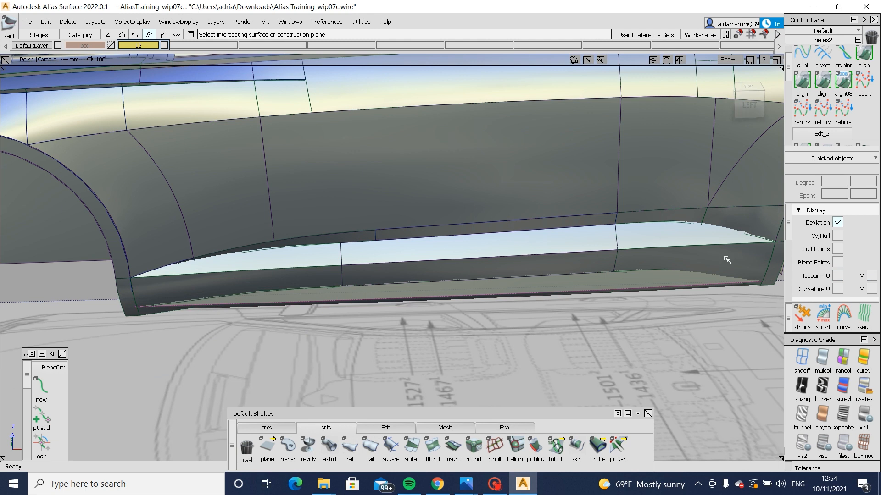
# Step: Trim the lower sill ledge along the intersection, keeping the marked region, and pick the rear upright section as another trim region
pyautogui.hotkey('ctrl', 'shift', 't')
pyautogui.click(674, 277)
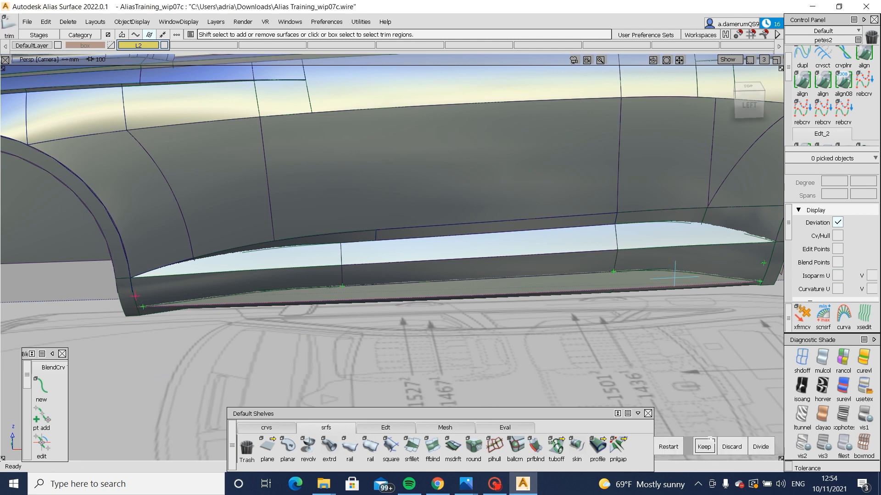
pyautogui.click(706, 443)
pyautogui.click(663, 257)
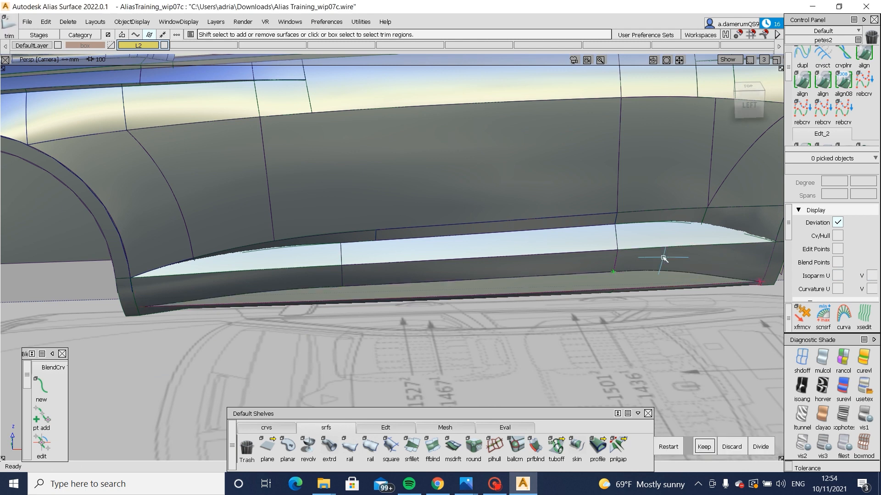
# Step: Inspect the shaded sill and its arch ends from several angles, and compare them with the rear-angle and front-view reference photos
pyautogui.scroll(-10, 691, 301)
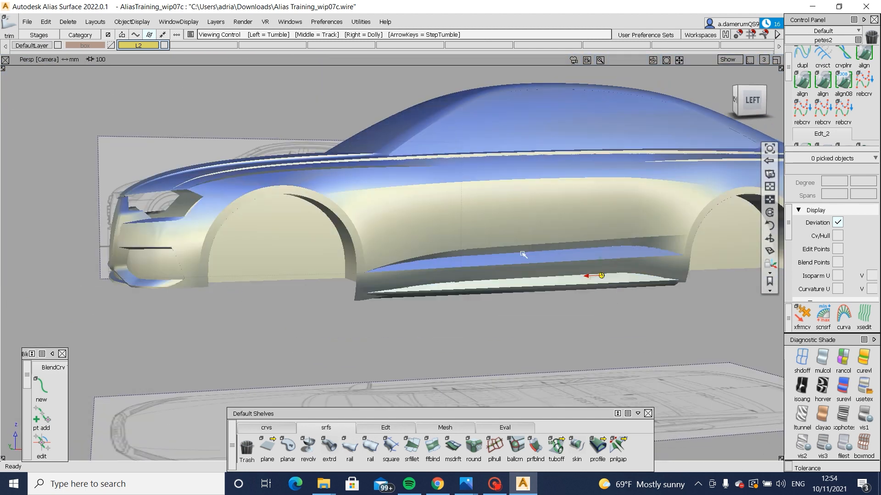
pyautogui.keyDown('alt'); pyautogui.keyDown('shift'); pyautogui.moveTo(607, 282); pyautogui.dragTo(308, 317); pyautogui.keyUp('shift'); pyautogui.keyUp('alt')
pyautogui.keyDown('alt'); pyautogui.keyDown('shift'); pyautogui.moveTo(337, 247); pyautogui.dragTo(356, 289, button='right'); pyautogui.keyUp('shift'); pyautogui.keyUp('alt')
pyautogui.keyDown('alt'); pyautogui.keyDown('shift'); pyautogui.moveTo(356, 289); pyautogui.dragTo(338, 268); pyautogui.keyUp('shift'); pyautogui.keyUp('alt')
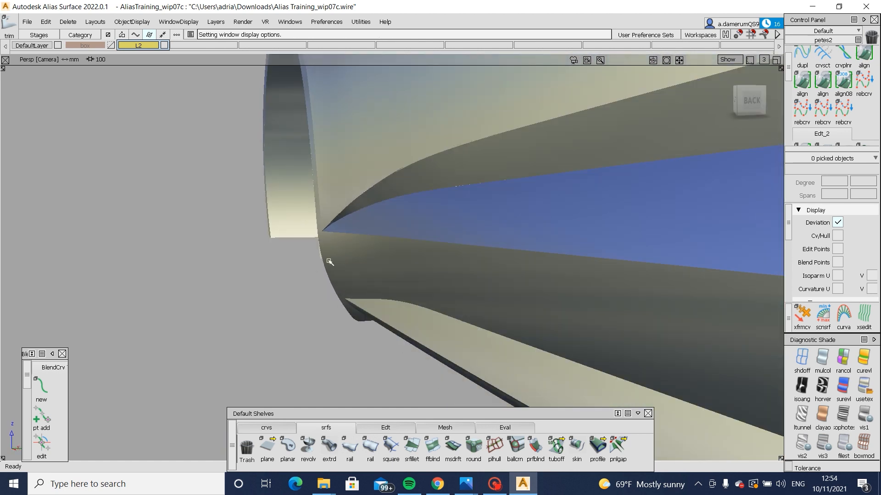
pyautogui.moveTo(330, 262)
pyautogui.keyDown('alt'); pyautogui.keyDown('shift'); pyautogui.mouseDown(button='right')
pyautogui.moveTo(560, 309)
pyautogui.moveTo(601, 299)
pyautogui.moveTo(485, 288)
pyautogui.mouseUp(button='right'); pyautogui.keyUp('shift'); pyautogui.keyUp('alt')
pyautogui.moveTo(465, 484)
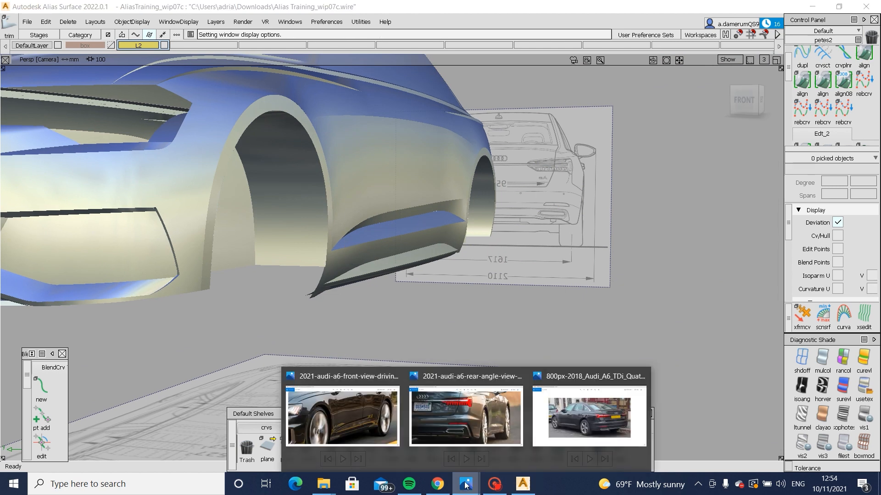
pyautogui.click(475, 419)
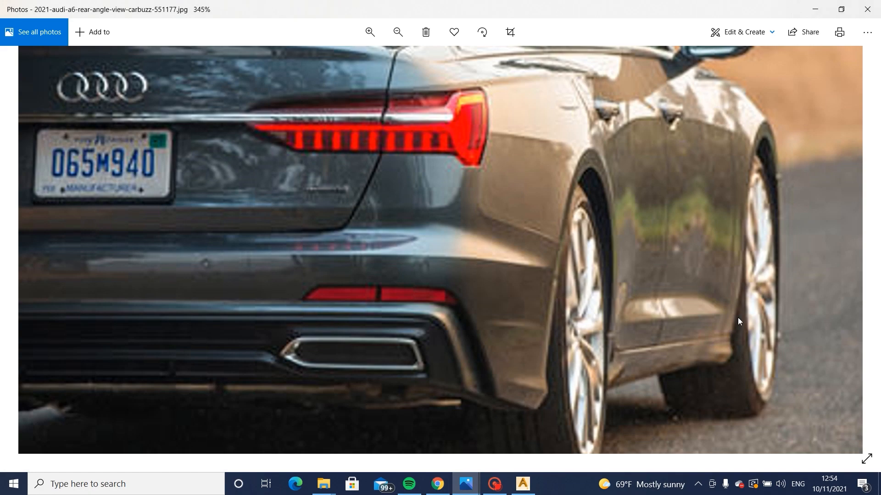
pyautogui.click(456, 484)
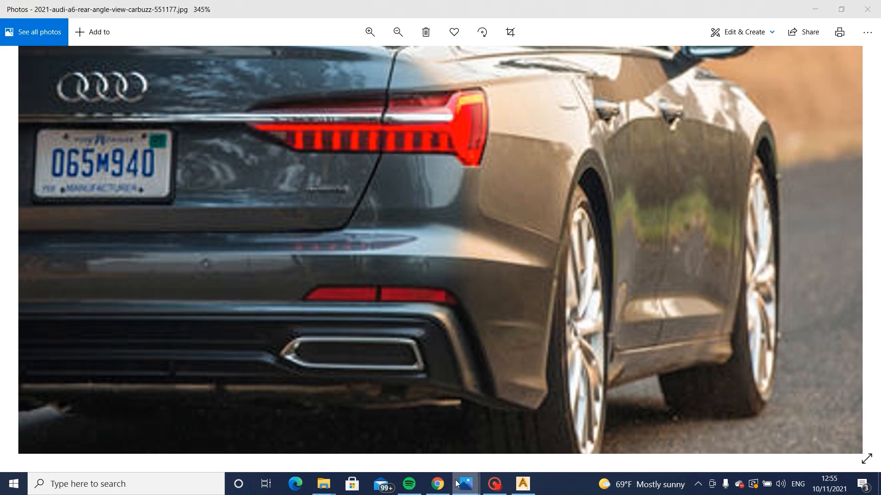
pyautogui.click(342, 413)
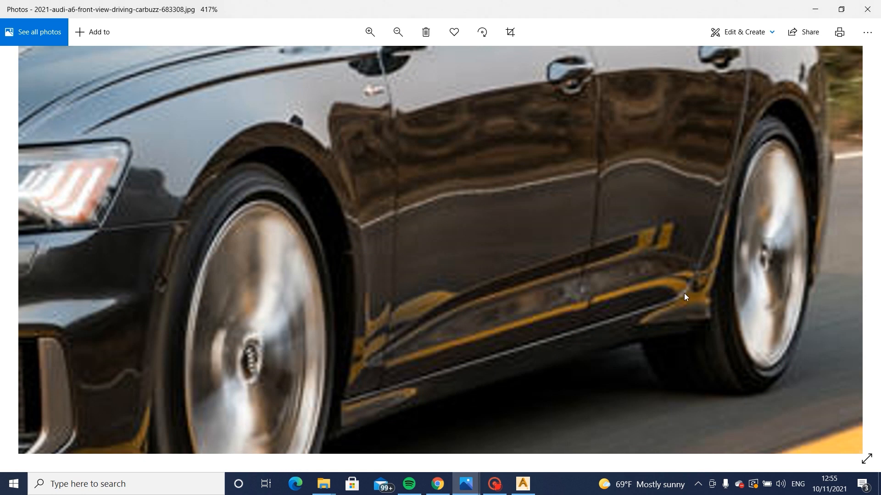
# Step: Return to Alias, show the CVs of the strip below the front arch, and move a middle CV row about 3 mm outboard
pyautogui.click(522, 484)
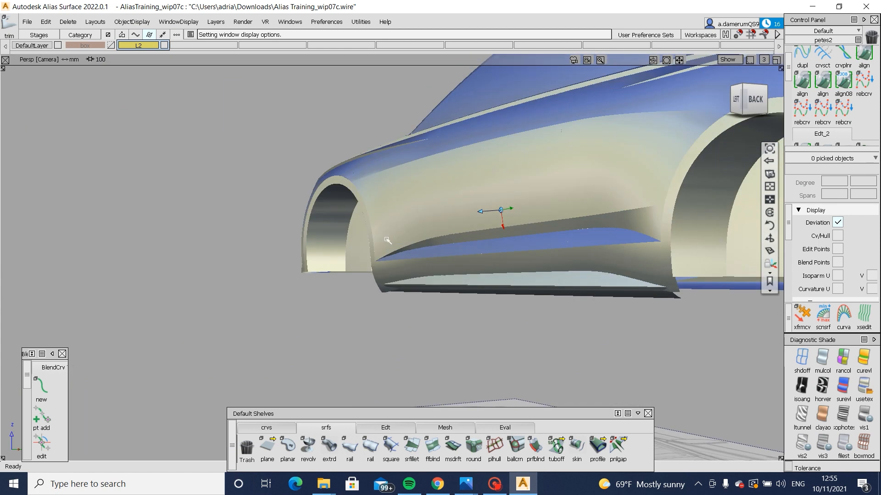
pyautogui.keyDown('alt'); pyautogui.keyDown('shift'); pyautogui.moveTo(388, 240); pyautogui.dragTo(388, 259); pyautogui.keyUp('shift'); pyautogui.keyUp('alt')
pyautogui.keyDown('alt'); pyautogui.keyDown('shift'); pyautogui.moveTo(447, 293); pyautogui.dragTo(421, 287, button='right'); pyautogui.keyUp('shift'); pyautogui.keyUp('alt')
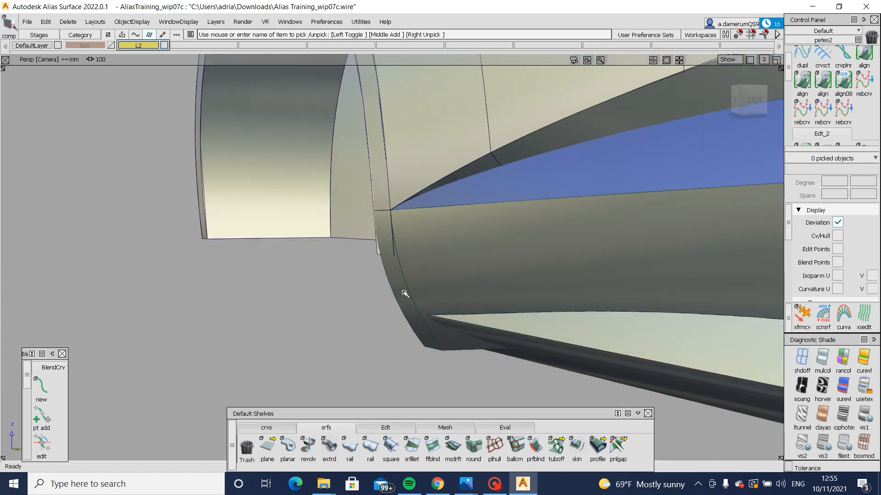
pyautogui.moveTo(407, 307)
pyautogui.keyDown('ctrl'); pyautogui.keyDown('shift'); pyautogui.mouseDown()
pyautogui.moveTo(323, 289)
pyautogui.moveTo(373, 296)
pyautogui.moveTo(375, 288)
pyautogui.mouseUp(); pyautogui.keyUp('shift'); pyautogui.keyUp('ctrl')
pyautogui.keyDown('alt'); pyautogui.keyDown('shift'); pyautogui.moveTo(356, 298); pyautogui.dragTo(398, 316); pyautogui.keyUp('shift'); pyautogui.keyUp('alt')
pyautogui.keyDown('ctrl'); pyautogui.keyDown('shift'); pyautogui.moveTo(383, 355); pyautogui.dragTo(373, 333, button='middle'); pyautogui.keyUp('shift'); pyautogui.keyUp('ctrl')
pyautogui.press('Return')
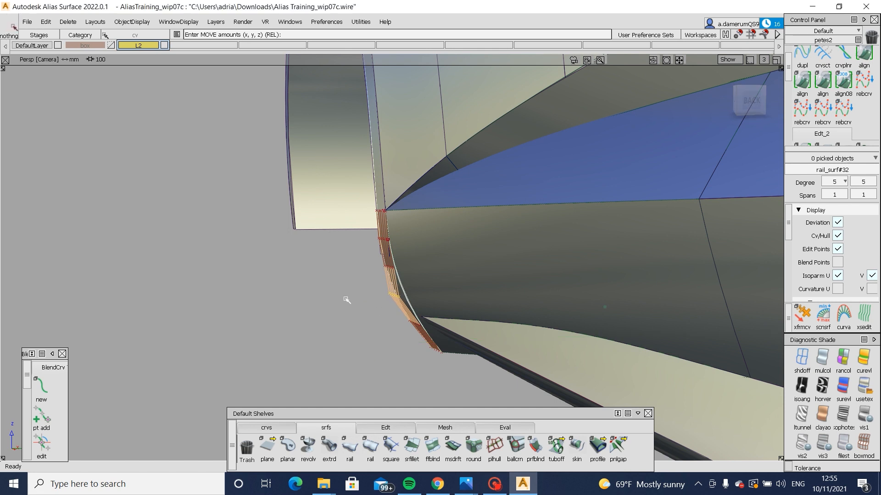
pyautogui.keyDown('ctrl'); pyautogui.keyDown('shift'); pyautogui.moveTo(347, 300); pyautogui.dragTo(378, 293); pyautogui.keyUp('shift'); pyautogui.keyUp('ctrl')
pyautogui.moveTo(365, 259); pyautogui.dragTo(441, 288)
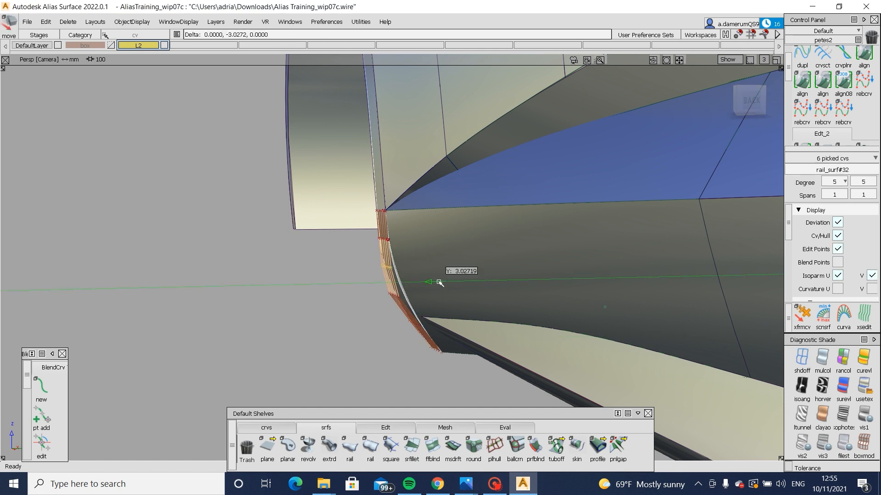
# Step: Move the lower CV rows of the front arch strip outboard along Y, shaping its curve with shifts of about 9, 10 and 4 mm
pyautogui.keyDown('ctrl'); pyautogui.keyDown('shift'); pyautogui.moveTo(438, 323); pyautogui.dragTo(368, 327); pyautogui.keyUp('shift'); pyautogui.keyUp('ctrl')
pyautogui.keyDown('ctrl'); pyautogui.keyDown('shift'); pyautogui.moveTo(368, 326); pyautogui.dragTo(434, 331); pyautogui.keyUp('shift'); pyautogui.keyUp('ctrl')
pyautogui.keyDown('ctrl'); pyautogui.keyDown('shift'); pyautogui.moveTo(455, 338); pyautogui.dragTo(462, 309); pyautogui.keyUp('shift'); pyautogui.keyUp('ctrl')
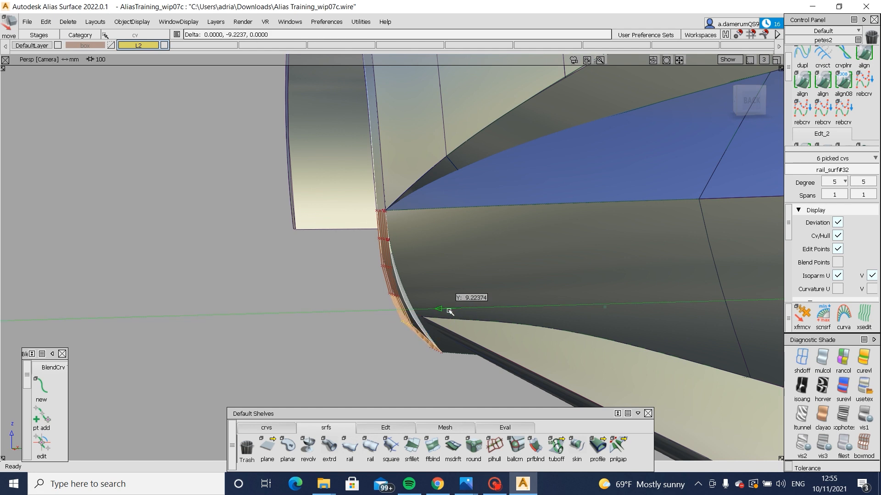
pyautogui.keyDown('alt'); pyautogui.keyDown('shift'); pyautogui.moveTo(439, 324); pyautogui.dragTo(387, 366); pyautogui.keyUp('shift'); pyautogui.keyUp('alt')
pyautogui.keyDown('ctrl'); pyautogui.keyDown('shift'); pyautogui.moveTo(387, 365); pyautogui.dragTo(478, 375); pyautogui.keyUp('shift'); pyautogui.keyUp('ctrl')
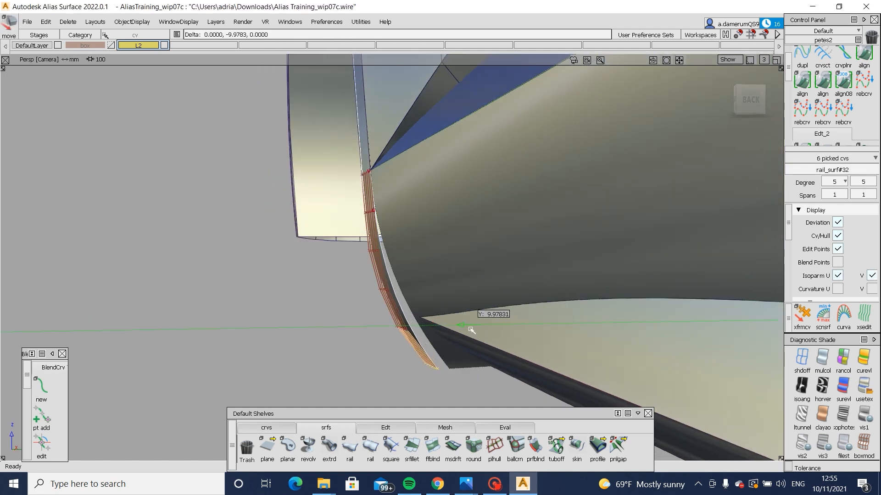
pyautogui.moveTo(430, 332)
pyautogui.keyDown('alt'); pyautogui.keyDown('shift'); pyautogui.mouseDown()
pyautogui.moveTo(545, 322)
pyautogui.moveTo(571, 338)
pyautogui.moveTo(288, 342)
pyautogui.moveTo(348, 344)
pyautogui.mouseUp(); pyautogui.keyUp('shift'); pyautogui.keyUp('alt')
pyautogui.keyDown('ctrl'); pyautogui.keyDown('shift'); pyautogui.moveTo(381, 377); pyautogui.dragTo(382, 357, button='right'); pyautogui.keyUp('shift'); pyautogui.keyUp('ctrl')
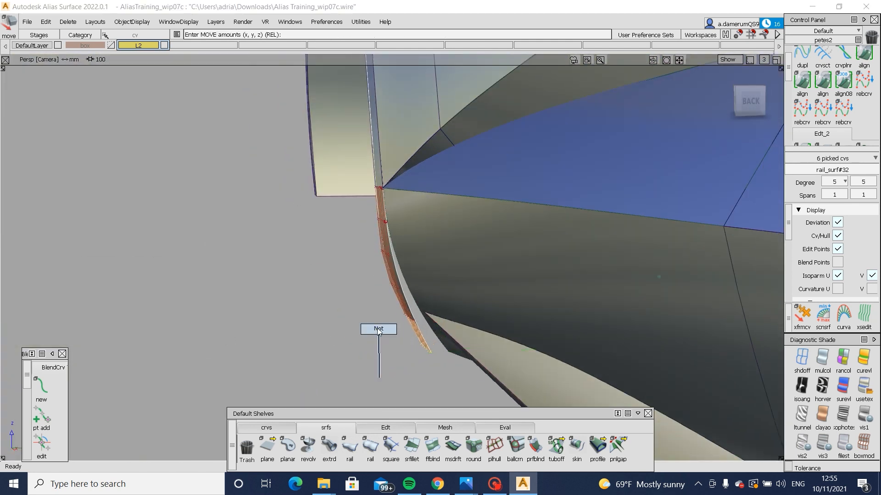
pyautogui.keyDown('ctrl'); pyautogui.keyDown('shift'); pyautogui.moveTo(379, 332); pyautogui.dragTo(378, 328); pyautogui.keyUp('shift'); pyautogui.keyUp('ctrl')
pyautogui.keyDown('ctrl'); pyautogui.keyDown('shift'); pyautogui.moveTo(345, 331); pyautogui.dragTo(438, 327); pyautogui.keyUp('shift'); pyautogui.keyUp('ctrl')
pyautogui.keyDown('ctrl'); pyautogui.keyDown('shift'); pyautogui.moveTo(461, 349); pyautogui.dragTo(463, 315, button='right'); pyautogui.keyUp('shift'); pyautogui.keyUp('ctrl')
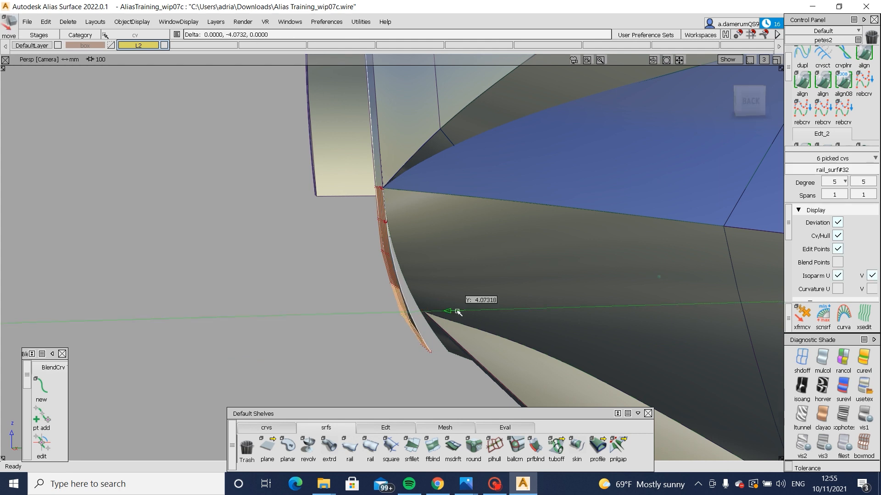
# Step: Show the CVs of the strip below the rear arch and move its CV rows outboard, the lower three by about 1.7 mm
pyautogui.keyDown('alt'); pyautogui.keyDown('shift'); pyautogui.moveTo(457, 312); pyautogui.dragTo(507, 203); pyautogui.keyUp('shift'); pyautogui.keyUp('alt')
pyautogui.keyDown('alt'); pyautogui.keyDown('shift'); pyautogui.moveTo(546, 243); pyautogui.dragTo(617, 247, button='right'); pyautogui.keyUp('shift'); pyautogui.keyUp('alt')
pyautogui.keyDown('ctrl'); pyautogui.keyDown('shift'); pyautogui.moveTo(528, 289); pyautogui.dragTo(458, 215); pyautogui.keyUp('shift'); pyautogui.keyUp('ctrl')
pyautogui.click(487, 276)
pyautogui.moveTo(479, 205); pyautogui.dragTo(537, 226)
pyautogui.moveTo(568, 271)
pyautogui.keyDown('ctrl'); pyautogui.keyDown('shift'); pyautogui.mouseDown(button='middle')
pyautogui.moveTo(572, 239)
pyautogui.moveTo(578, 249)
pyautogui.mouseUp(button='middle'); pyautogui.keyUp('shift'); pyautogui.keyUp('ctrl')
pyautogui.press('Return')
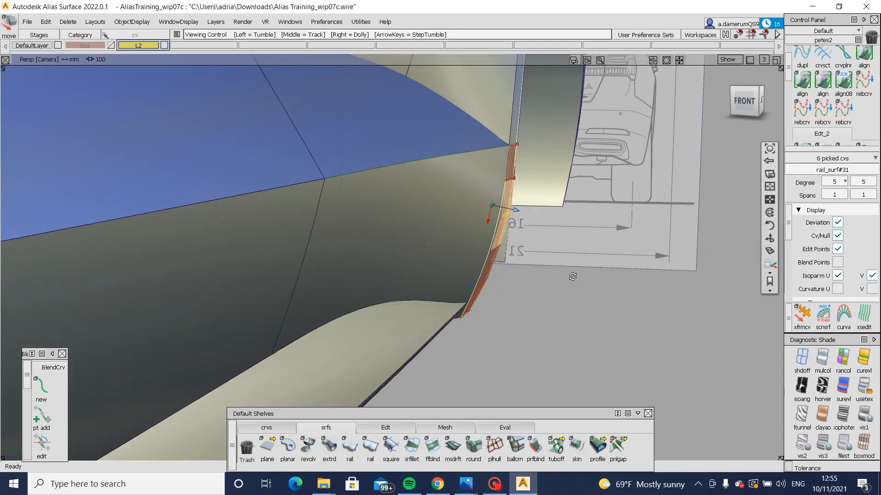
pyautogui.moveTo(572, 277)
pyautogui.keyDown('alt'); pyautogui.keyDown('shift'); pyautogui.mouseDown()
pyautogui.moveTo(550, 314)
pyautogui.moveTo(536, 279)
pyautogui.mouseUp(); pyautogui.keyUp('shift'); pyautogui.keyUp('alt')
pyautogui.keyDown('ctrl'); pyautogui.keyDown('shift'); pyautogui.moveTo(454, 286); pyautogui.dragTo(421, 289); pyautogui.keyUp('shift'); pyautogui.keyUp('ctrl')
pyautogui.moveTo(467, 250); pyautogui.dragTo(498, 274)
pyautogui.keyDown('alt'); pyautogui.keyDown('shift'); pyautogui.moveTo(516, 204); pyautogui.dragTo(481, 213); pyautogui.keyUp('shift'); pyautogui.keyUp('alt')
pyautogui.moveTo(436, 279); pyautogui.dragTo(538, 383)
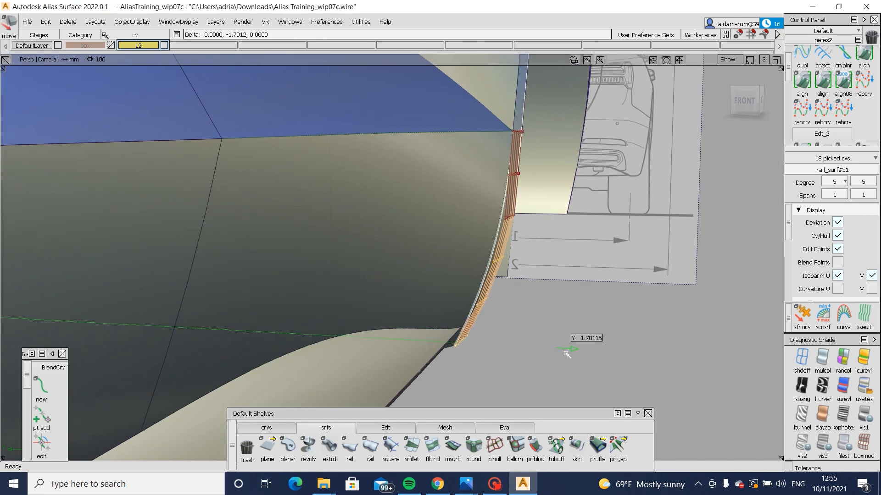
# Step: Move the bottom CV row of the rear arch strip about 4 mm outboard along Y
pyautogui.keyDown('ctrl'); pyautogui.keyDown('shift'); pyautogui.moveTo(442, 373); pyautogui.dragTo(436, 343); pyautogui.keyUp('shift'); pyautogui.keyUp('ctrl')
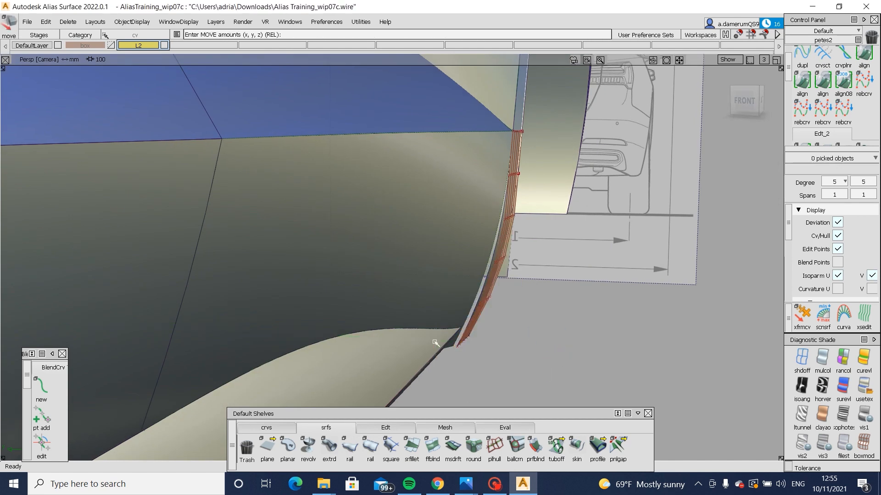
pyautogui.moveTo(505, 338)
pyautogui.keyDown('alt'); pyautogui.keyDown('shift'); pyautogui.mouseDown()
pyautogui.moveTo(471, 340)
pyautogui.moveTo(483, 339)
pyautogui.mouseUp(); pyautogui.keyUp('shift'); pyautogui.keyUp('alt')
pyautogui.moveTo(484, 340)
pyautogui.keyDown('ctrl'); pyautogui.keyDown('shift'); pyautogui.mouseDown()
pyautogui.moveTo(424, 337)
pyautogui.moveTo(526, 365)
pyautogui.moveTo(530, 342)
pyautogui.mouseUp(); pyautogui.keyUp('shift'); pyautogui.keyUp('ctrl')
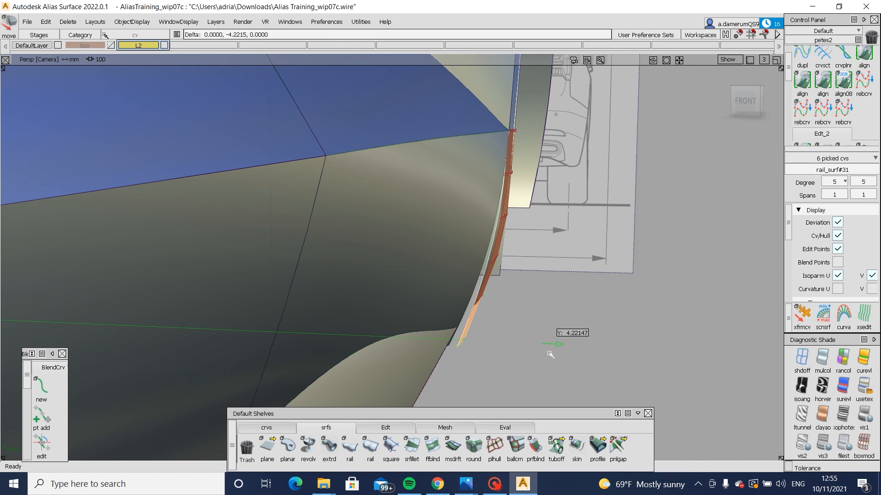
pyautogui.moveTo(484, 298); pyautogui.dragTo(525, 320)
pyautogui.moveTo(527, 320)
pyautogui.keyDown('ctrl'); pyautogui.keyDown('shift'); pyautogui.mouseDown()
pyautogui.moveTo(531, 303)
pyautogui.moveTo(564, 317)
pyautogui.moveTo(462, 368)
pyautogui.moveTo(473, 322)
pyautogui.mouseUp(); pyautogui.keyUp('shift'); pyautogui.keyUp('ctrl')
pyautogui.keyDown('alt'); pyautogui.keyDown('shift'); pyautogui.moveTo(478, 237); pyautogui.dragTo(604, 244, button='right'); pyautogui.keyUp('shift'); pyautogui.keyUp('alt')
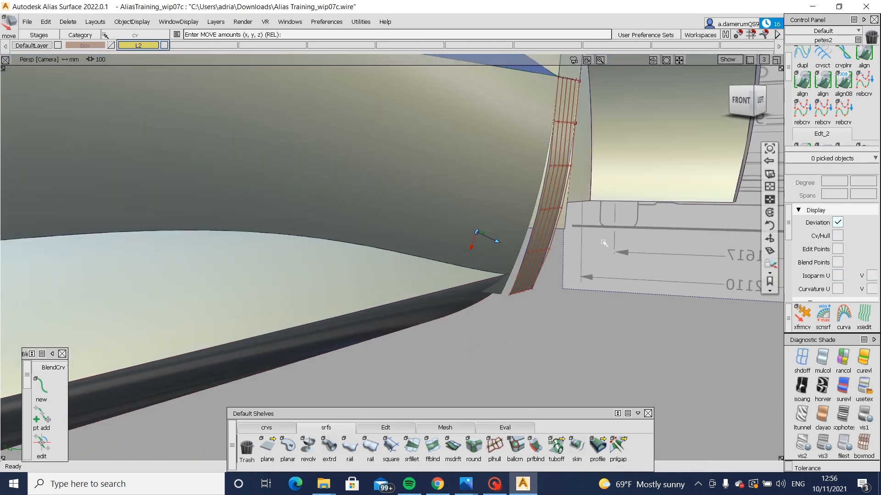
# Step: Align the lower upright sill surface's rear end to the rear arch strip with G0 continuity and one extra CV row
pyautogui.doubleClick(801, 81)
pyautogui.keyDown('alt'); pyautogui.keyDown('shift'); pyautogui.moveTo(476, 238); pyautogui.dragTo(511, 250); pyautogui.keyUp('shift'); pyautogui.keyUp('alt')
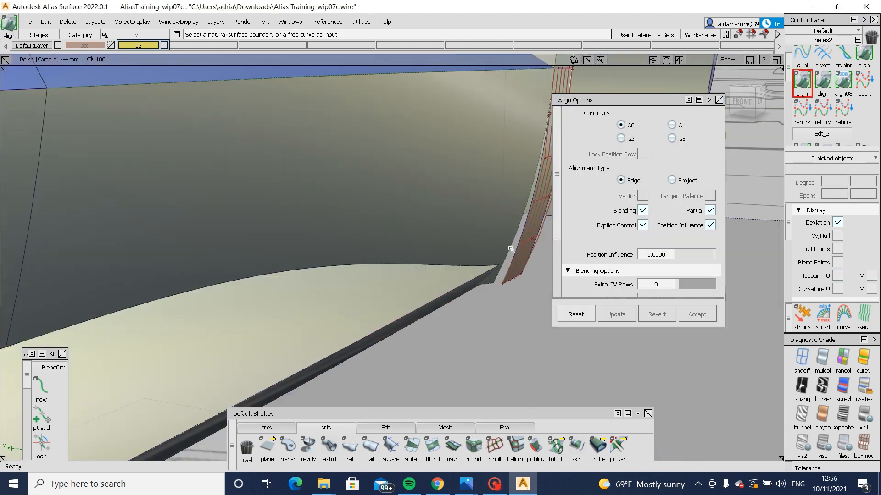
pyautogui.click(517, 255)
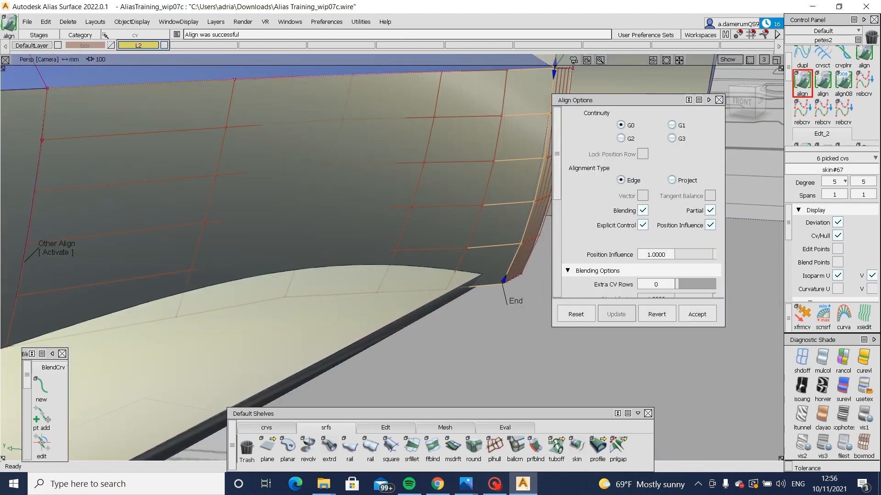
pyautogui.scroll(-3, 637, 201)
pyautogui.click(680, 228)
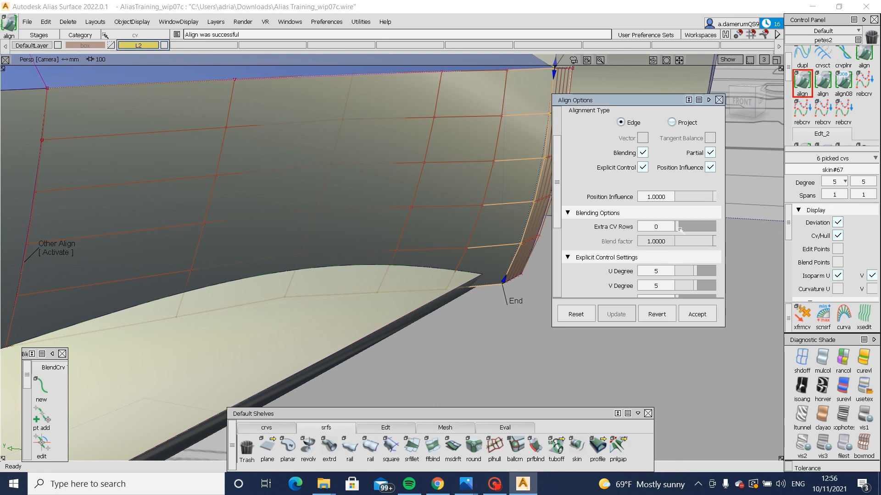
# Step: Align the lower upright sill surface's front end to the front arch strip with G0 continuity and one extra CV row
pyautogui.keyDown('alt'); pyautogui.keyDown('shift'); pyautogui.moveTo(497, 265); pyautogui.dragTo(149, 260); pyautogui.keyUp('shift'); pyautogui.keyUp('alt')
pyautogui.keyDown('alt'); pyautogui.keyDown('shift'); pyautogui.moveTo(149, 260); pyautogui.dragTo(541, 273, button='middle'); pyautogui.keyUp('shift'); pyautogui.keyUp('alt')
pyautogui.keyDown('alt'); pyautogui.keyDown('shift'); pyautogui.moveTo(84, 280); pyautogui.dragTo(234, 262, button='middle'); pyautogui.keyUp('shift'); pyautogui.keyUp('alt')
pyautogui.press('space')
pyautogui.keyDown('alt'); pyautogui.keyDown('shift'); pyautogui.moveTo(161, 281); pyautogui.dragTo(205, 256, button='right'); pyautogui.keyUp('shift'); pyautogui.keyUp('alt')
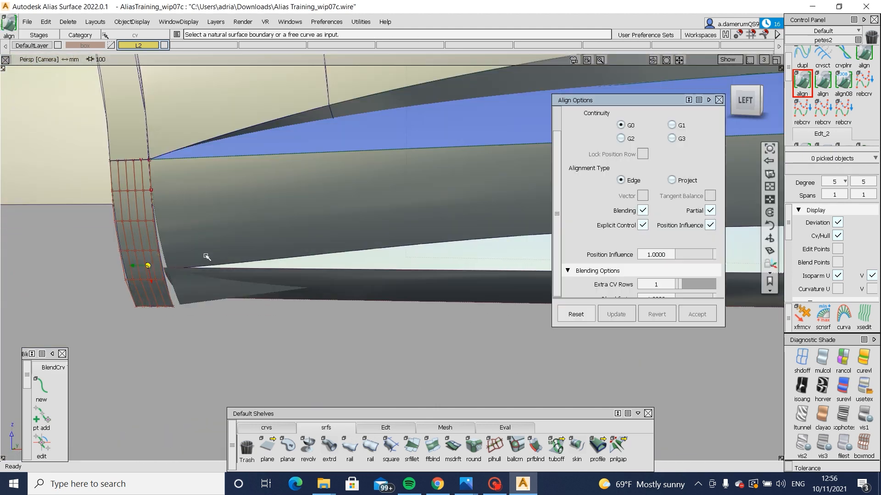
pyautogui.keyDown('alt'); pyautogui.keyDown('shift'); pyautogui.moveTo(204, 256); pyautogui.dragTo(175, 287); pyautogui.keyUp('shift'); pyautogui.keyUp('alt')
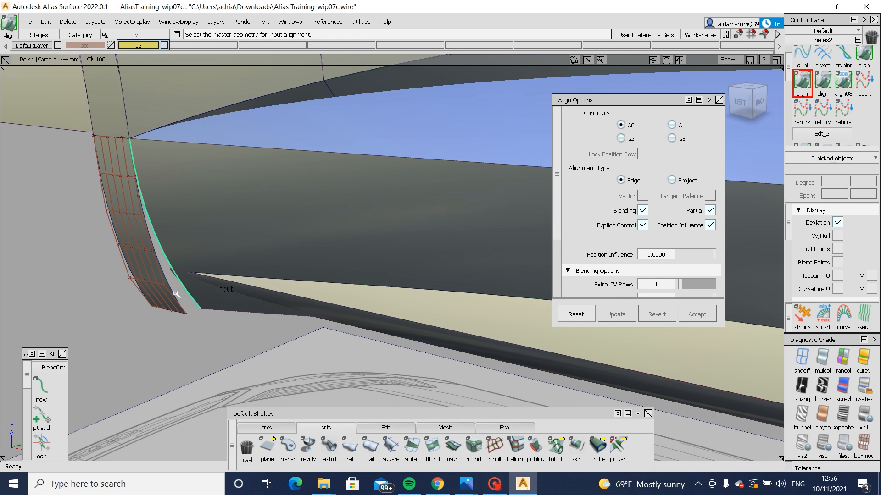
pyautogui.click(174, 294)
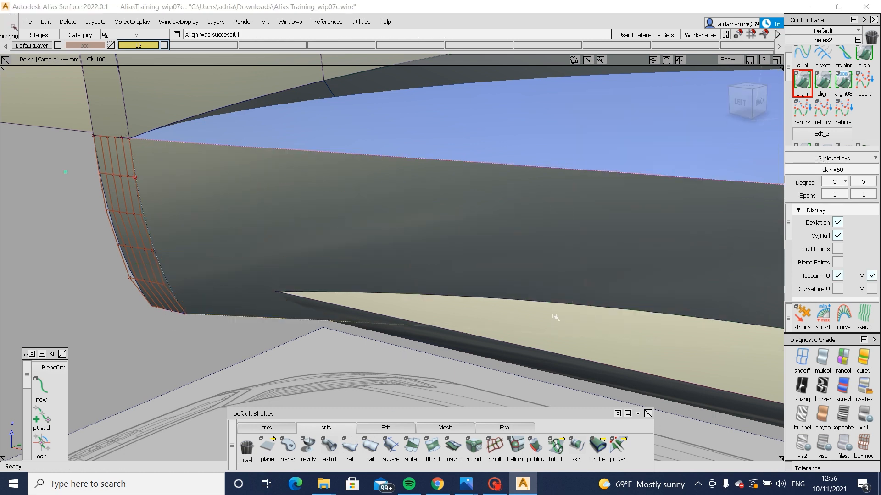
pyautogui.click(497, 283)
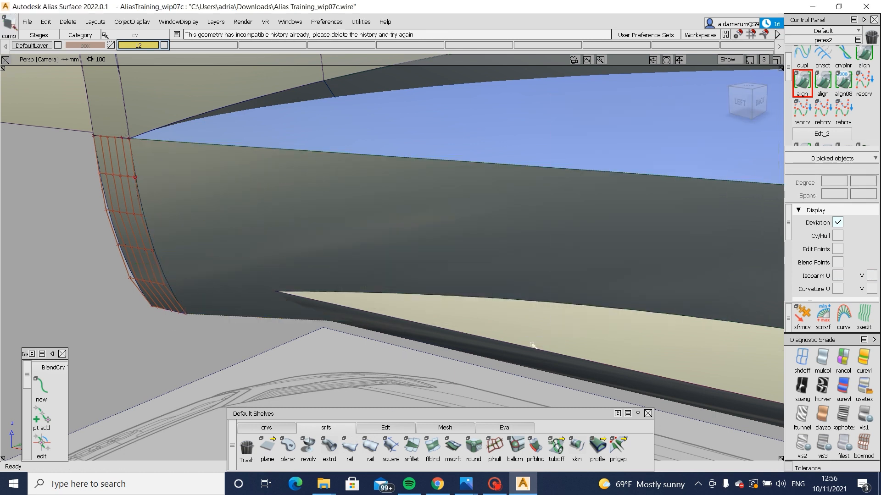
# Step: Pick the two lower ledge surfaces and move them along Y so the ledge's front tip meets the edge of the arch strip
pyautogui.click(514, 361)
pyautogui.keyDown('alt'); pyautogui.keyDown('shift'); pyautogui.moveTo(513, 362); pyautogui.dragTo(275, 336); pyautogui.keyUp('shift'); pyautogui.keyUp('alt')
pyautogui.keyDown('ctrl'); pyautogui.keyDown('shift'); pyautogui.moveTo(275, 336); pyautogui.dragTo(210, 344, button='middle'); pyautogui.keyUp('shift'); pyautogui.keyUp('ctrl')
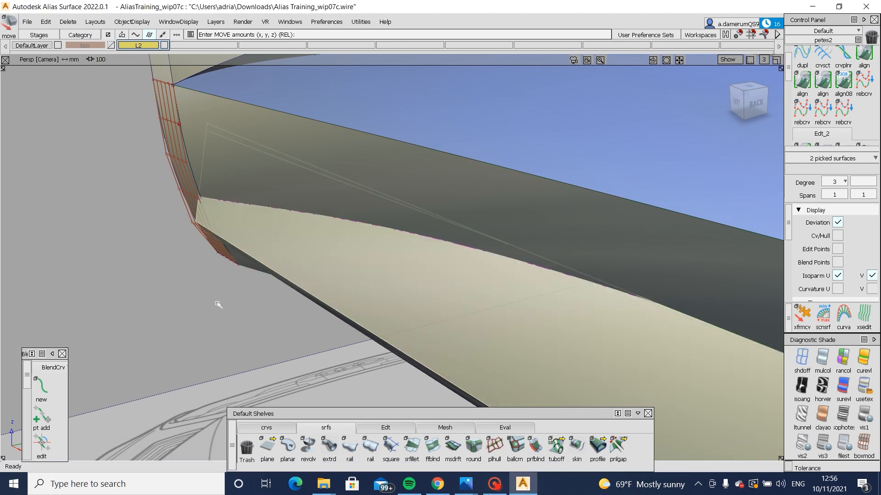
pyautogui.moveTo(218, 305); pyautogui.dragTo(229, 307, button='middle')
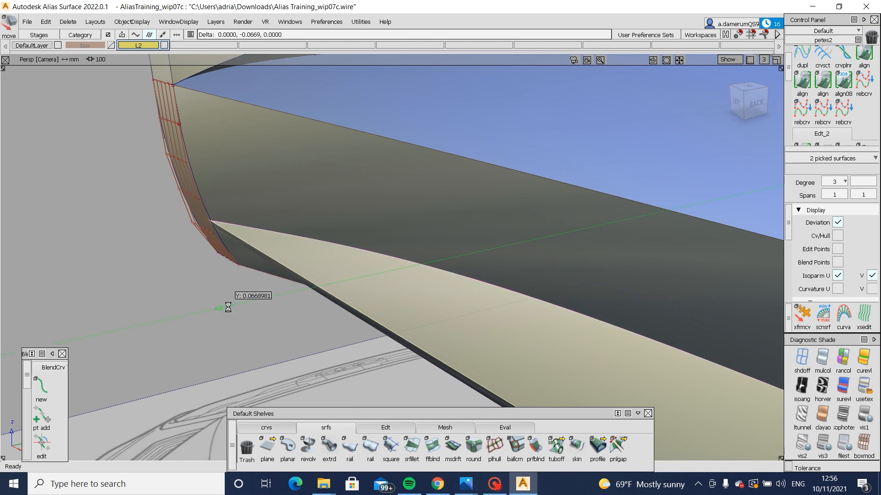
pyautogui.keyDown('alt'); pyautogui.keyDown('shift'); pyautogui.moveTo(228, 307); pyautogui.dragTo(534, 233); pyautogui.keyUp('shift'); pyautogui.keyUp('alt')
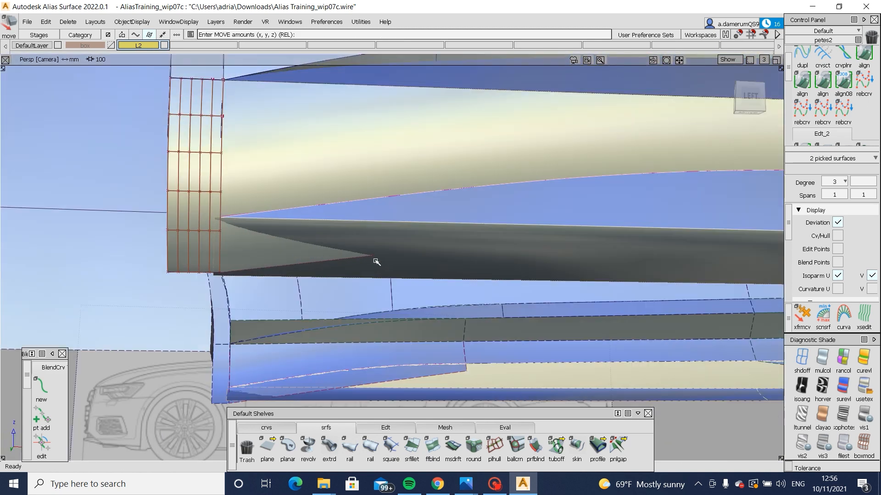
pyautogui.keyDown('alt'); pyautogui.keyDown('shift'); pyautogui.moveTo(376, 262); pyautogui.dragTo(168, 315); pyautogui.keyUp('shift'); pyautogui.keyUp('alt')
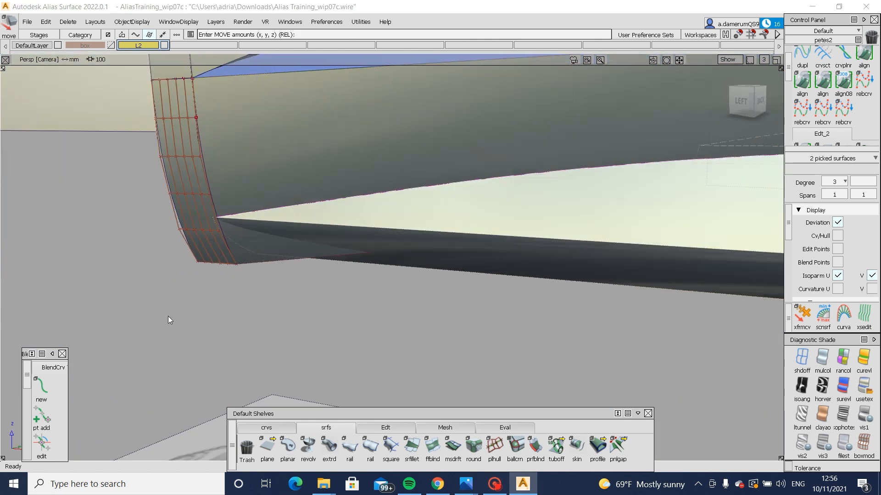
pyautogui.moveTo(171, 318); pyautogui.dragTo(166, 318, button='middle')
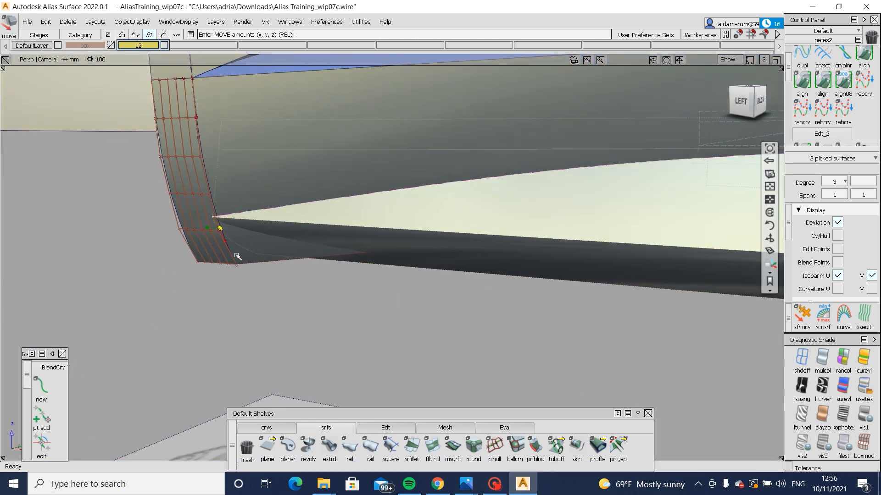
pyautogui.keyDown('alt'); pyautogui.keyDown('shift'); pyautogui.moveTo(234, 255); pyautogui.dragTo(136, 296); pyautogui.keyUp('shift'); pyautogui.keyUp('alt')
pyautogui.moveTo(136, 296); pyautogui.dragTo(138, 296, button='middle')
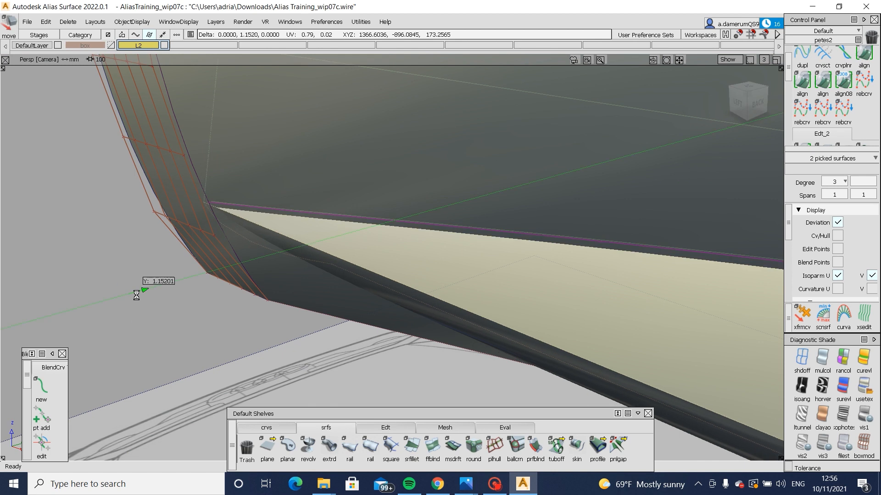
# Step: Pick all the body side surfaces, hide their CVs and hulls, and clear the selection
pyautogui.keyDown('alt'); pyautogui.keyDown('shift'); pyautogui.moveTo(137, 295); pyautogui.dragTo(255, 293); pyautogui.keyUp('shift'); pyautogui.keyUp('alt')
pyautogui.keyDown('alt'); pyautogui.keyDown('shift'); pyautogui.moveTo(255, 293); pyautogui.dragTo(387, 306, button='right'); pyautogui.keyUp('shift'); pyautogui.keyUp('alt')
pyautogui.keyDown('alt'); pyautogui.keyDown('shift'); pyautogui.moveTo(387, 306); pyautogui.dragTo(321, 286); pyautogui.keyUp('shift'); pyautogui.keyUp('alt')
pyautogui.keyDown('alt'); pyautogui.keyDown('shift'); pyautogui.moveTo(320, 285); pyautogui.dragTo(159, 309, button='middle'); pyautogui.keyUp('shift'); pyautogui.keyUp('alt')
pyautogui.keyDown('ctrl'); pyautogui.keyDown('shift'); pyautogui.moveTo(158, 309); pyautogui.dragTo(290, 250); pyautogui.keyUp('shift'); pyautogui.keyUp('ctrl')
pyautogui.keyDown('alt'); pyautogui.keyDown('shift'); pyautogui.moveTo(443, 171); pyautogui.dragTo(319, 192, button='right'); pyautogui.keyUp('shift'); pyautogui.keyUp('alt')
pyautogui.keyDown('ctrl'); pyautogui.keyDown('shift'); pyautogui.moveTo(318, 174); pyautogui.dragTo(58, 193); pyautogui.keyUp('shift'); pyautogui.keyUp('ctrl')
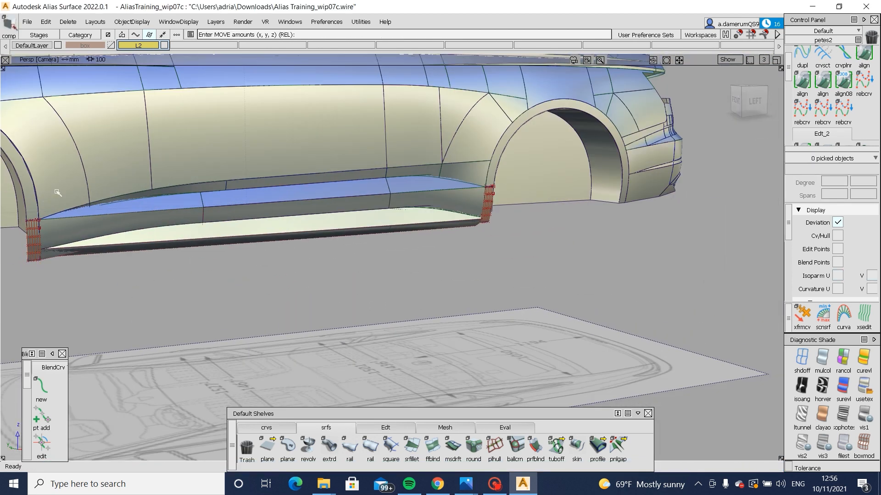
pyautogui.moveTo(536, 318); pyautogui.dragTo(28, 216)
pyautogui.keyDown('alt'); pyautogui.keyDown('shift'); pyautogui.moveTo(430, 202); pyautogui.dragTo(509, 208, button='right'); pyautogui.keyUp('shift'); pyautogui.keyUp('alt')
pyautogui.keyDown('ctrl'); pyautogui.keyDown('shift'); pyautogui.moveTo(376, 241); pyautogui.dragTo(370, 209); pyautogui.keyUp('shift'); pyautogui.keyUp('ctrl')
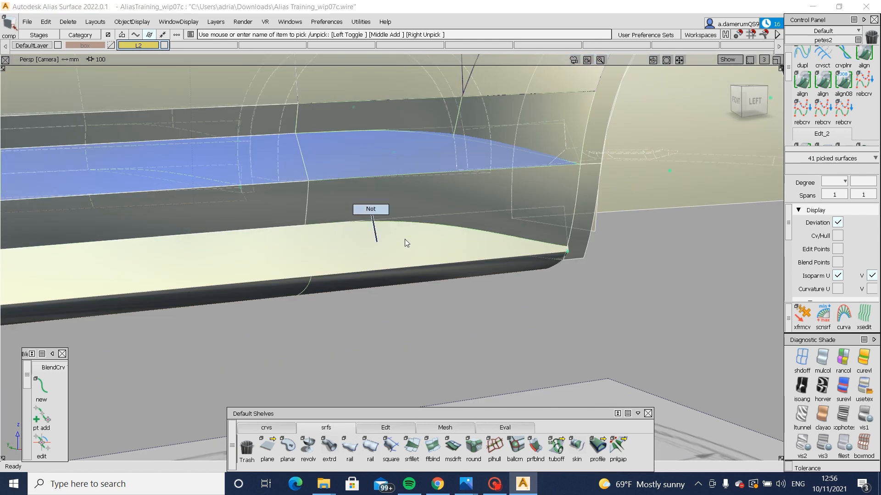
# Step: Show the lower ledge's CVs, move its upper hull row about 2.4 mm inboard along Y, and clear the selection
pyautogui.keyDown('ctrl'); pyautogui.keyDown('shift'); pyautogui.moveTo(421, 232); pyautogui.dragTo(379, 263); pyautogui.keyUp('shift'); pyautogui.keyUp('ctrl')
pyautogui.click(277, 281)
pyautogui.keyDown('alt'); pyautogui.keyDown('shift'); pyautogui.moveTo(281, 282); pyautogui.dragTo(483, 285); pyautogui.keyUp('shift'); pyautogui.keyUp('alt')
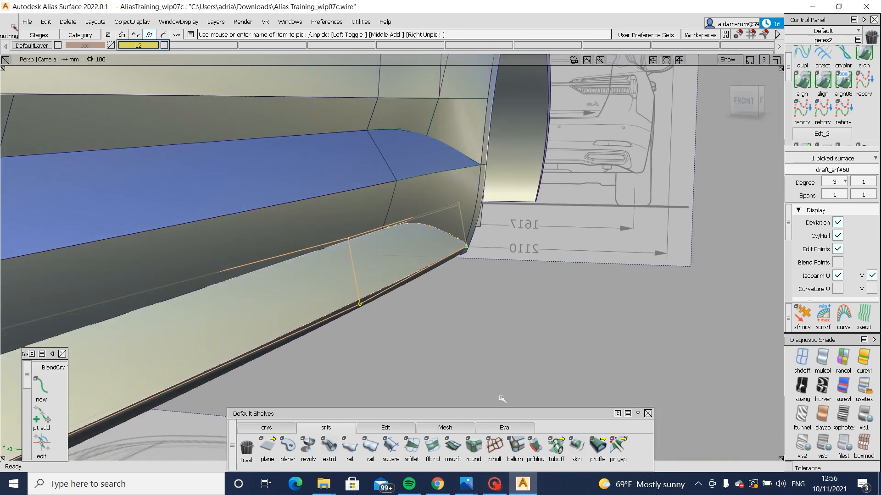
pyautogui.click(501, 399)
pyautogui.click(400, 425)
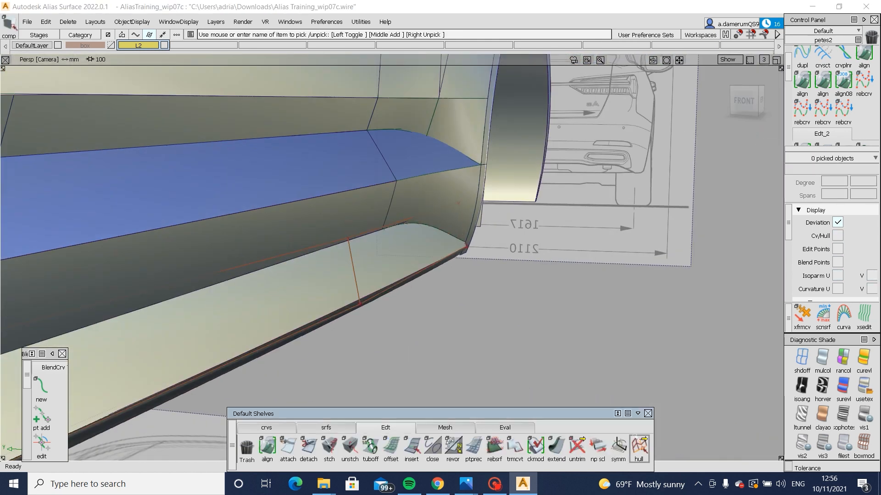
pyautogui.click(314, 250)
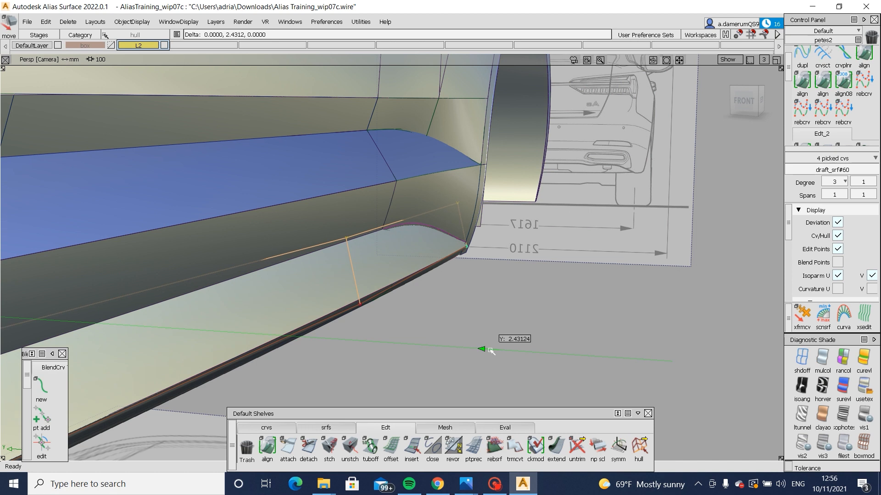
pyautogui.moveTo(488, 351); pyautogui.dragTo(489, 352)
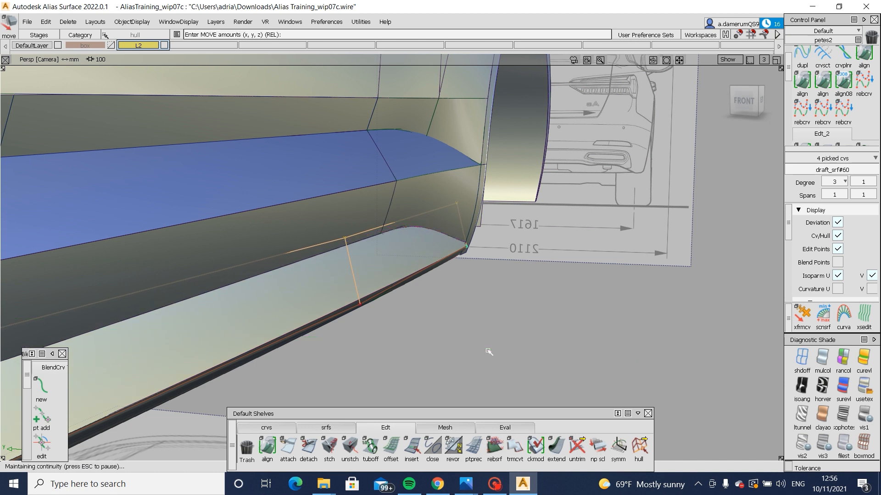
pyautogui.keyDown('alt'); pyautogui.keyDown('shift'); pyautogui.moveTo(494, 336); pyautogui.dragTo(360, 354, button='right'); pyautogui.keyUp('shift'); pyautogui.keyUp('alt')
pyautogui.keyDown('alt'); pyautogui.keyDown('shift'); pyautogui.moveTo(359, 354); pyautogui.dragTo(377, 334); pyautogui.keyUp('shift'); pyautogui.keyUp('alt')
pyautogui.keyDown('ctrl'); pyautogui.keyDown('shift'); pyautogui.moveTo(377, 334); pyautogui.dragTo(379, 281); pyautogui.keyUp('shift'); pyautogui.keyUp('ctrl')
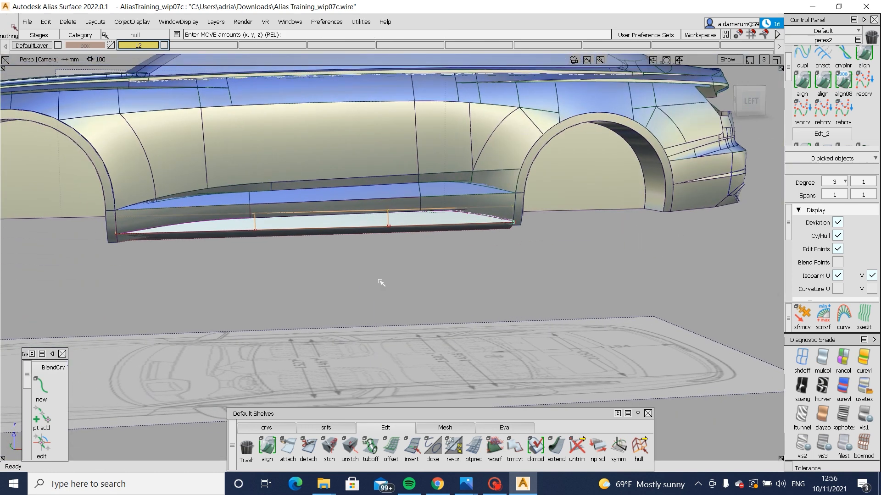
# Step: Examine the reworked sill and the complete shaded body from the side, front and front three-quarter angles
pyautogui.keyDown('alt'); pyautogui.keyDown('shift'); pyautogui.moveTo(463, 209); pyautogui.dragTo(362, 238, button='right'); pyautogui.keyUp('shift'); pyautogui.keyUp('alt')
pyautogui.keyDown('alt'); pyautogui.keyDown('shift'); pyautogui.moveTo(362, 239); pyautogui.dragTo(510, 257); pyautogui.keyUp('shift'); pyautogui.keyUp('alt')
pyautogui.keyDown('alt'); pyautogui.keyDown('shift'); pyautogui.moveTo(522, 248); pyautogui.dragTo(587, 239, button='right'); pyautogui.keyUp('shift'); pyautogui.keyUp('alt')
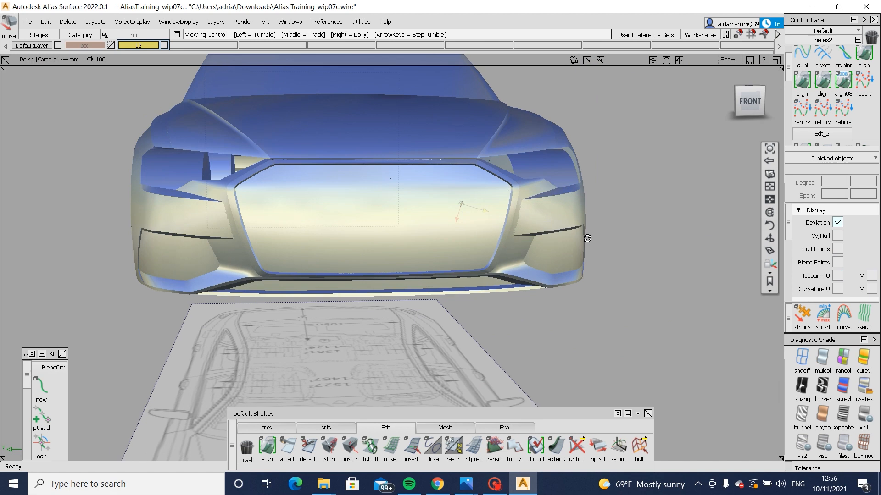
pyautogui.keyDown('alt'); pyautogui.keyDown('shift'); pyautogui.moveTo(587, 238); pyautogui.dragTo(609, 238); pyautogui.keyUp('shift'); pyautogui.keyUp('alt')
pyautogui.keyDown('alt'); pyautogui.keyDown('shift'); pyautogui.moveTo(609, 238); pyautogui.dragTo(576, 244, button='right'); pyautogui.keyUp('shift'); pyautogui.keyUp('alt')
pyautogui.keyDown('alt'); pyautogui.keyDown('shift'); pyautogui.moveTo(576, 243); pyautogui.dragTo(389, 240); pyautogui.keyUp('shift'); pyautogui.keyUp('alt')
pyautogui.keyDown('alt'); pyautogui.keyDown('shift'); pyautogui.moveTo(266, 257); pyautogui.dragTo(462, 216, button='right'); pyautogui.keyUp('shift'); pyautogui.keyUp('alt')
pyautogui.keyDown('alt'); pyautogui.keyDown('shift'); pyautogui.moveTo(462, 216); pyautogui.dragTo(466, 218); pyautogui.keyUp('shift'); pyautogui.keyUp('alt')
pyautogui.keyDown('alt'); pyautogui.keyDown('shift'); pyautogui.moveTo(466, 218); pyautogui.dragTo(374, 250, button='right'); pyautogui.keyUp('shift'); pyautogui.keyUp('alt')
pyautogui.keyDown('alt'); pyautogui.keyDown('shift'); pyautogui.moveTo(374, 250); pyautogui.dragTo(322, 312); pyautogui.keyUp('shift'); pyautogui.keyUp('alt')
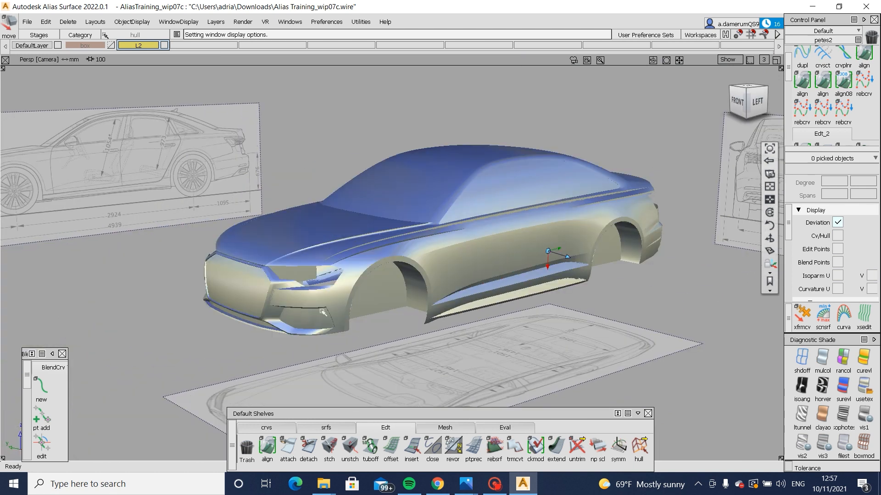
# Step: Examine the front bumper and headlight opening up close, and the whole body from the rear three-quarter angle
pyautogui.keyDown('alt'); pyautogui.keyDown('shift'); pyautogui.moveTo(349, 352); pyautogui.dragTo(343, 89, button='right'); pyautogui.keyUp('shift'); pyautogui.keyUp('alt')
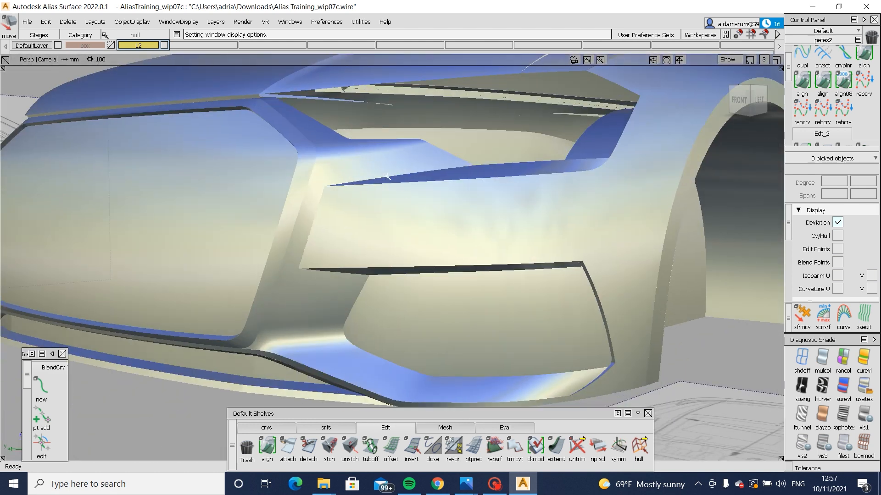
pyautogui.keyDown('alt'); pyautogui.keyDown('shift'); pyautogui.moveTo(343, 88); pyautogui.dragTo(347, 271, button='right'); pyautogui.keyUp('shift'); pyautogui.keyUp('alt')
pyautogui.keyDown('alt'); pyautogui.keyDown('shift'); pyautogui.moveTo(347, 270); pyautogui.dragTo(338, 296); pyautogui.keyUp('shift'); pyautogui.keyUp('alt')
pyautogui.keyDown('alt'); pyautogui.keyDown('shift'); pyautogui.moveTo(353, 193); pyautogui.dragTo(413, 289, button='right'); pyautogui.keyUp('shift'); pyautogui.keyUp('alt')
pyautogui.keyDown('alt'); pyautogui.keyDown('shift'); pyautogui.moveTo(412, 288); pyautogui.dragTo(572, 321); pyautogui.keyUp('shift'); pyautogui.keyUp('alt')
pyautogui.keyDown('alt'); pyautogui.keyDown('shift'); pyautogui.moveTo(572, 321); pyautogui.dragTo(458, 293, button='right'); pyautogui.keyUp('shift'); pyautogui.keyUp('alt')
pyautogui.moveTo(459, 293)
pyautogui.keyDown('alt'); pyautogui.keyDown('shift'); pyautogui.mouseDown()
pyautogui.moveTo(552, 291)
pyautogui.moveTo(361, 287)
pyautogui.moveTo(467, 288)
pyautogui.mouseUp(); pyautogui.keyUp('shift'); pyautogui.keyUp('alt')
pyautogui.keyDown('alt'); pyautogui.keyDown('shift'); pyautogui.moveTo(467, 288); pyautogui.dragTo(496, 291, button='right'); pyautogui.keyUp('shift'); pyautogui.keyUp('alt')
pyautogui.keyDown('alt'); pyautogui.keyDown('shift'); pyautogui.moveTo(495, 291); pyautogui.dragTo(440, 285); pyautogui.keyUp('shift'); pyautogui.keyUp('alt')
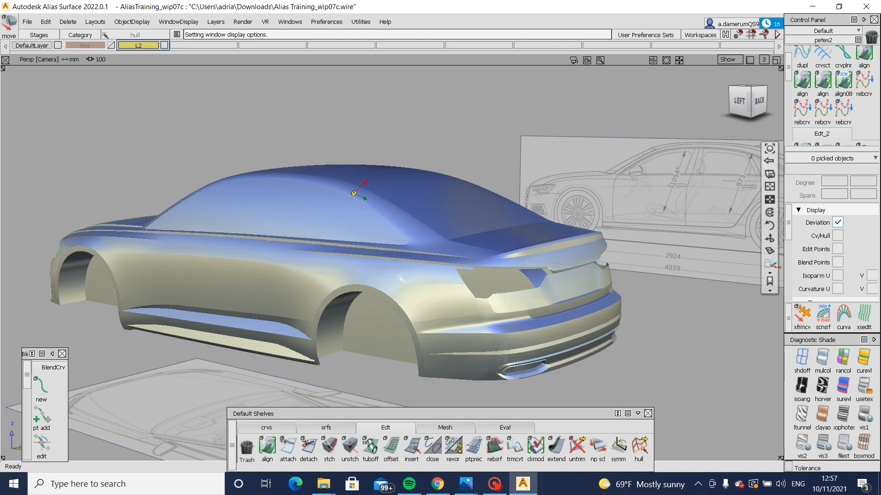
pyautogui.keyDown('alt'); pyautogui.keyDown('shift'); pyautogui.moveTo(440, 284); pyautogui.dragTo(447, 253, button='middle'); pyautogui.keyUp('shift'); pyautogui.keyUp('alt')
# Step: Save the model as a new wire file named Alias Training_wip07d in the Downloads folder
pyautogui.click(26, 22)
pyautogui.click(38, 105)
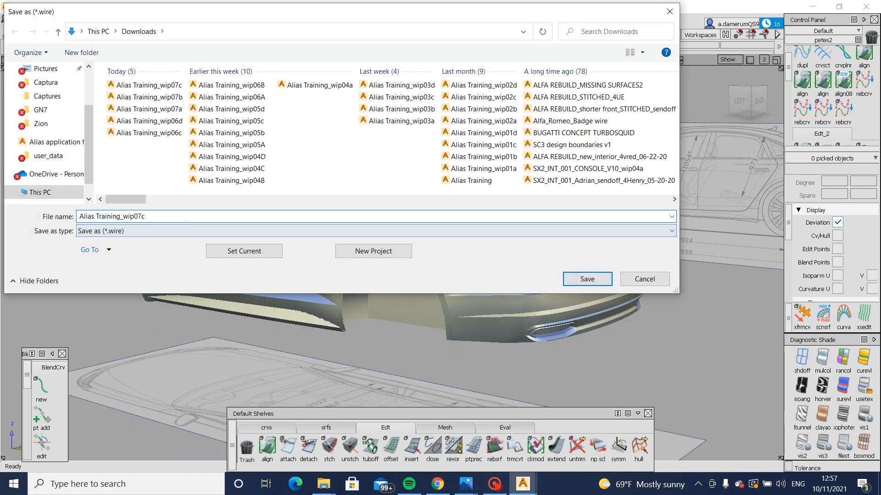
pyautogui.press('BackSpace')
pyautogui.write('d')
pyautogui.click(582, 278)
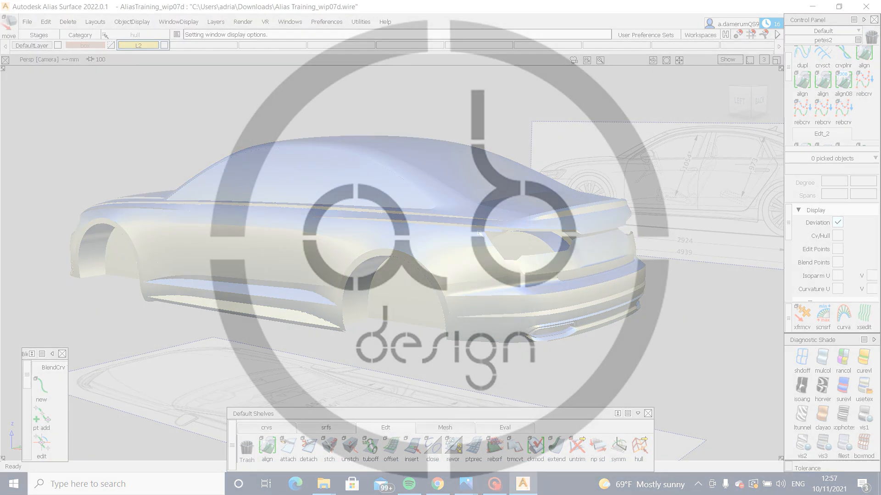